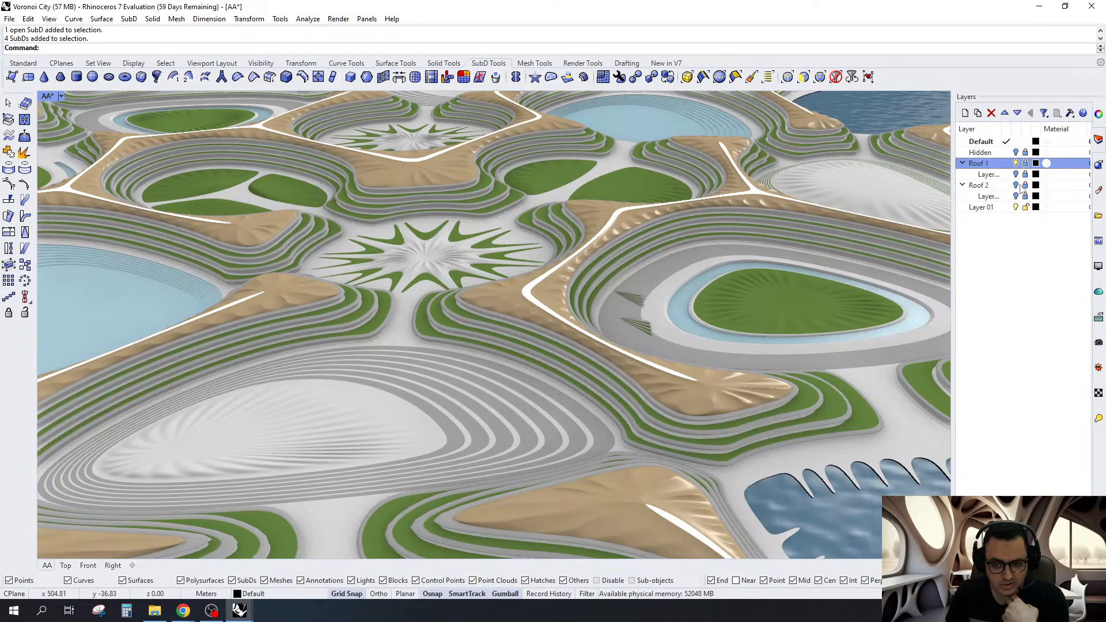
Show the Roof 2 layer and hide the Roof 1 layer to swap the roof design
left_click(1016, 186)
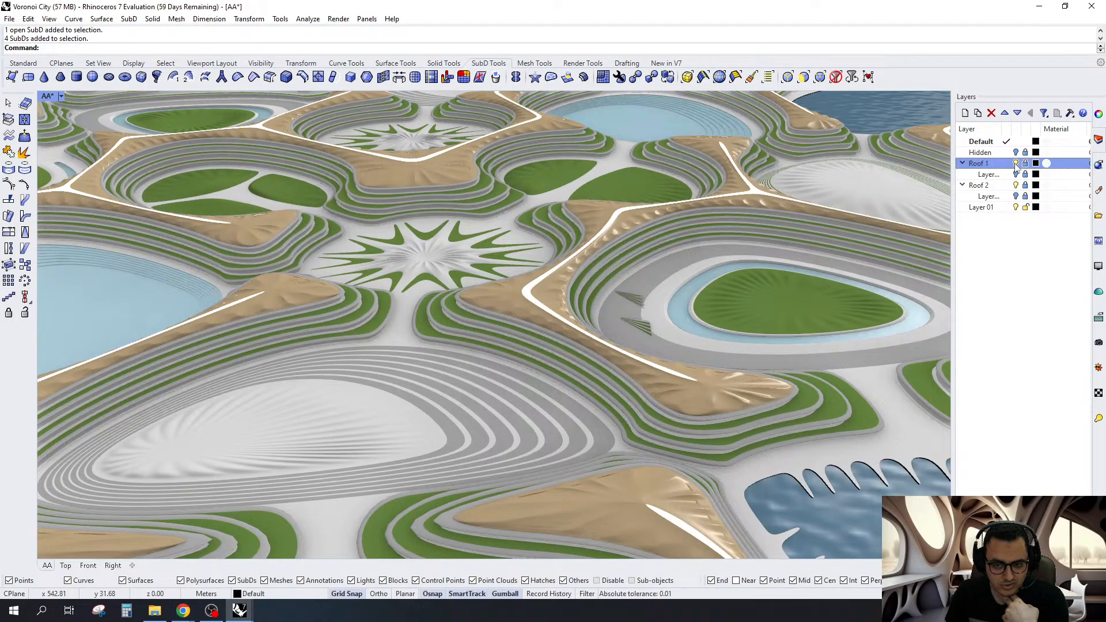
left_click(1015, 164)
right_click_drag(763, 309, 614, 240)
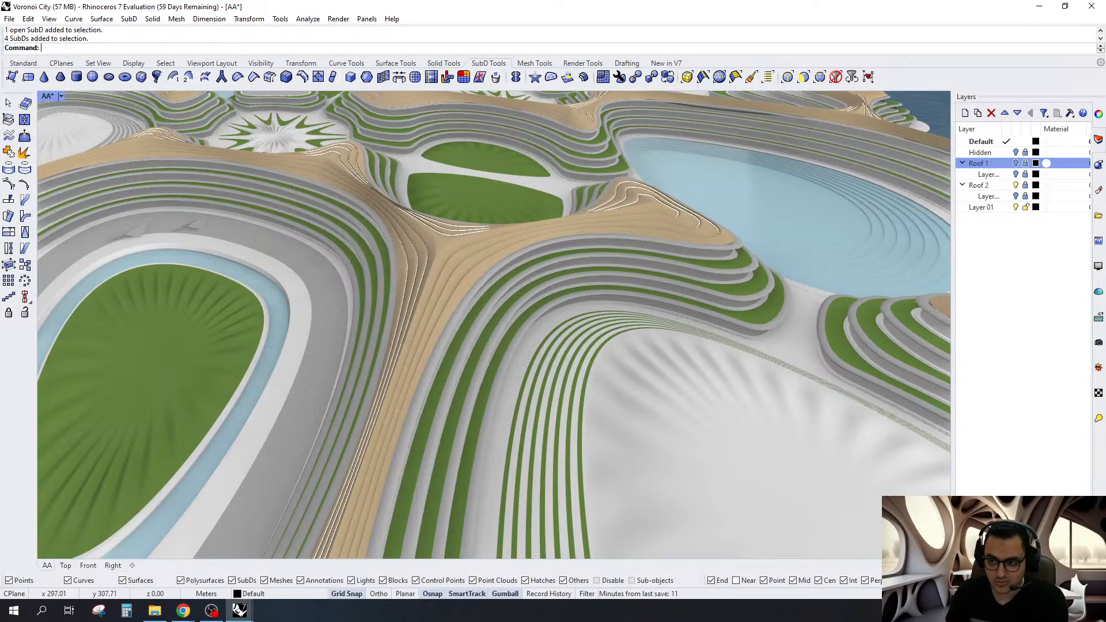
Switch to the browser and examine the image results for "snow flake mad architects", enlarging Dezeen's aerial picture of the airport terminal
key("alt+Tab")
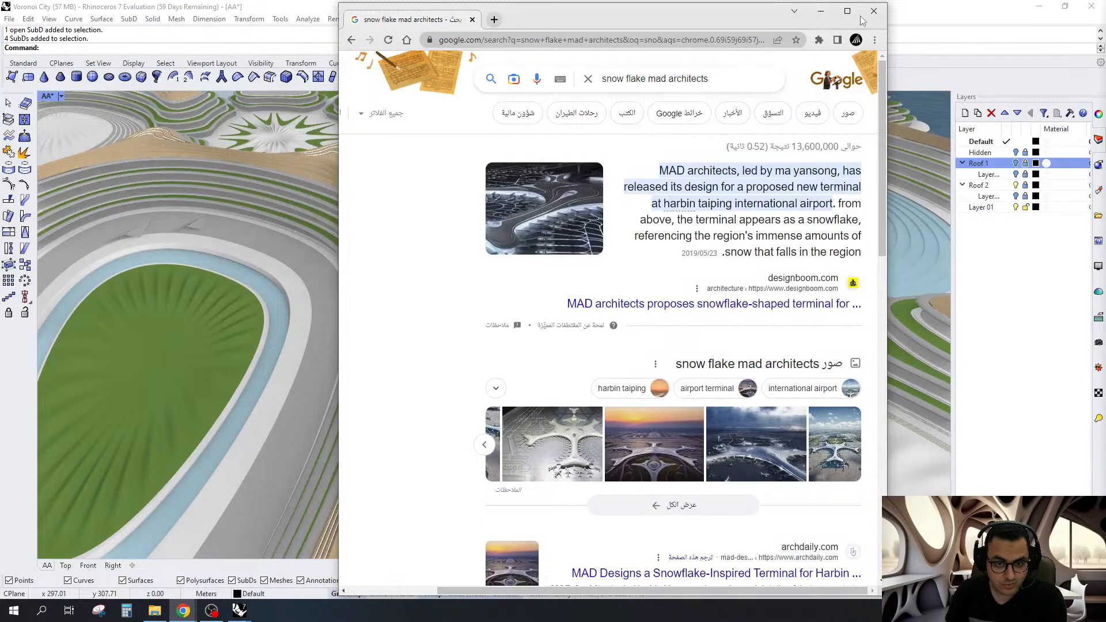
left_click(847, 15)
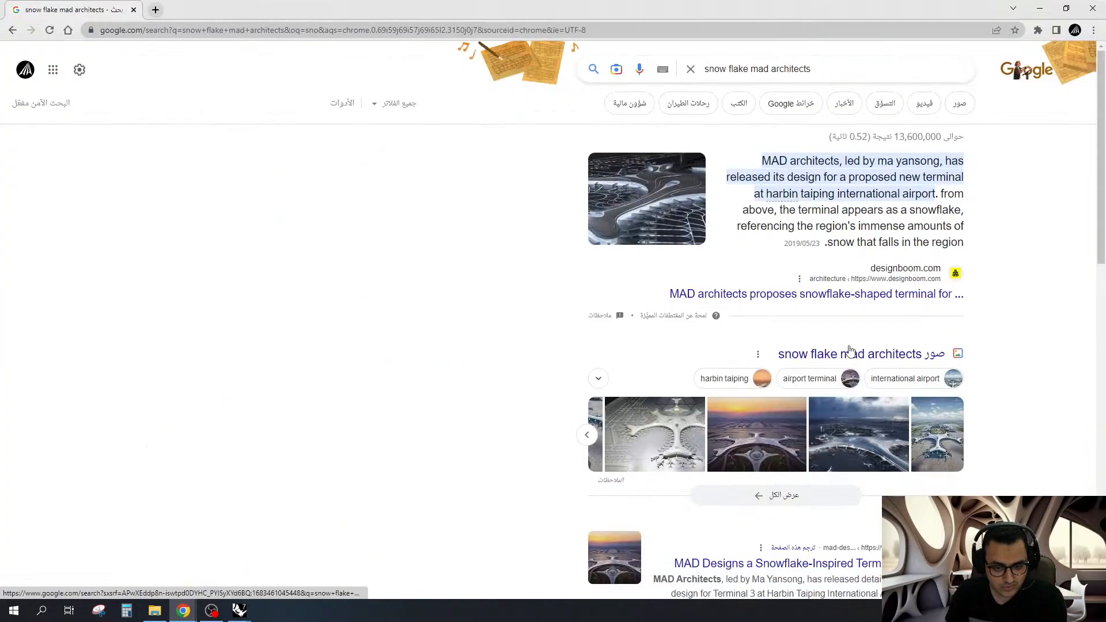
left_click(852, 356)
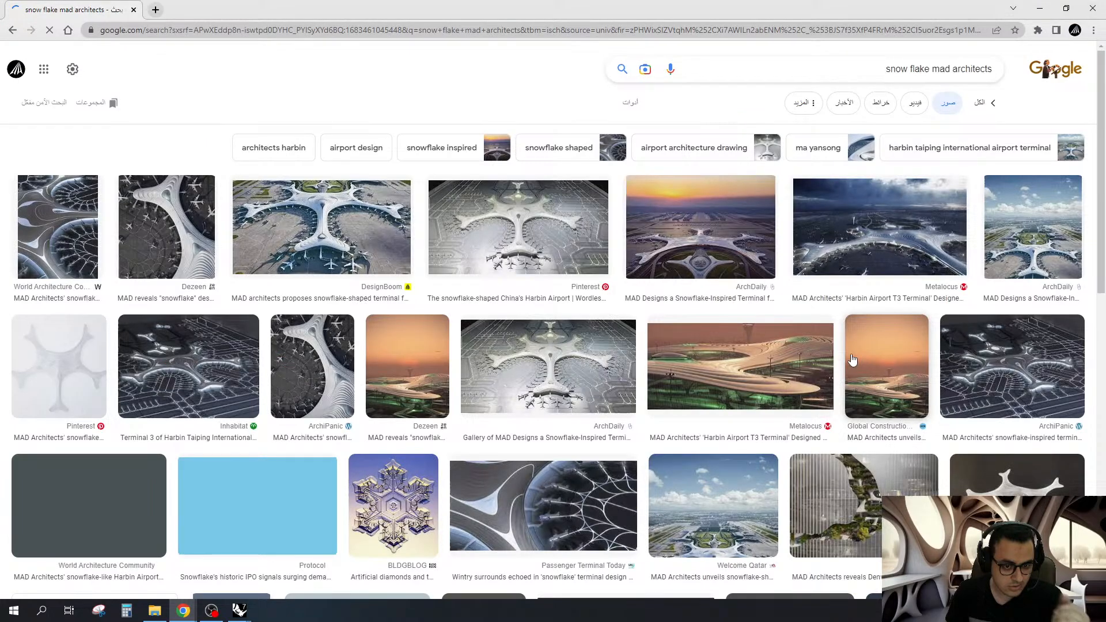
left_click(181, 248)
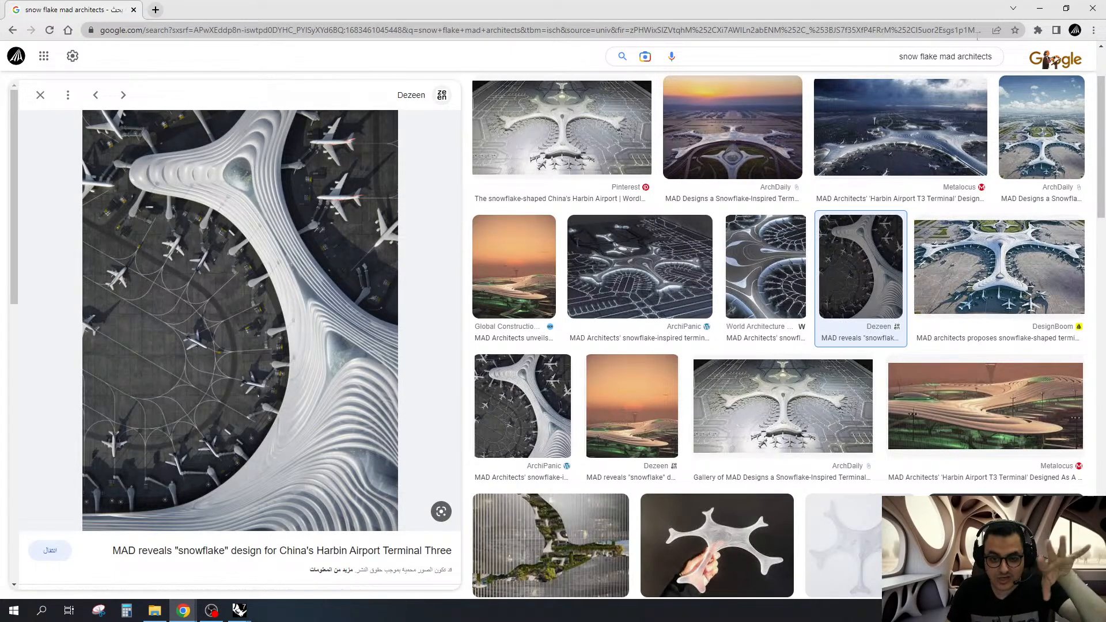
left_click(1093, 7)
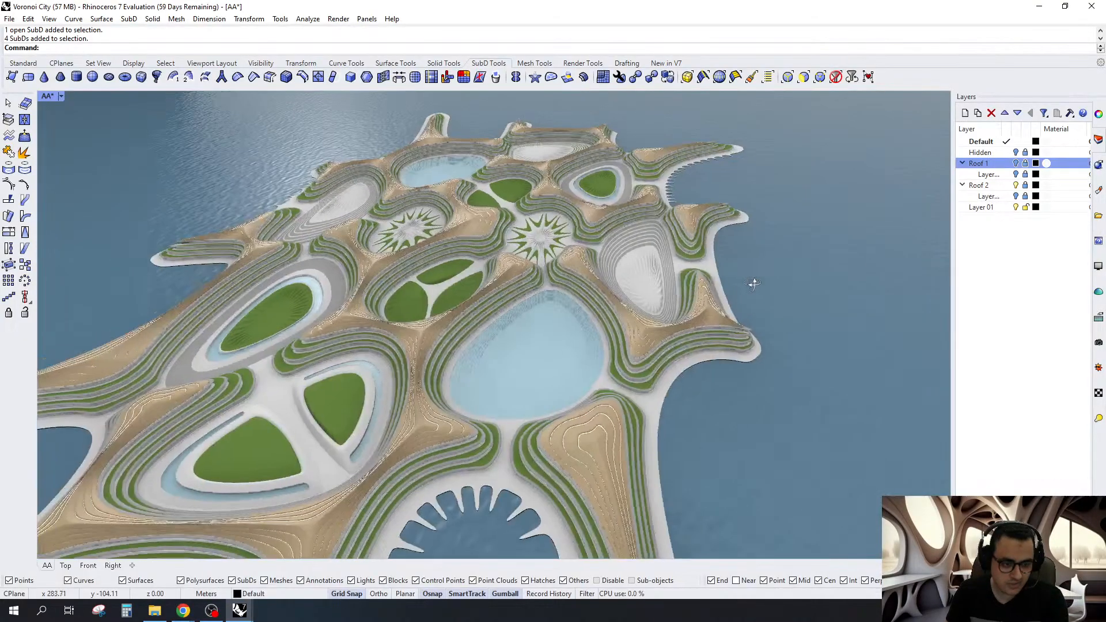
Review the contoured roofs across the Voronoi City island and switch to the Fluid Voronoi 3 model
right_click_drag(751, 281, 486, 346)
scroll(487, 346, "up", 5)
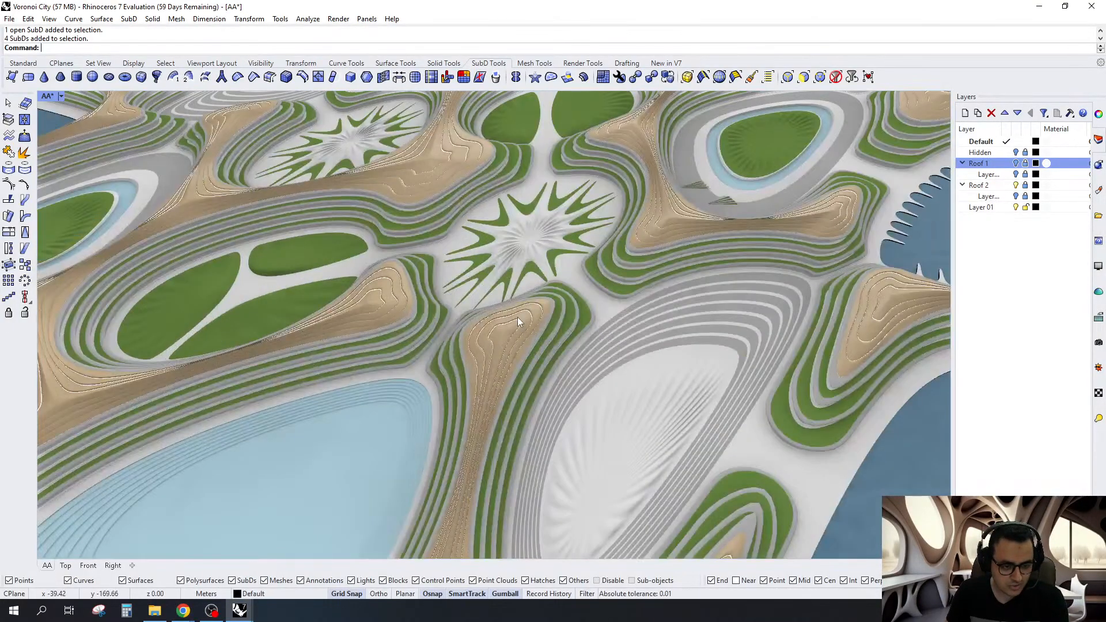
scroll(517, 317, "down", 8)
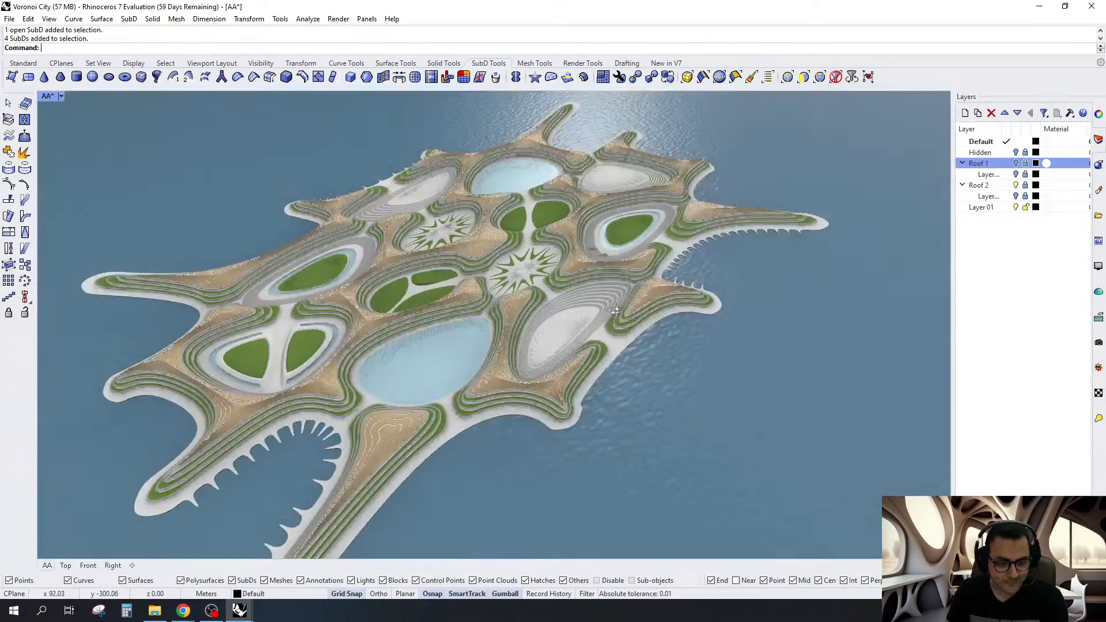
scroll(615, 311, "down", 4)
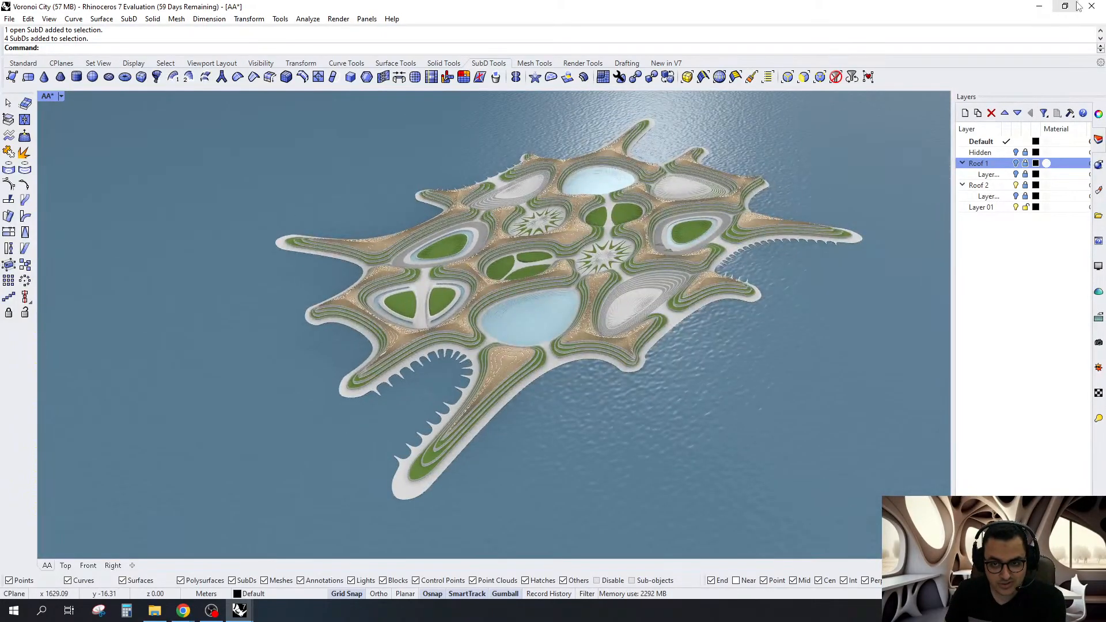
left_click(1067, 6)
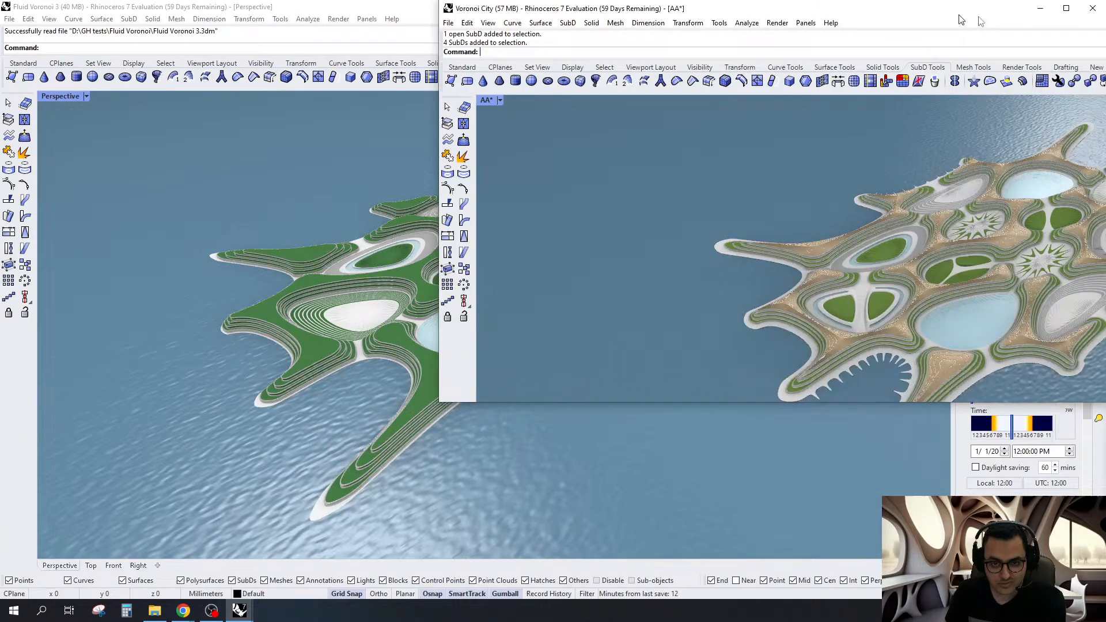
left_click(1041, 8)
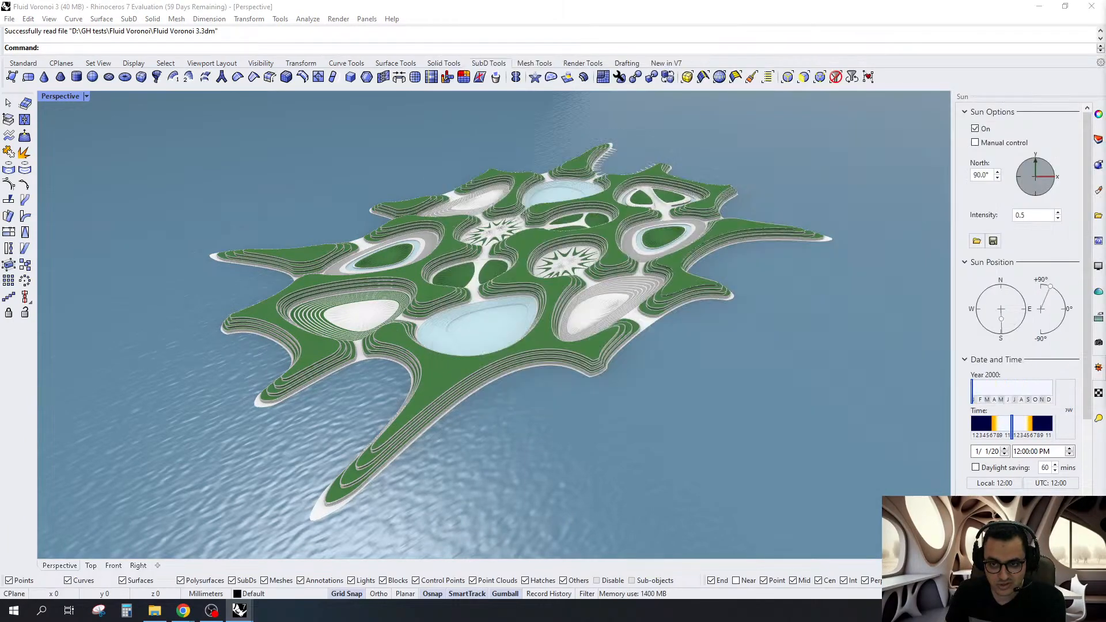
Select the green top surfaces of all four terrace levels across the island
right_click_drag(802, 307, 513, 342)
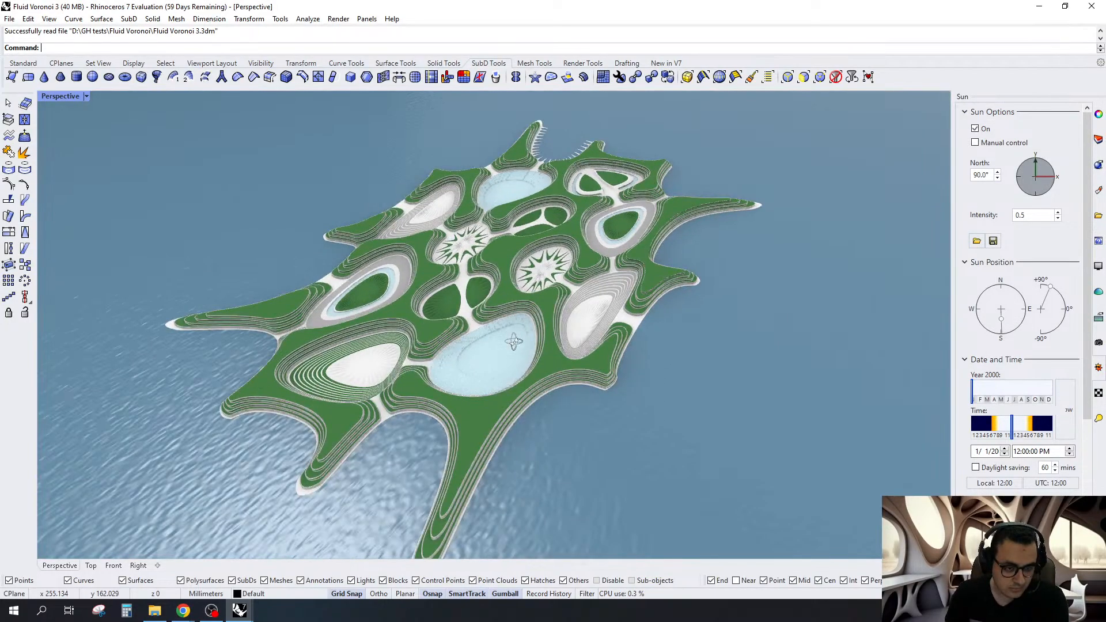
scroll(623, 226, "up", 6)
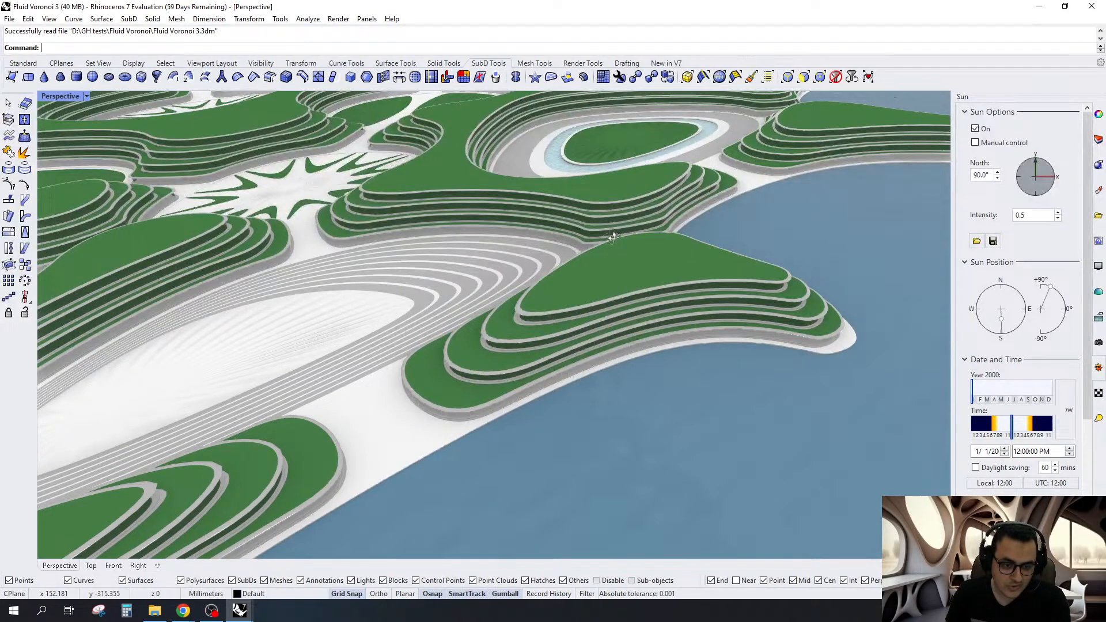
right_click_drag(612, 238, 636, 249)
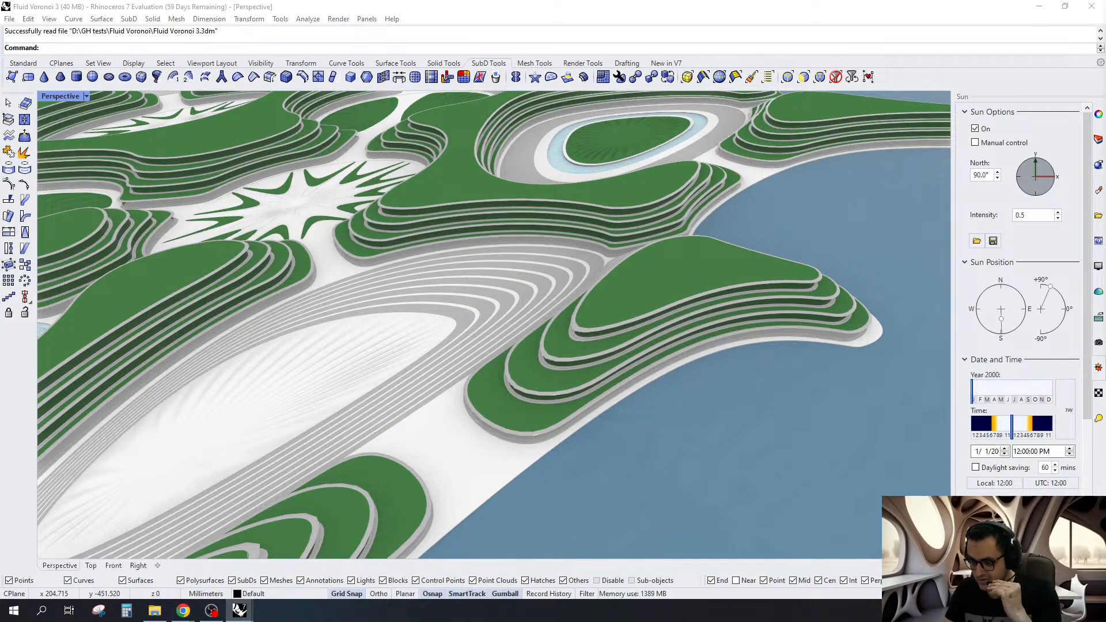
scroll(556, 364, "up", 4)
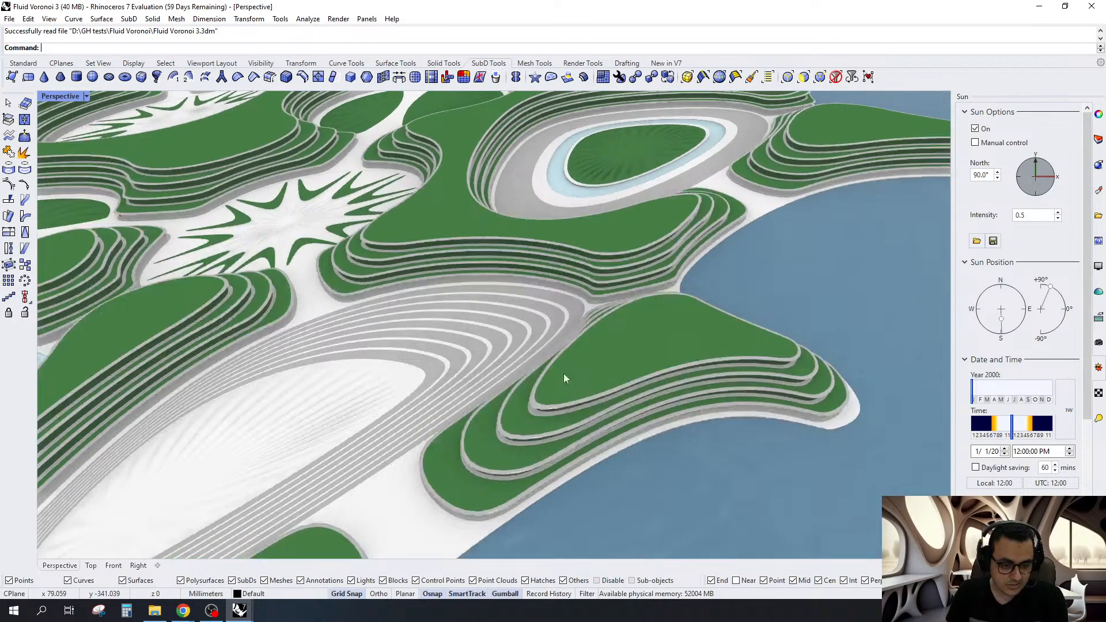
scroll(563, 373, "up", 6)
left_click(694, 221)
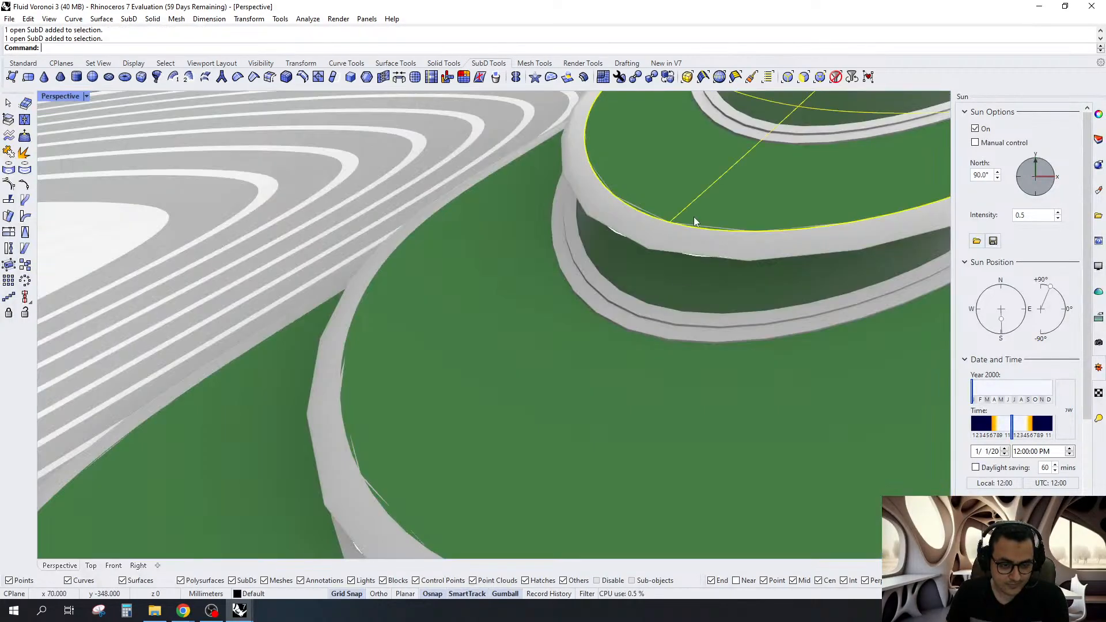
scroll(638, 267, "down", 8)
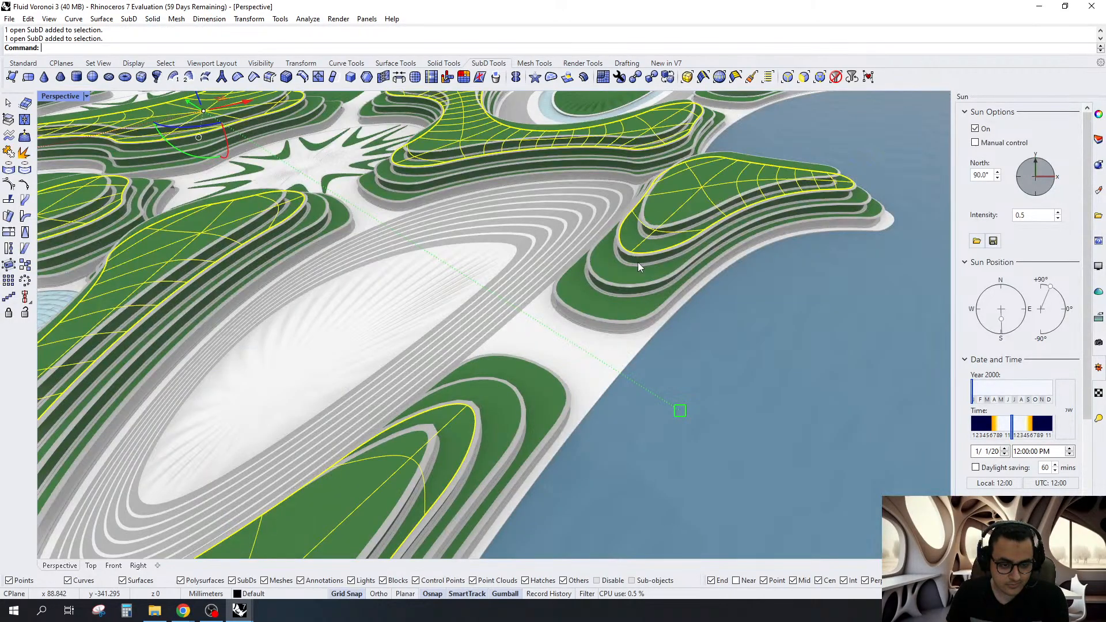
left_click(671, 203)
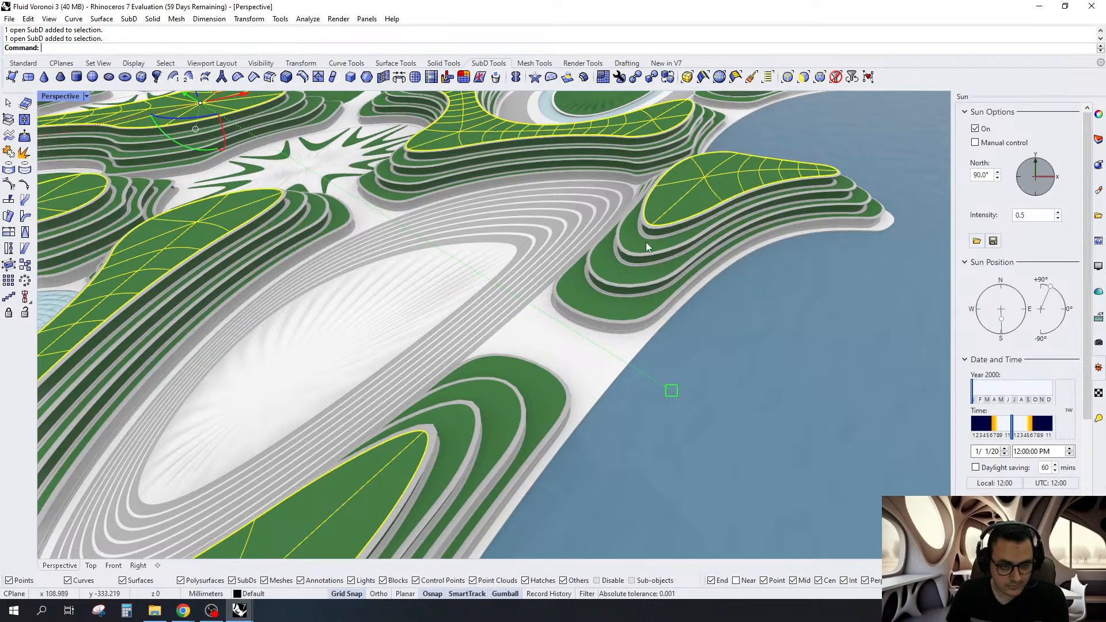
scroll(647, 246, "up", 3)
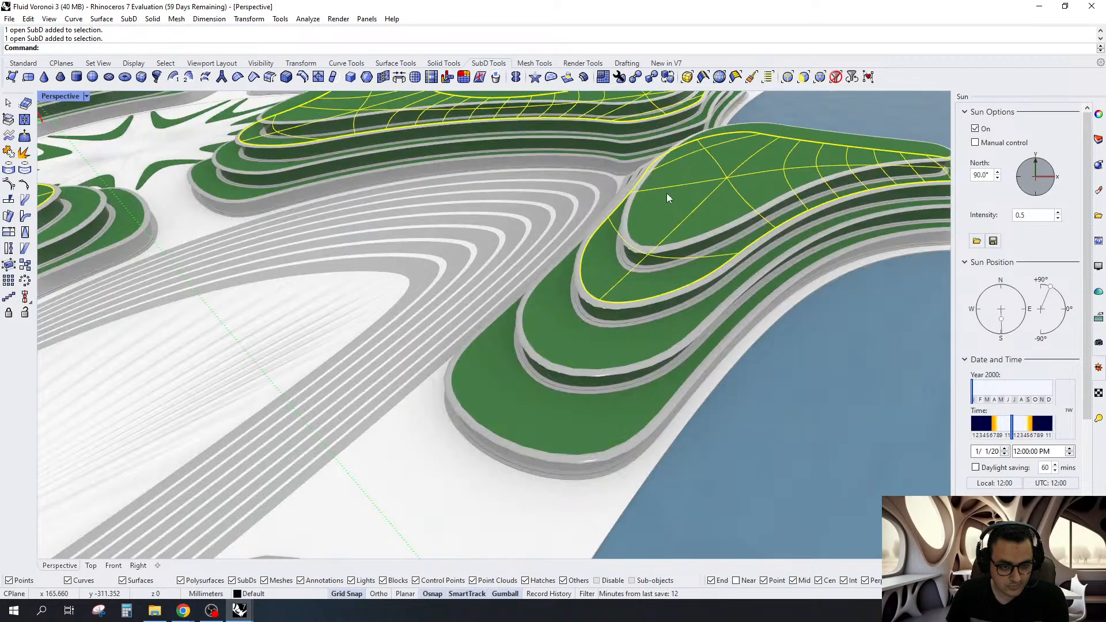
left_click(667, 193, "shift")
left_click(588, 346, "shift")
left_click(568, 396, "shift")
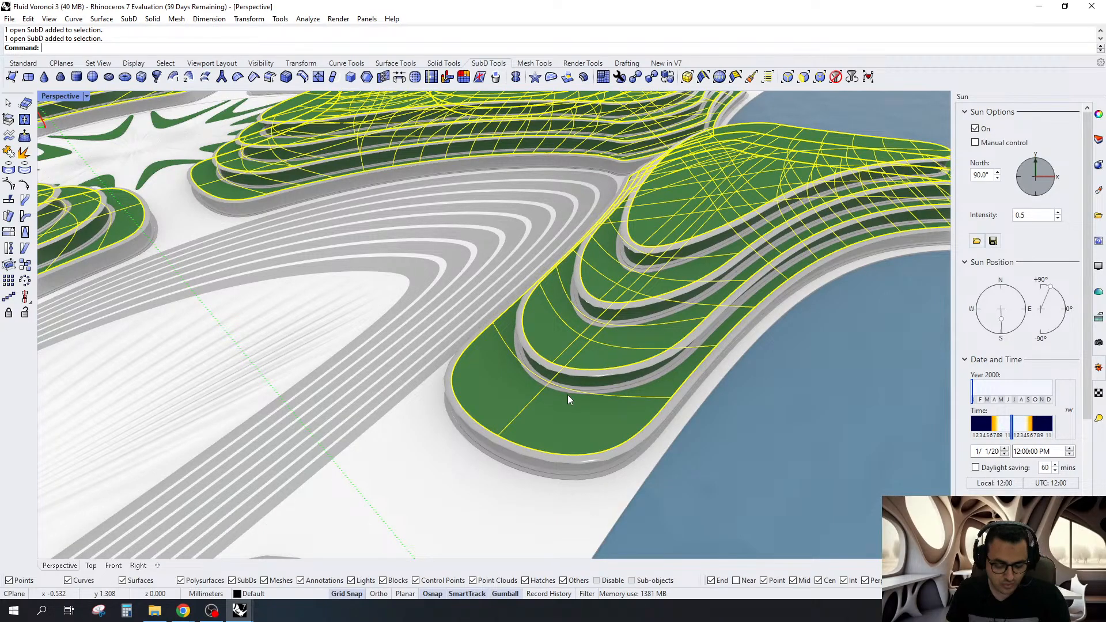
Switch the SubD display to flat and isolate the green terrace surfaces together with their grey edge bands
key("Tab")
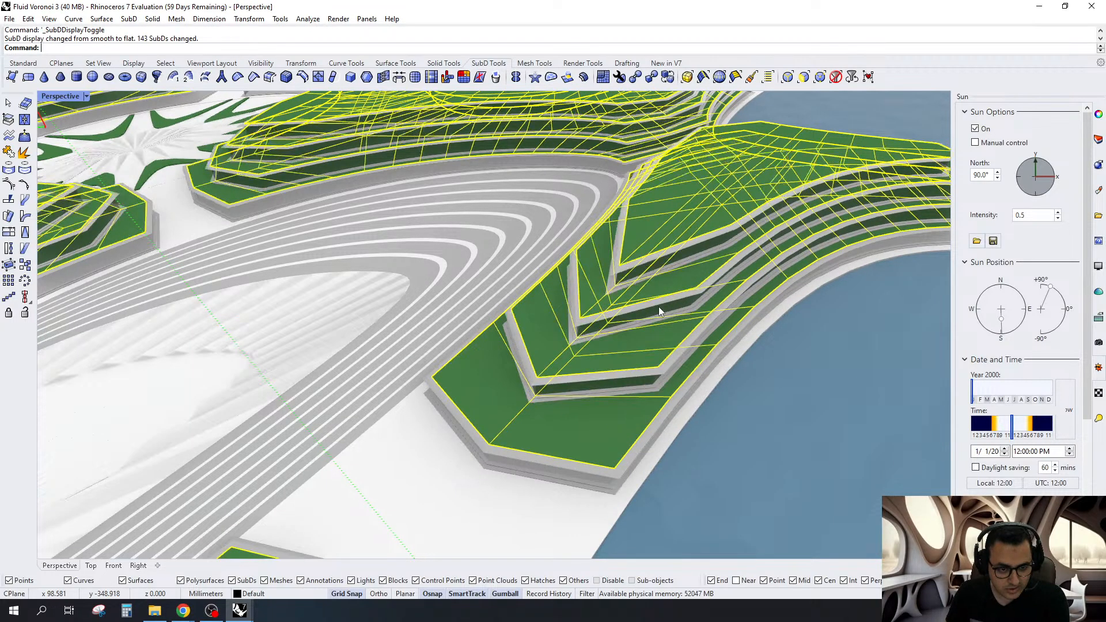
scroll(659, 306, "down", 6)
right_click_drag(522, 299, 733, 301)
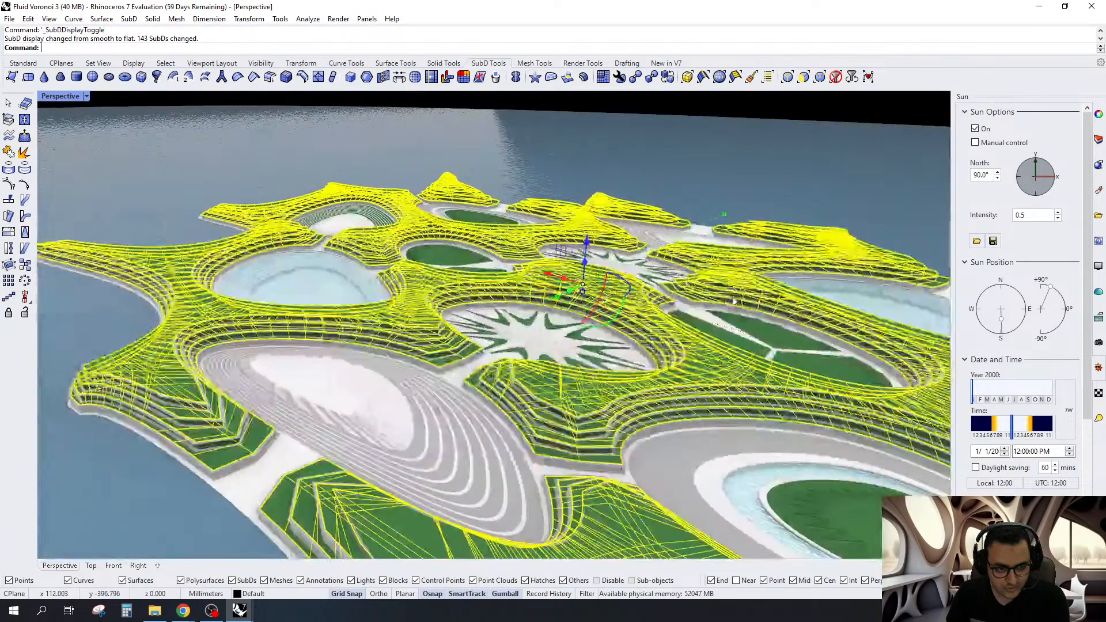
scroll(734, 301, "up", 10)
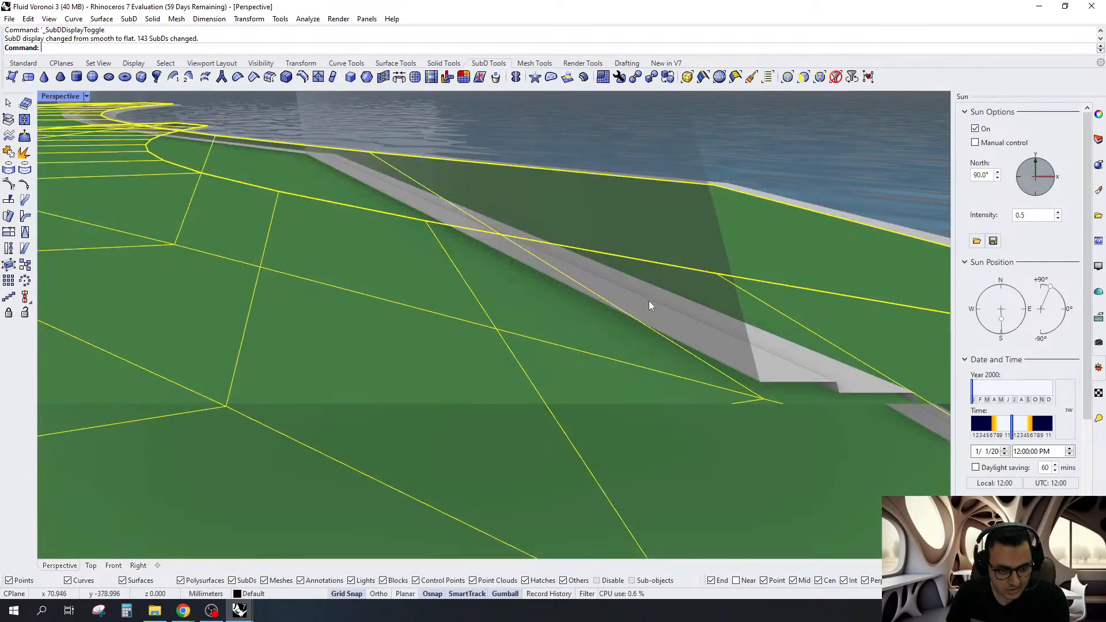
scroll(649, 301, "down", 8)
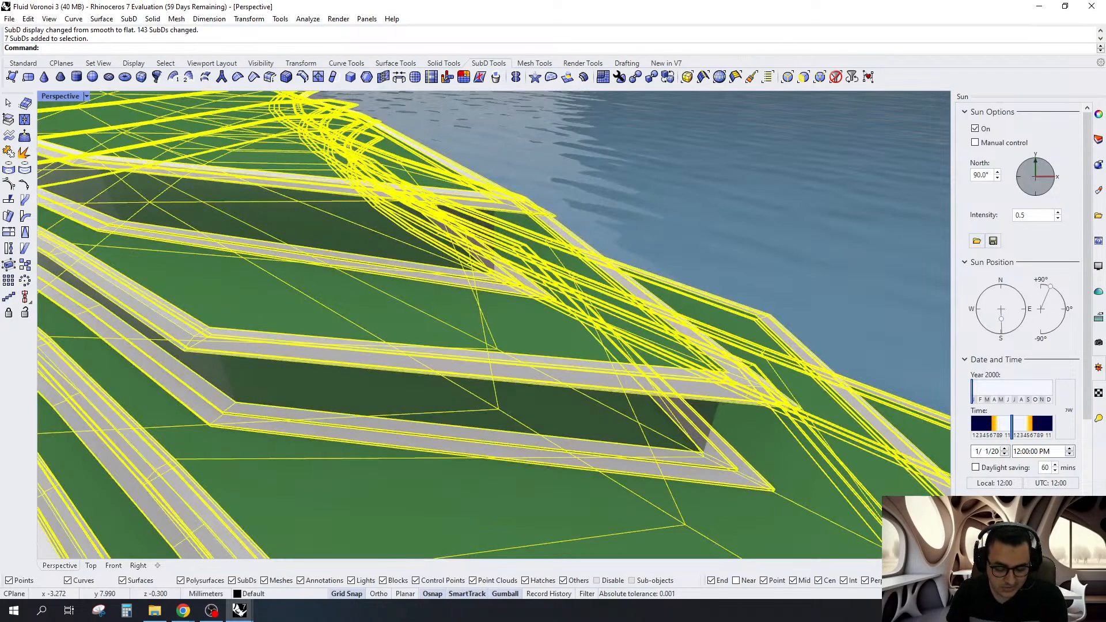
key("Up")
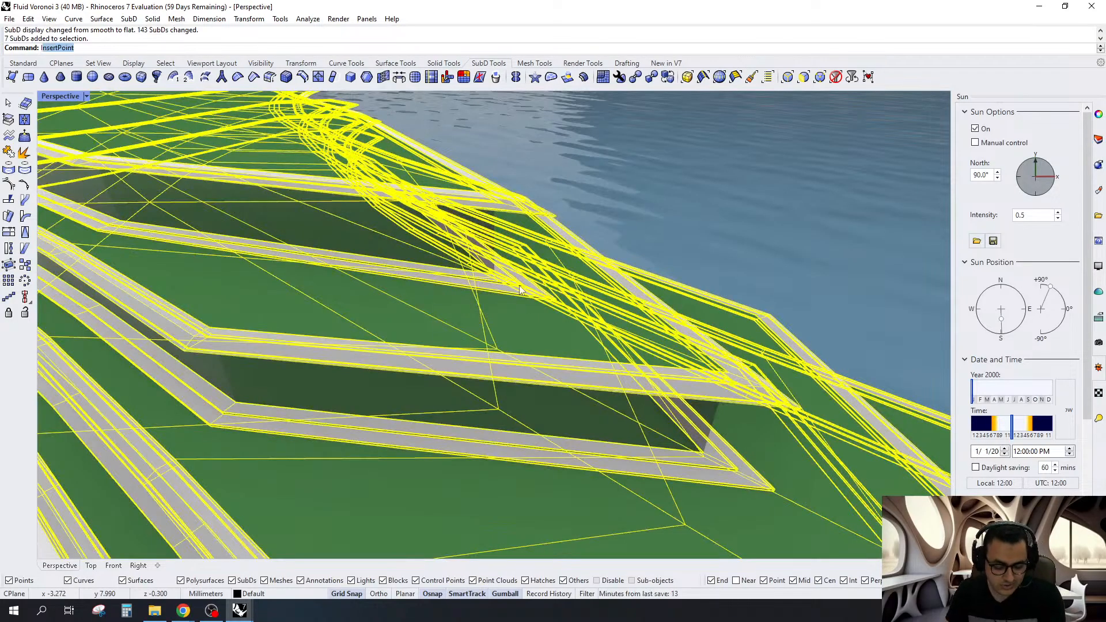
type("solate")
key("Return")
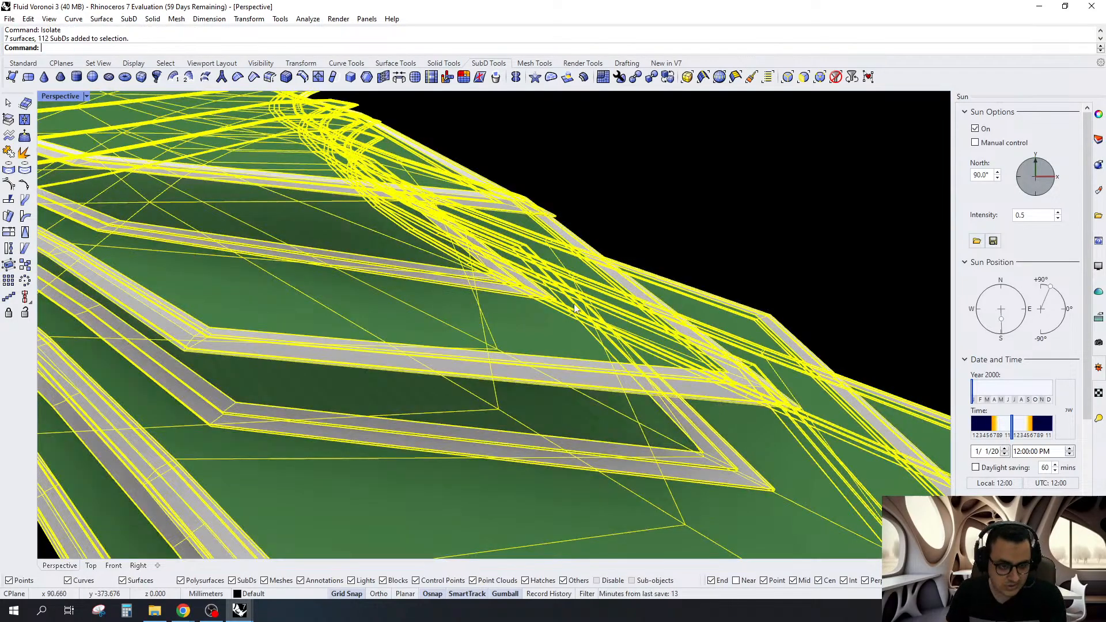
Copy the green terrace surfaces 5.7 mm straight down to the vertex of the level below and give the copies a white appearance
scroll(574, 309, "down", 5)
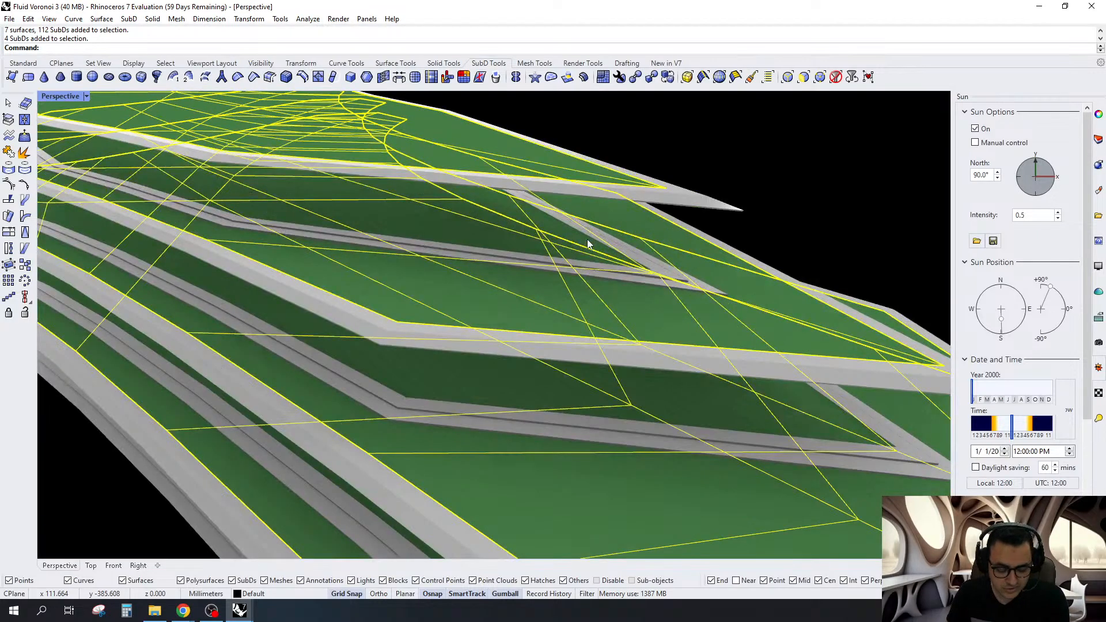
type("C")
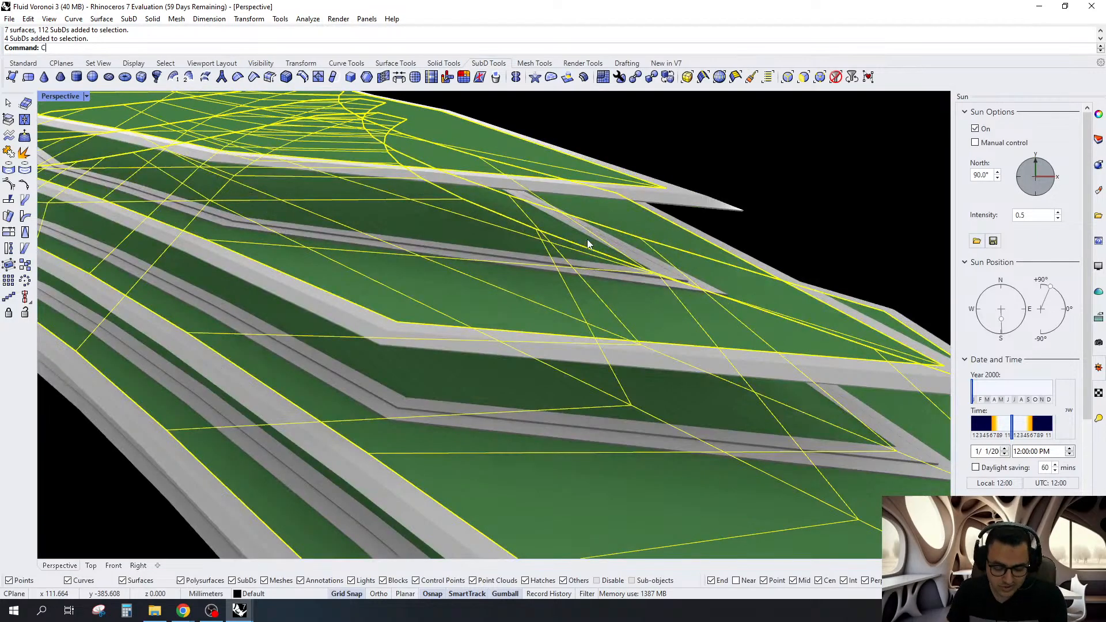
type("opy")
key("Return")
scroll(586, 239, "down", 6)
scroll(675, 300, "up", 4)
scroll(431, 182, "up", 5)
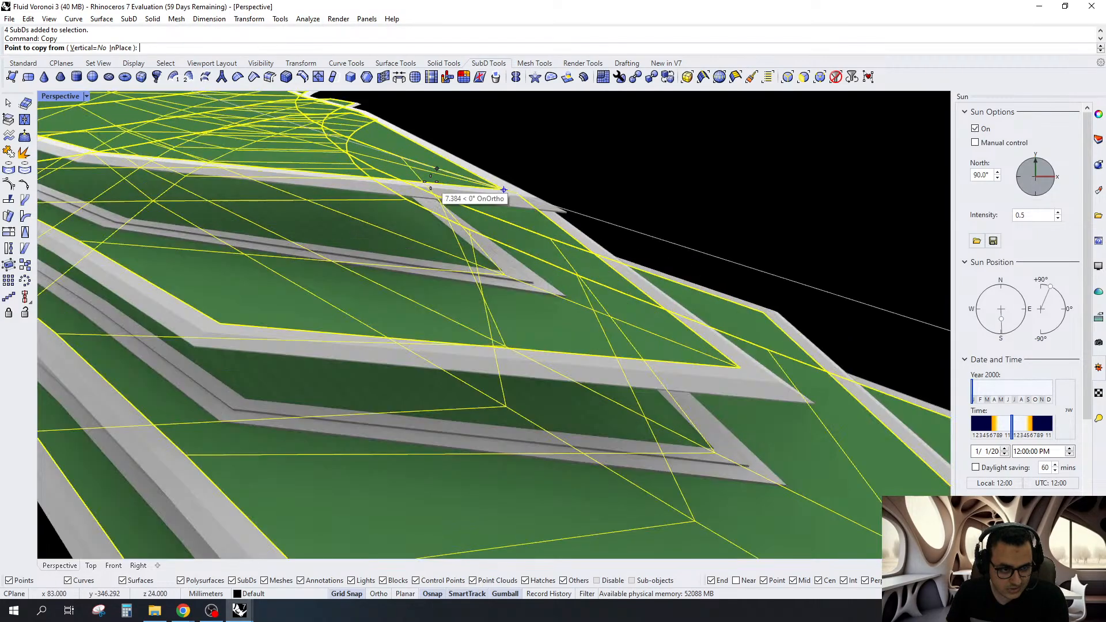
scroll(528, 203, "up", 3)
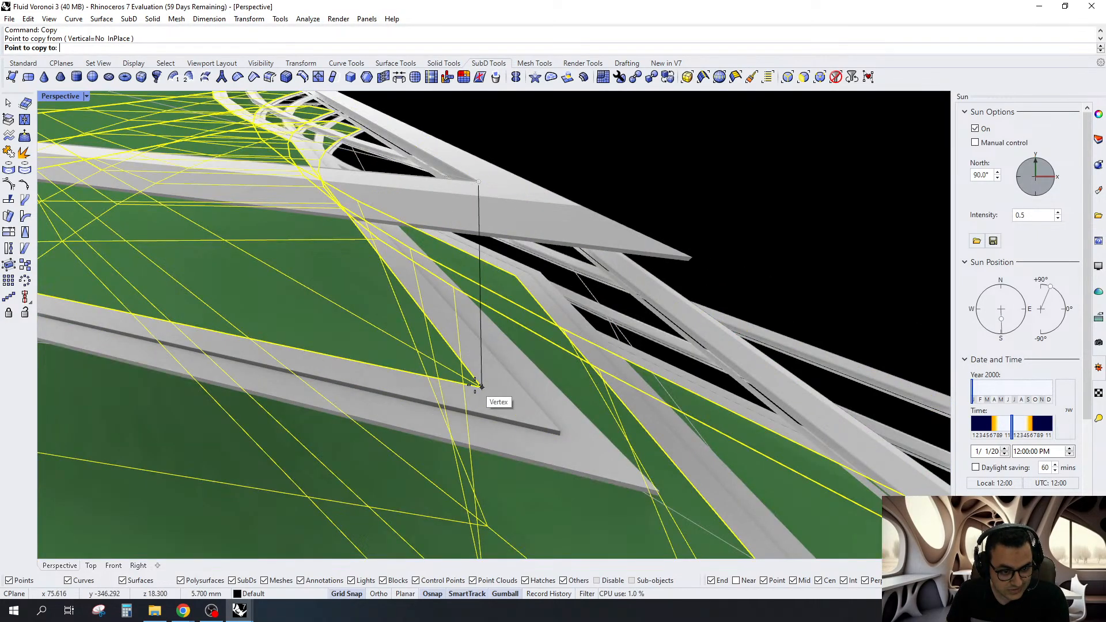
left_click(487, 397)
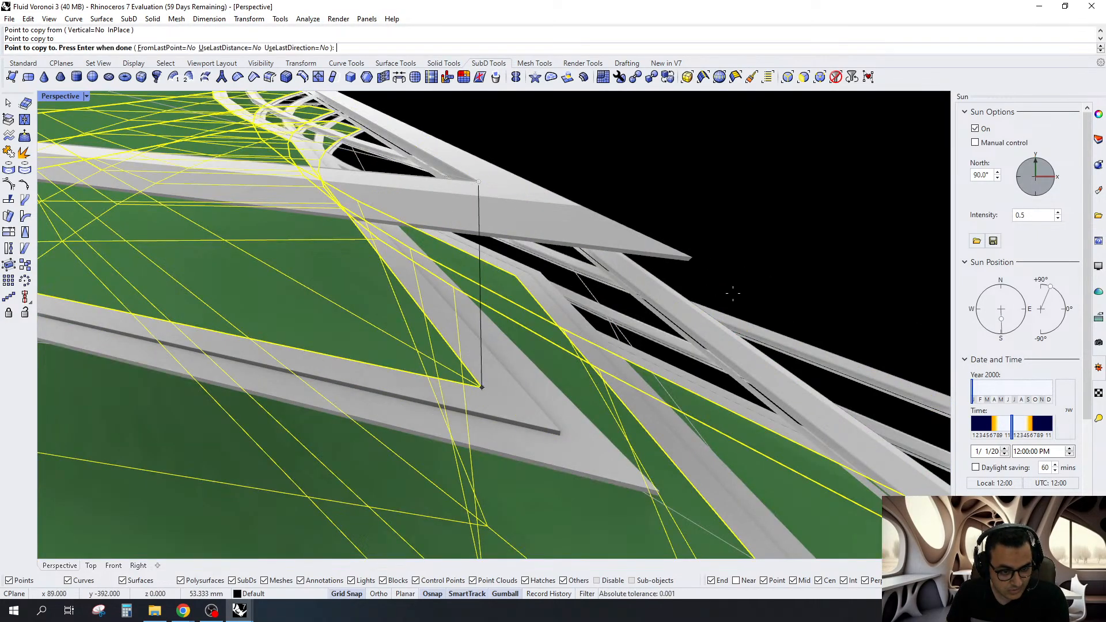
key("Return")
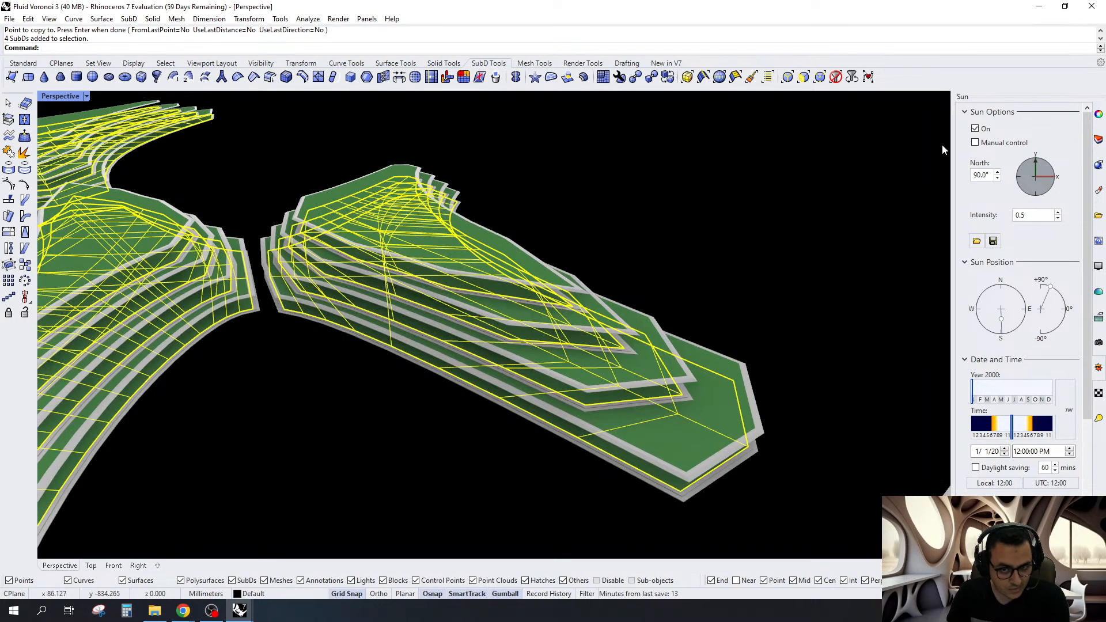
left_click(1097, 115)
left_click(1016, 163)
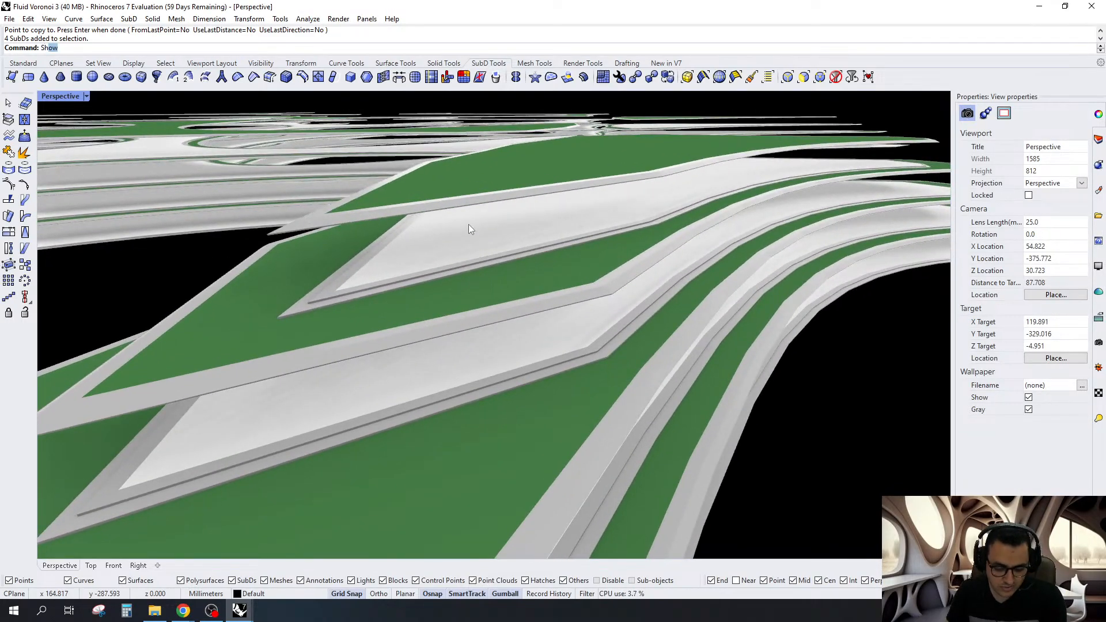
Show all hidden objects again and switch the SubD display back to smooth
type("Sh")
key("Return")
key("Tab")
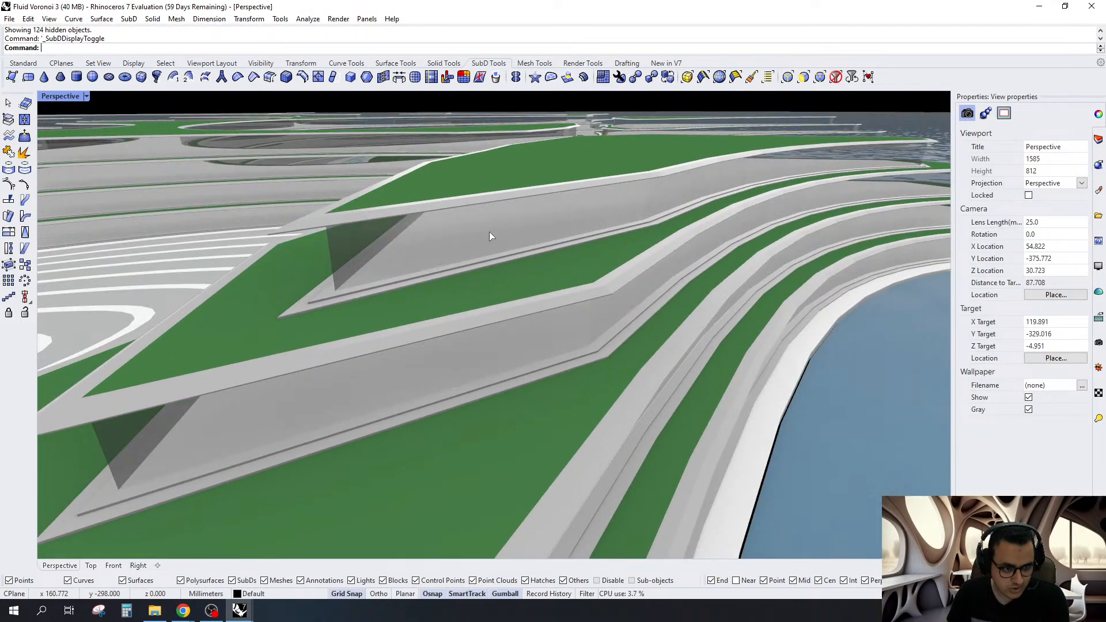
Ungroup the green terrace surfaces of the island so each level can be selected separately
scroll(639, 202, "down", 4)
mouse_move(792, 225)
right_mouse_down()
mouse_move(743, 192)
mouse_move(781, 223)
right_mouse_up()
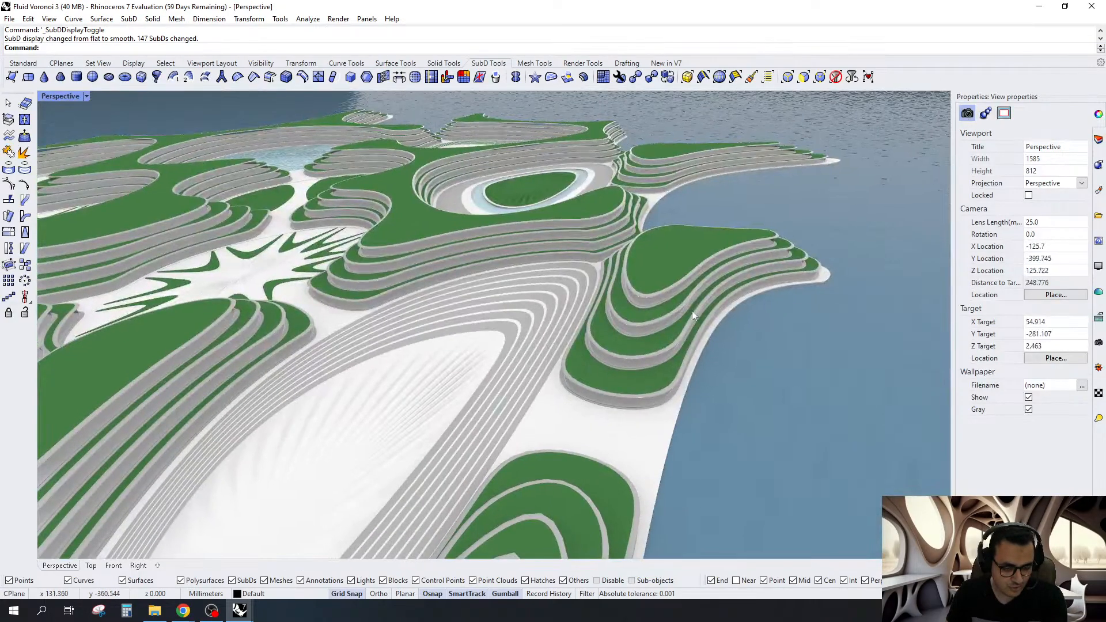
right_click_drag(692, 310, 642, 262)
left_click(661, 288)
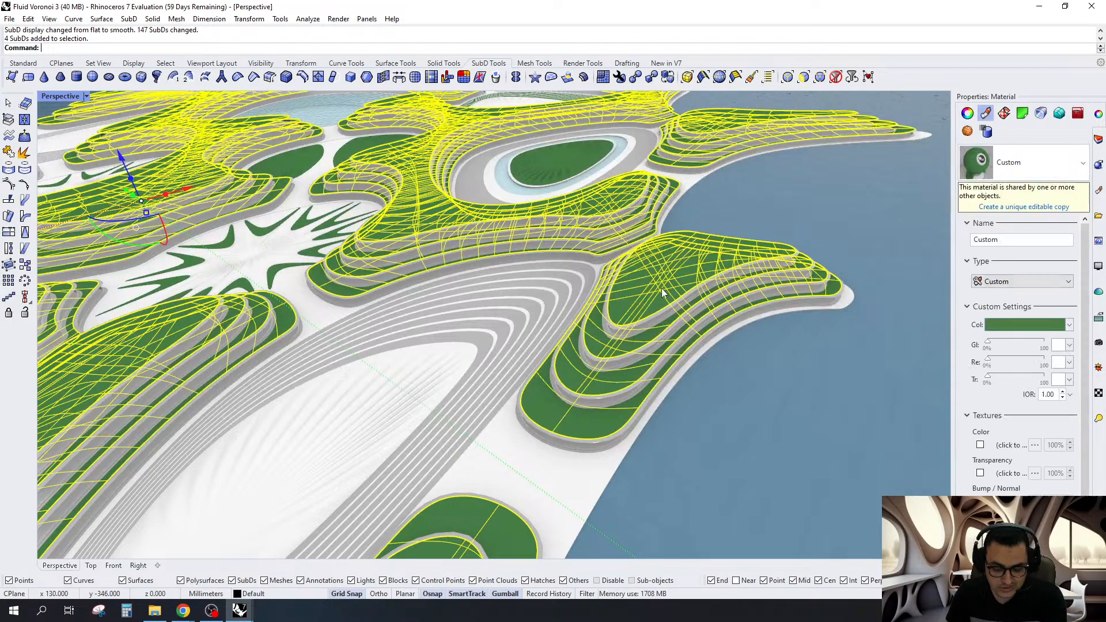
key("ctrl+shift+g")
key("Escape")
Copy the topmost green terrace surface 500 mm straight up and make a second copy above the first
left_click(676, 270)
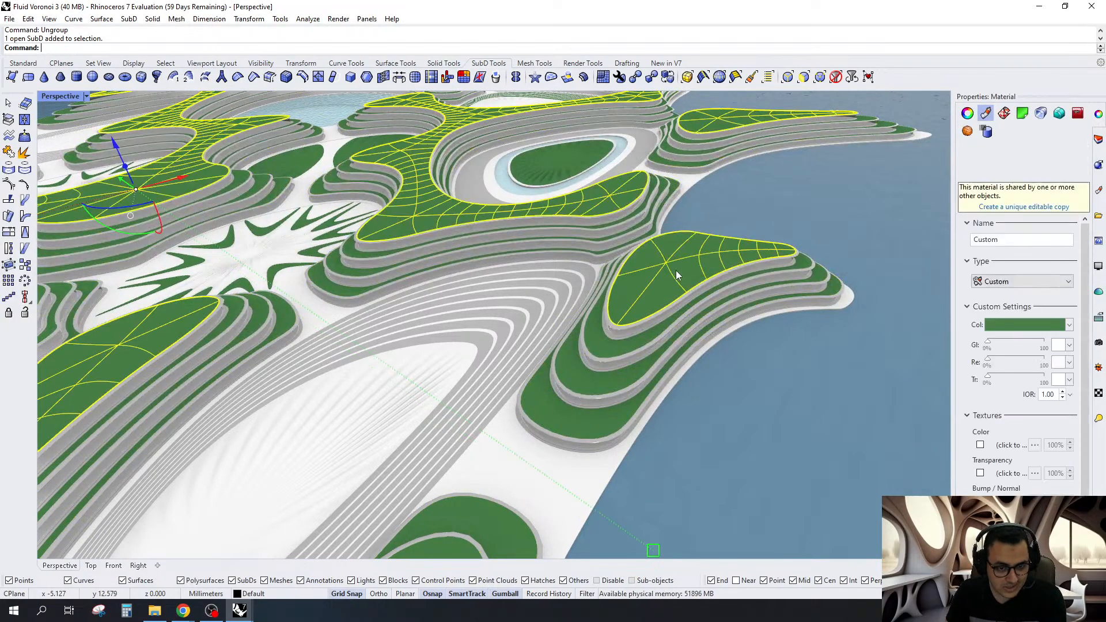
scroll(676, 270, "down", 8)
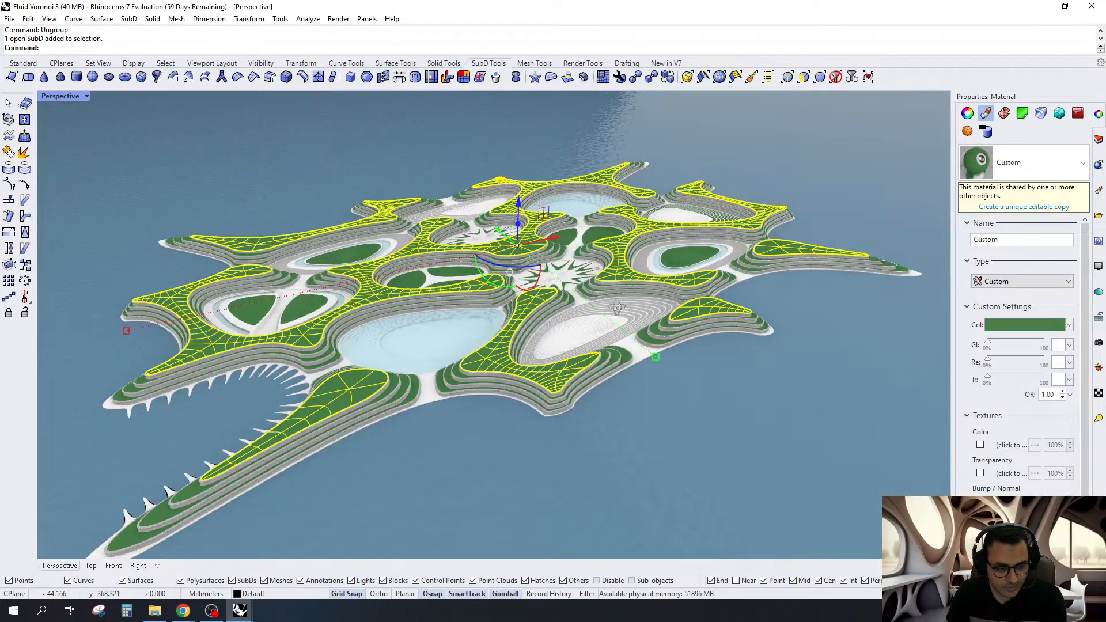
scroll(618, 307, "down", 5)
scroll(562, 384, "up", 6)
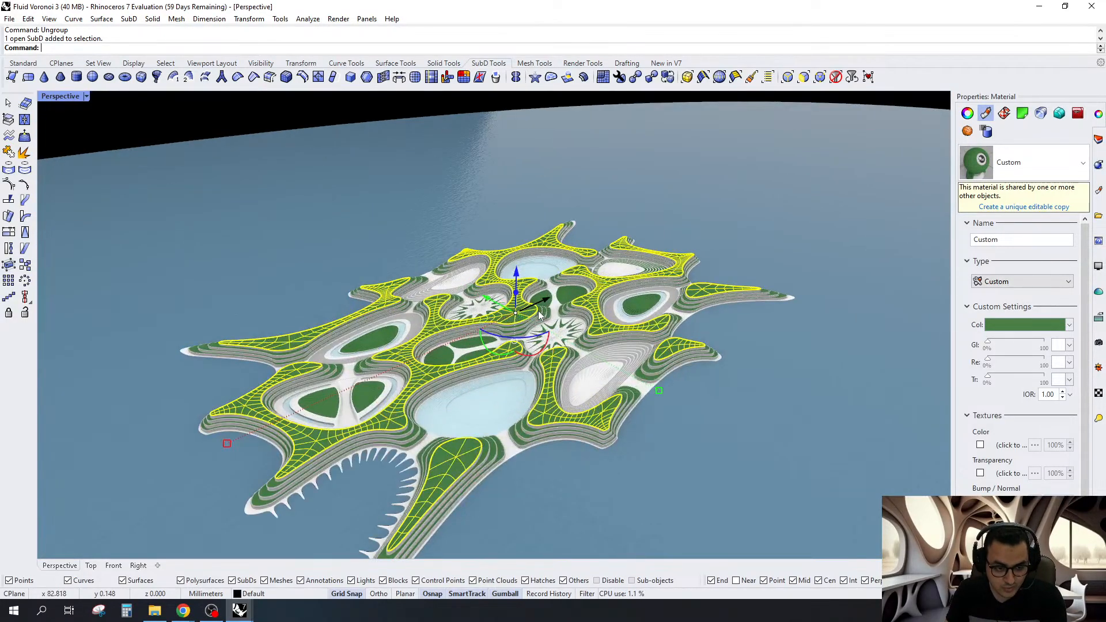
left_click(516, 273)
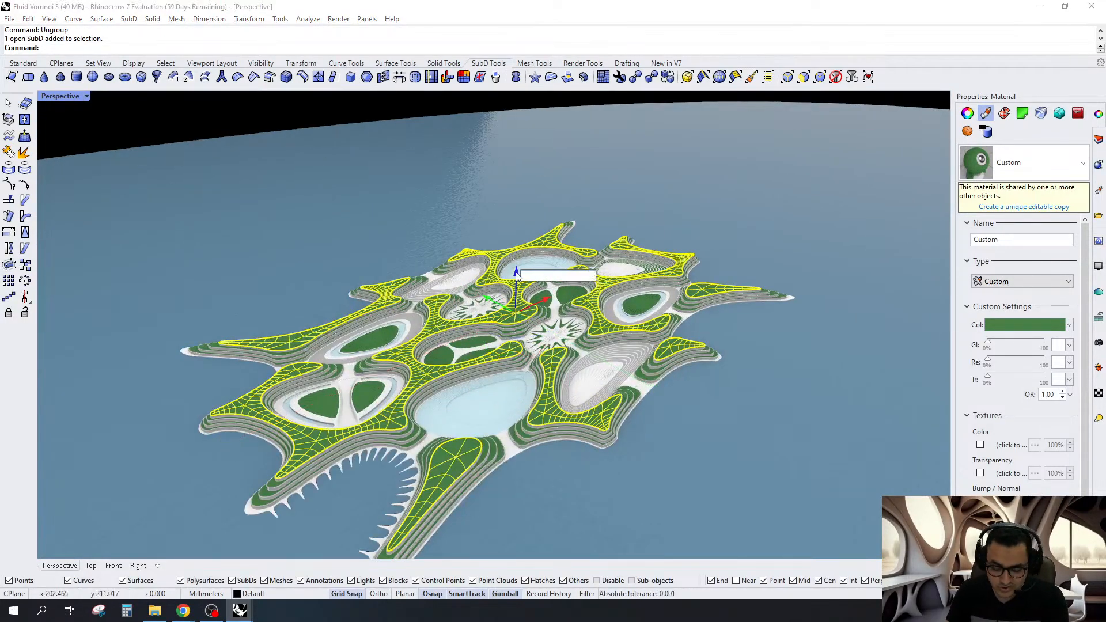
type("500")
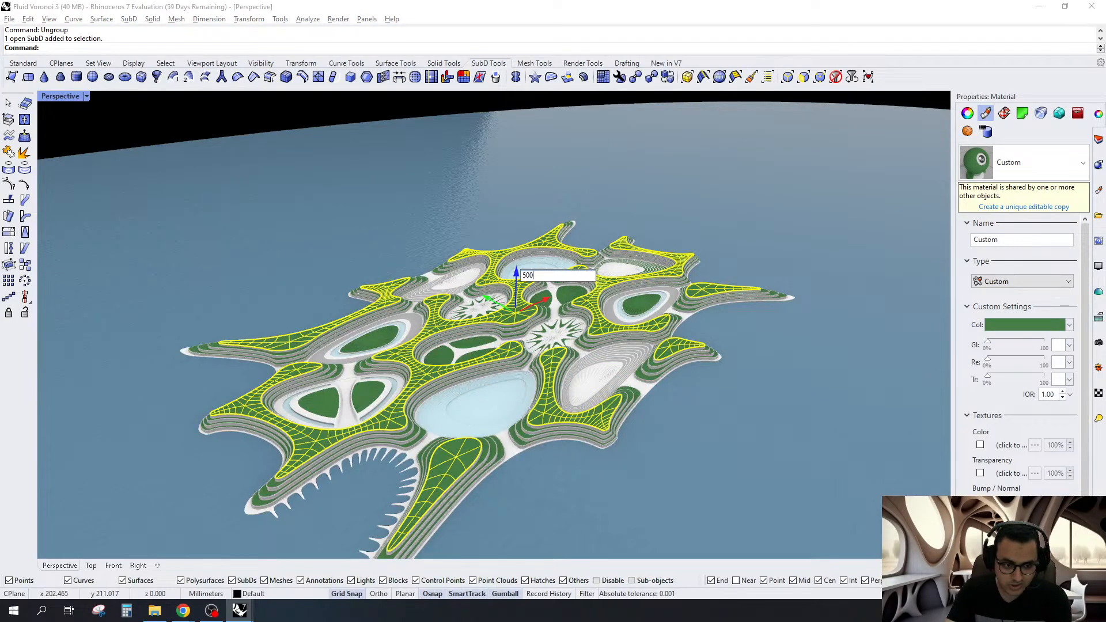
key("Return")
scroll(496, 166, "down", 2)
scroll(496, 166, "up", 6)
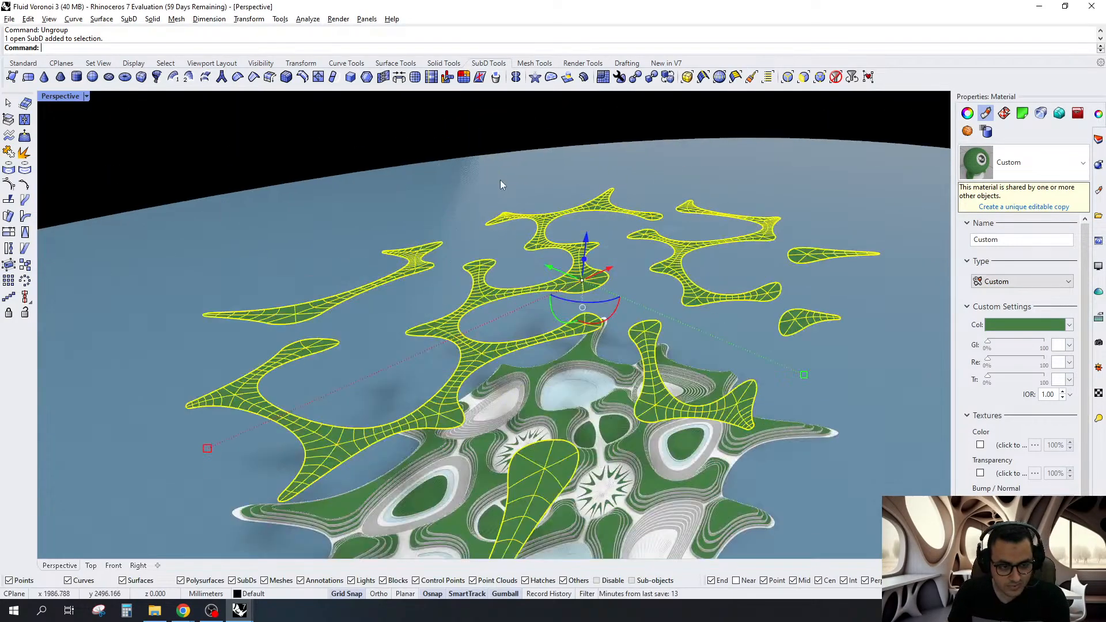
scroll(587, 247, "down", 5)
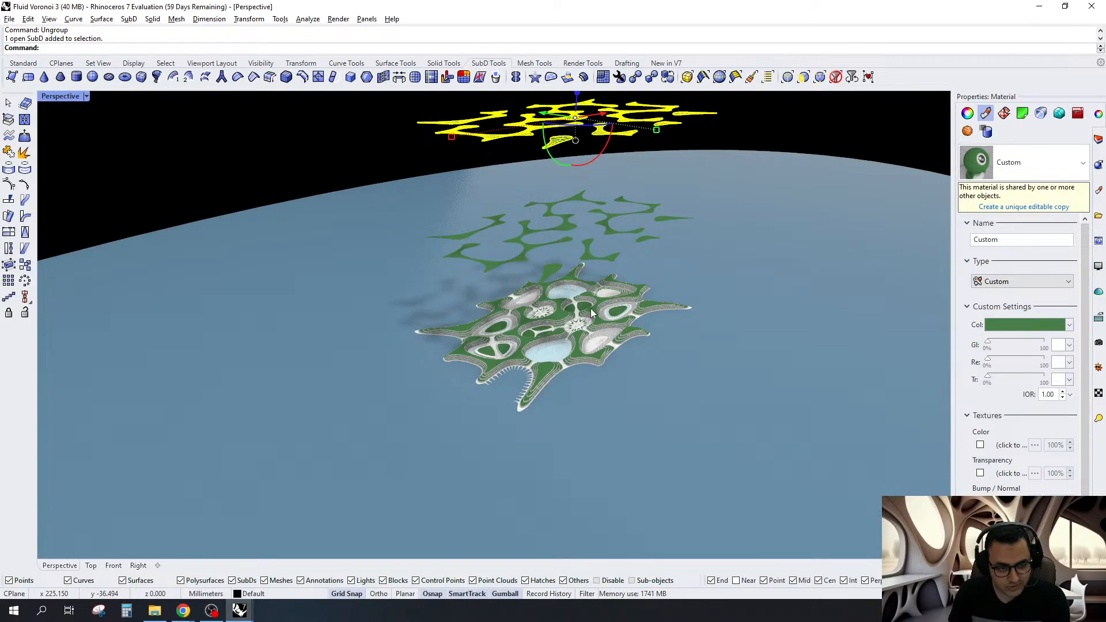
Move the original topmost green surface on the island to the Hidden layer
scroll(593, 313, "up", 8)
left_click(458, 301)
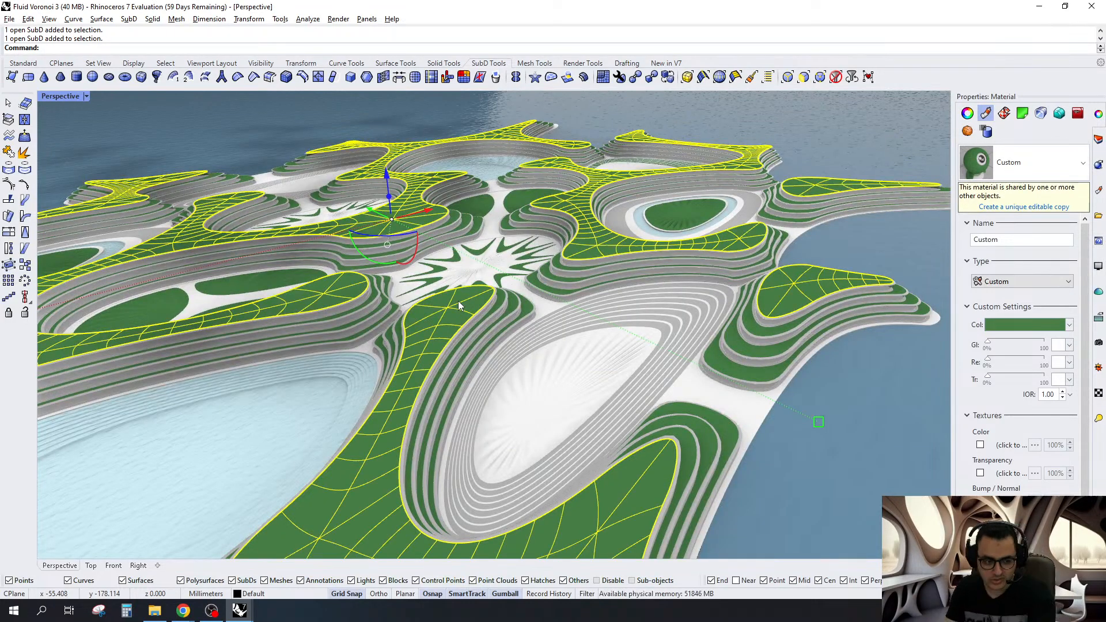
scroll(458, 301, "down", 8)
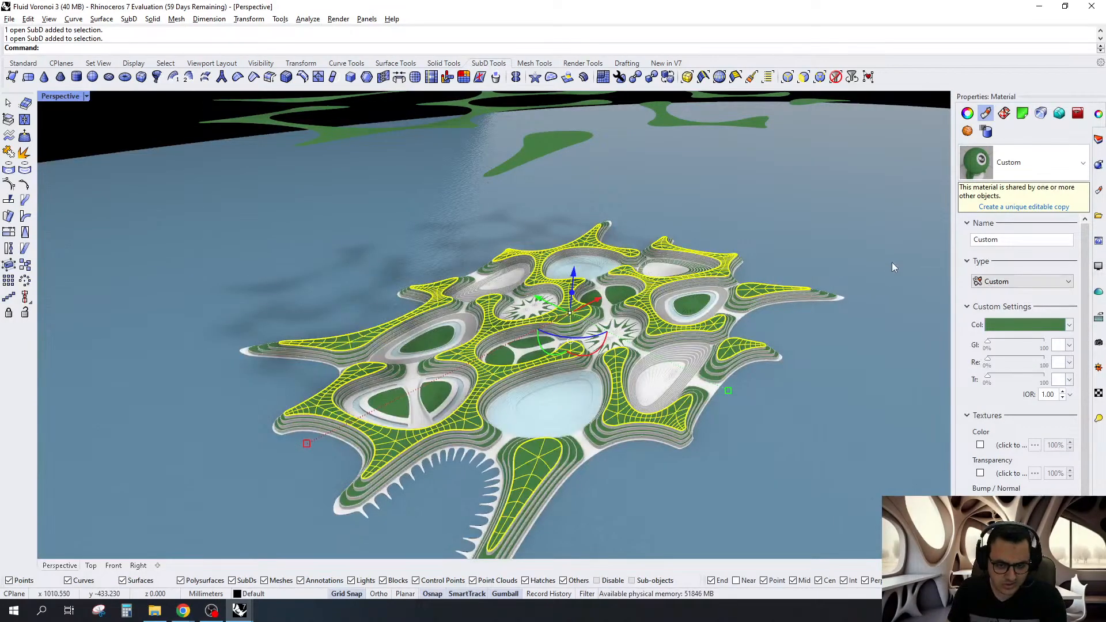
left_click(1098, 139)
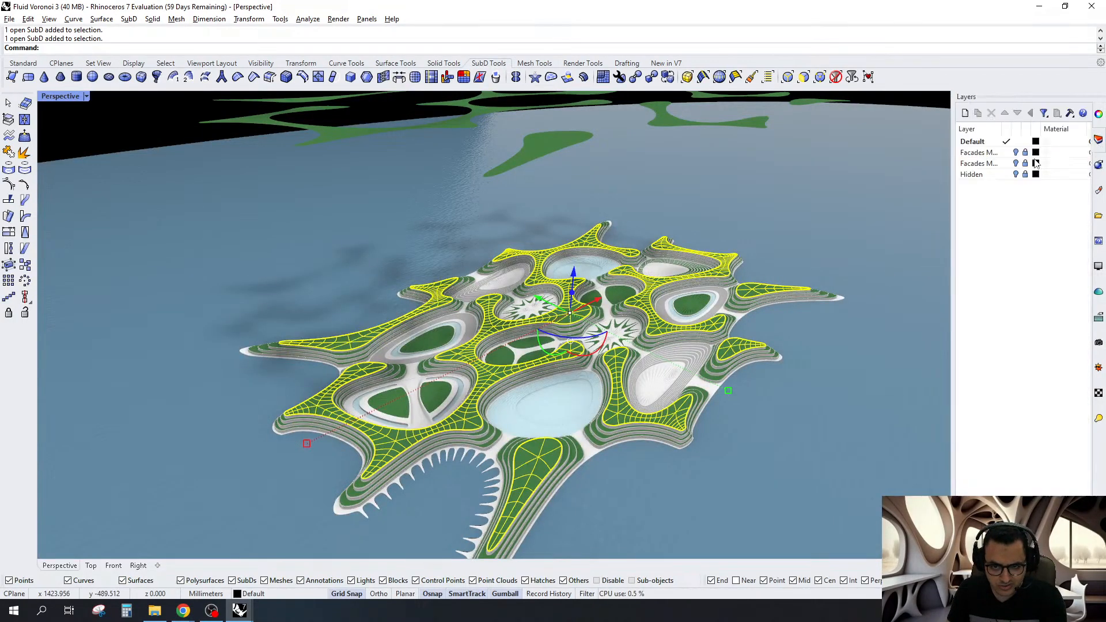
right_click(979, 174)
left_click(999, 373)
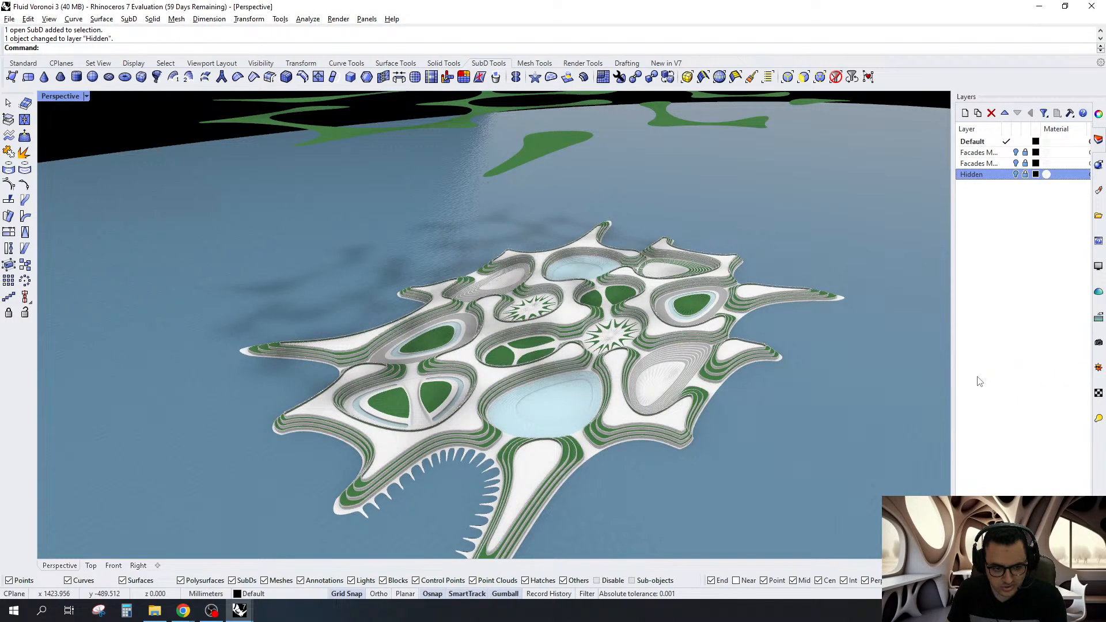
Inspect the island without its top green surface and the two raised copies floating above it
scroll(571, 304, "up", 6)
scroll(568, 301, "down", 2)
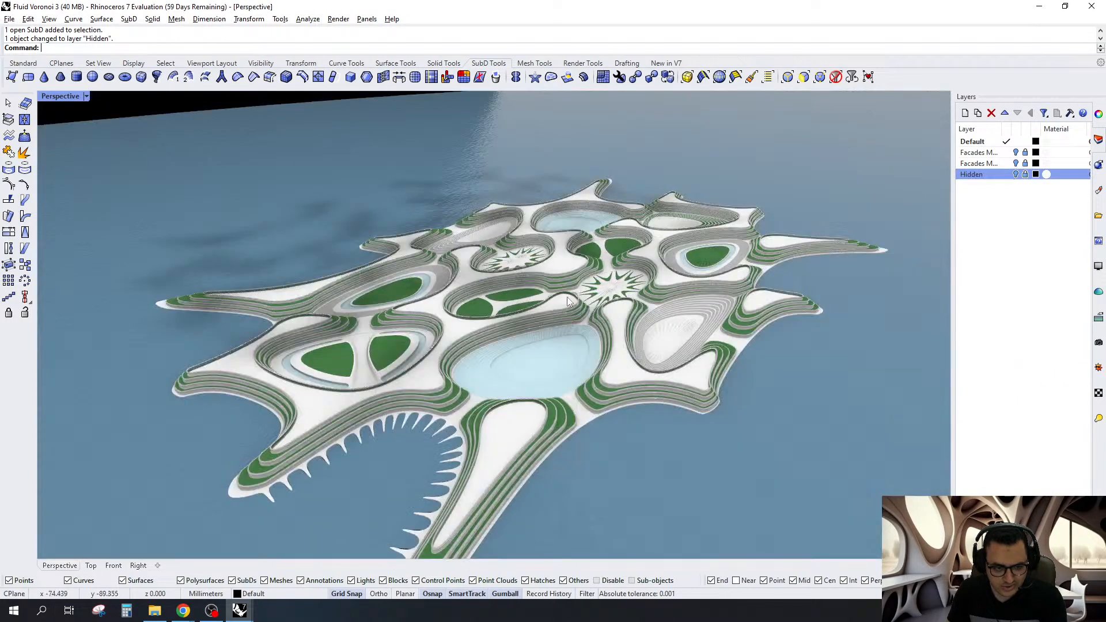
scroll(567, 301, "down", 5)
right_click_drag(603, 323, 609, 311)
left_click(1008, 233)
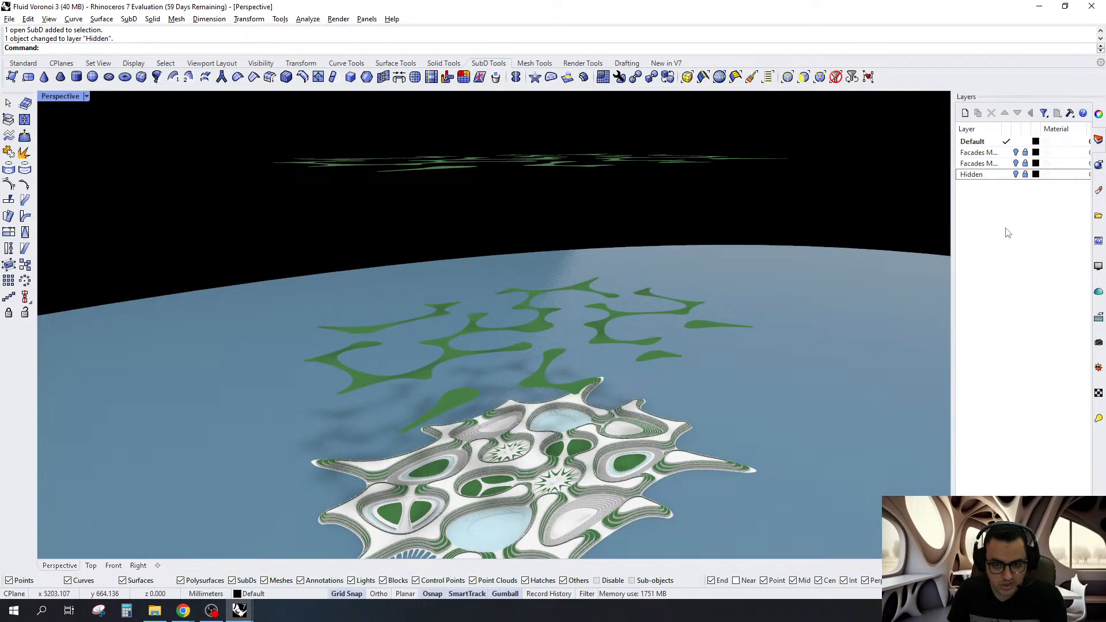
scroll(543, 369, "up", 5)
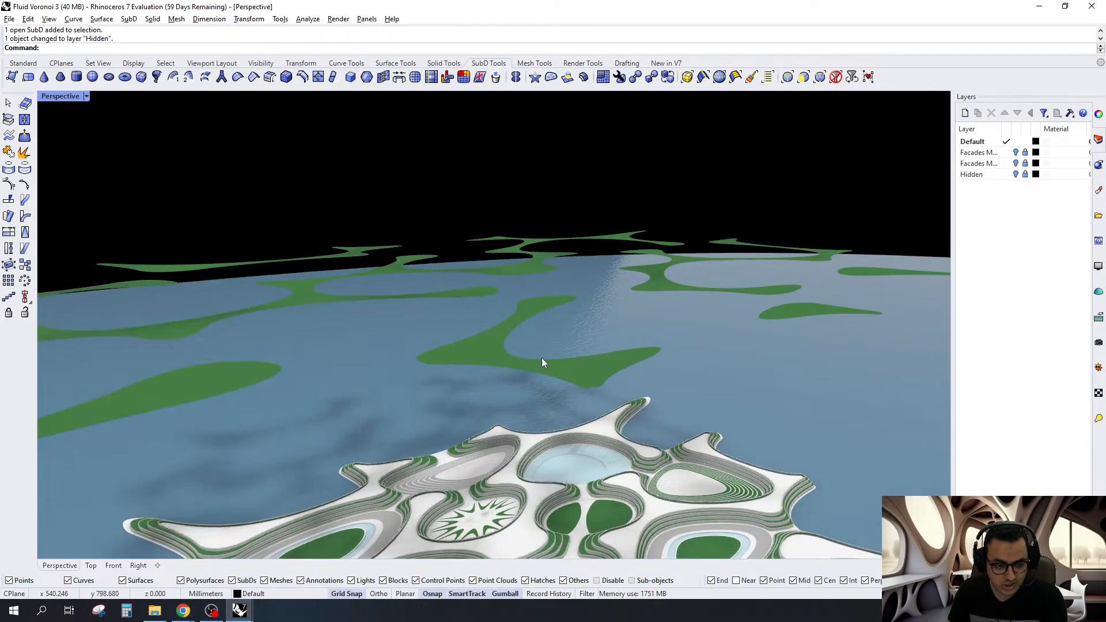
left_click(542, 359)
scroll(543, 359, "down", 7)
right_click_drag(611, 323, 655, 271)
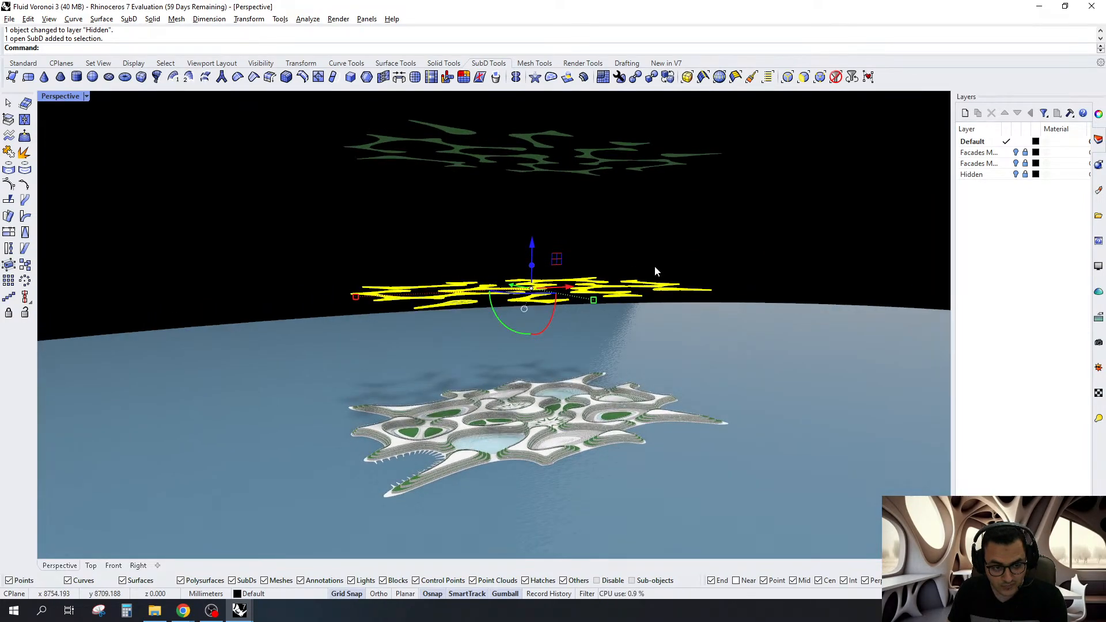
left_click(655, 270)
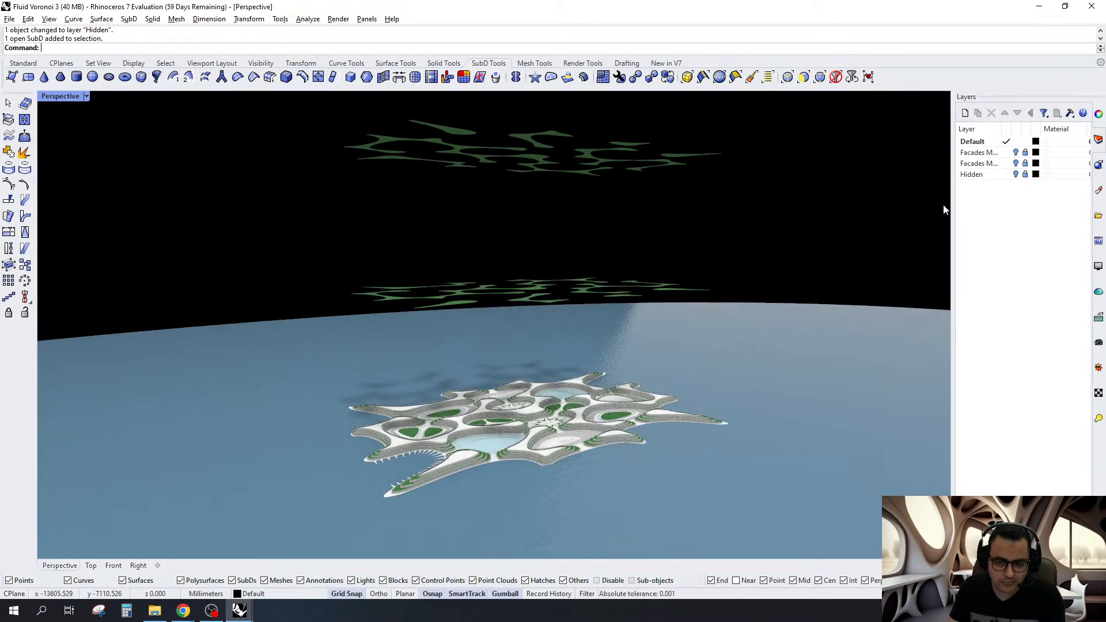
Create a new layer named Roof 1
left_click(975, 197)
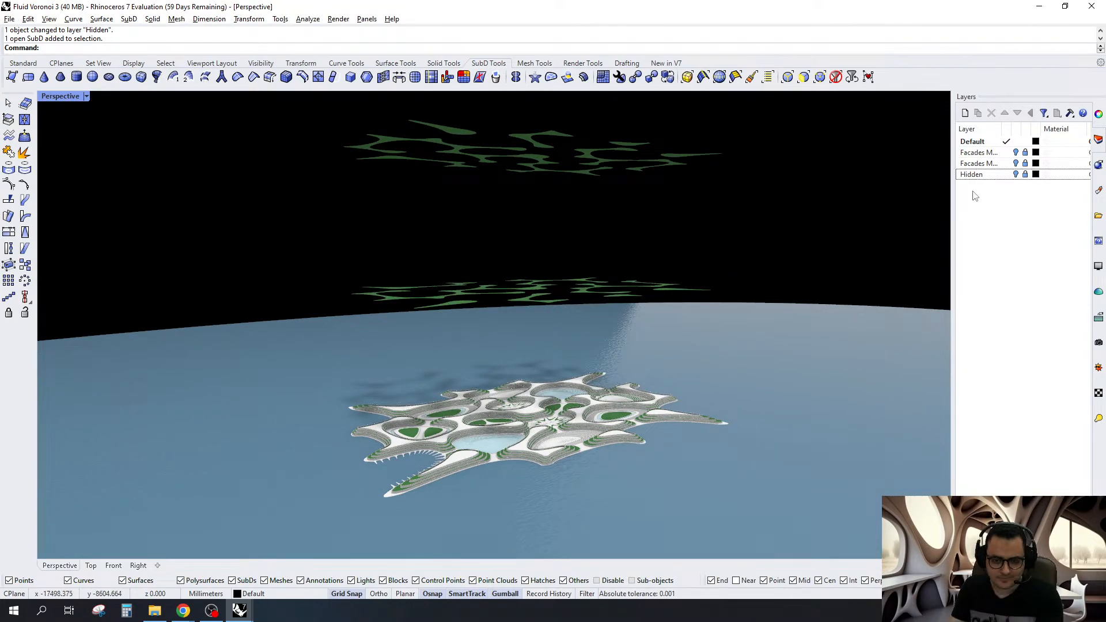
left_click(965, 113)
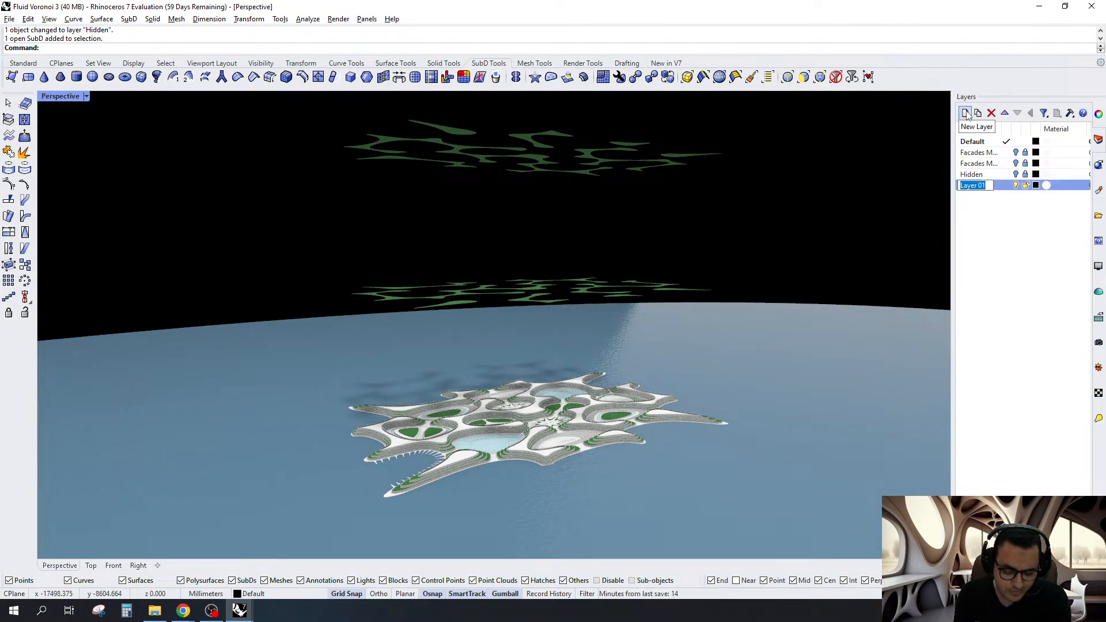
type("Roo")
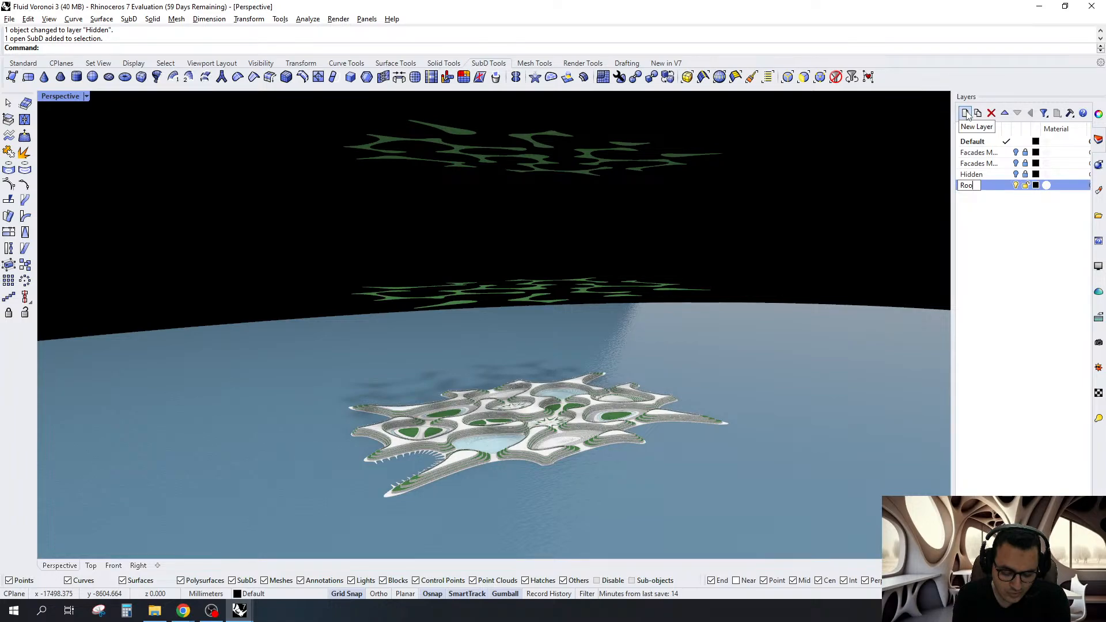
type("f 1")
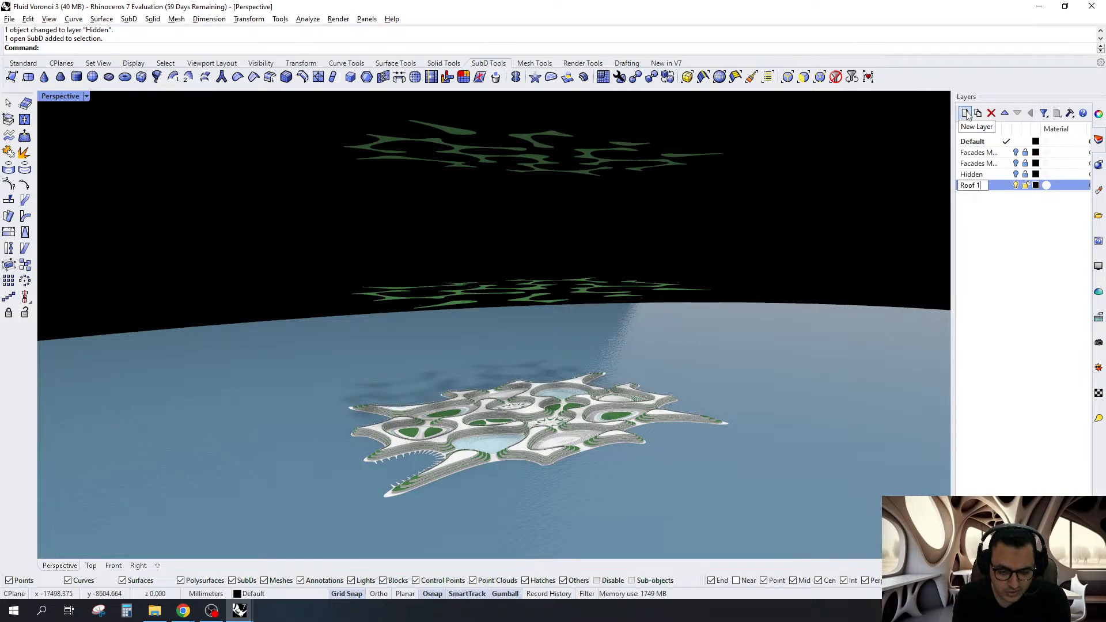
key("Return")
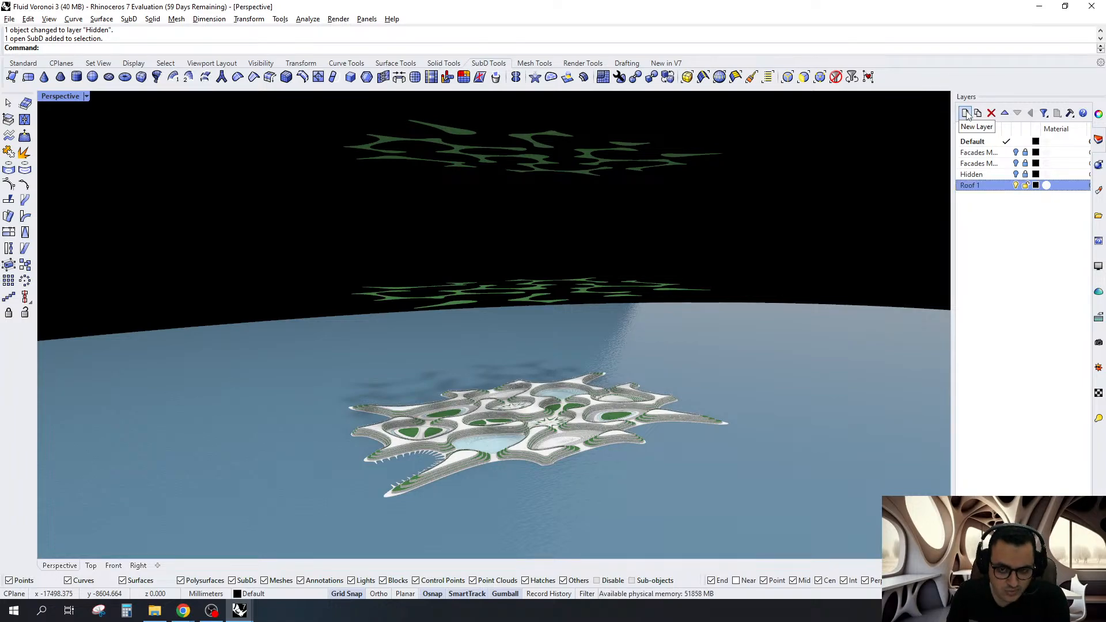
Add two sublayers named SubD and mesh under the Roof 1 layer
left_click(978, 114)
type("Sub")
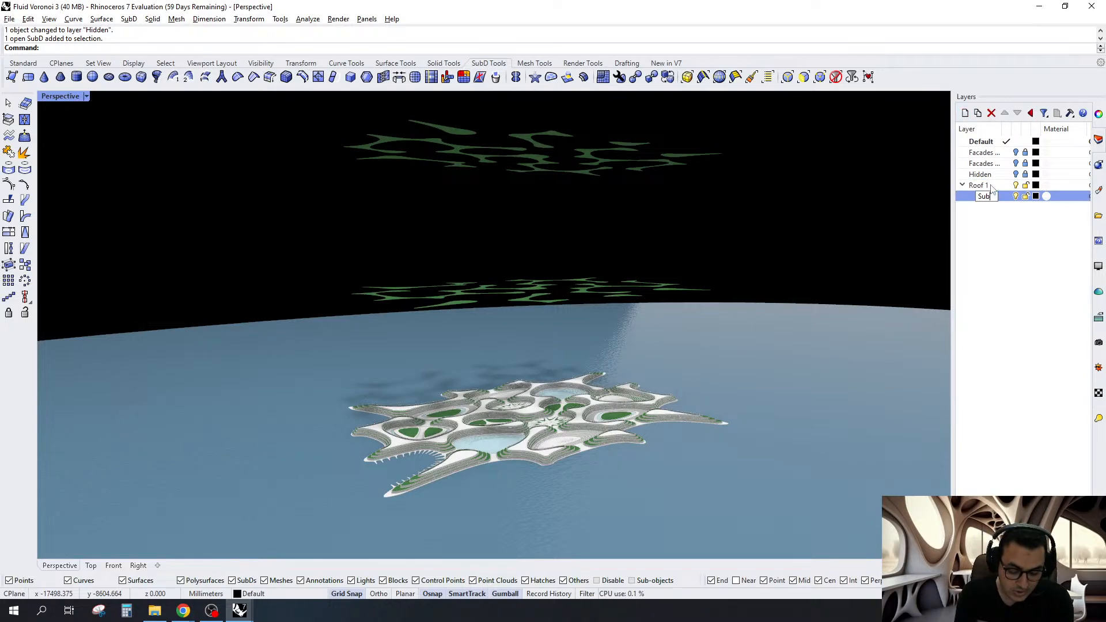
type("D")
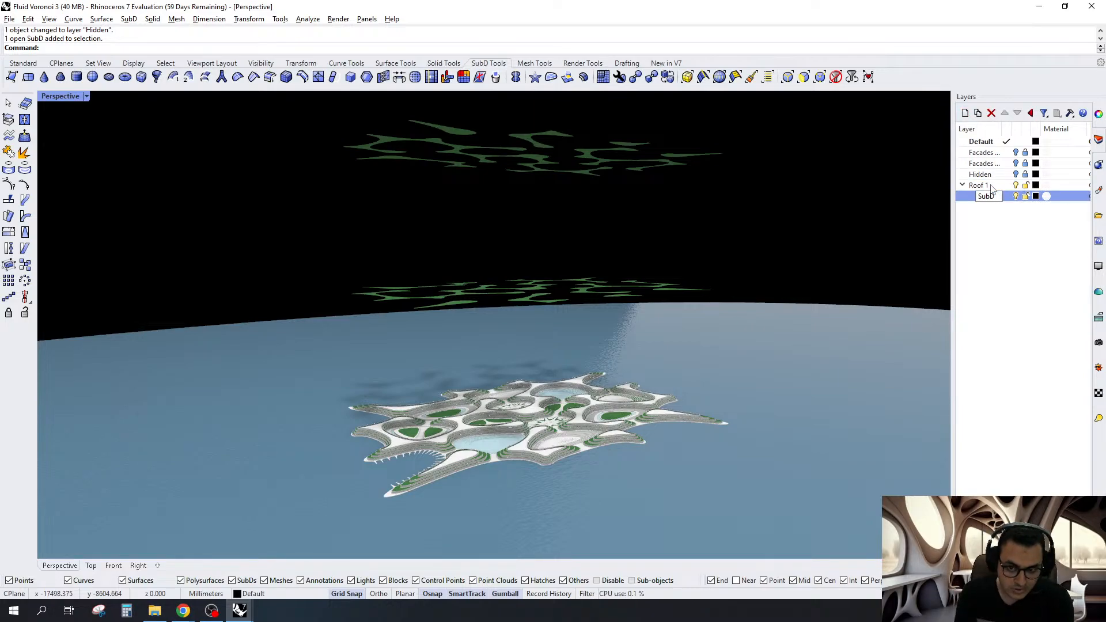
left_click(991, 185)
left_click(978, 113)
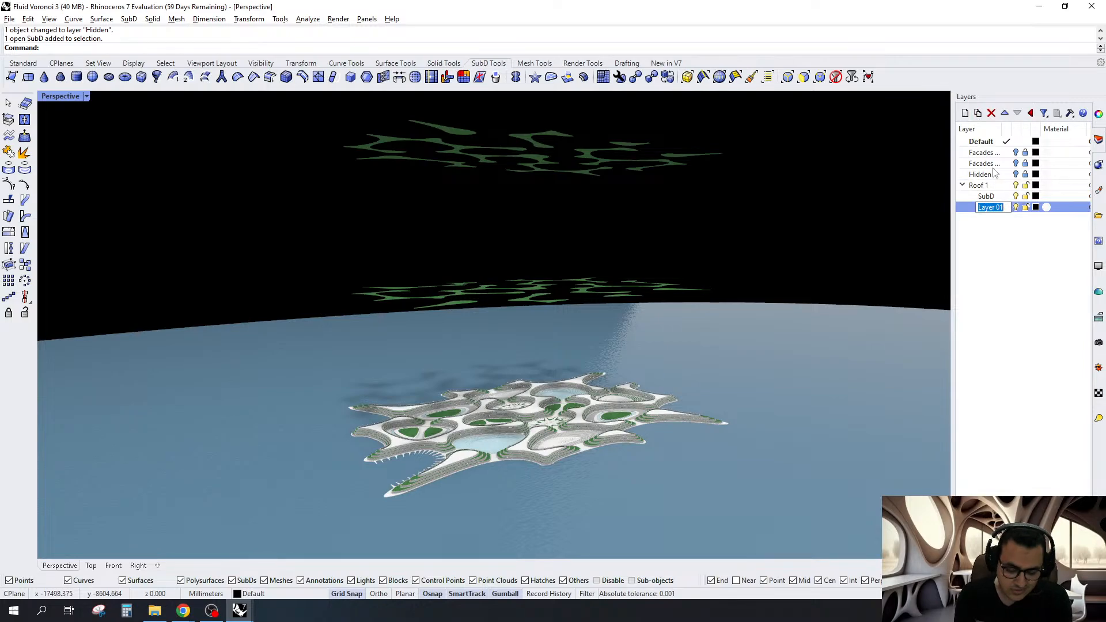
type("mesh")
key("Return")
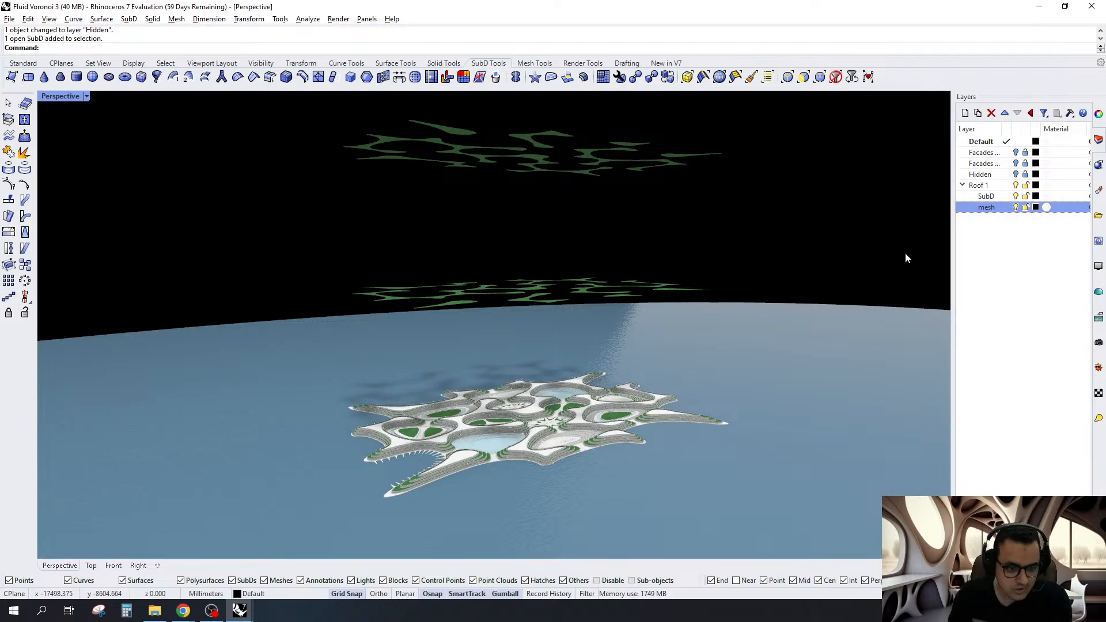
Delete the uppermost of the two floating roof copies
left_click(592, 169)
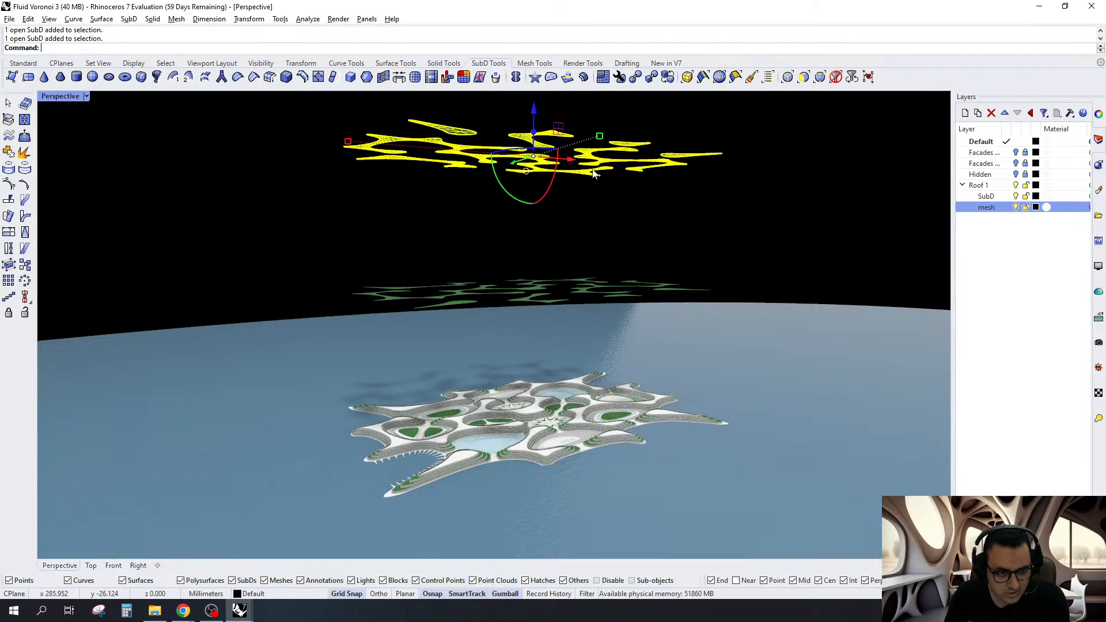
key("Delete")
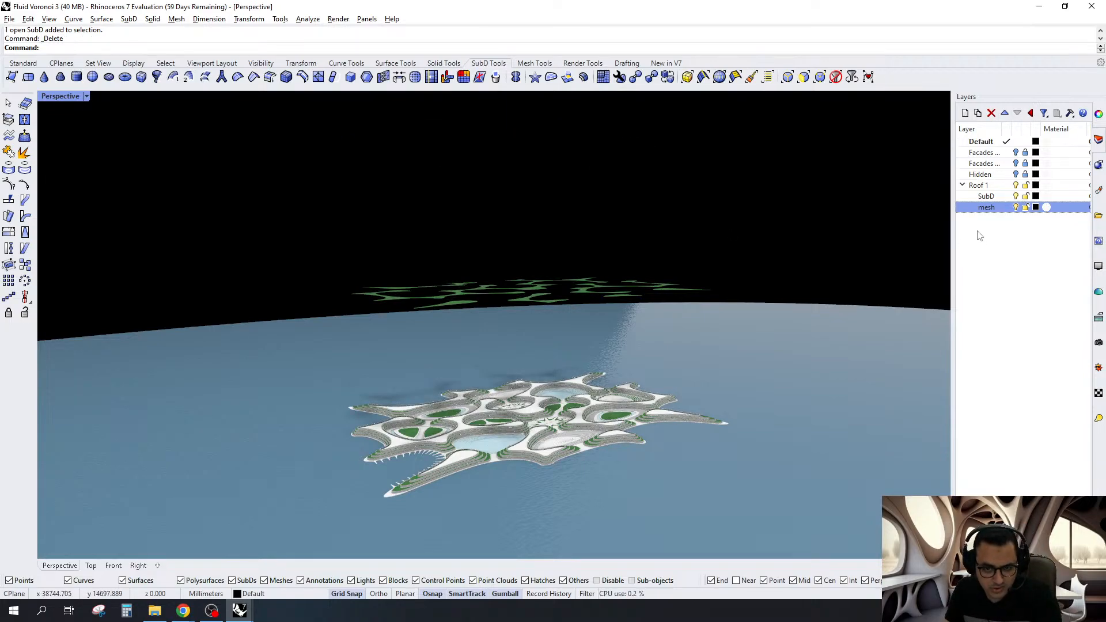
Try adding a second top-level layer named Roof 2
left_click(985, 187)
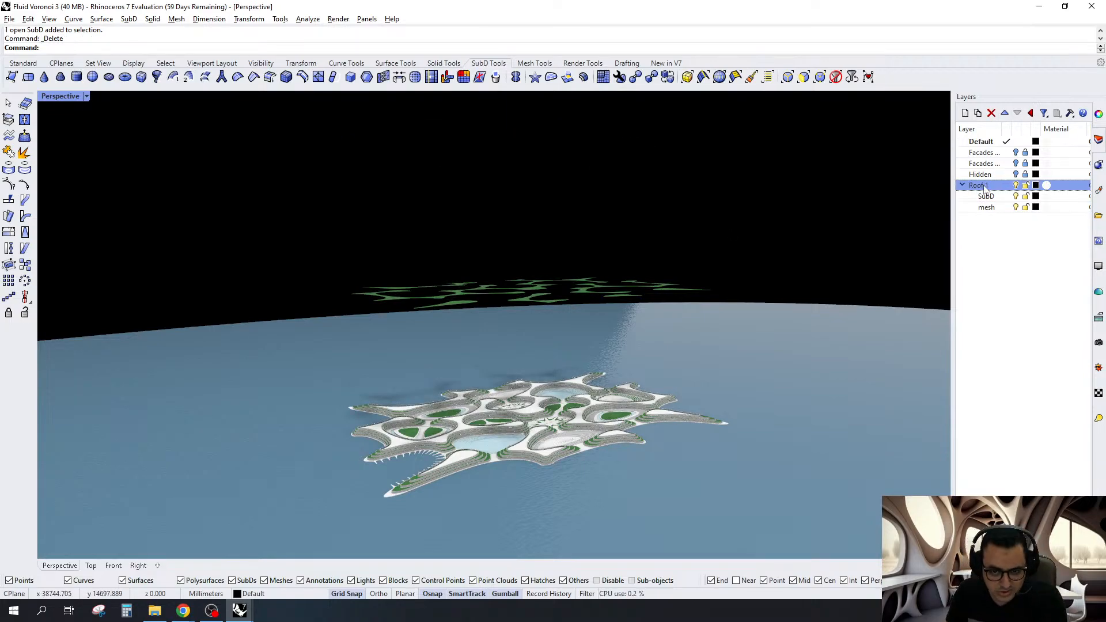
double_click(988, 259)
type("Roof")
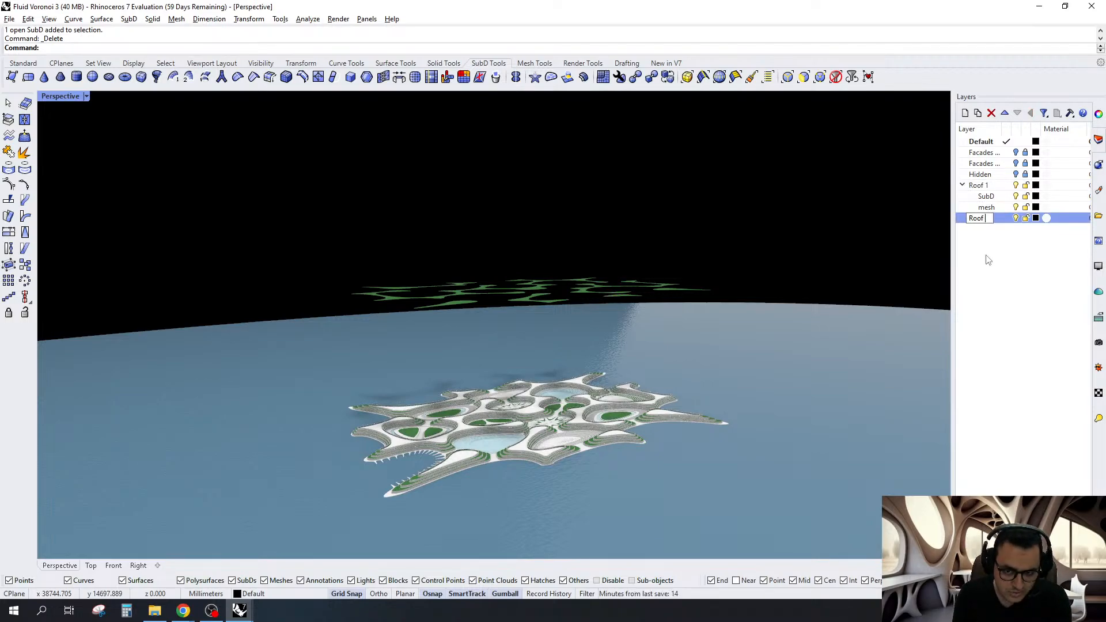
type(" 2")
right_click(973, 218)
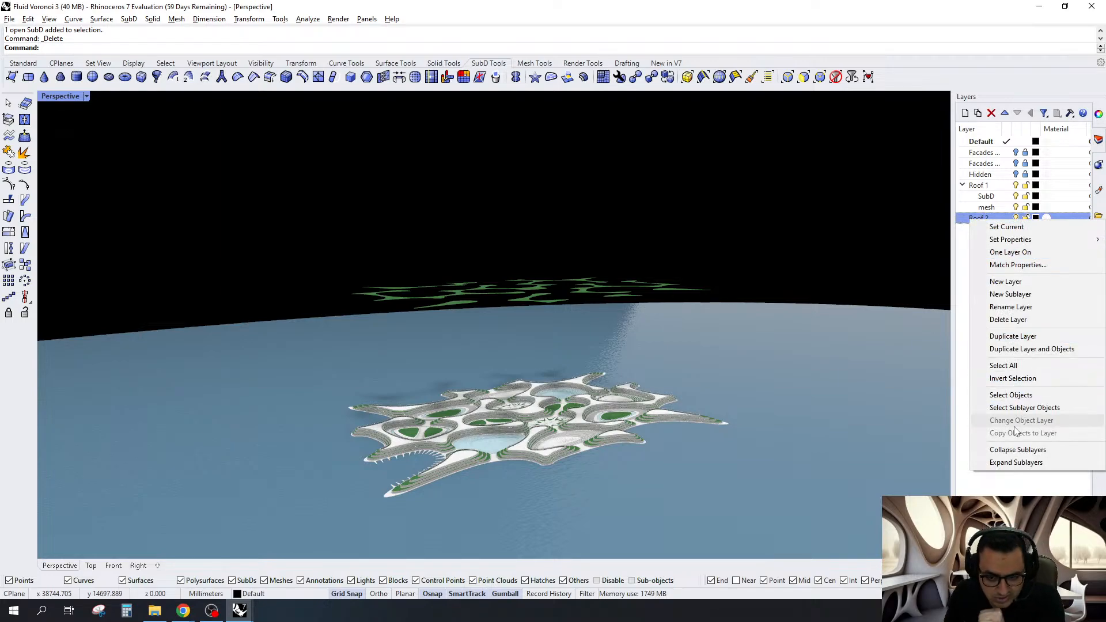
Move the floating green roof surface onto the Roof 1 layer
left_click(978, 185)
right_click(974, 185)
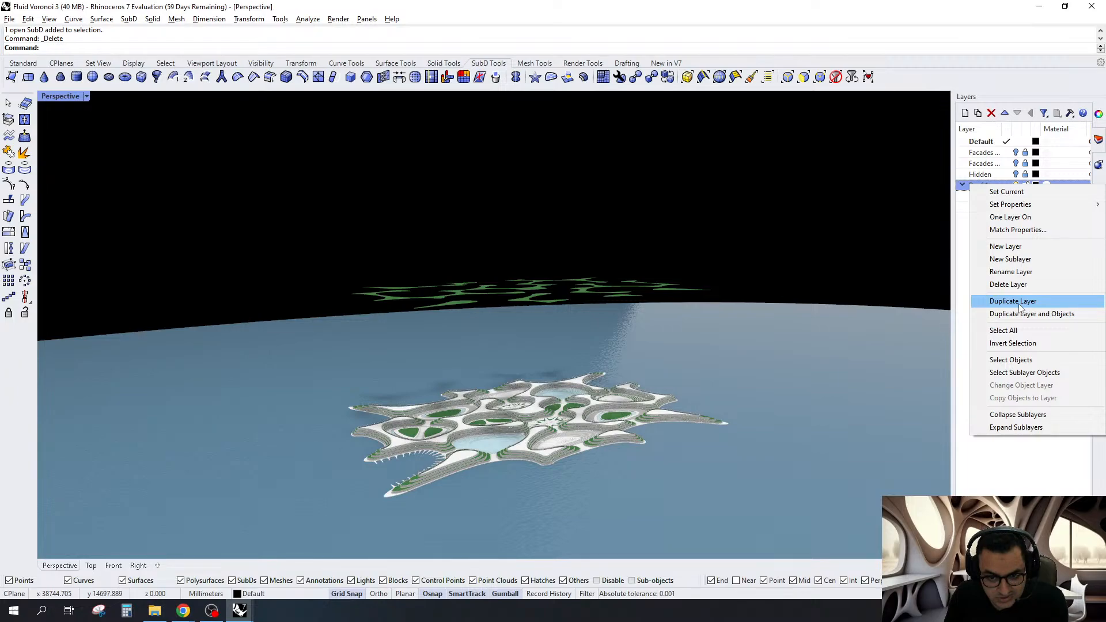
left_click(1012, 360)
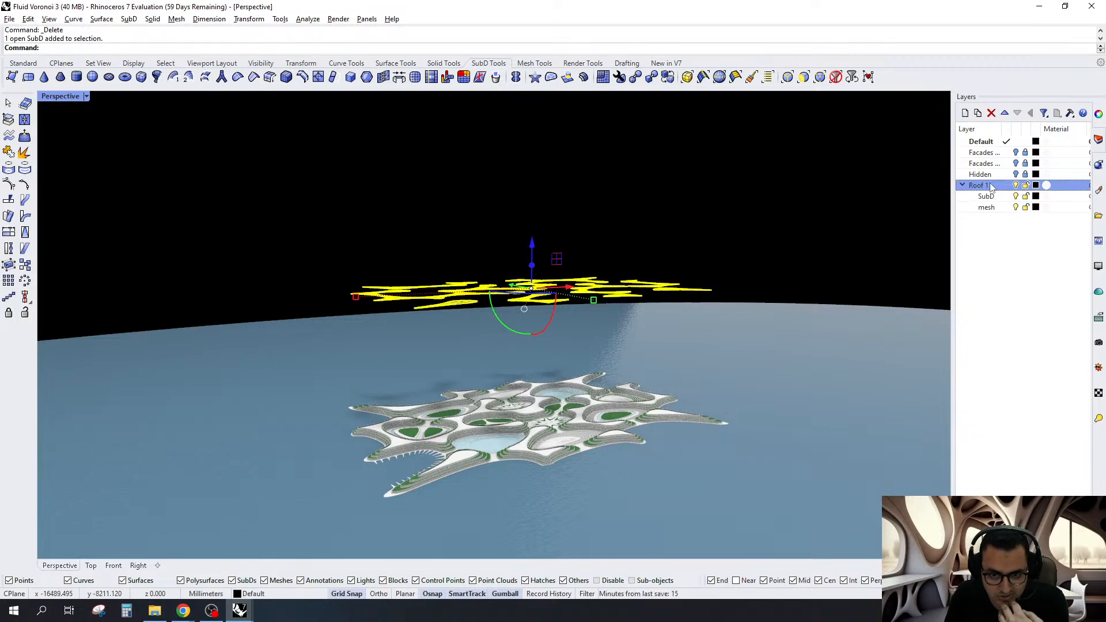
left_click(800, 230)
left_click(590, 285)
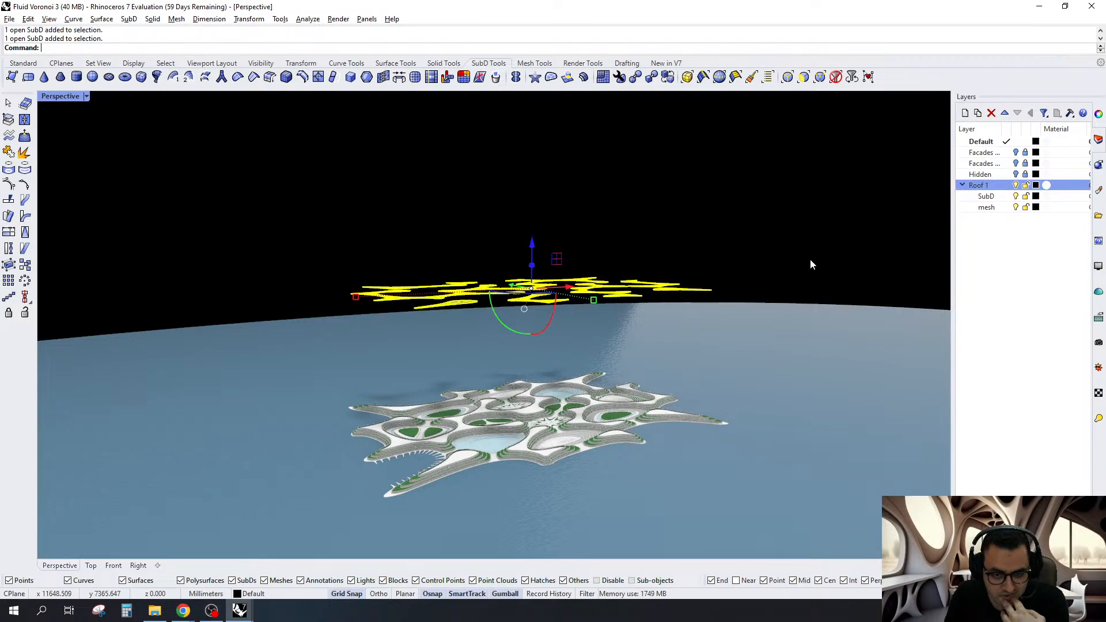
right_click(992, 187)
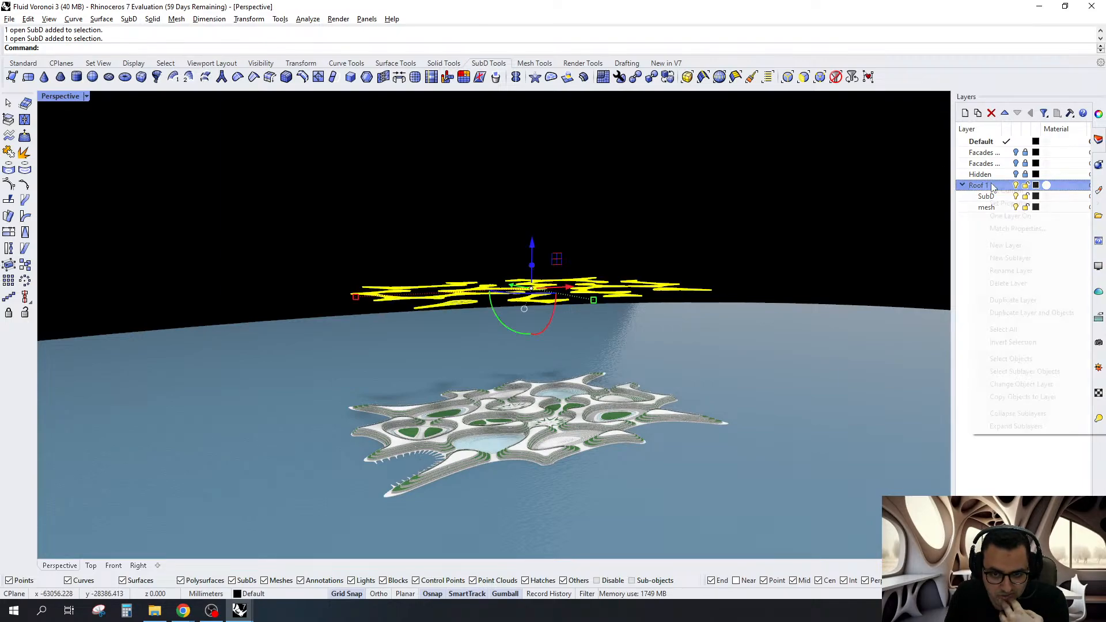
left_click(1022, 384)
Set the floating roof's material to Use Layer Material and clear the selection
left_click(1099, 115)
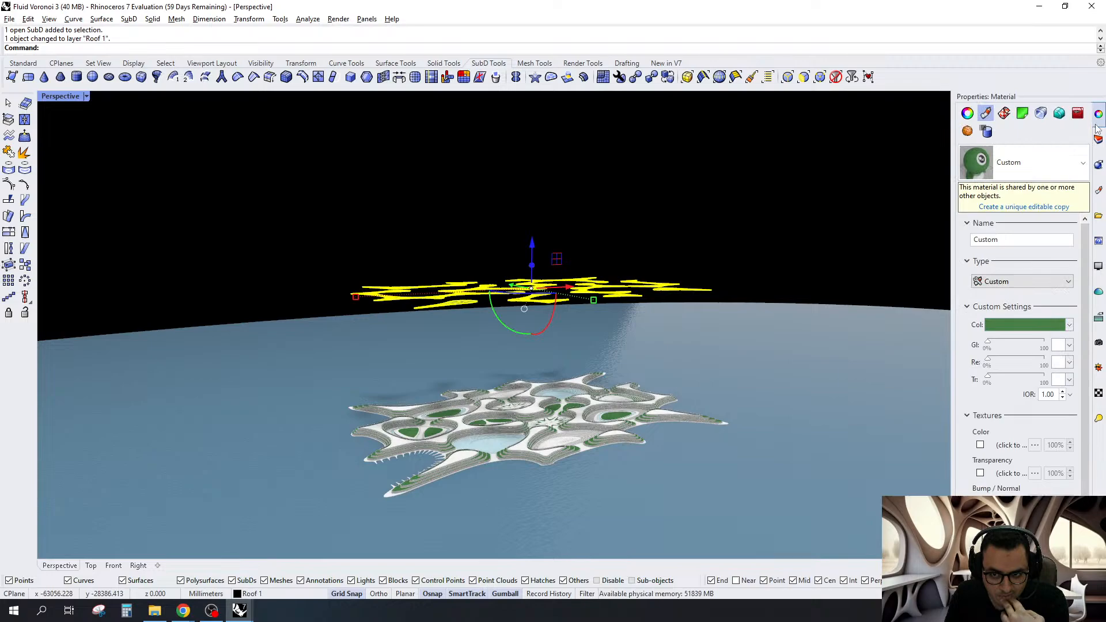
left_click(1028, 163)
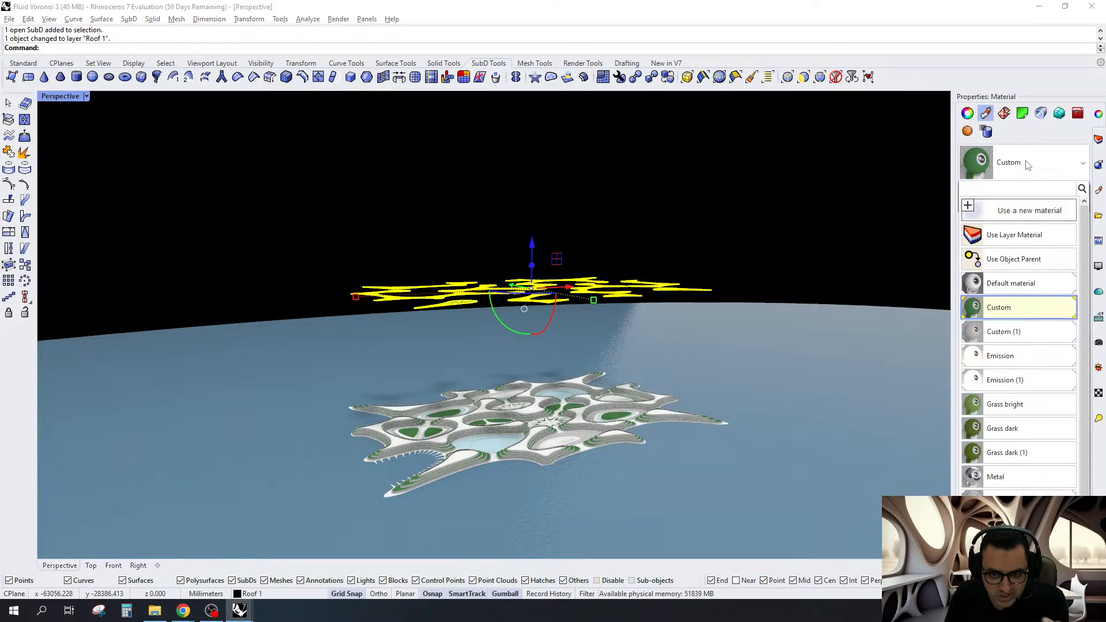
left_click(1010, 239)
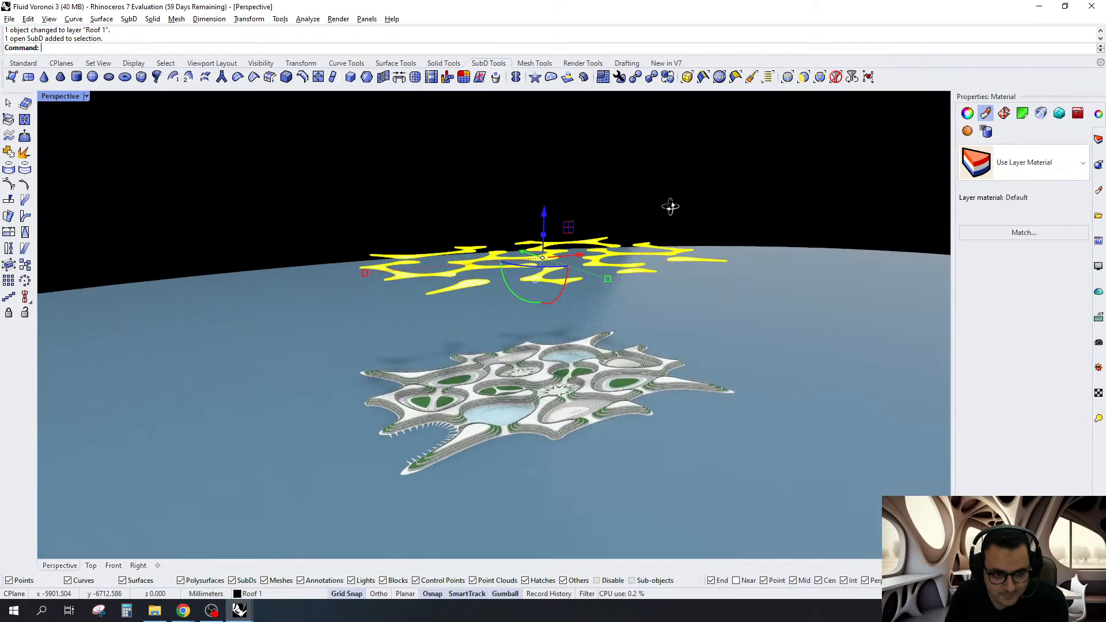
scroll(670, 206, "up", 5)
key("Escape")
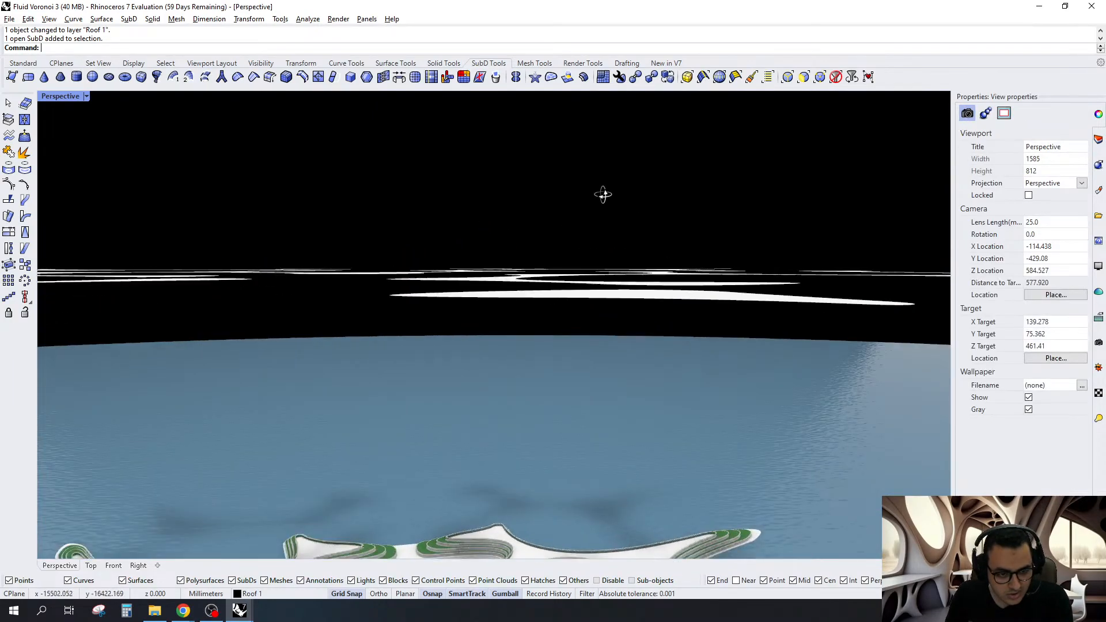
Isolate the floating roof surface from the rest of the island model
right_click_drag(604, 194, 759, 259)
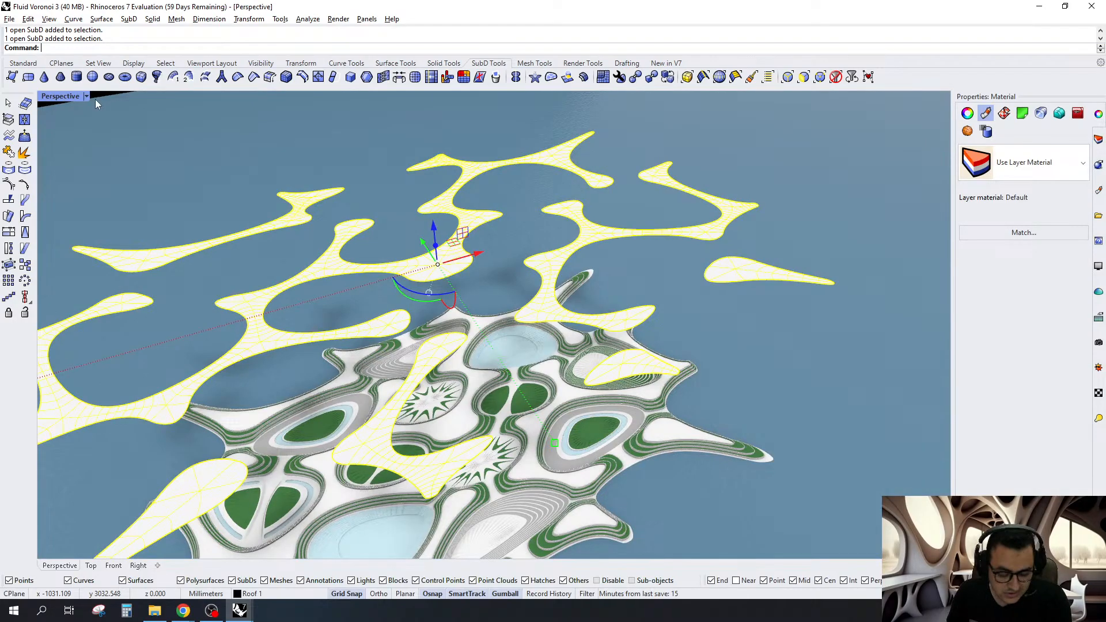
type("Isolate")
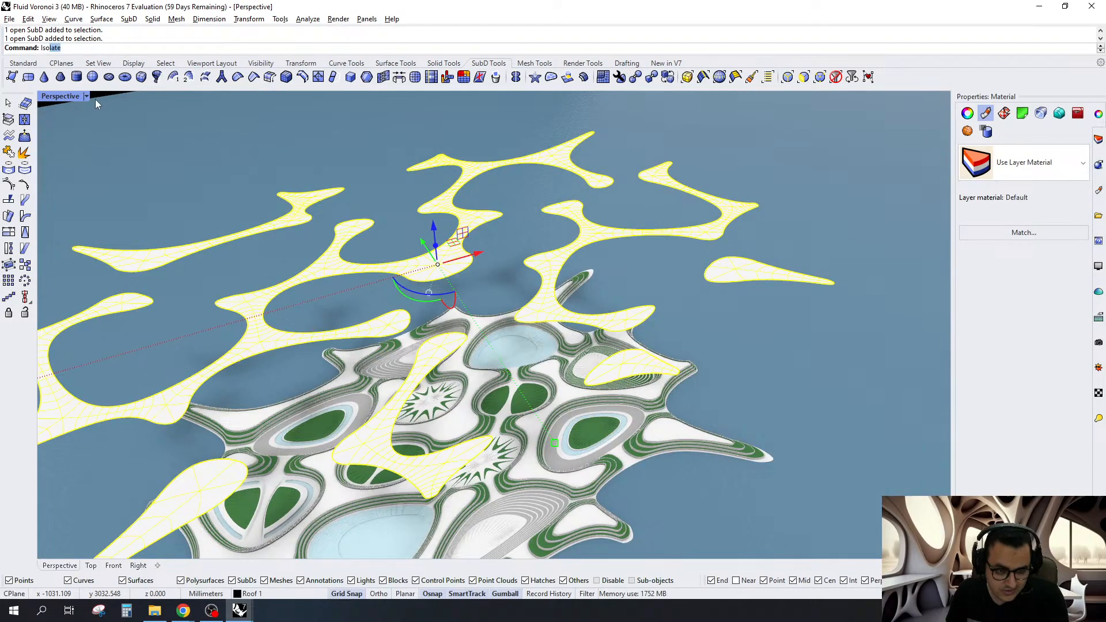
key("Return")
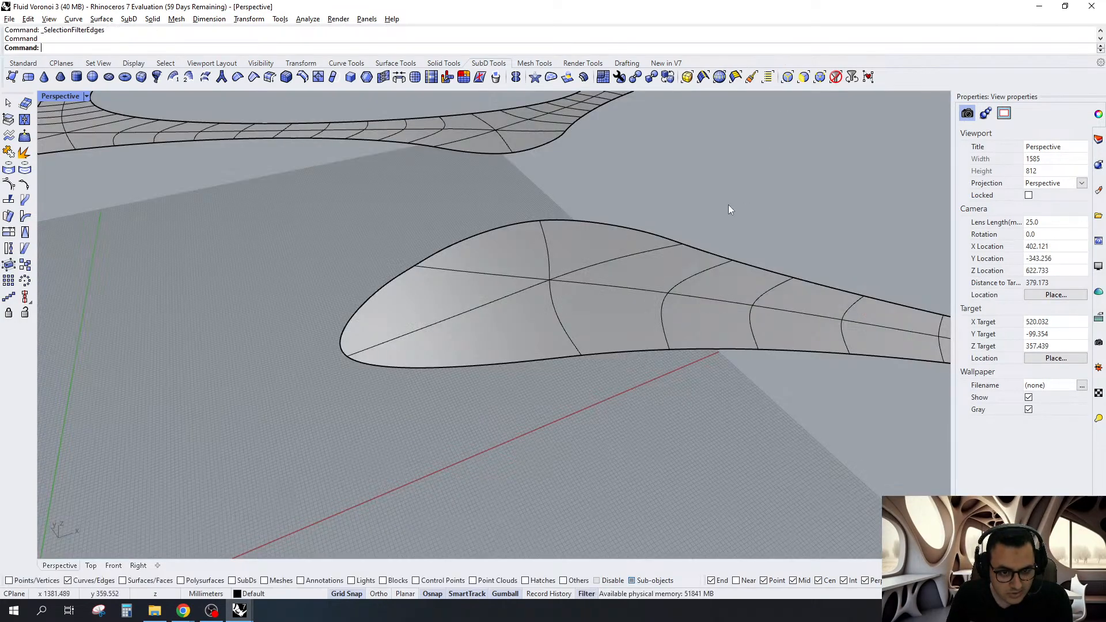
Show the isolated roof in a shaded display with flat SubDs and restrict selection to edges
scroll(702, 222, "down", 10)
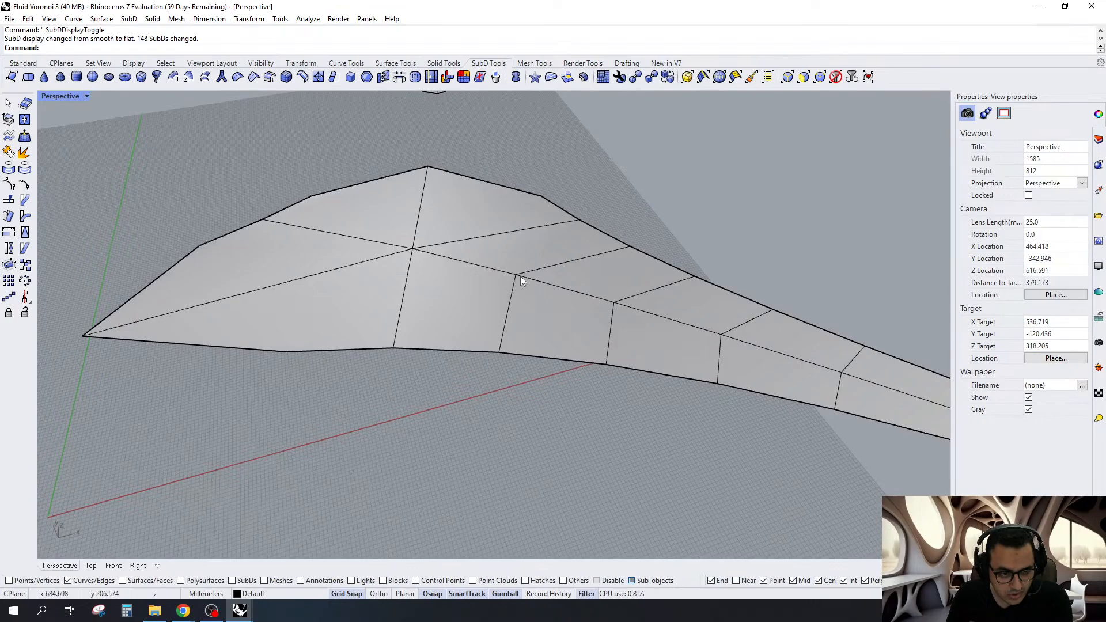
scroll(544, 282, "down", 10)
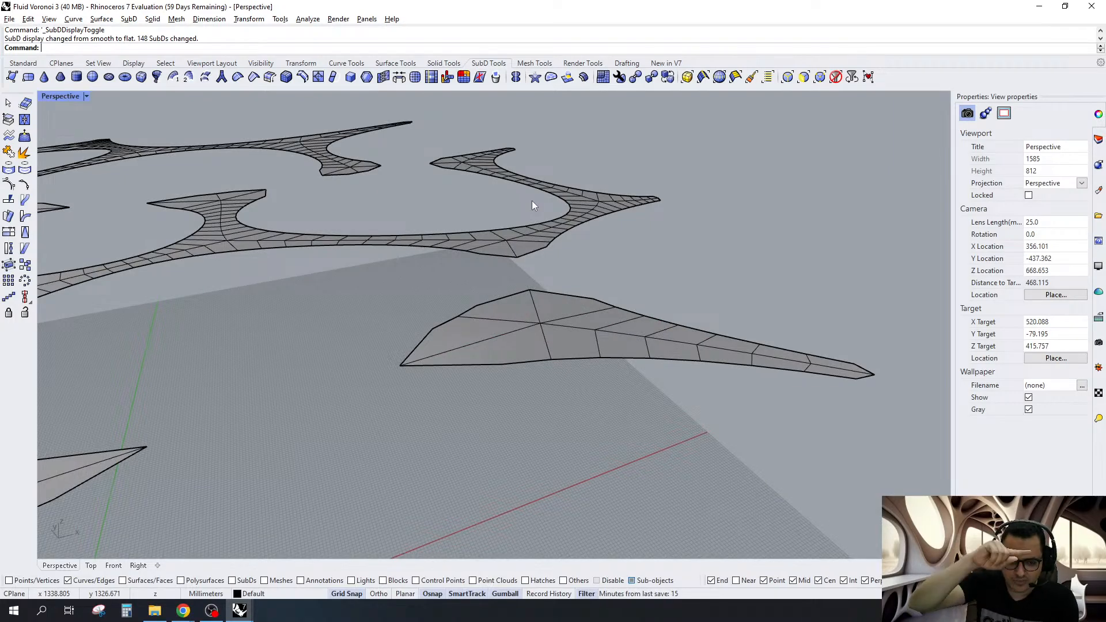
left_click(787, 78)
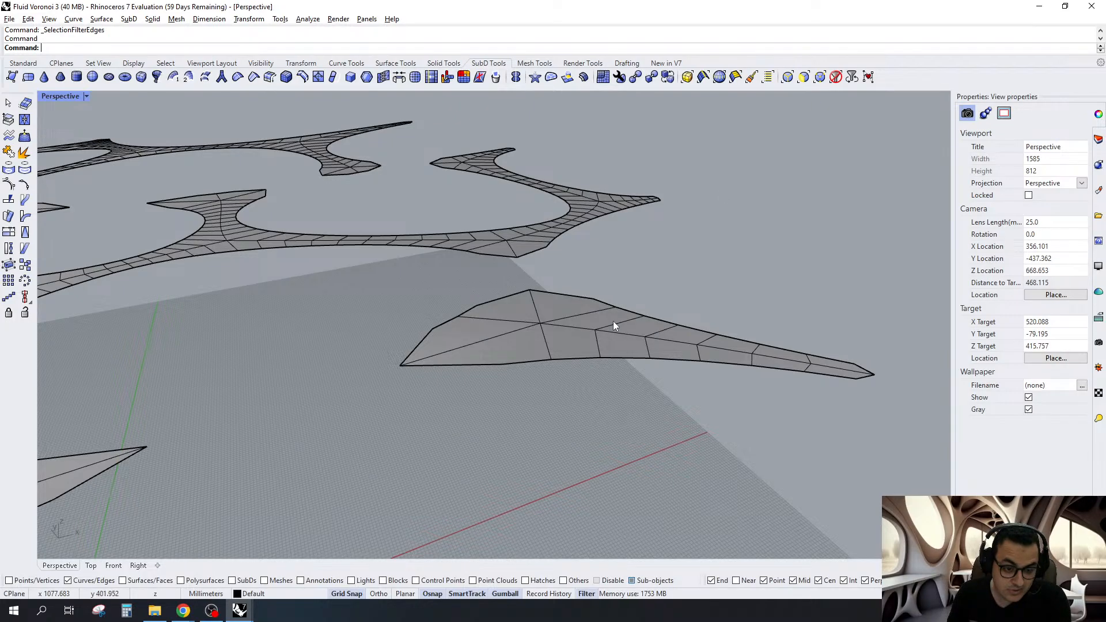
Select the central edge loop running along the long, detached teardrop-shaped roof piece
double_click(607, 332)
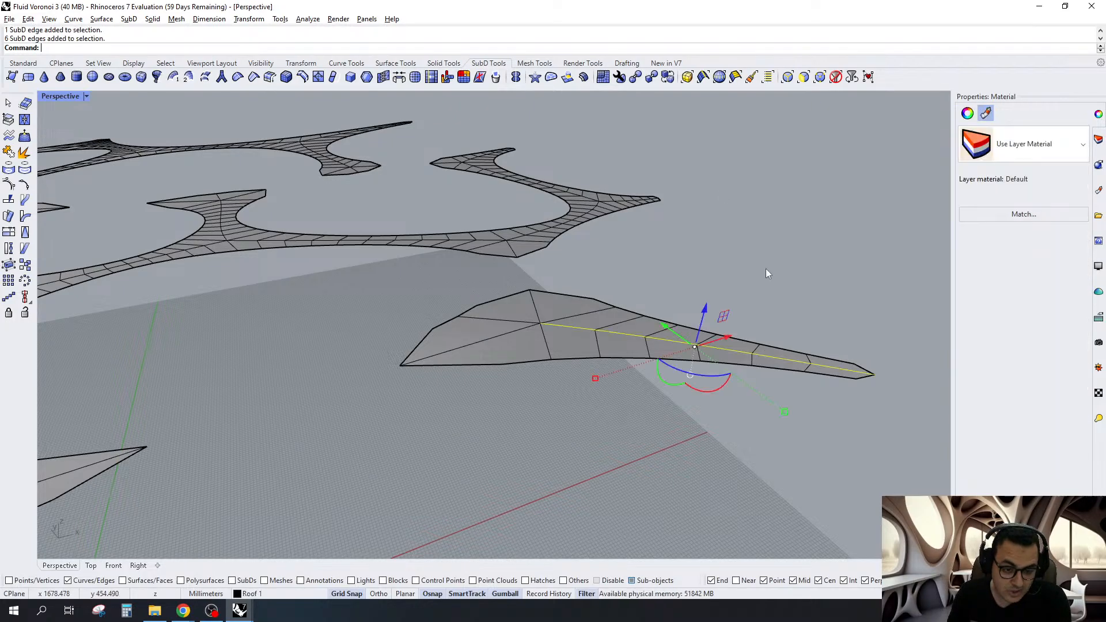
right_click_drag(766, 268, 541, 371)
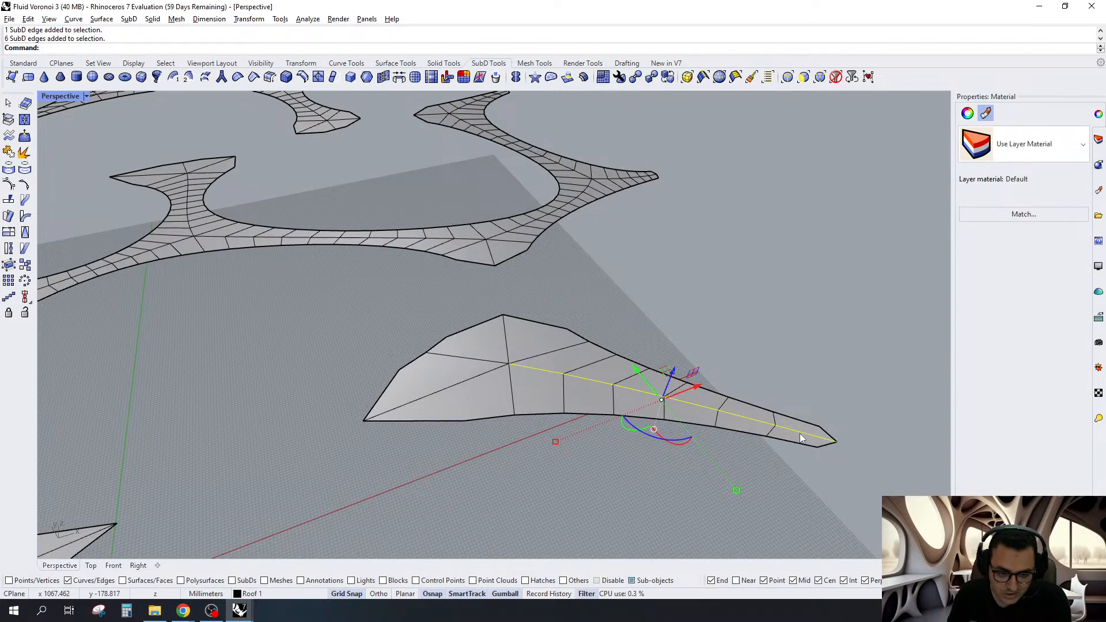
double_click(470, 238)
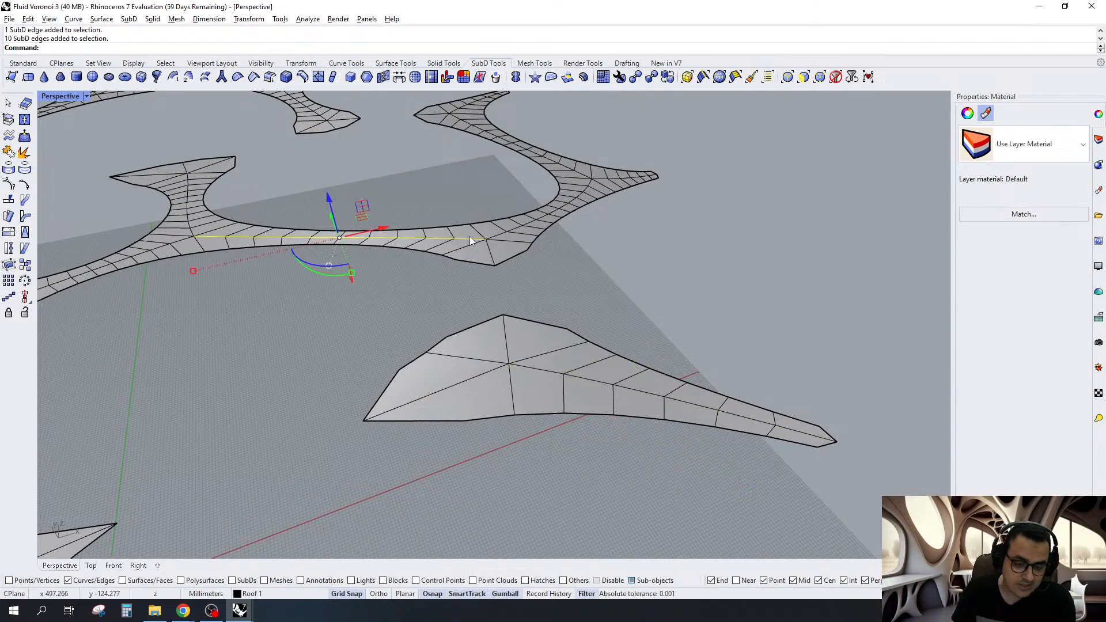
double_click(598, 406)
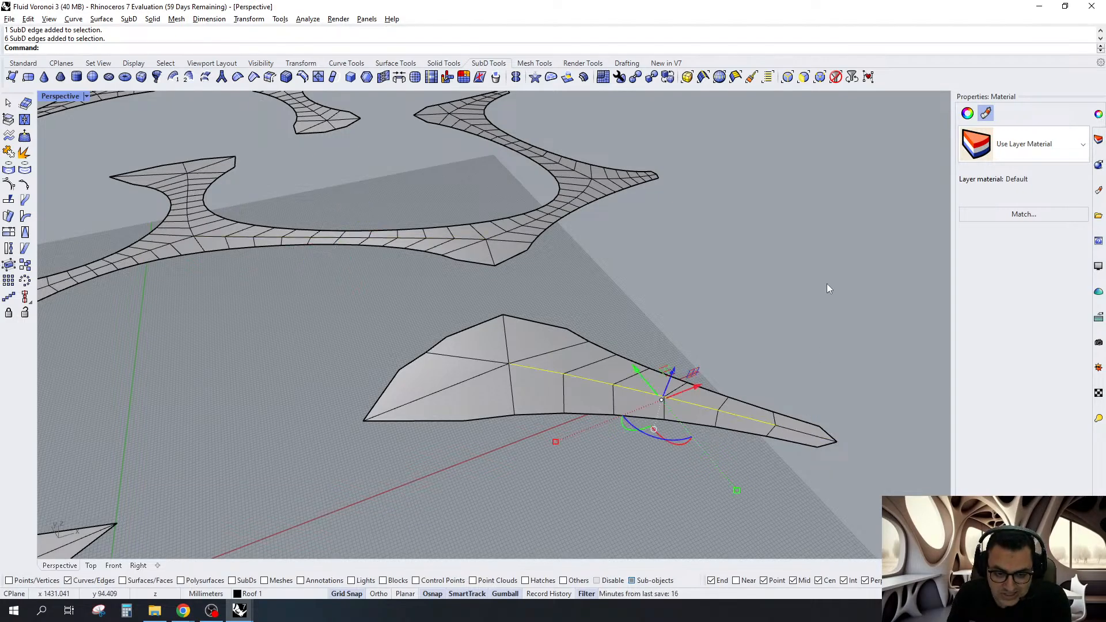
Add the central edge loop of the smaller detached roof piece nearby to the selection
scroll(828, 268, "down", 8)
right_click_drag(828, 268, 842, 343)
scroll(842, 343, "up", 7)
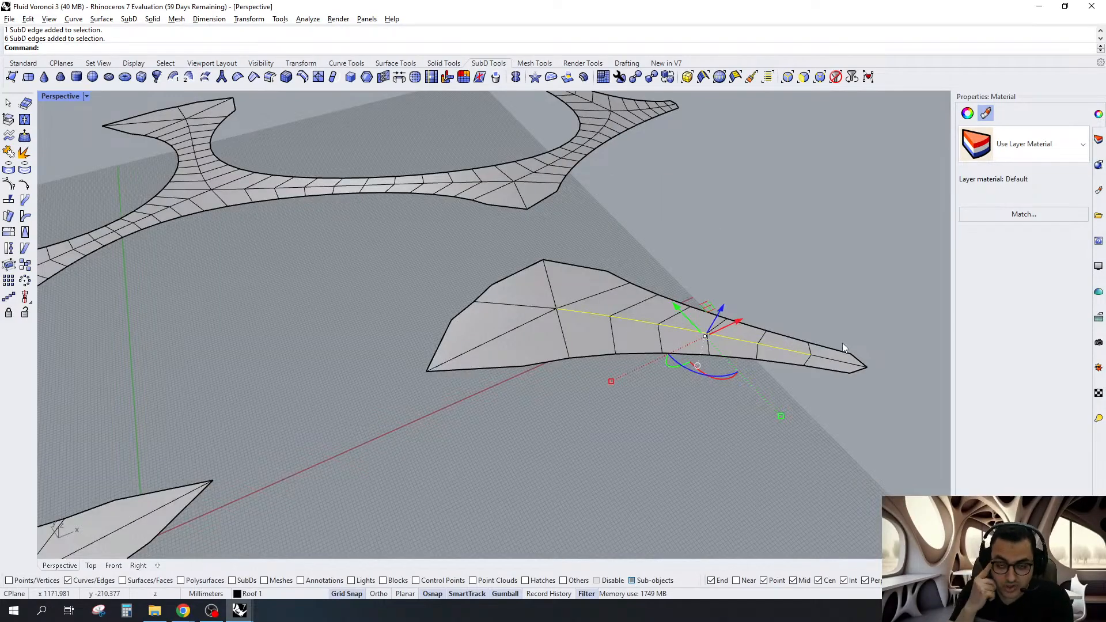
scroll(573, 279, "down", 4)
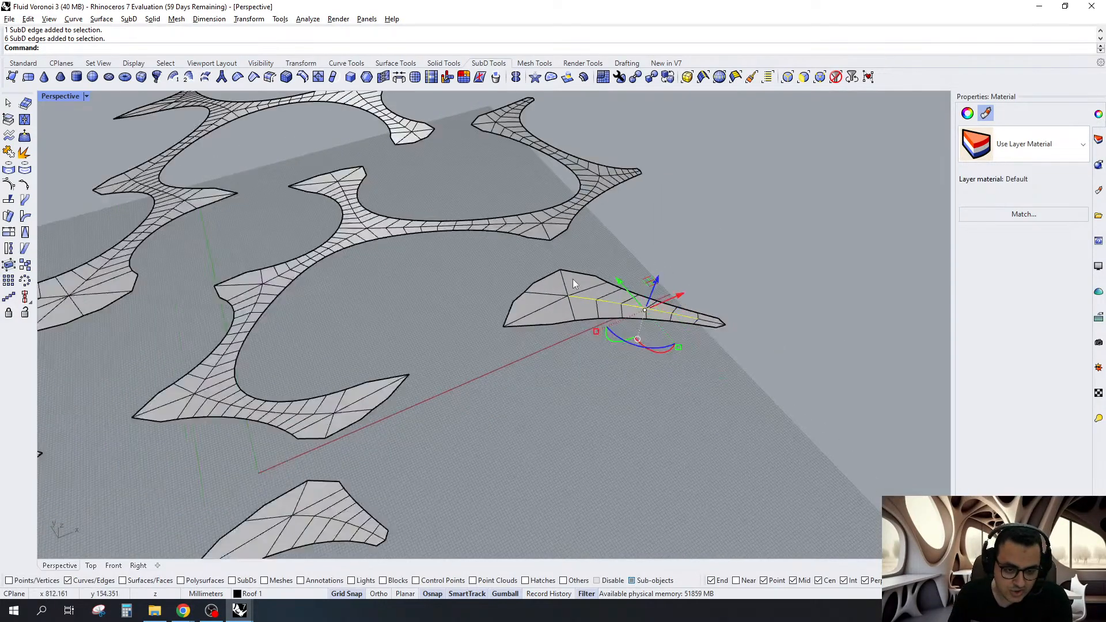
scroll(572, 279, "down", 3)
scroll(561, 273, "up", 5)
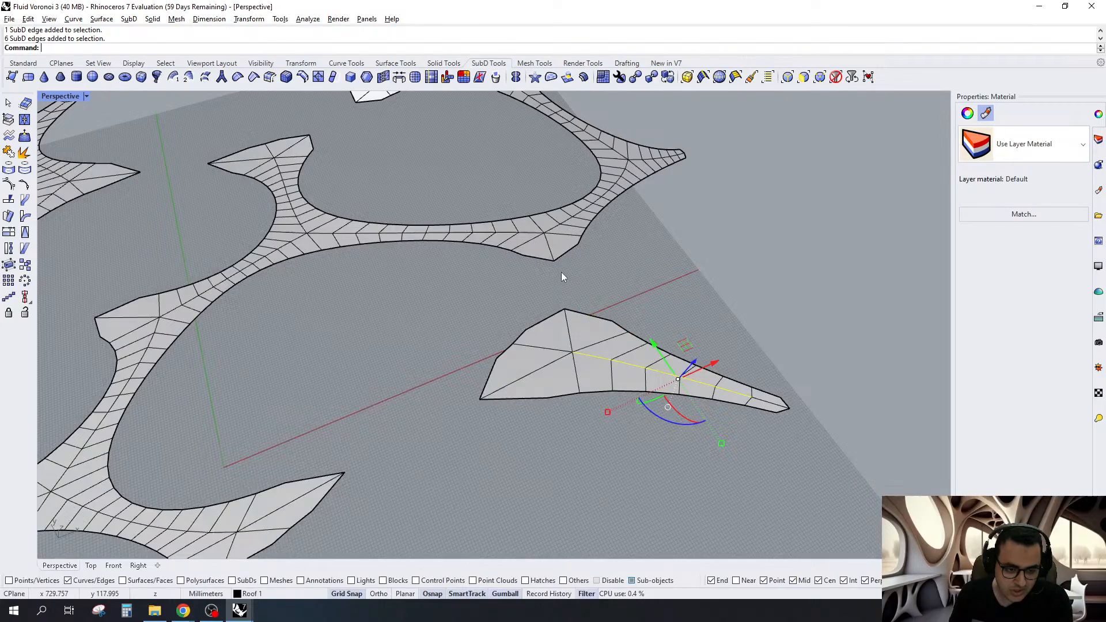
scroll(561, 272, "down", 3)
scroll(700, 291, "down", 5)
scroll(495, 415, "up", 5)
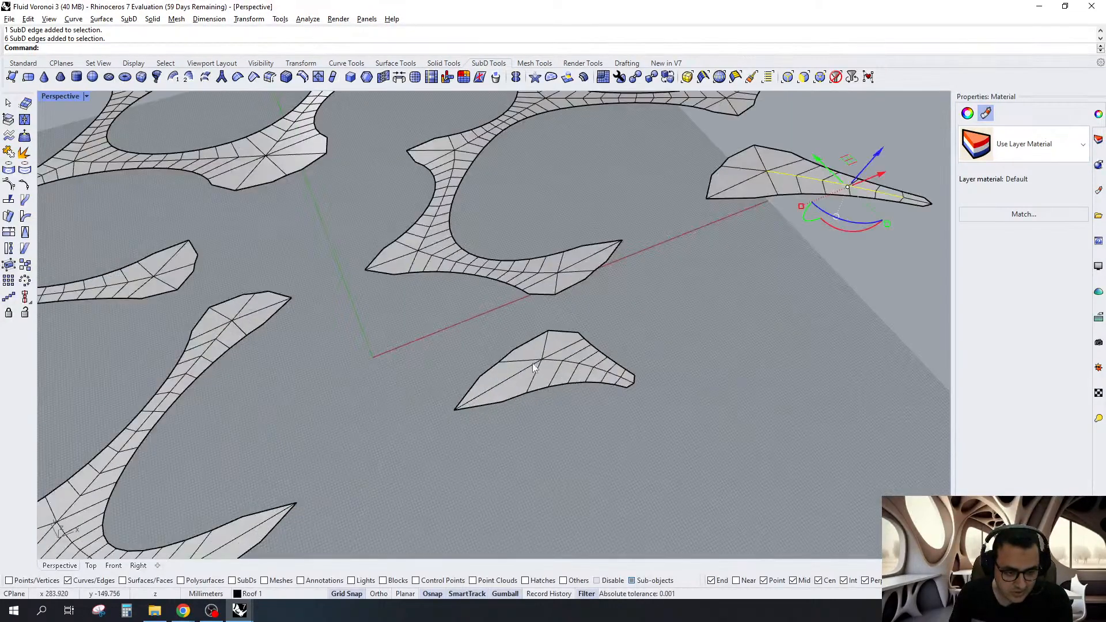
double_click(553, 361, "ctrl+shift")
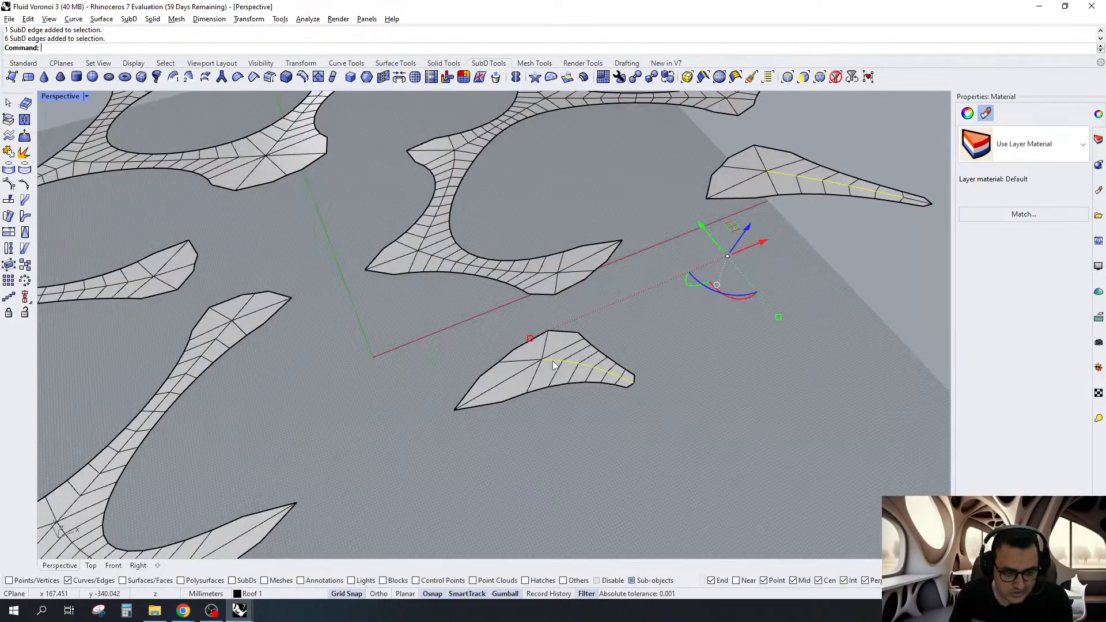
Add the central edge loops of the V-shaped roof piece's lower arms to the selection
scroll(700, 310, "down", 3)
scroll(583, 383, "up", 5)
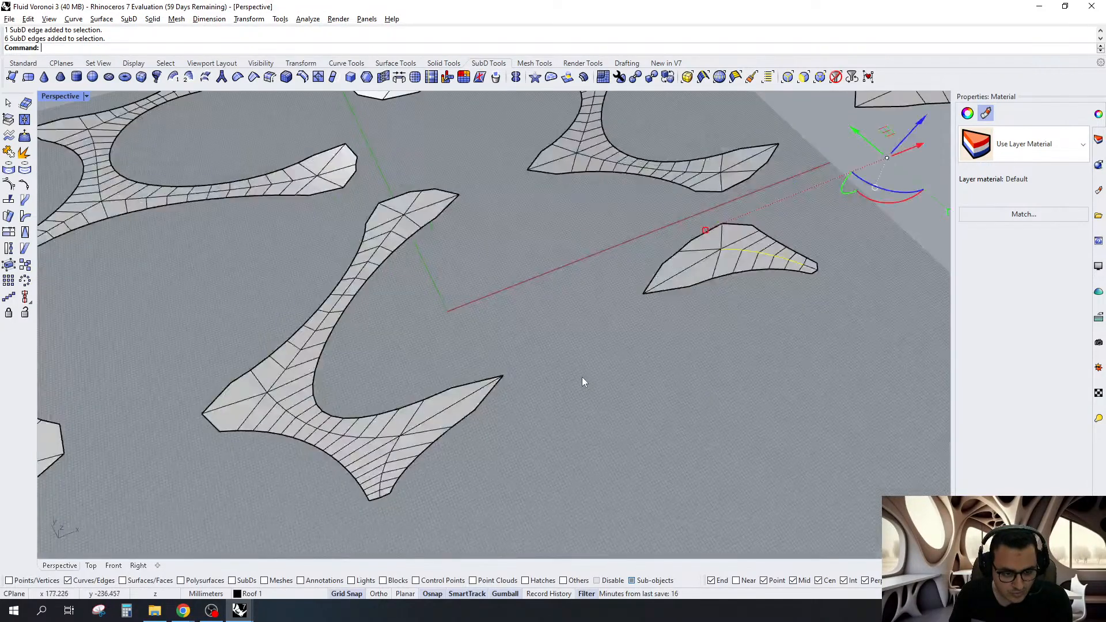
scroll(582, 377, "up", 3)
double_click(344, 449, "ctrl+shift")
scroll(606, 368, "down", 7)
scroll(503, 398, "up", 9)
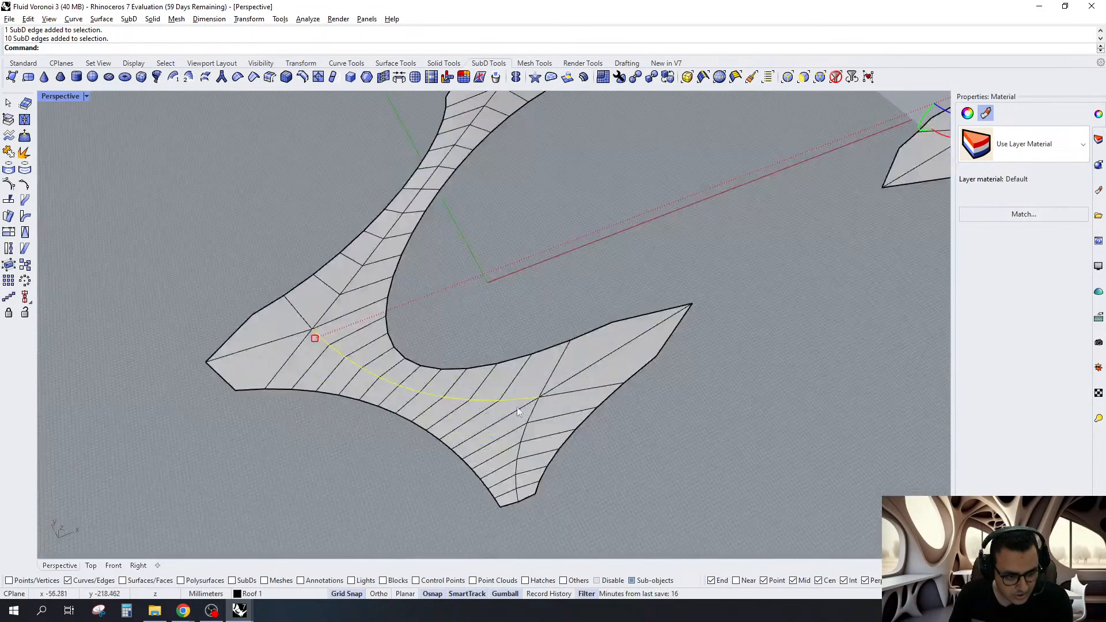
left_click(557, 528)
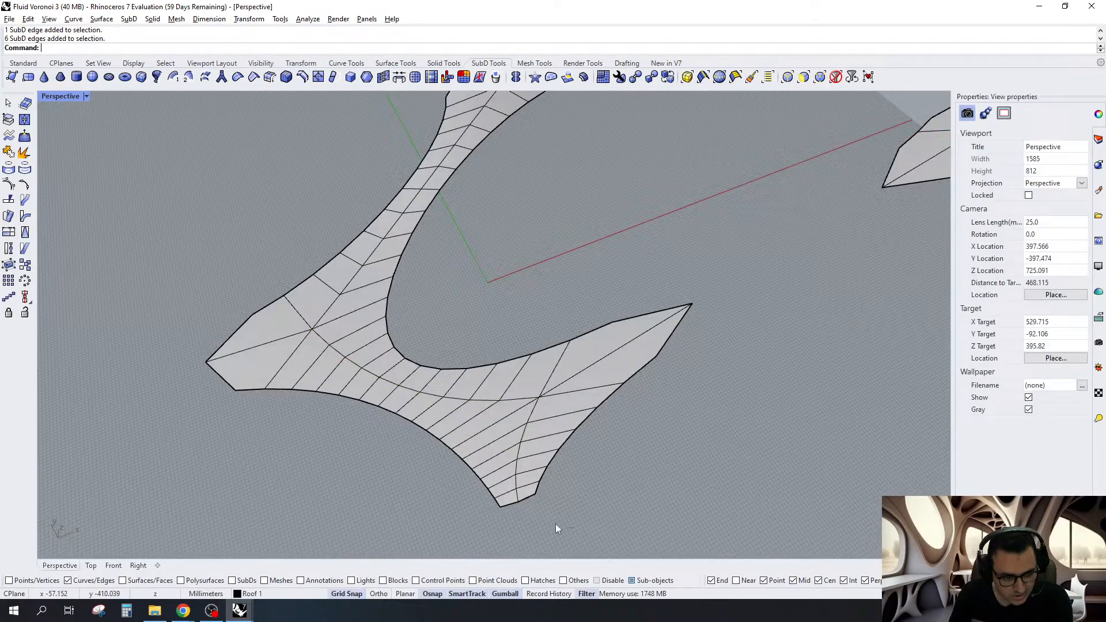
Restore the previous edge selection with the SelPrev command
scroll(556, 524, "down", 5)
type("S")
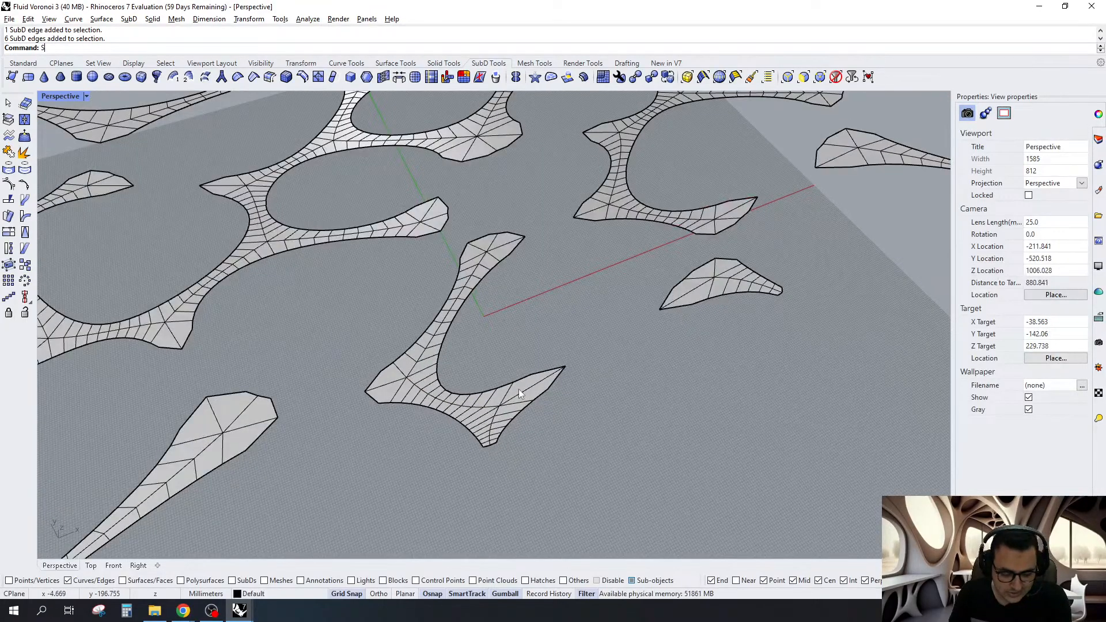
type("el")
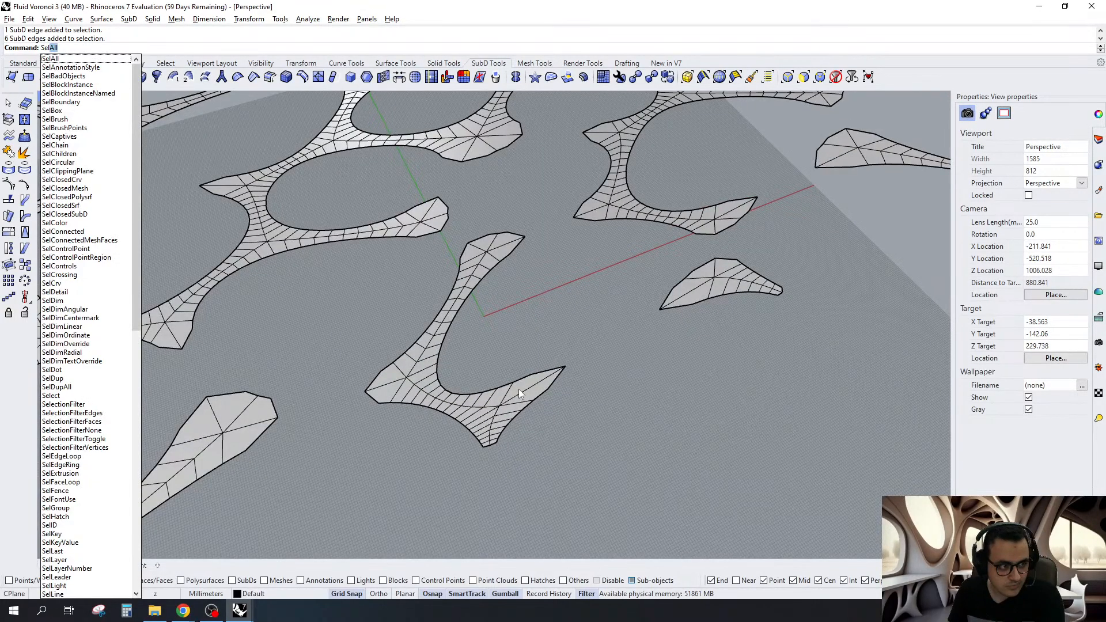
type("Prev")
key("Return")
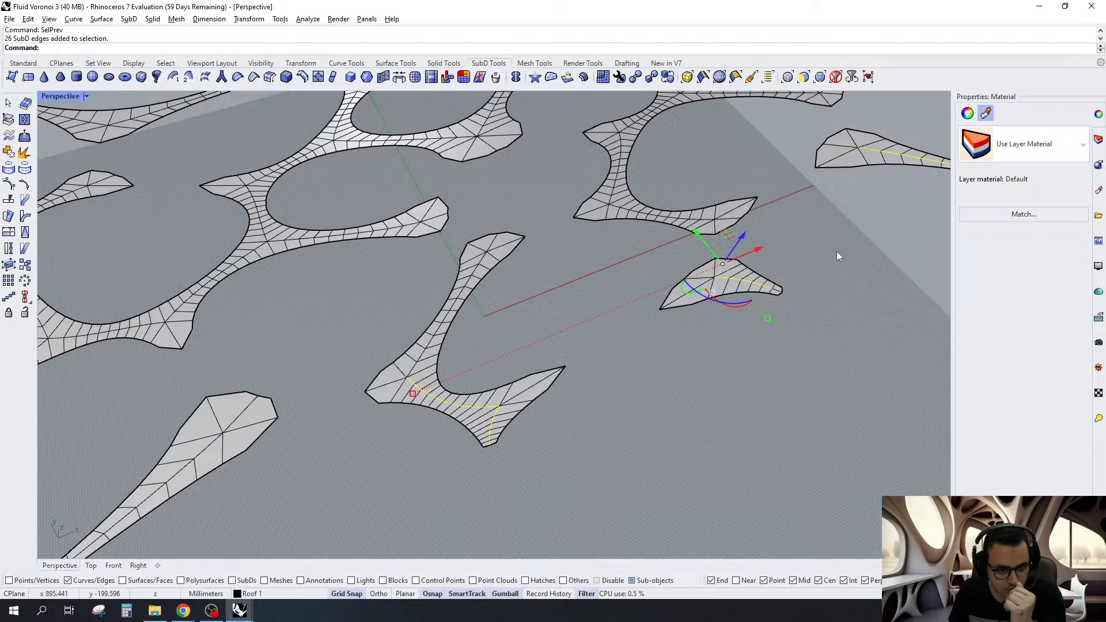
Add the central edge loop of the detached club-shaped piece beyond the V-shaped one to the selection
scroll(580, 494, "up", 5)
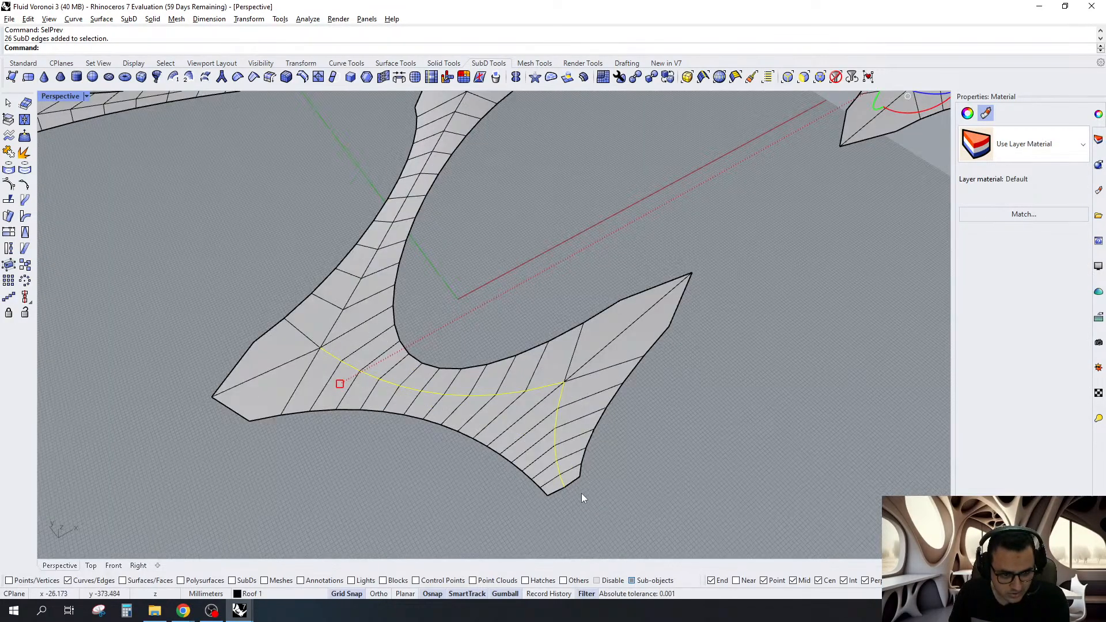
right_click_drag(582, 494, 535, 488)
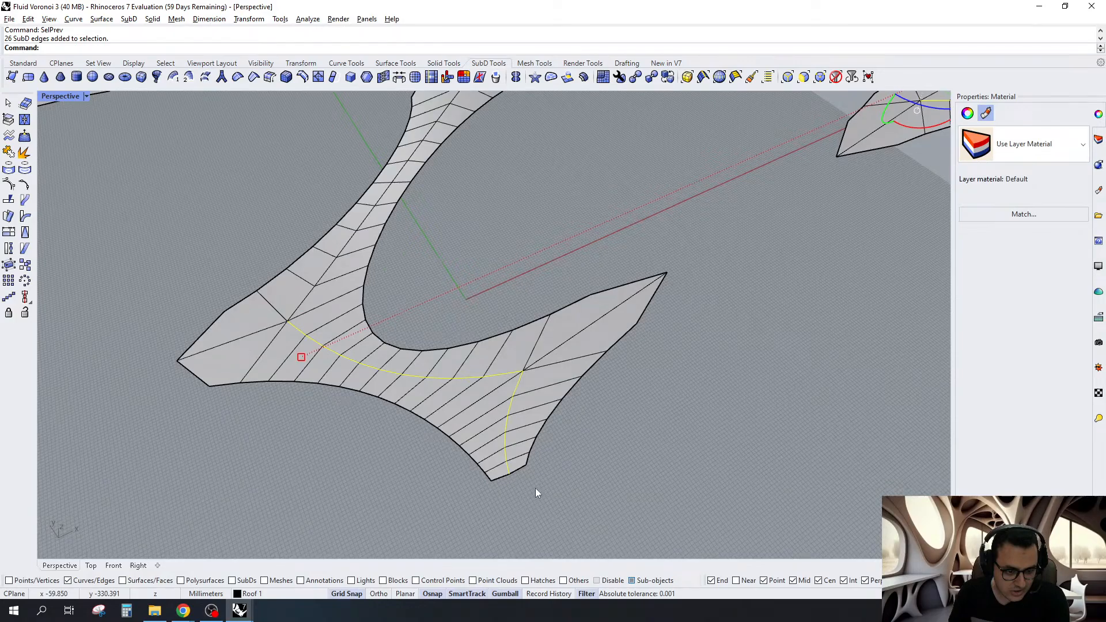
scroll(535, 493, "down", 3)
double_click(551, 385, "shift")
scroll(541, 388, "down", 4)
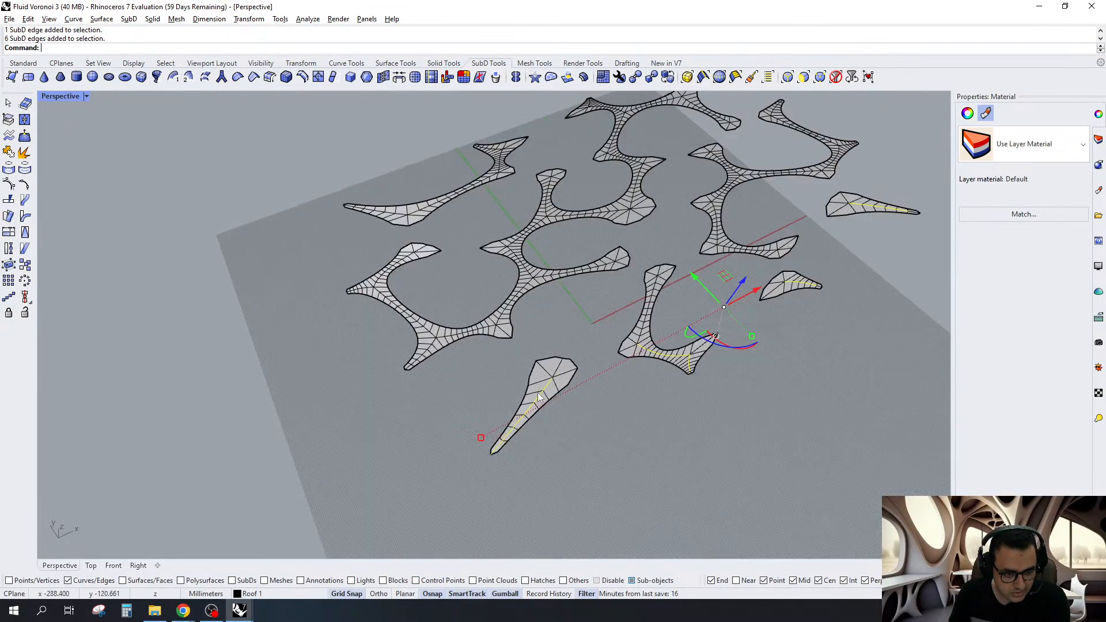
Add the central edge loops of the neighbouring branching piece and the long tapering outer piece to the selection
scroll(540, 397, "up", 5)
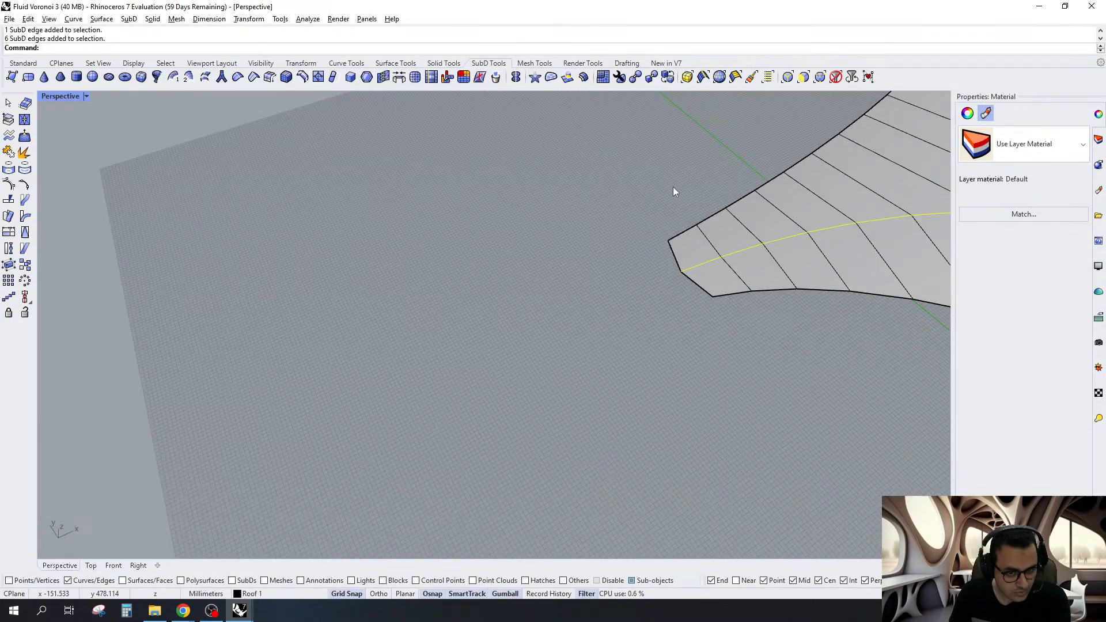
scroll(673, 186, "down", 8)
scroll(503, 375, "down", 5)
scroll(540, 209, "up", 7)
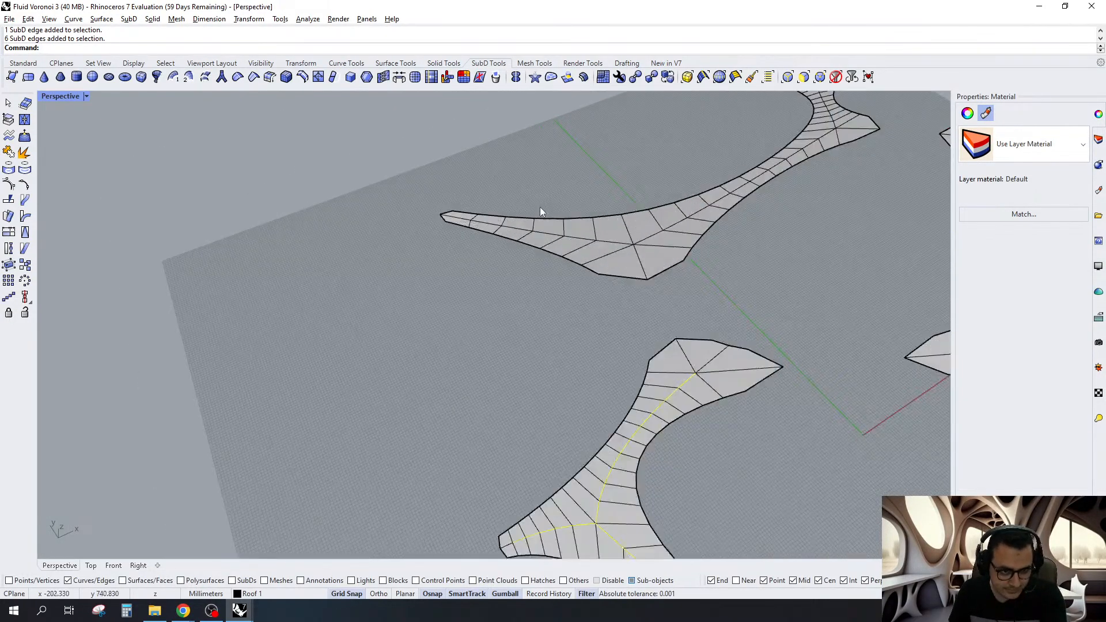
scroll(541, 208, "up", 3)
double_click(646, 256, "shift")
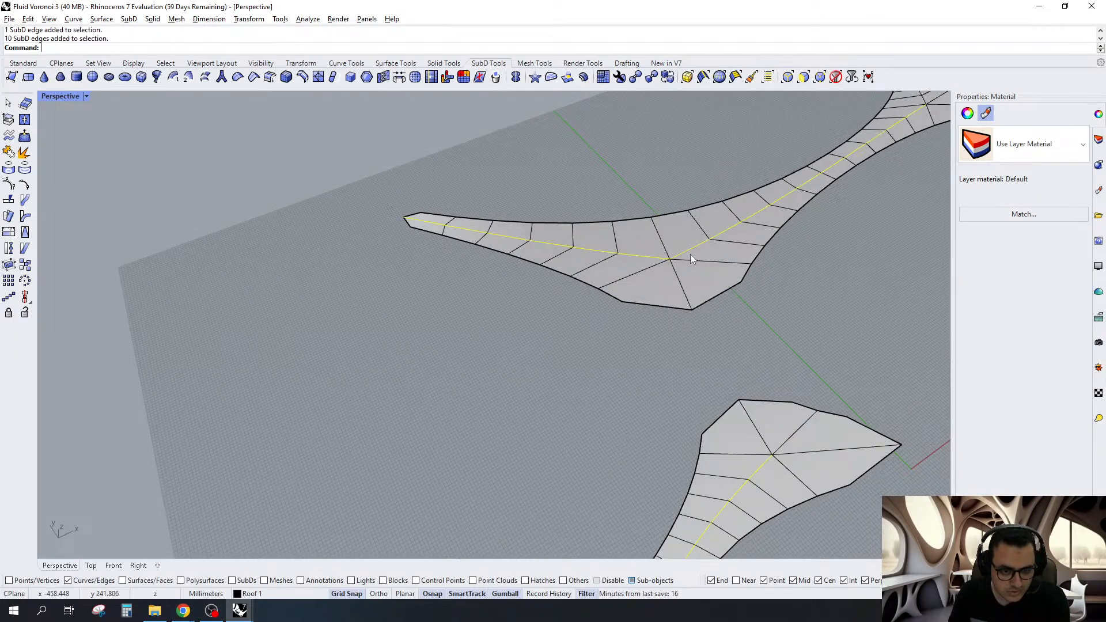
Add the central edge loops of the long tapering outer piece's narrow neck and small pointed tip to the selection
scroll(375, 357, "down", 6)
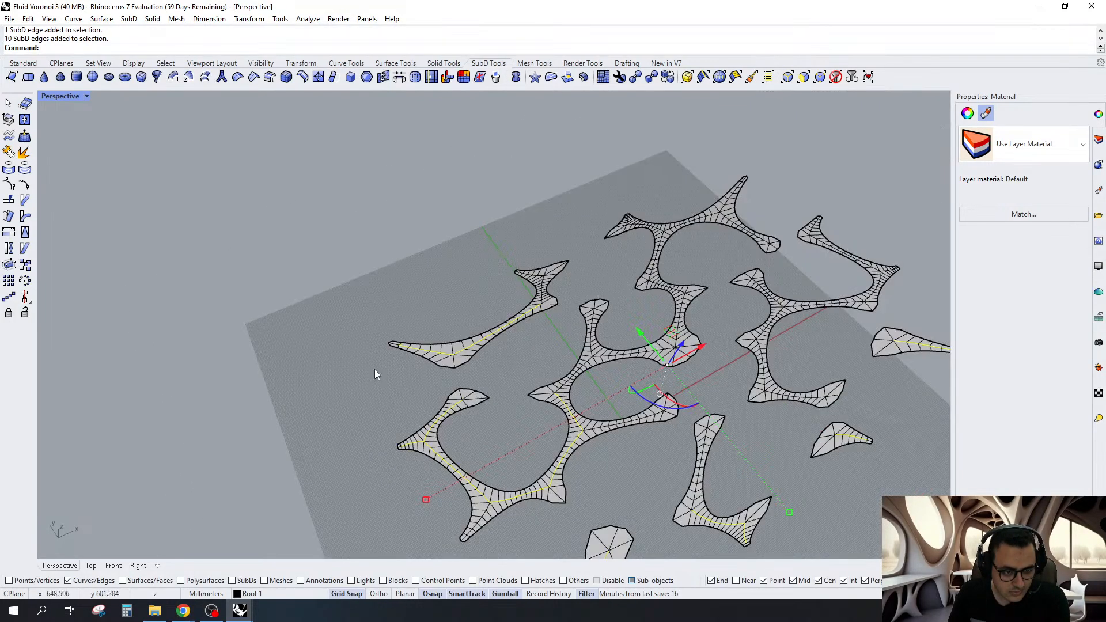
scroll(545, 218, "up", 8)
double_click(542, 214, "shift")
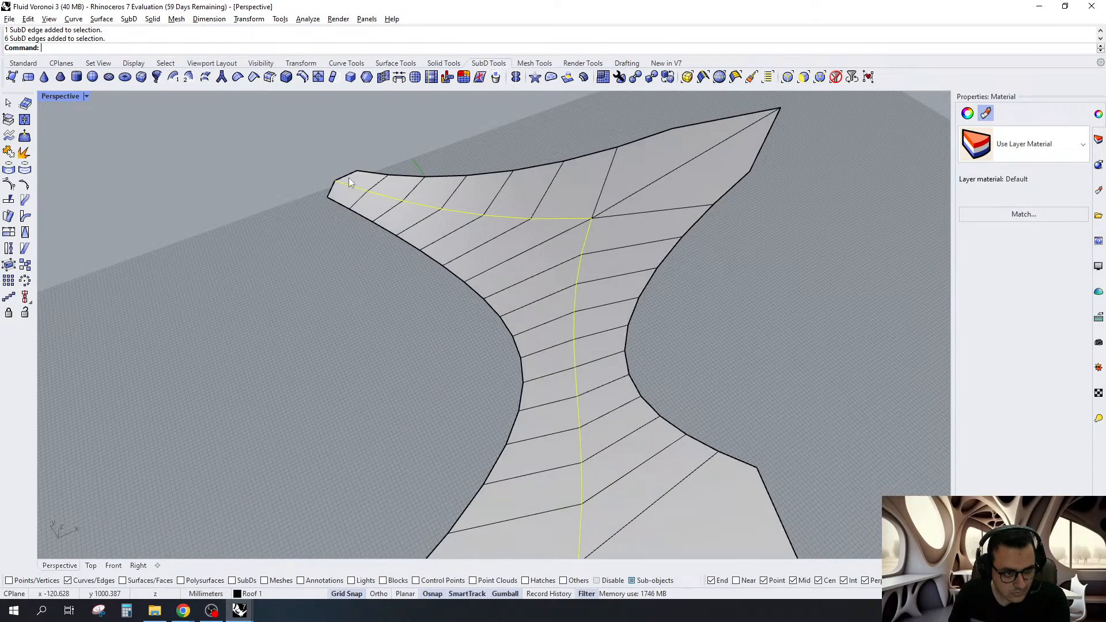
scroll(311, 196, "down", 5)
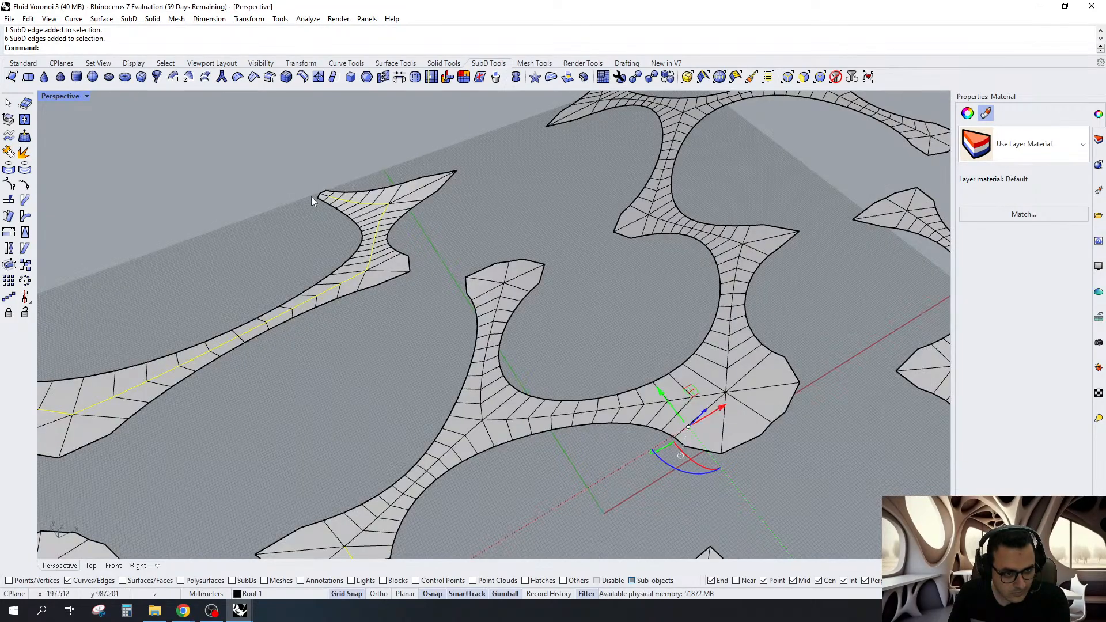
Add the central edge loops of the large branching piece's spine, inner arms and connecting neck to the selection
right_click_drag(397, 421, 468, 282, "shift")
double_click(490, 327, "shift")
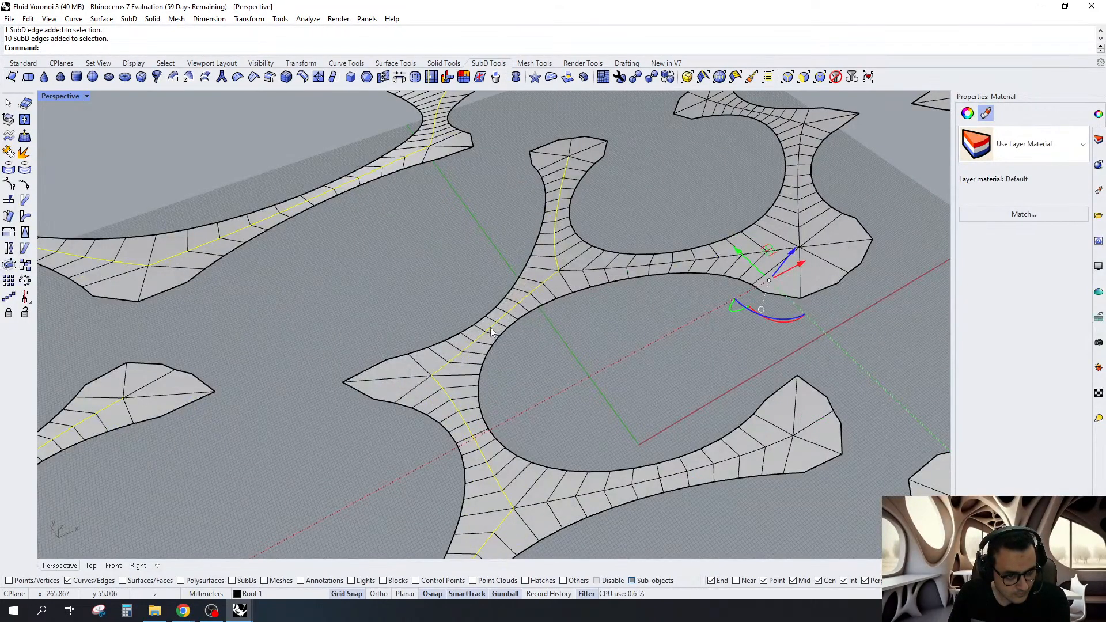
double_click(579, 267, "shift")
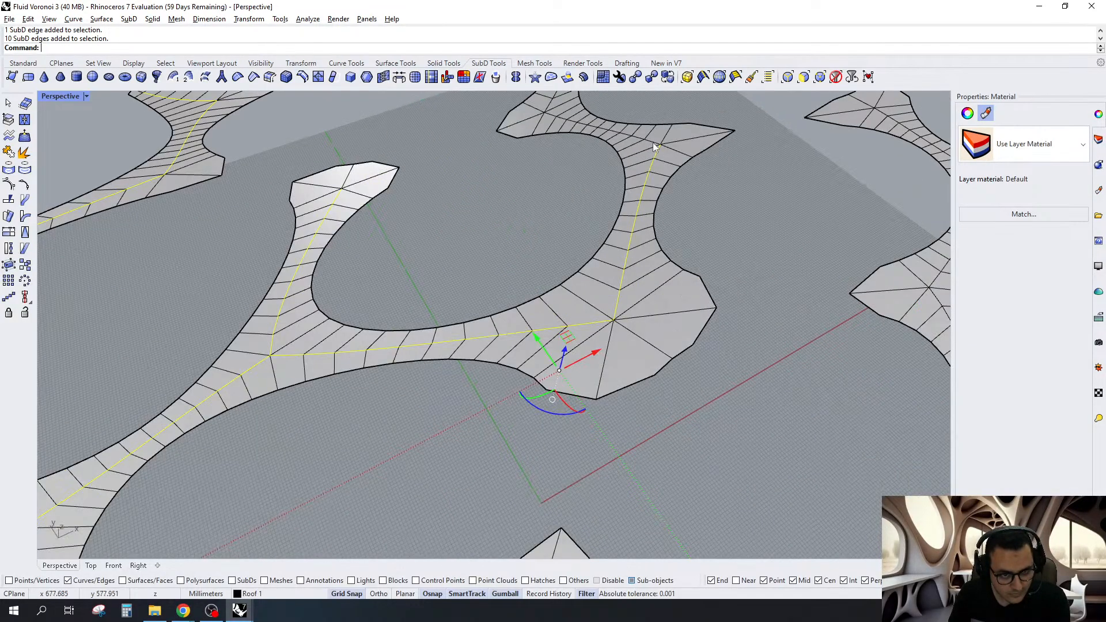
left_click(653, 143, "shift")
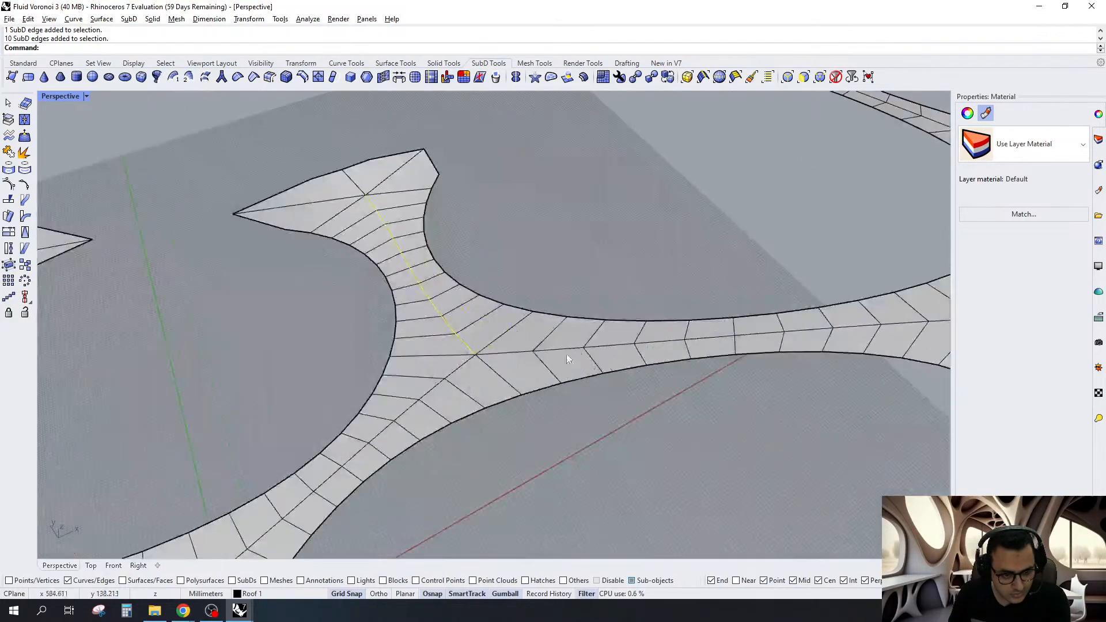
Add the central edge loops of the neighbouring branching piece, including its outer bend, spike and far tip, to the selection
double_click(525, 350)
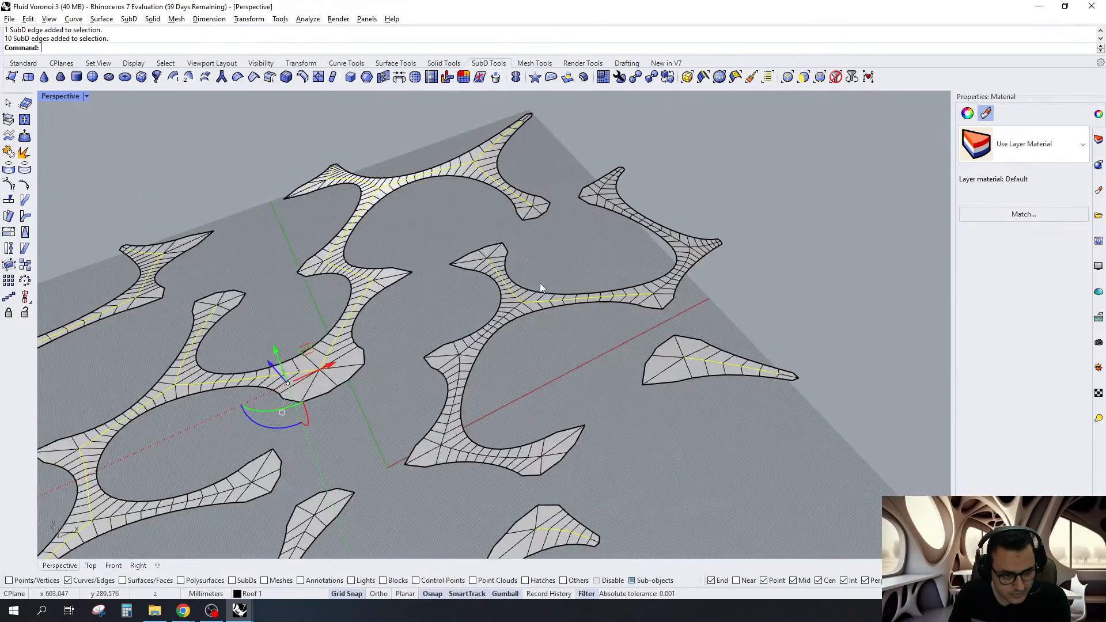
scroll(541, 282, "up", 5)
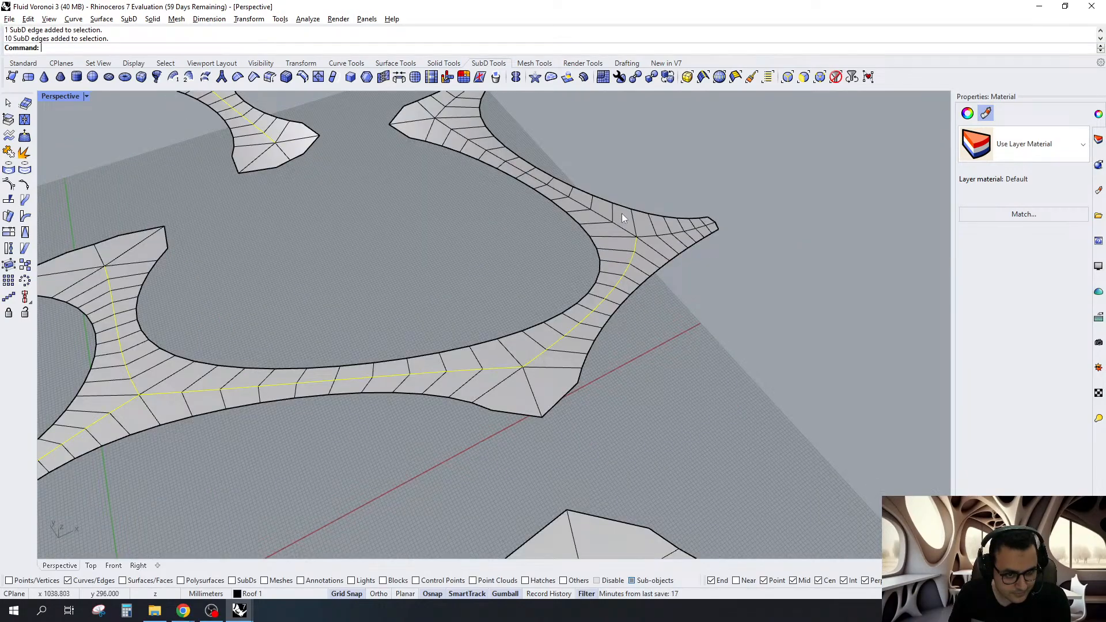
double_click(621, 229)
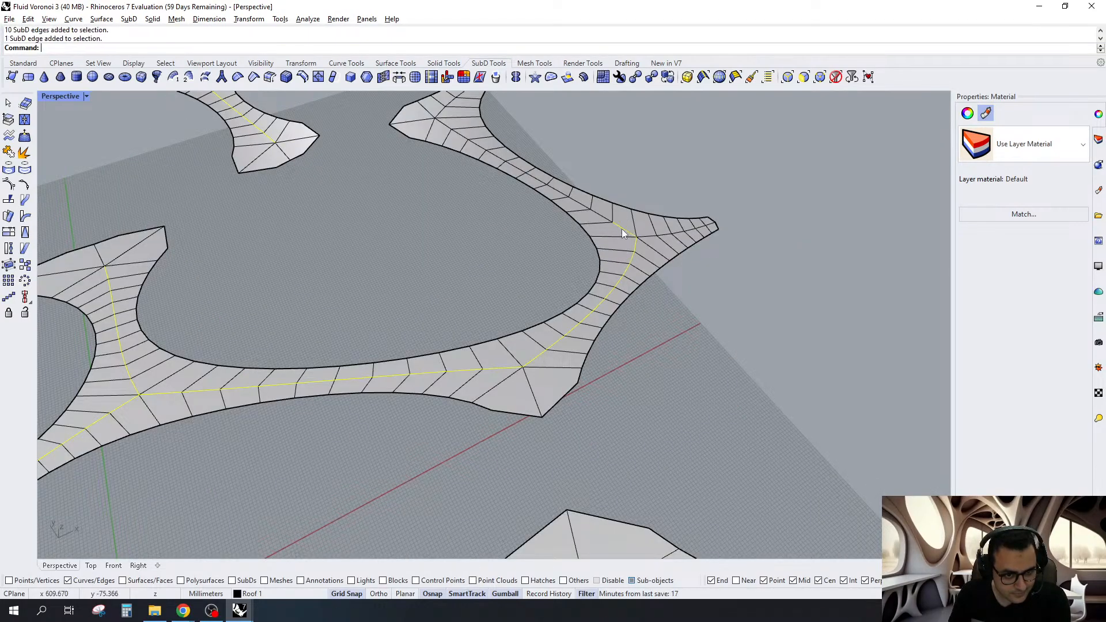
double_click(656, 234)
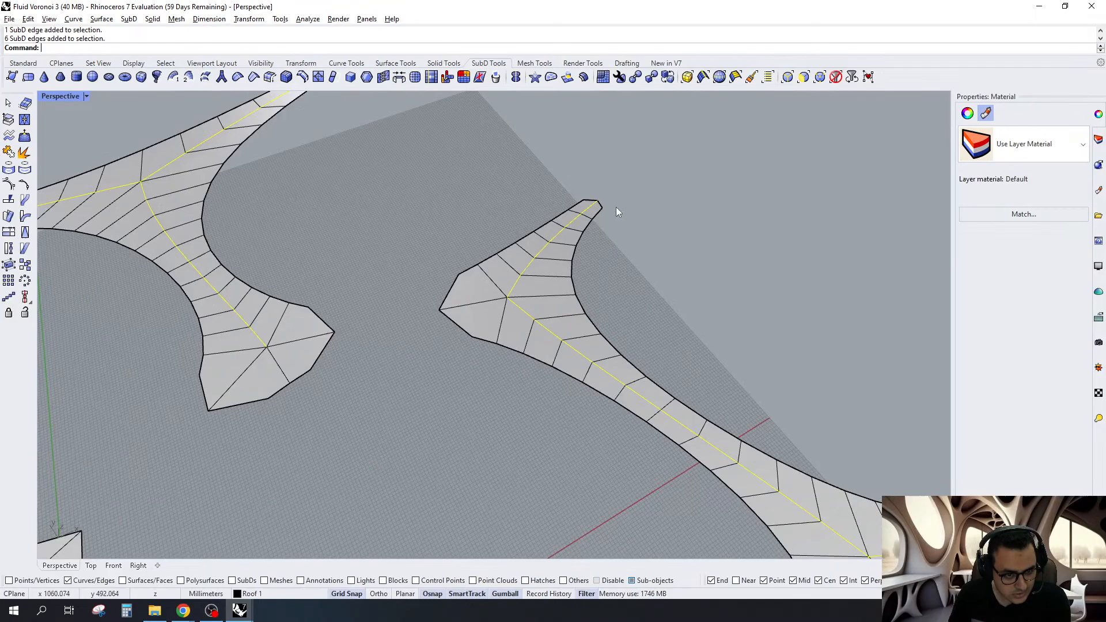
left_click_drag(630, 174, 590, 202)
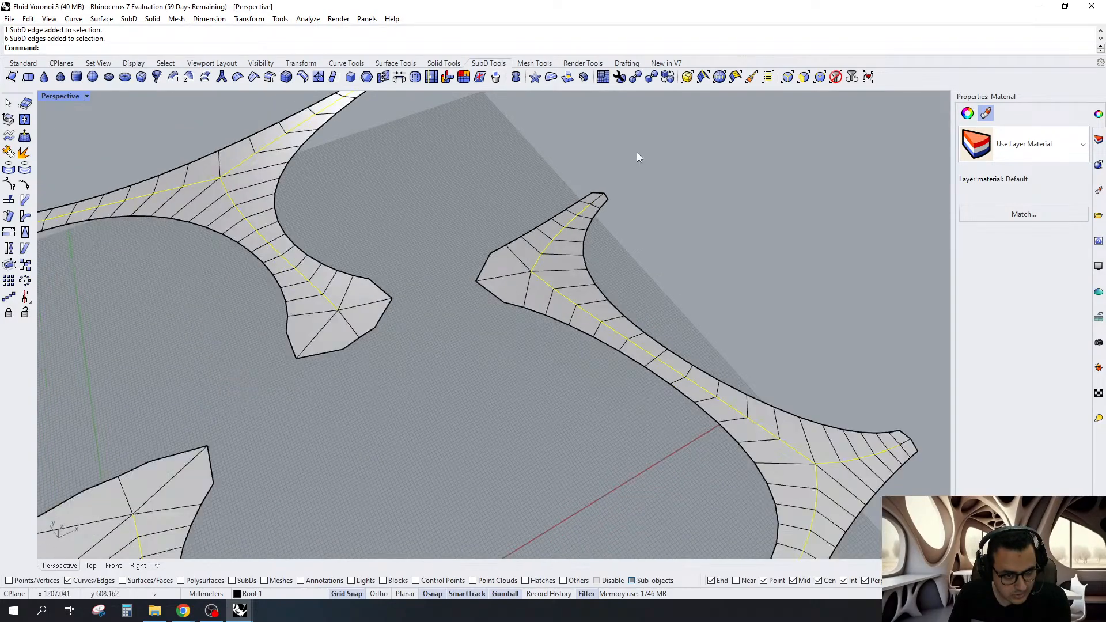
scroll(638, 152, "down", 3)
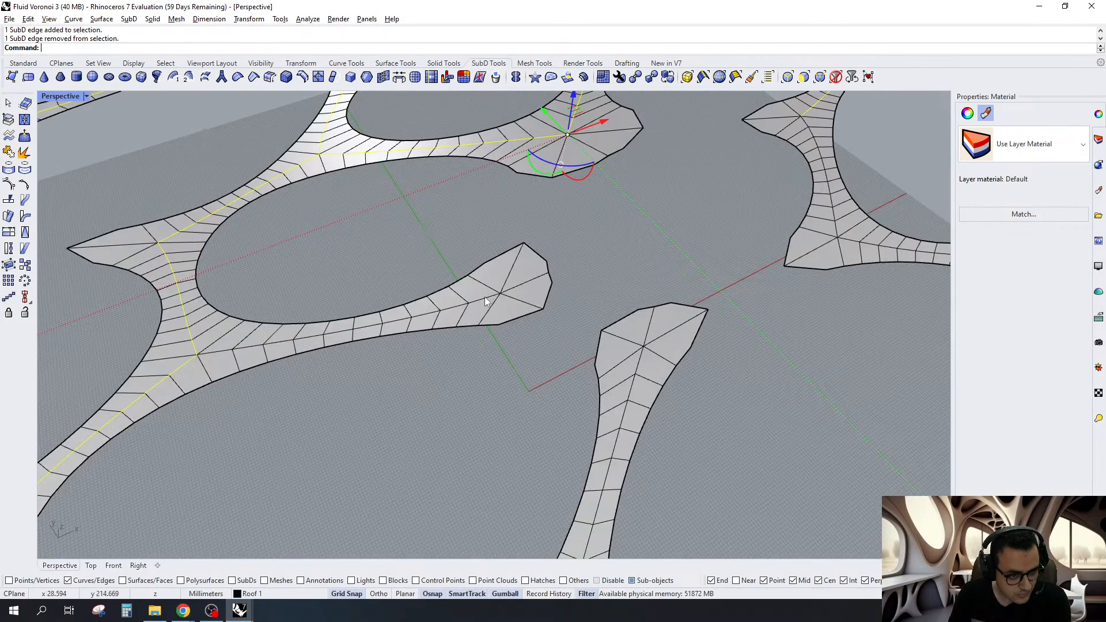
Add the remaining arm loops of the large branching piece and its neighbour near the origin to the selection
double_click(488, 296, "shift")
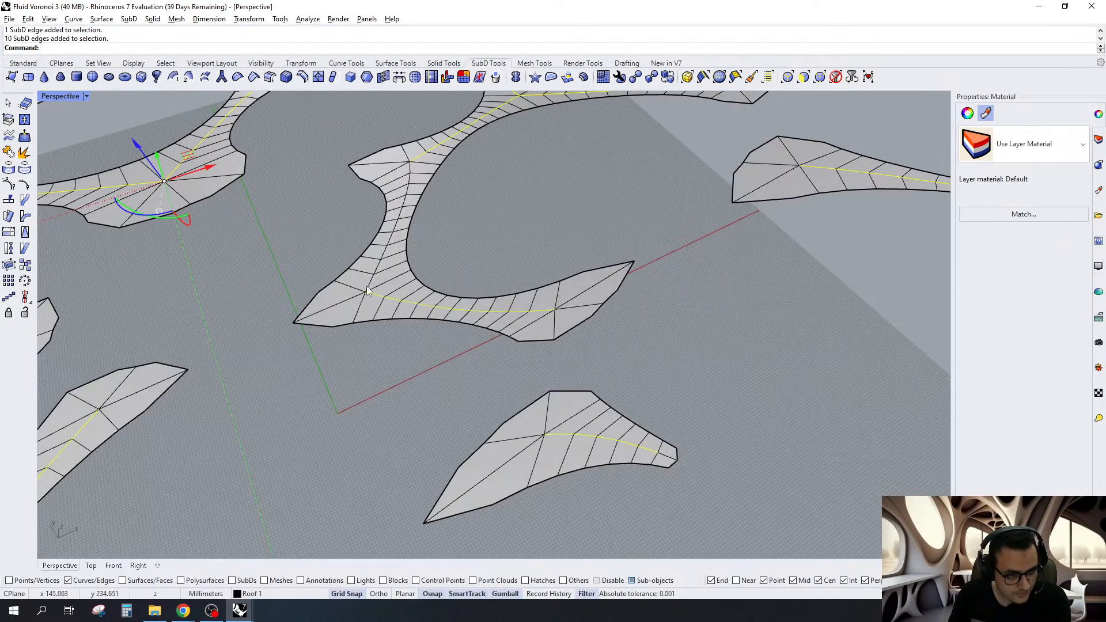
double_click(369, 285, "shift")
scroll(397, 295, "down", 5)
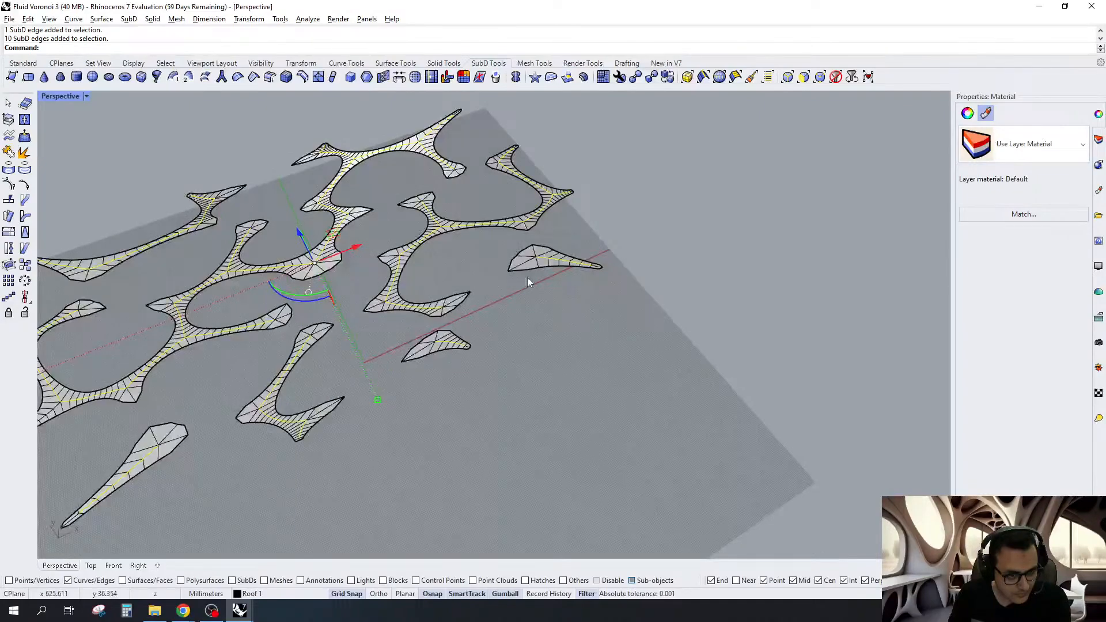
Check the roof from the opposite side and add the missing central loops at the large branching piece's outer spike
right_click_drag(527, 278, 202, 455)
scroll(554, 267, "down", 6)
scroll(662, 296, "up", 6)
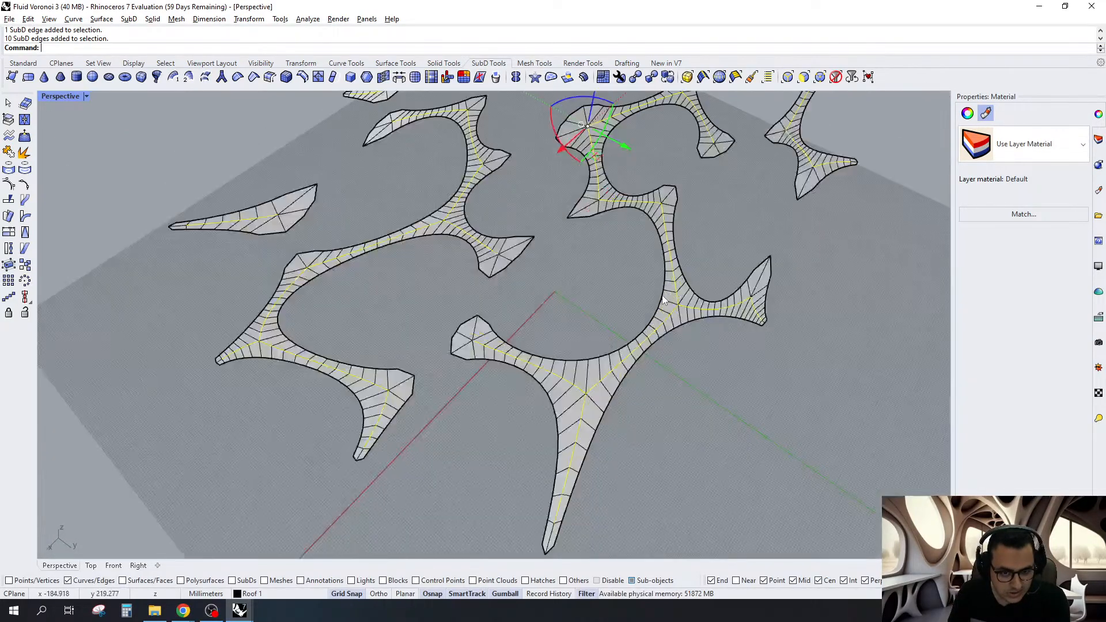
right_click_drag(663, 296, 740, 304)
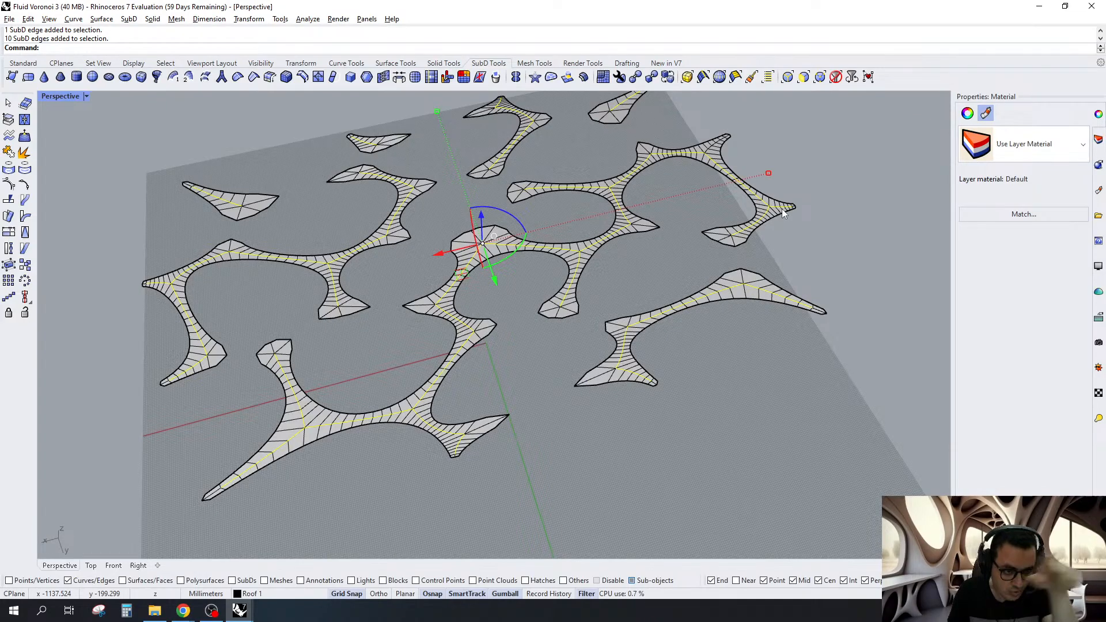
right_click_drag(823, 251, 772, 260)
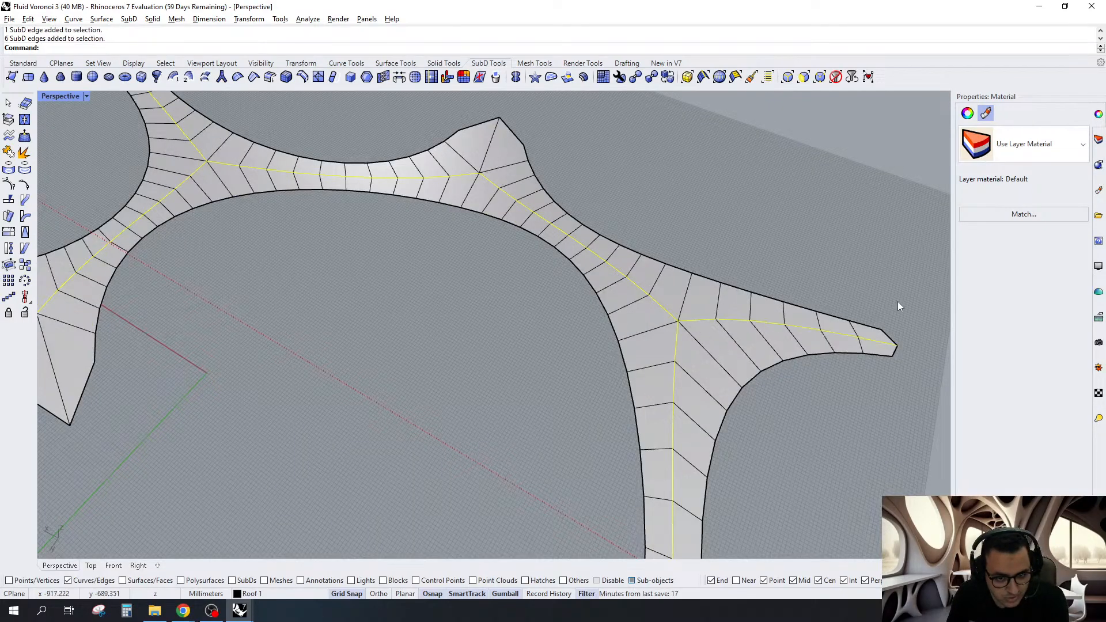
left_click_drag(898, 302, 863, 407)
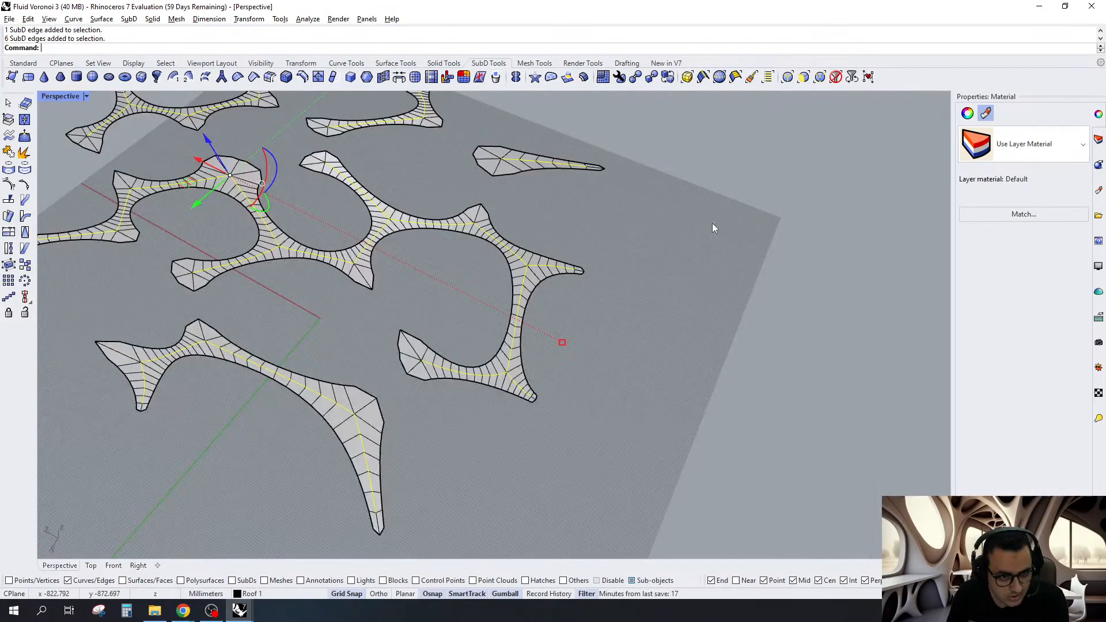
Raise the selected central edge loops vertically and toggle the SubD display to smooth
right_click_drag(712, 226, 547, 261)
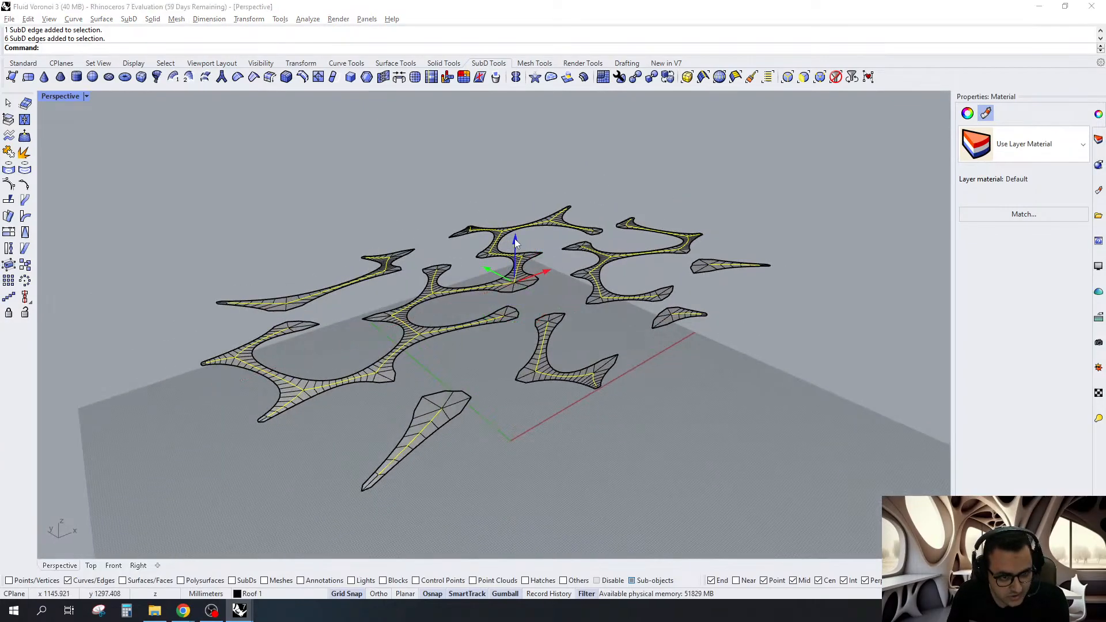
right_click_drag(514, 238, 669, 368)
key("Tab")
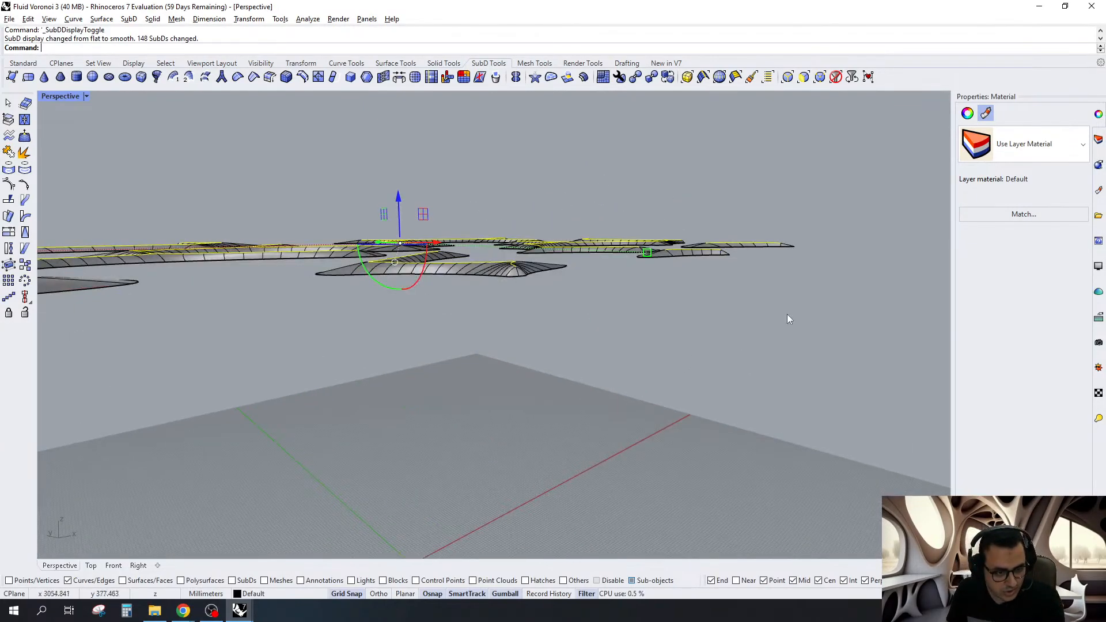
right_click_drag(787, 316, 798, 343)
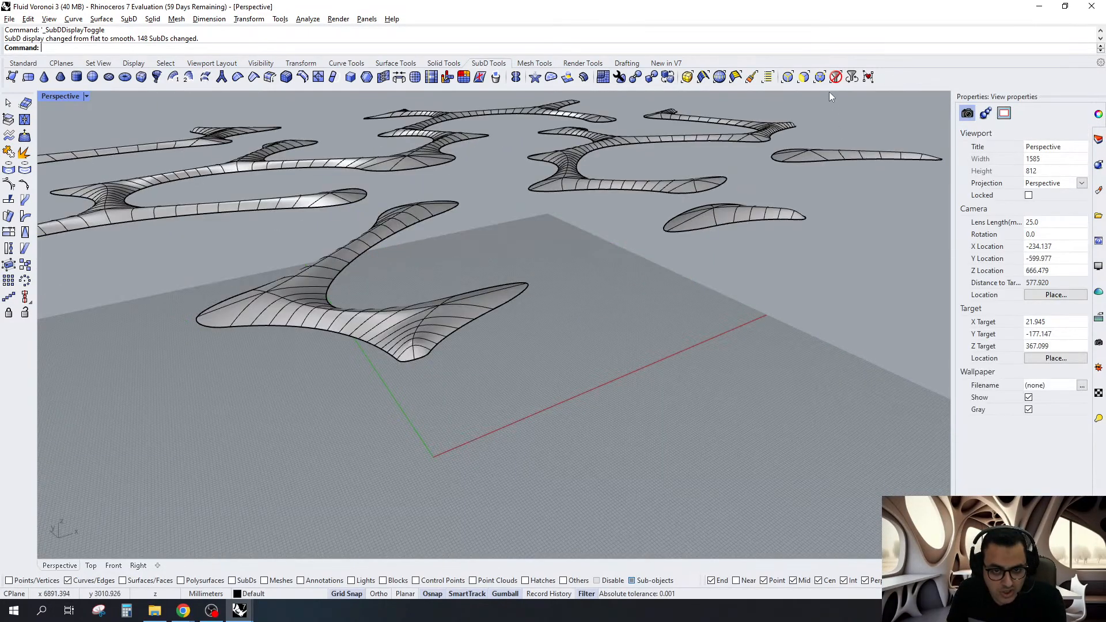
Reset the selection filter and move the whole roof SubD onto the SubD sublayer of Roof 1
left_click(836, 78)
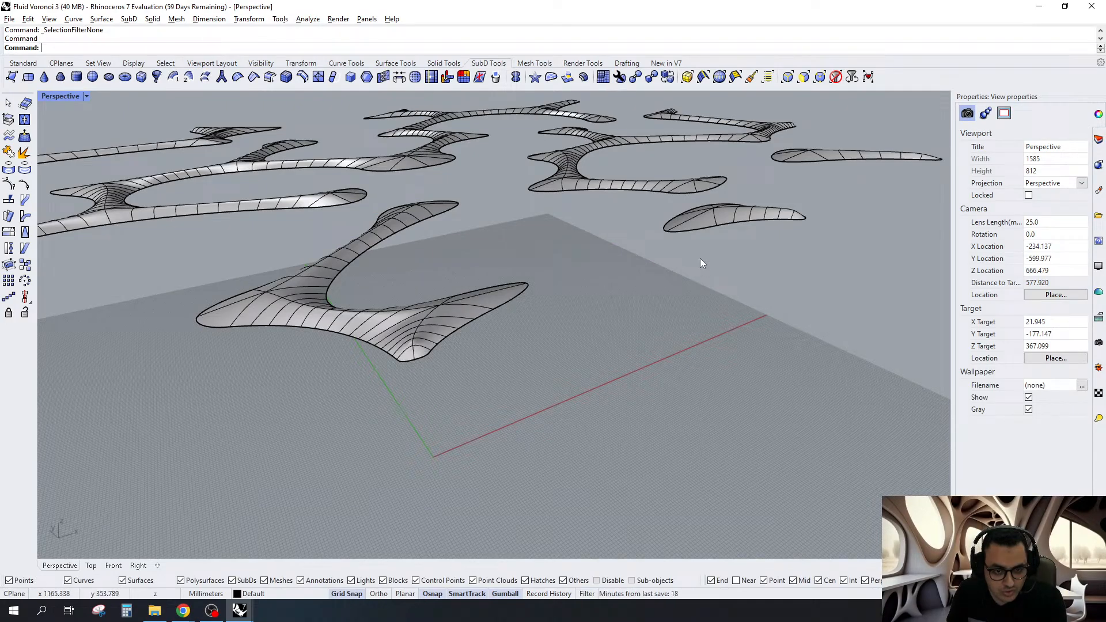
left_click(714, 222)
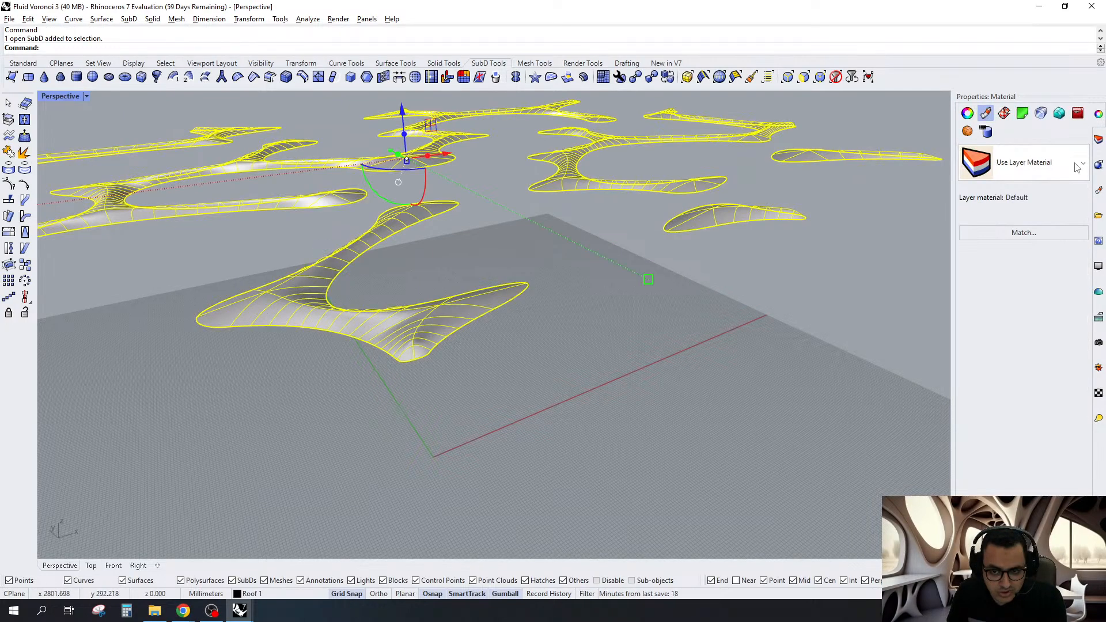
left_click(1099, 166)
left_click(1098, 140)
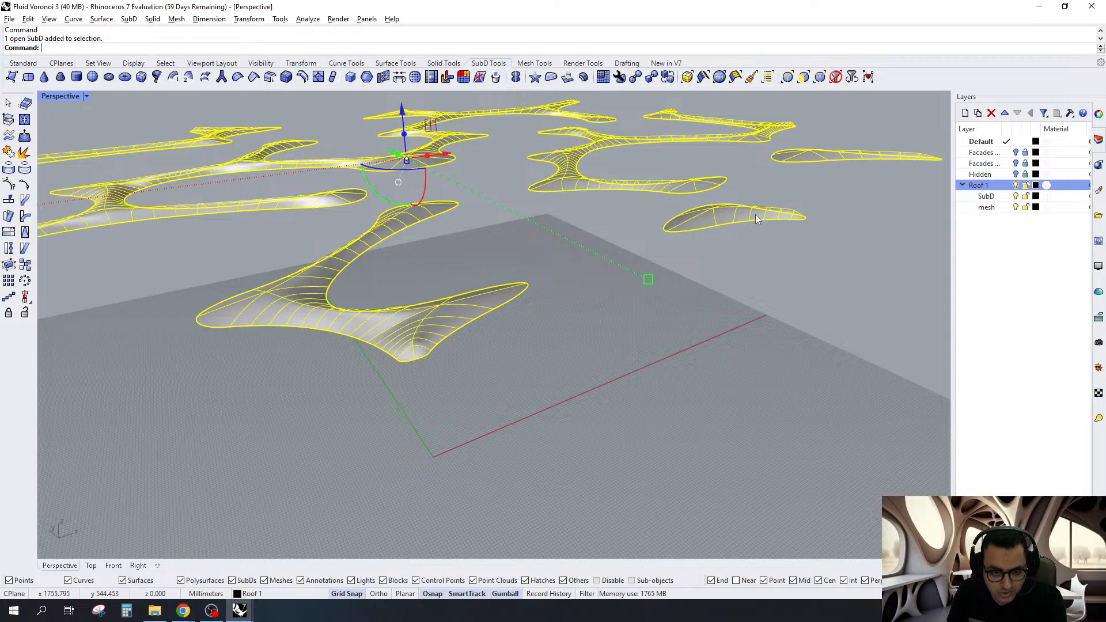
right_click(987, 196)
left_click(1014, 396)
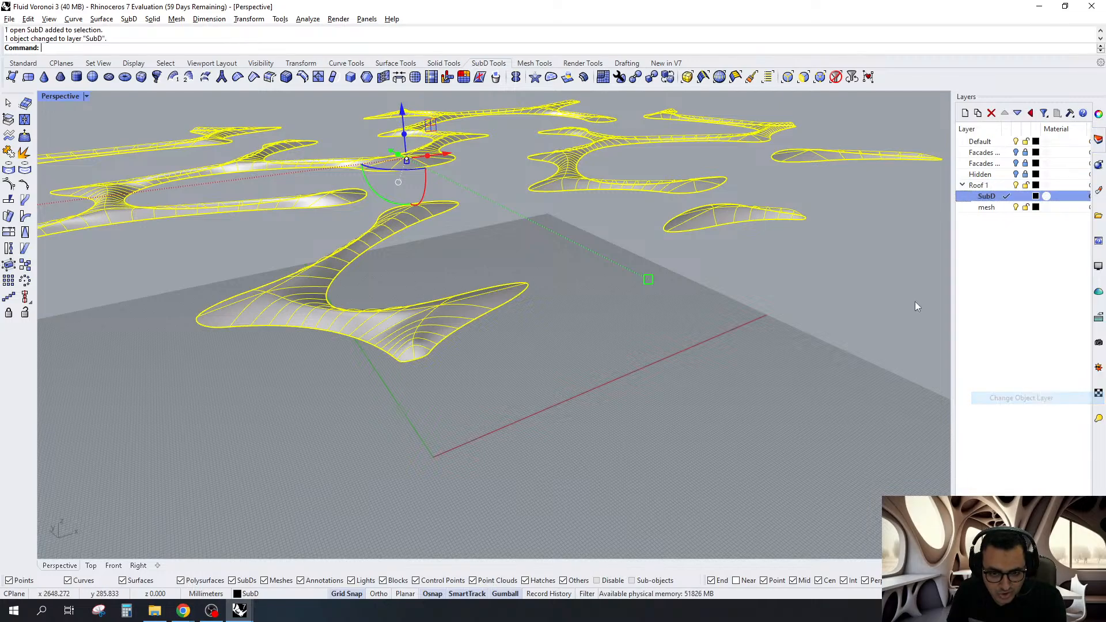
left_click(902, 294)
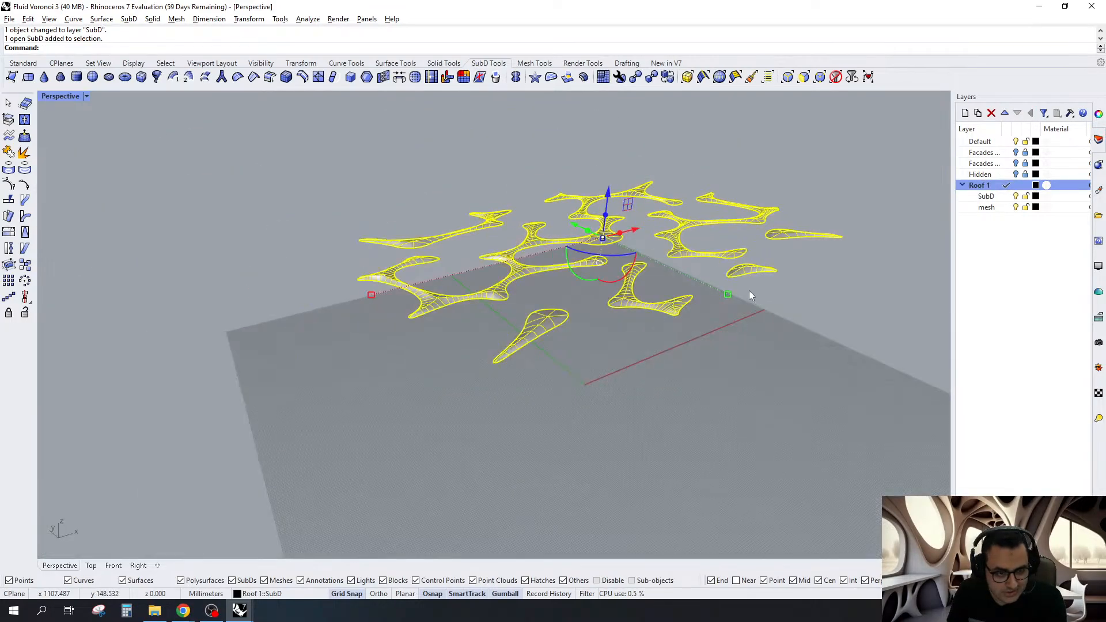
Extract the roof SubD's control polygon and assign the extracted mesh to the mesh sublayer of Roof 1
scroll(749, 291, "up", 4)
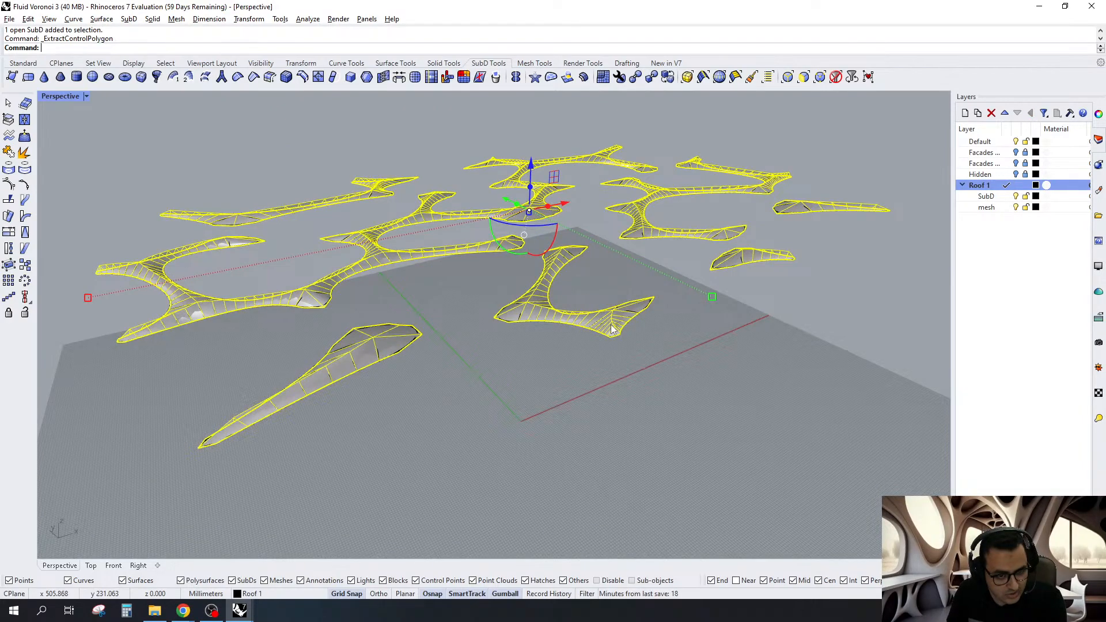
key("Escape")
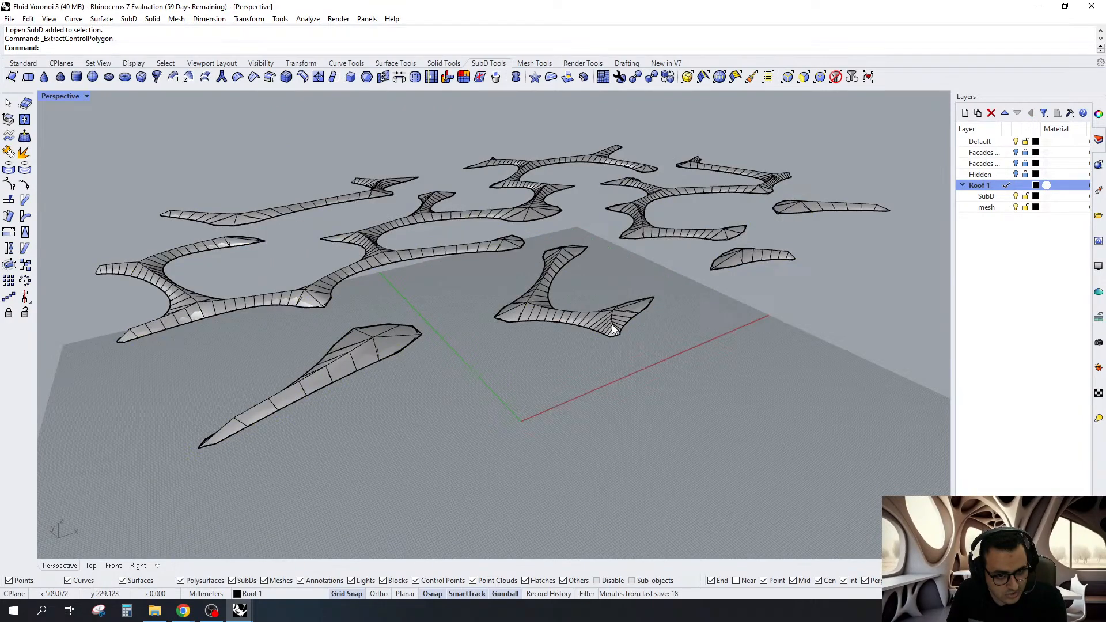
left_click(613, 329)
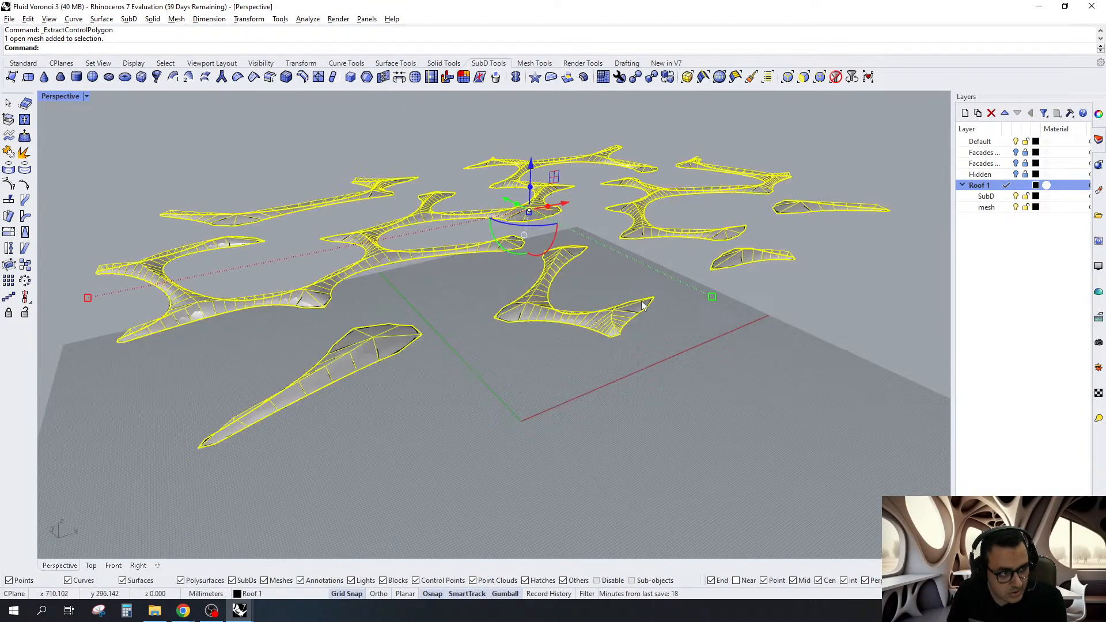
right_click(999, 209)
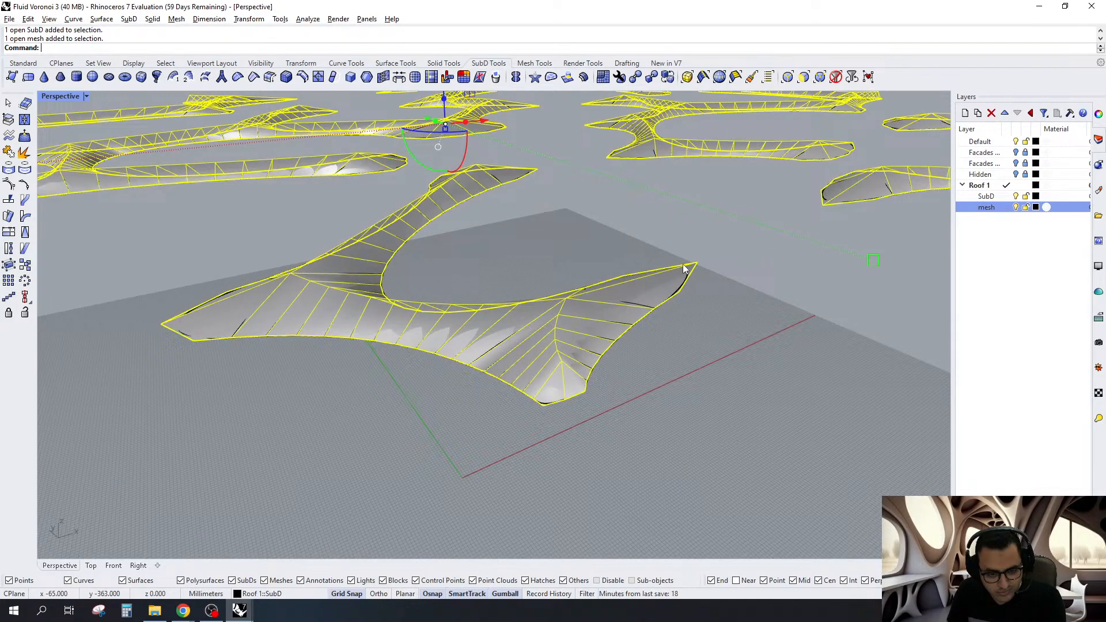
Delete the selected extra roof geometry and check the remaining SubD by selecting and deselecting it
key("Delete")
scroll(684, 269, "down", 8)
right_click_drag(684, 269, 597, 315)
scroll(593, 324, "down", 4)
left_click(592, 324)
left_click(595, 301)
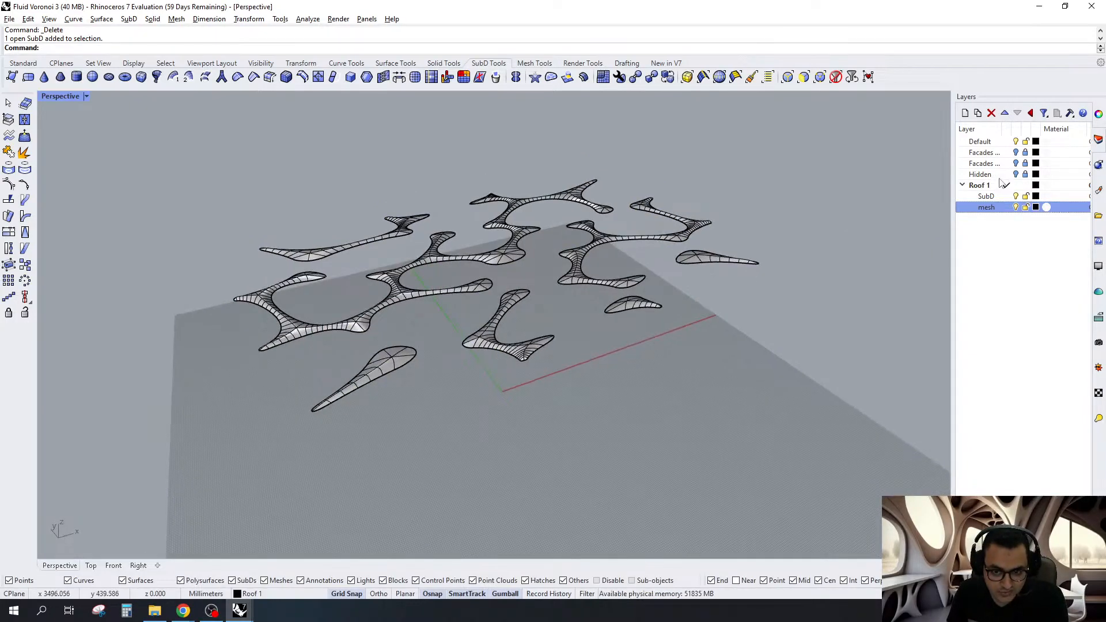
Make Default the current layer, duplicate the Roof 1 layer with its objects and name the copy Roof 2
left_click(1006, 142)
right_click(995, 183)
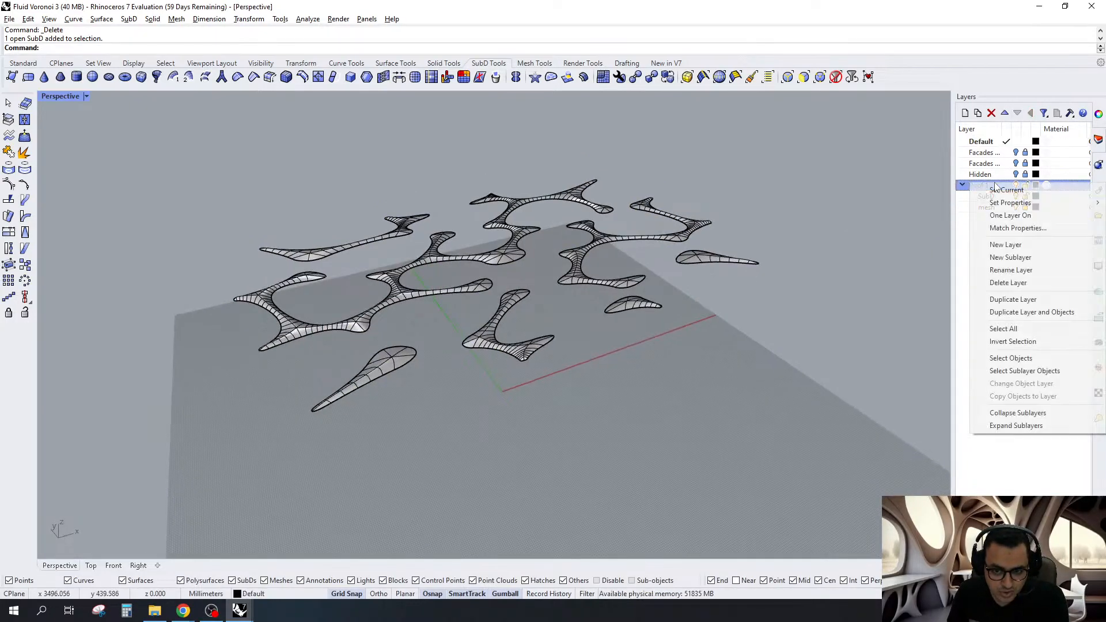
left_click(1032, 312)
left_click(517, 322)
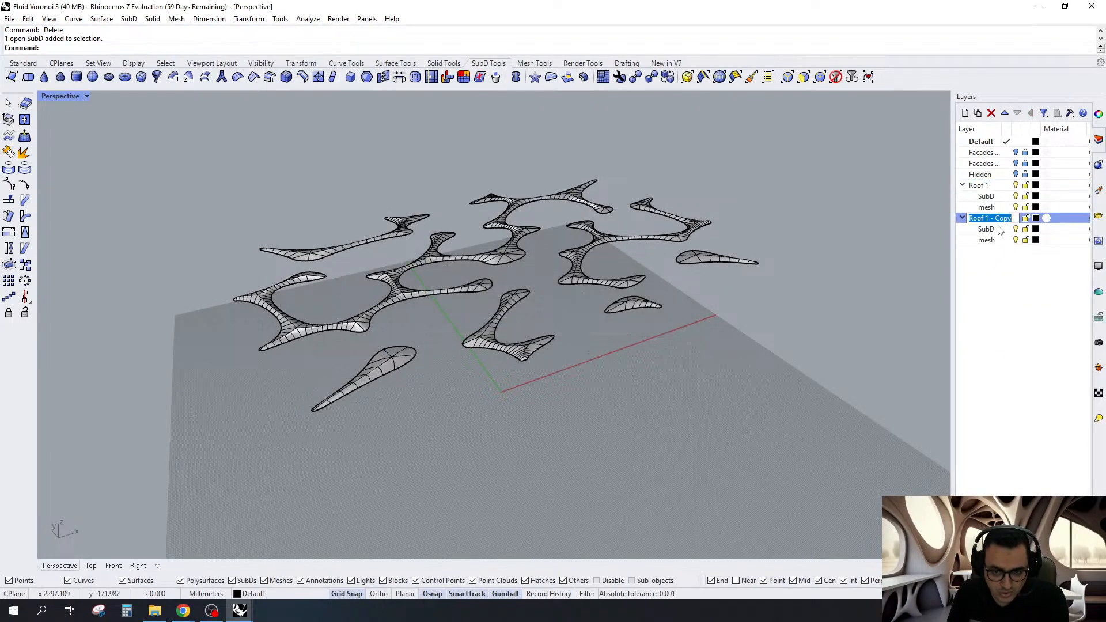
type("Roof 2")
key("Return")
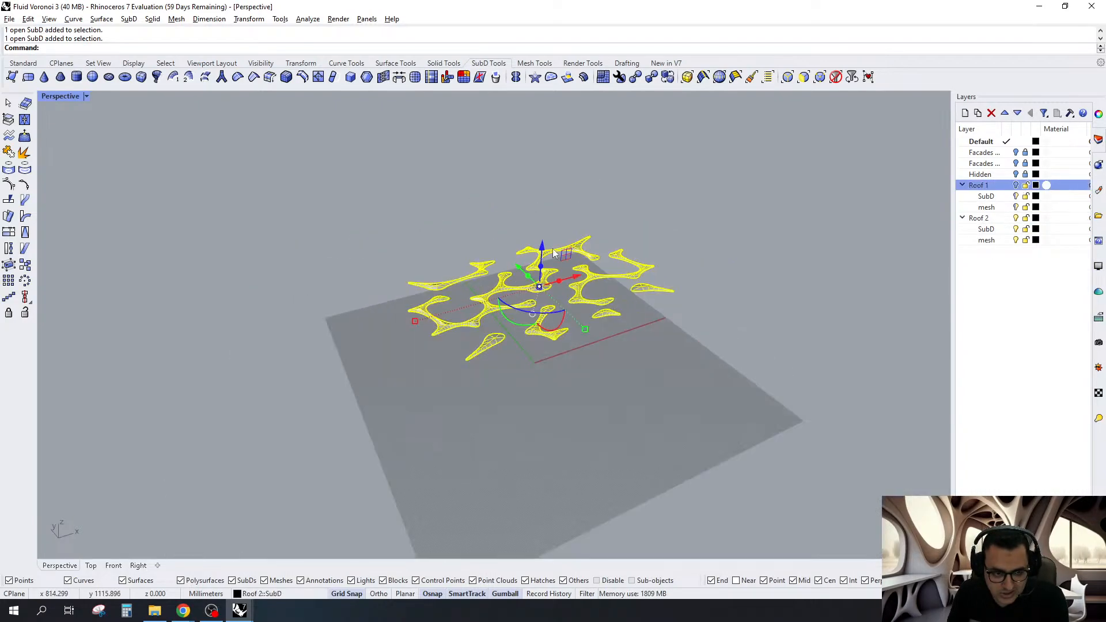
Raise the Roof 2 SubDs vertically by 500 mm, then leave Roof 1 visible with Roof 2 hidden
left_click(542, 244)
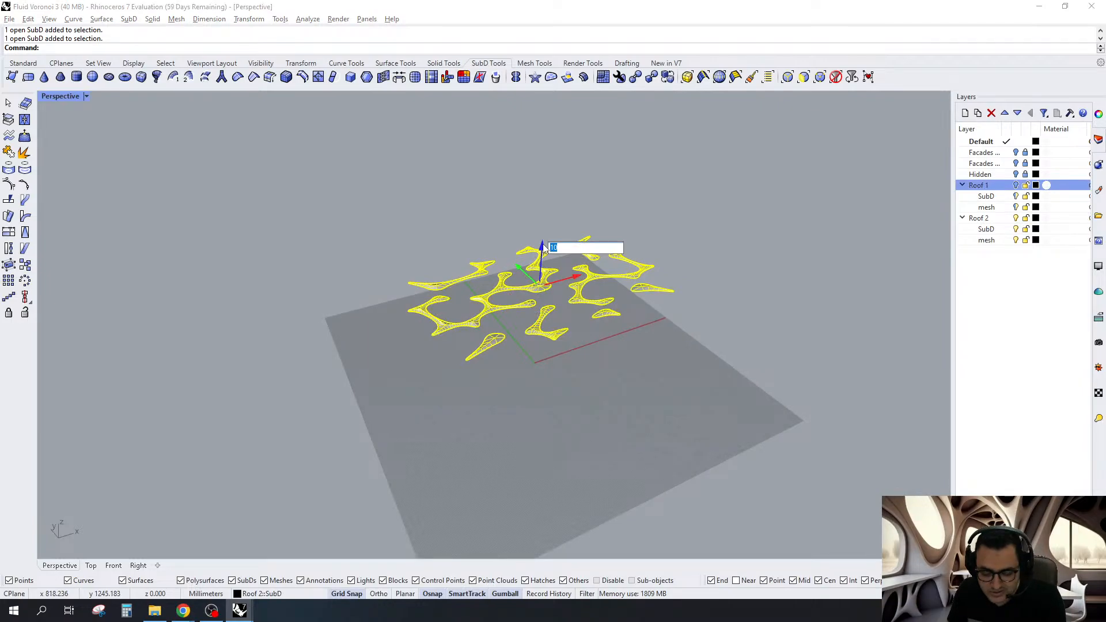
type("500")
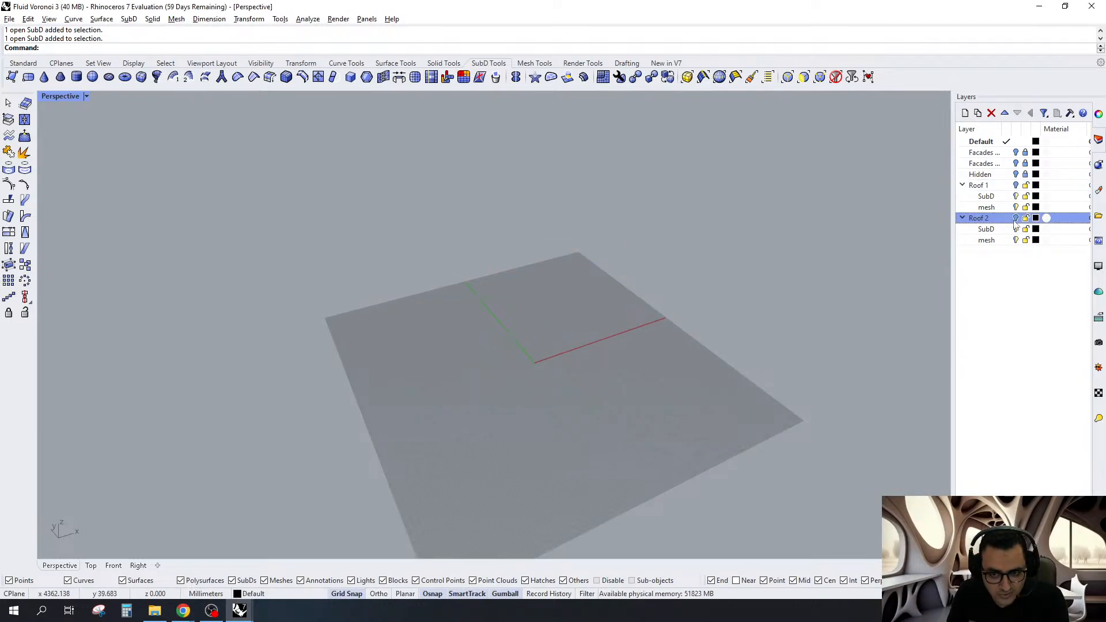
left_click(1016, 218)
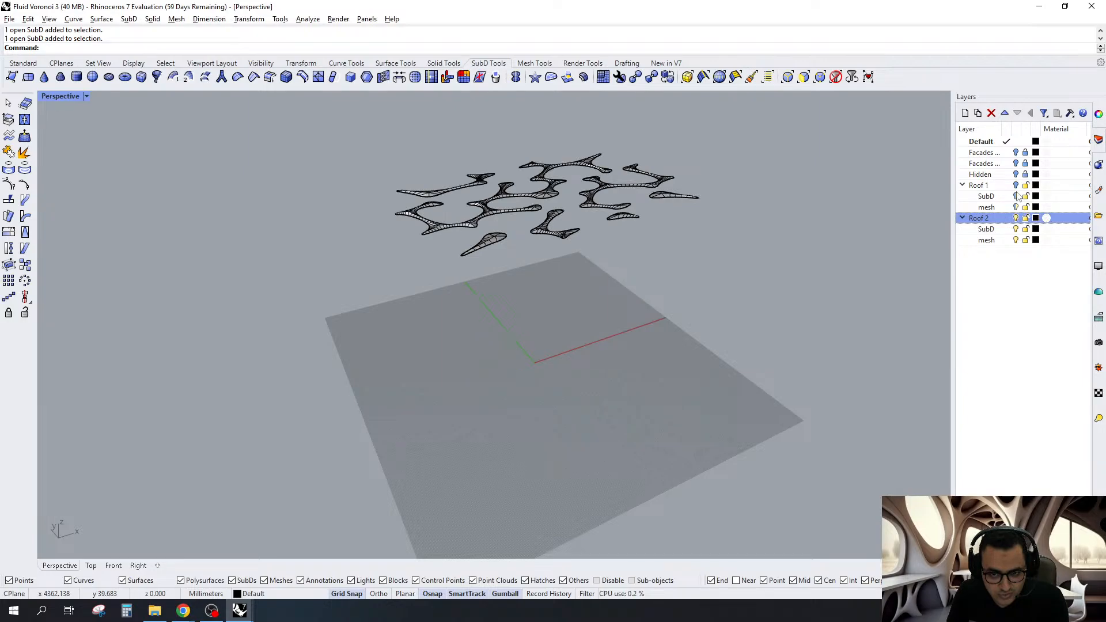
left_click(1016, 186)
scroll(572, 351, "up", 5)
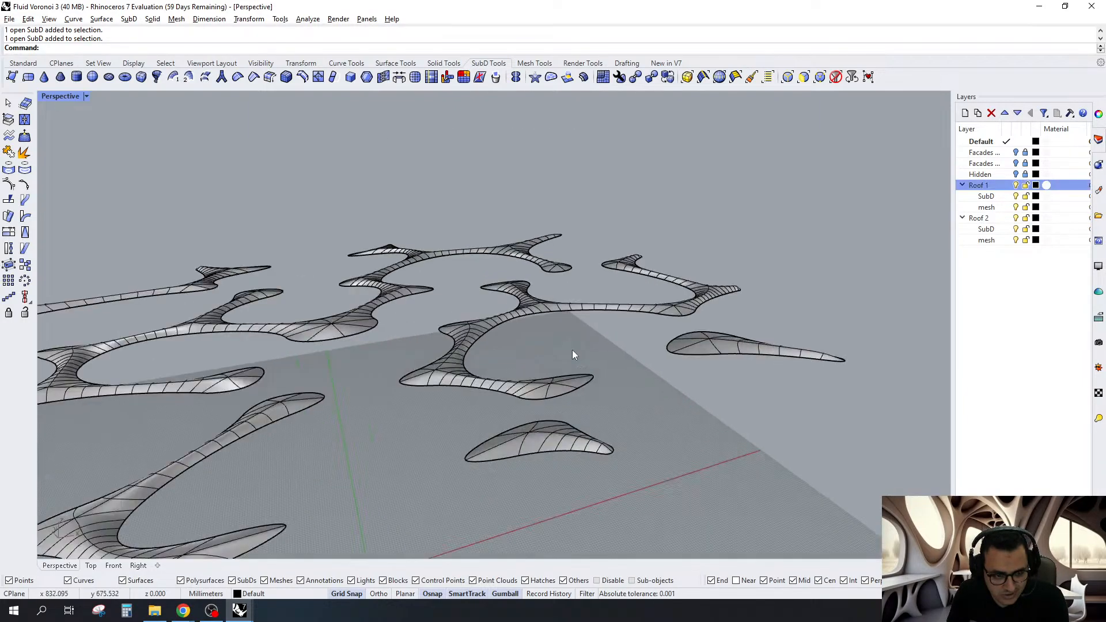
scroll(591, 325, "down", 6)
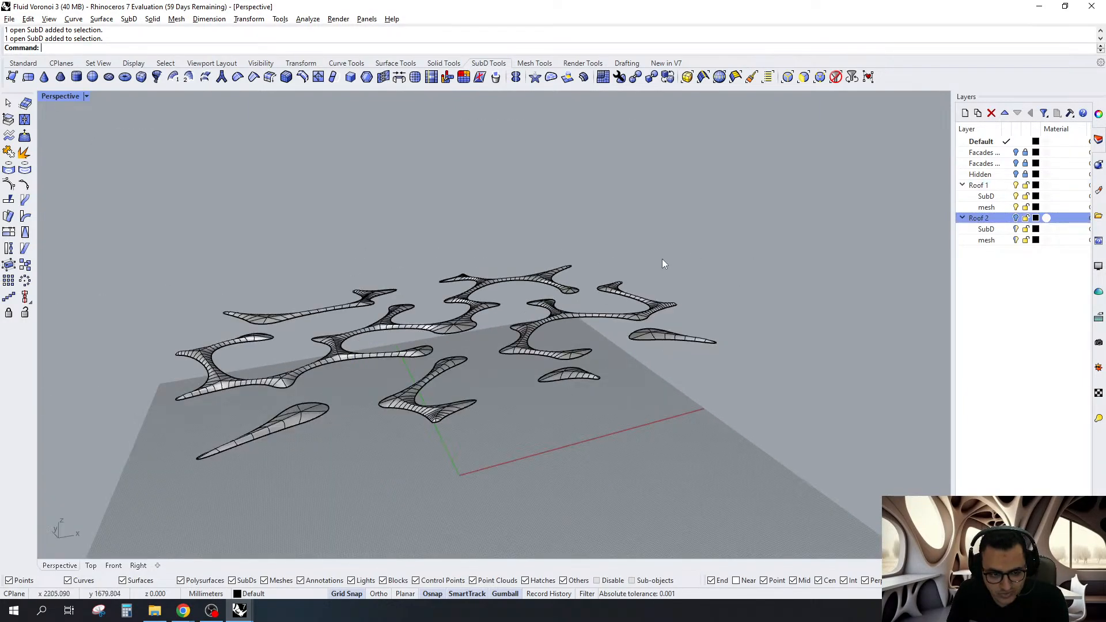
right_click_drag(662, 264, 620, 306)
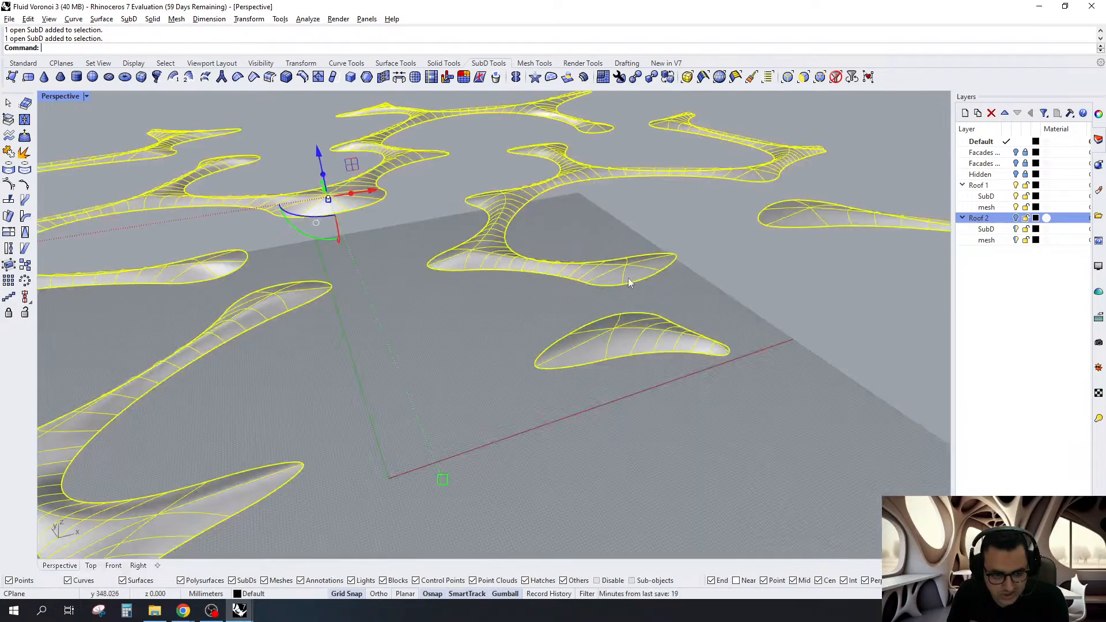
scroll(622, 271, "down", 2)
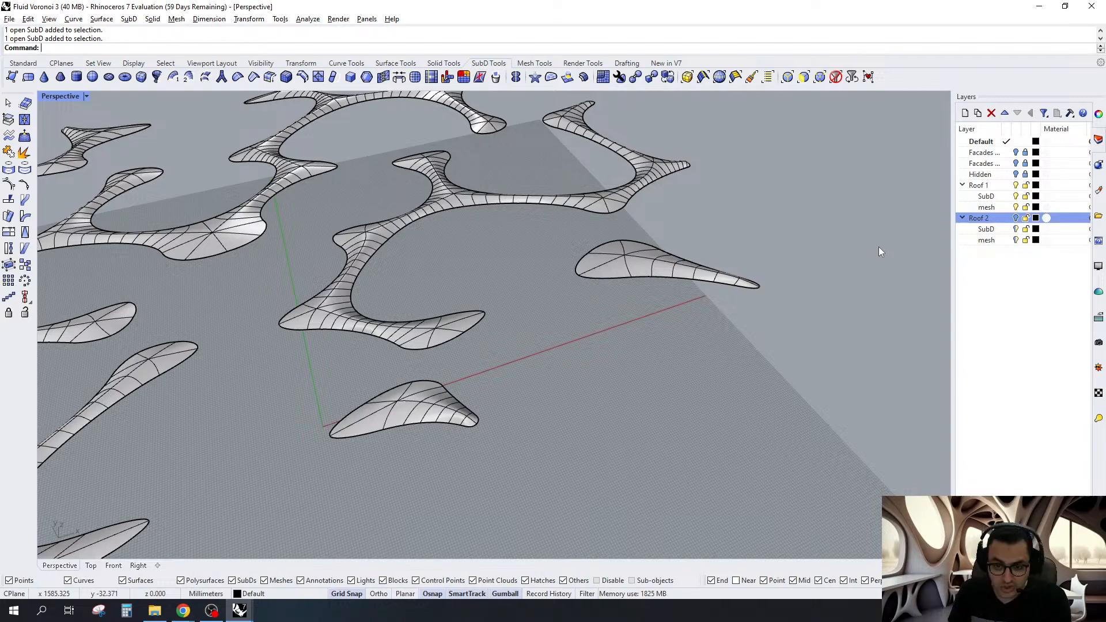
Switch to the Voronoi City model, examine its terraced roof edges with the Roof 1 layer toggled, and move its window aside
key("alt+Tab")
scroll(582, 293, "up", 5)
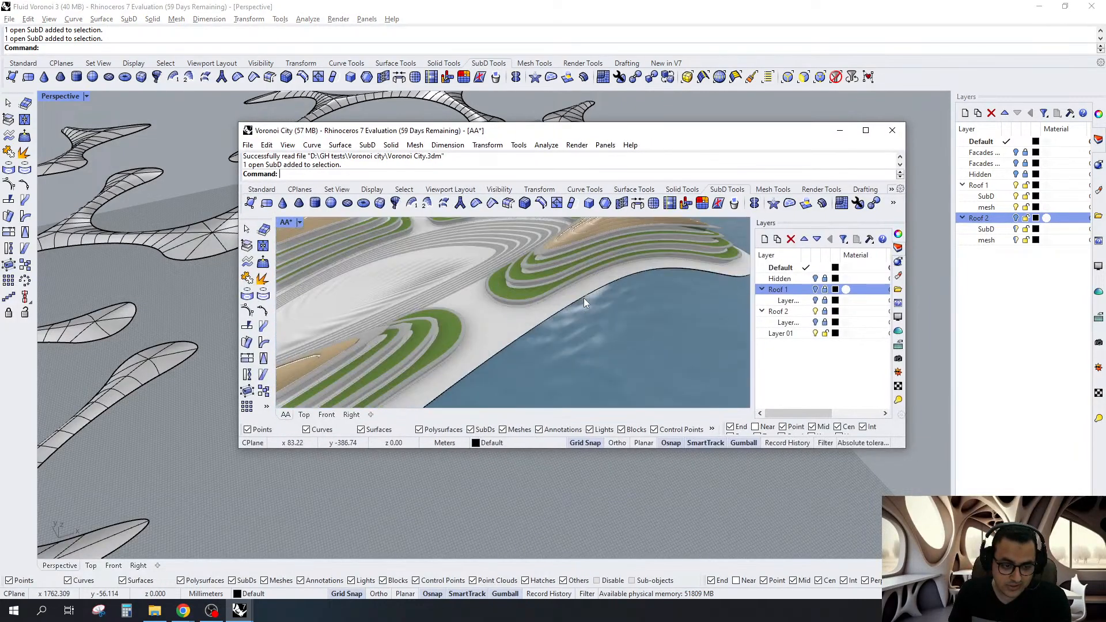
scroll(583, 298, "down", 4)
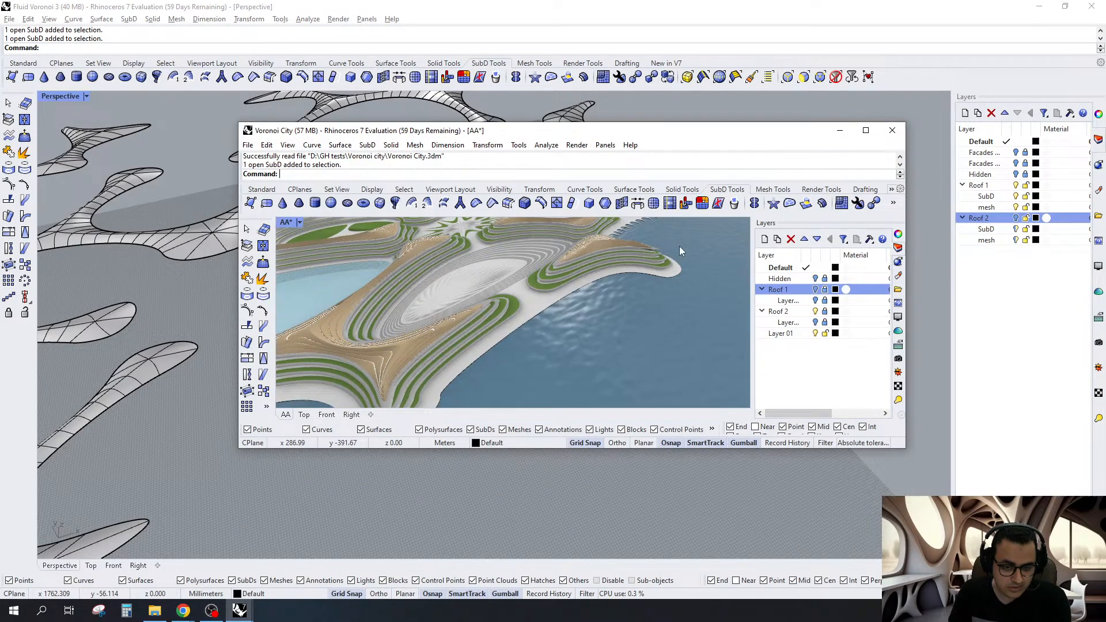
left_click(815, 290)
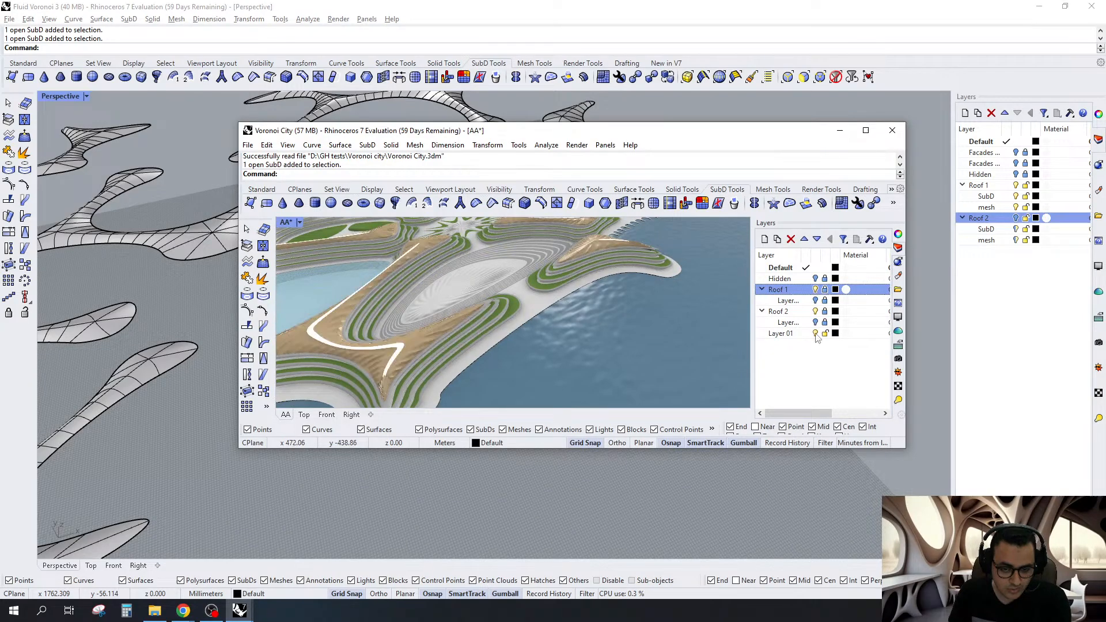
left_click(795, 311)
scroll(383, 354, "up", 3)
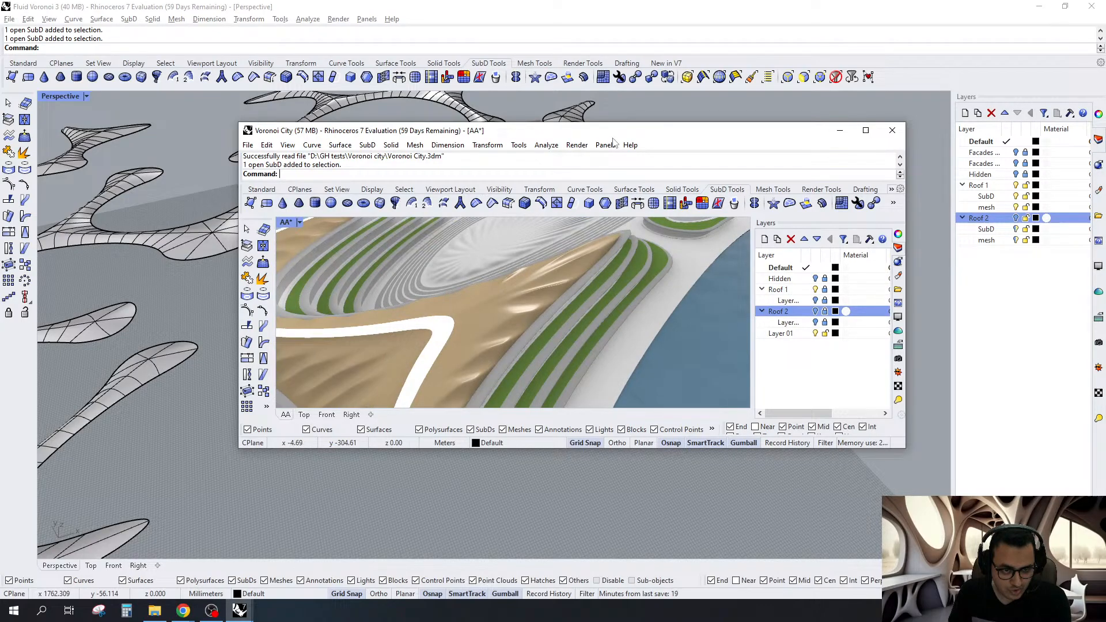
left_click_drag(614, 132, 1105, 131)
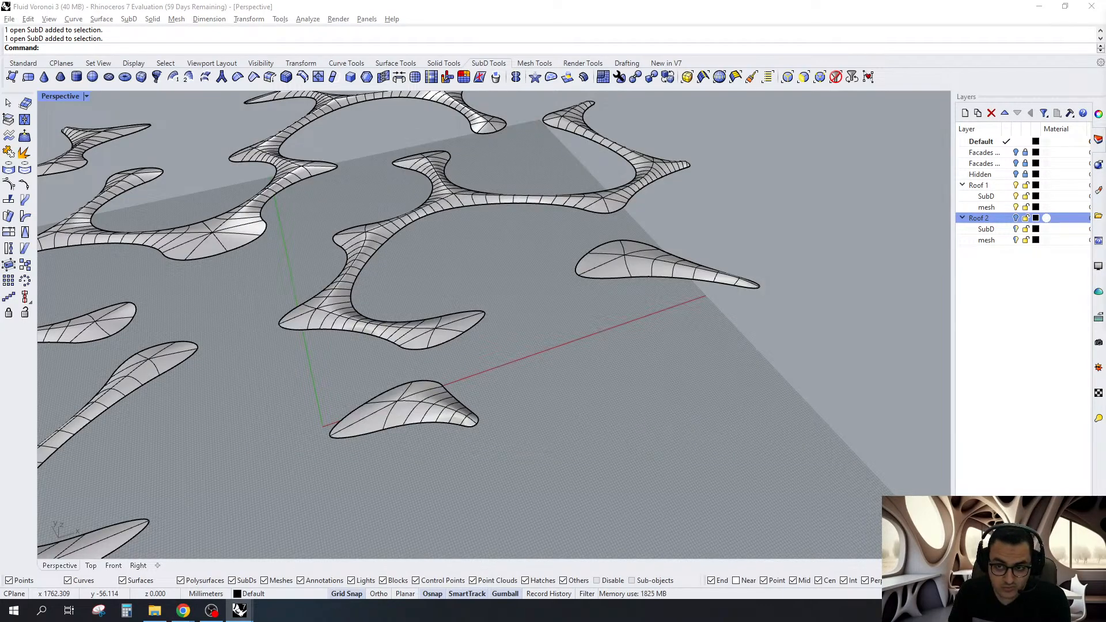
Switch the SubDs to flat display and try a 0.1 mm inset on one side face of the isolated tapered roof piece
scroll(627, 299, "up", 5)
key("Tab")
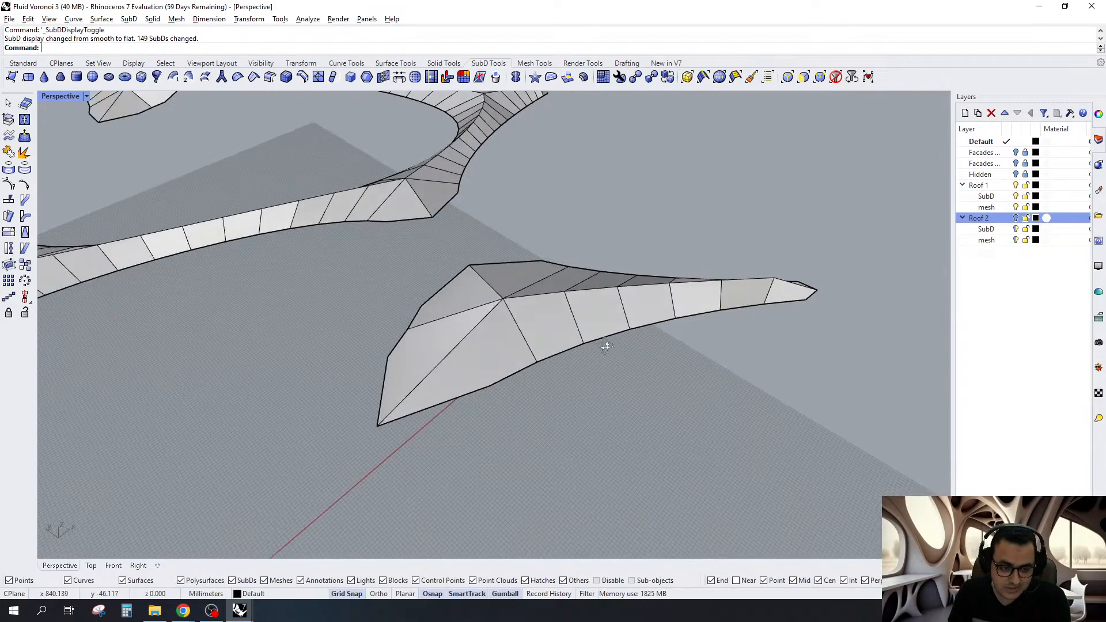
scroll(606, 345, "up", 3)
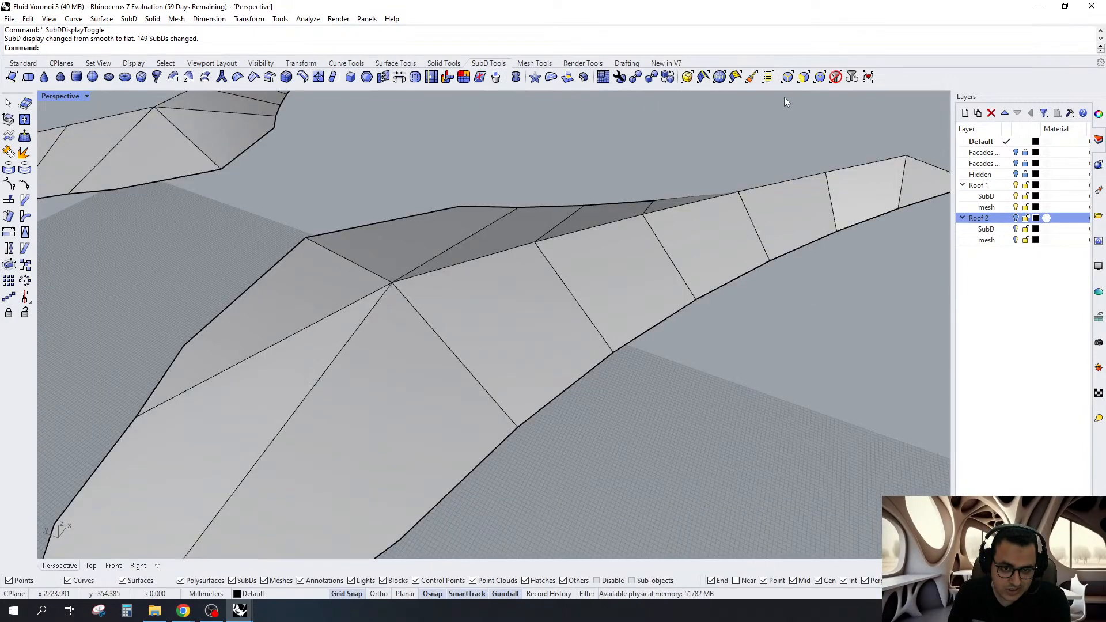
left_click(616, 282, "ctrl+shift")
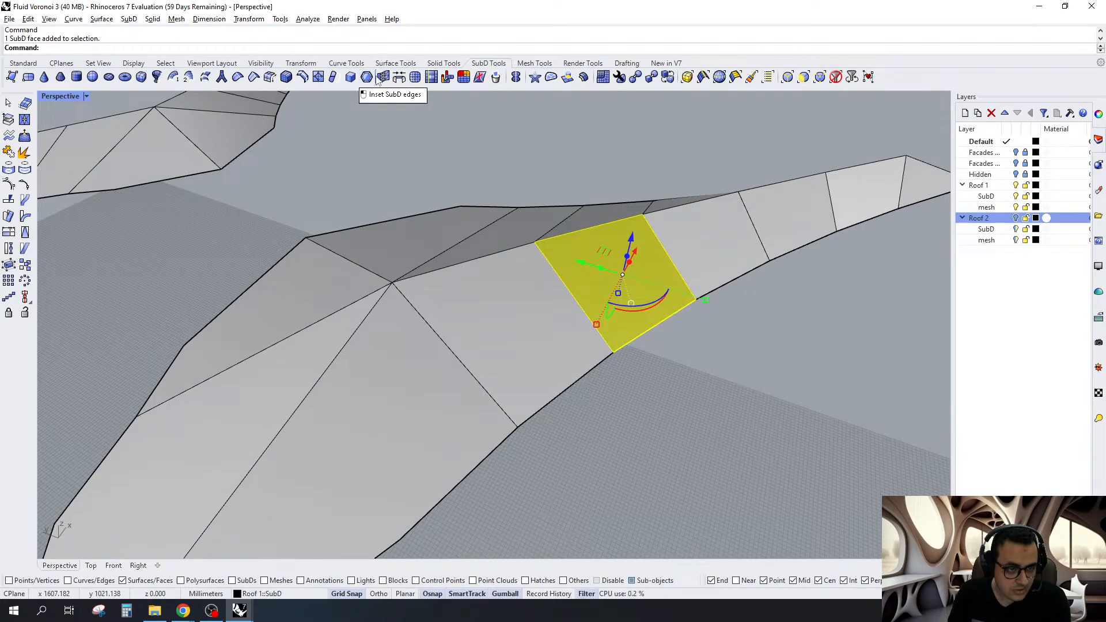
left_click(383, 78)
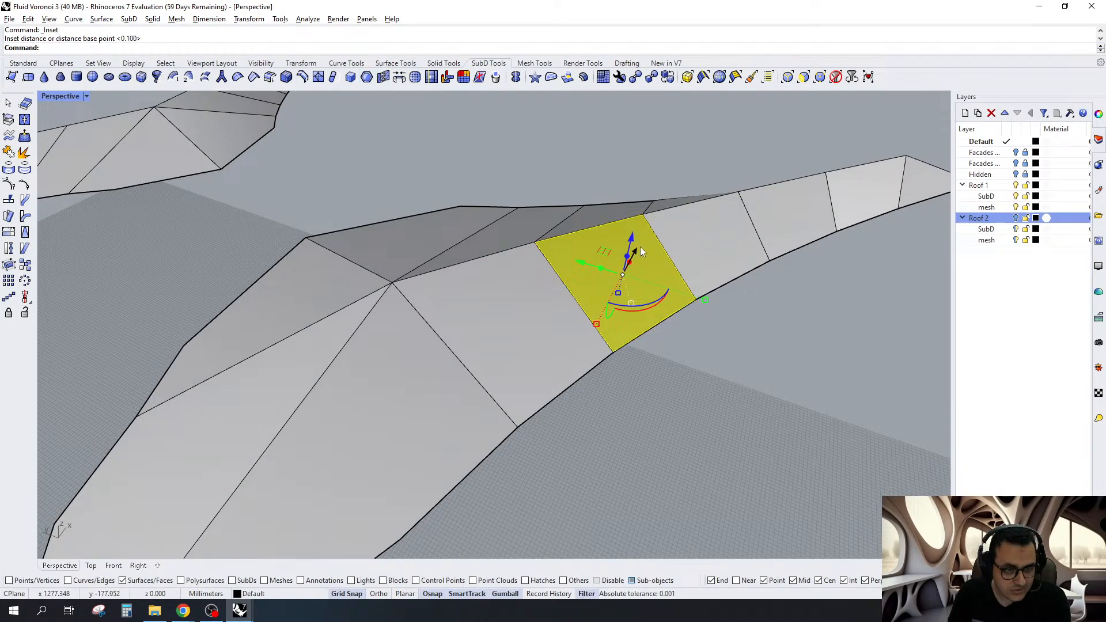
key("Return")
key("ctrl+z")
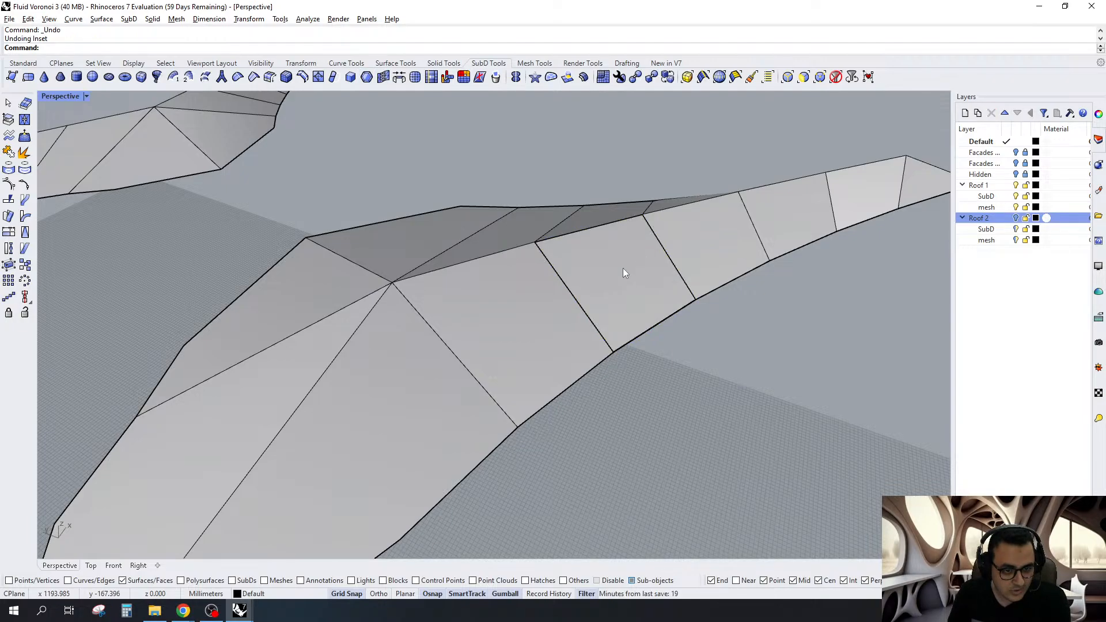
Inset the same face of the tapered roof piece by 3 mm after previewing distances of 1 and 0.5 mm
left_click(624, 269)
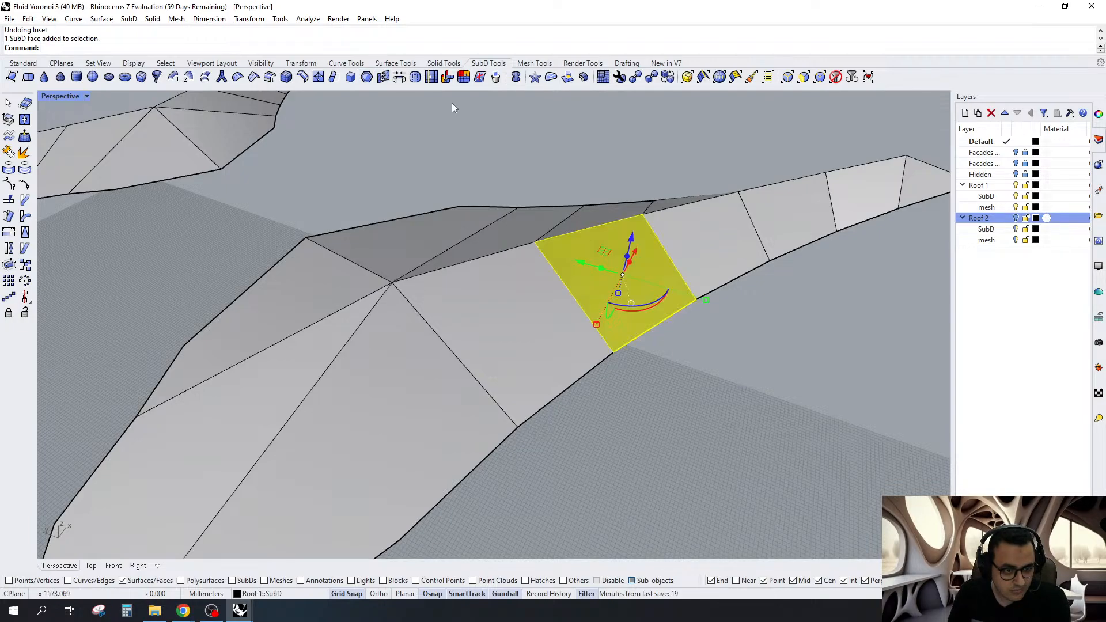
left_click(367, 77)
type("1")
key("Return")
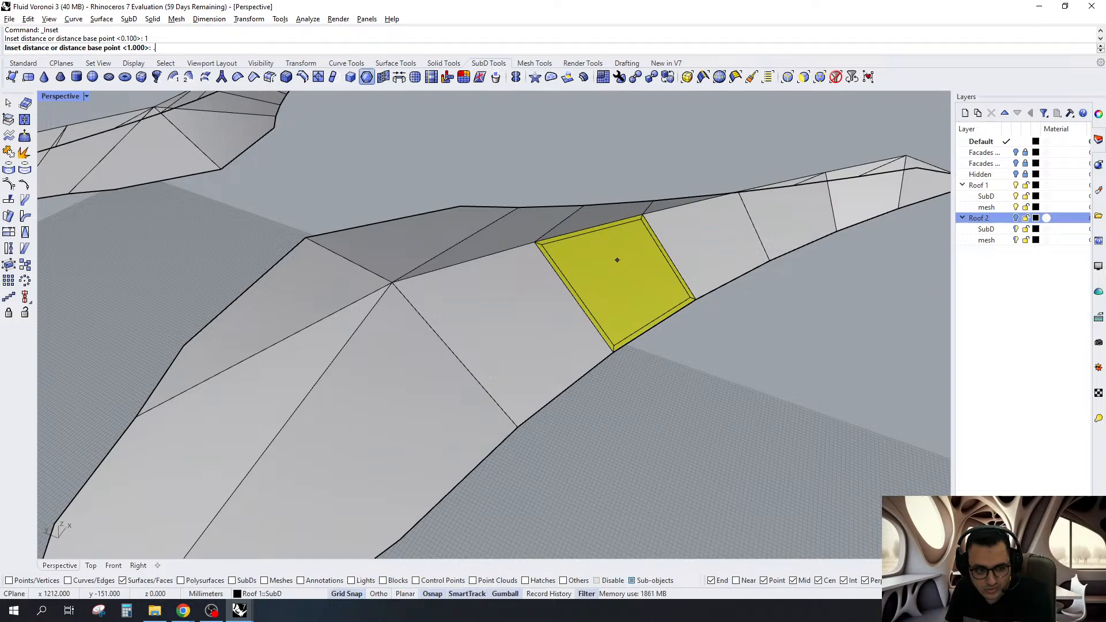
type(".5")
key("Return")
type("3")
key("Return")
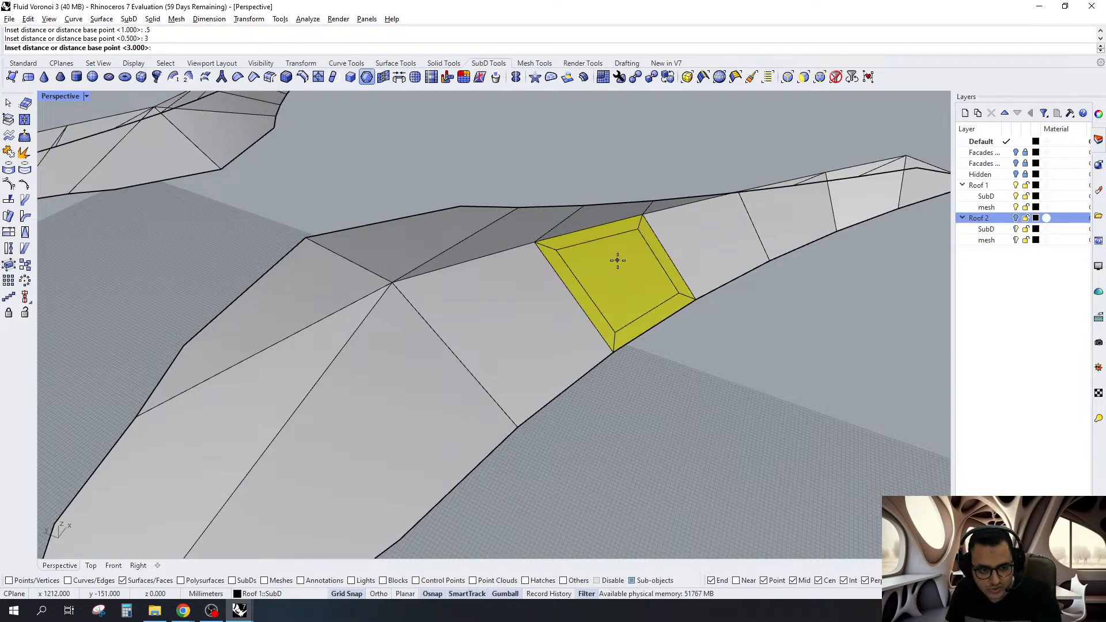
key("Return")
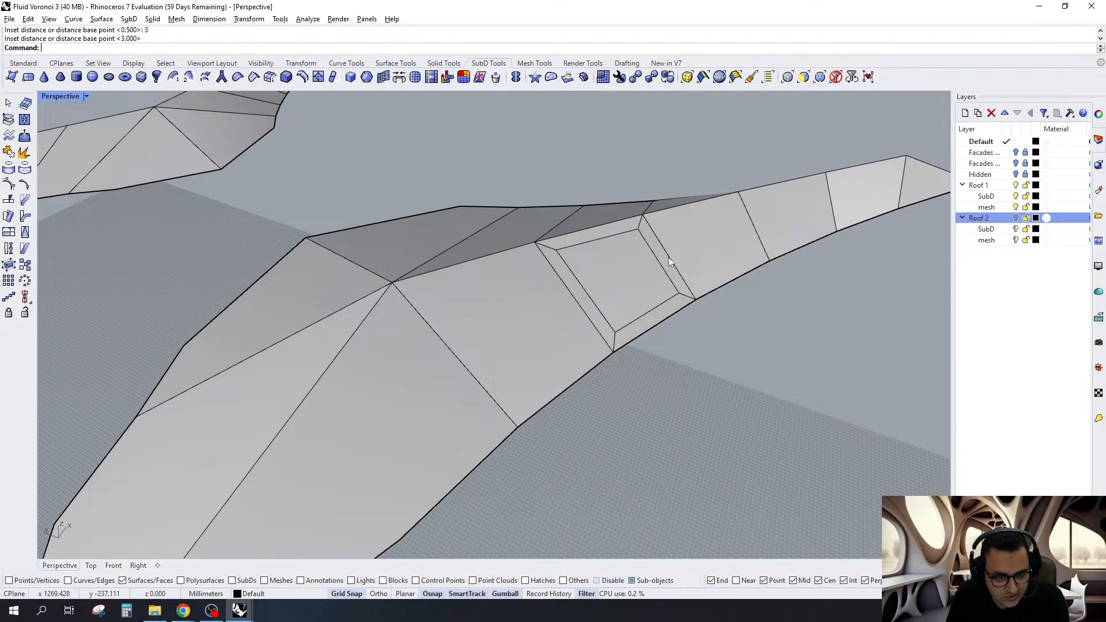
Slide the inset's inner edge across the face to form a narrow strip, and raise that strip vertically
left_click(668, 257)
left_click(431, 76)
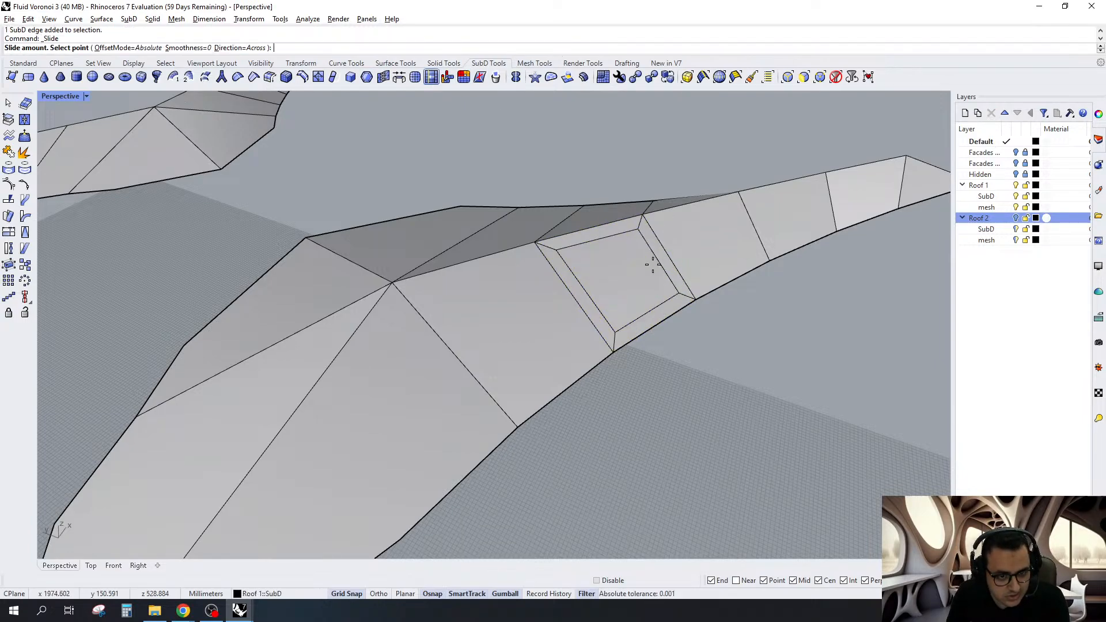
left_click(619, 267)
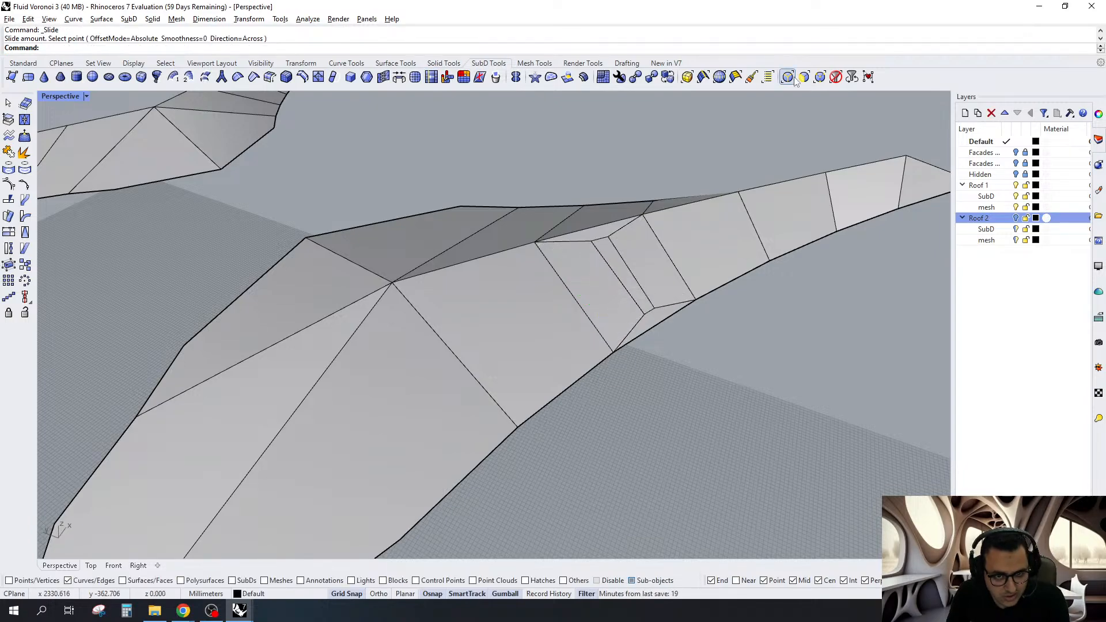
left_click(787, 76)
left_click(625, 271)
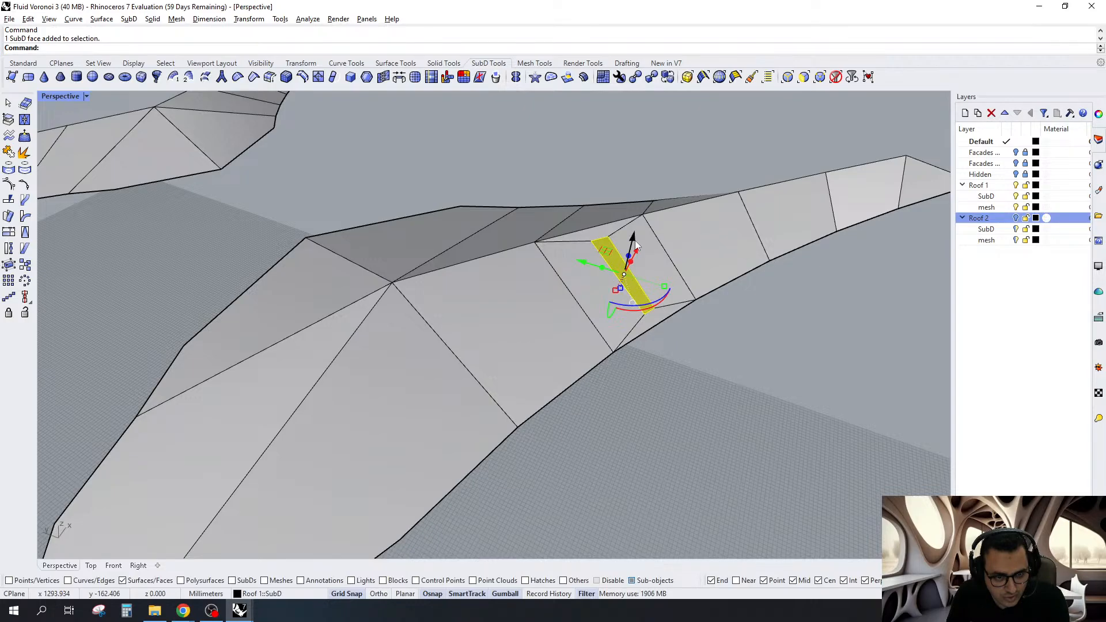
left_click_drag(636, 245, 643, 206)
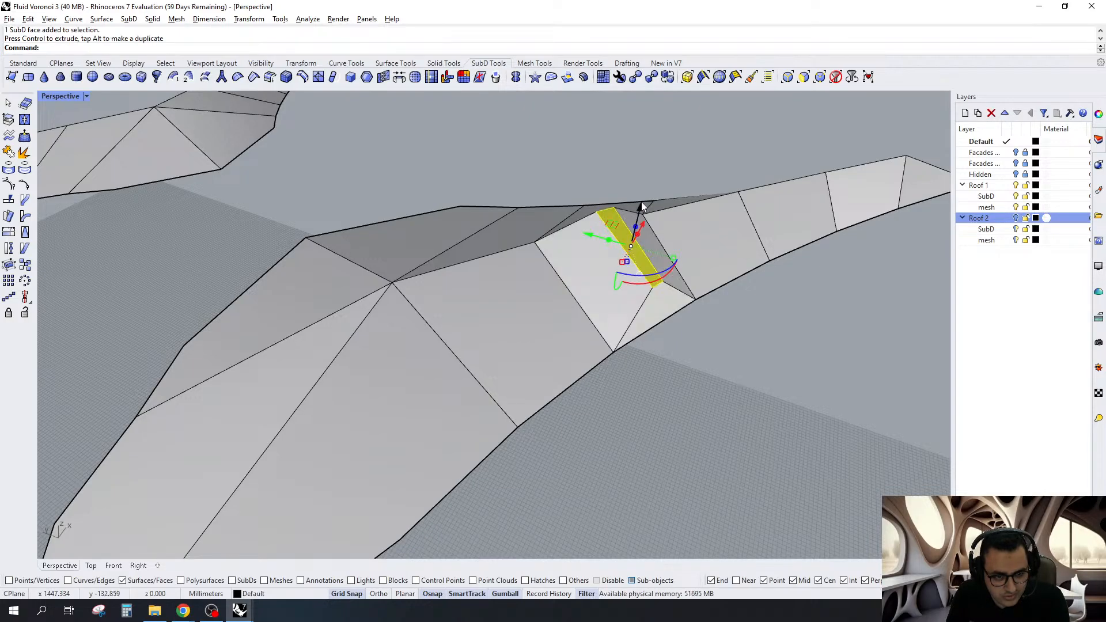
Inspect the raised strip in smooth display and undo the face edits back through the inset
key("Tab")
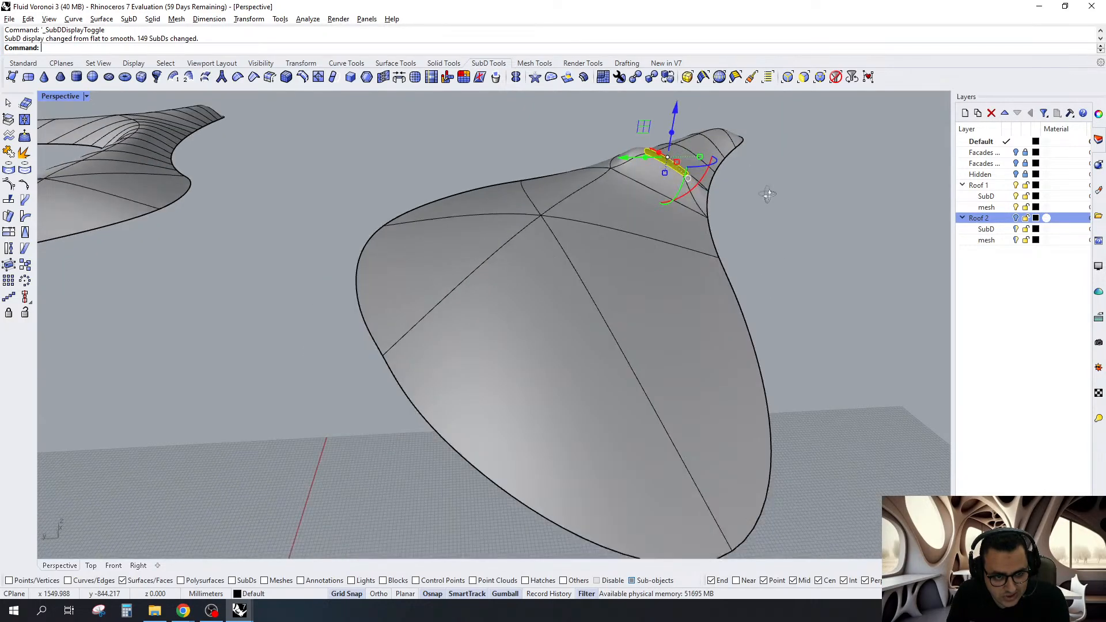
scroll(772, 204, "down", 5)
scroll(659, 327, "down", 5)
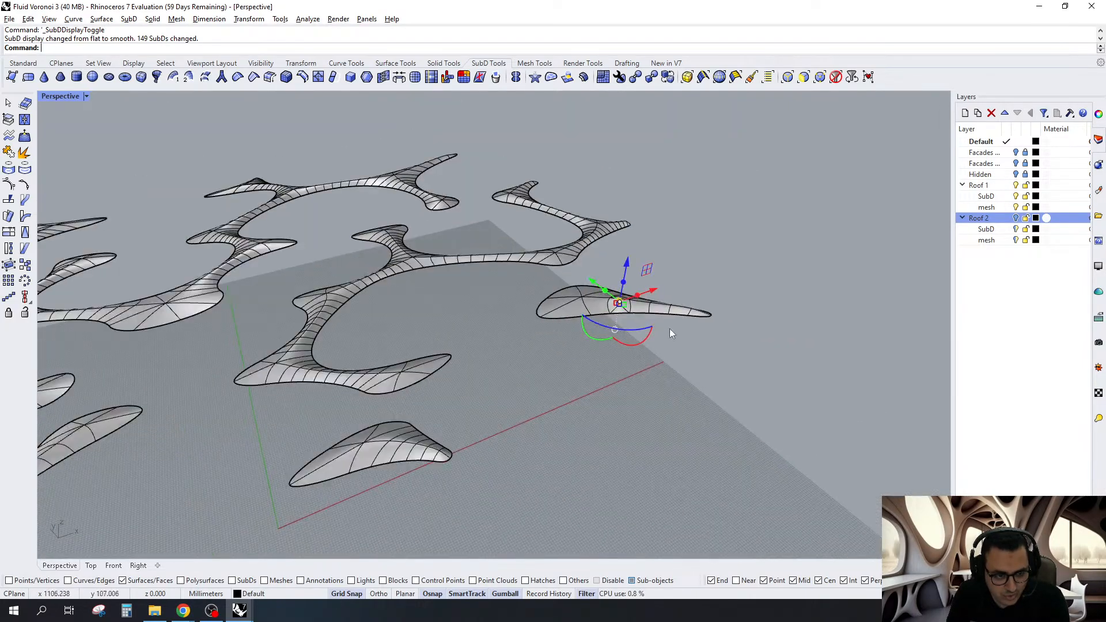
scroll(670, 331, "up", 3)
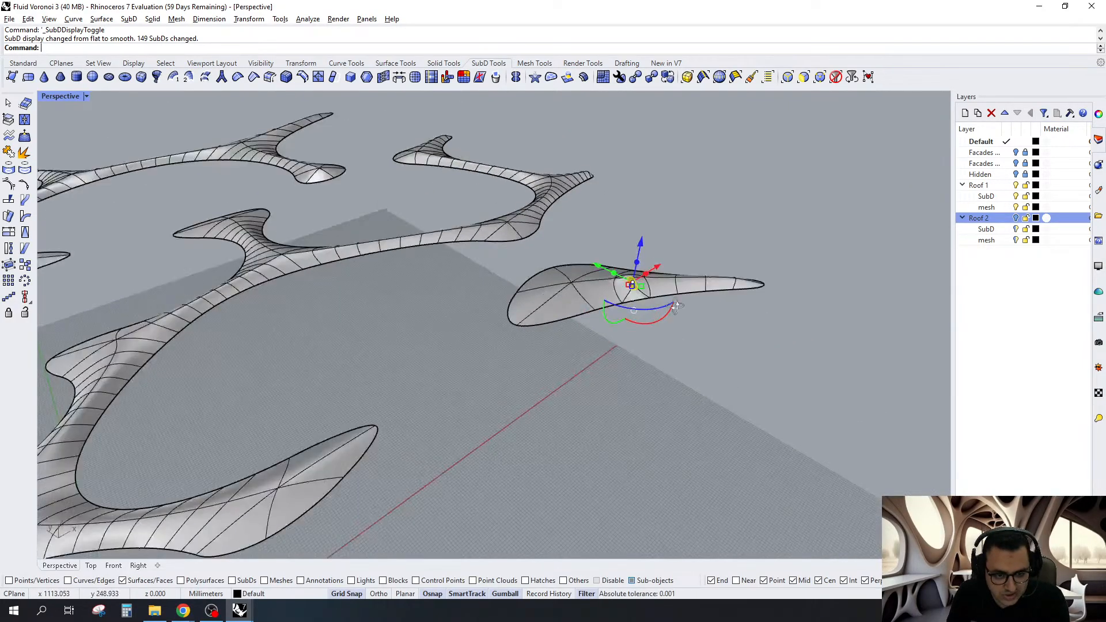
scroll(677, 305, "up", 5)
left_click(710, 227)
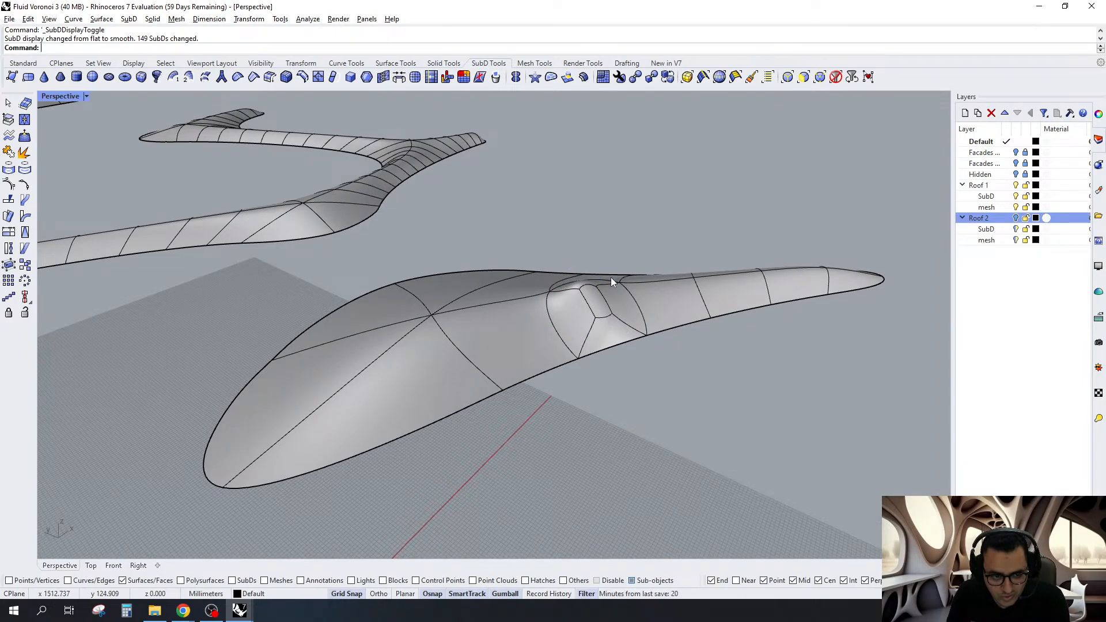
right_click_drag(610, 278, 754, 264)
key("ctrl+z")
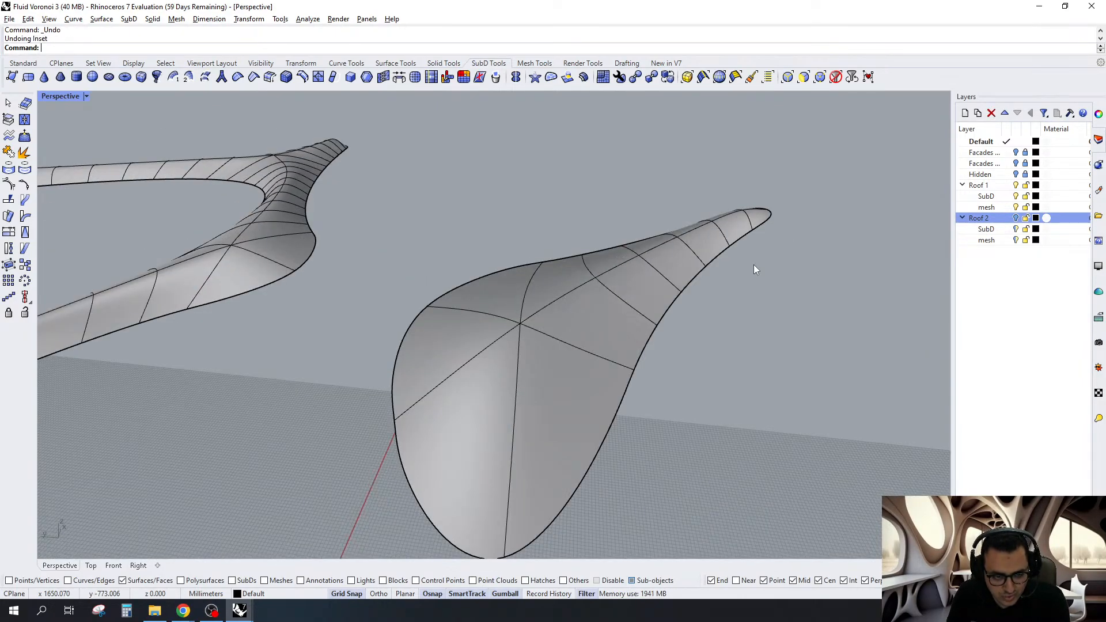
Switch the display of all SubDs from smooth to flat and zoom in on the tapered roof piece
key("Tab")
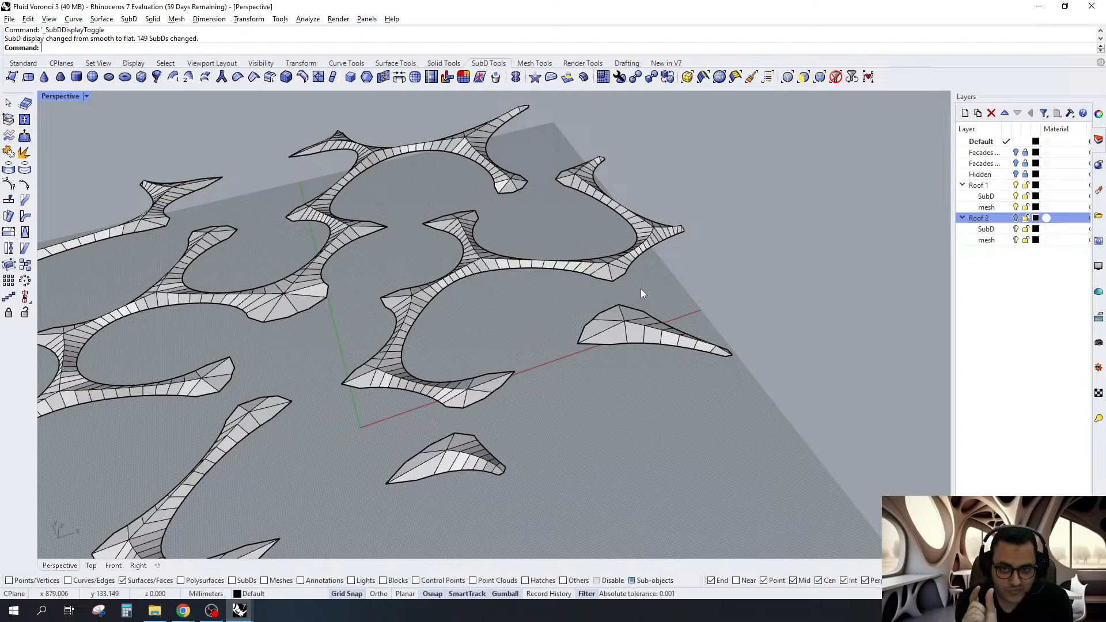
scroll(640, 289, "up", 8)
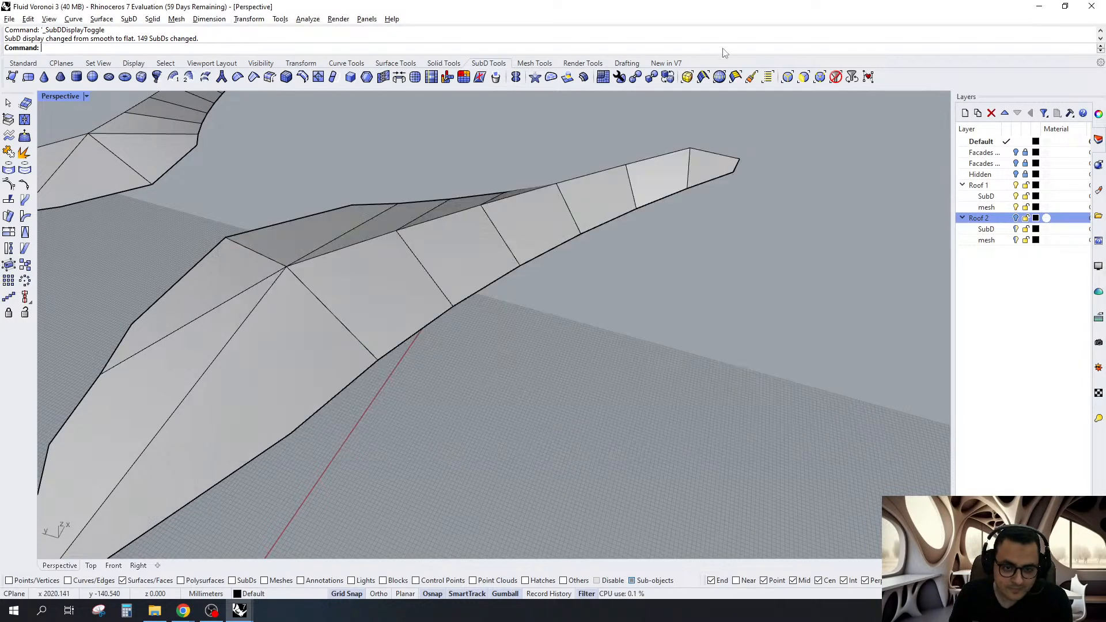
left_click(788, 77)
double_click(722, 179)
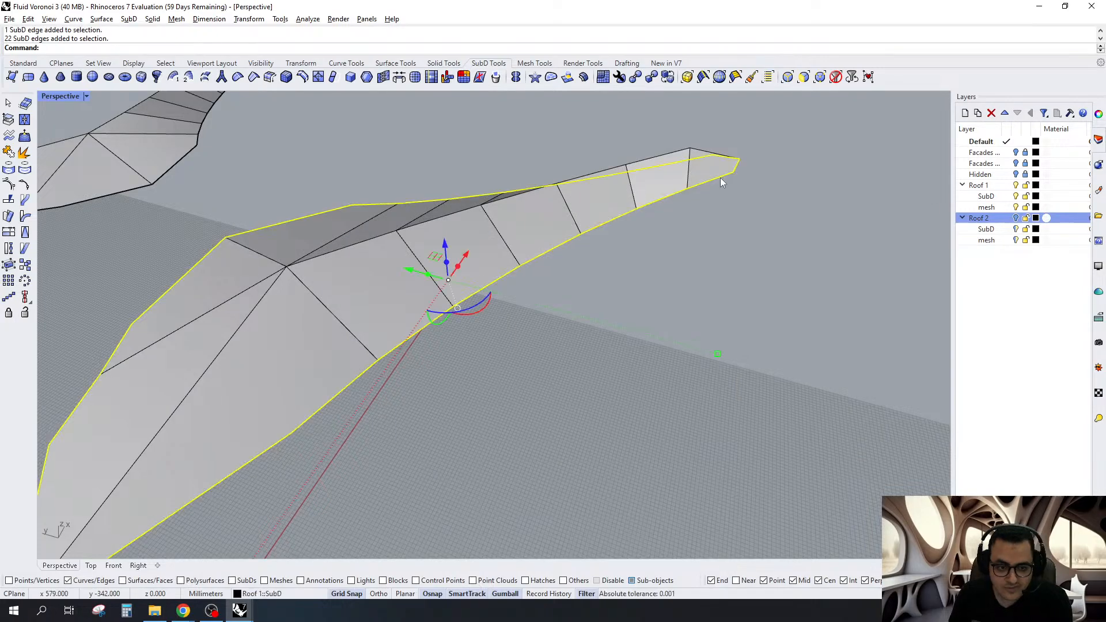
left_click(302, 77)
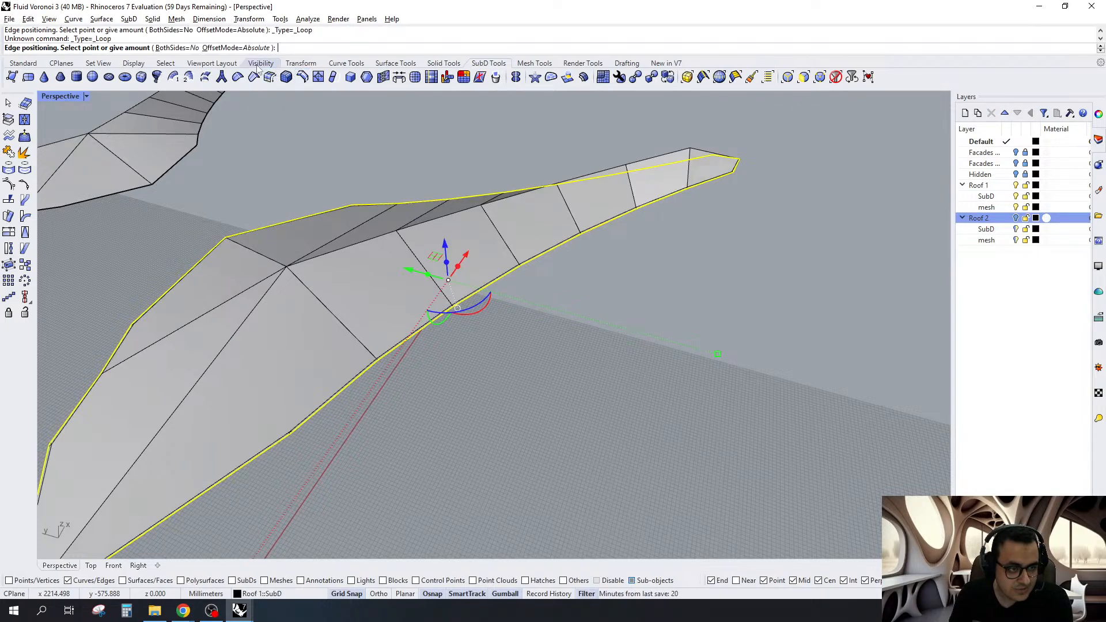
left_click(219, 50)
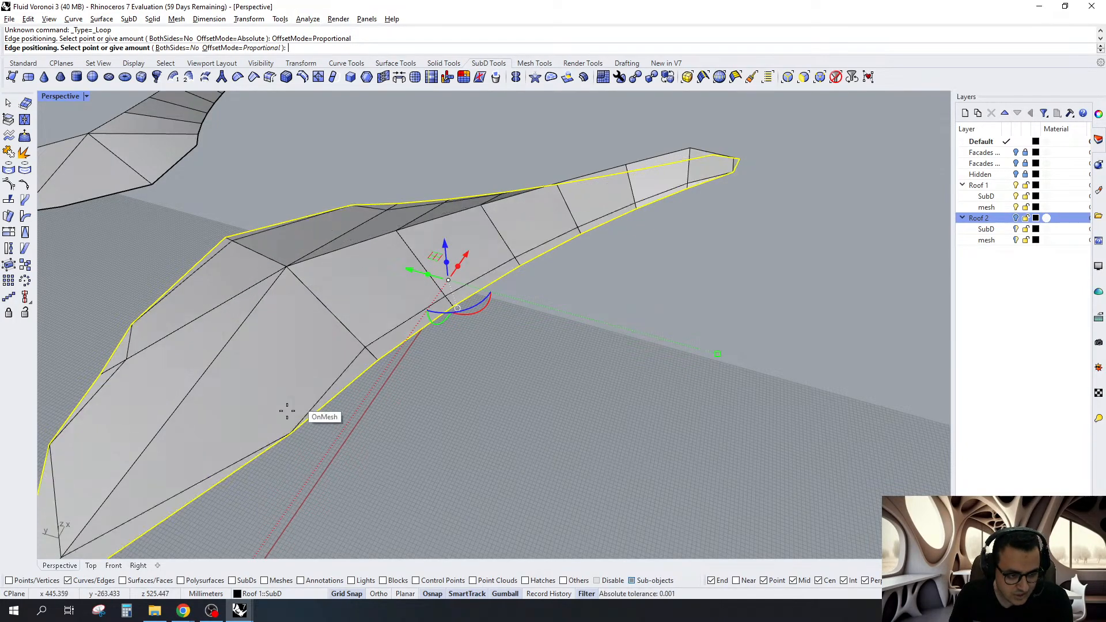
key("Escape")
Insert edges from the unconnected border vertices to the central peak vertex at the wide end of the tapered roof piece
right_click_drag(287, 411, 385, 293)
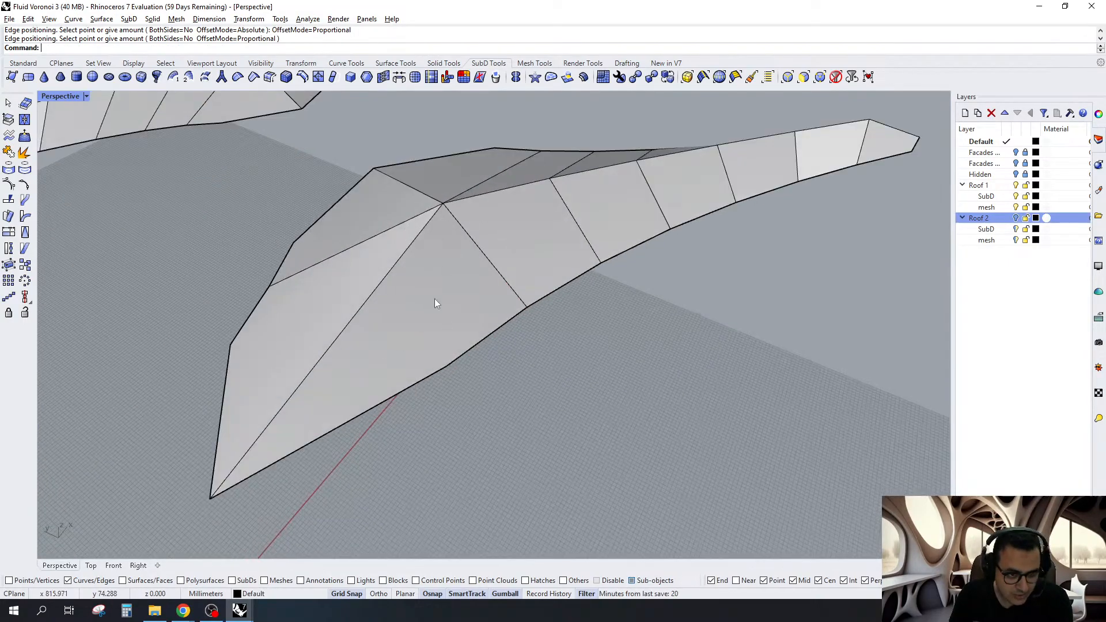
scroll(434, 298, "down", 2)
right_click_drag(434, 299, 507, 258)
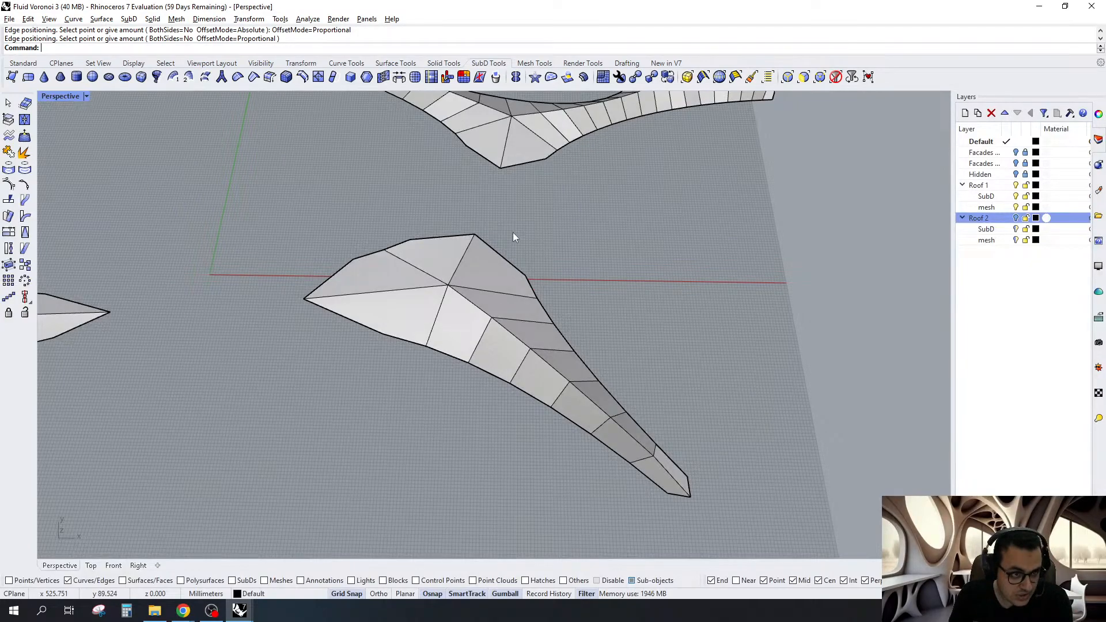
left_click(318, 77)
left_click(383, 334)
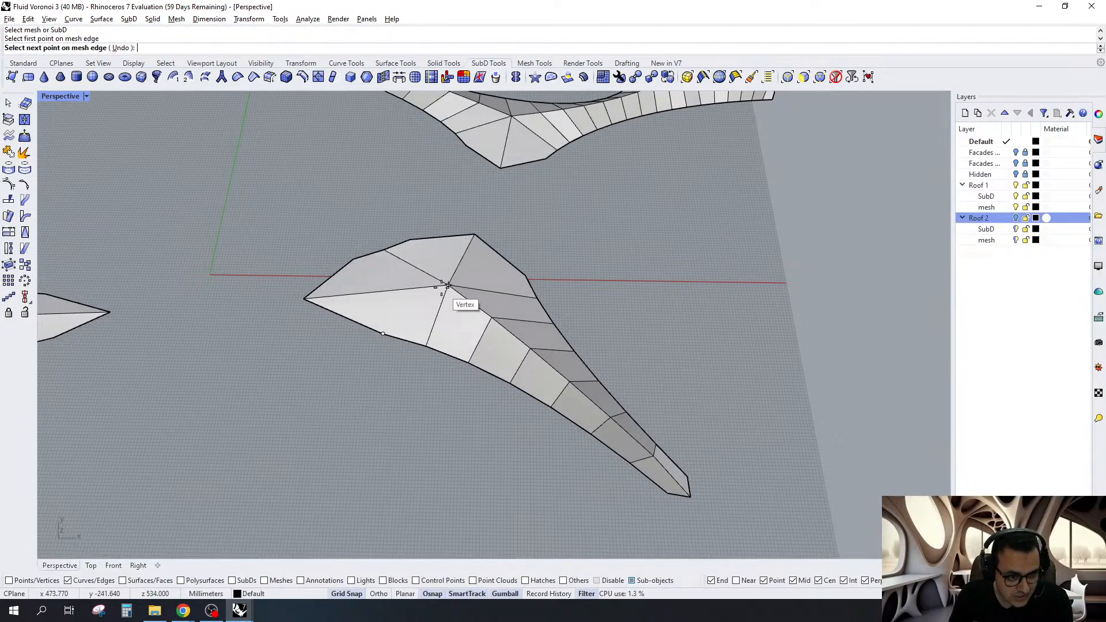
left_click(448, 286)
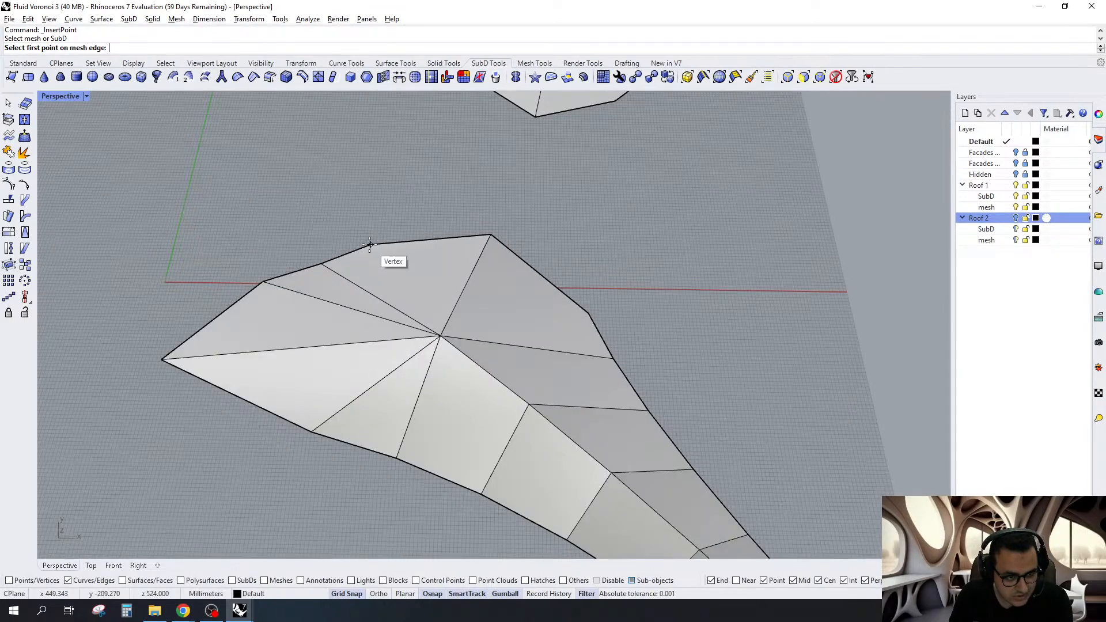
left_click(371, 245)
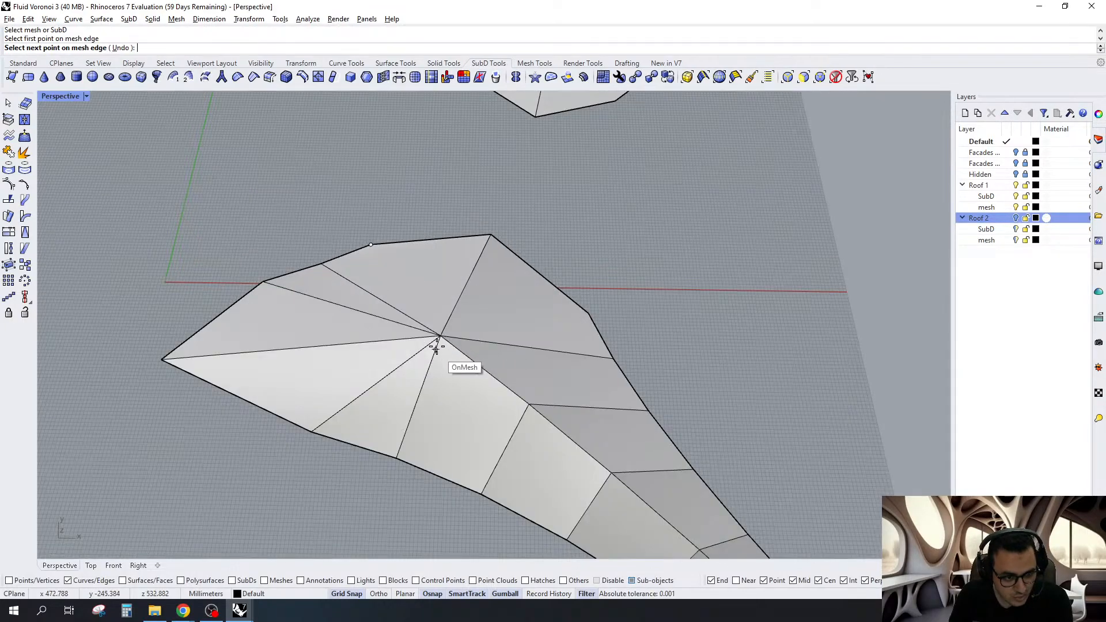
left_click(440, 336)
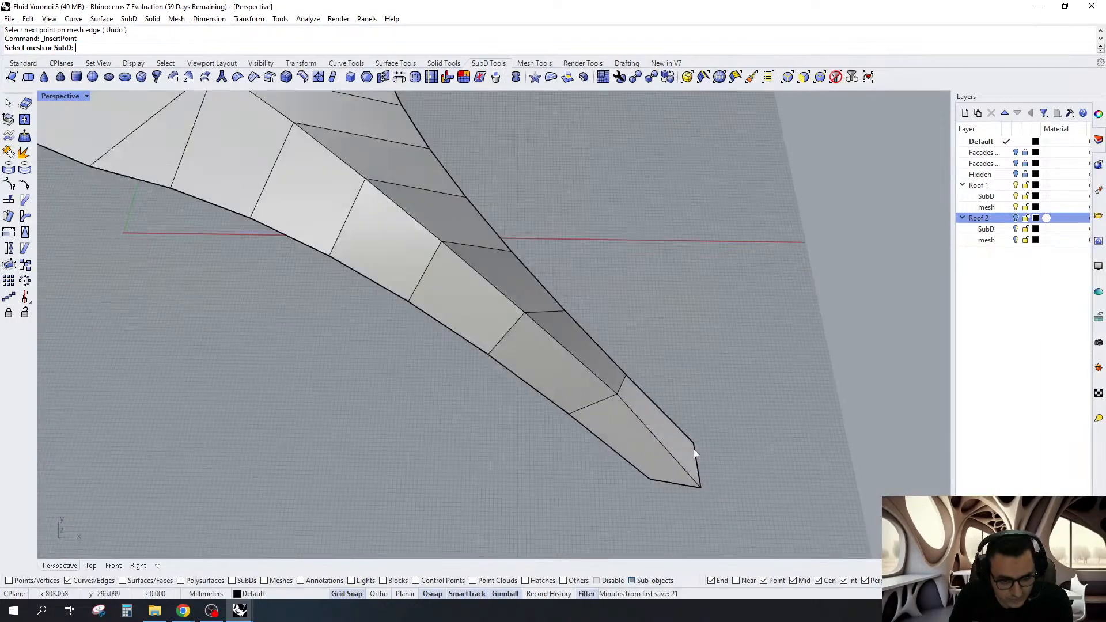
Connect the unconnected border vertices to the ridge vertex at the tapered piece's narrow tip and to the peak at the adjacent branching roof's end
left_click(693, 443)
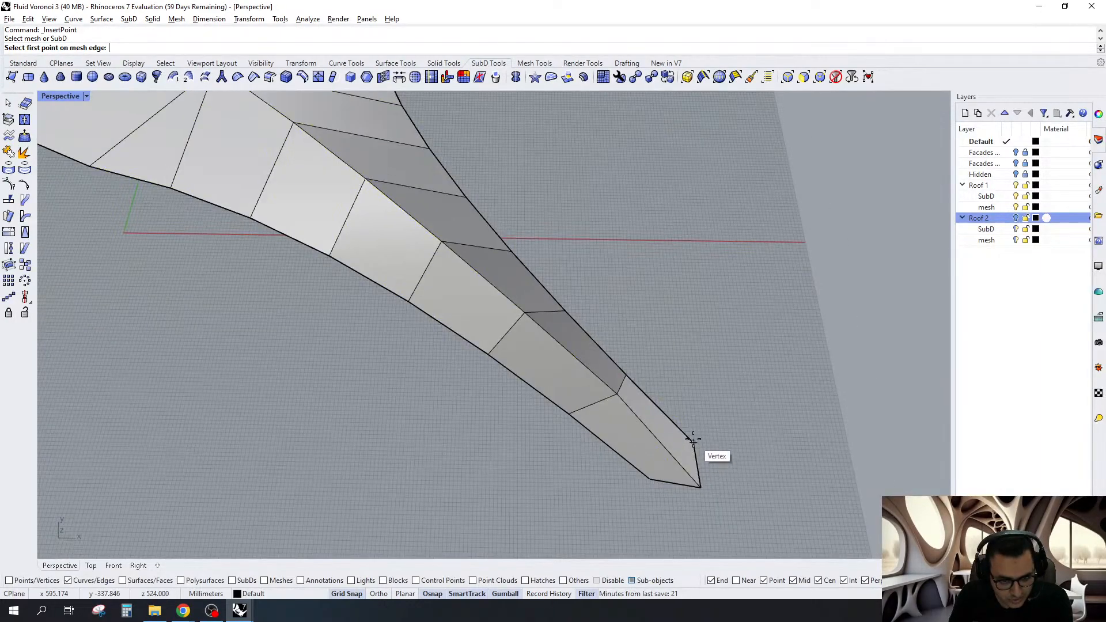
left_click(631, 406)
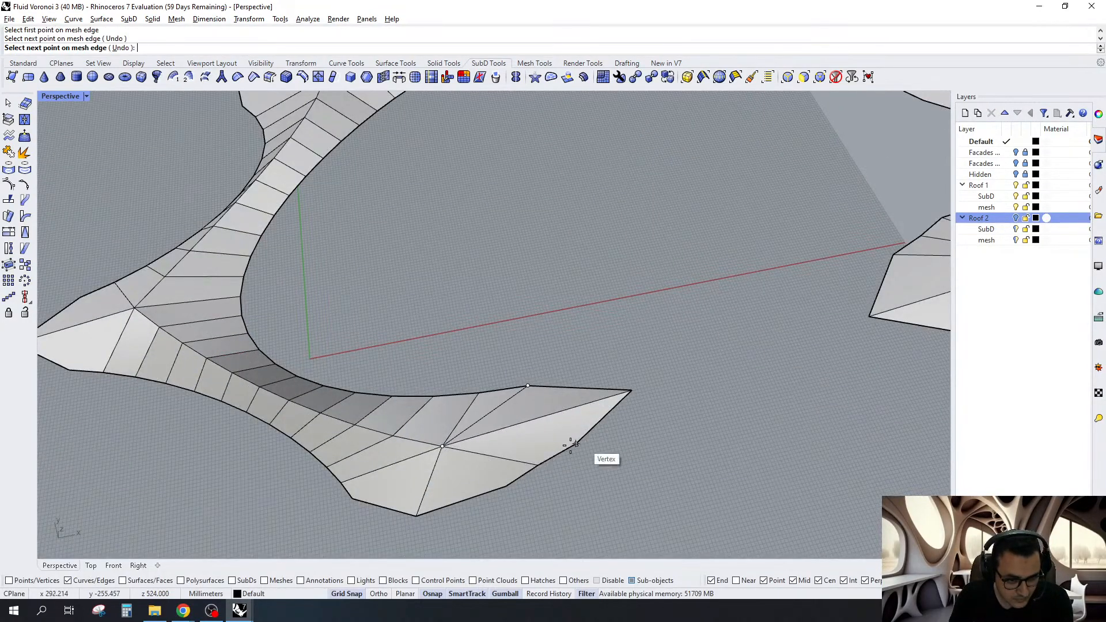
left_click(577, 443)
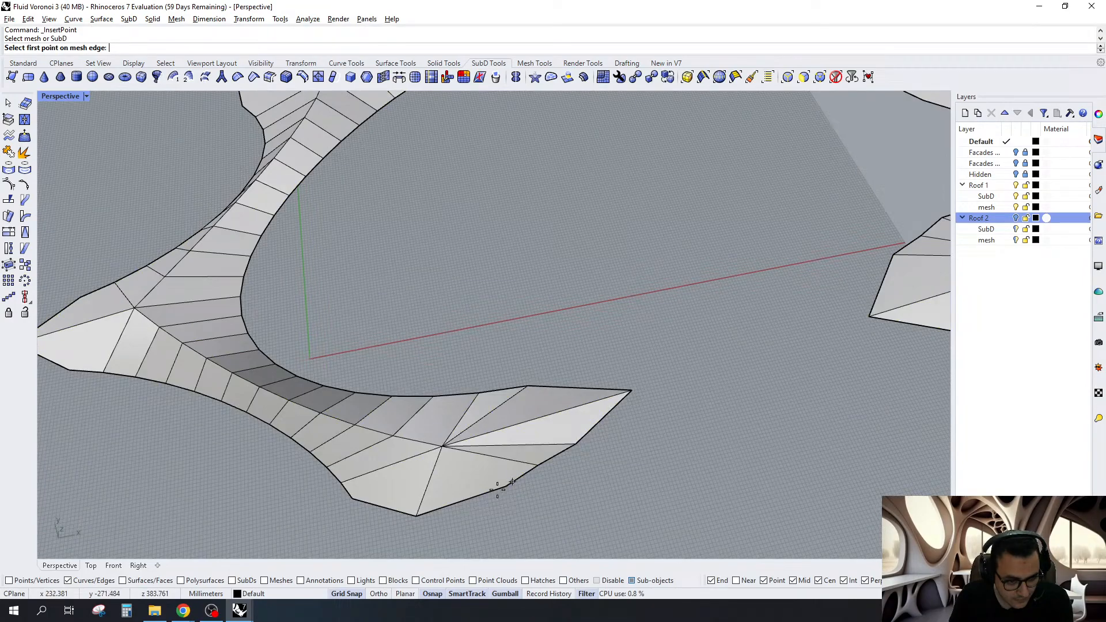
left_click(506, 486)
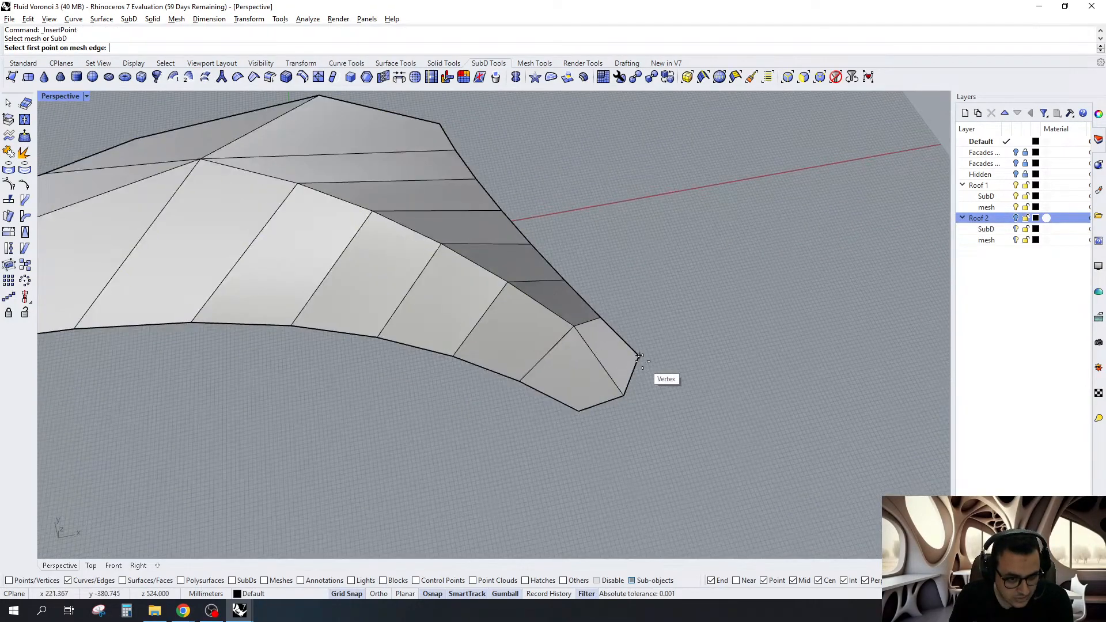
Insert edges from the unconnected border vertices to the ridge vertices at the tip and wide end of the small curved roof piece
left_click(640, 356)
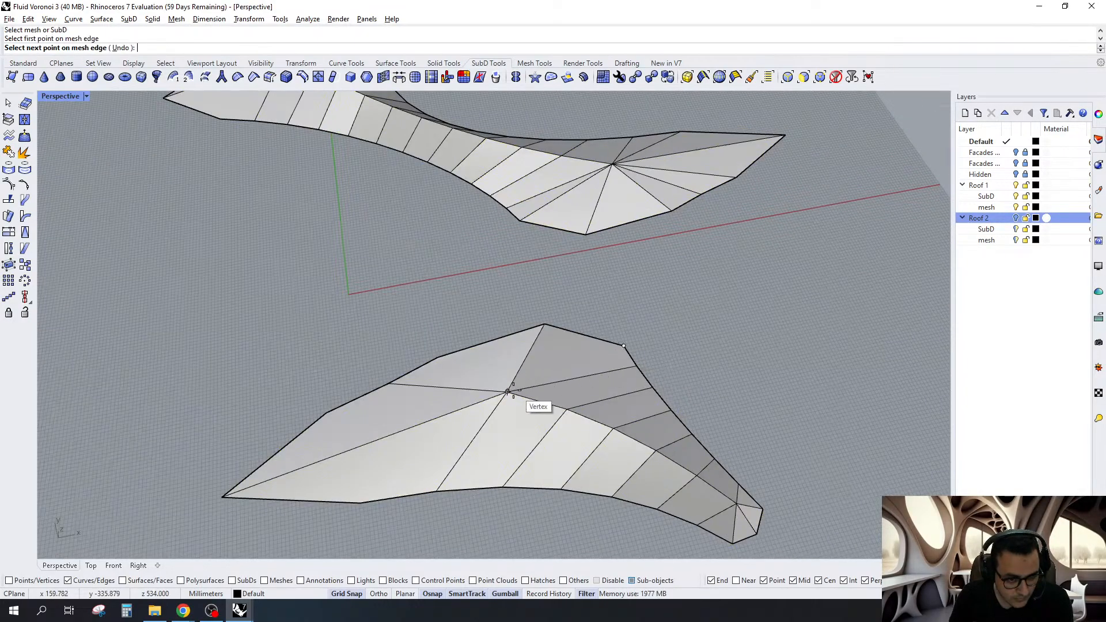
left_click(508, 391)
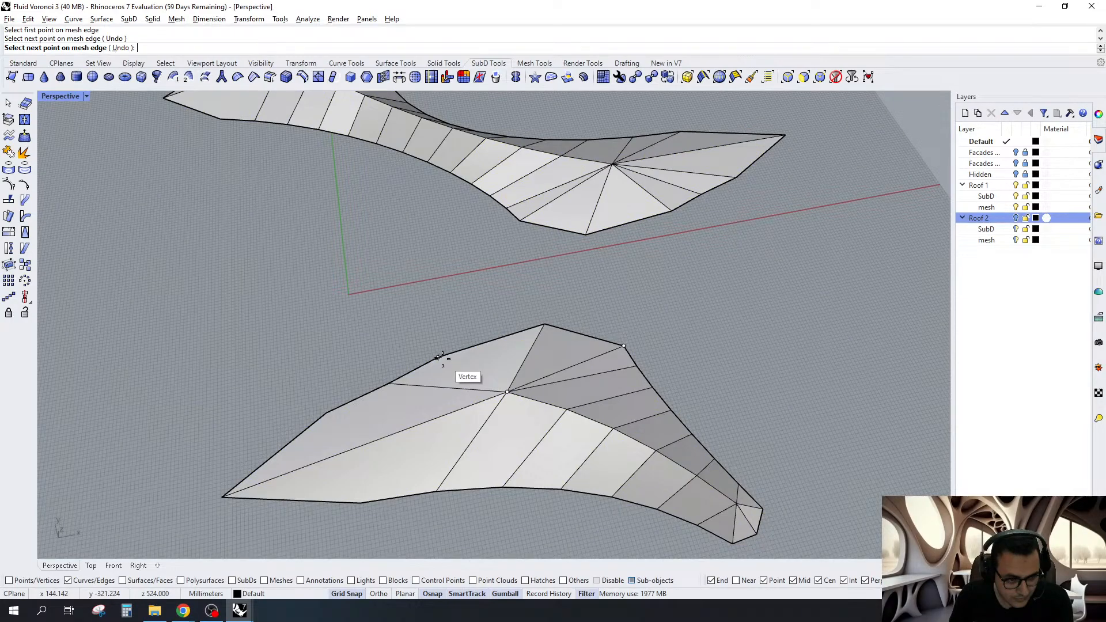
key("Return")
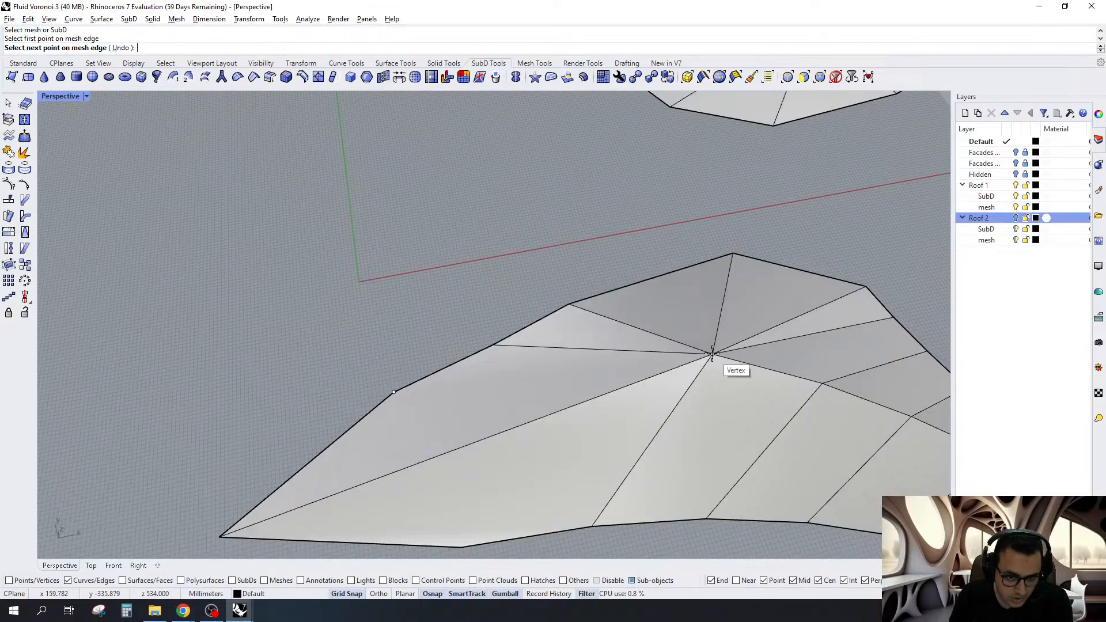
left_click(712, 354)
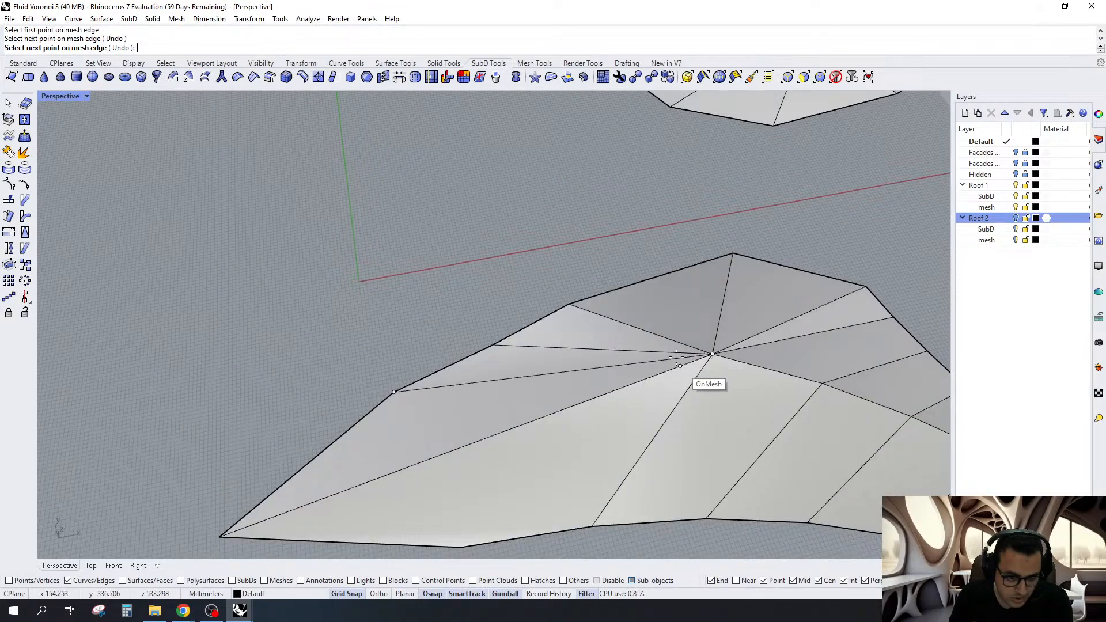
key("Return")
Insert edges from the unconnected border vertices to the peak vertices at two pointed corners of the branching roof piece
scroll(711, 314, "down", 12)
right_click_drag(780, 321, 344, 308)
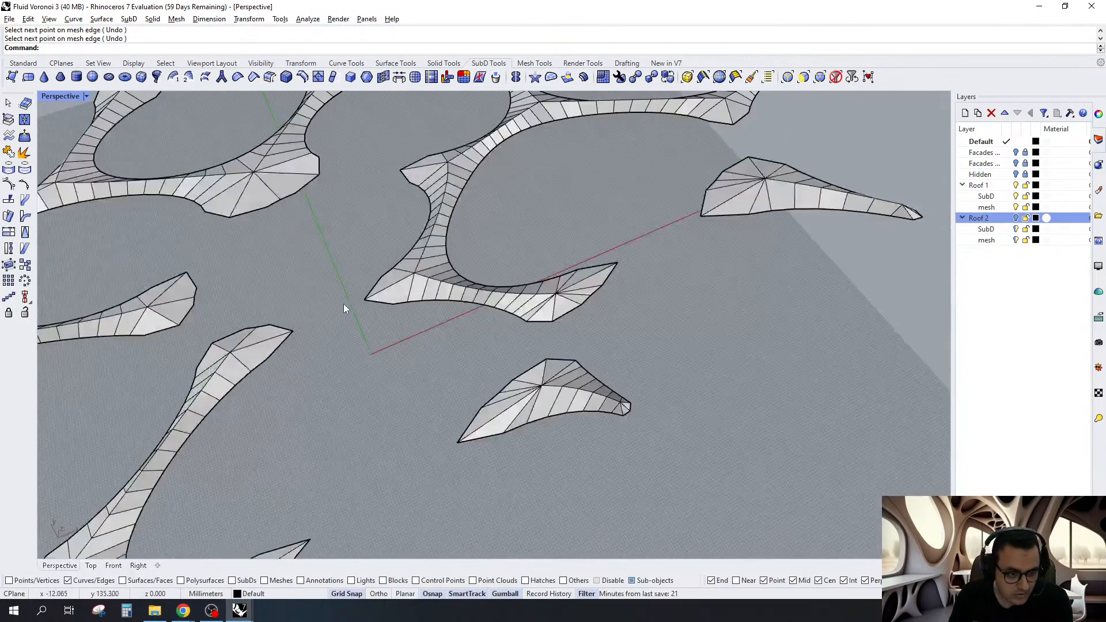
scroll(344, 305, "up", 4)
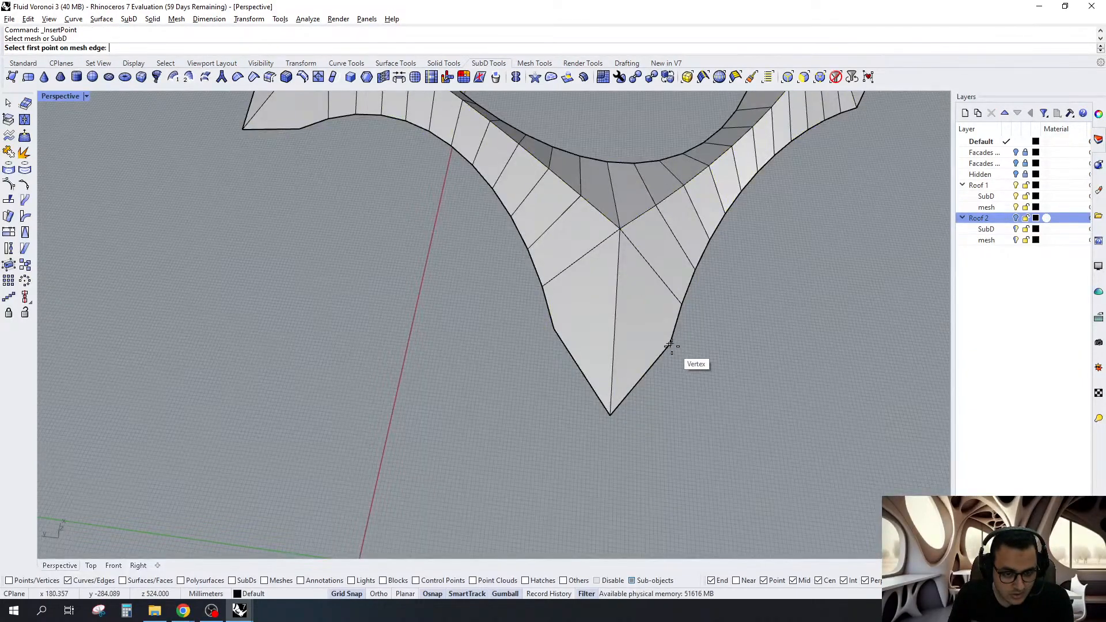
left_click(670, 344)
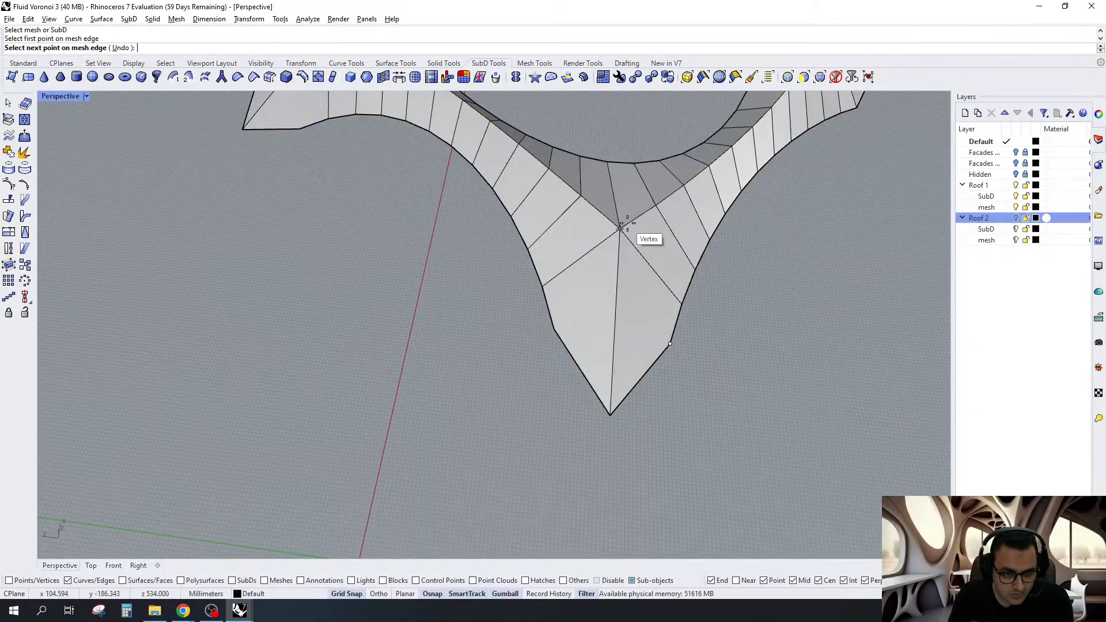
left_click(620, 229)
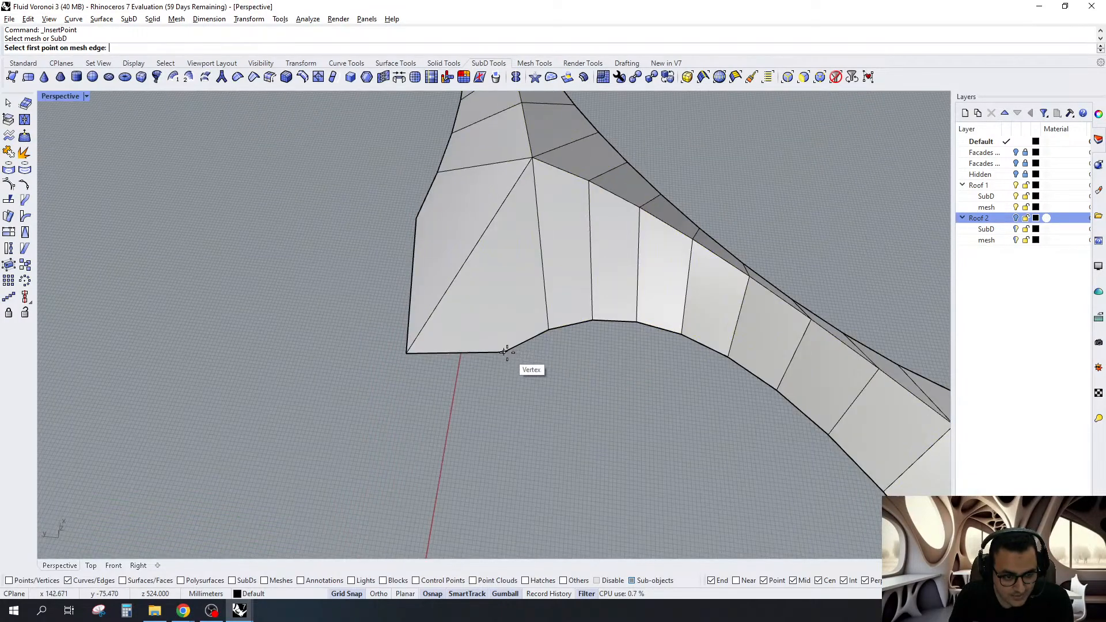
left_click(504, 351)
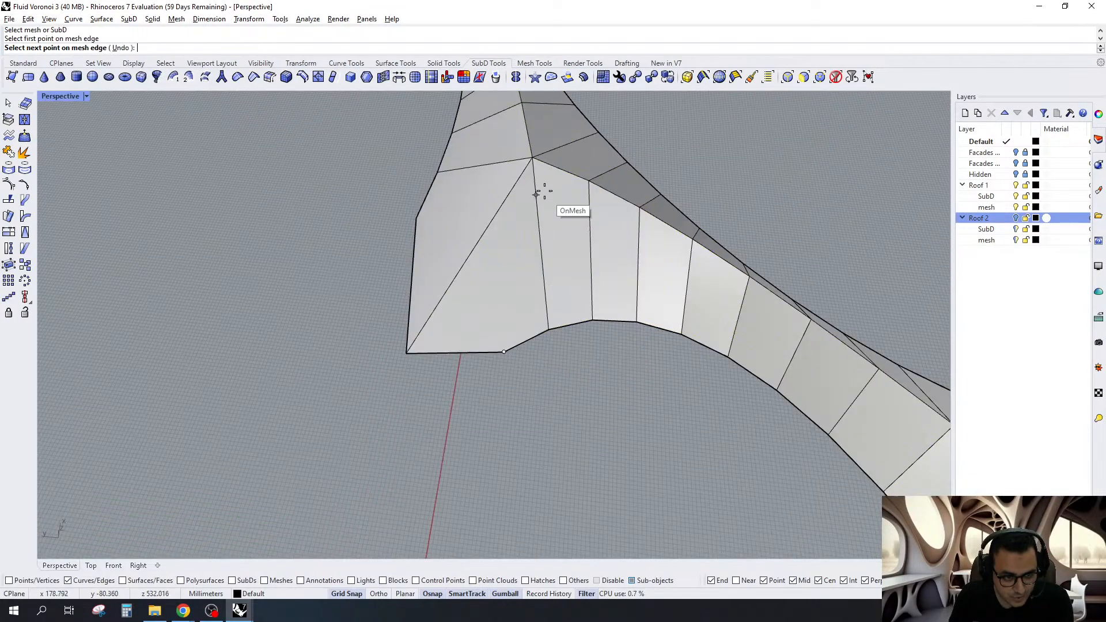
left_click(533, 157)
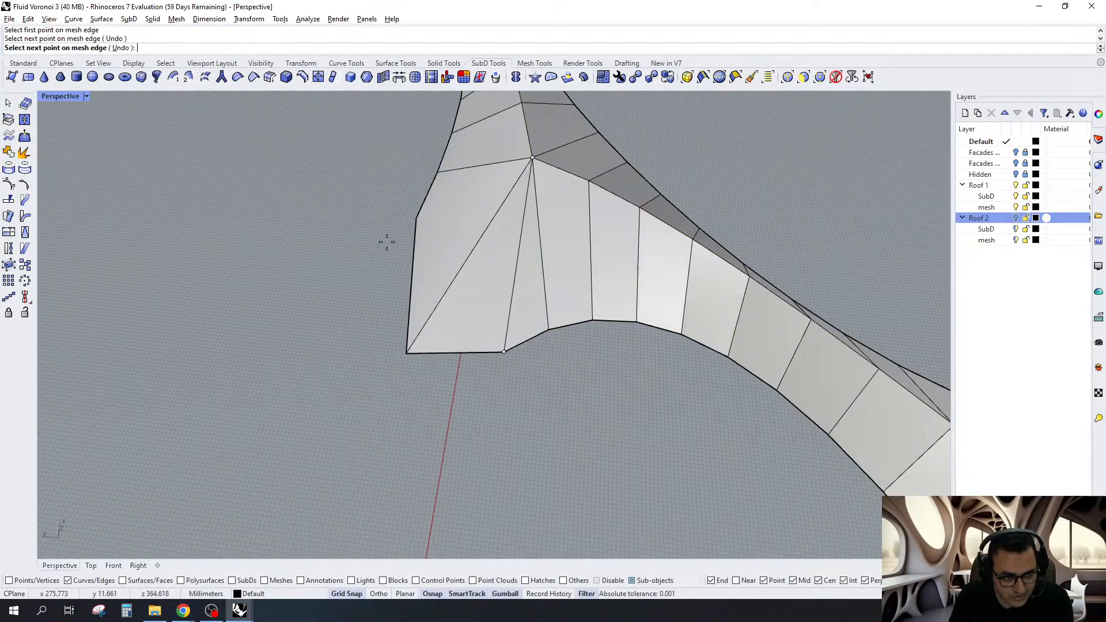
right_click(387, 242)
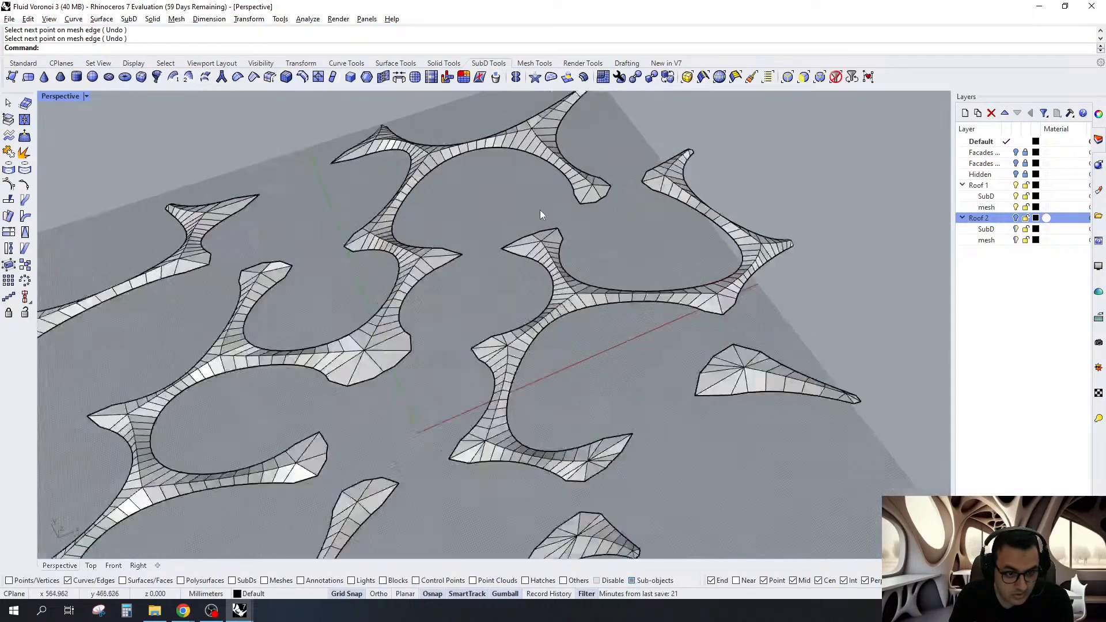
Connect three unconnected border vertices to the peak vertex at the free end of the branching roof's inner arm
scroll(540, 209, "up", 5)
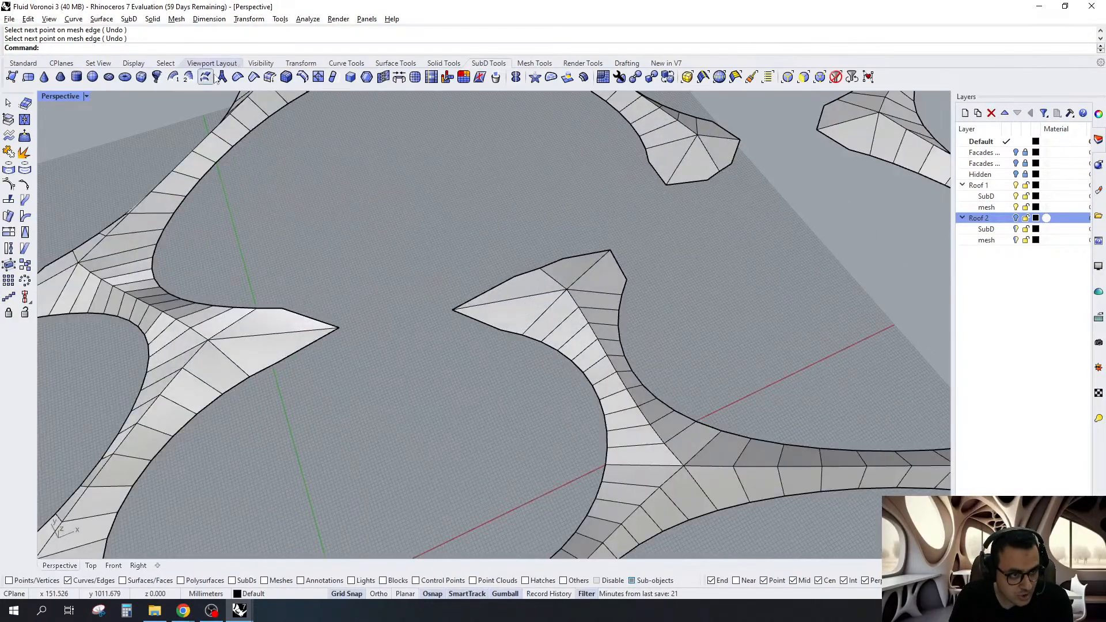
right_click_drag(492, 249, 542, 270)
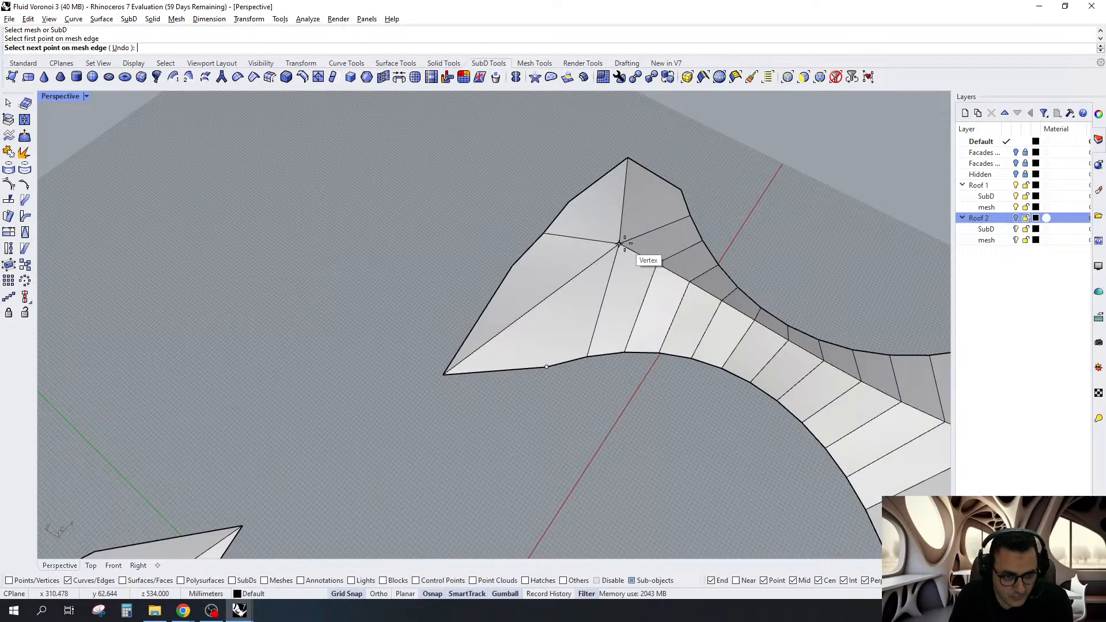
left_click(620, 244)
left_click(511, 266)
right_click(515, 263)
right_click(592, 216)
left_click(597, 209)
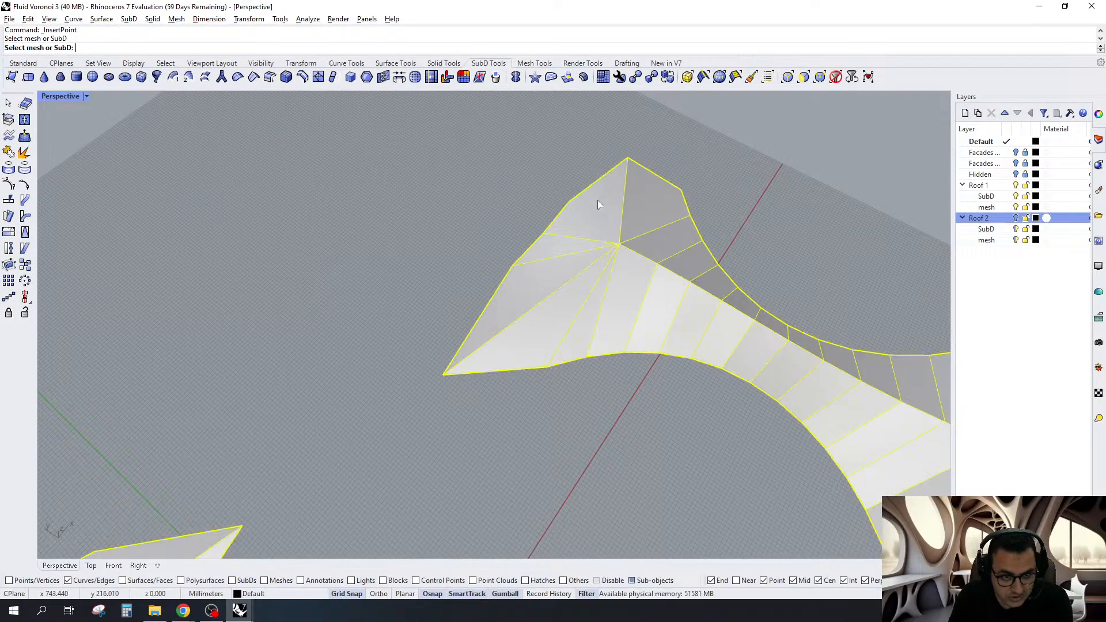
left_click(567, 202)
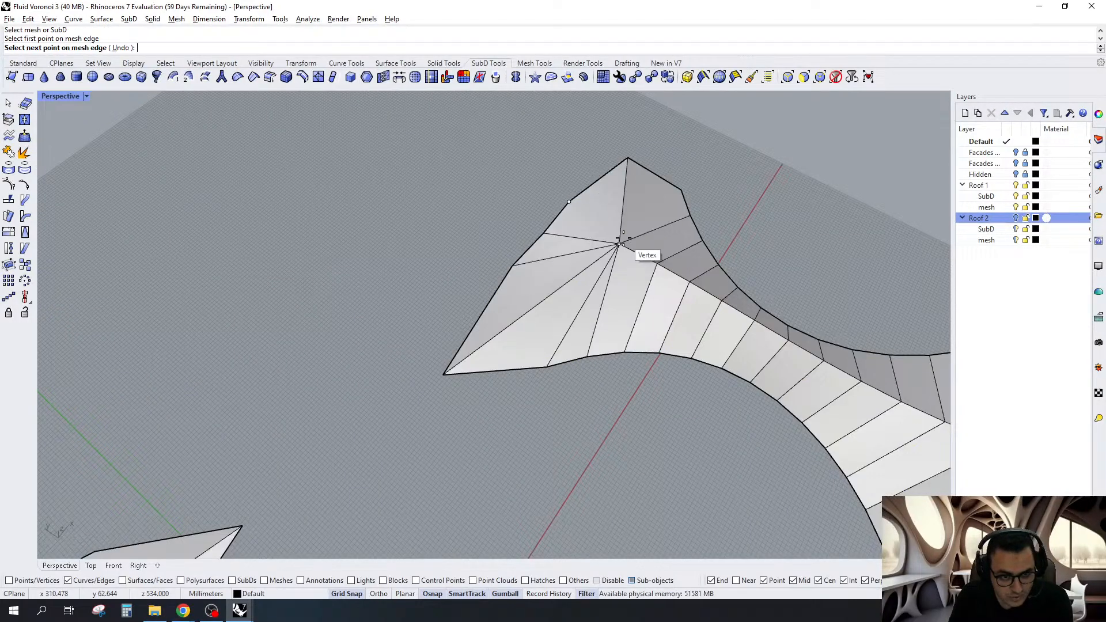
left_click(619, 243)
right_click(620, 244)
Insert an edge from the unconnected border vertex to the peak vertex at the branching roof's outer corner, where the long span bends
scroll(619, 244, "down", 12)
right_click_drag(876, 334, 790, 304)
scroll(782, 454, "up", 5)
right_click(782, 454)
left_click(779, 454)
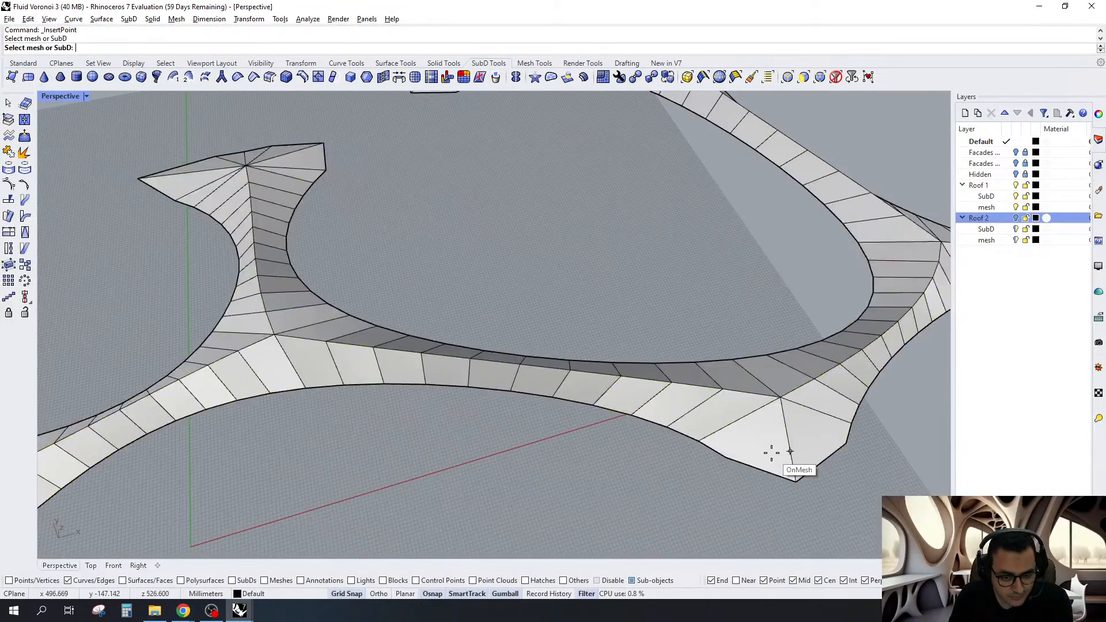
left_click(772, 453)
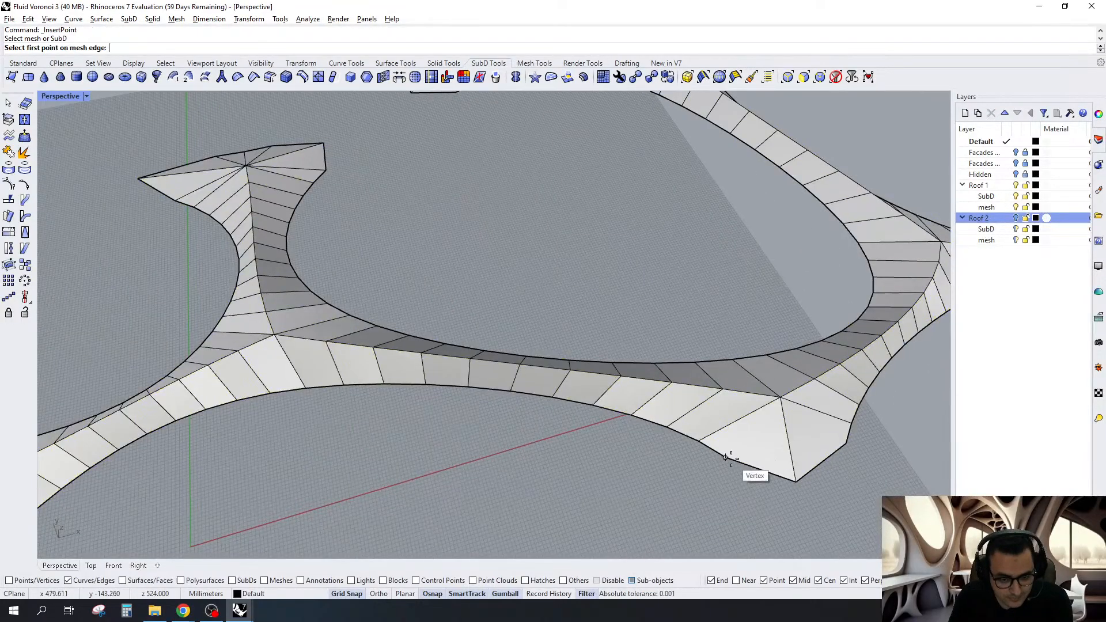
left_click(726, 458)
left_click(780, 398)
right_click(780, 398)
Insert edges from the border vertices to the last ridge vertex at the narrow outer tip of the branching roof
scroll(642, 365, "down", 9)
scroll(756, 287, "up", 9)
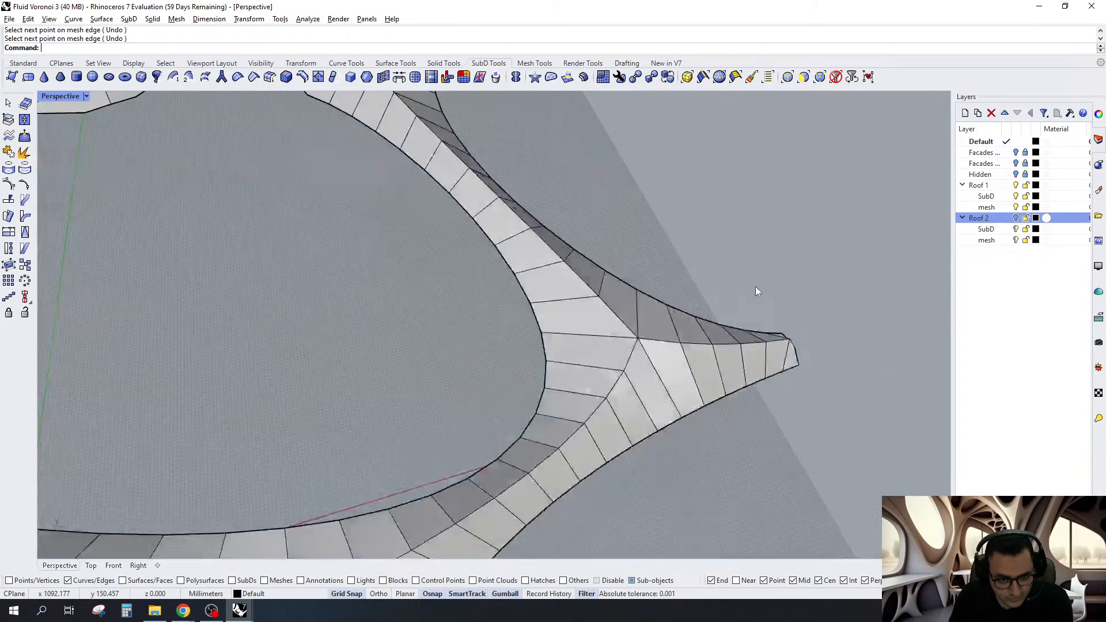
right_click(458, 290)
left_click(457, 291)
right_click_drag(755, 286, 268, 275)
left_click(469, 265)
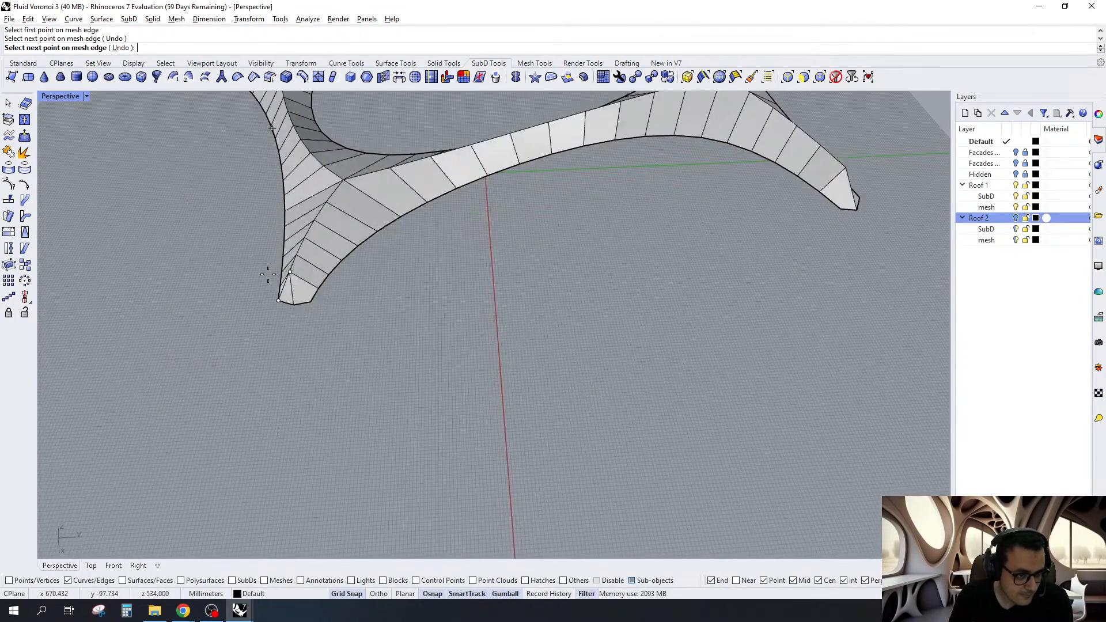
scroll(268, 275, "up", 8)
right_click(317, 272)
right_click(316, 271)
left_click(320, 270)
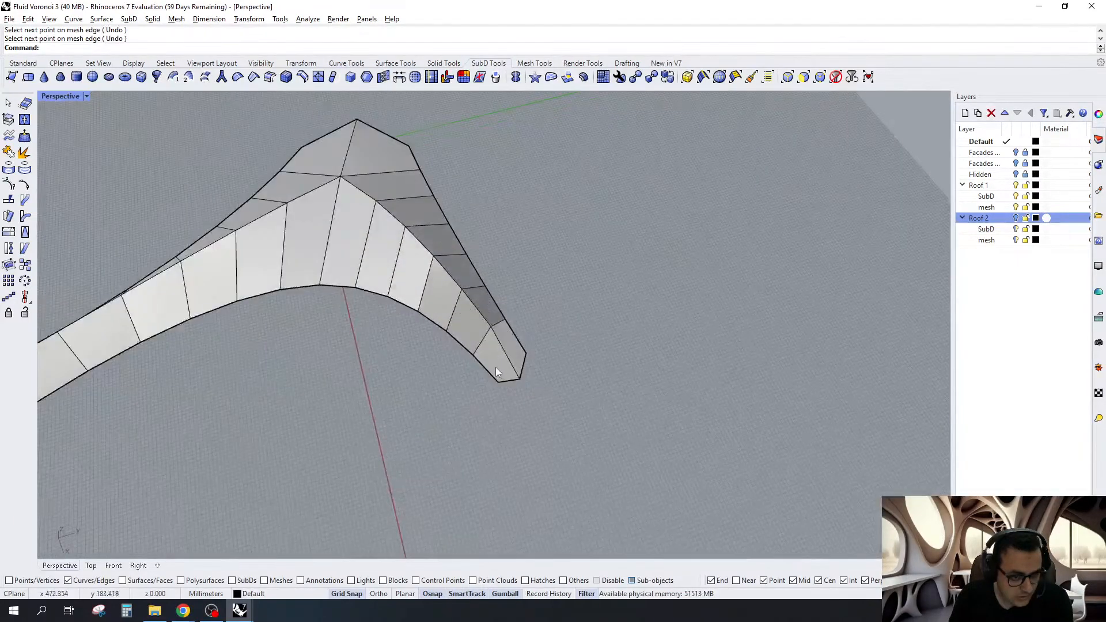
Insert an edge from the unconnected border vertex to the last ridge vertex at the narrow tip of the curved roof arm
right_click(500, 373)
left_click(504, 376)
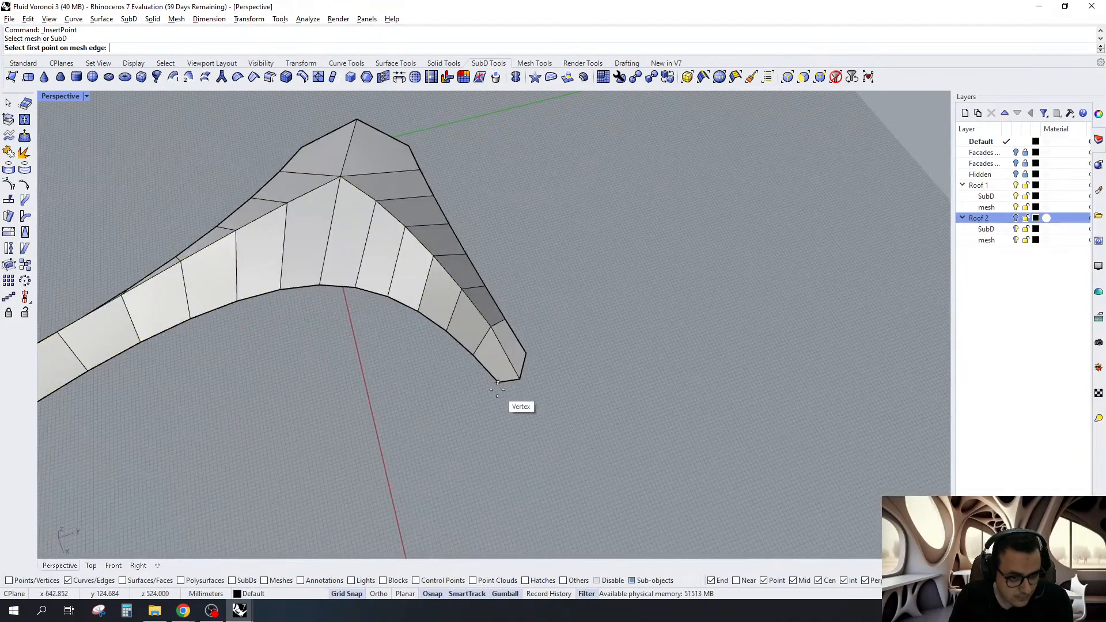
left_click(497, 383)
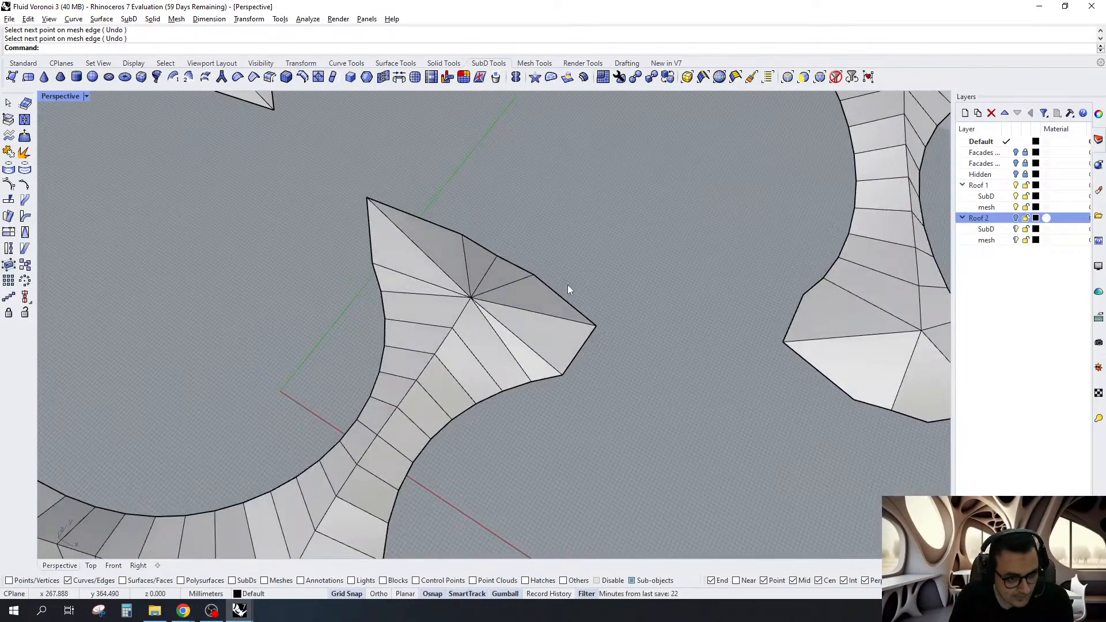
key("Return")
key("Return")
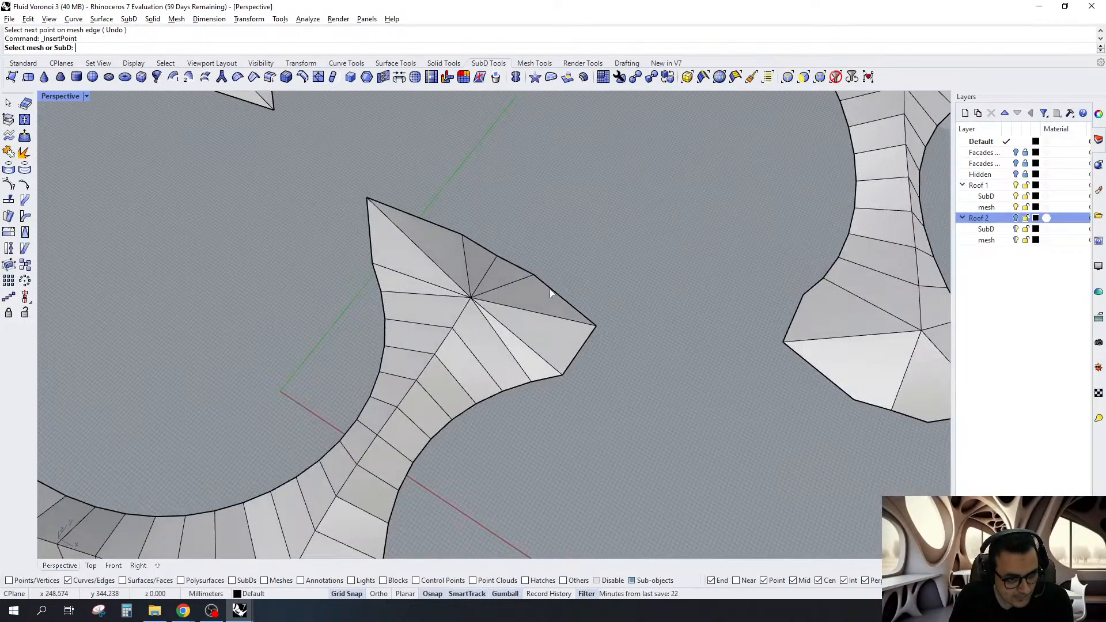
left_click(542, 300)
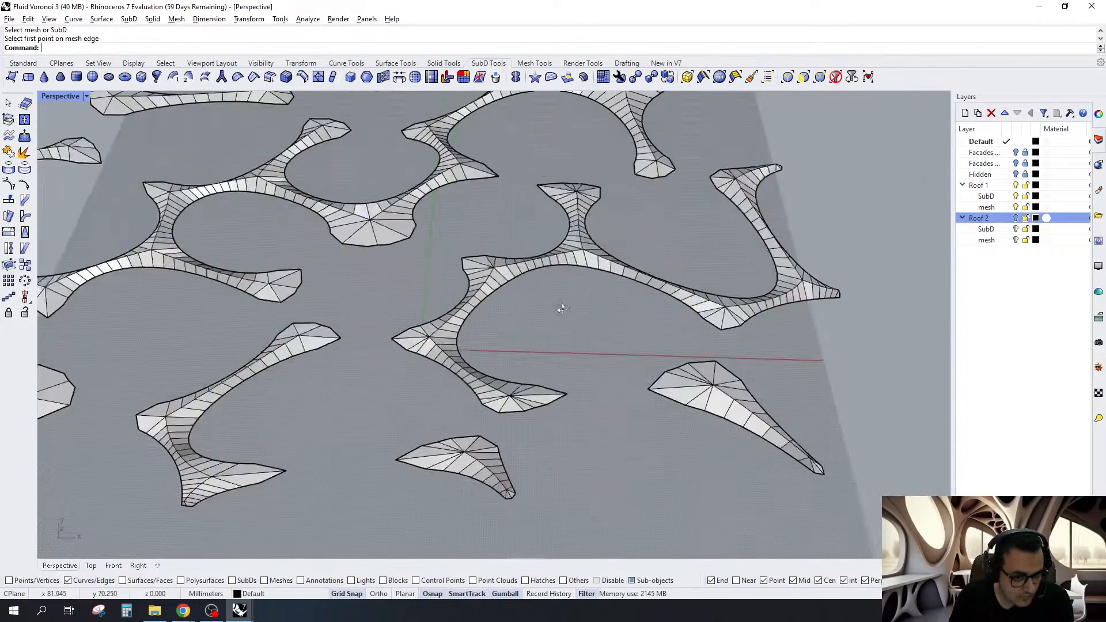
Insert a proportional edge loop at position 0.9 along the whole border of the large branching roof, on one side only
right_click_drag(561, 309, 570, 349)
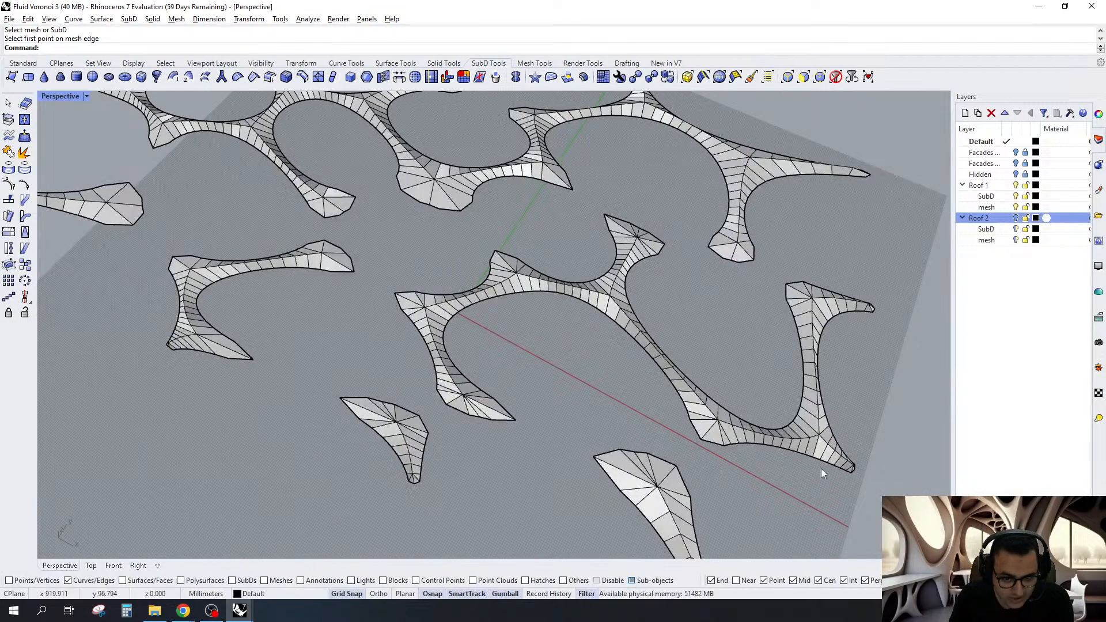
right_click_drag(821, 468, 790, 98)
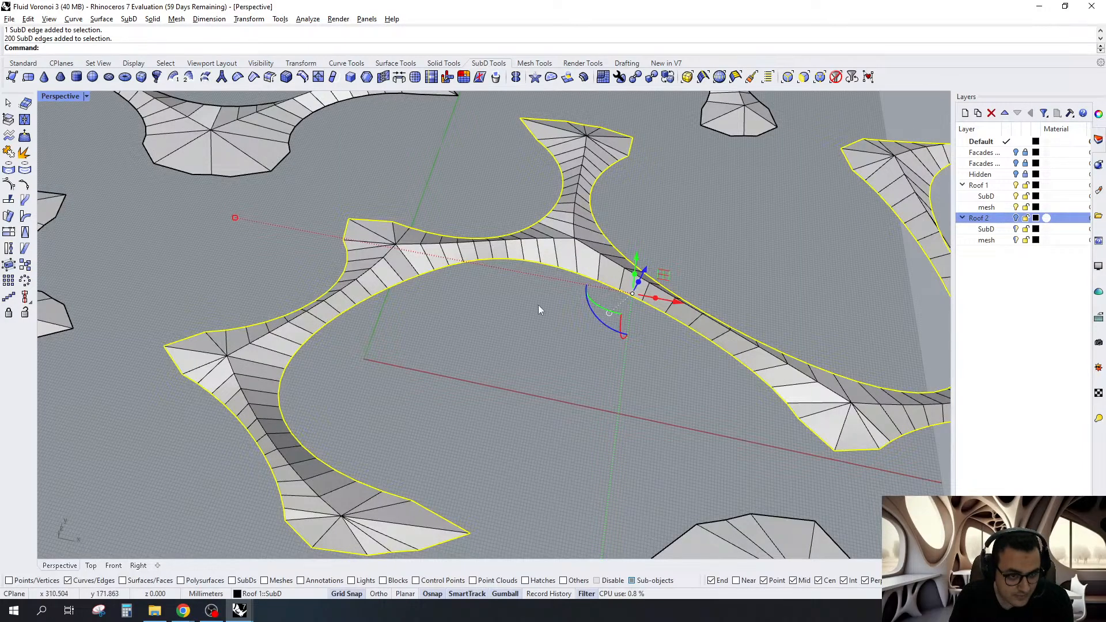
left_click(301, 77)
right_click_drag(605, 254, 397, 203)
scroll(574, 251, "down", 4)
scroll(477, 382, "up", 5)
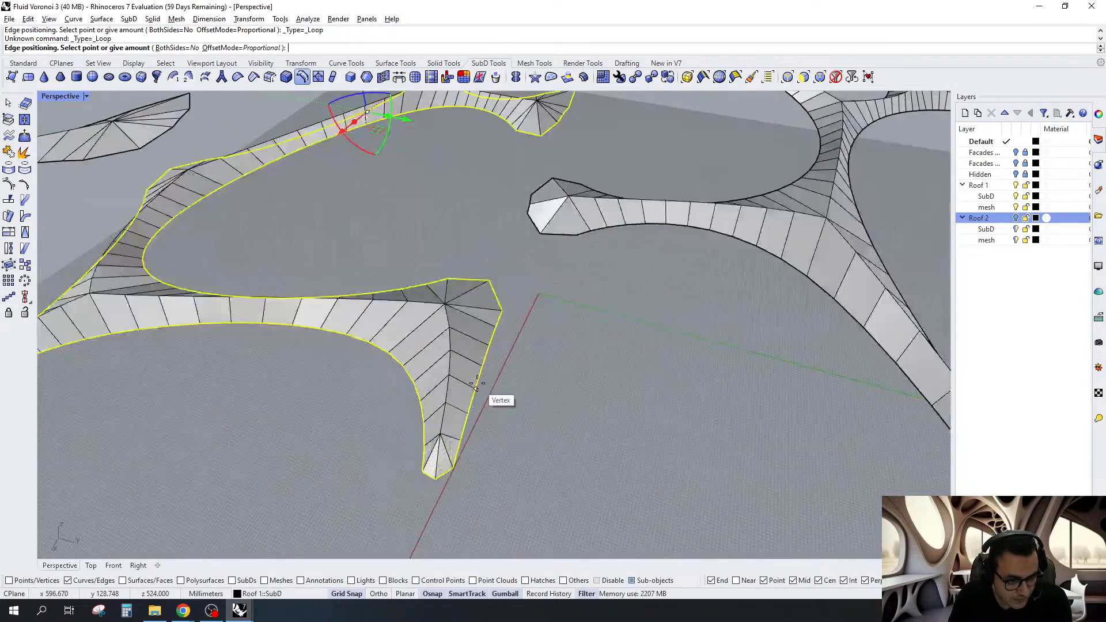
scroll(477, 383, "up", 2)
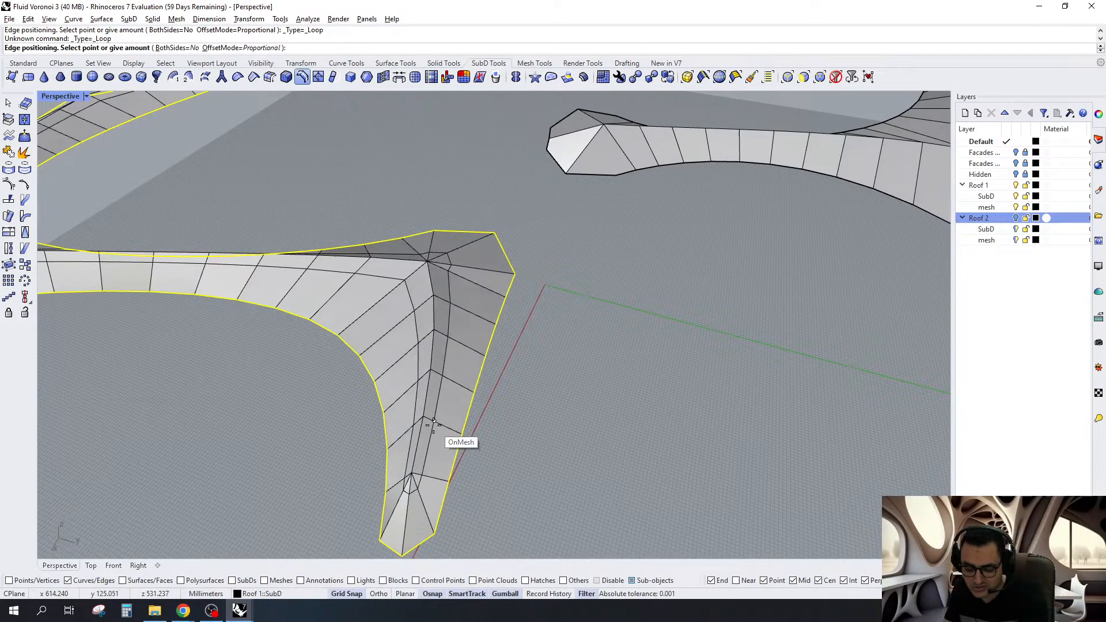
type(".9")
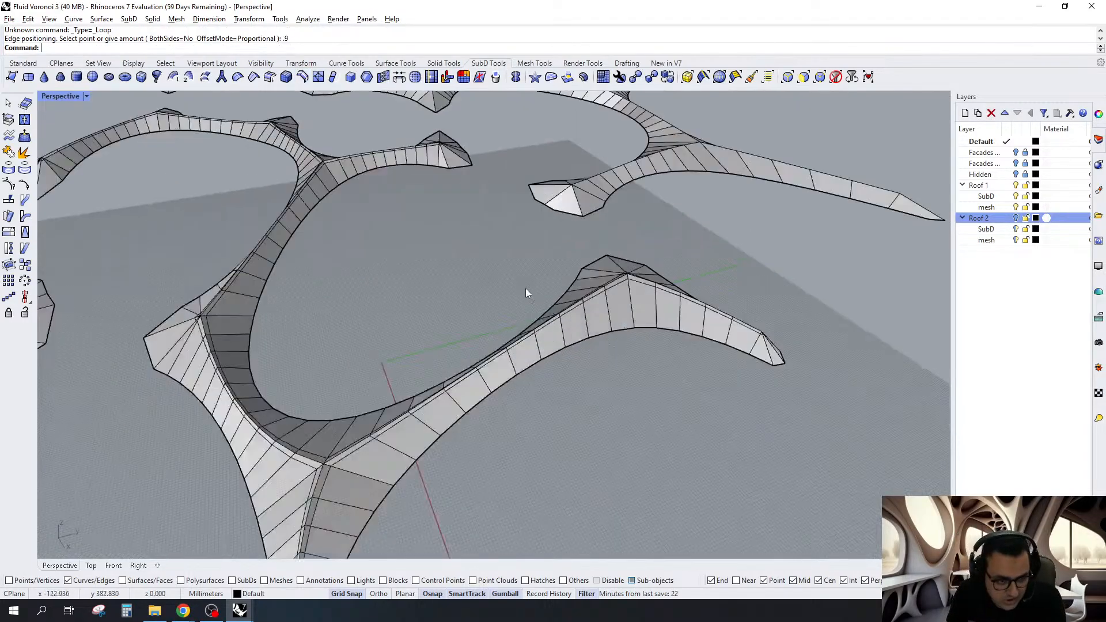
Insert a proportional edge loop at position 0.9 along the border of the long tapering standalone roof
scroll(525, 288, "up", 4)
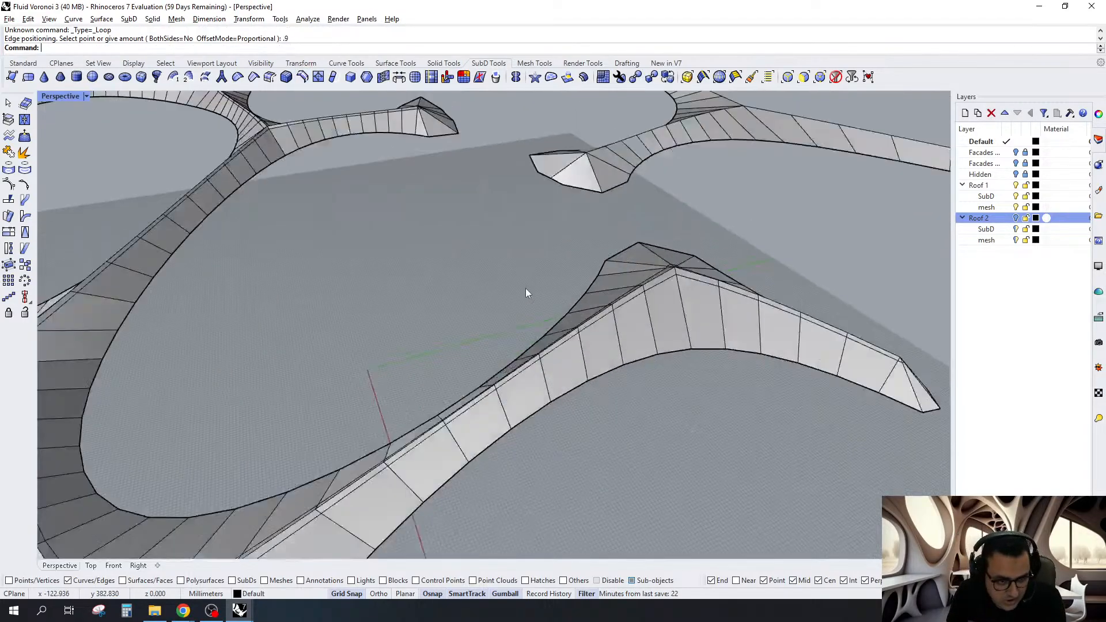
right_click_drag(525, 288, 679, 292)
scroll(809, 282, "up", 6)
scroll(809, 283, "down", 4)
double_click(678, 292)
right_click(679, 292)
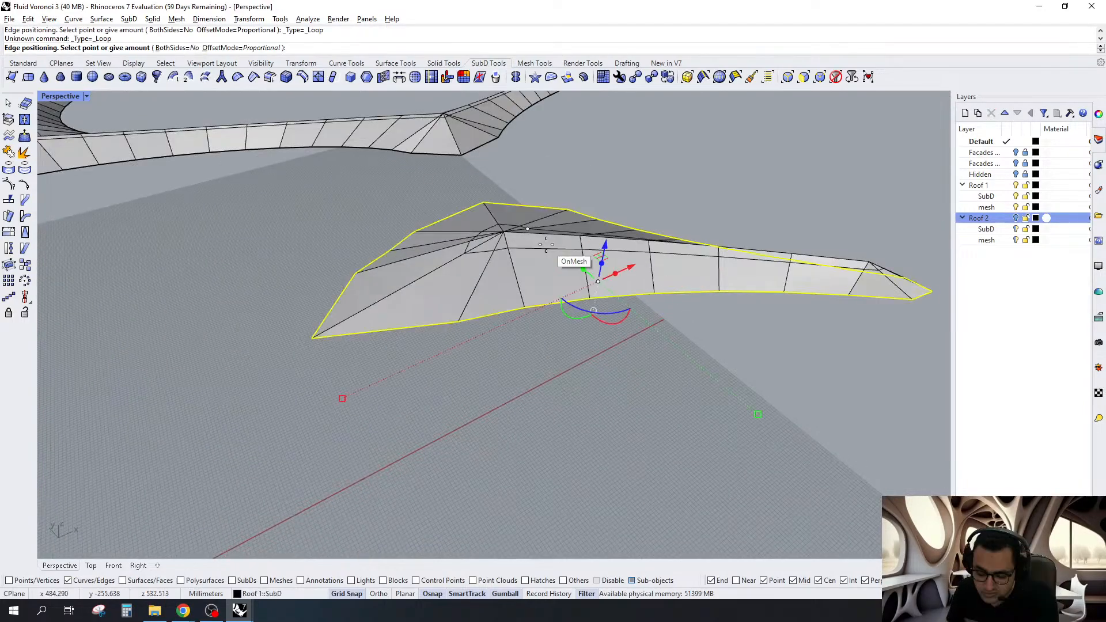
type(".9")
key("Return")
scroll(719, 275, "down", 4)
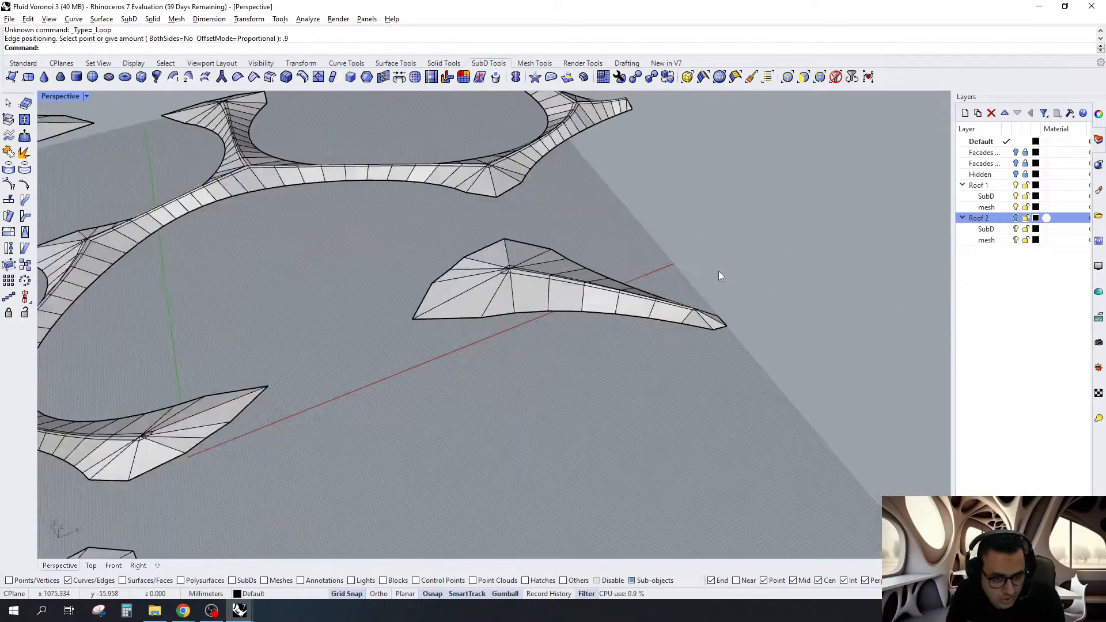
Insert a proportional edge loop at position 0.9 along the border of the small crescent-shaped roof
right_click_drag(721, 276, 599, 375)
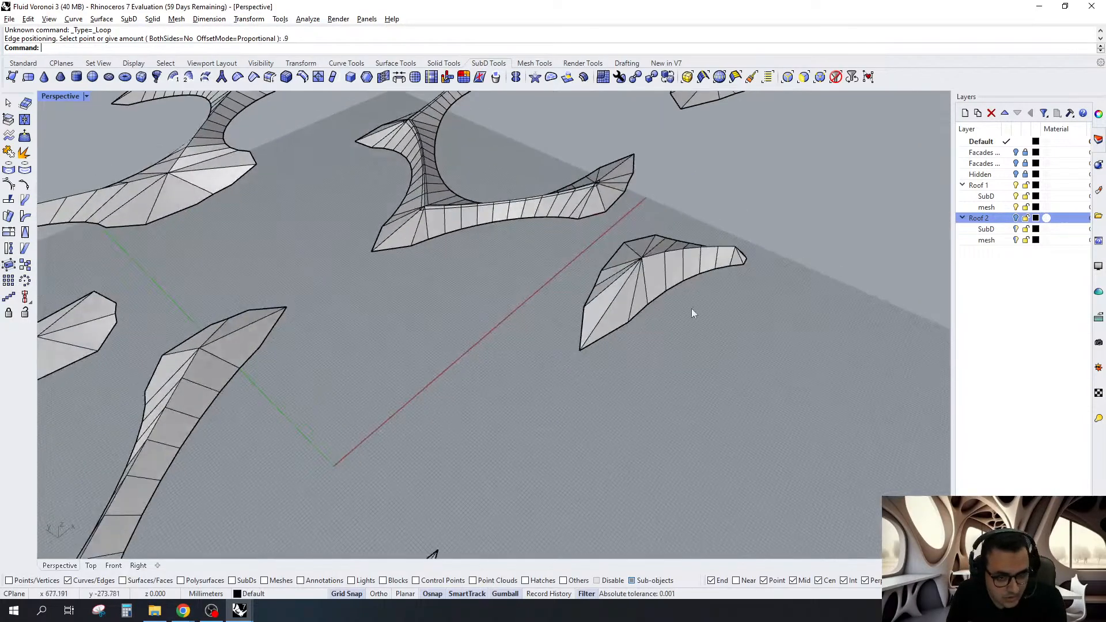
scroll(691, 311, "up", 4)
left_click(594, 348)
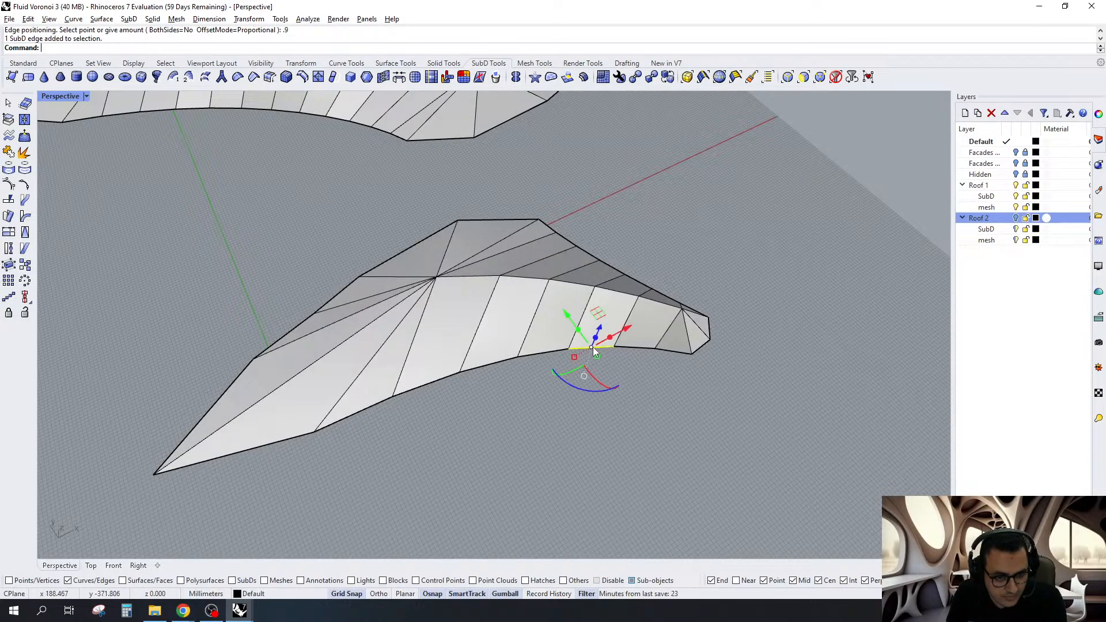
double_click(594, 348)
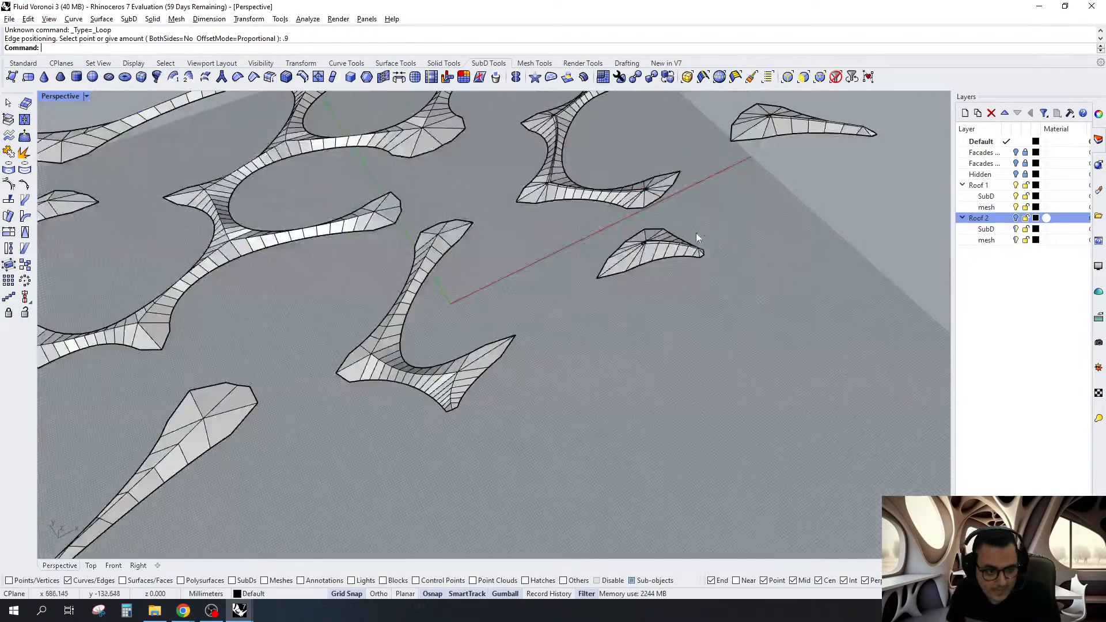
scroll(448, 399, "up", 5)
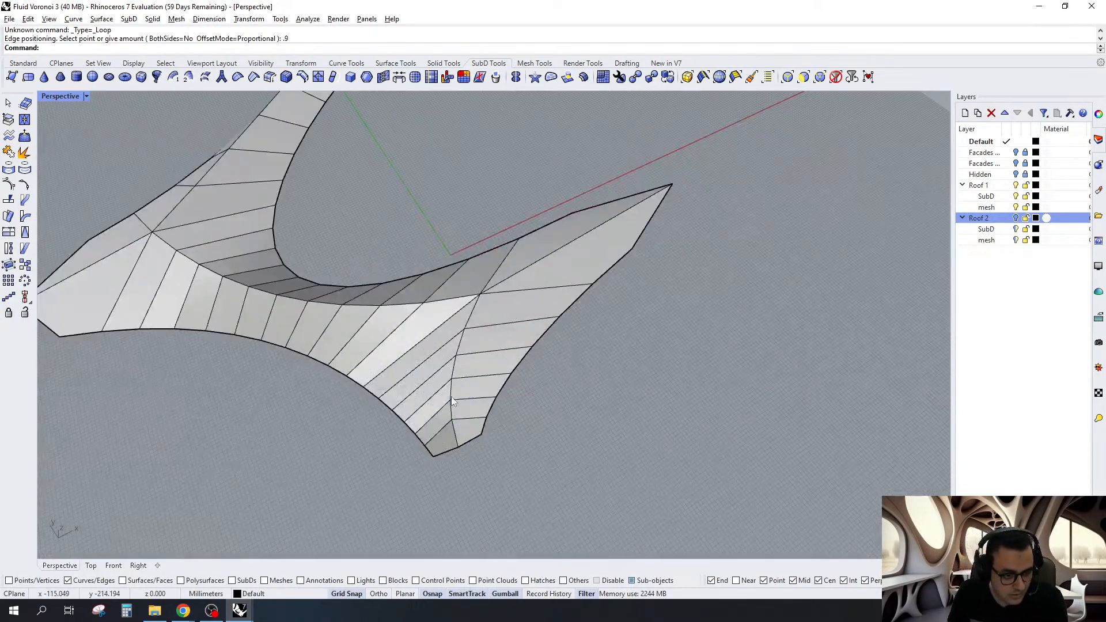
double_click(545, 337)
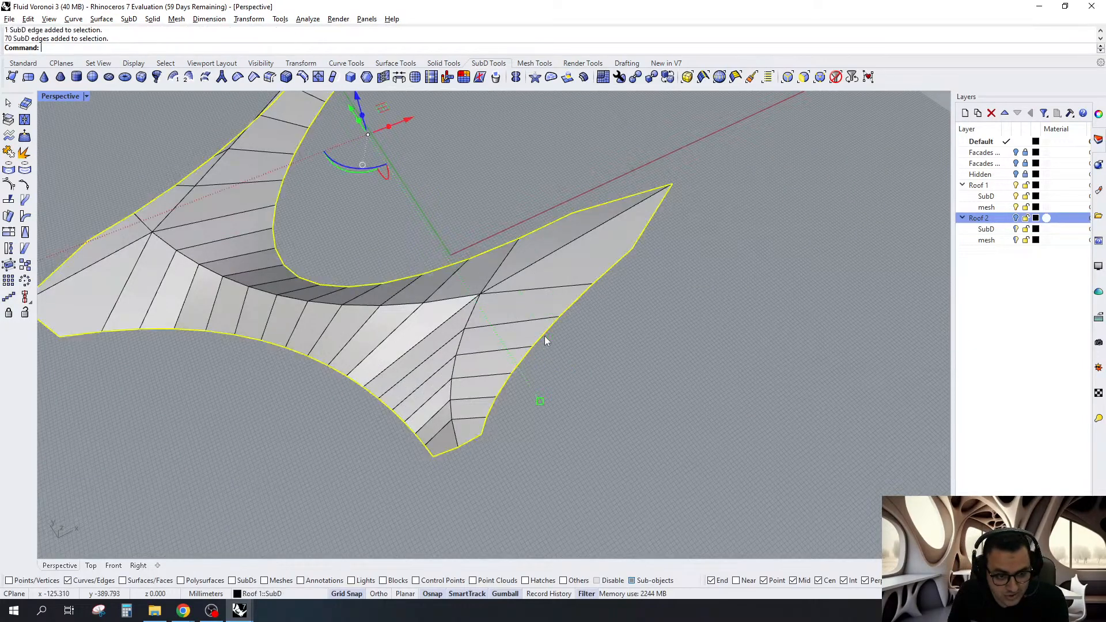
right_click(544, 336)
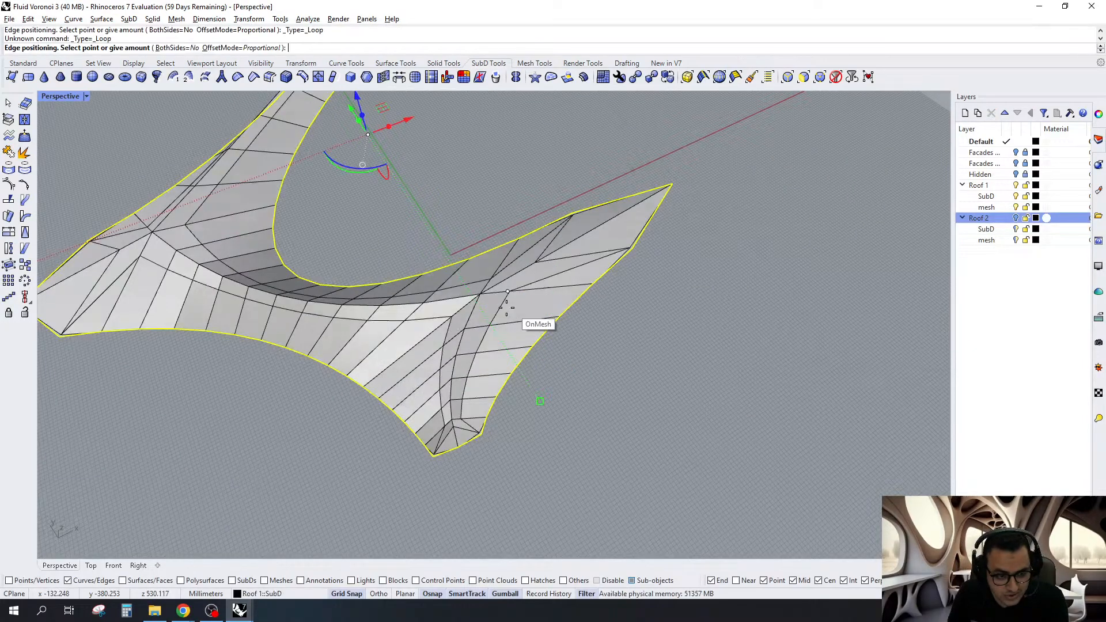
key("Escape")
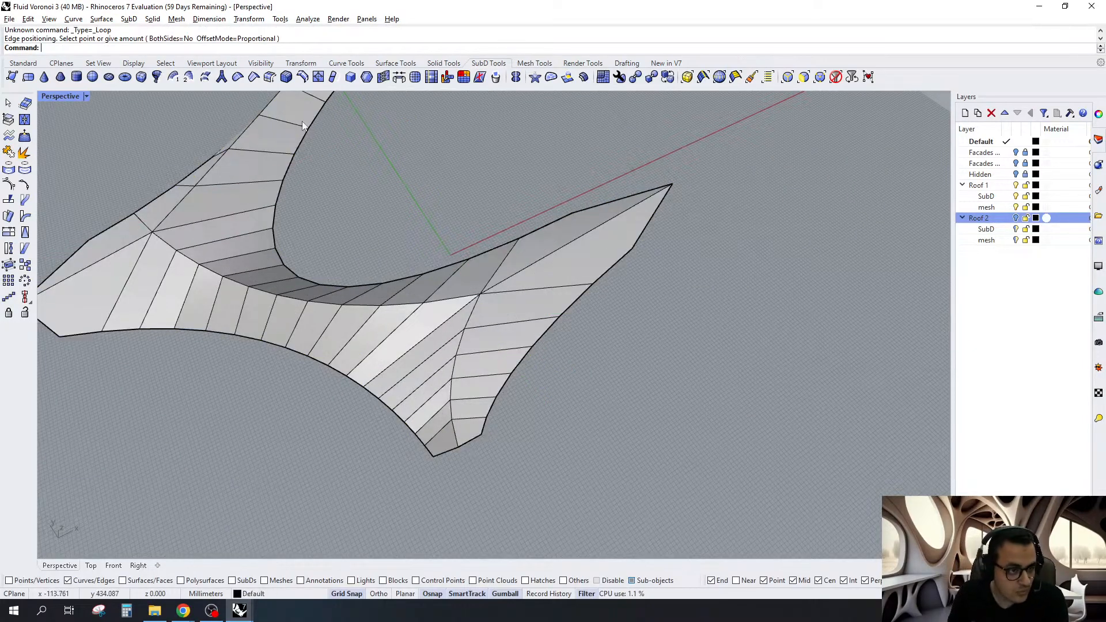
Insert edges from the unconnected border vertices to the peak near the V-shaped roof's pointed tip and to the ridge end at its blunt corner
left_click(285, 77)
left_click(572, 213)
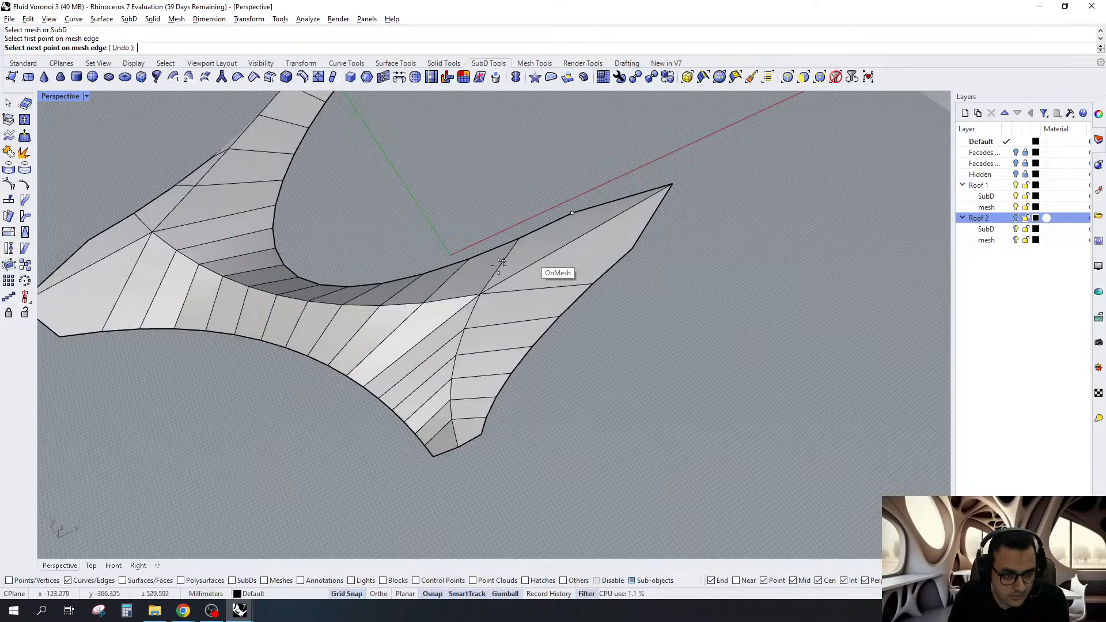
left_click(479, 294)
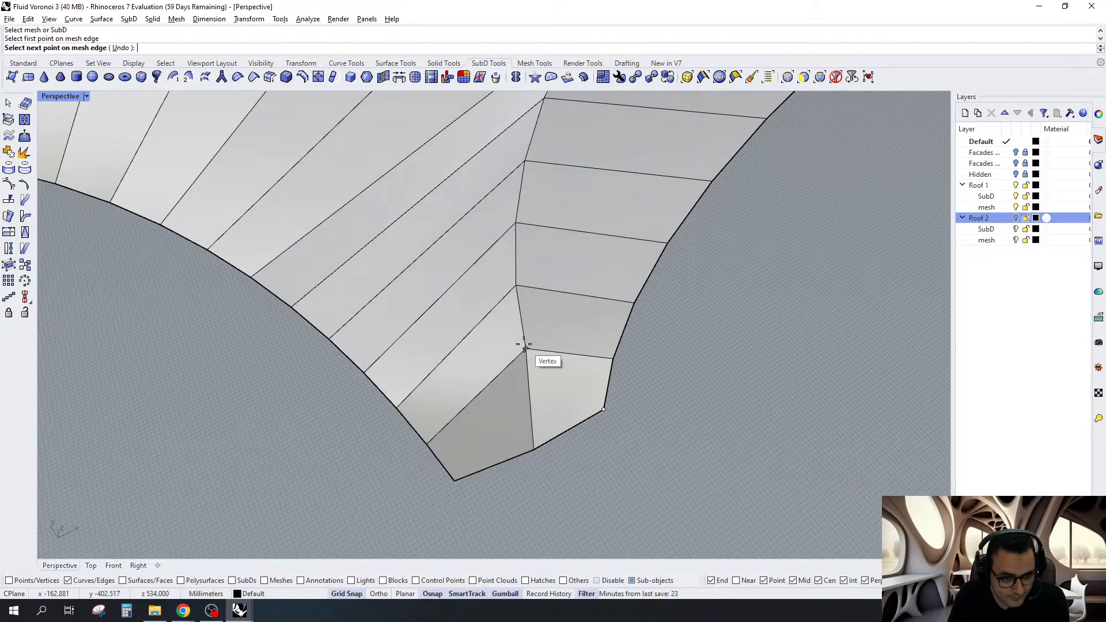
left_click(524, 347)
left_click(455, 479)
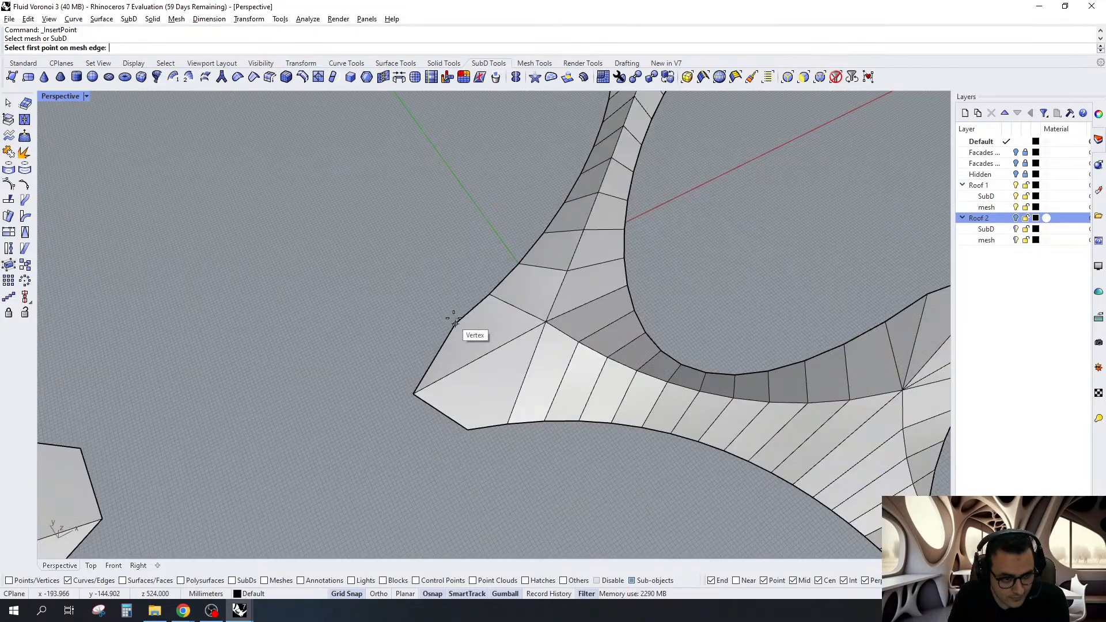
Connect the two unconnected border vertices beside the V-shaped roof's bend corner through its peak vertex
left_click(455, 323)
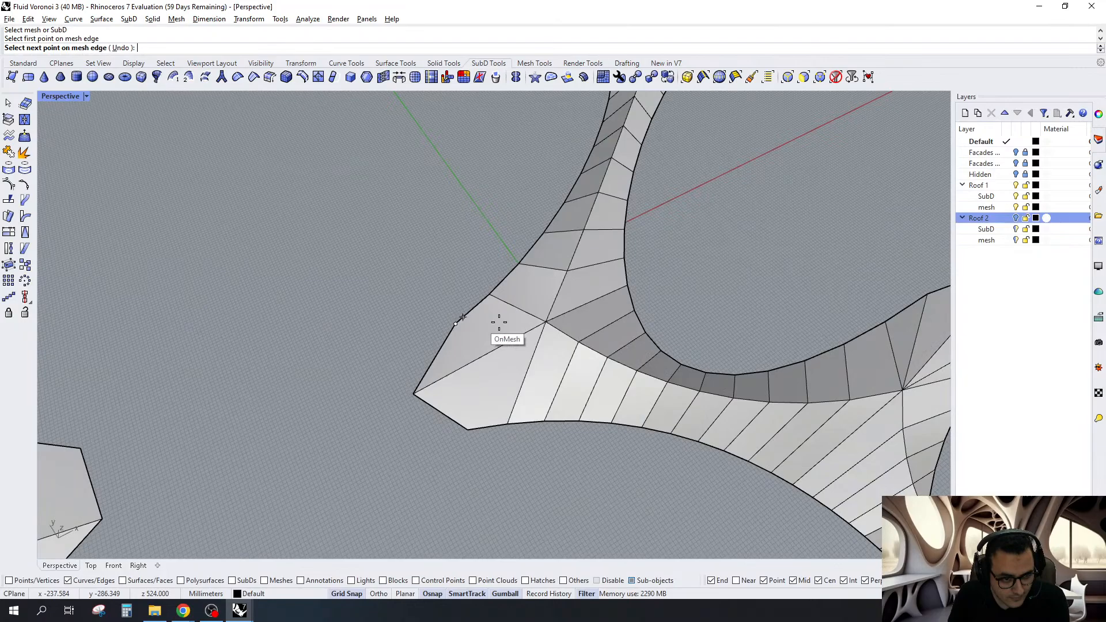
left_click(545, 322)
left_click(468, 430)
right_click(475, 433)
scroll(476, 433, "down", 12)
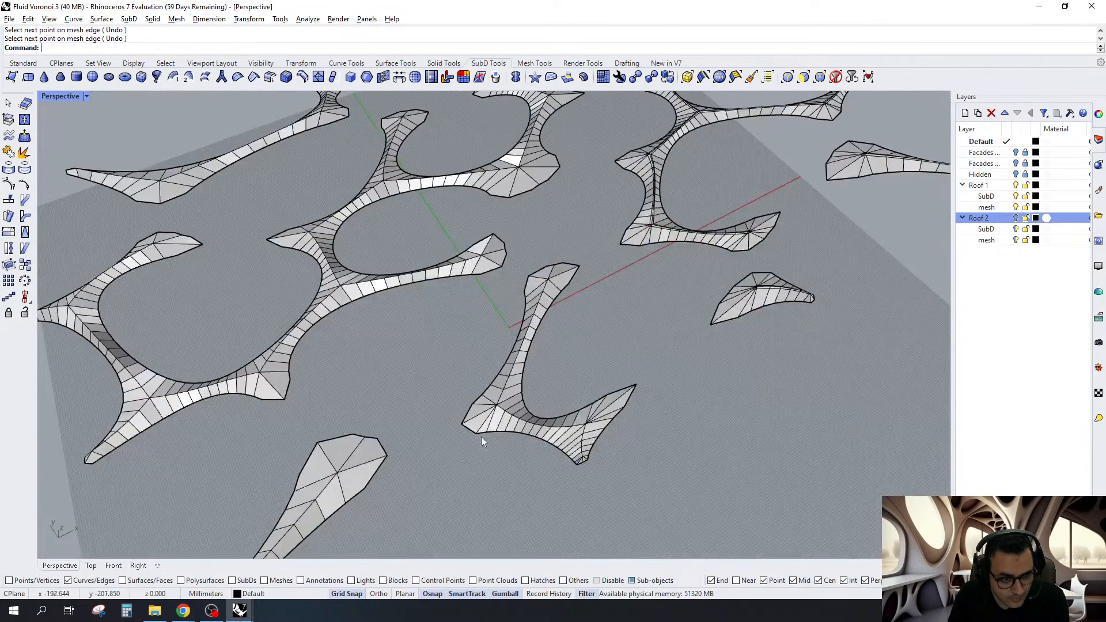
Connect the border vertices on both sides of the pointed corner through the peak at the free end of the V-shaped roof's long arm
left_click(606, 227)
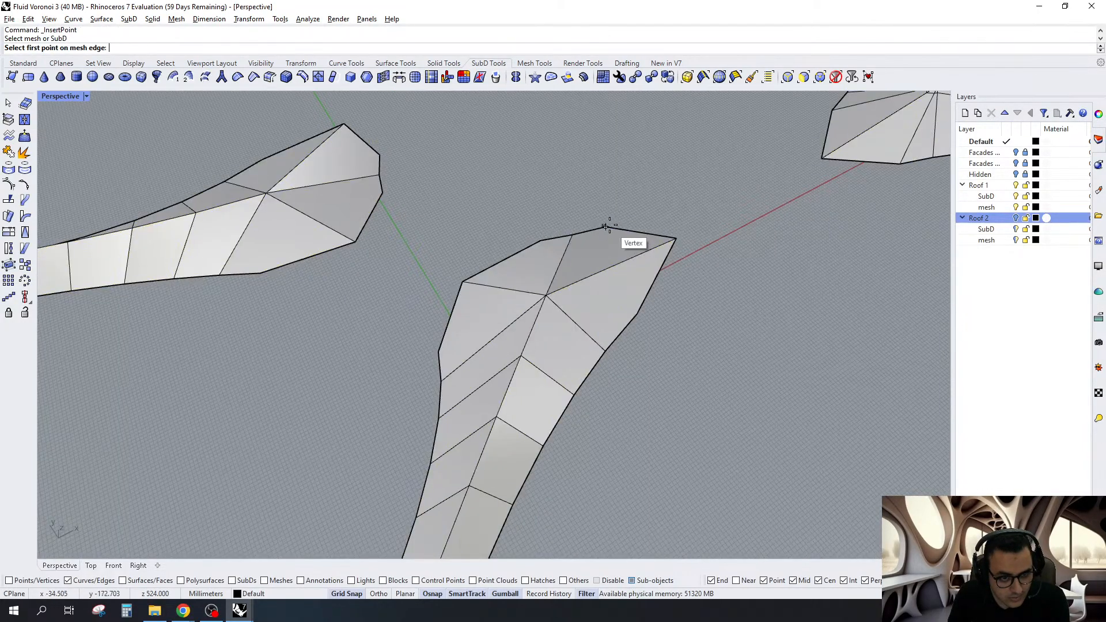
left_click(606, 226)
left_click(546, 295)
left_click(637, 314)
right_click(634, 313)
Connect the remaining two unconnected border vertices at the long arm's free end through the same peak vertex
right_click(507, 291)
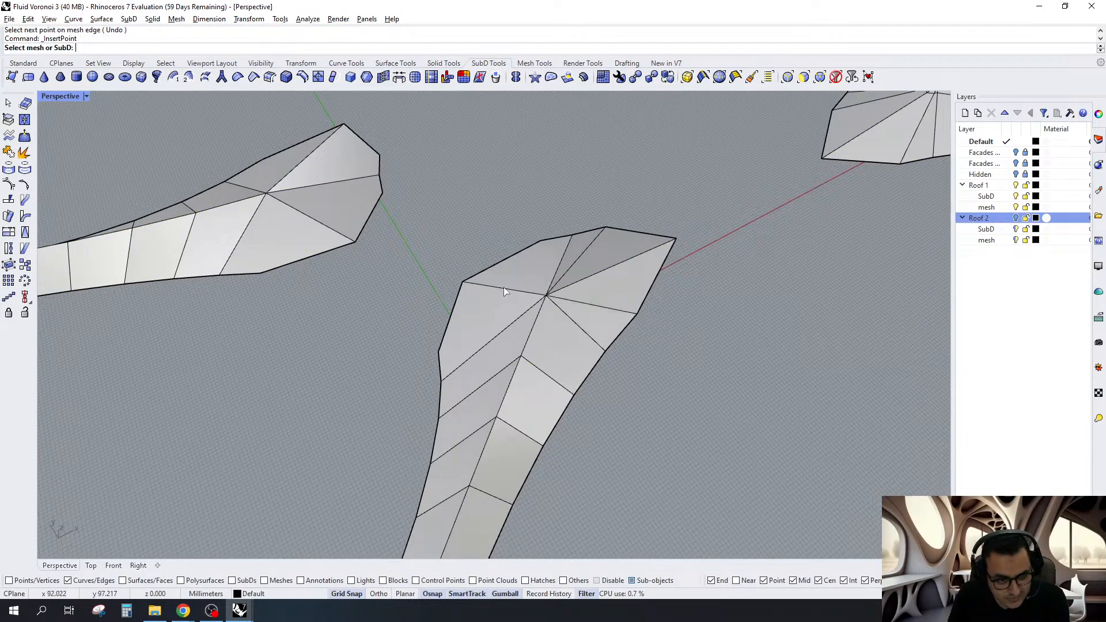
left_click(504, 291)
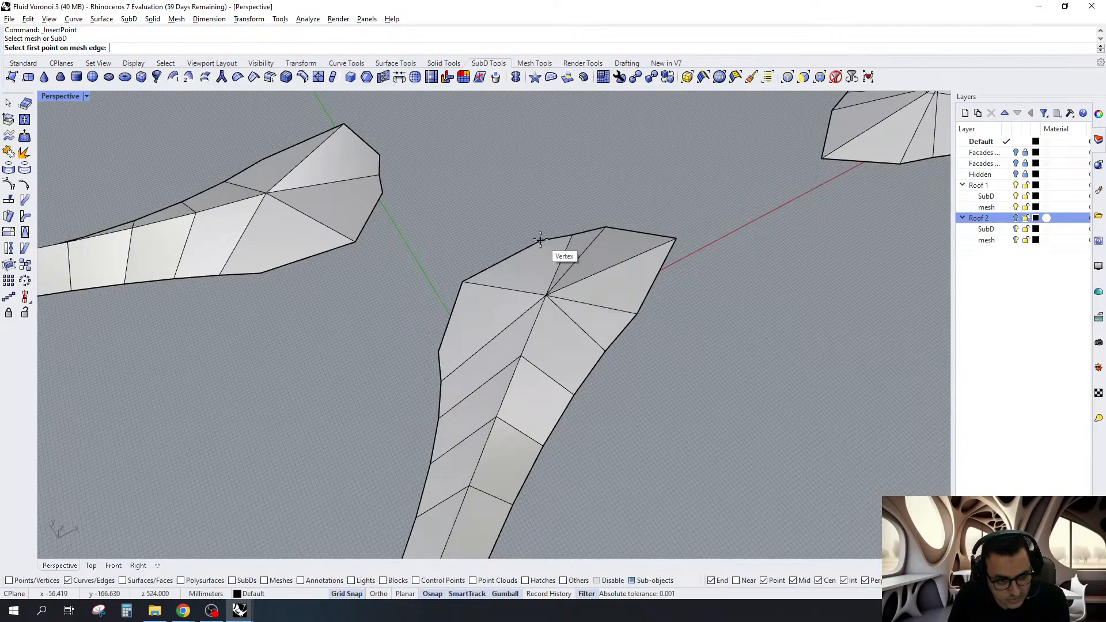
left_click(540, 240)
left_click(546, 296)
left_click(439, 352)
right_click(441, 353)
scroll(638, 318, "down", 11)
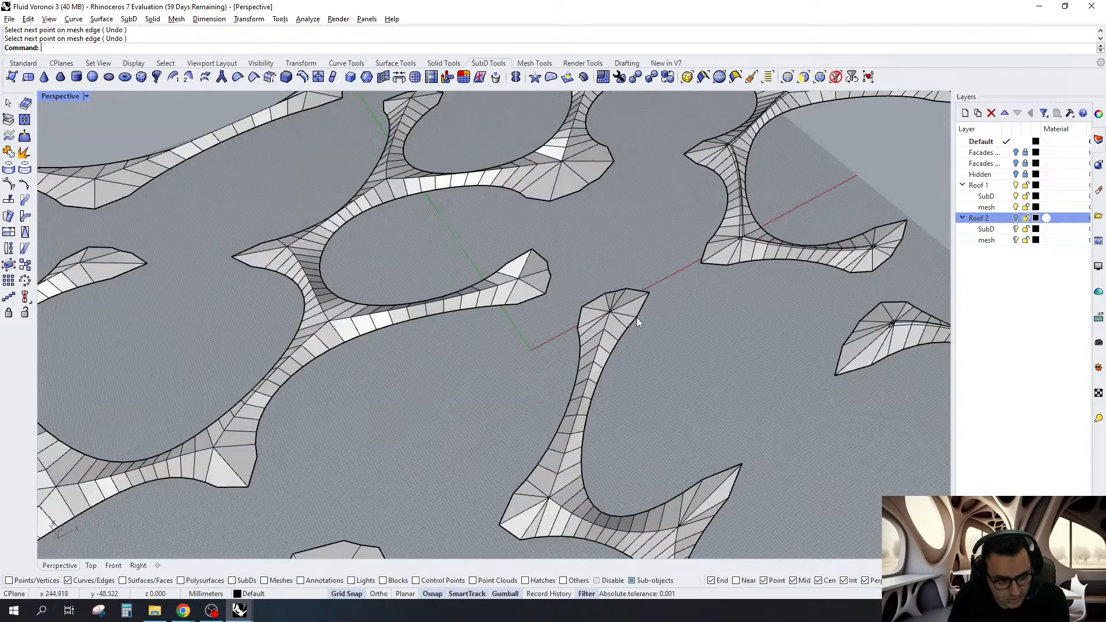
Connect the unconnected border vertices to the peak vertex at the rounded free end of the neighbouring branching roof's arm
scroll(548, 265, "up", 6)
right_click(542, 262)
left_click(531, 259)
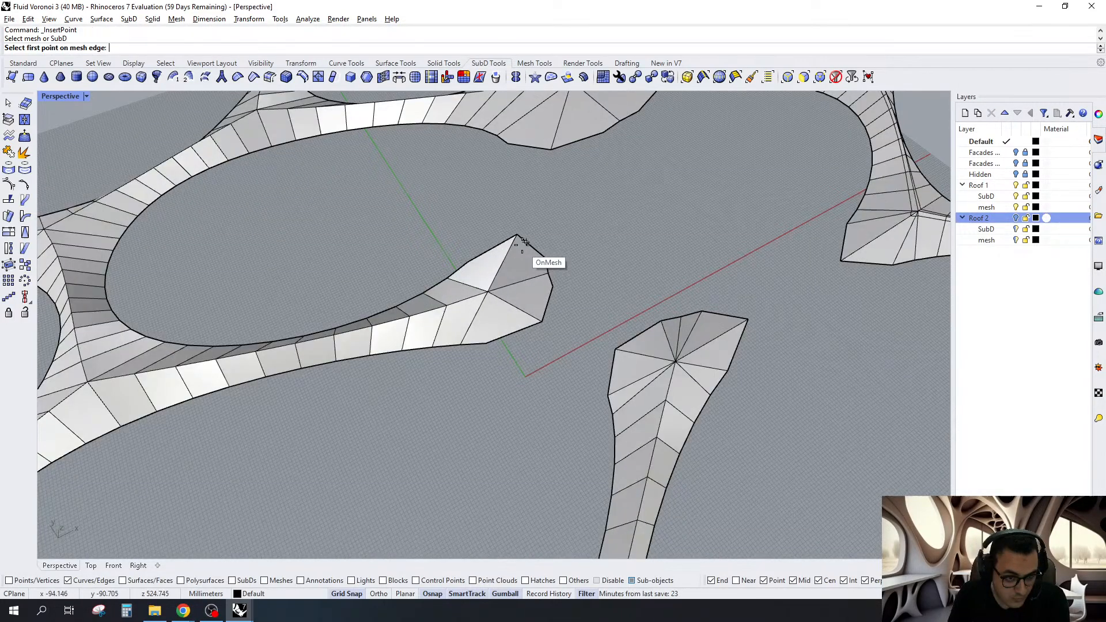
left_click(546, 258)
left_click(488, 292)
left_click(468, 262)
right_click(472, 271)
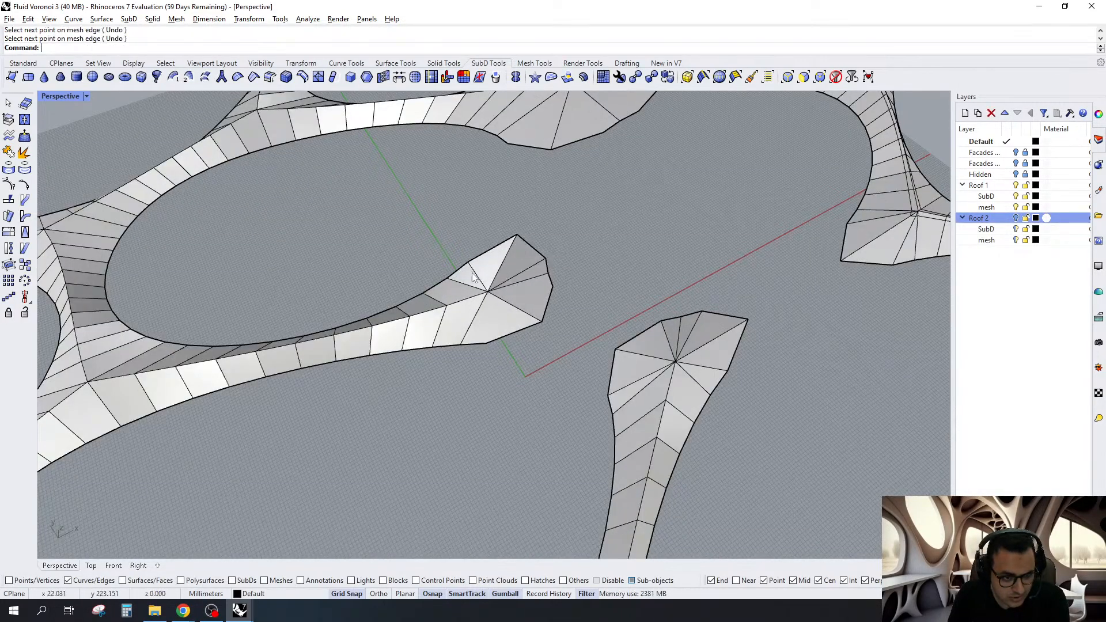
right_click(474, 278)
left_click(505, 285)
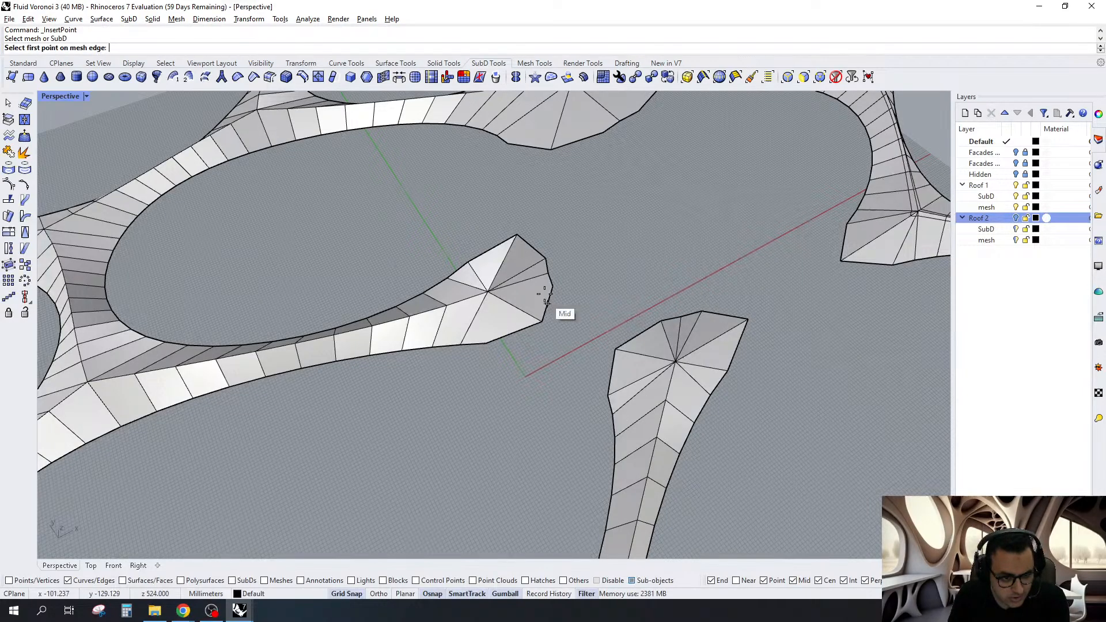
left_click(546, 296)
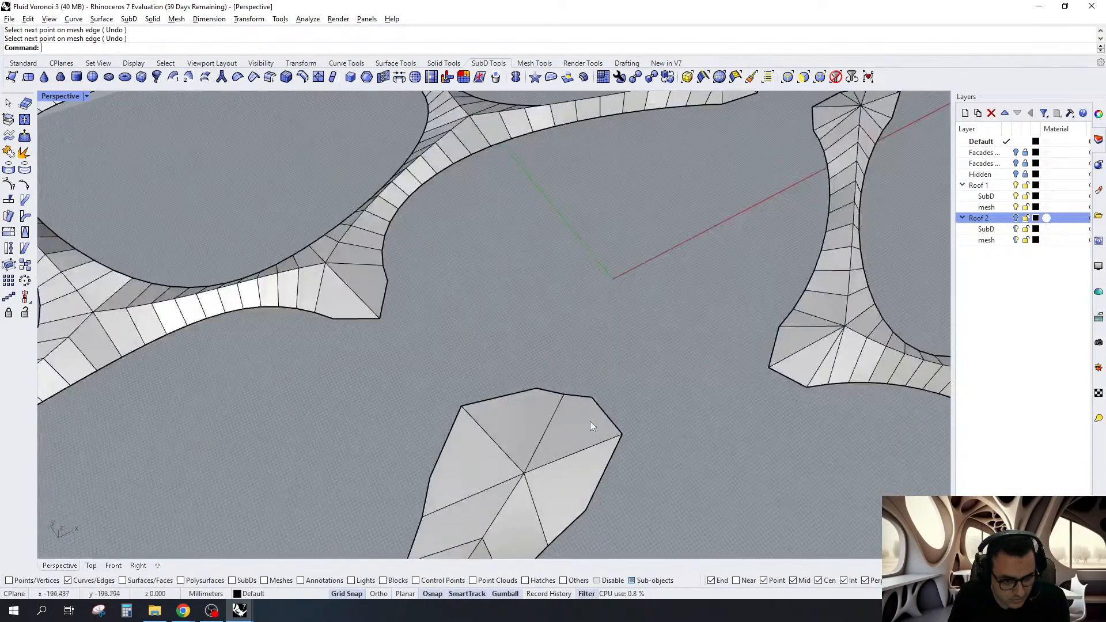
Connect the two unconnected border vertices at the wide, rounded end of the roof arm to its central peak vertex
right_click(590, 421)
left_click(590, 421)
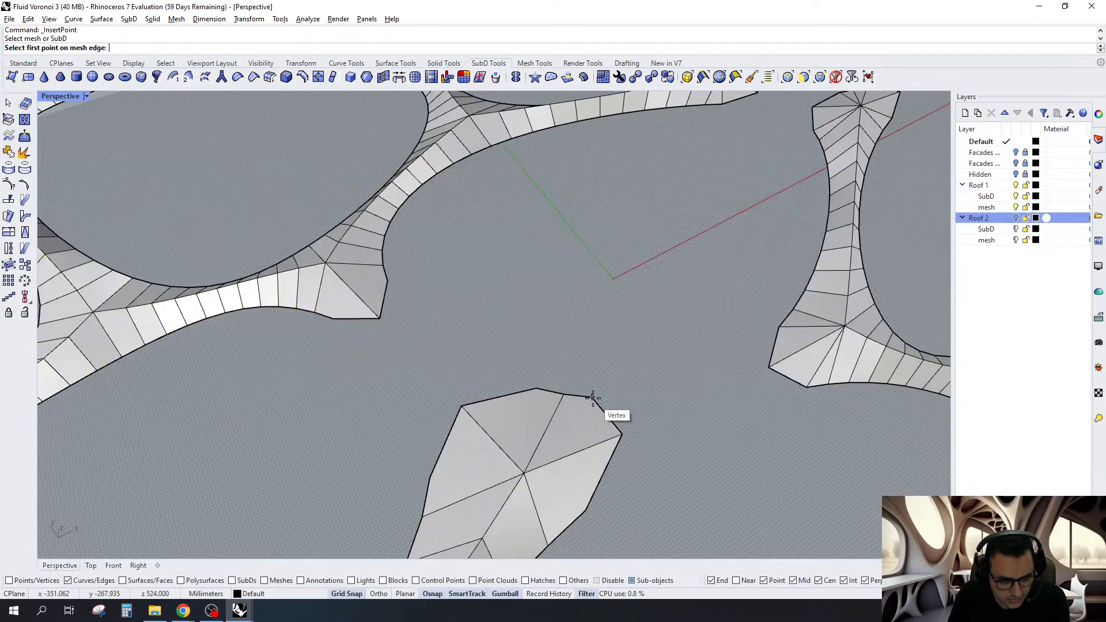
left_click(593, 397)
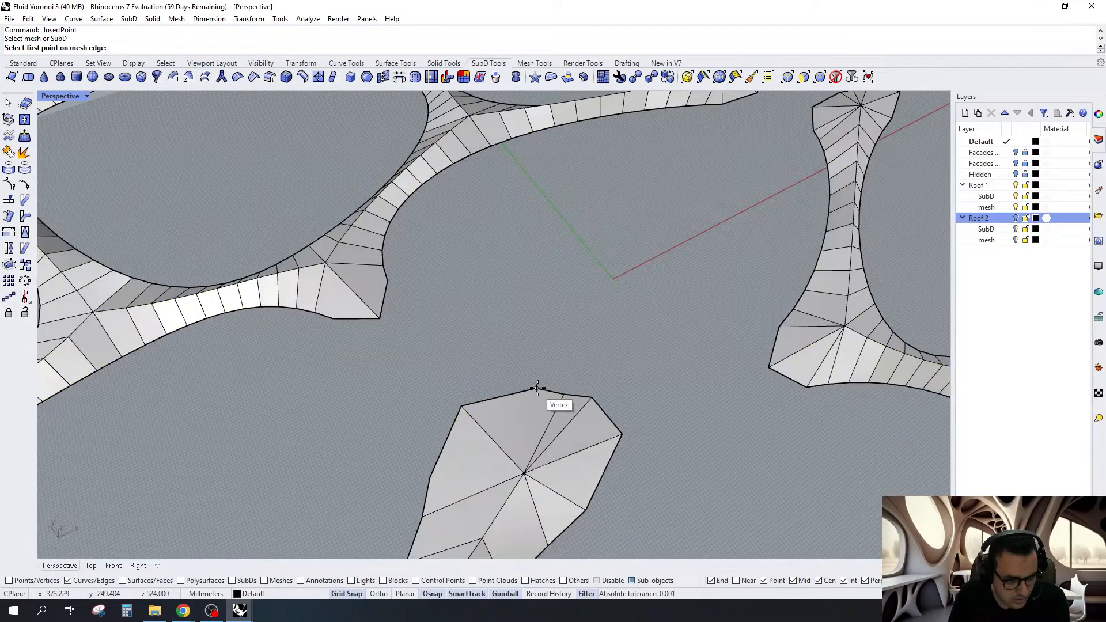
left_click(537, 388)
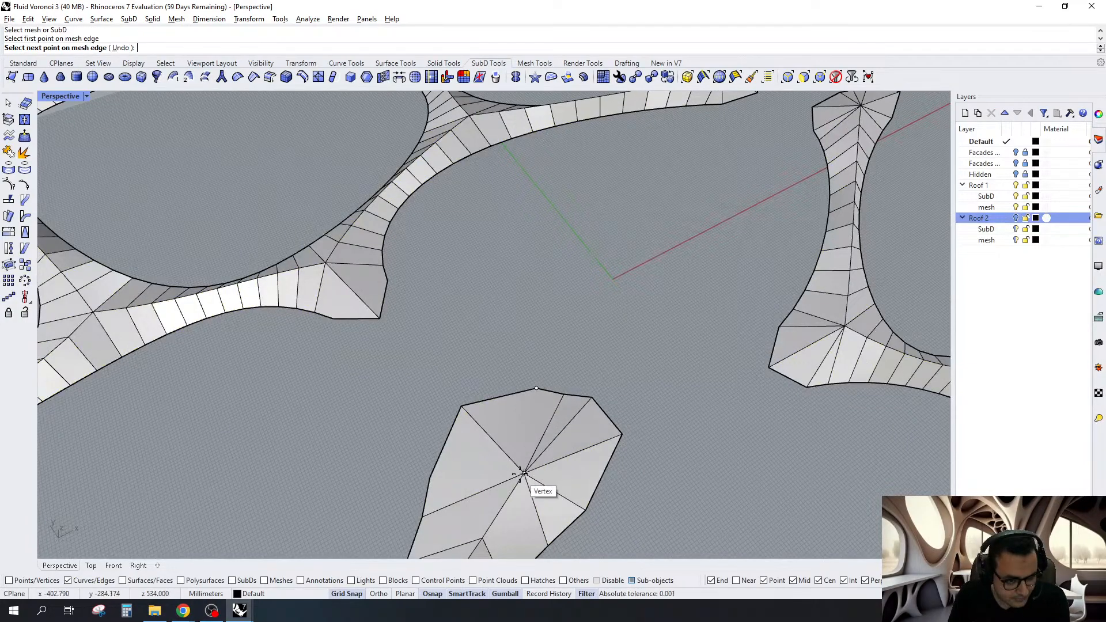
left_click(523, 474)
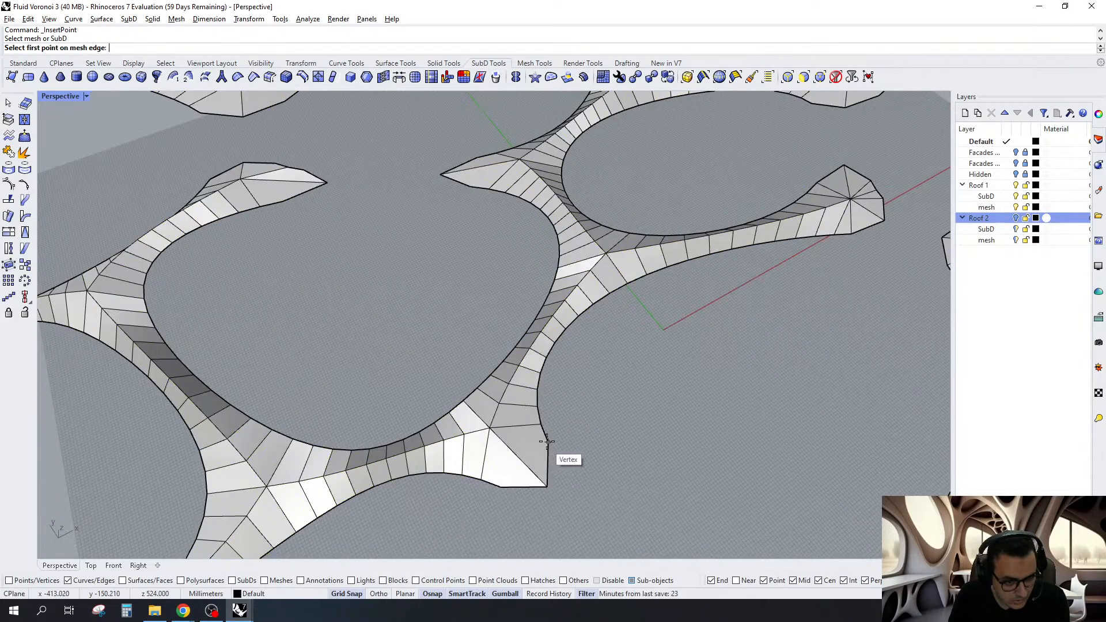
Connect the border vertices on both sides of the branching roof's pointed corner through the corner's peak vertex
left_click(551, 445)
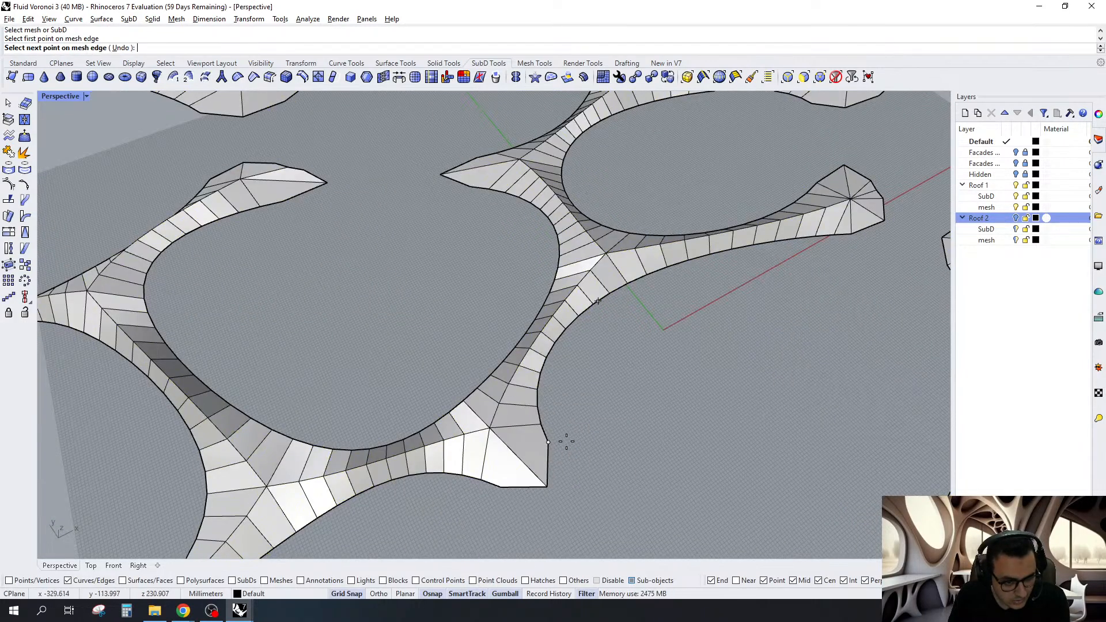
left_click(489, 428)
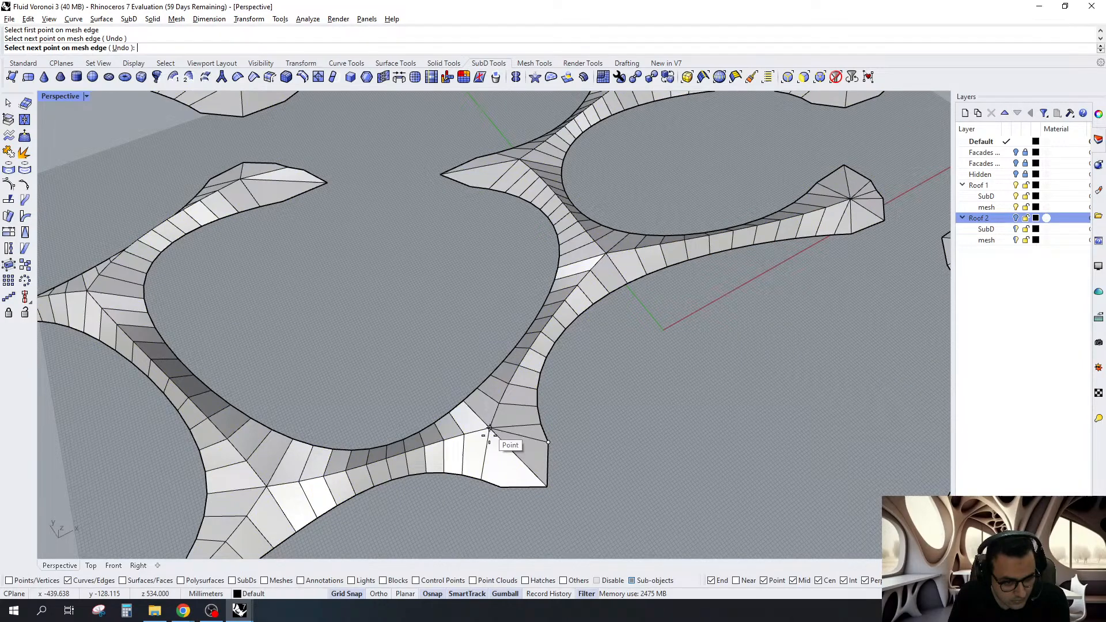
scroll(483, 427, "up", 8)
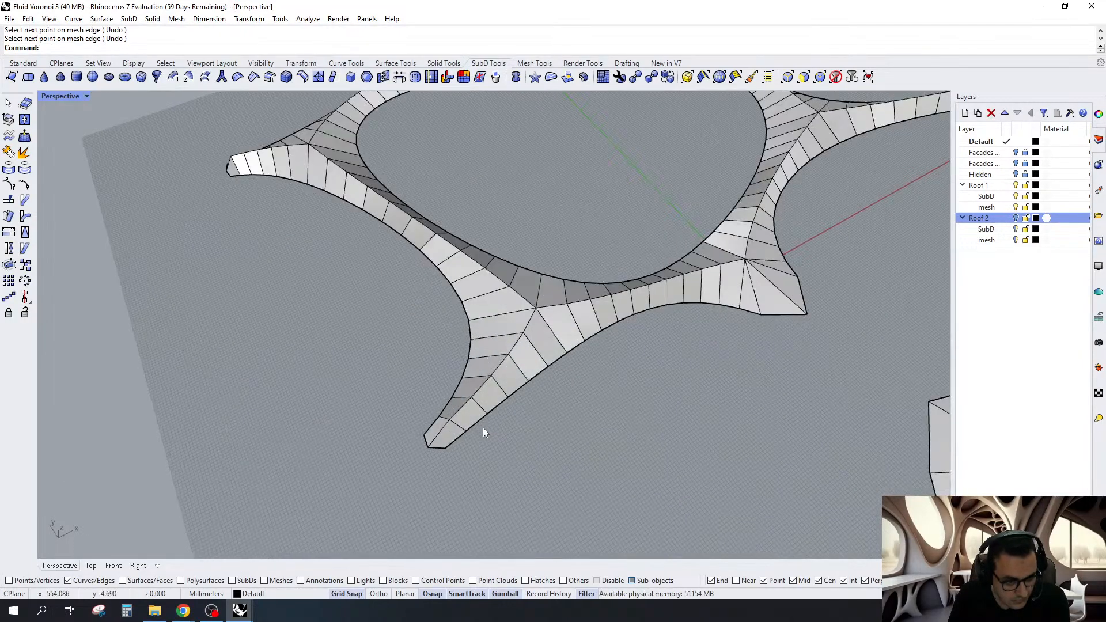
Connect the unconnected border vertices at the same roof's narrow, blunt arm tip through the last ridge peak
key("Return")
left_click(449, 419)
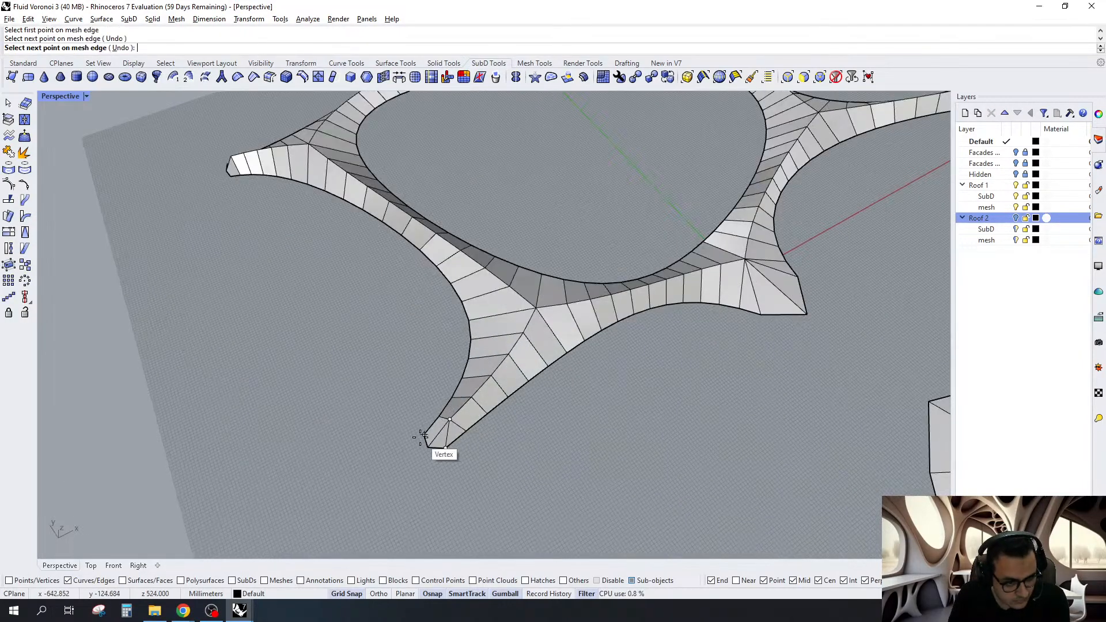
key("Return")
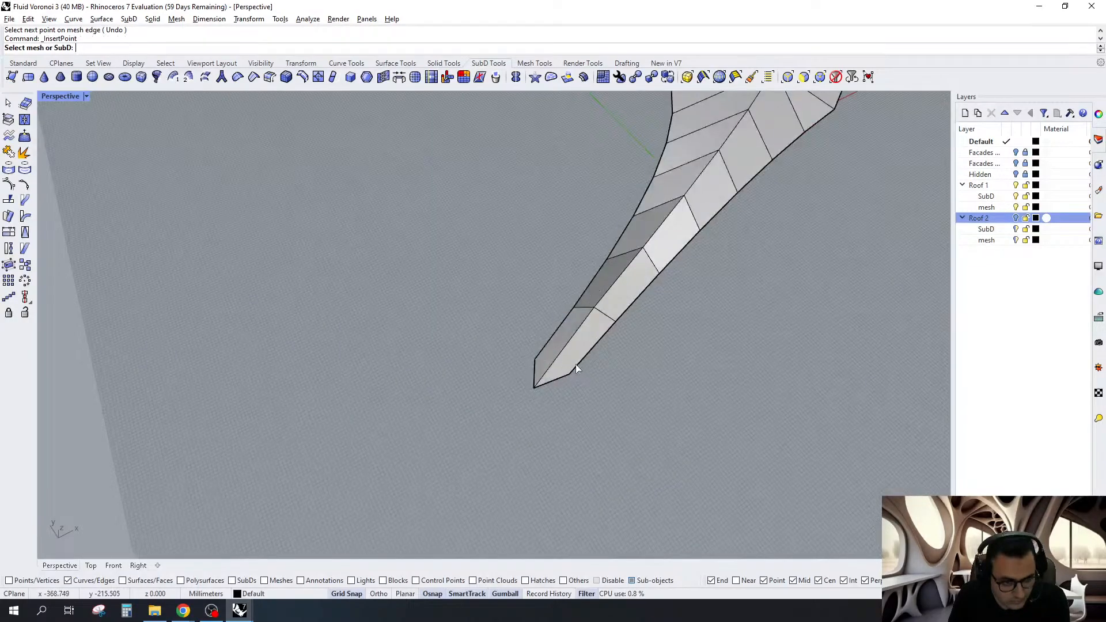
Connect the unconnected border vertices at the next two narrow roof arm tips to the last ridge peak of each arm
left_click(575, 367)
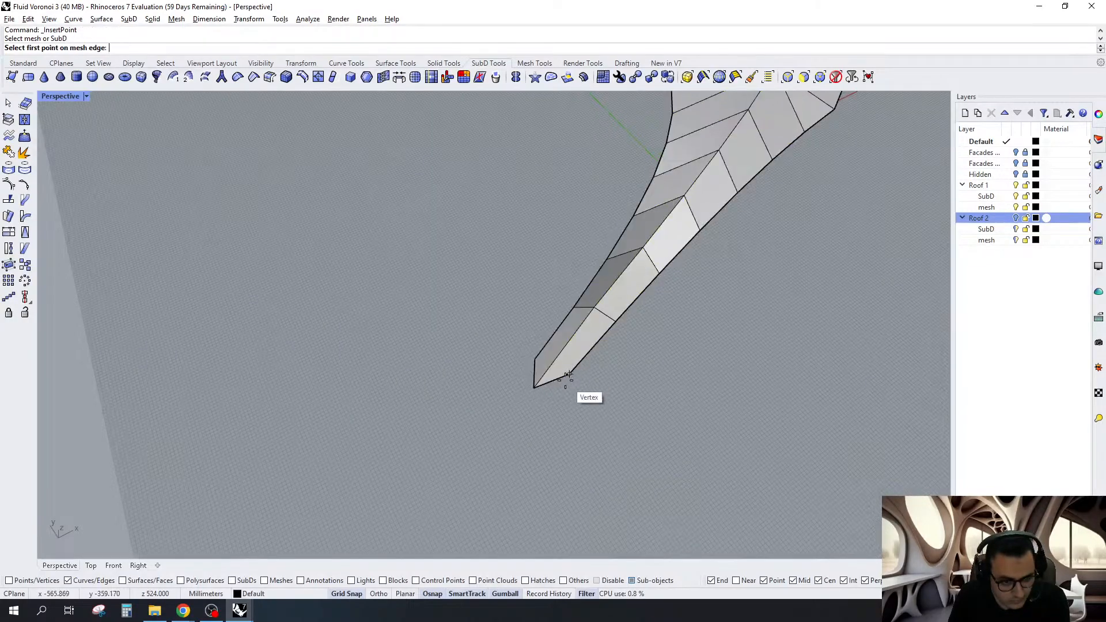
left_click(568, 375)
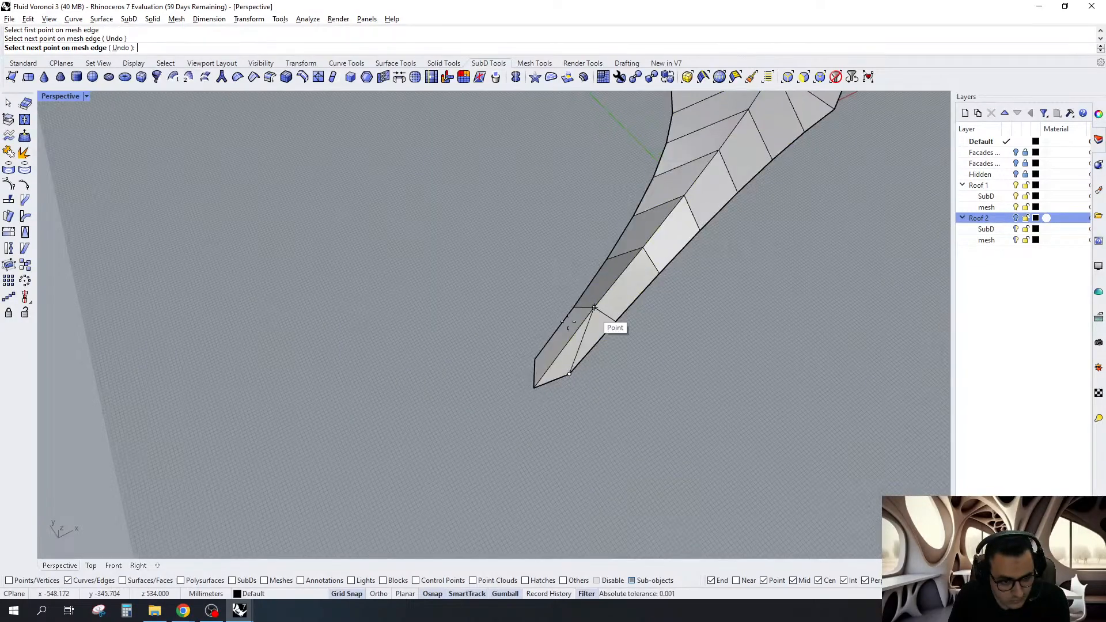
left_click(594, 307)
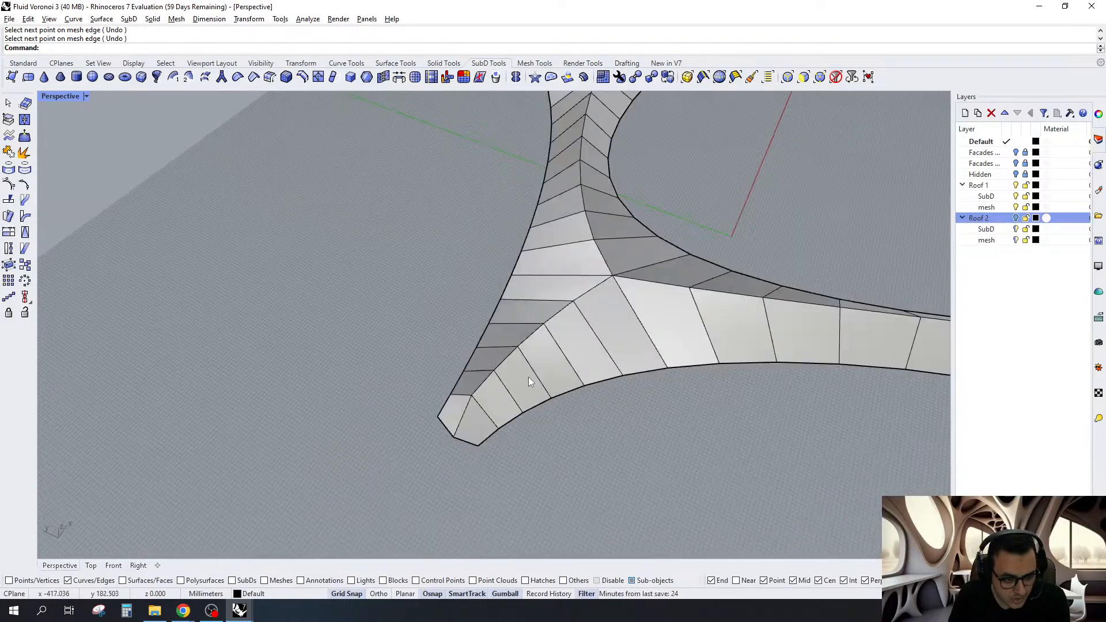
key("Return")
left_click(527, 377)
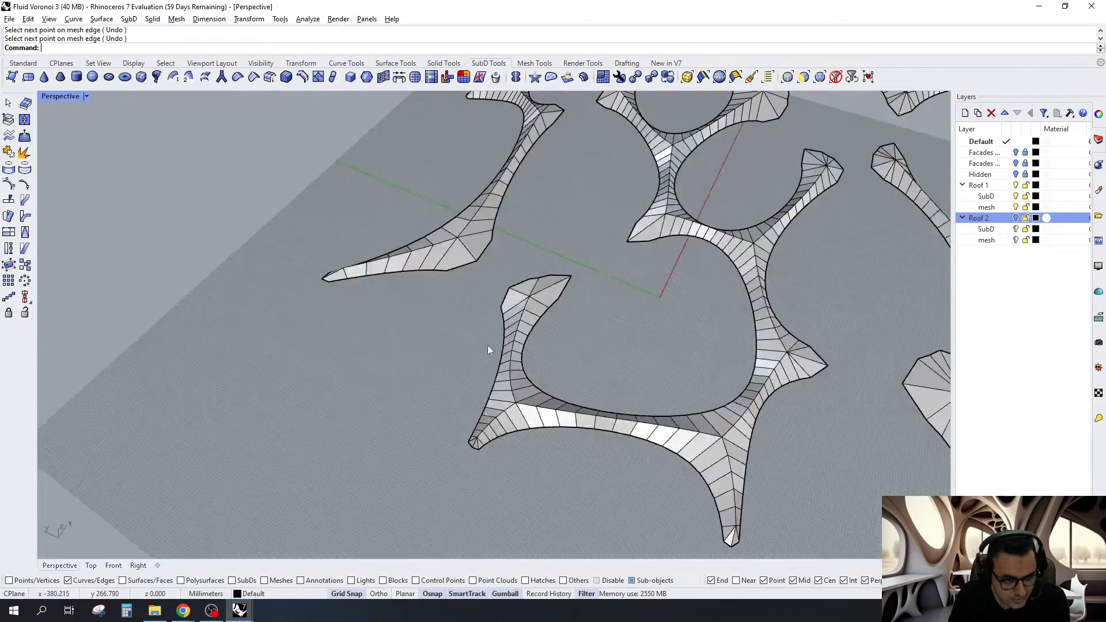
Connect the four unconnected border vertices around the broad, pointed end of the branching roof's short arm through its peak vertex
scroll(487, 345, "up", 3)
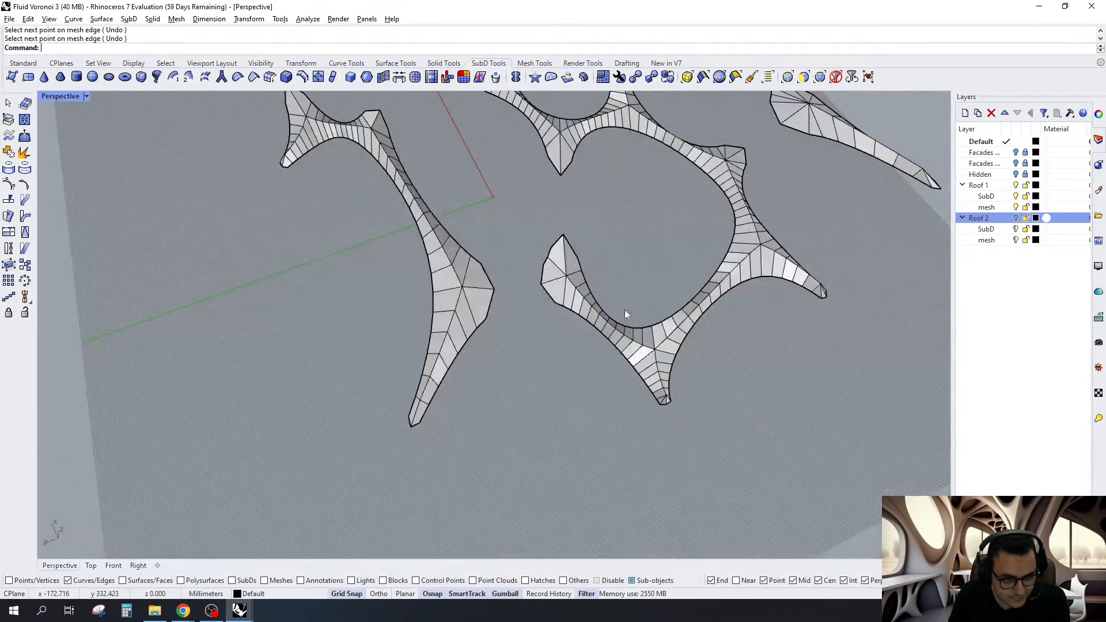
left_click(597, 481)
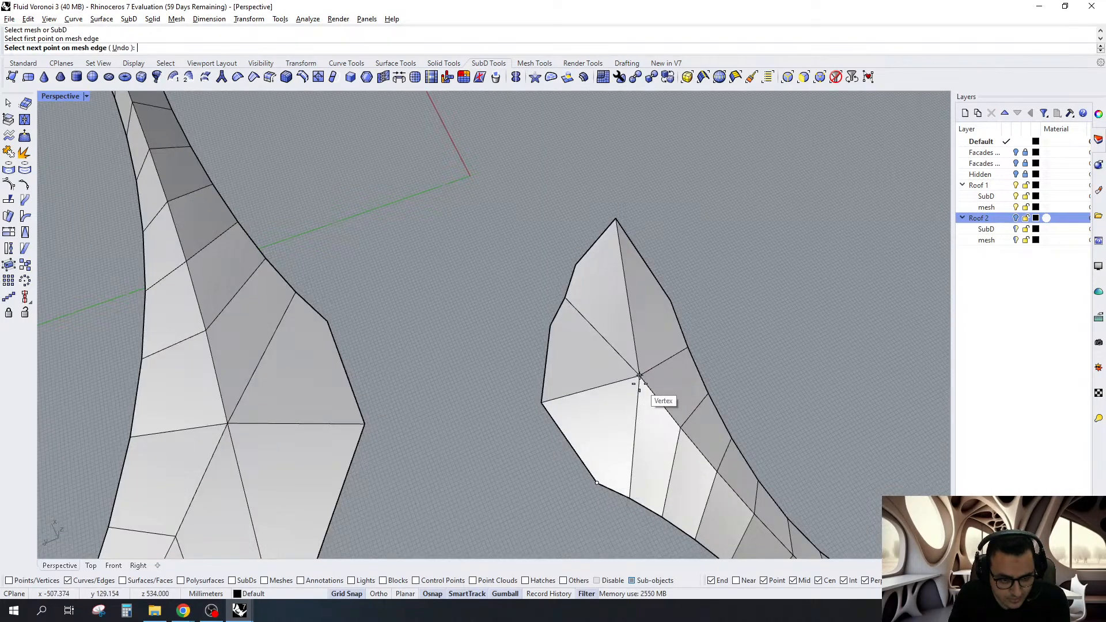
left_click(639, 376)
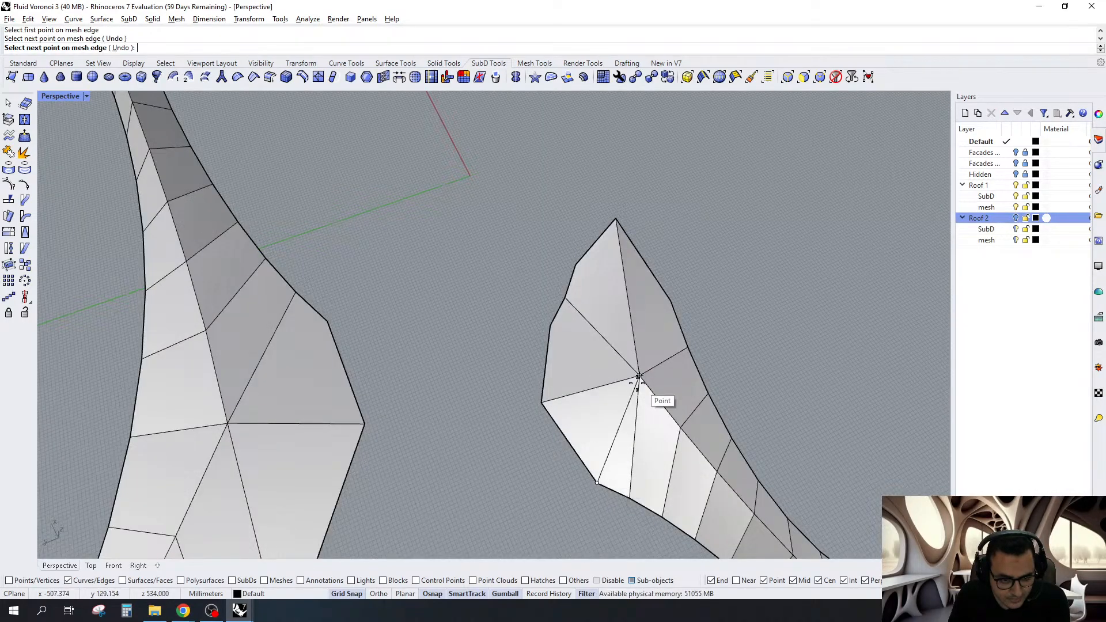
left_click(550, 325)
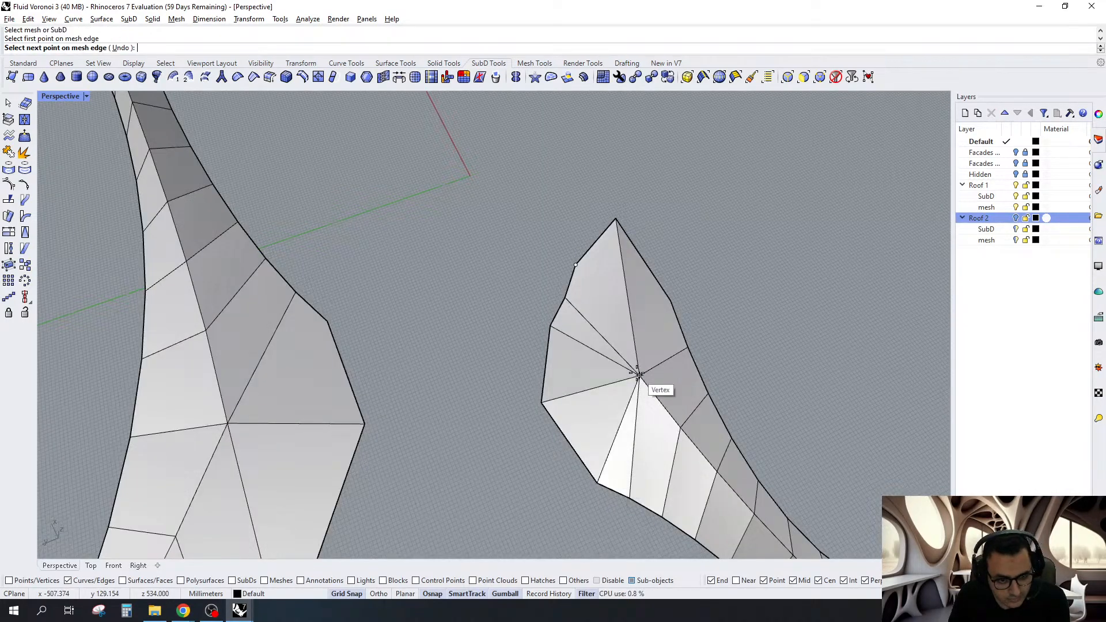
left_click(639, 375)
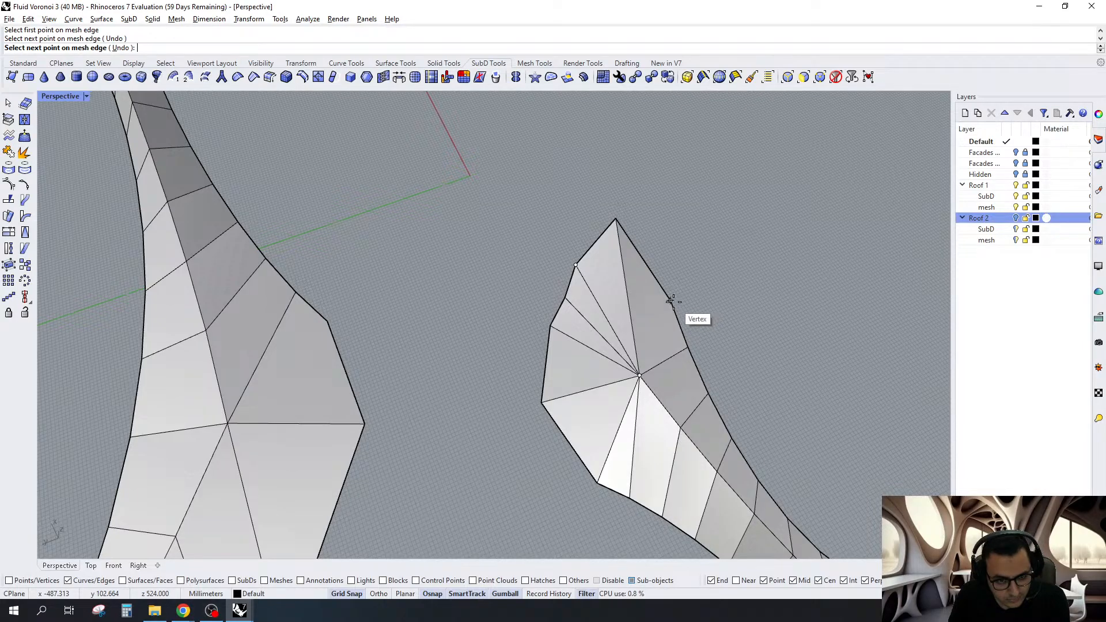
left_click(671, 301)
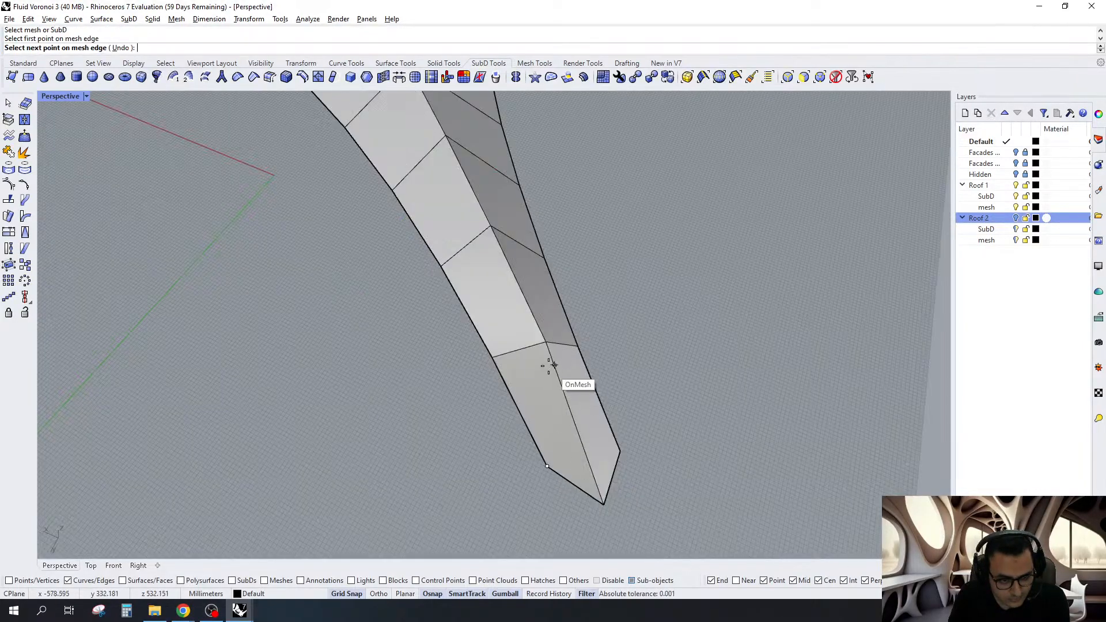
Connect the unconnected border vertices at the separate elongated roof's narrow tip, wide bend and opposite corner to their nearest ridge peaks
left_click(552, 360)
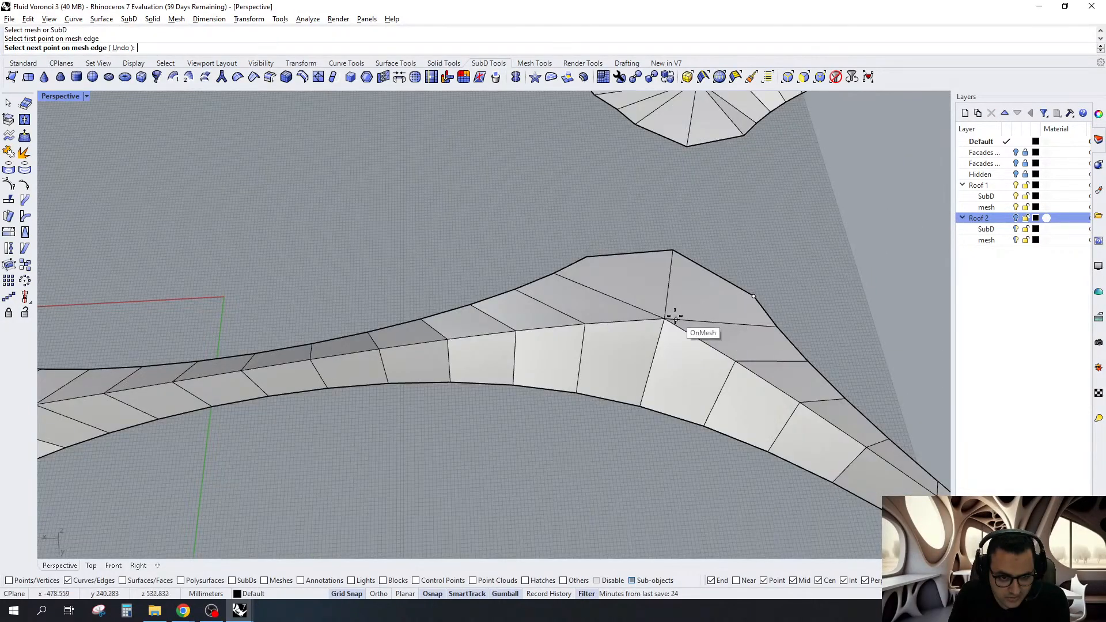
left_click(664, 319)
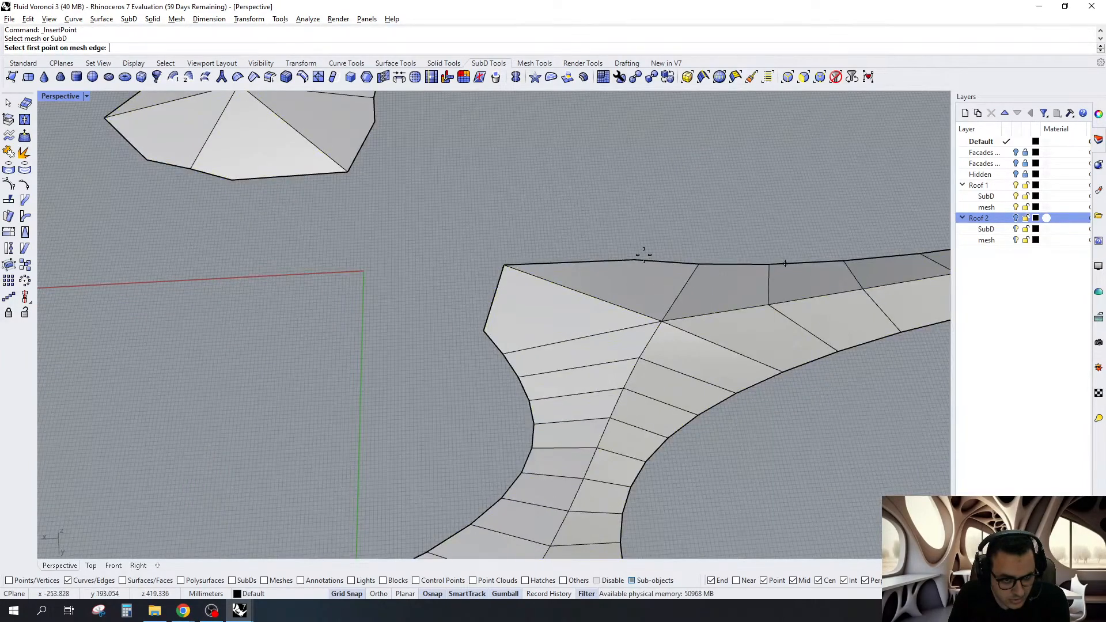
left_click(644, 255)
left_click(494, 338)
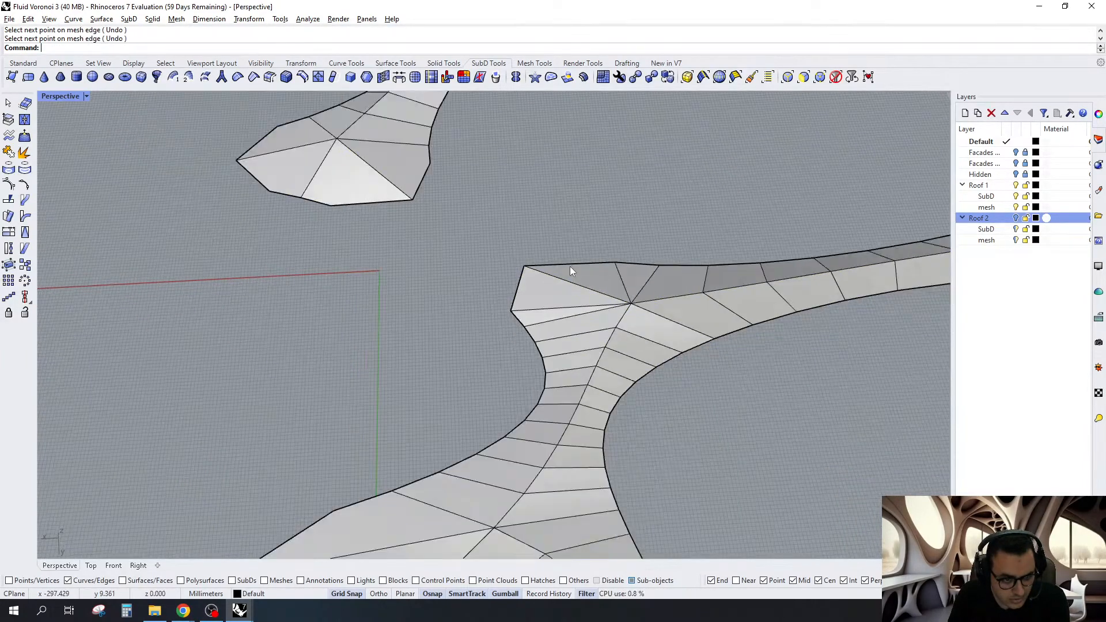
Connect the border vertices on both sides of the elongated roof's long pointed end through its peak vertex
key("Return")
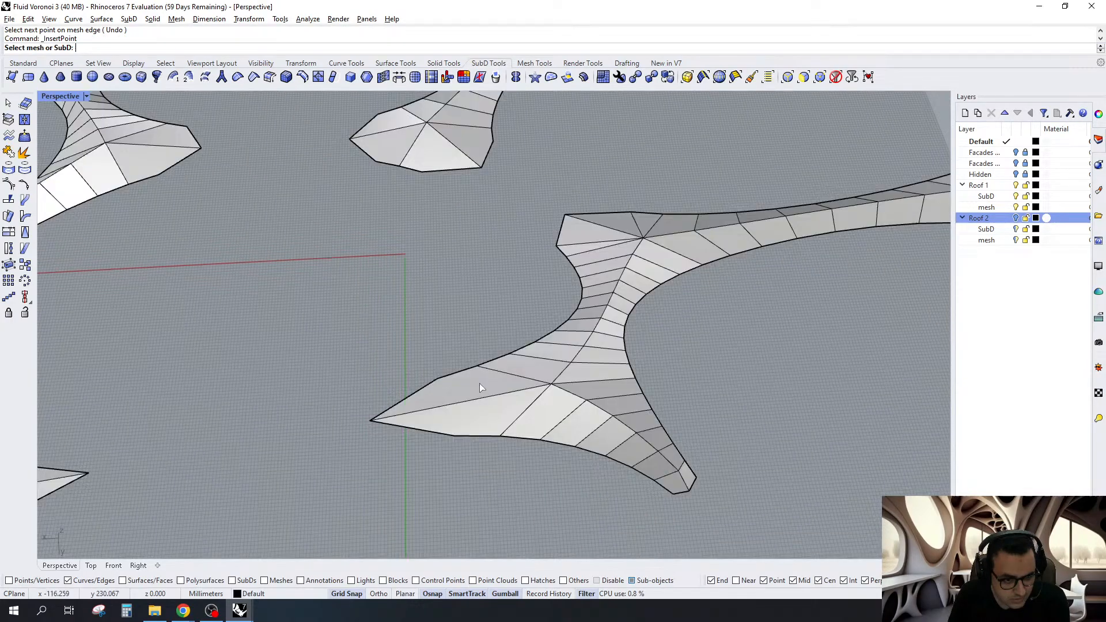
left_click(606, 382)
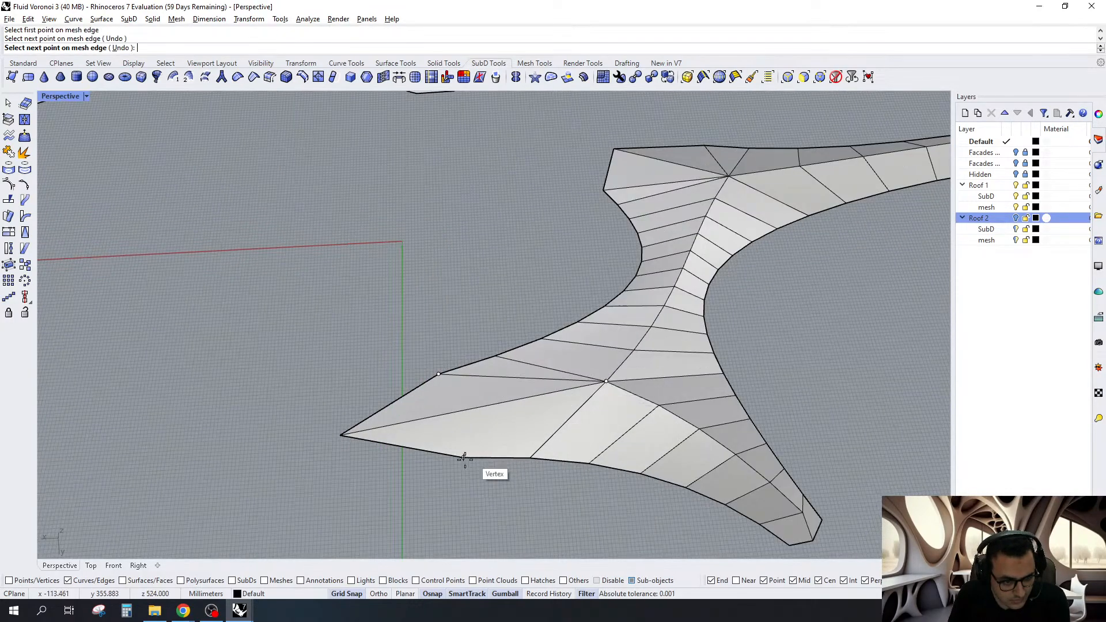
left_click(464, 458)
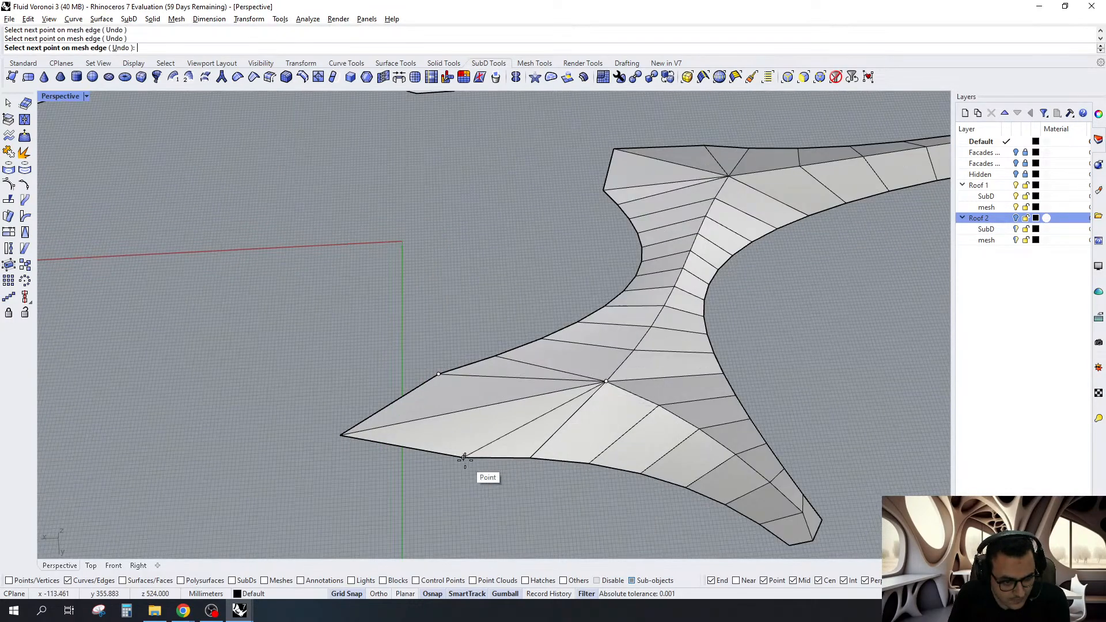
key("Return")
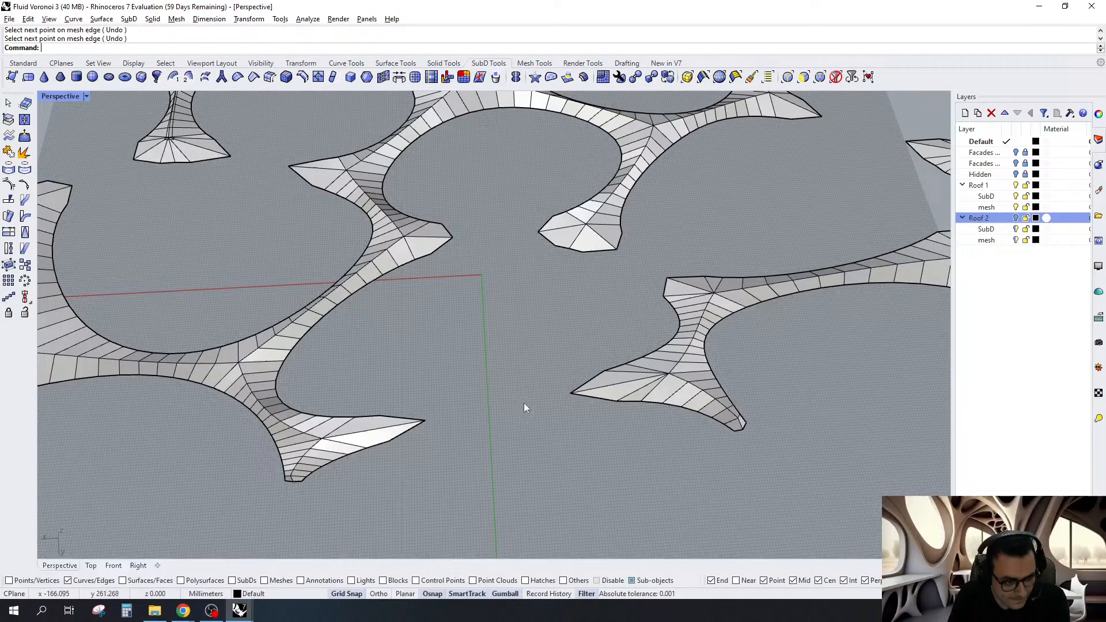
Connect the border vertices on both sides of the central branching roof's pointed outer corner through that corner's peak vertex
scroll(524, 403, "down", 6)
right_click_drag(612, 326, 590, 342)
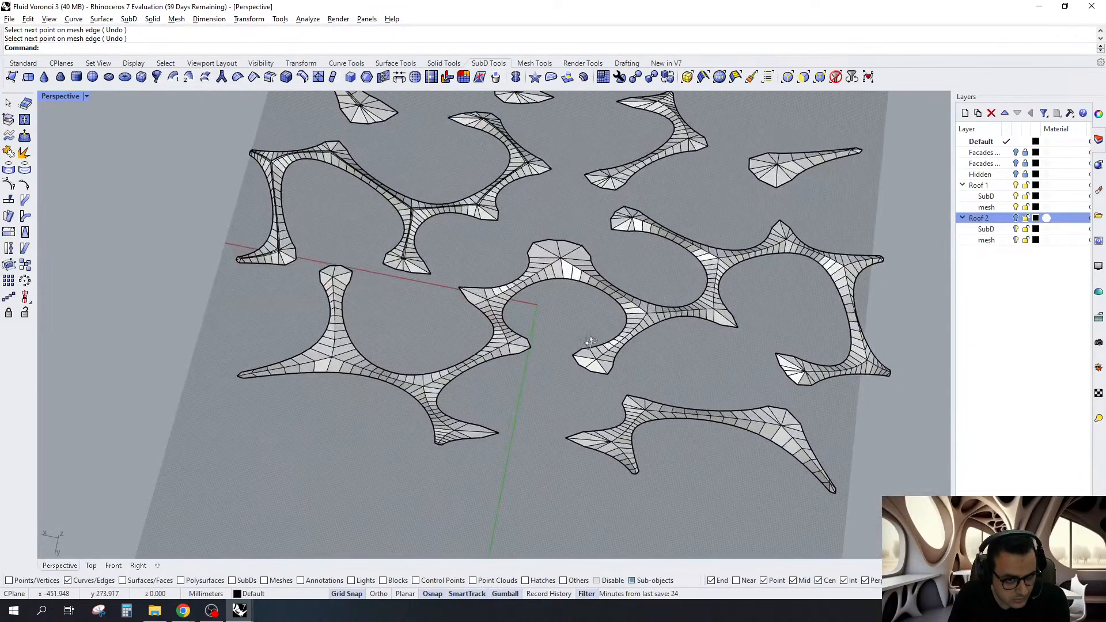
key("Return")
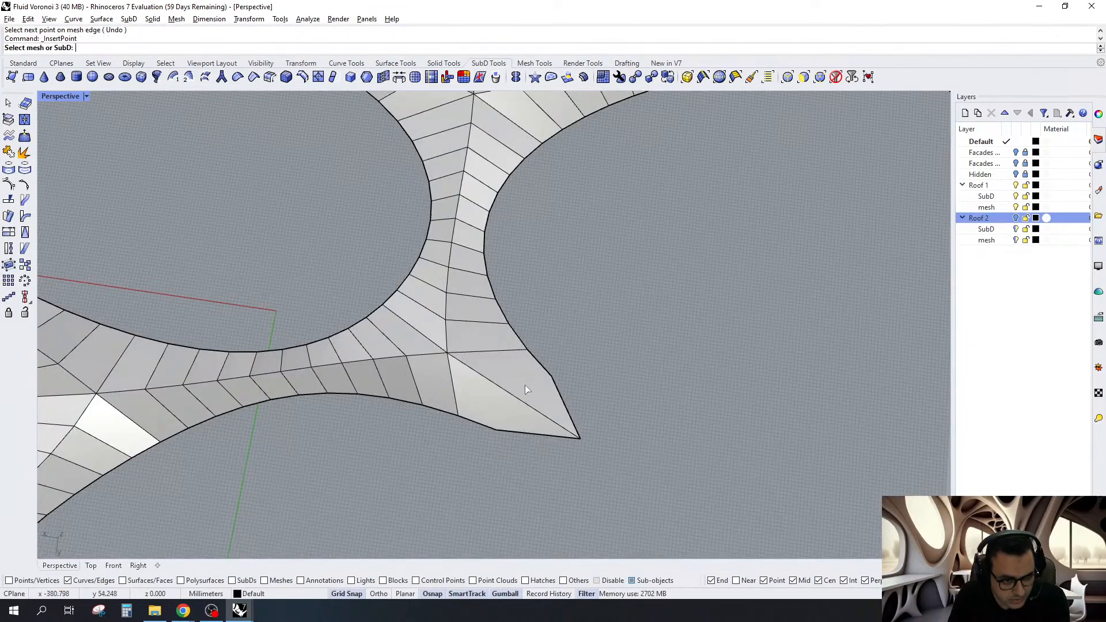
left_click(539, 381)
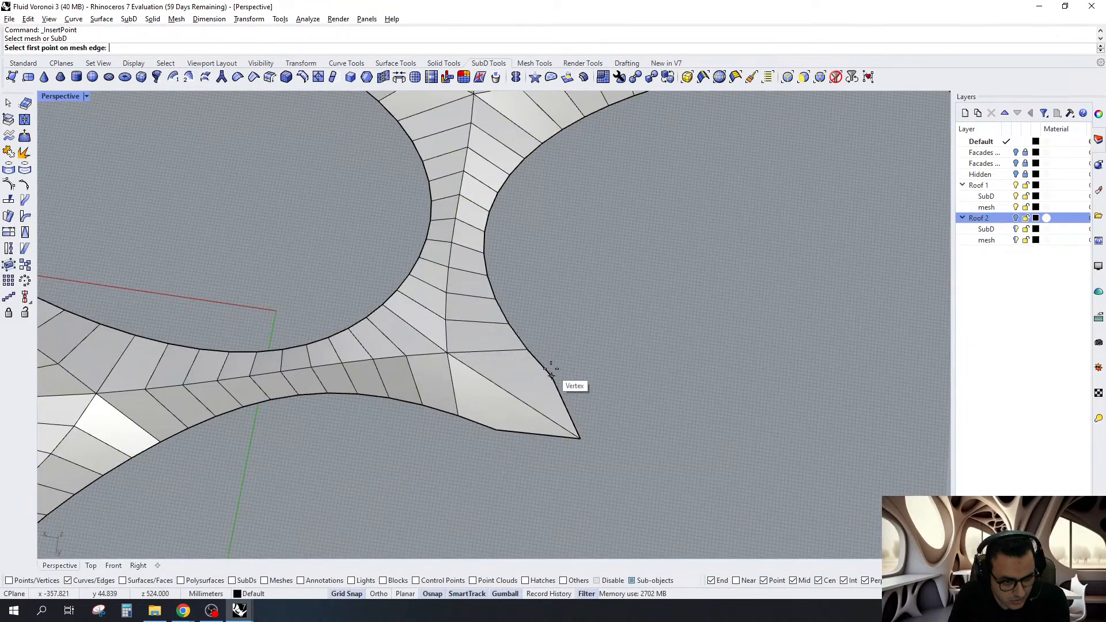
left_click(551, 375)
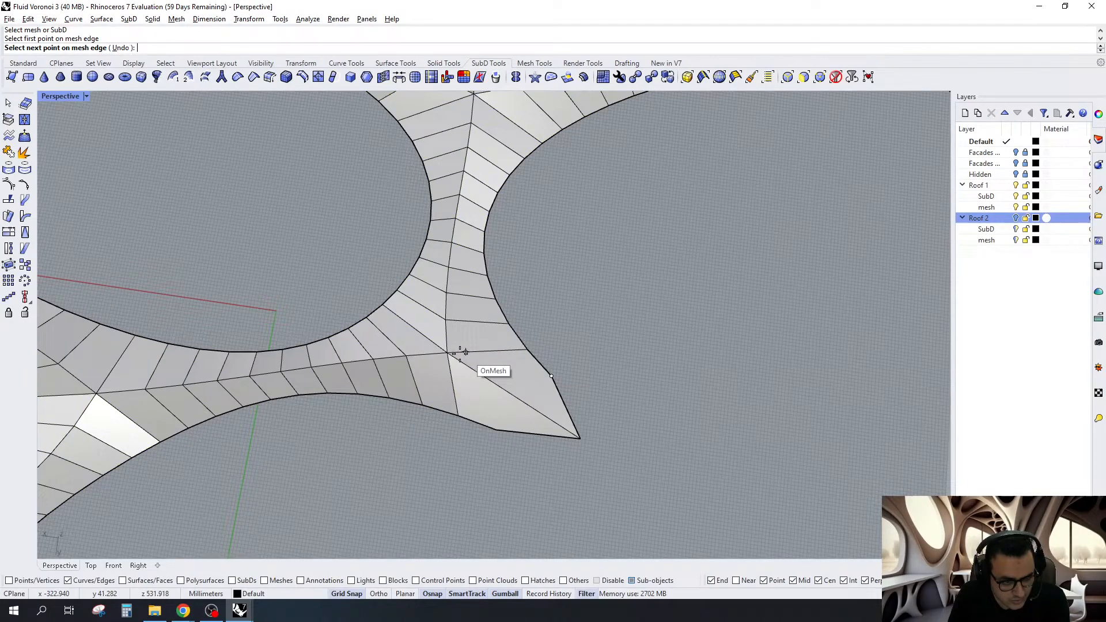
key("Return")
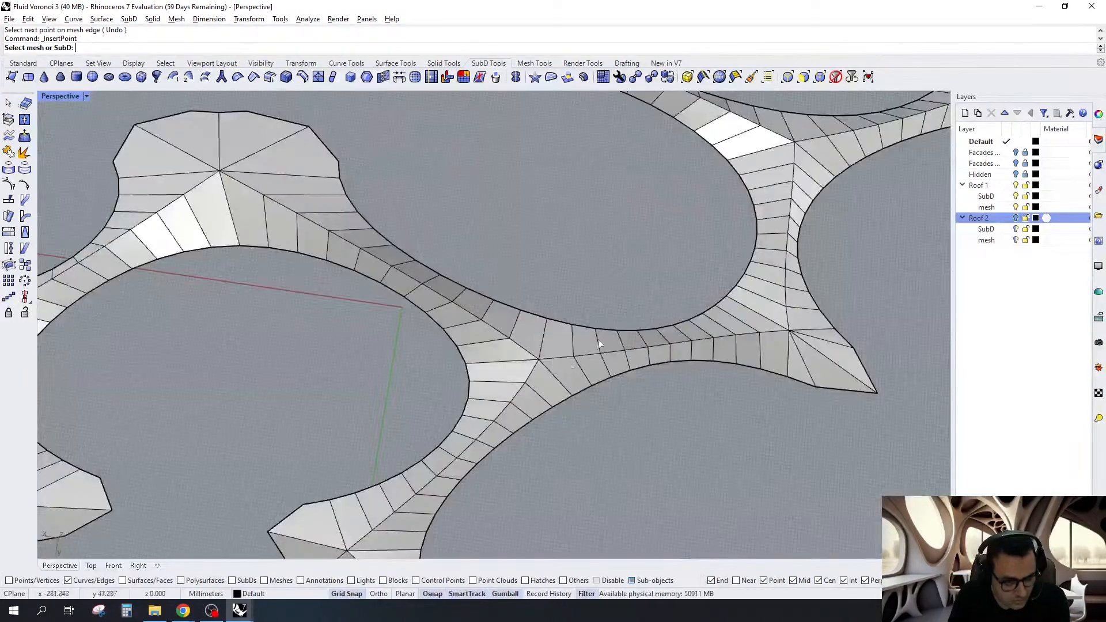
Connect the unconnected border vertices around the wide free end of the central roof's lower arm to its peak vertex
right_click_drag(433, 525, 532, 423, "shift")
scroll(531, 423, "up", 3)
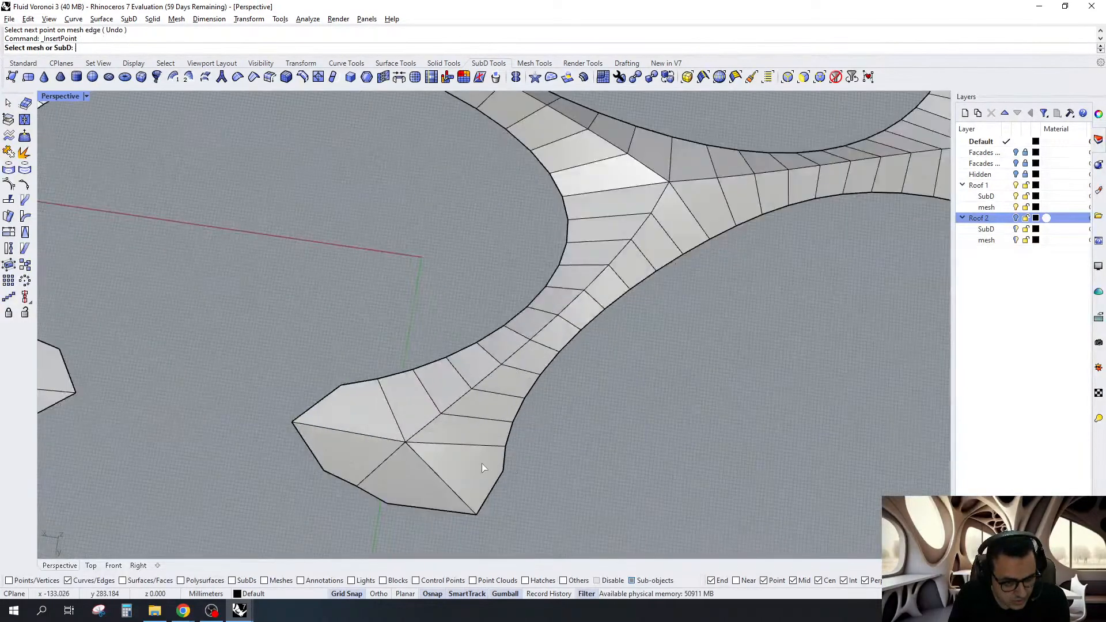
left_click(483, 464)
left_click(503, 471)
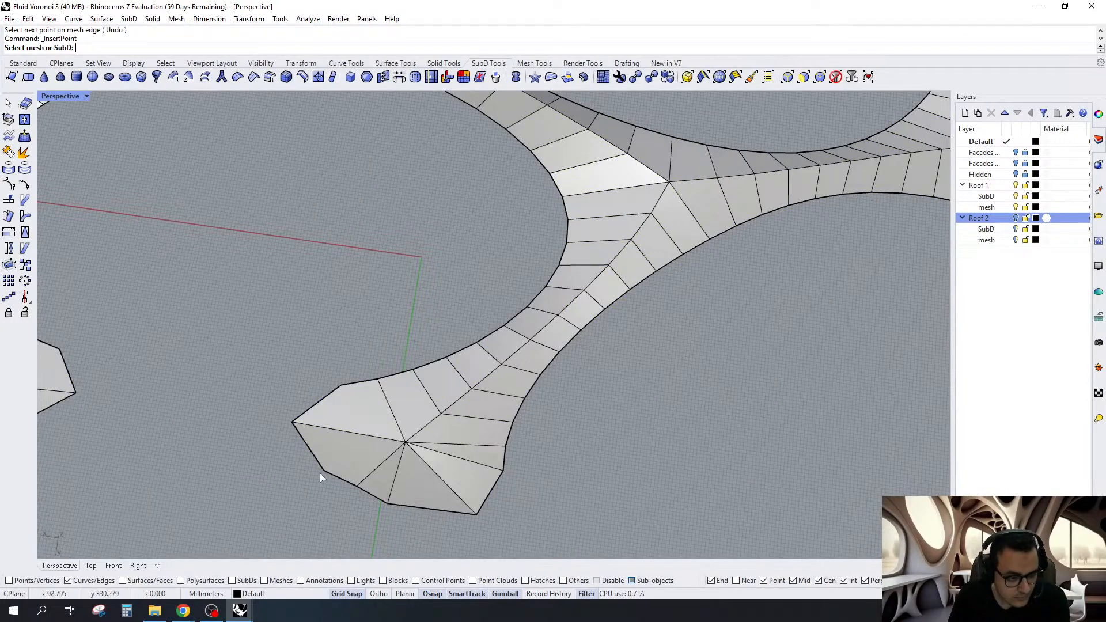
left_click(320, 472)
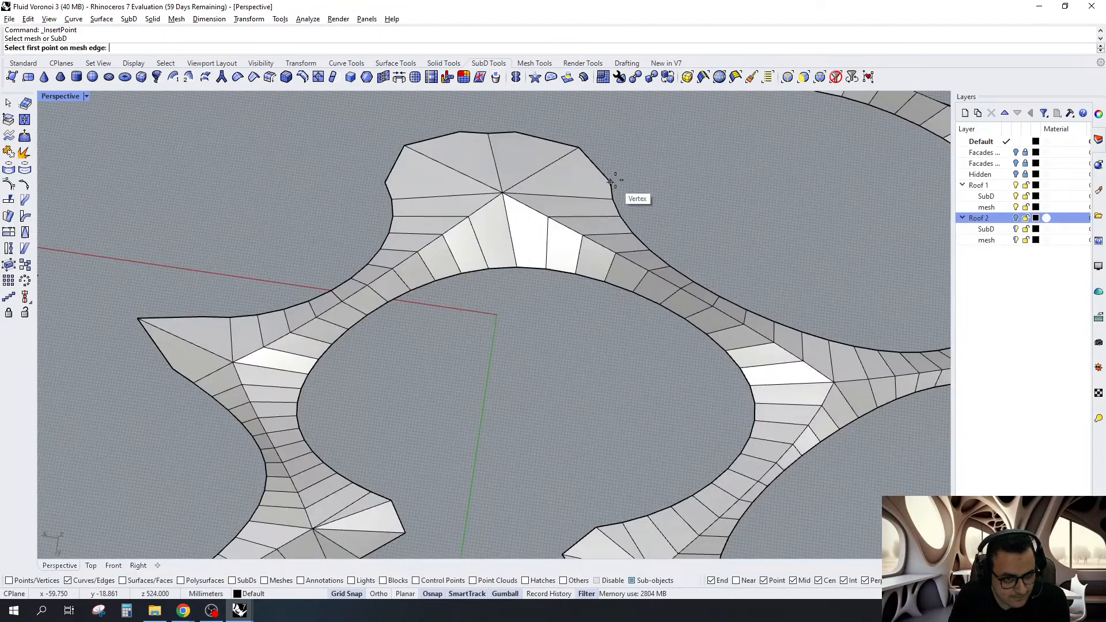
Connect the unconnected border vertices on one half of the central roof's wide rounded lobe to its peak vertex
left_click(610, 183)
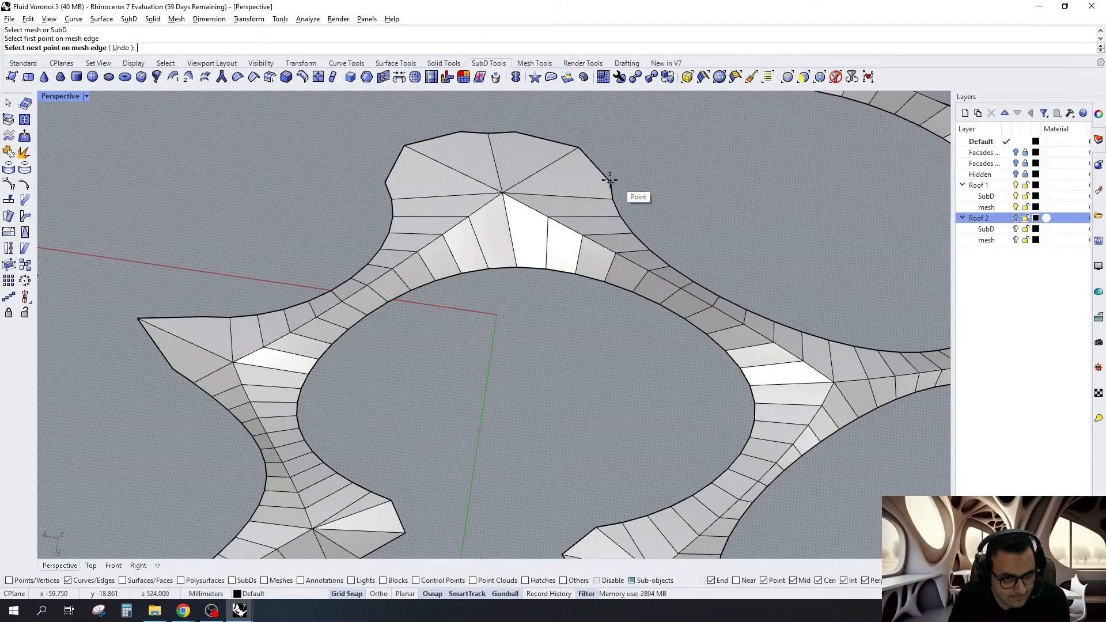
left_click(559, 180)
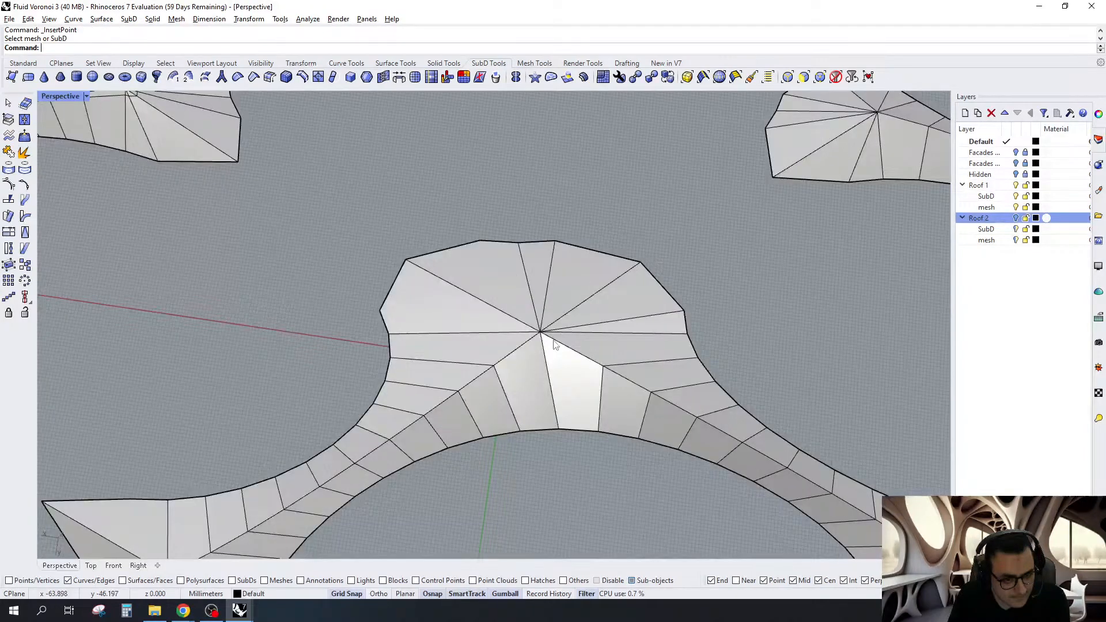
type("C")
key("Return")
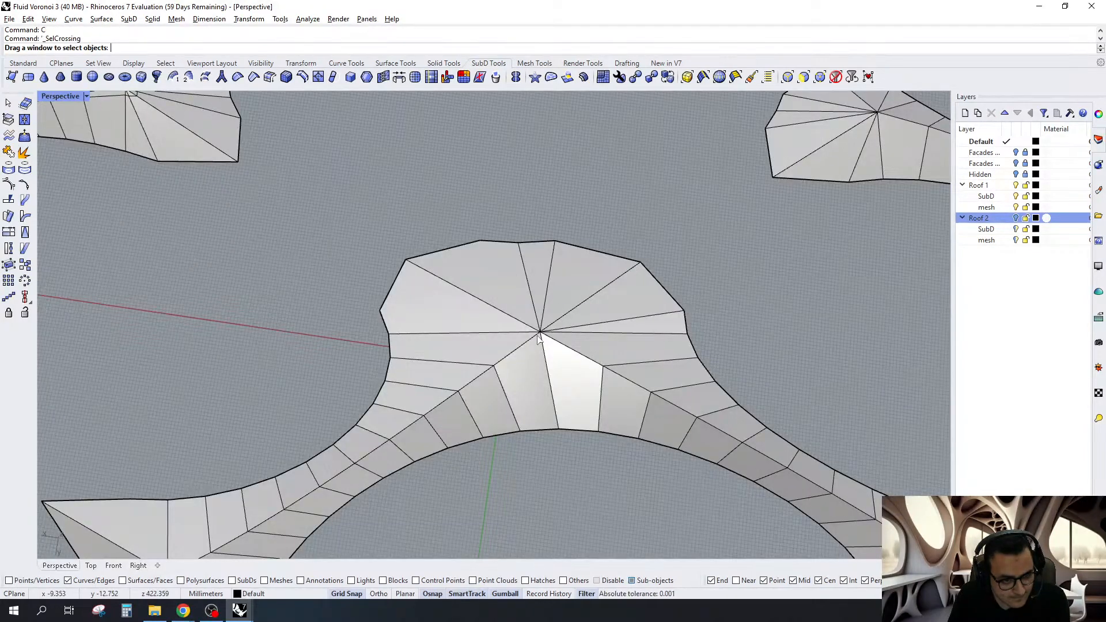
key("Escape")
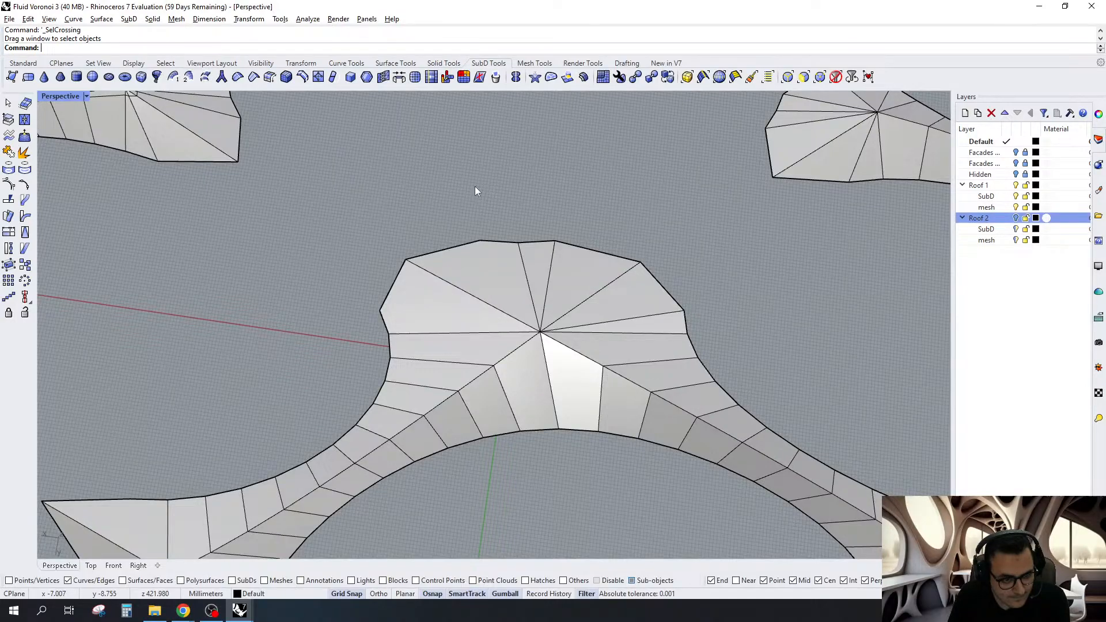
Connect the remaining two border vertices on the other half of the rounded lobe to the same peak vertex
right_click(475, 186)
left_click(496, 249)
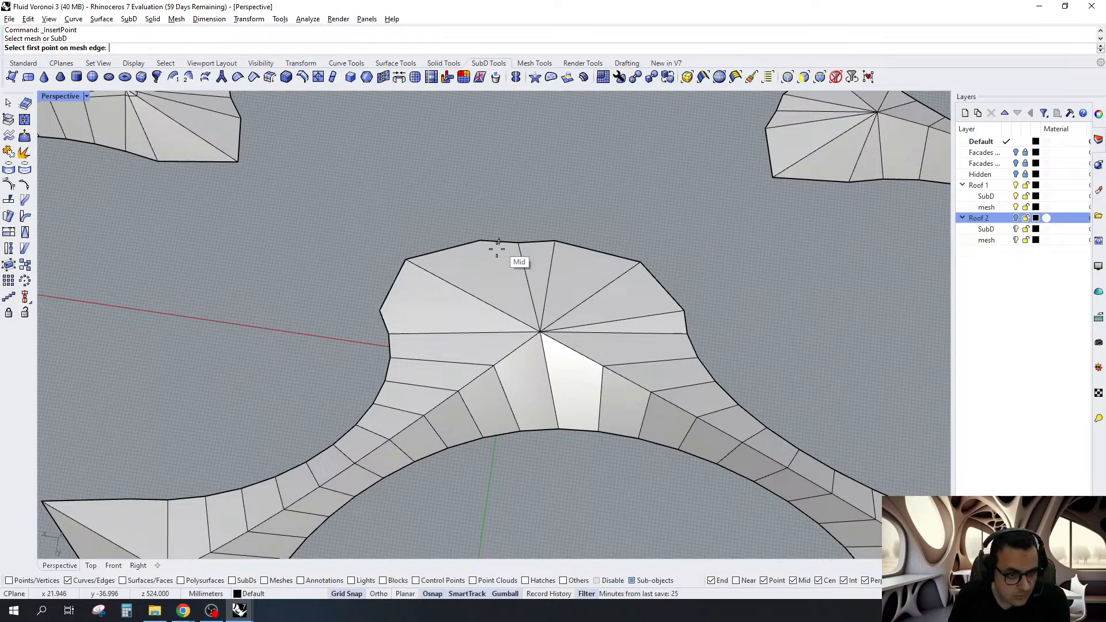
left_click(380, 311)
right_click(406, 313)
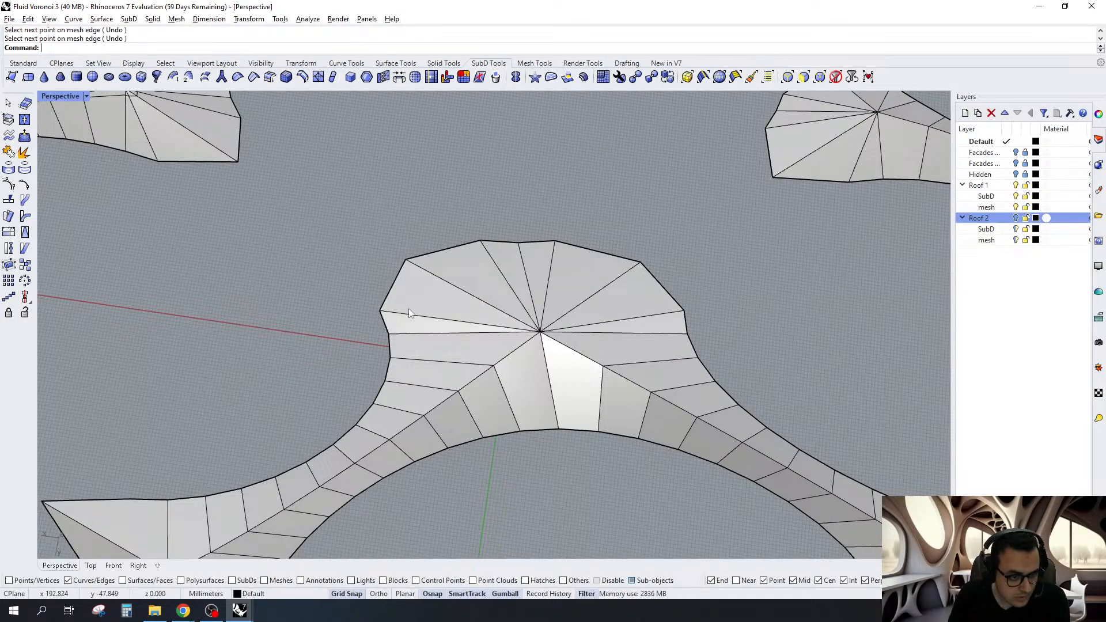
Connect the unconnected border vertices at the central roof's blunt narrow tip and around its arm's wide free end to the nearest ridge vertices
scroll(651, 163, "down", 10)
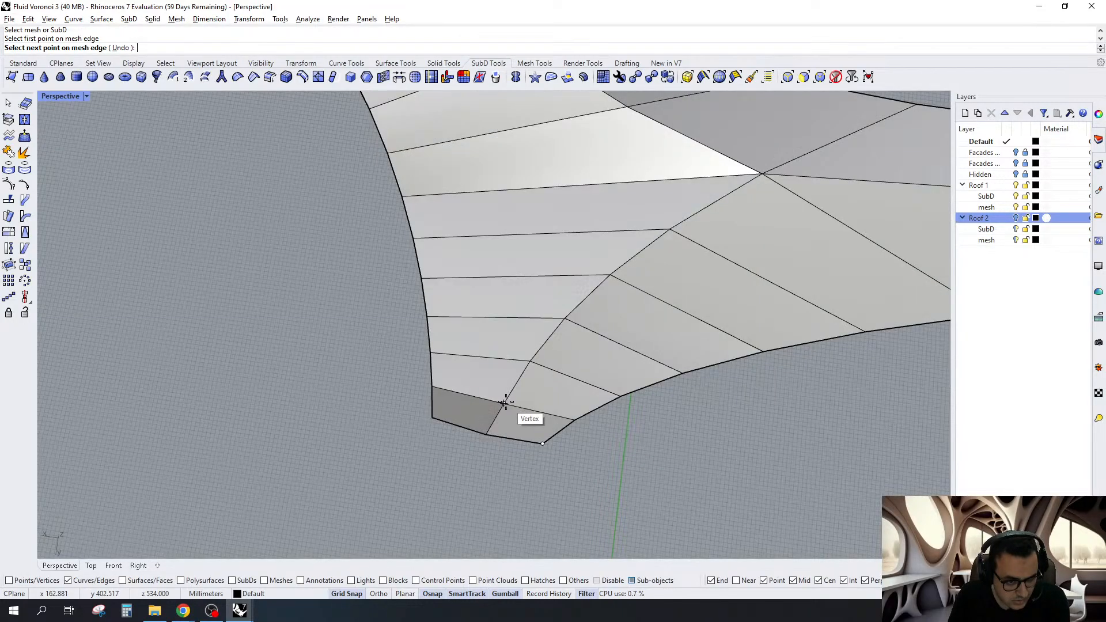
left_click(504, 403)
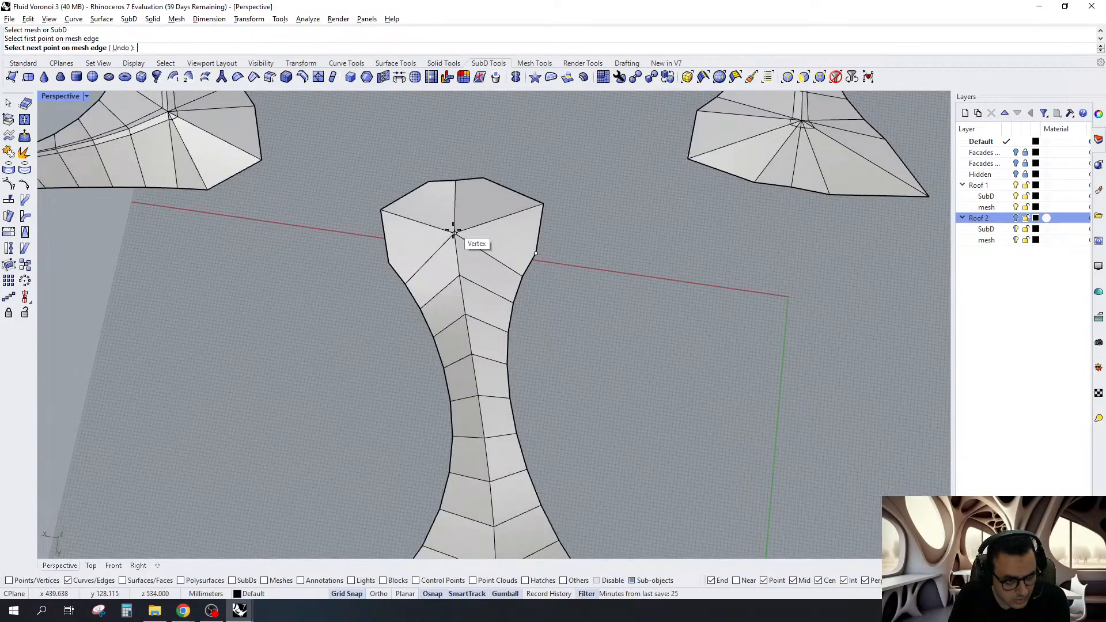
left_click(454, 231)
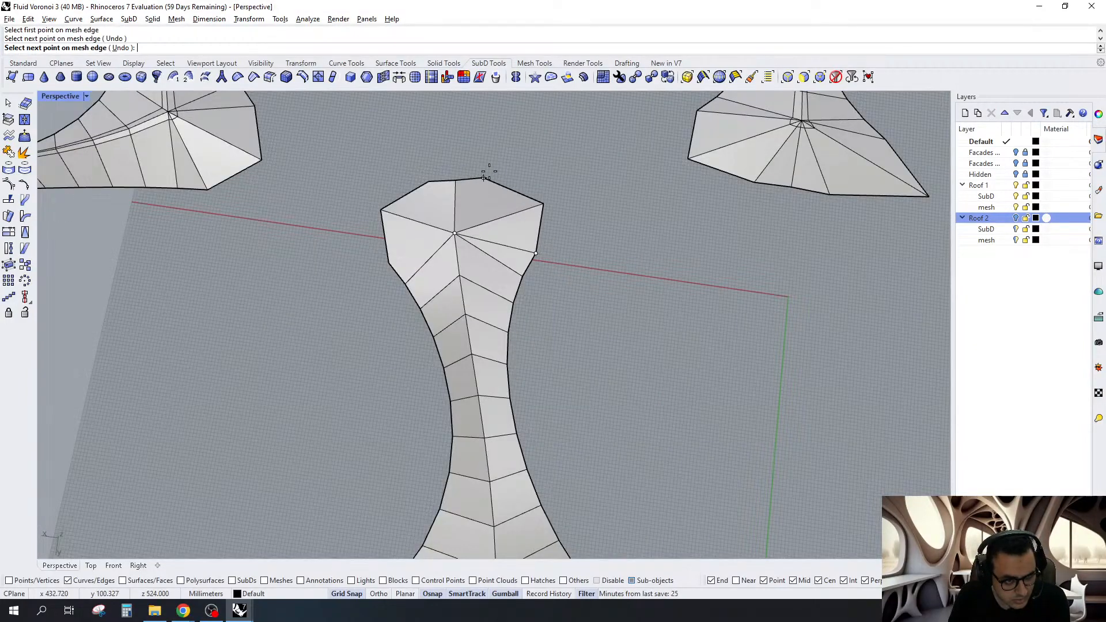
left_click(390, 262)
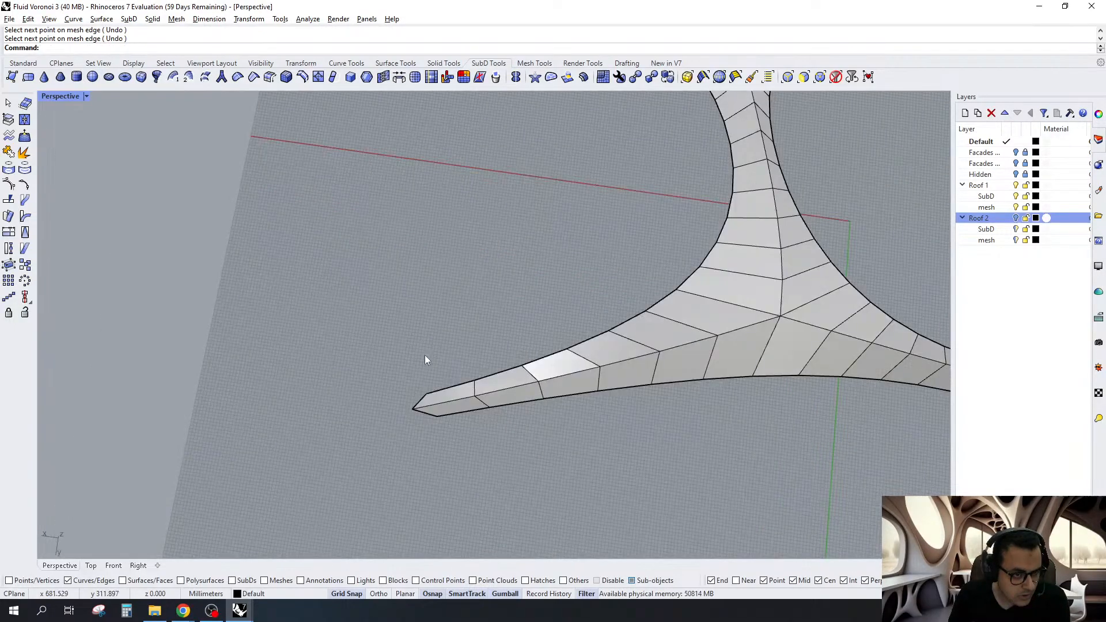
Connect the border vertices on both sides of the long arm's narrow tip and of the pointed outer corner through their nearest ridge vertices
scroll(425, 359, "up", 2)
key("Return")
left_click(489, 399)
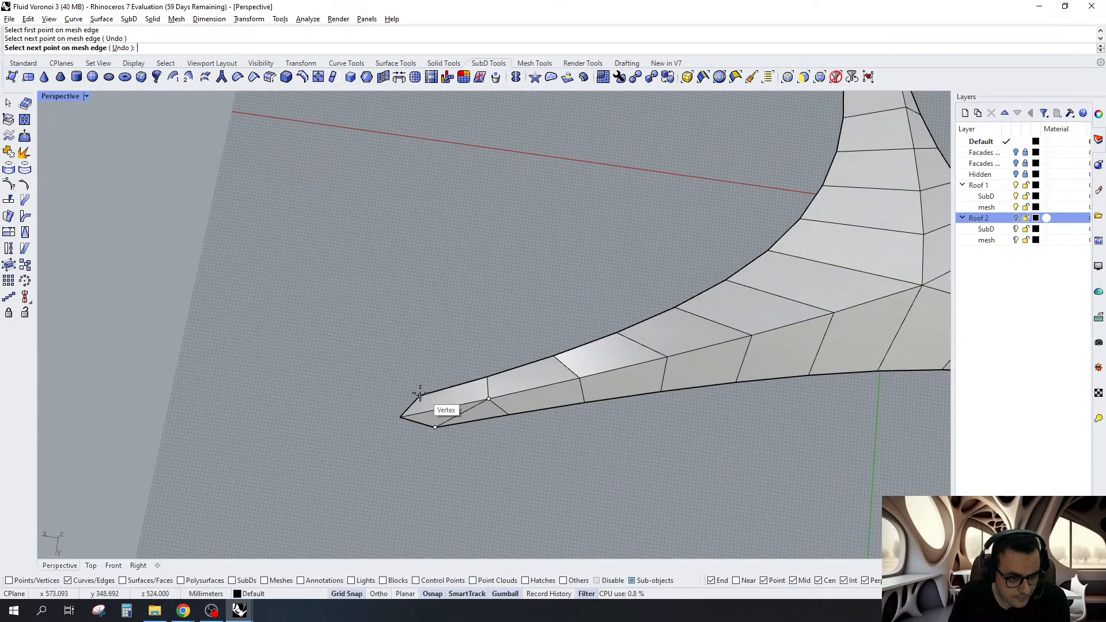
left_click(420, 396)
key("Return")
scroll(366, 416, "down", 8)
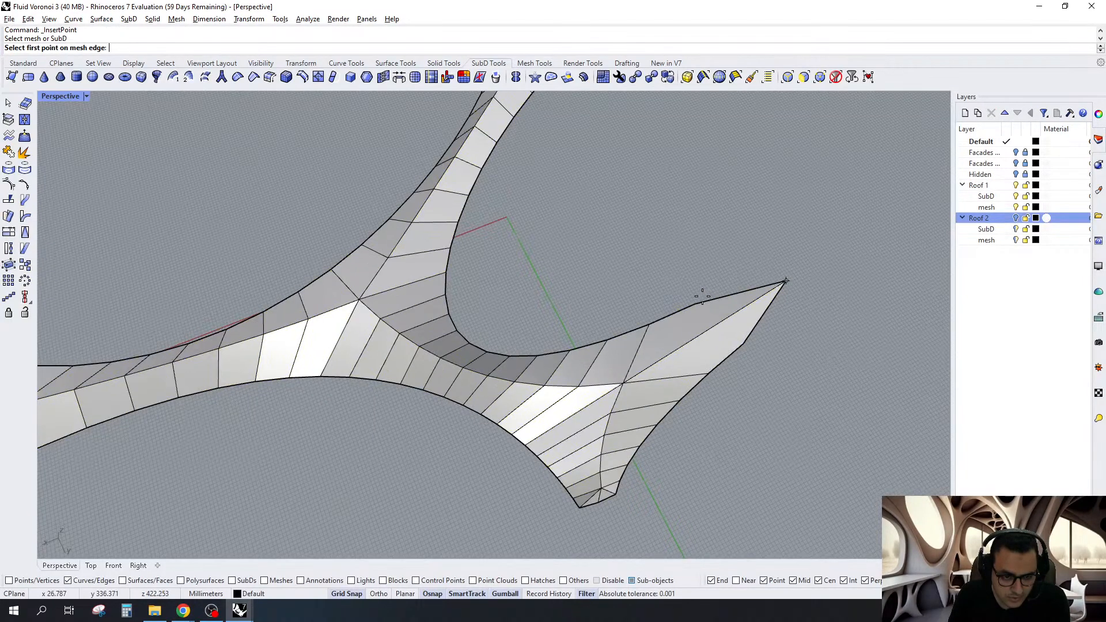
left_click(696, 303)
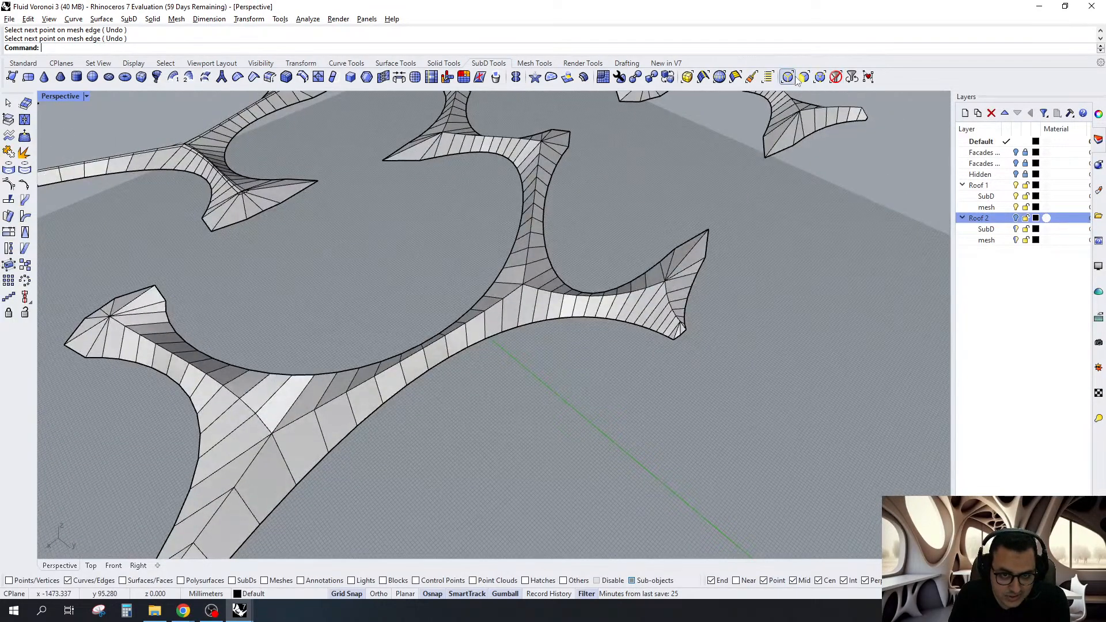
Insert a proportional edge loop at 0.9 from the entire border edge loop of the large central branching roof
left_click(795, 78)
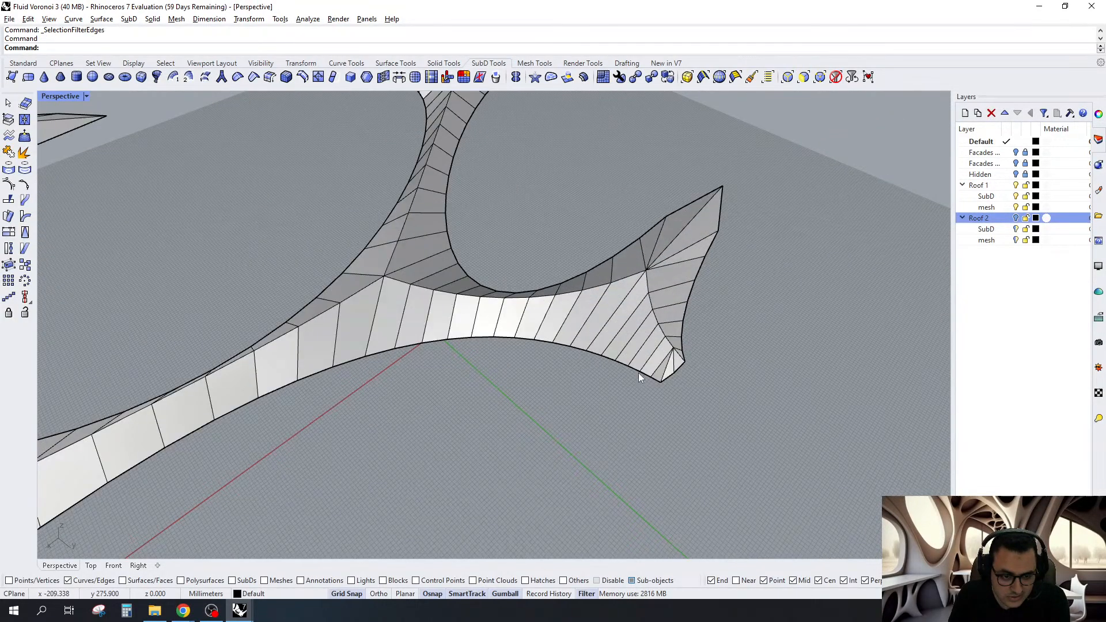
double_click(639, 372)
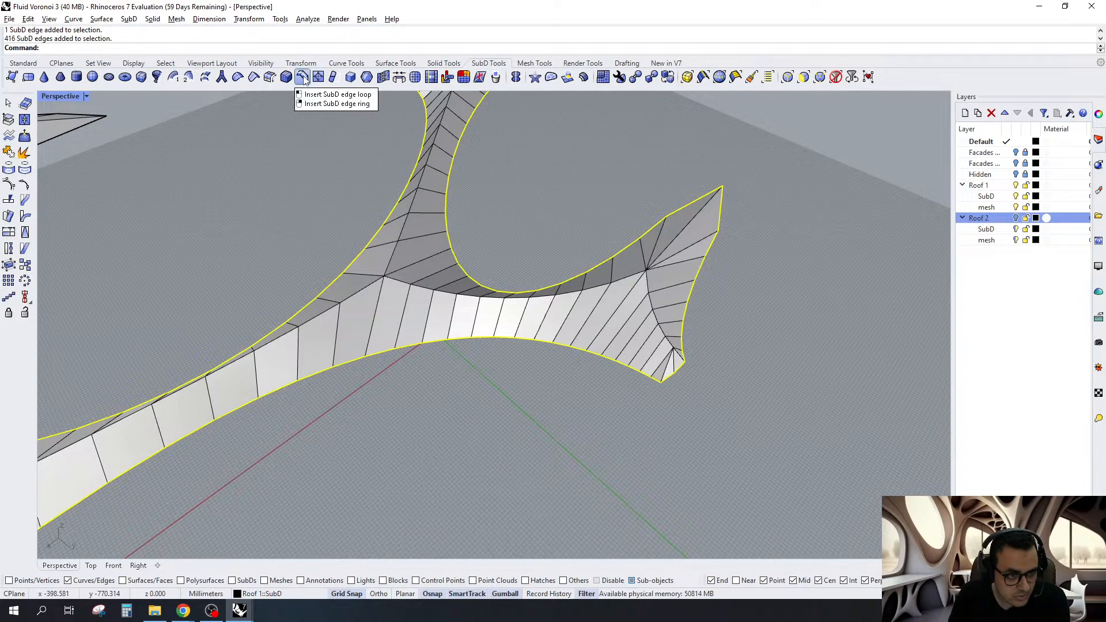
left_click(303, 77)
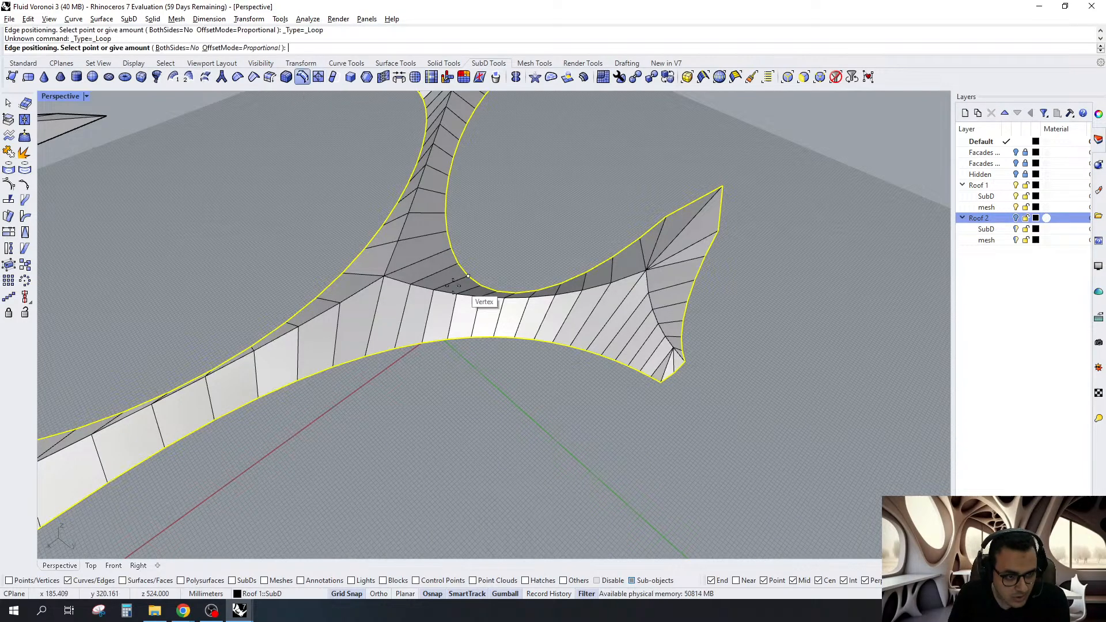
scroll(648, 280, "down", 5)
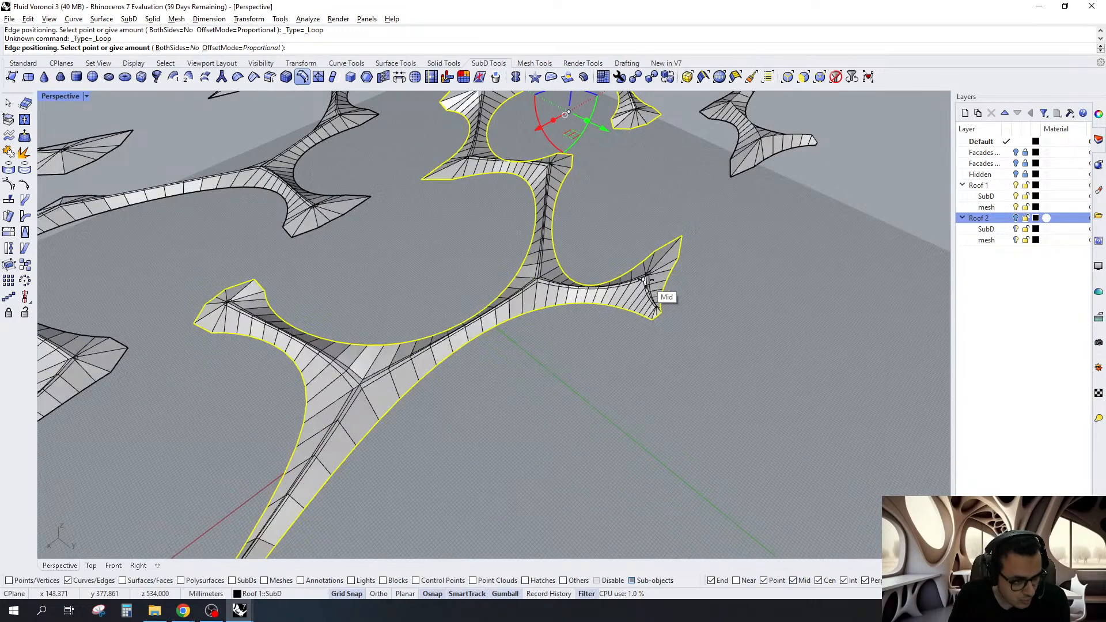
scroll(648, 280, "down", 2)
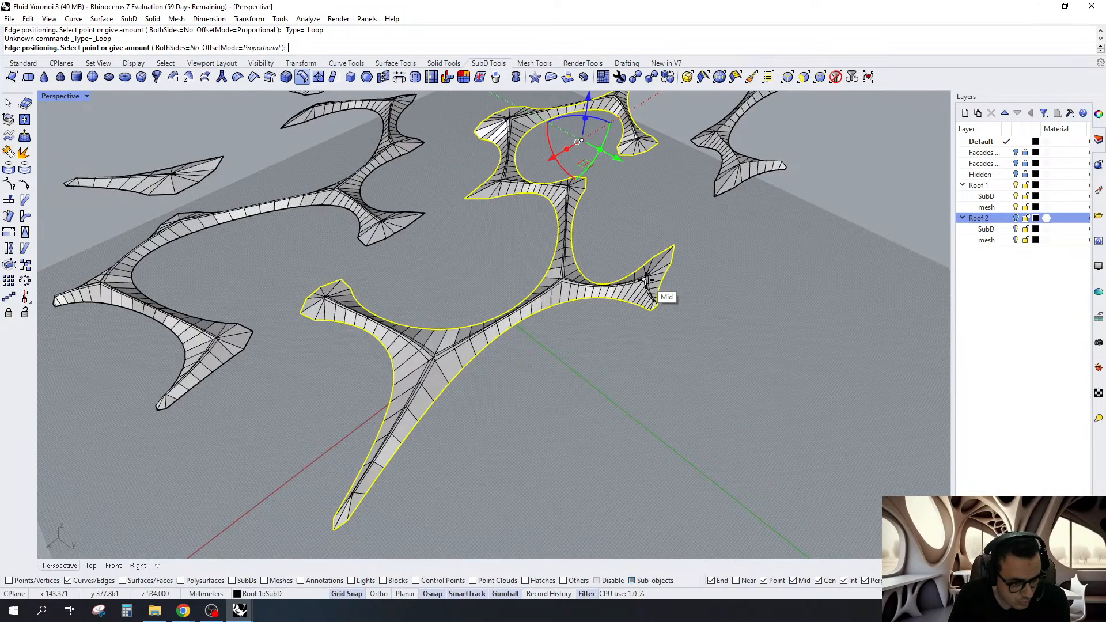
scroll(647, 281, "up", 5)
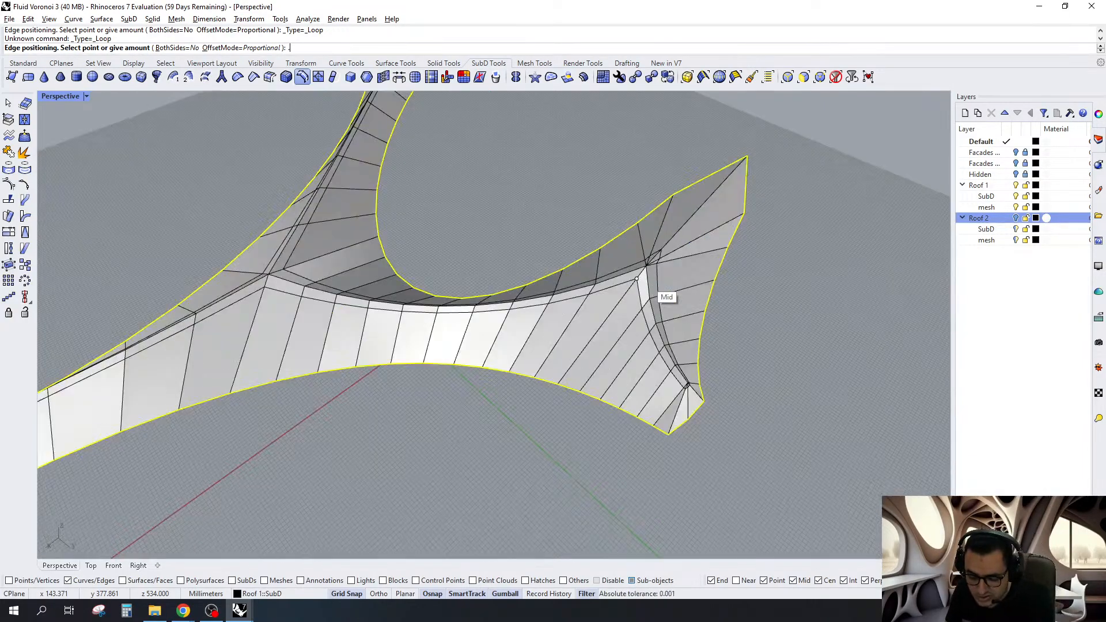
type(".9")
key("Return")
scroll(637, 279, "down", 5)
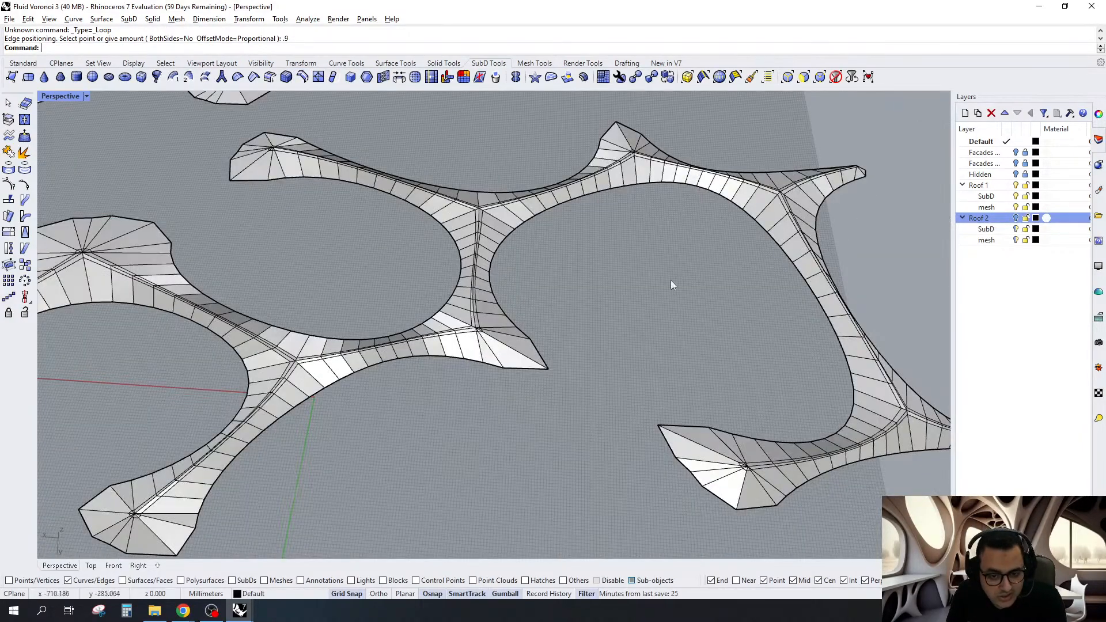
Insert a proportional edge loop at 0.9 from the border of the separate long curved roof beside the central one
scroll(670, 280, "down", 2)
right_click_drag(887, 424, 534, 510)
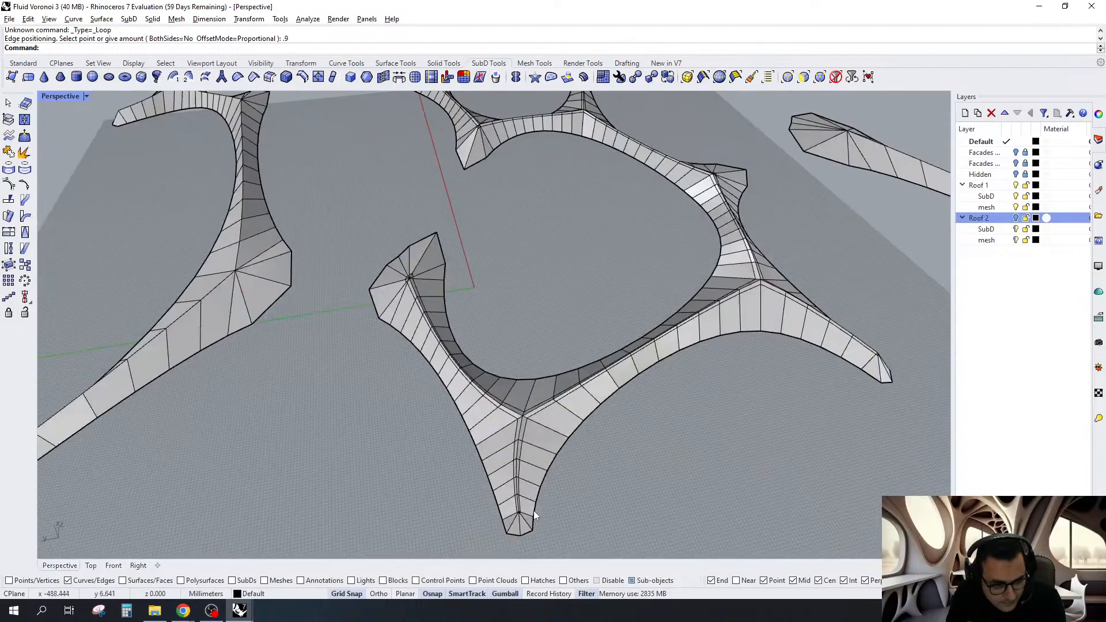
scroll(534, 511, "down", 5)
scroll(573, 344, "up", 3)
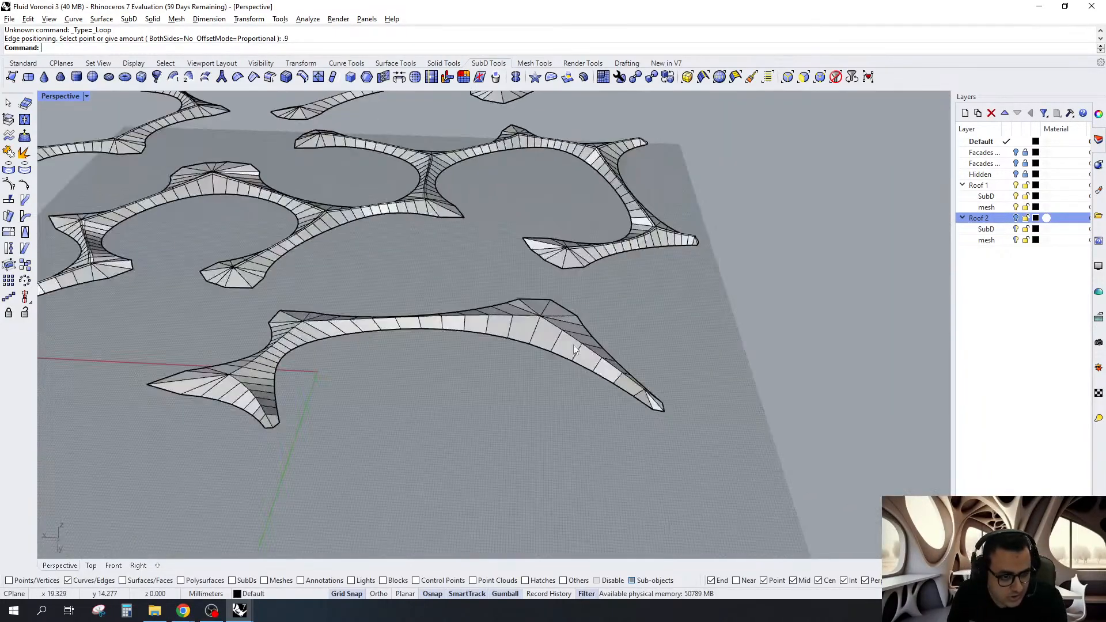
scroll(575, 349, "up", 3)
double_click(537, 340)
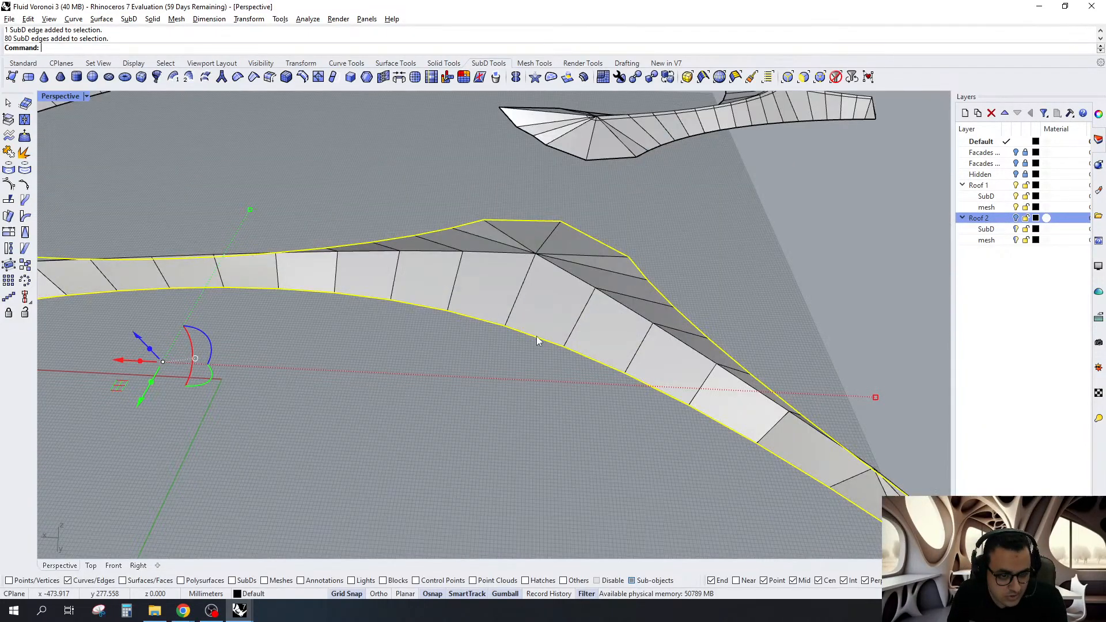
right_click(537, 337)
type(".9")
key("Return")
scroll(549, 288, "down", 8)
Insert a proportional edge loop at 0.9 from the border of the small separate teardrop-shaped roof
right_click_drag(563, 296, 565, 333)
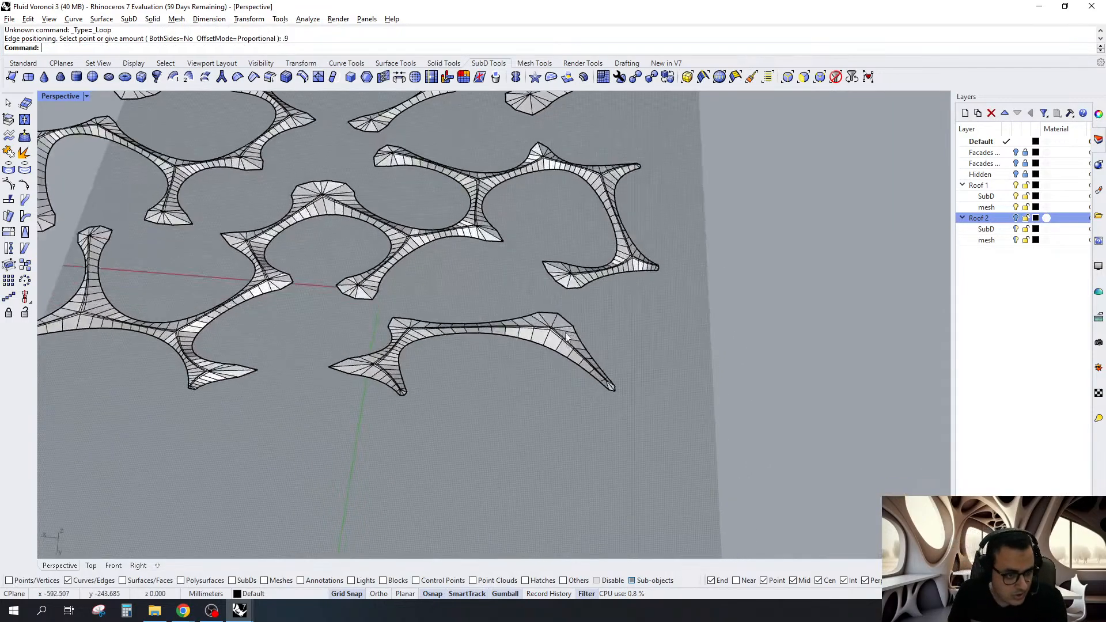
scroll(566, 337, "down", 2)
right_click_drag(346, 276, 413, 403, "shift")
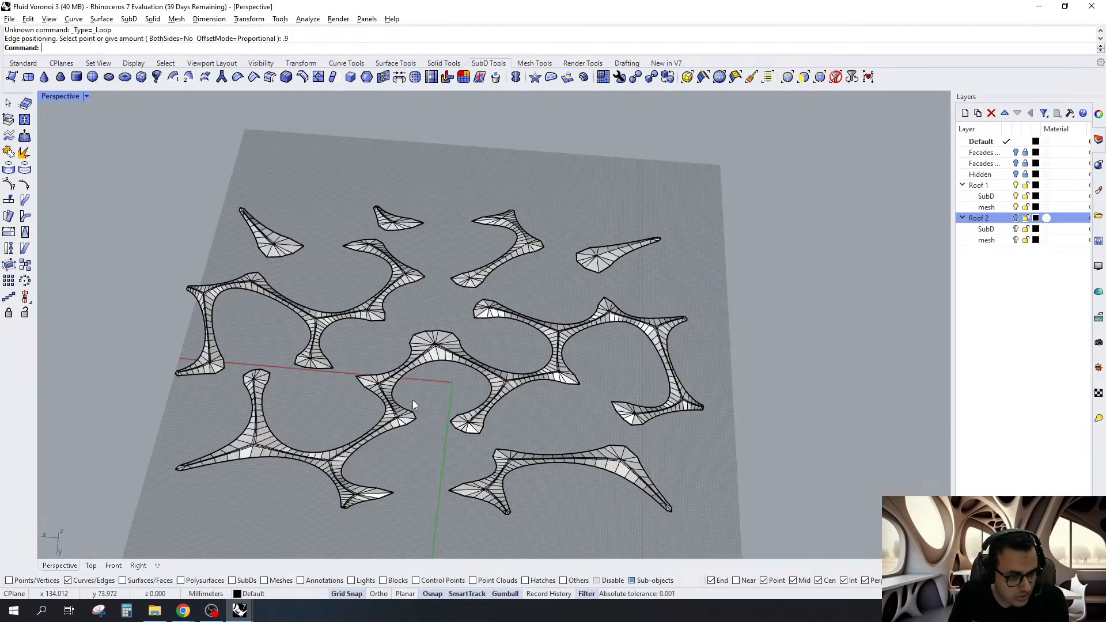
scroll(413, 400, "up", 5)
scroll(324, 388, "up", 3)
left_click(535, 358)
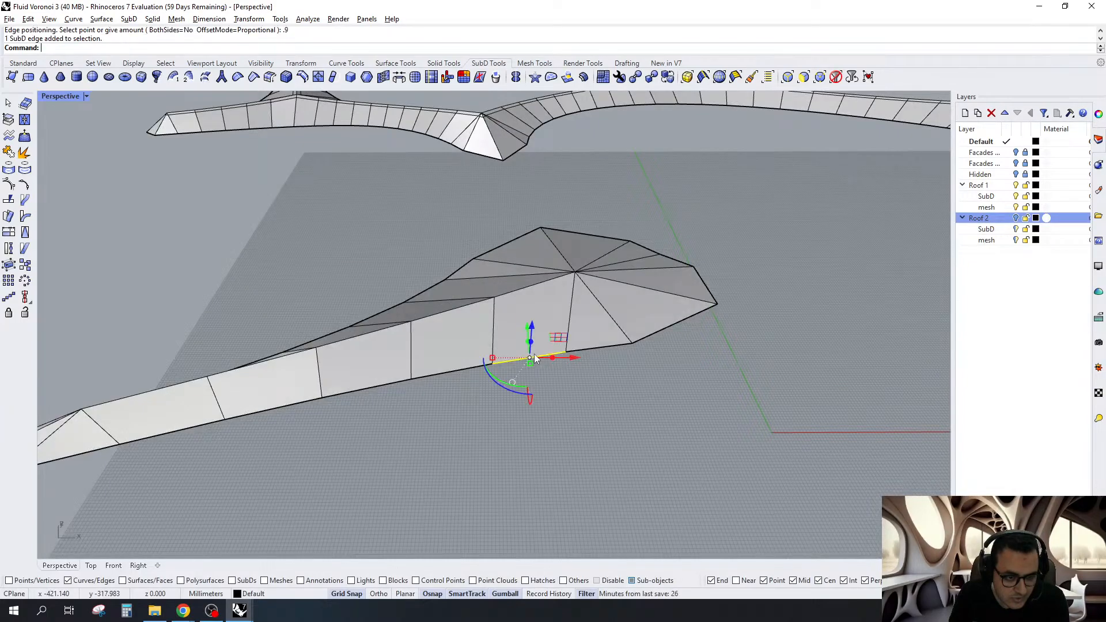
double_click(535, 358)
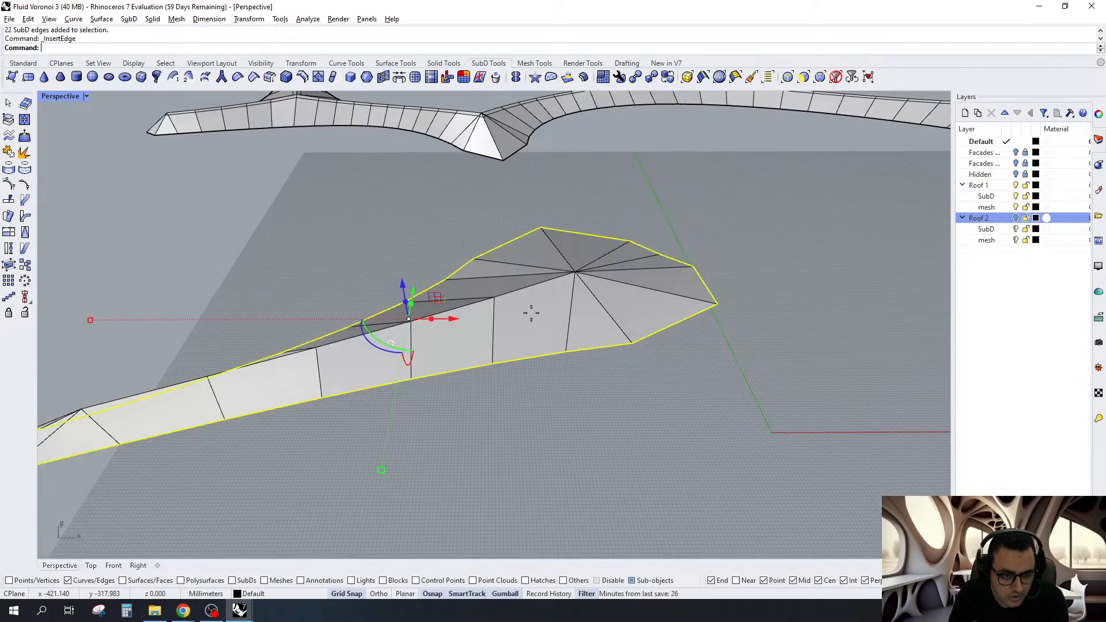
right_click_drag(340, 306, 409, 356)
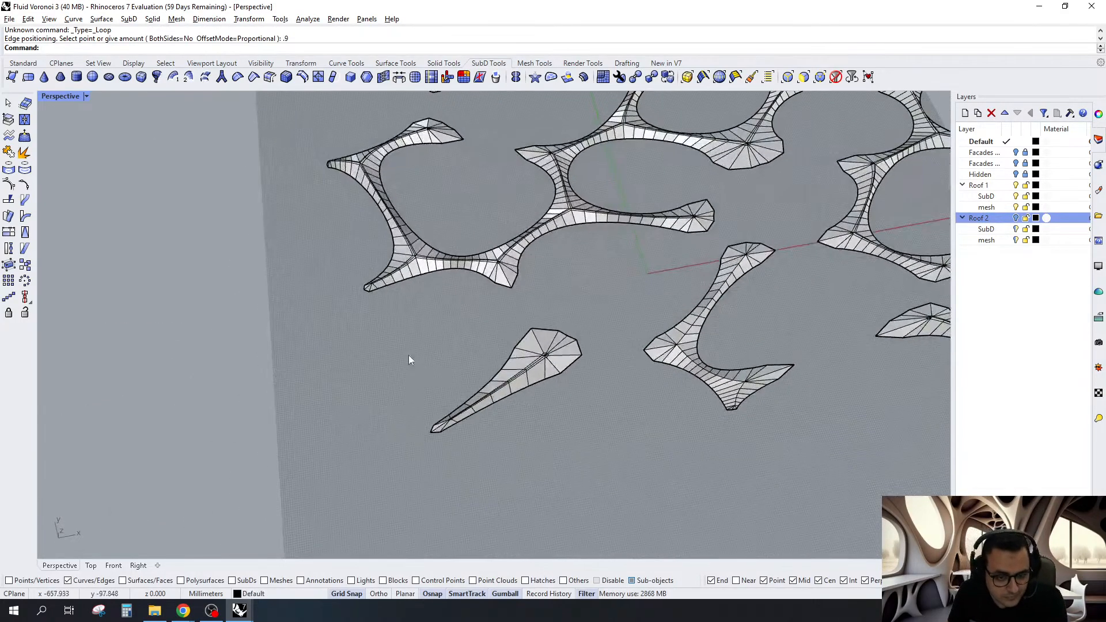
Insert a proportional edge loop at 0.9 from the border of the C-shaped roof next to the teardrop-shaped one
scroll(409, 356, "down", 2)
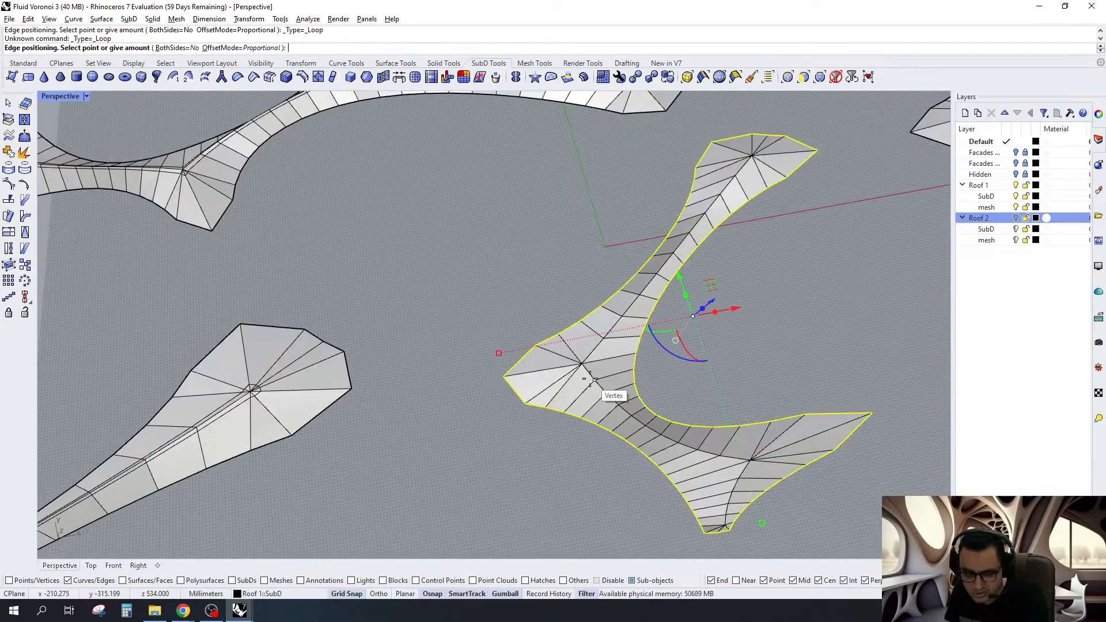
type(".9")
key("Return")
Limit selection to faces and select the outer face loops of the long teardrop-shaped roof and the large branching roof beside it
scroll(497, 362, "down", 5)
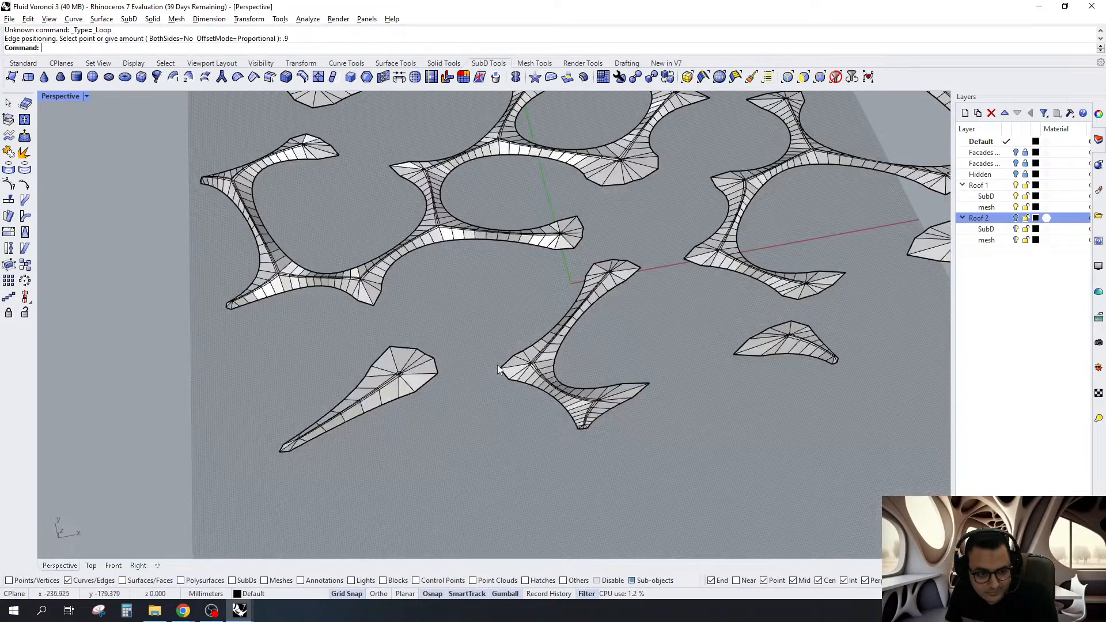
right_click_drag(500, 371, 429, 360)
scroll(641, 237, "down", 5)
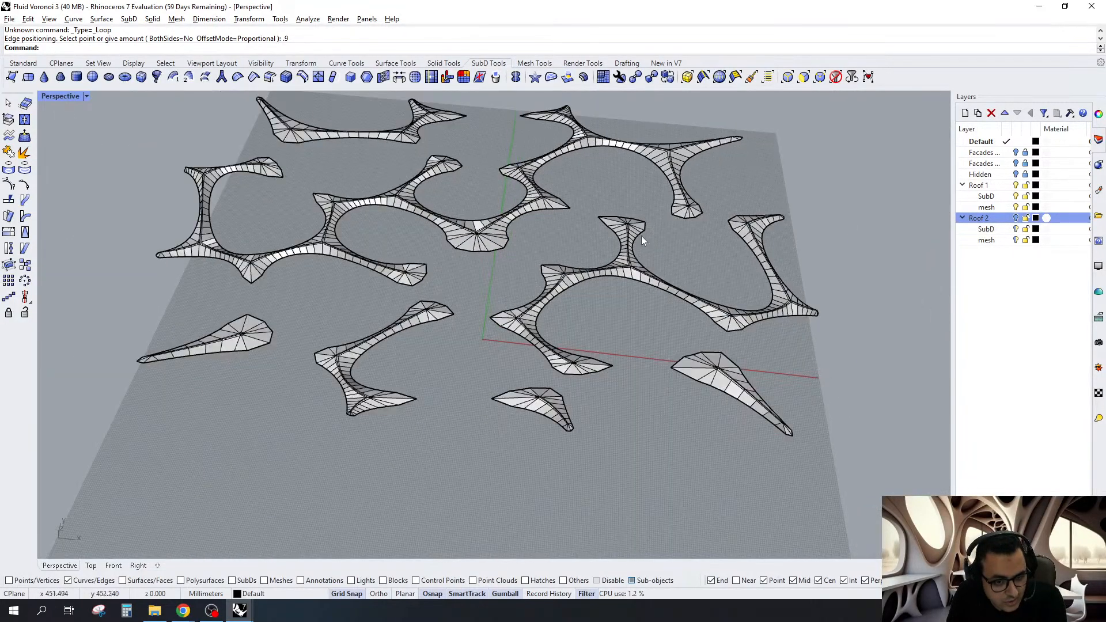
scroll(641, 236, "up", 10)
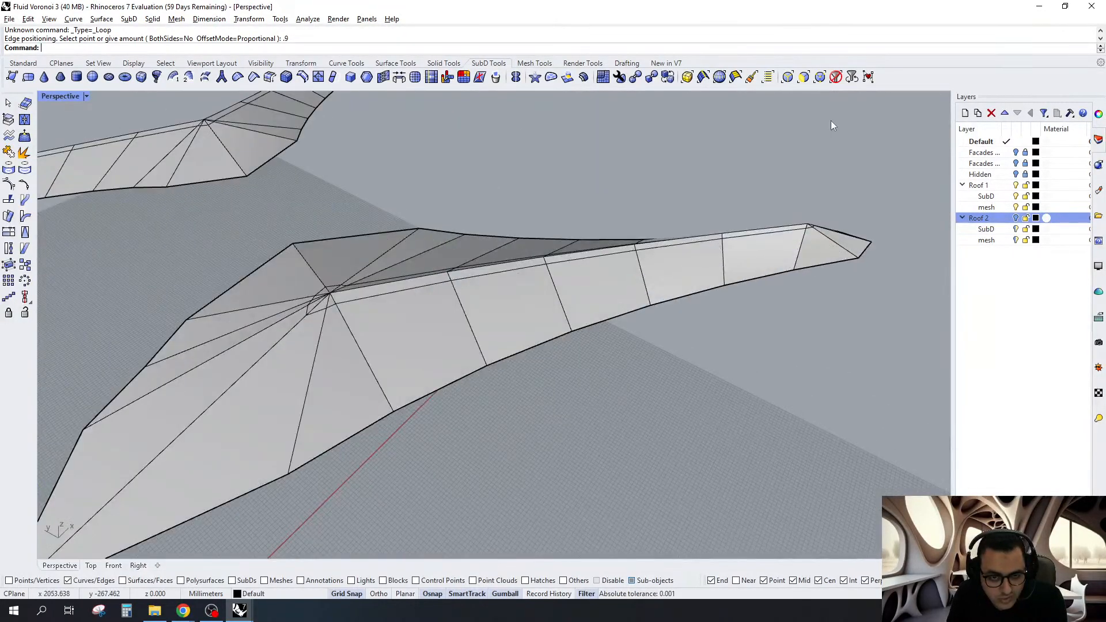
left_click(804, 77)
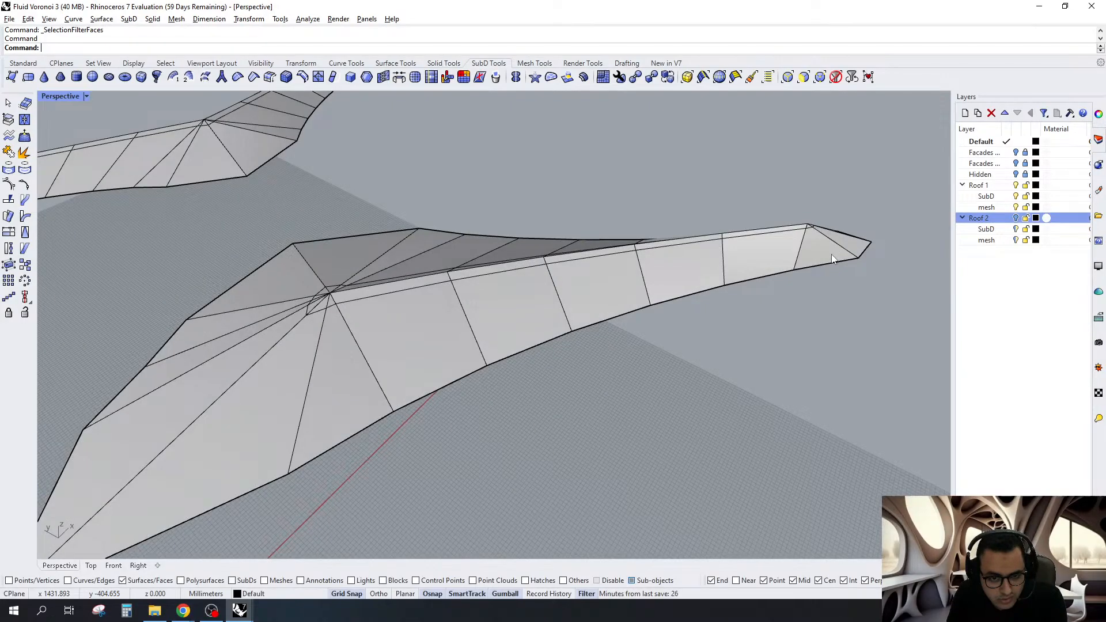
left_click(597, 434, "shift")
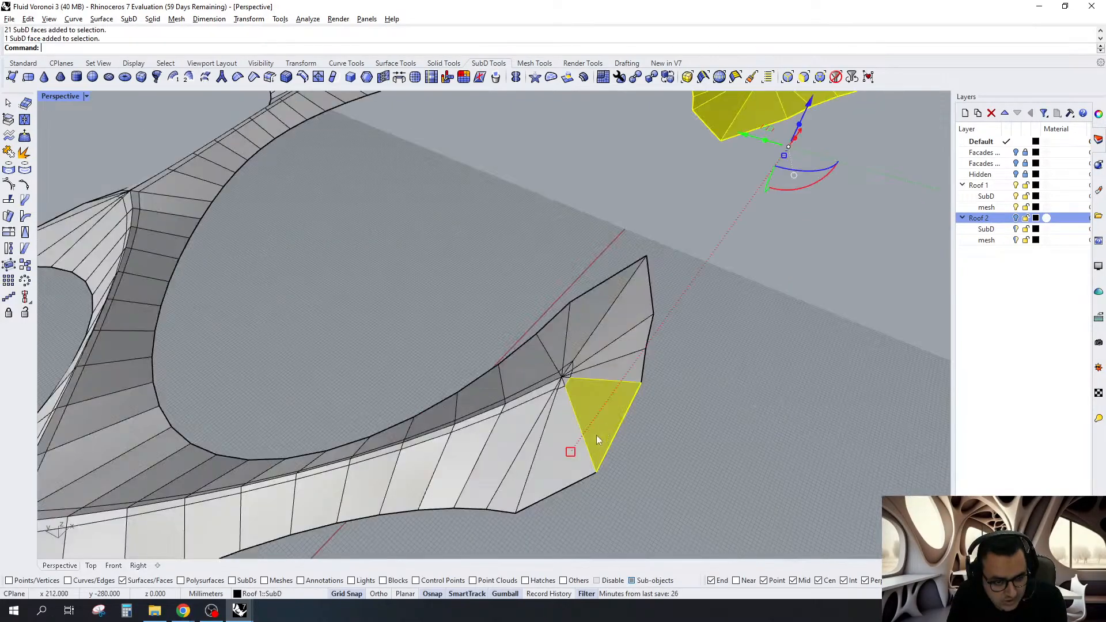
double_click(560, 456, "shift")
scroll(626, 283, "down", 10)
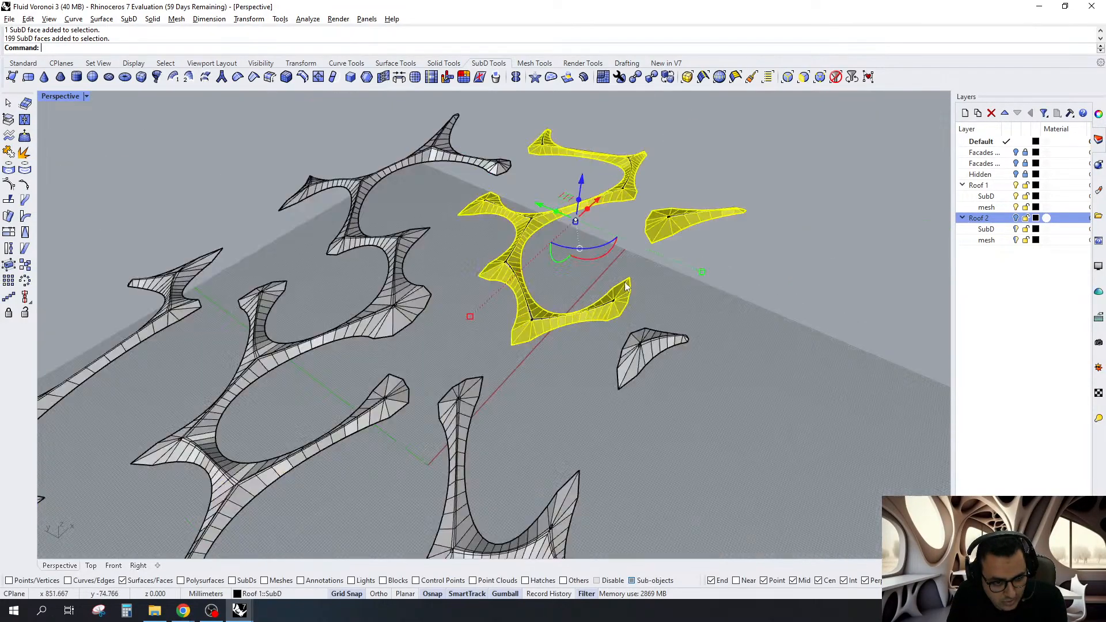
Add the outer face loop of the small curved teardrop-shaped roof to the selection
scroll(576, 369, "up", 10)
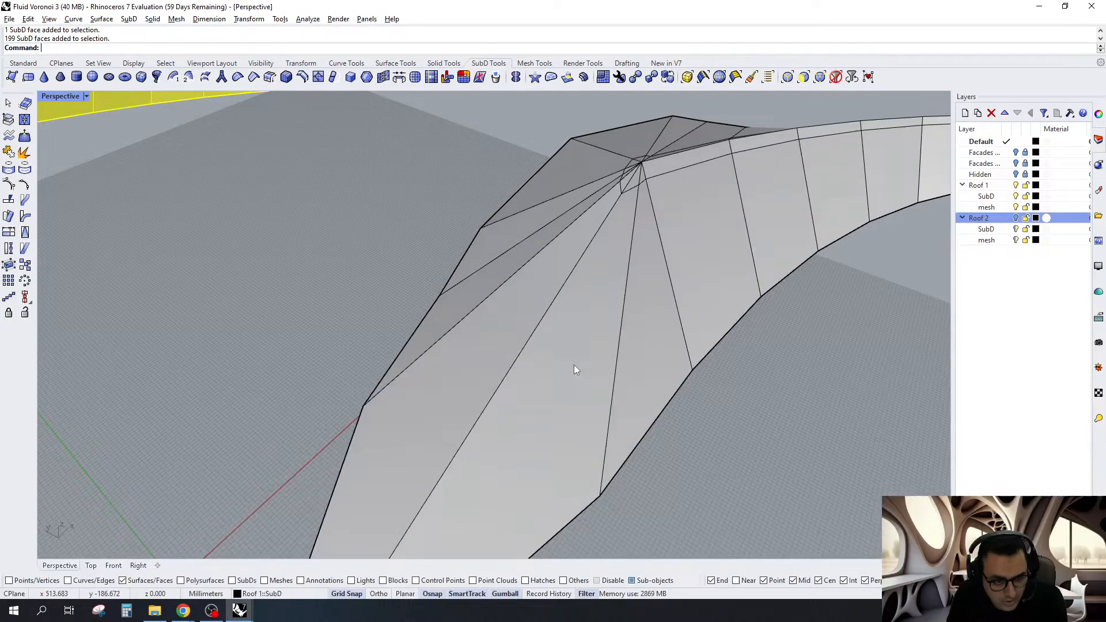
double_click(574, 364, "shift")
scroll(572, 365, "down", 10)
scroll(671, 185, "up", 5)
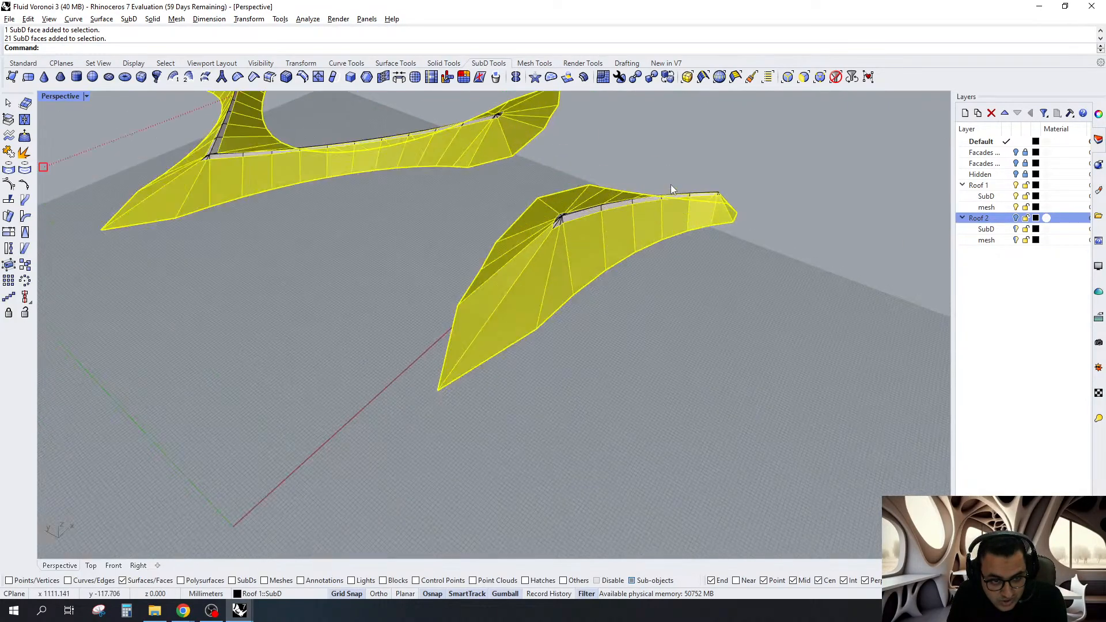
scroll(670, 184, "up", 4)
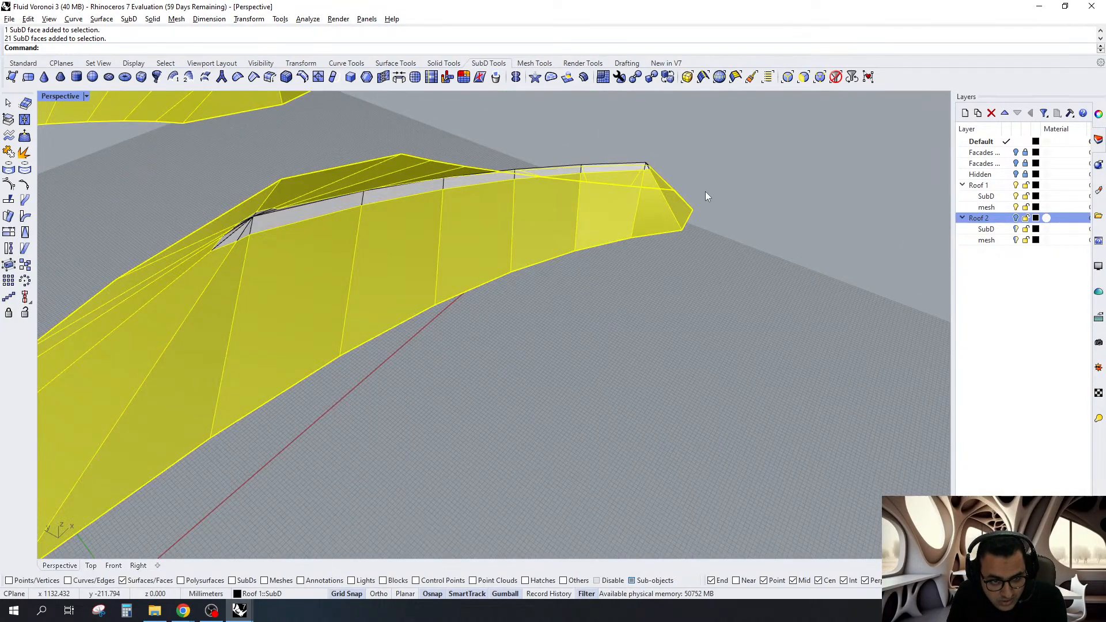
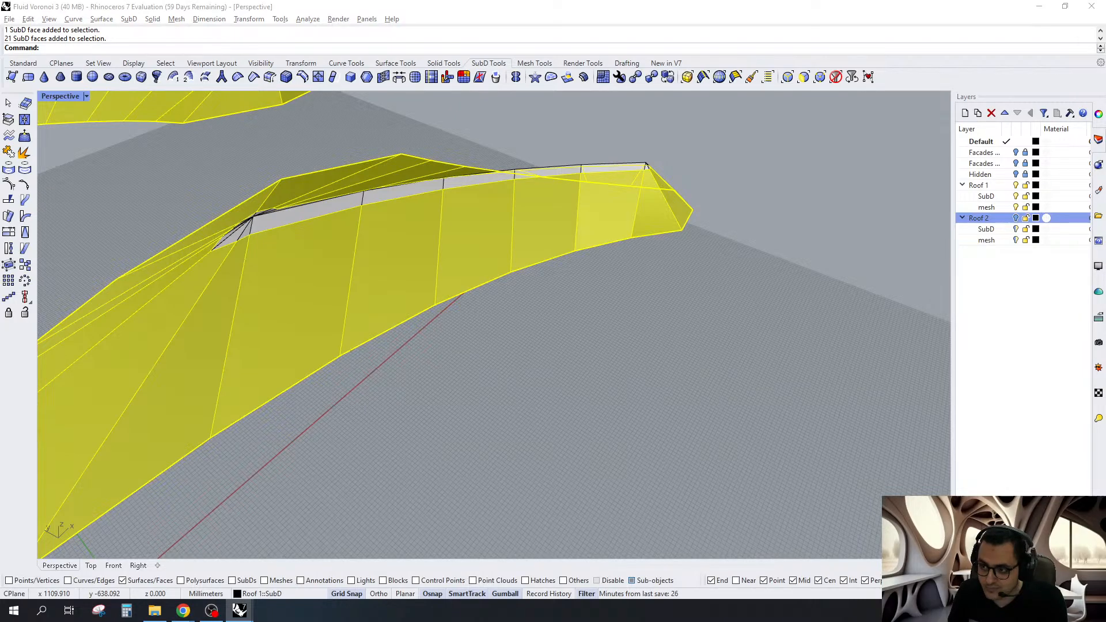
Add the outer face loops of the C-shaped roof and the large central branching roof to the selection
scroll(481, 332, "down", 8)
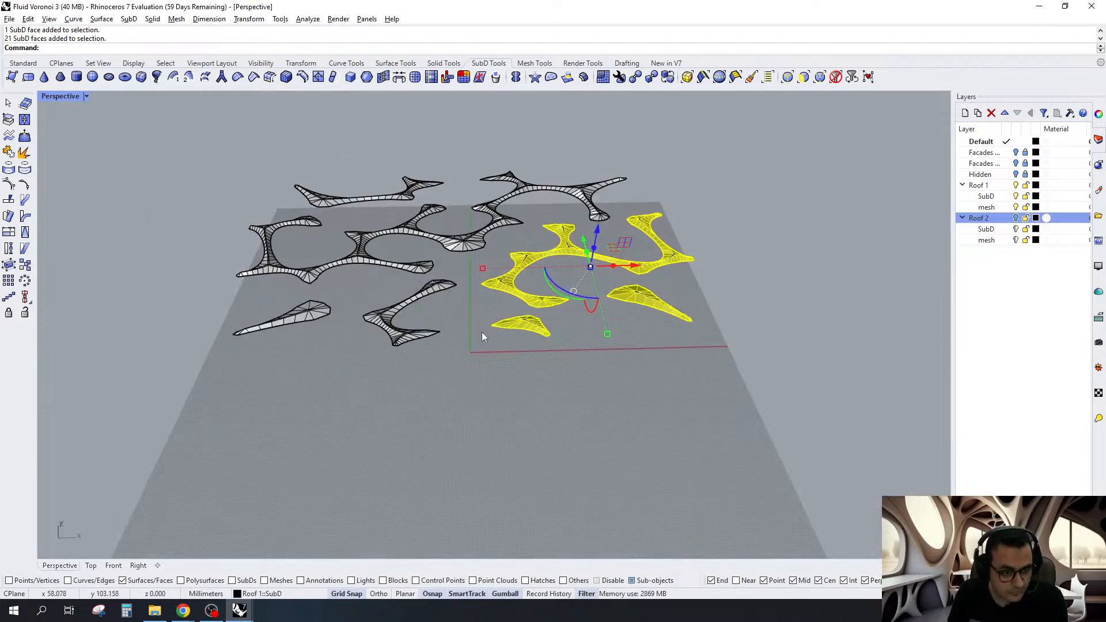
scroll(455, 335, "up", 10)
left_click(378, 349, "shift")
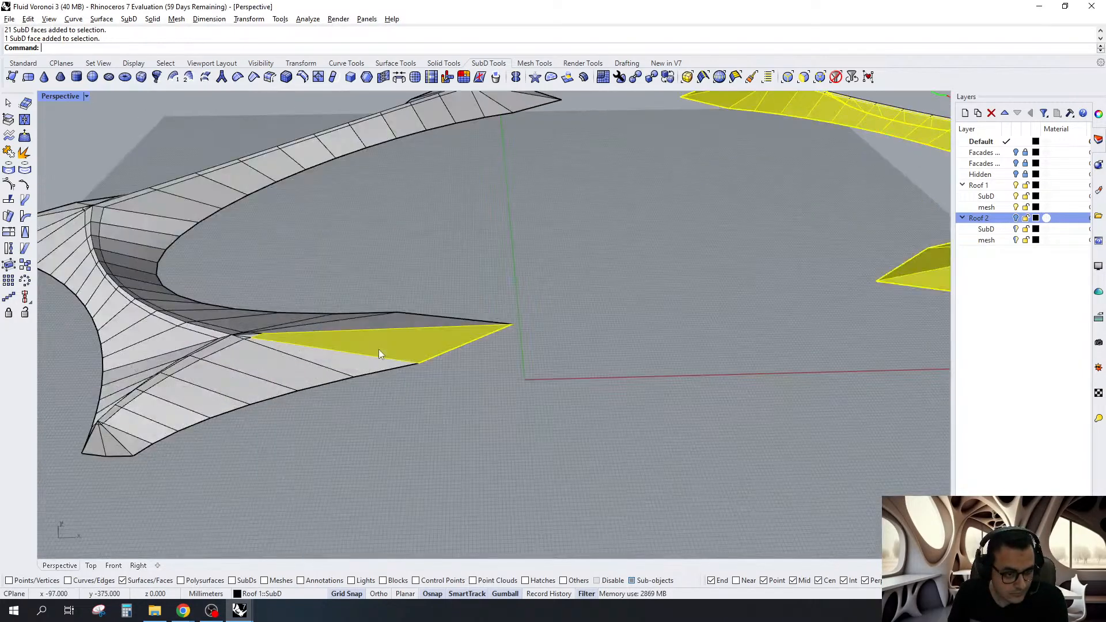
double_click(379, 349, "shift")
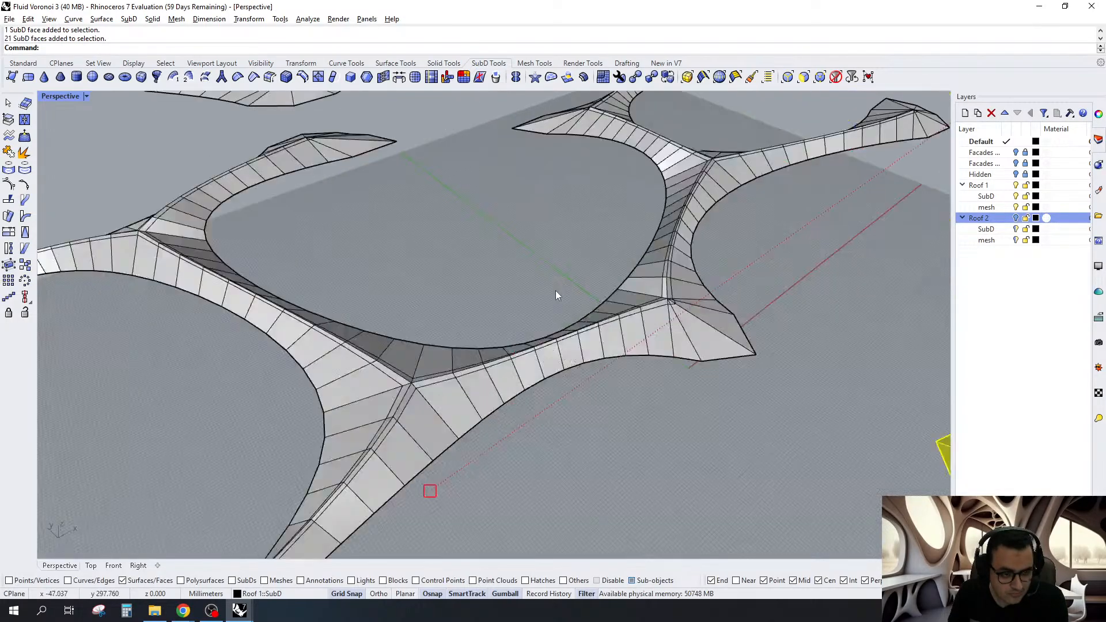
left_click(720, 338, "shift")
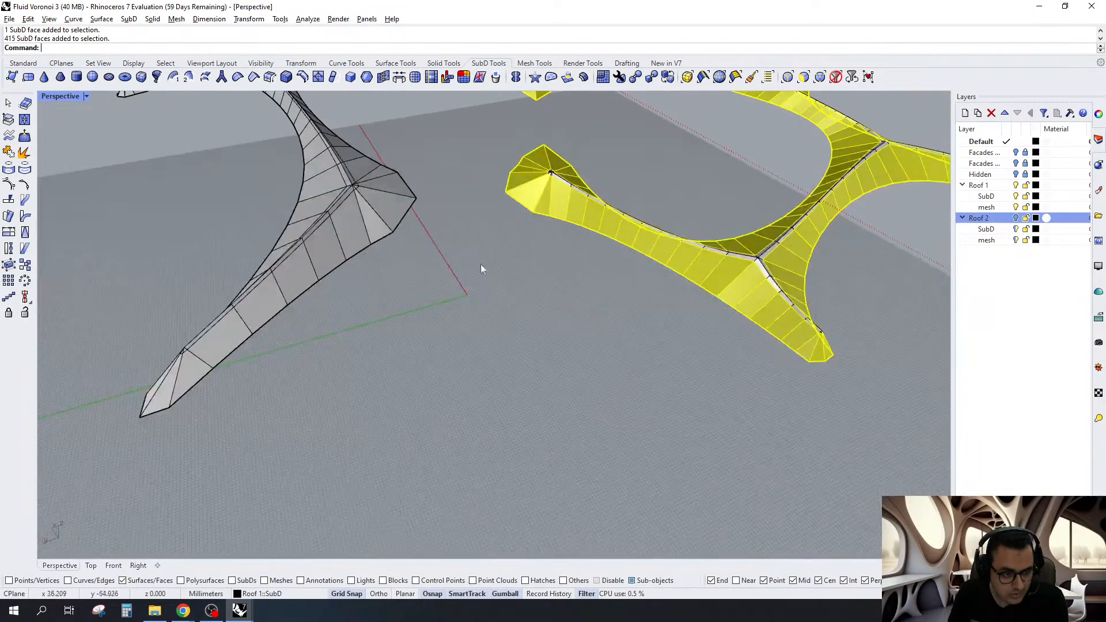
Try to add the outer face loop of the remaining long curved roof, and deselect its faces again
left_click(389, 221, "shift")
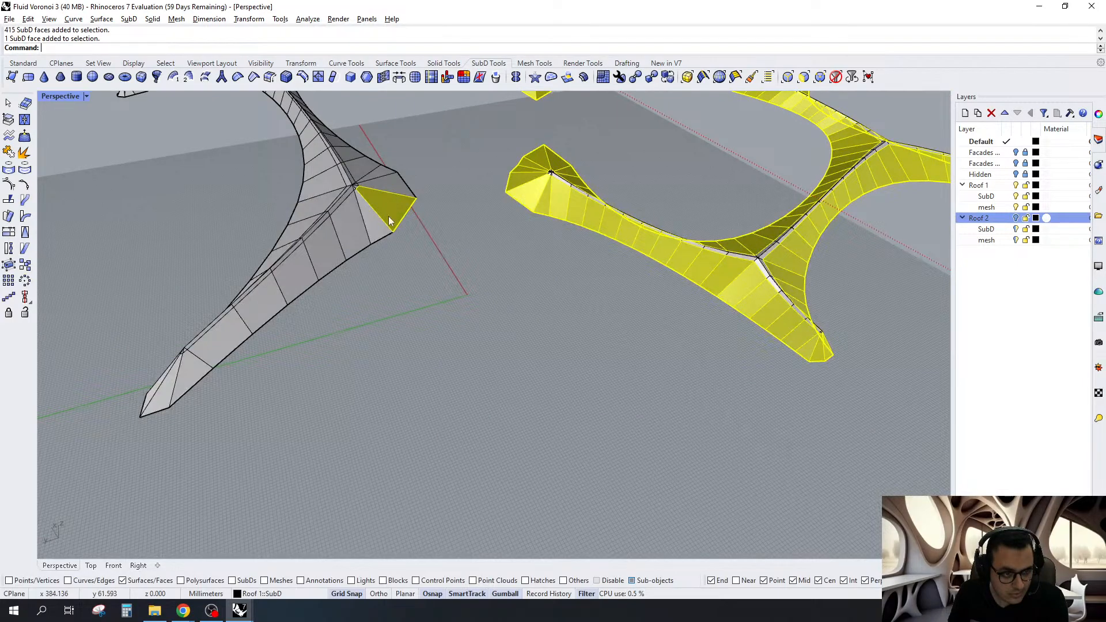
double_click(606, 314, "shift")
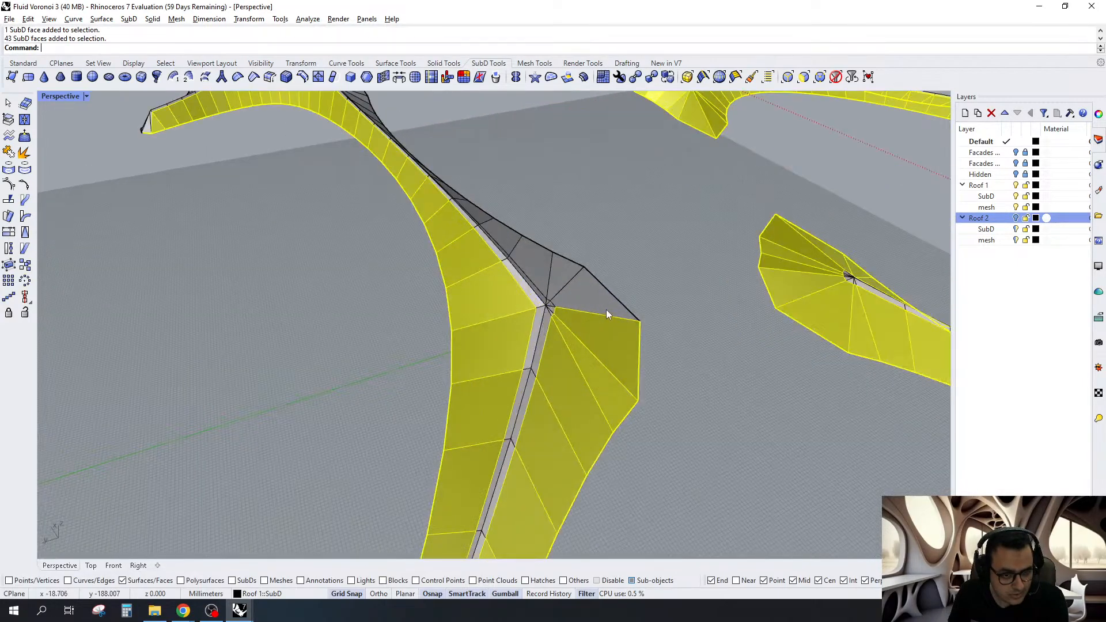
scroll(606, 310, "down", 5)
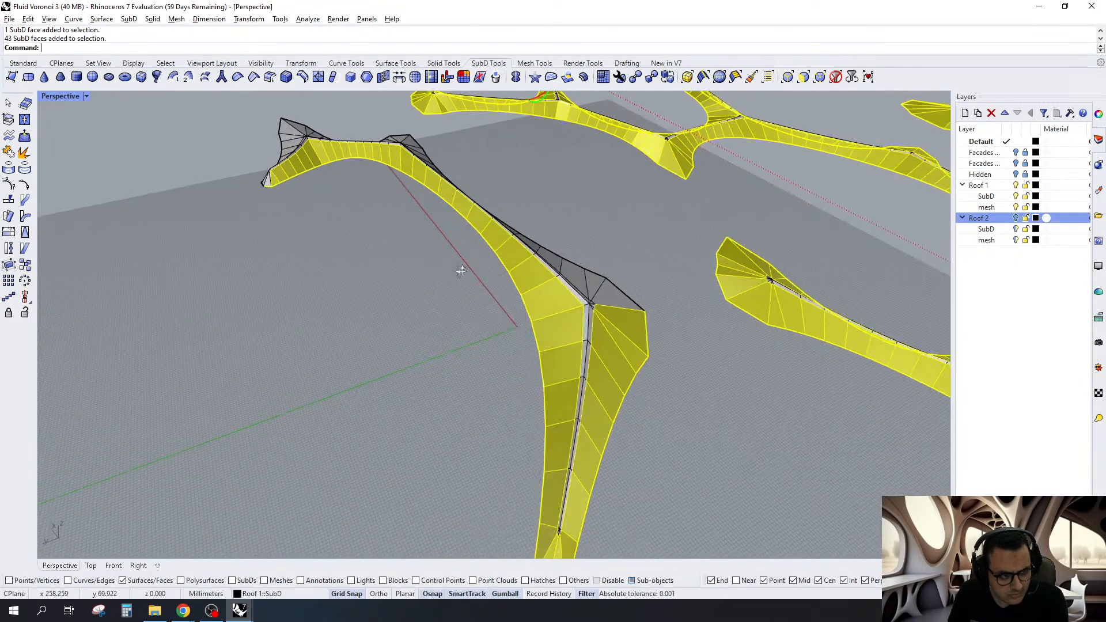
right_click_drag(462, 271, 384, 291)
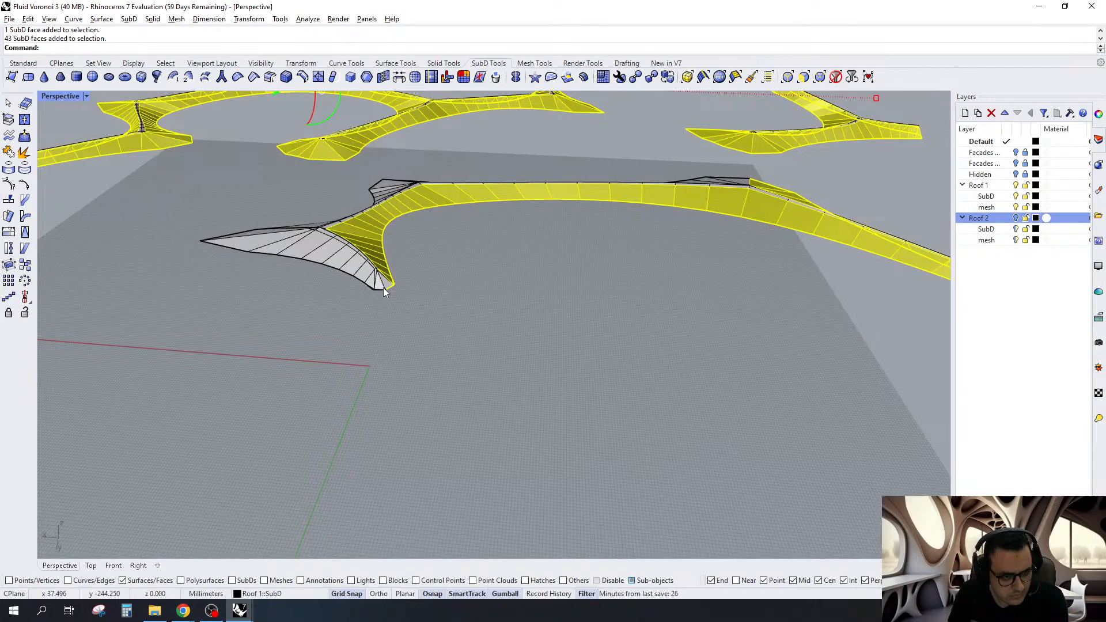
scroll(383, 291, "up", 5)
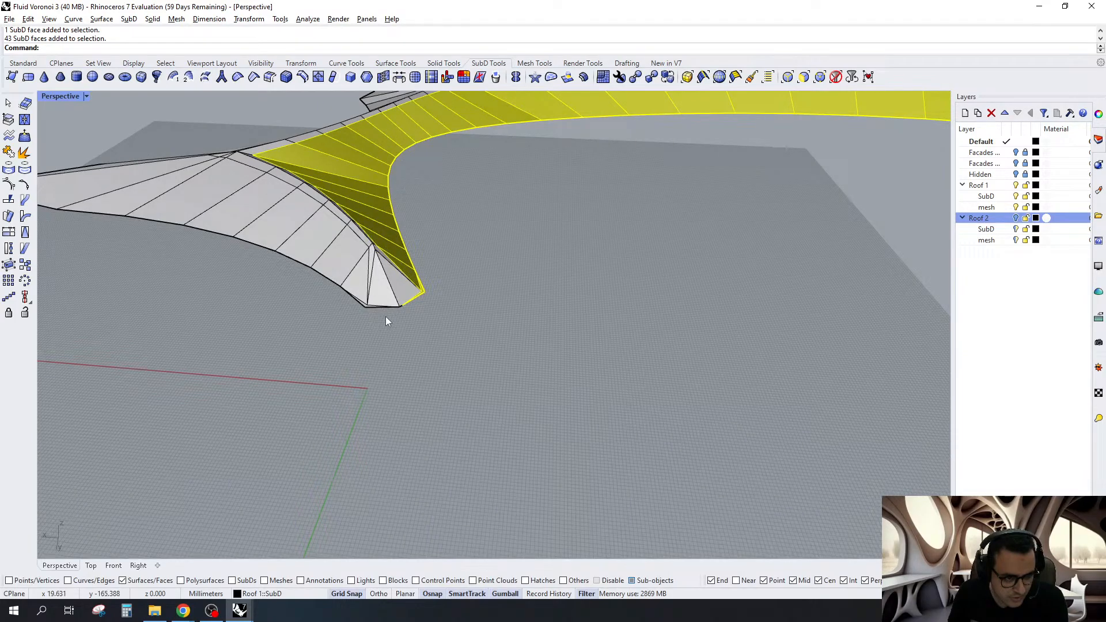
scroll(386, 321, "down", 5)
scroll(660, 285, "up", 2)
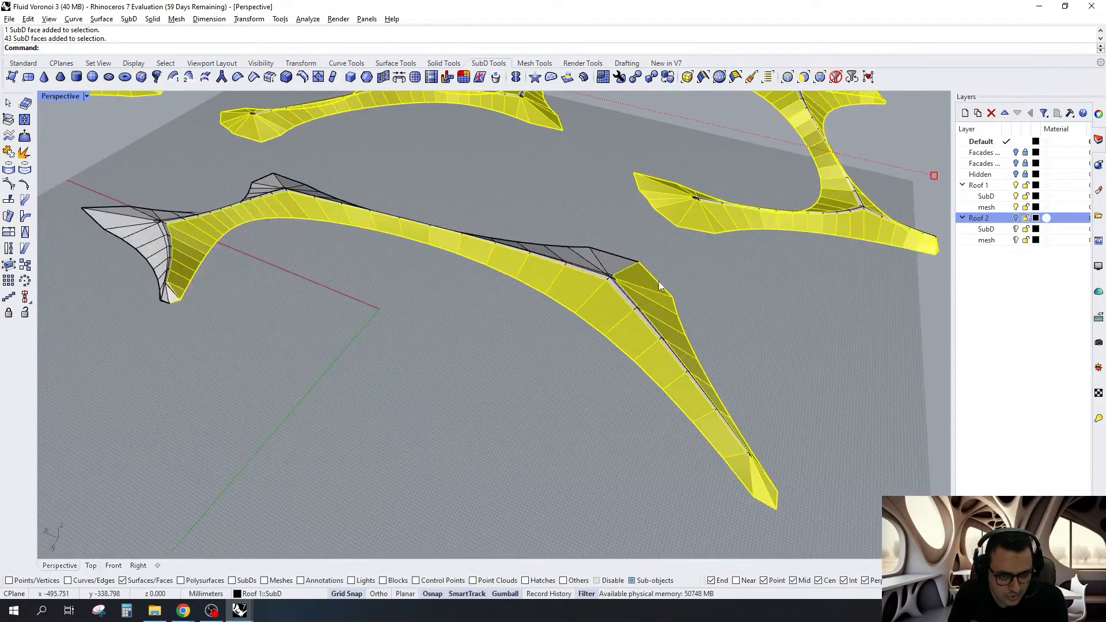
double_click(658, 283, "ctrl")
Extract the selected outer faces from the roof SubDs, leaving out the long curved roof
scroll(775, 350, "down", 6)
scroll(232, 177, "up", 5)
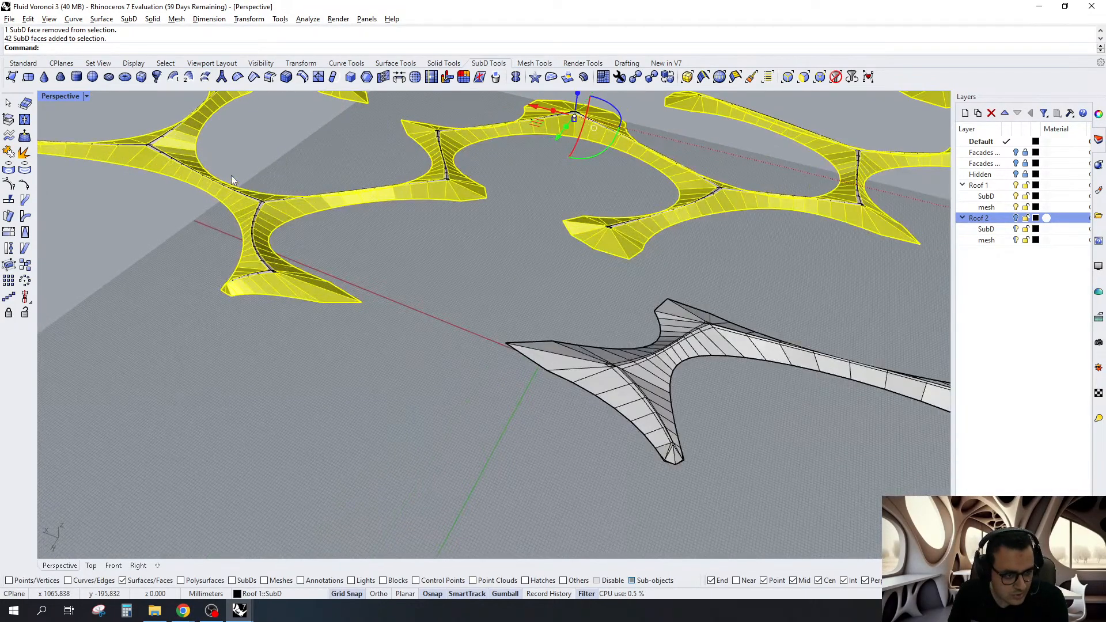
scroll(230, 175, "down", 4)
right_click_drag(651, 236, 742, 223)
scroll(742, 223, "up", 3)
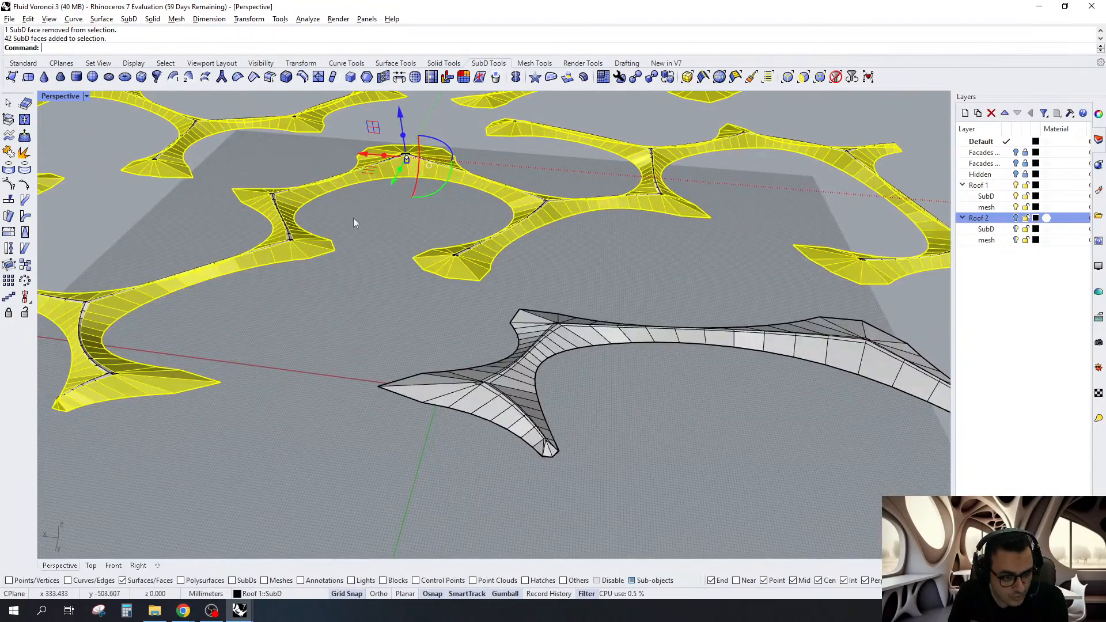
left_click(8, 120)
Switch the selection filter from faces to edges
scroll(612, 354, "up", 5)
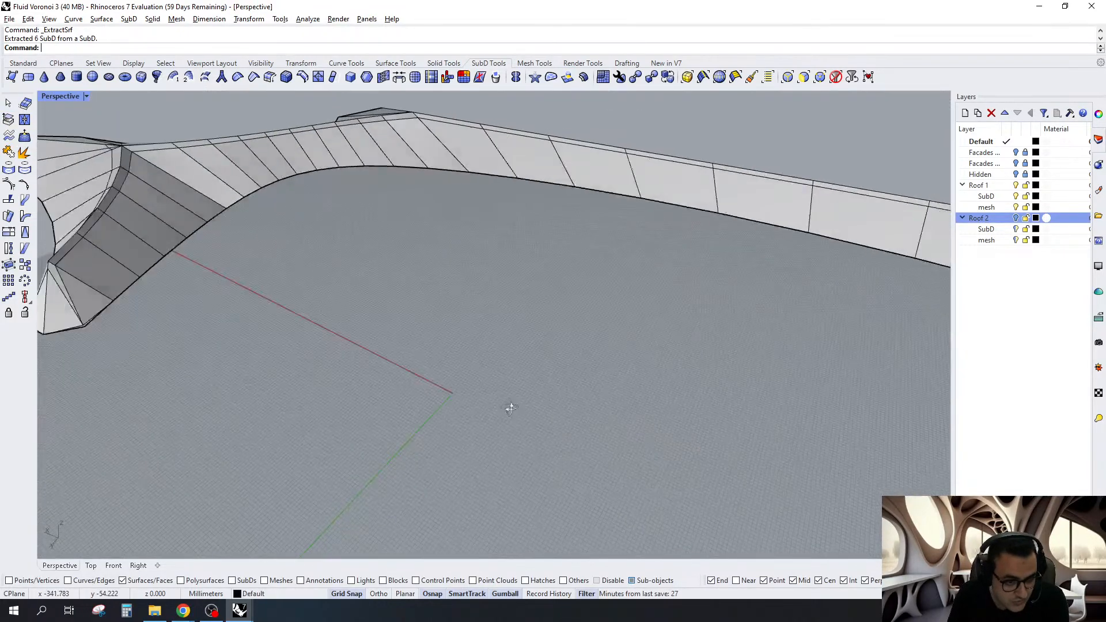
scroll(510, 409, "down", 5)
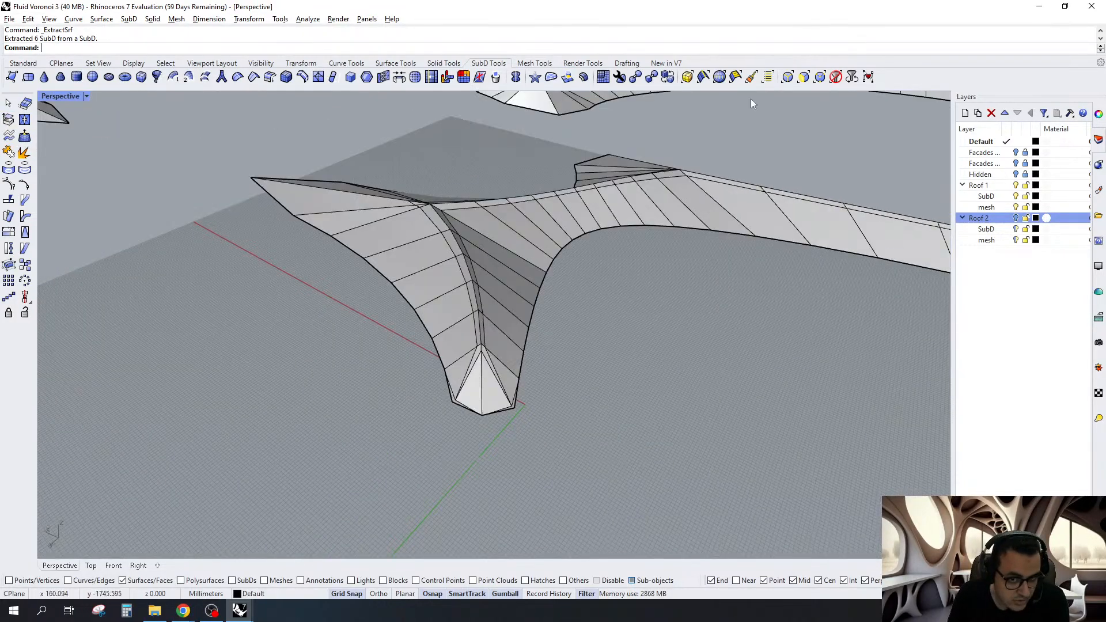
left_click(836, 77)
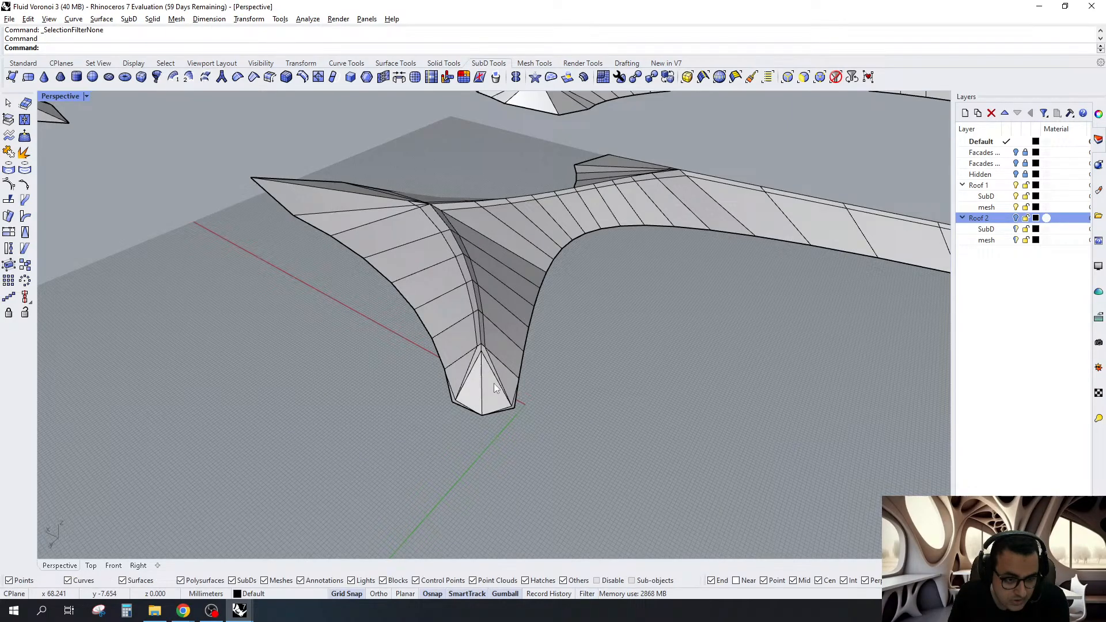
Try deleting the inner edge loop along the long curved roof's ridge, and undo the deletion
scroll(493, 383, "up", 6)
double_click(475, 283)
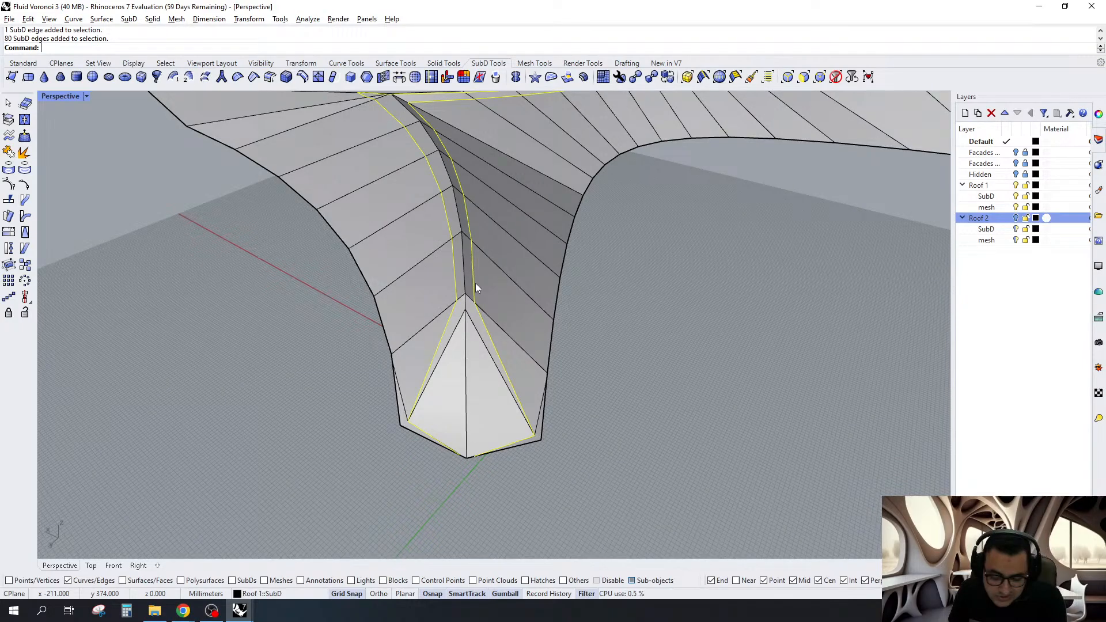
key("Delete")
scroll(475, 282, "down", 6)
right_click_drag(475, 283, 196, 306)
scroll(196, 306, "up", 5)
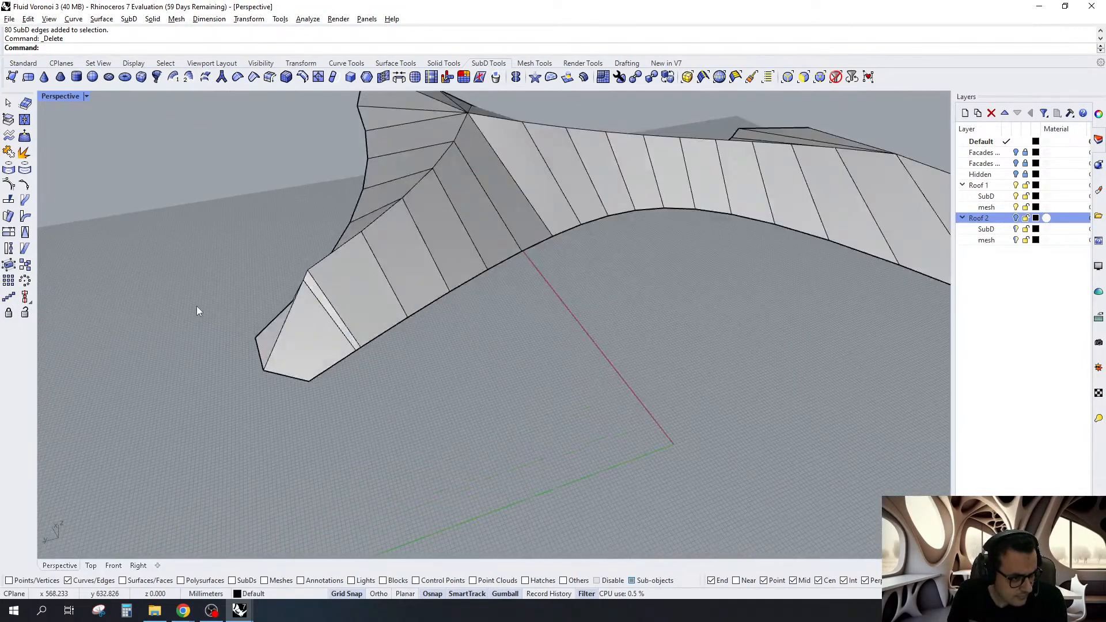
scroll(302, 333, "up", 5)
key("ctrl+z")
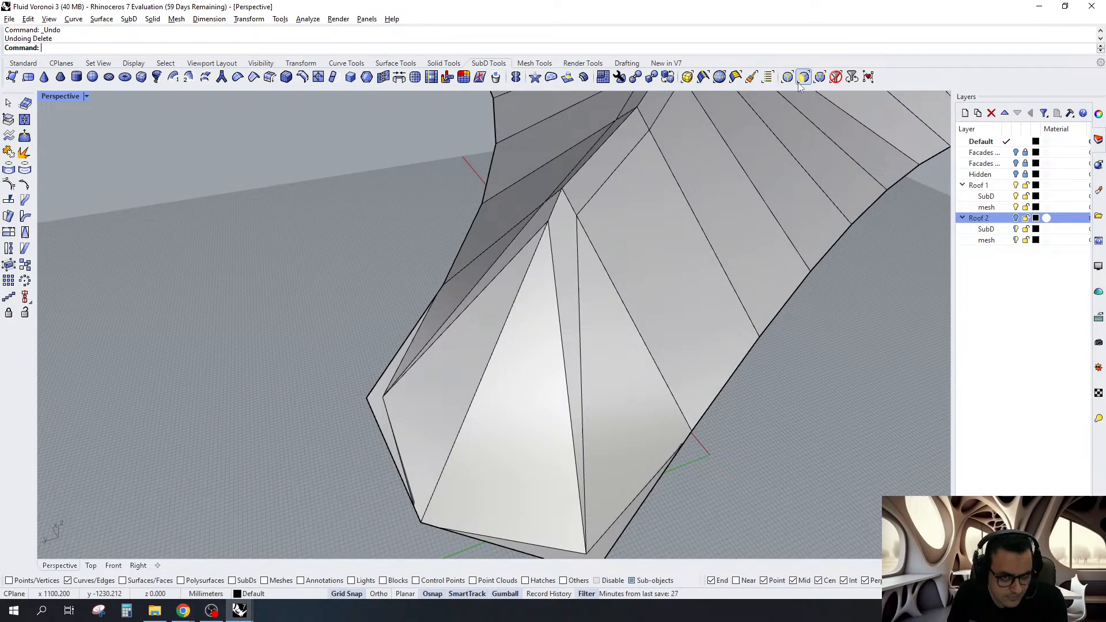
Try deleting the short edge chain around the long curved roof's narrow tip, and undo the deletion
double_click(555, 288)
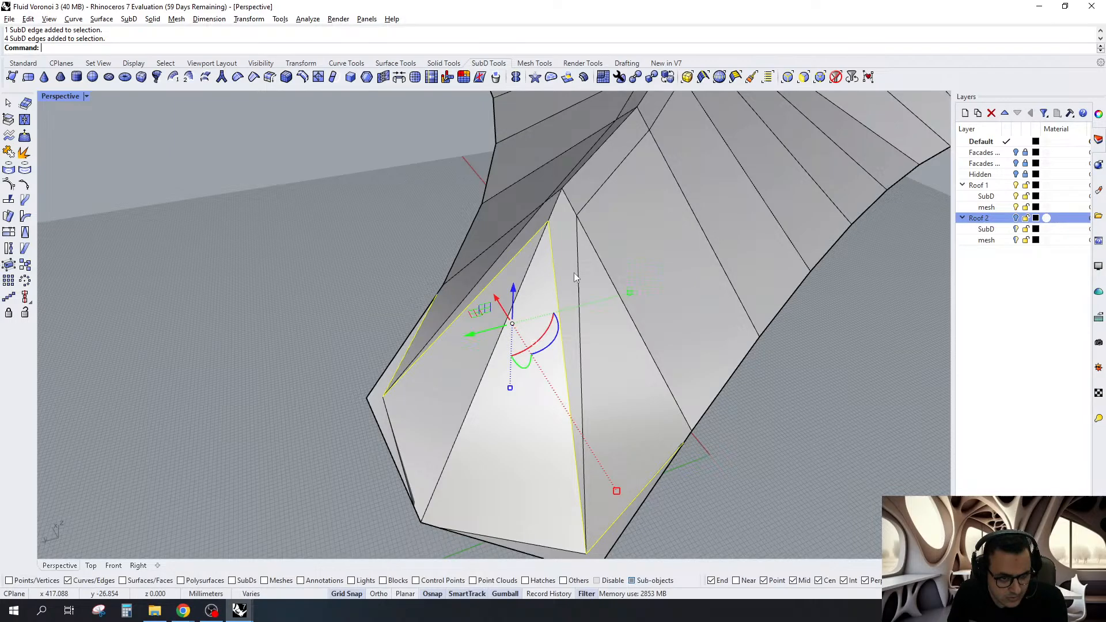
key("Delete")
key("ctrl+z")
Delete the long curved roof's full inner edge loop along the ridge, plus the leftover edges at its narrow tip
scroll(529, 261, "down", 3)
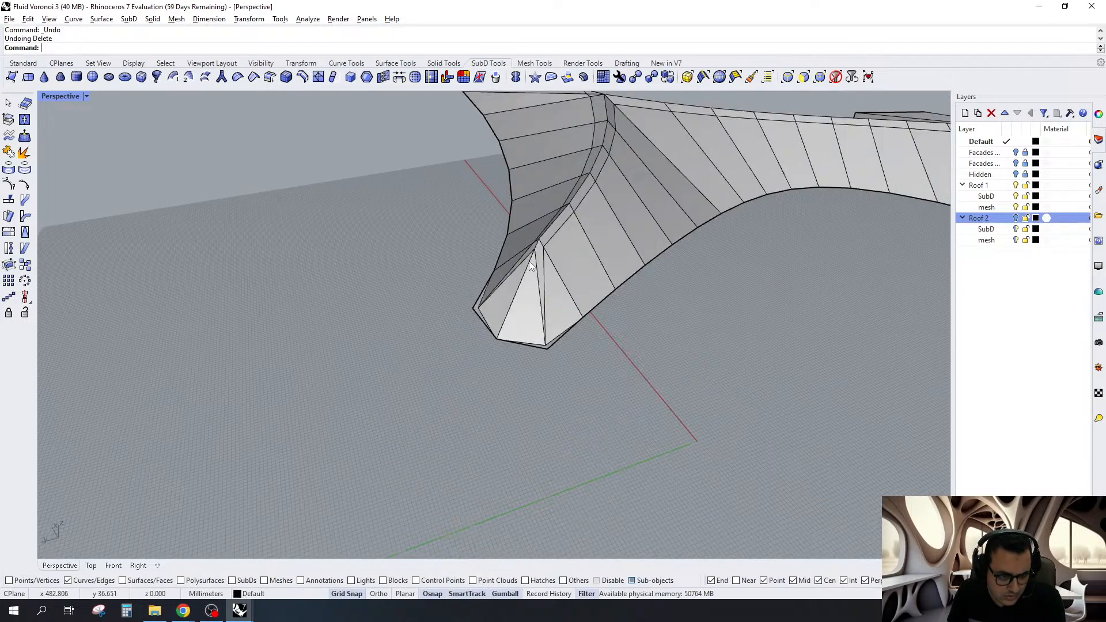
scroll(548, 335, "up", 3)
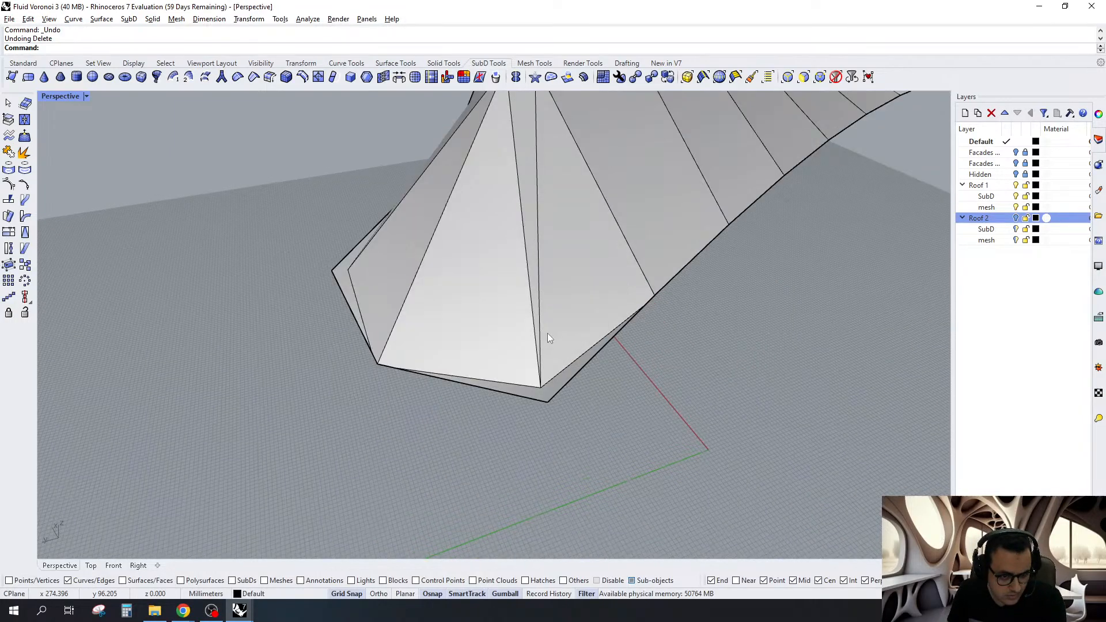
scroll(547, 333, "down", 2)
scroll(509, 229, "up", 2)
double_click(509, 230)
scroll(523, 258, "down", 5)
scroll(524, 258, "up", 2)
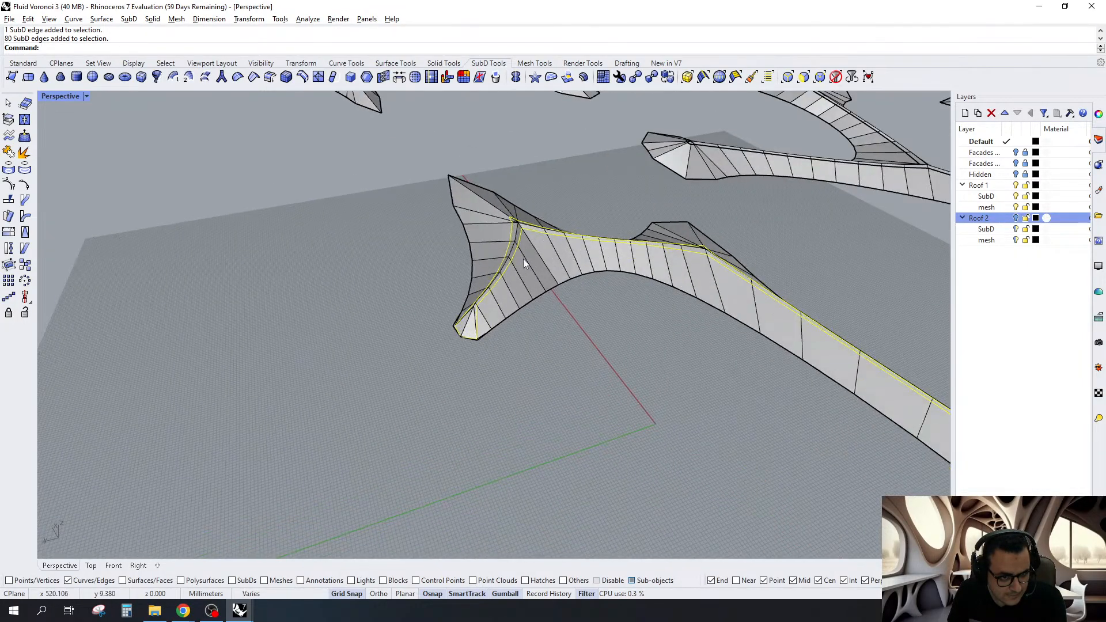
scroll(440, 360, "up", 4)
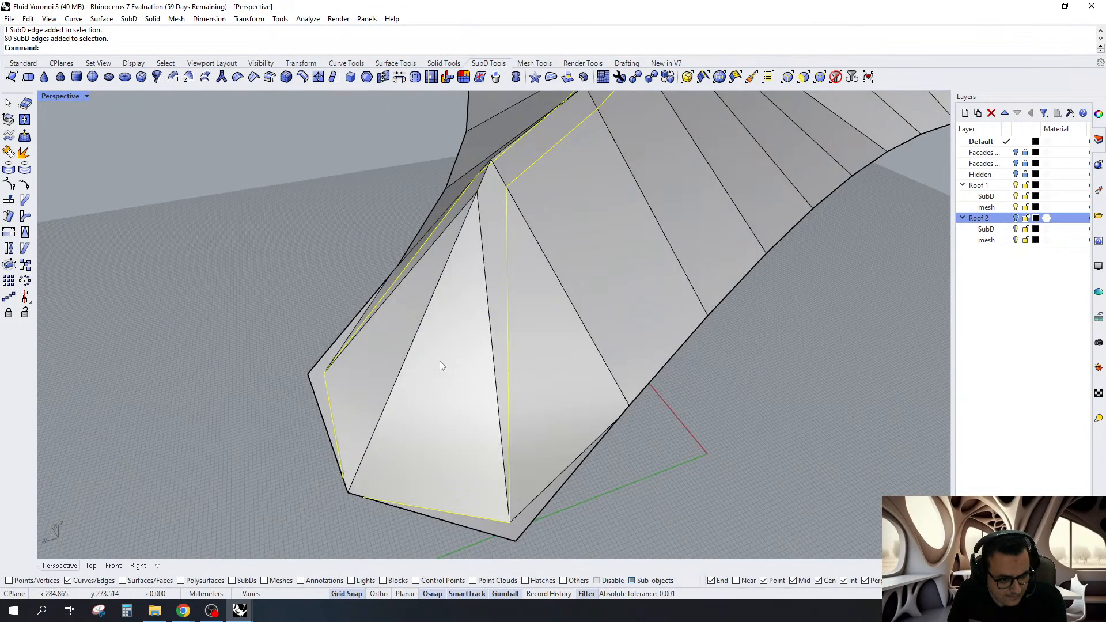
key("Delete")
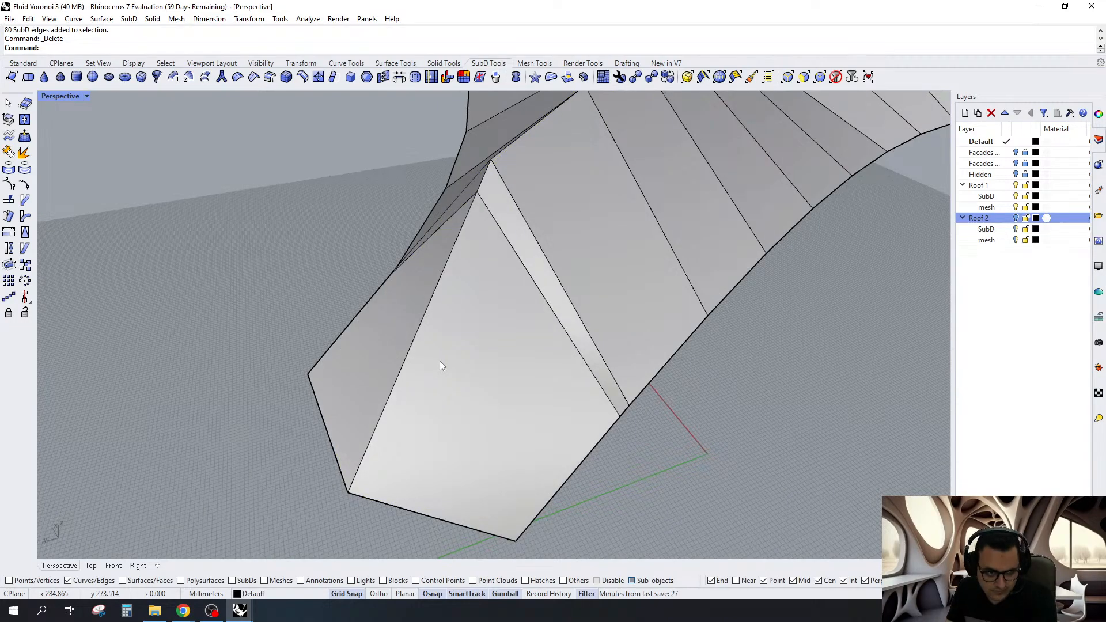
left_click(541, 292)
scroll(544, 293, "down", 5)
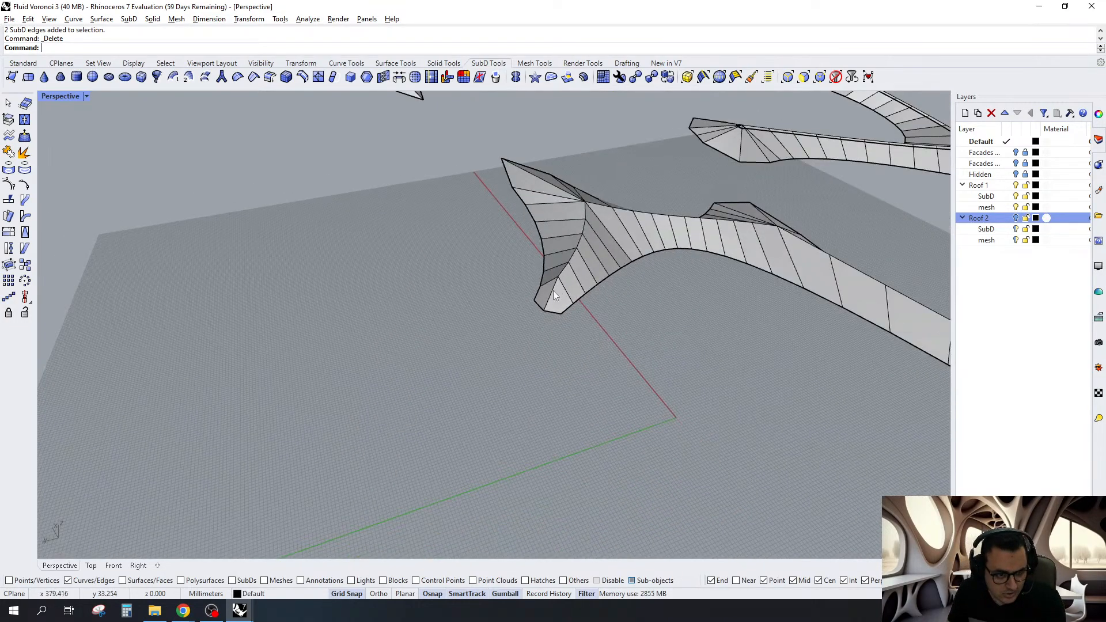
Insert two edges across the long curved roof's narrow tip, from the inner ridge-end vertex to the two outer corner vertices
right_click_drag(553, 290, 496, 330)
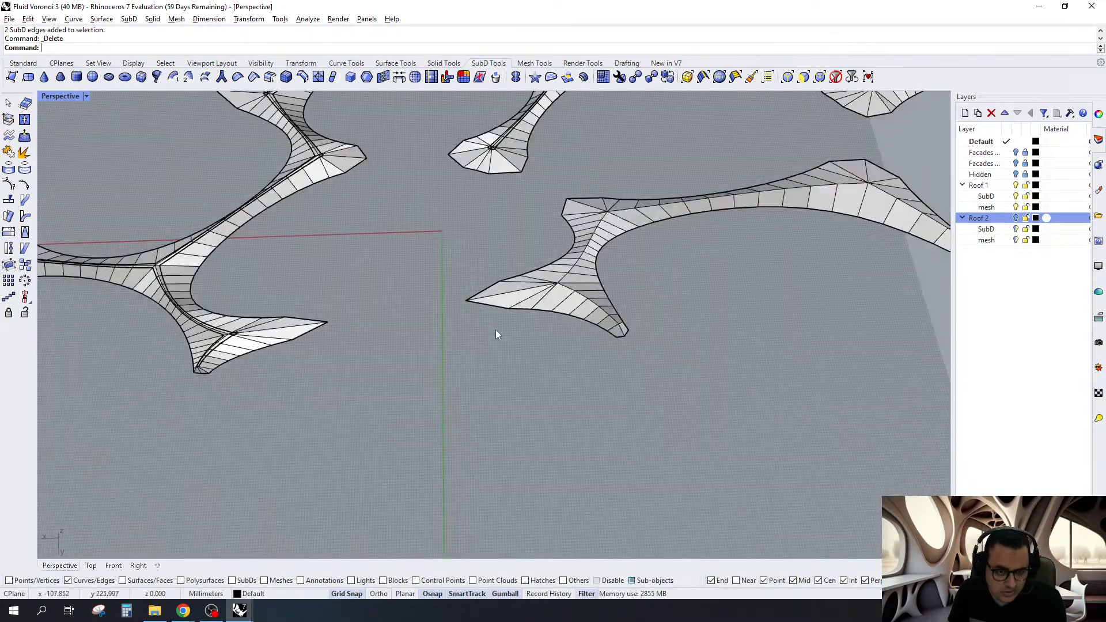
scroll(666, 385, "up", 5)
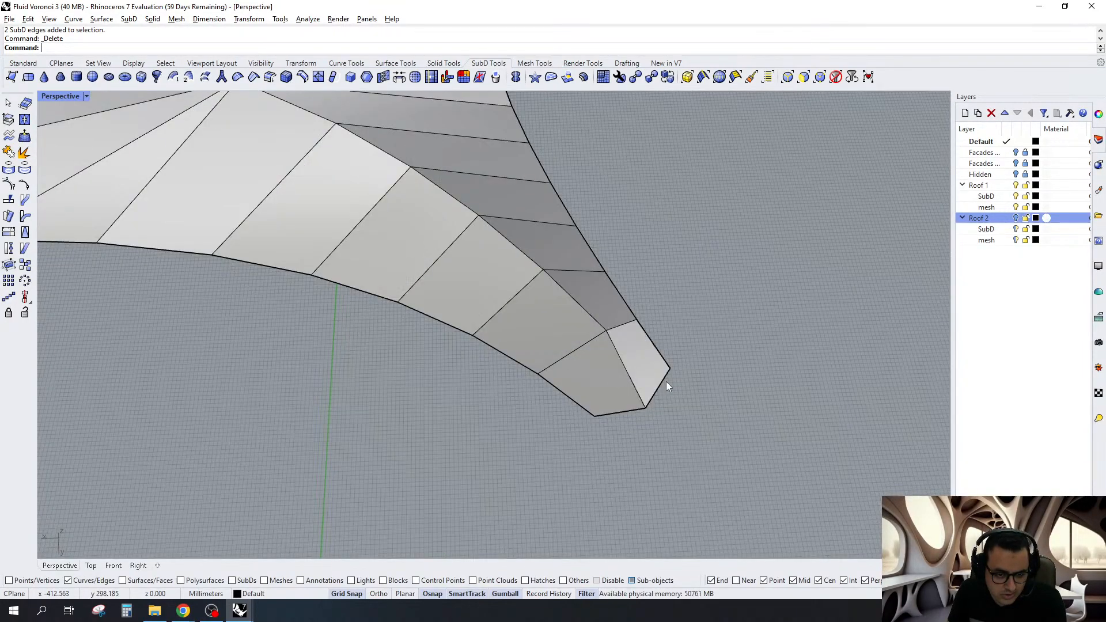
left_click(719, 77)
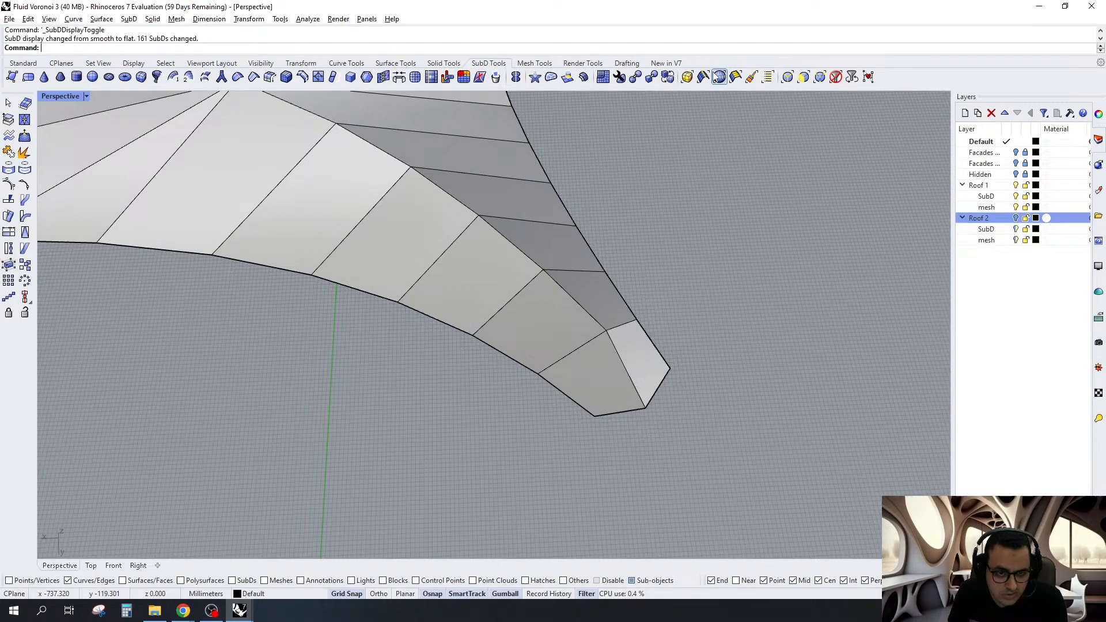
right_click(612, 352)
left_click(608, 356)
left_click(670, 369)
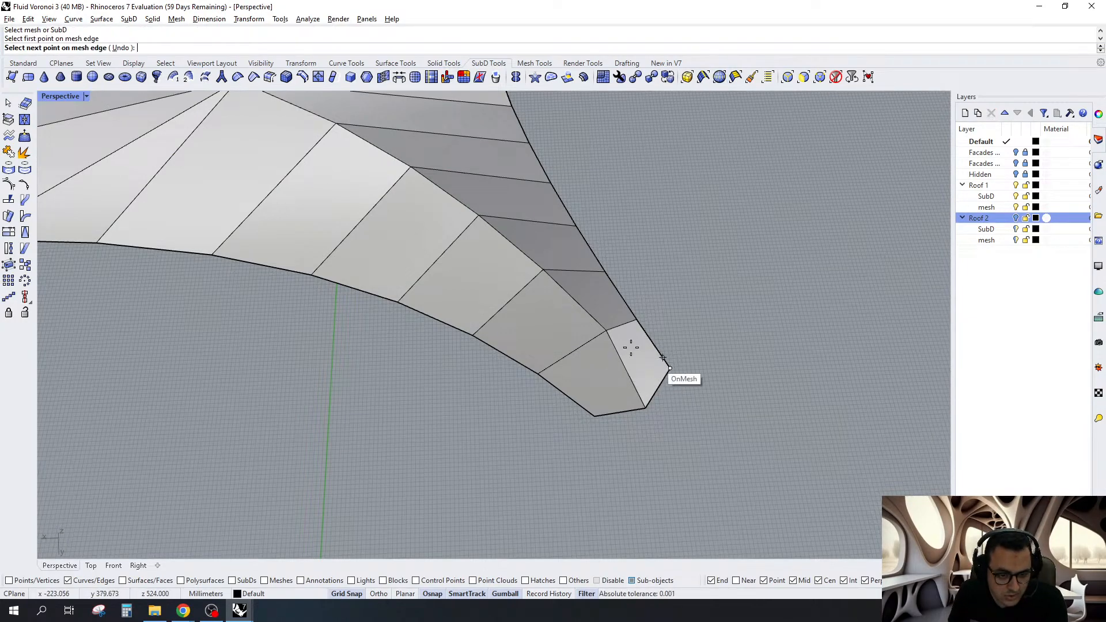
left_click(607, 332)
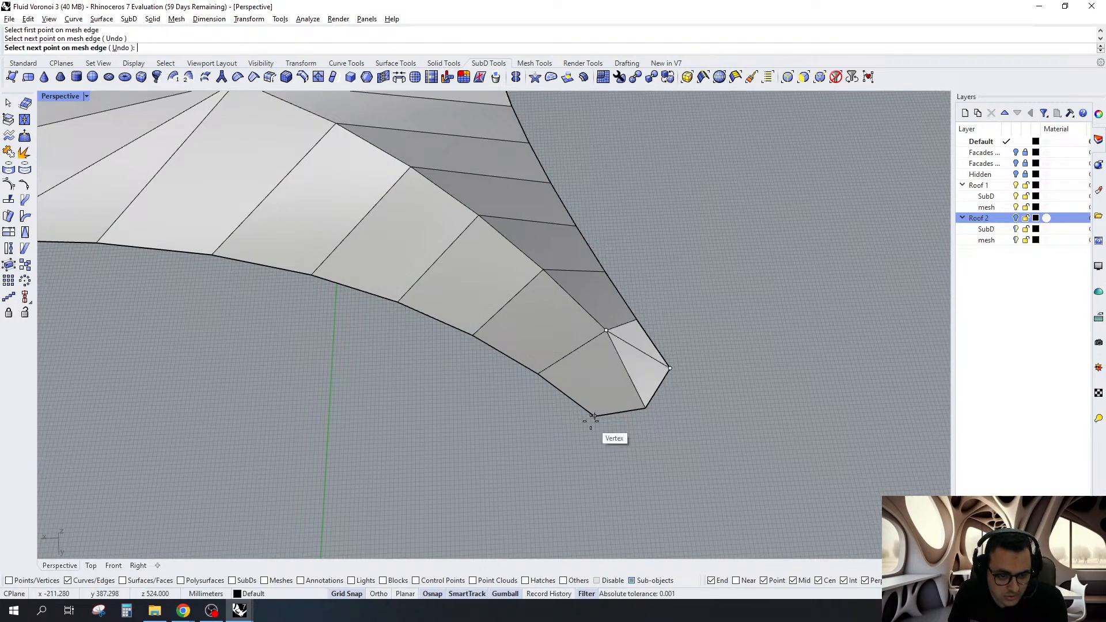
left_click(593, 416)
key("Return")
key("Escape")
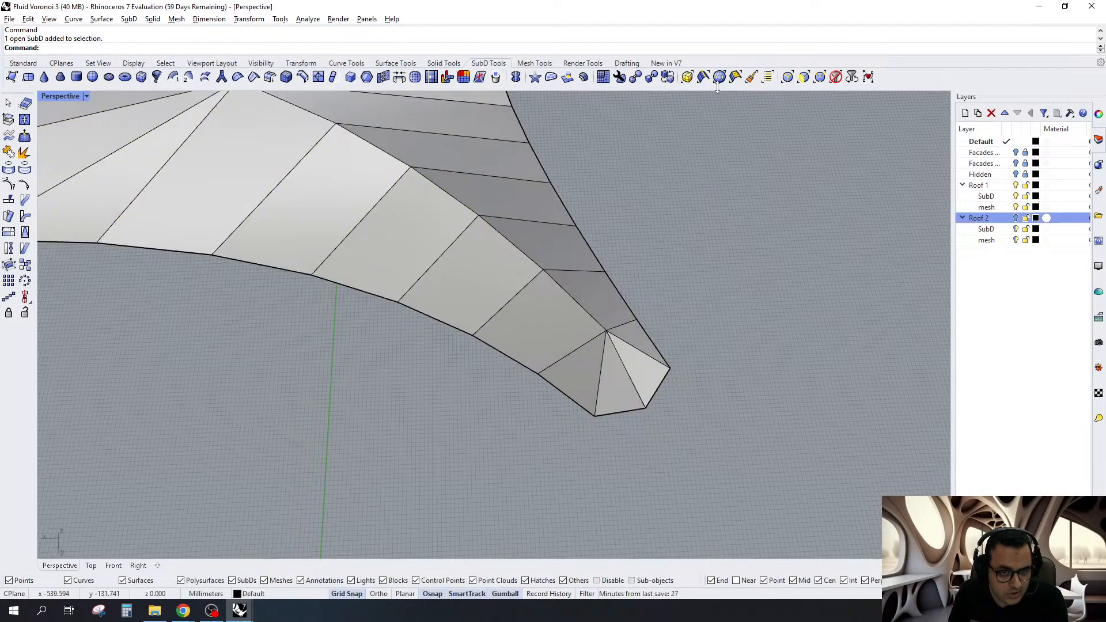
Insert a 0.9 proportional edge loop from the repaired roof's outer border, and extract its outer face ring as a separate SubD
left_click(787, 77)
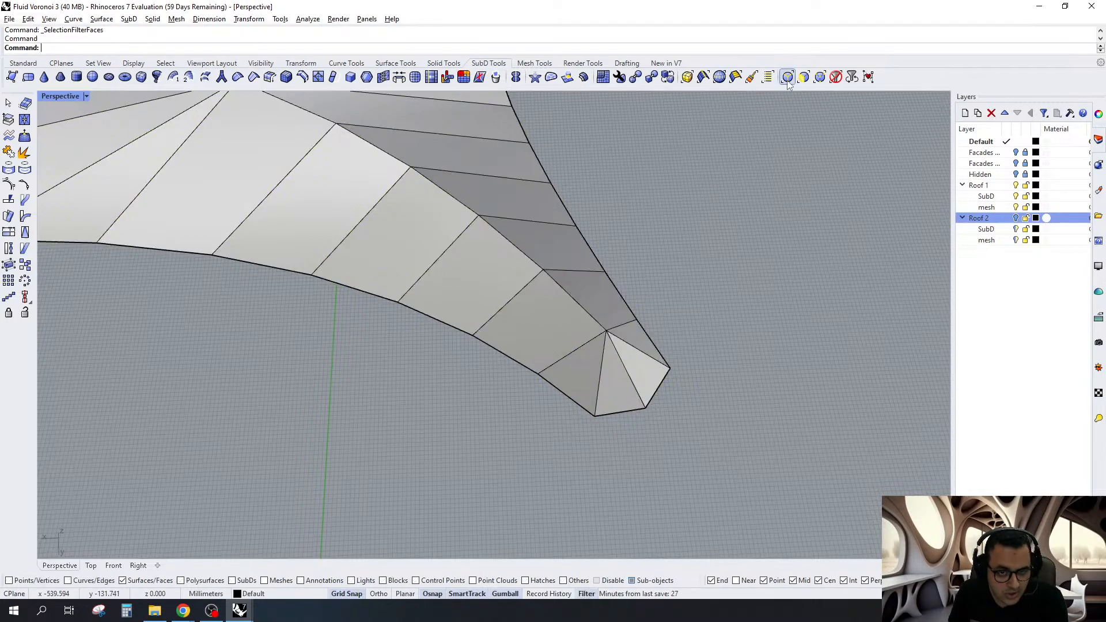
left_click(788, 81)
double_click(445, 322)
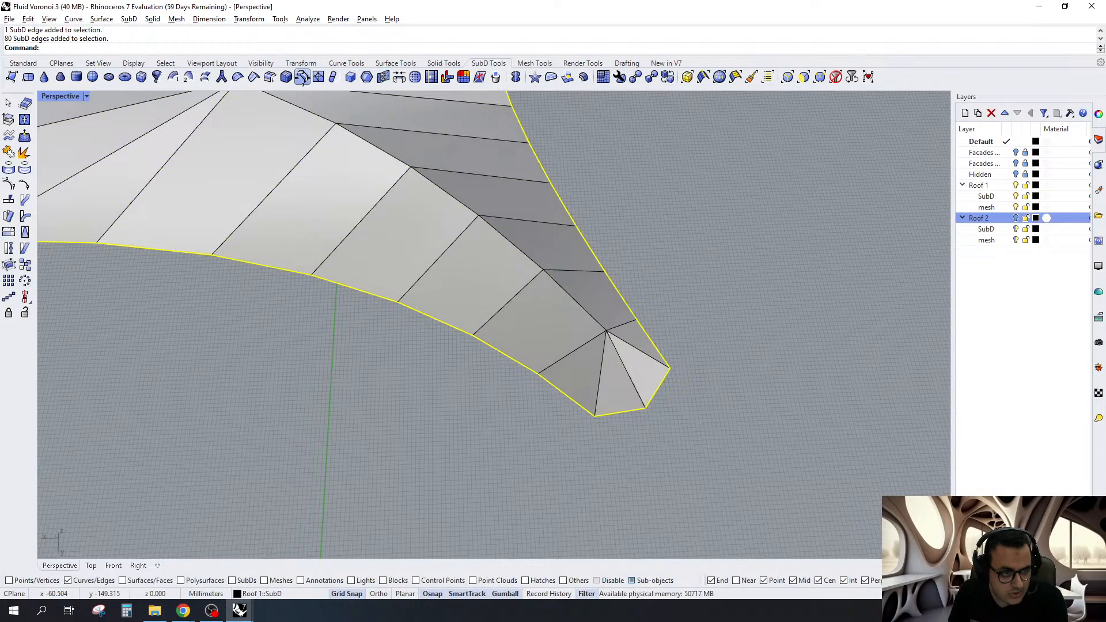
left_click(302, 79)
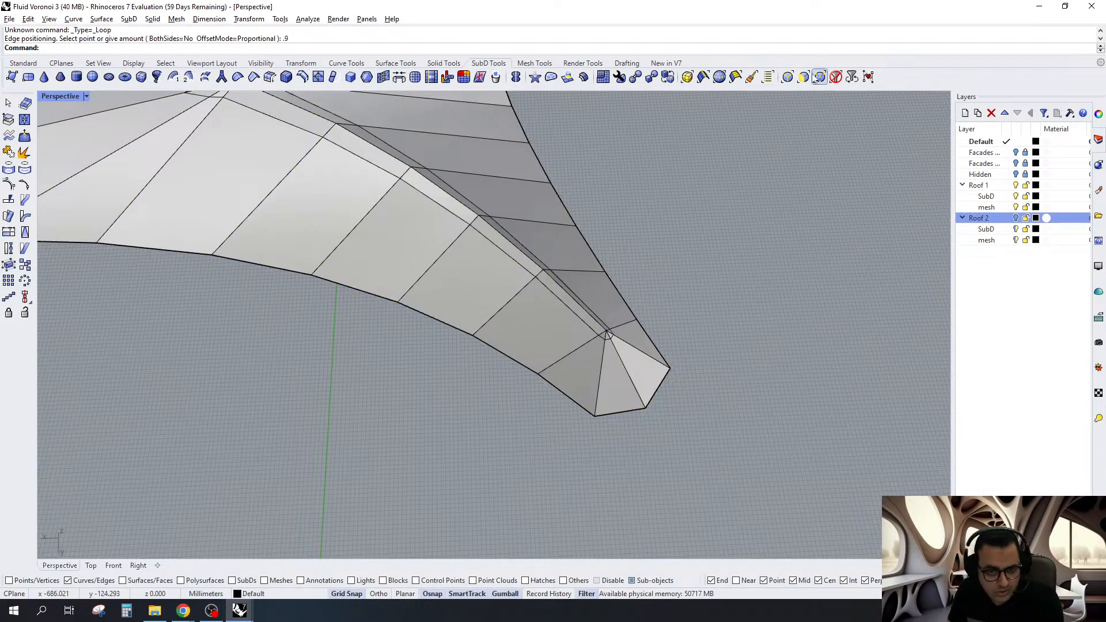
double_click(562, 361)
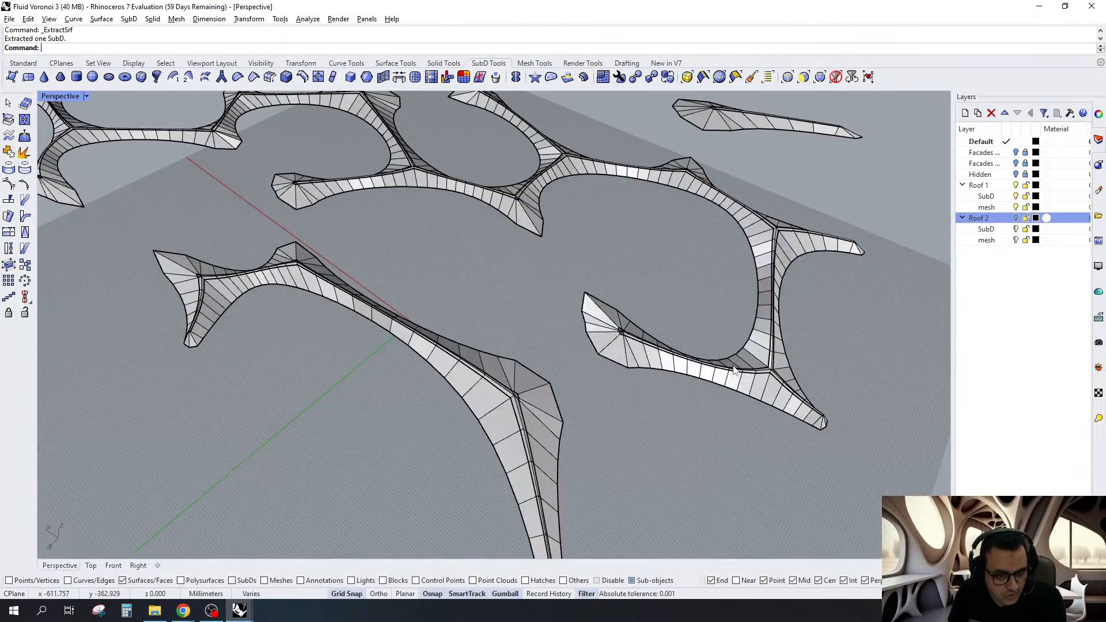
In the Front view, select all the flat ridge strip SubDs at the roofs' upper edge, move them to the Roof 1 layer and group them
right_click_drag(733, 371, 548, 384)
scroll(548, 384, "down", 6)
mouse_move(680, 256)
right_mouse_down()
mouse_move(600, 262)
mouse_move(683, 274)
right_mouse_up()
scroll(703, 338, "down", 5)
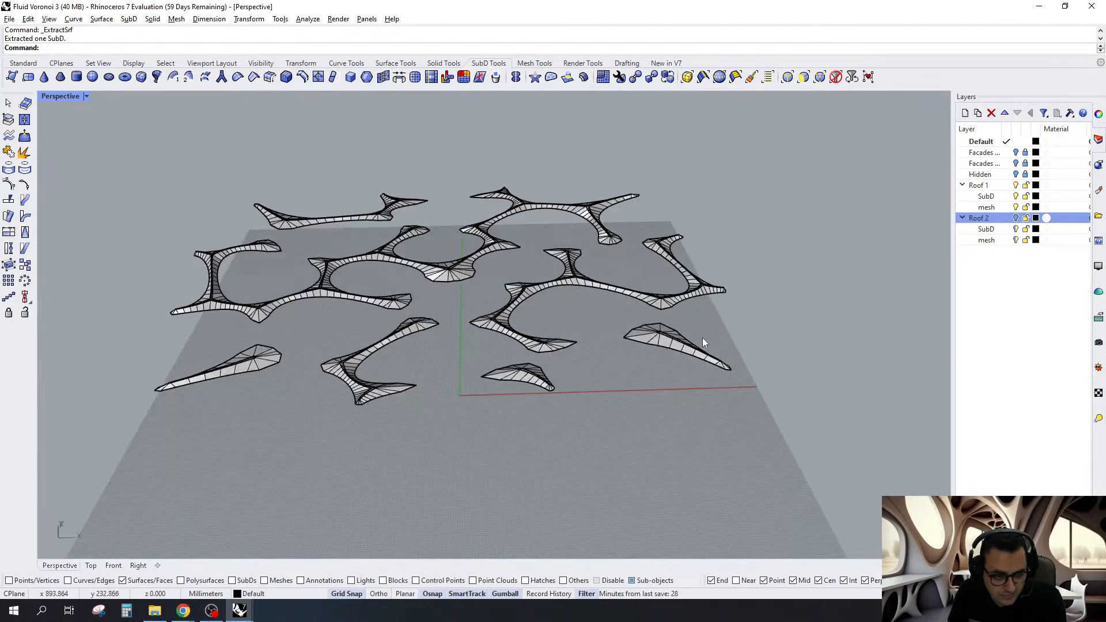
right_click_drag(703, 337, 700, 282)
left_click(113, 565)
scroll(513, 373, "down", 7)
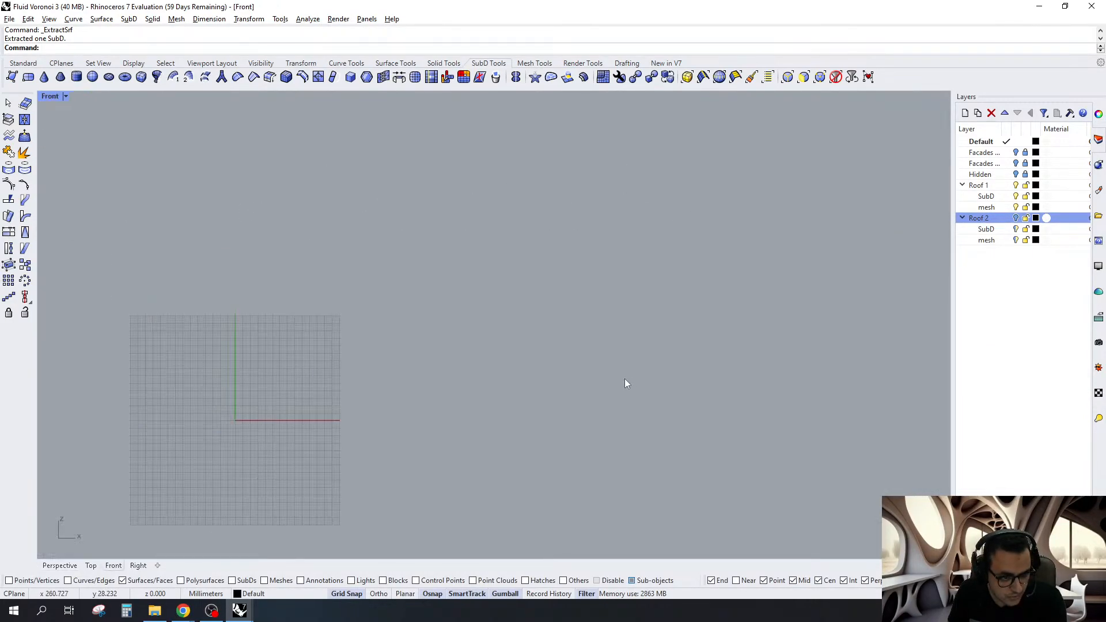
scroll(576, 378, "down", 5)
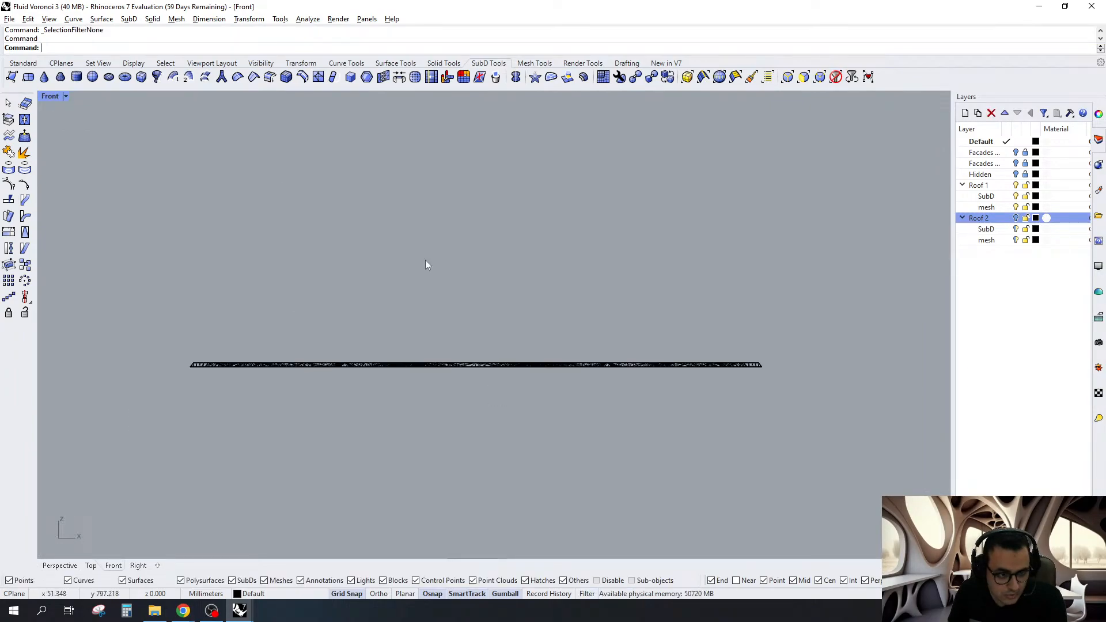
left_click_drag(128, 285, 840, 363)
scroll(717, 370, "up", 5)
scroll(767, 348, "down", 3)
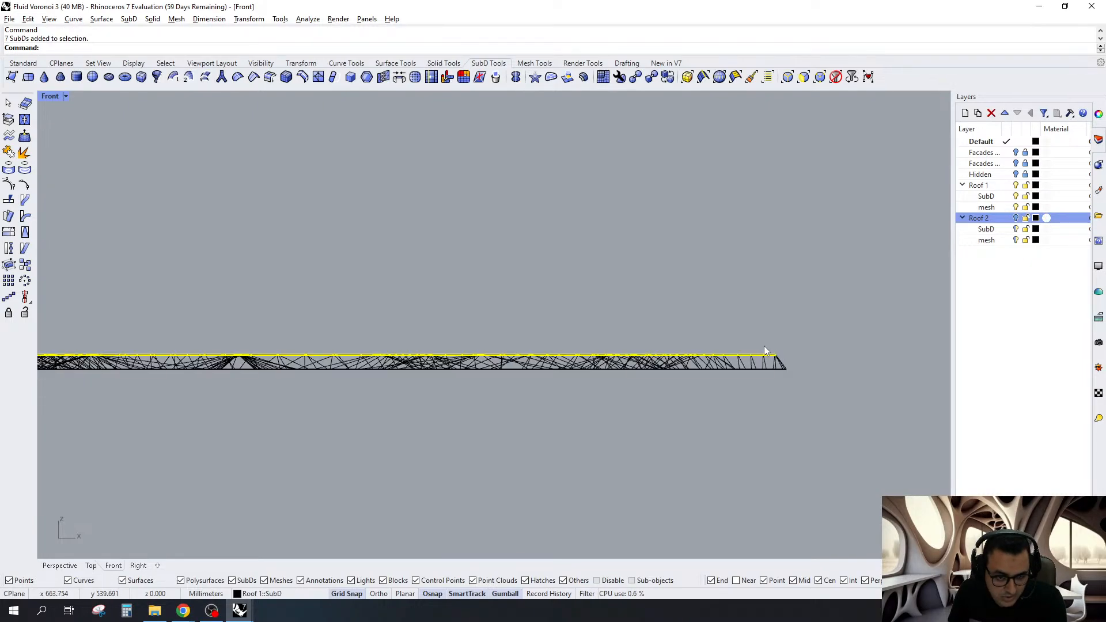
scroll(767, 348, "down", 8)
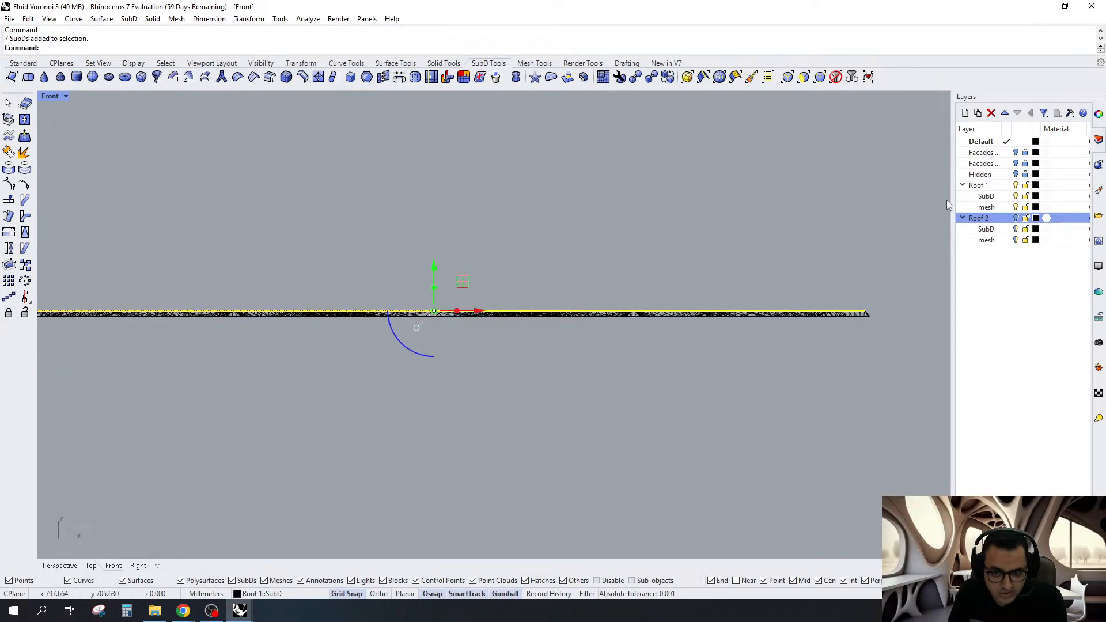
right_click(994, 185)
left_click(1010, 388)
right_click_drag(723, 363, 745, 345)
key("ctrl+g")
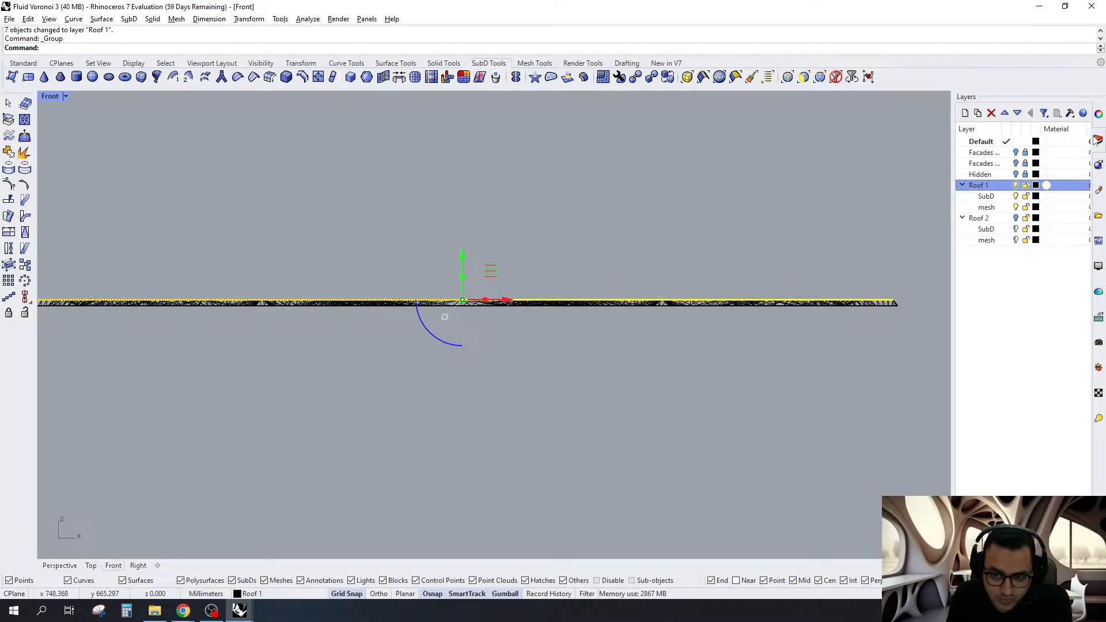
Assign the Emission material to the grouped ridge strips
left_click(1099, 115)
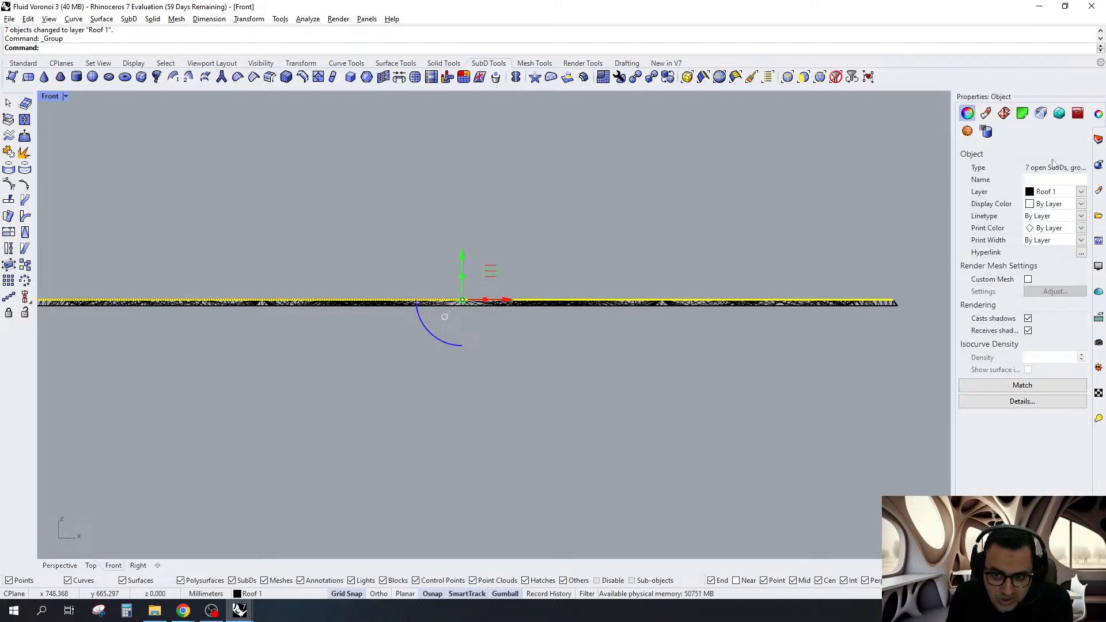
left_click(985, 113)
left_click(1051, 161)
left_click(1001, 357)
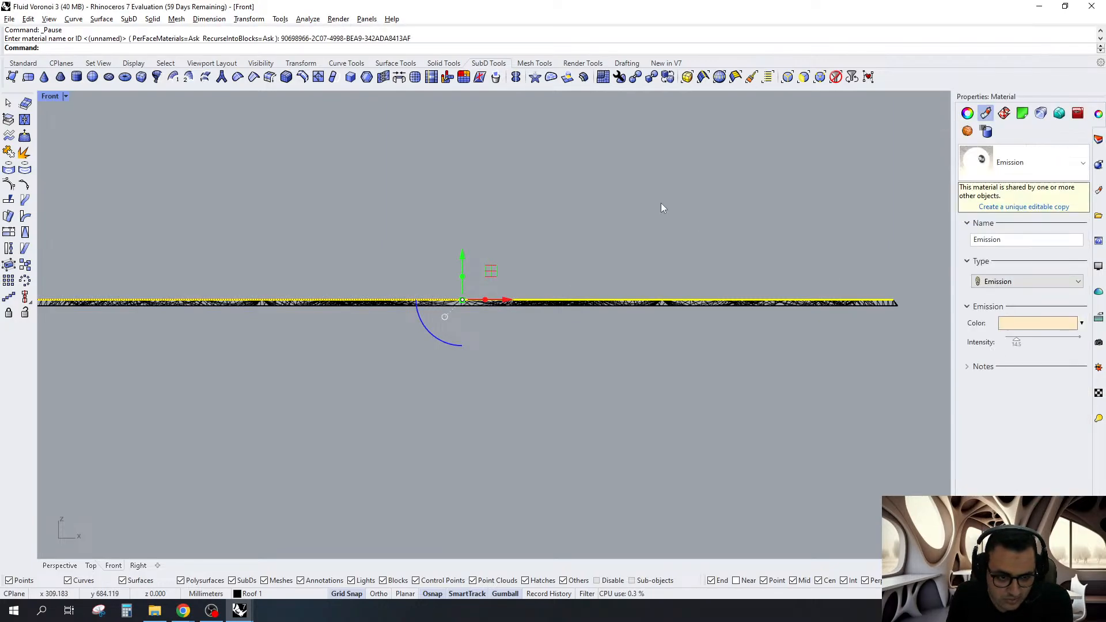
Show the Perspective view in Rendered mode with smooth SubD display, and inspect the roofs' ridge strips
left_click(59, 565)
left_click(60, 96)
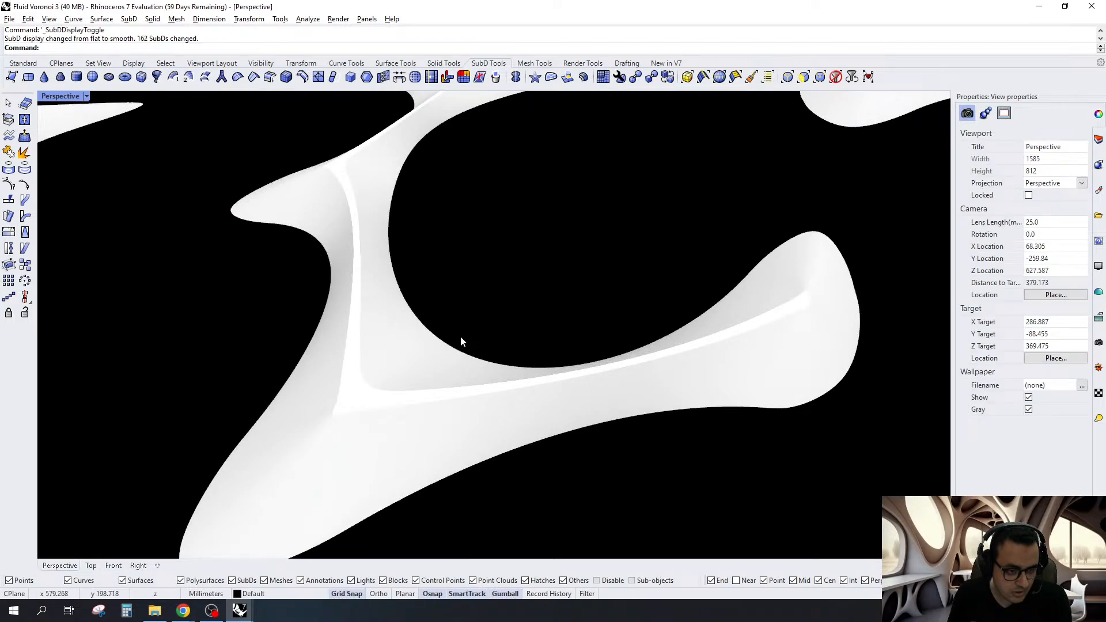
scroll(461, 337, "down", 2)
right_click_drag(461, 337, 674, 368)
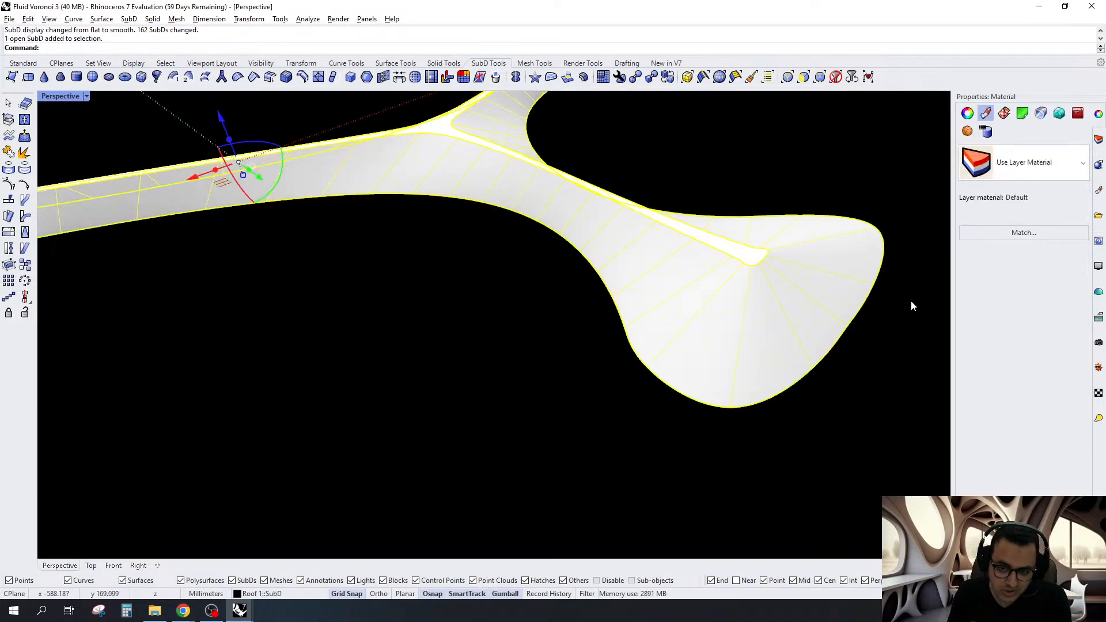
left_click(912, 304)
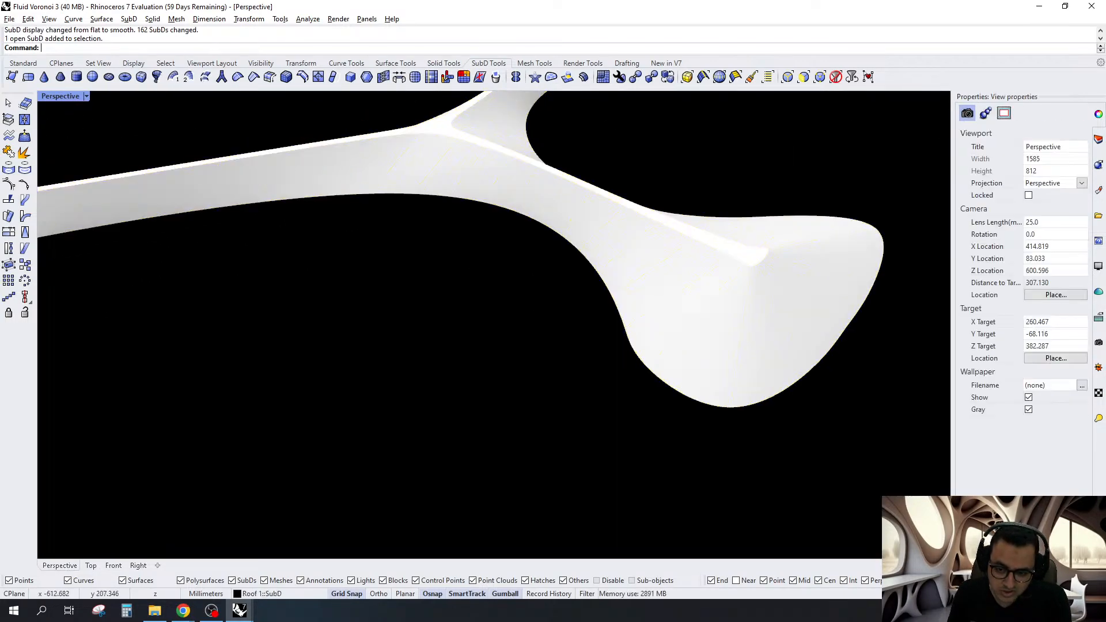
Set the Sun light's intensity to 0.25 and check how the ridge strips stand out on the rendered roofs
left_click(1099, 419)
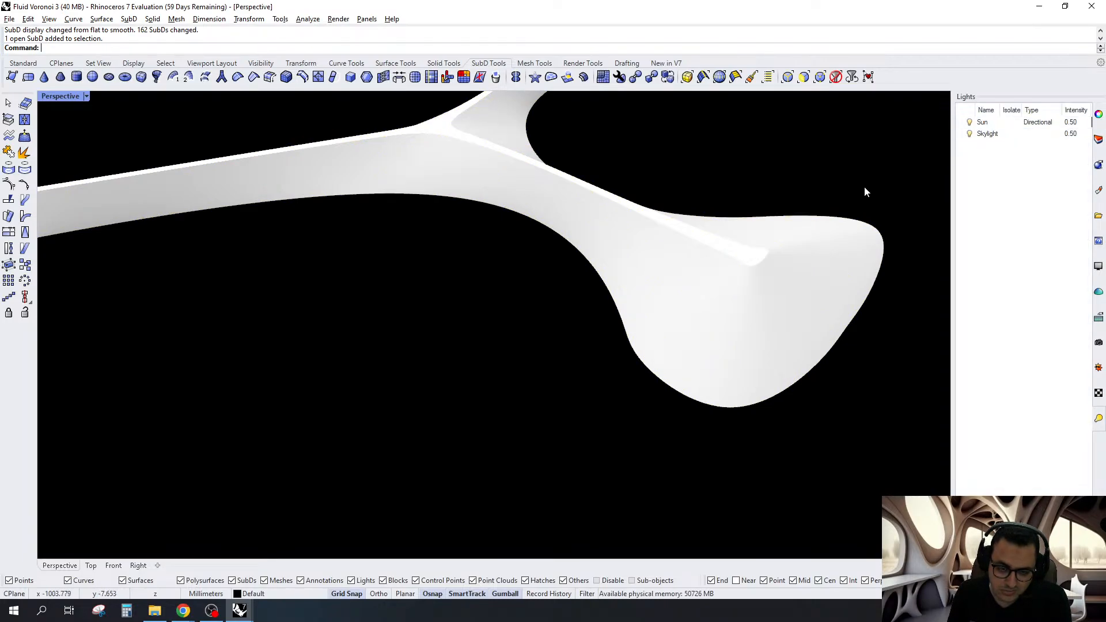
scroll(667, 294, "down", 5)
scroll(638, 271, "down", 5)
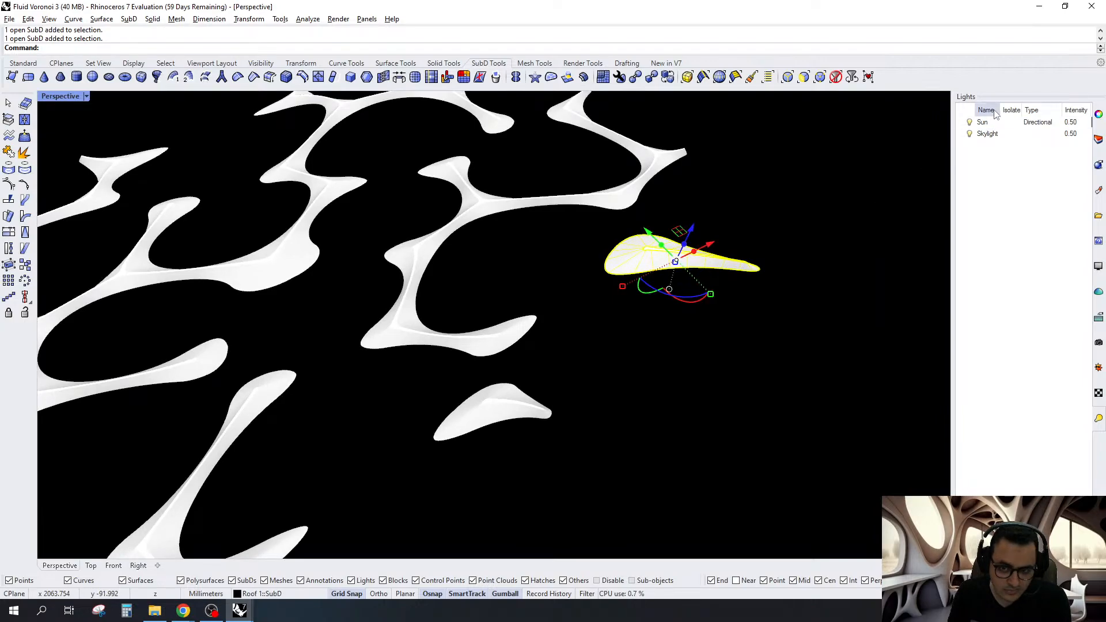
left_click(1071, 123)
left_click(1077, 122)
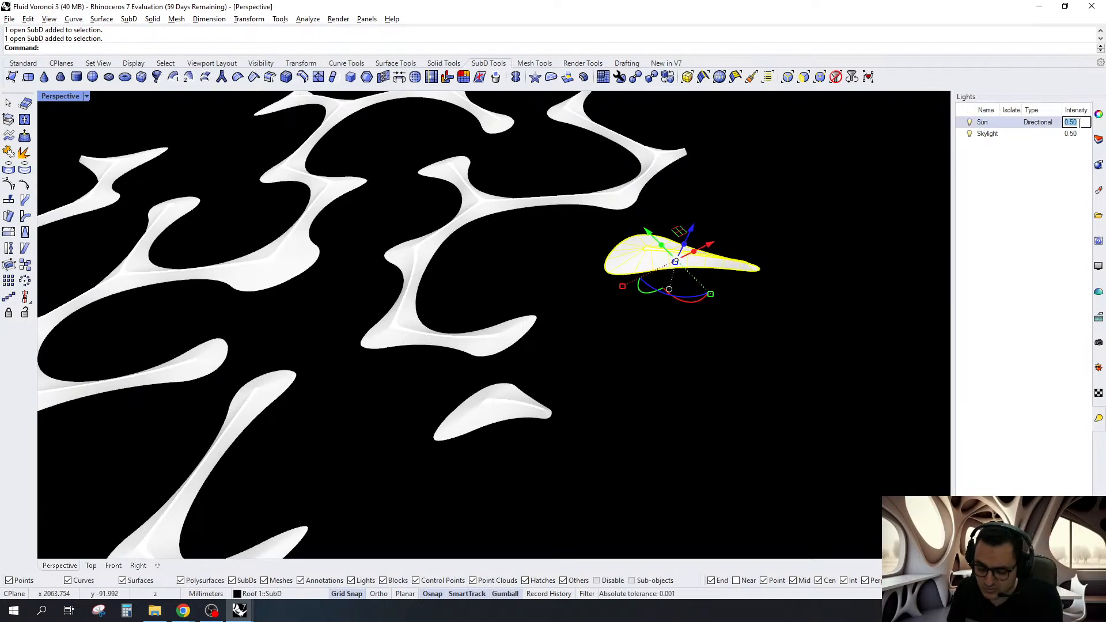
type("2")
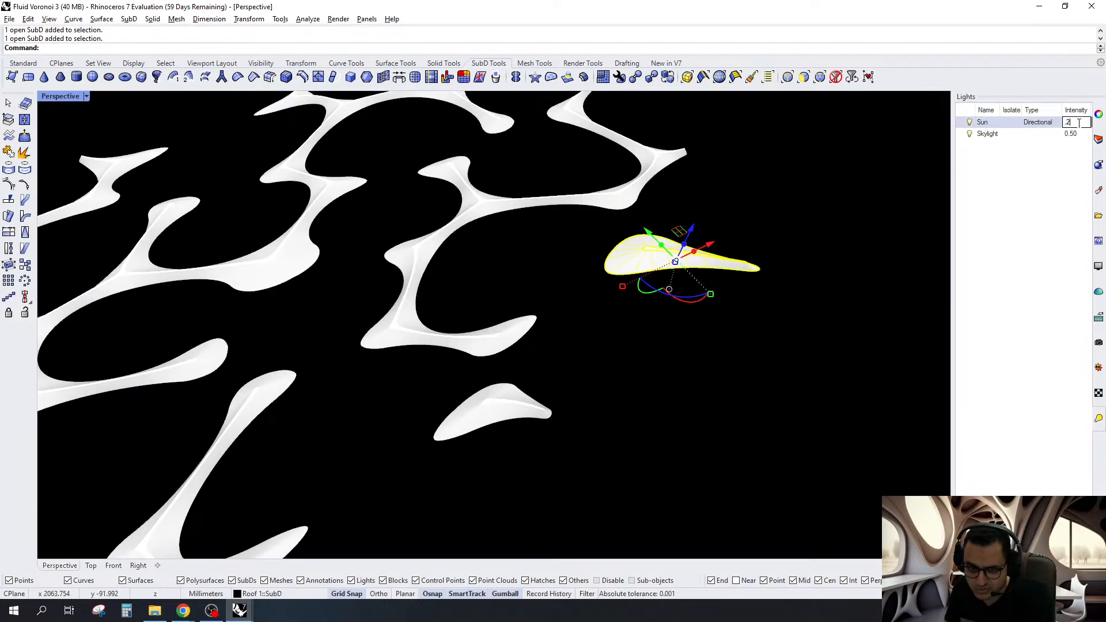
type("5")
key("Return")
scroll(535, 366, "up", 10)
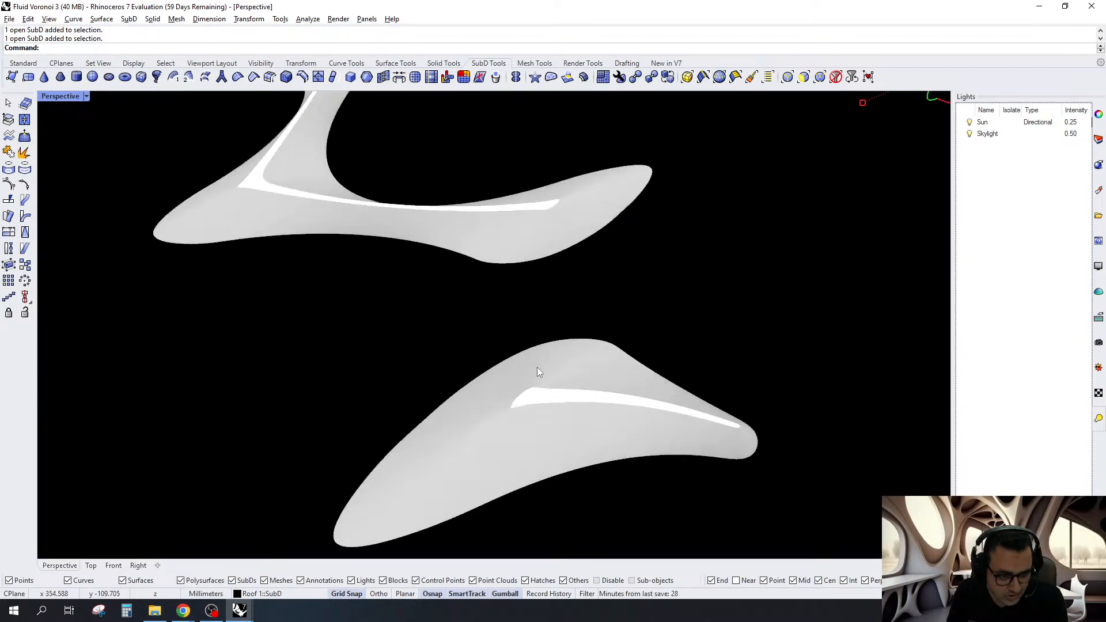
scroll(580, 386, "down", 12)
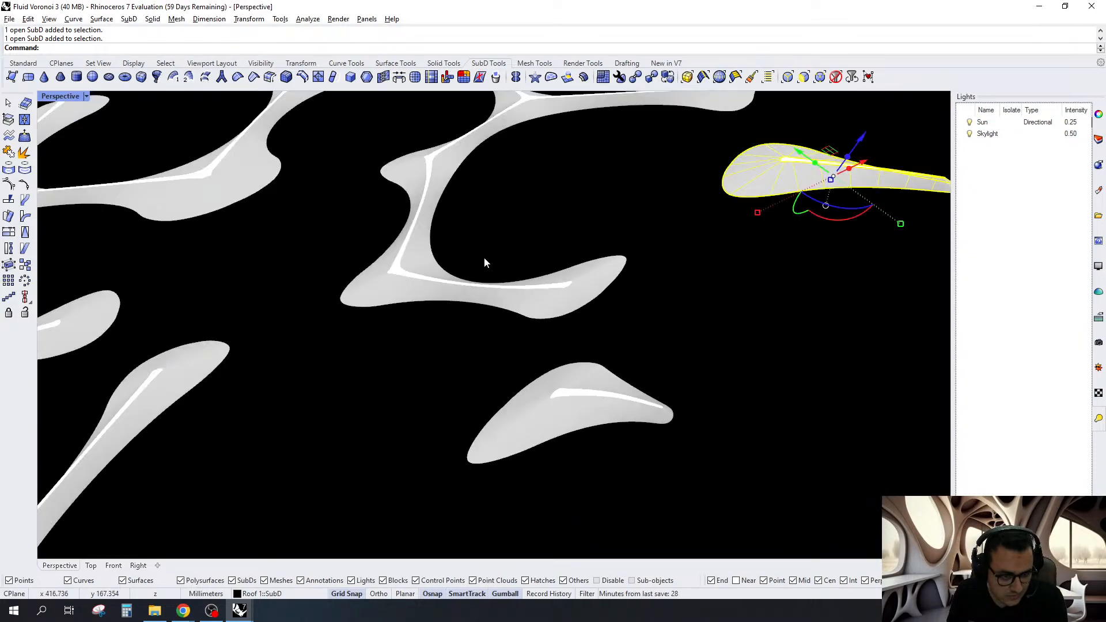
scroll(391, 233, "up", 3)
right_click_drag(390, 232, 305, 260)
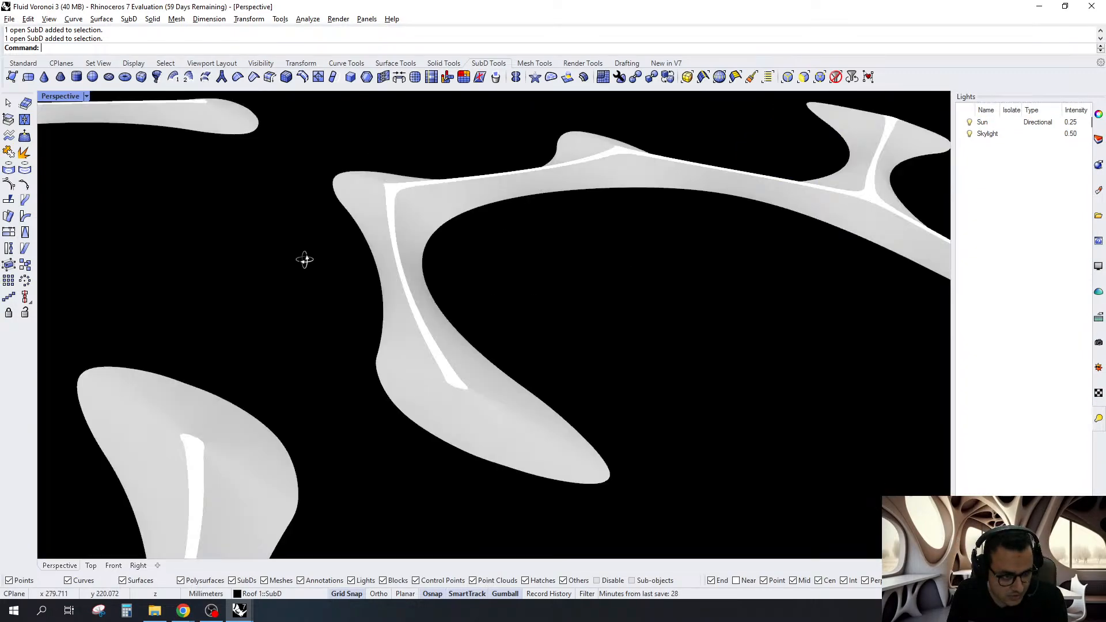
left_click(649, 296)
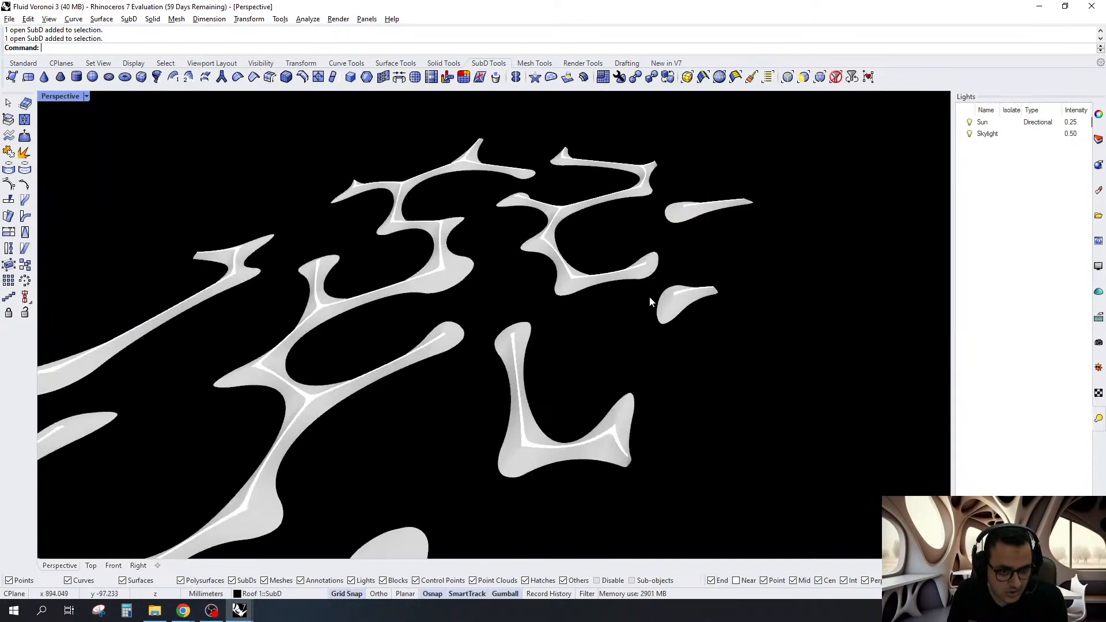
right_click_drag(649, 296, 628, 316)
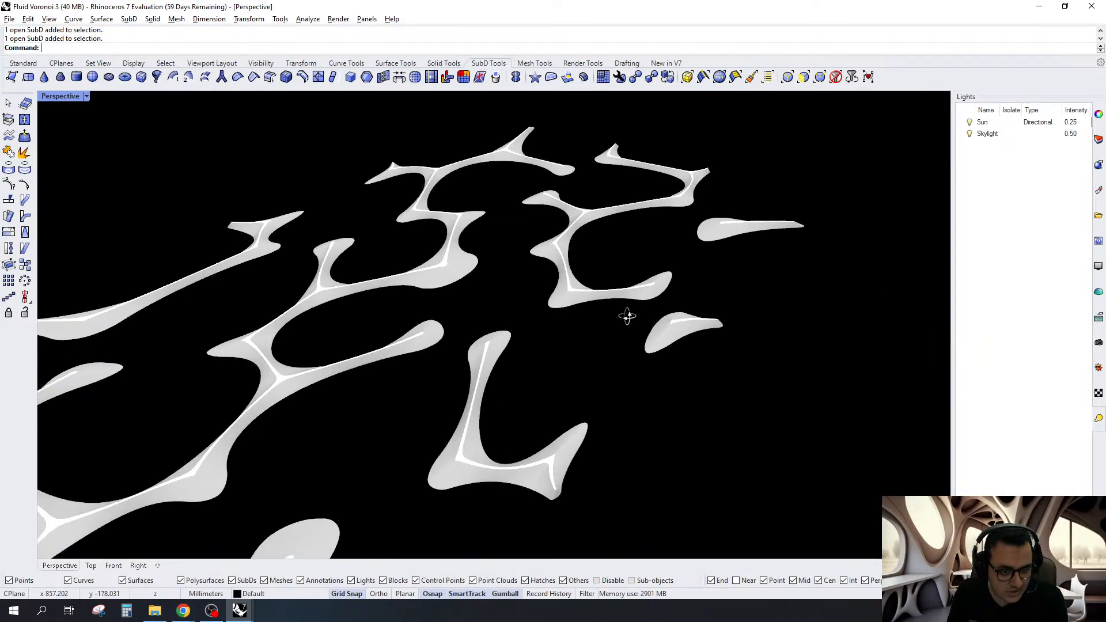
Set the Sun light's intensity back to 0.5
left_click(86, 97)
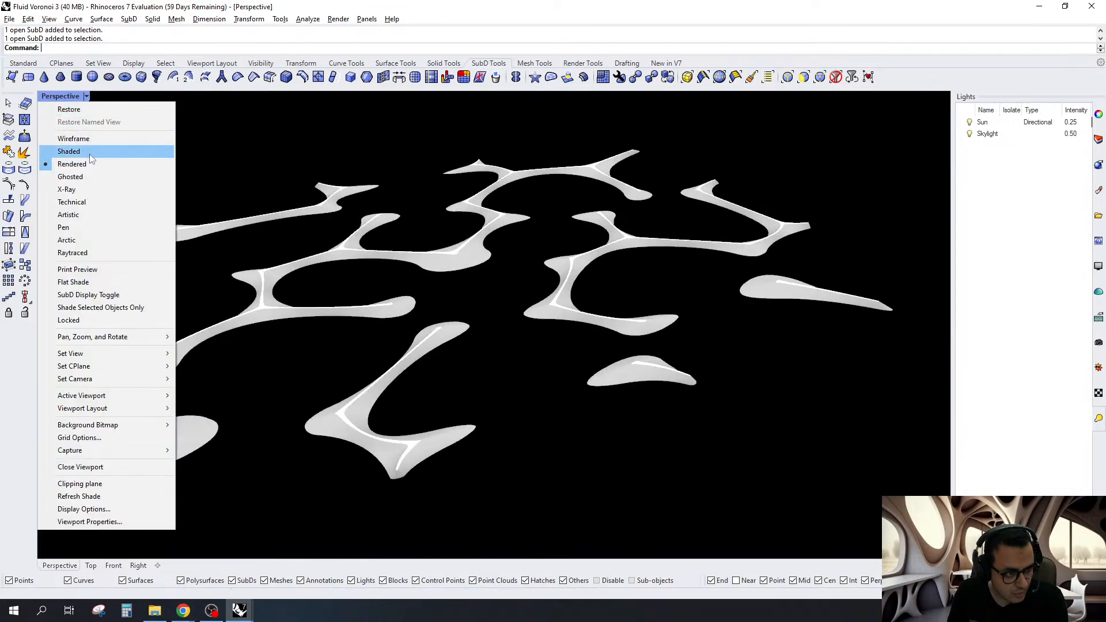
left_click(787, 155)
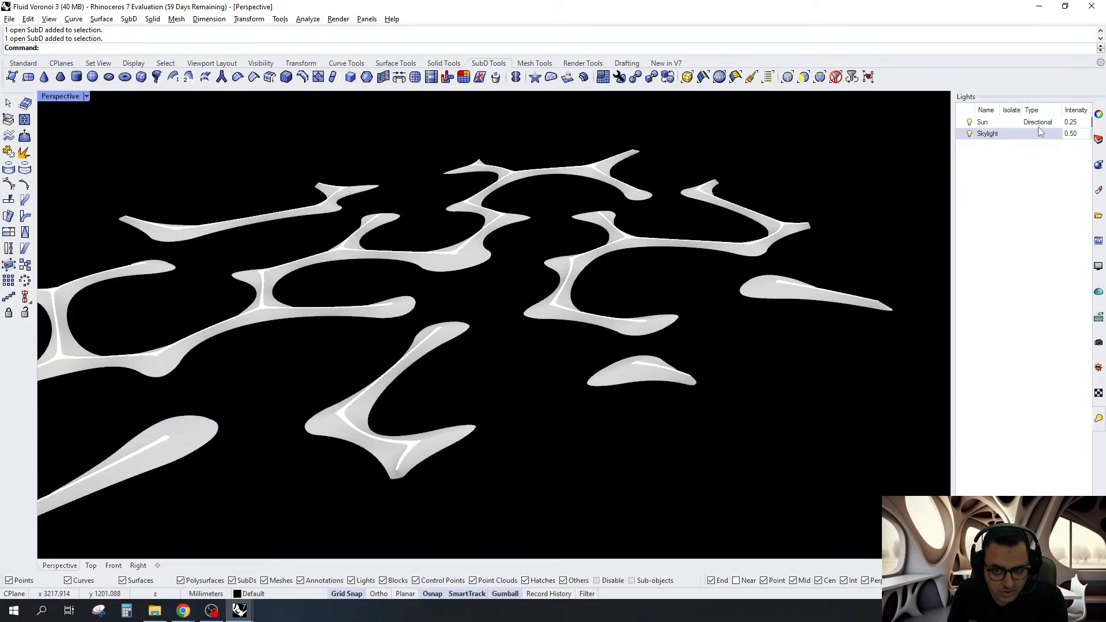
double_click(1077, 123)
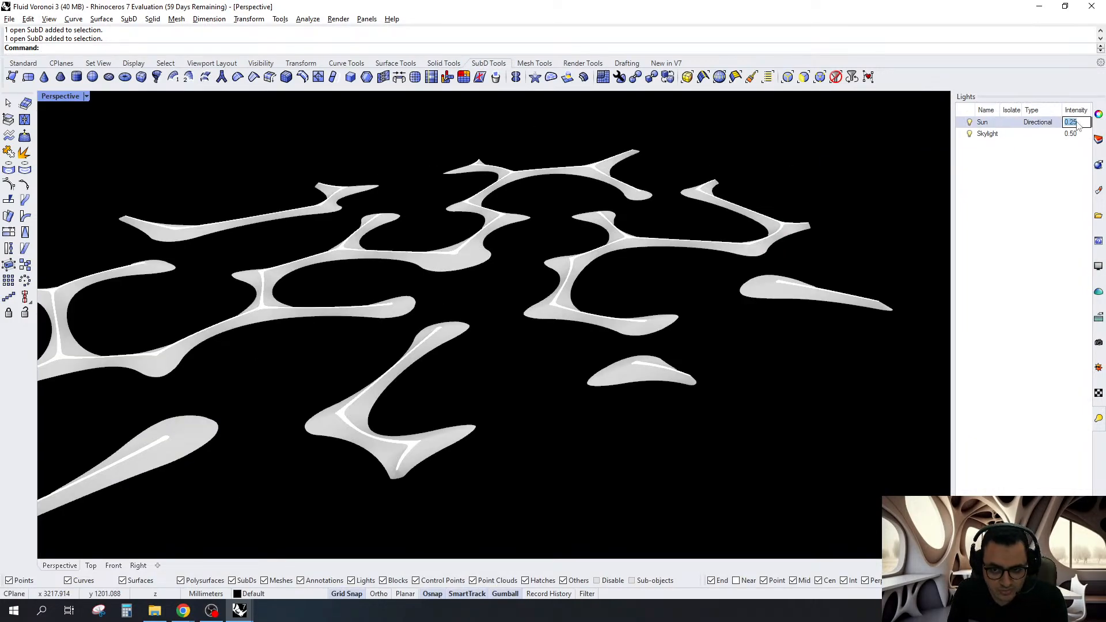
type("0.5")
key("Return")
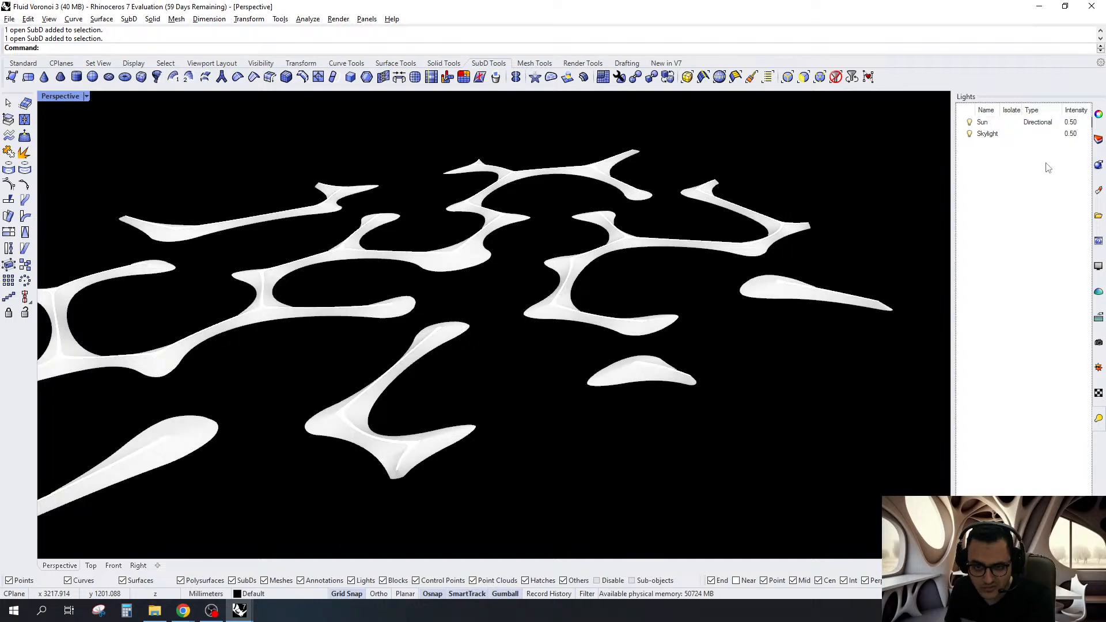
Show the Perspective view in Shaded mode, select all the roof SubDs without the ridge strips, and extract their control polygons as meshes
left_click(86, 96)
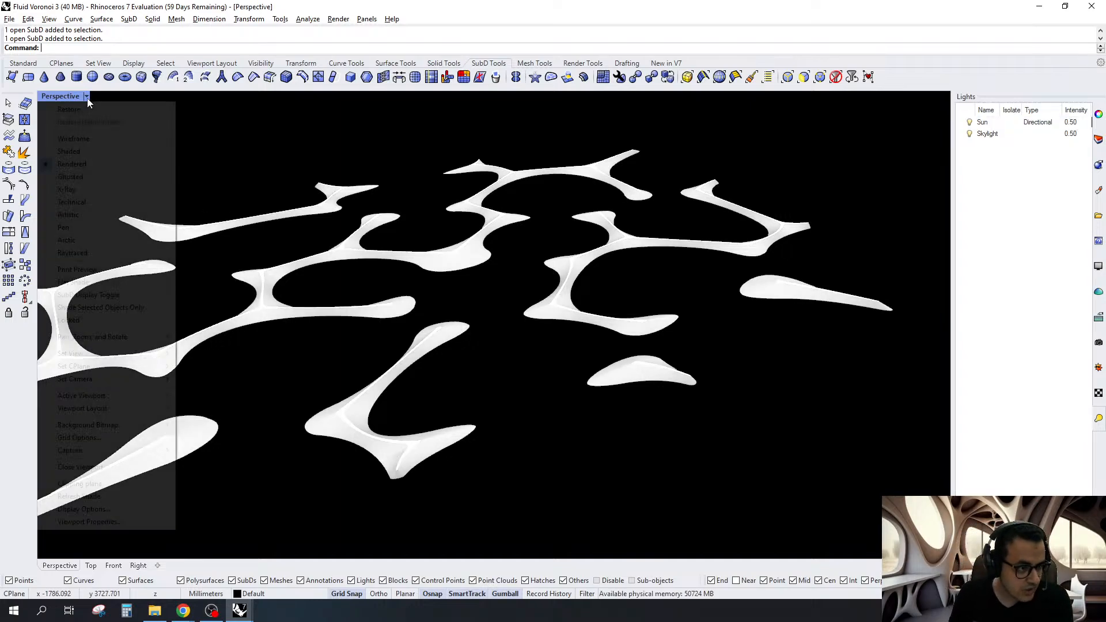
left_click(92, 153)
scroll(623, 368, "up", 7)
left_click(631, 380)
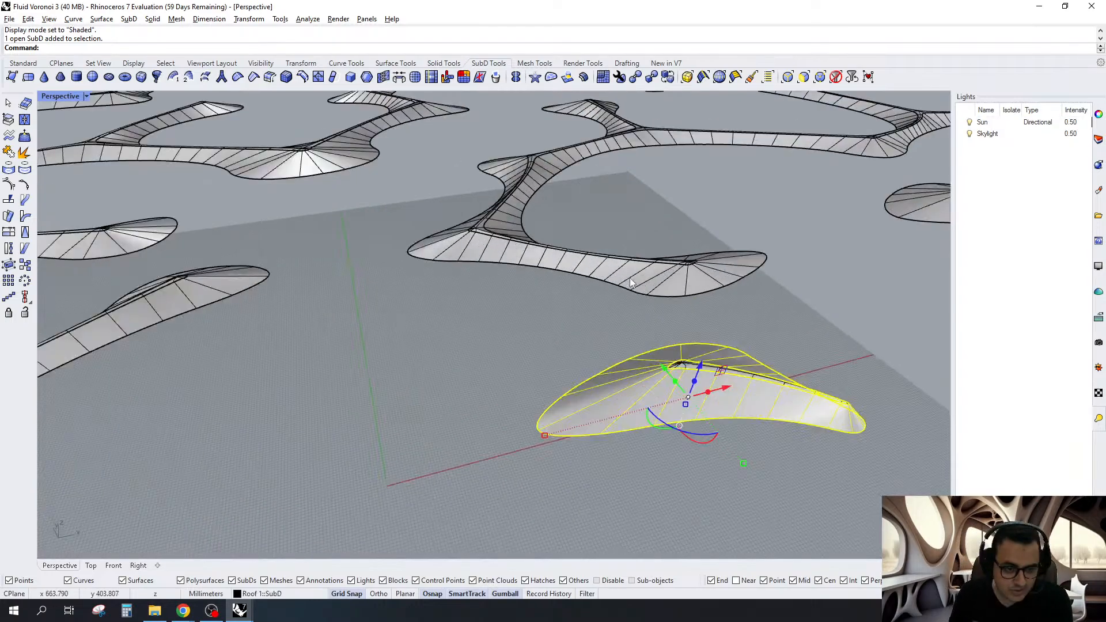
left_click(604, 271, "shift")
scroll(634, 297, "down", 9)
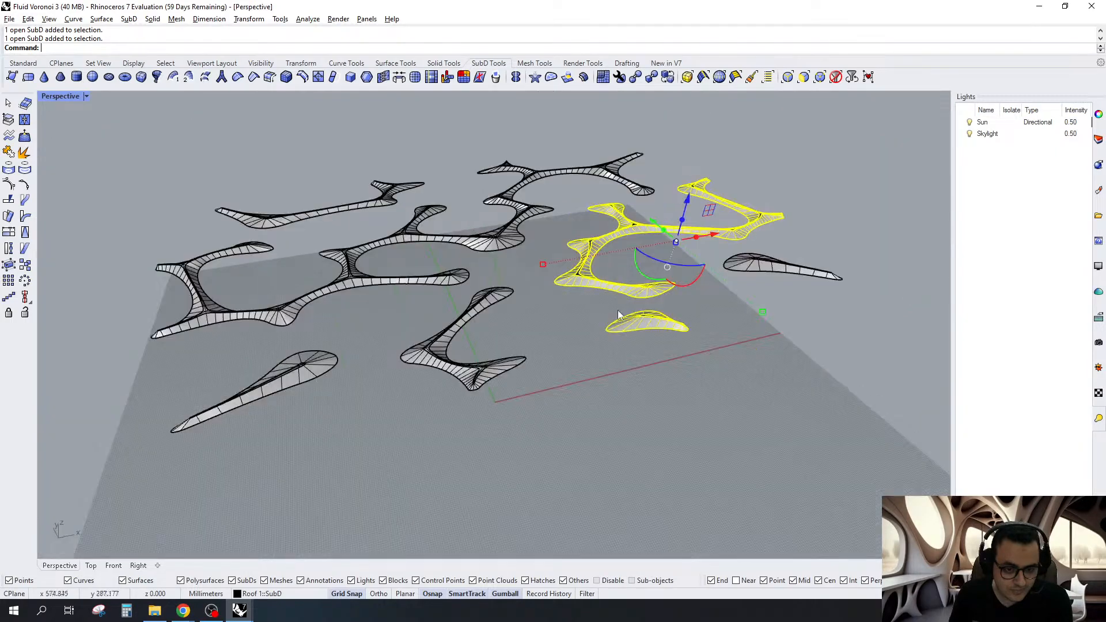
left_click(749, 262, "shift")
right_click_drag(635, 236, 513, 221, "shift")
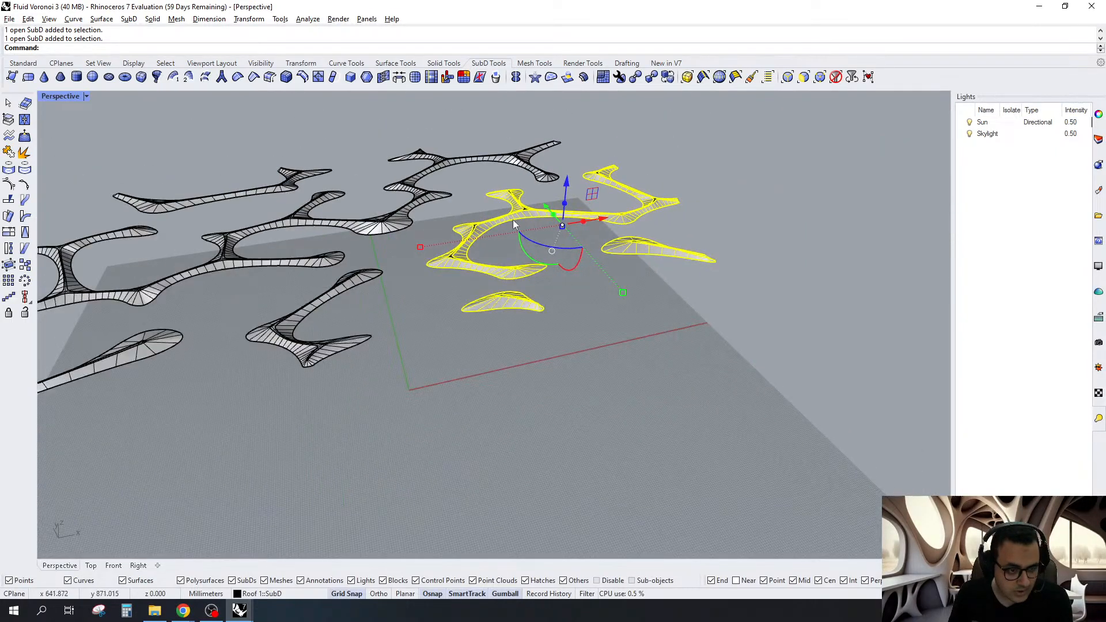
left_click(380, 229, "shift")
left_click(351, 284, "shift")
scroll(161, 228, "up", 6)
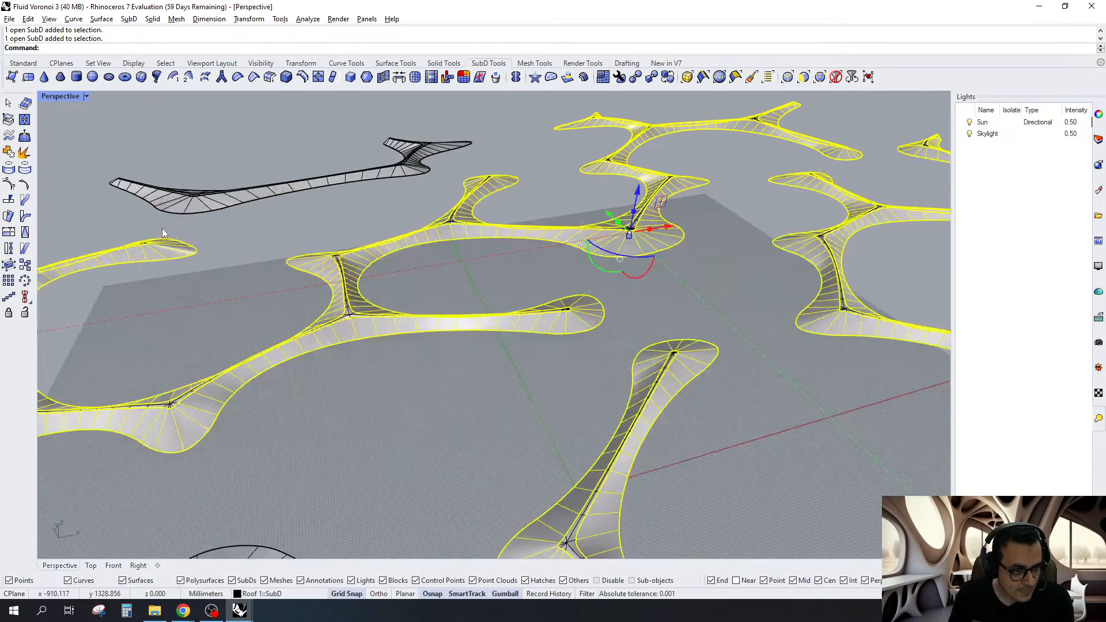
left_click(178, 203, "shift")
scroll(179, 202, "down", 8)
scroll(455, 367, "up", 5)
left_click(455, 367, "shift")
scroll(449, 369, "down", 8)
mouse_move(624, 363)
right_mouse_down()
mouse_move(637, 389)
mouse_move(626, 374)
right_mouse_up()
scroll(787, 257, "up", 3)
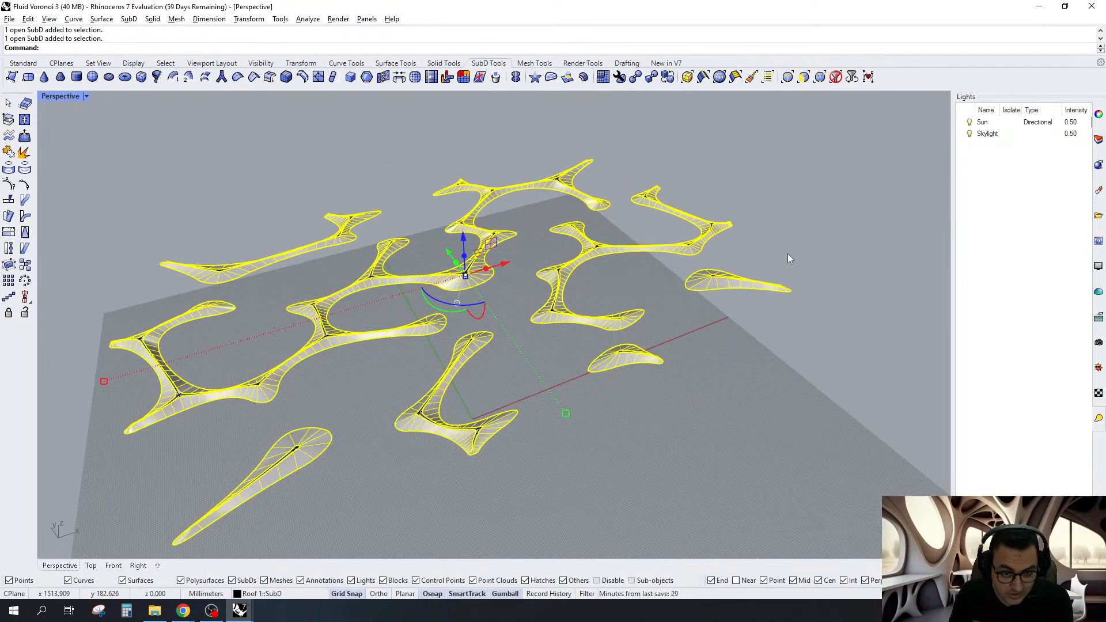
scroll(789, 258, "down", 2)
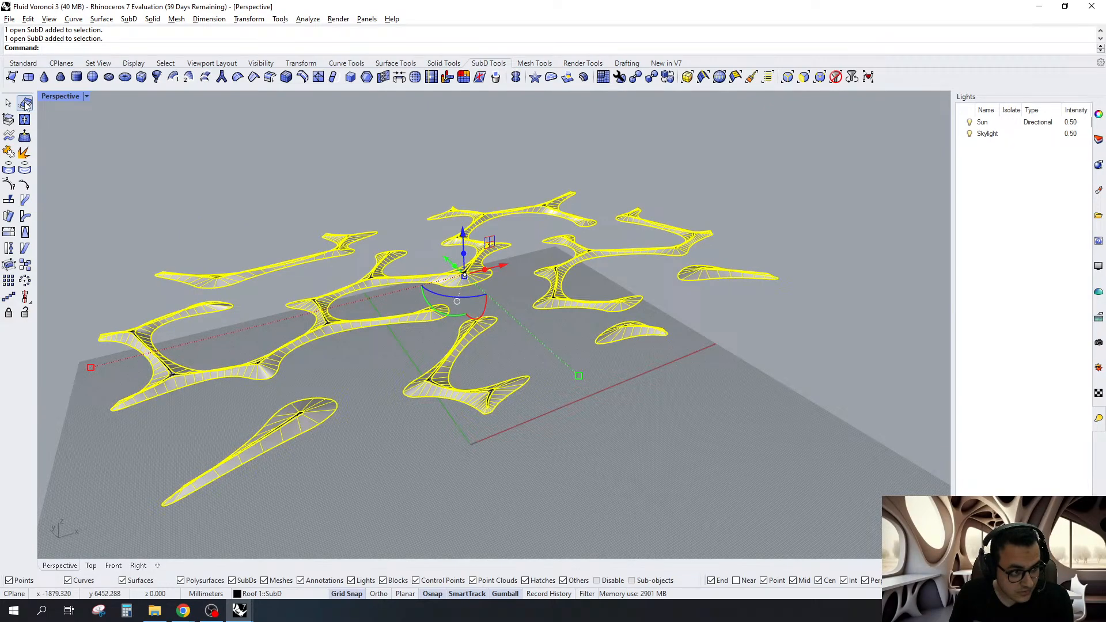
left_click(26, 104)
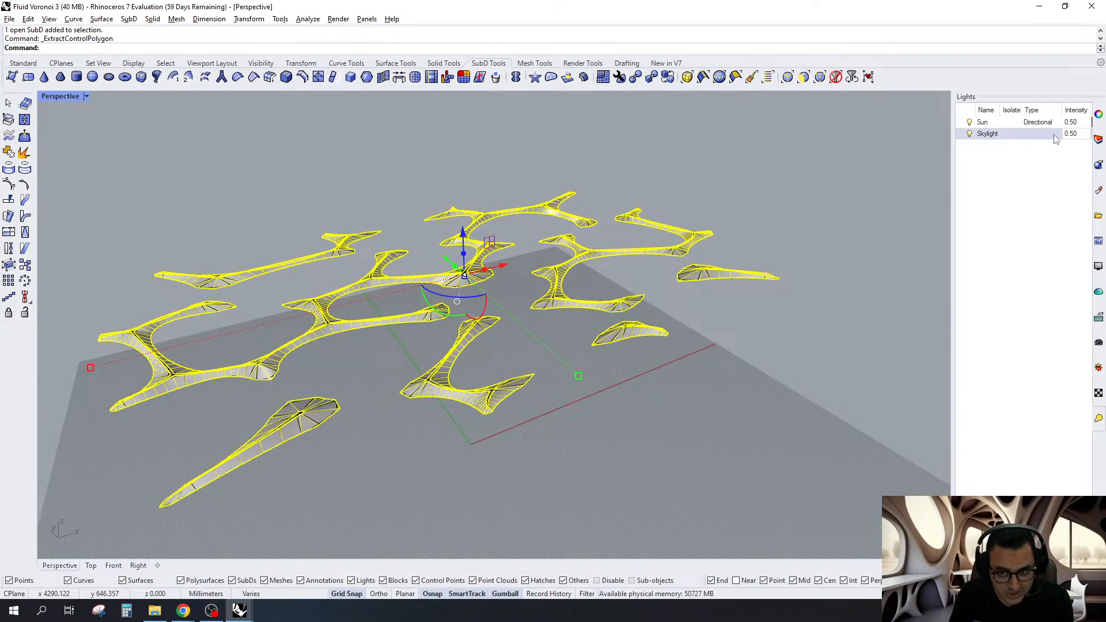
Move the extracted control polygon meshes to Roof 1's mesh layer and hide Roof 1's SubD layer
left_click(1098, 140)
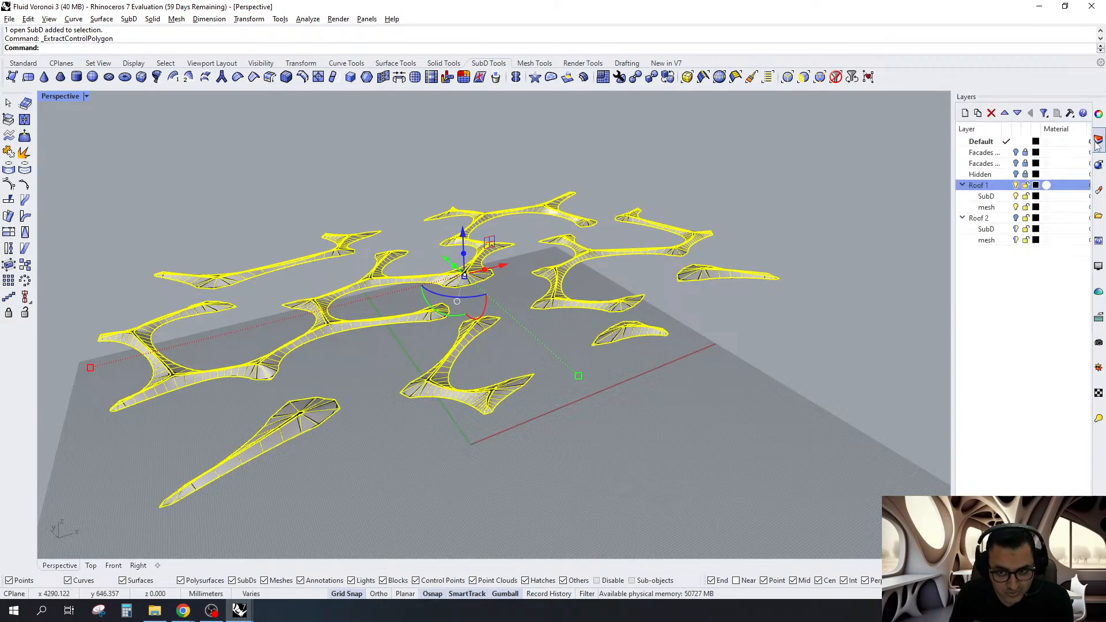
right_click(986, 207)
left_click(1014, 407)
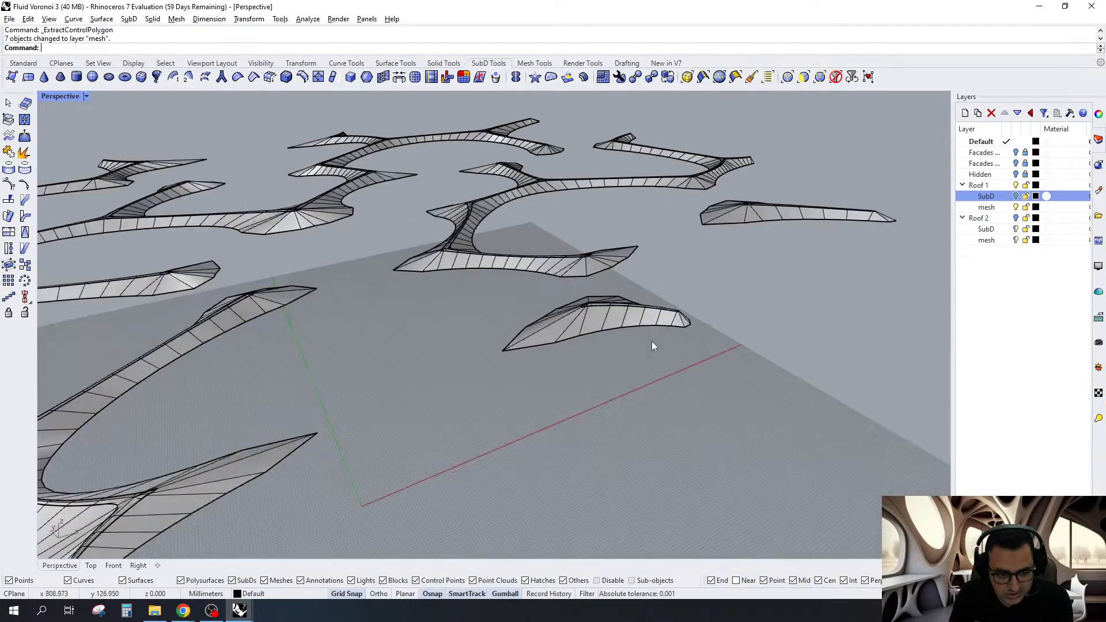
Toggle the SubD display to flat, select the small roof mesh near the origin and inspect the extracted meshes
key("Tab")
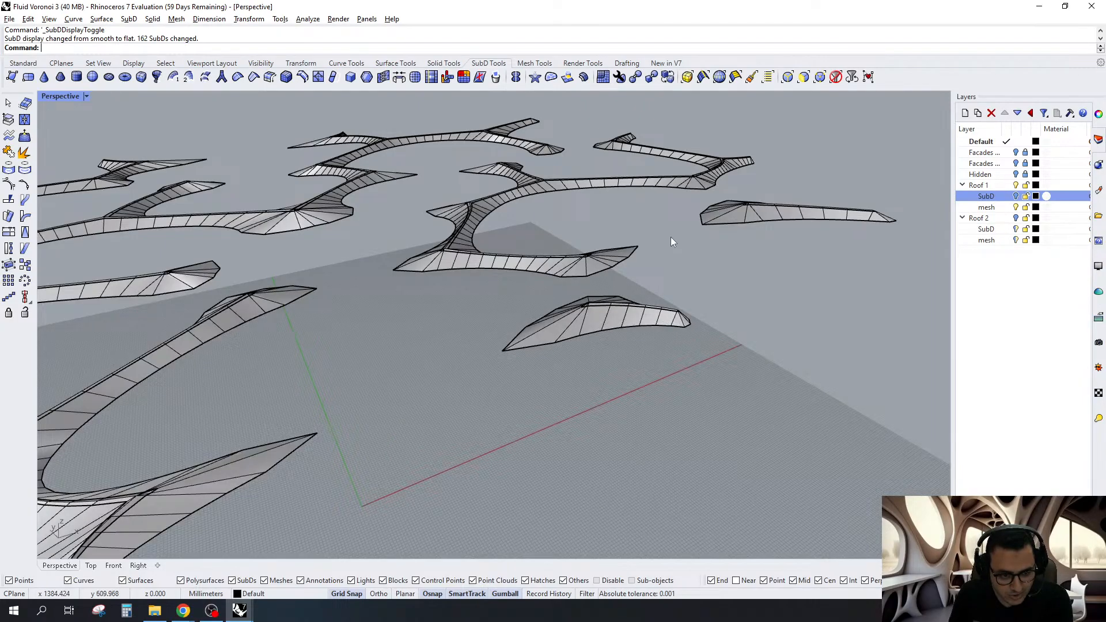
right_click_drag(670, 242, 699, 268)
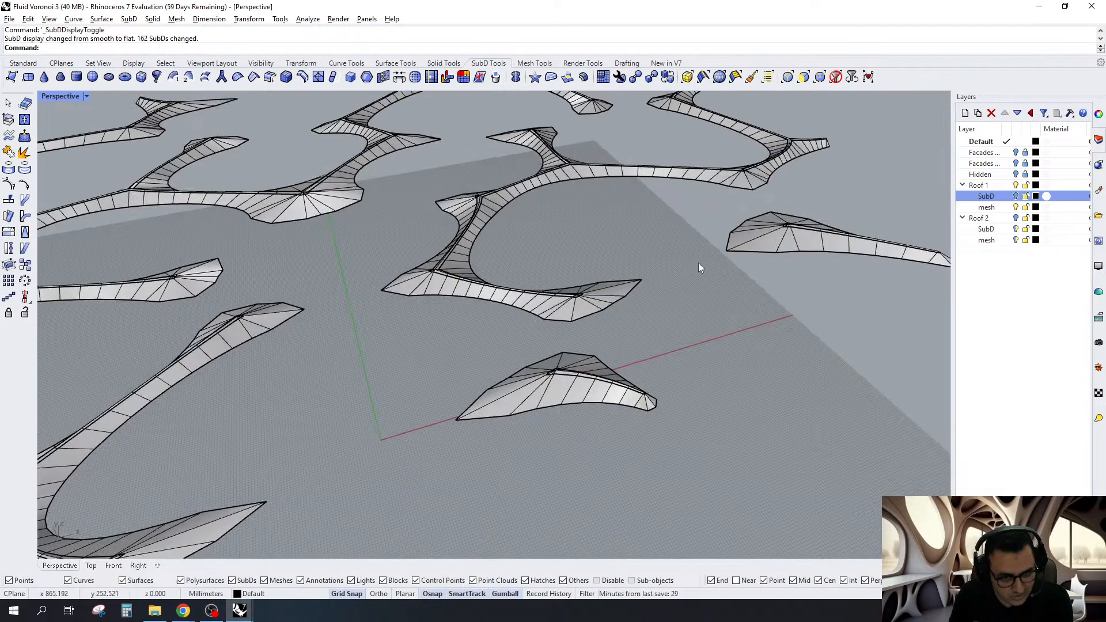
left_click(615, 311)
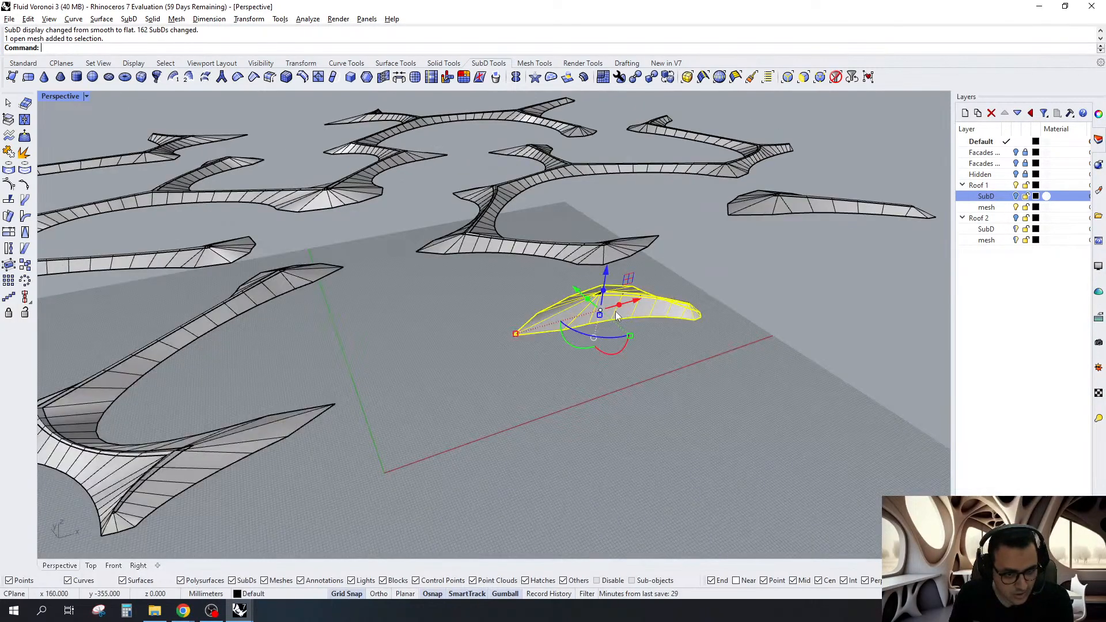
scroll(615, 311, "down", 5)
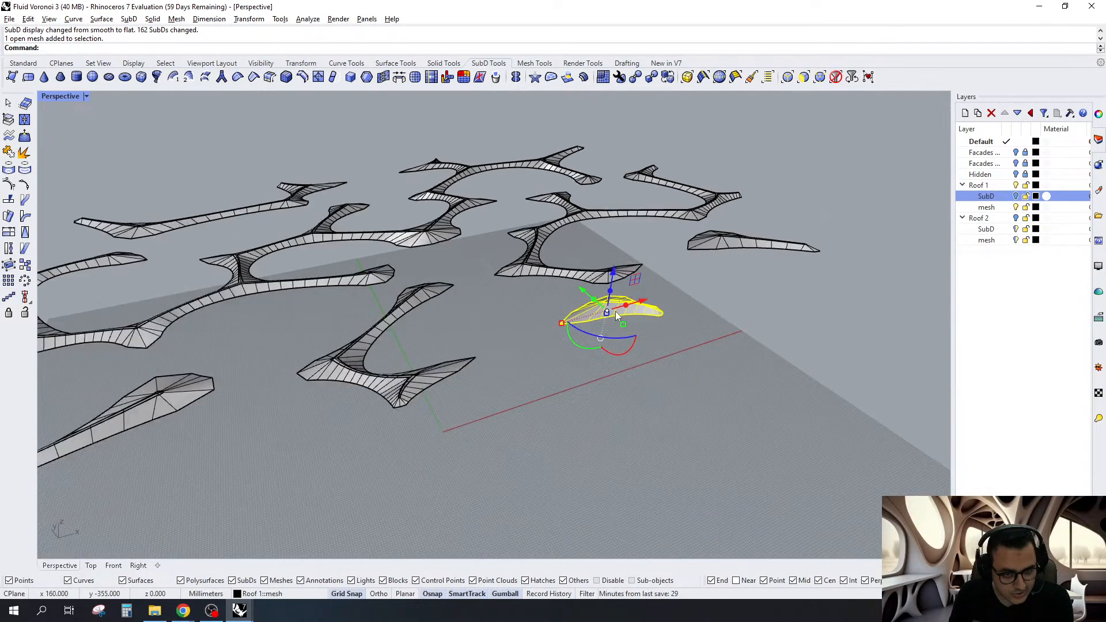
right_click_drag(615, 311, 641, 320)
Launch Grasshopper, open the Fluid Voronoi definition and arrange its enlarged window beside the model to view the component chains
type("Grasshopper")
key("Return")
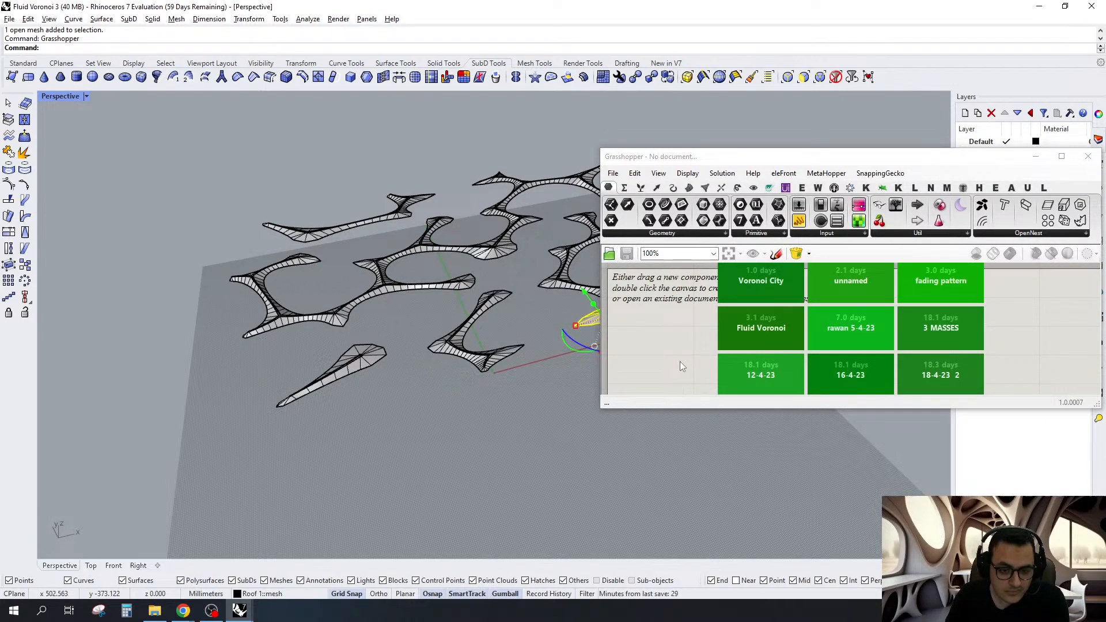
left_click(760, 333)
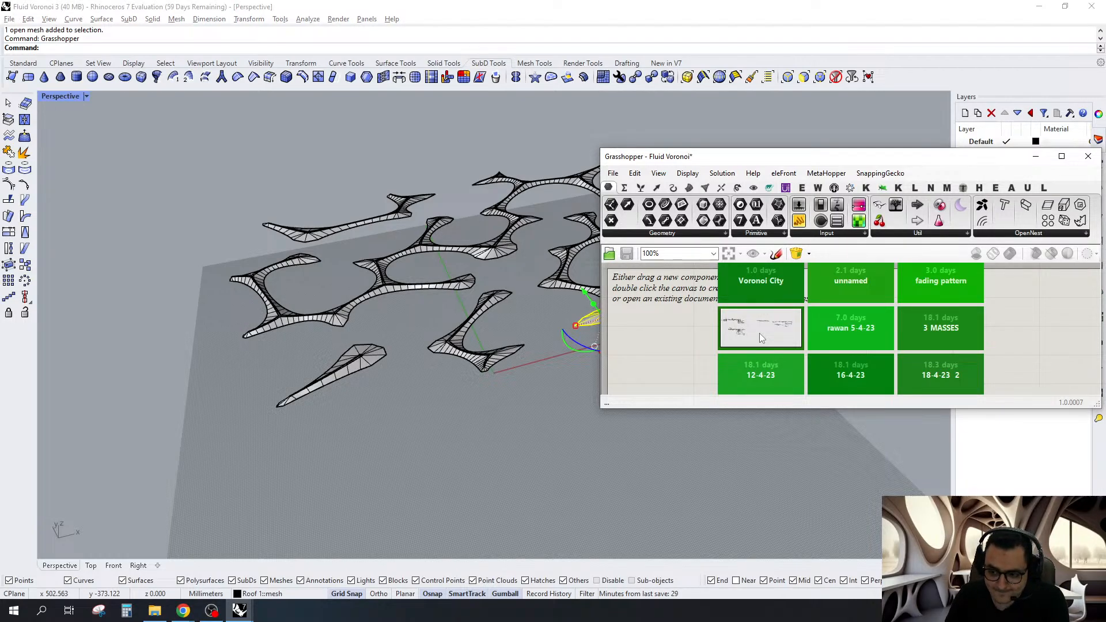
right_click_drag(825, 332, 813, 299)
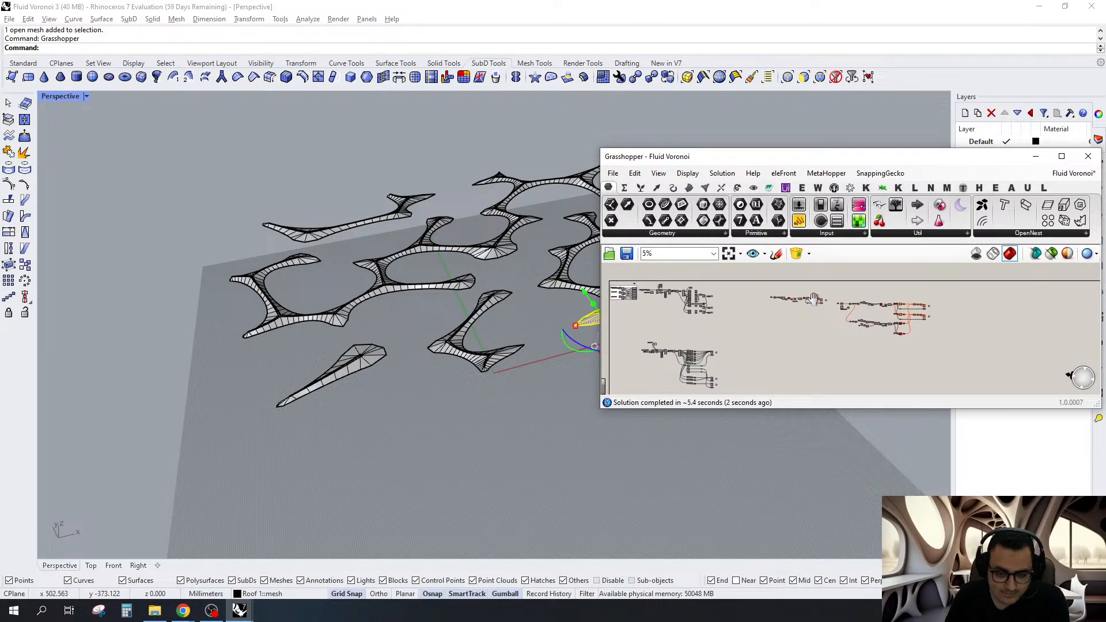
scroll(788, 323, "up", 8)
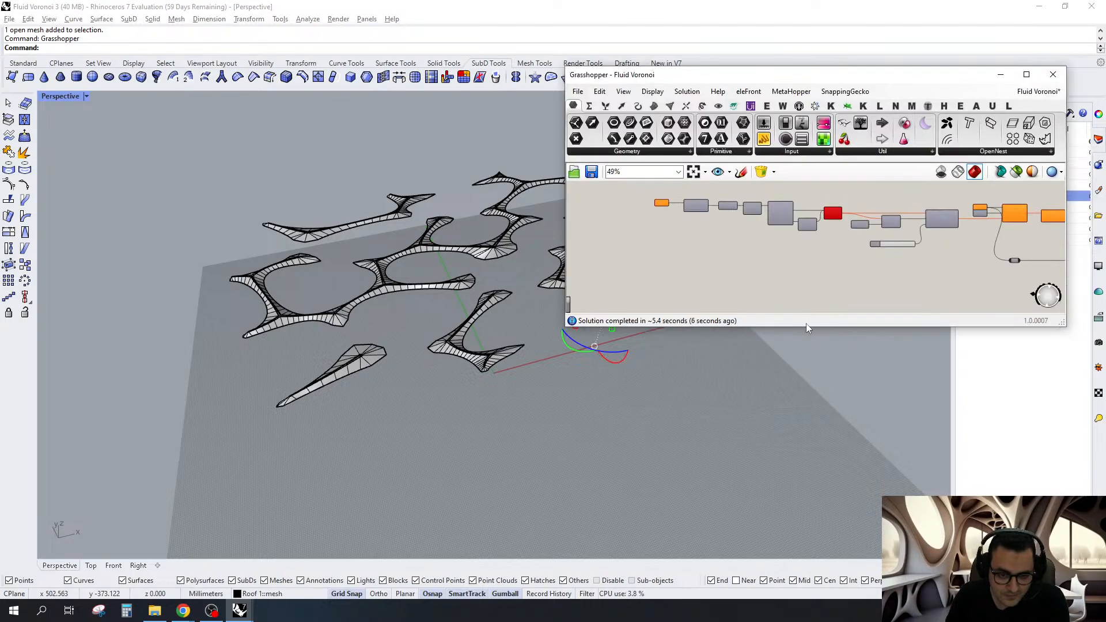
left_click_drag(807, 327, 823, 593)
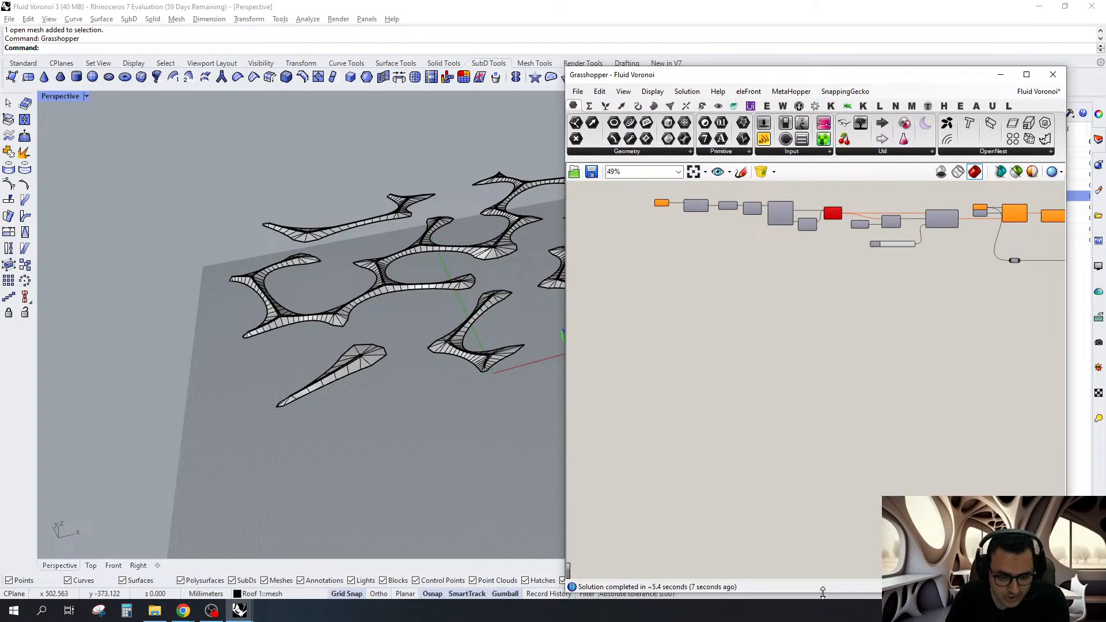
scroll(779, 276, "down", 3)
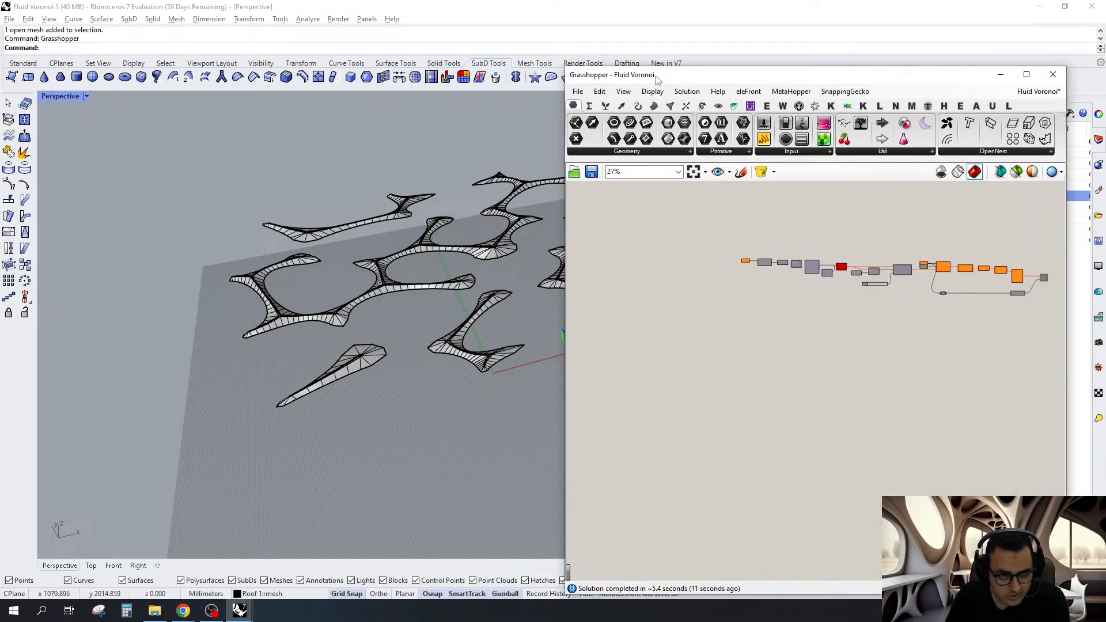
left_click_drag(657, 80, 645, 104)
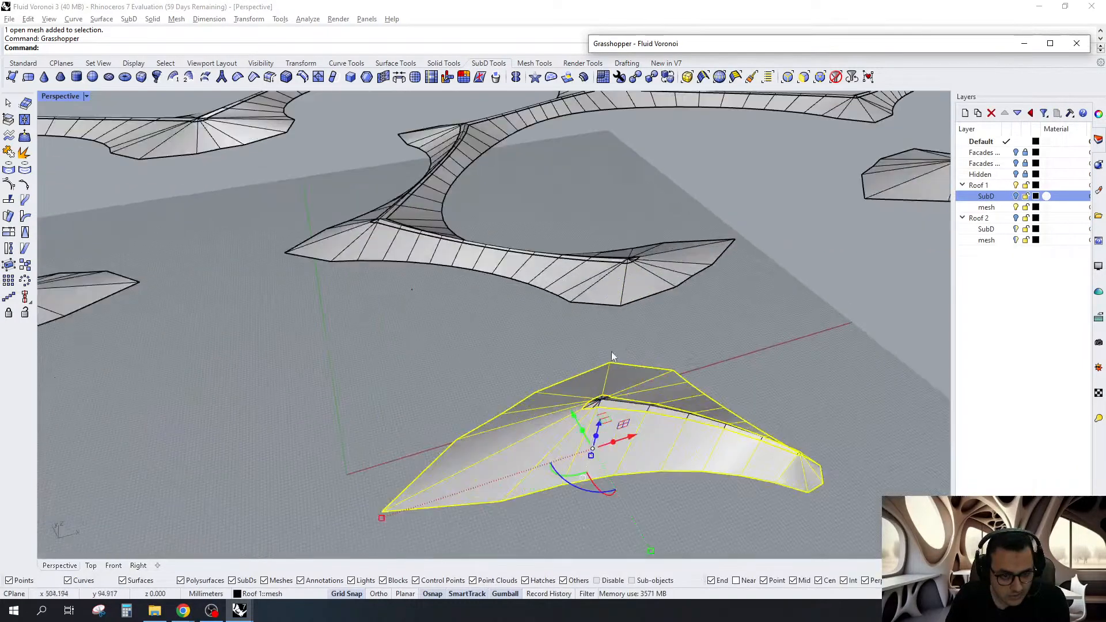
Add a Mesh parameter to an empty area of the Fluid Voronoi canvas and open its options for assigning a mesh
scroll(609, 284, "down", 5)
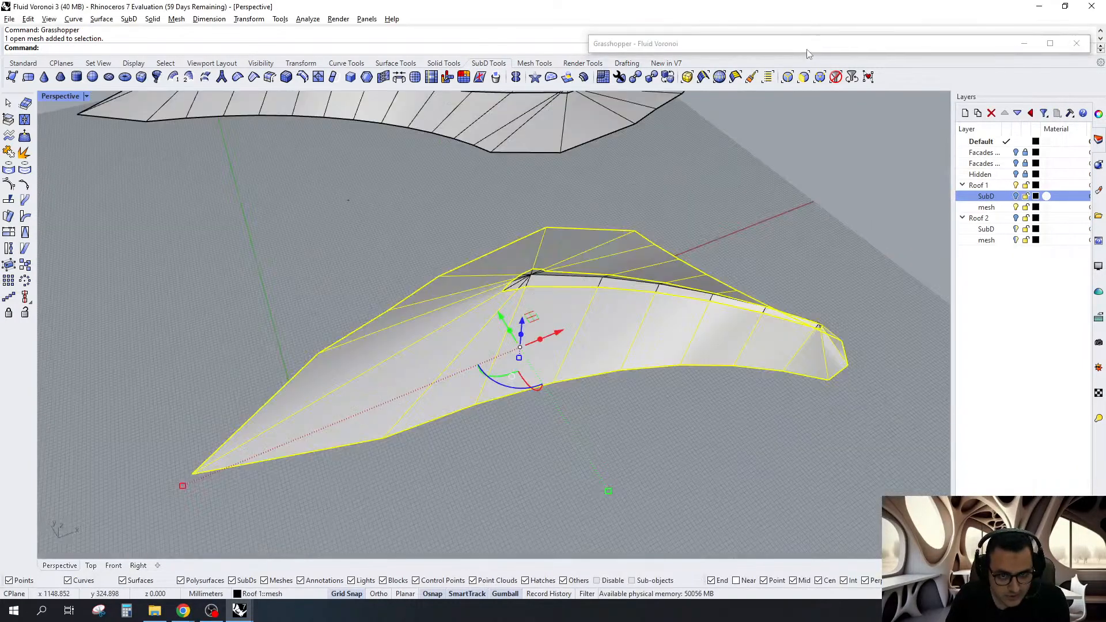
double_click(806, 48)
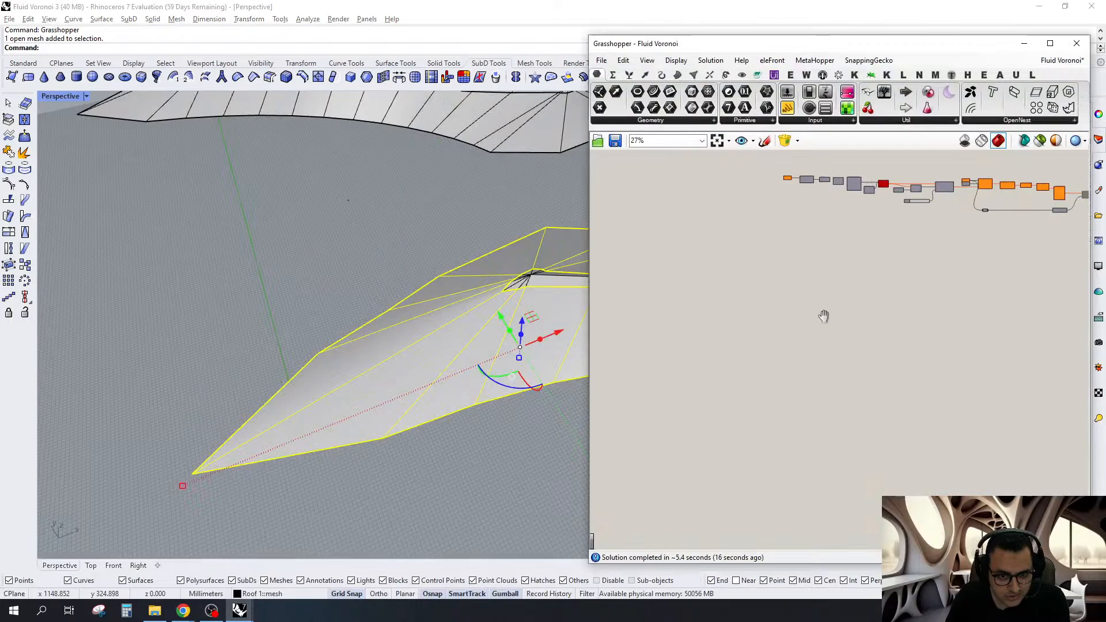
right_click(822, 277)
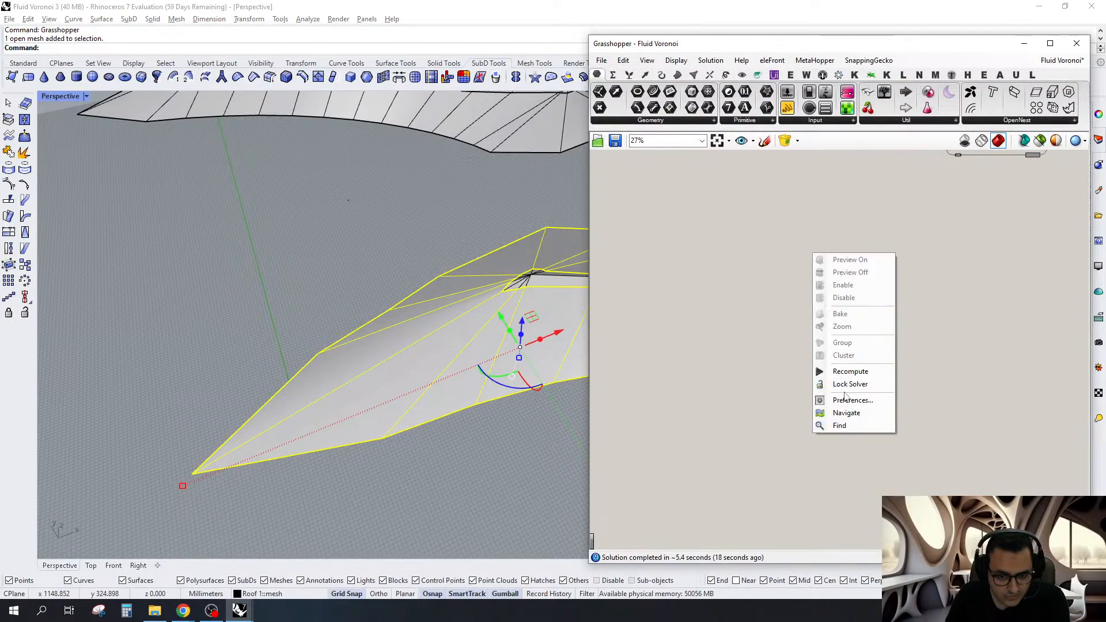
left_click(642, 121)
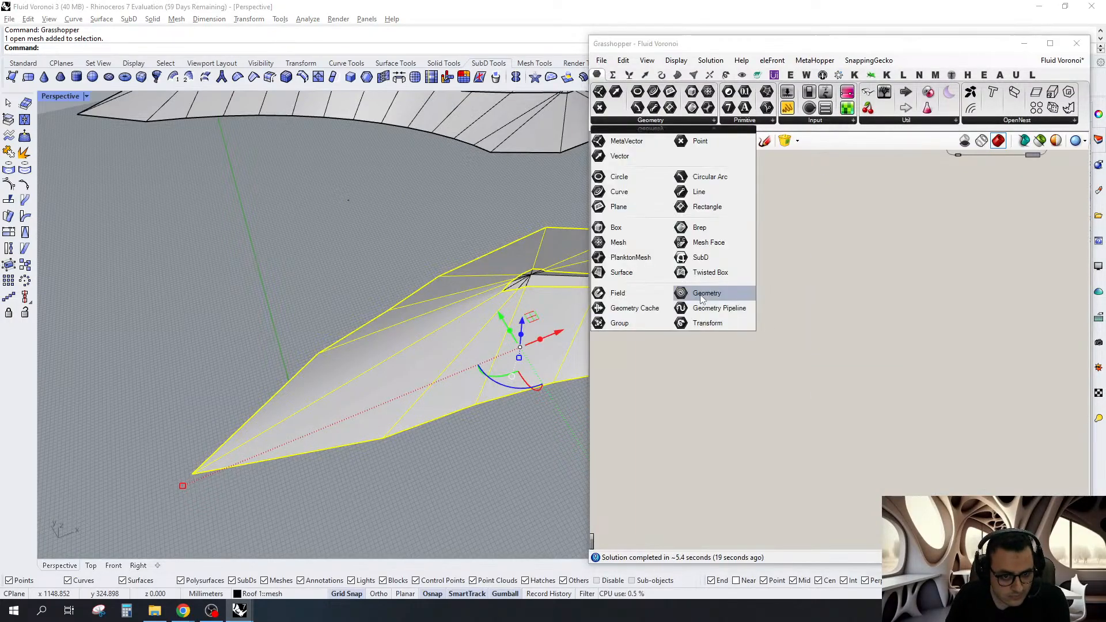
left_click(618, 243)
left_click(868, 301)
right_click(868, 302)
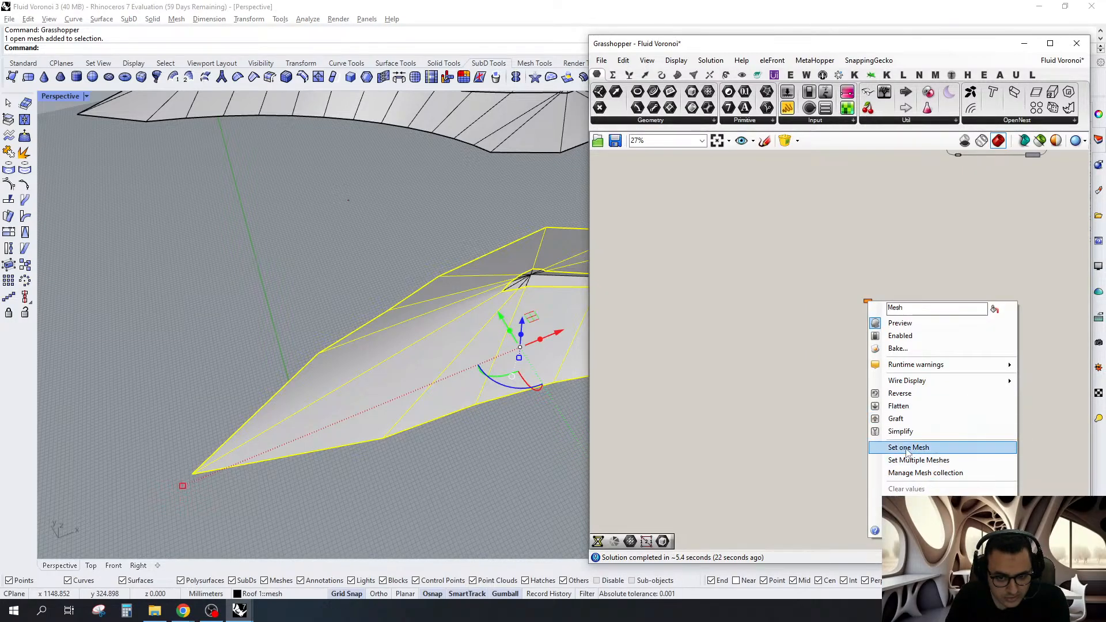
Reference the selected roof mesh in the Mesh parameter and connect it to an ExplodeMesh component with its E input inverted
left_click(908, 448)
scroll(912, 280, "up", 1)
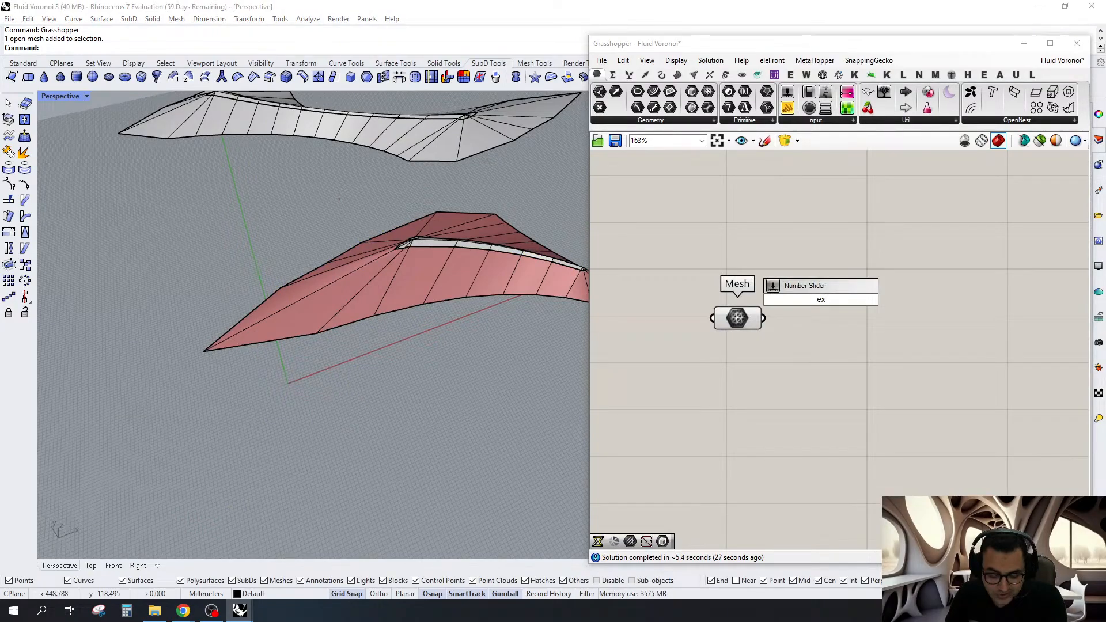
type("pl")
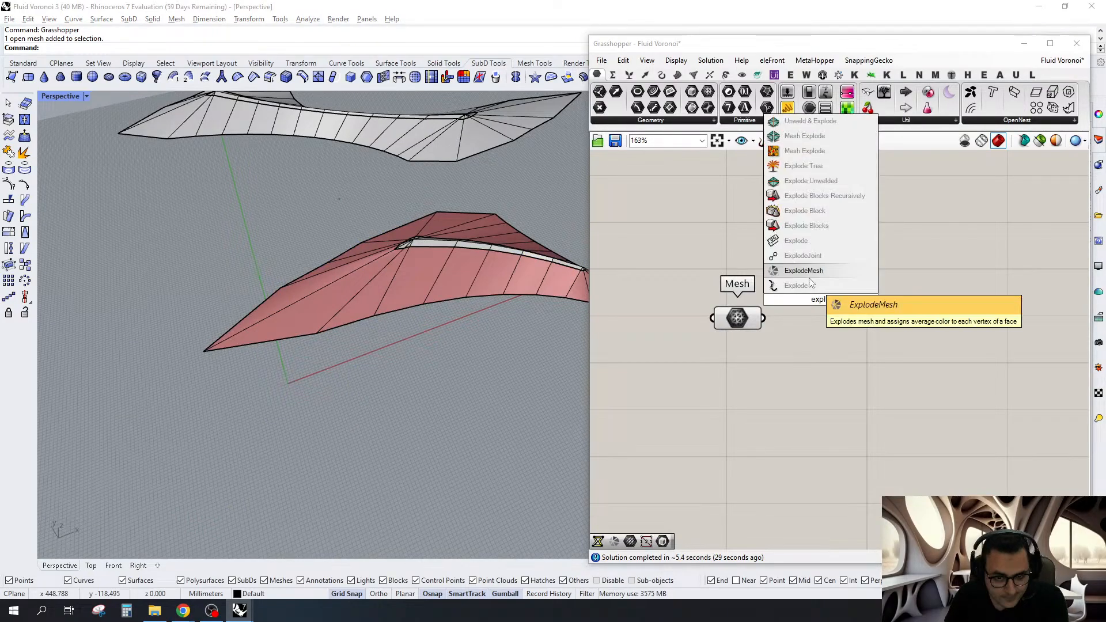
left_click(806, 272)
right_click(801, 309)
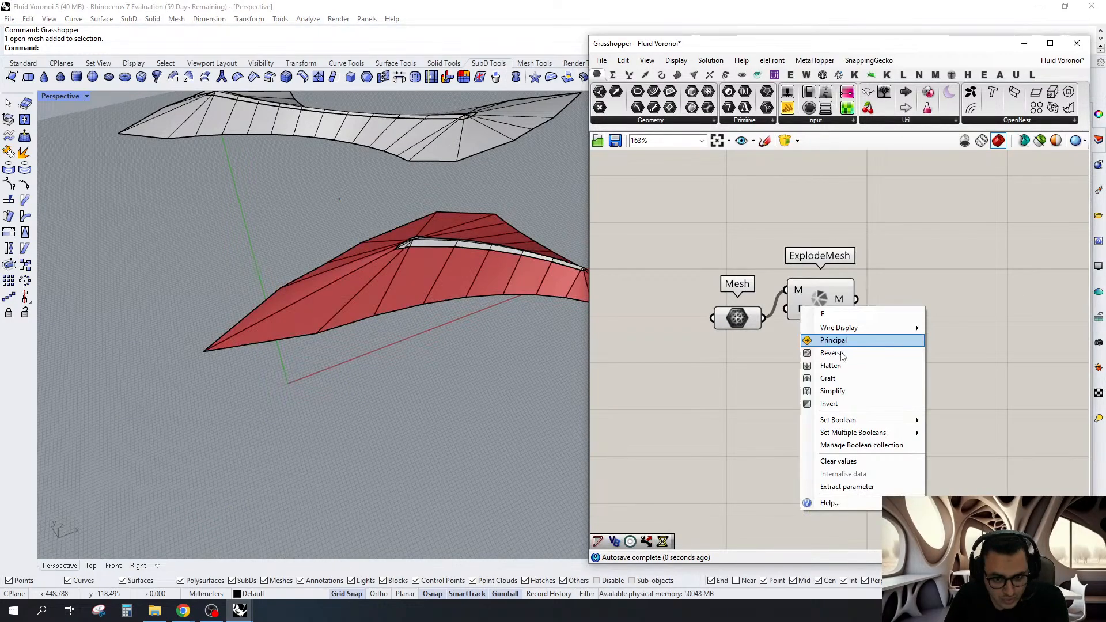
left_click(829, 403)
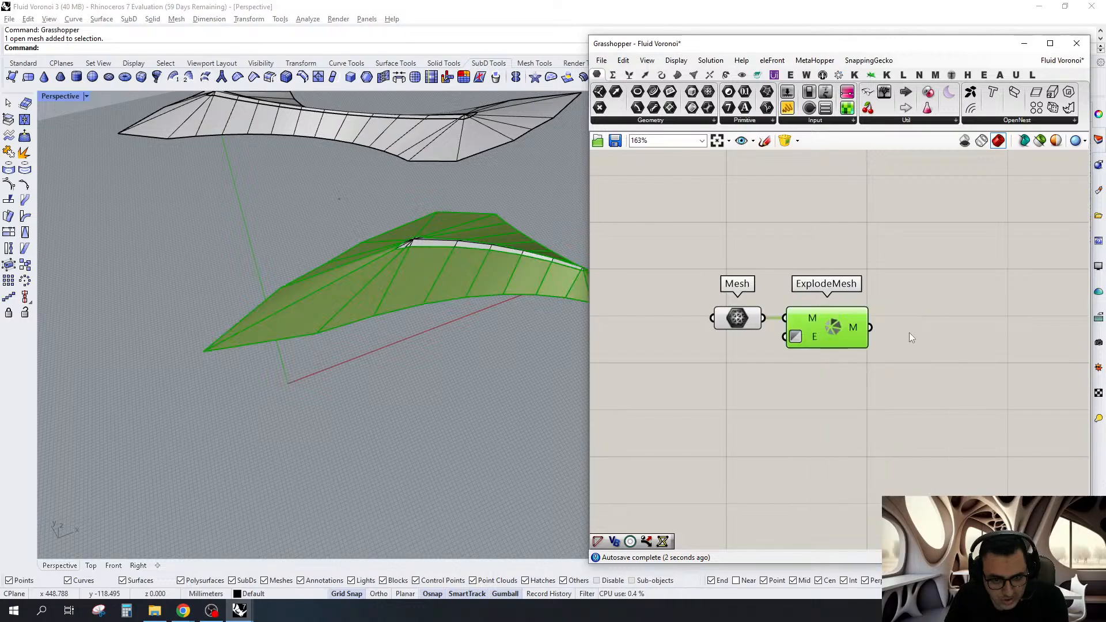
Add a curve Explode component after ExplodeMesh, connect ExplodeMesh's M output to its C input and align the two
right_click_drag(909, 337, 858, 335)
double_click(858, 335)
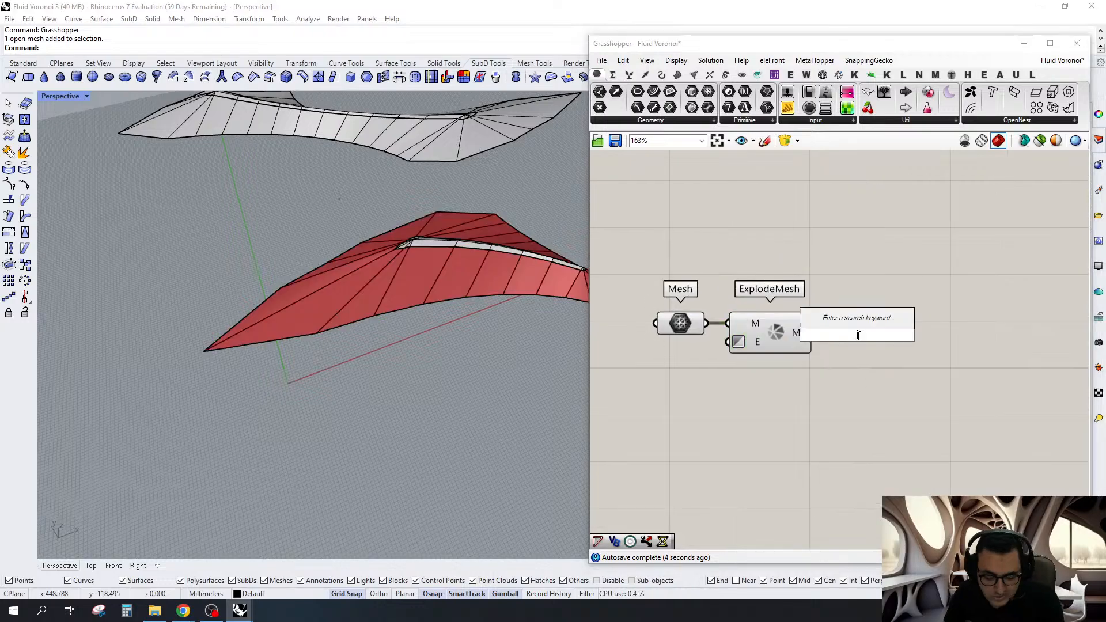
type("5")
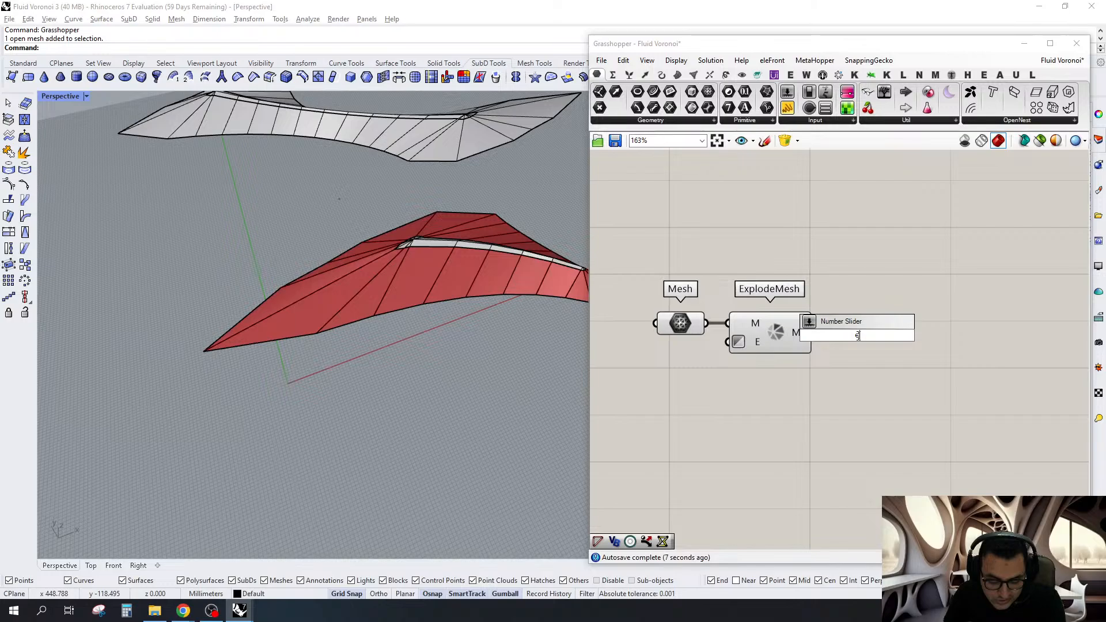
type("xplo")
key("Return")
scroll(833, 326, "up", 2)
left_click_drag(825, 327, 789, 341)
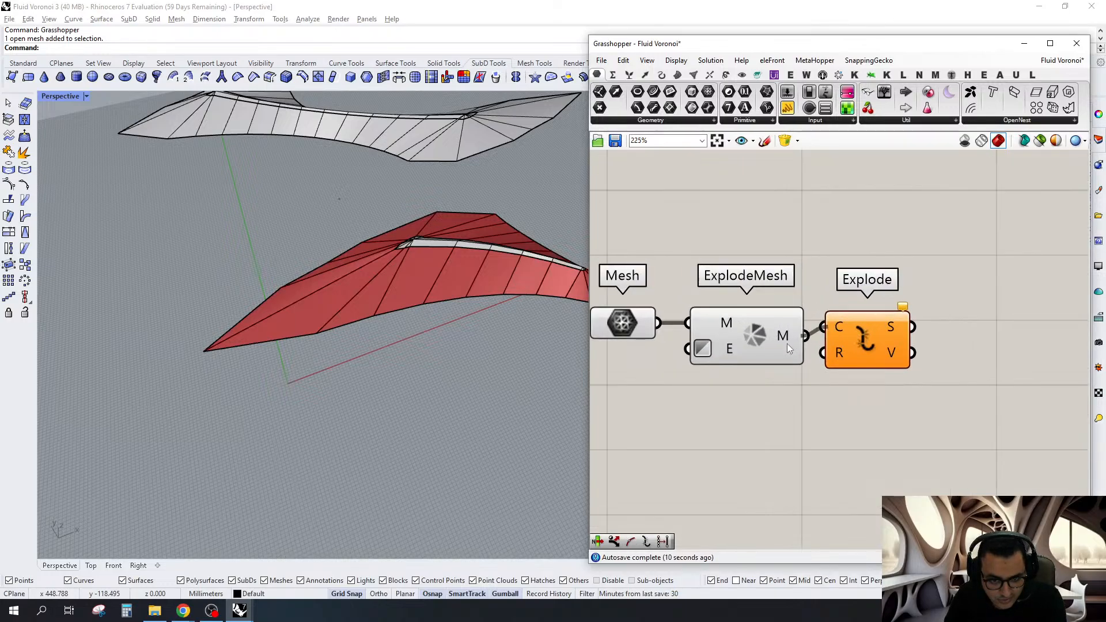
left_click_drag(858, 358, 865, 367)
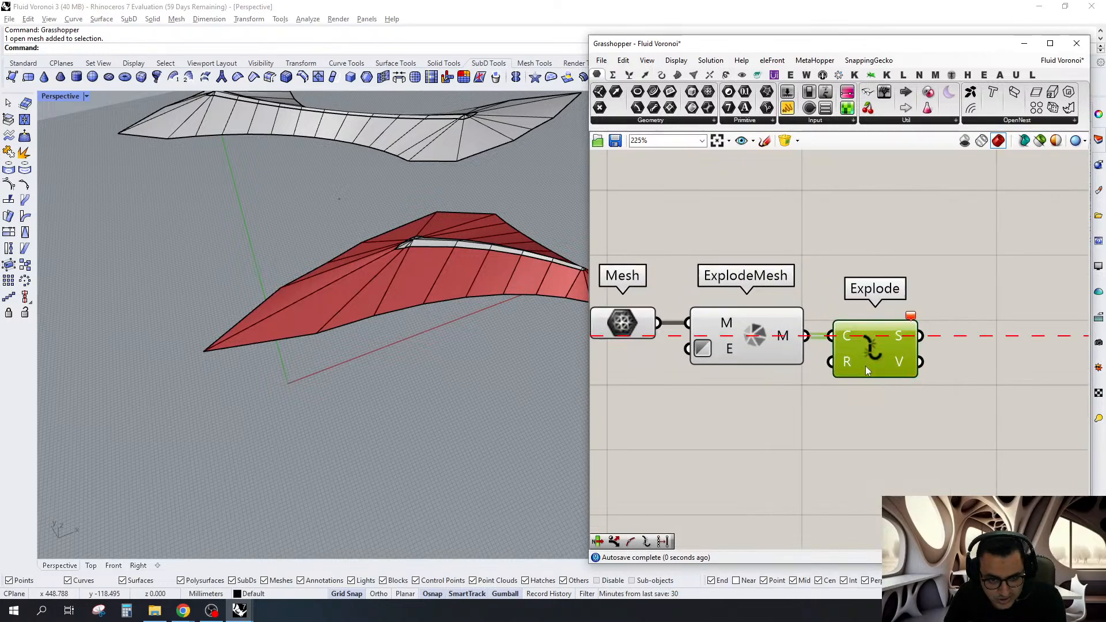
Insert a Face Boundaries component between ExplodeMesh and Explode so the face outlines feed the Explode input
double_click(825, 377)
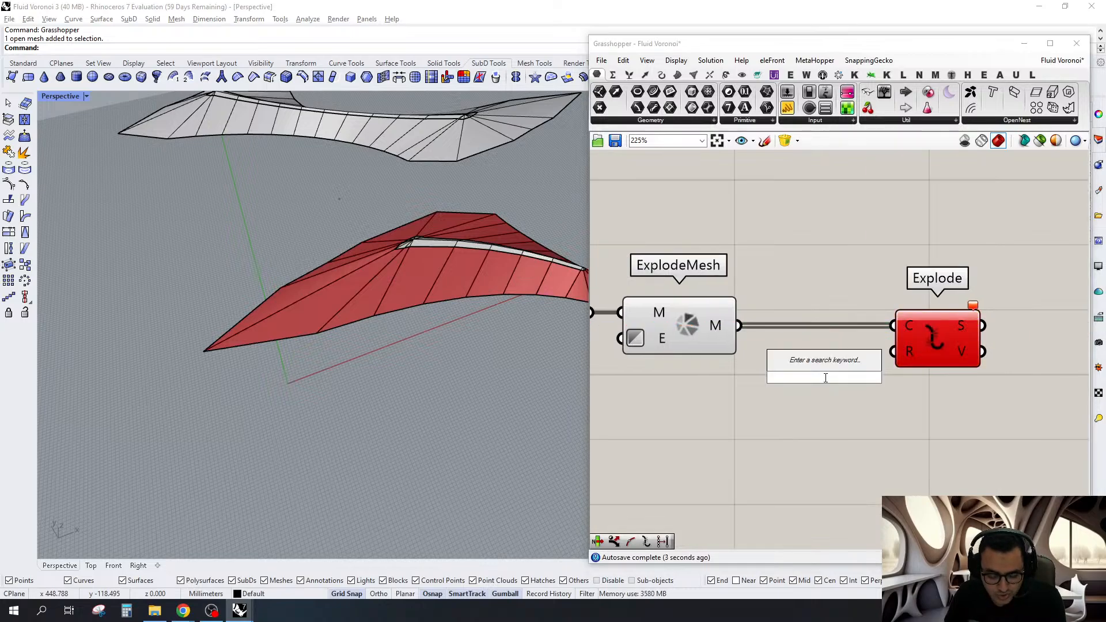
type("f")
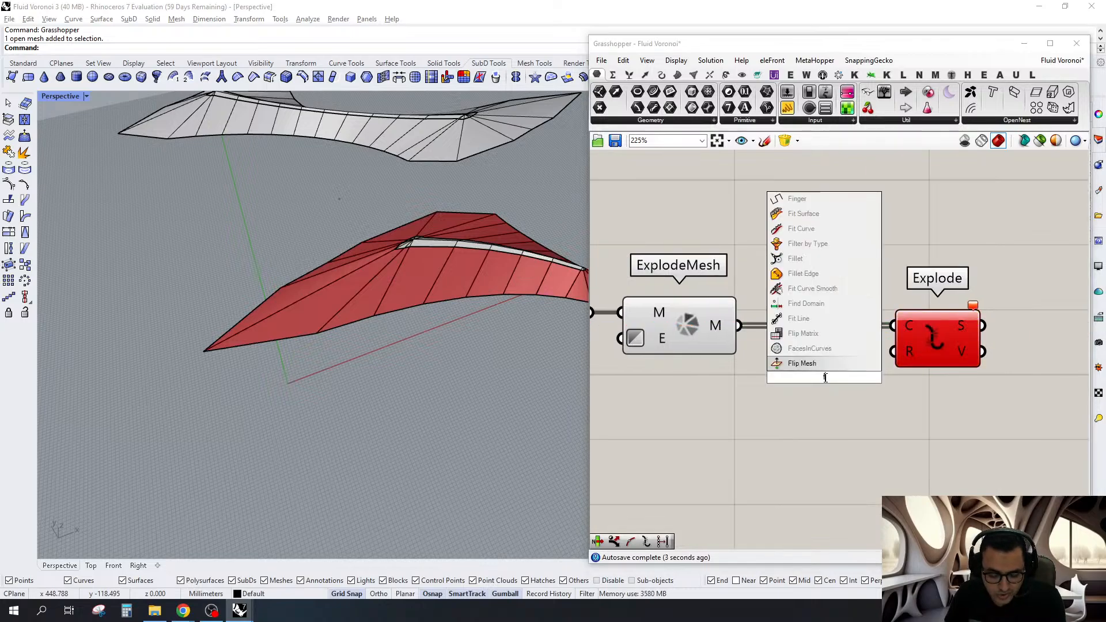
type("ace")
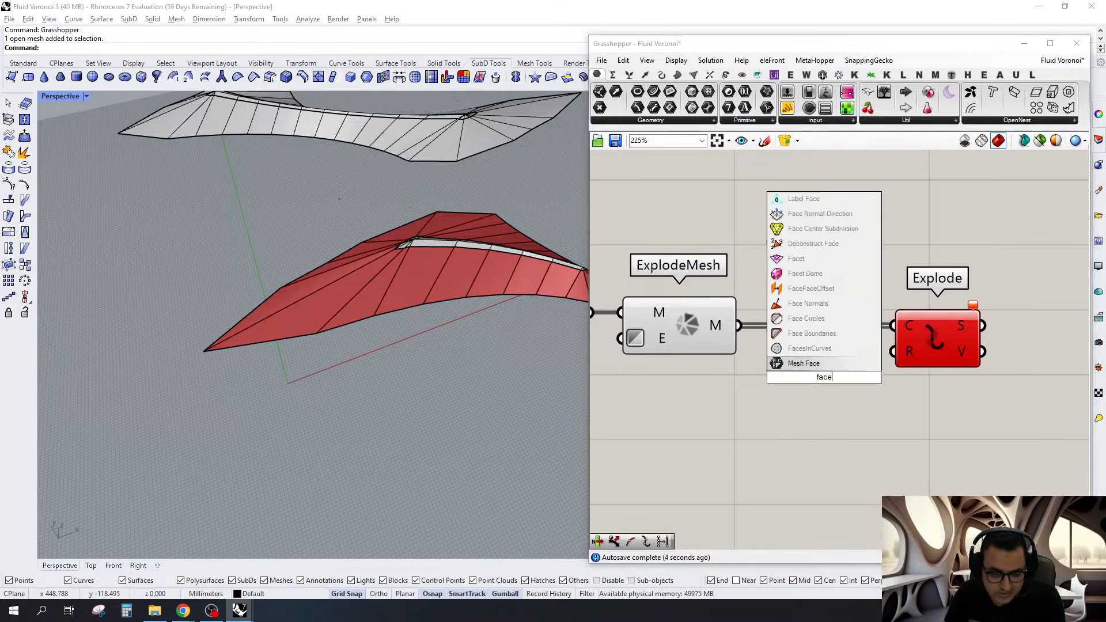
left_click(812, 334)
left_click_drag(835, 386, 828, 337)
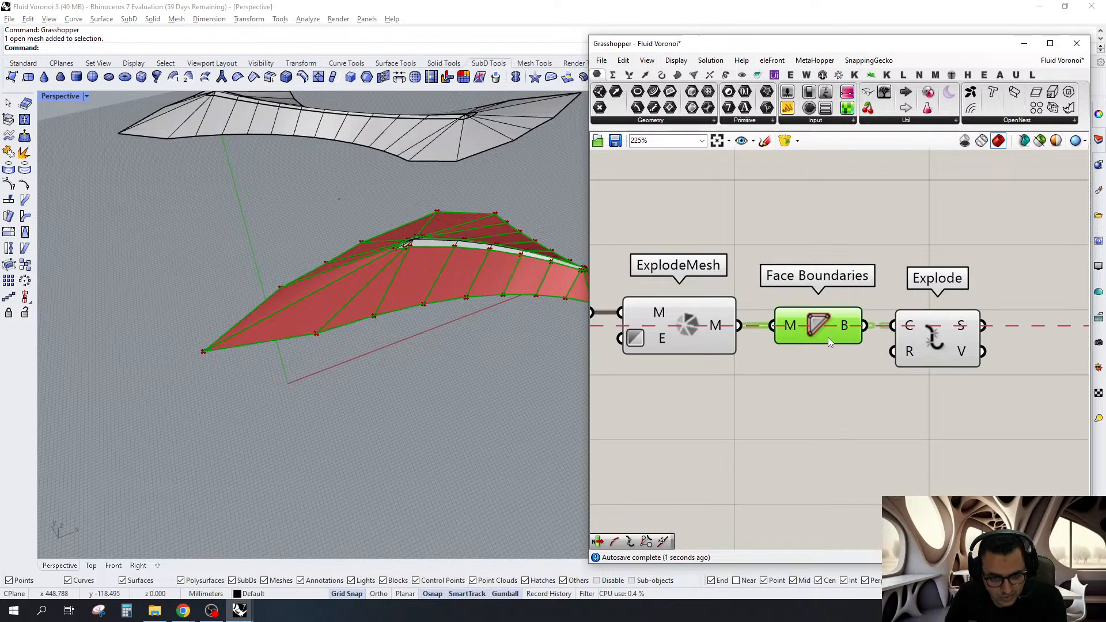
Add a List Item component and connect Explode's segments output S to its L input
double_click(955, 340)
type("li i")
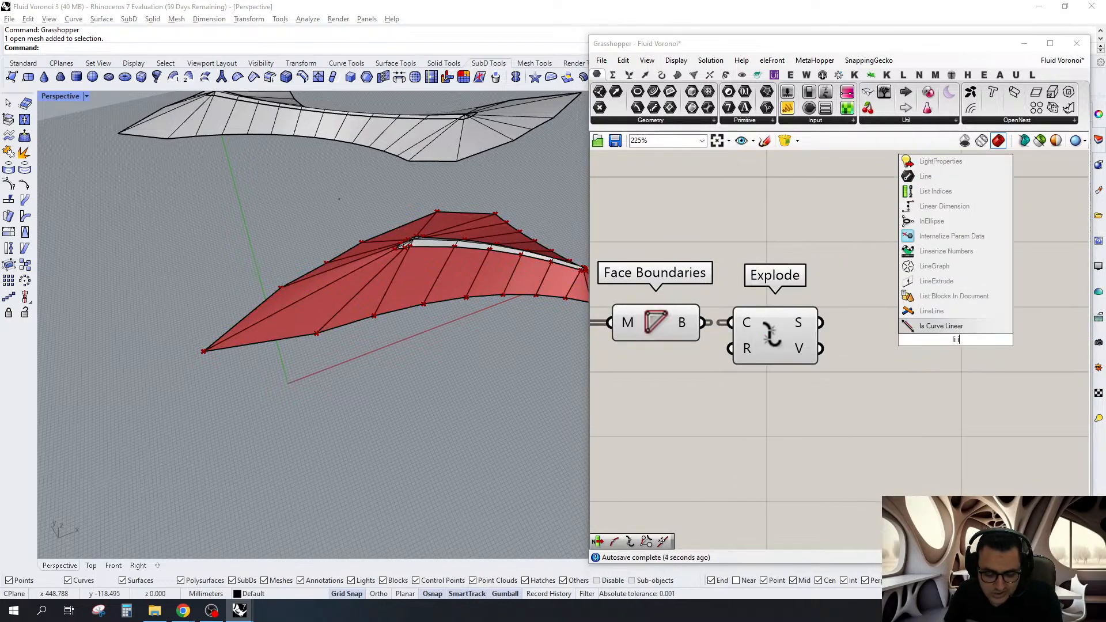
key("Return")
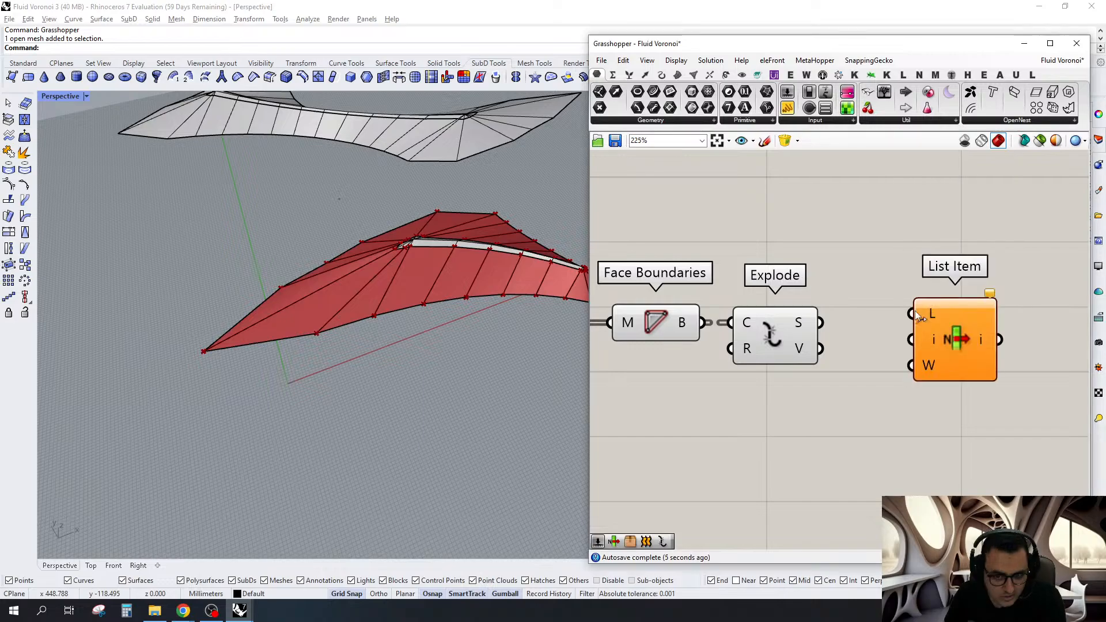
left_click_drag(914, 311, 820, 323)
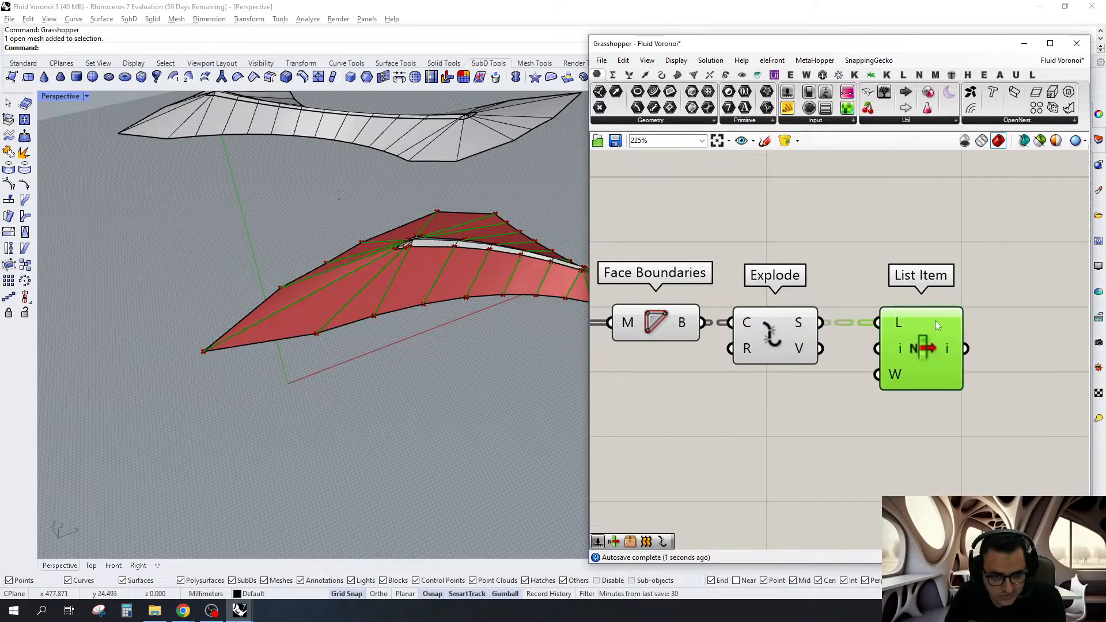
Extend the List Item component with the extra outputs +1, +2 and +3
scroll(935, 320, "up", 5)
left_click(955, 382)
left_click(956, 386)
double_click(957, 387)
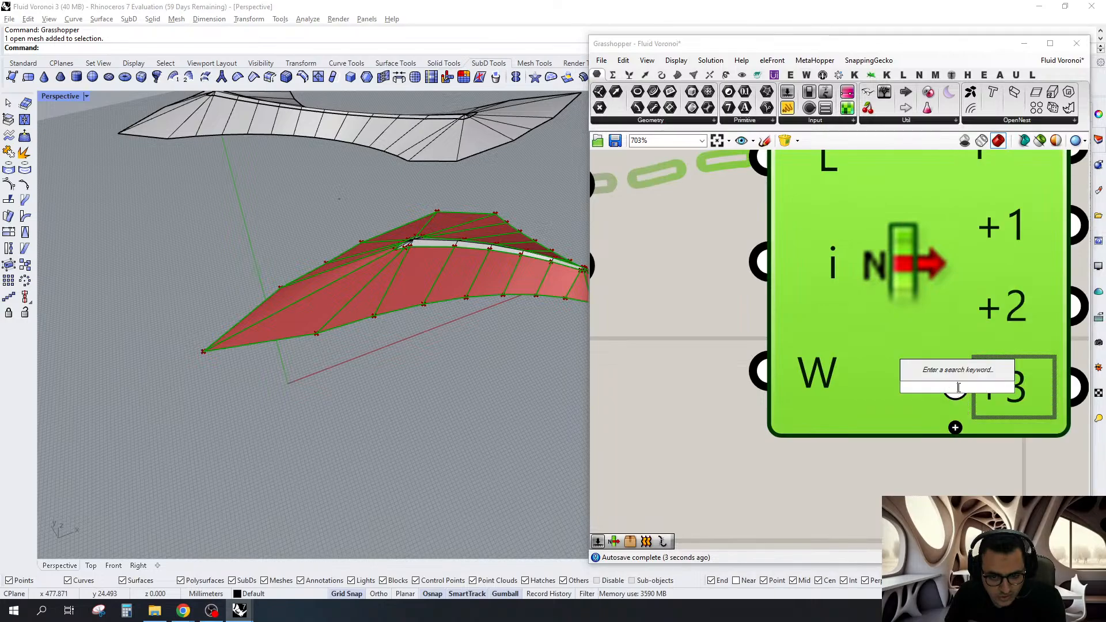
scroll(847, 345, "down", 4)
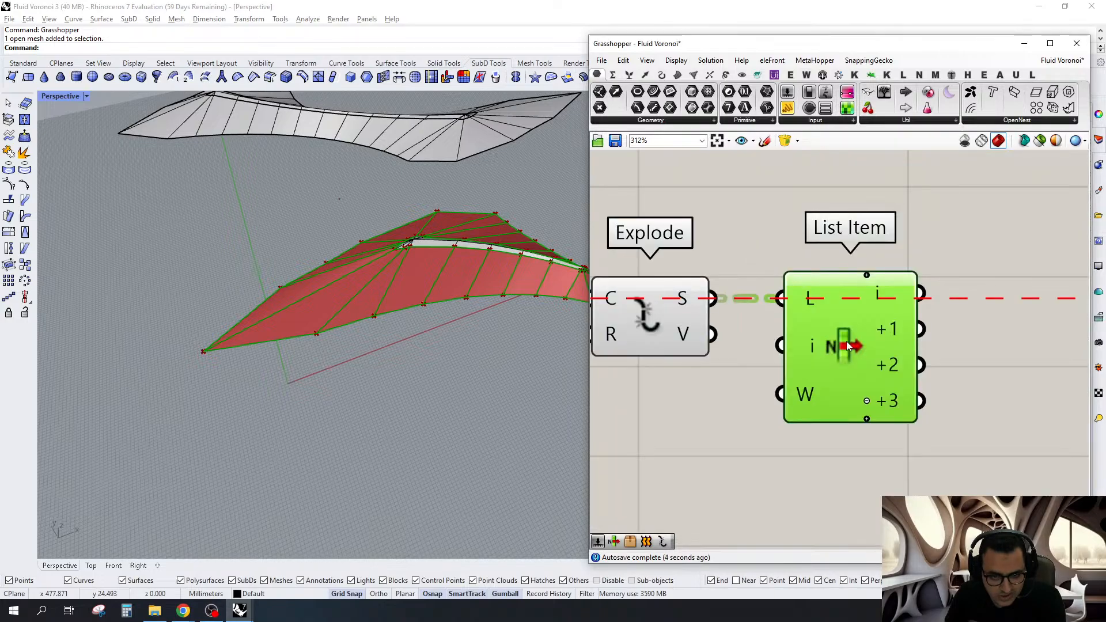
Add a Loft component and connect List Item's +1 output to its C input
double_click(876, 364)
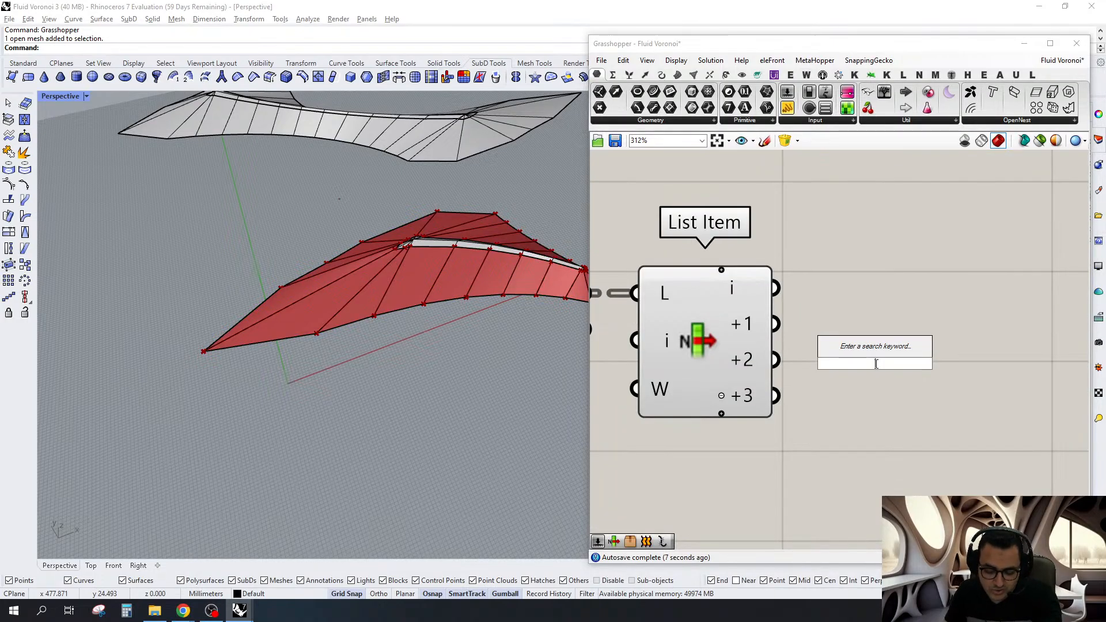
type("l")
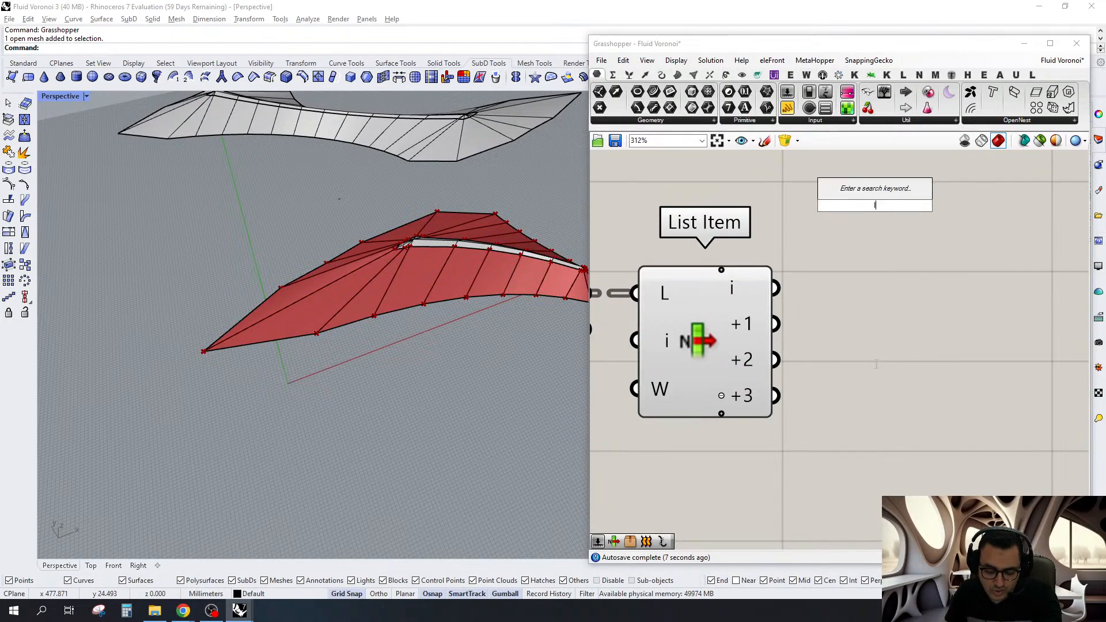
type("o")
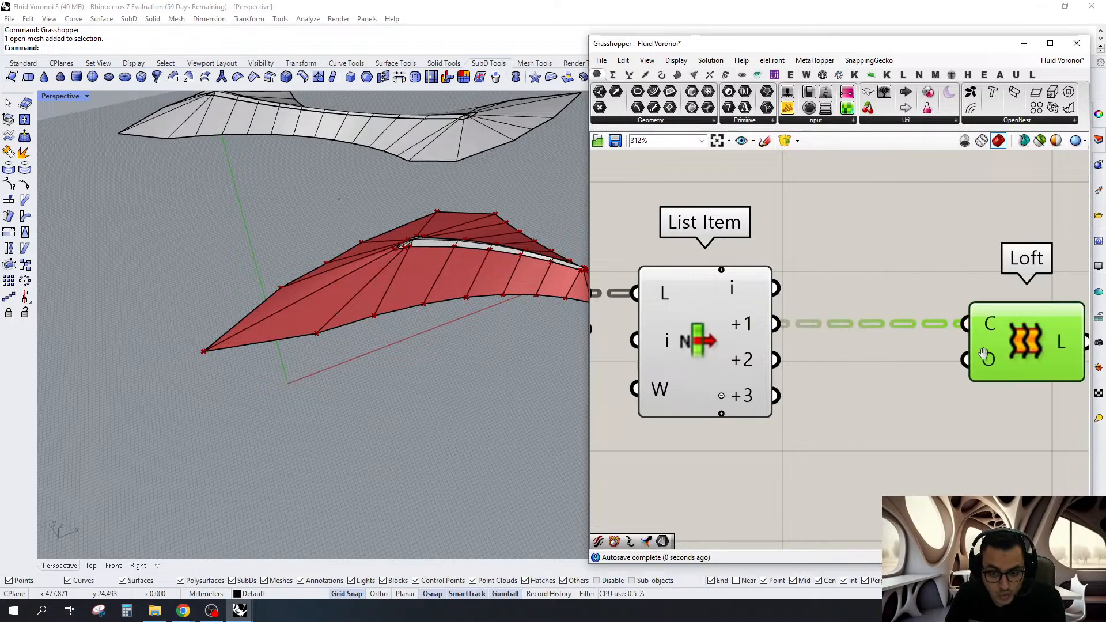
scroll(775, 317, "down", 3)
left_click_drag(924, 343, 948, 344)
Run List Item's +3 output through a Flip Curve component into Loft's C input alongside the +1 curves
double_click(839, 394)
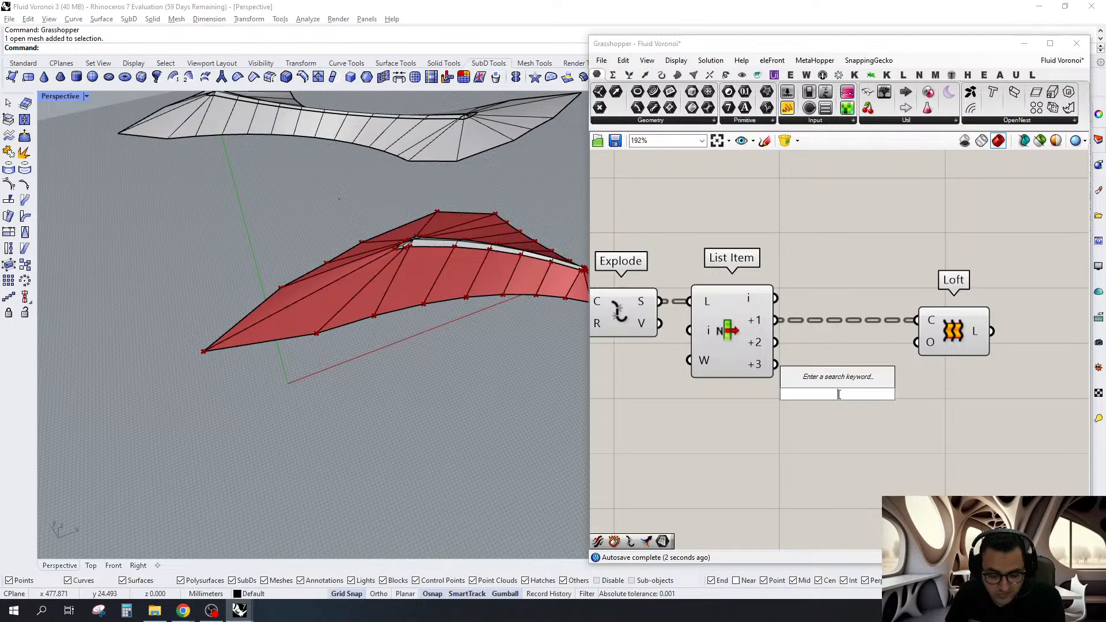
type("flip")
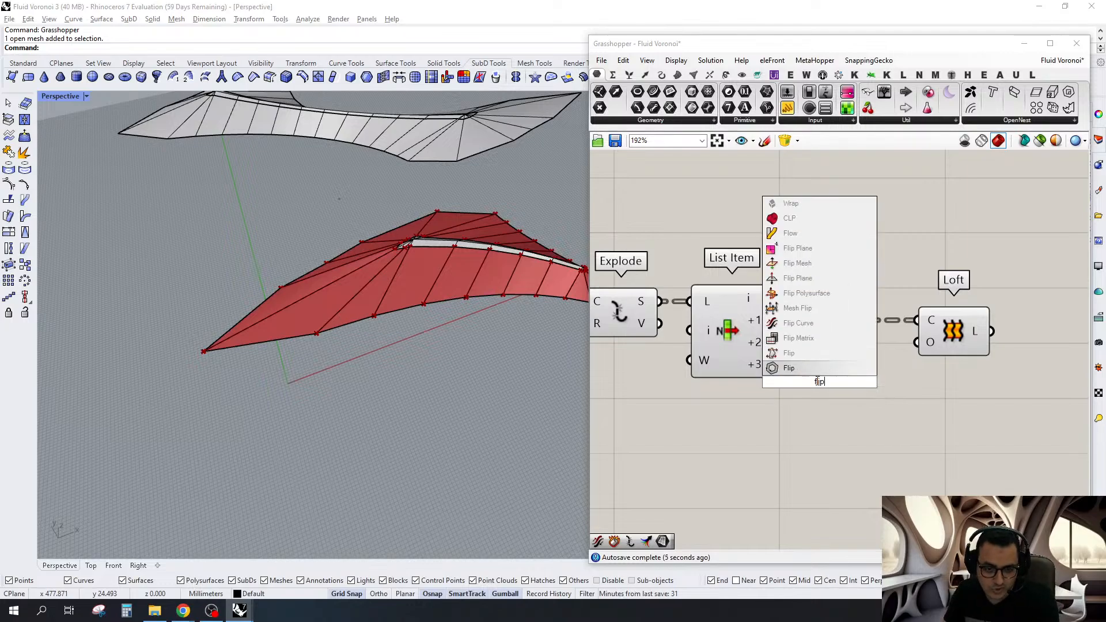
left_click(813, 322)
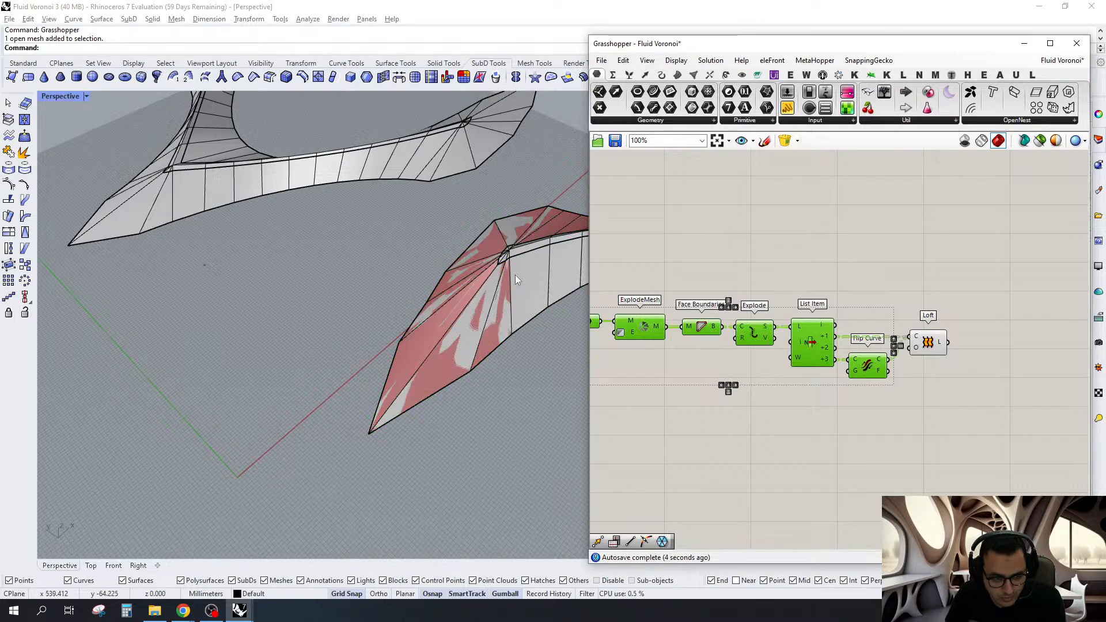
left_click(515, 280)
scroll(496, 321, "up", 2)
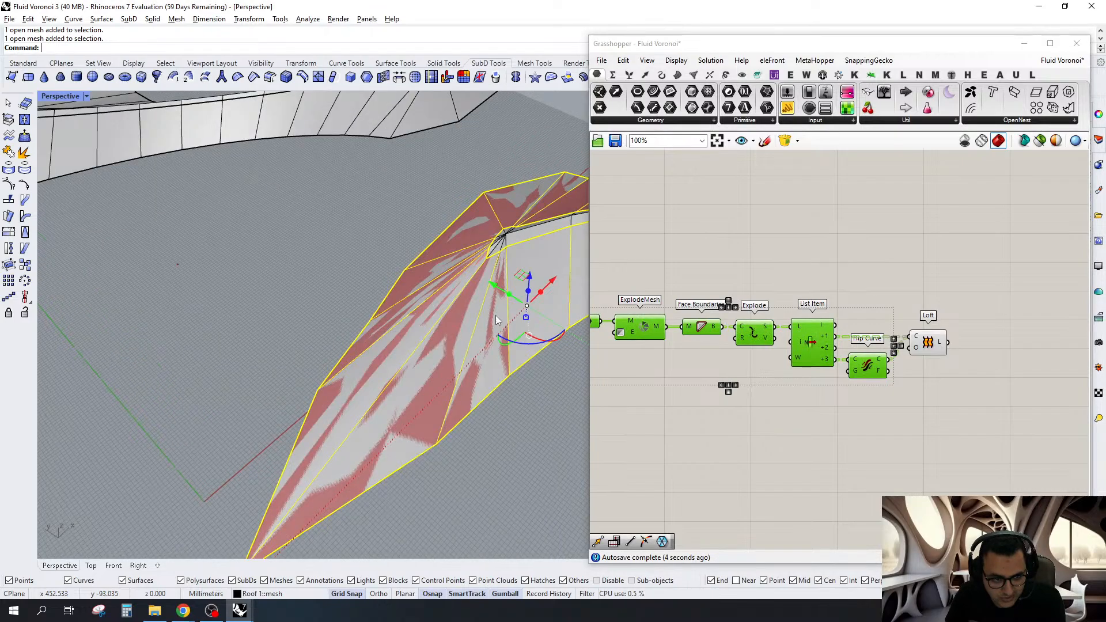
left_click_drag(930, 343, 925, 344)
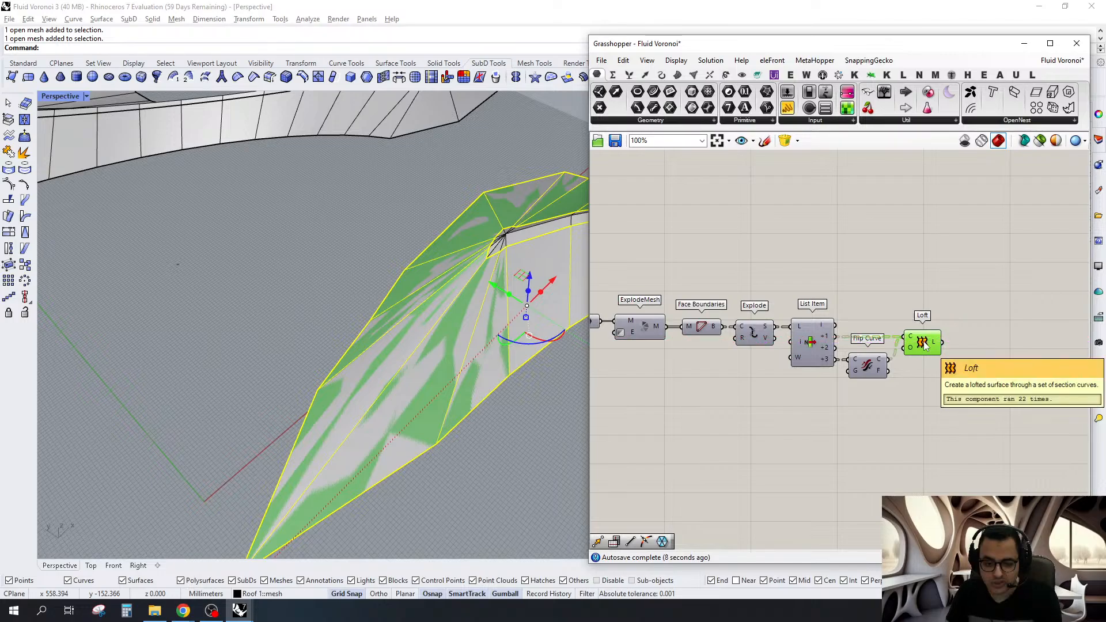
Deselect the roof mesh, roll up the Grasshopper canvas, and turn on and unlock the Hidden layer
right_click_drag(988, 350, 853, 405)
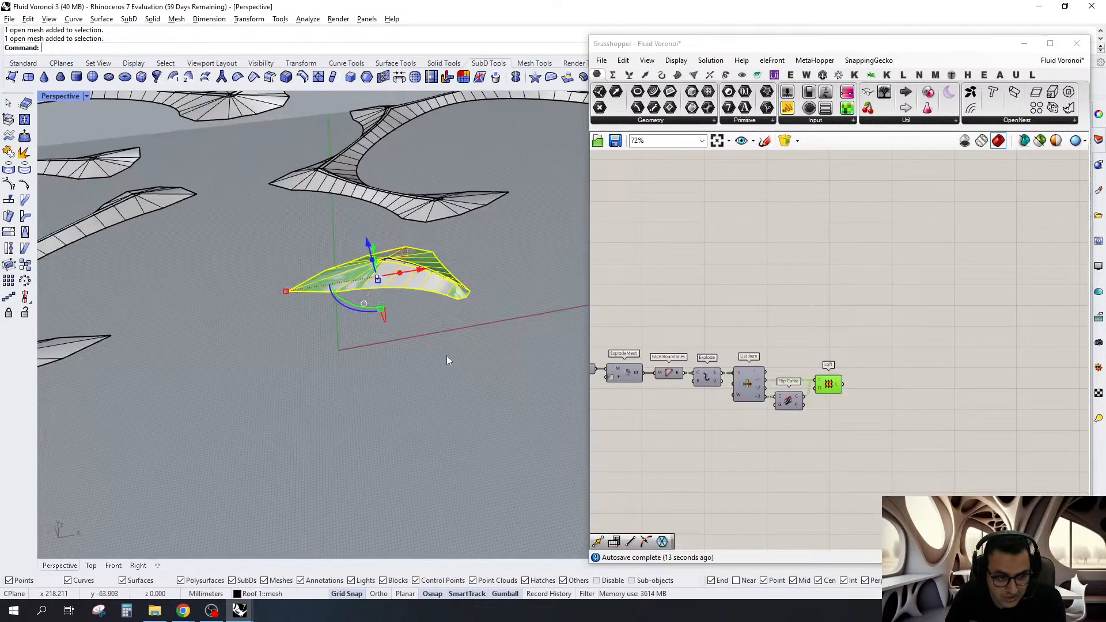
left_click(393, 343)
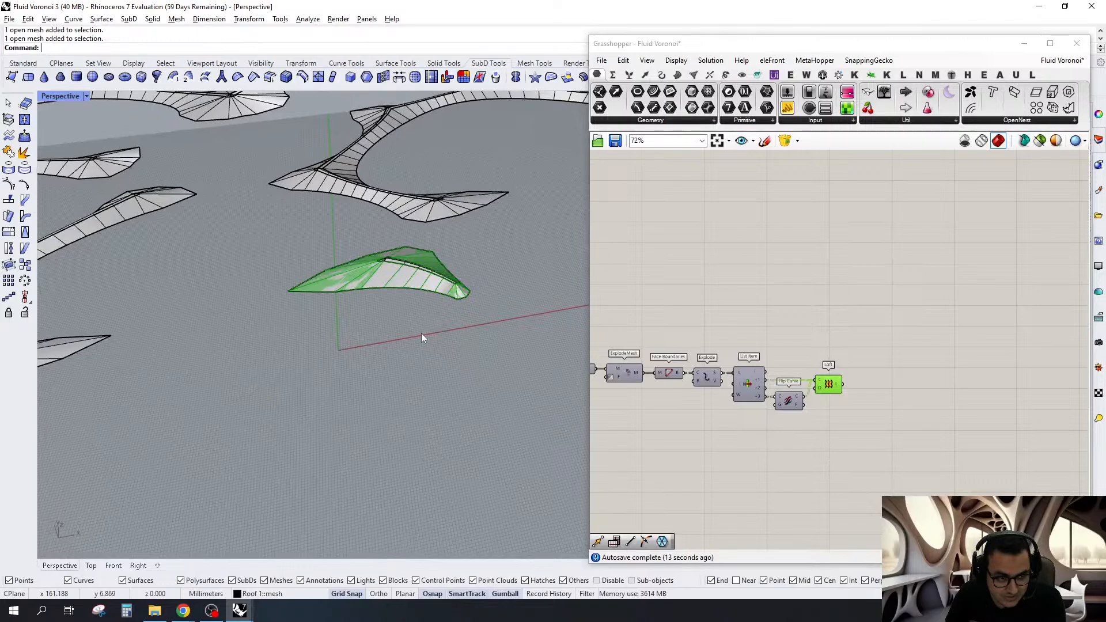
scroll(420, 333, "down", 12)
right_click_drag(421, 333, 419, 364)
scroll(291, 419, "up", 8)
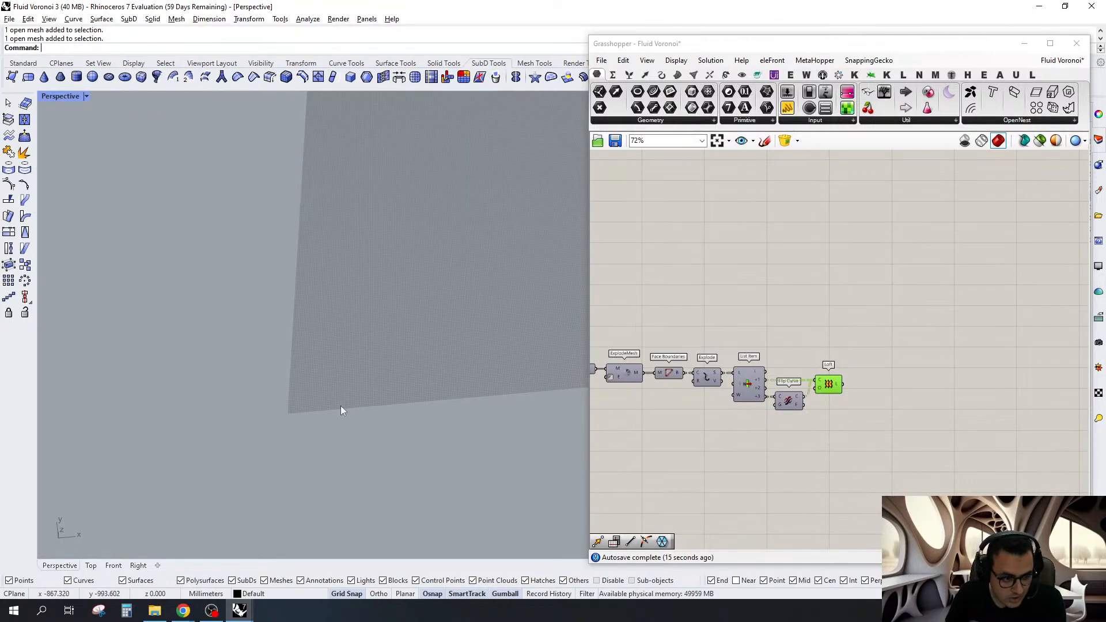
scroll(340, 406, "down", 5)
mouse_move(340, 406)
right_mouse_down()
mouse_move(247, 366)
mouse_move(274, 367)
mouse_move(348, 424)
right_mouse_up()
double_click(772, 45)
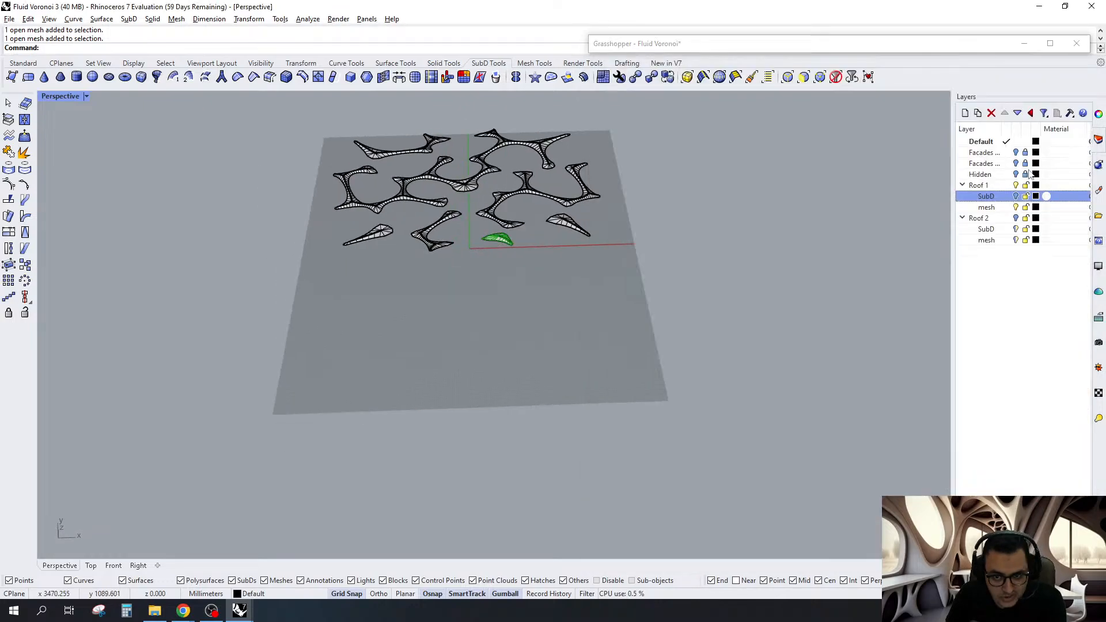
left_click(1028, 174)
Select the Hidden layer's small SubD and mesh modules at the grid corner and zoom to the selection
right_click_drag(299, 207, 536, 242)
scroll(345, 368, "up", 15)
left_click_drag(322, 404, 637, 230)
type("Z")
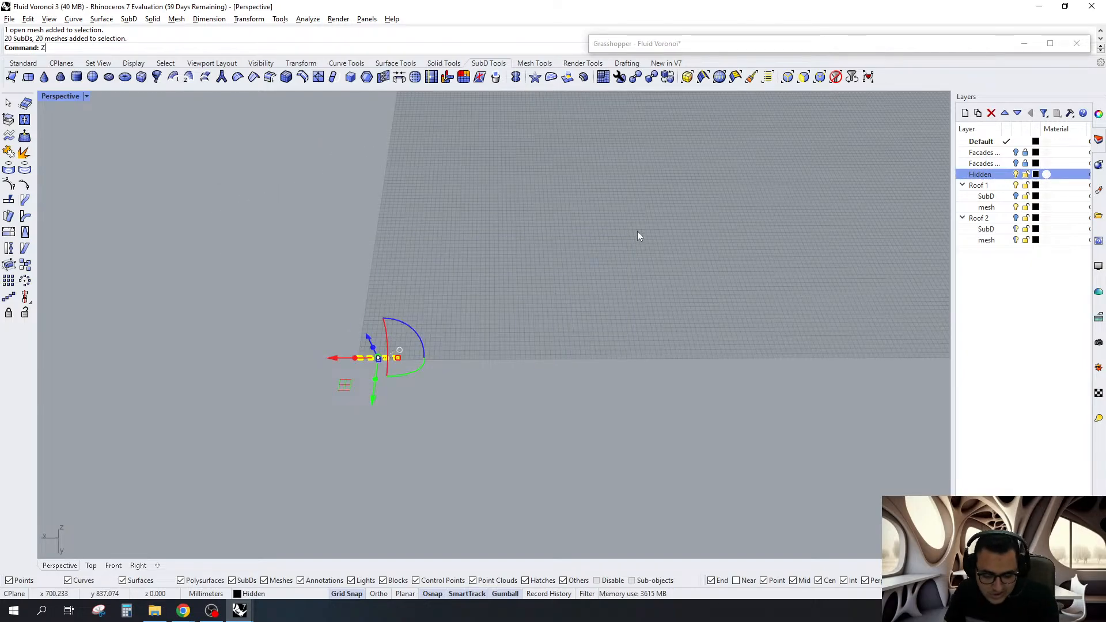
key("Return")
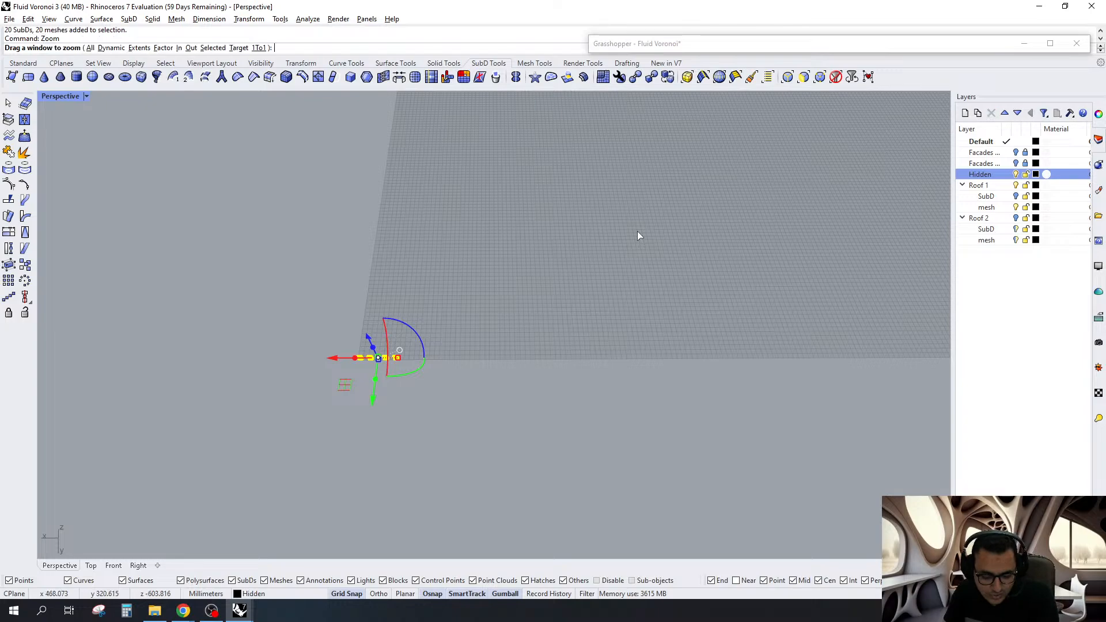
type("s")
key("Return")
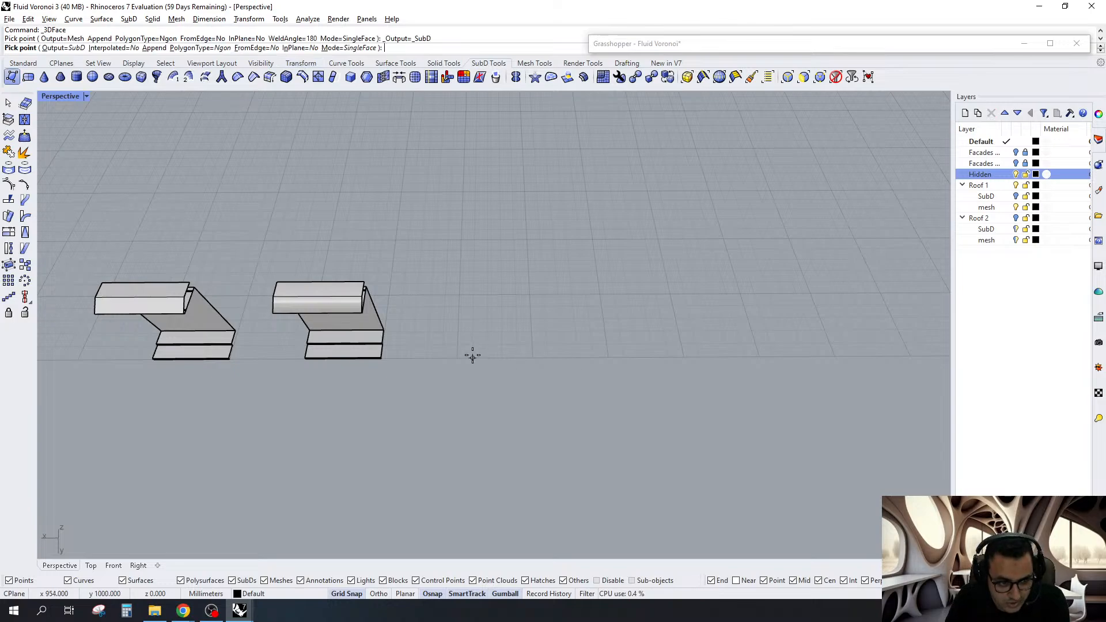
Draw a square single-face SubD about 5 mm wide on the grid edge beside the existing modules
left_click(459, 355)
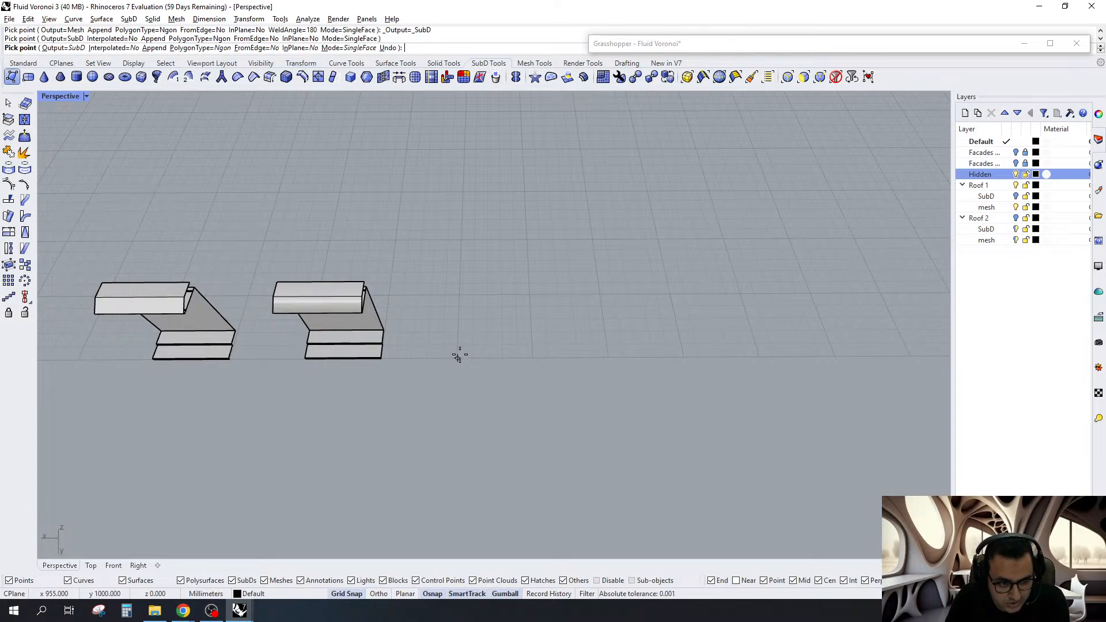
left_click(459, 295)
left_click(530, 295)
left_click(532, 356)
key("Return")
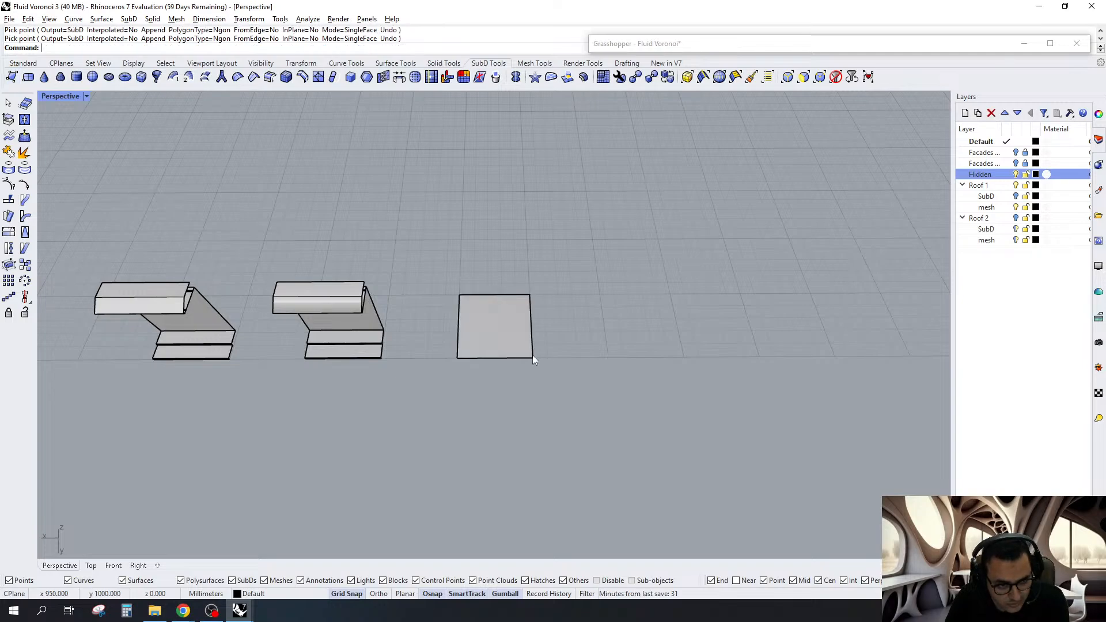
scroll(533, 307, "up", 3)
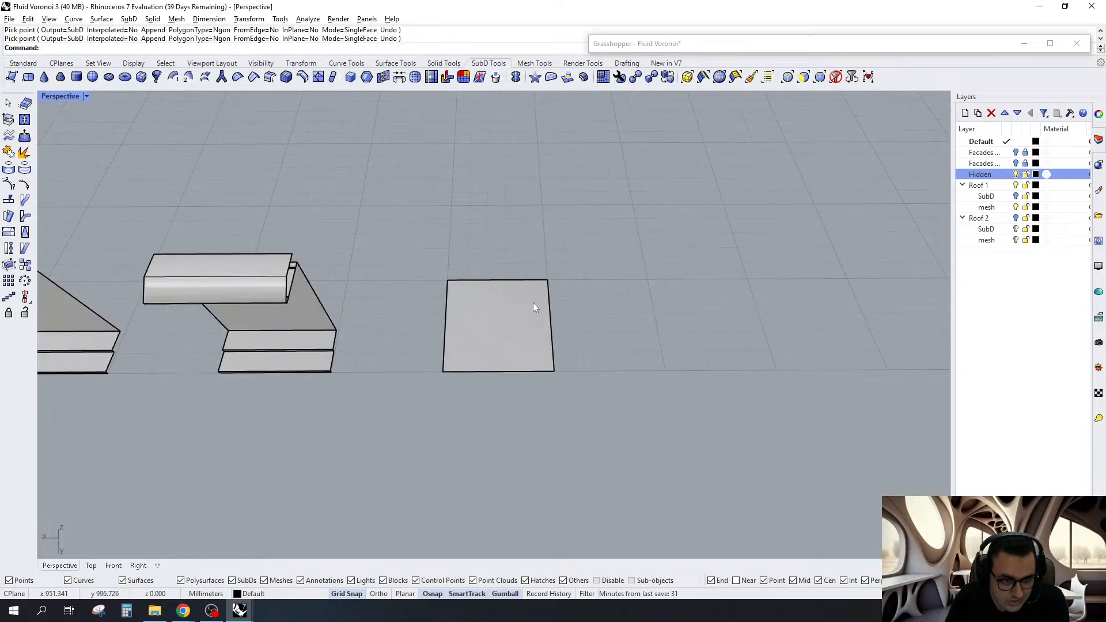
Inset the square SubD's face by 1 mm
left_click(533, 307)
scroll(533, 307, "up", 2)
scroll(451, 292, "up", 1)
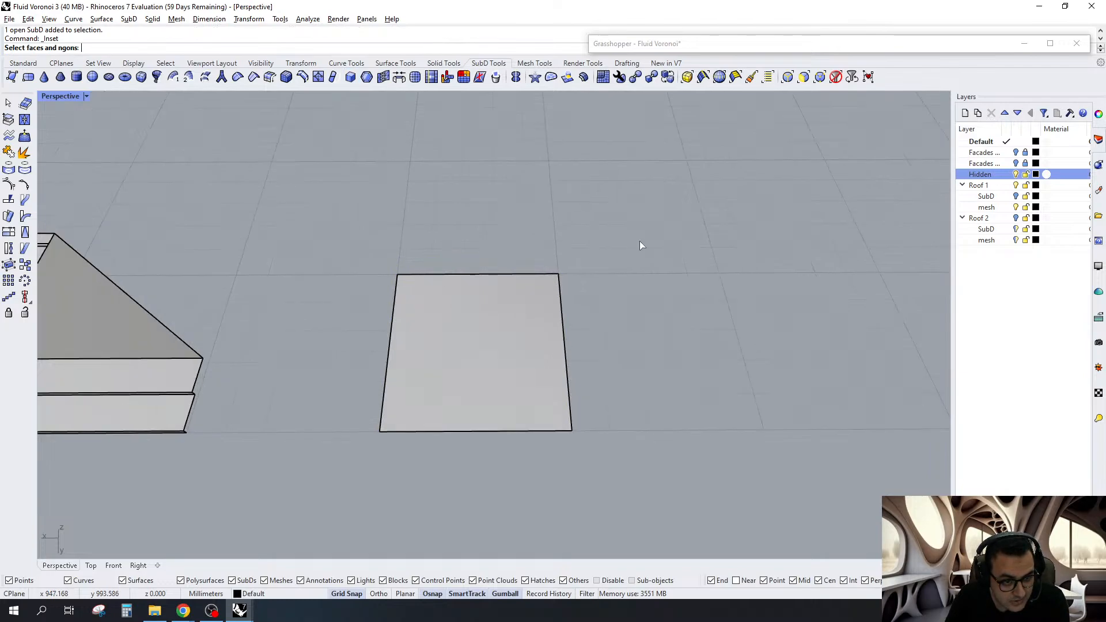
left_click(432, 341)
key("Return")
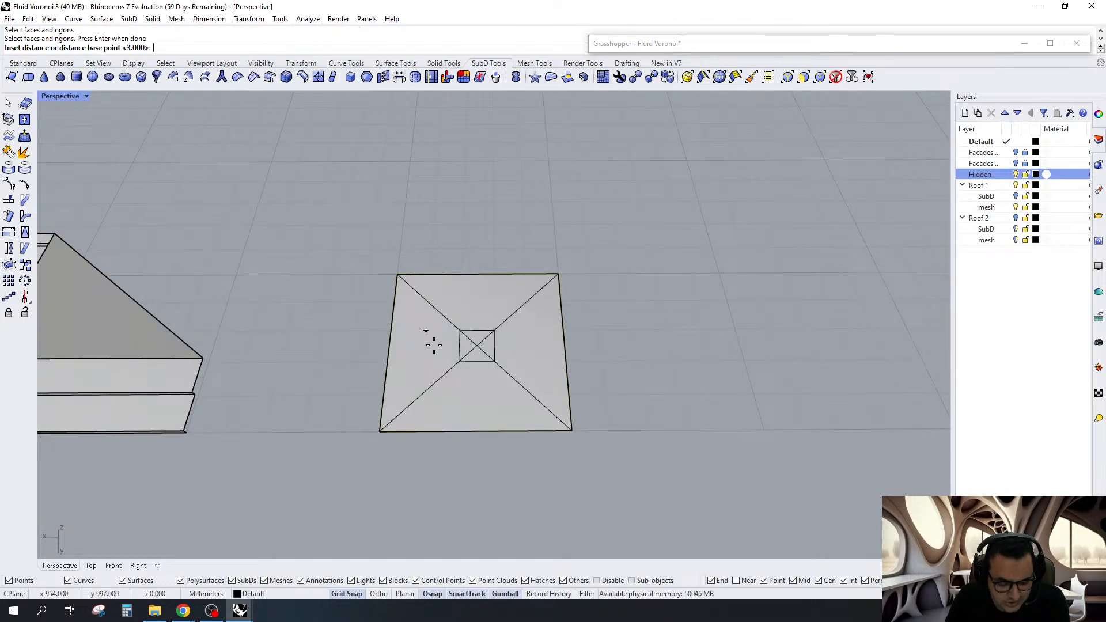
type("2")
key("Return")
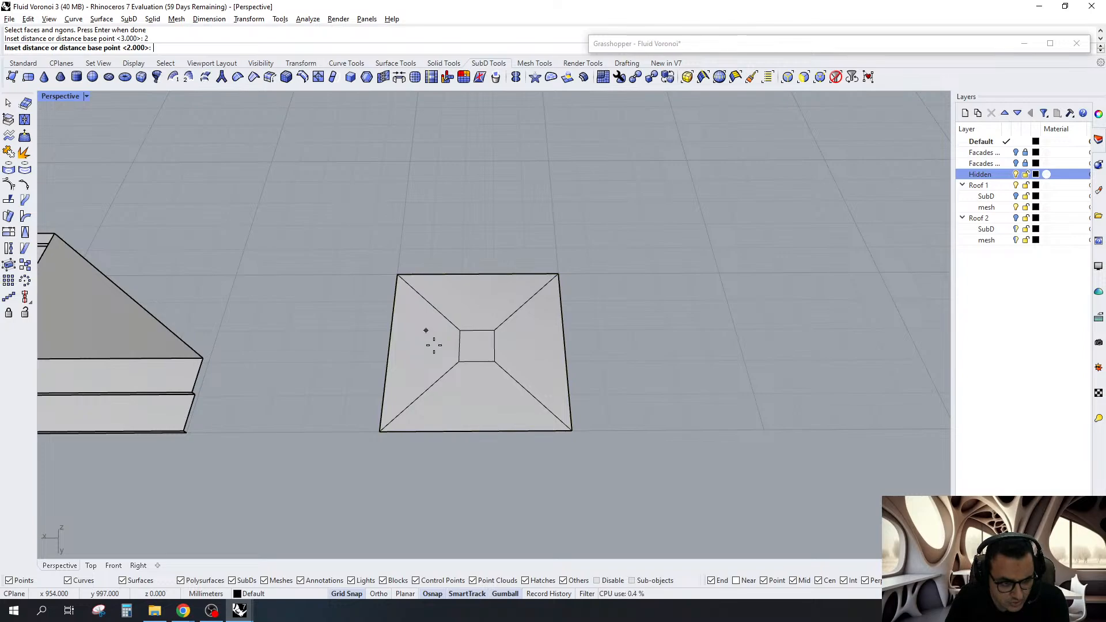
key("Return")
left_click(730, 160)
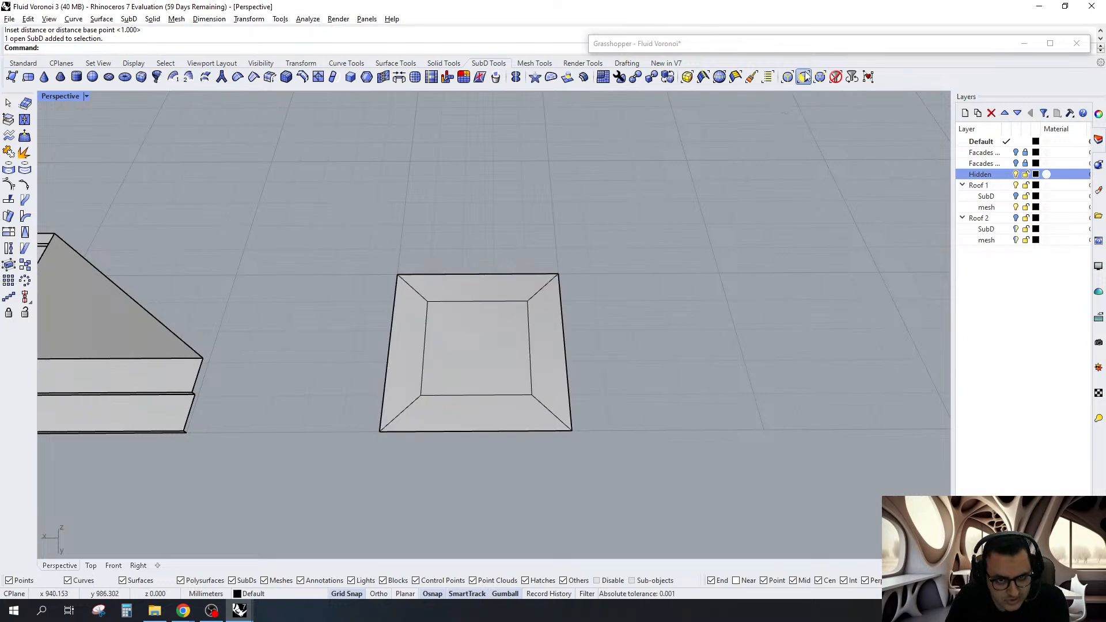
Select the inset's inner face and scale it along X into a narrow strip
left_click(514, 353, "ctrl+shift")
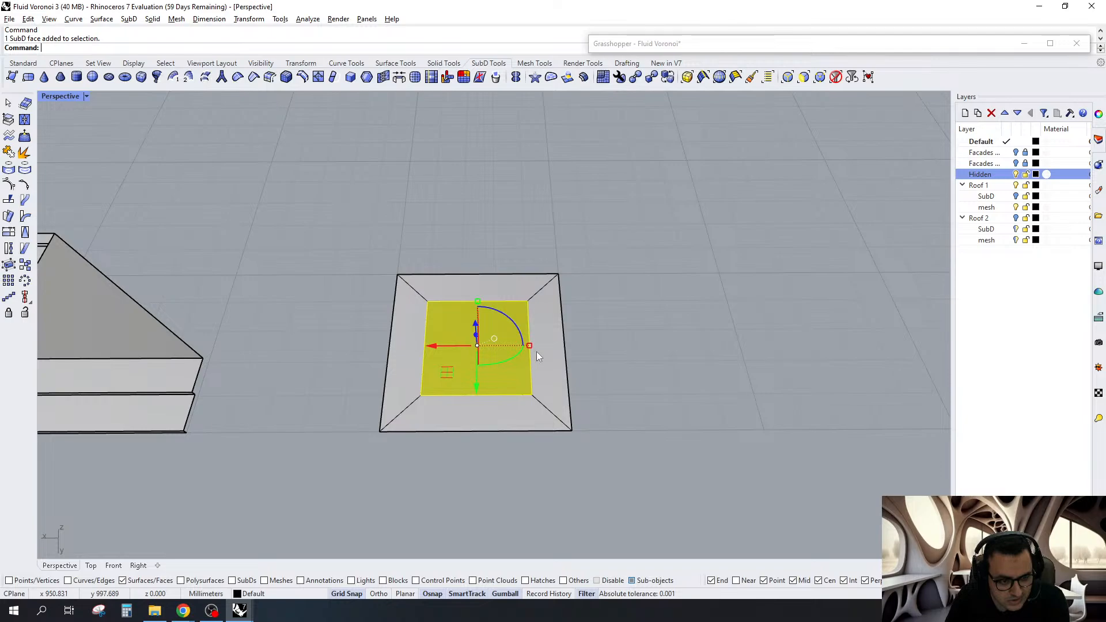
left_click_drag(529, 345, 485, 350)
right_click_drag(485, 351, 523, 345)
Examine the roof's mesh panels and the proportions of their faces from a distance and up close
scroll(533, 434, "down", 9)
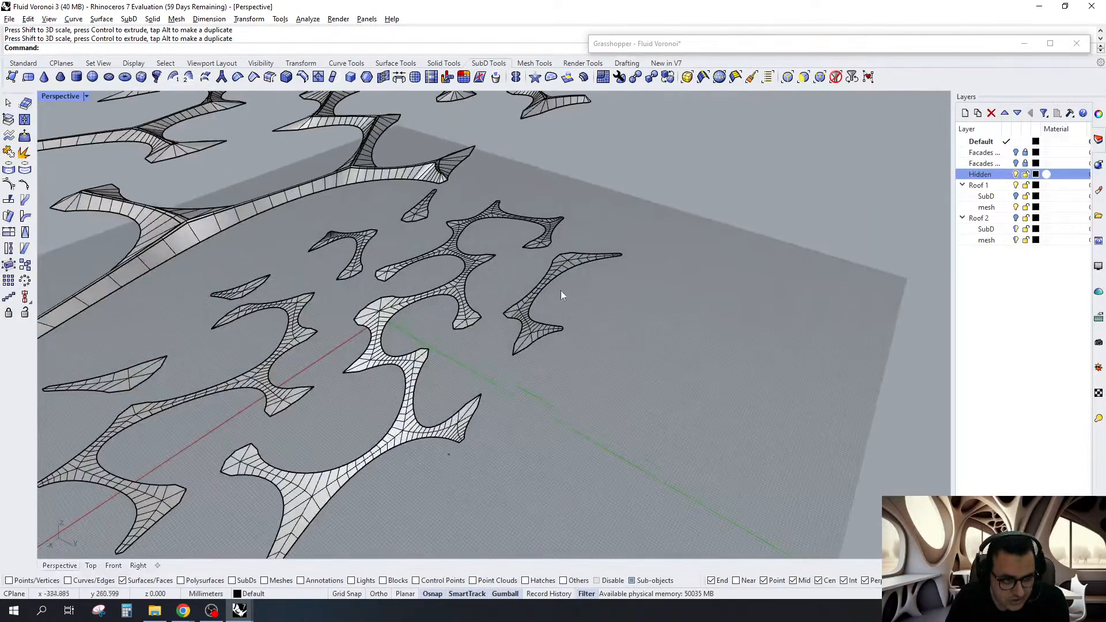
right_click_drag(561, 290, 455, 426)
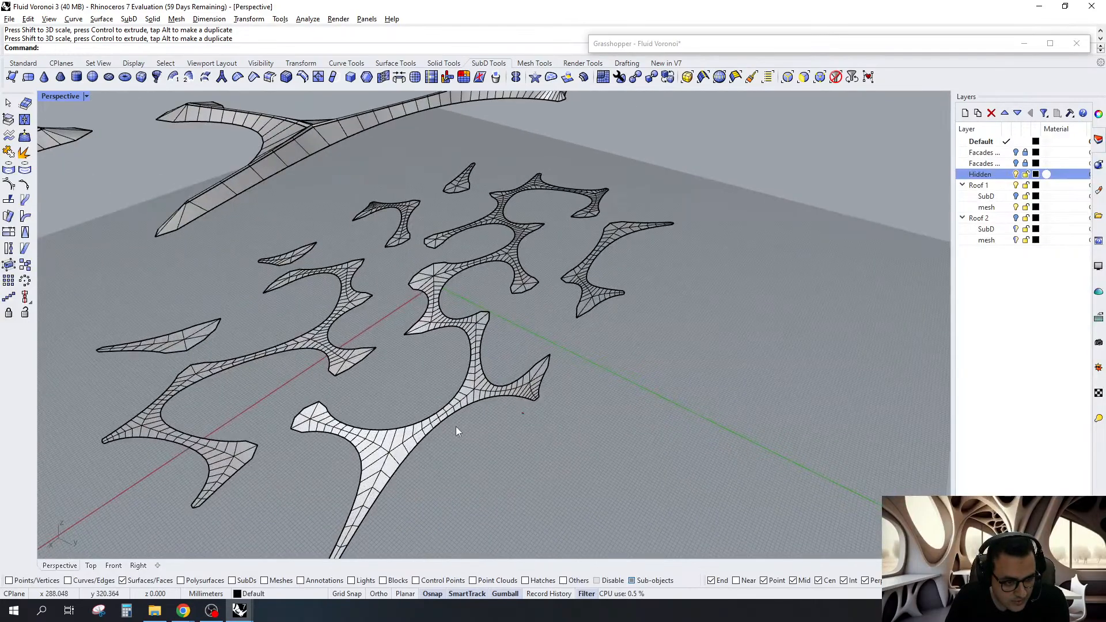
scroll(472, 425, "down", 6)
scroll(398, 304, "up", 4)
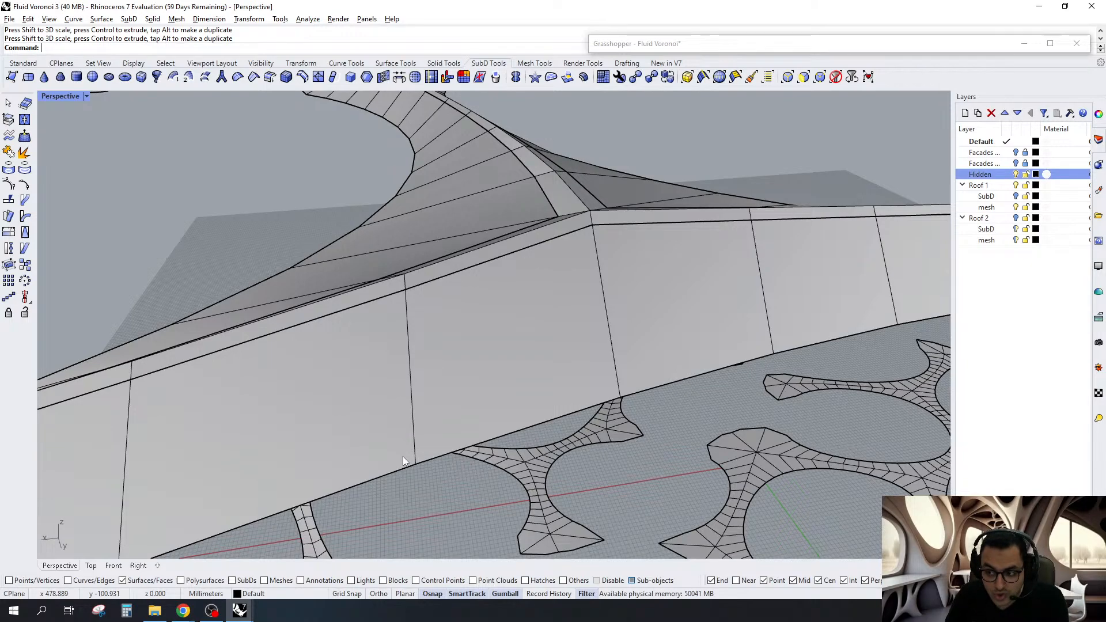
scroll(512, 204, "down", 18)
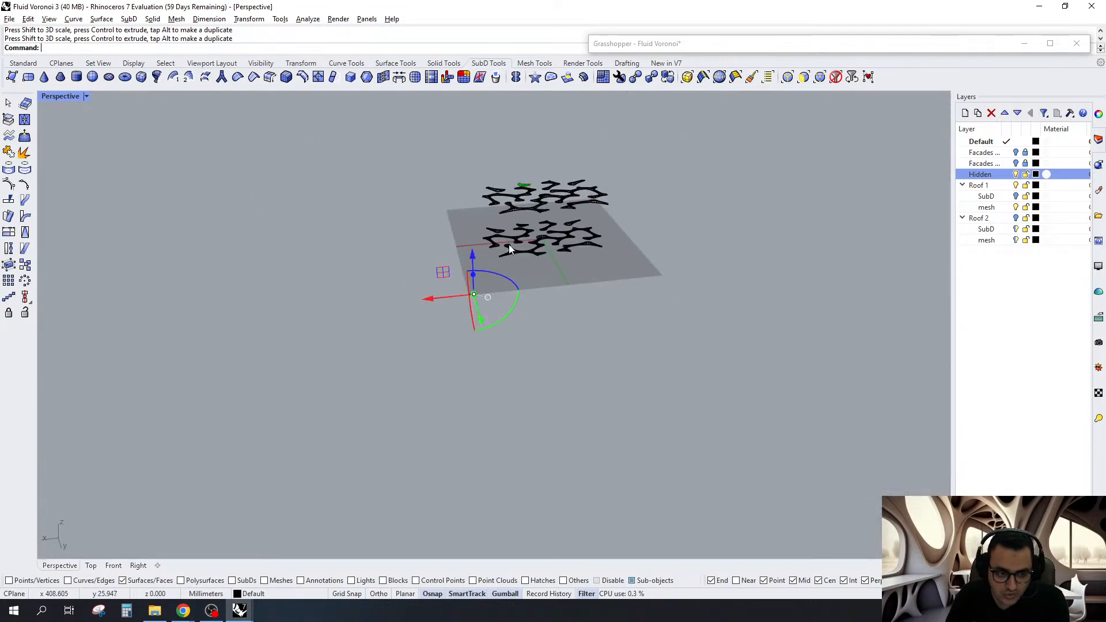
scroll(509, 244, "up", 10)
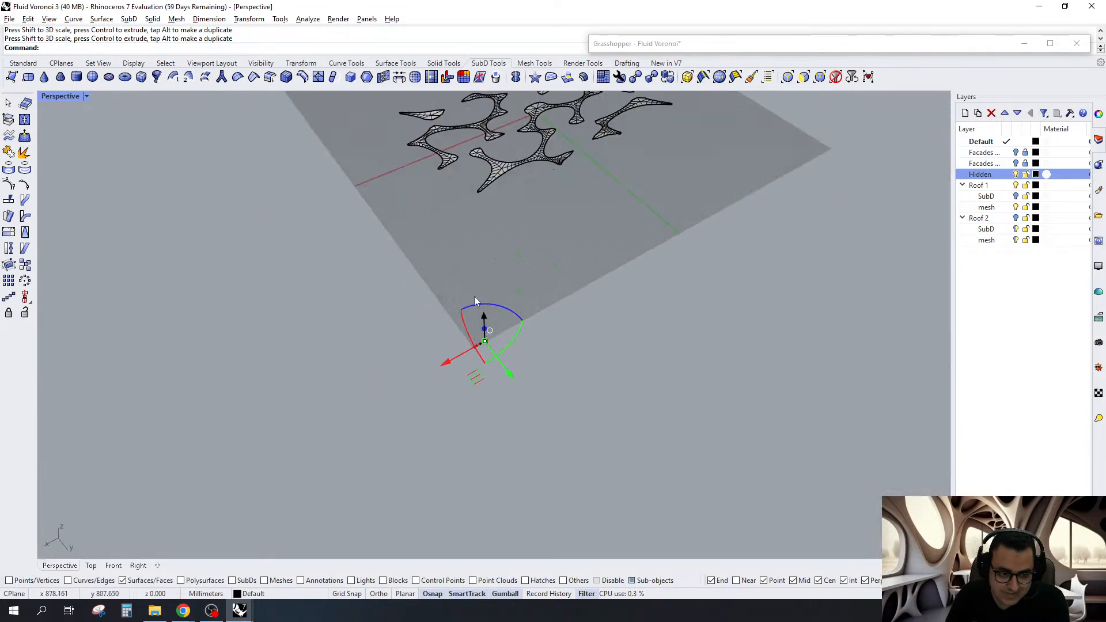
scroll(474, 296, "up", 10)
scroll(452, 302, "down", 2)
Raise the SubD module's narrow inner face above the grid and stretch it lengthwise toward the module's ends
left_click_drag(538, 261, 437, 358)
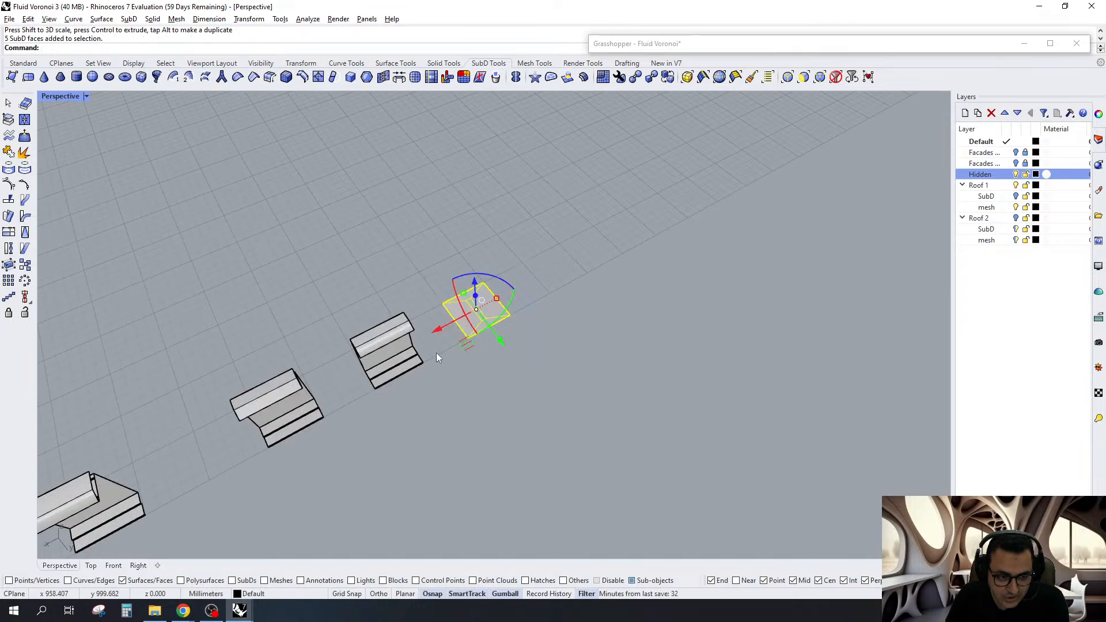
type("zs")
key("Return")
key("Escape")
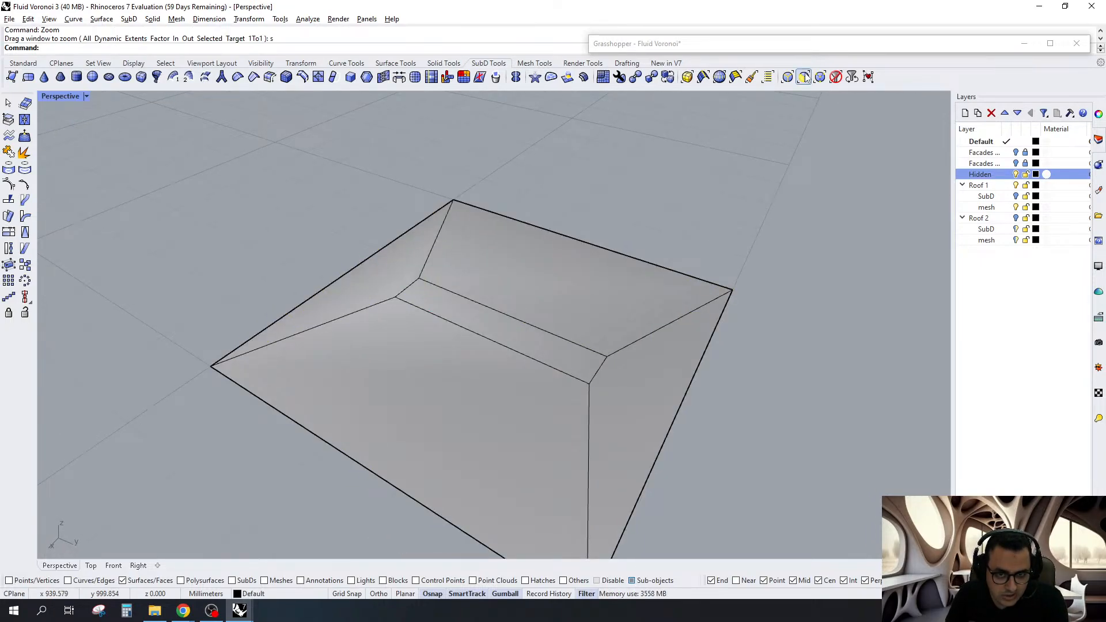
left_click(540, 349)
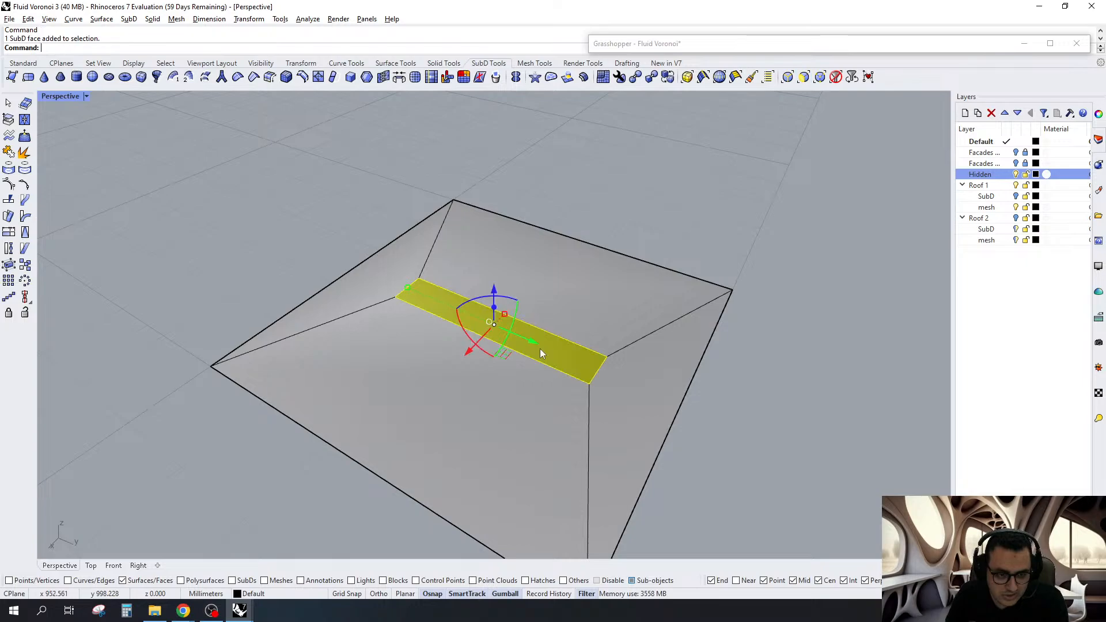
left_click_drag(494, 290, 493, 246)
right_click_drag(494, 246, 579, 222)
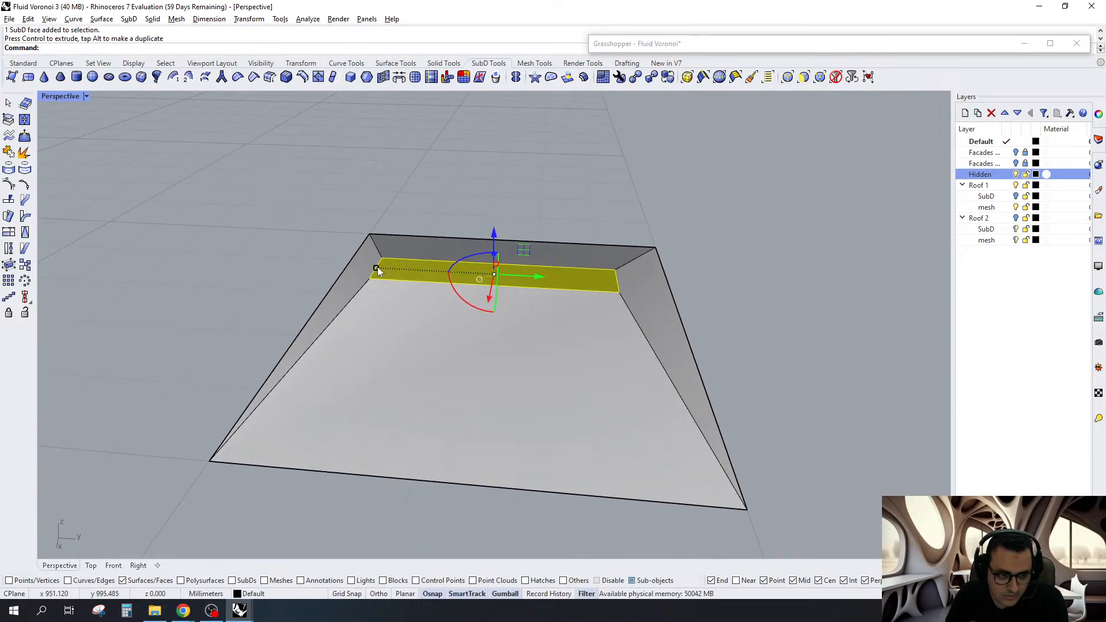
right_click_drag(526, 251, 483, 281)
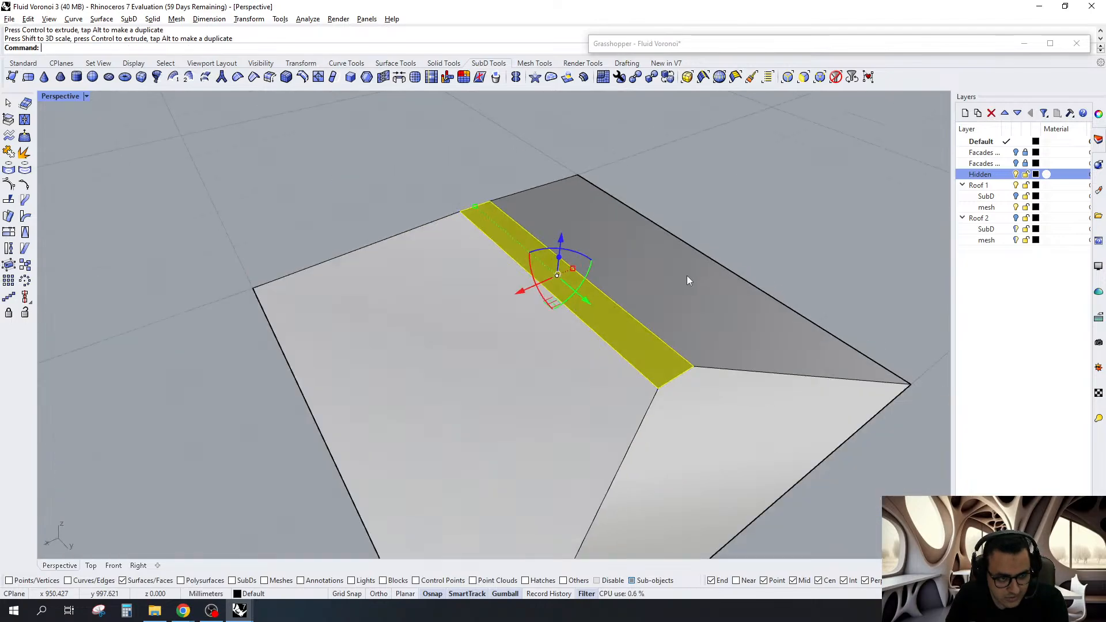
key("Escape")
Crease the SubD module's four outer corner vertices and check the shape in smooth display
right_click_drag(687, 276, 715, 273)
scroll(686, 248, "down", 6)
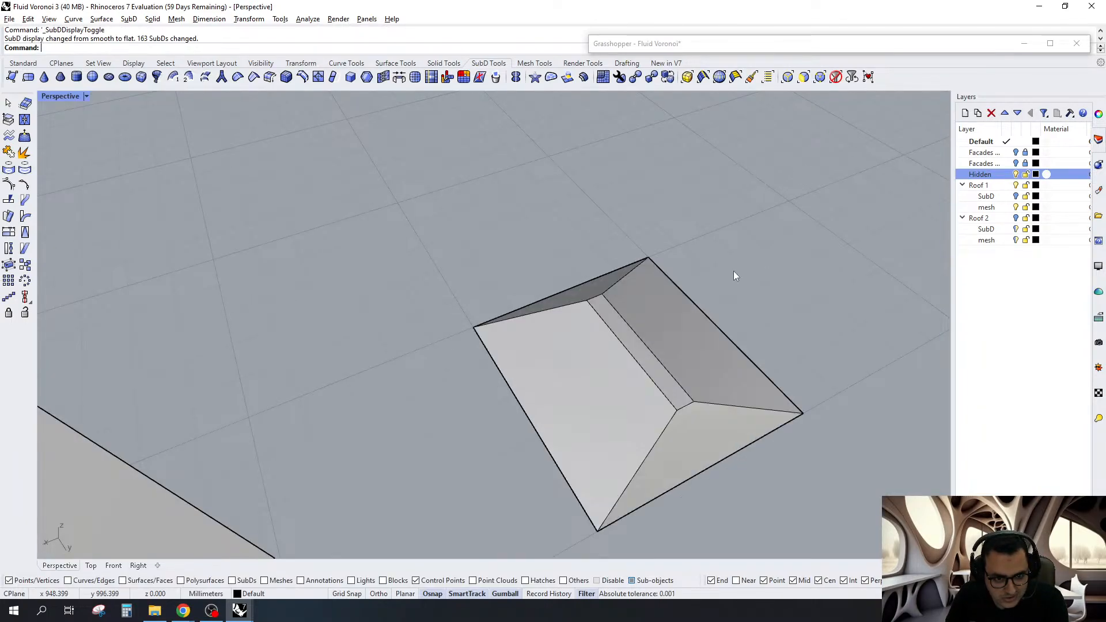
key("Tab")
left_click(648, 257)
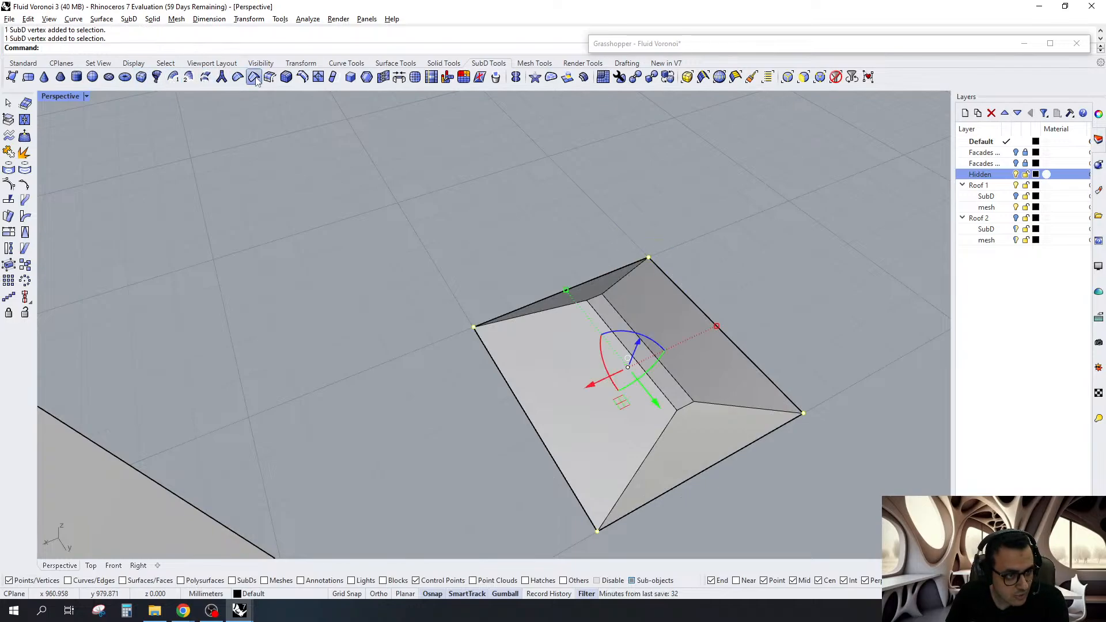
left_click(254, 77)
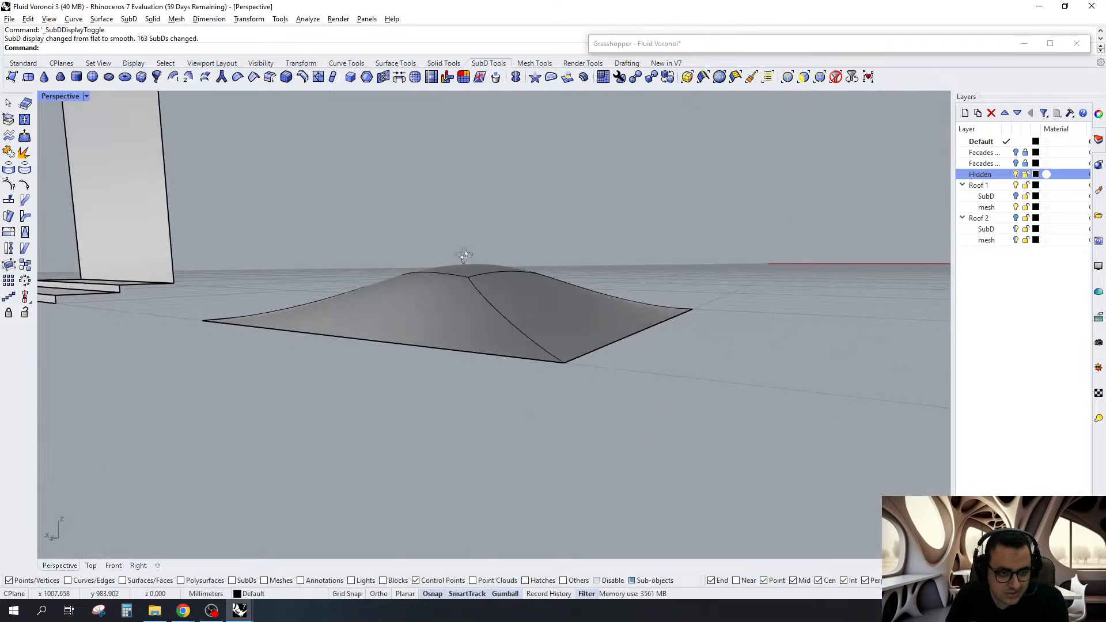
right_click_drag(462, 255, 654, 278)
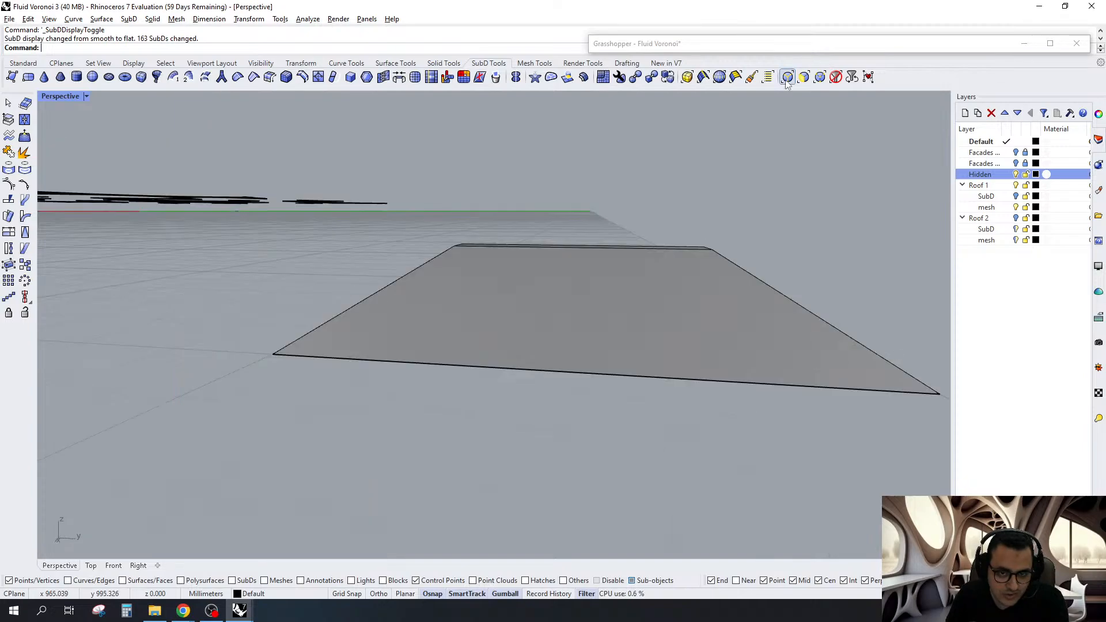
Insert an edge loop across the middle of the module through its four lengthwise edges
double_click(626, 285)
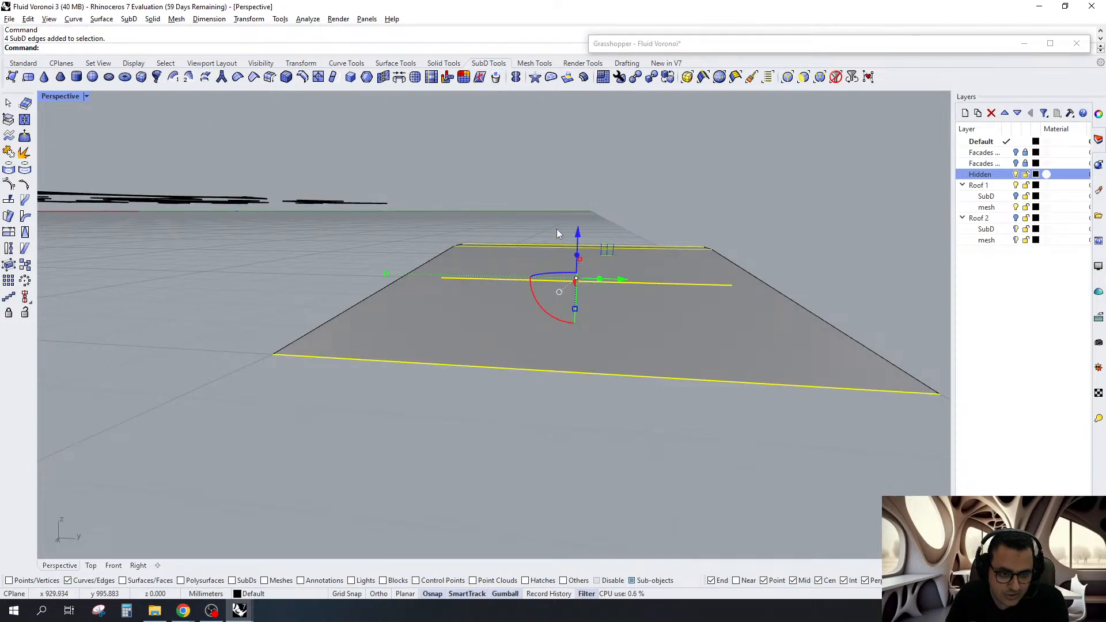
left_click(222, 78)
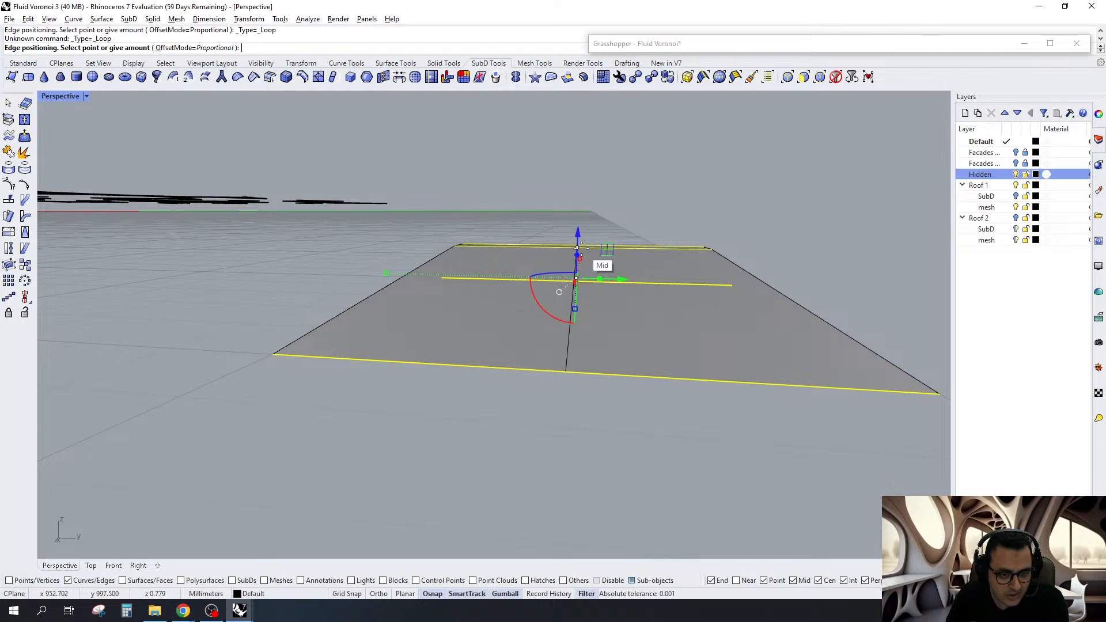
right_click_drag(586, 253, 578, 228)
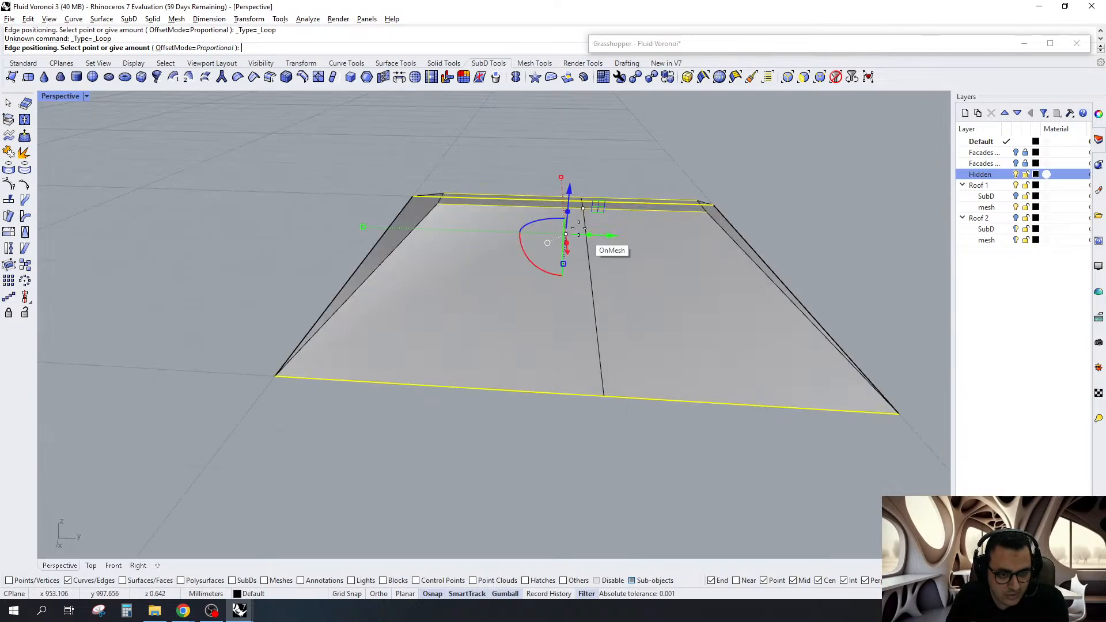
left_click(569, 267)
Insert two edge loops near the module's ends from the middle loop with BothSides set to Yes, and inspect the smooth shape
right_click(569, 267)
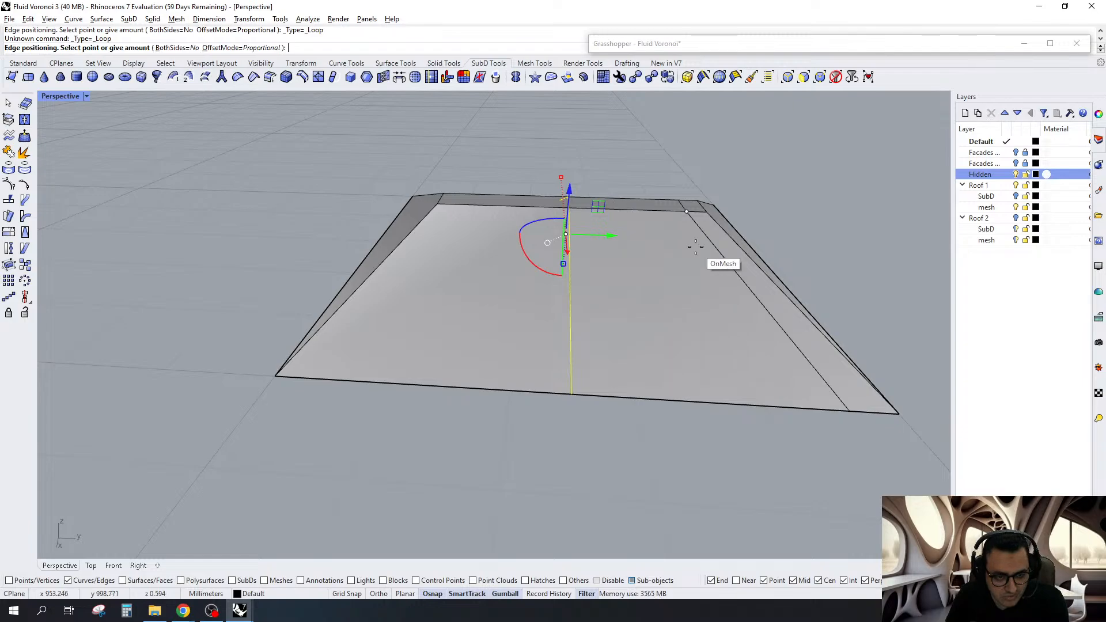
type("b")
key("Return")
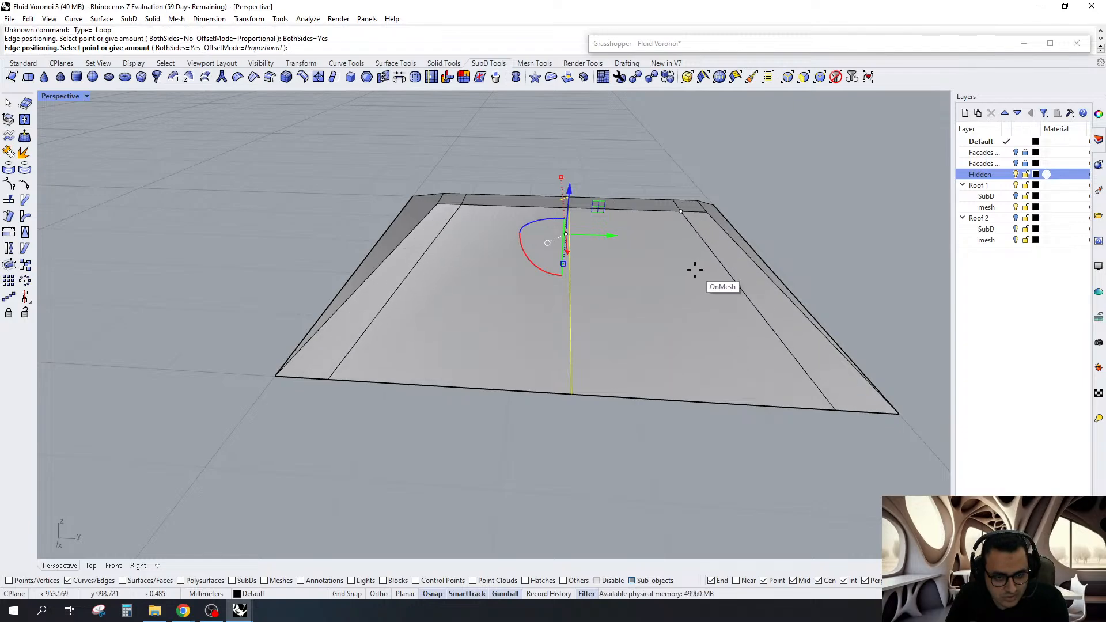
left_click(695, 270)
right_click_drag(694, 270, 570, 344)
scroll(630, 301, "down", 5)
key("Tab")
scroll(534, 308, "up", 4)
right_click_drag(534, 307, 531, 396)
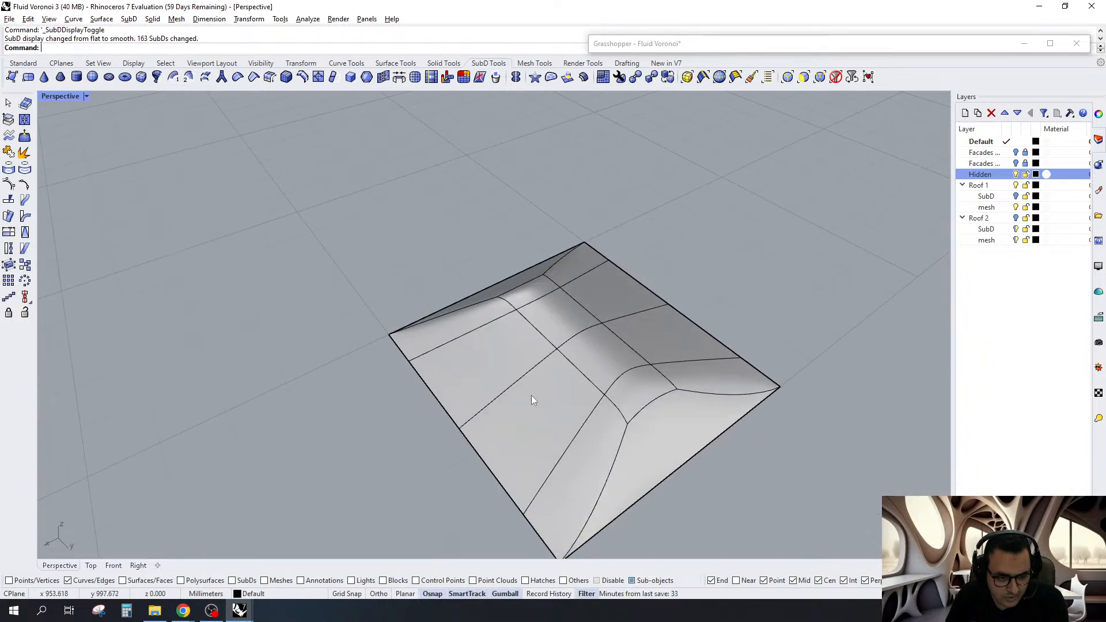
Delete the middle edge loop across the module and switch the SubD display back to flat
double_click(514, 380)
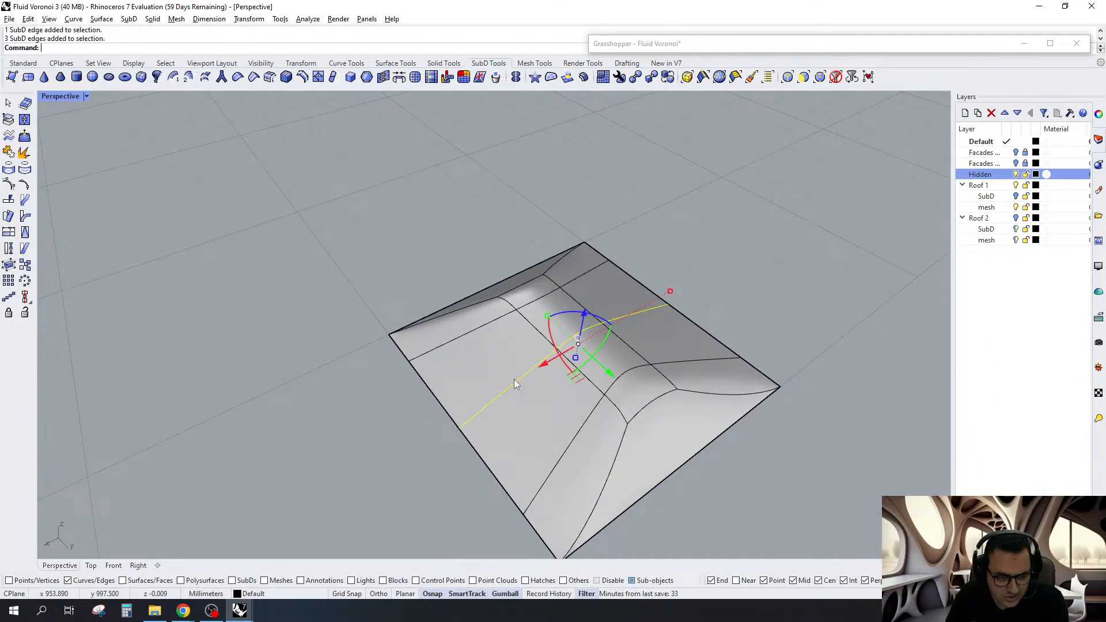
key("Tab")
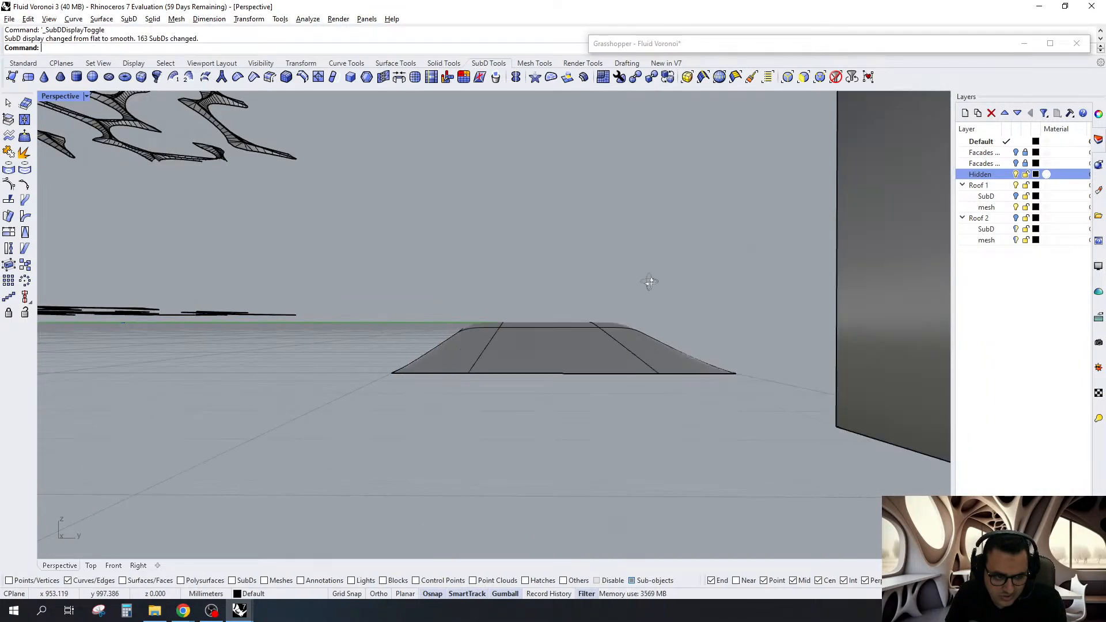
right_click_drag(649, 282, 457, 394)
scroll(624, 360, "down", 3)
scroll(483, 386, "down", 3)
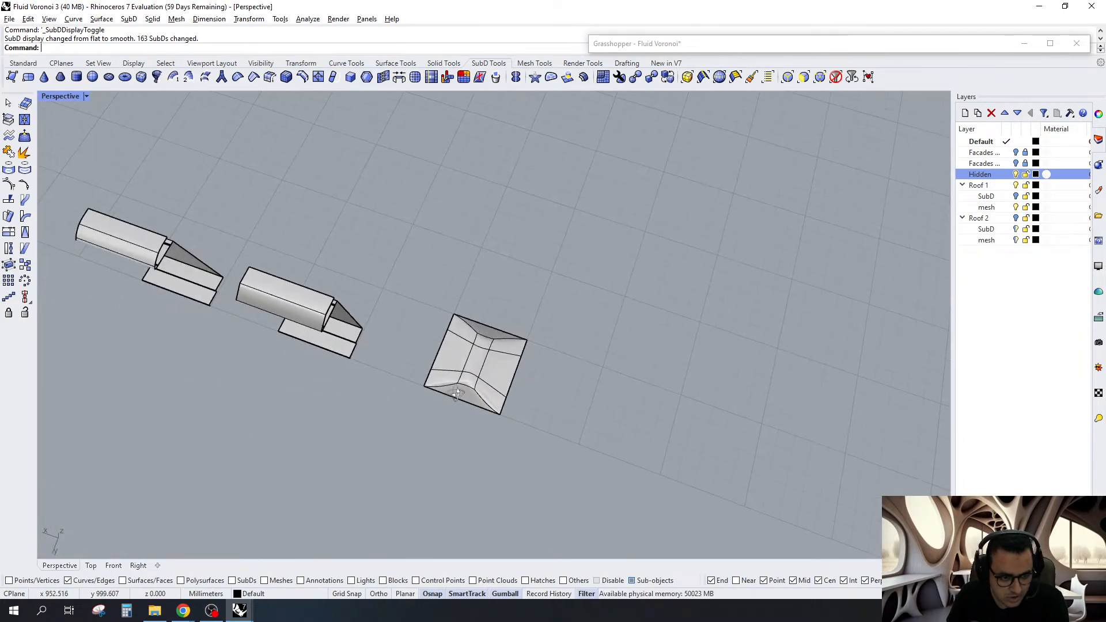
key("Tab")
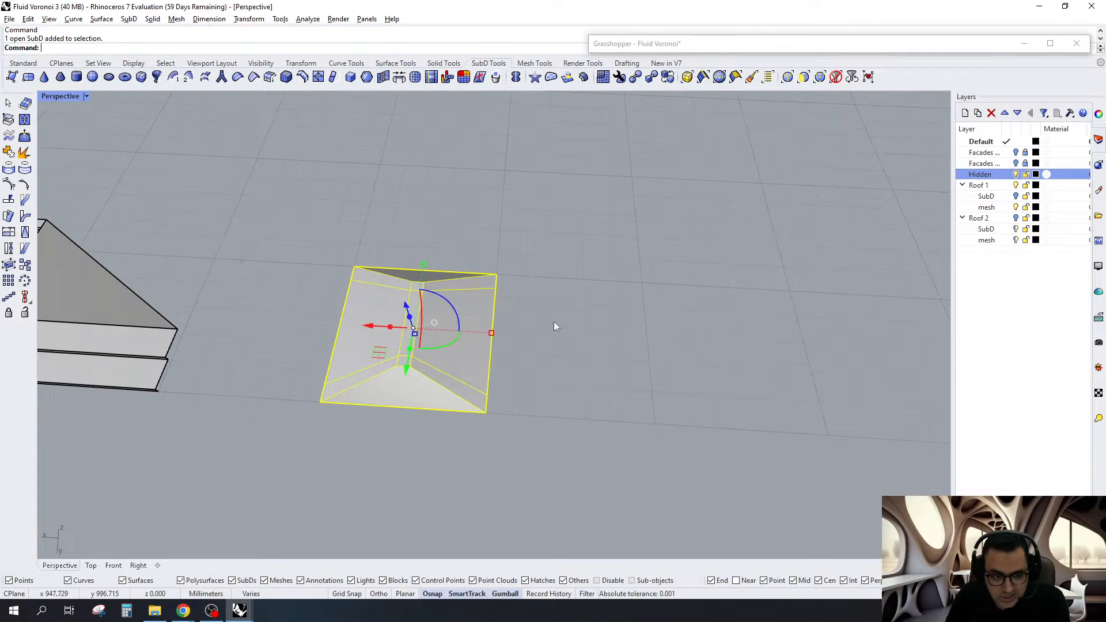
Select the whole SubD module and assign it a new Custom material
left_click(460, 330)
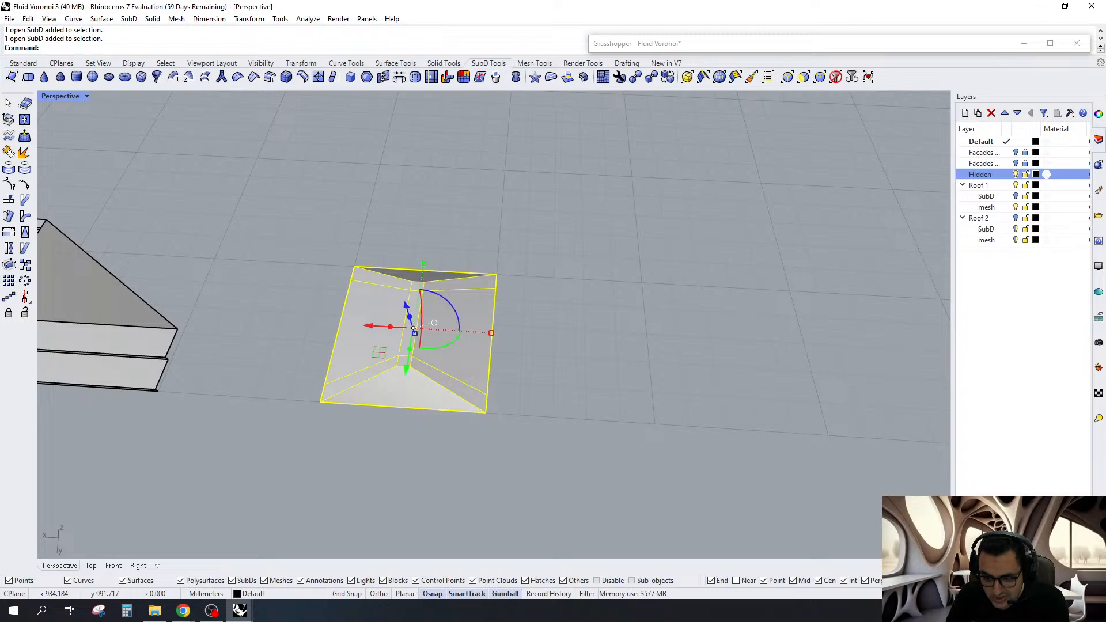
left_click(1098, 114)
left_click(1036, 174)
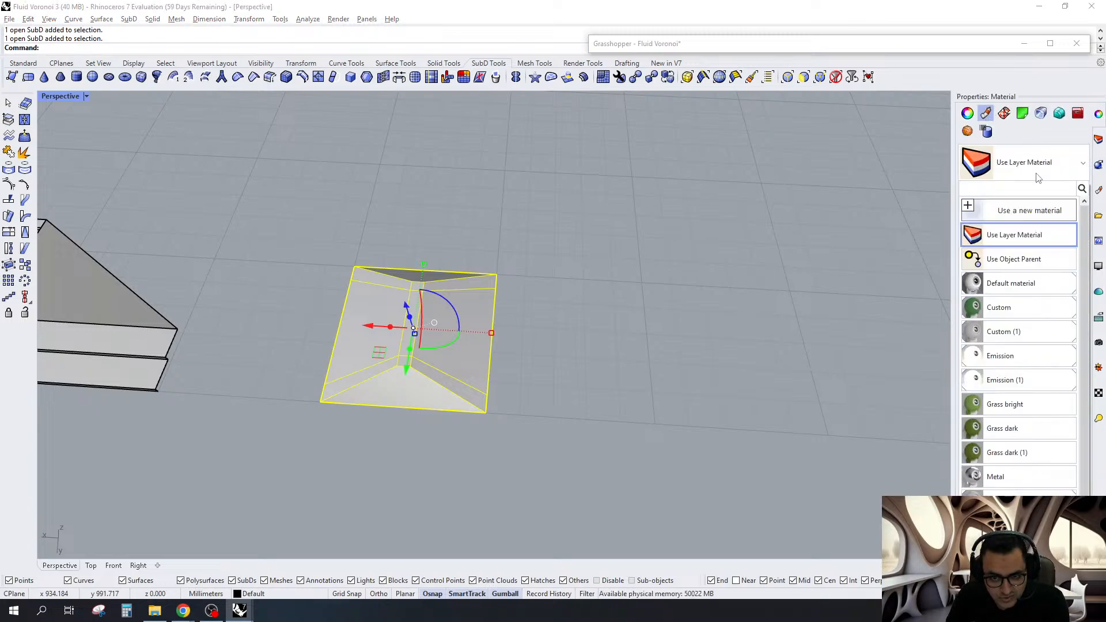
left_click(1024, 211)
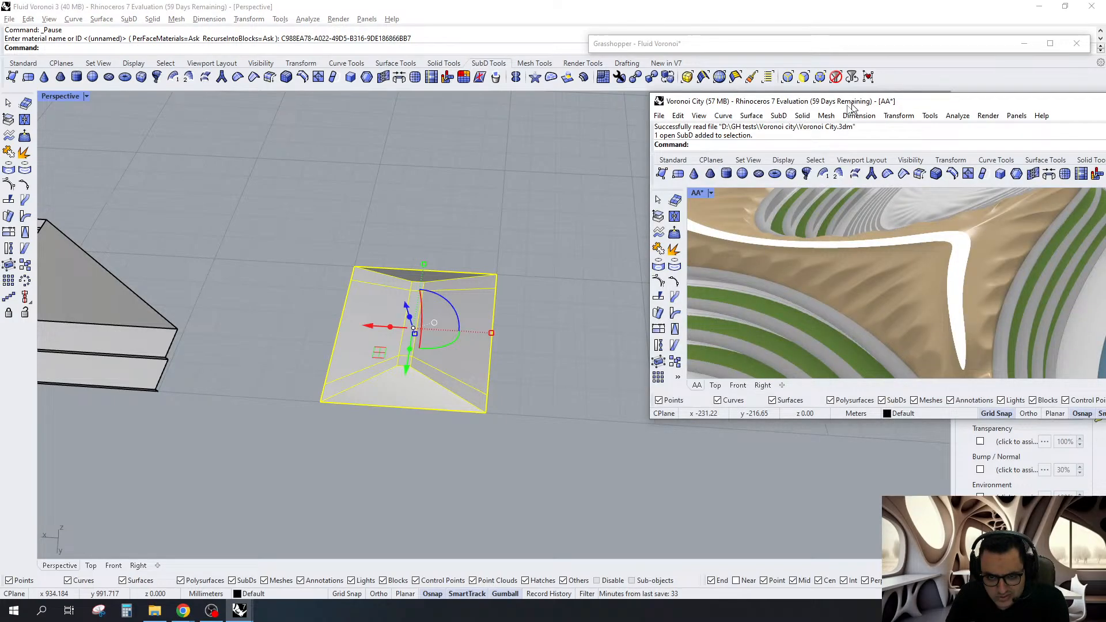
Bring the Voronoi City window fully into view, and select and hide all of its visible objects
left_click_drag(852, 107, 829, 112)
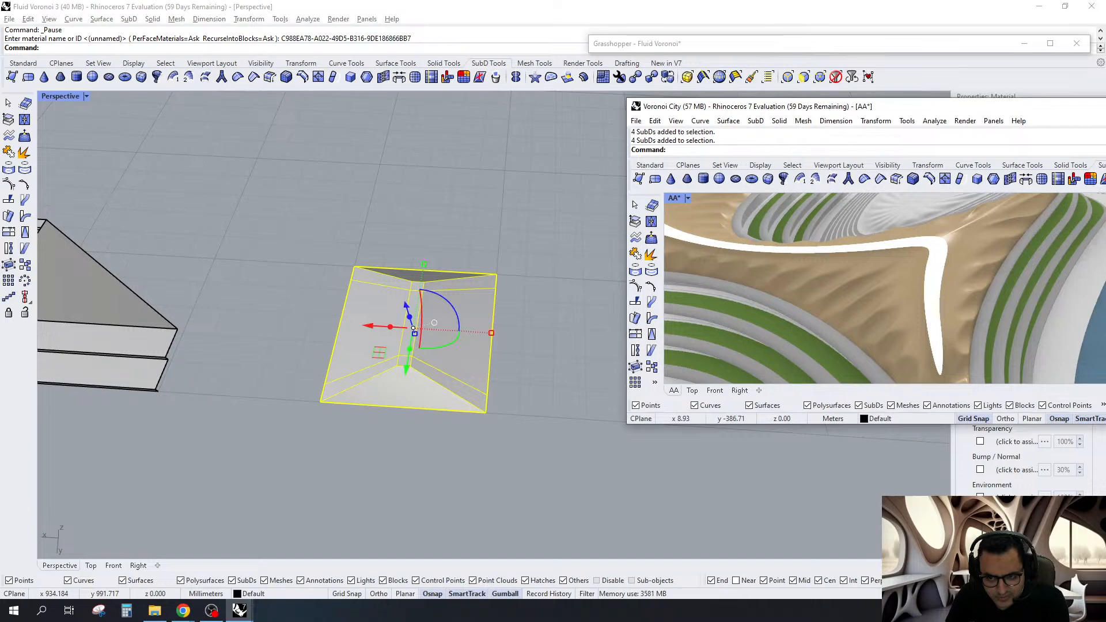
left_click_drag(945, 107, 655, 95)
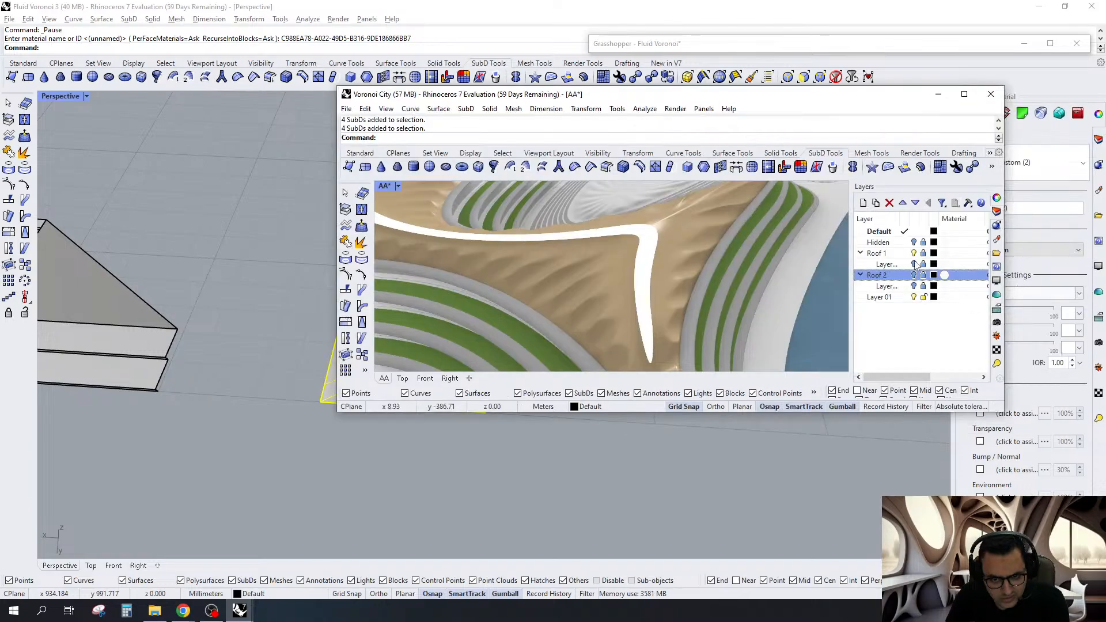
right_click_drag(737, 276, 690, 286)
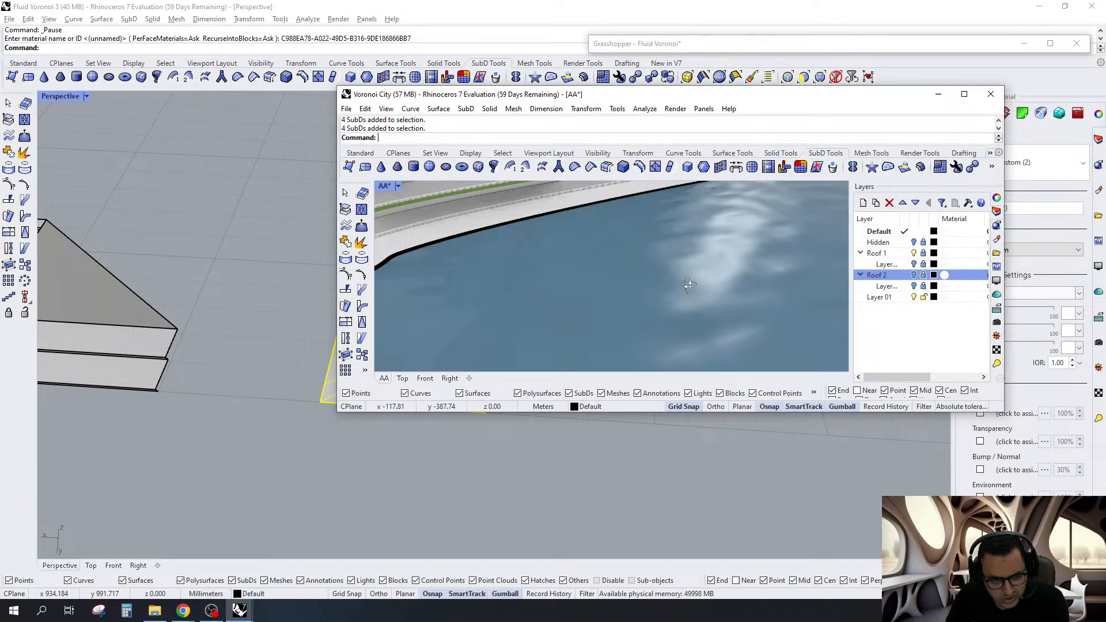
key("ctrl+a")
key("ctrl+h")
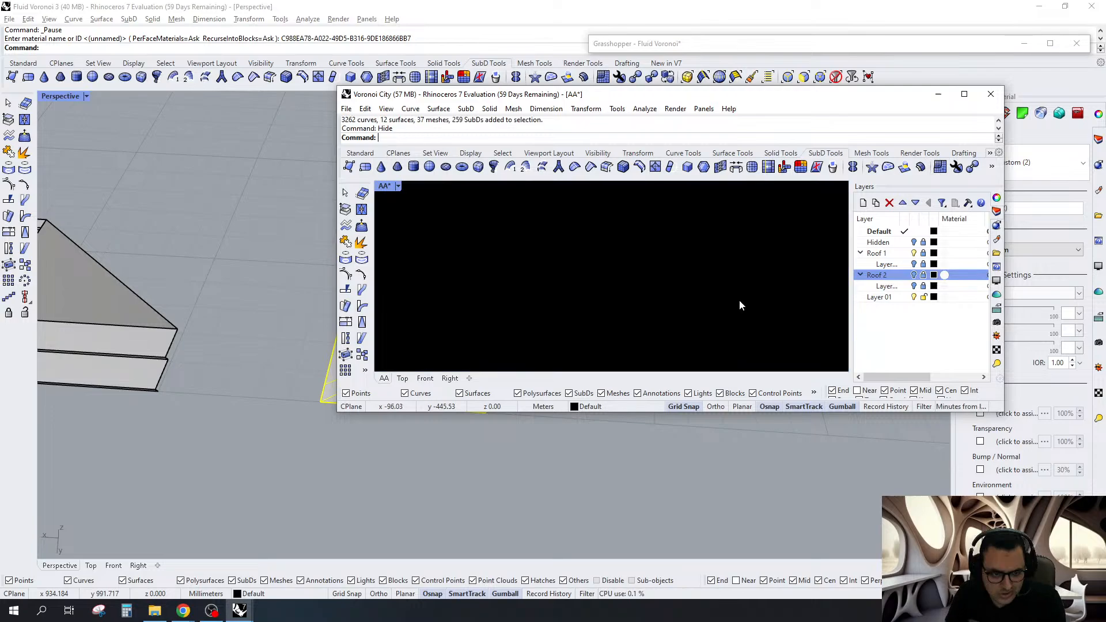
Turn on the Roof 1 layer, select its SubDs and examine the settings of their Bridge Walkway material
left_click(914, 254)
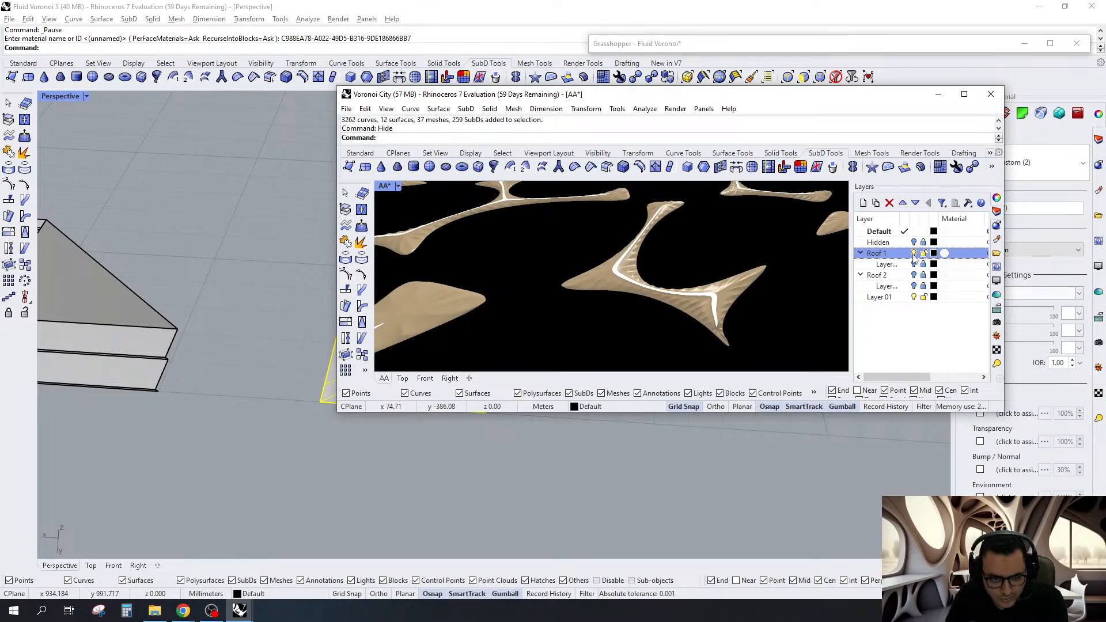
key("ctrl+a")
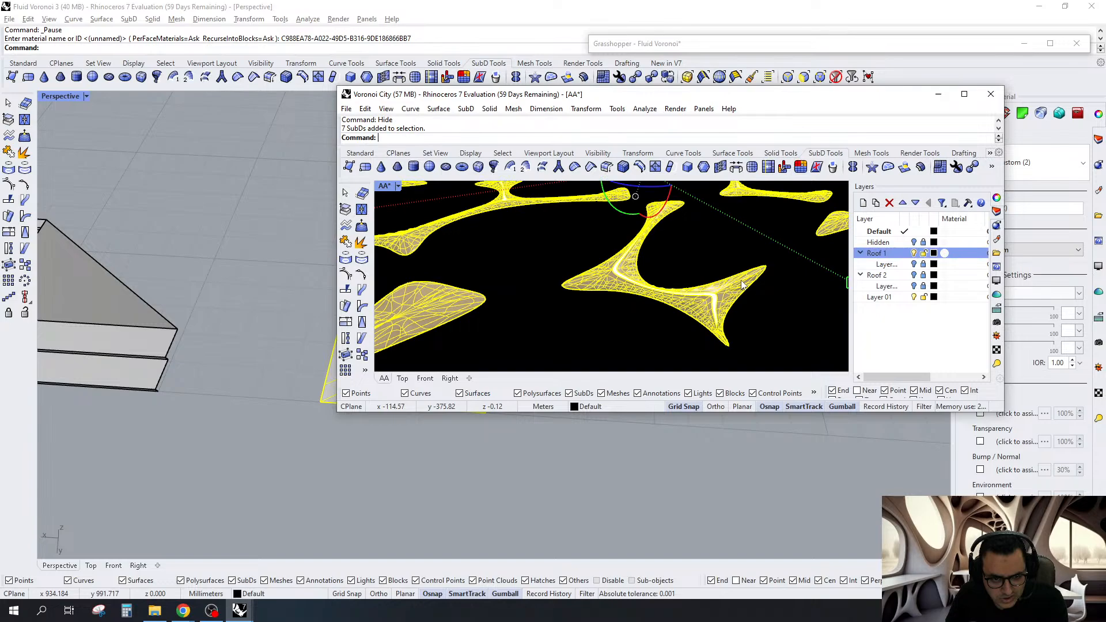
left_click(996, 198)
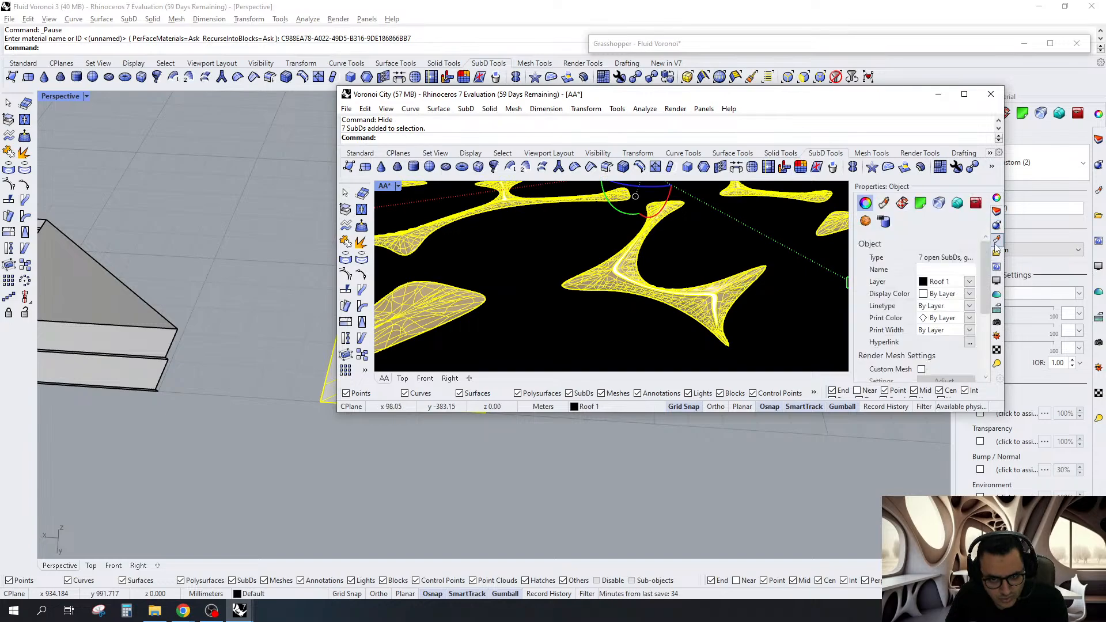
left_click(884, 203)
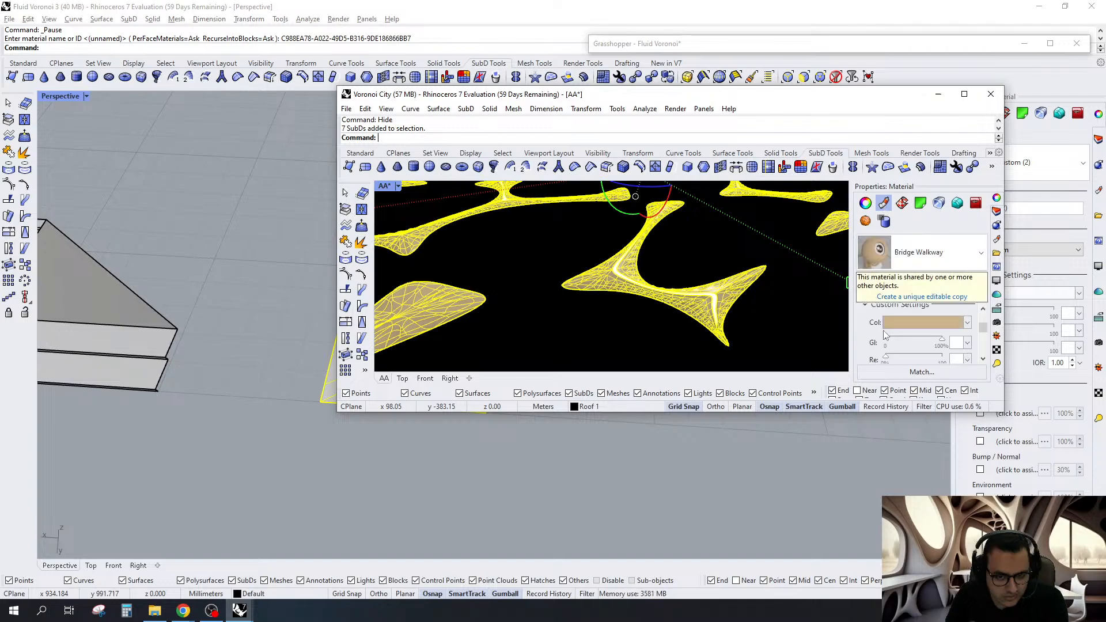
scroll(939, 342, "down", 2)
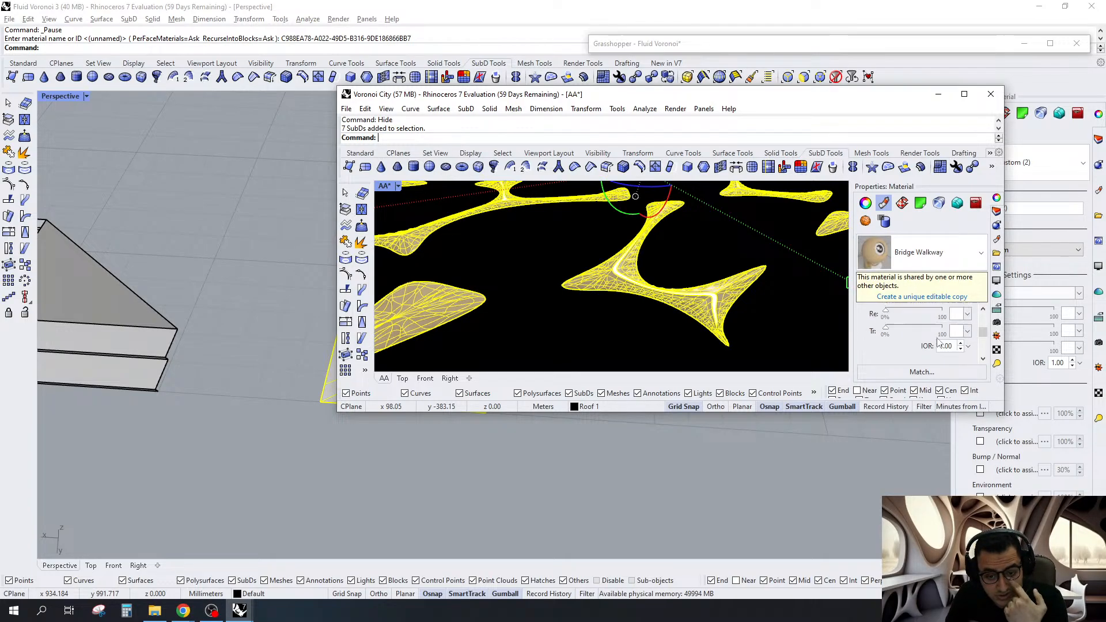
scroll(939, 343, "up", 2)
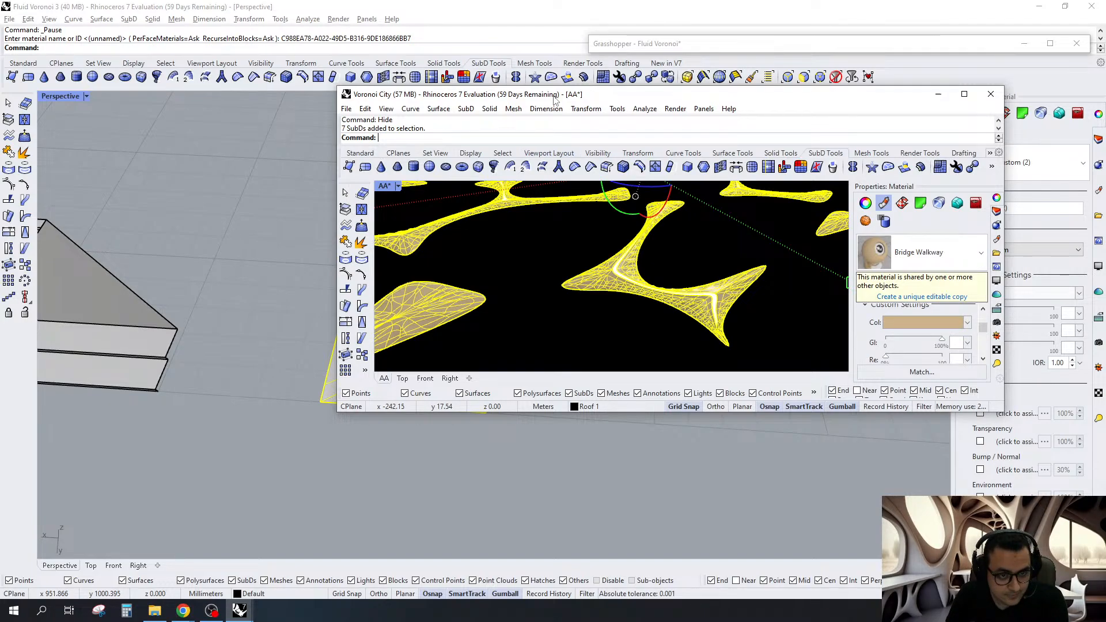
Return to the Fluid Voronoi file and set the SubD module's Custom (2) material colour to tan #CDB38B with the colour picker
left_click(554, 449)
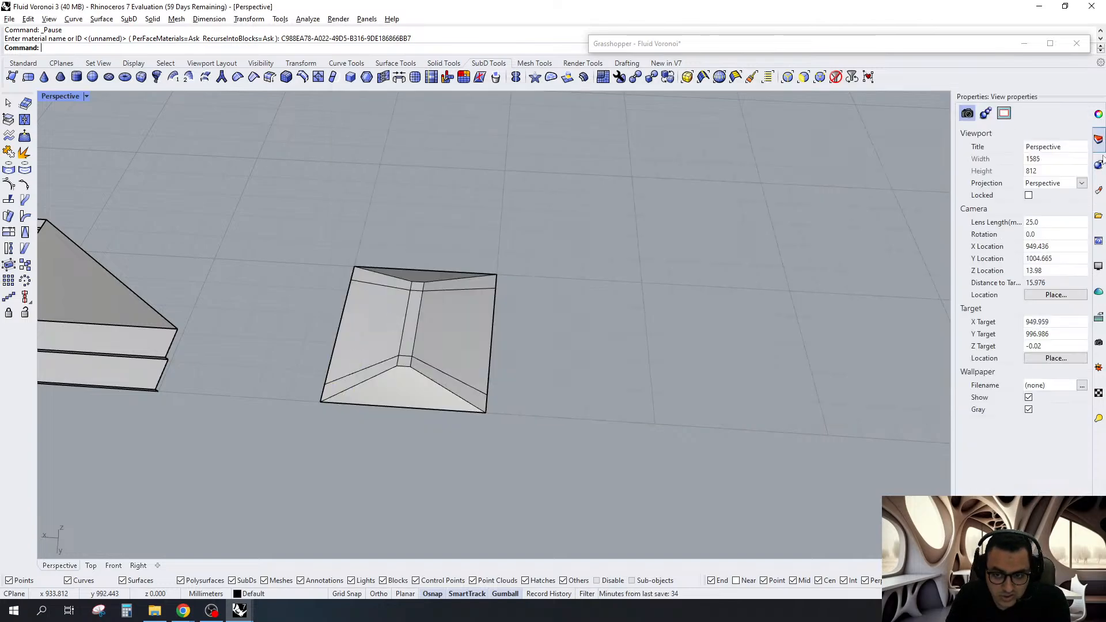
left_click(1100, 190)
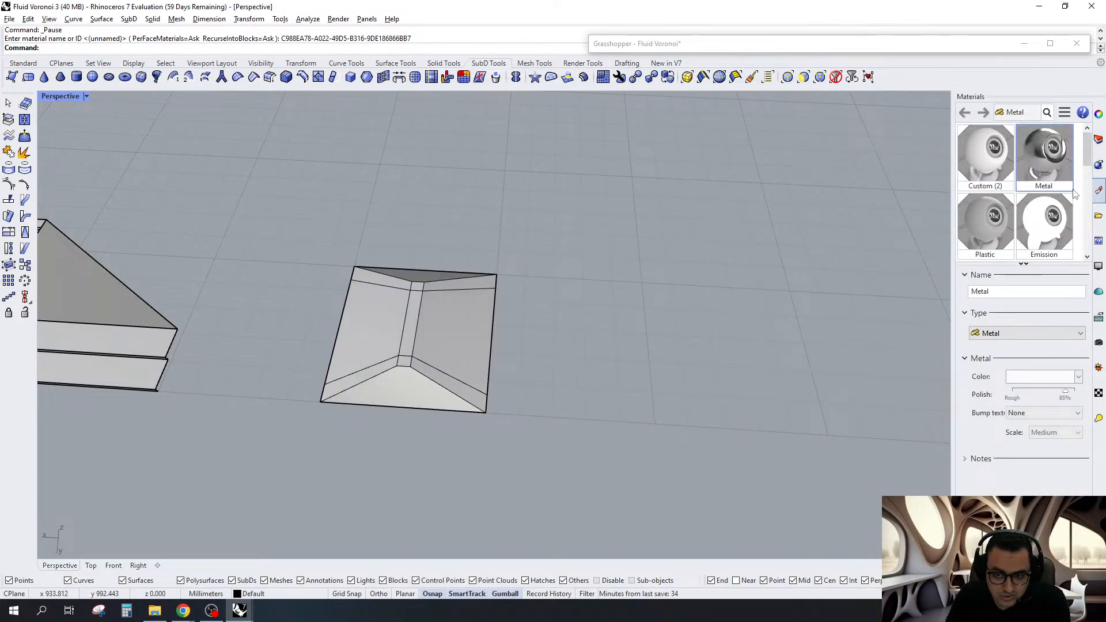
left_click(461, 335)
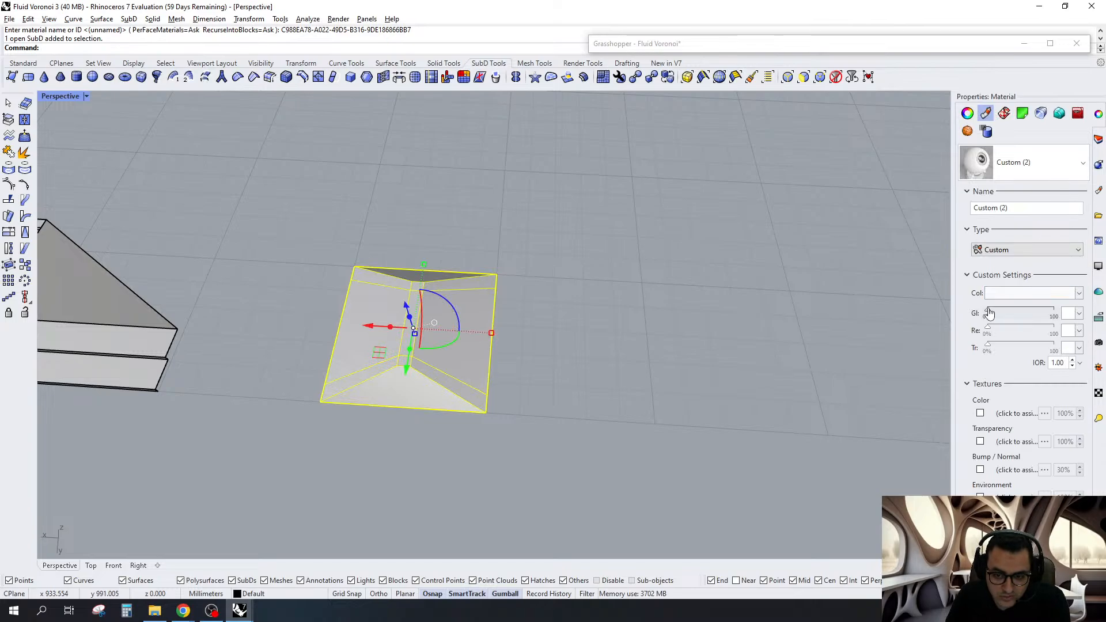
left_click(1031, 292)
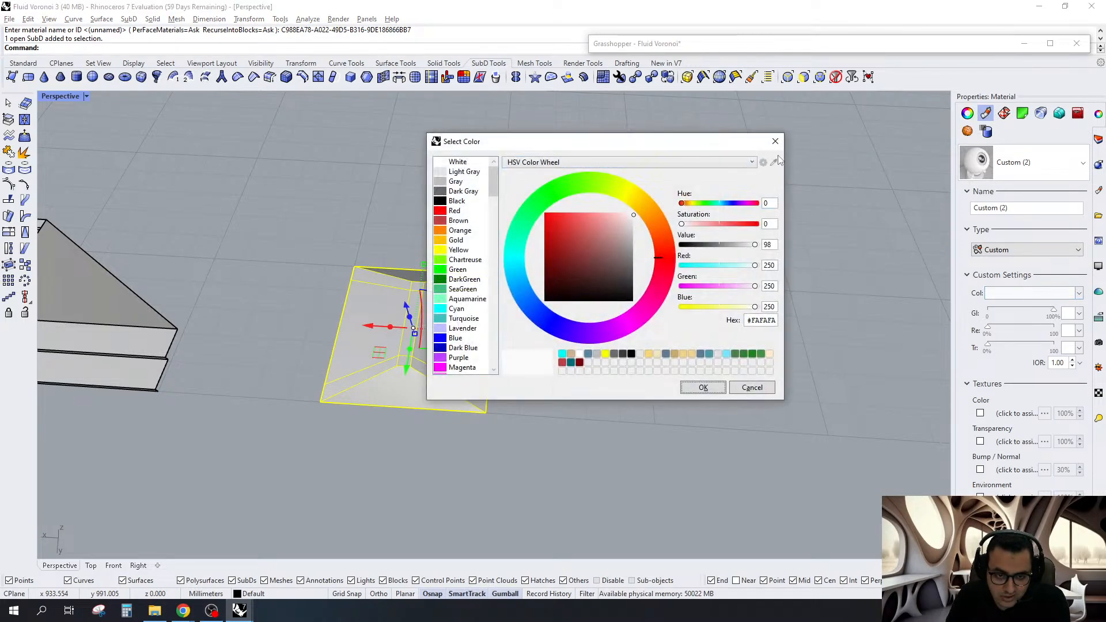
left_click(774, 162)
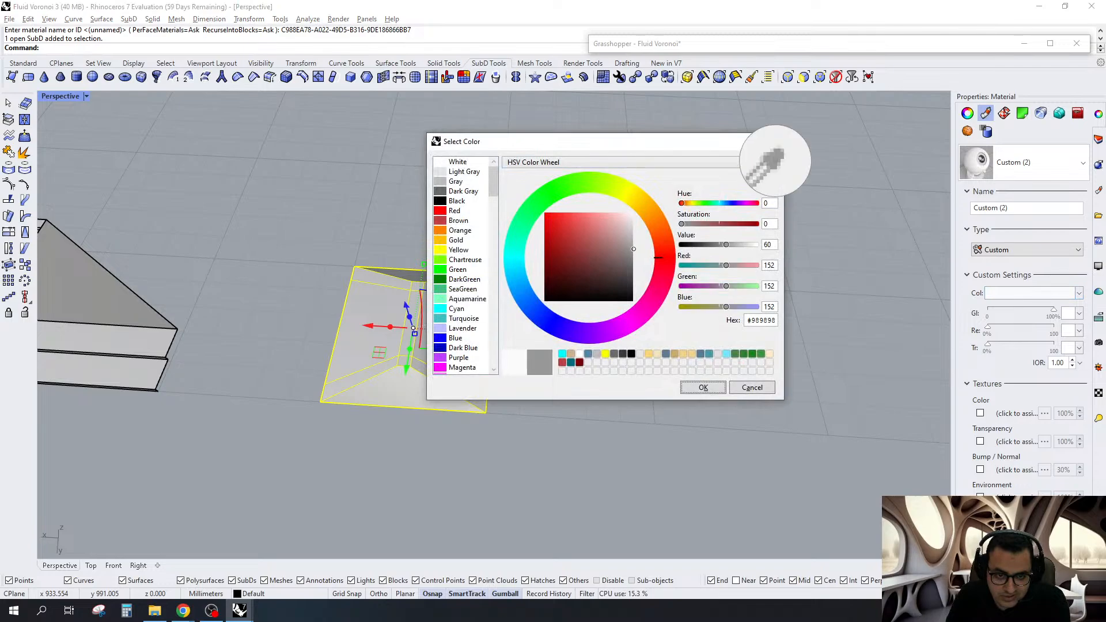
left_click(571, 354)
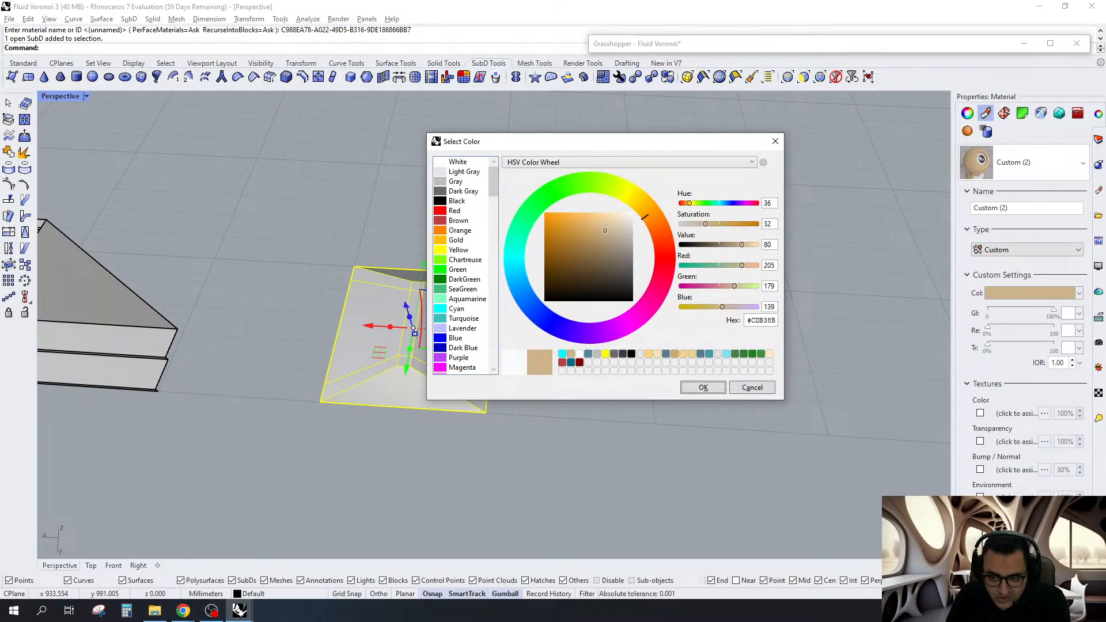
left_click(700, 390)
Set the Perspective viewport to Rendered, switch the SubD display to smooth and inspect the module
left_click(87, 96)
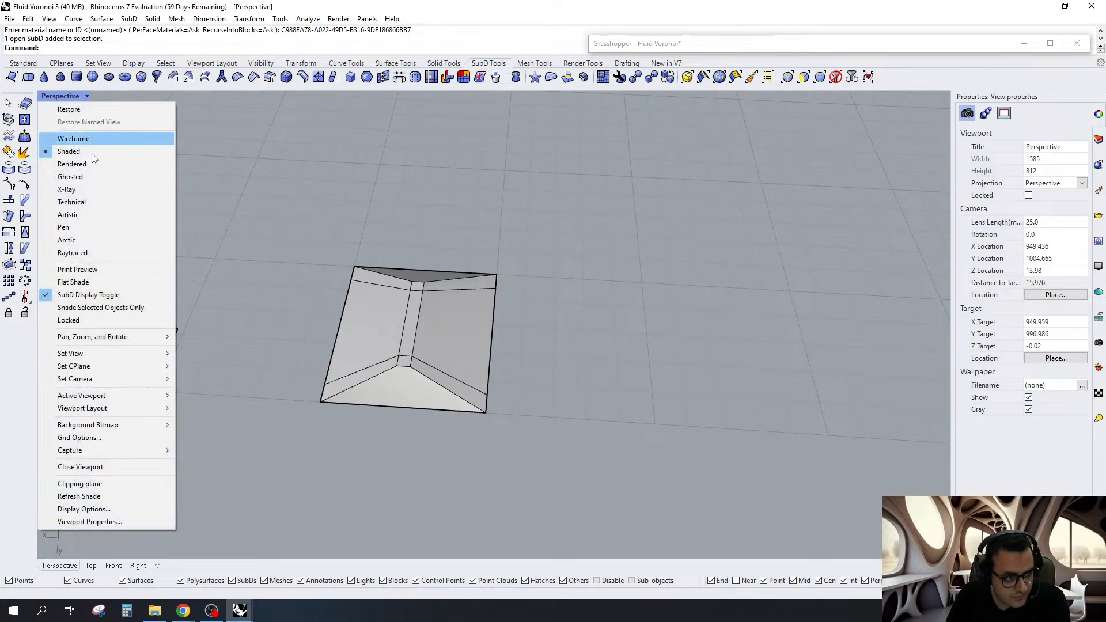
left_click(94, 164)
key("Tab")
right_click_drag(260, 281, 603, 308)
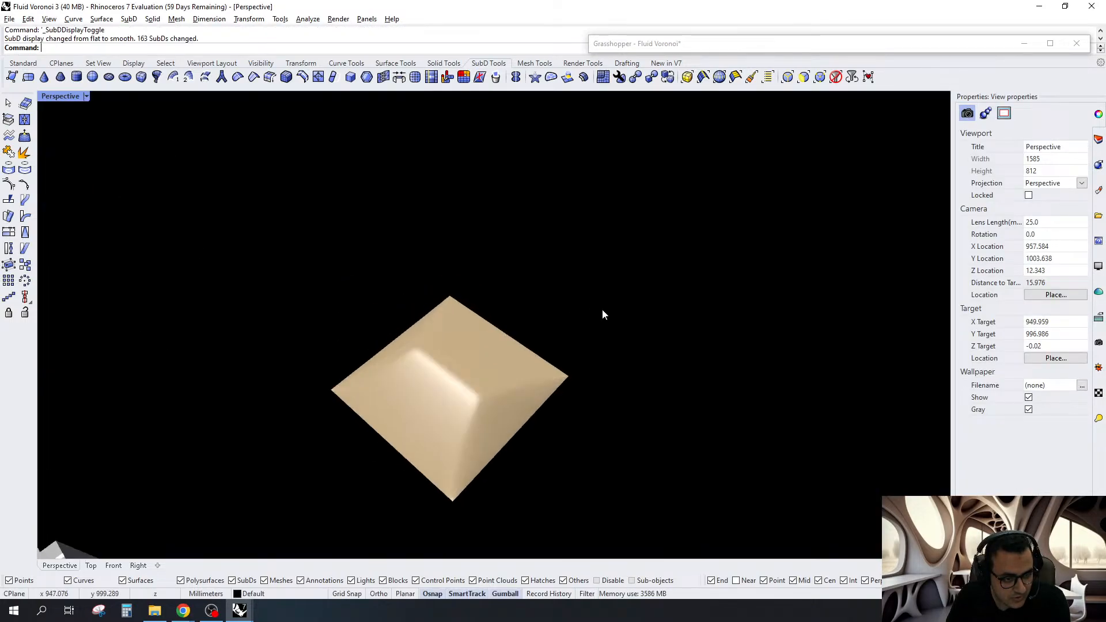
right_click_drag(417, 414, 477, 352)
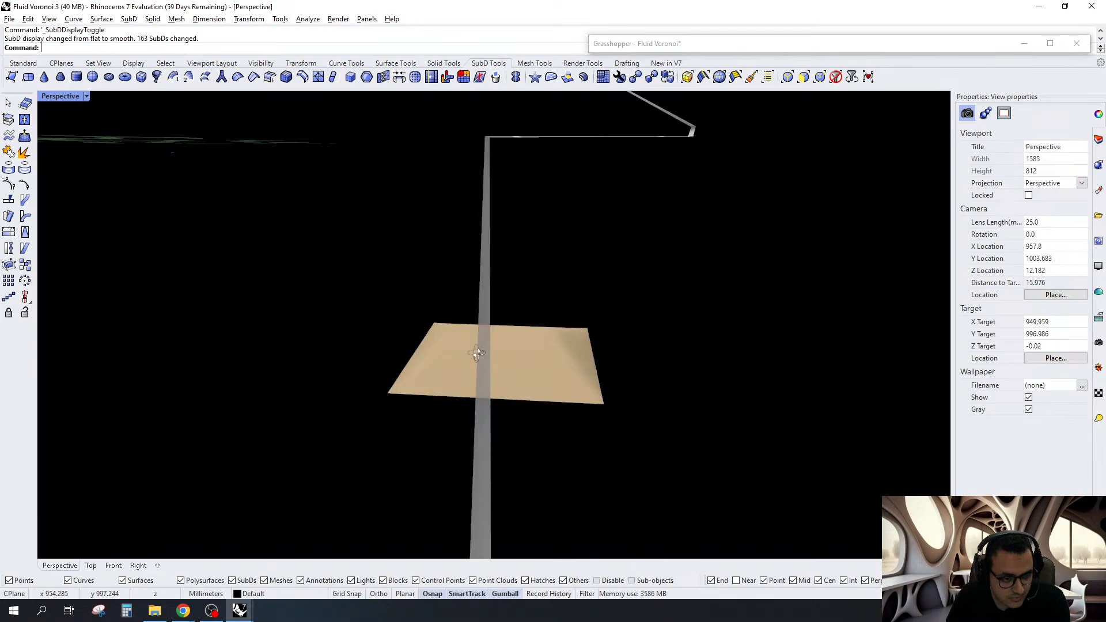
Check the module material's colour values and inspect its rendered surface up close
left_click(424, 346)
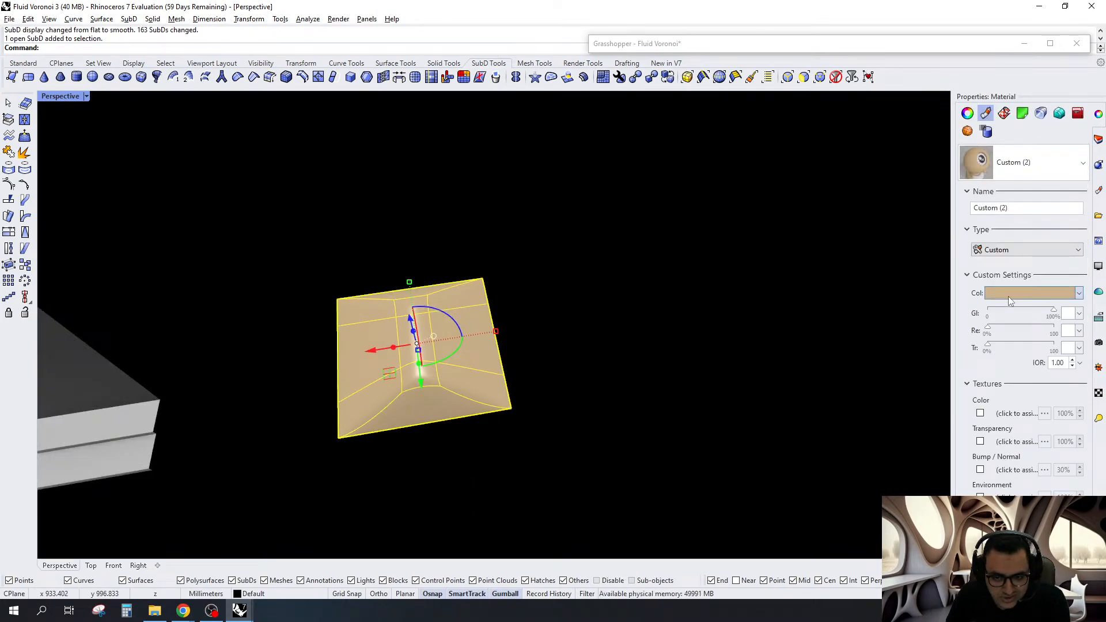
left_click(1009, 297)
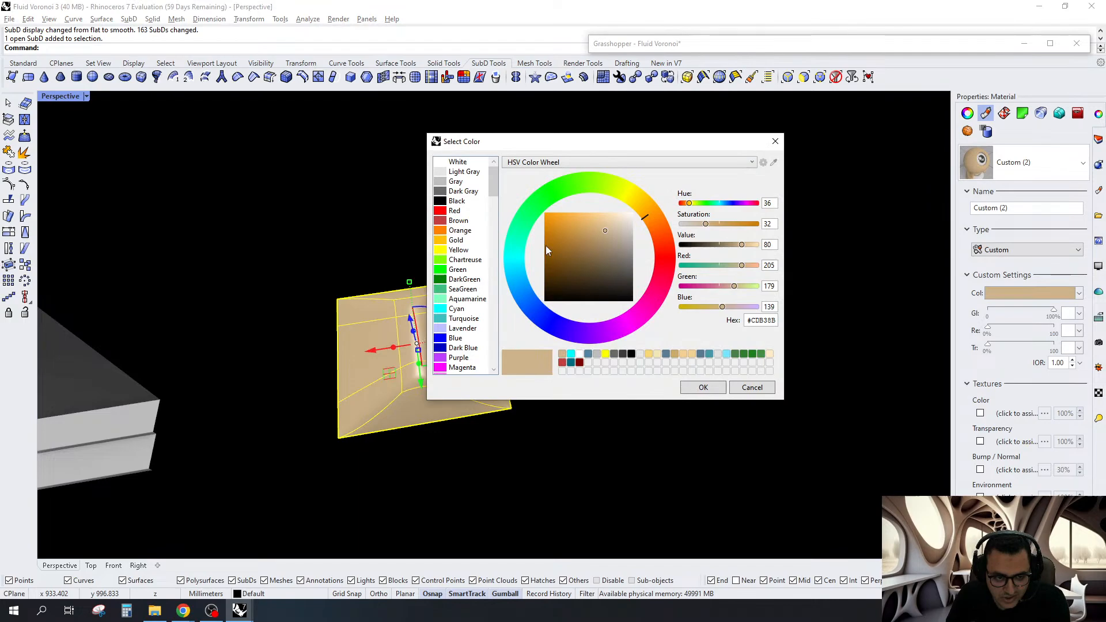
left_click(703, 388)
left_click(700, 314)
left_click(474, 342)
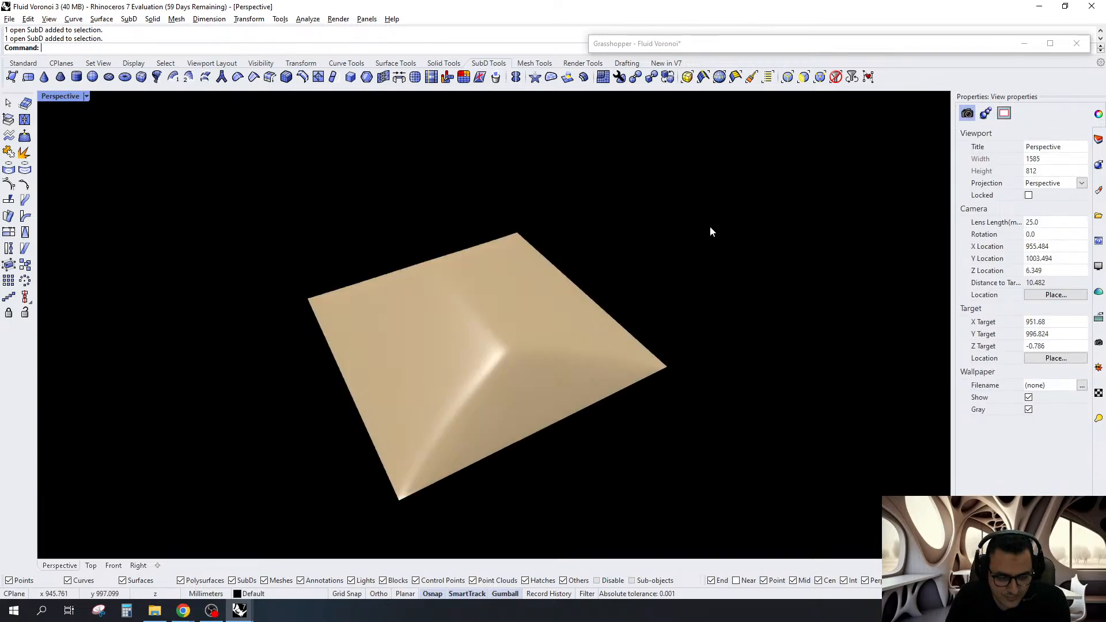
Extract the SubD module's control polygon as a mesh and set the Perspective viewport back to Shaded
scroll(603, 369, "down", 7)
right_click_drag(602, 368, 578, 374)
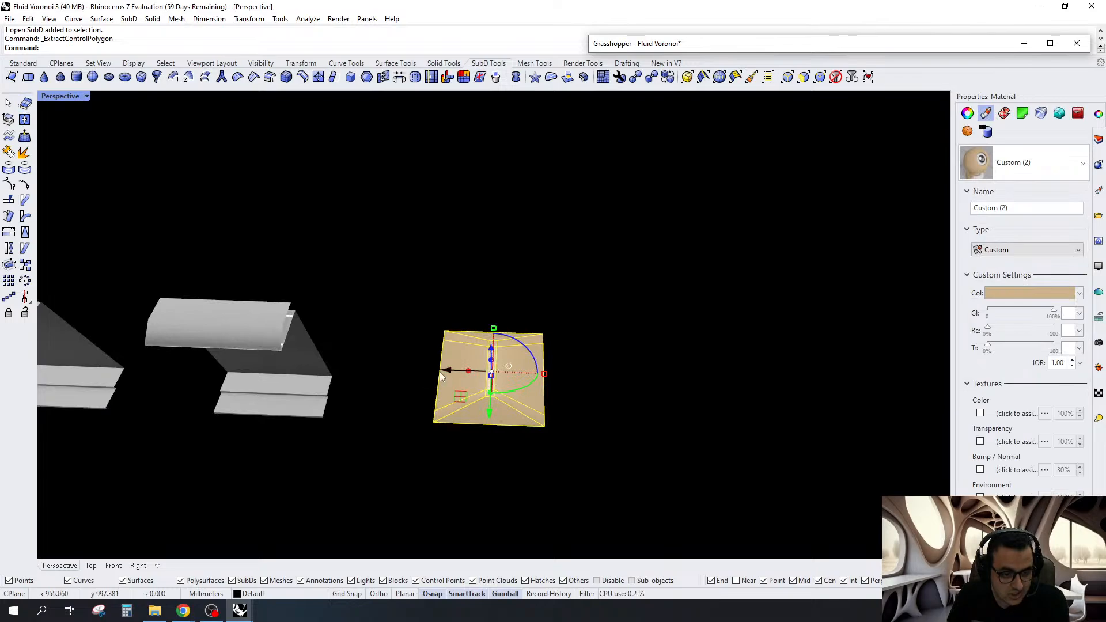
right_click(119, 520)
left_click(85, 151)
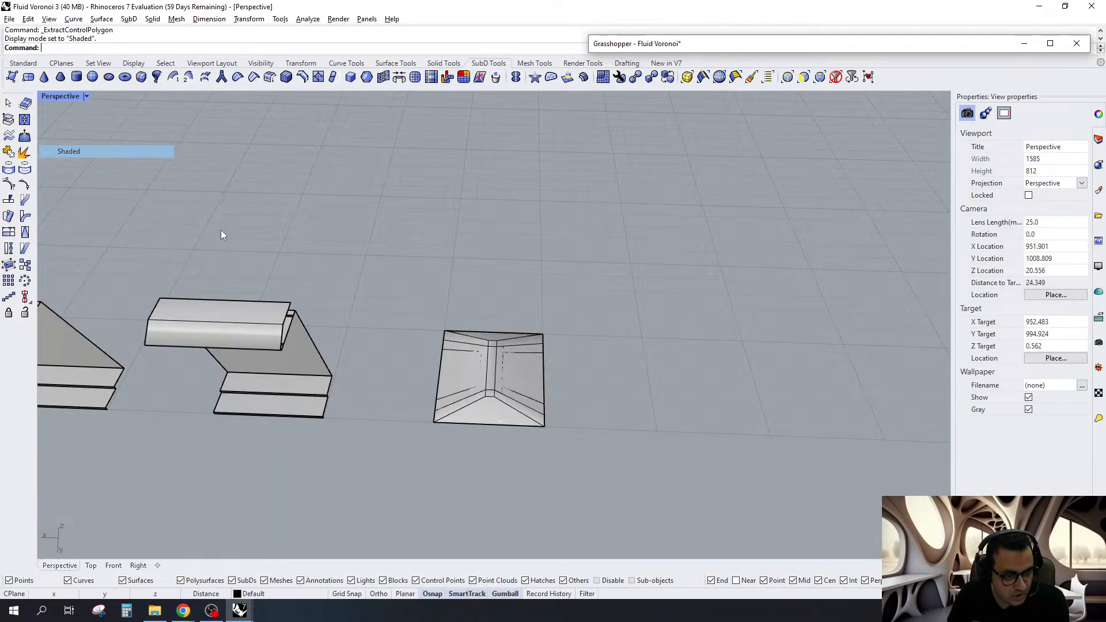
Select the extracted control polygon mesh and move it sideways, clear of the SubD module
left_click(458, 415)
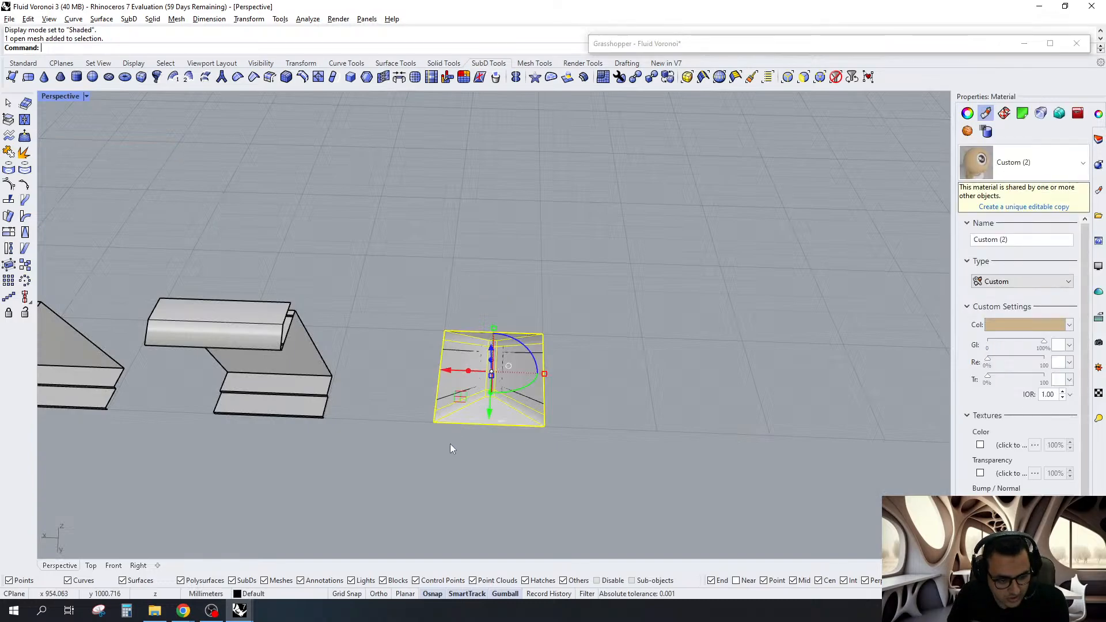
left_click_drag(455, 372, 659, 380)
key("alt")
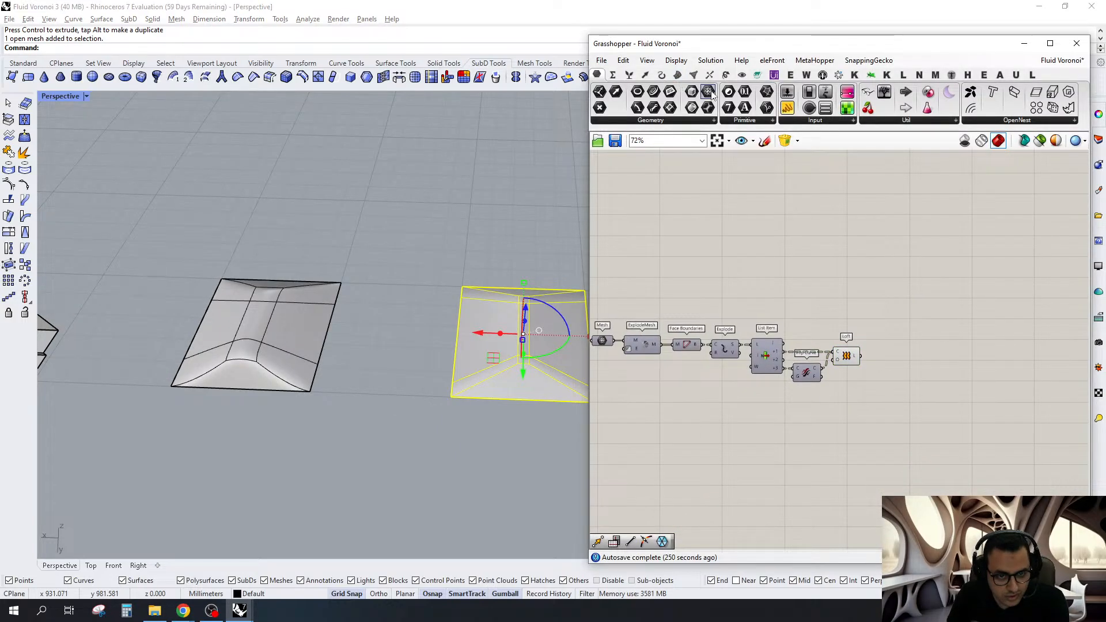
Place a Mesh parameter near the Loft component in Grasshopper and reference the extracted module mesh in it
left_click_drag(709, 92, 885, 300)
scroll(903, 340, "up", 1)
right_click_drag(947, 287, 891, 284)
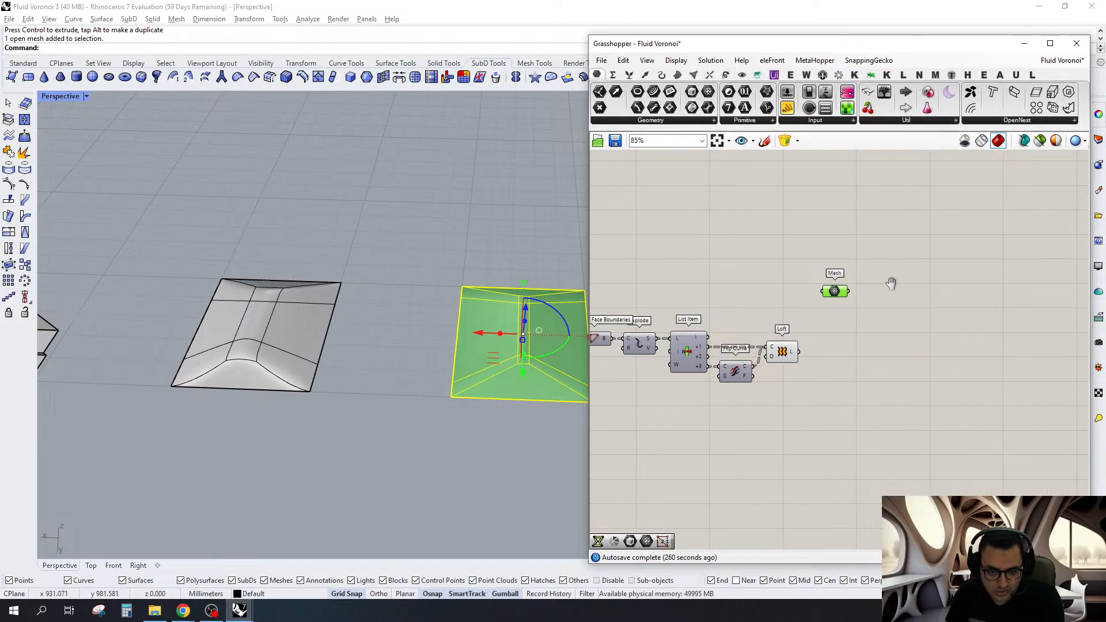
left_click(869, 318)
scroll(868, 318, "up", 1)
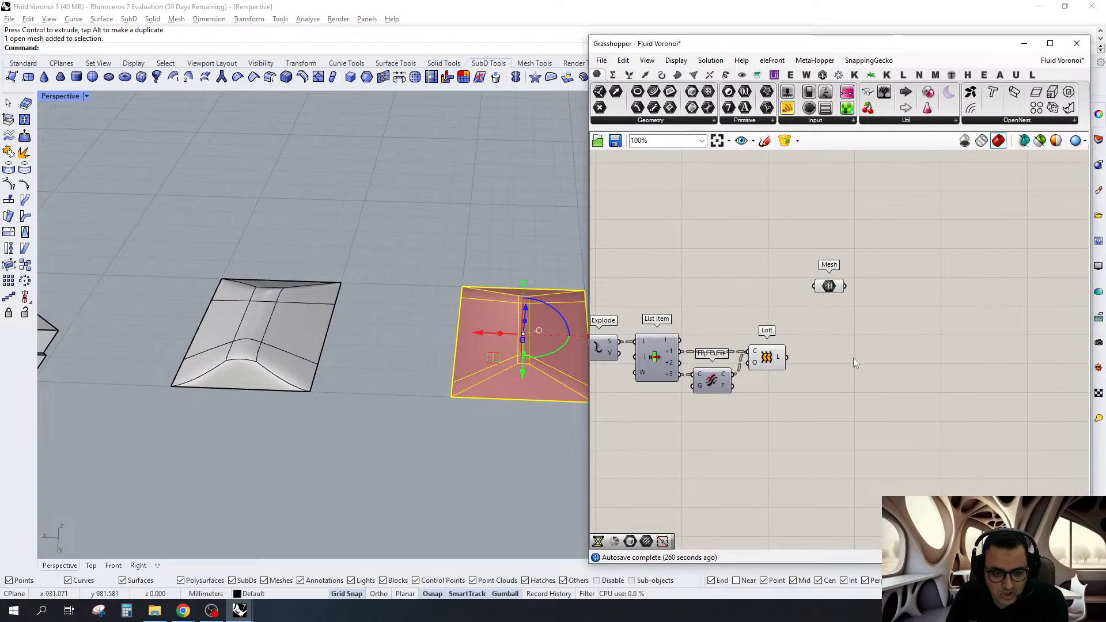
Zoom the Rhino viewport to the Loft component's geometry and examine the lofted roof surfaces
right_click(838, 296)
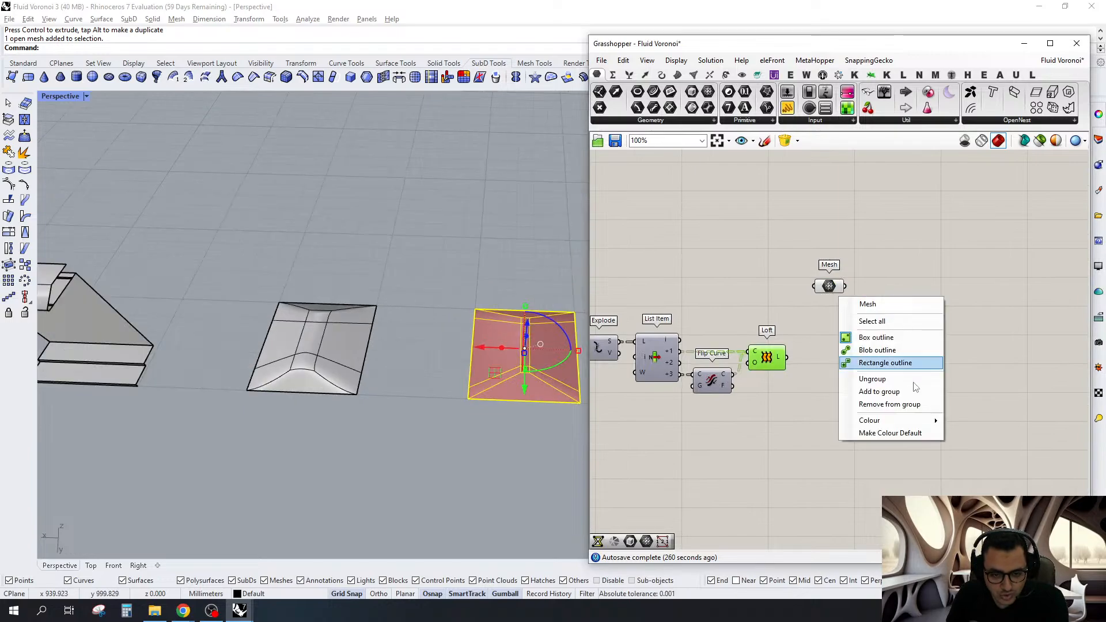
right_click(839, 286)
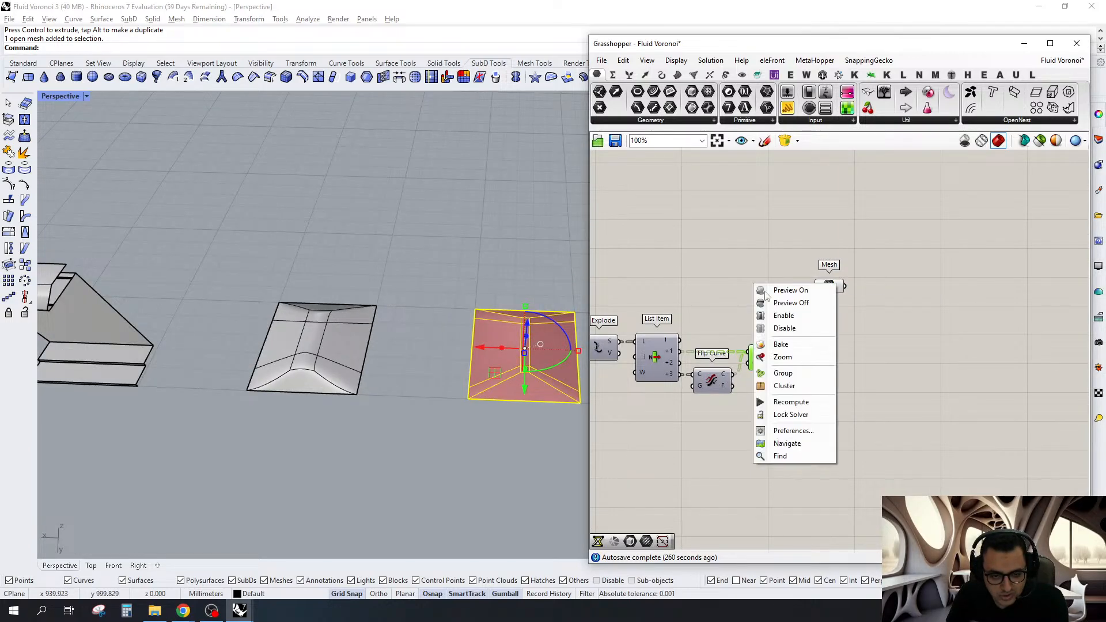
left_click(795, 356)
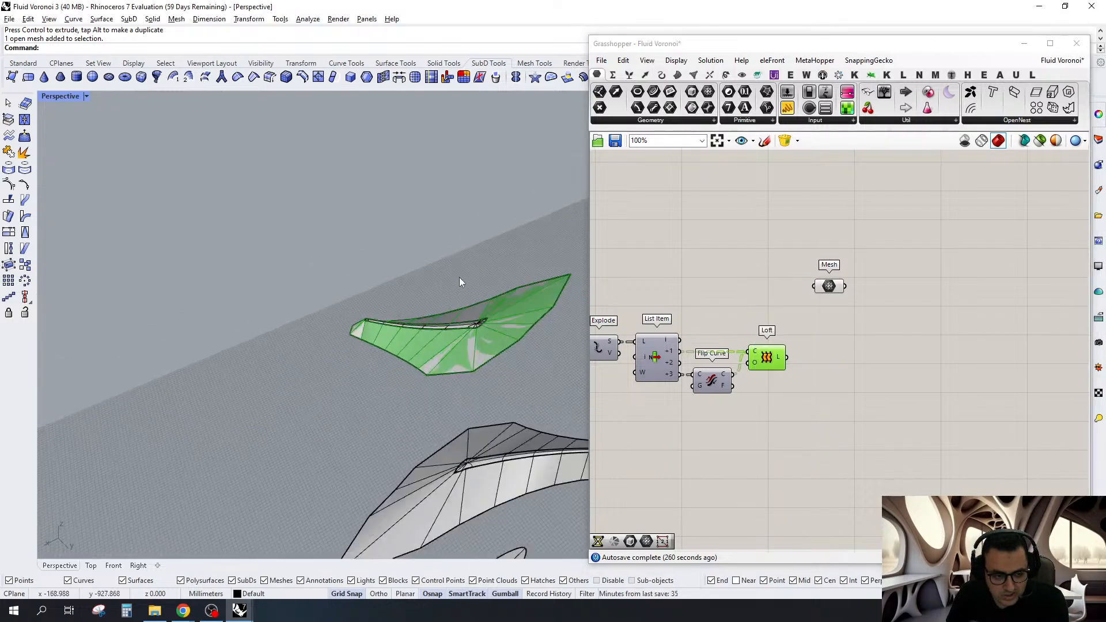
right_click_drag(460, 279, 461, 338)
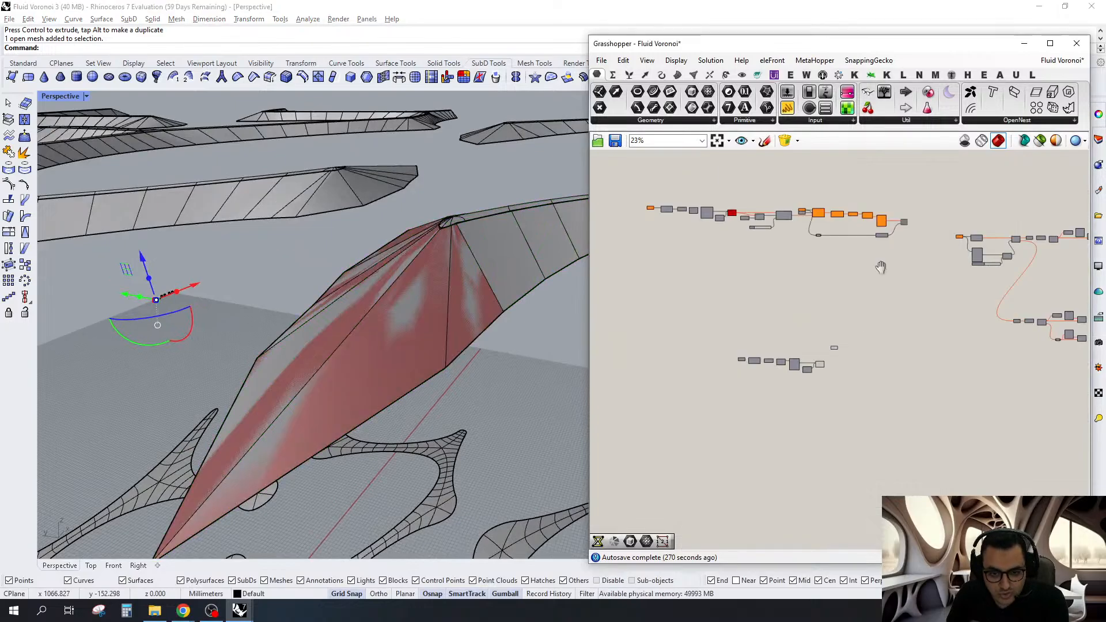
Copy the Twisted Boxes from 2 Surfs cluster with its Shift slider and place the copy beside the new Loft component
right_click_drag(881, 267, 869, 315)
scroll(812, 252, "up", 4)
scroll(676, 277, "up", 3)
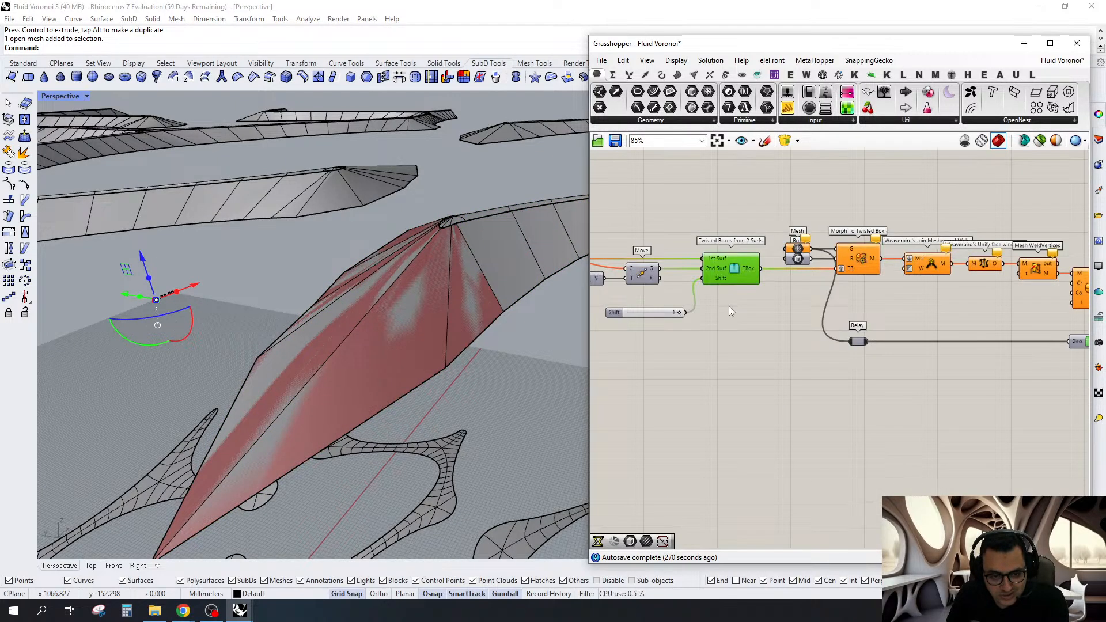
right_click_drag(729, 305, 867, 290)
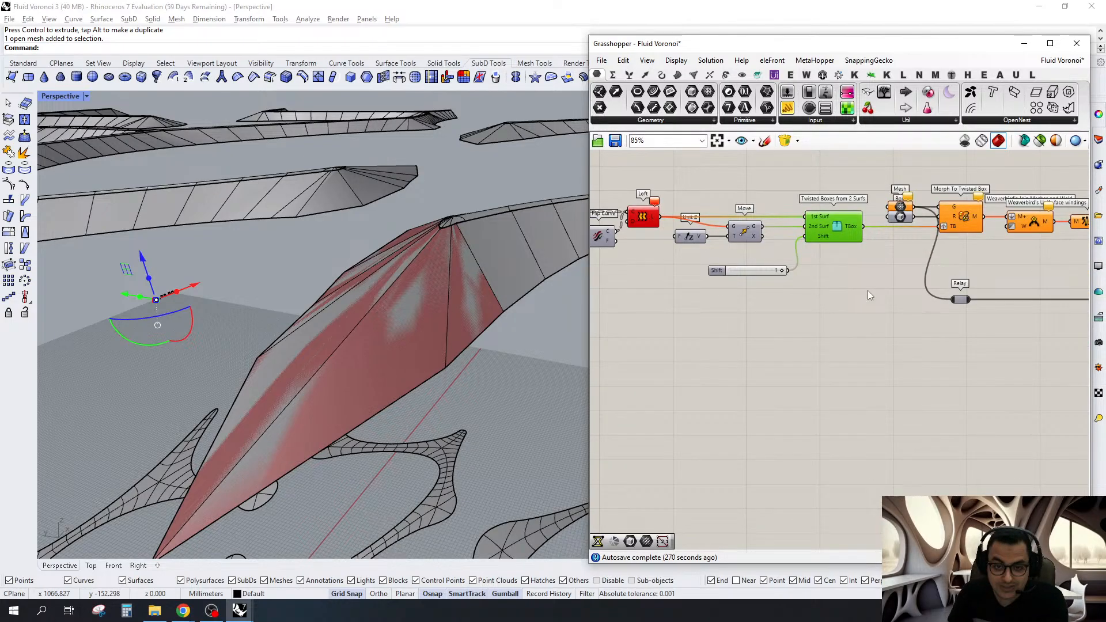
left_click_drag(867, 290, 778, 236)
right_click_drag(793, 243, 849, 226)
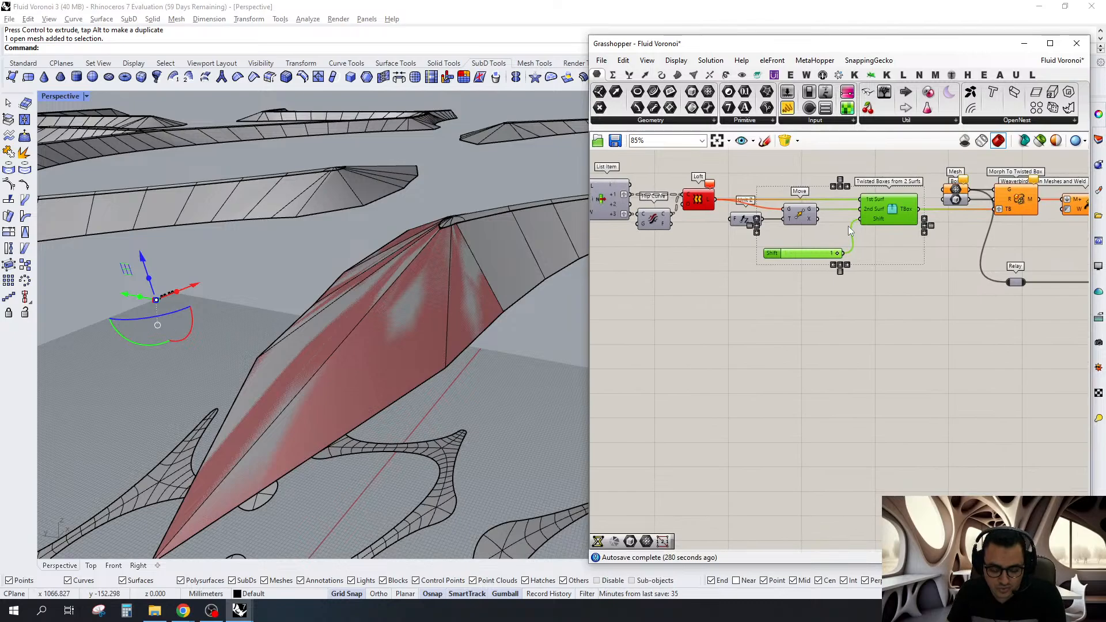
left_click_drag(873, 204, 876, 209, "alt")
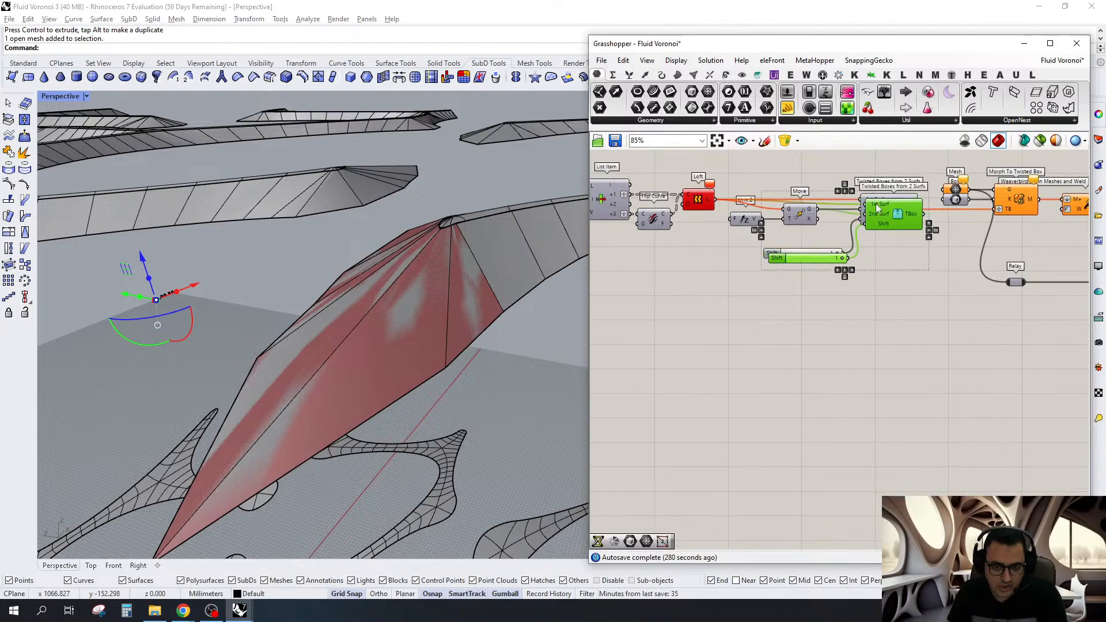
scroll(981, 434, "up", 3)
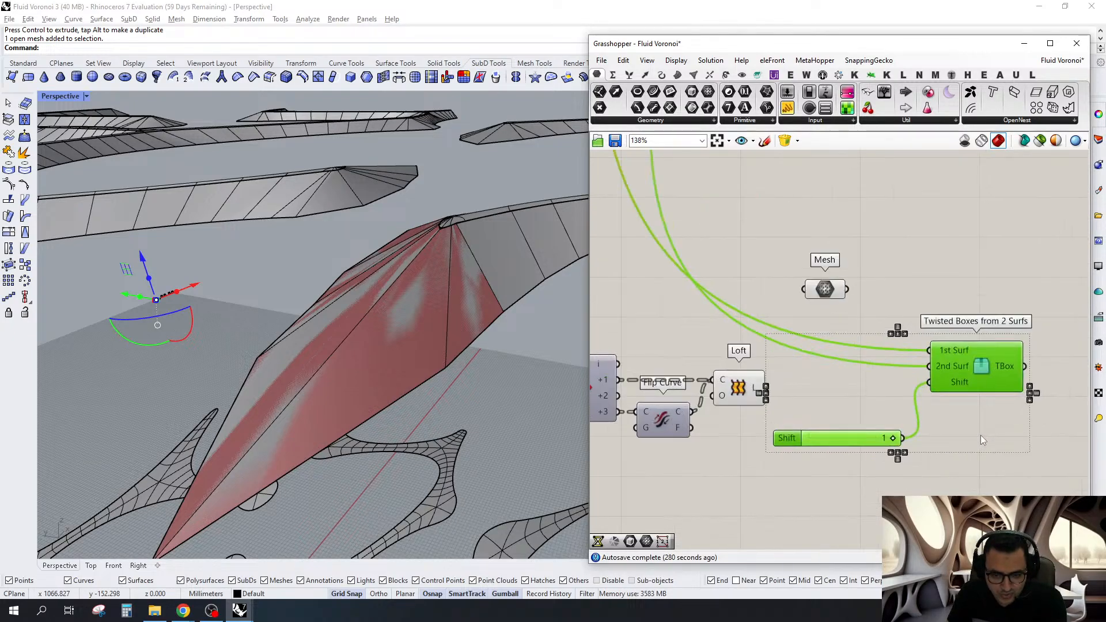
scroll(980, 434, "down", 3)
Open the copied Twisted Boxes from 2 Surfs cluster, examine its Shift List and box-building components, and return to the main definition
double_click(956, 298)
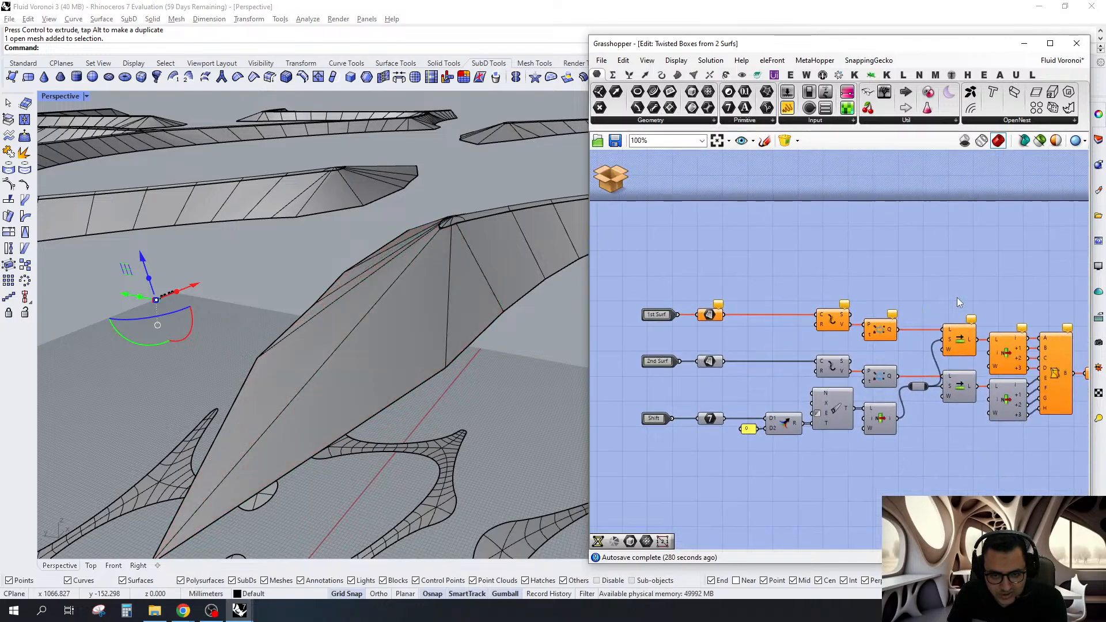
left_click_drag(681, 271, 648, 306)
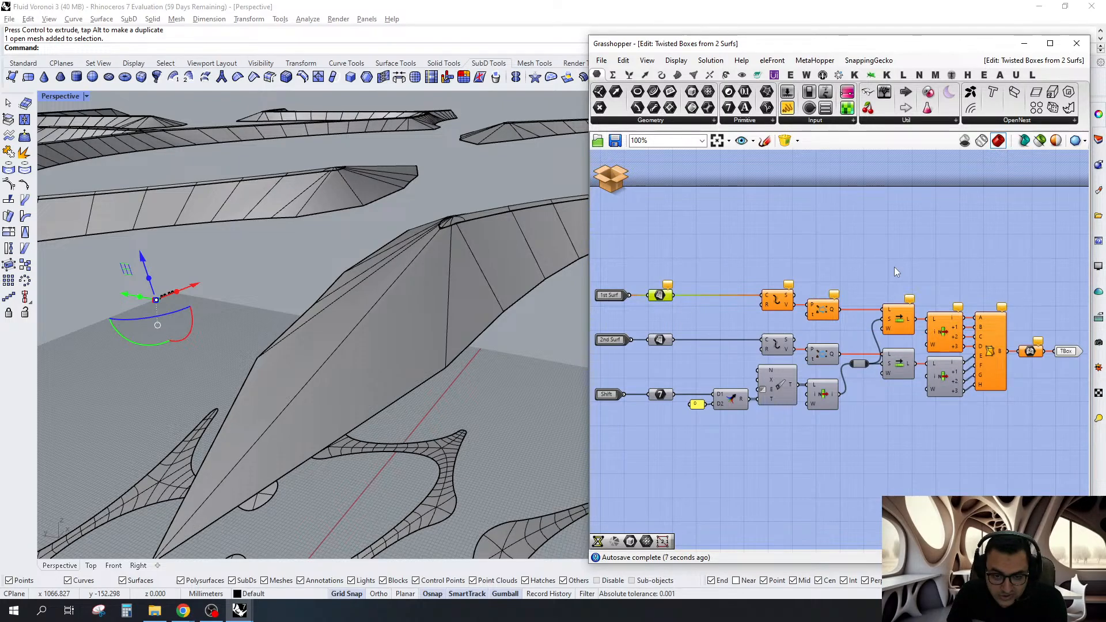
left_click_drag(894, 267, 1011, 405)
left_click(990, 272)
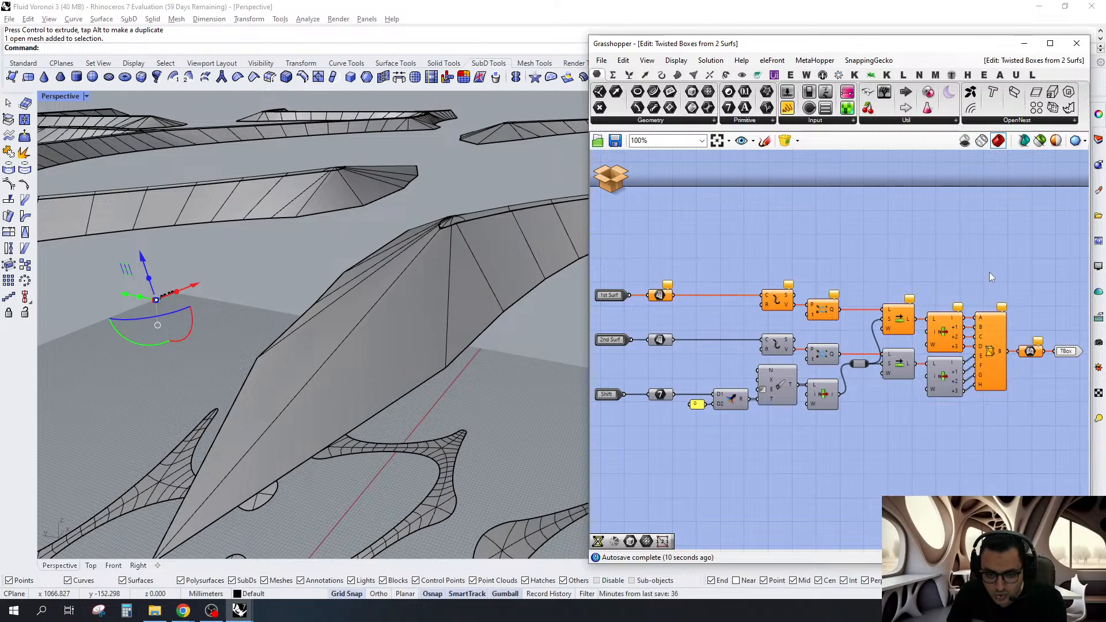
left_click(1000, 319)
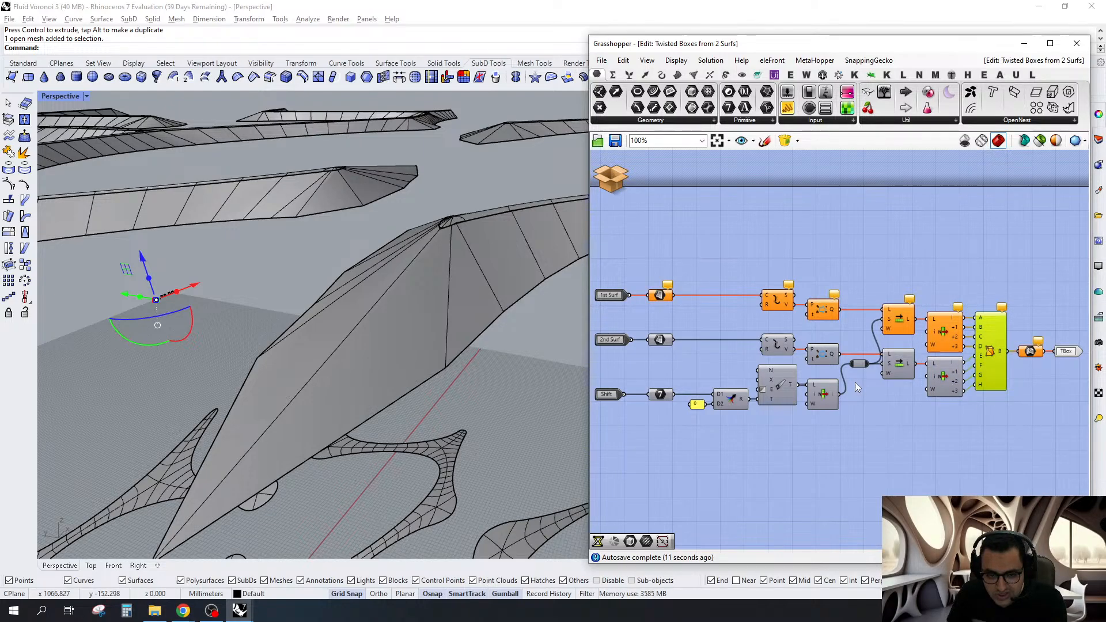
scroll(855, 383, "up", 2)
left_click_drag(946, 394, 922, 285)
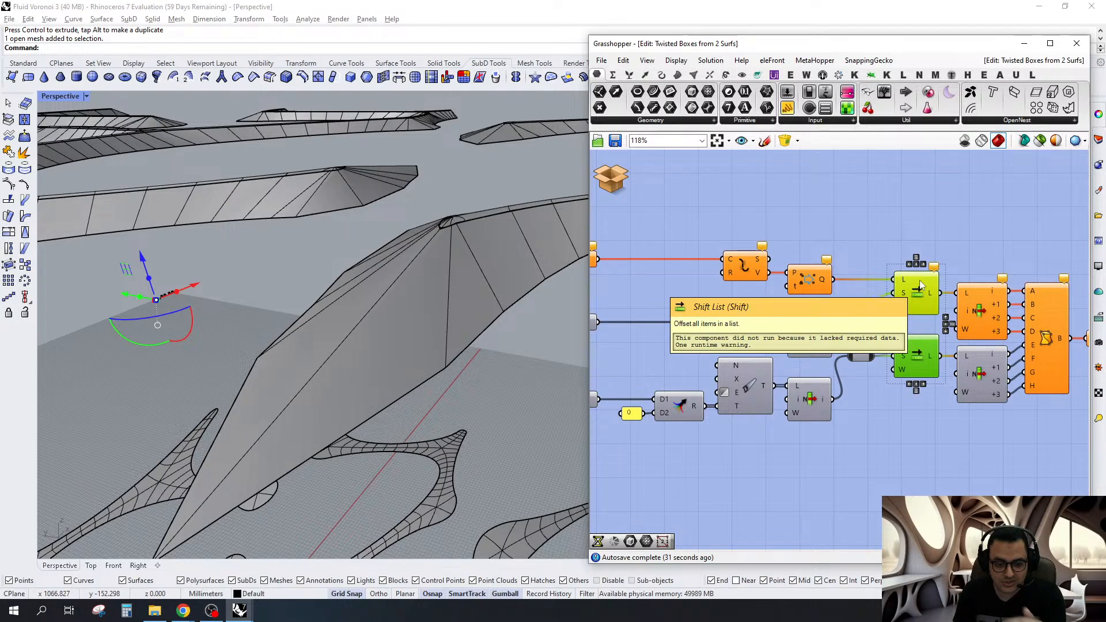
scroll(920, 288, "down", 3)
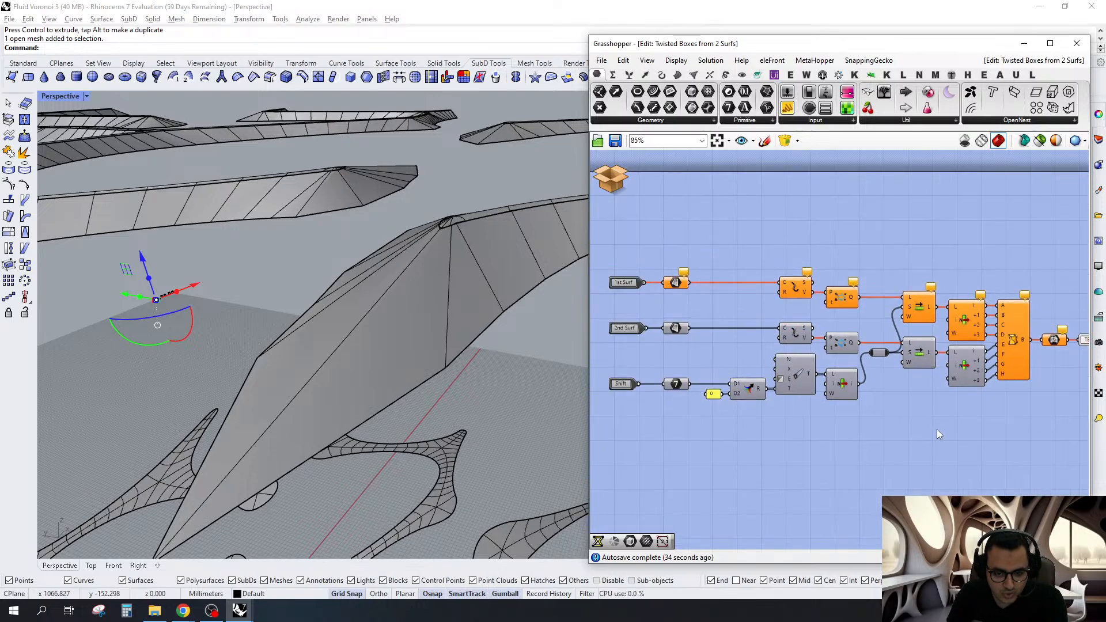
left_click_drag(937, 429, 895, 286)
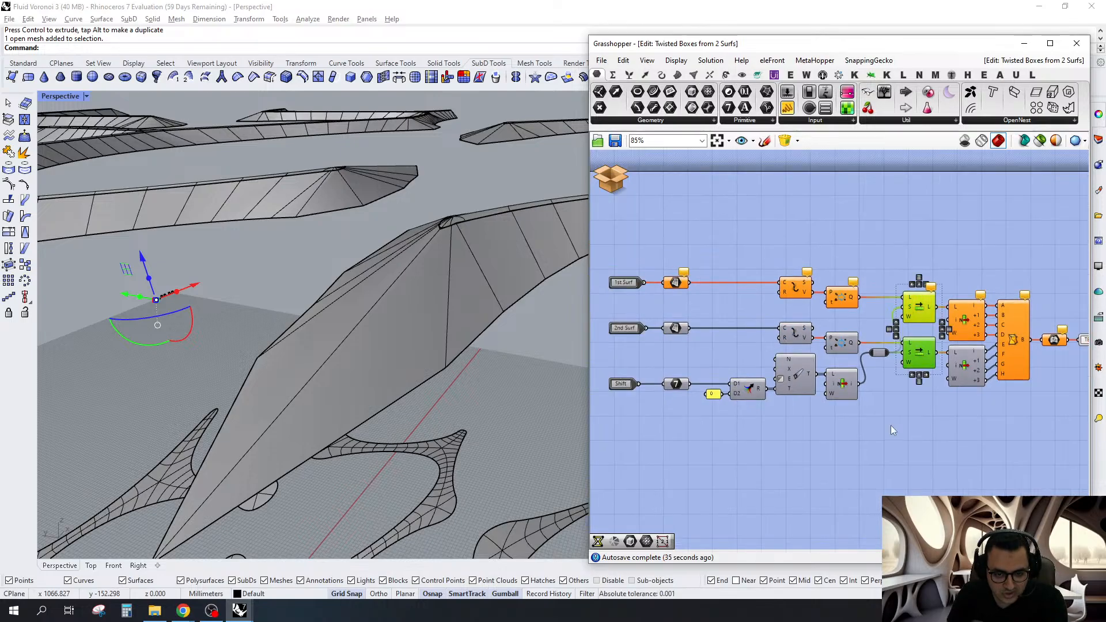
left_click(614, 182)
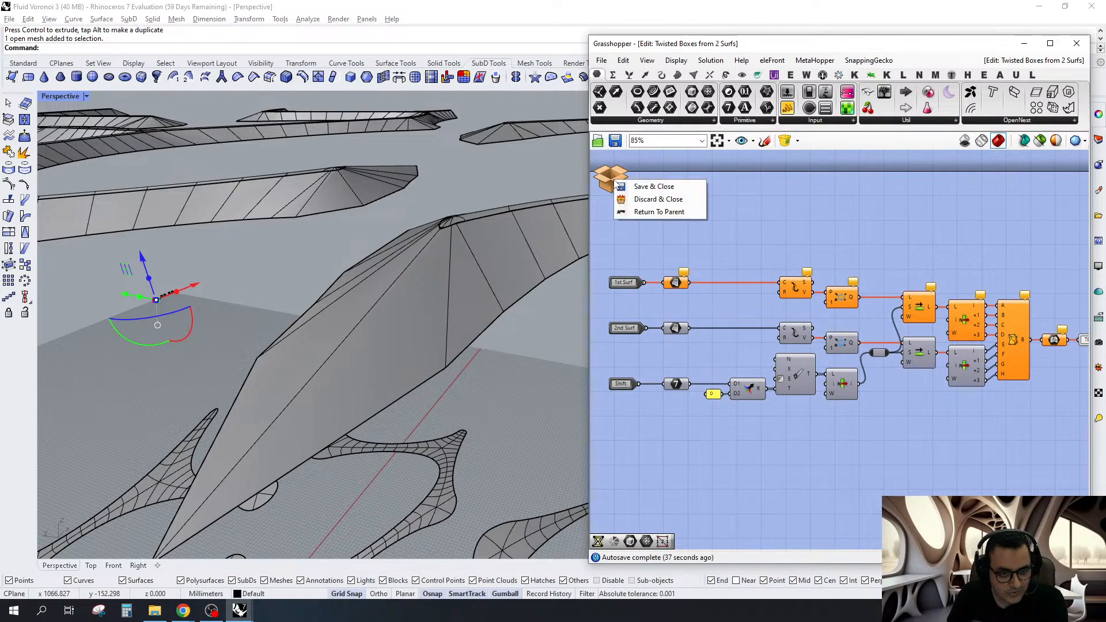
left_click(618, 186)
Wire the new Loft output into the 1st Surf input of the copied Twisted Boxes cluster
scroll(855, 317, "up", 2)
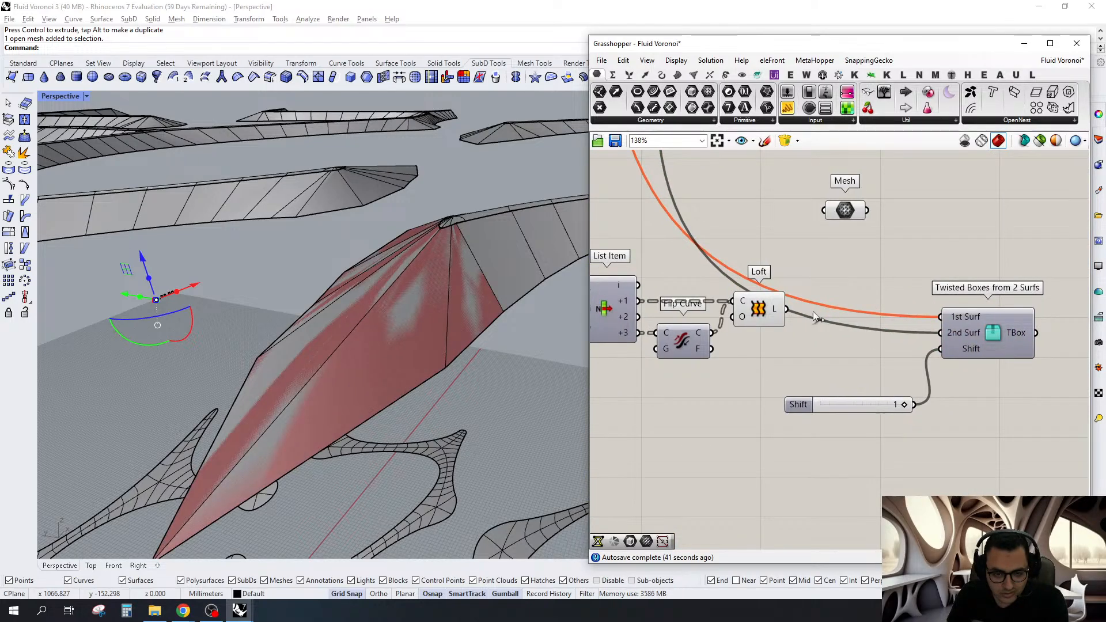
left_click_drag(1005, 343, 1030, 331)
right_click_drag(898, 340, 858, 335)
left_click(721, 313)
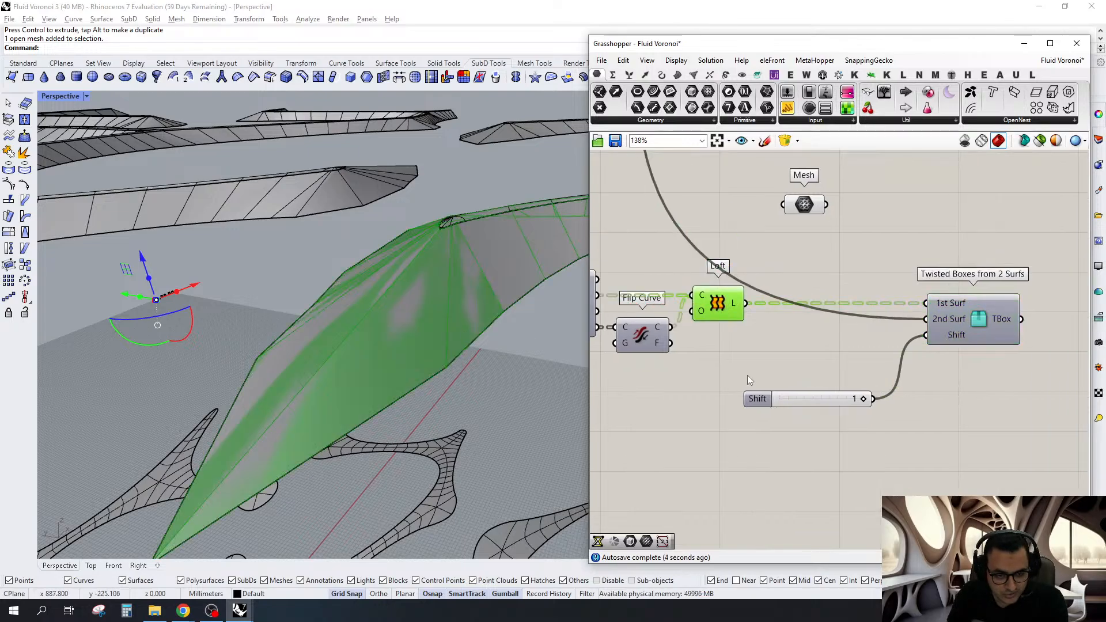
Add a Move component for the Loft surfaces and use a Unit Z vector as its translation
double_click(727, 329)
type("mo")
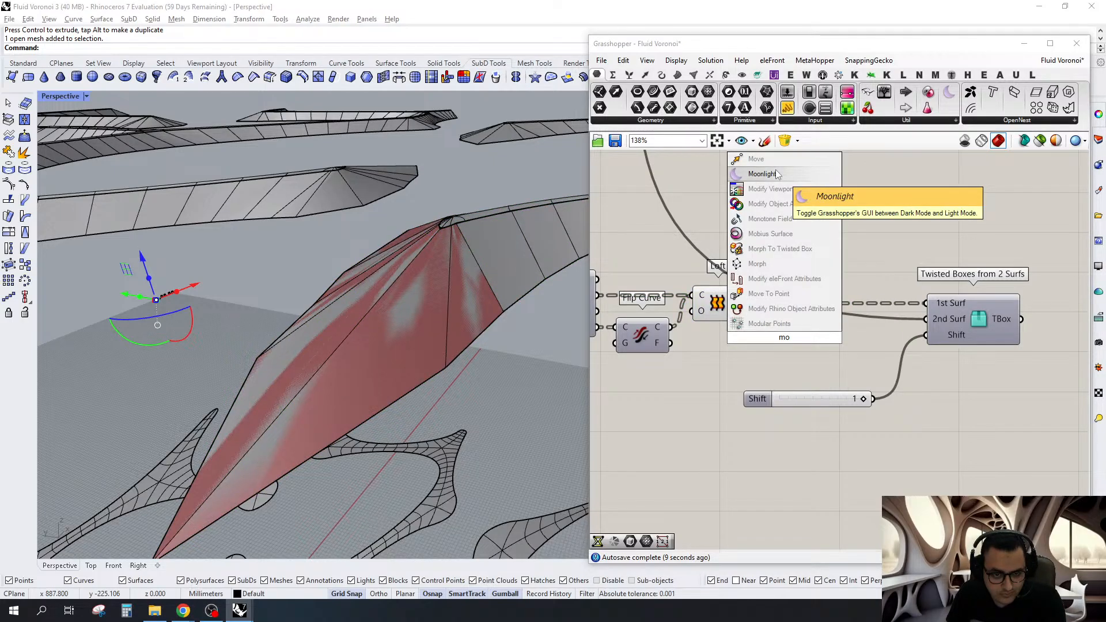
double_click(723, 360)
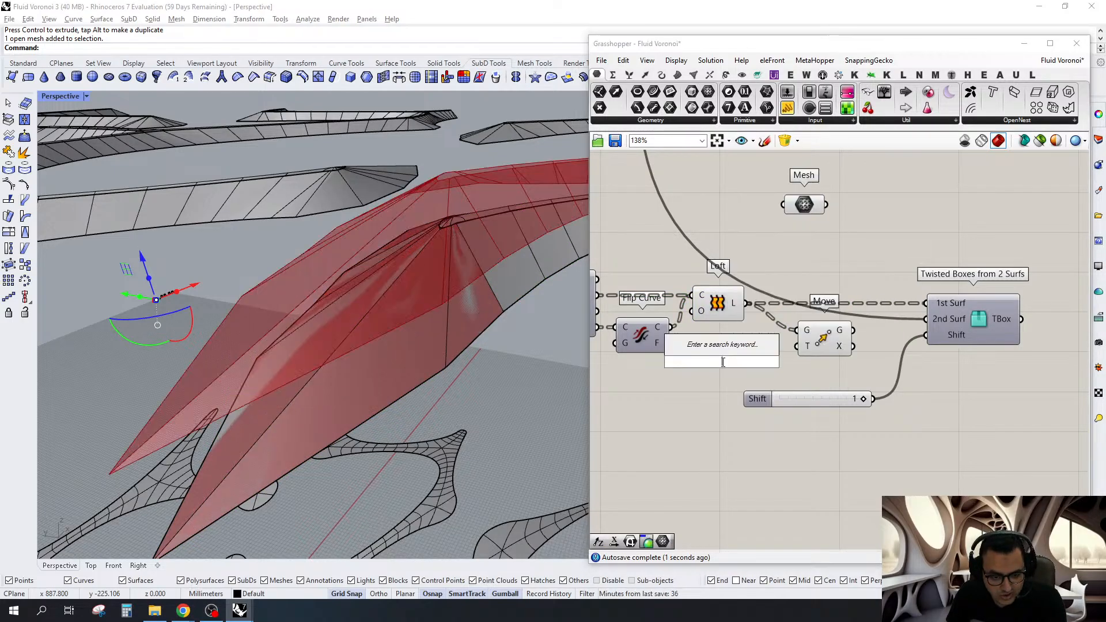
type("z")
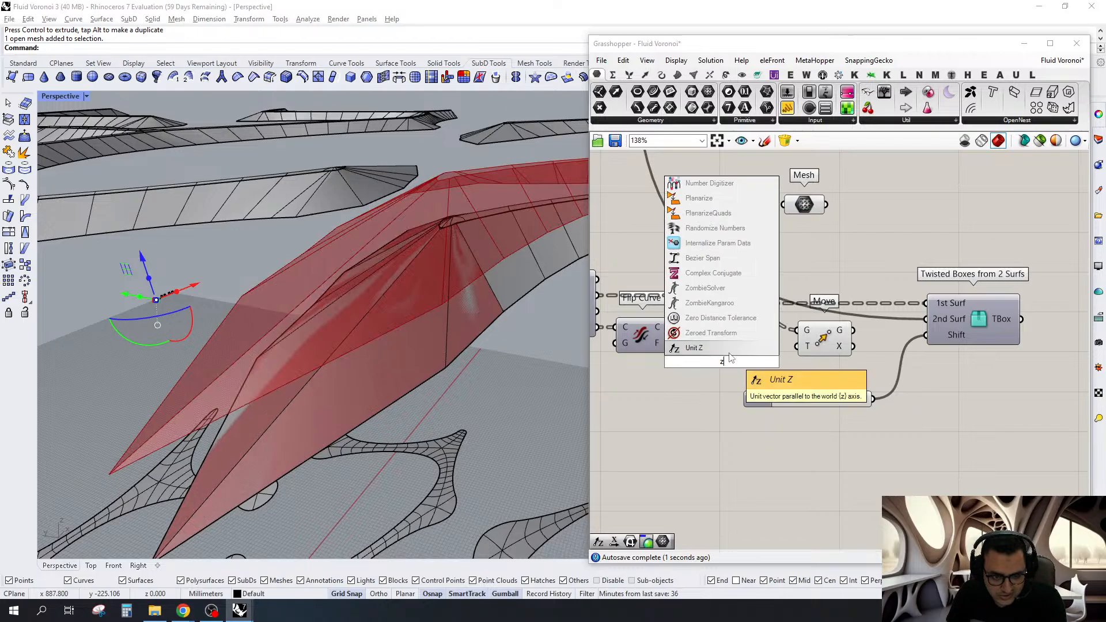
key("Return")
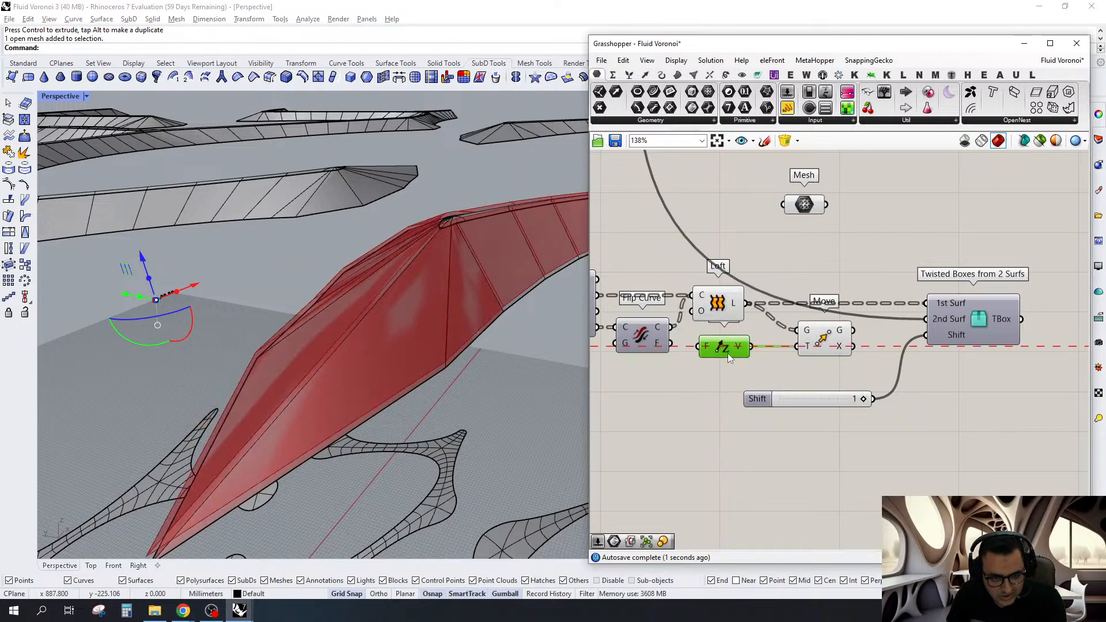
left_click_drag(729, 357, 726, 353)
Feed the moved surfaces into the 2nd Surf input and line up the Move and Unit Z components beside the Loft
left_click_drag(998, 327, 967, 324)
left_click_drag(823, 343, 817, 331)
scroll(675, 352, "up", 3)
left_click_drag(747, 345, 747, 326)
scroll(756, 339, "down", 3)
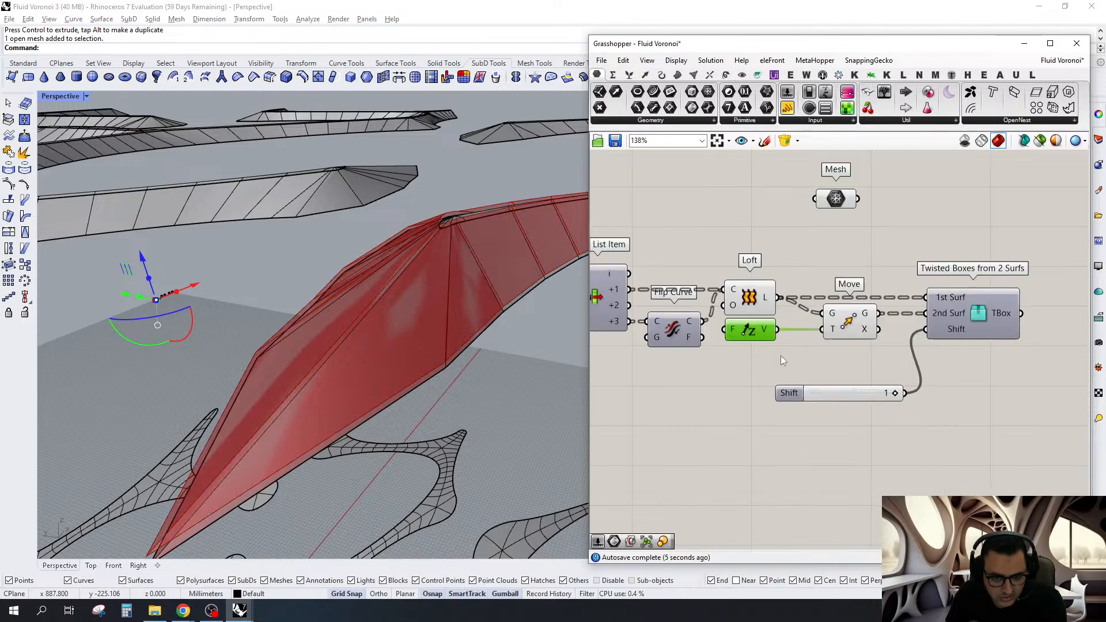
Disconnect the Shift slider from the Twisted Boxes cluster and set it aside below the Move component
left_click_drag(926, 329, 905, 393)
right_click_drag(905, 394, 788, 407)
left_click_drag(751, 405, 725, 378)
right_click_drag(905, 339, 913, 377)
left_click_drag(899, 377, 895, 377)
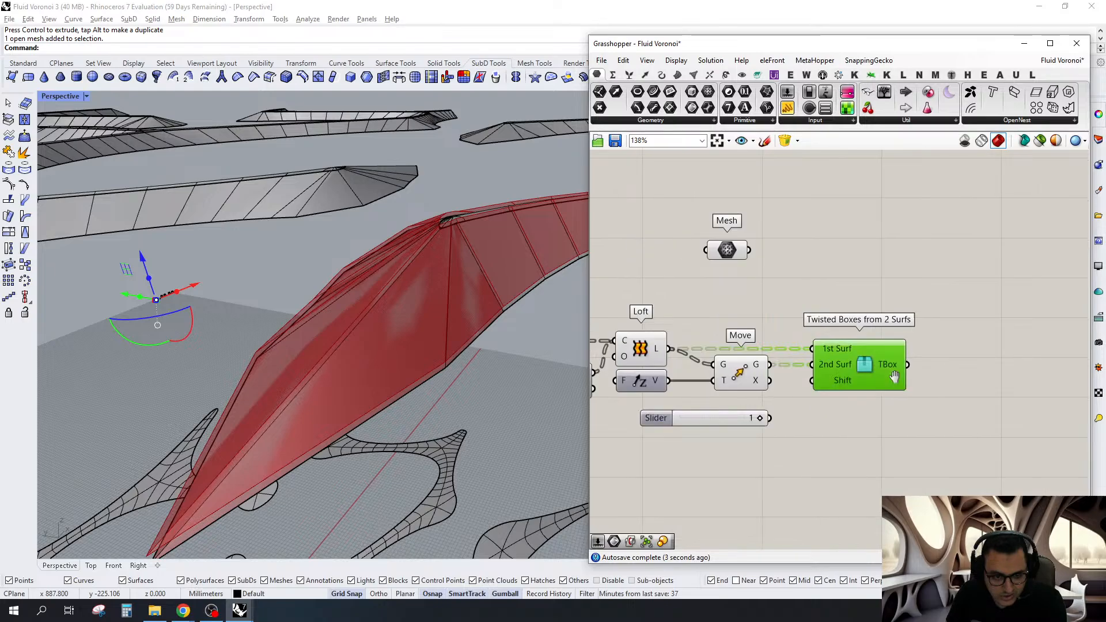
Add a Morph To Twisted Box component, connect the cluster's TBox output to its TB input and graft that input
right_click_drag(894, 377, 831, 360)
left_click(901, 324)
right_click_drag(911, 356, 828, 356)
double_click(828, 356)
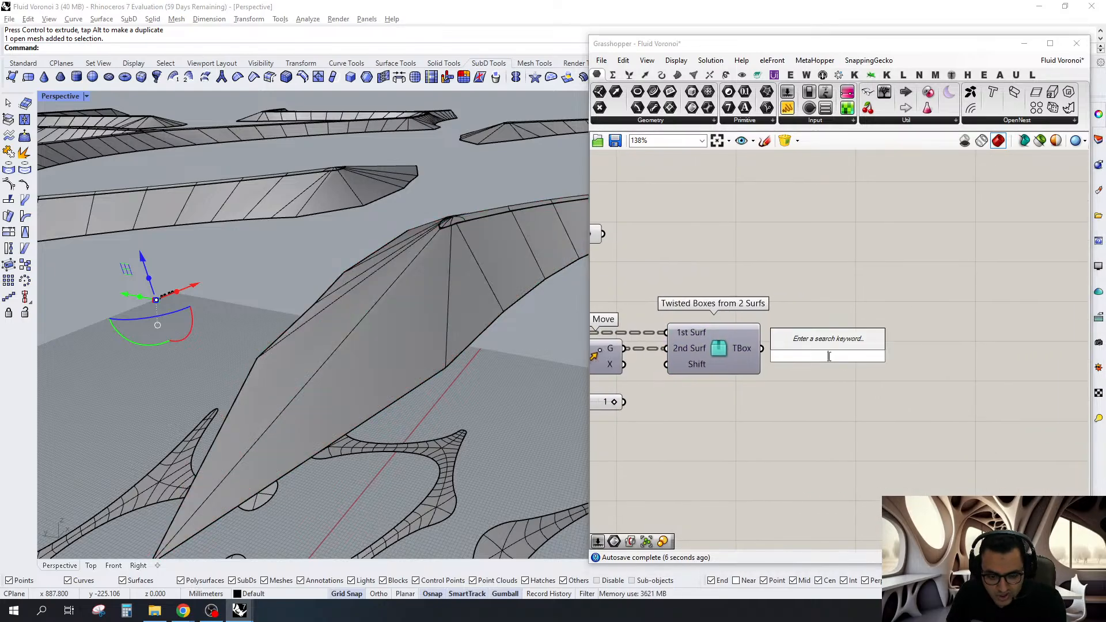
type("mor")
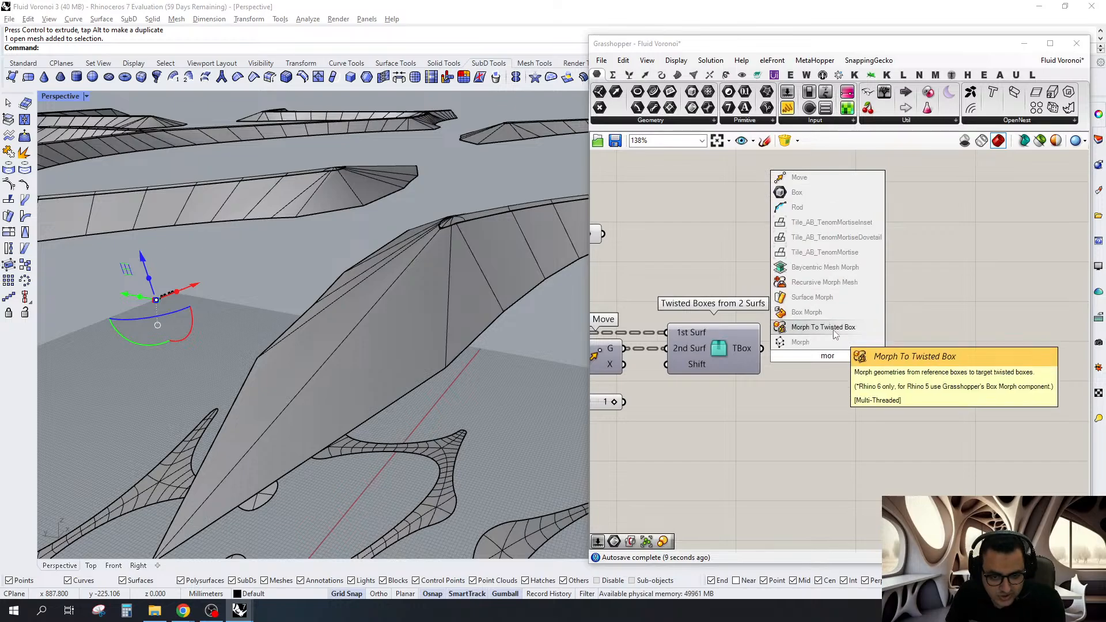
left_click(818, 267)
left_click_drag(798, 371, 746, 355)
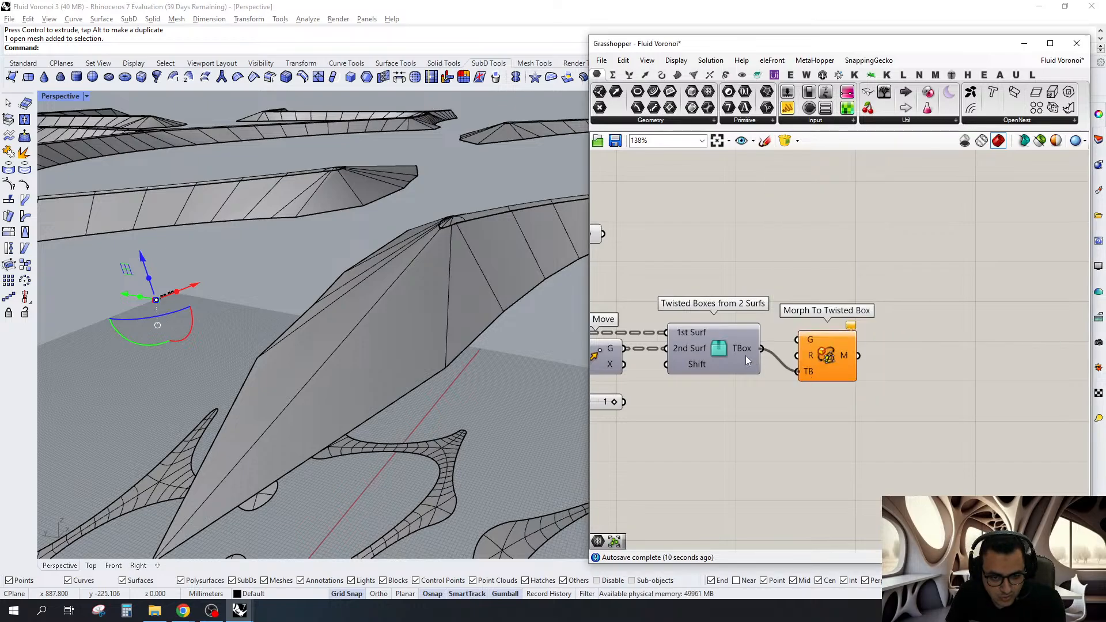
left_click_drag(816, 367, 953, 348)
key("g")
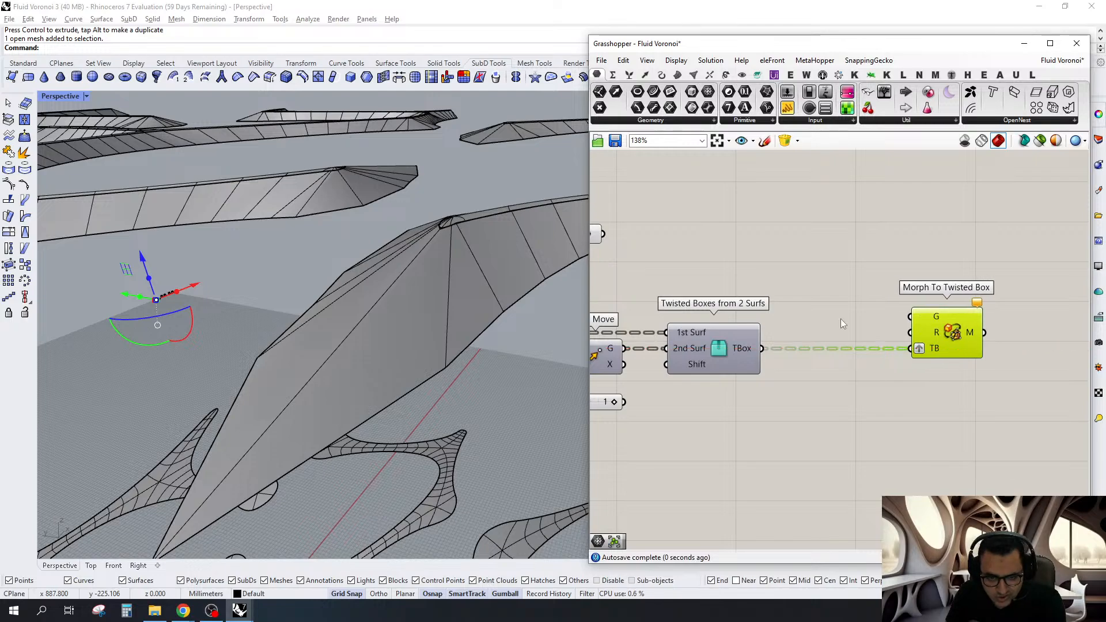
Move the module's Mesh parameter next to Morph To Twisted Box and connect it to the G input
right_click_drag(841, 319, 885, 329)
left_click_drag(634, 240, 867, 326)
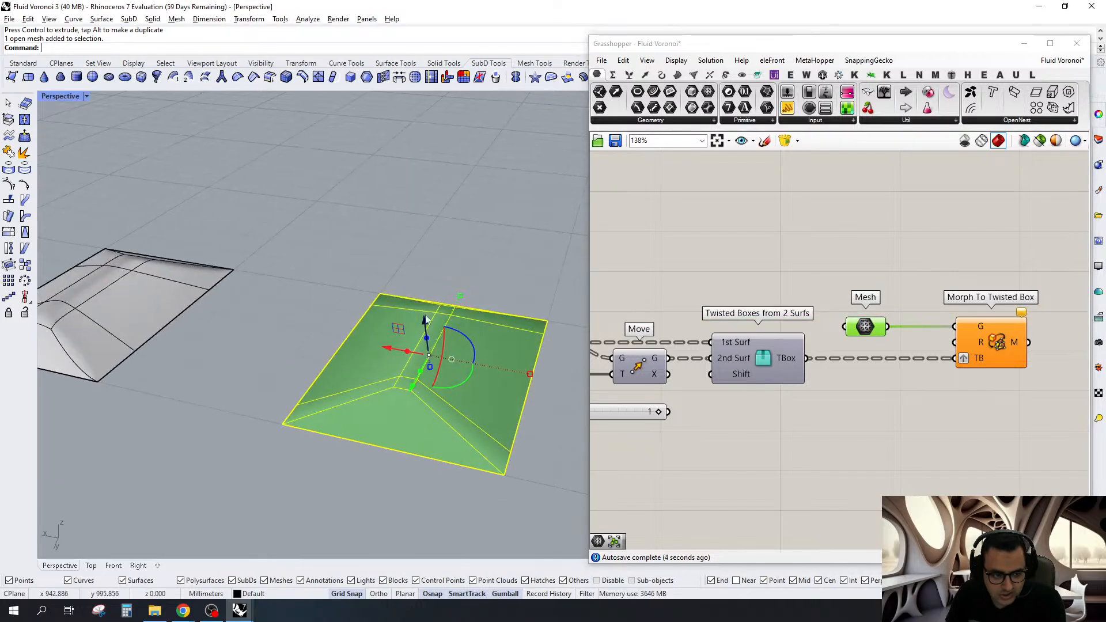
scroll(428, 325, "down", 8)
right_click_drag(428, 328, 452, 369)
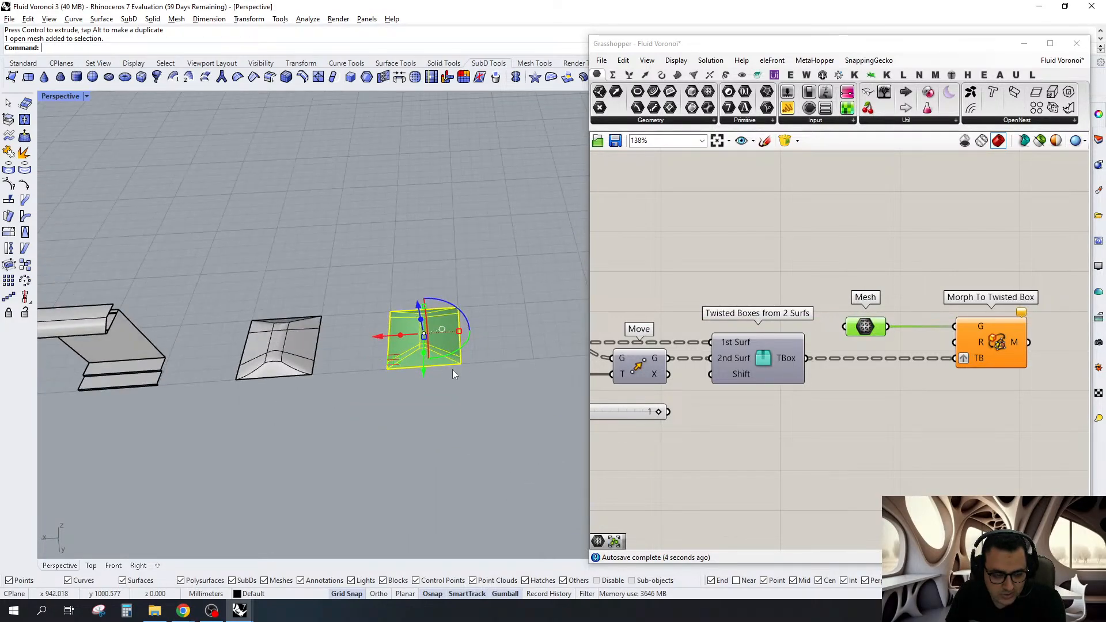
scroll(451, 369, "up", 5)
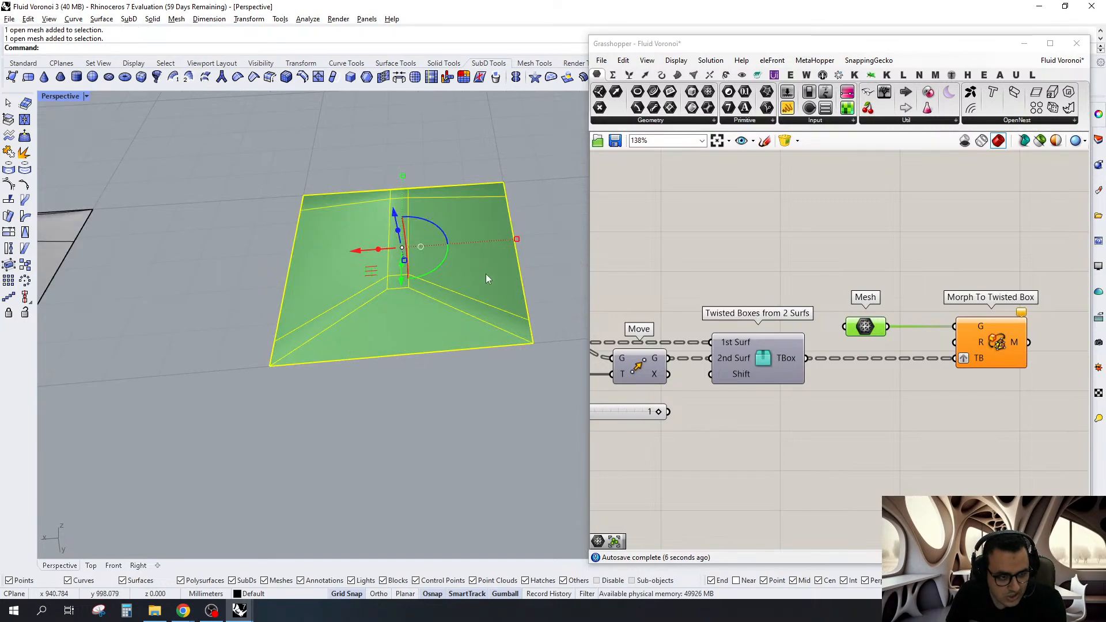
Add a Box parameter as the morph's R reference, drawing its box across the module mesh's opposite corners up to the raised middle vertex
left_click(751, 243)
left_click(692, 110)
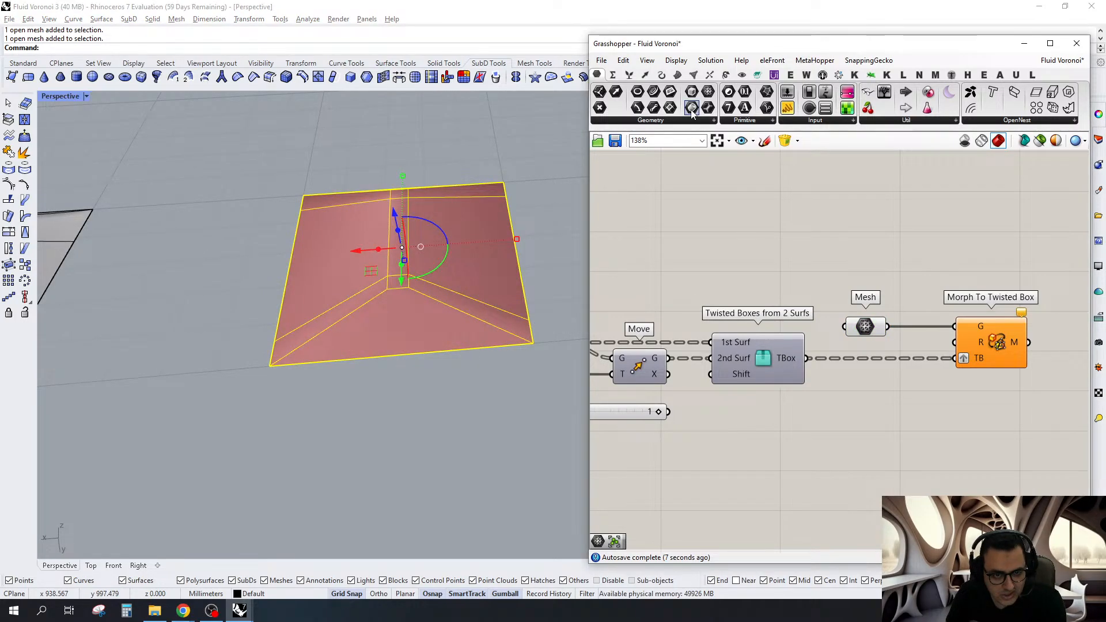
left_click(867, 258)
right_click(868, 259)
left_click(907, 406)
left_click(269, 366)
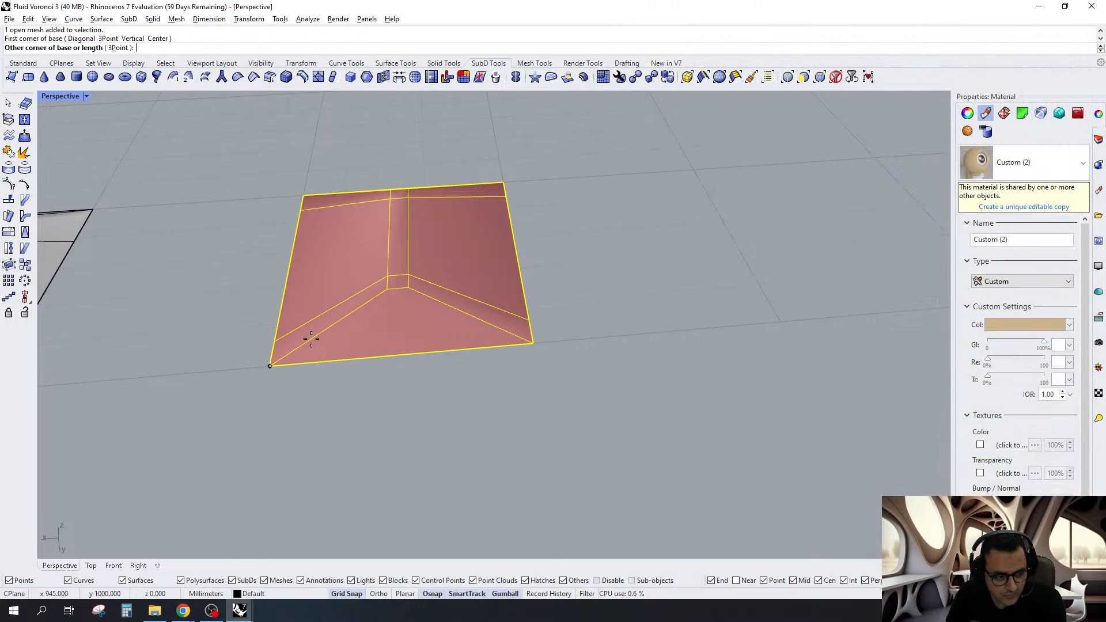
left_click(504, 181)
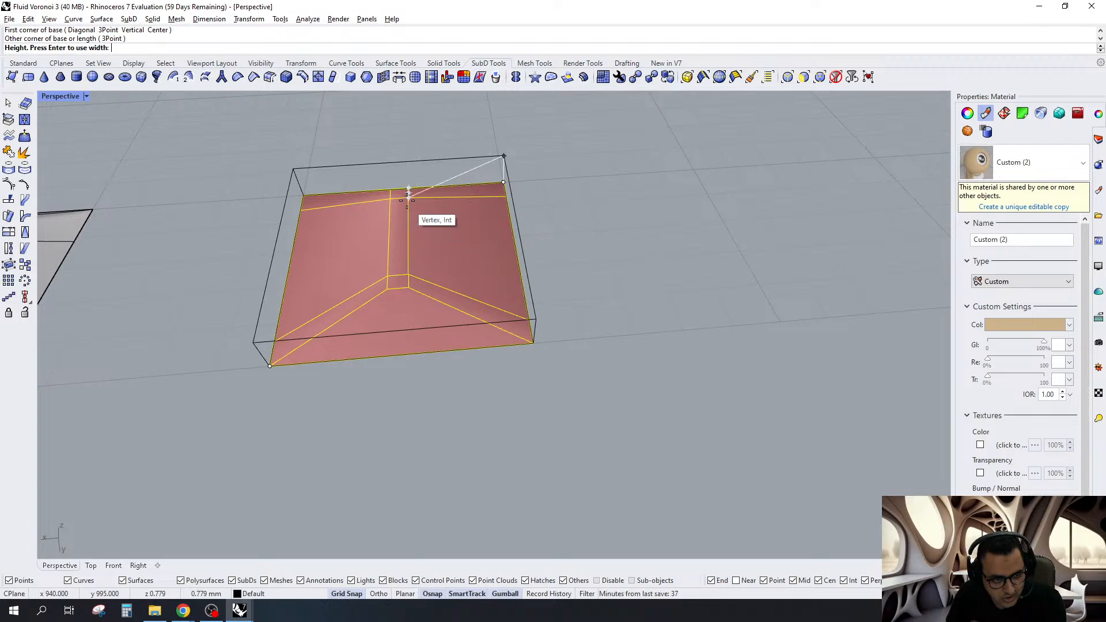
left_click(408, 192)
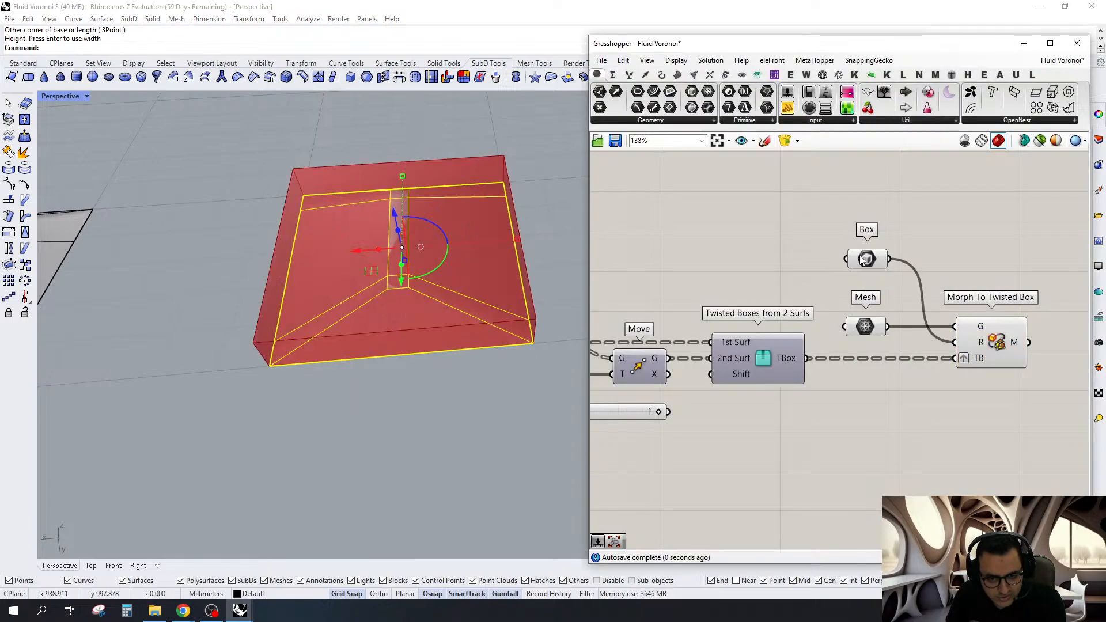
left_click(863, 261)
left_click_drag(864, 262, 860, 340)
Zoom to the Morph To Twisted Box geometry and examine how the morphed modules meet the roof edge
left_click(971, 326)
middle_click(972, 325)
left_click(950, 310)
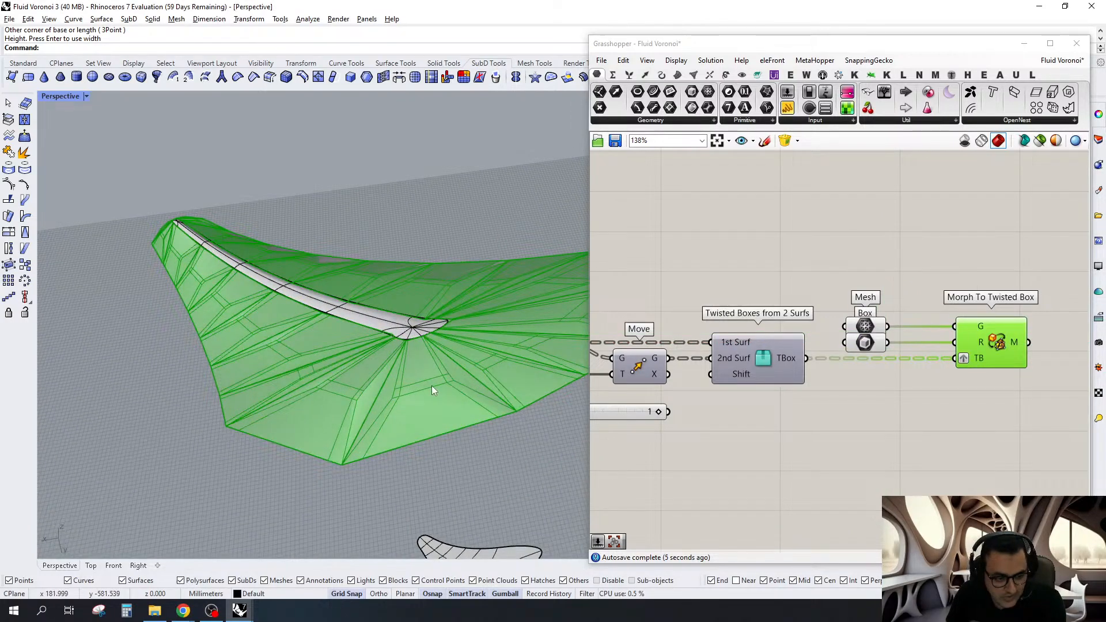
scroll(431, 385, "up", 3)
scroll(382, 255, "up", 1)
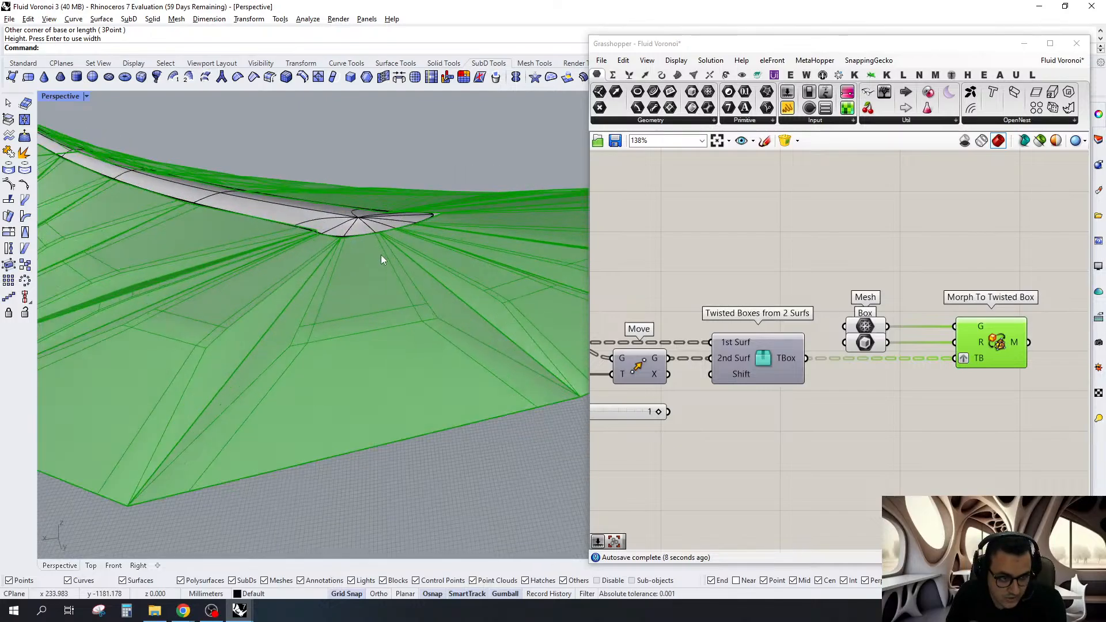
scroll(382, 255, "up", 2)
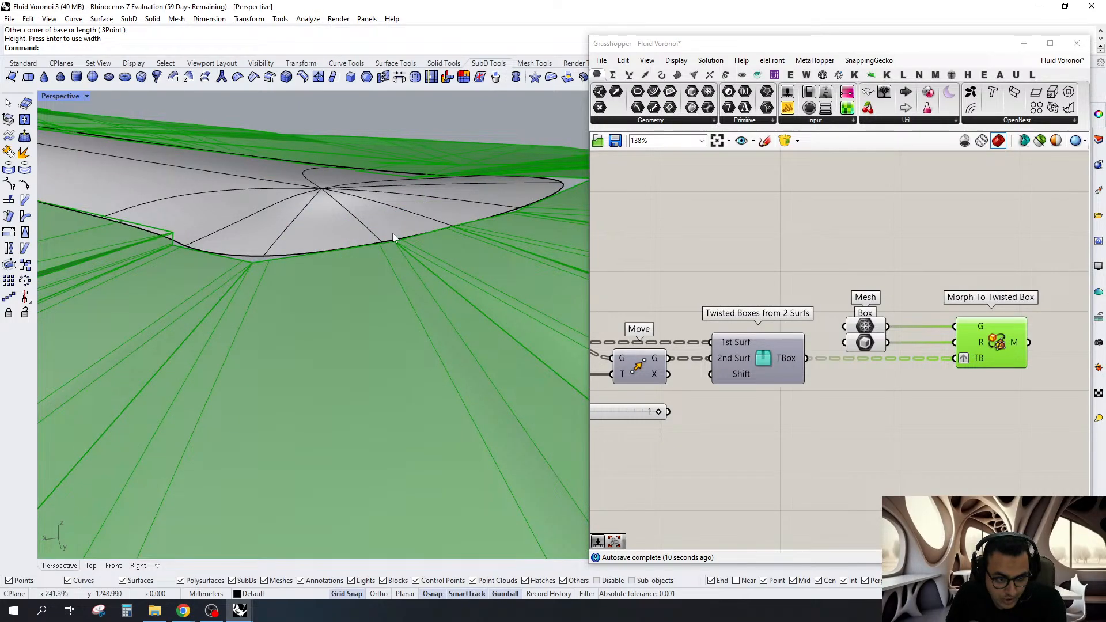
Connect the number slider set to 1 to the Shift input of Twisted Boxes from 2 Surfs and check the module orientation on the roof
scroll(361, 204, "down", 3)
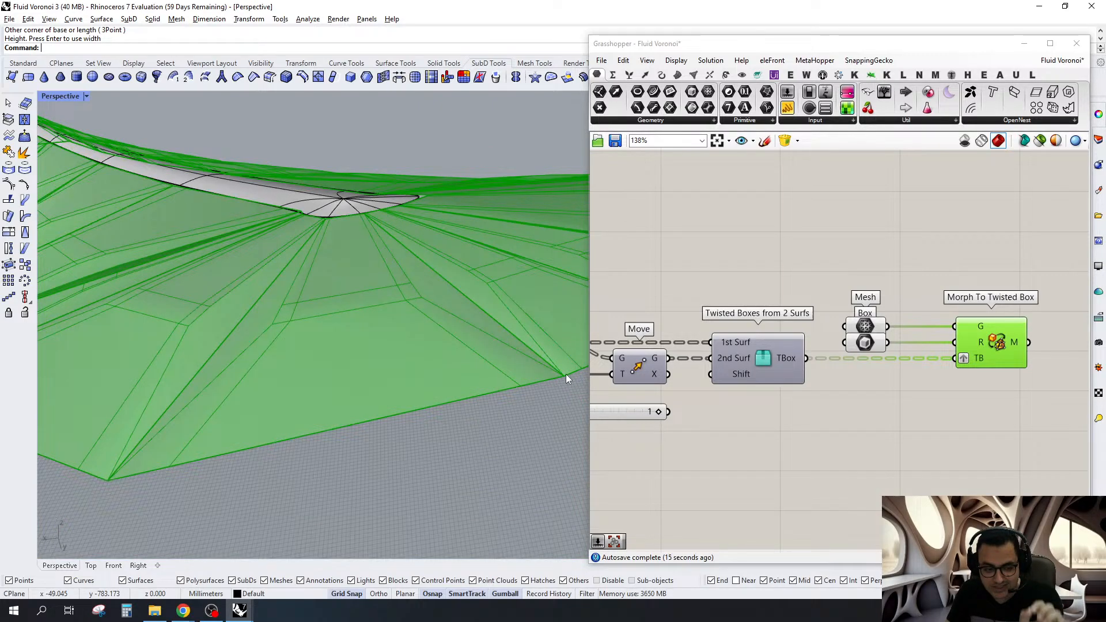
right_click_drag(566, 374, 314, 443)
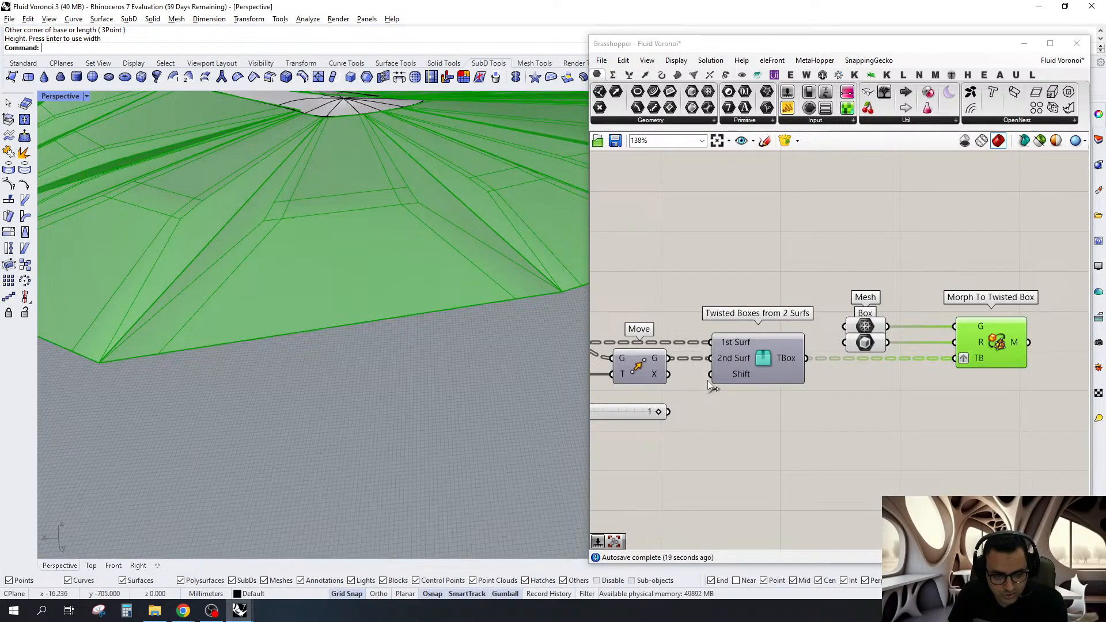
left_click_drag(708, 381, 668, 411)
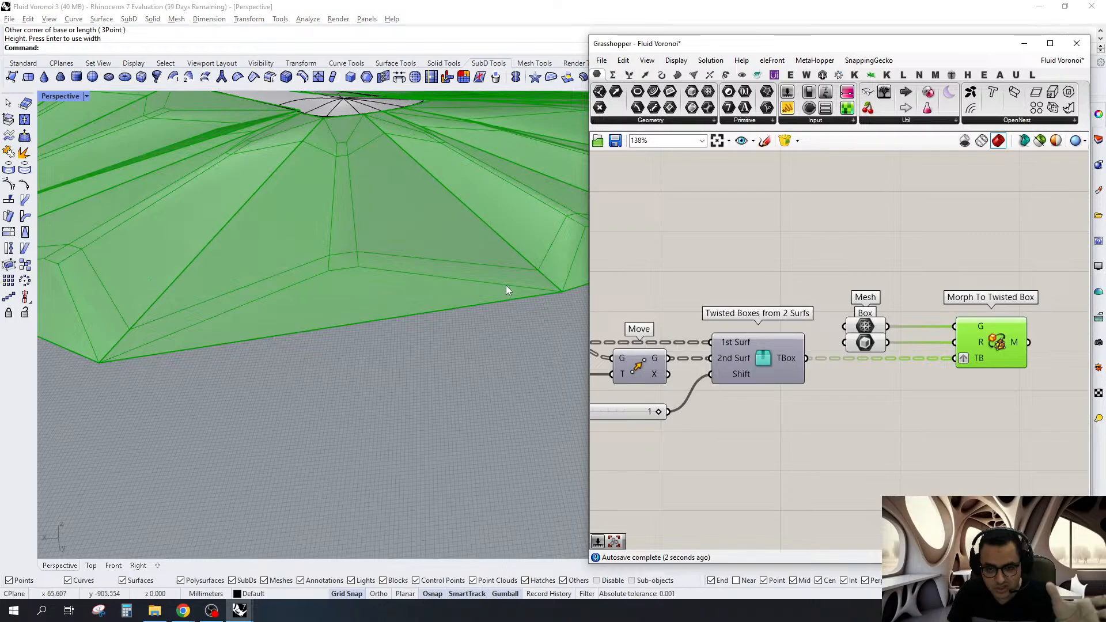
right_click_drag(456, 303, 181, 372)
scroll(444, 313, "down", 10)
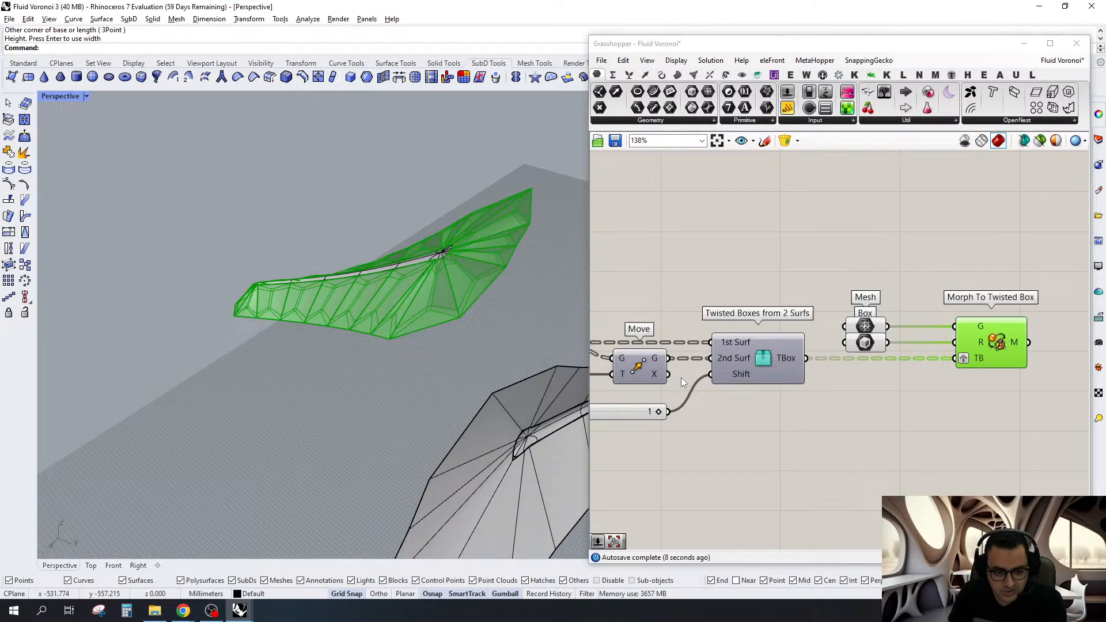
right_click_drag(681, 378, 555, 337)
Move the Morph To Twisted Box component slightly closer to its Mesh and Box parameters
right_click(866, 302)
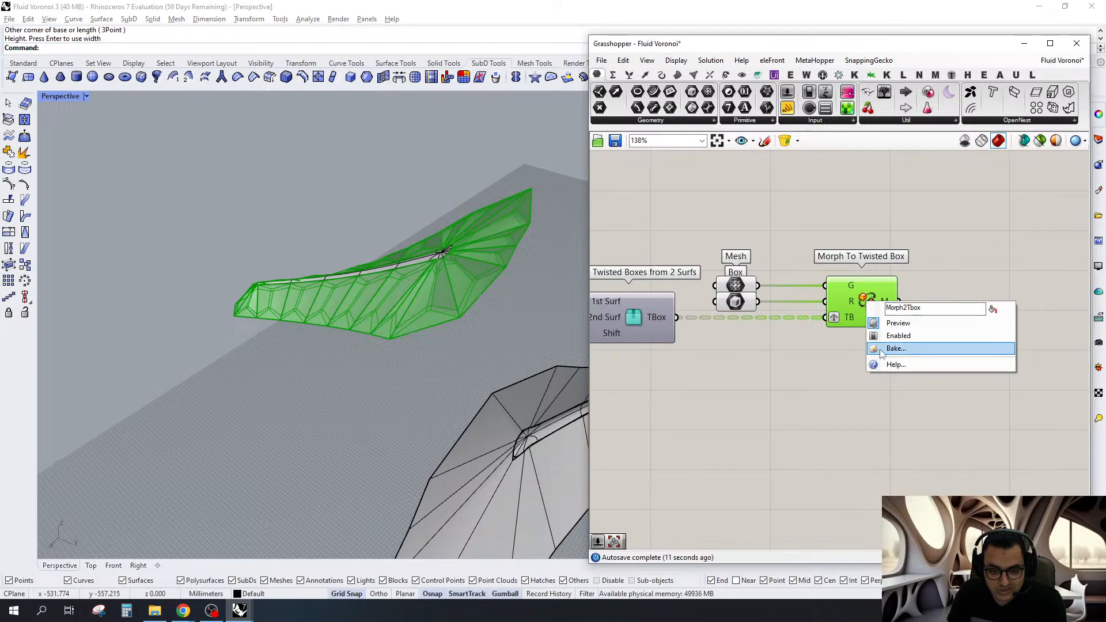
left_click(879, 349)
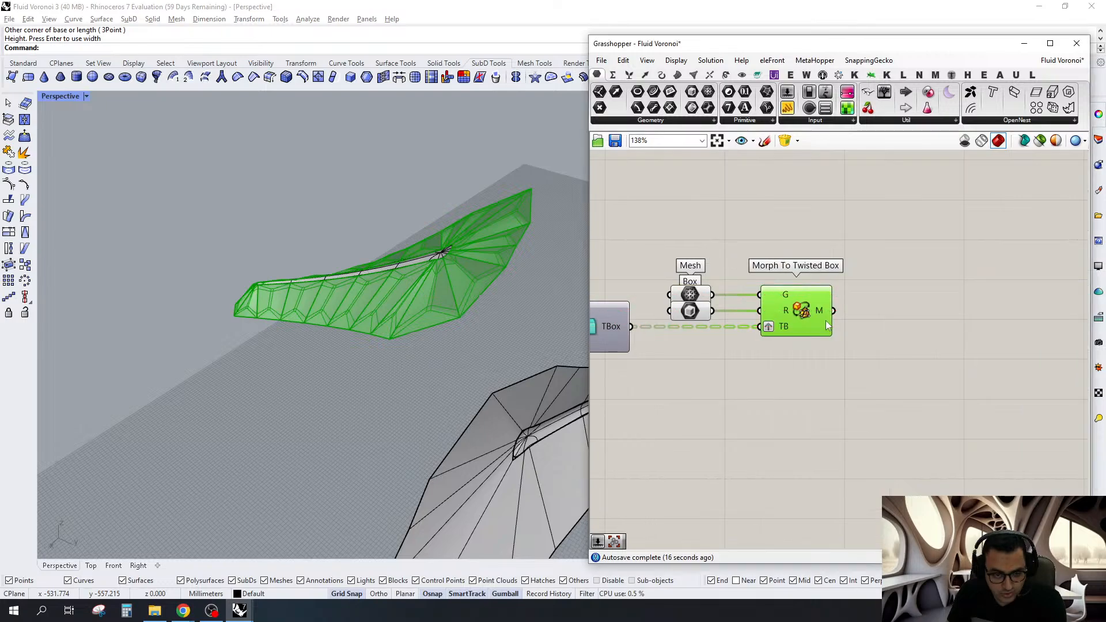
right_click_drag(740, 294, 789, 303)
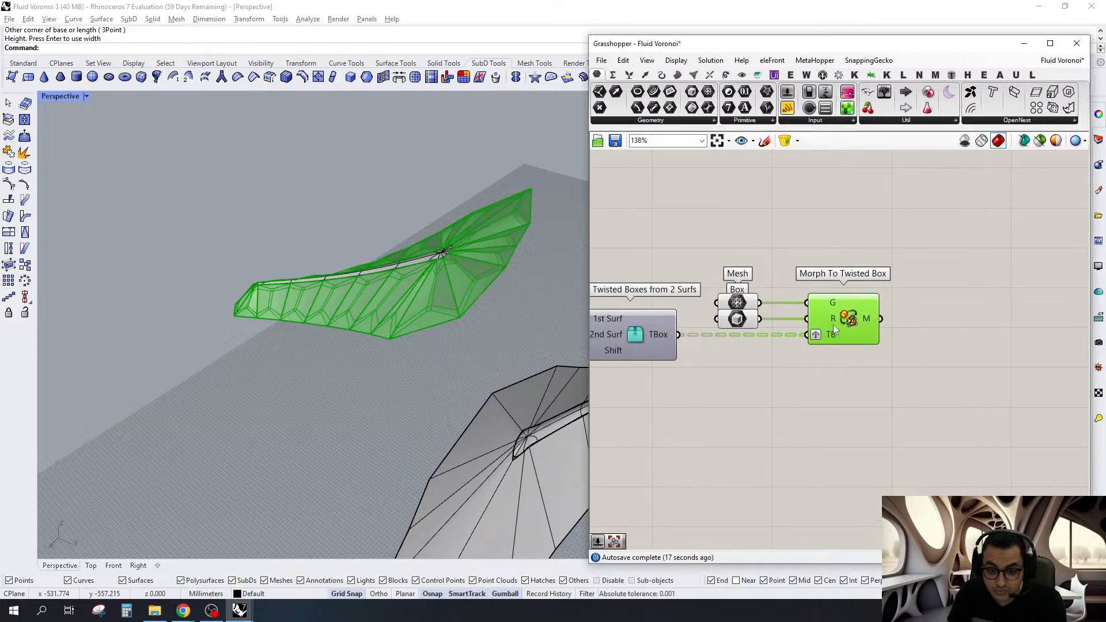
left_click_drag(833, 324, 822, 324)
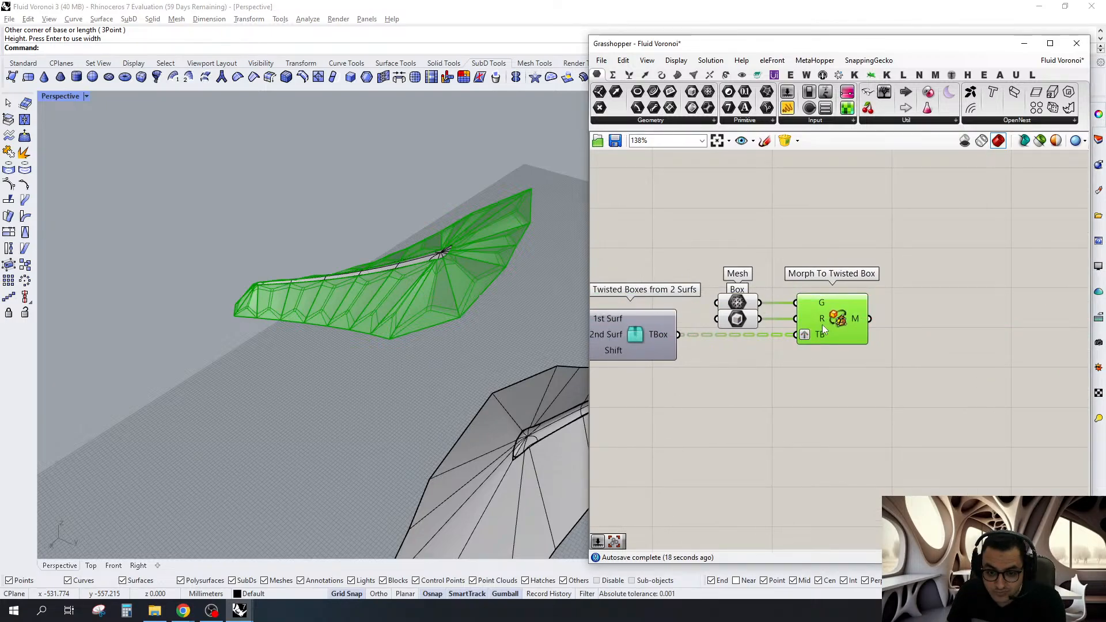
Duplicate the first facade chain: Join Meshes and Weld, Unify face windings, Mesh WeldVertices, SubD from Mesh, Extract Material and Custom Preview
scroll(956, 396, "down", 10)
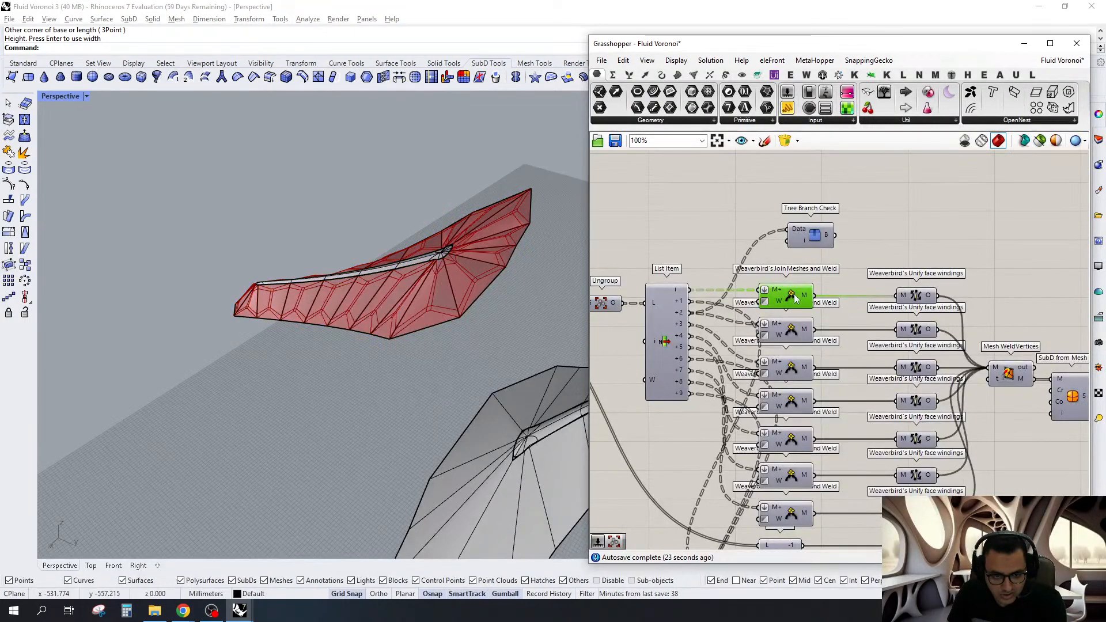
left_click(917, 296, "shift")
right_click_drag(980, 345, 877, 308)
left_click(910, 337, "shift")
left_click(970, 359, "shift")
right_click_drag(1044, 342, 876, 305)
left_click_drag(985, 287, 848, 389)
scroll(769, 248, "down", 5)
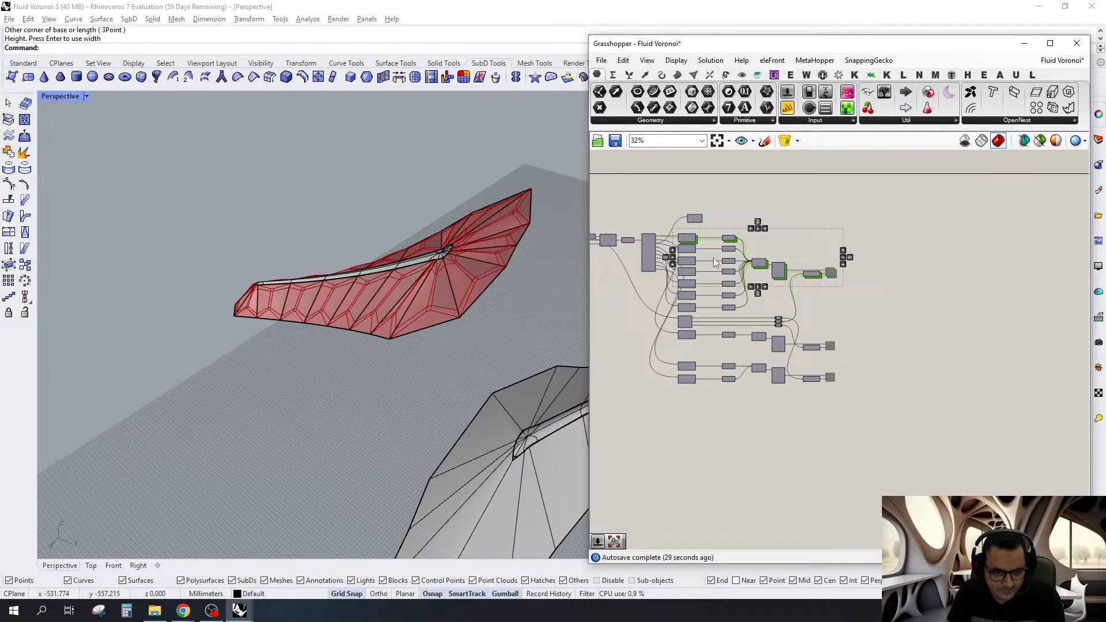
Move the duplicated chain beside Morph To Twisted Box and connect the morph's M output to Join Meshes and Weld's M+ input
scroll(713, 261, "up", 2)
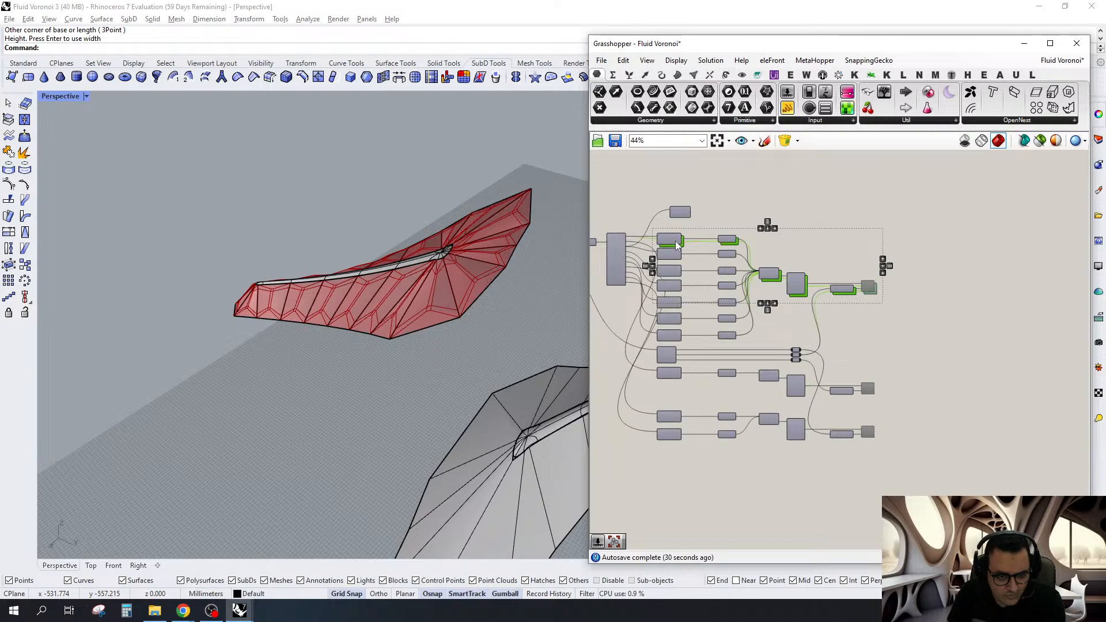
scroll(677, 245, "up", 5)
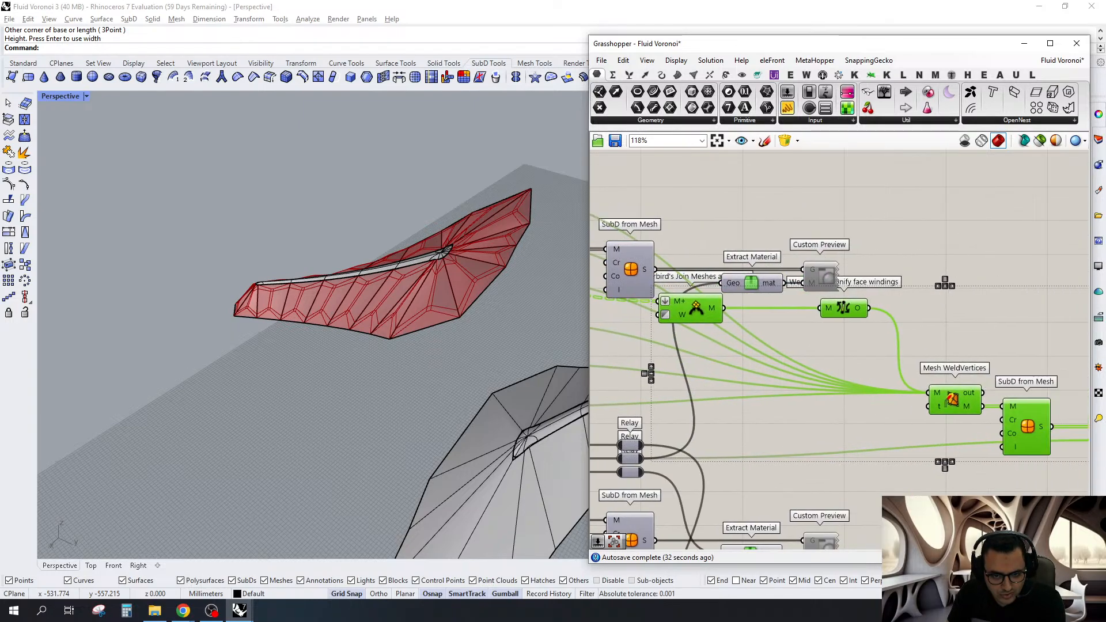
scroll(751, 339, "down", 7)
left_click_drag(809, 359, 975, 408)
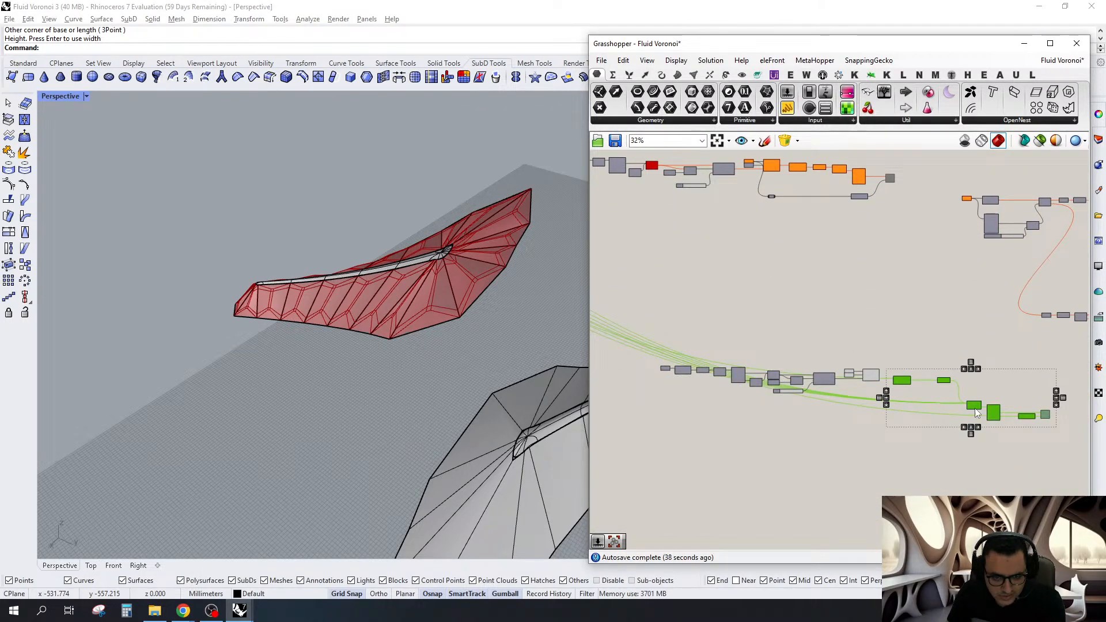
scroll(853, 363, "up", 8)
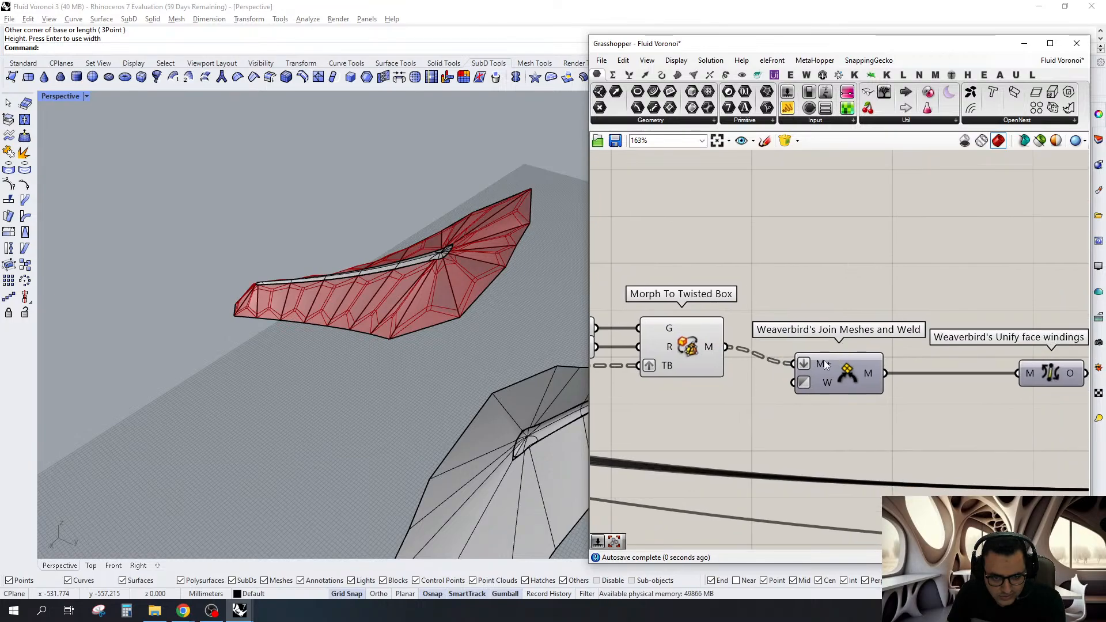
Line up Join Meshes and Weld, Unify face windings and Mesh WeldVertices in a compact row after Morph To Twisted Box
left_click_drag(852, 372, 811, 348)
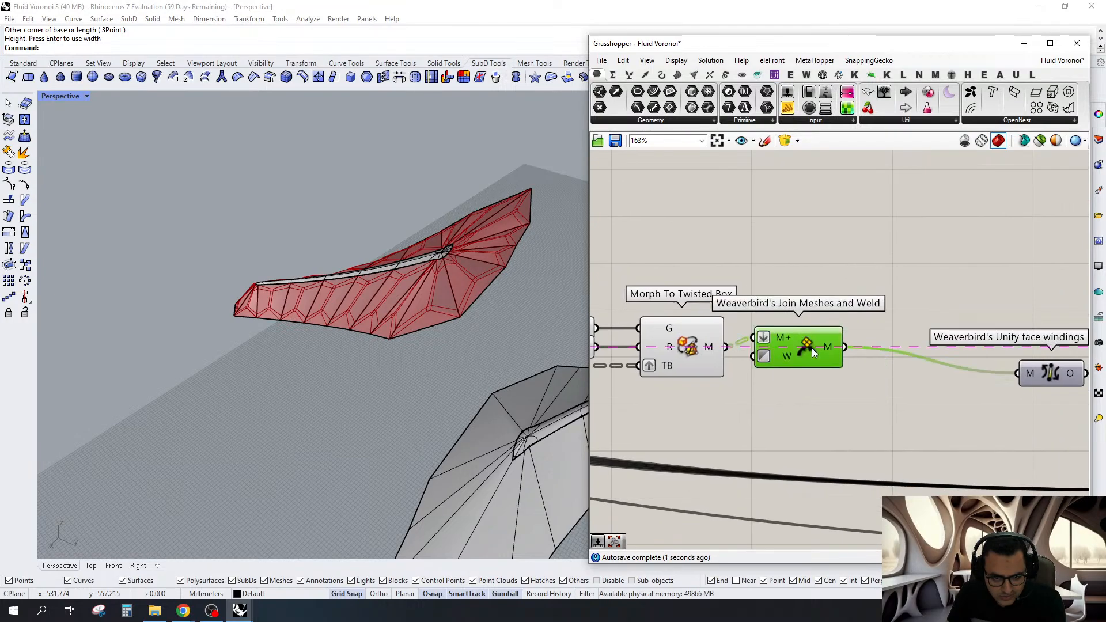
right_click_drag(991, 374, 851, 363)
left_click_drag(914, 363, 761, 345)
right_click_drag(931, 381, 795, 350)
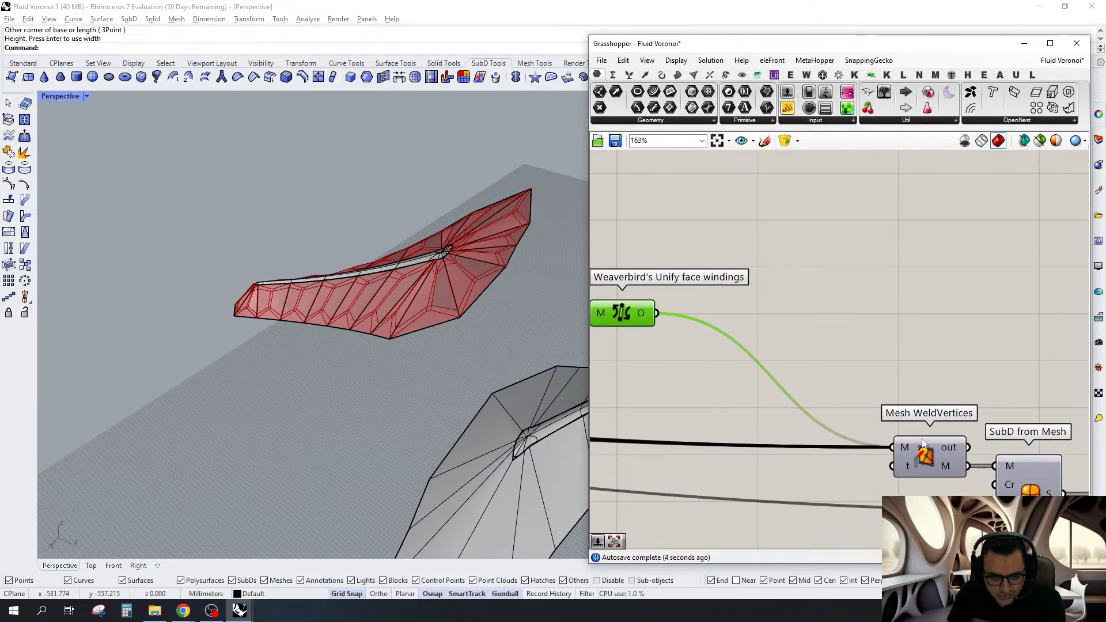
left_click_drag(924, 444, 757, 345)
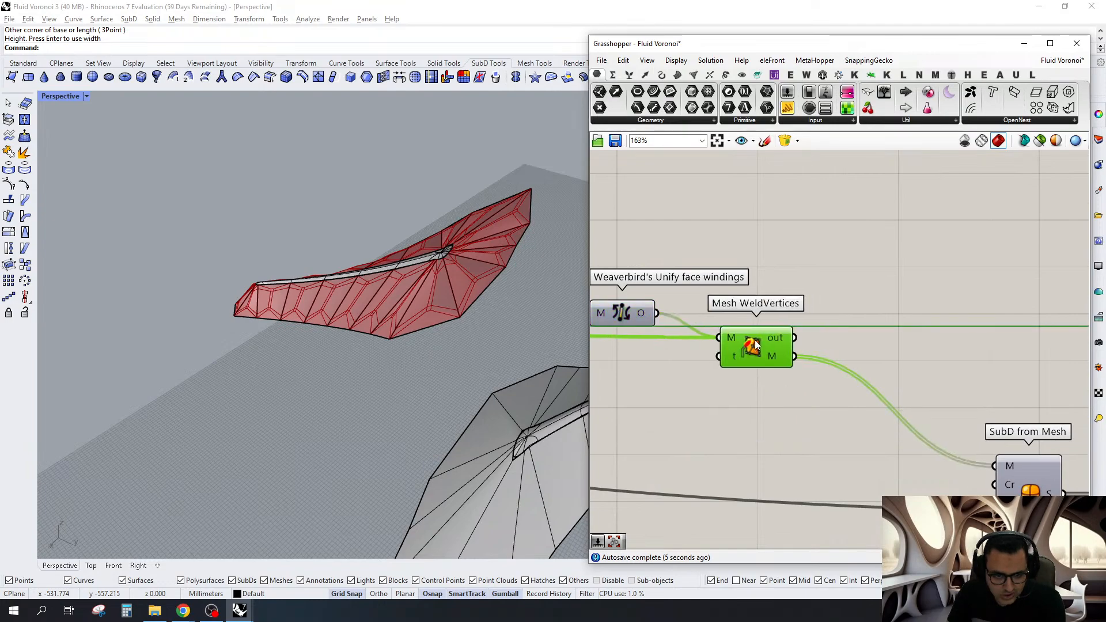
Place SubD from Mesh beside Mesh WeldVertices with Extract Material beneath it, and remove the leftover wires into both chain components
scroll(756, 344, "down", 3)
right_click_drag(958, 413, 831, 353)
left_click_drag(1009, 461, 696, 315)
left_click(749, 314)
scroll(792, 332, "up", 1)
right_click_drag(792, 332, 1033, 337)
left_click_drag(1027, 353, 902, 398)
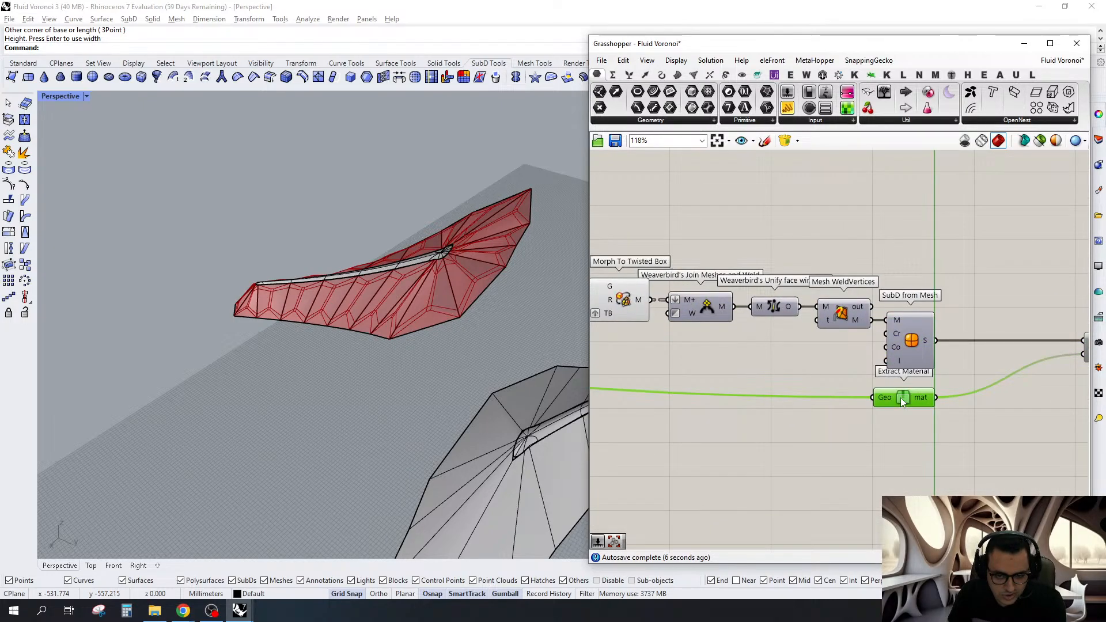
Connect the module's Mesh parameter to Extract Material's Geo input, routing the wire through a Relay placed below Morph To Twisted Box
scroll(901, 398, "down", 4)
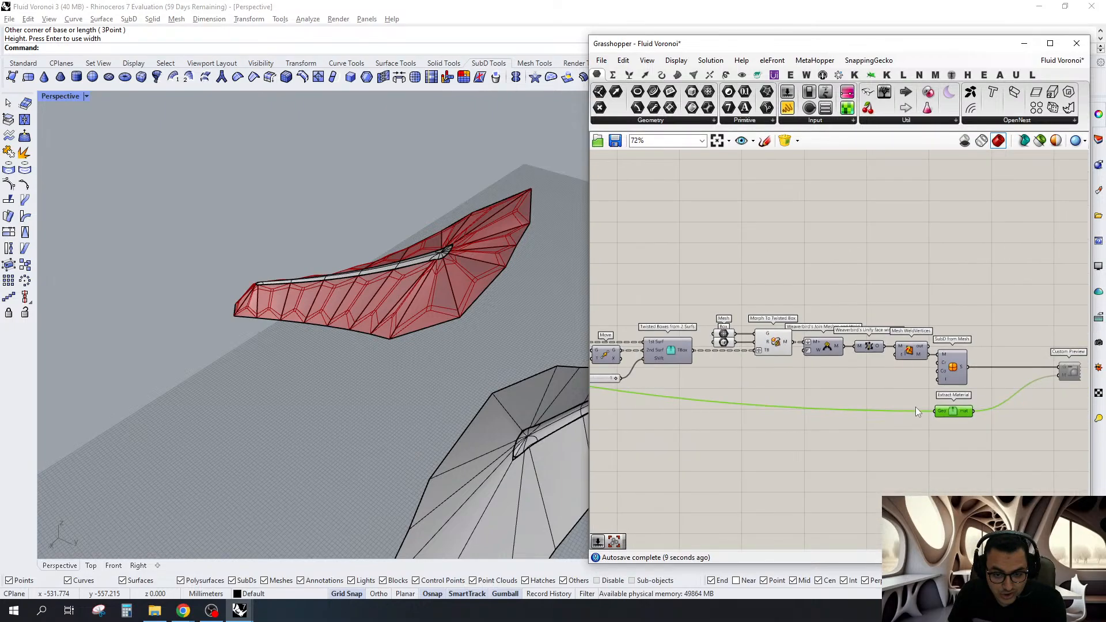
scroll(915, 407, "up", 1)
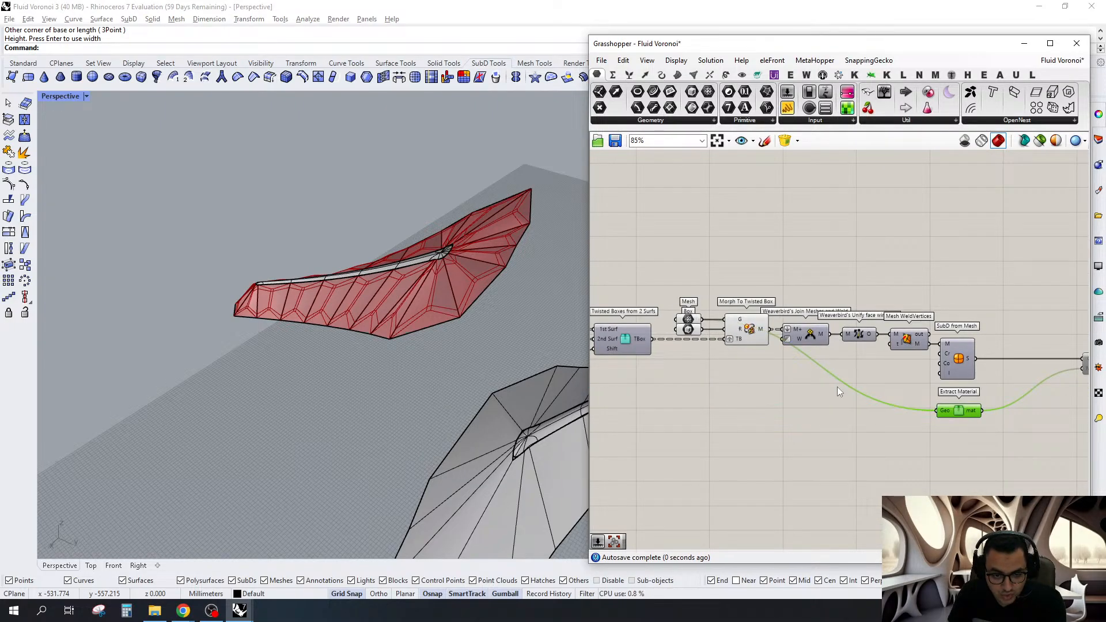
double_click(823, 373)
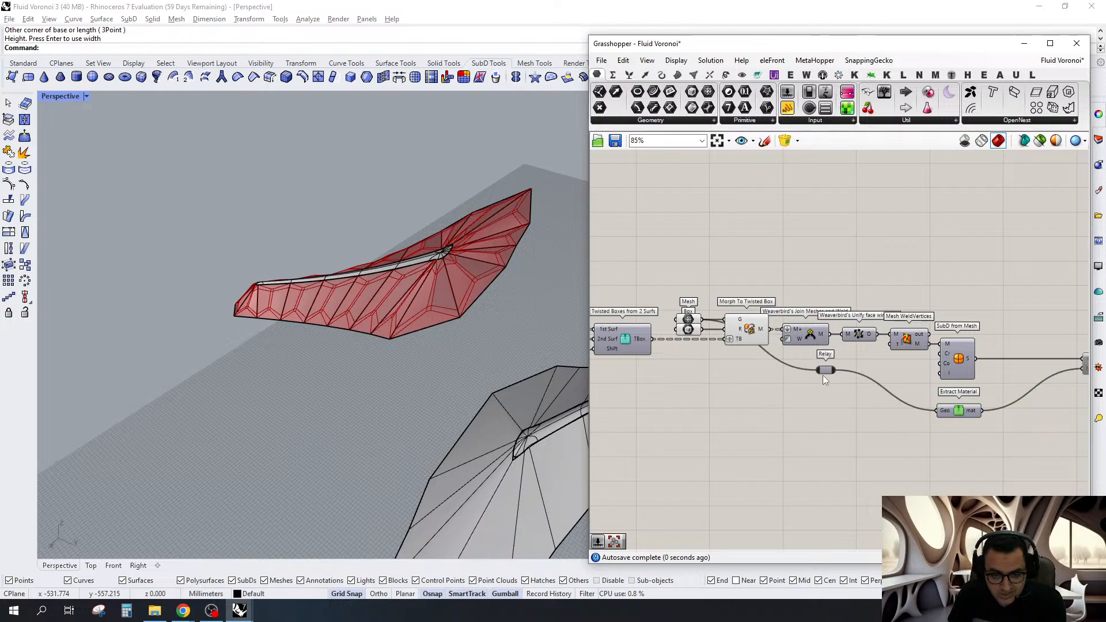
left_click_drag(822, 375, 747, 415)
right_click_drag(848, 392, 741, 389)
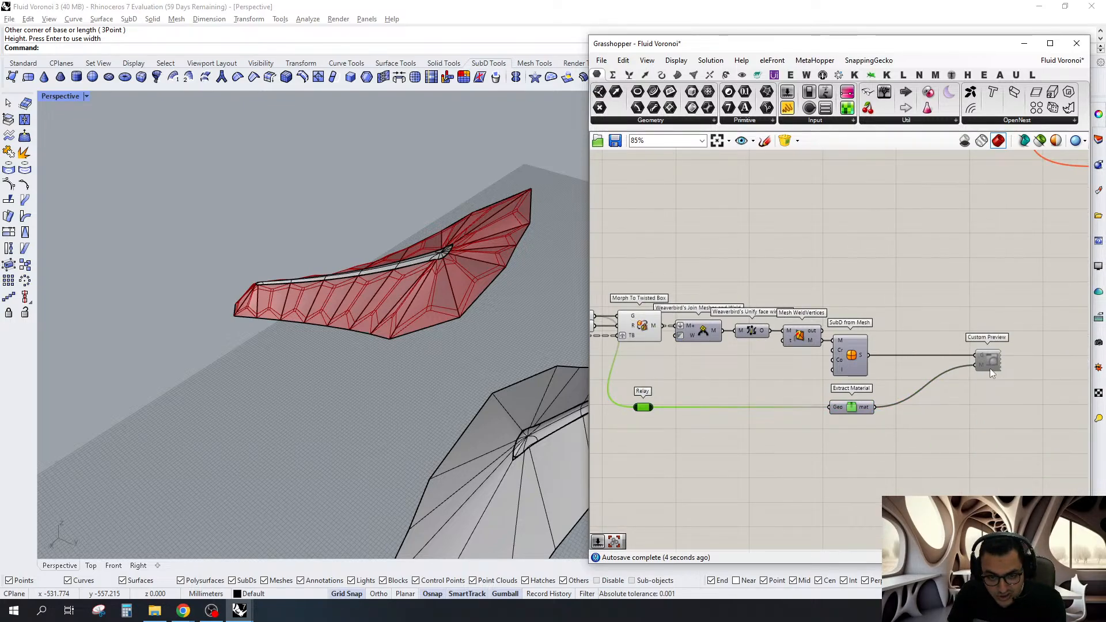
Move Custom Preview next to SubD from Mesh, enable its preview and hide the preview of the components before it
left_click_drag(989, 368, 916, 368)
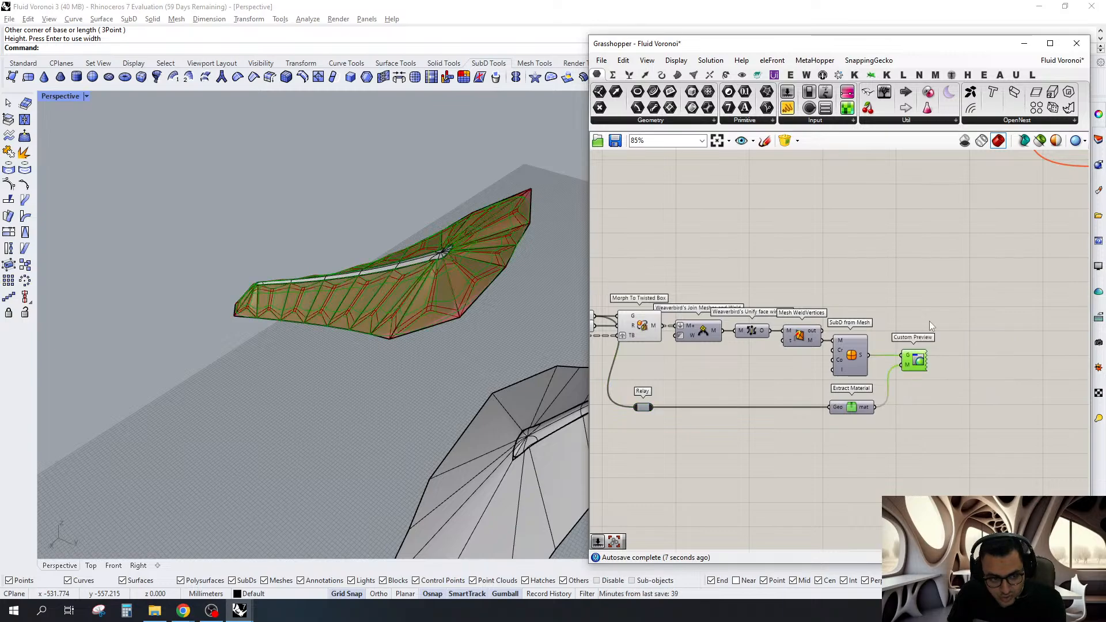
left_click(929, 320)
right_click_drag(757, 291, 925, 289)
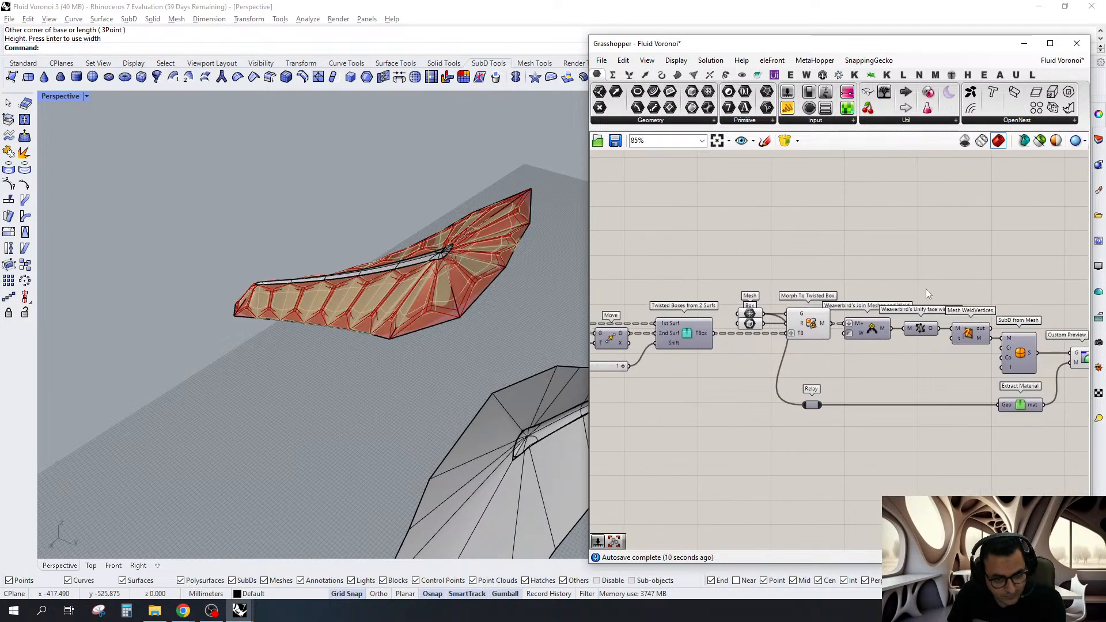
scroll(918, 291, "down", 3)
left_click_drag(894, 266, 661, 430)
Set the Perspective viewport to Rendered display mode and select the roof mesh beneath the morphed surface
left_click(86, 96)
left_click(82, 164)
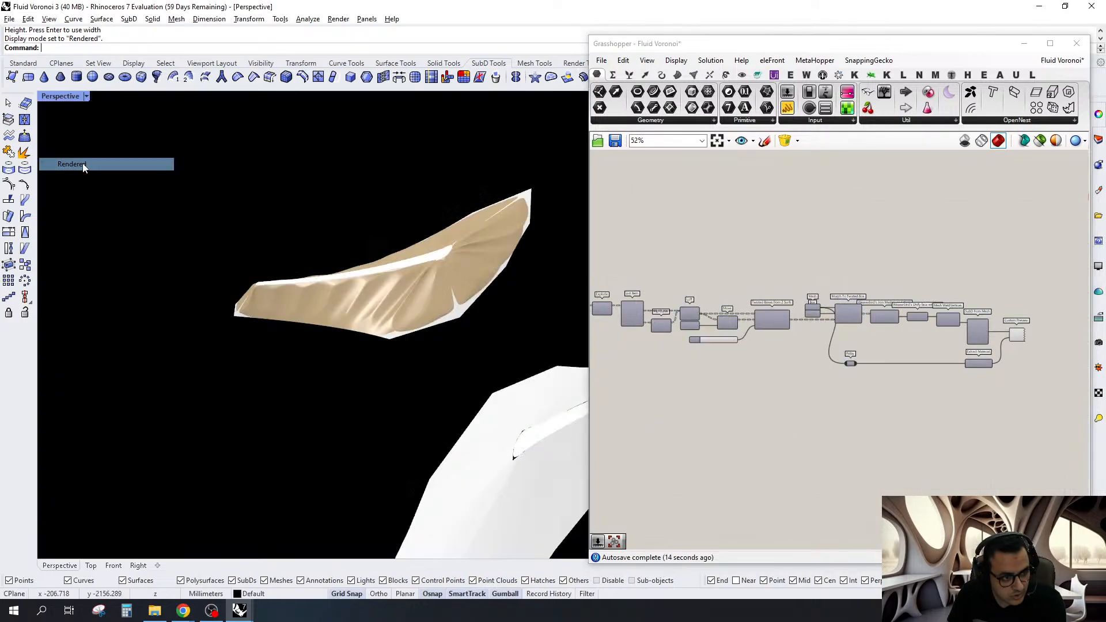
right_click_drag(413, 312, 417, 288)
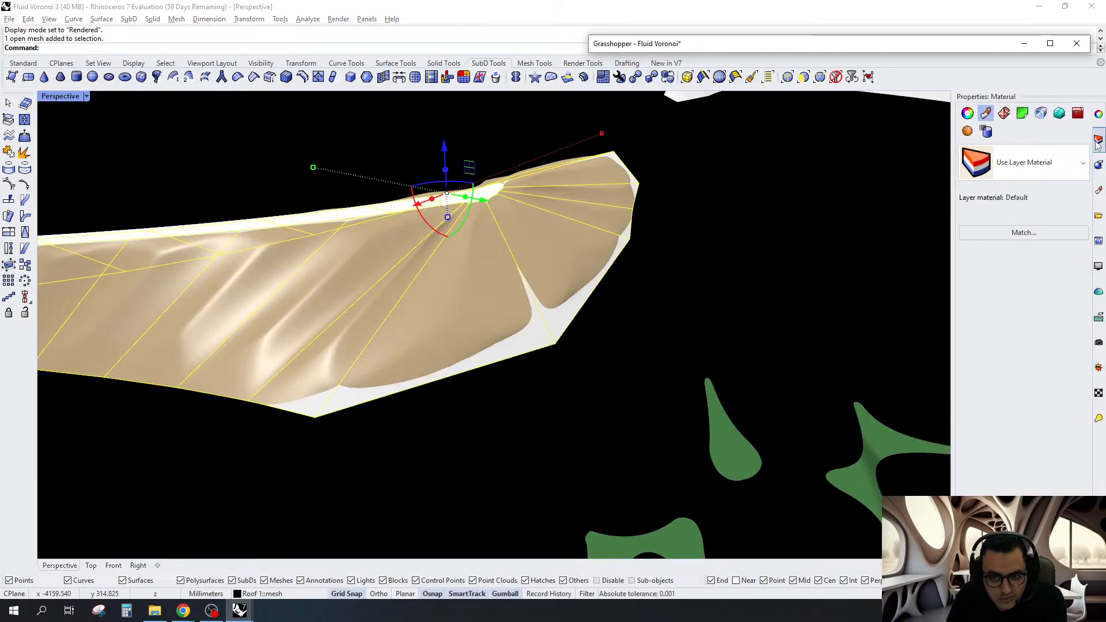
Hide the mesh layer under Roof 1 and examine the morphed SubD roof surface from several angles
left_click(1097, 141)
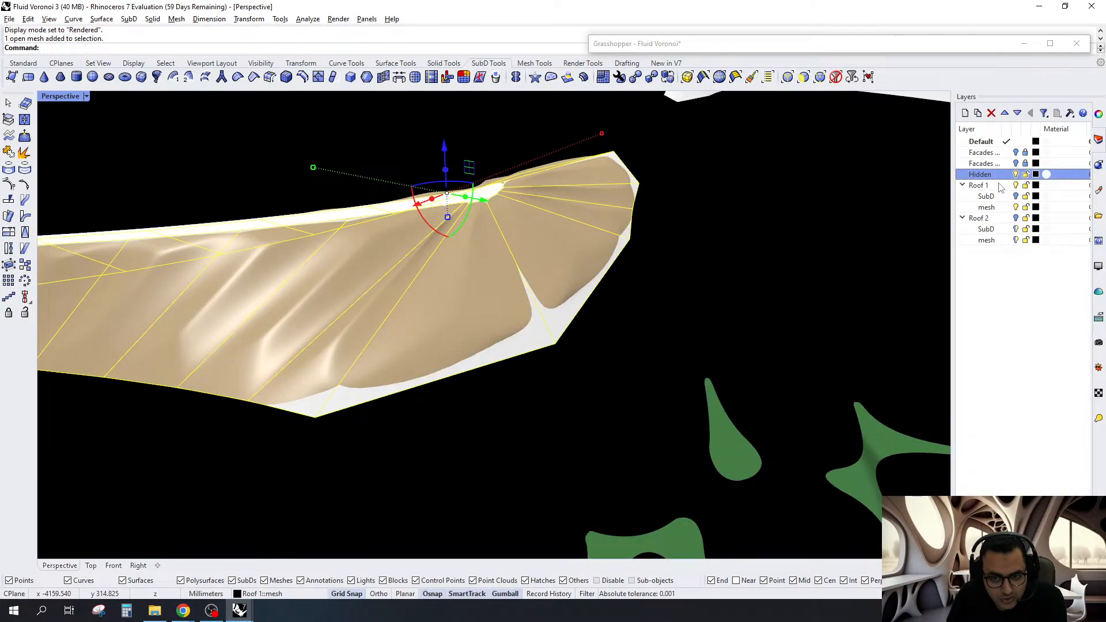
left_click(1015, 208)
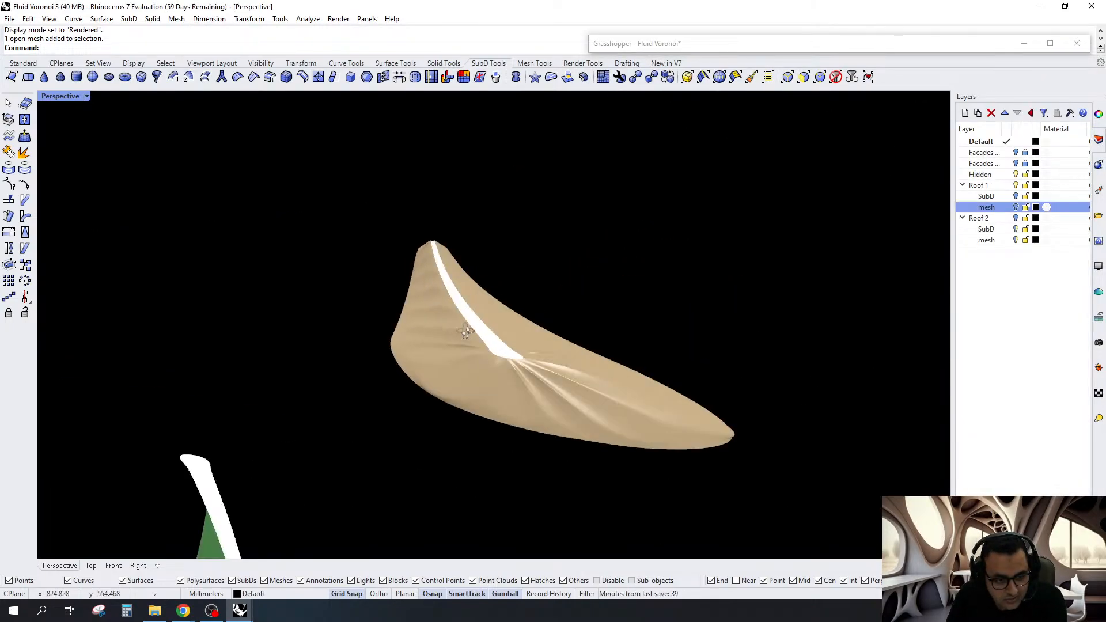
right_click_drag(507, 337, 690, 367)
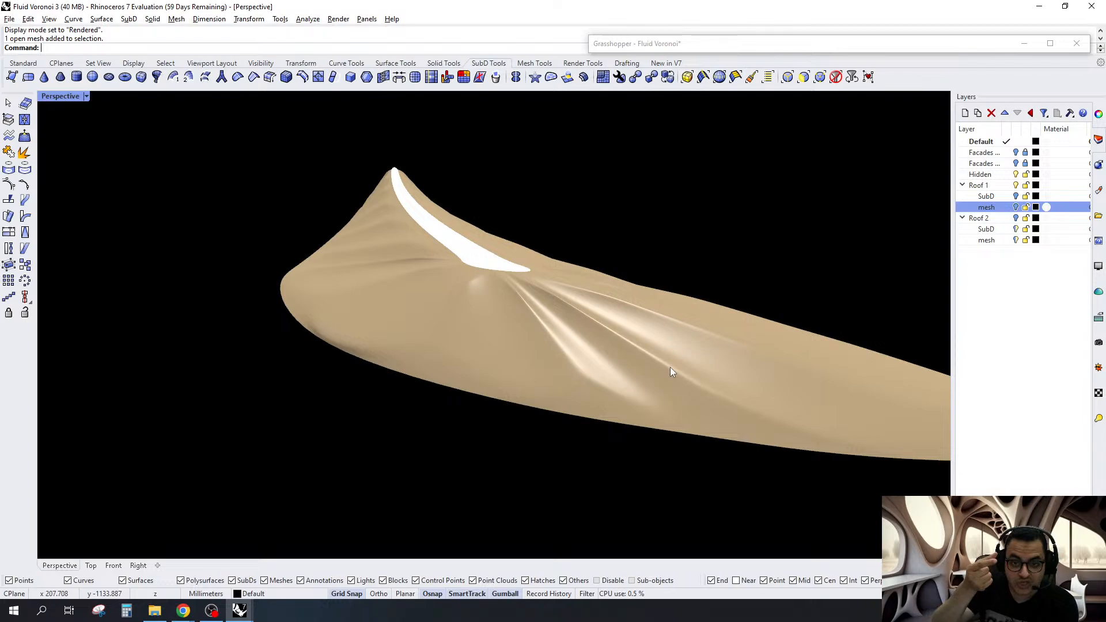
scroll(555, 296, "down", 3)
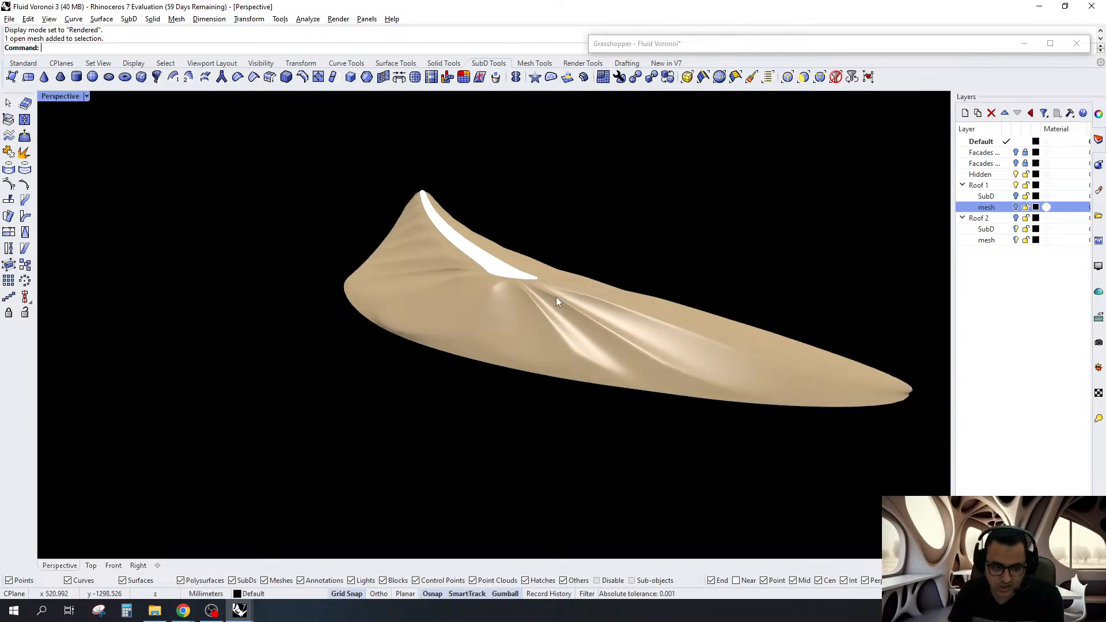
right_click_drag(555, 295, 259, 369)
scroll(259, 368, "down", 5)
Show the Roof 1 mesh layer again, select all its roof meshes together and return to the Grasshopper window
left_click(1016, 208)
right_click_drag(749, 438, 478, 300)
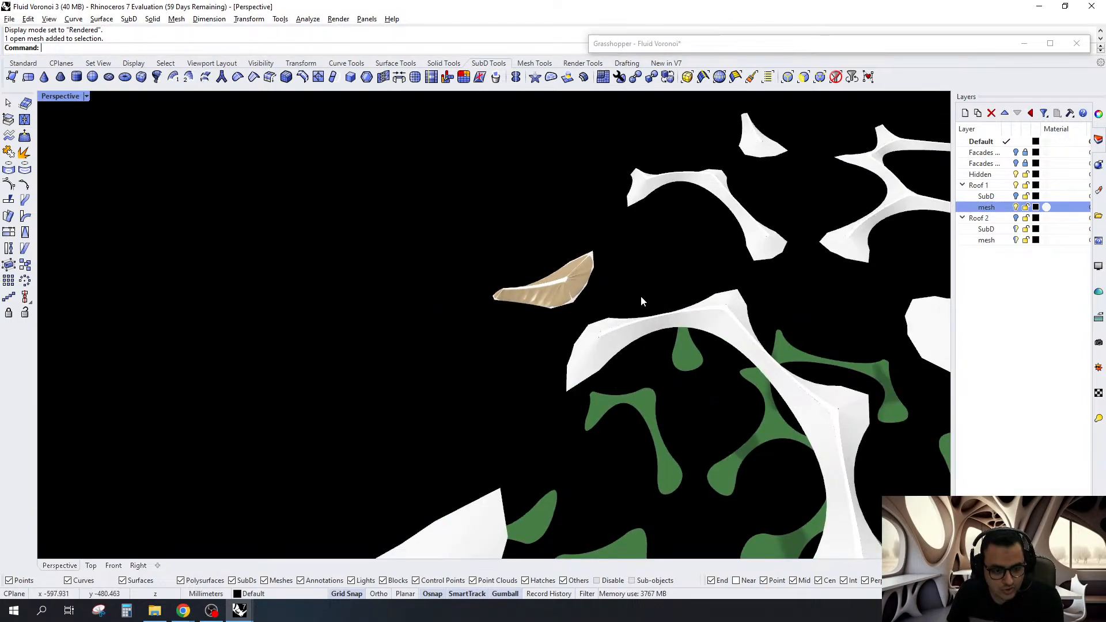
left_click(609, 352)
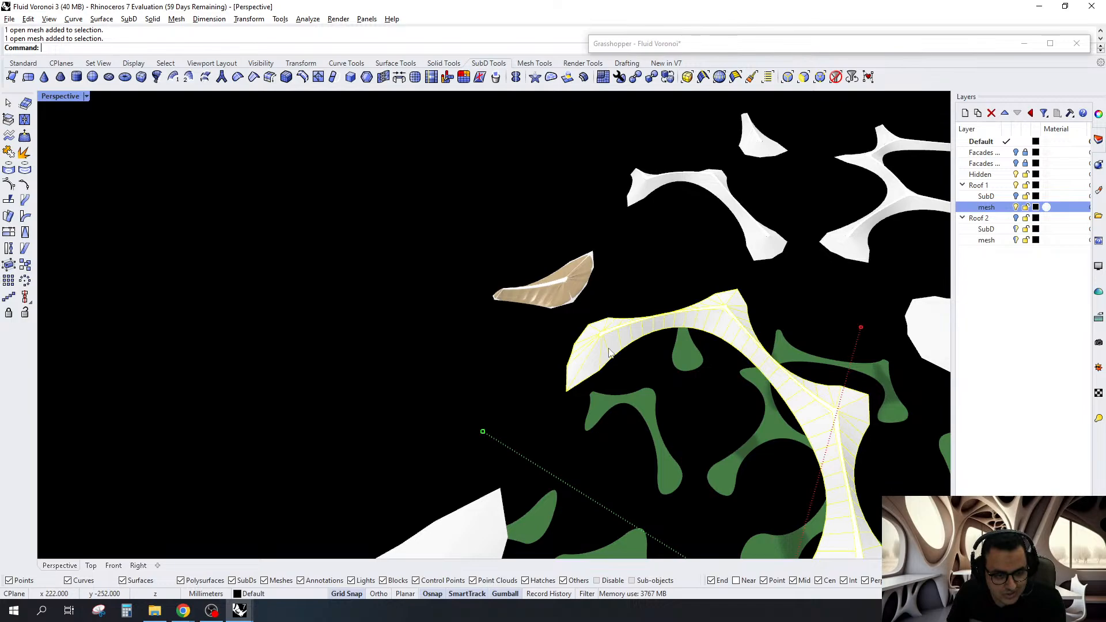
right_click_drag(610, 352, 656, 167)
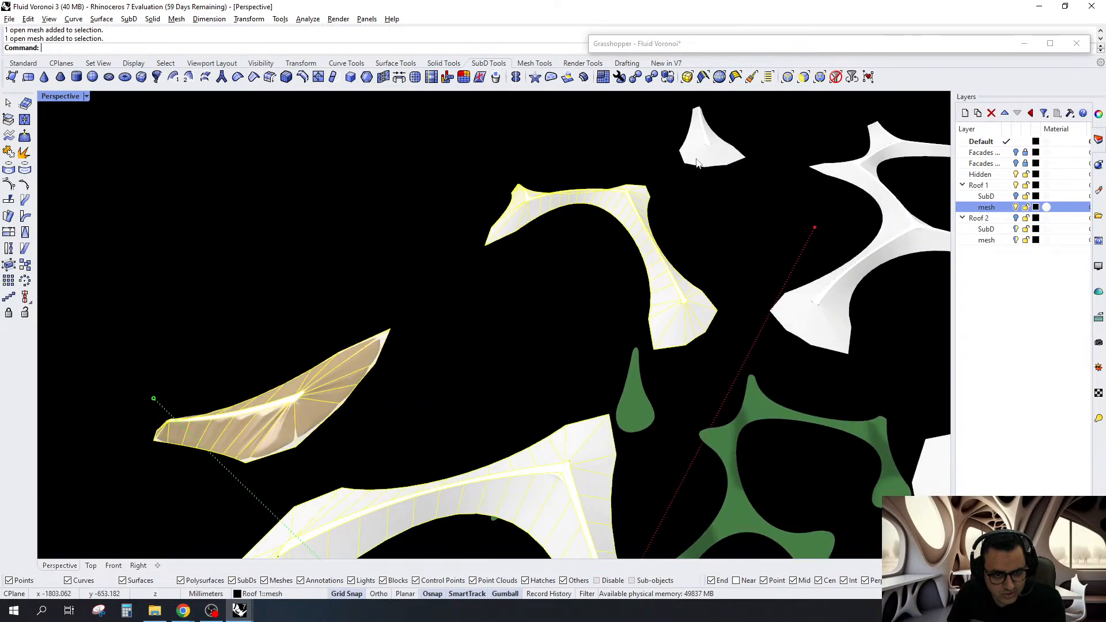
left_click(823, 333, "shift")
scroll(823, 333, "down", 10)
scroll(467, 277, "up", 8)
left_click(512, 323, "shift")
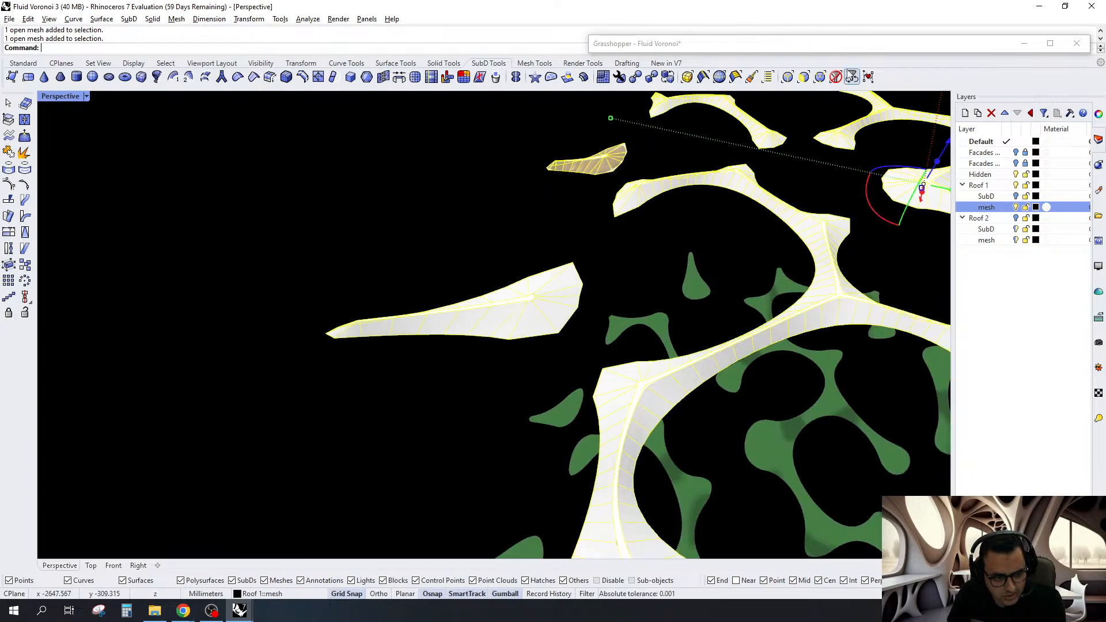
left_click(828, 49)
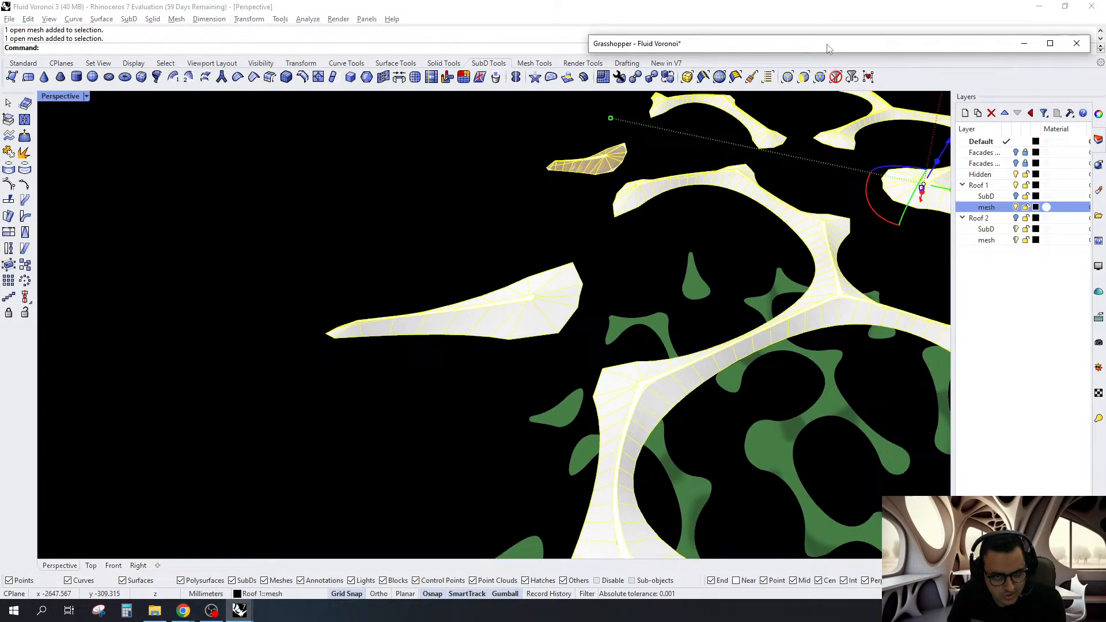
Assign all the selected Roof 1 meshes to the Mesh parameter and examine the morphed roof they produce
right_click(733, 308)
left_click(784, 462)
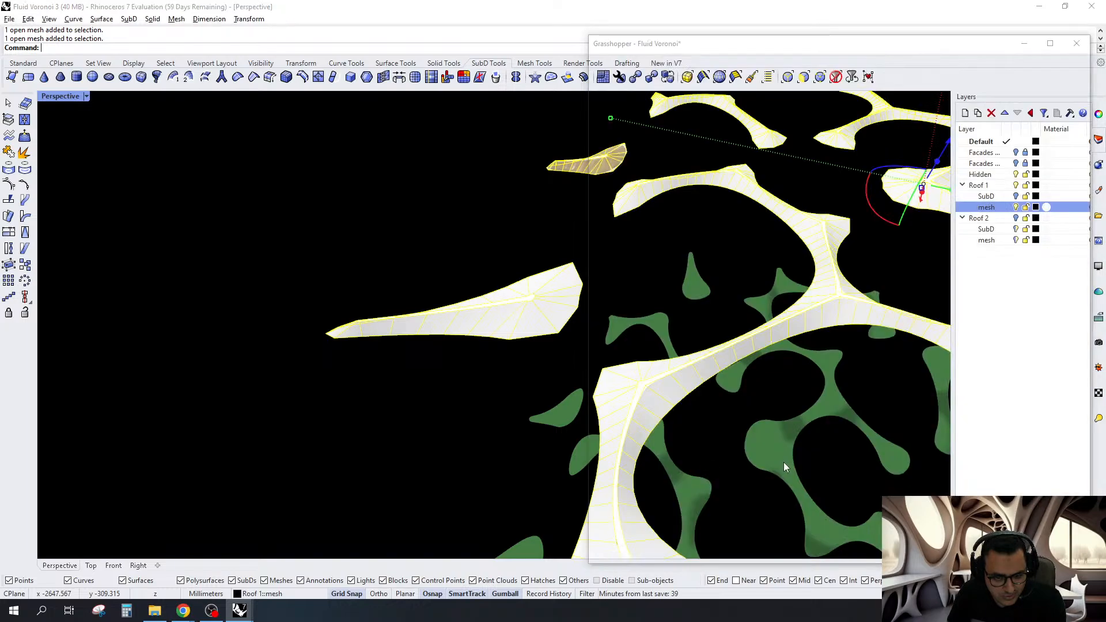
key("Return")
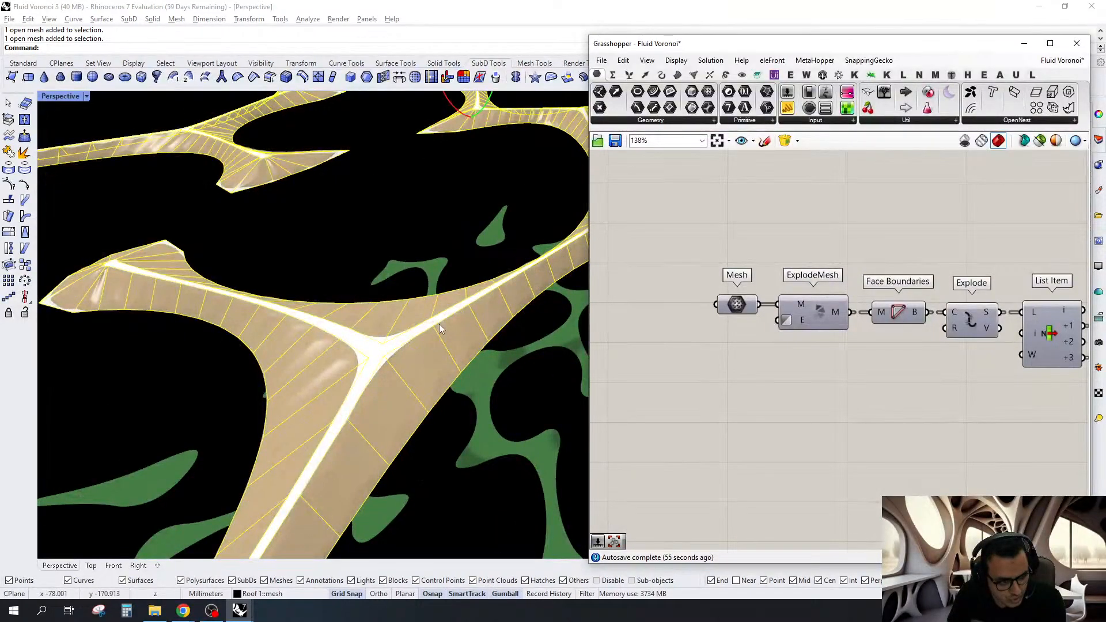
right_click_drag(439, 324, 378, 313)
scroll(444, 274, "down", 3)
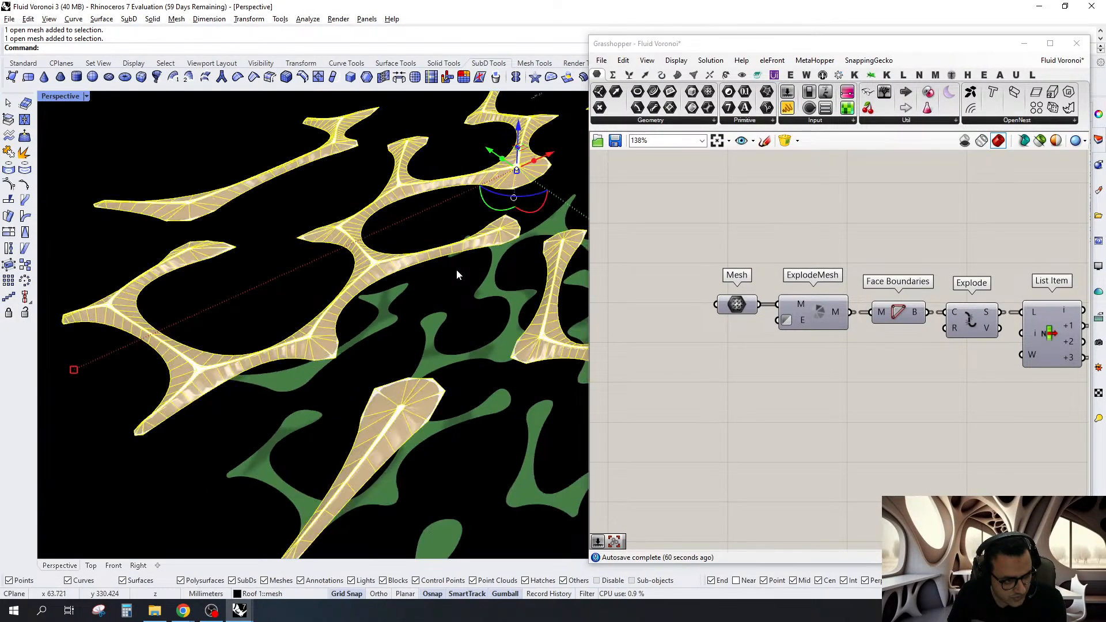
right_click_drag(457, 269, 432, 437)
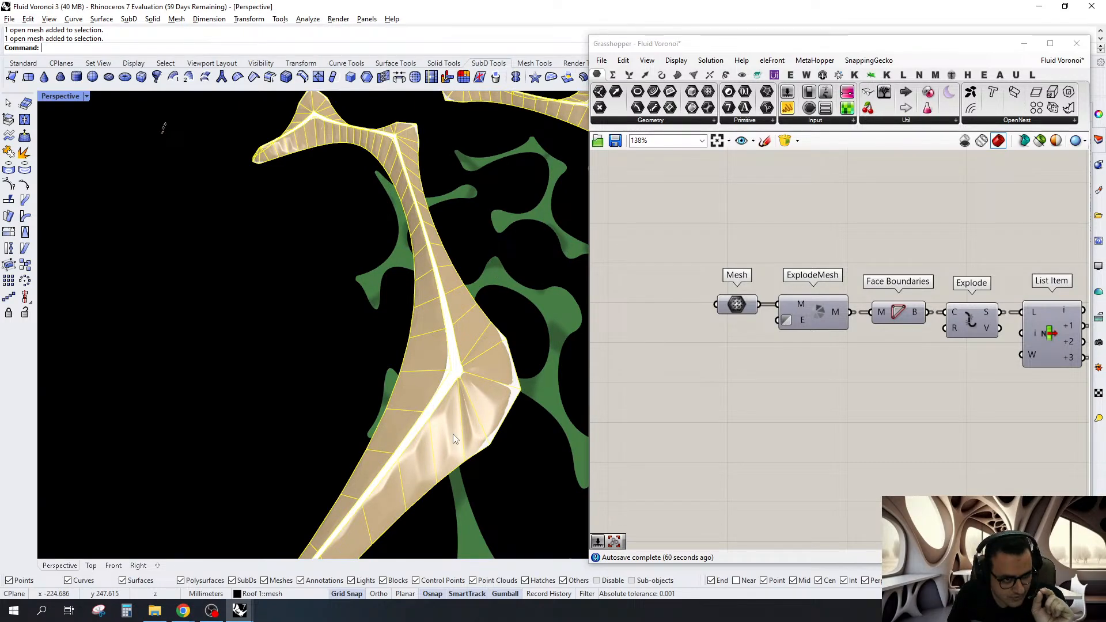
Collapse the Grasshopper window, deselect the roof meshes and hide the mesh layer under Roof 1
double_click(871, 45)
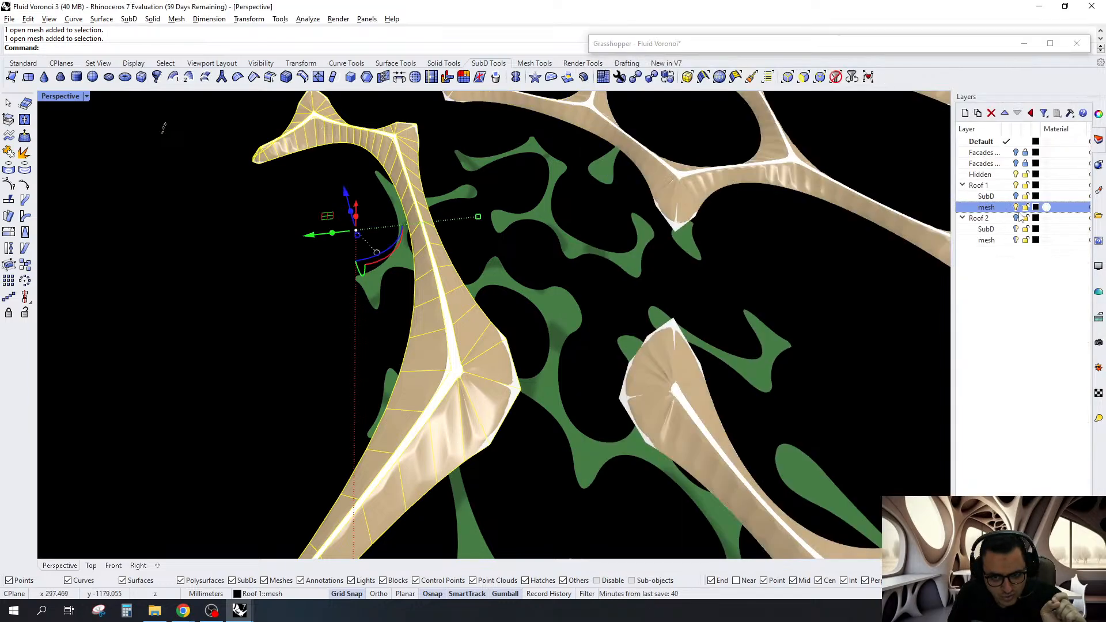
key("Escape")
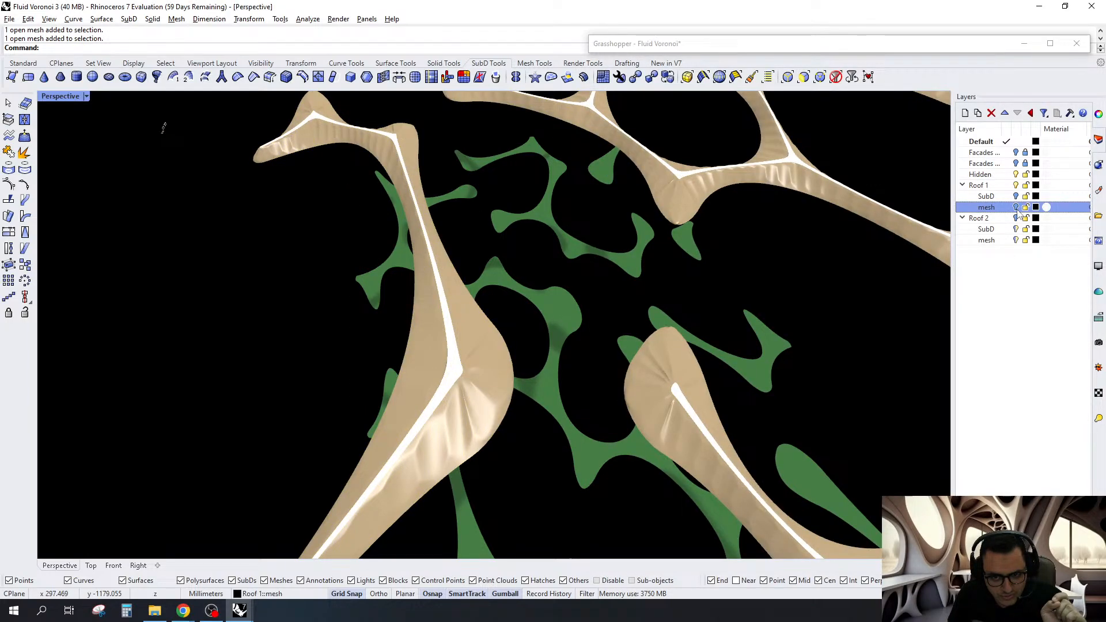
scroll(448, 423, "up", 10)
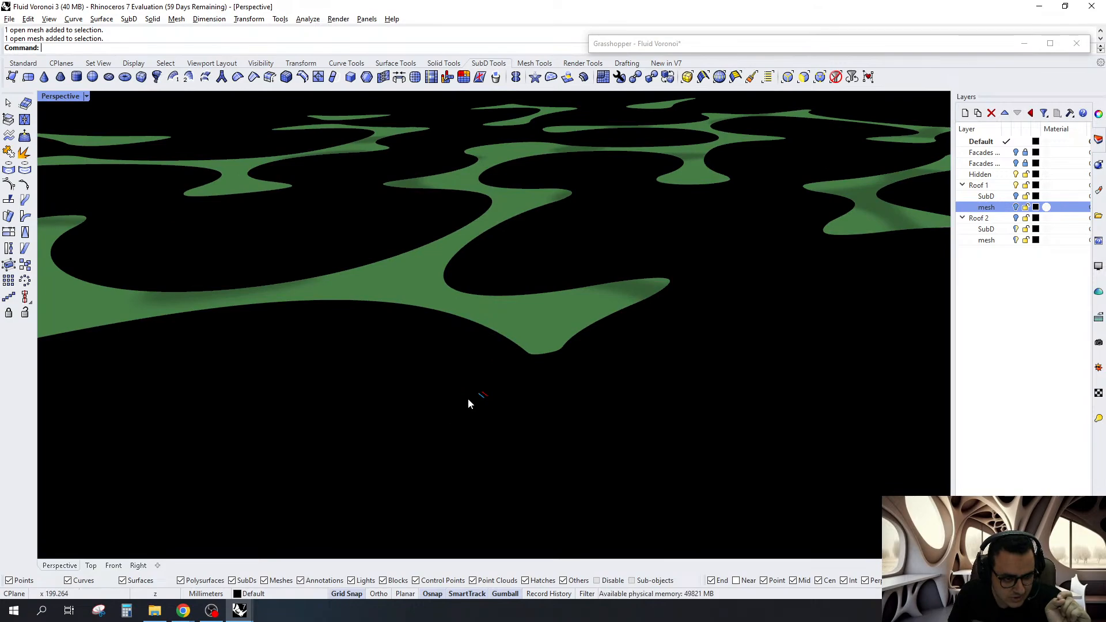
Zoom to the SubD and mesh base modules at the end of the module row and switch the SubD display to flat
scroll(469, 404, "down", 5)
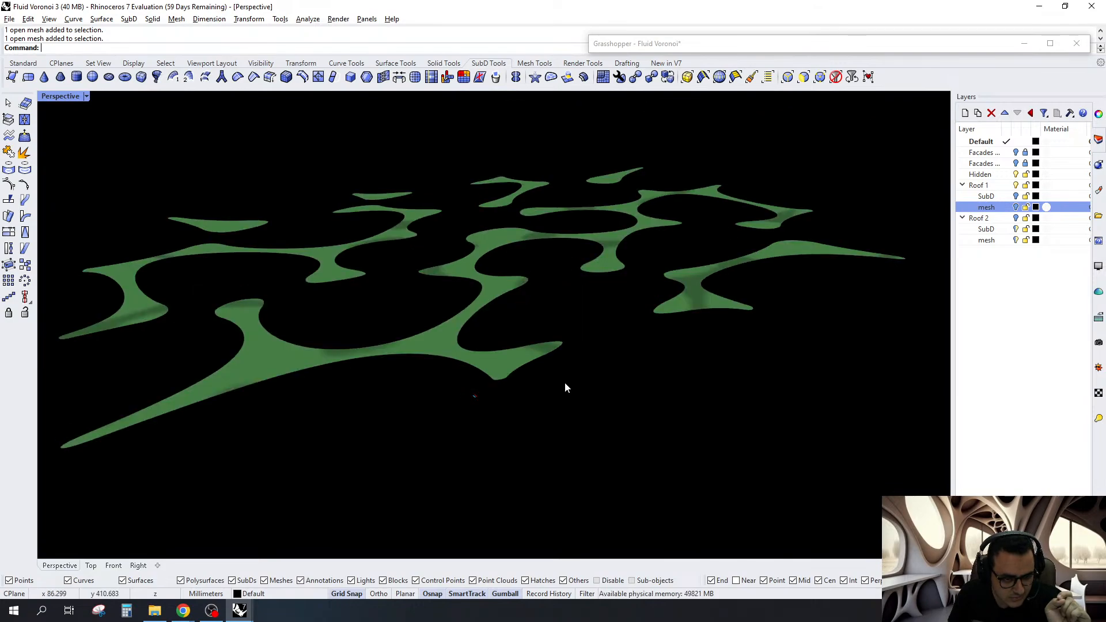
scroll(571, 386, "up", 10)
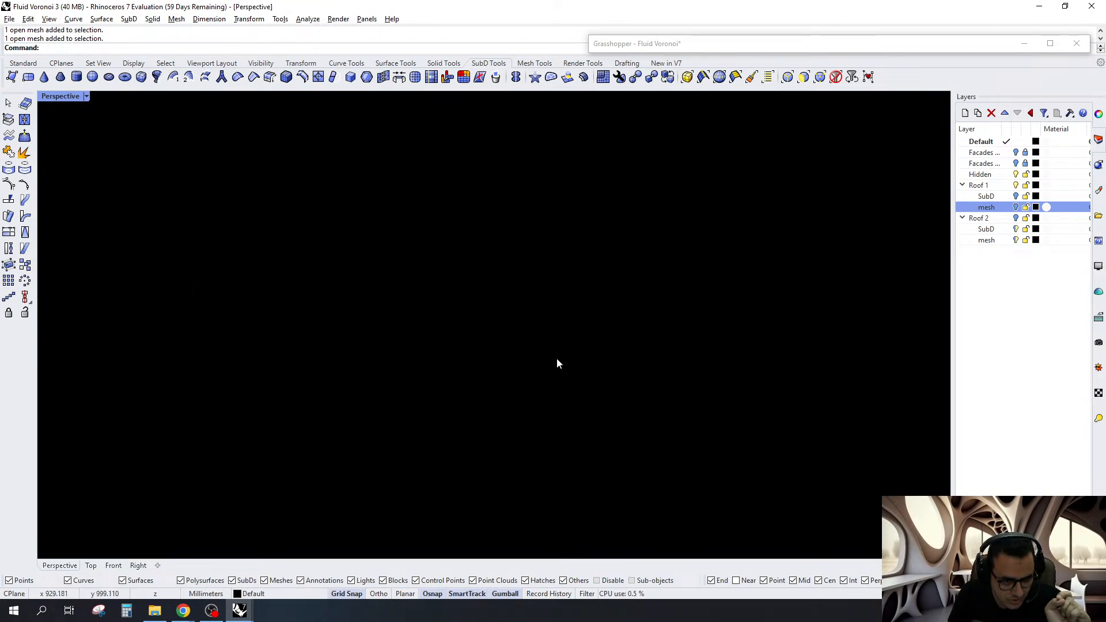
scroll(558, 363, "down", 6)
left_click_drag(565, 337, 500, 422)
type("Zo0o")
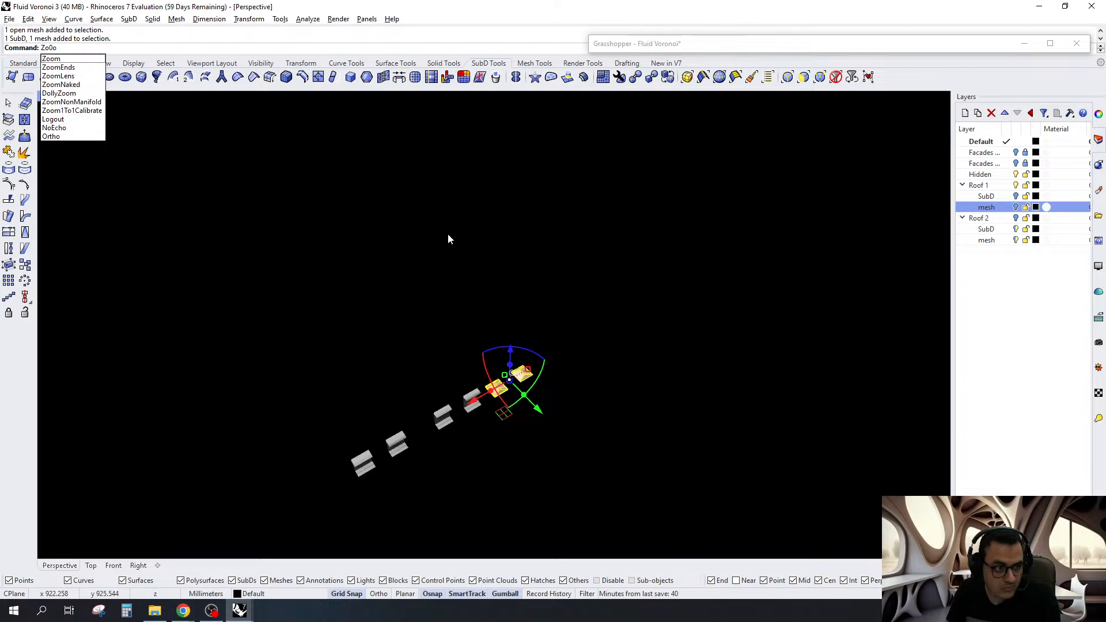
key("Return")
type("s")
key("Return")
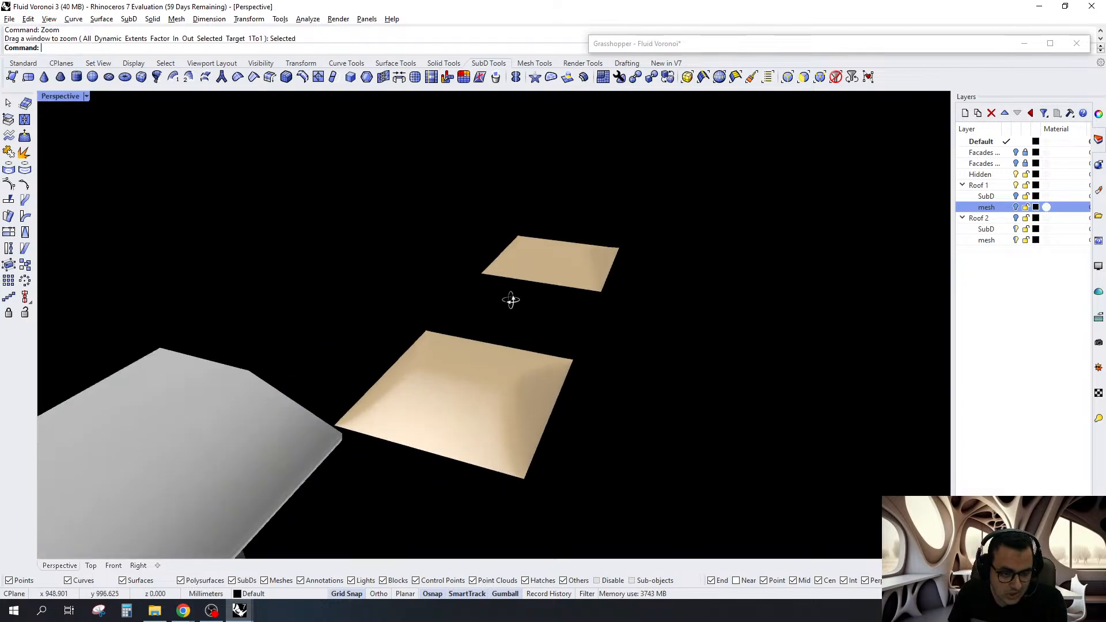
key("Tab")
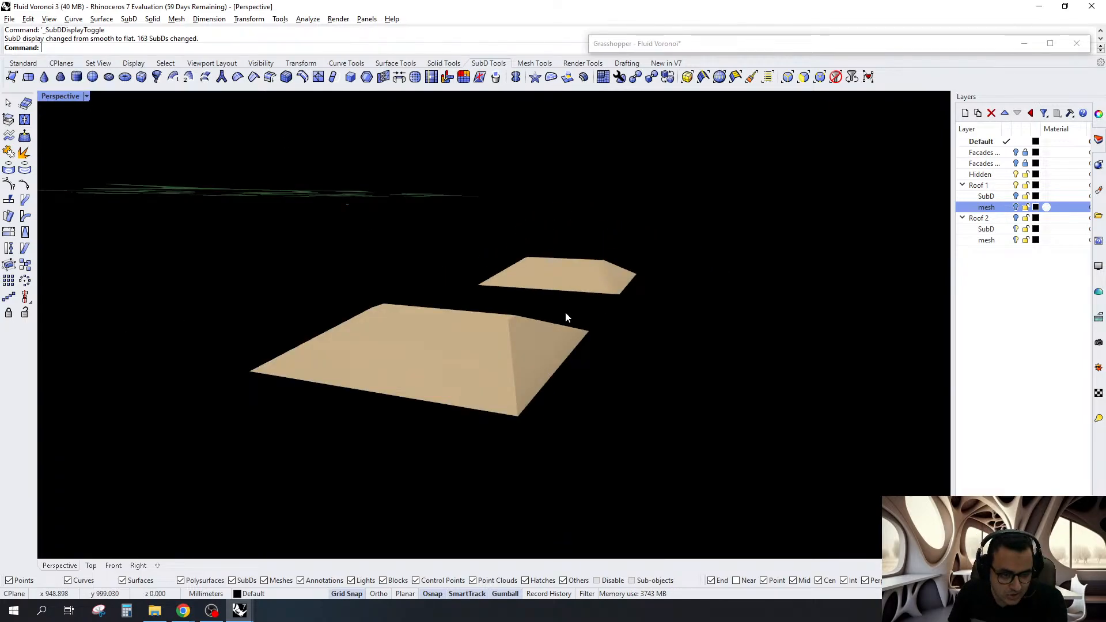
Select both base modules and relocate their gumball to the front bottom corner of the nearer module
left_click(535, 291)
type("G")
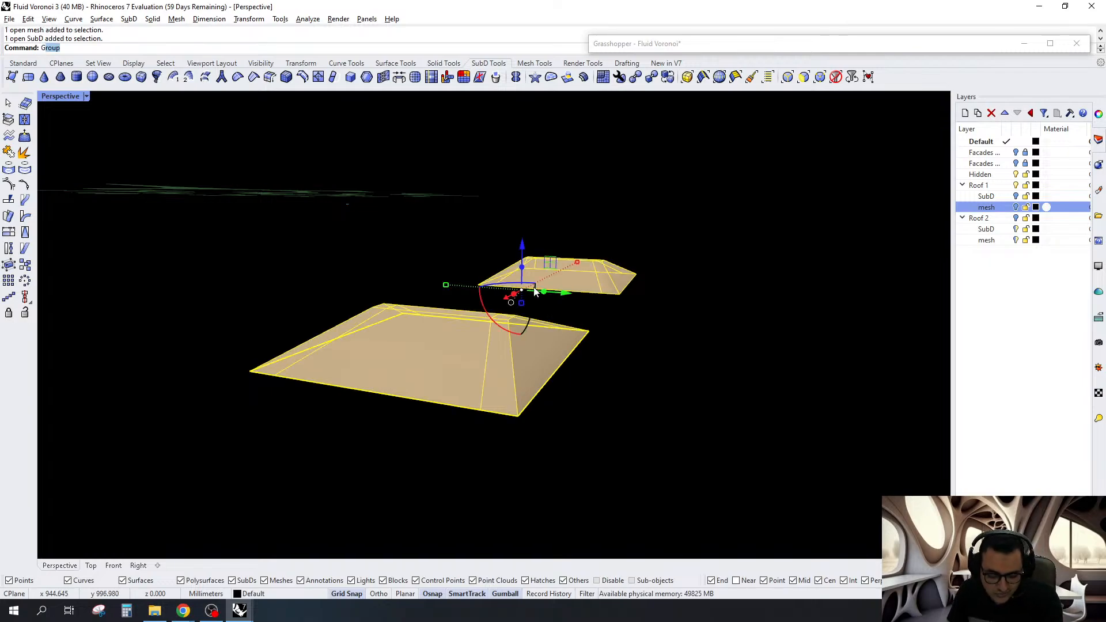
type("umballRelocate")
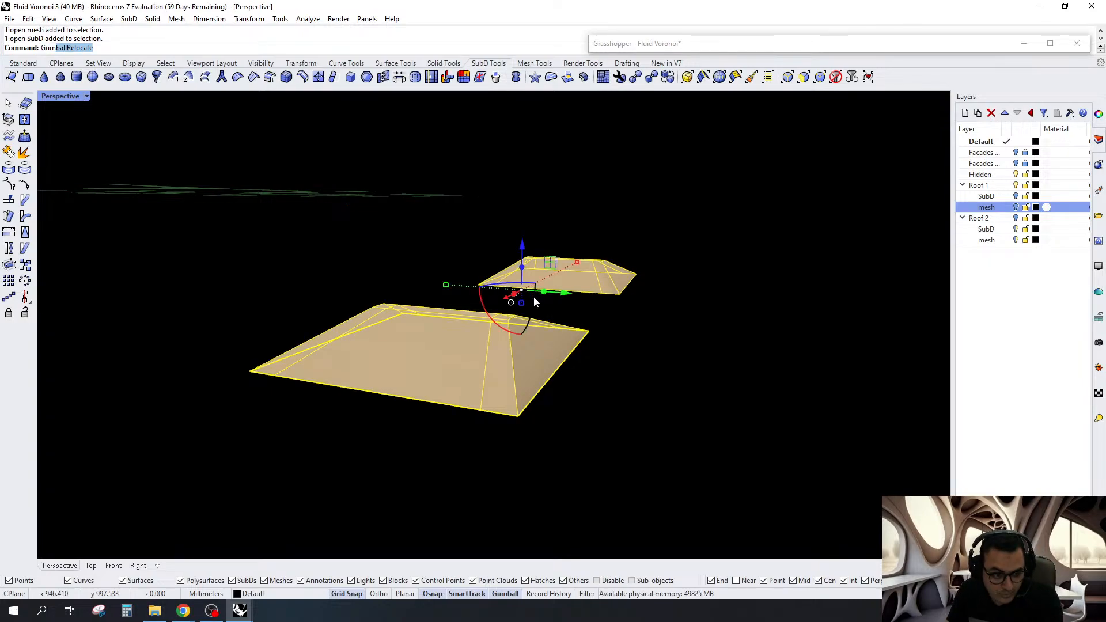
key("Return")
left_click(519, 414)
key("Return")
key("Return")
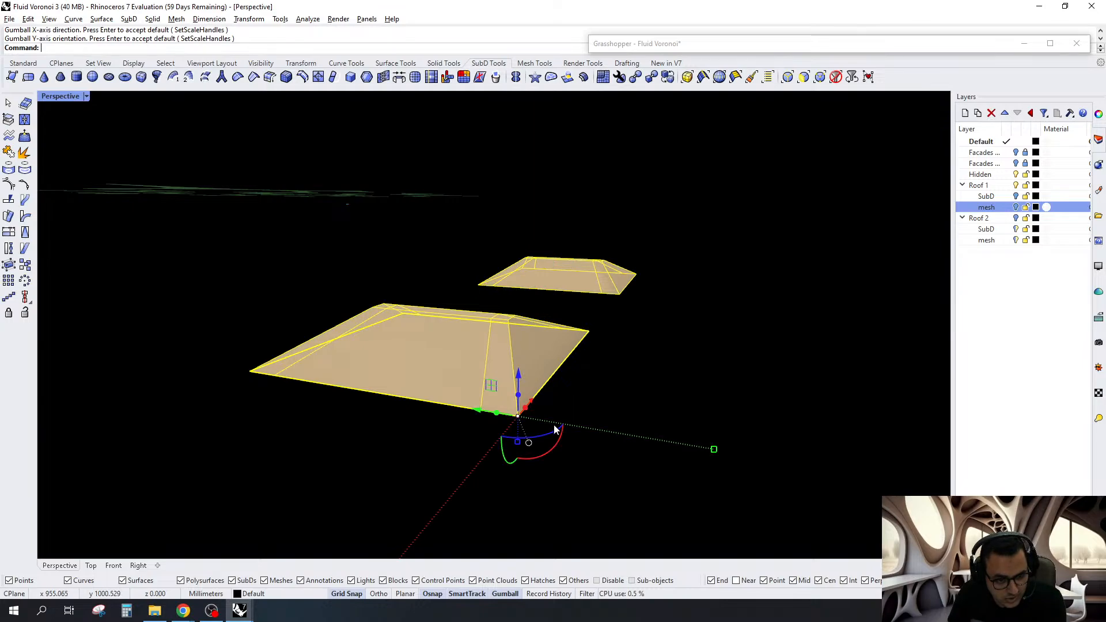
Scale both modules vertically by a factor of 1.2 and check the effect on the morphed roof
left_click(517, 444)
type("1.2")
key("Return")
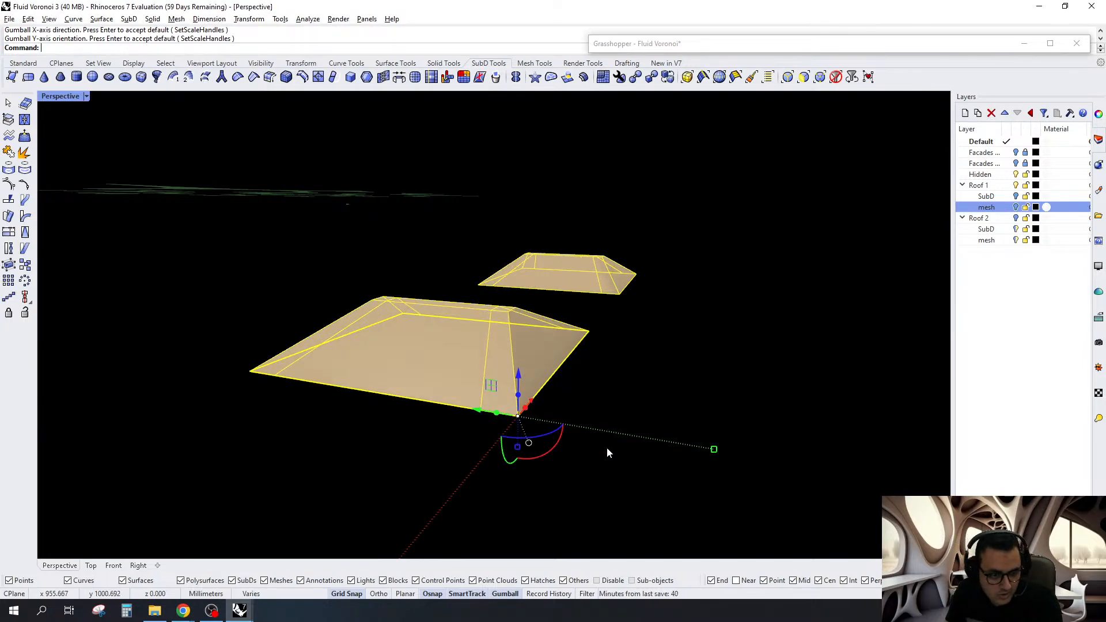
scroll(607, 447, "down", 5)
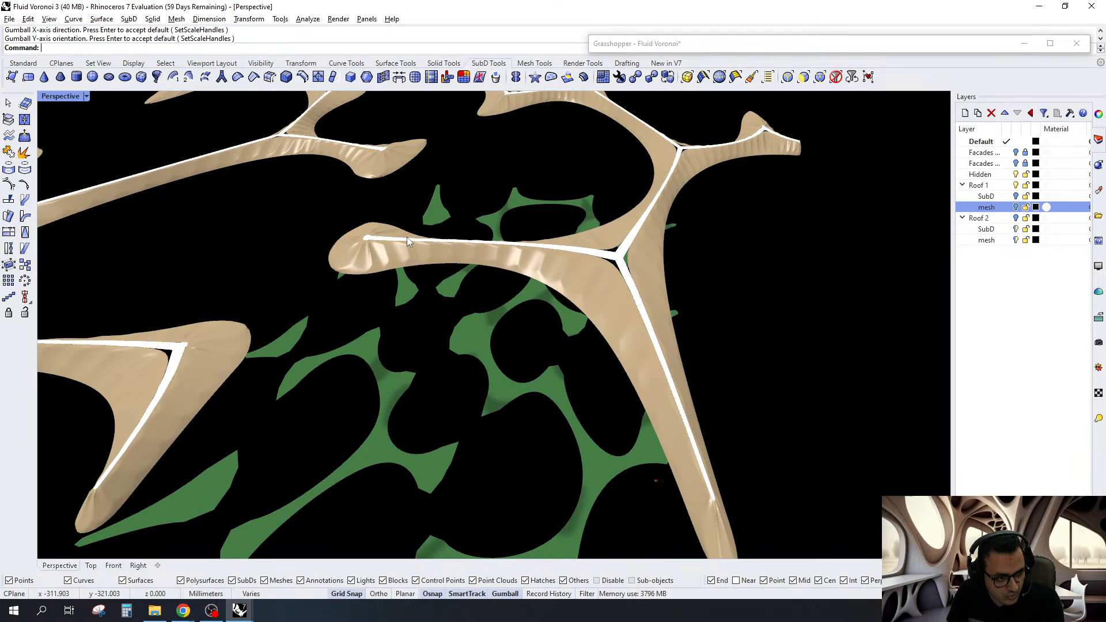
scroll(540, 216, "down", 12)
scroll(504, 362, "up", 5)
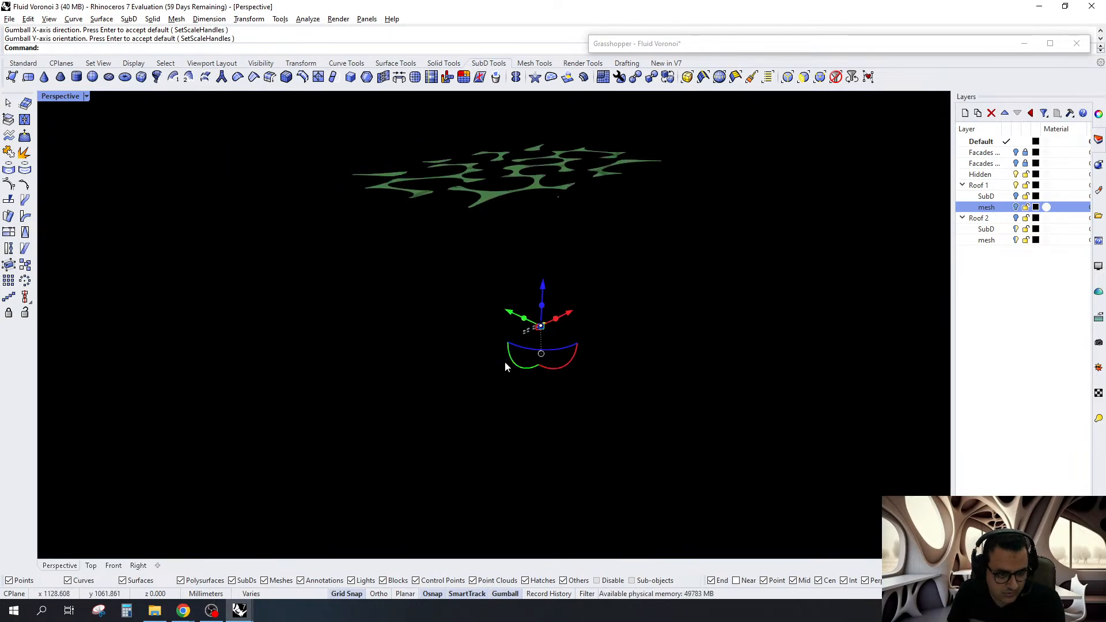
scroll(542, 324, "up", 10)
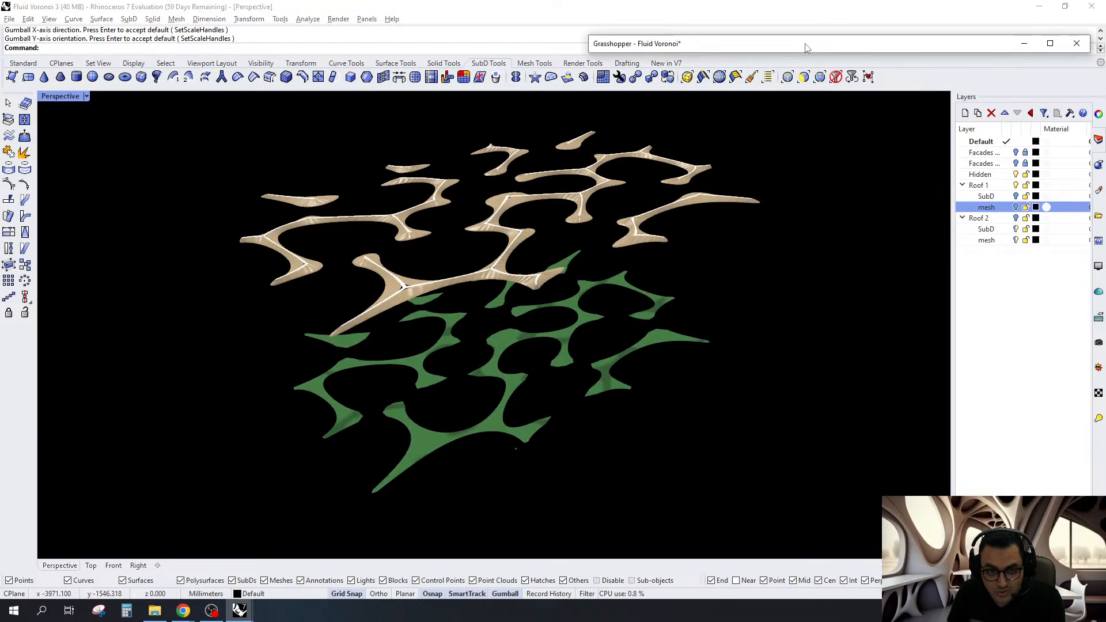
Bake the Custom Preview geometry in Grasshopper onto the Roof 1 layer
double_click(807, 44)
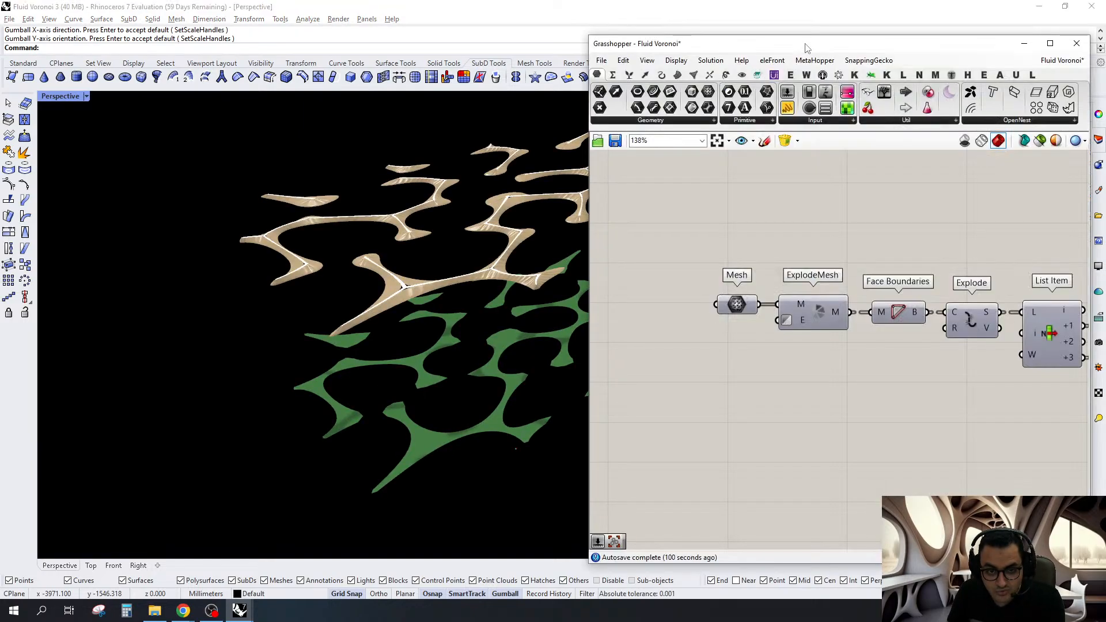
right_click_drag(954, 206, 822, 203)
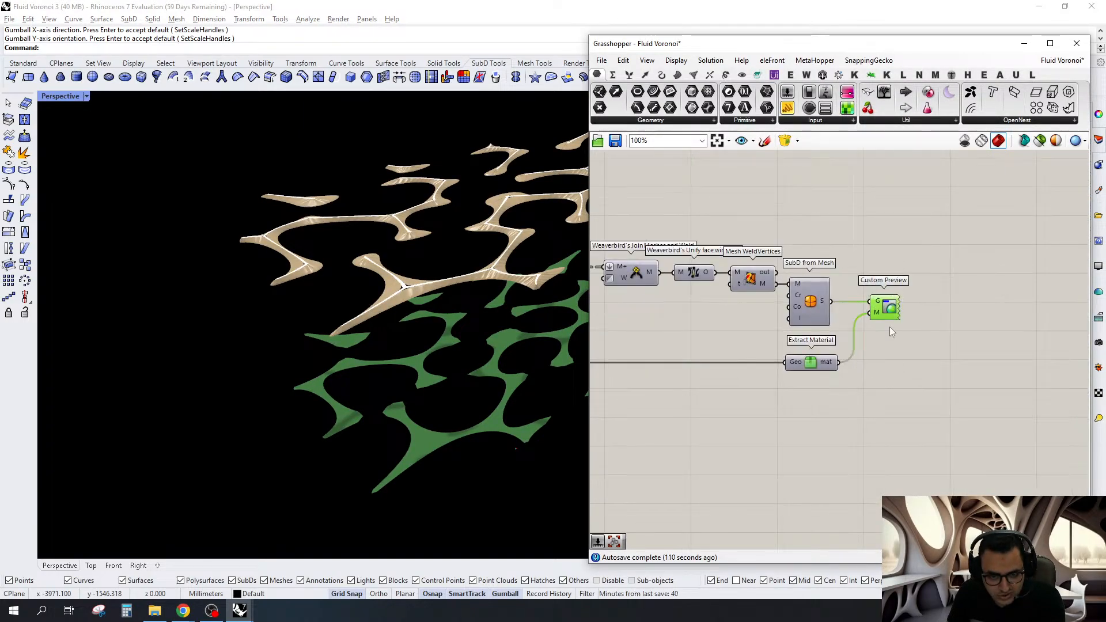
right_click(882, 225)
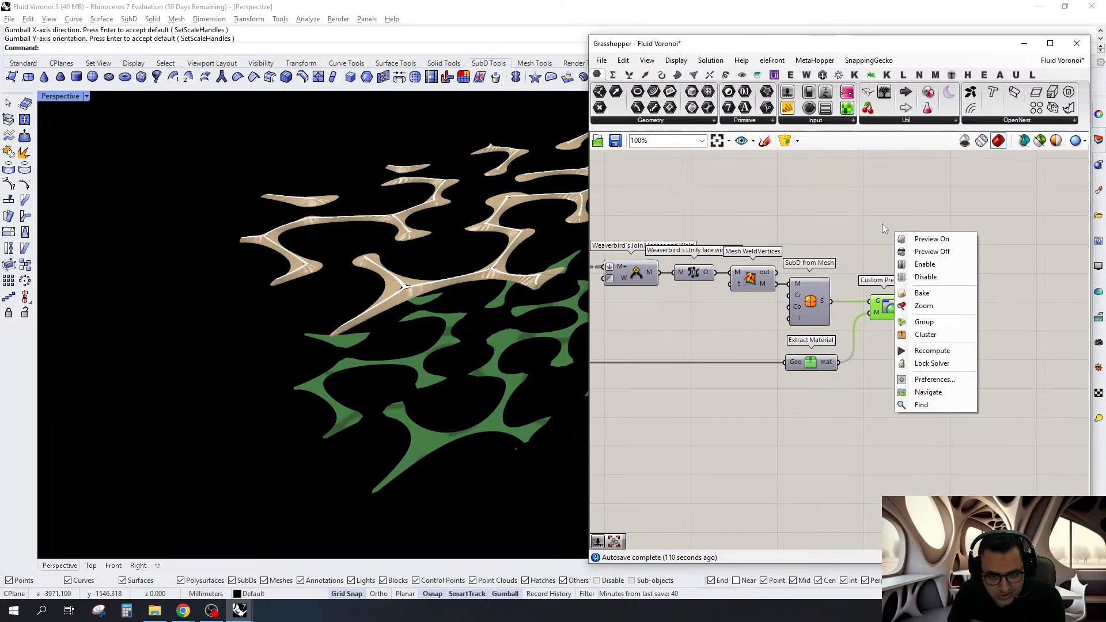
right_click(890, 311)
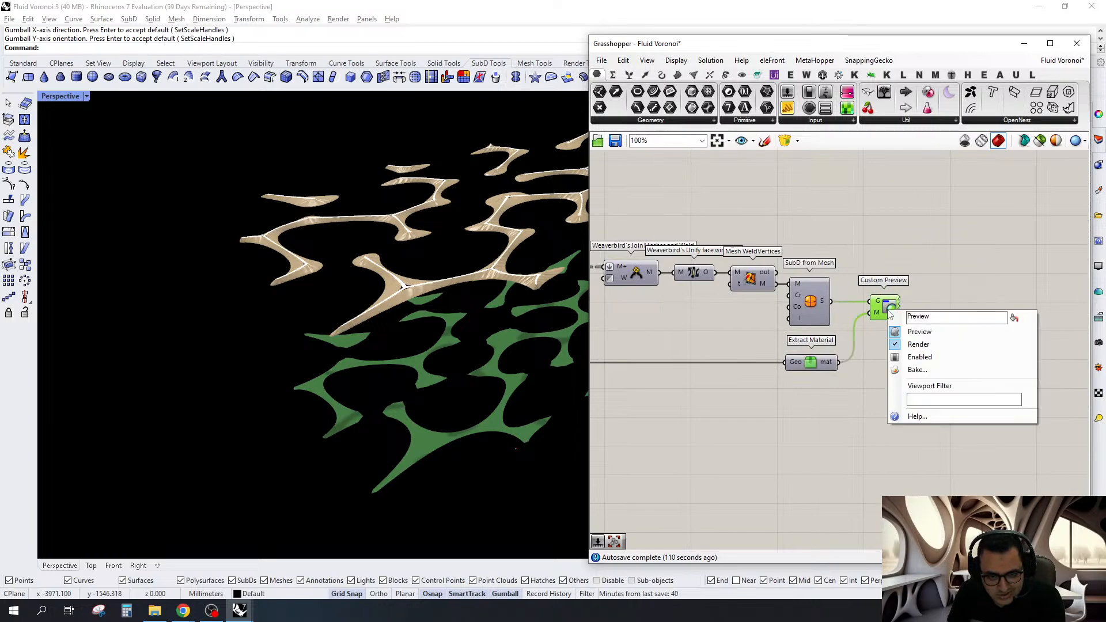
left_click(917, 345)
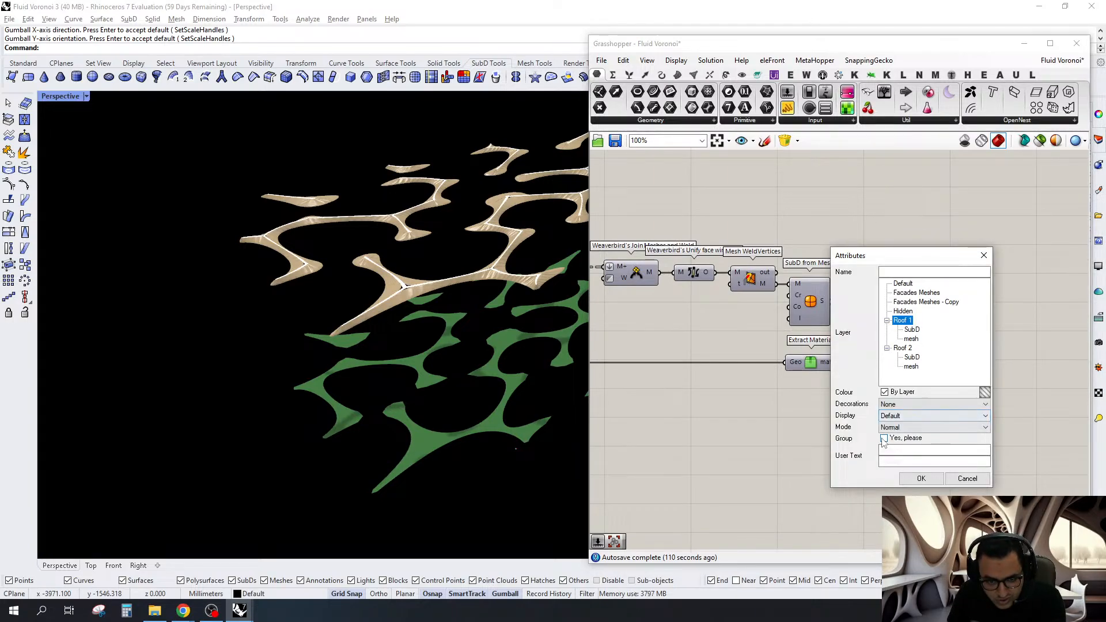
left_click(924, 474)
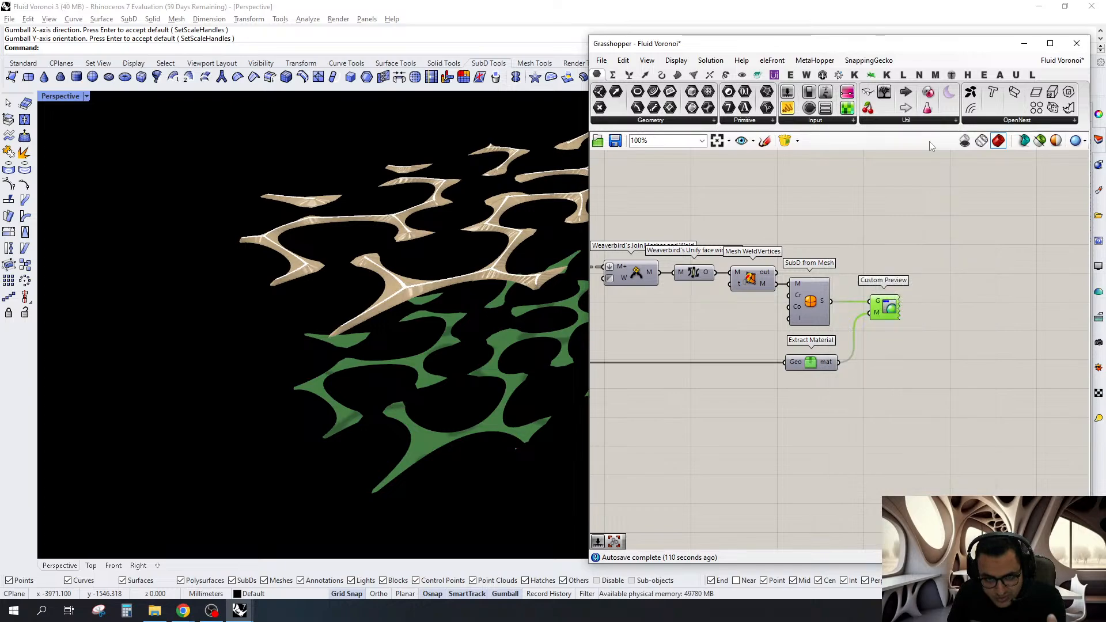
Collapse the Grasshopper window and show all the hidden objects of the Rhino model around the green surface
double_click(922, 44)
scroll(579, 345, "down", 6)
right_click_drag(582, 341, 602, 263)
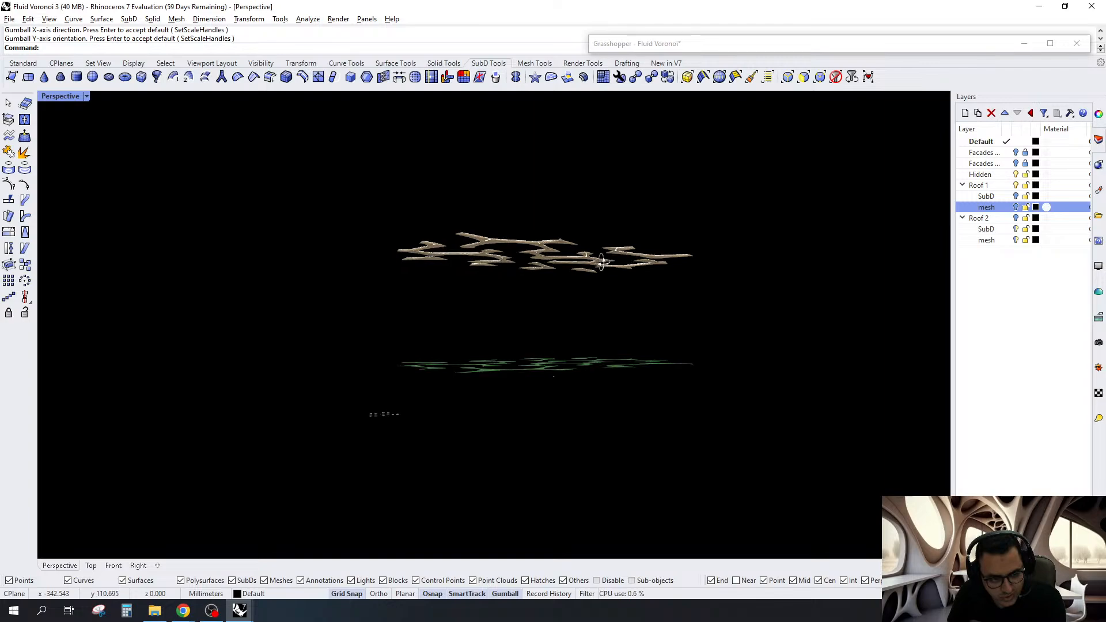
left_click(538, 391)
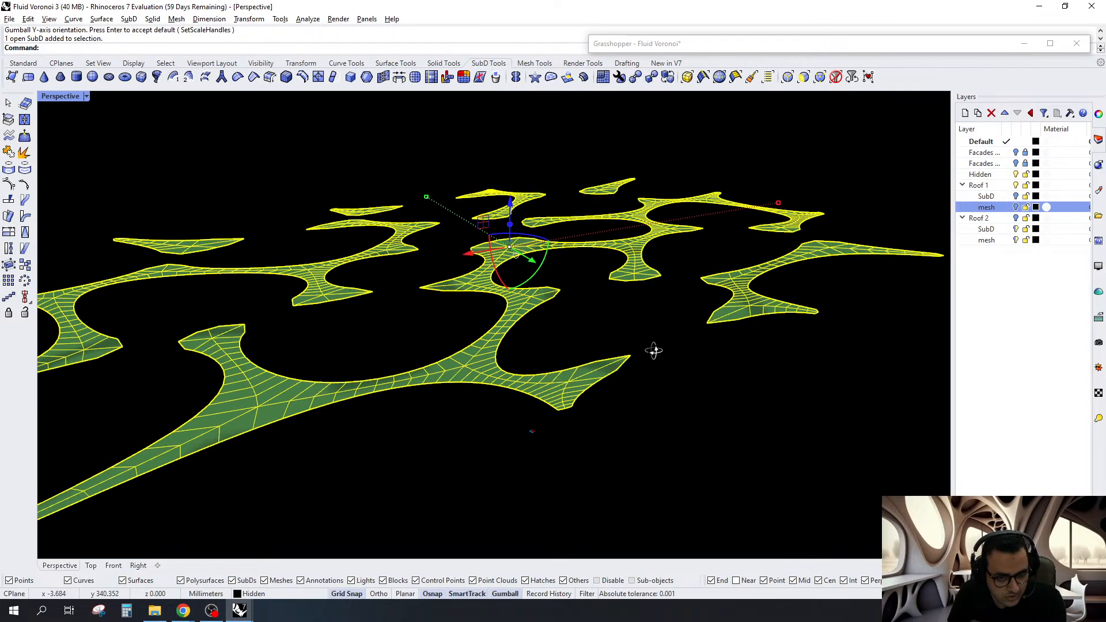
right_click_drag(654, 351, 678, 311)
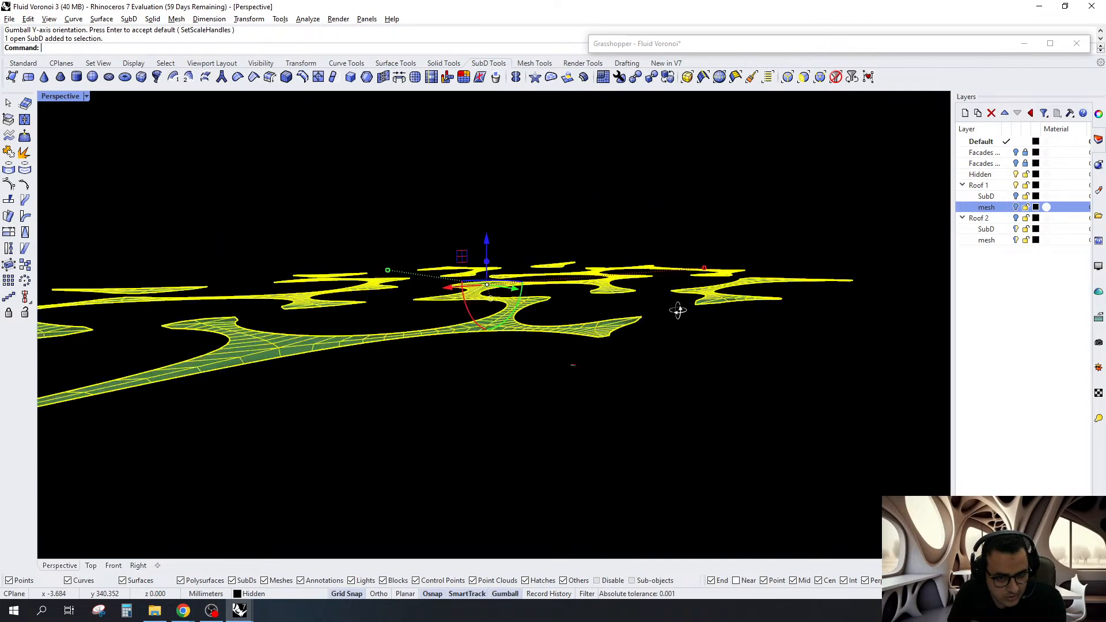
type("Show")
key("Return")
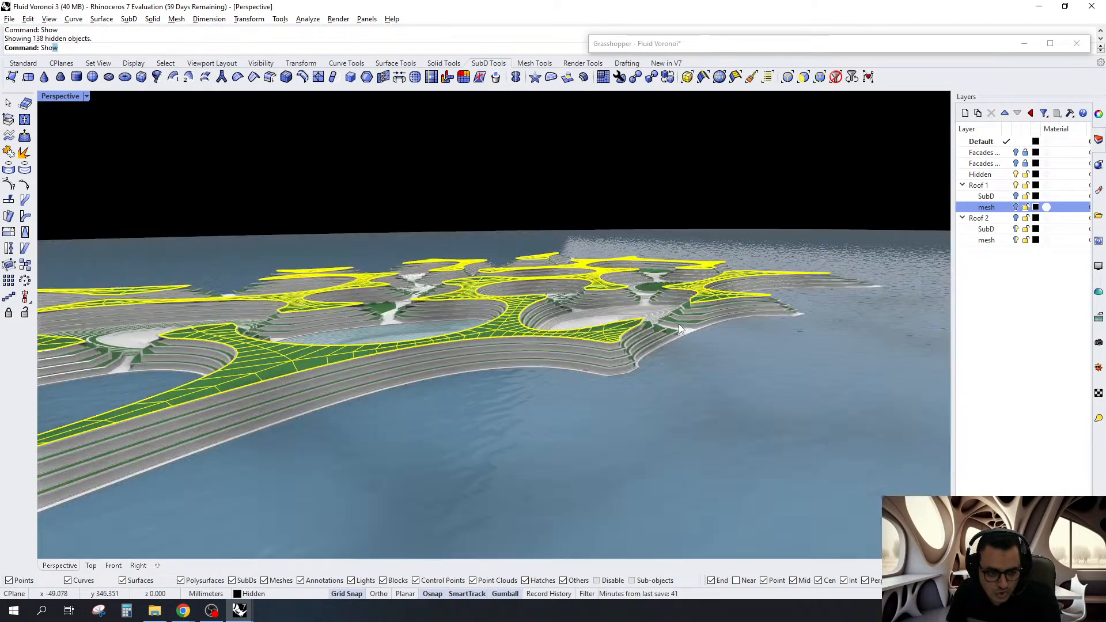
right_click_drag(678, 324, 619, 388)
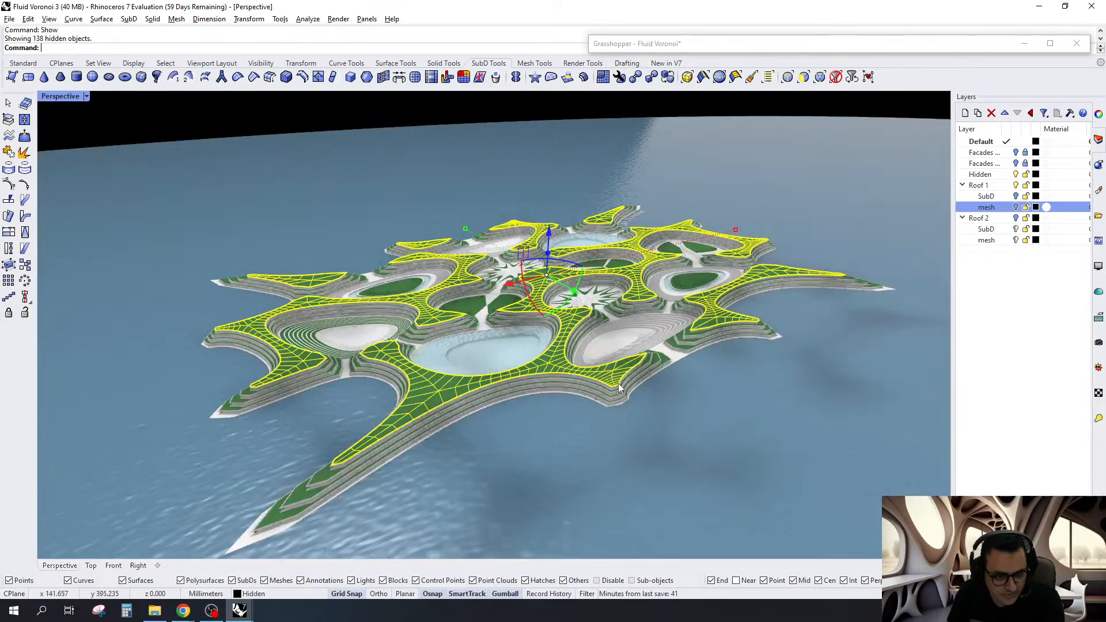
Hide the green SubD surface covering the top of the terraced building
left_click(620, 389)
scroll(620, 389, "up", 3)
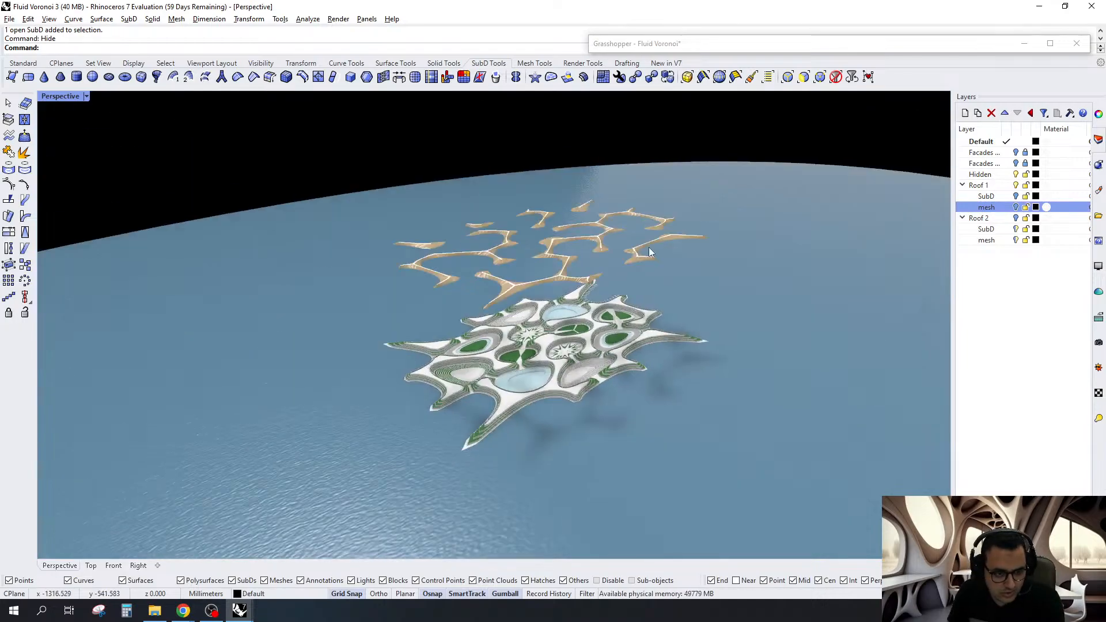
Select all the baked Roof 1 SubDs floating above the terraced building and group them
right_click_drag(648, 252, 595, 202)
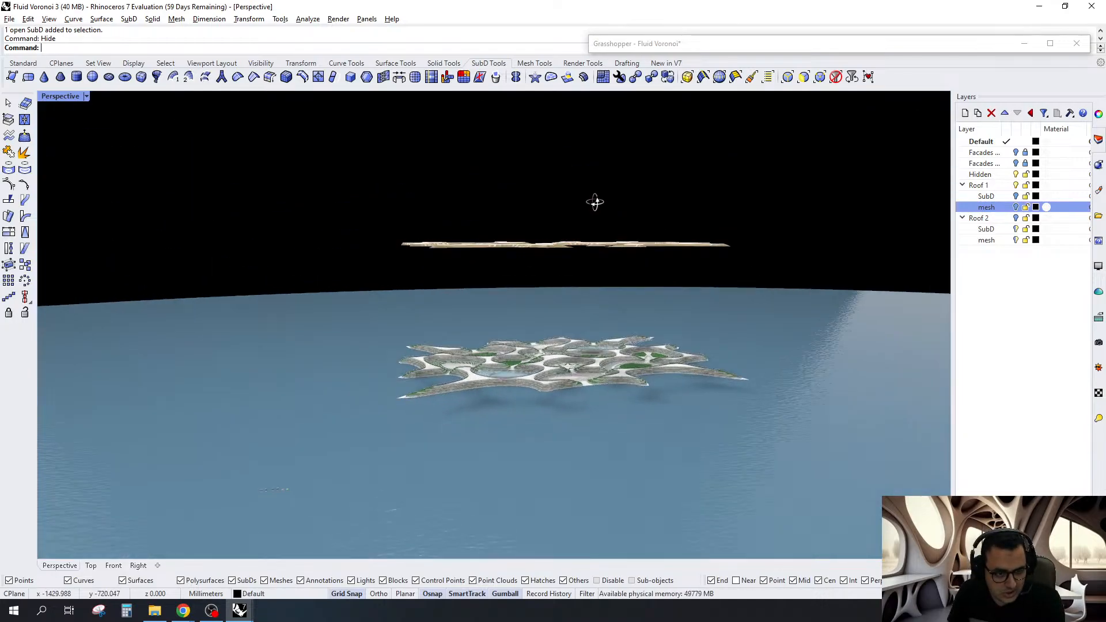
left_click_drag(795, 192, 283, 269)
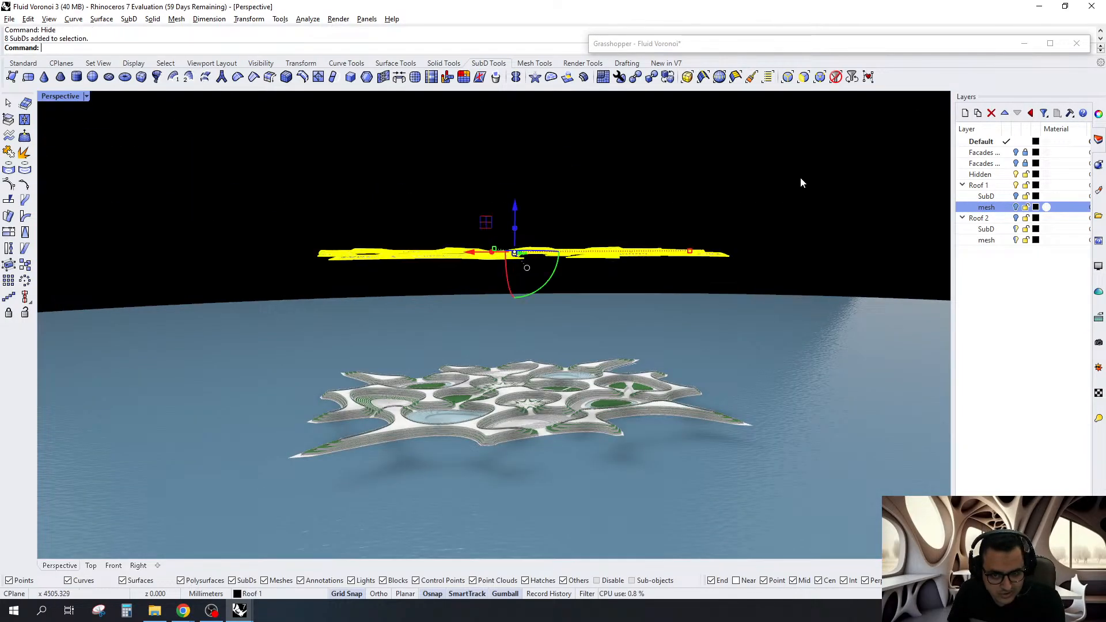
left_click(800, 178)
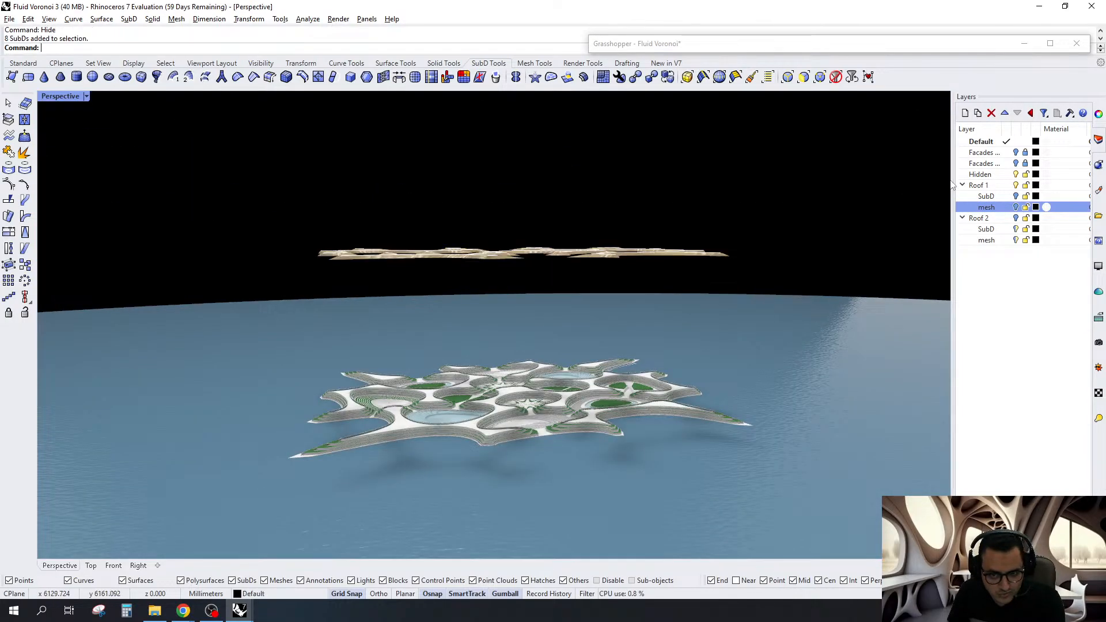
left_click_drag(879, 172, 678, 218)
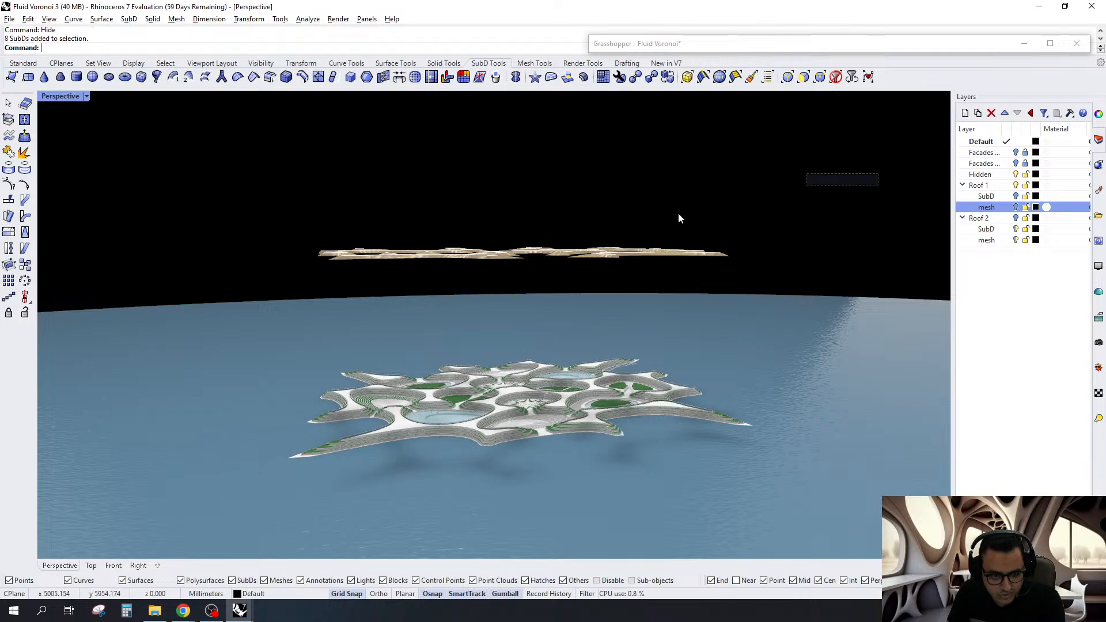
key("ctrl+g")
Move the grouped roof 500 units straight down onto the terraced building
left_click(515, 208)
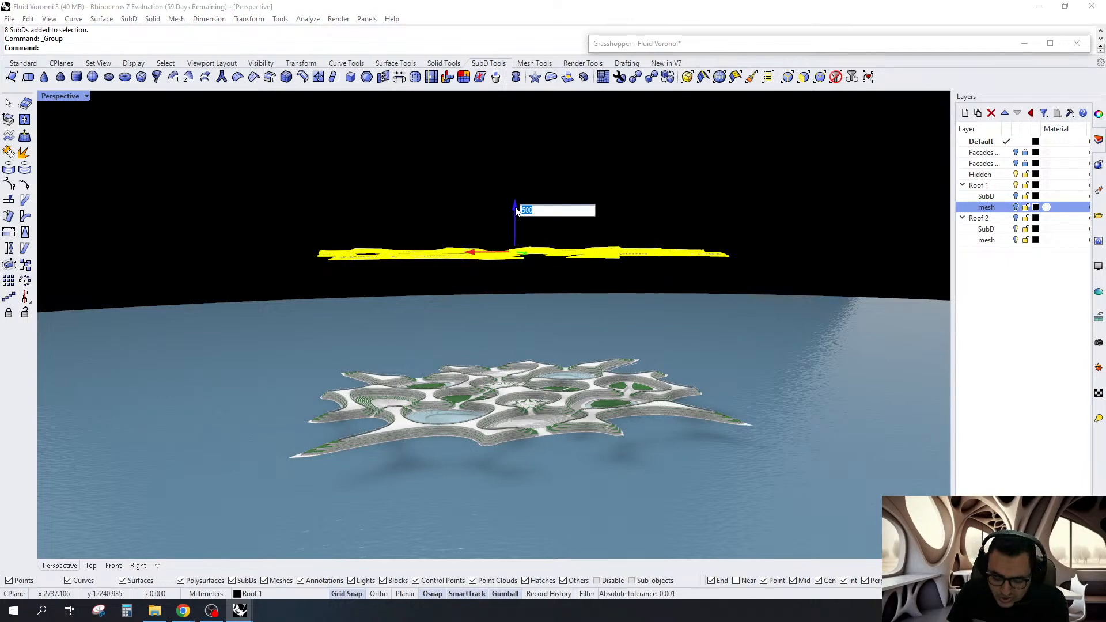
type("-")
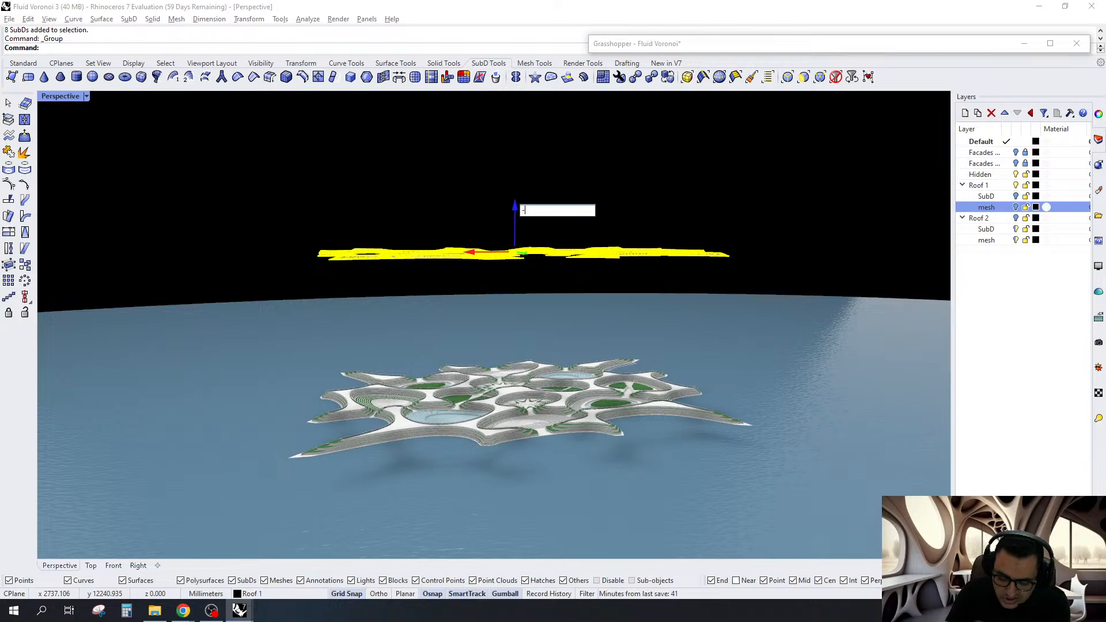
type("500")
key("Return")
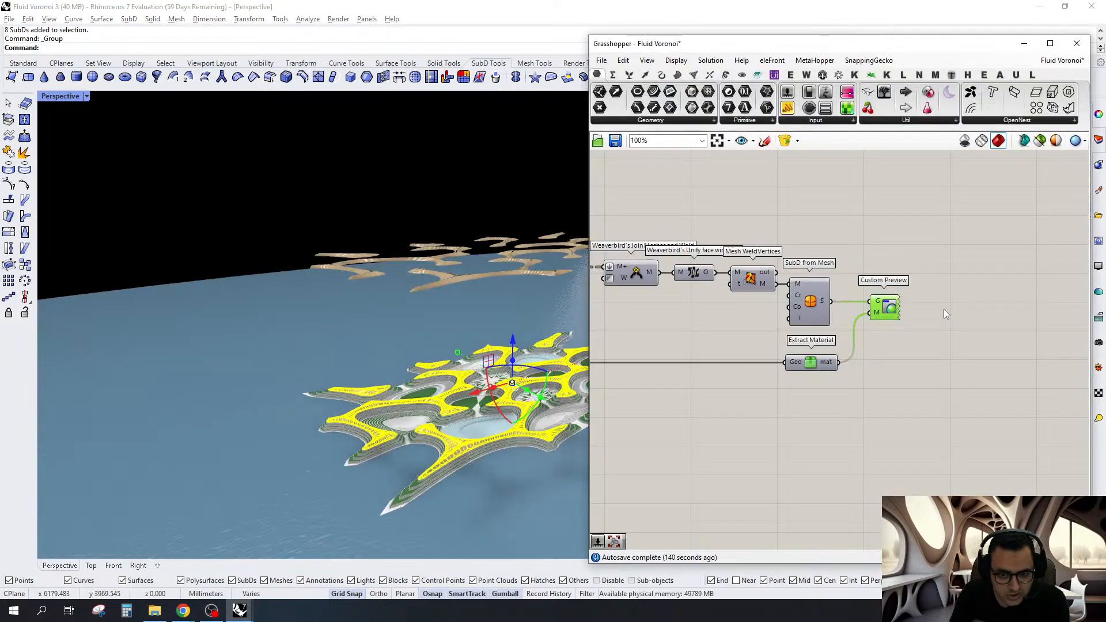
Disable the Custom Preview component in Grasshopper and group the components of the Roof 1 definition
right_click(916, 257)
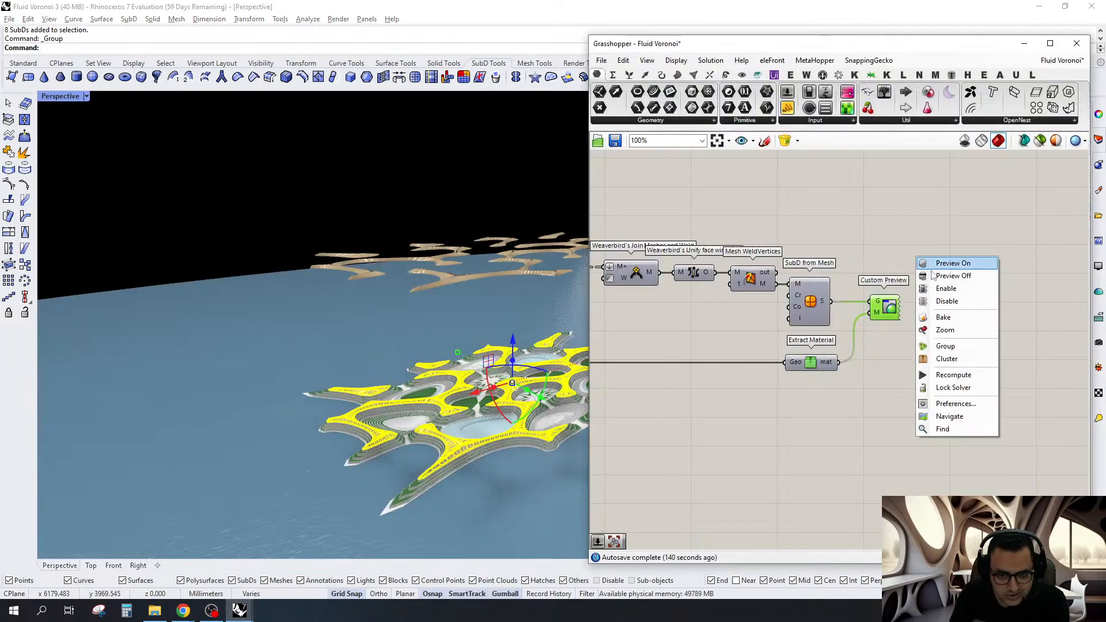
left_click(949, 301)
scroll(995, 331, "down", 4)
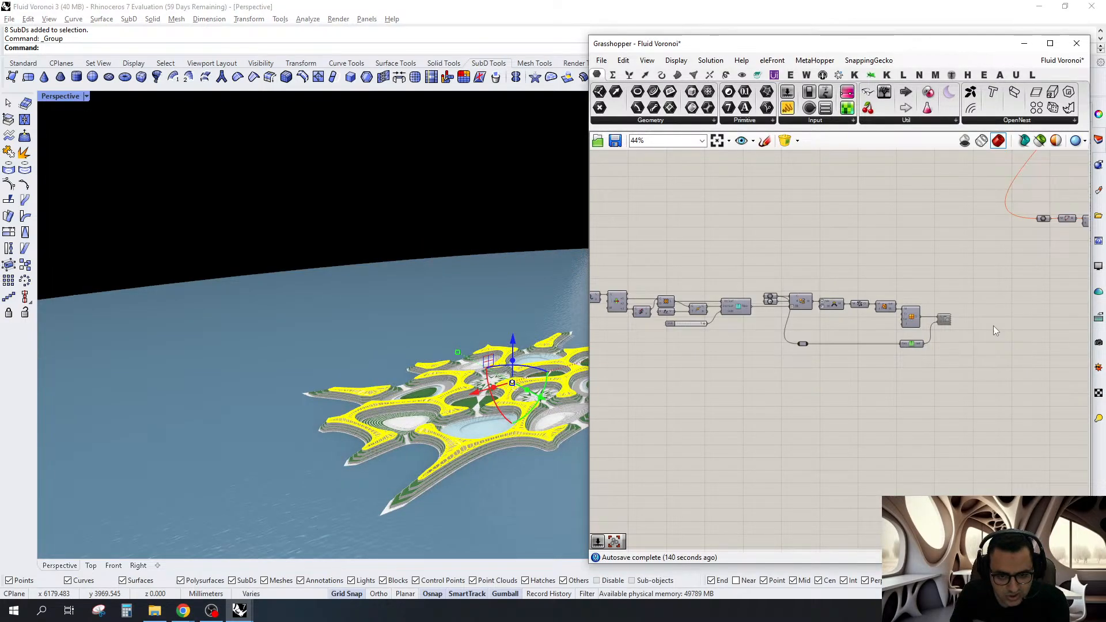
scroll(993, 326, "down", 2)
scroll(530, 433, "up", 3)
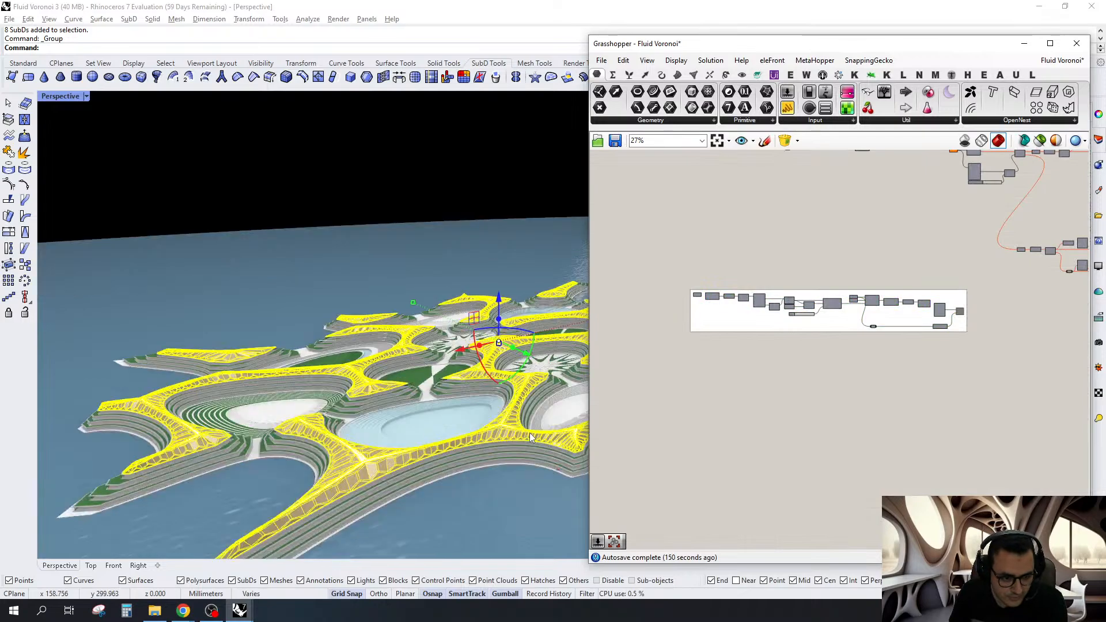
Check the roof's fit on the terraces, collapse the Grasshopper window and lock the Roof 1 layer
scroll(530, 433, "up", 5)
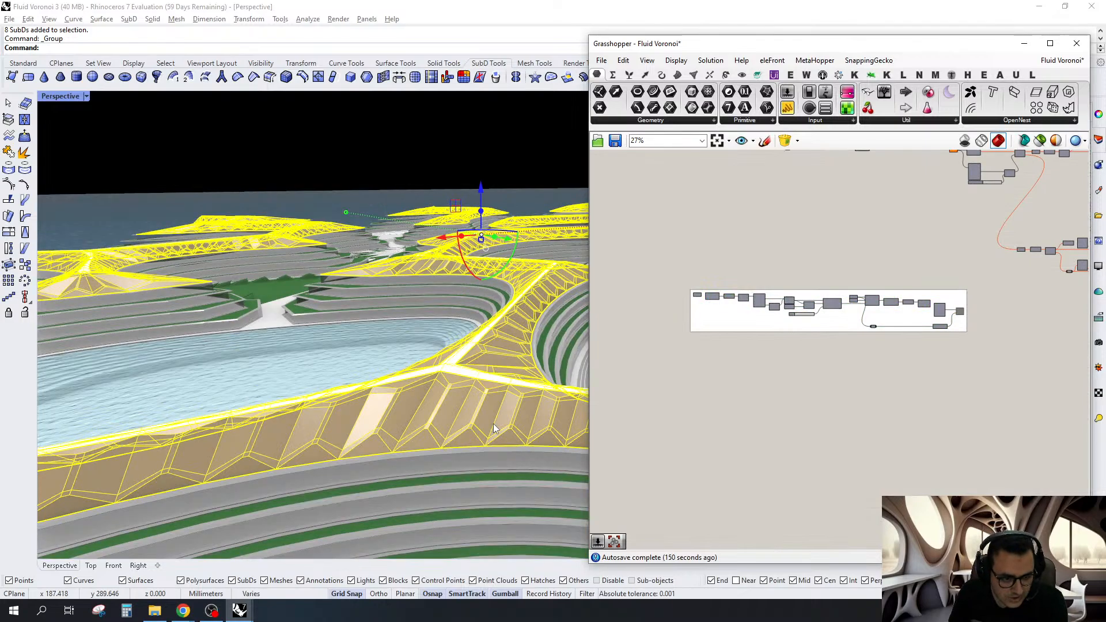
double_click(749, 44)
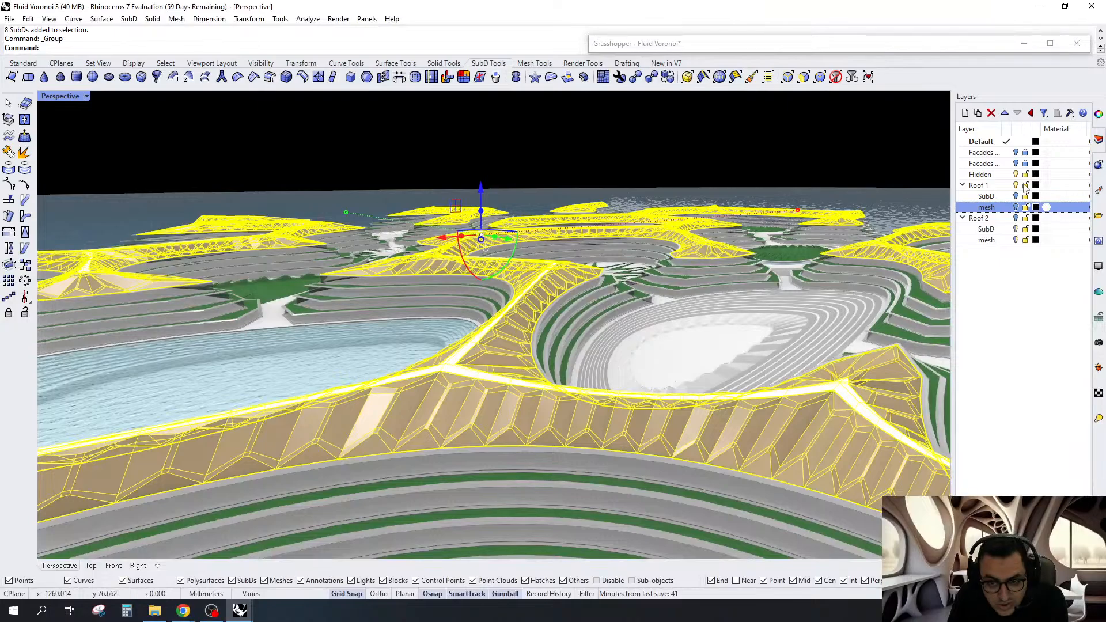
left_click(1026, 185)
Switch the SubD display from flat to smooth and hide the Roof 1 layer
scroll(621, 257, "down", 5)
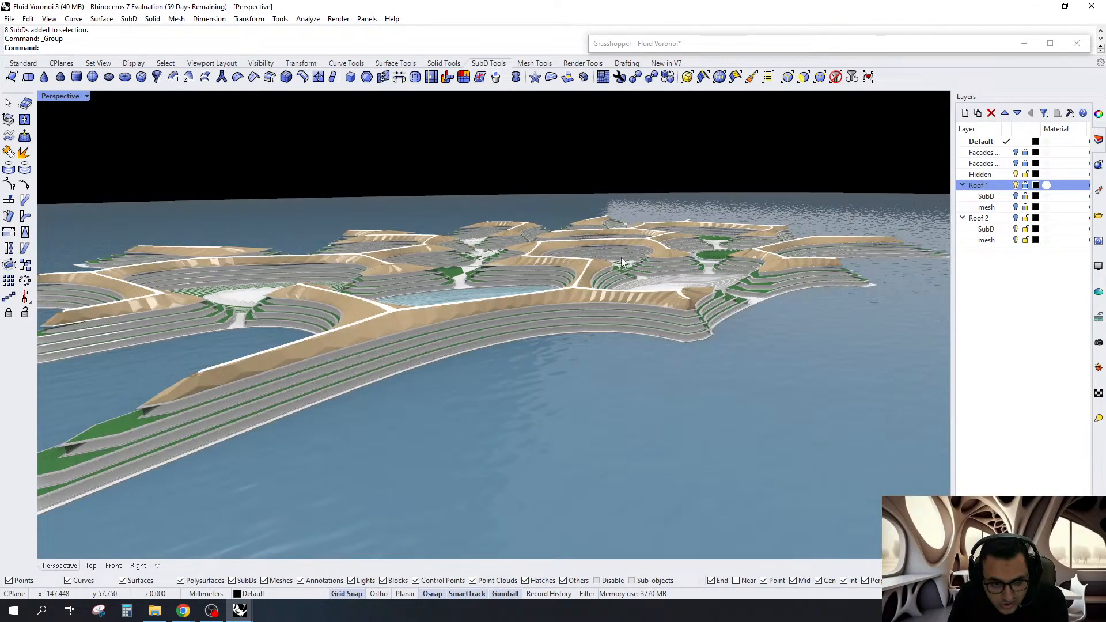
scroll(621, 263, "up", 6)
left_click(639, 356)
right_click_drag(621, 263, 735, 326)
scroll(735, 326, "down", 4)
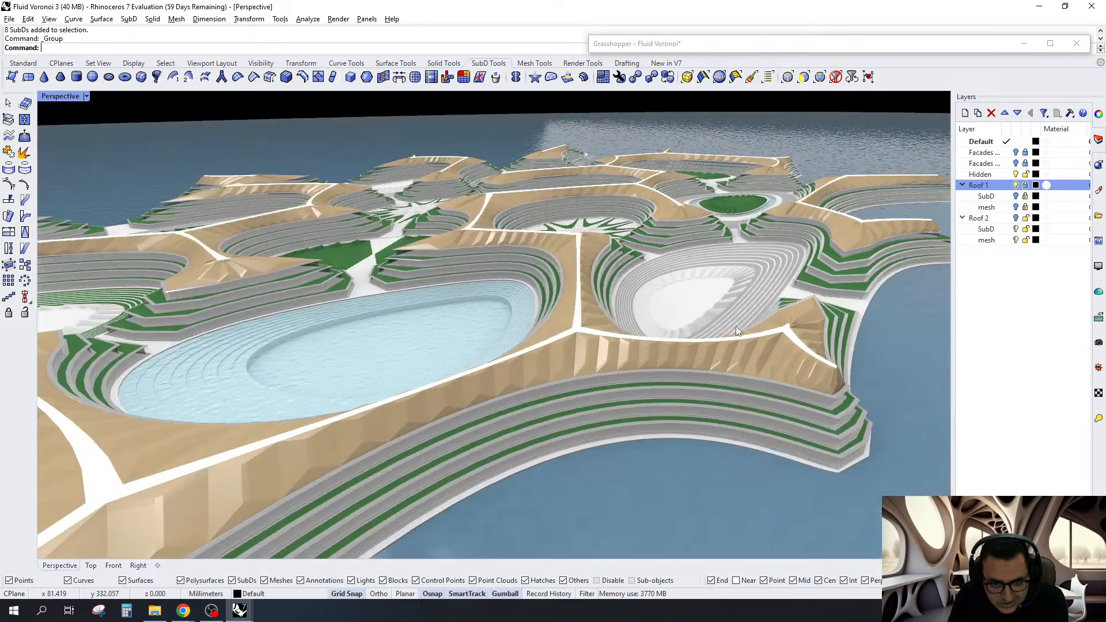
key("Tab")
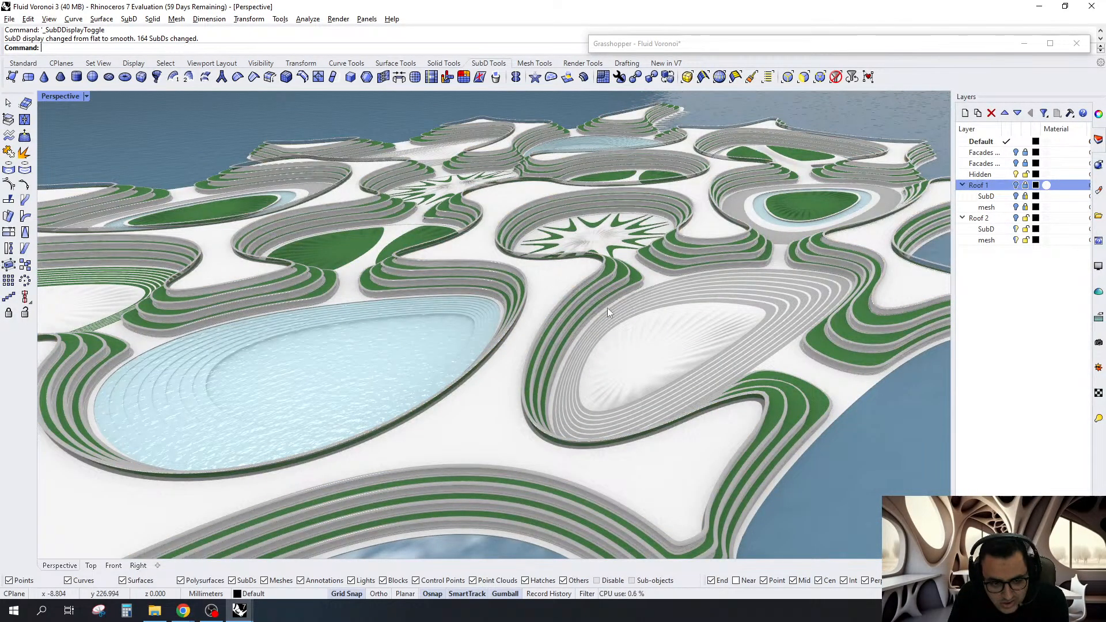
scroll(607, 308, "down", 10)
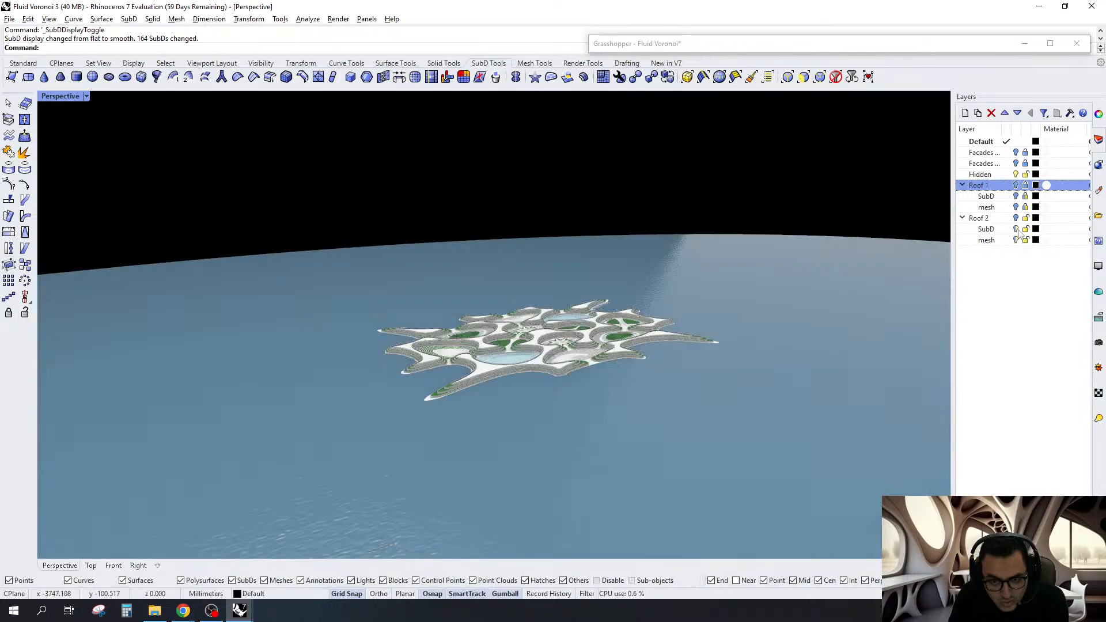
Show the Roof 2 layer and select its white SubD roof above the building
left_click(1016, 218)
scroll(615, 214, "up", 8)
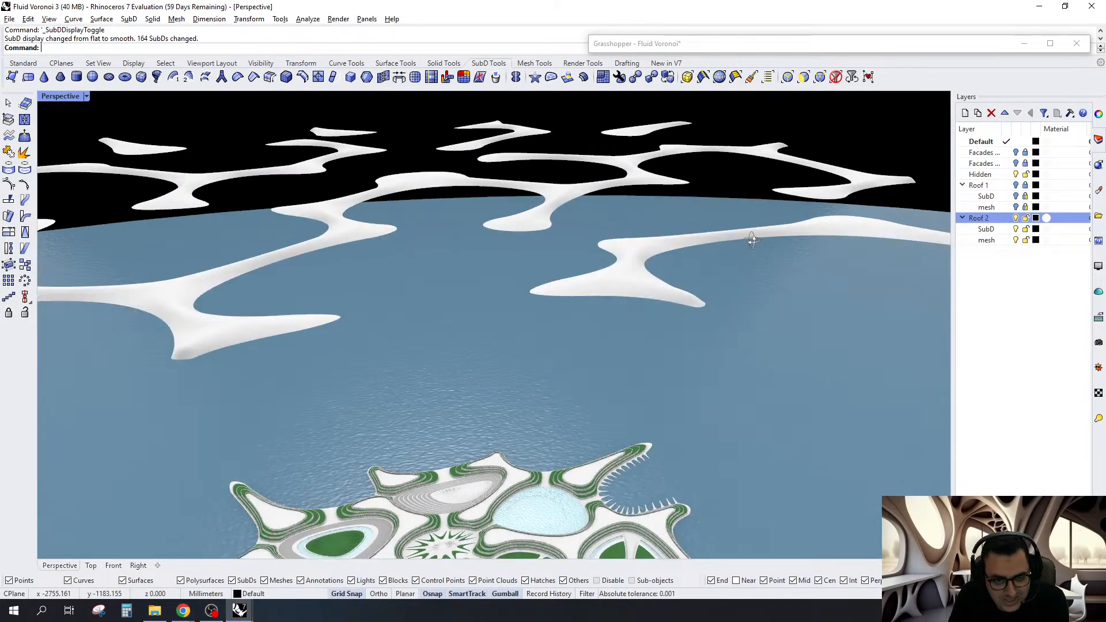
right_click_drag(753, 240, 760, 272)
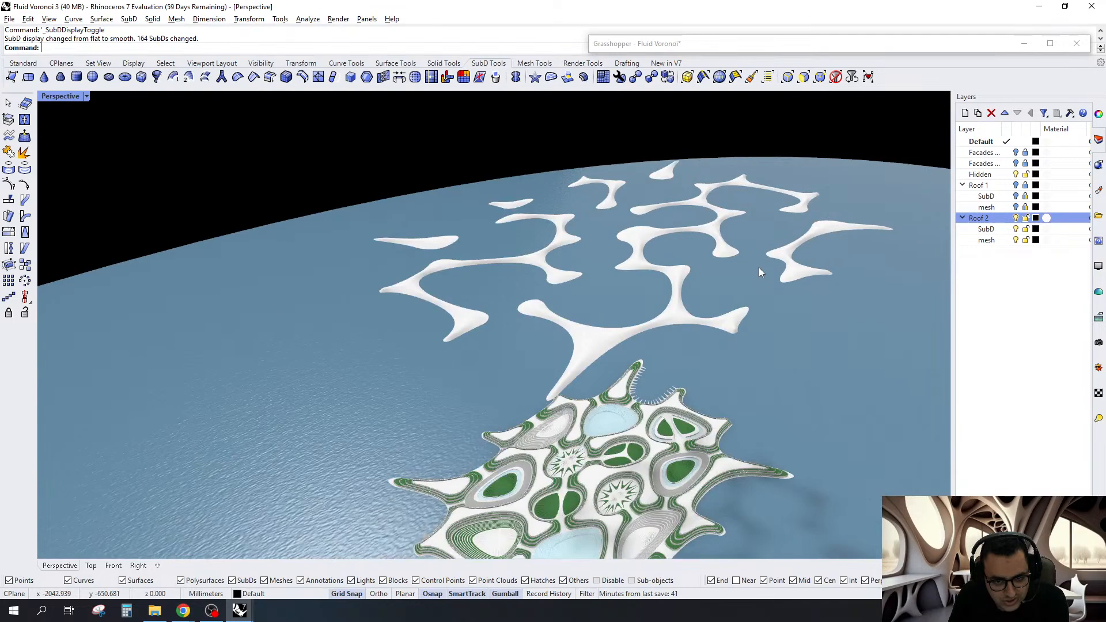
scroll(758, 267, "up", 5)
left_click(757, 253)
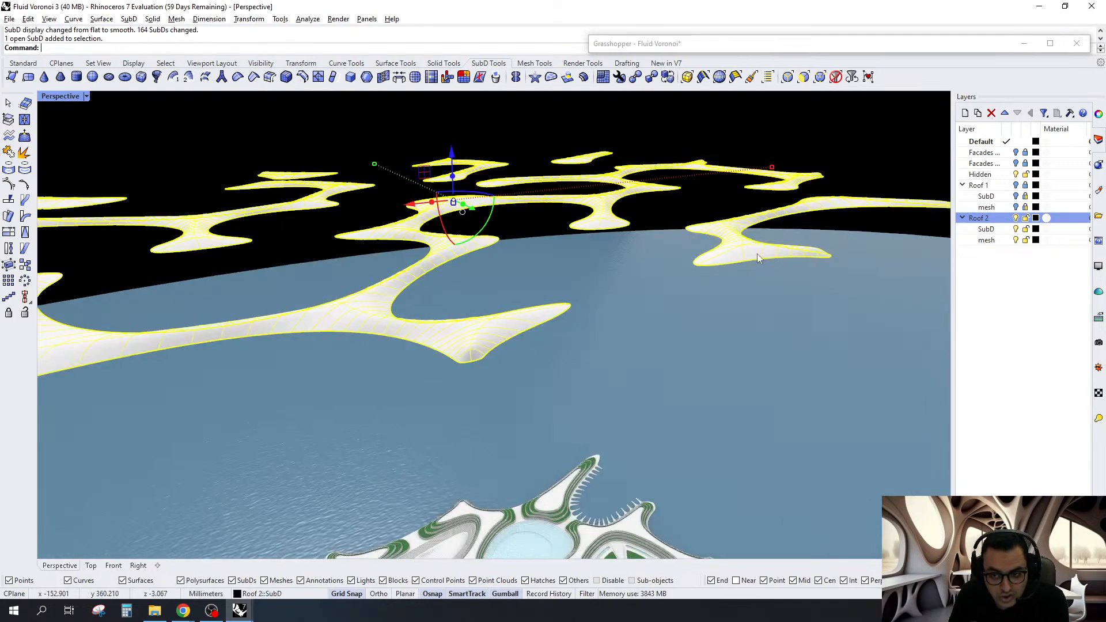
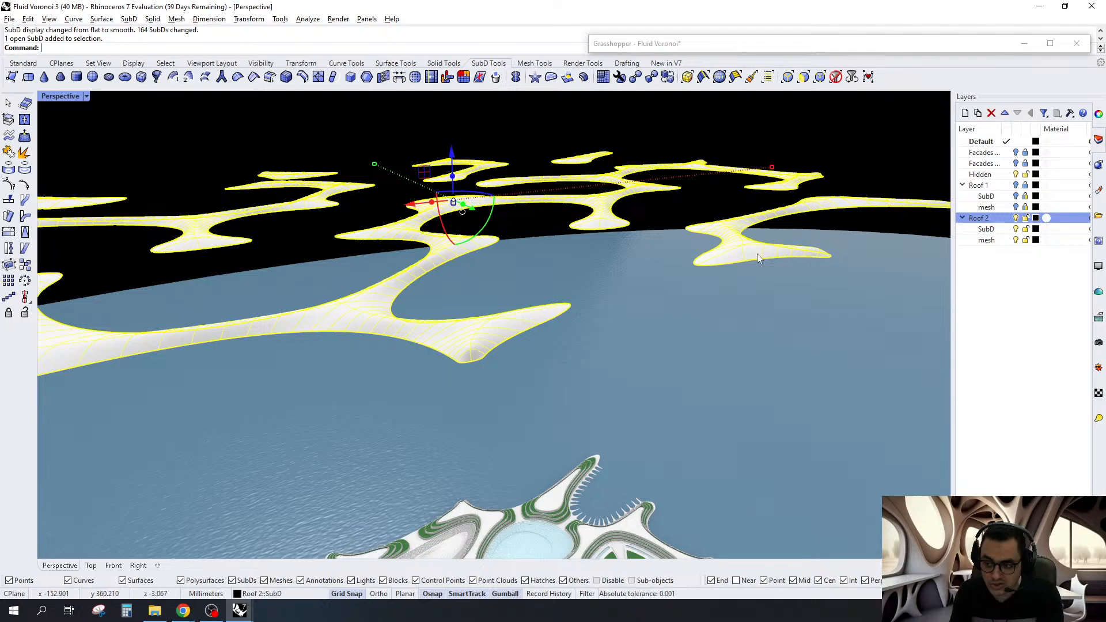
Set the Perspective viewport to Shaded display and delete the closed outline curve between the roof and the building
left_click(60, 96)
left_click(86, 151)
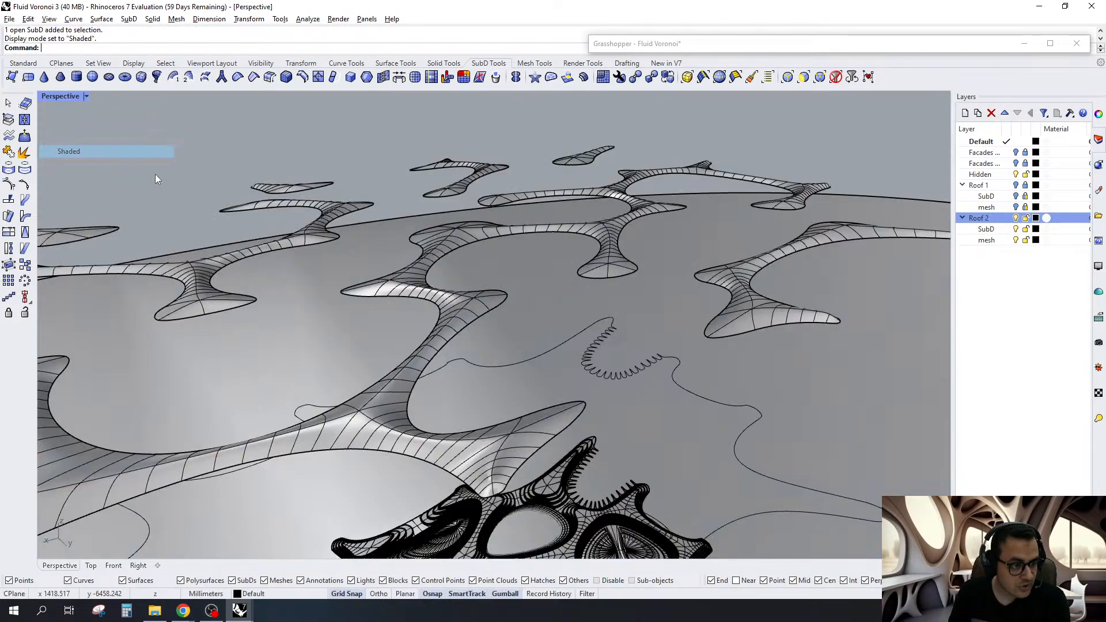
scroll(479, 224, "down", 5)
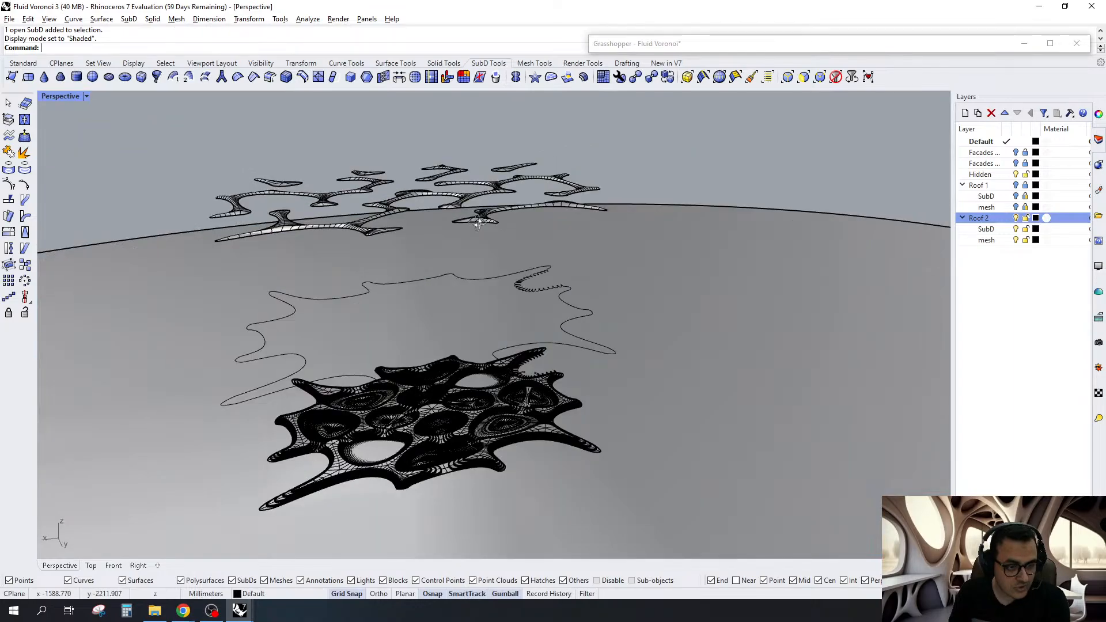
left_click(486, 313)
key("Delete")
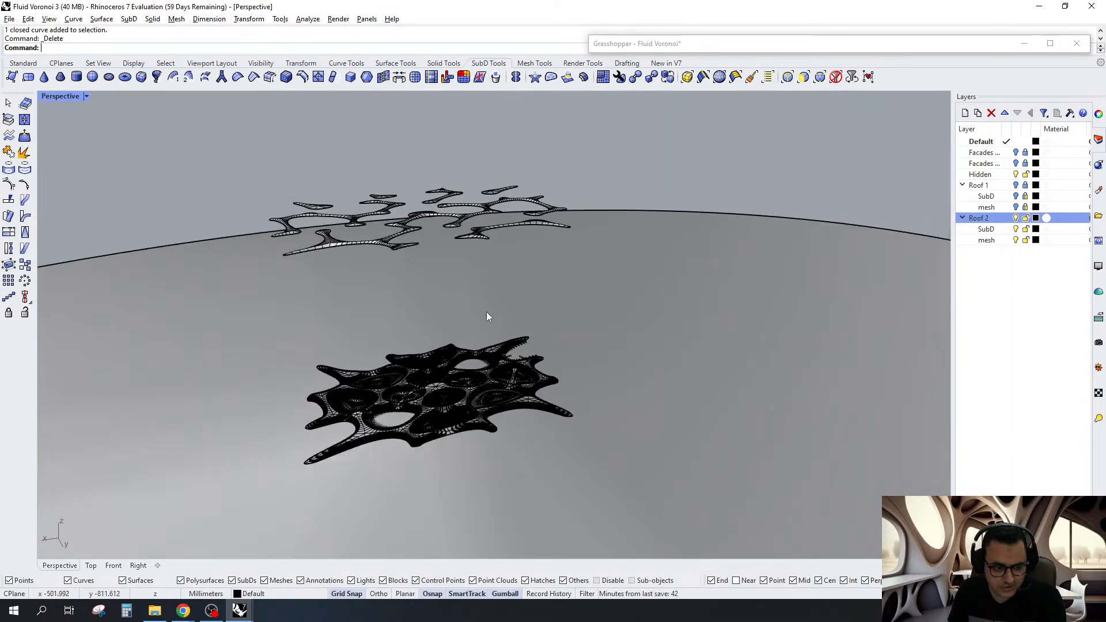
Delete the leftover curves floating just above the terraced building
right_click_drag(486, 313, 471, 228)
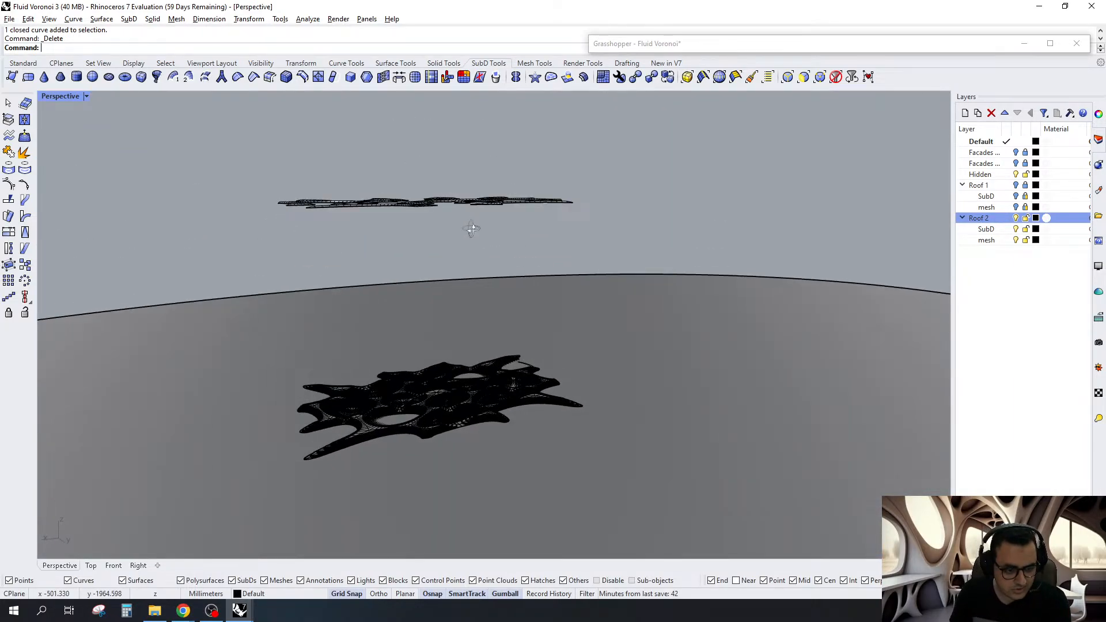
scroll(471, 229, "up", 5)
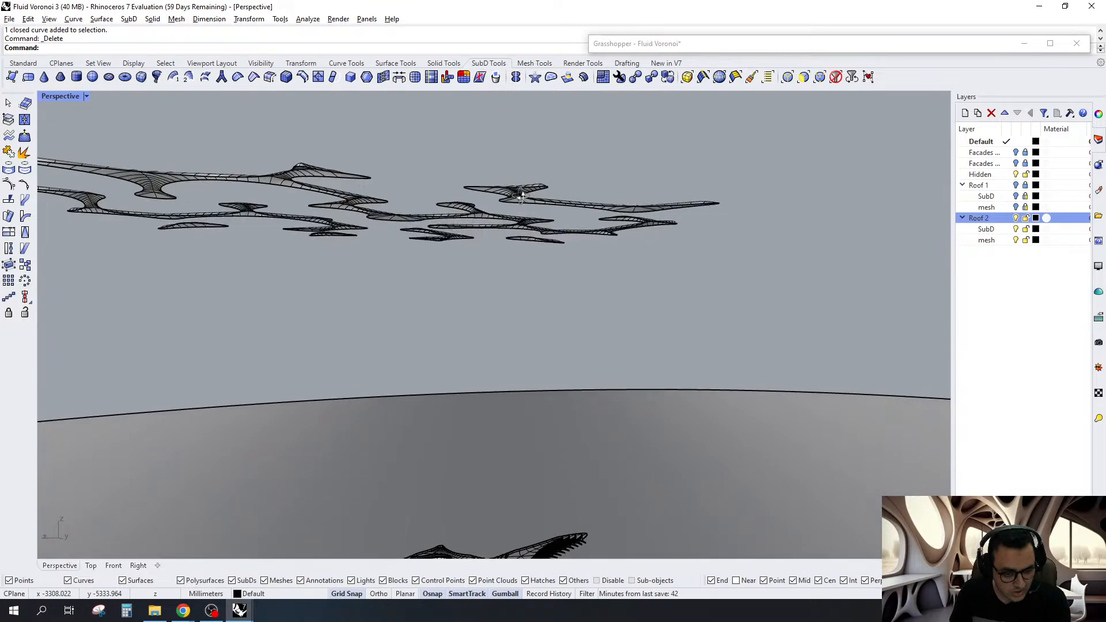
right_click_drag(521, 196, 529, 318)
scroll(541, 381, "up", 5)
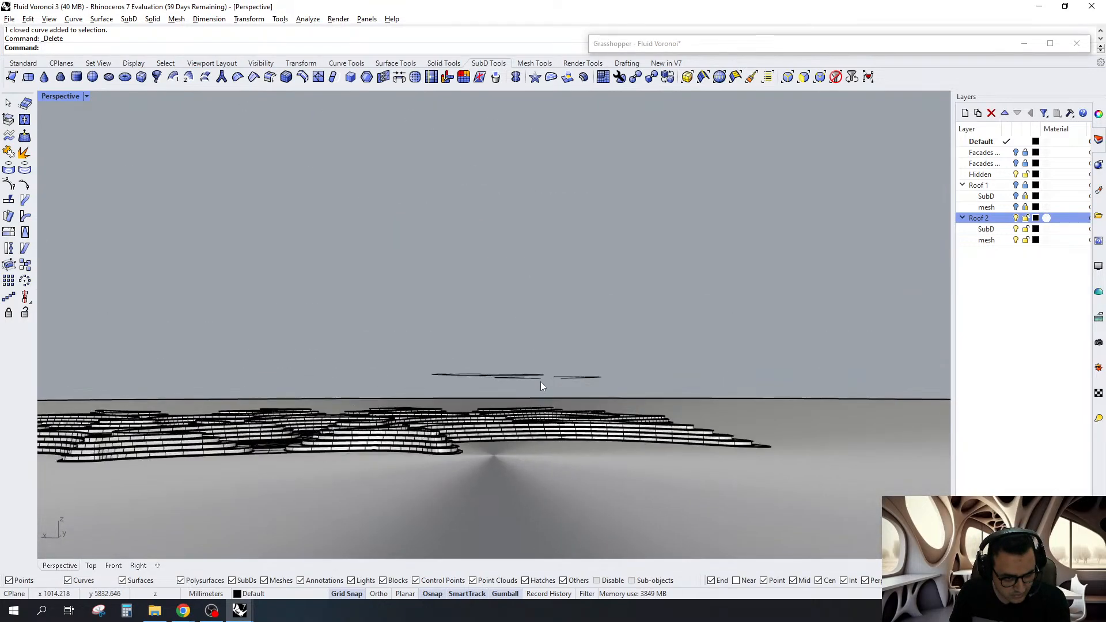
left_click_drag(688, 314, 382, 396)
key("Delete")
scroll(496, 325, "down", 10)
Switch the SubDs to flat display and extract the control polygon of the Roof 2 SubD as a mesh
right_click_drag(495, 325, 558, 330)
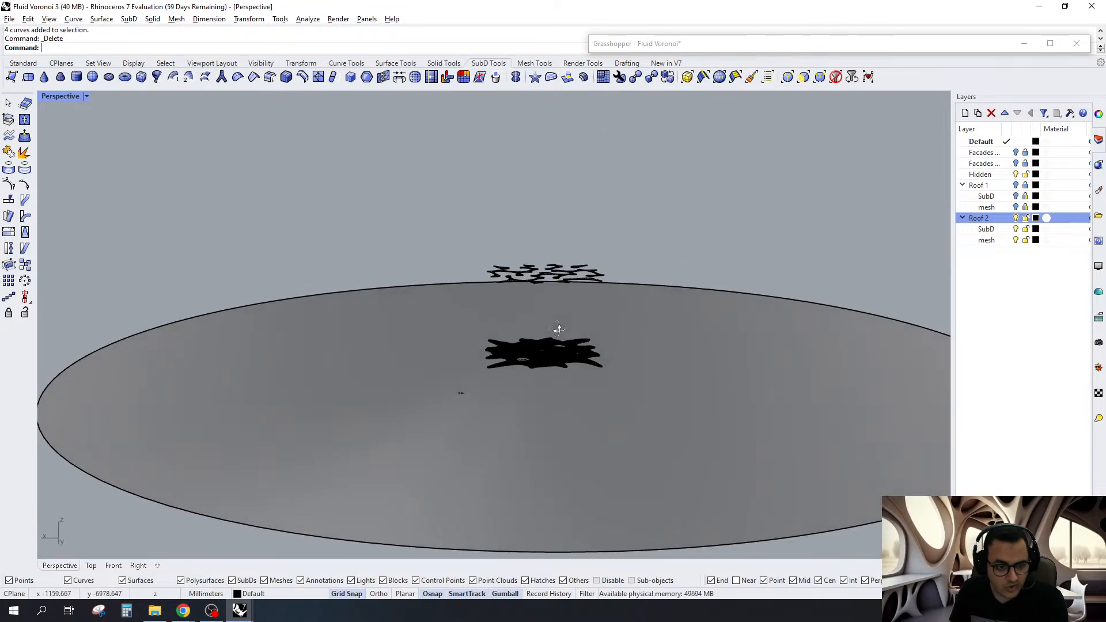
scroll(556, 291, "up", 8)
right_click_drag(556, 291, 638, 309)
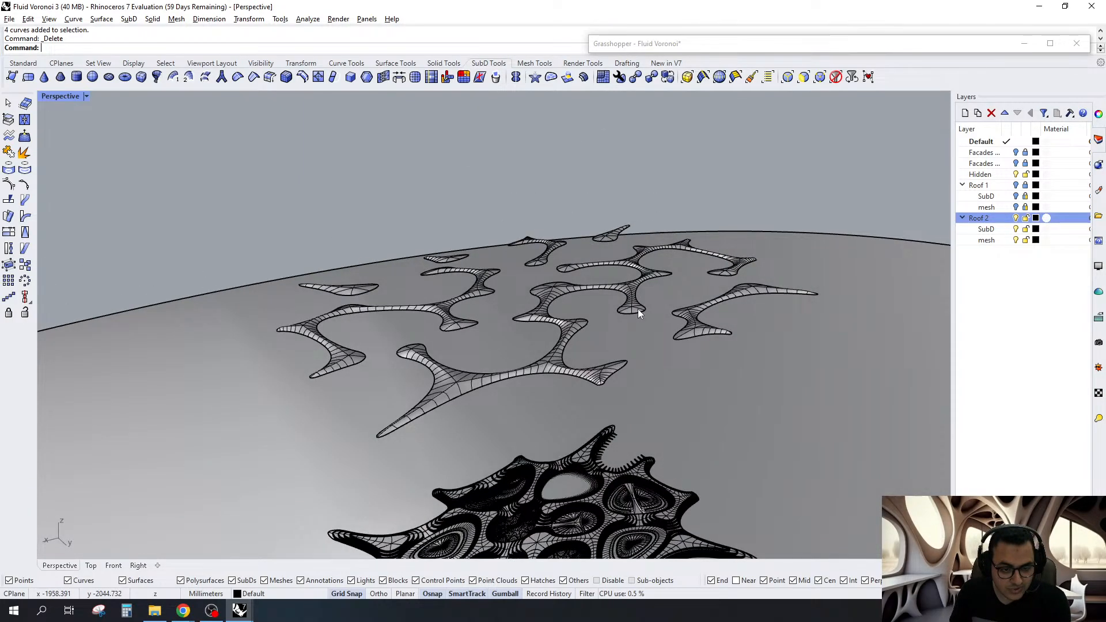
key("Tab")
left_click(638, 309)
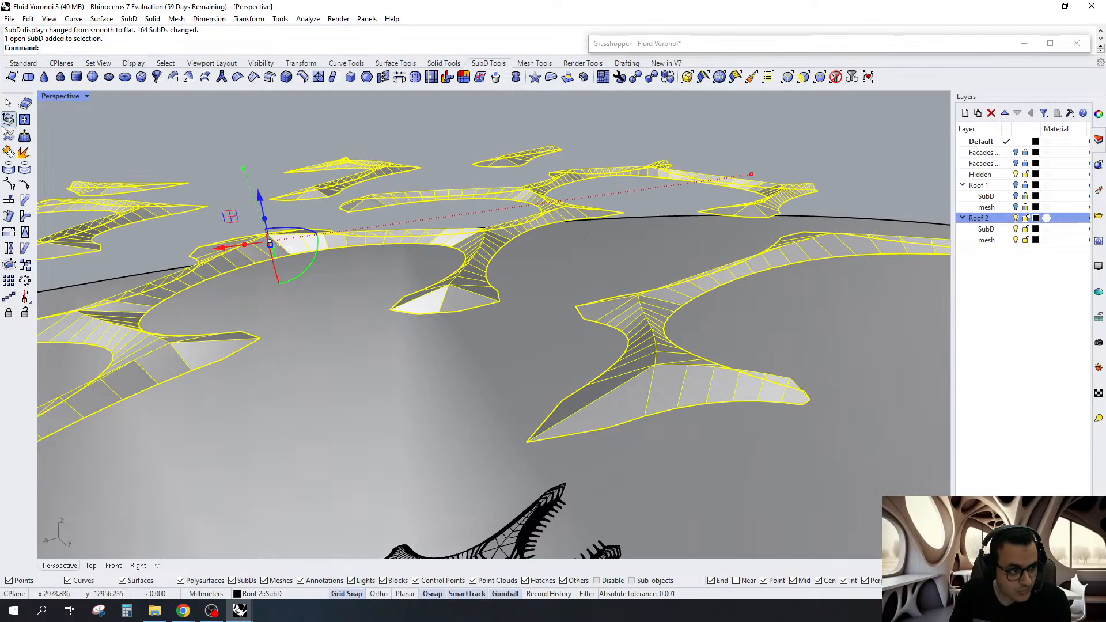
left_click(7, 122)
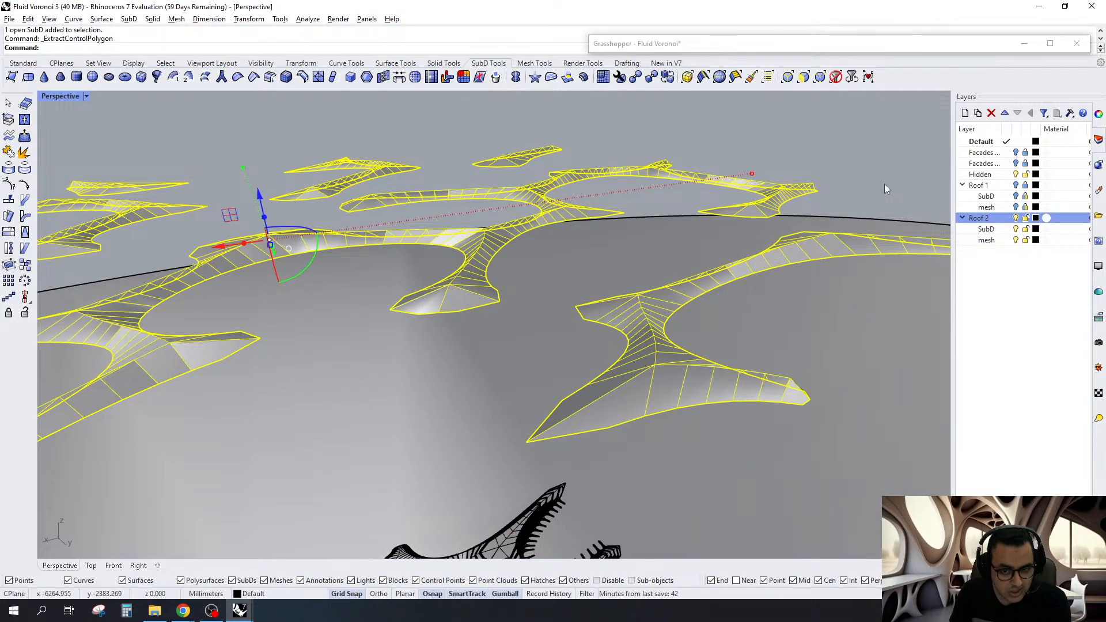
Assign the extracted control polygon mesh to the mesh sublayer of Roof 2
right_click(987, 240)
left_click(1014, 443)
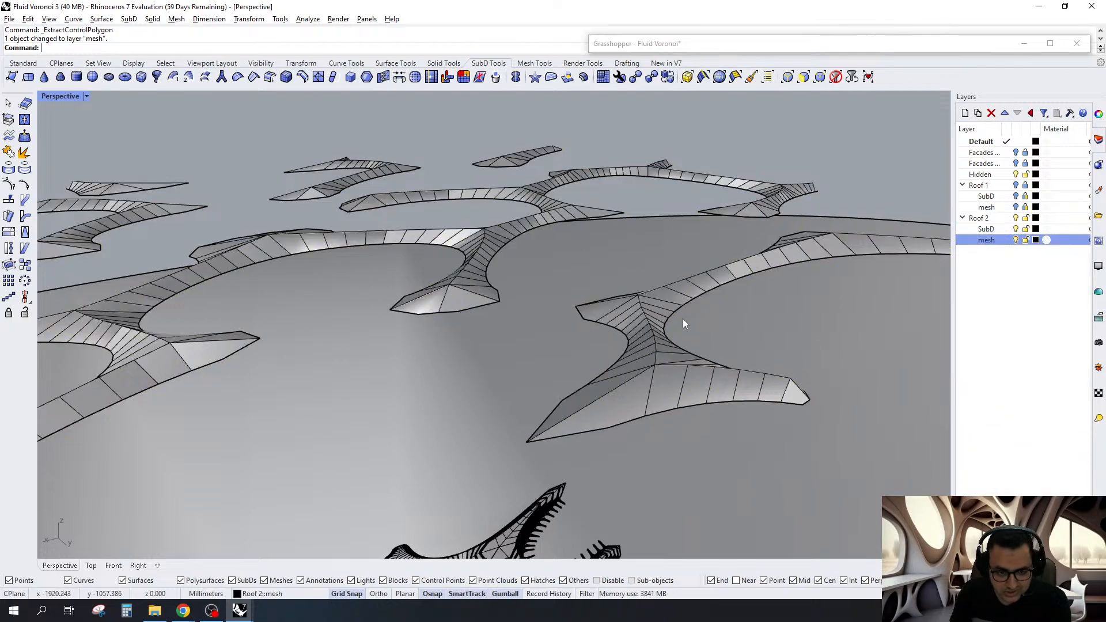
left_click(663, 360)
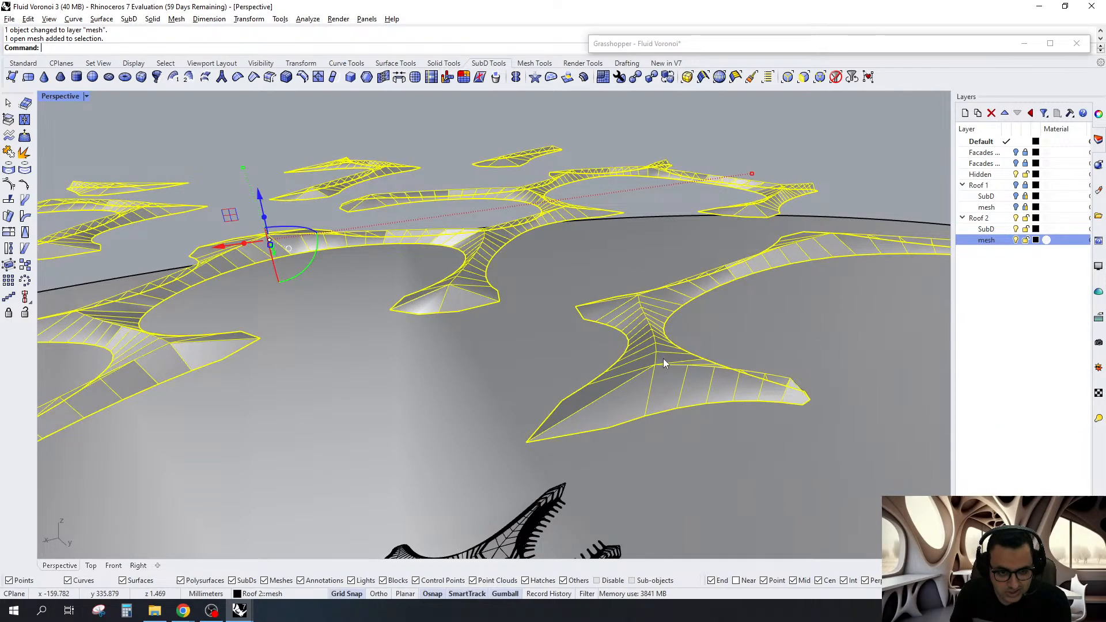
key("Escape")
Hide the SubD sublayer of Roof 2 and select the extracted roof mesh for use in Grasshopper
left_click(1015, 230)
left_click(662, 362)
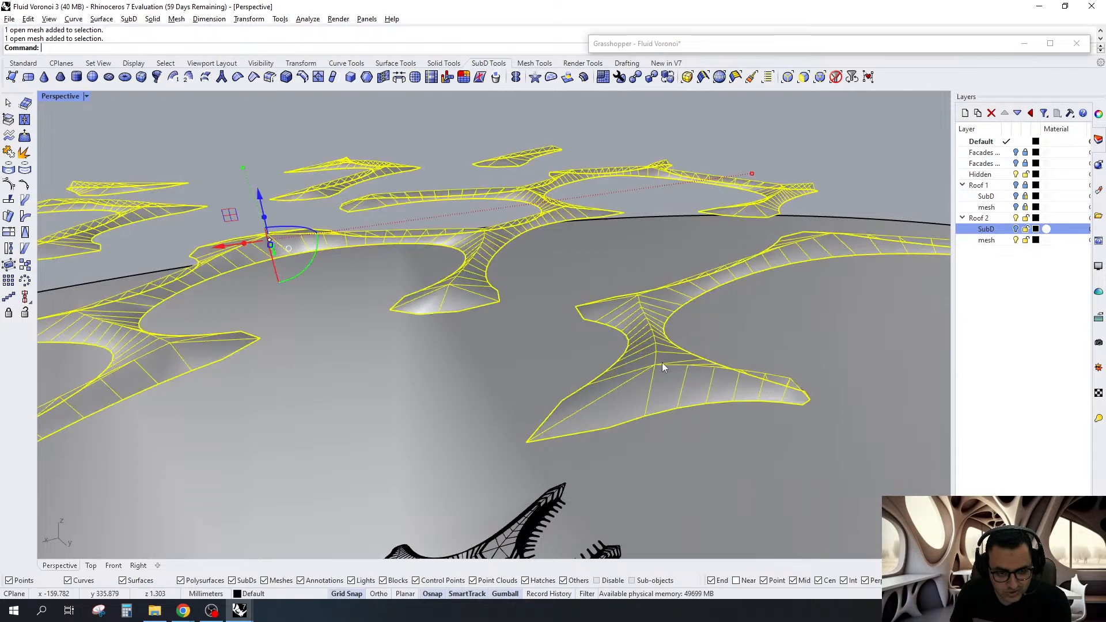
scroll(656, 240, "down", 5)
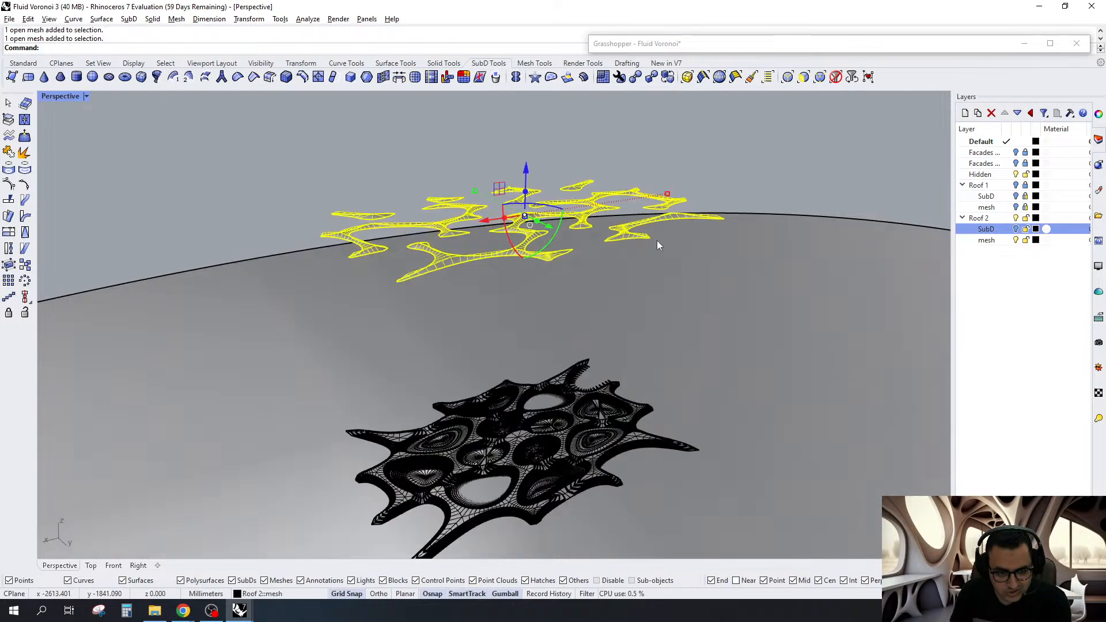
right_click_drag(656, 241, 657, 262)
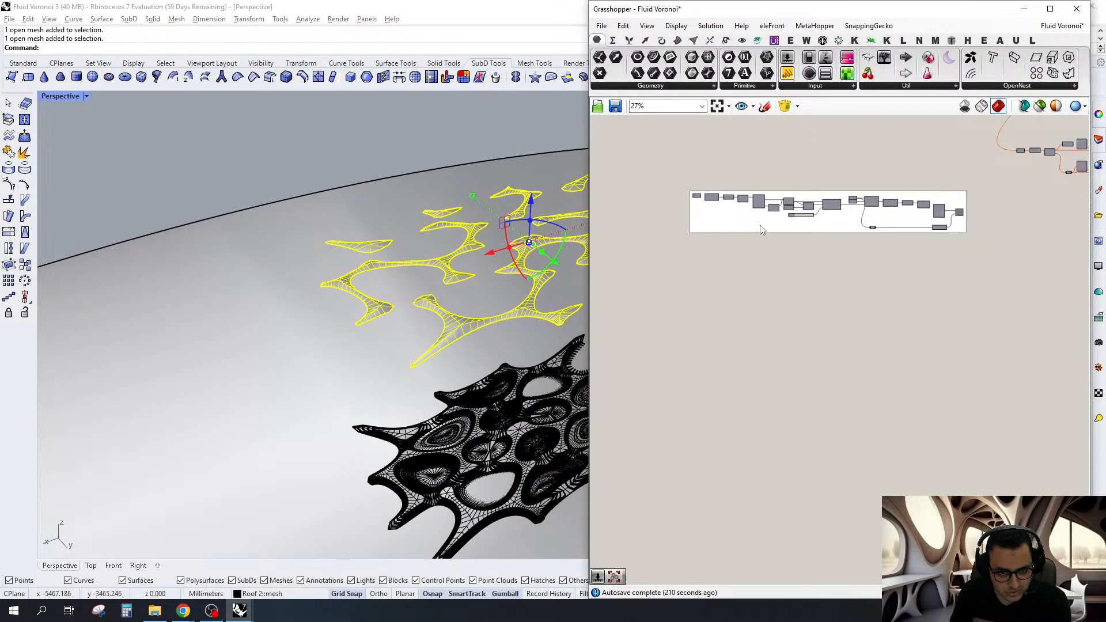
Place a Mesh parameter in the empty canvas area below the last component group and reference the selected Roof 2 meshes in it
scroll(766, 226, "down", 3)
right_click_drag(777, 203, 817, 311)
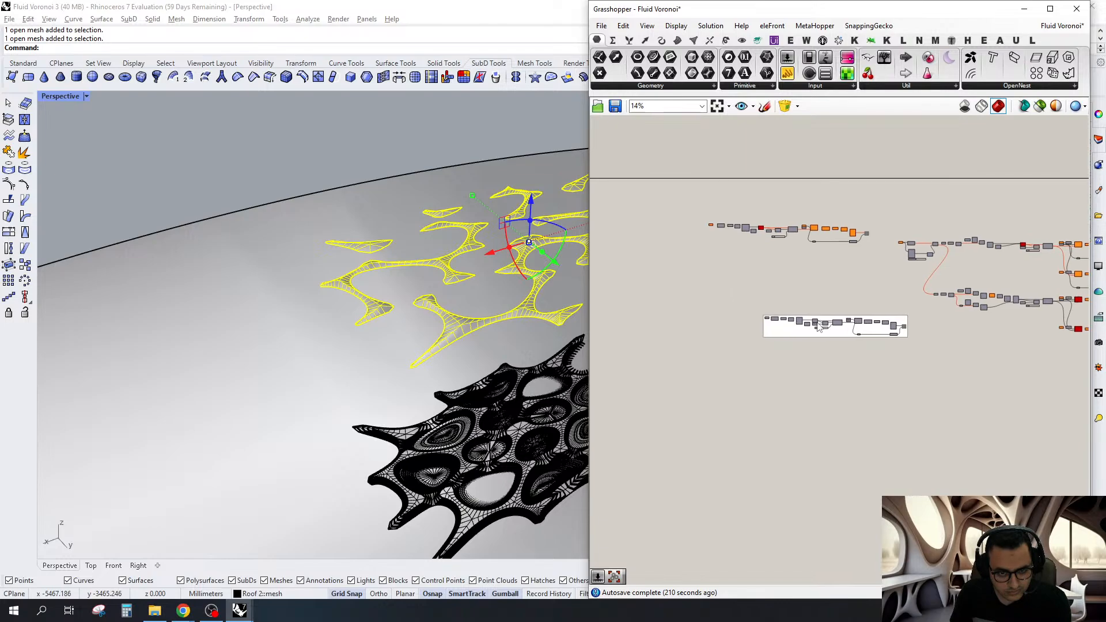
scroll(819, 327, "up", 3)
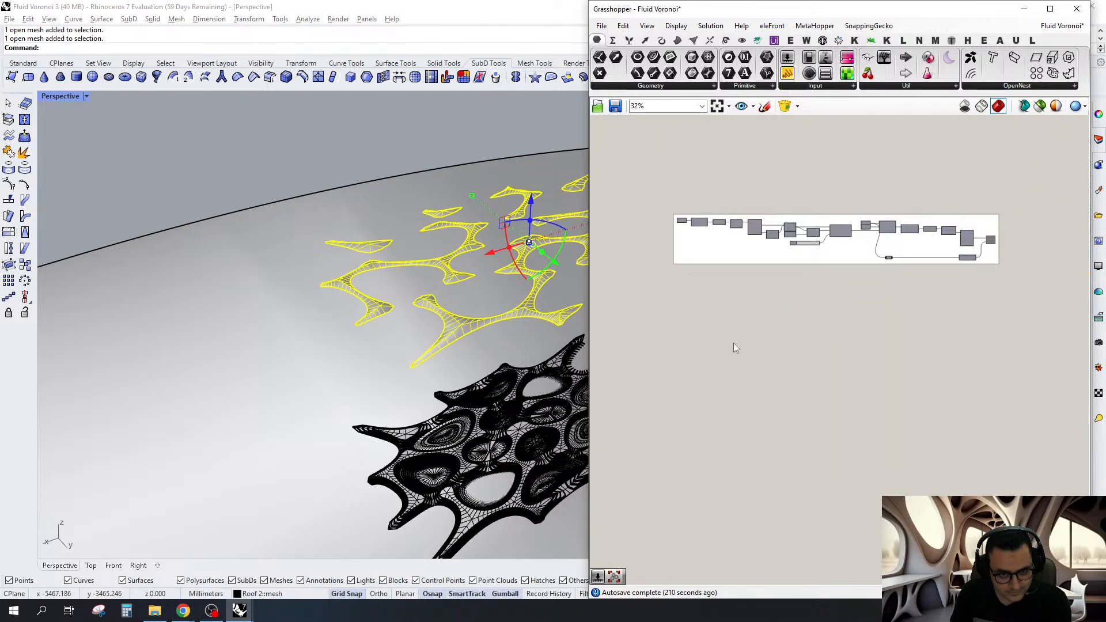
scroll(734, 345, "up", 1)
double_click(734, 345)
left_click(641, 86)
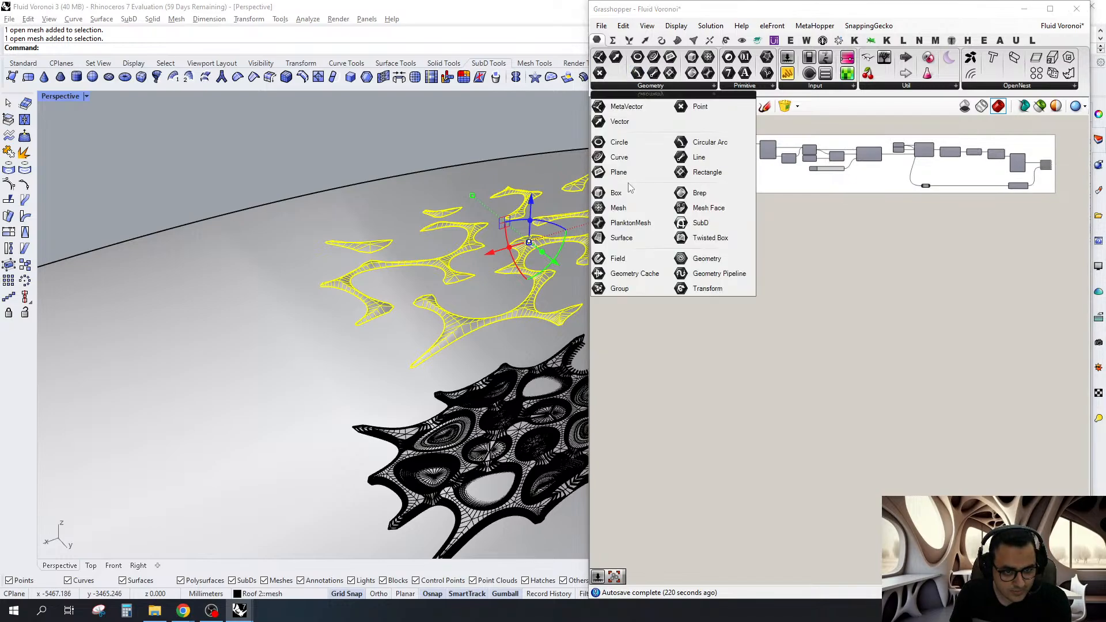
scroll(462, 306, "up", 4)
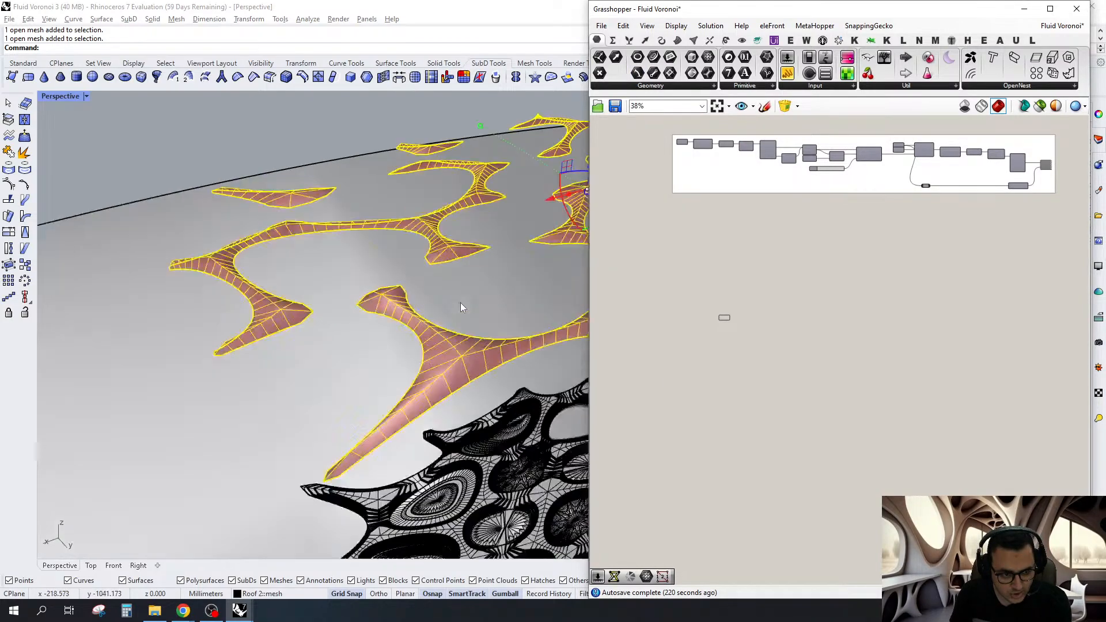
right_click_drag(462, 306, 407, 292, "shift")
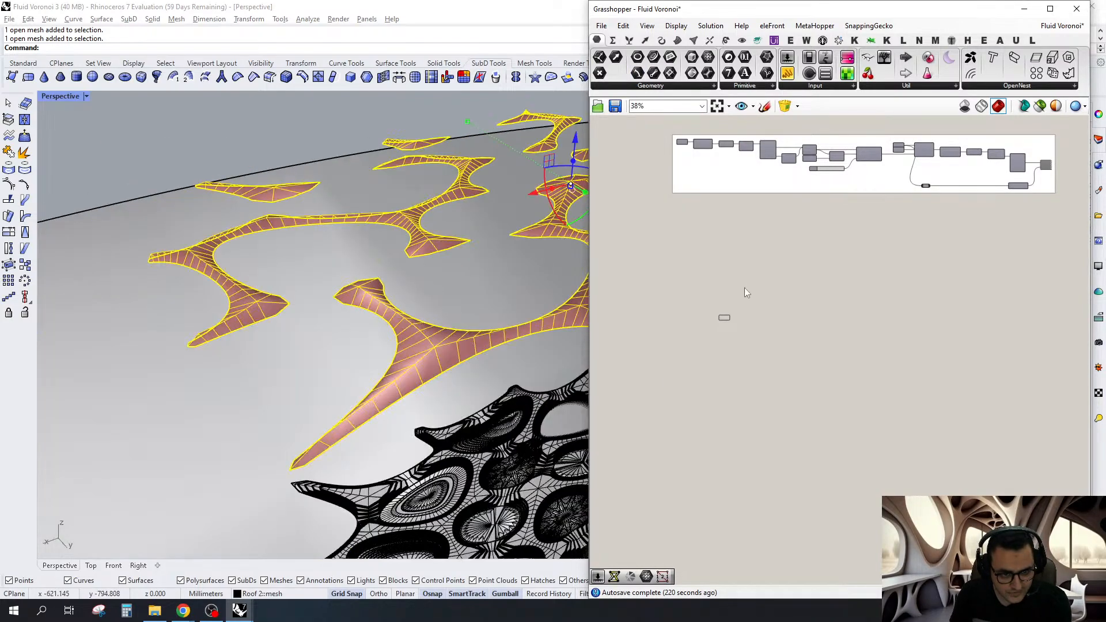
Reposition the Mesh parameter slightly on the canvas and clear the selection of the roof meshes in the viewport
scroll(748, 292, "up", 2)
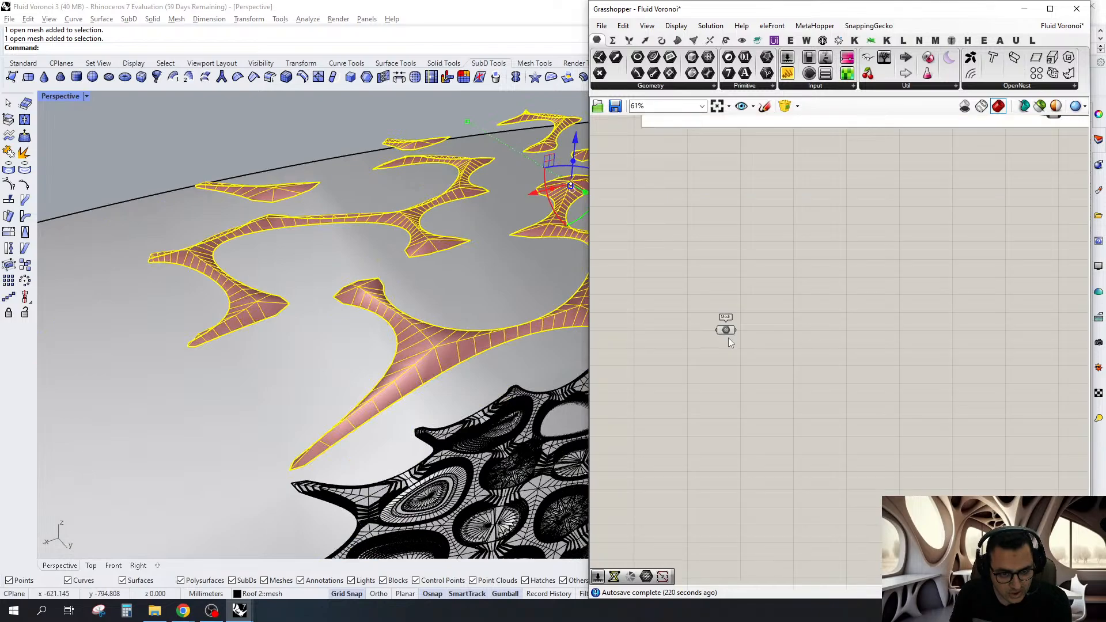
scroll(729, 339, "down", 1)
right_click_drag(729, 339, 776, 378)
left_click_drag(775, 373, 741, 381)
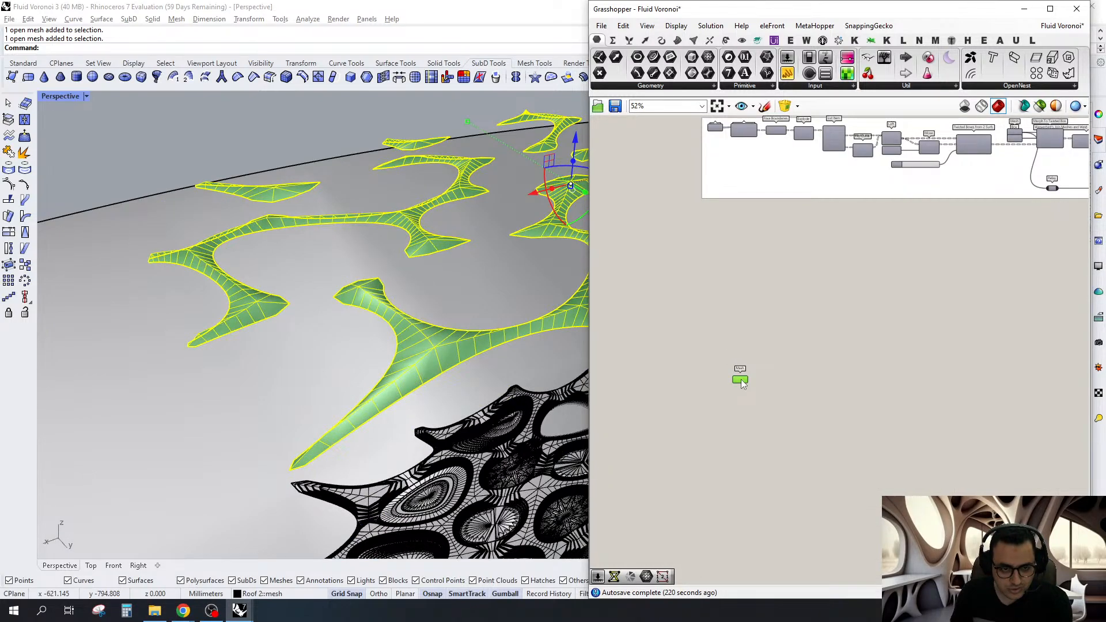
left_click(231, 131)
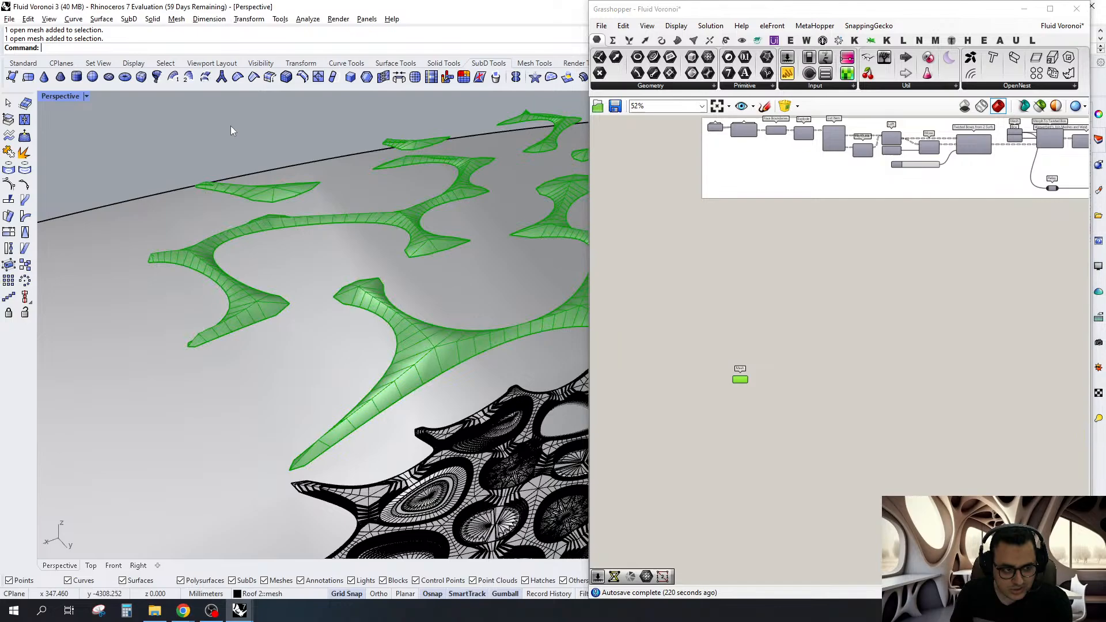
Capture a snip of the roof mesh's pointed corner and sketch short red lines across one of its long faces
scroll(399, 313, "up", 6)
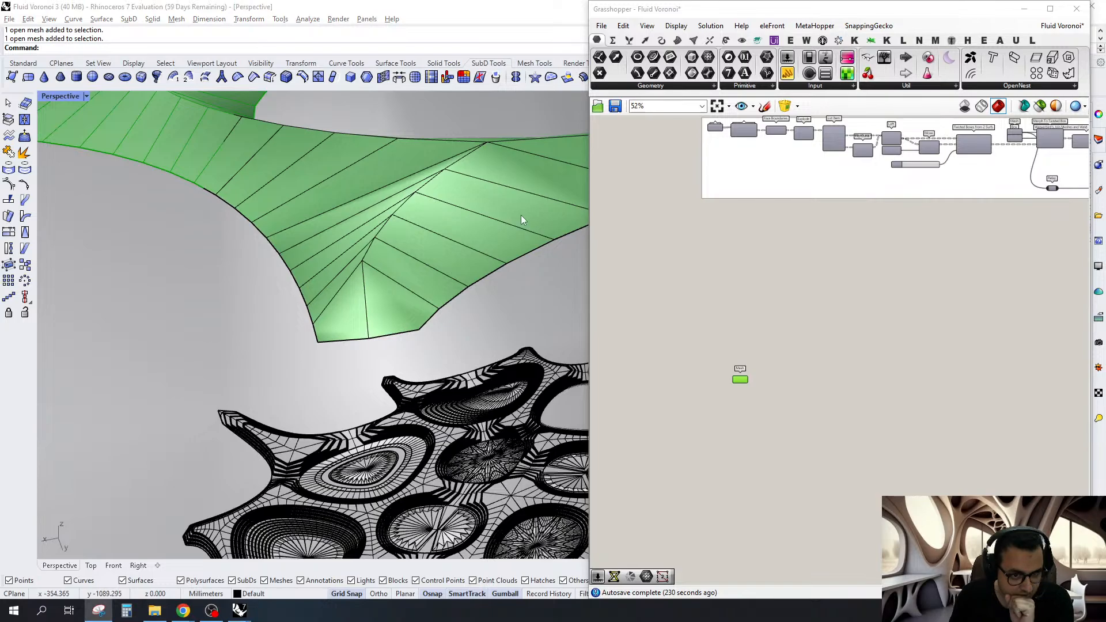
key("super+shift+s")
left_click_drag(569, 127, 166, 482)
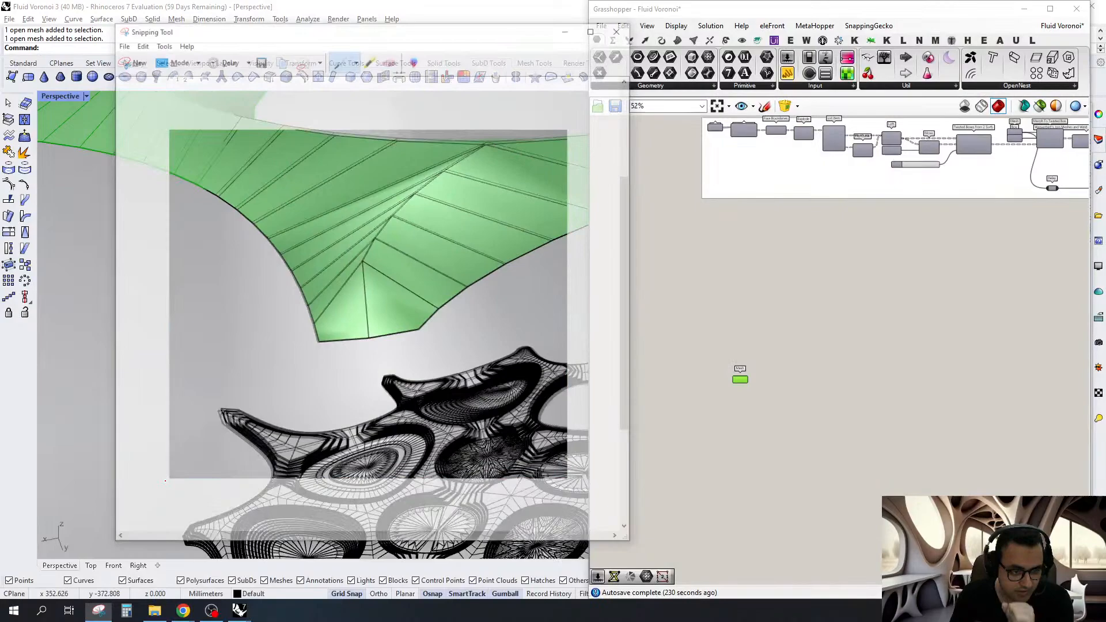
left_click_drag(445, 274, 416, 295)
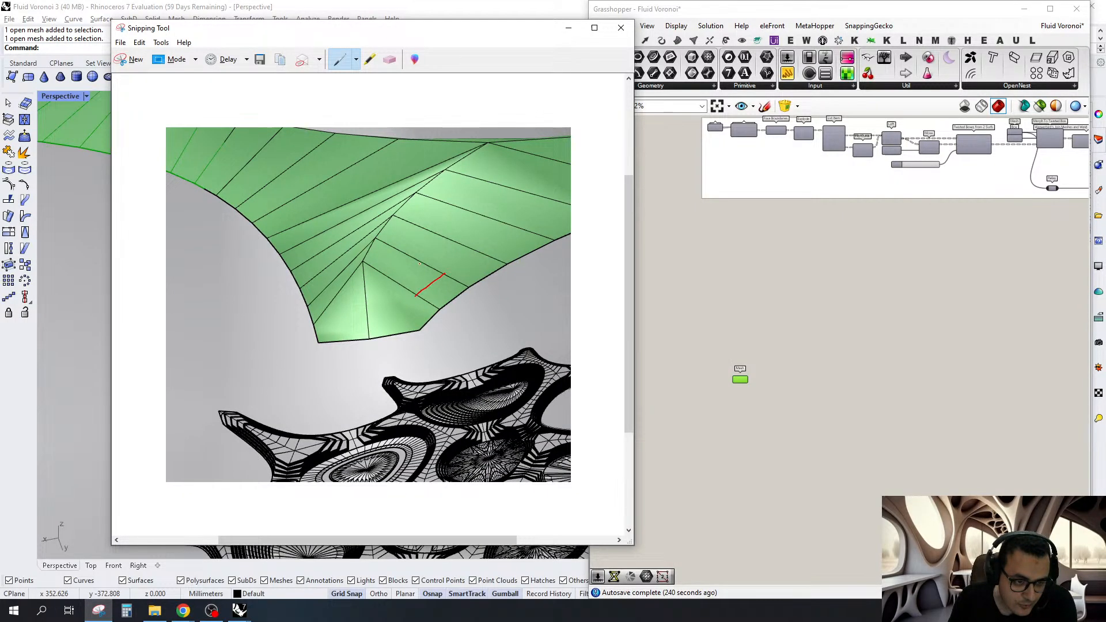
left_click_drag(419, 263, 405, 284)
left_click_drag(394, 249, 378, 276)
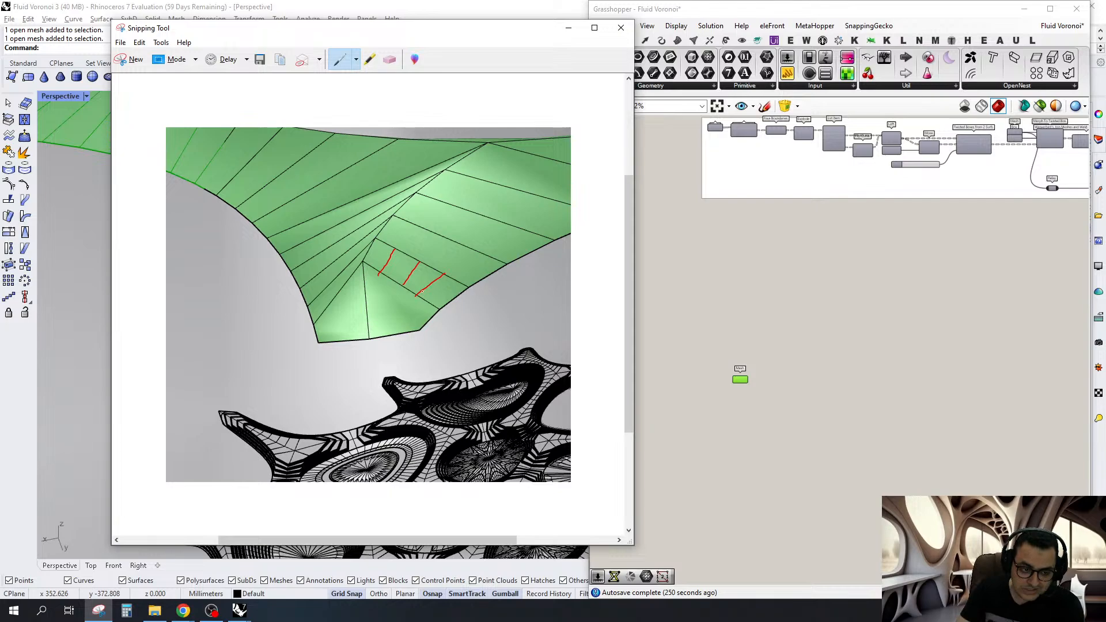
left_click_drag(417, 295, 410, 305)
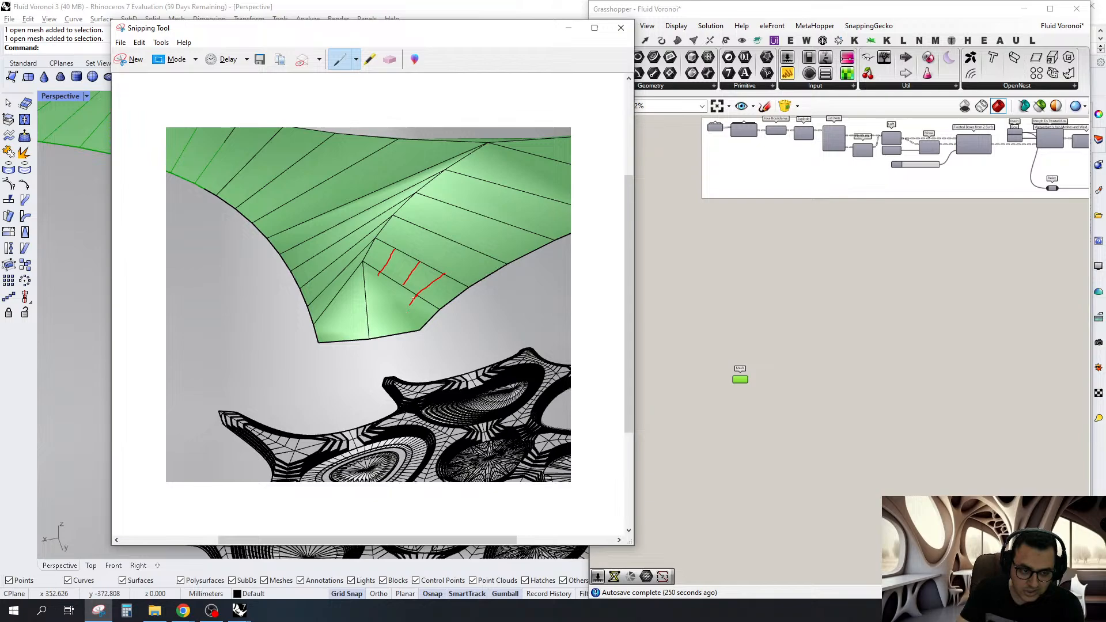
Extend the red lines on the snip through the neighbouring faces and outline the subdivided face to explain the connectivity
mouse_move(412, 299)
left_mouse_down()
mouse_move(367, 311)
mouse_move(394, 304)
mouse_move(365, 301)
mouse_move(370, 286)
mouse_move(347, 280)
mouse_move(366, 228)
mouse_move(243, 146)
left_mouse_up()
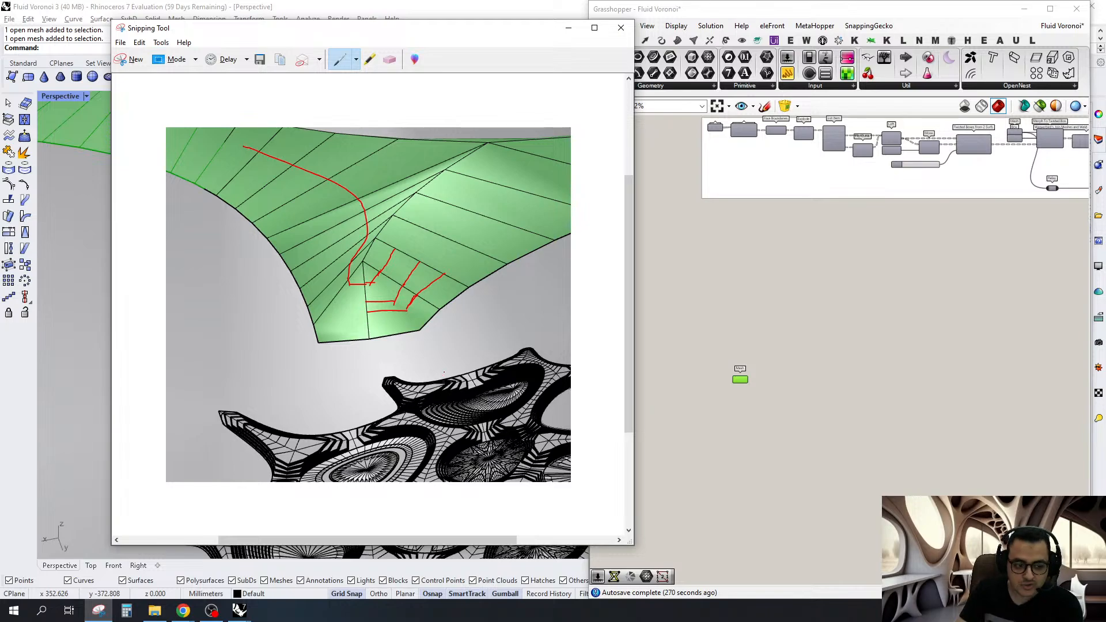
mouse_move(378, 235)
left_mouse_down()
mouse_move(365, 262)
mouse_move(399, 283)
mouse_move(478, 296)
mouse_move(423, 261)
left_mouse_up()
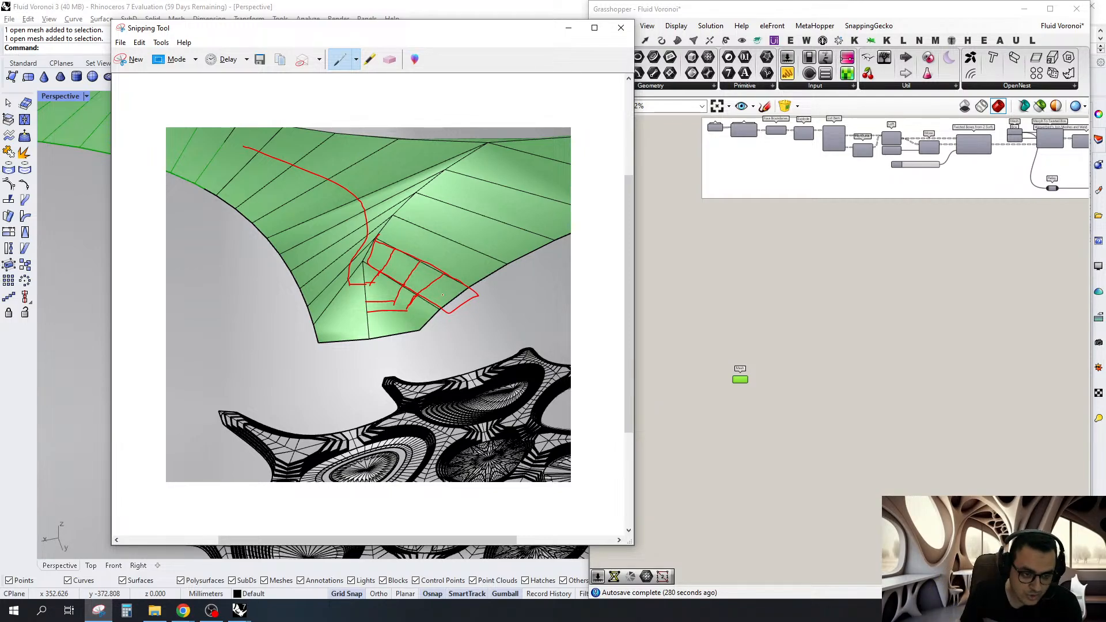
left_click_drag(595, 185, 420, 287)
mouse_move(439, 369)
left_mouse_down()
mouse_move(436, 324)
mouse_move(332, 263)
mouse_move(428, 339)
mouse_move(374, 253)
left_mouse_up()
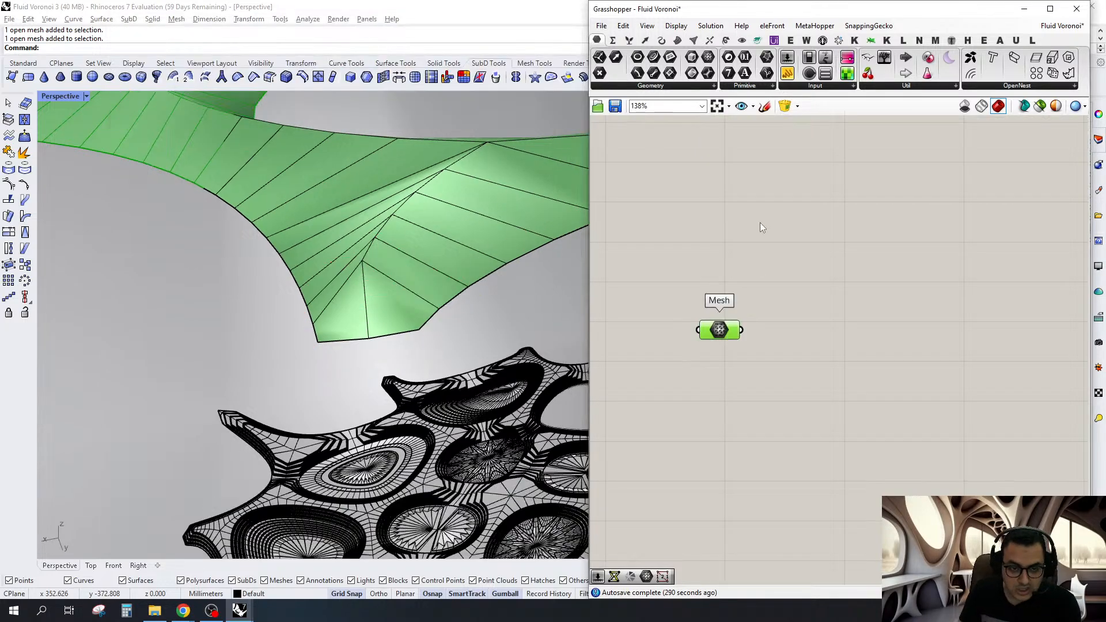
Add a Connected Faces component from the mesh analysis tools and feed the Mesh parameter into its M input
double_click(823, 321)
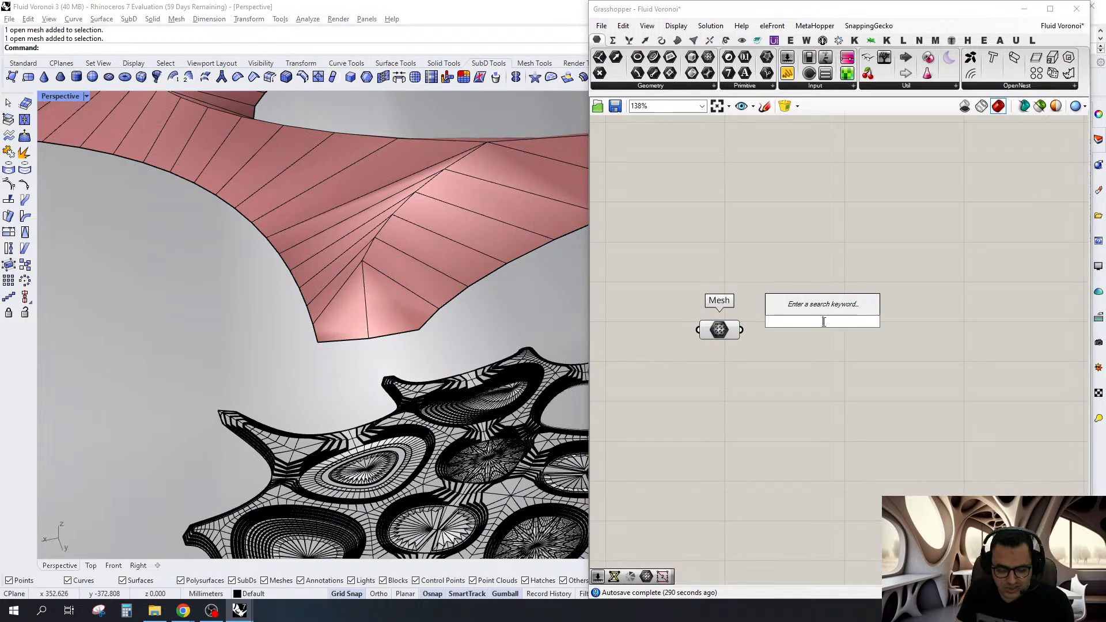
key("Escape")
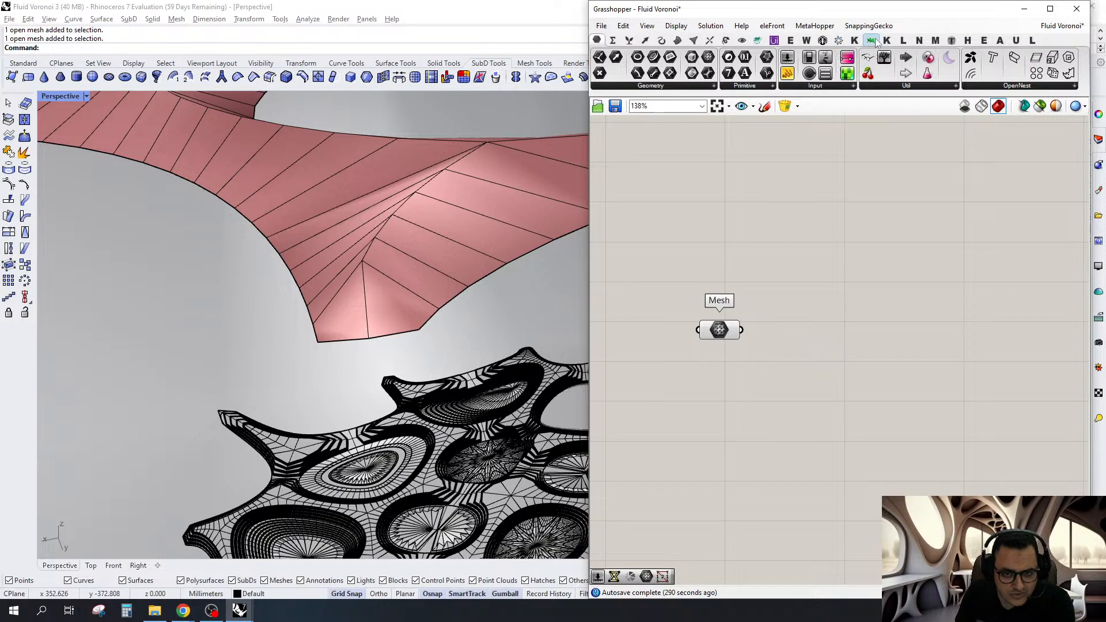
left_click(935, 40)
left_click(618, 86)
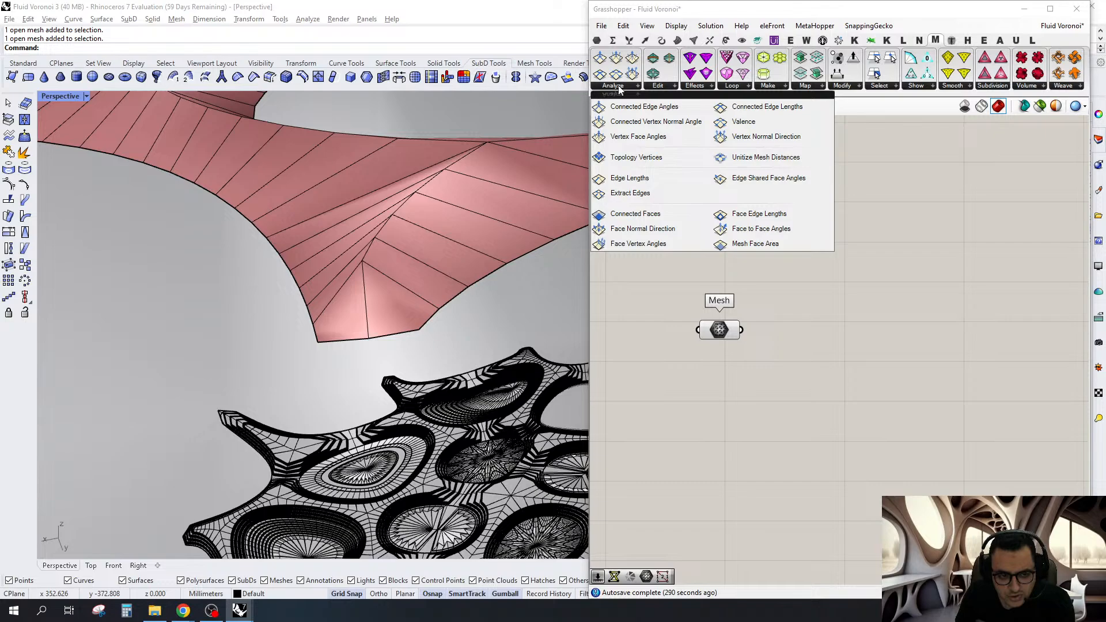
left_click(636, 214)
left_click(850, 298)
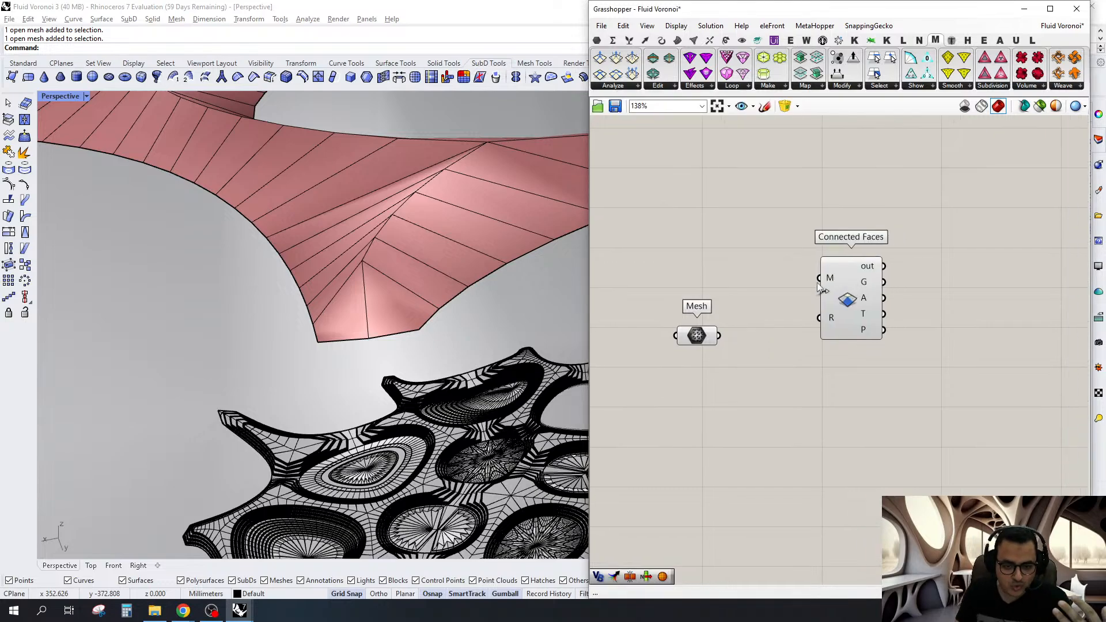
left_click_drag(719, 336, 813, 282)
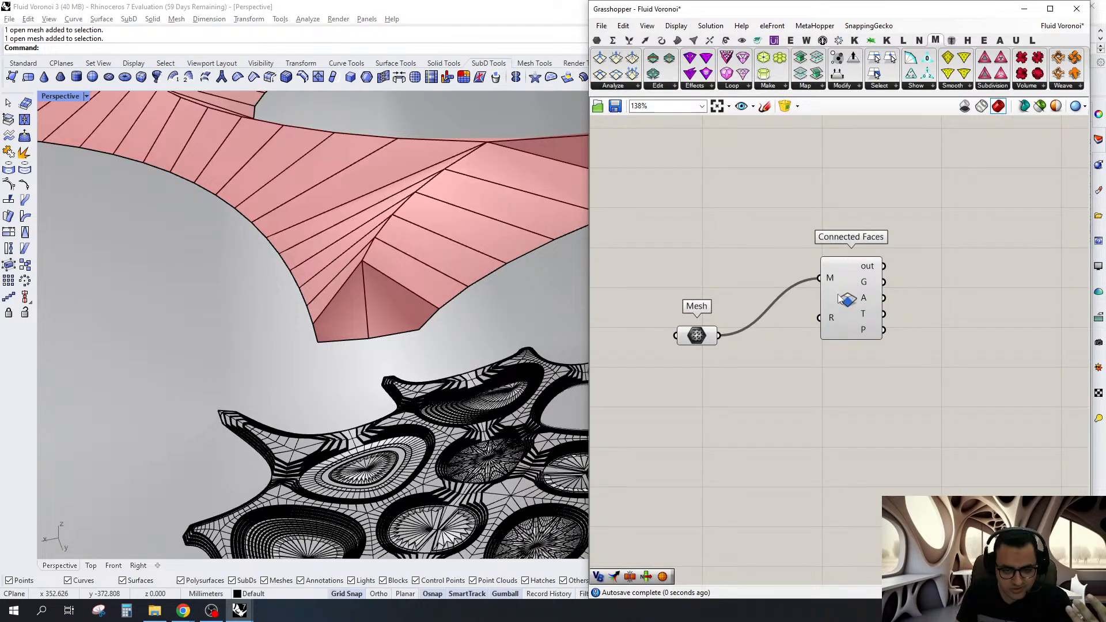
left_click(838, 293)
scroll(756, 332, "up", 3)
mouse_move(755, 331)
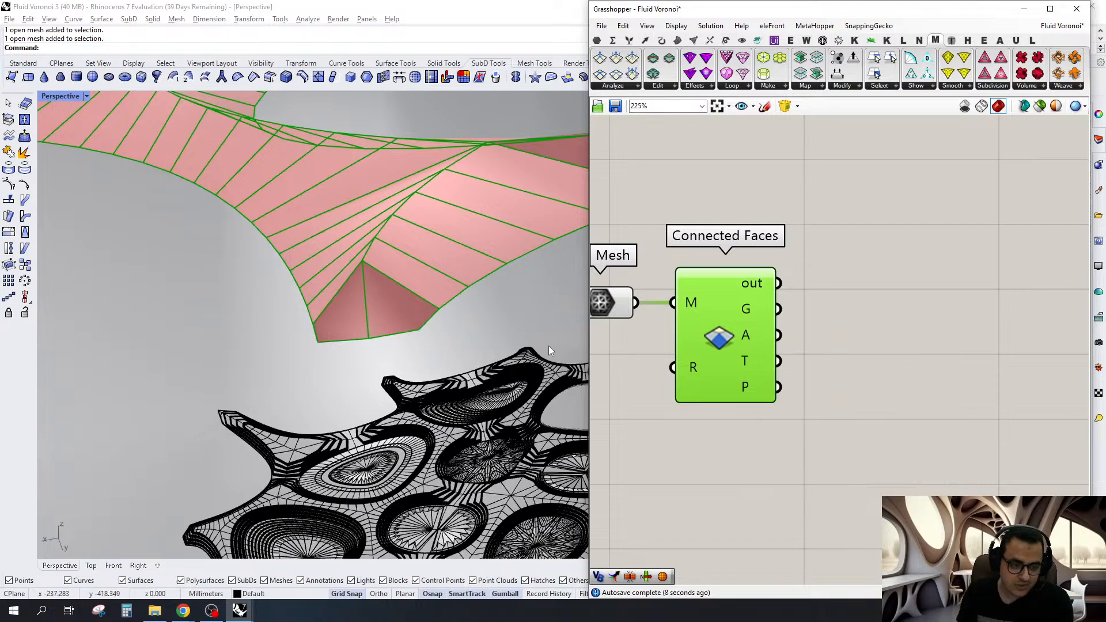
Isolate the Roof 2 meshes in the viewport with the Isolate command and clear the selection
scroll(548, 346, "down", 6)
right_click_drag(548, 346, 386, 296)
type("Isolate")
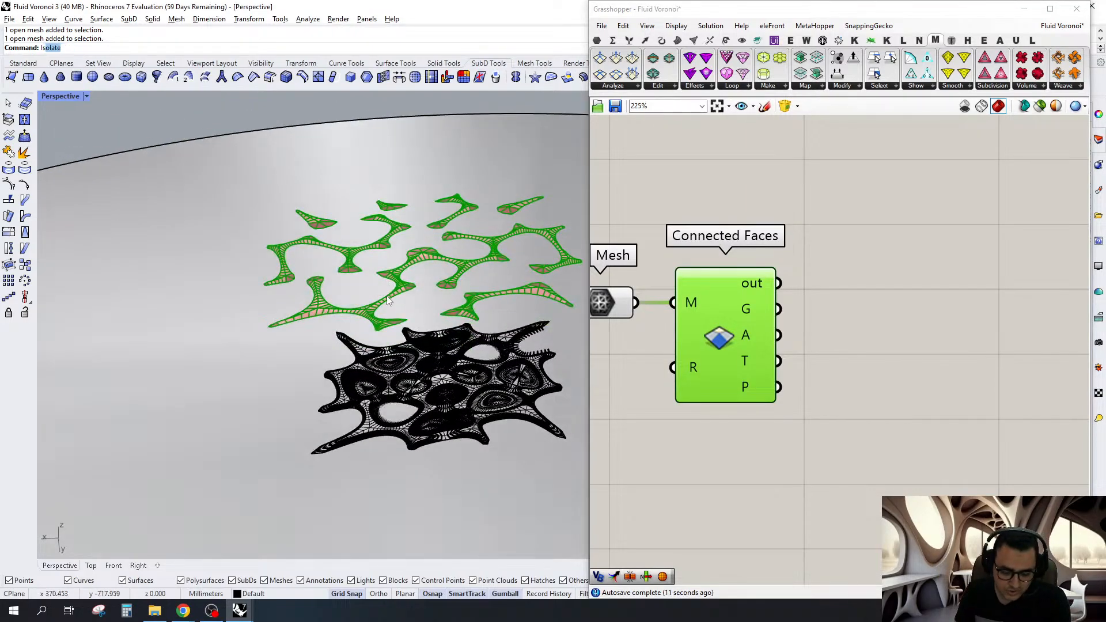
key("Return")
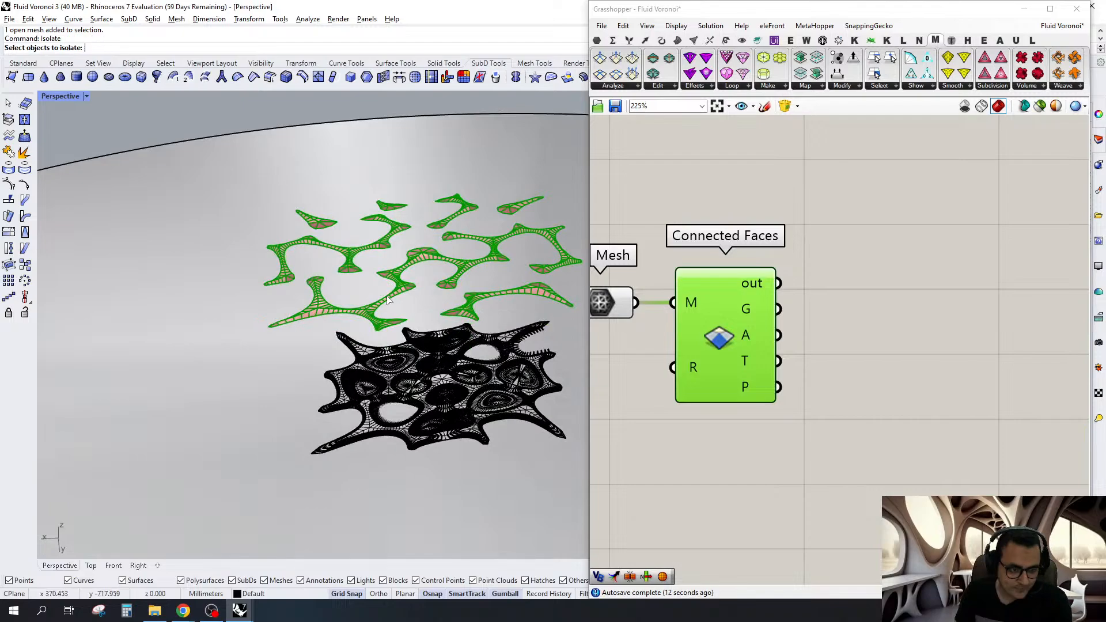
key("Escape")
scroll(436, 280, "up", 6)
left_click(369, 303)
type("Is")
key("Return")
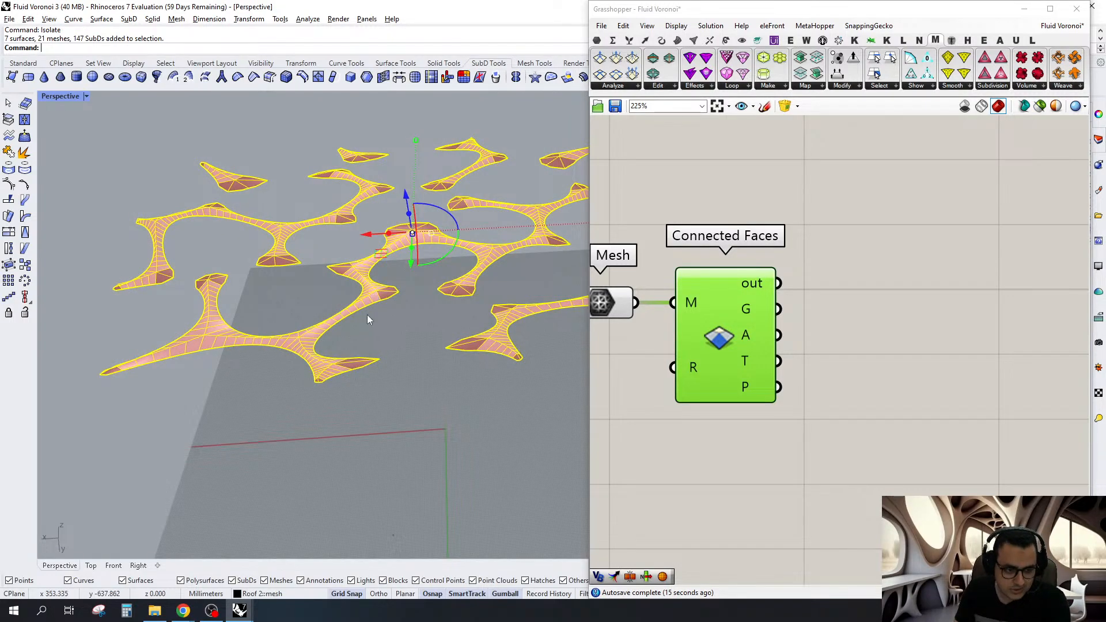
key("Escape")
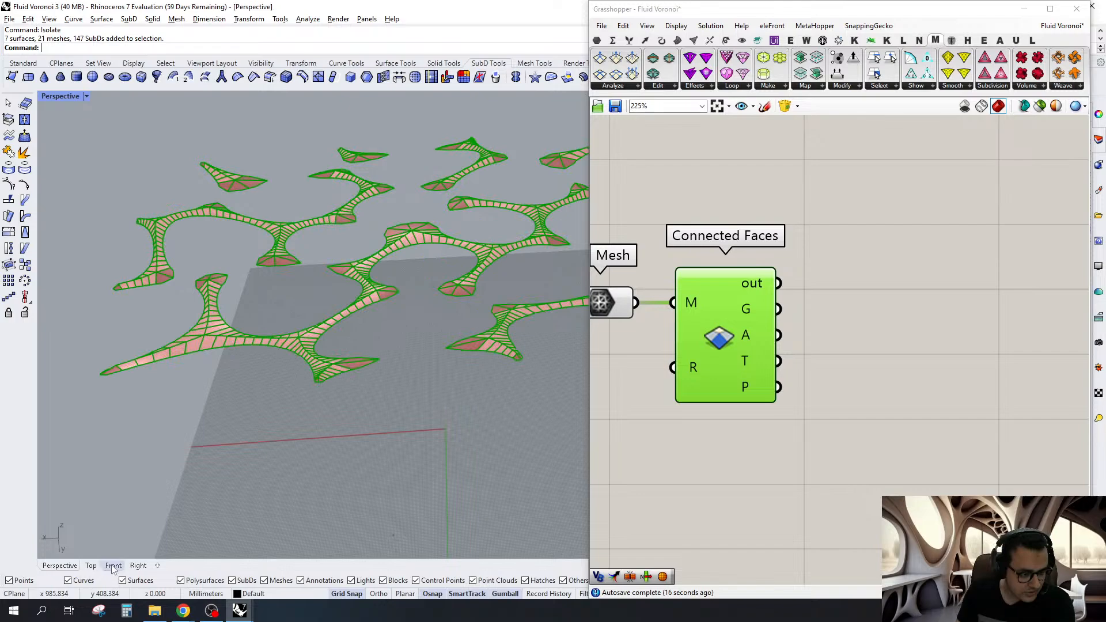
Show the isolated roof mesh in the Top view, focused on a junction where its strips branch
left_click(91, 565)
right_click_drag(356, 274, 422, 275)
scroll(334, 282, "up", 5)
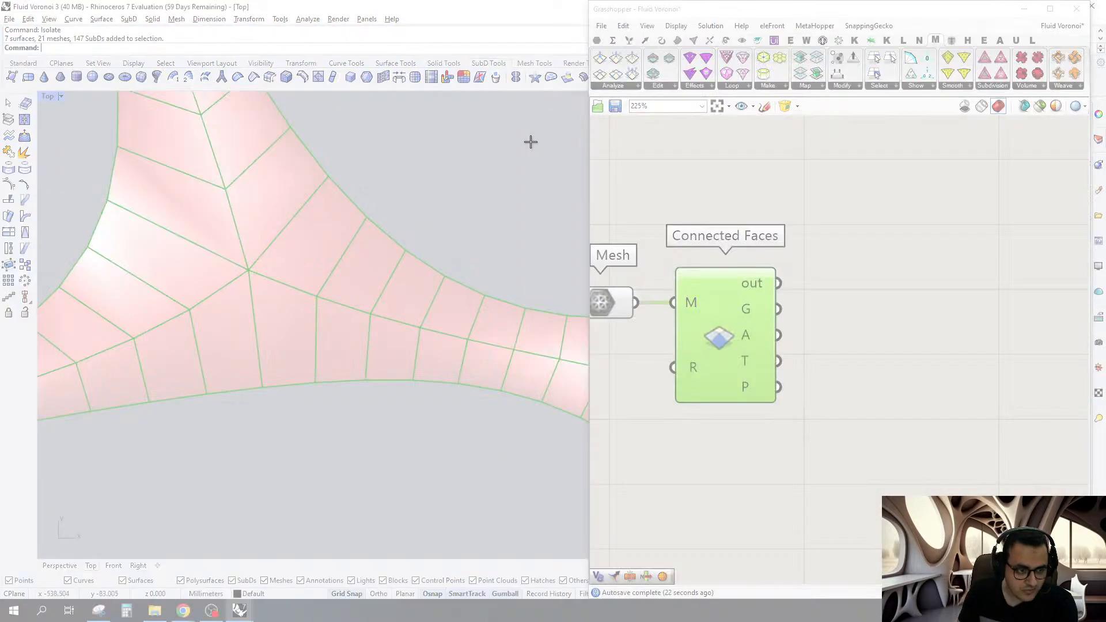
Capture a snip of the branching mesh area and mark a face and its adjoining faces with red strokes
left_click_drag(530, 140, 154, 520)
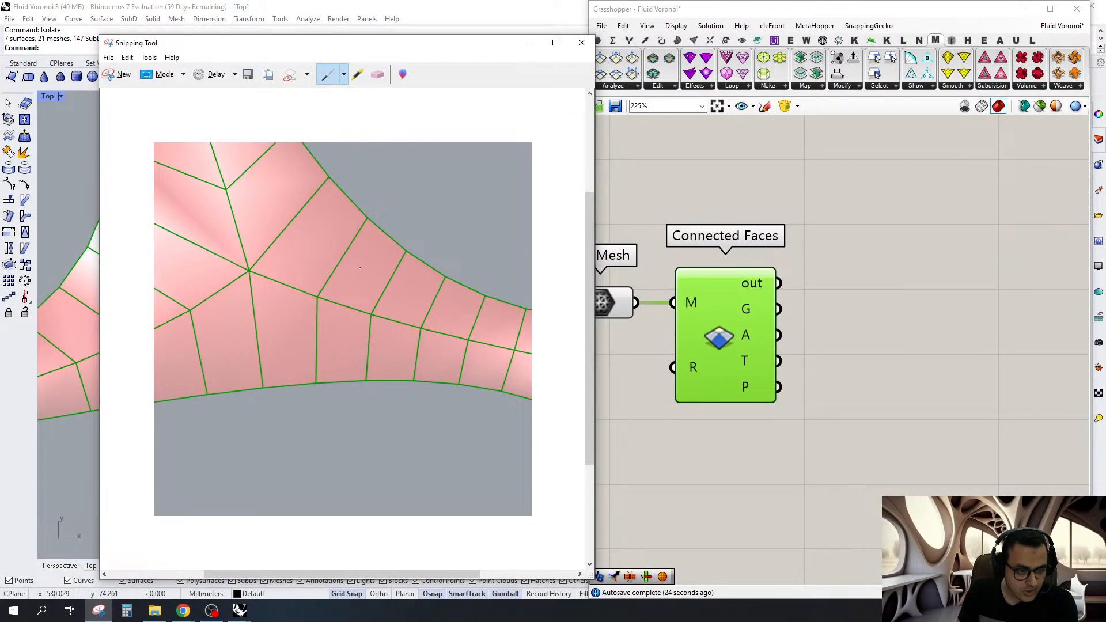
left_click_drag(357, 295, 381, 262)
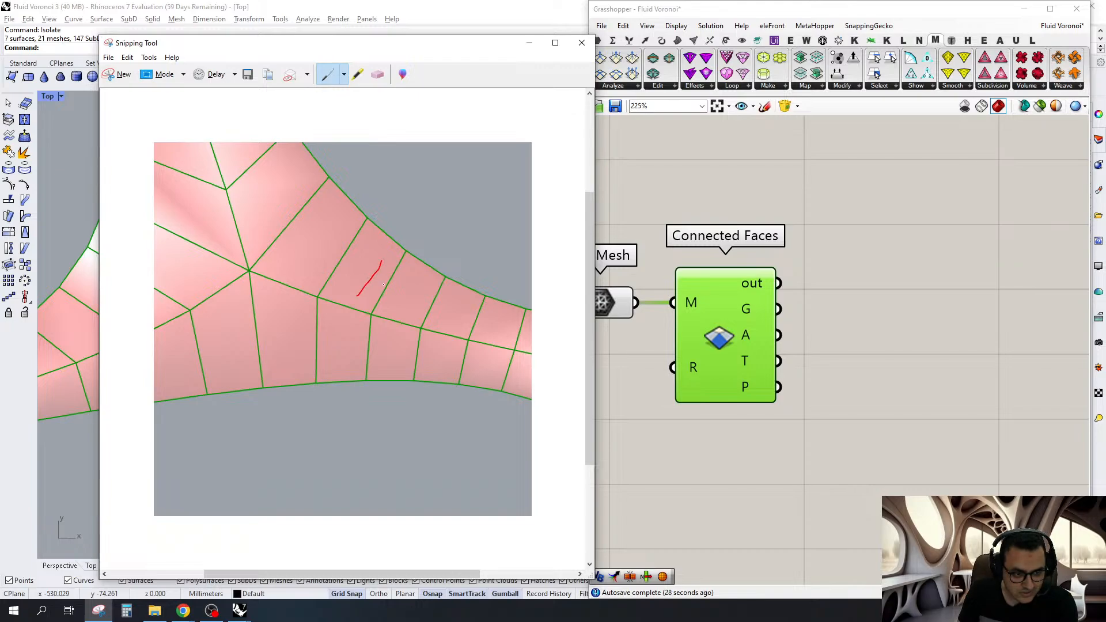
left_click_drag(384, 285, 396, 289)
mouse_move(336, 261)
left_mouse_down()
mouse_move(349, 267)
mouse_move(347, 314)
left_mouse_up()
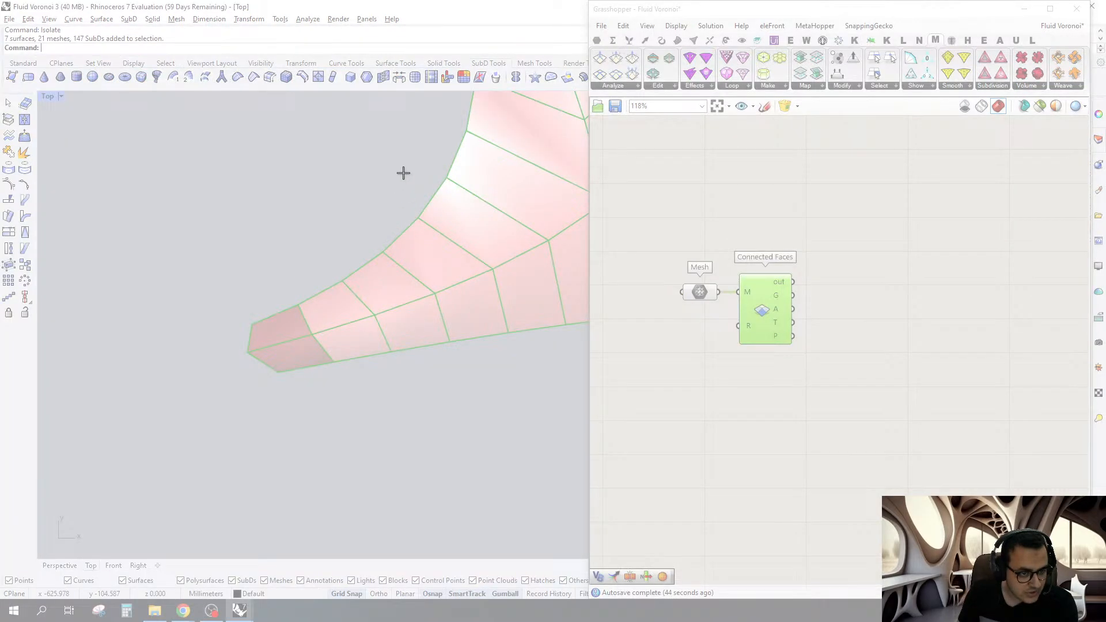
Capture a snip of the mesh's narrow end and mark the edge connections of its end faces and their neighbours in red
left_click_drag(404, 173, 151, 494)
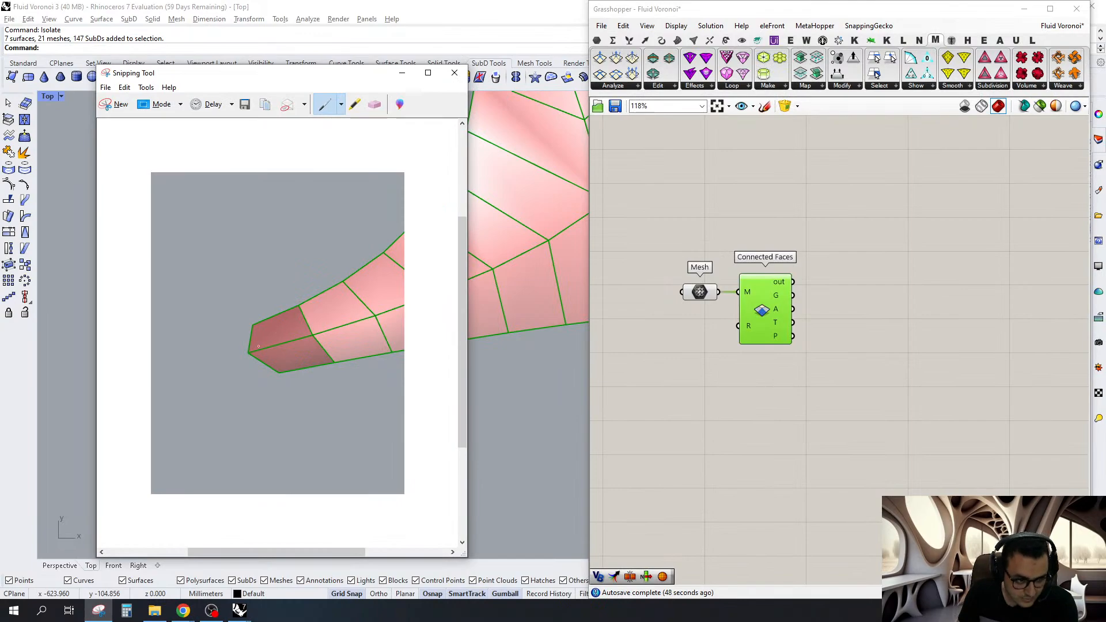
left_click_drag(267, 329, 288, 325)
left_click_drag(280, 339, 286, 352)
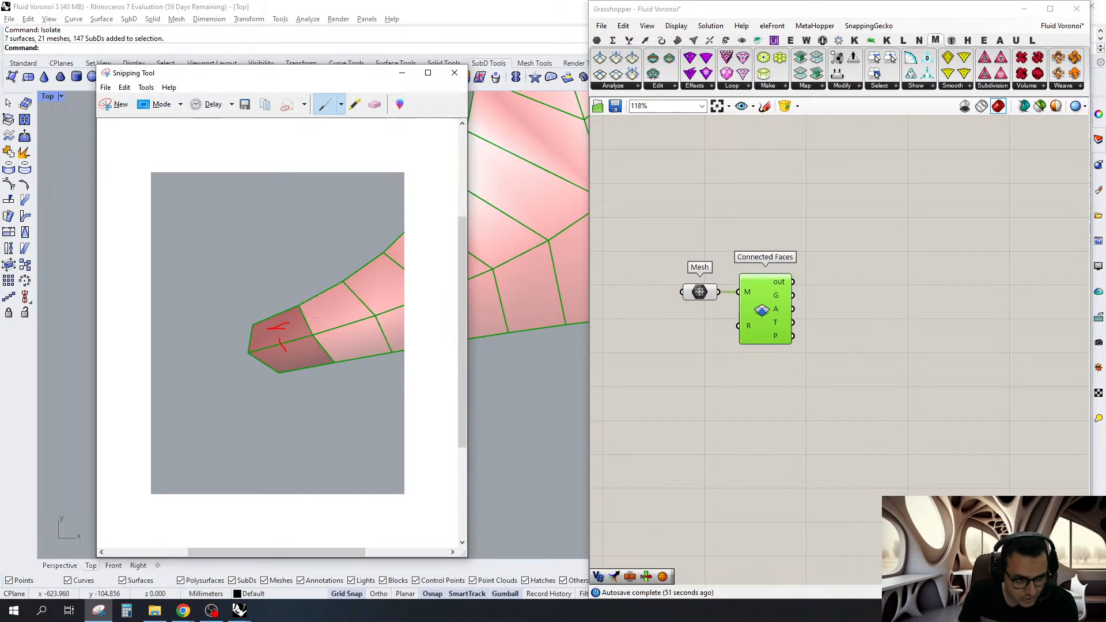
mouse_move(314, 317)
left_mouse_down()
mouse_move(306, 320)
mouse_move(339, 317)
mouse_move(348, 336)
left_mouse_up()
left_click_drag(359, 306, 375, 297)
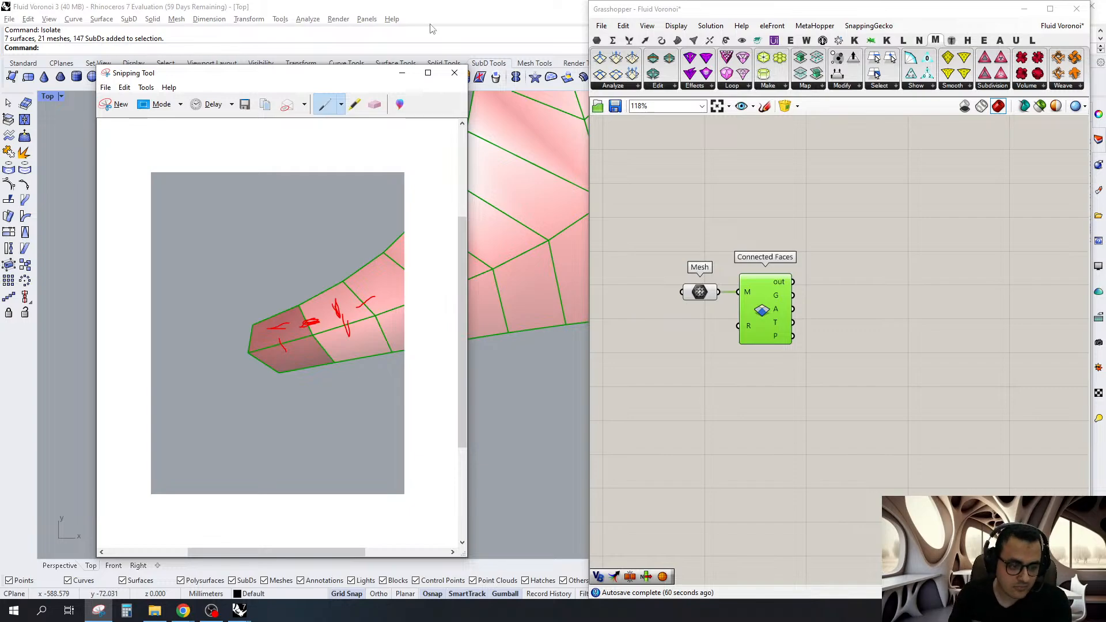
Move Connected Faces down, add an ExplodeMesh component above it and feed it from the Mesh parameter
scroll(723, 321, "up", 2)
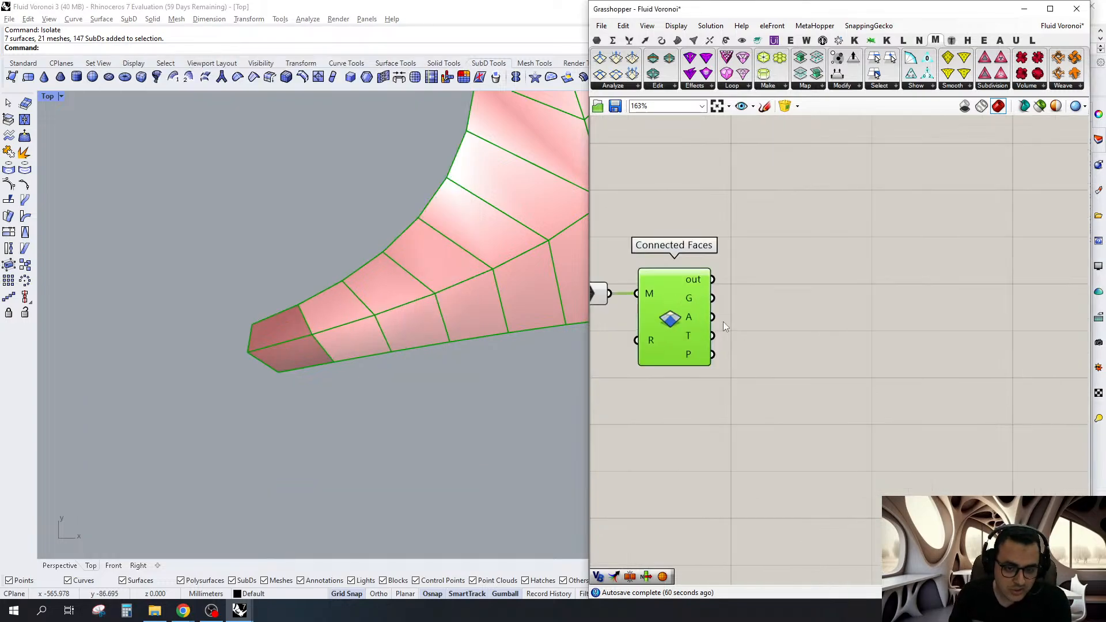
left_click_drag(683, 302, 734, 360)
right_click_drag(734, 361, 833, 387)
left_click(804, 288)
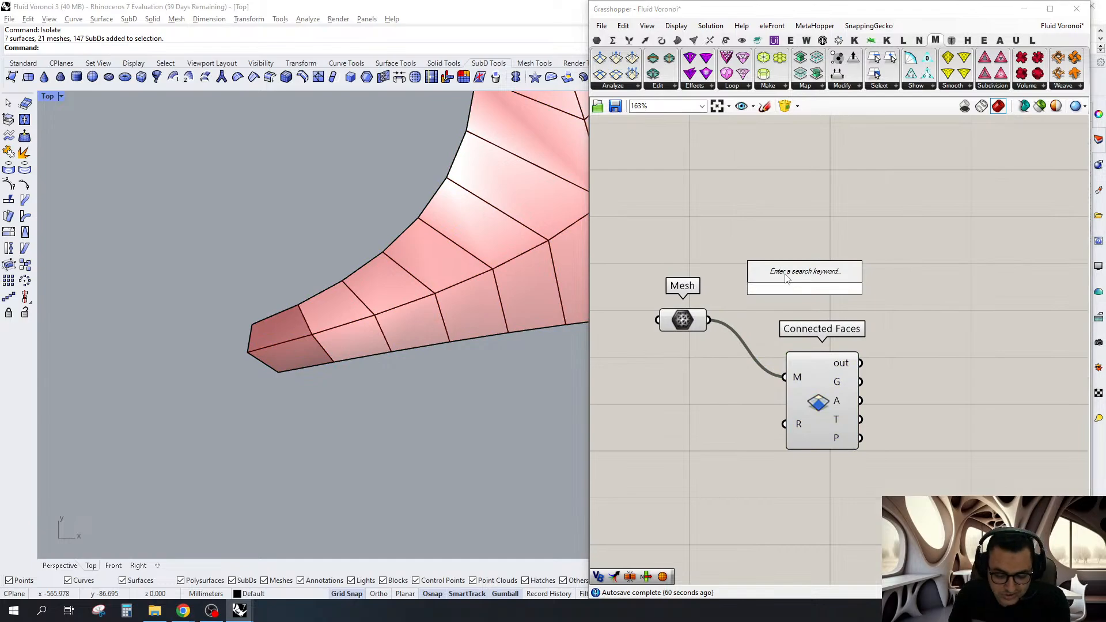
type("r")
key("Escape")
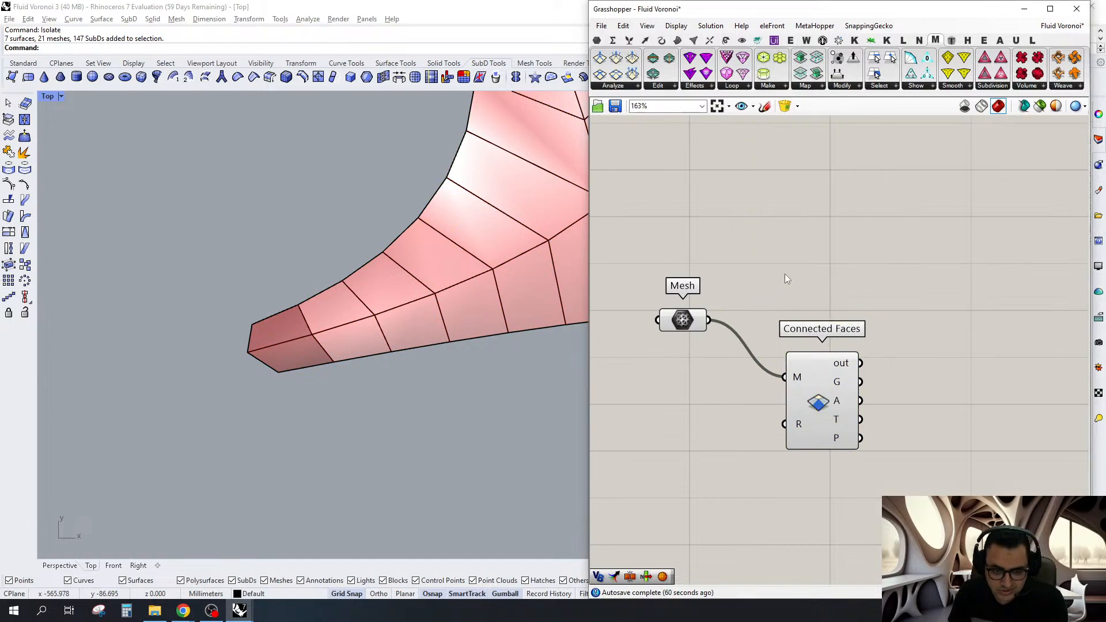
double_click(785, 274)
type("explo")
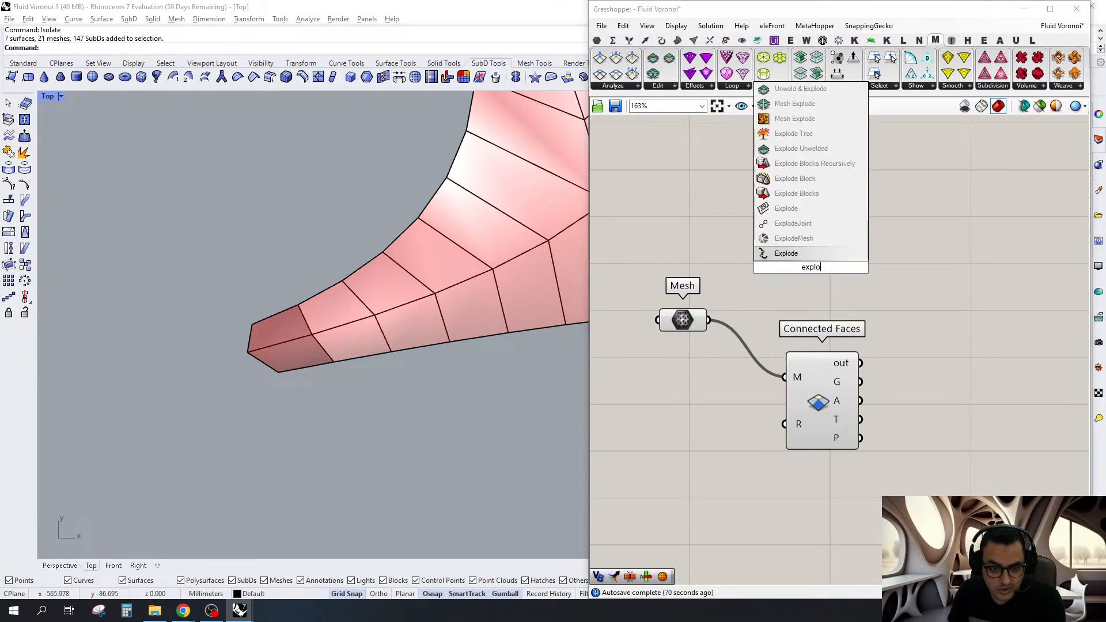
left_click(794, 238)
left_click_drag(708, 320, 775, 265)
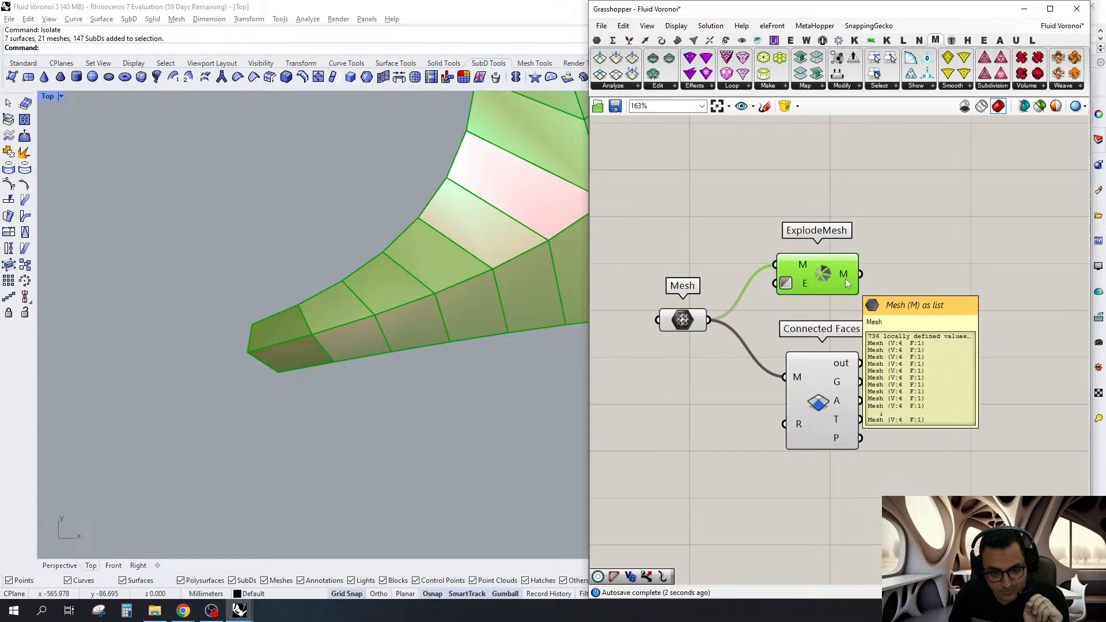
Add a Dispatch component after ExplodeMesh and connect the exploded meshes to its list input
left_click(918, 333)
right_click_drag(909, 279, 862, 337)
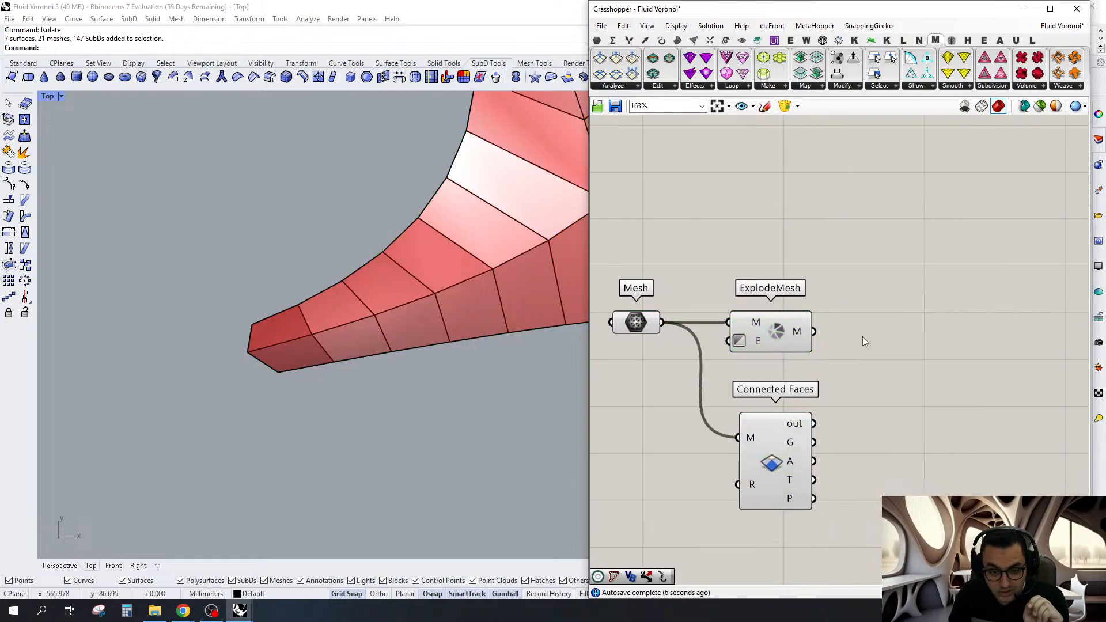
double_click(862, 336)
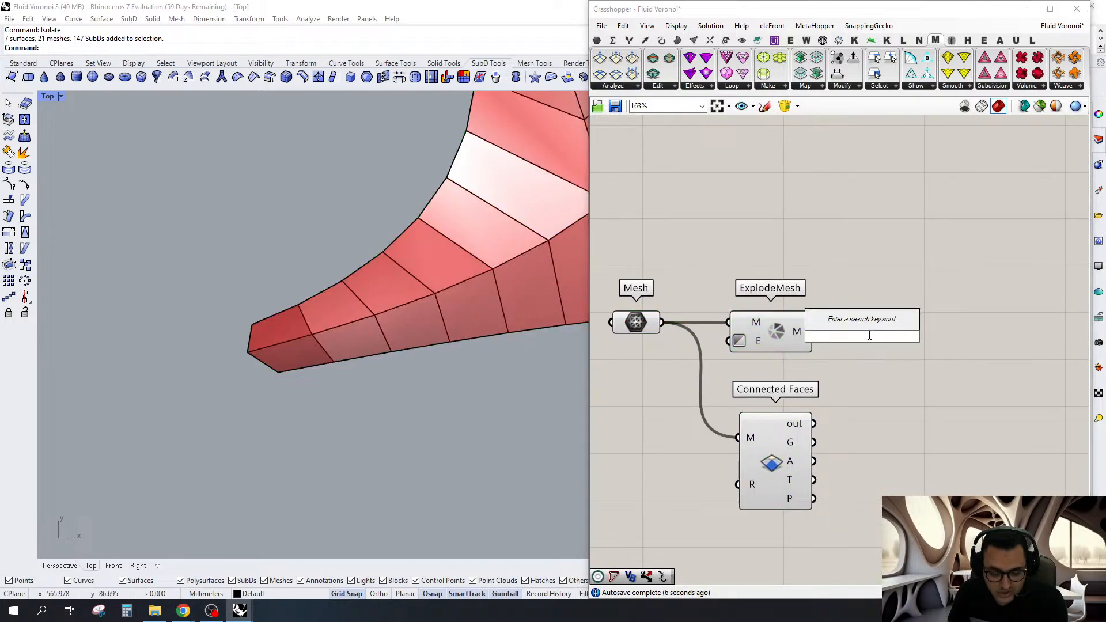
type("dispatch")
key("Return")
scroll(836, 333, "up", 2)
left_click_drag(806, 332, 872, 354)
right_click_drag(746, 508, 840, 472)
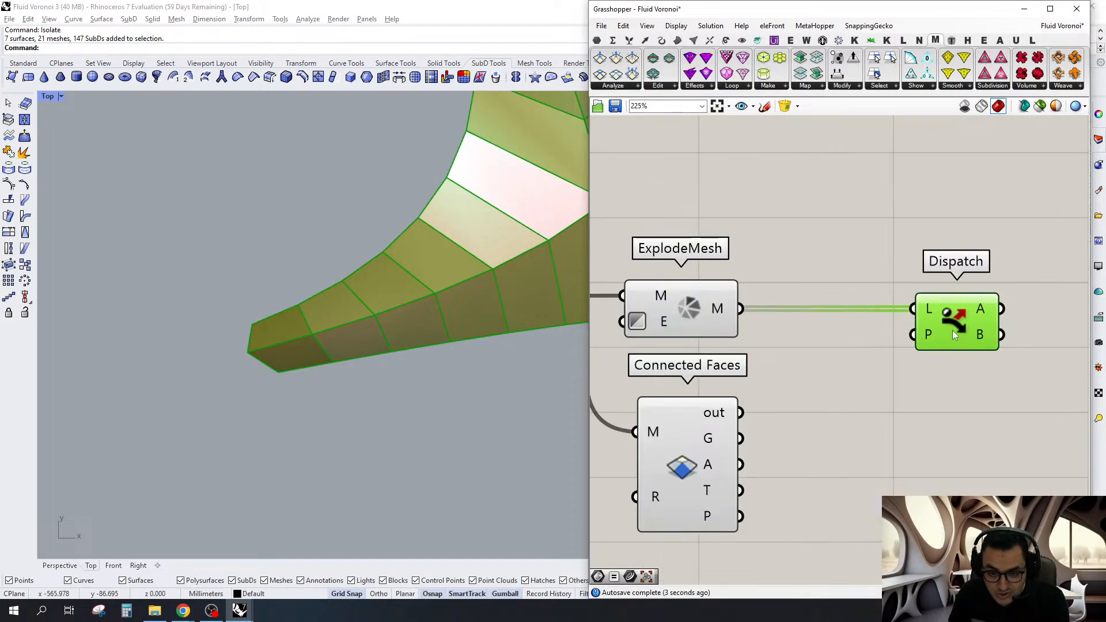
scroll(951, 332, "down", 2)
scroll(938, 325, "up", 1)
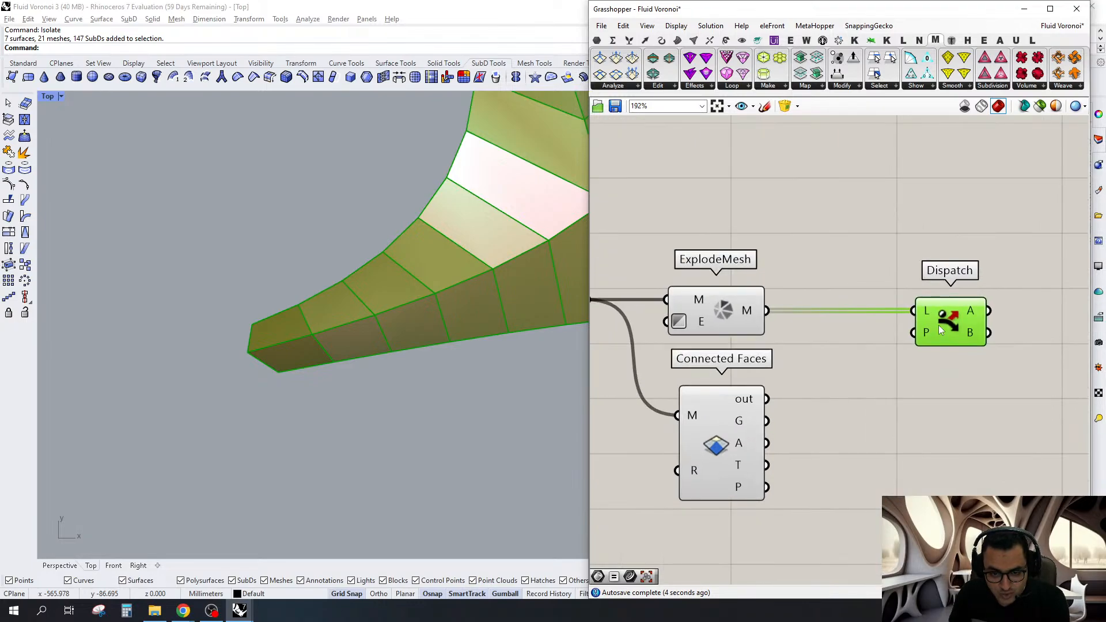
left_click_drag(938, 325, 977, 326)
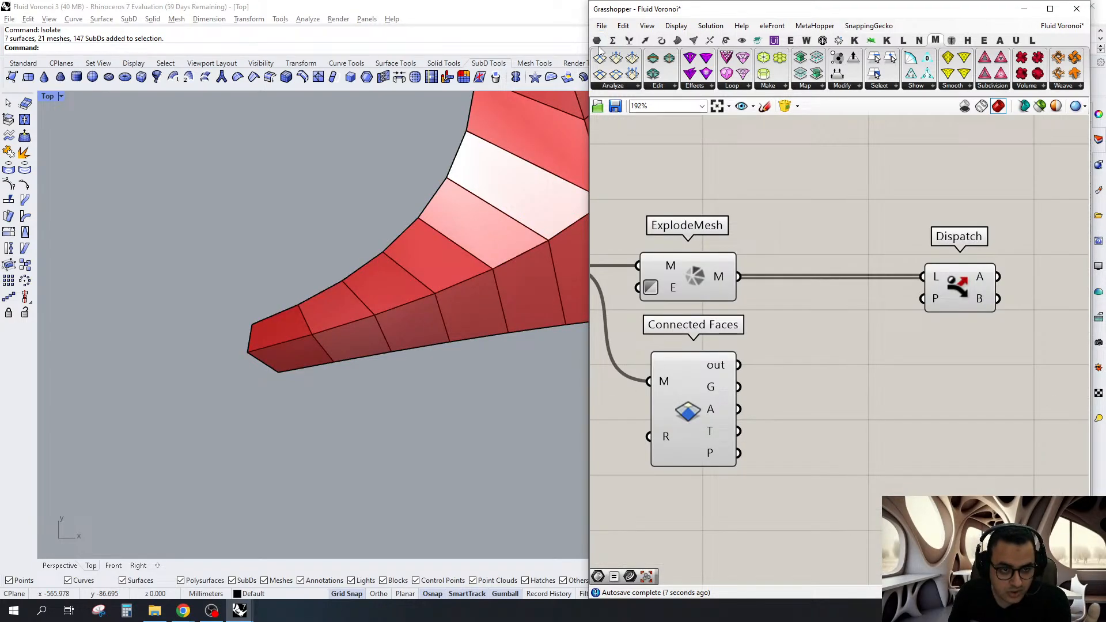
Add an Equality component and connect Connected Faces' A output, the connection counts, to its A input
left_click(599, 41)
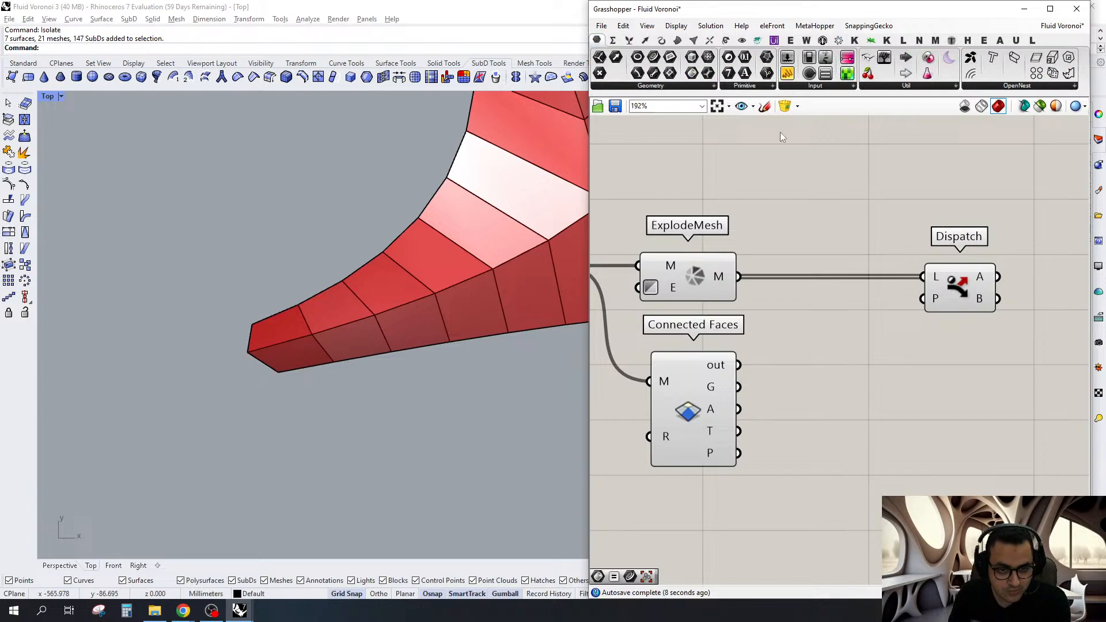
double_click(806, 340)
mouse_move(728, 409)
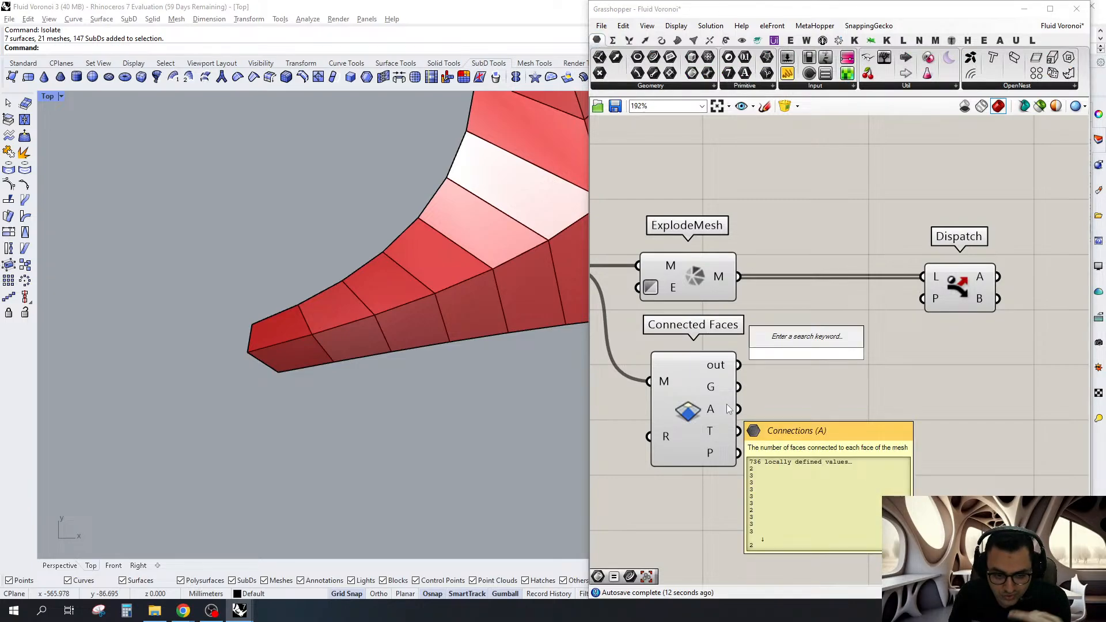
double_click(874, 411)
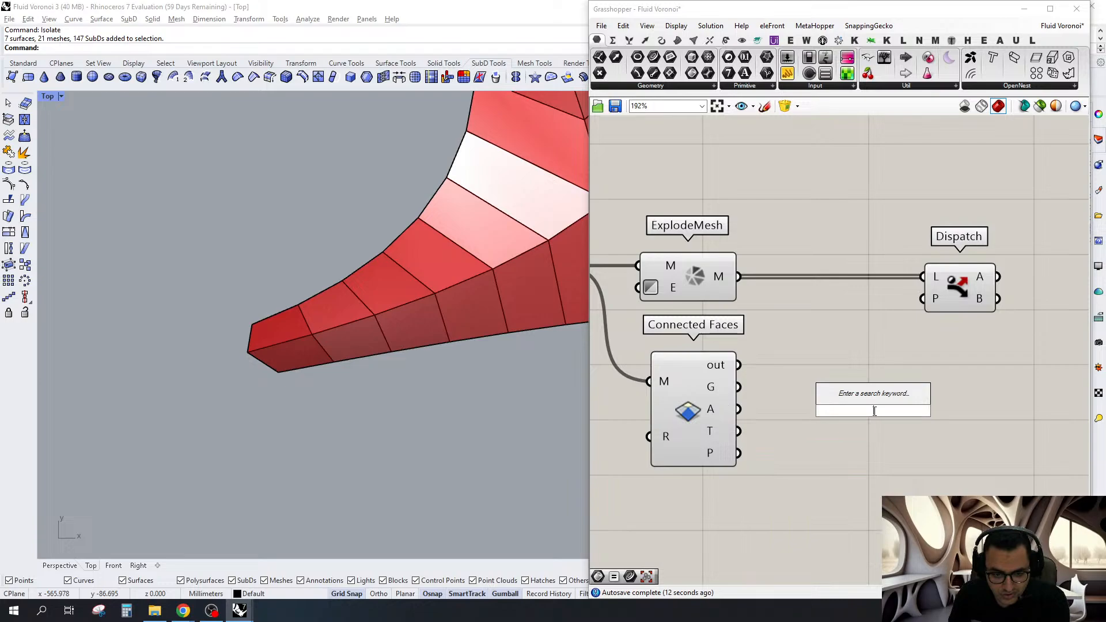
type("=")
key("Return")
left_click_drag(835, 399, 739, 409)
left_click_drag(858, 415, 849, 425)
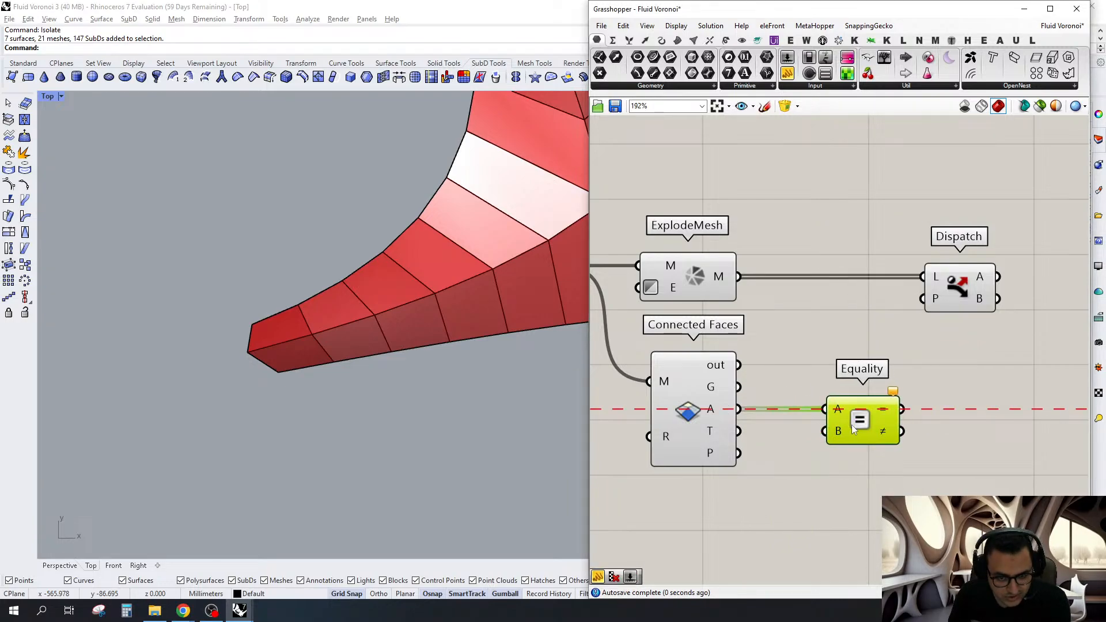
left_click_drag(854, 429, 864, 429)
Compare the connection counts with a panel value of 3 and use the equality result as Dispatch's pattern
double_click(771, 454)
type("\":3")
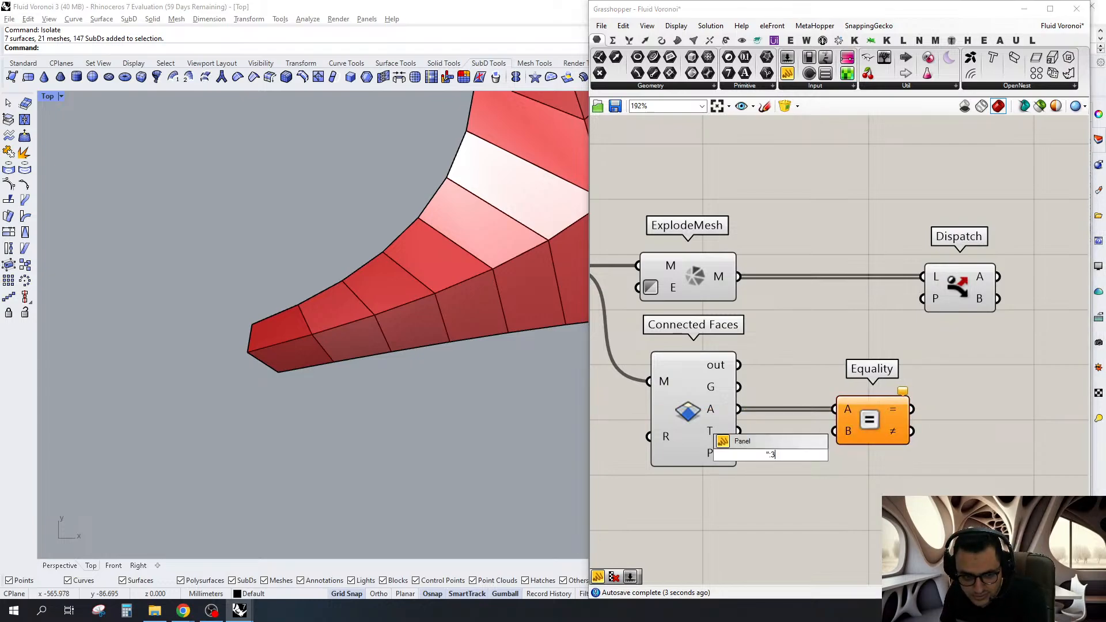
key("Return")
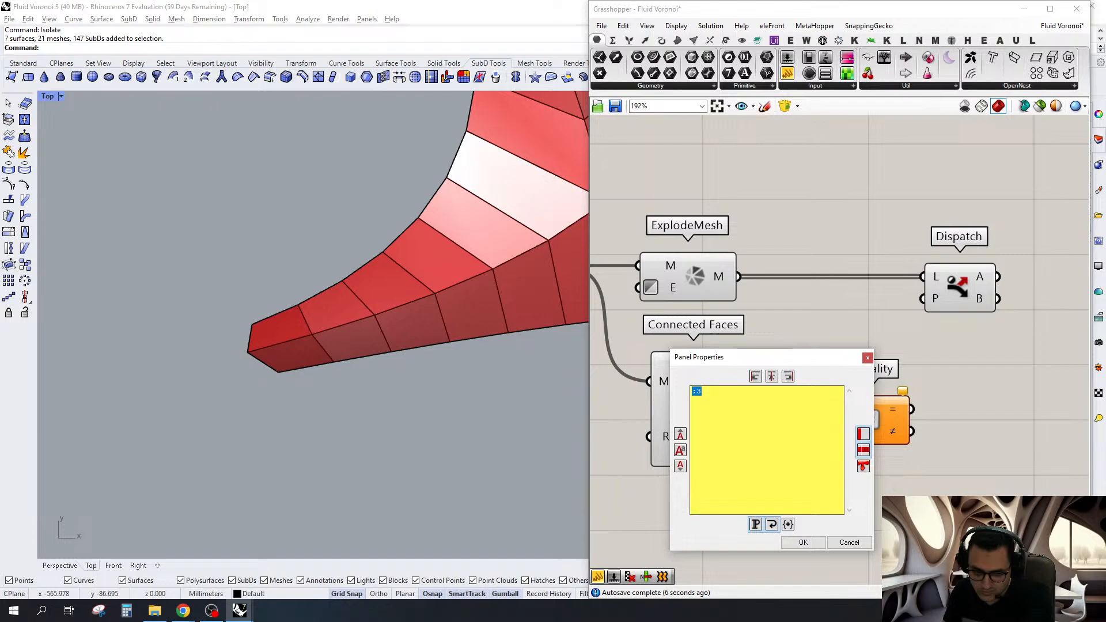
type("3")
left_click(803, 543)
left_click_drag(793, 454, 837, 433)
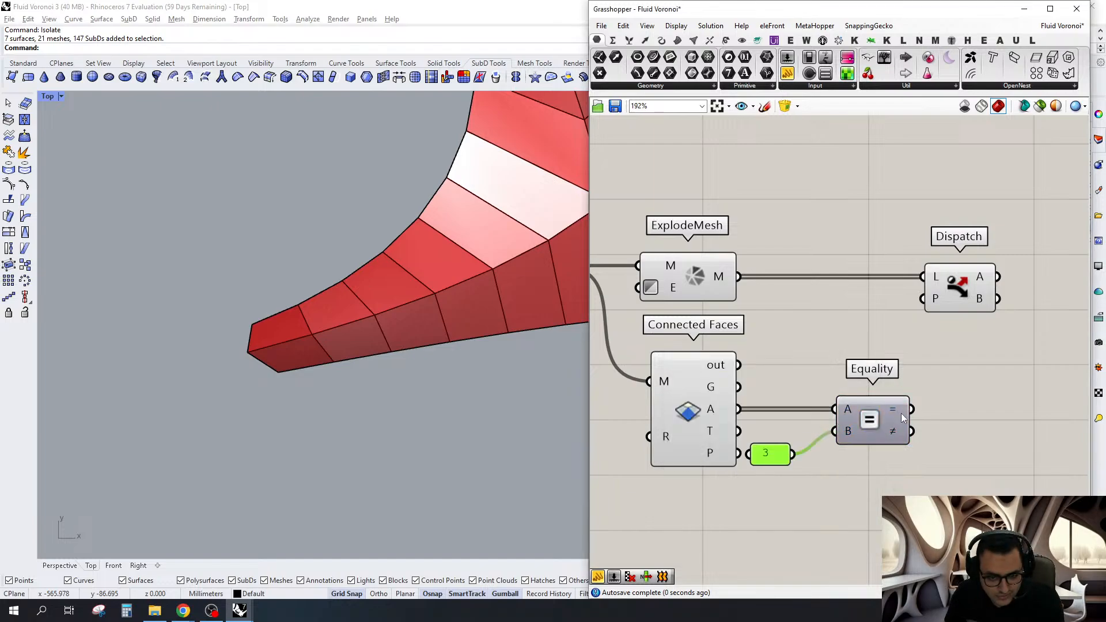
left_click_drag(911, 409, 923, 299)
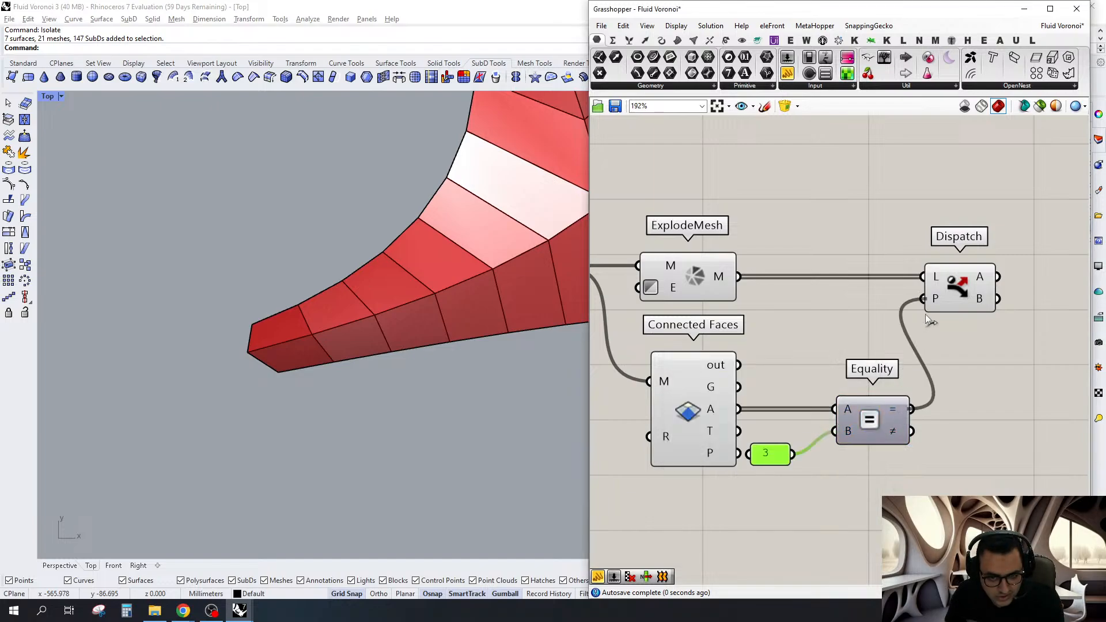
Add a Mesh parameter after Dispatch to preview its A output, and switch it over to the B output
right_click_drag(978, 285, 877, 286)
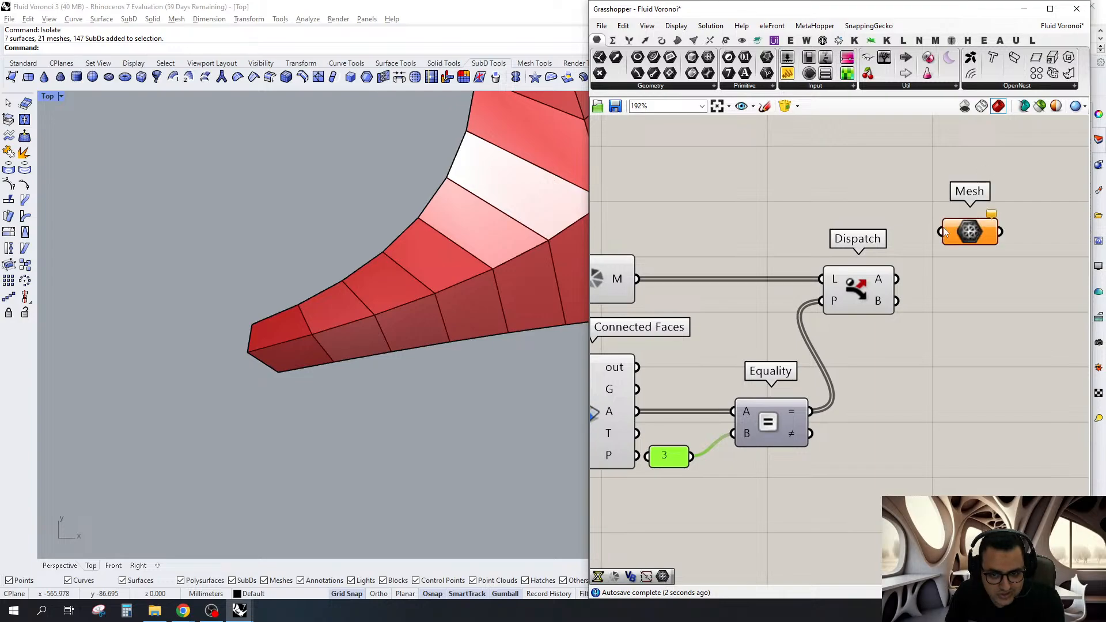
left_click_drag(940, 231, 974, 272)
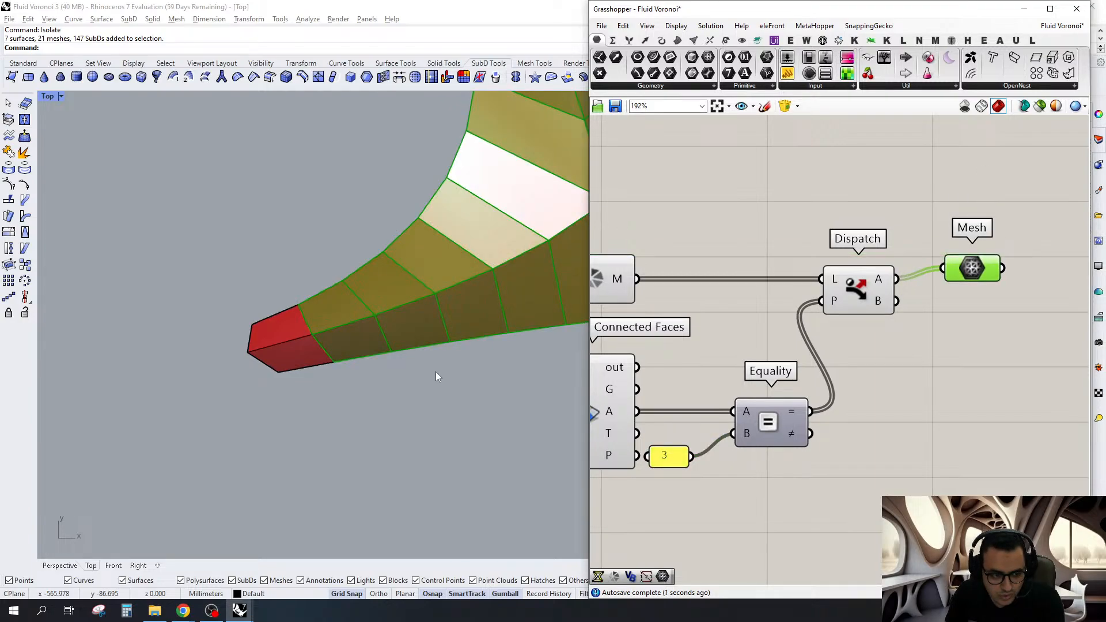
scroll(435, 371, "down", 5)
scroll(478, 298, "up", 2)
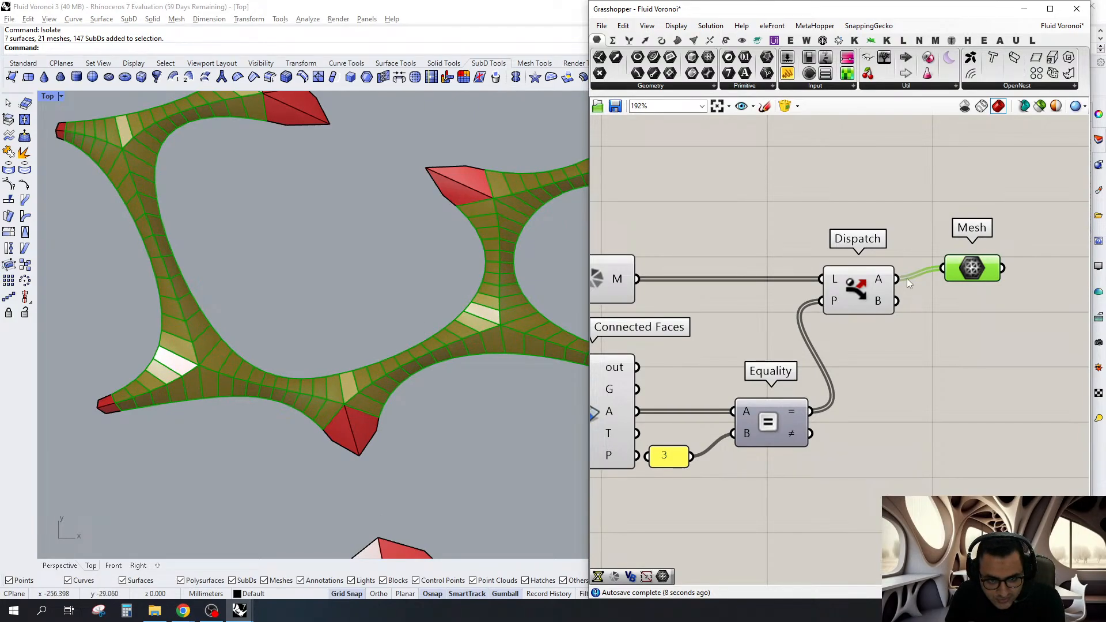
left_click_drag(896, 301, 938, 299, "shift")
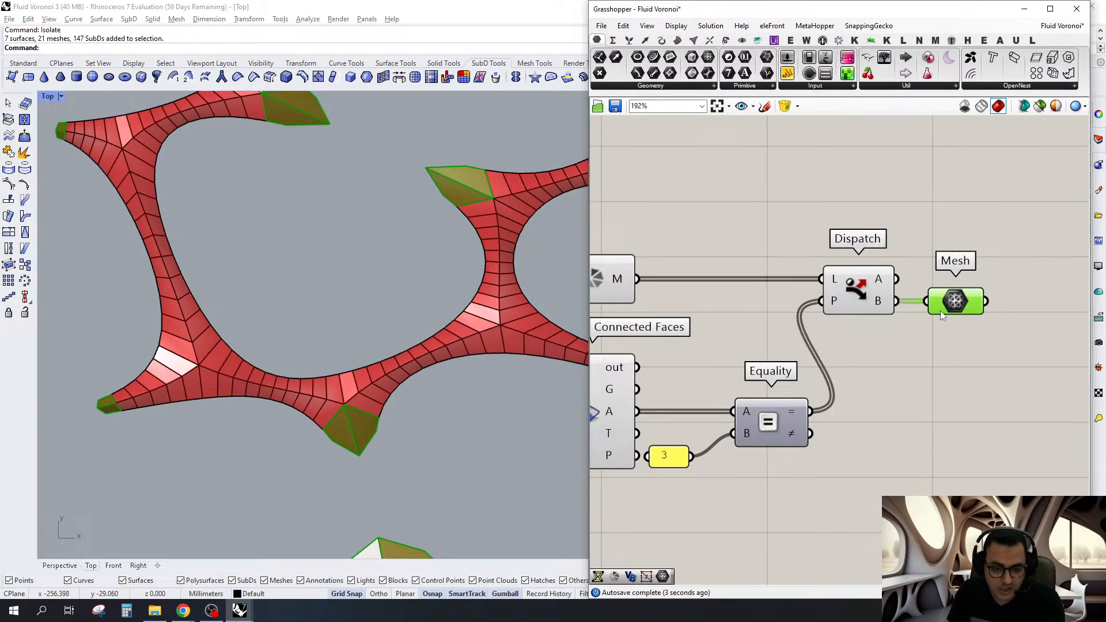
Align the Connected Faces component vertically with ExplodeMesh
right_click_drag(869, 320, 965, 326)
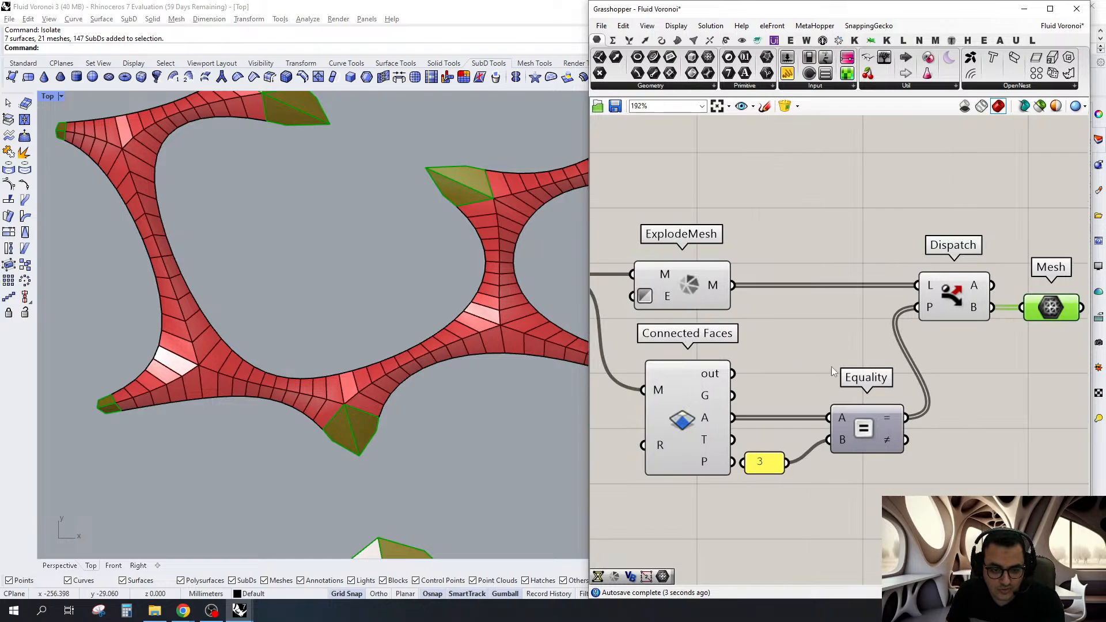
scroll(831, 367, "down", 2)
left_click_drag(738, 505, 709, 260)
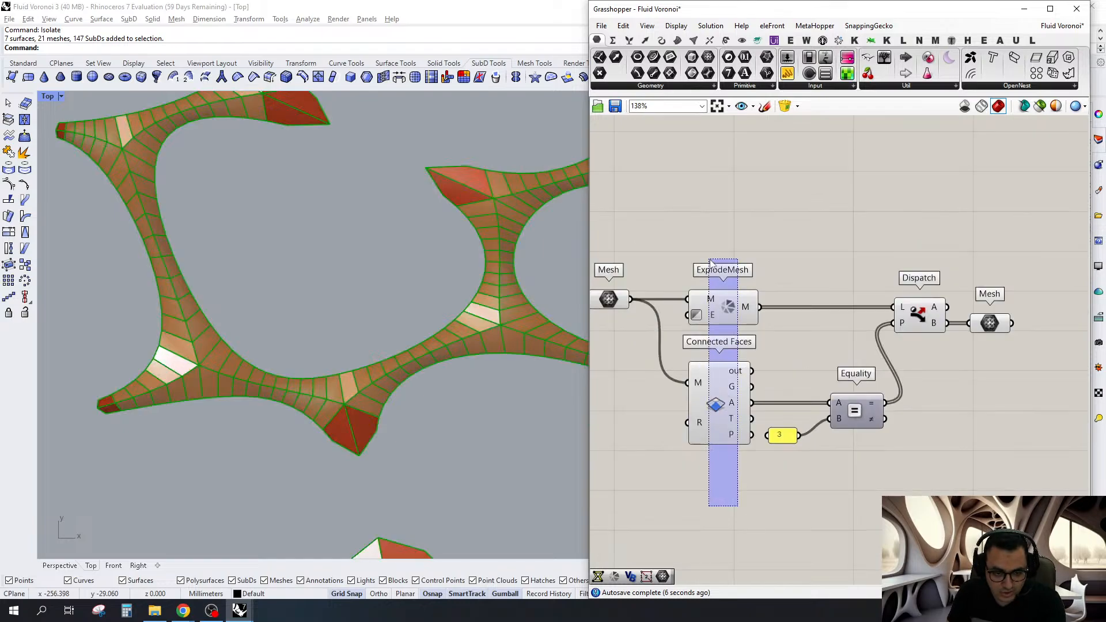
left_click(770, 266)
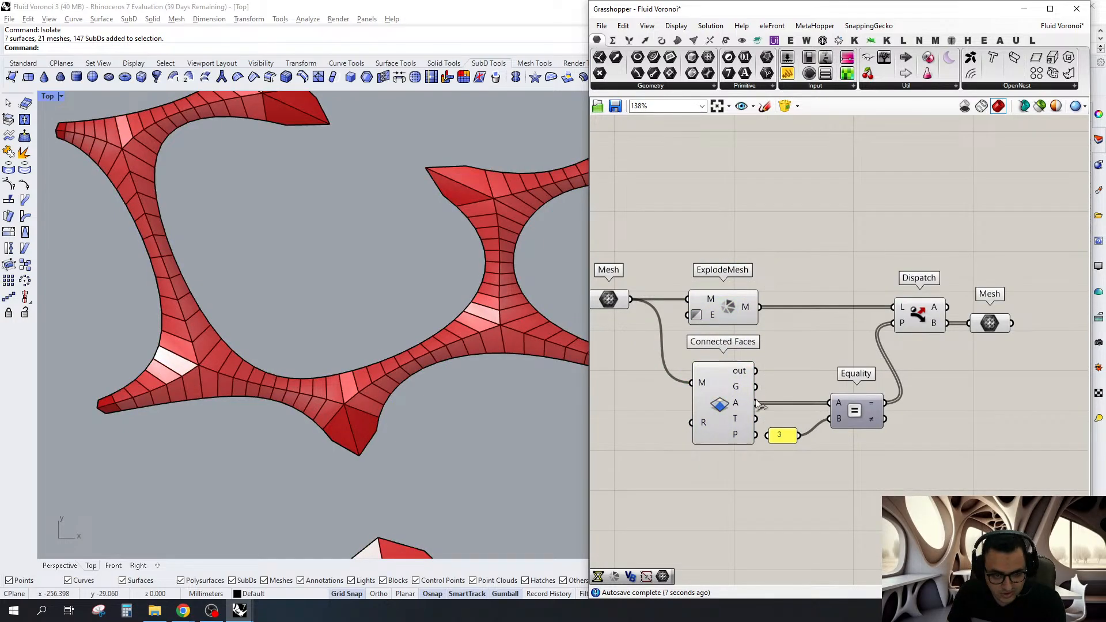
Reconnect the Mesh parameter to Dispatch's A output so it holds the faces with three connections
right_click_drag(1014, 330, 867, 324)
scroll(867, 324, "up", 2)
left_click_drag(812, 315, 772, 292)
scroll(841, 345, "down", 2)
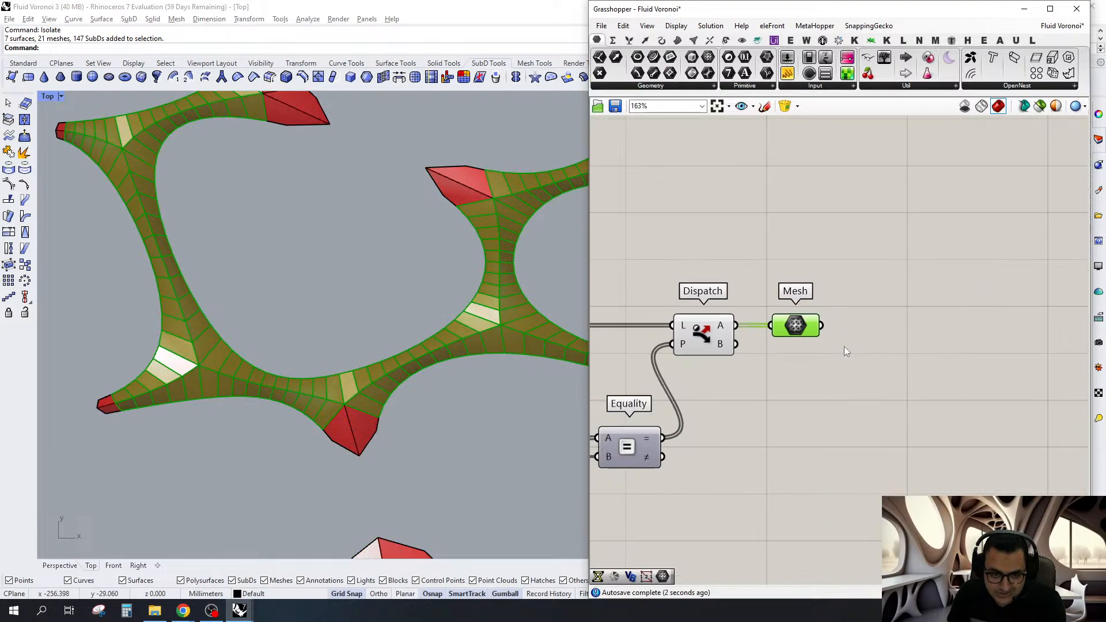
Copy the existing grouped definition from Face Boundaries onward and paste the copy in the center of the canvas
scroll(845, 348, "down", 1)
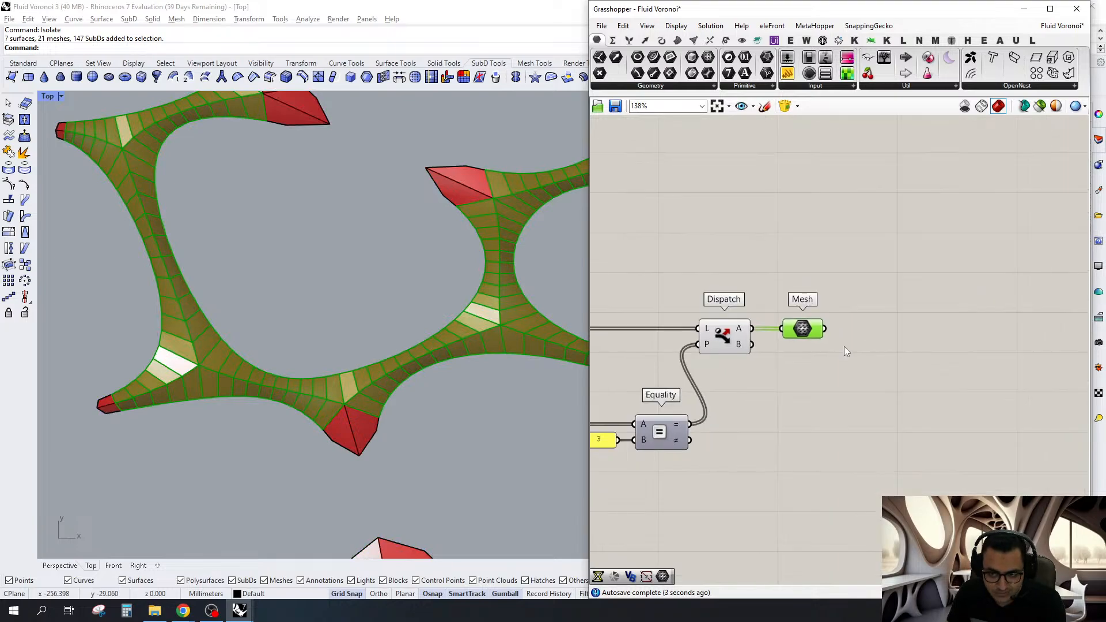
scroll(844, 347, "down", 4)
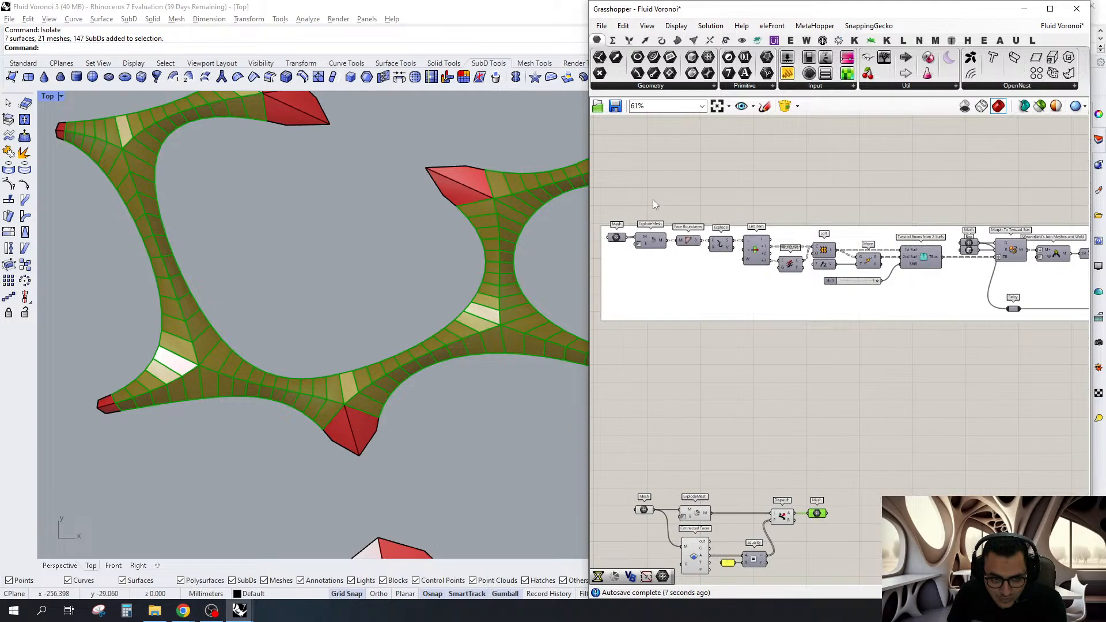
left_click_drag(653, 200, 1086, 354)
scroll(727, 254, "down", 4)
left_click_drag(720, 256, 963, 372)
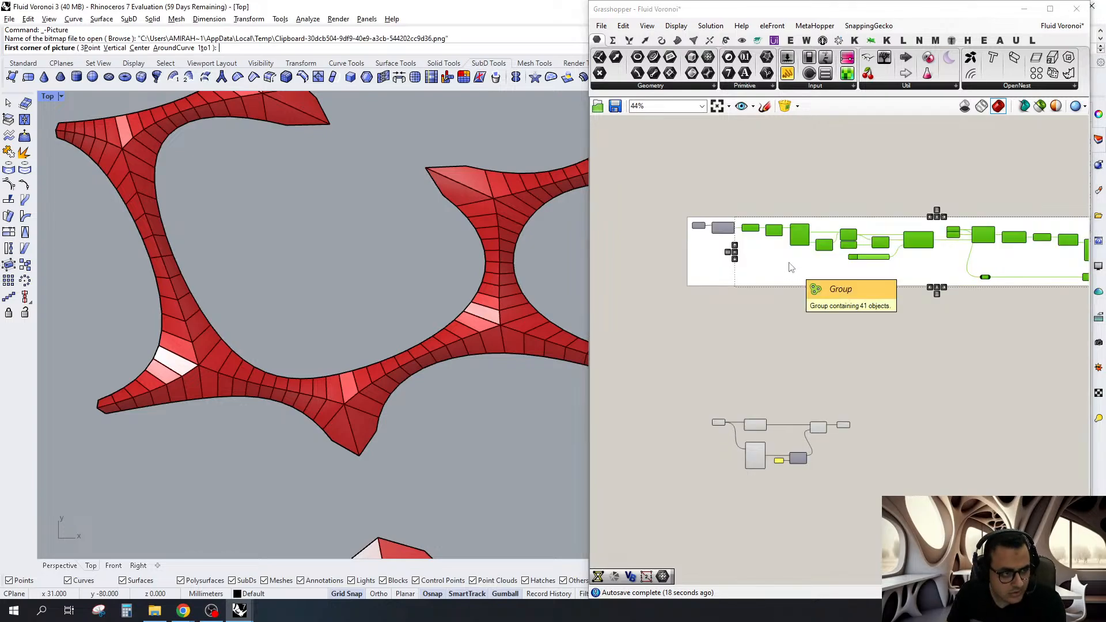
key("Escape")
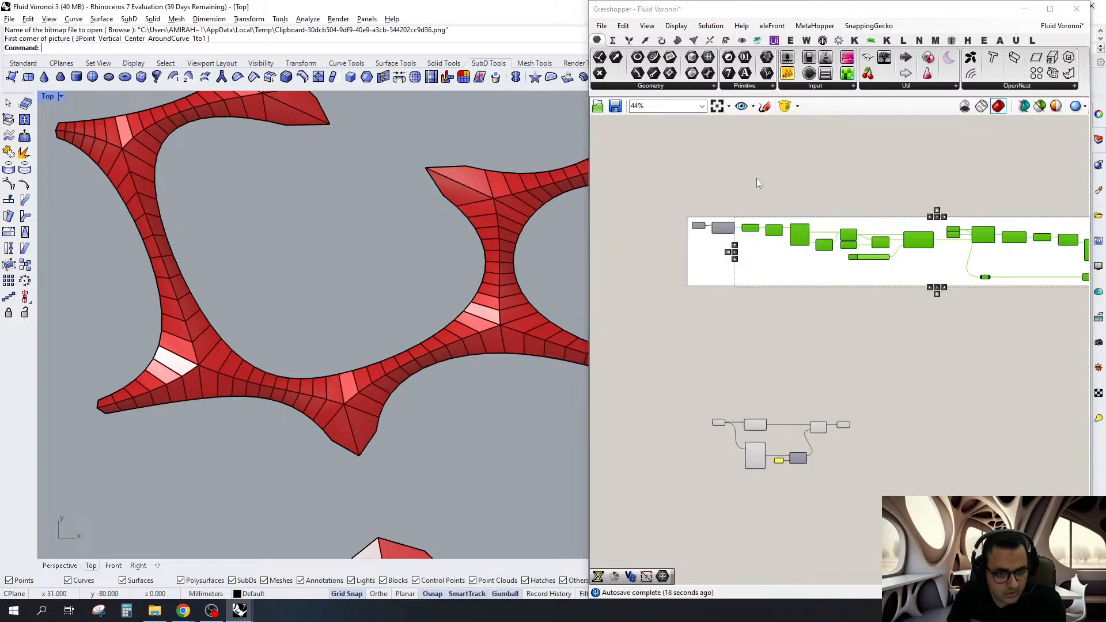
left_click(625, 26)
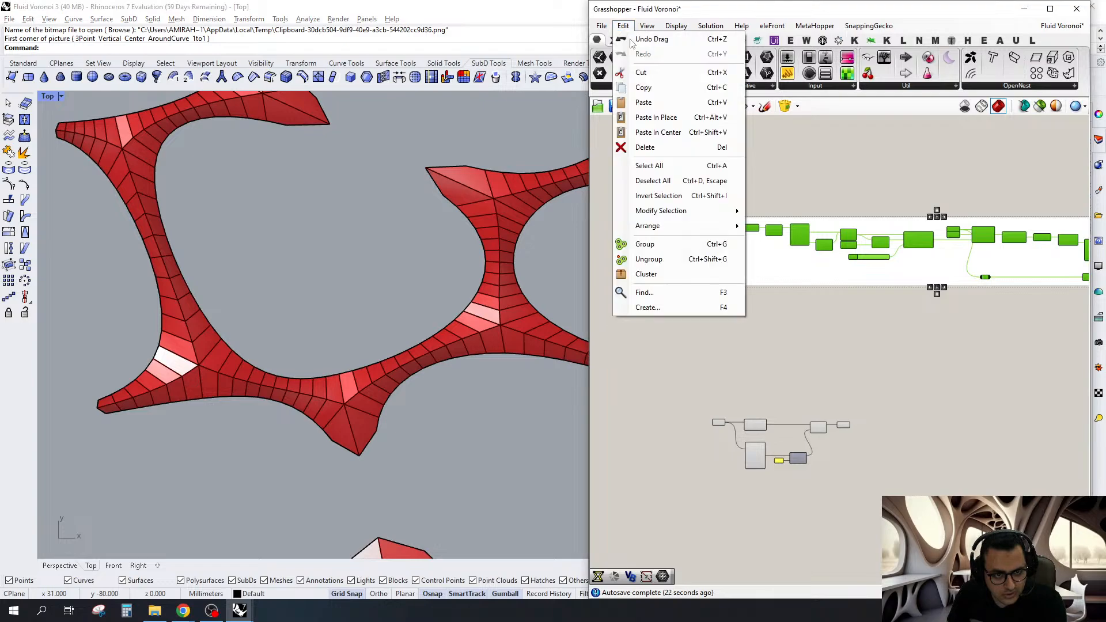
left_click(660, 133)
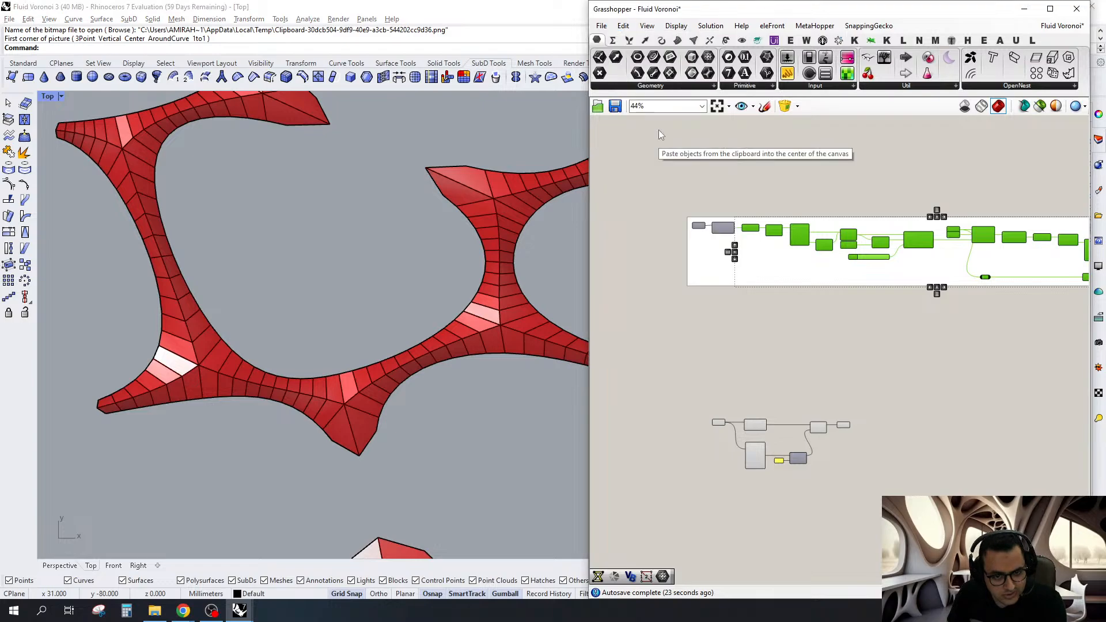
Place the pasted chain beside the dispatched Mesh parameter and connect that Mesh to Face Boundaries
scroll(683, 412, "up", 1)
left_click_drag(770, 196, 945, 423)
scroll(907, 436, "up", 4)
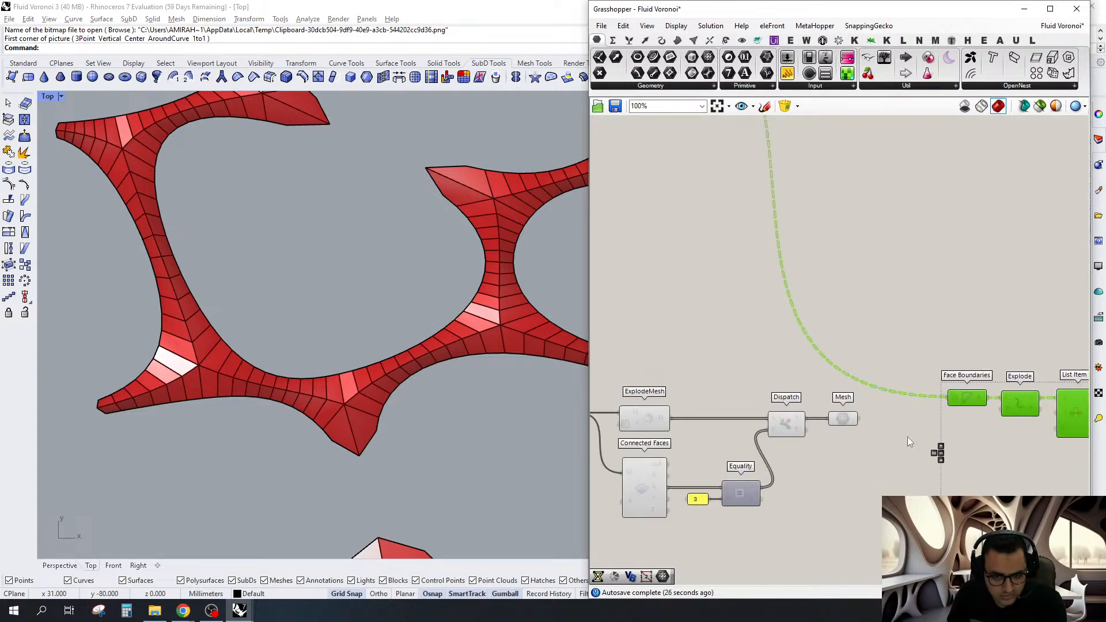
scroll(939, 412, "up", 3)
left_click_drag(808, 422, 870, 426)
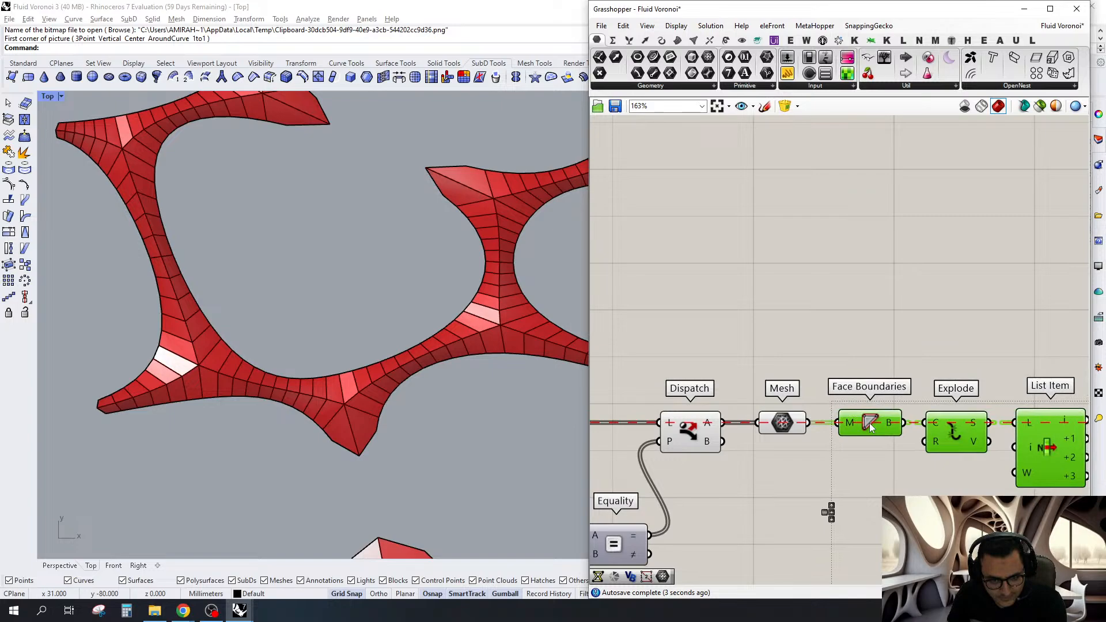
scroll(870, 427, "down", 5)
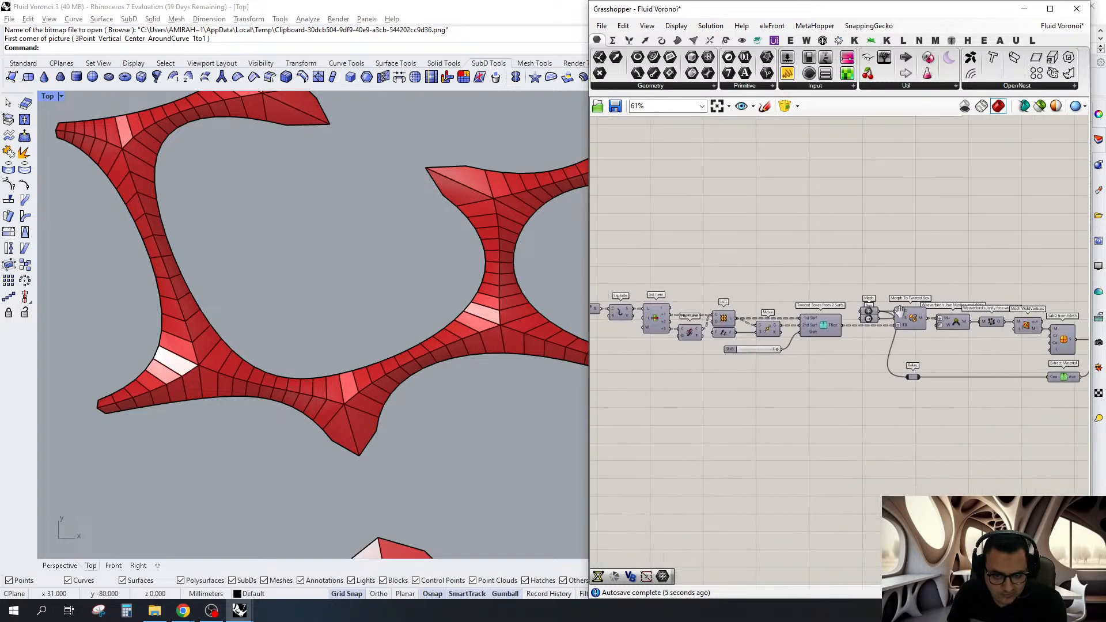
Turn on the preview of the Twisted Boxes from 2 Surfs component in the pasted chain
right_click_drag(899, 311, 866, 281)
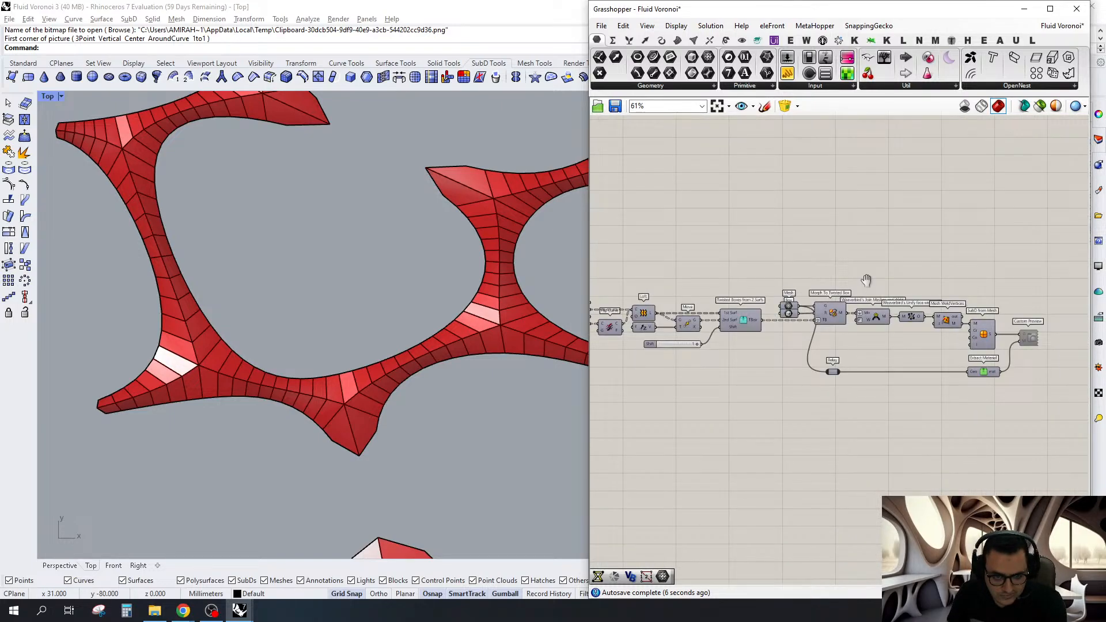
scroll(907, 274, "up", 3)
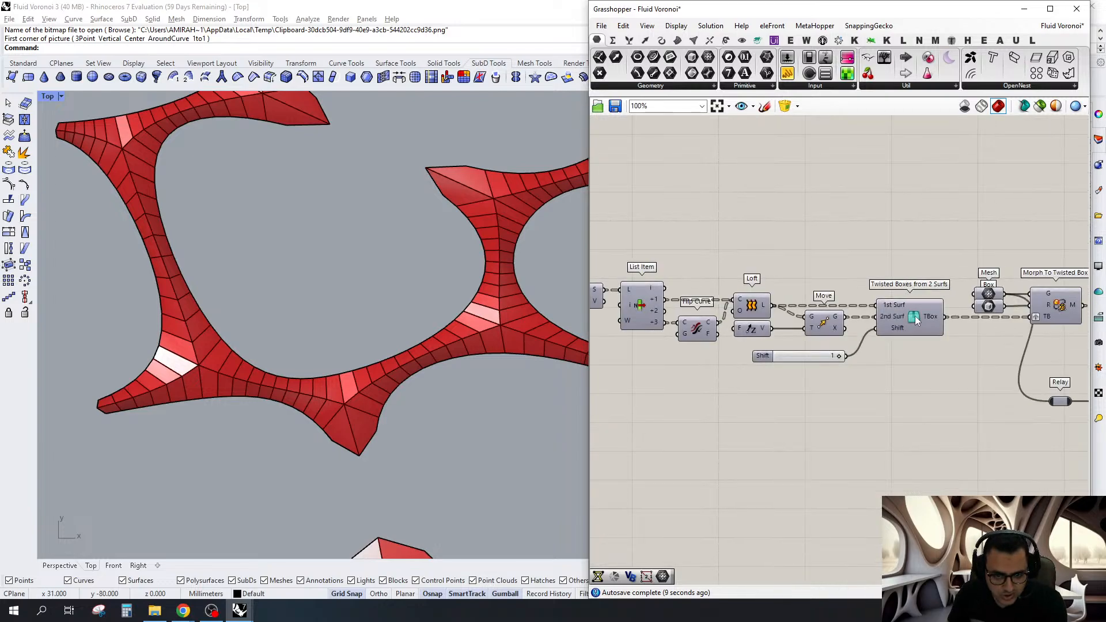
right_click(921, 253)
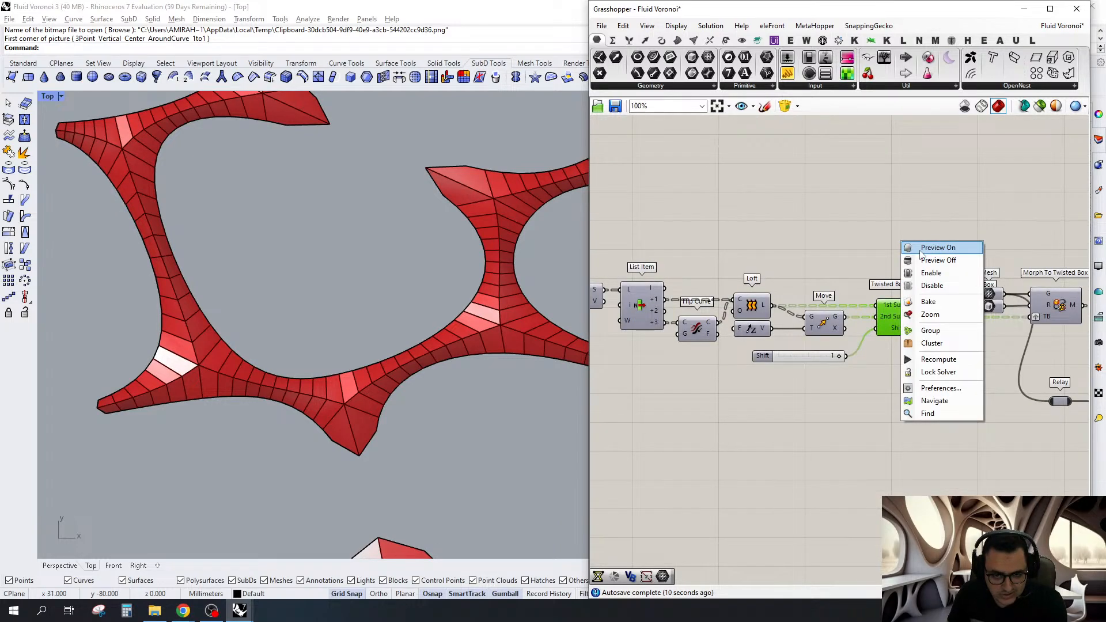
left_click(922, 253)
right_click_drag(921, 301, 781, 304)
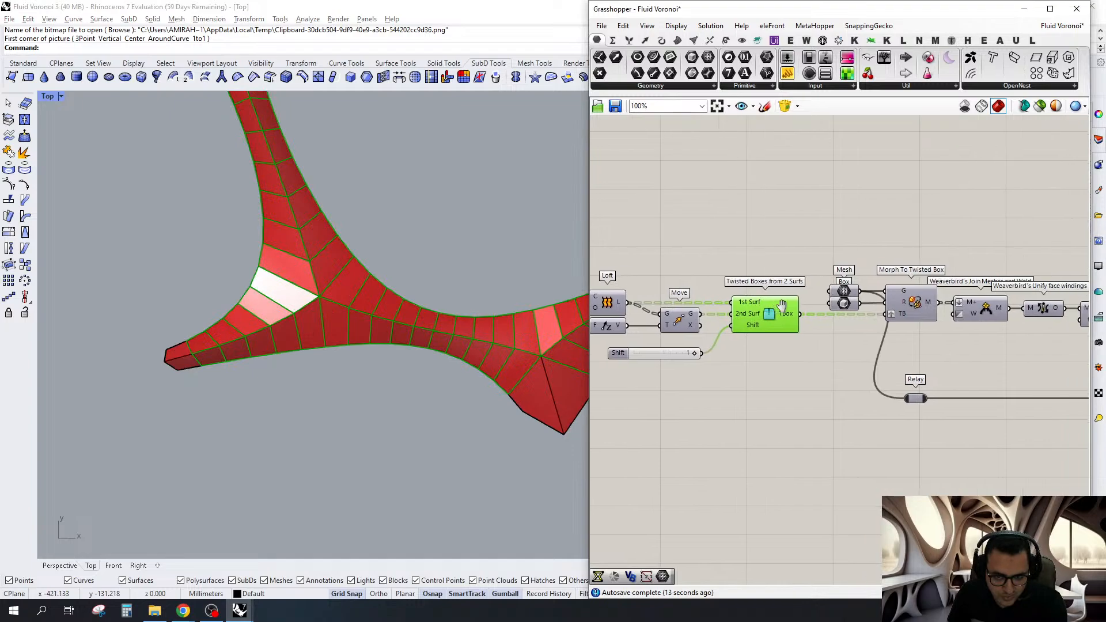
Turn on the Custom Preview component at the end of the pasted chain to display the morphed SubD panels
left_click(899, 346)
right_click_drag(899, 346, 661, 324)
left_click_drag(998, 272, 989, 369)
right_click(1000, 260)
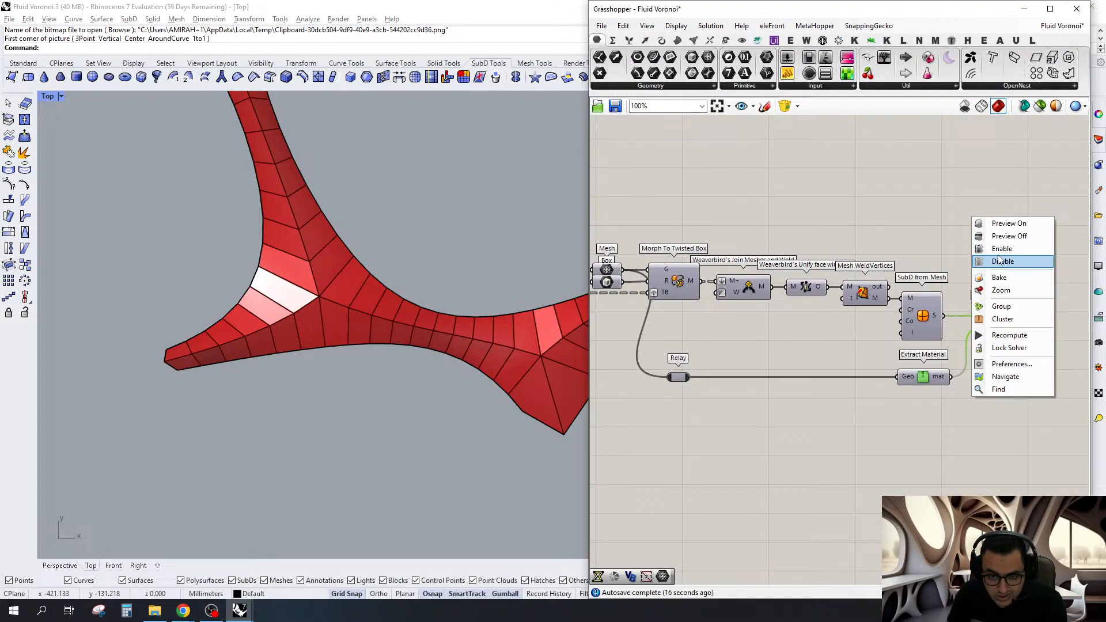
left_click(1001, 261)
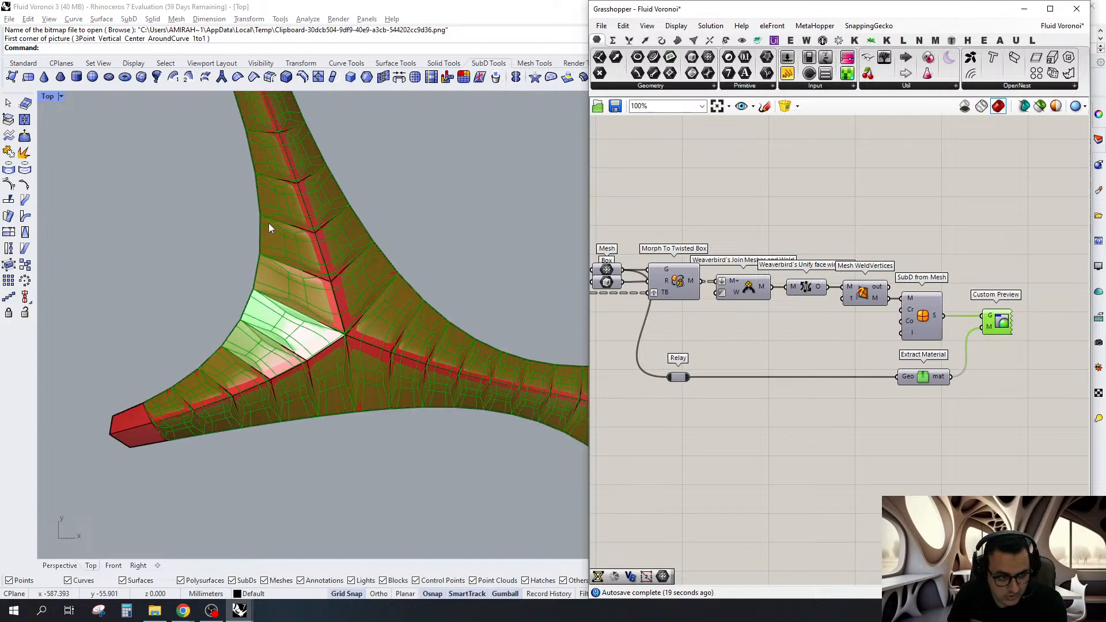
Examine how the morphed panels sit on the branching faces and across the whole roof mesh
scroll(268, 223, "up", 3)
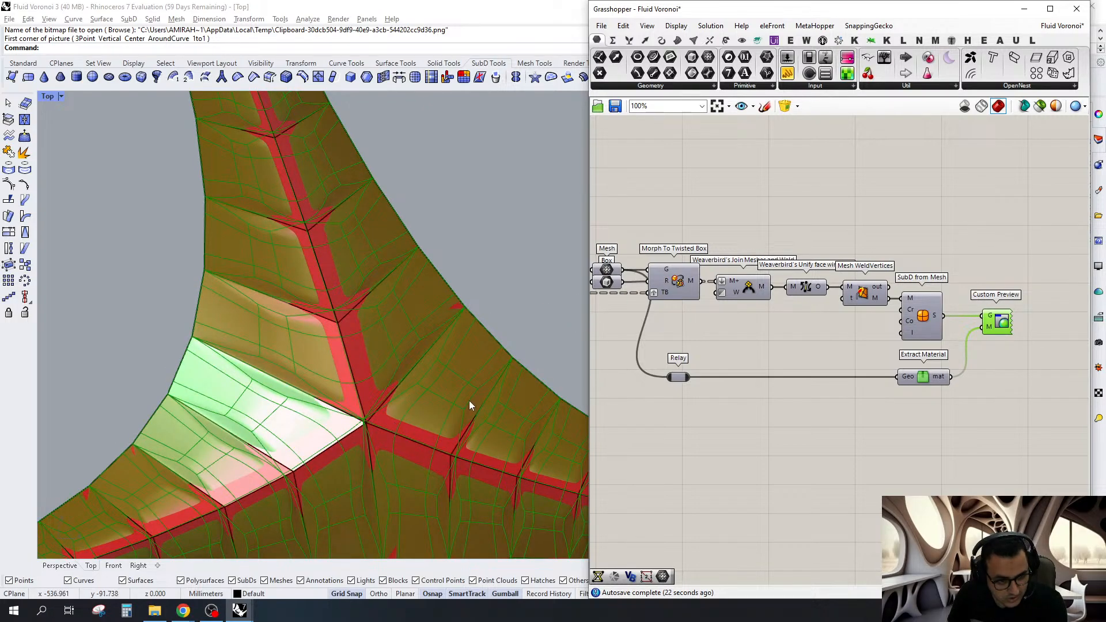
right_click_drag(398, 403, 489, 292)
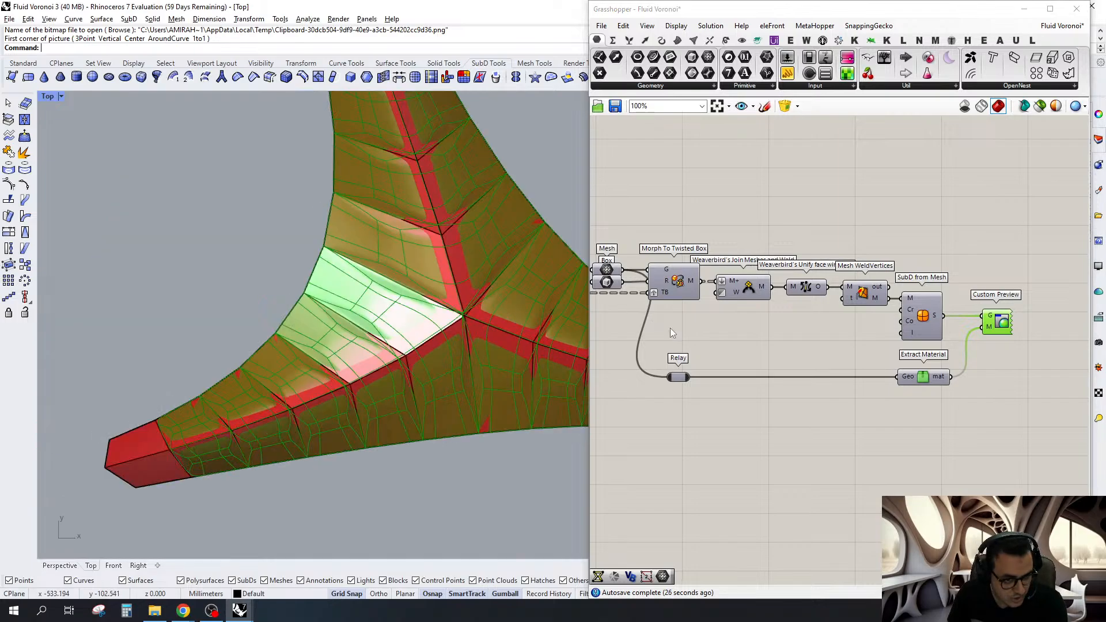
right_click_drag(713, 334, 930, 327)
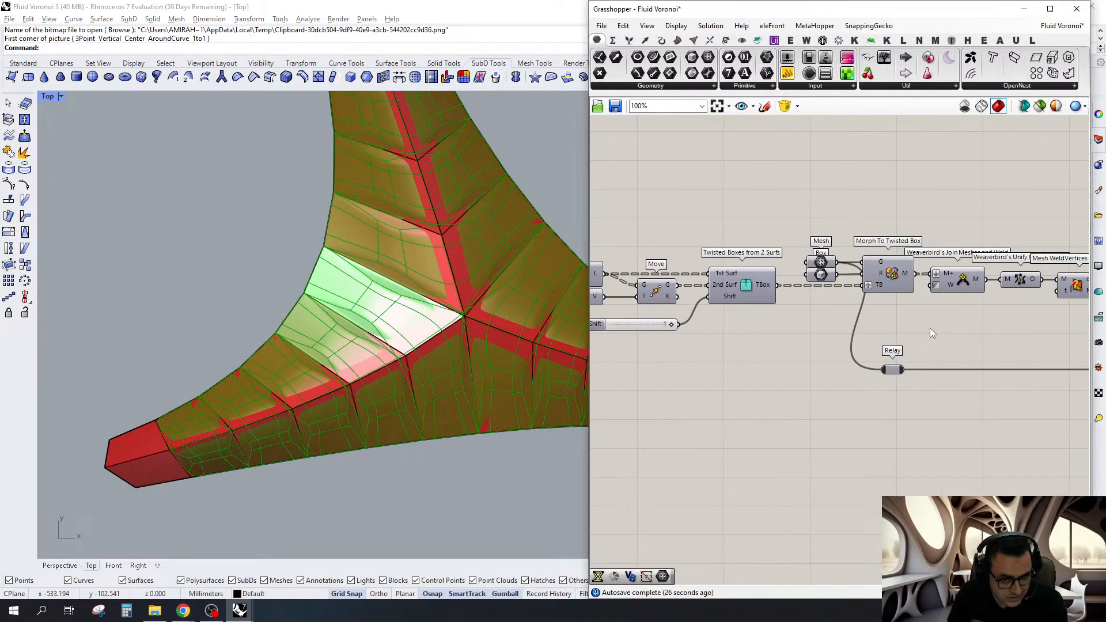
scroll(929, 328, "down", 4)
scroll(928, 333, "up", 3)
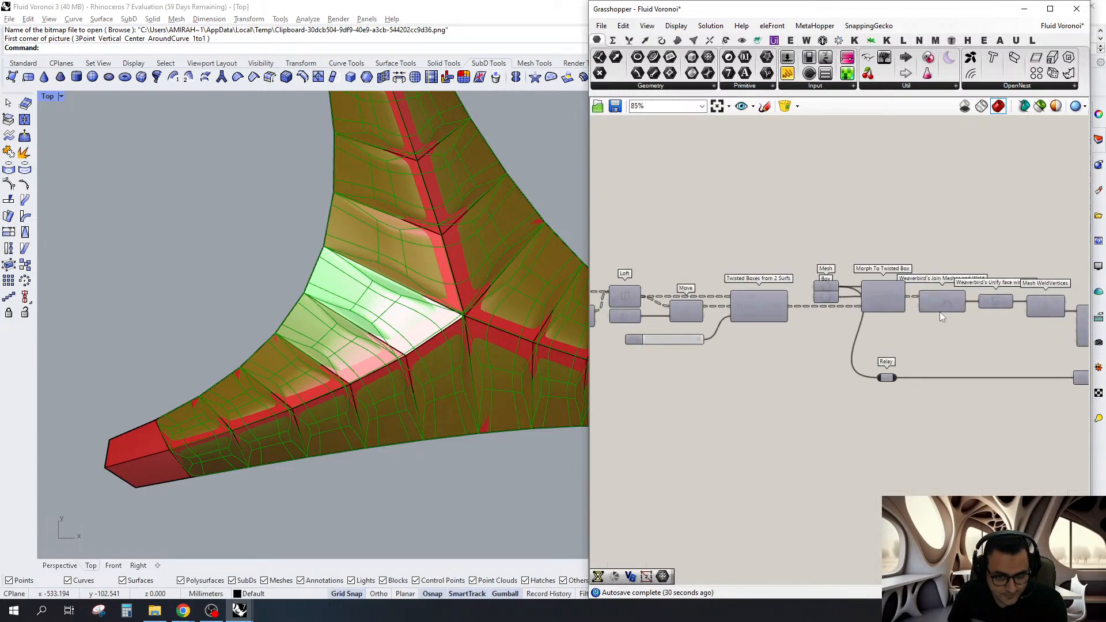
right_click_drag(899, 318, 927, 322)
scroll(351, 302, "down", 10)
right_click_drag(365, 302, 373, 211)
scroll(372, 212, "up", 4)
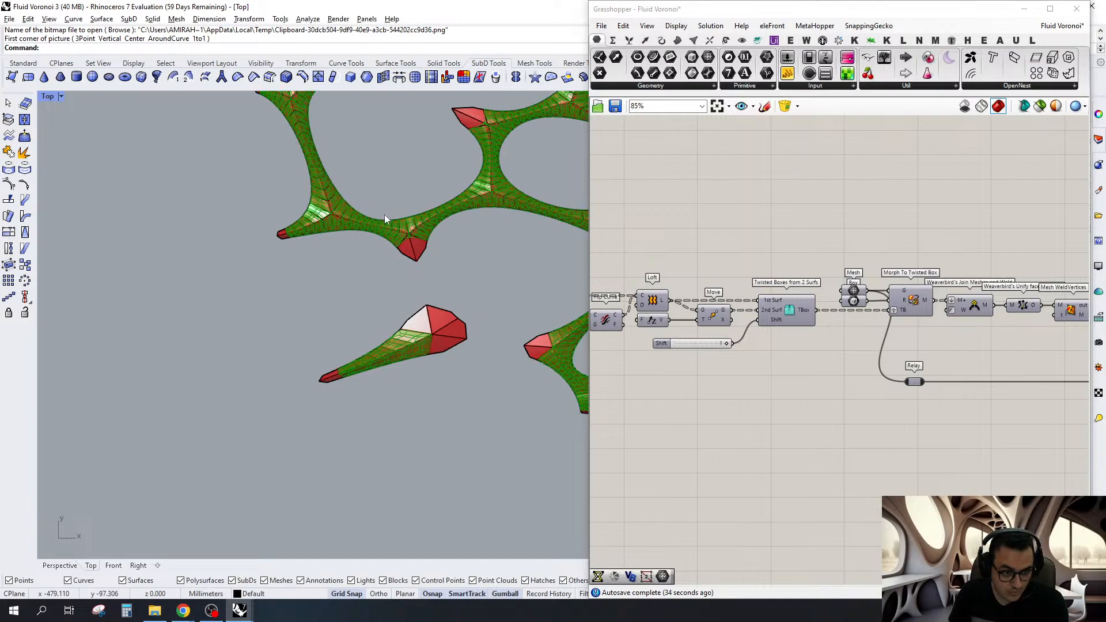
scroll(385, 216, "down", 3)
scroll(385, 219, "down", 3)
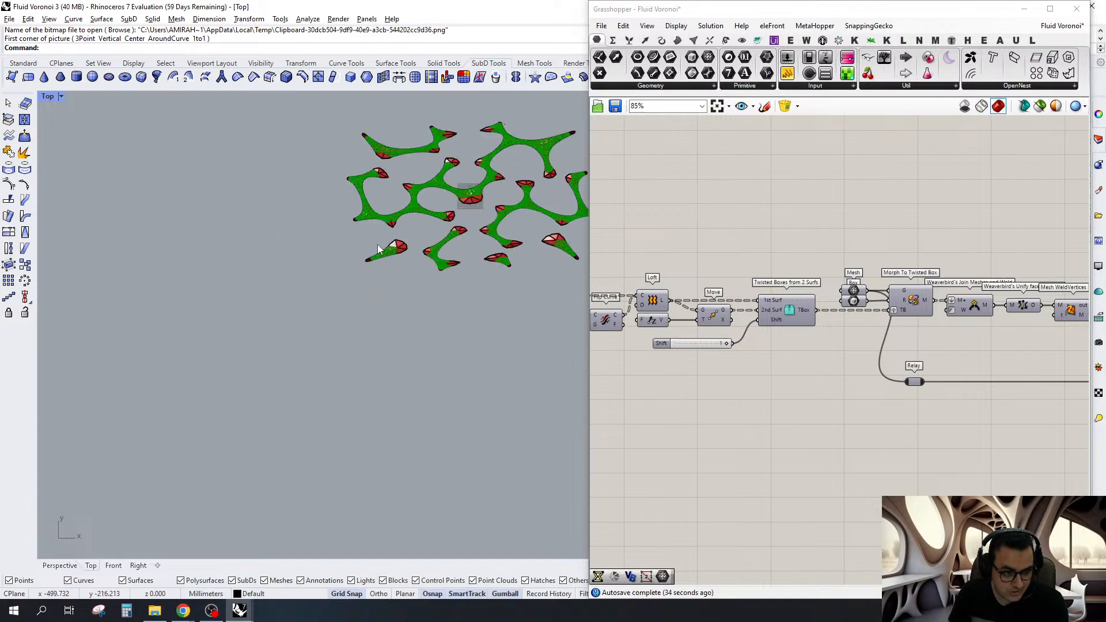
scroll(365, 330, "down", 5)
Show all hidden objects in the model and select the row of small panel modules beside the roof
key("ctrl+alt+h")
scroll(420, 233, "up", 6)
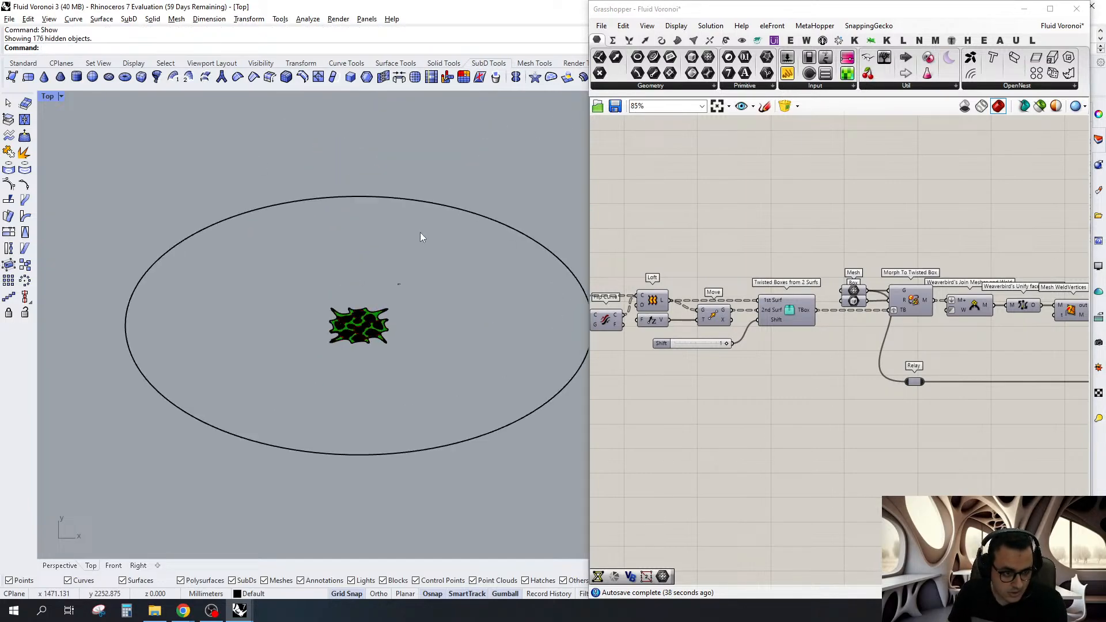
scroll(378, 315, "up", 2)
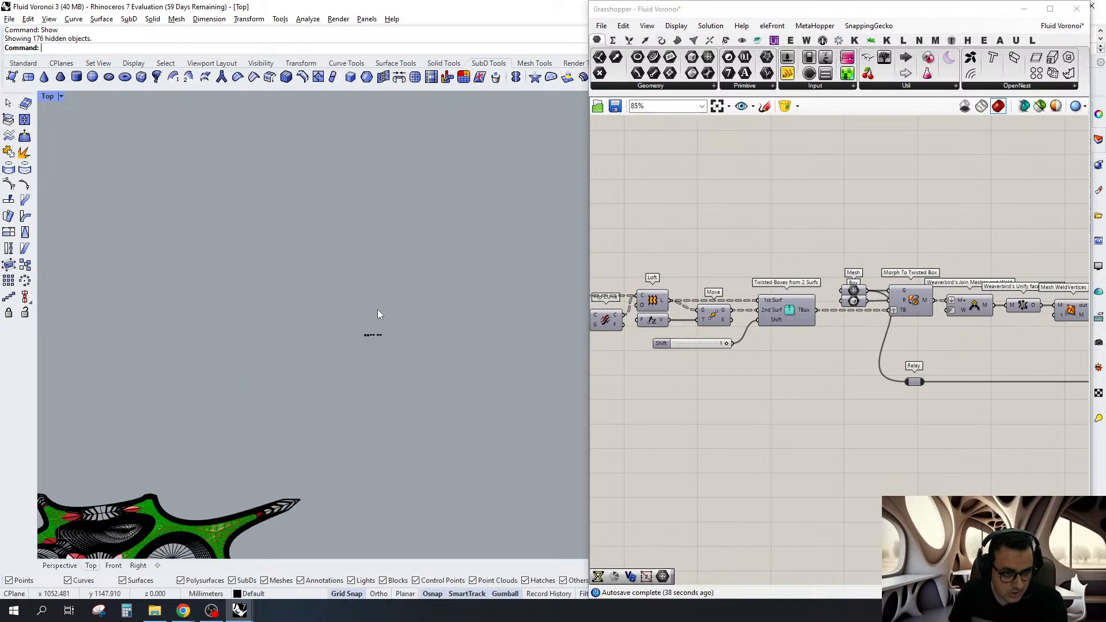
scroll(378, 314, "up", 8)
left_click_drag(403, 343, 553, 416)
left_click(60, 565)
right_click_drag(380, 398, 417, 409)
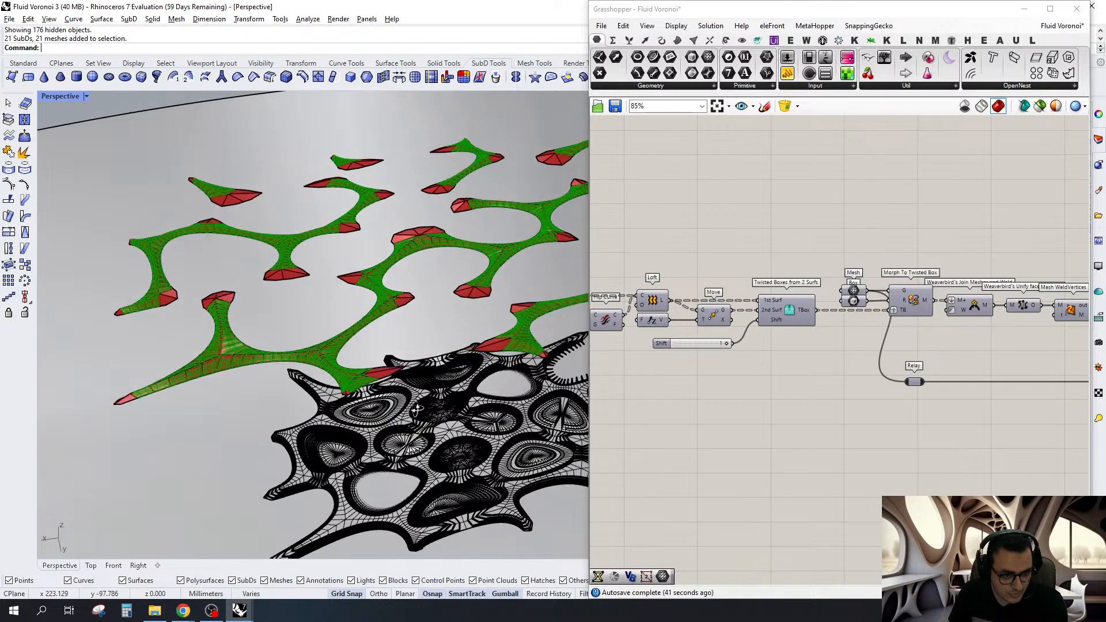
scroll(334, 258, "down", 6)
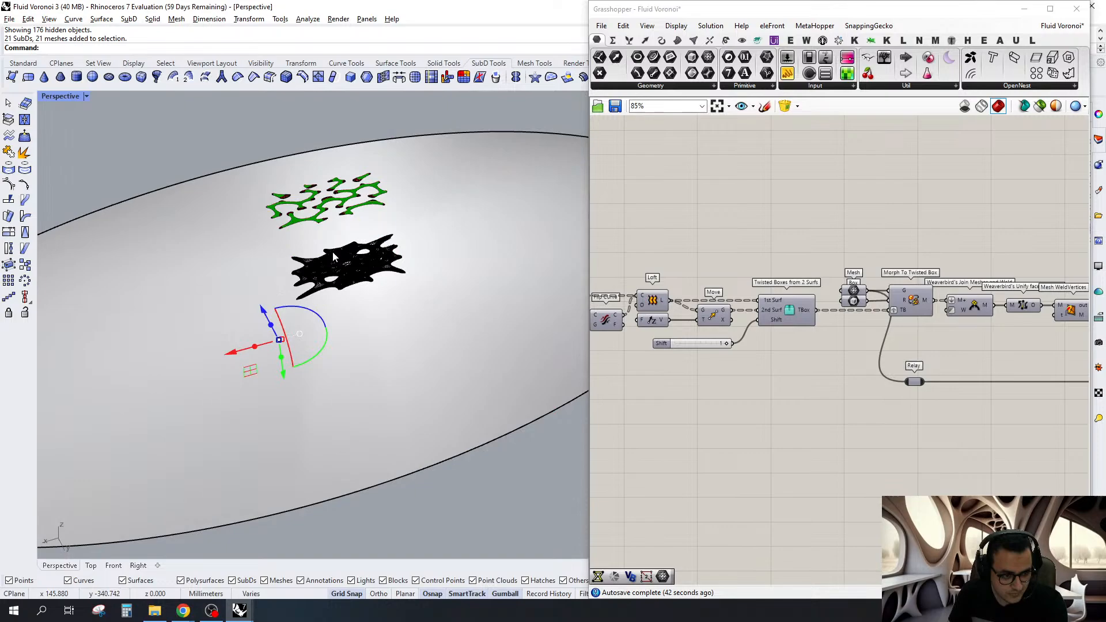
Isolate the selected panel modules and frame the free grid area at the end of their row
type("zoom")
key("Return")
type("s")
key("Return")
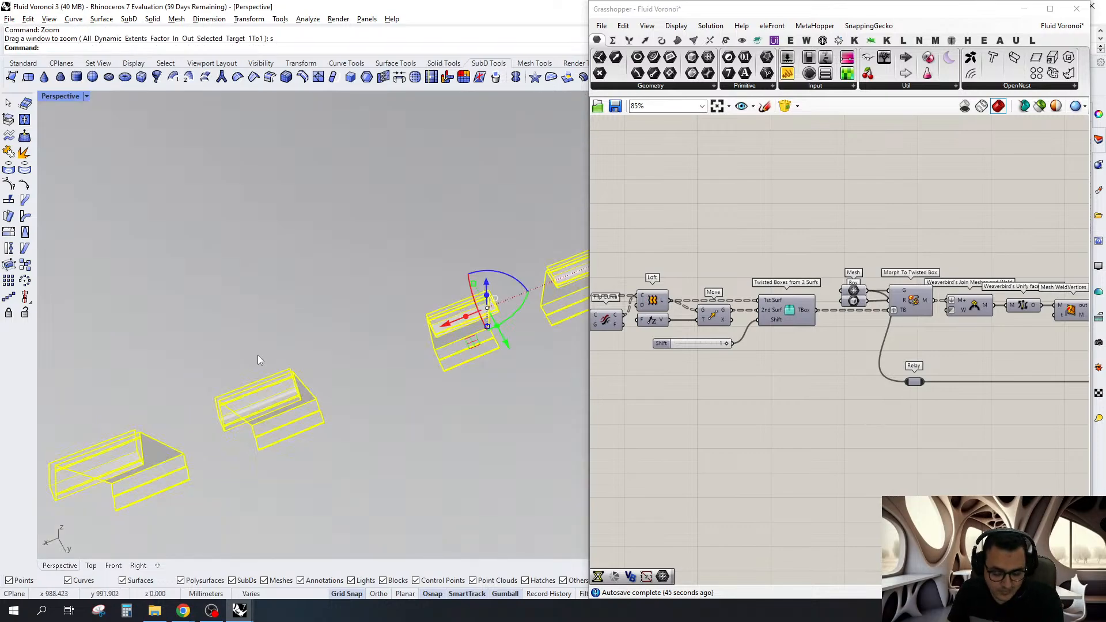
type("isolate")
key("Return")
left_click(170, 348)
scroll(167, 349, "down", 6)
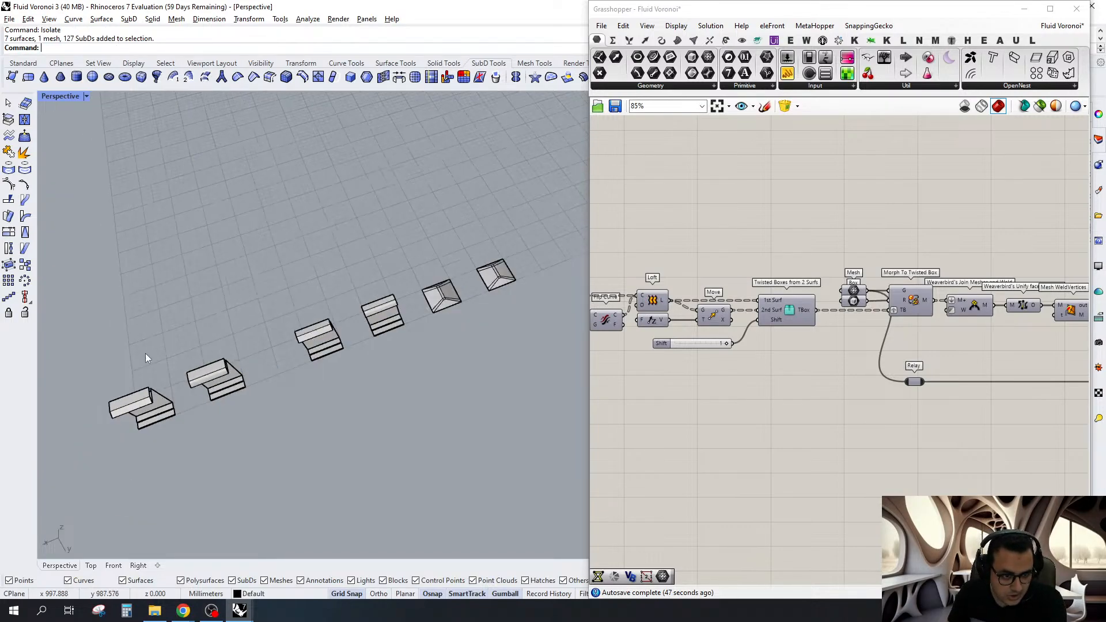
scroll(145, 353, "up", 10)
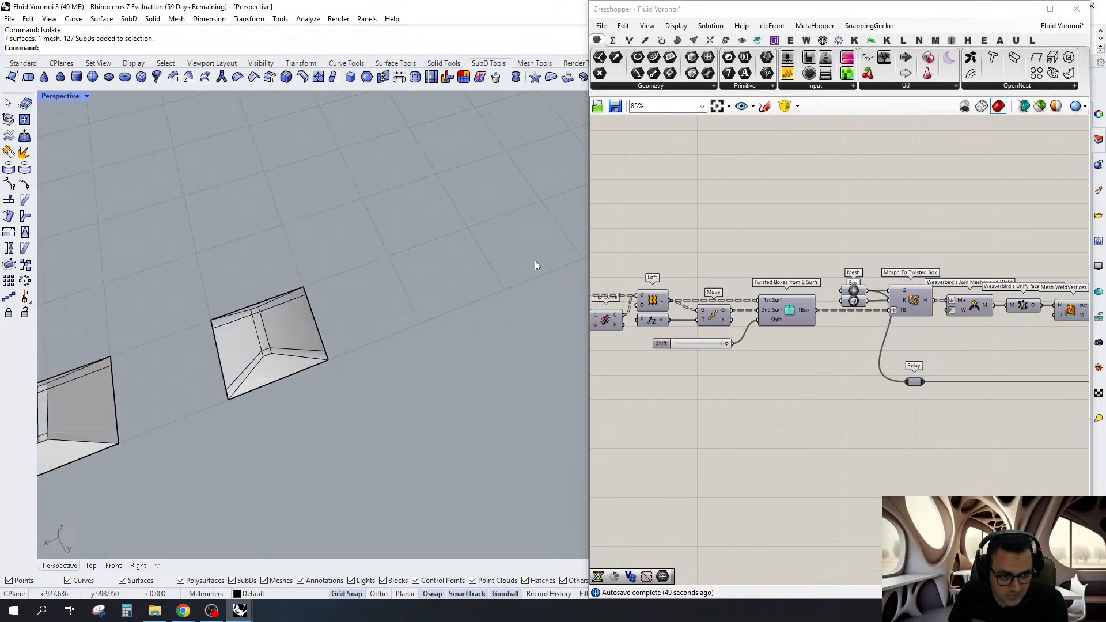
right_click_drag(535, 265, 425, 360)
scroll(391, 366, "up", 3)
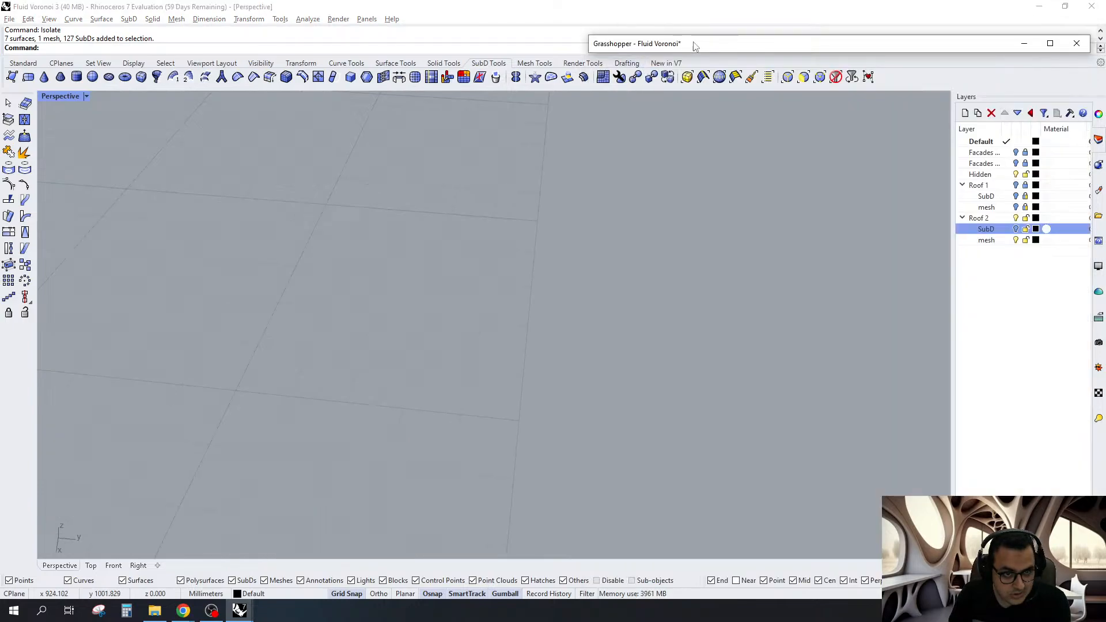
Save the Grasshopper definition and the Rhino model file
double_click(694, 43)
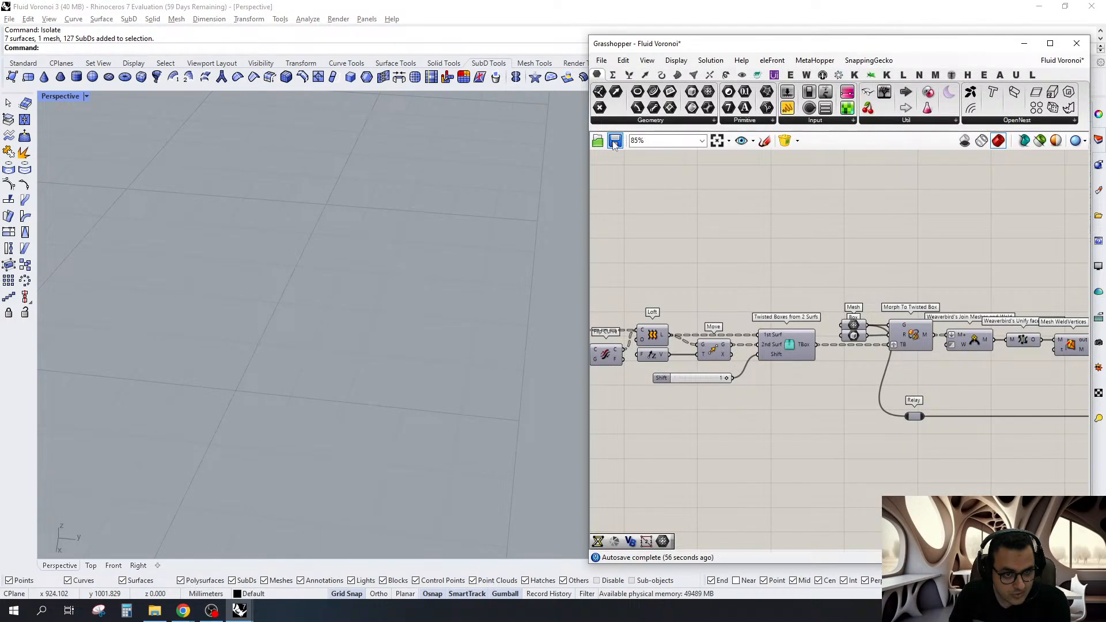
left_click(615, 143)
left_click(43, 76)
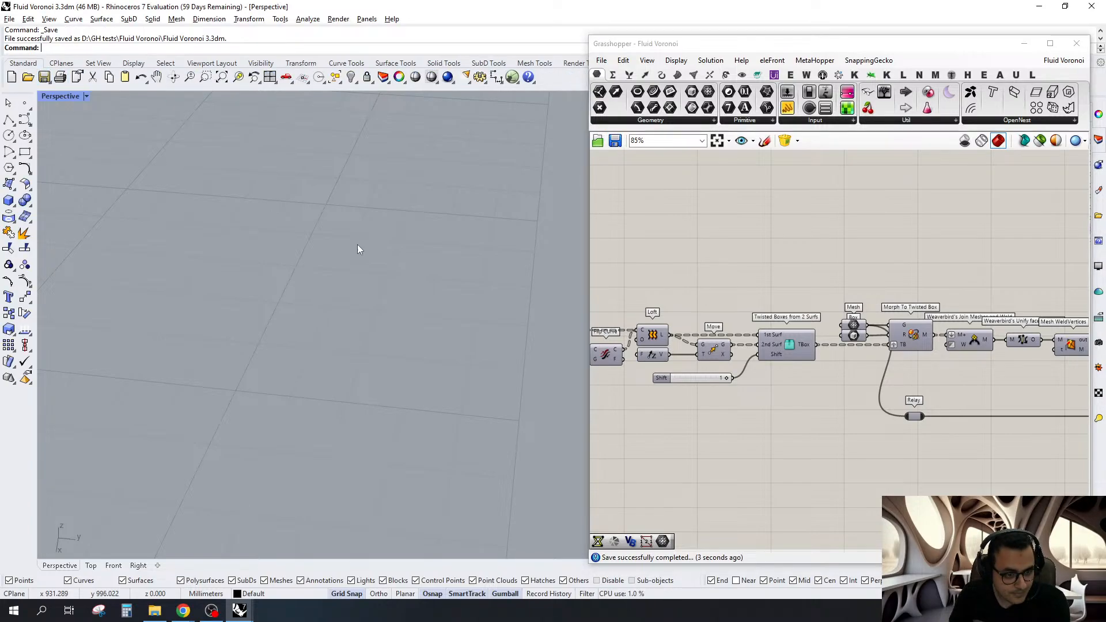
right_click_drag(357, 249, 409, 256)
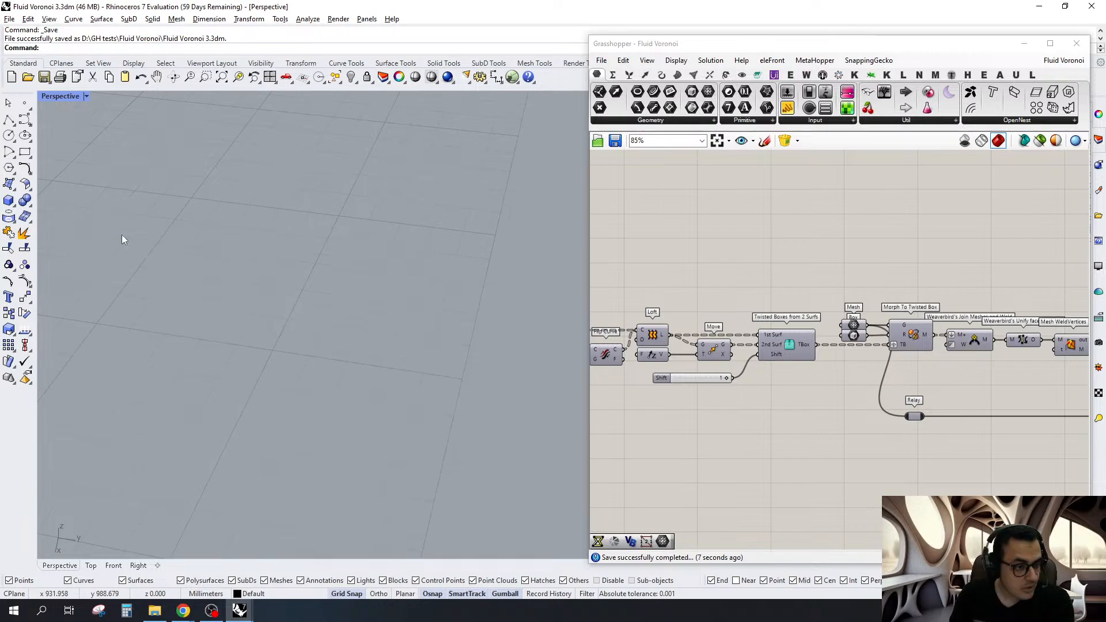
Draw a square SubD face about 5 by 5 mm on the grid beside the modules and insert an edge through its middle
double_click(680, 44)
left_click(489, 63)
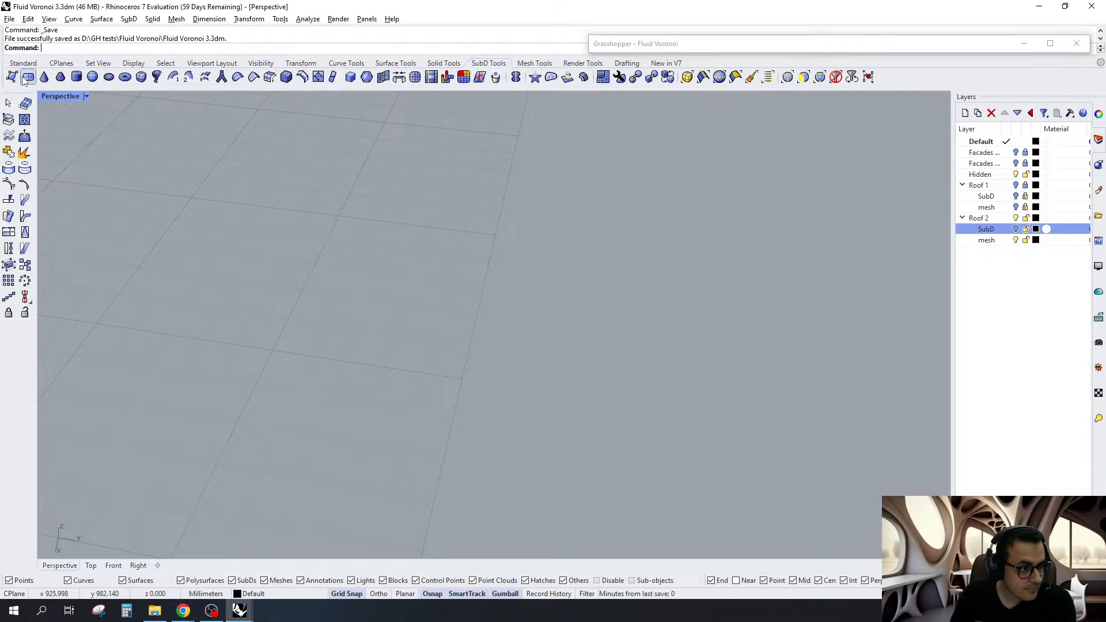
left_click(12, 77)
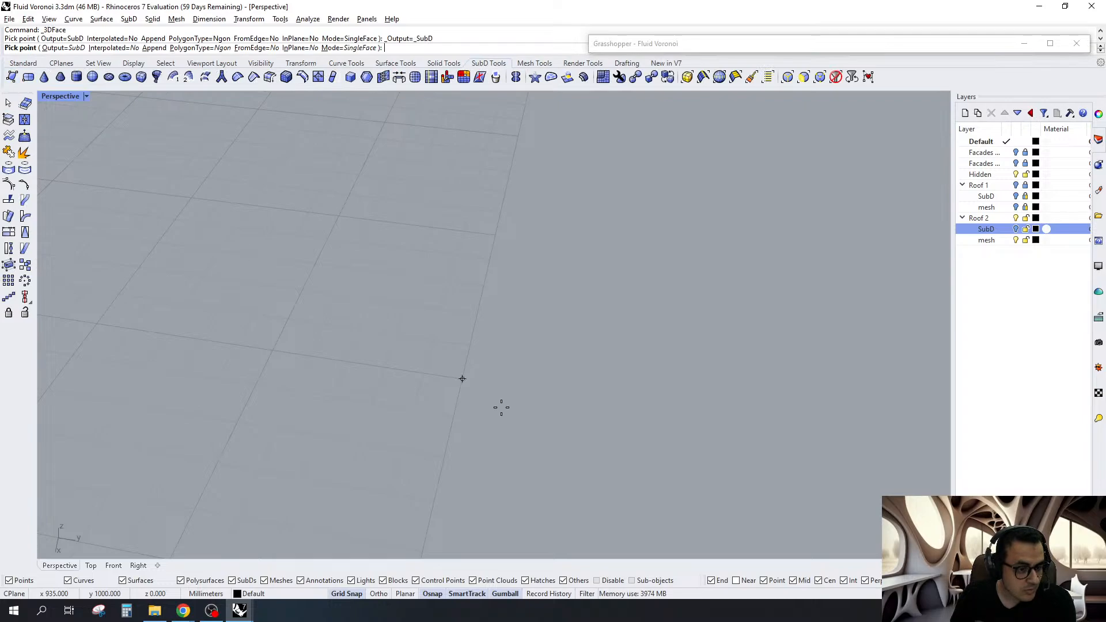
scroll(501, 407, "down", 2)
left_click(544, 359)
left_click(381, 310)
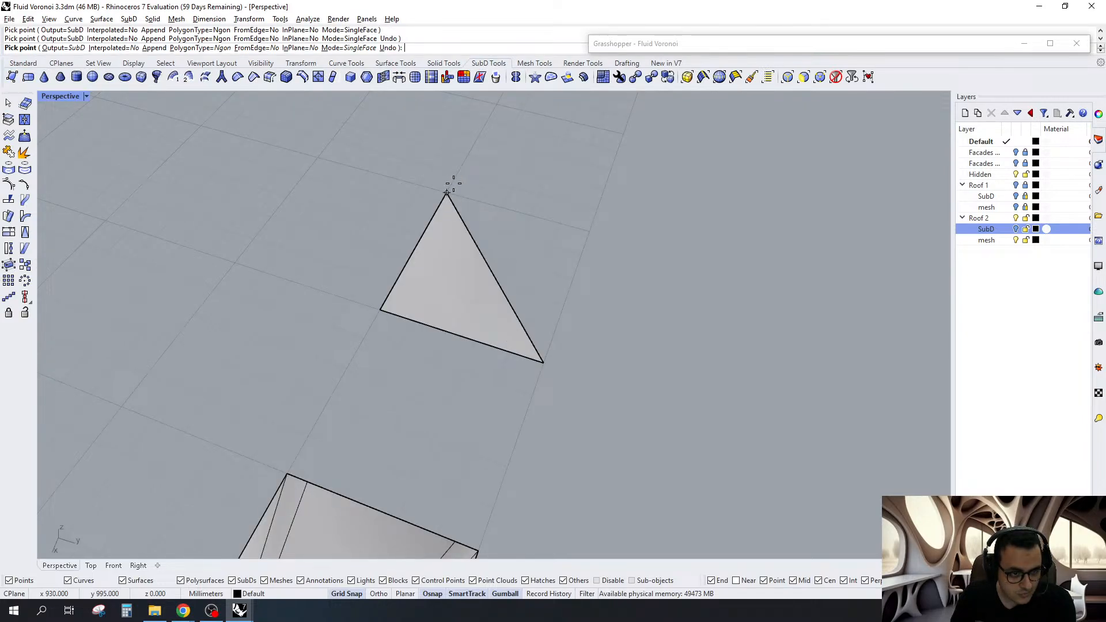
left_click(447, 192)
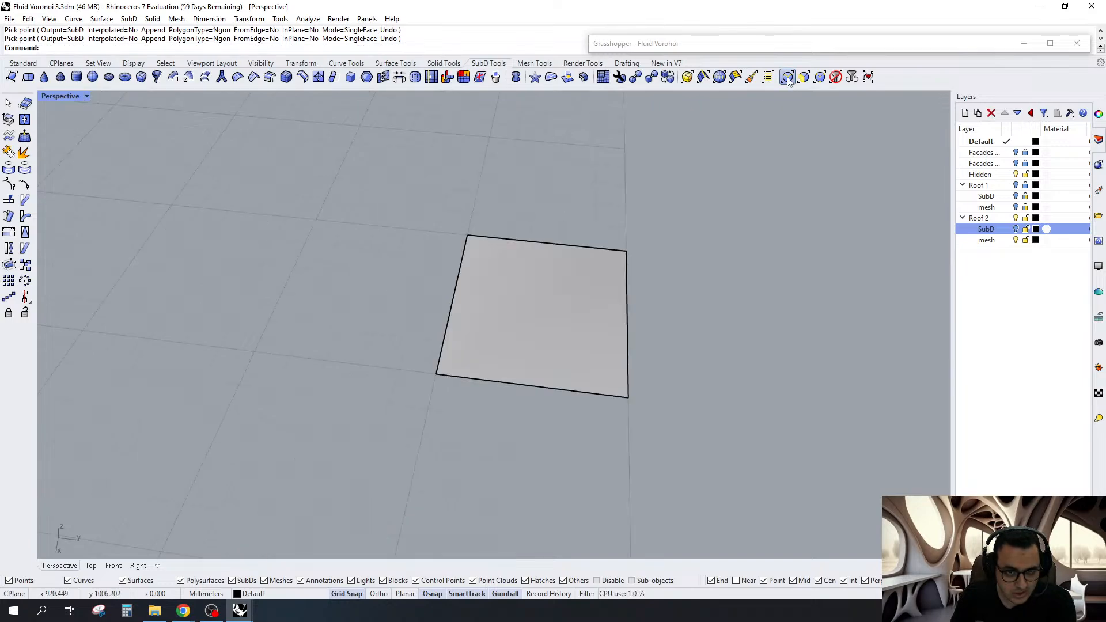
left_click(788, 79)
left_click_drag(573, 209, 531, 455)
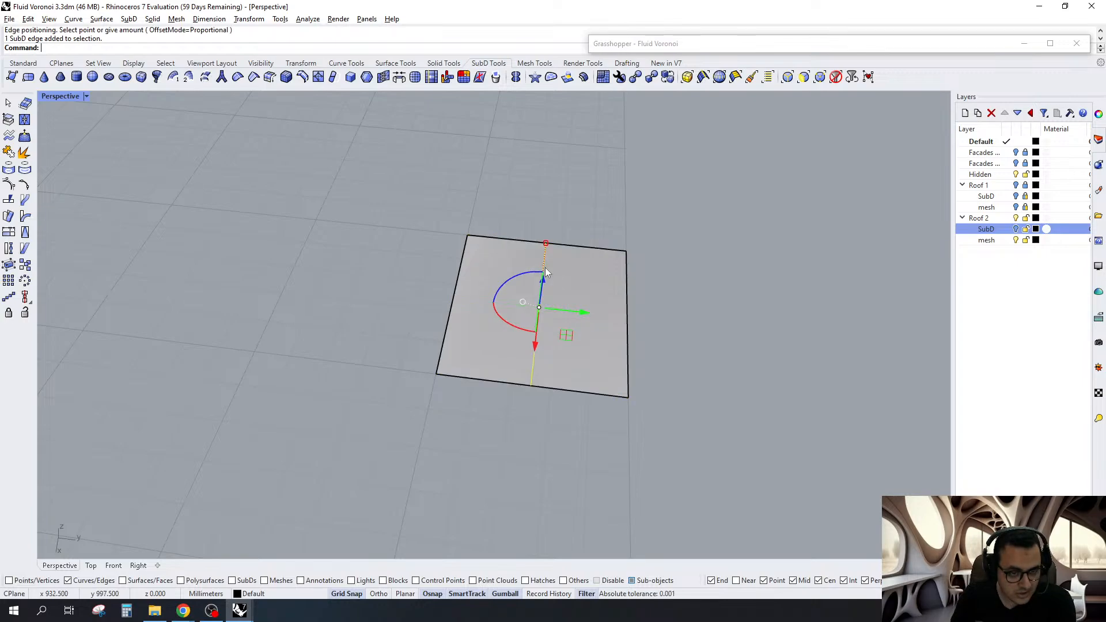
right_click(545, 267)
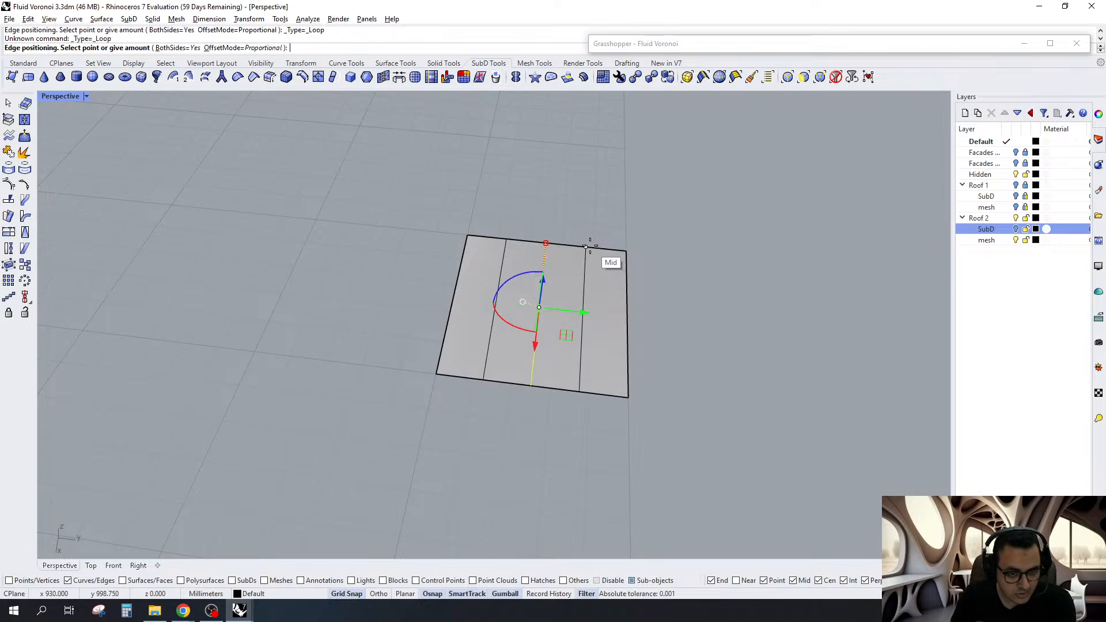
left_click(596, 247)
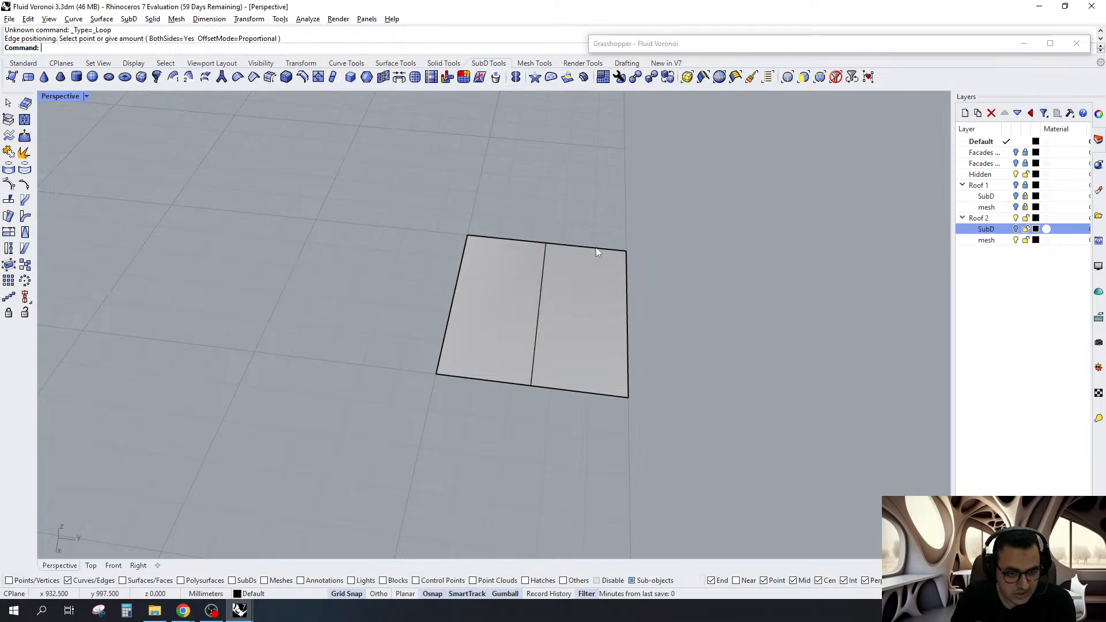
key("ctrl+z")
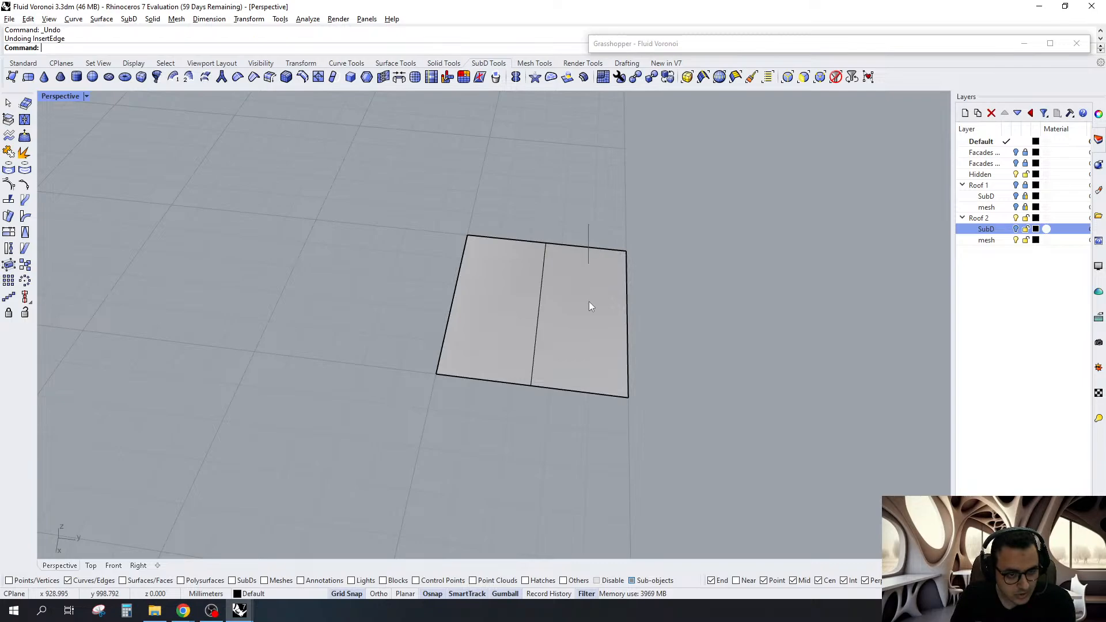
Insert edges midway through both halves of the SubD face to form four equal strips, and crease all its vertices
left_click_drag(589, 302, 579, 435)
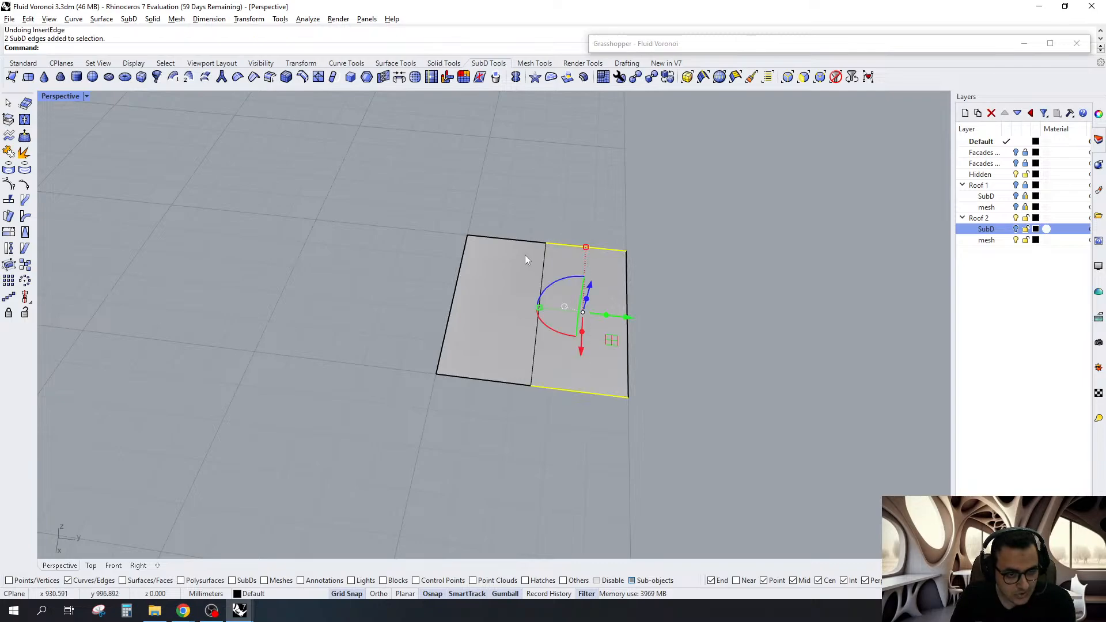
right_click(524, 259)
left_click(590, 267)
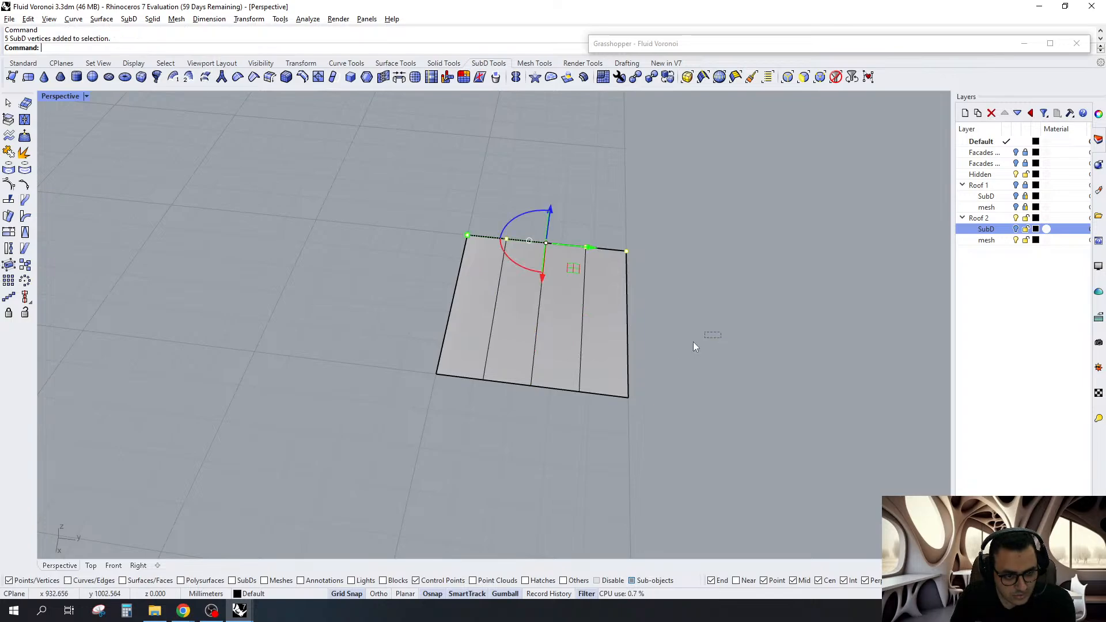
left_click_drag(693, 342, 403, 427, "shift")
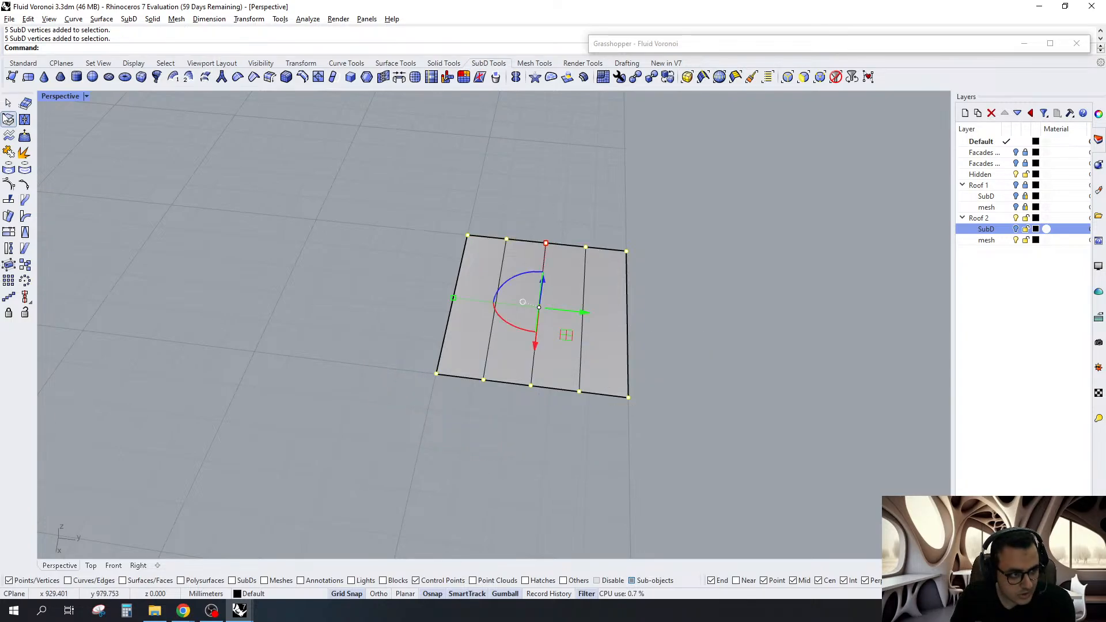
left_click(6, 120)
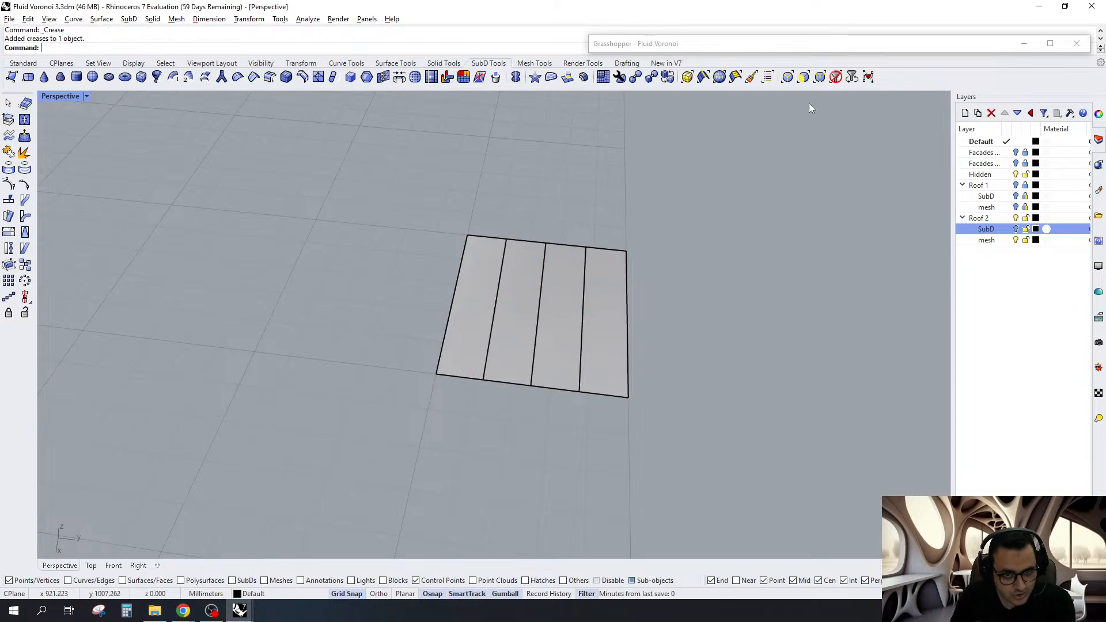
Extract alternate strip faces from the four-strip SubD as separate SubD pieces
left_click(803, 78)
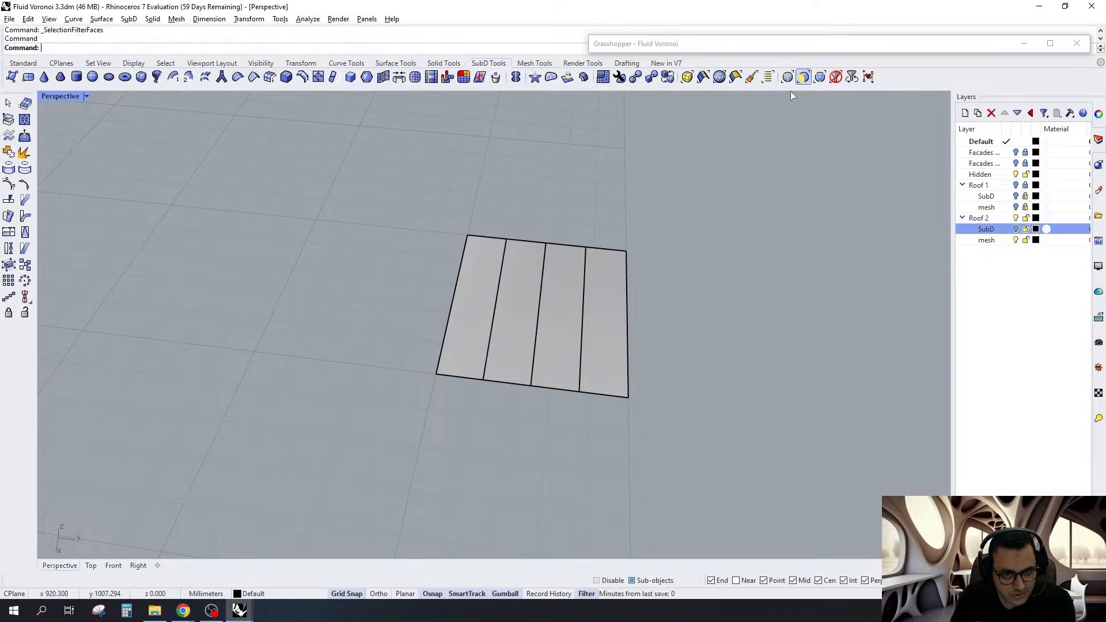
left_click(545, 376)
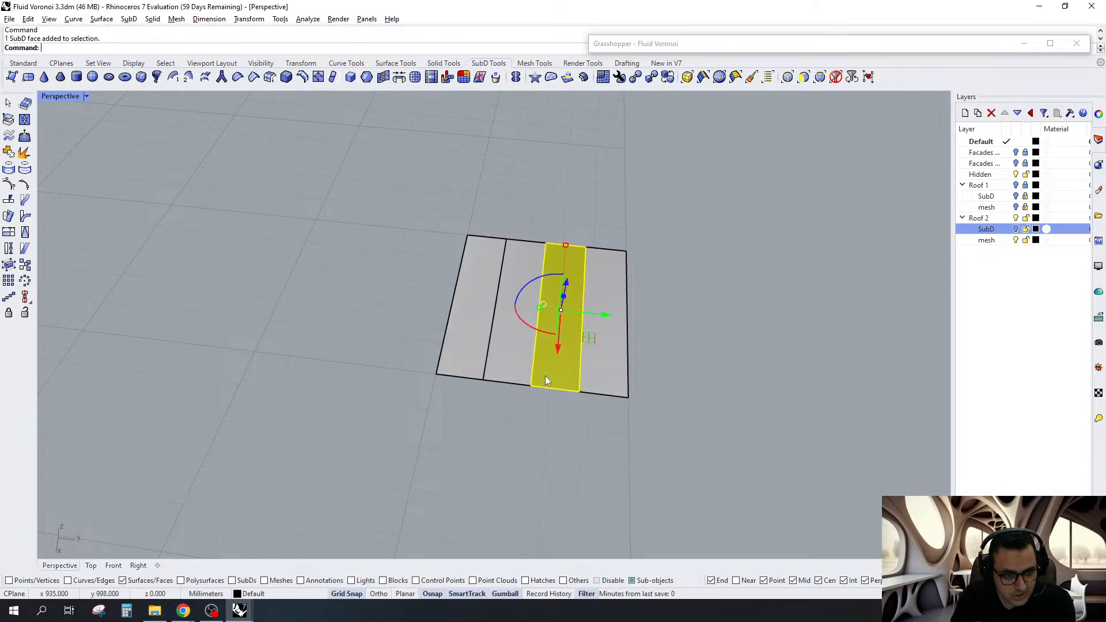
right_click(477, 358)
right_click_drag(477, 358, 540, 316)
Insert a lengthwise edge midway through each of the four strips
scroll(559, 359, "up", 3)
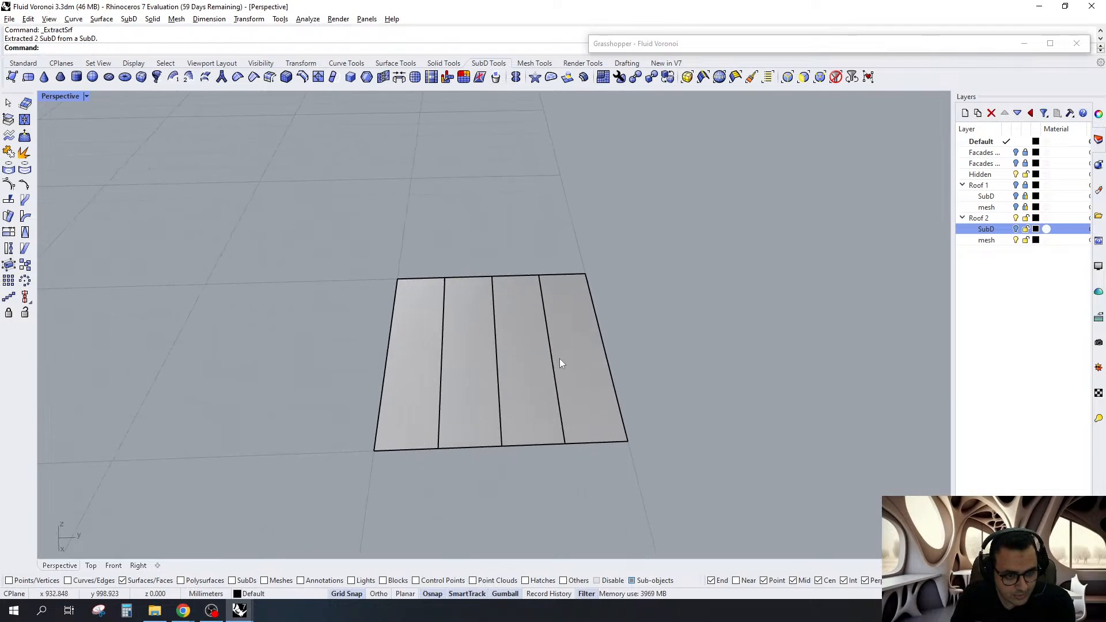
right_click_drag(559, 359, 587, 217)
left_click(803, 76)
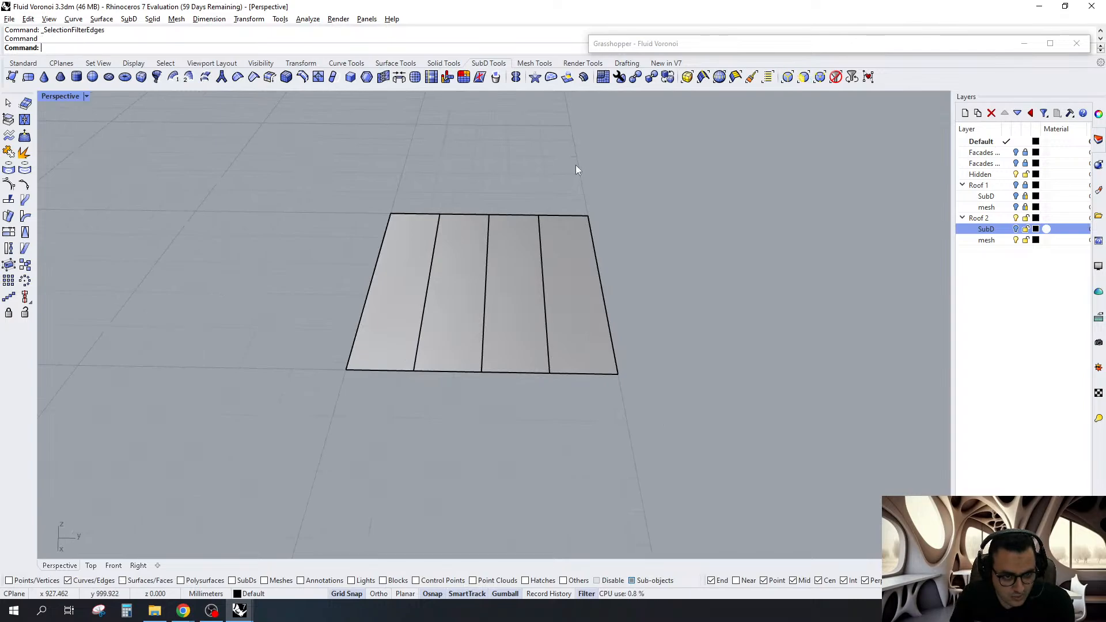
left_click_drag(576, 165, 563, 400)
left_click(302, 77)
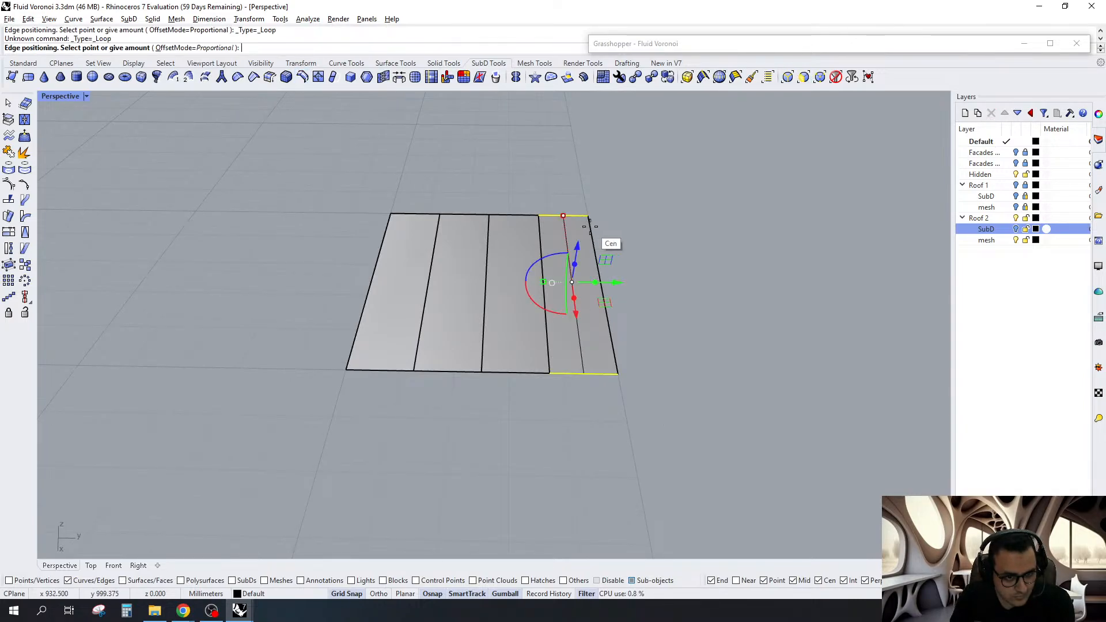
left_click(563, 216)
left_click_drag(523, 183, 510, 424)
right_click(513, 217)
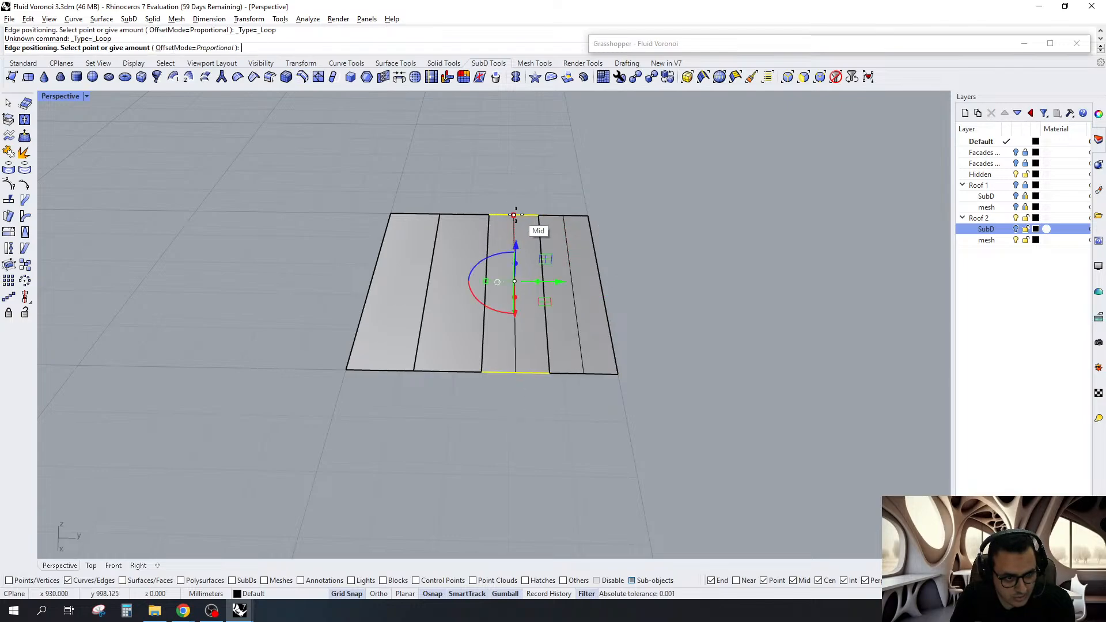
left_click(514, 215)
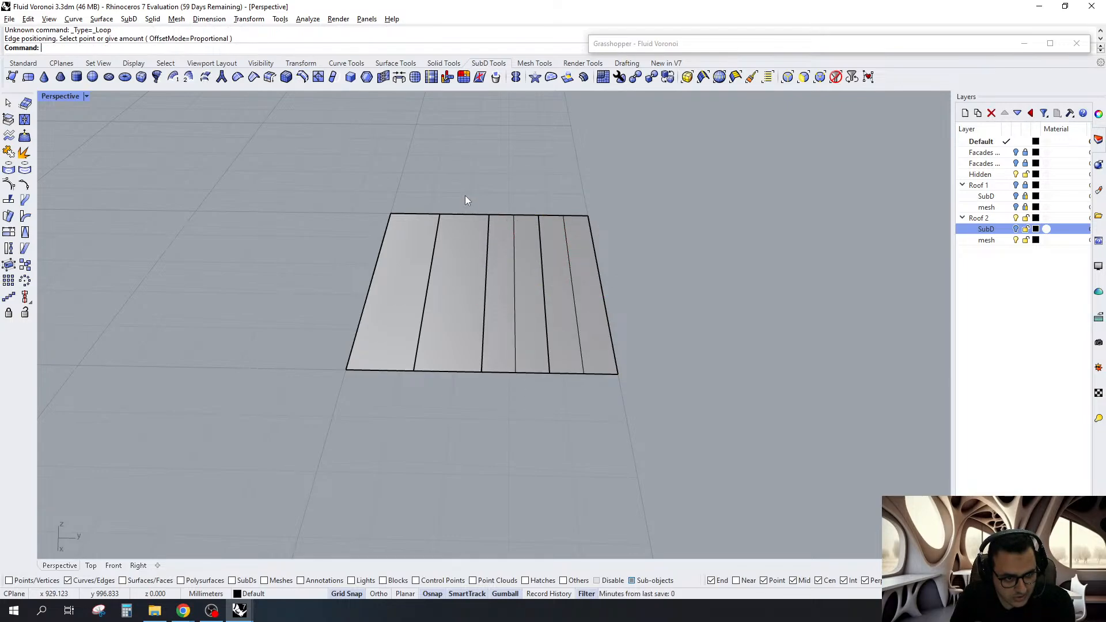
right_click_drag(467, 198, 358, 215)
left_click_drag(366, 213, 338, 488)
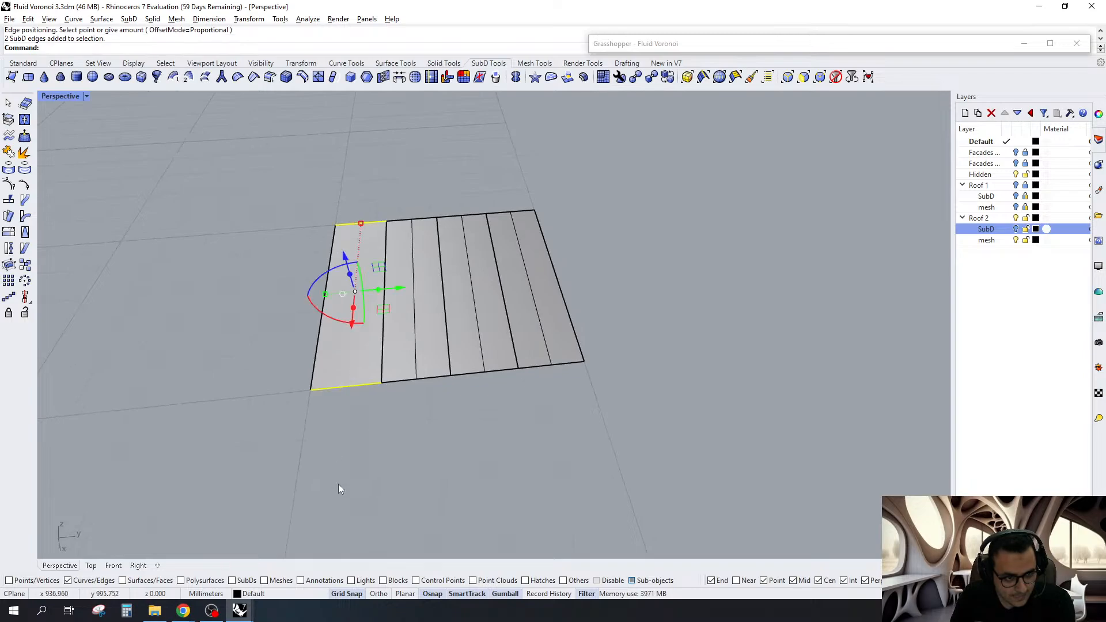
right_click(339, 488)
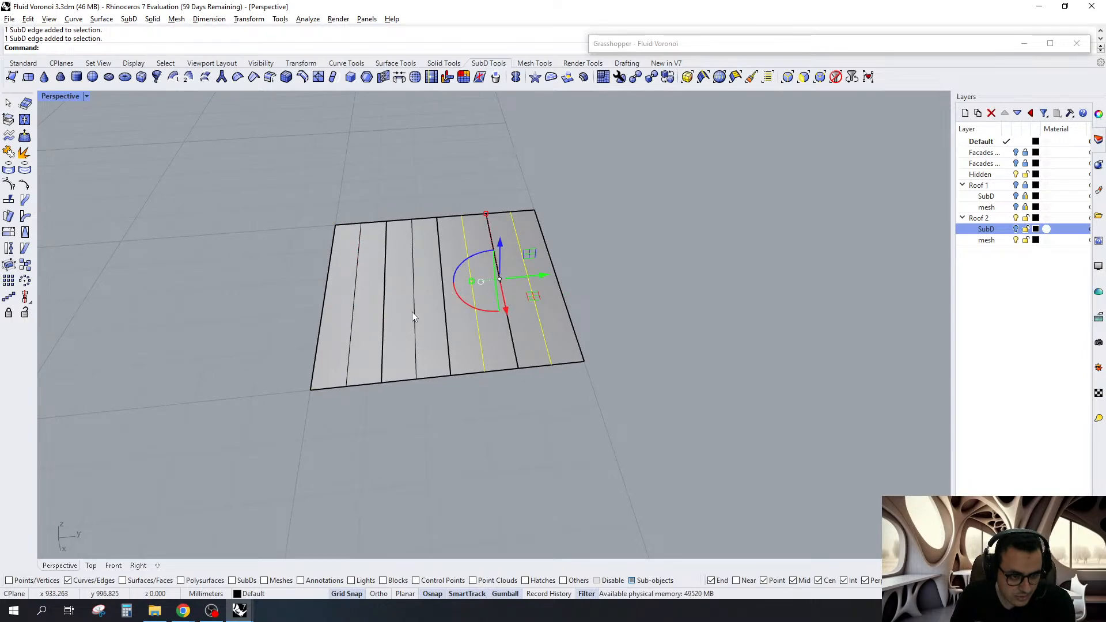
Shift the four inserted middle edges sideways within their strips and raise them, with the outer border edge, to form asymmetric pleats
left_click(414, 313, "shift")
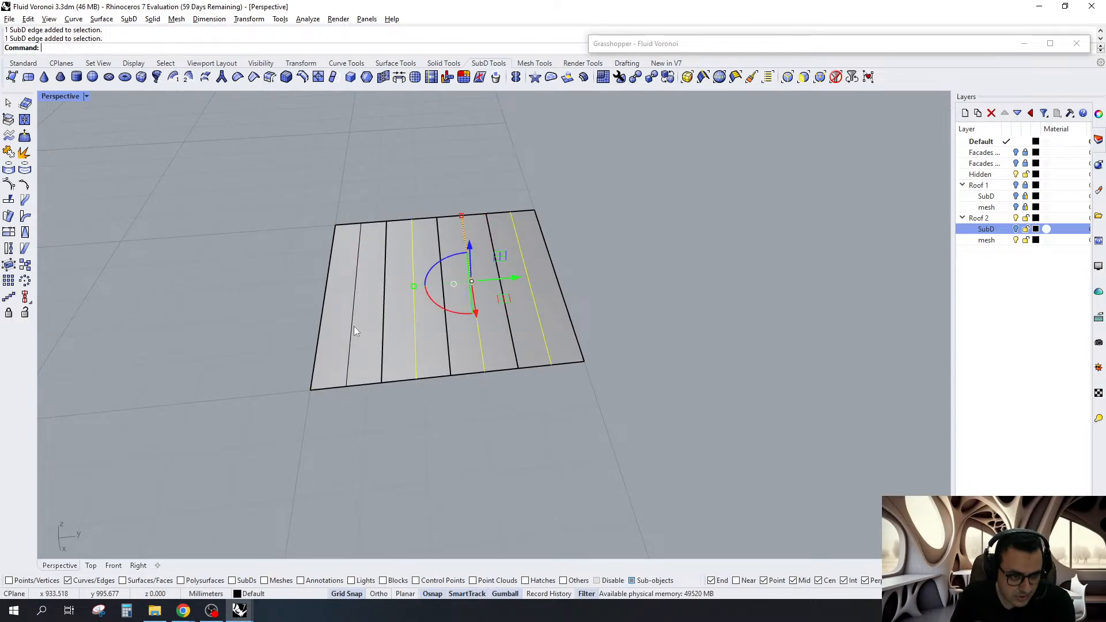
left_click(353, 326, "shift")
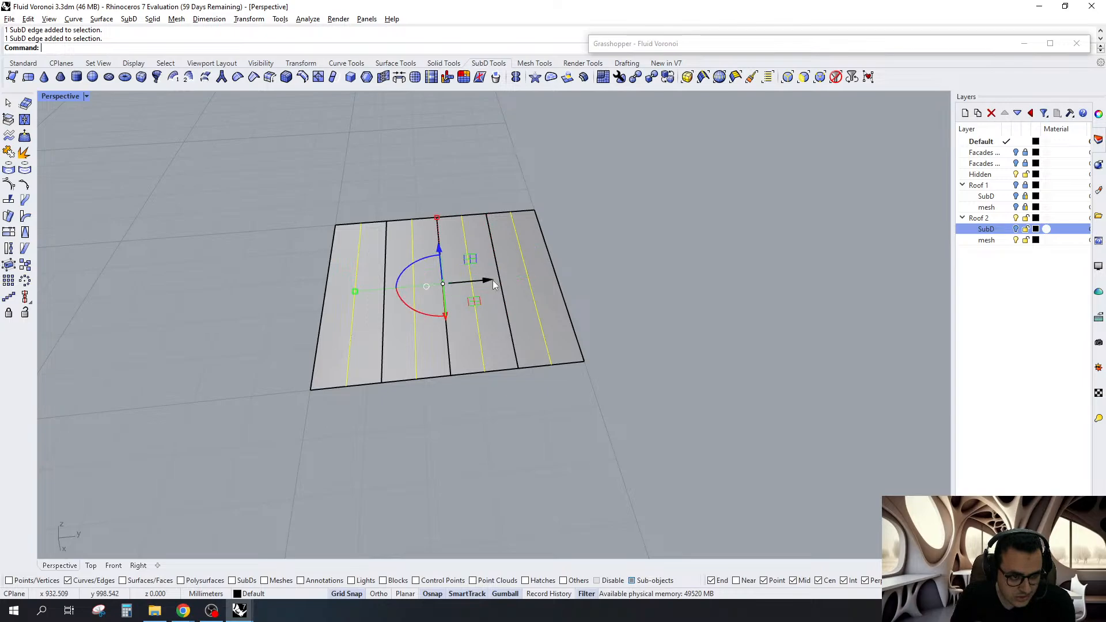
left_click_drag(482, 282, 468, 284)
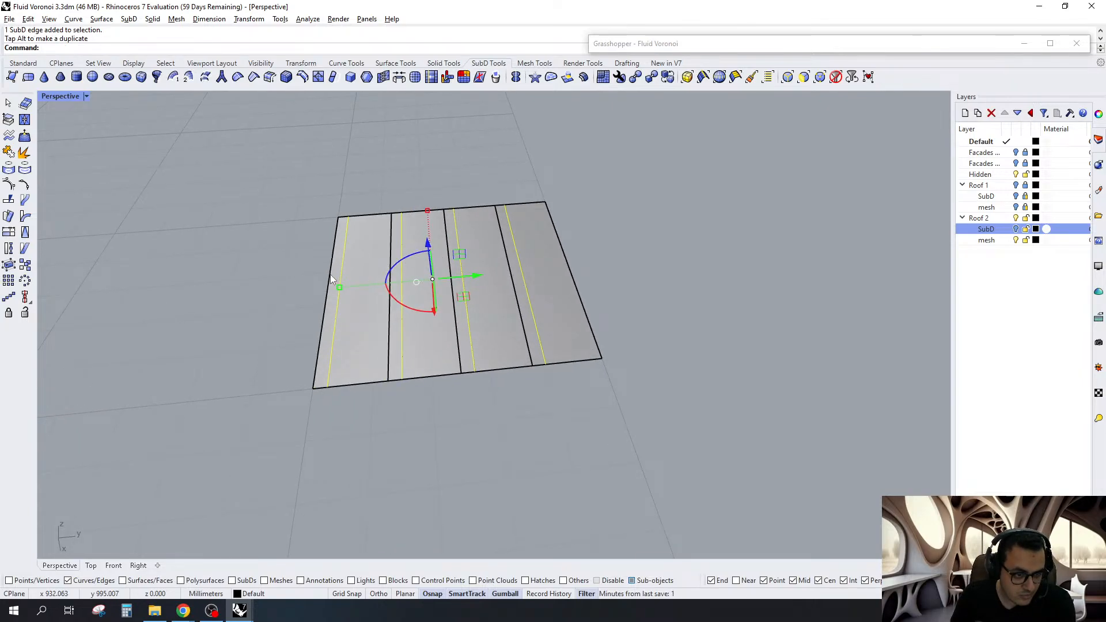
left_click_drag(427, 244, 418, 222)
Delete the extra lengthwise edge next to the raised outer border of the end pleat
right_click_drag(657, 267, 447, 313)
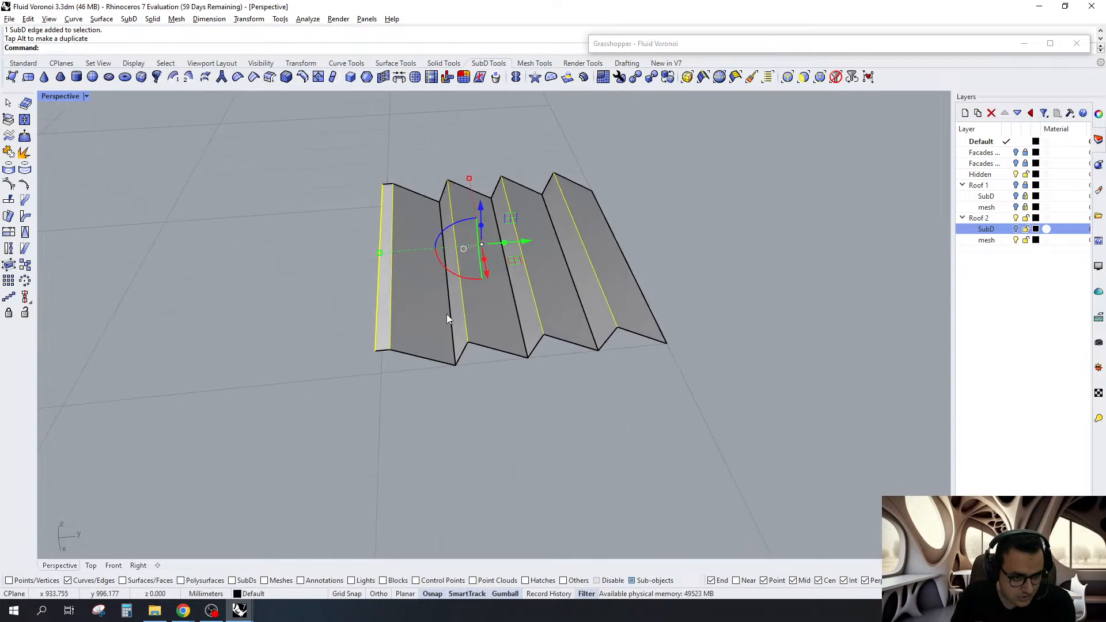
left_click(391, 306)
key("Delete")
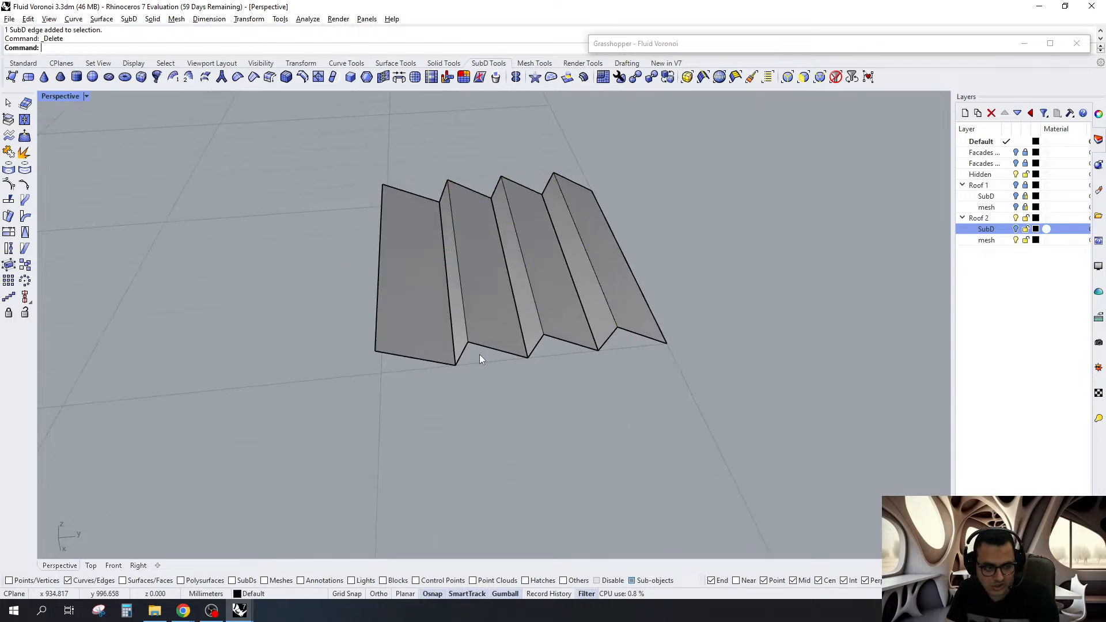
Insert a lengthwise edge midway through each of the three steep pleat faces
right_click_drag(480, 355, 548, 311)
scroll(545, 322, "up", 4)
left_click(719, 77)
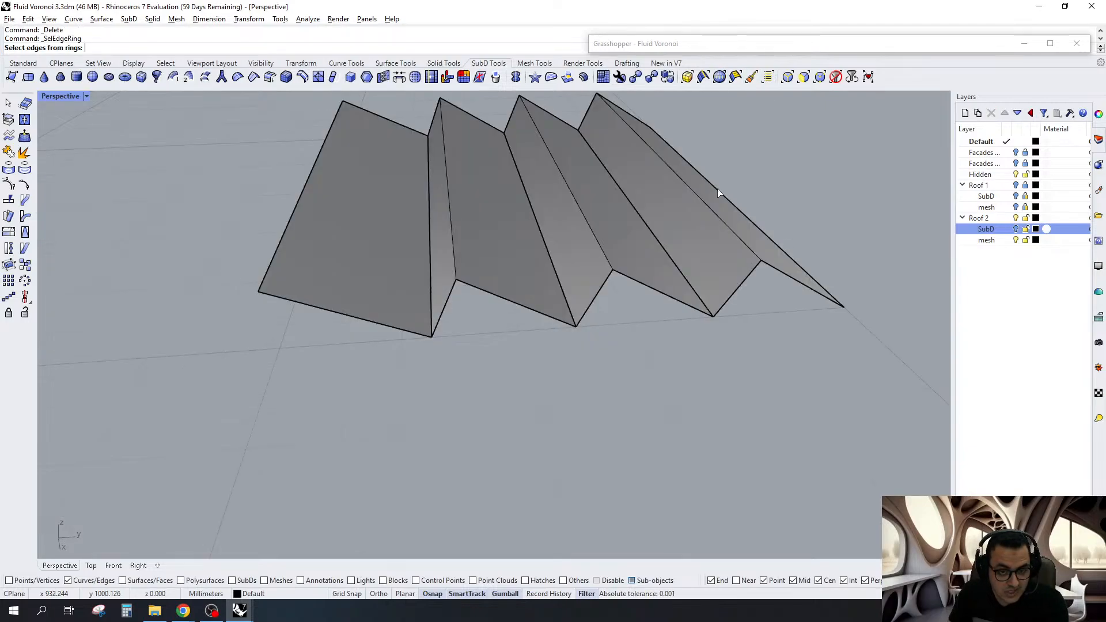
left_click(738, 289)
key("Return")
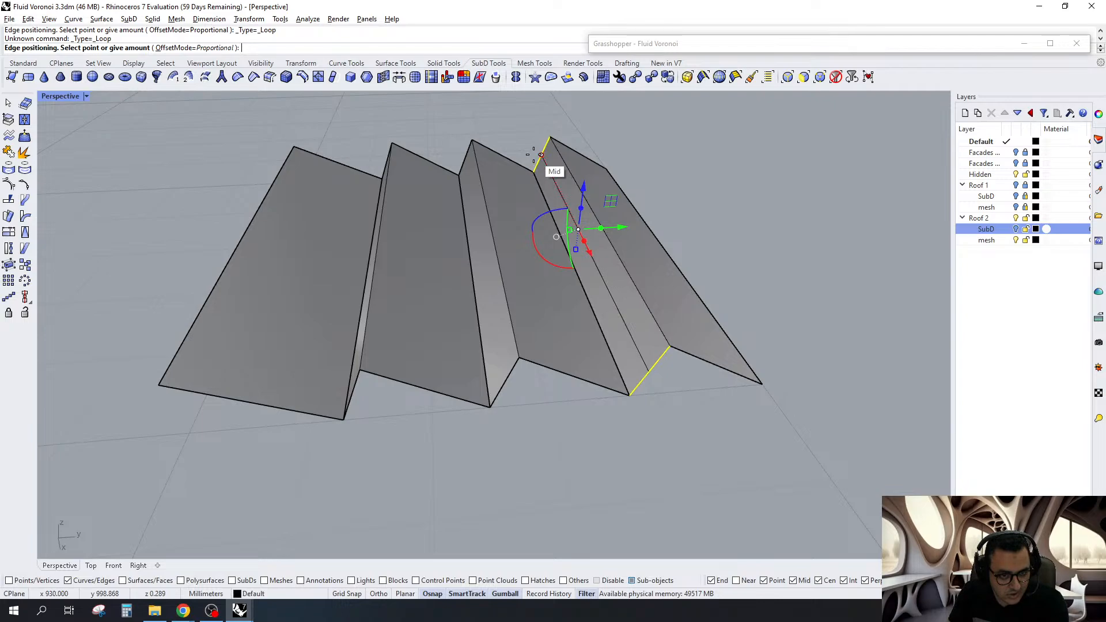
left_click(533, 154)
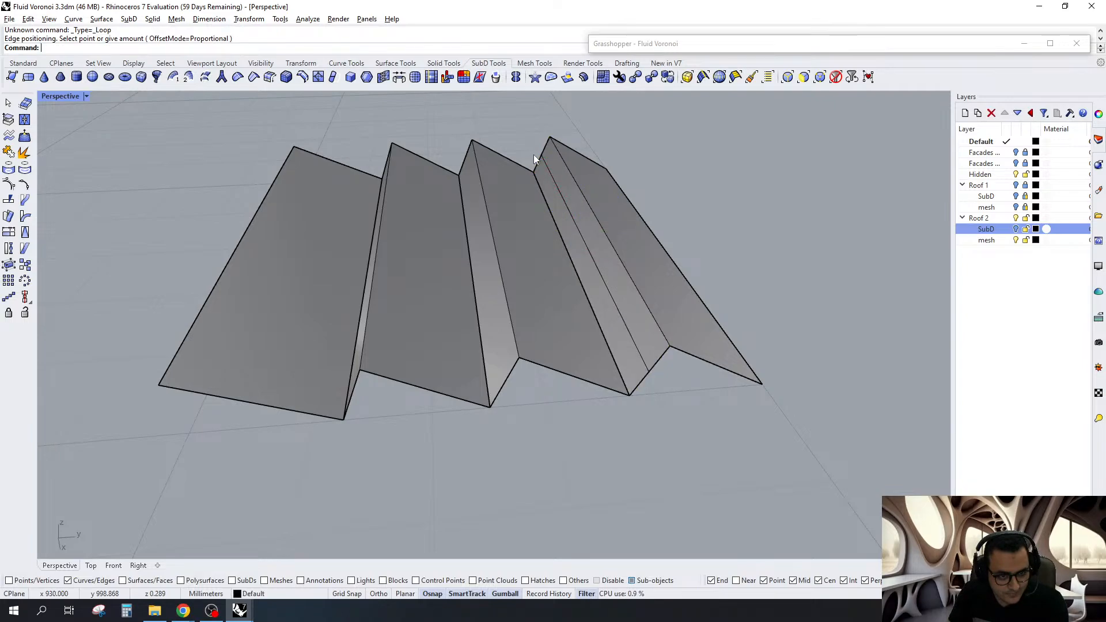
left_click(508, 378)
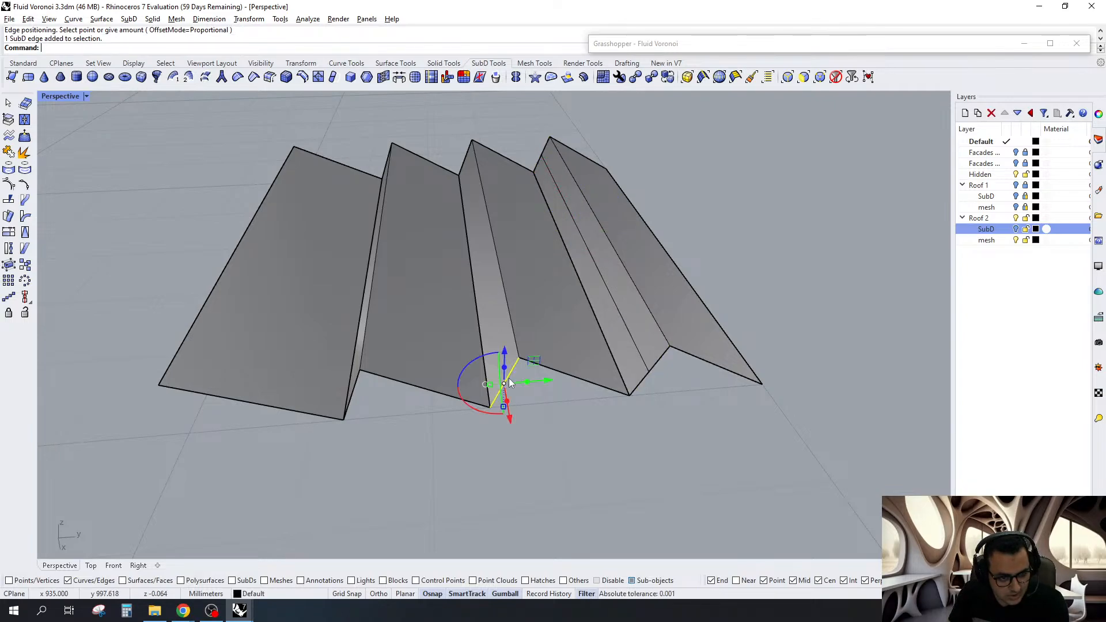
left_click(721, 77)
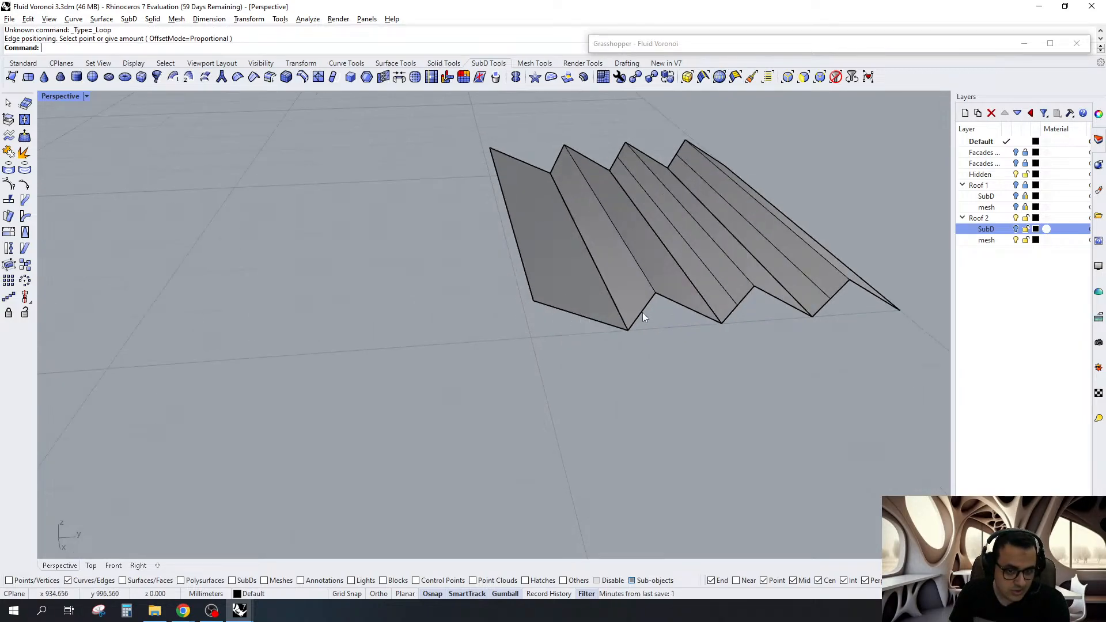
left_click(642, 312)
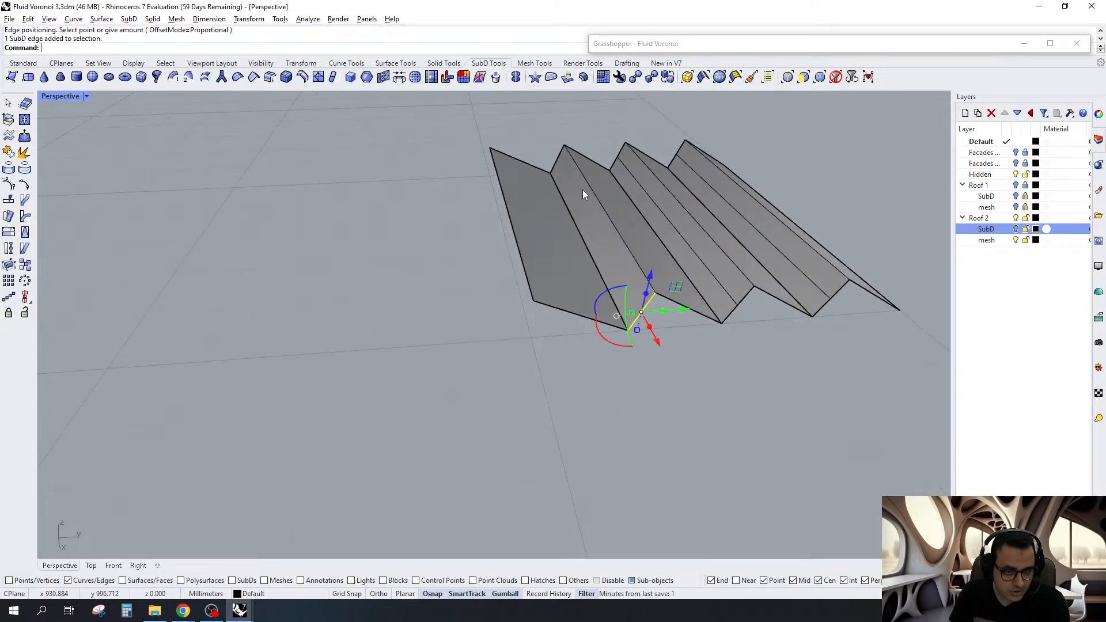
left_click(561, 154, "shift")
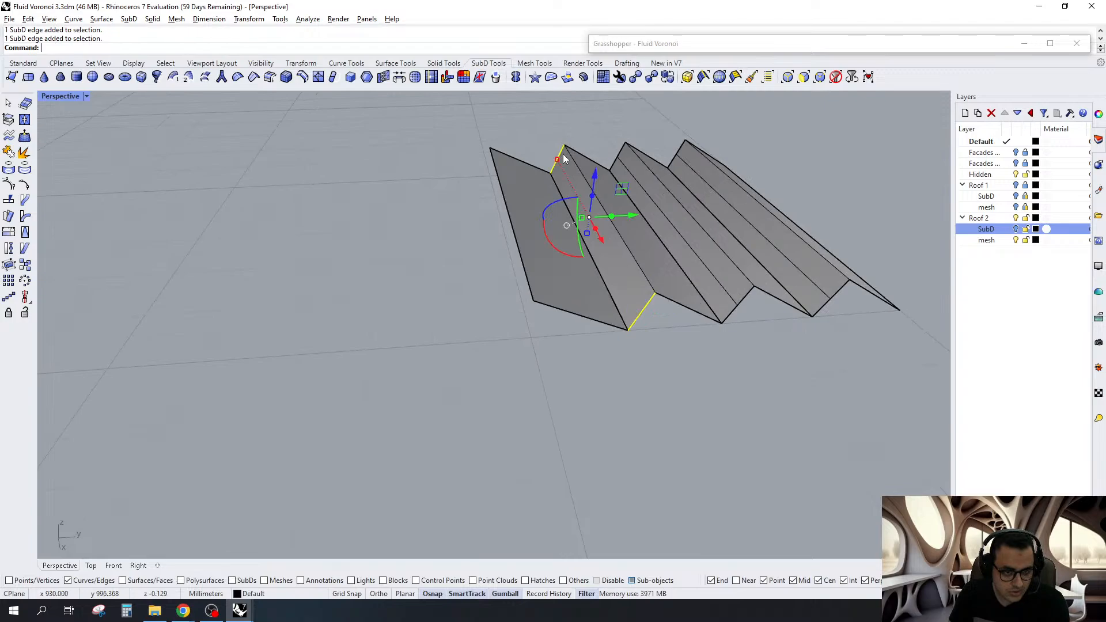
Preview the pleats smooth, return to flat display and slide the steep faces' middle edges proportionally down towards the valleys
key("Tab")
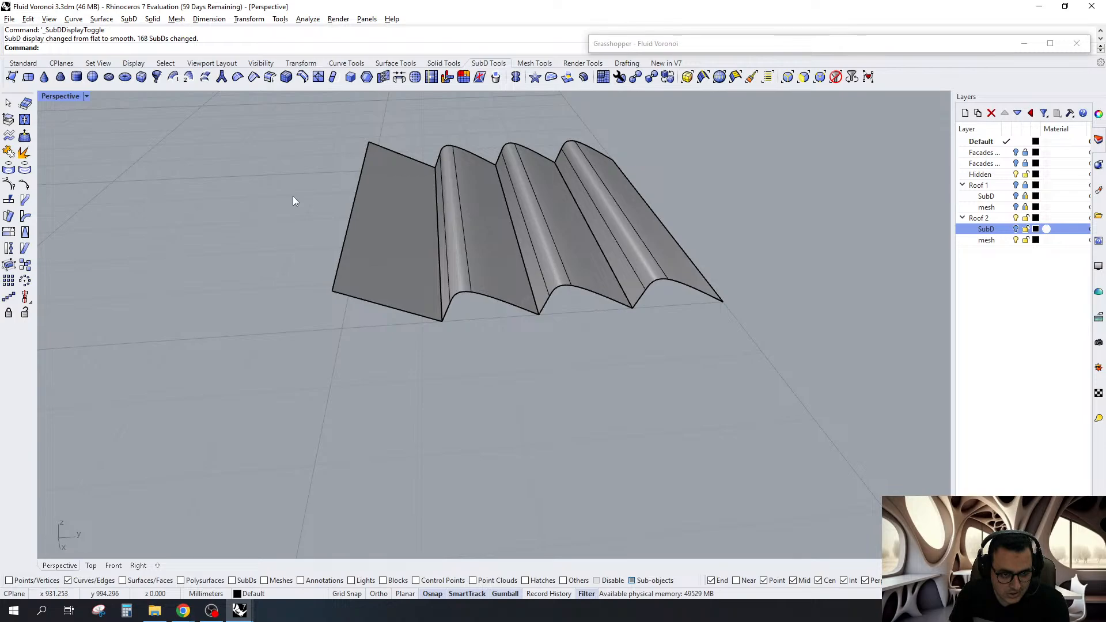
key("Tab")
left_click(670, 279)
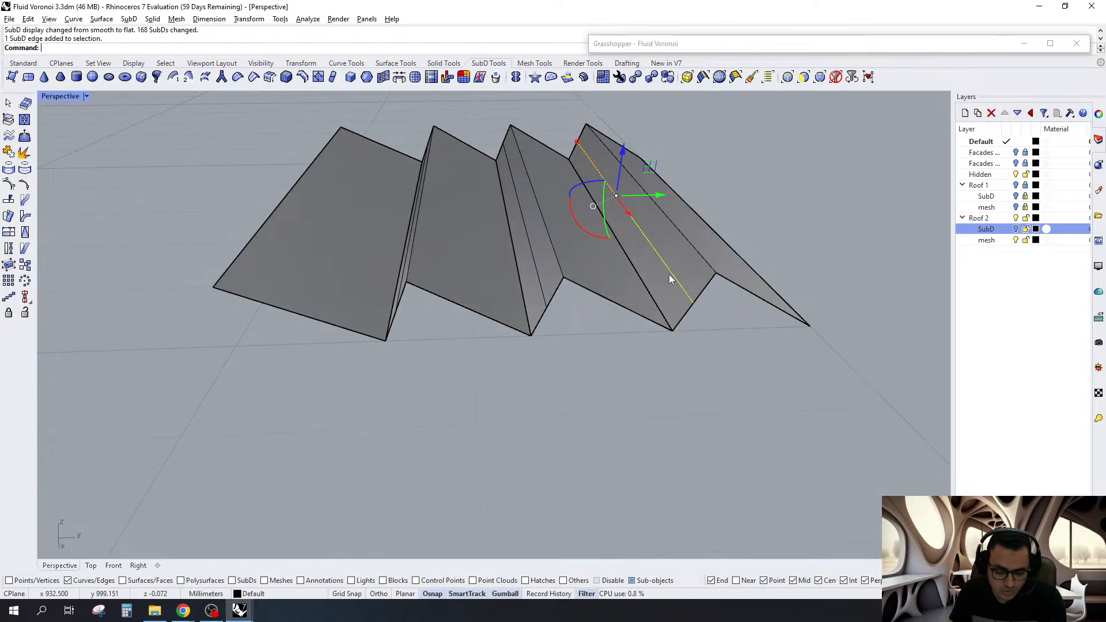
key("Return")
left_click(136, 48)
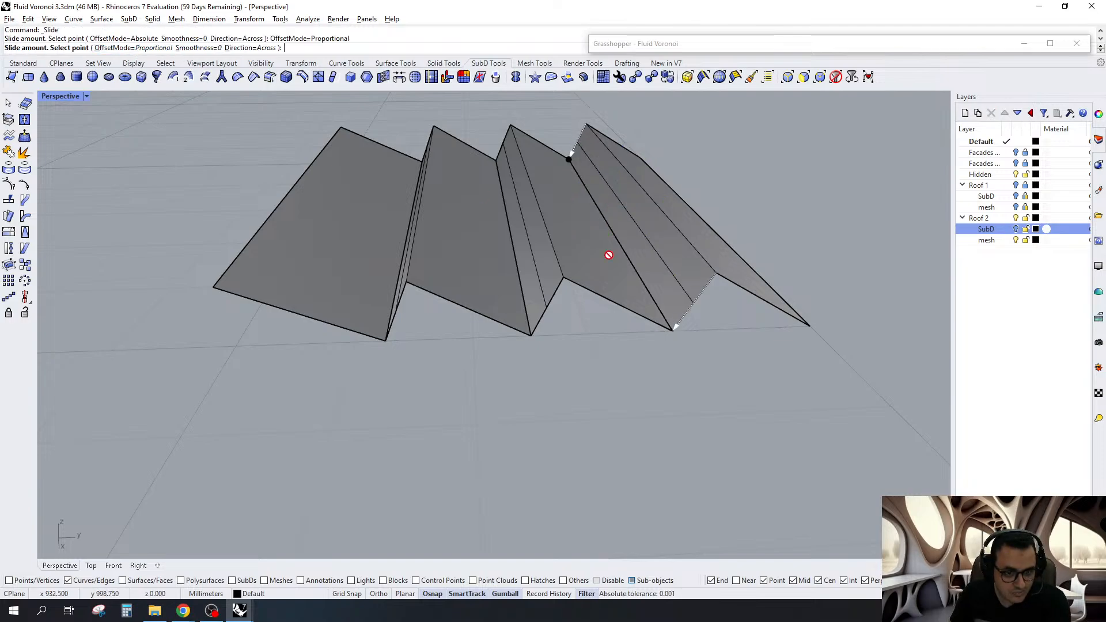
left_click(679, 316)
right_click_drag(352, 276, 461, 334)
left_click(395, 341)
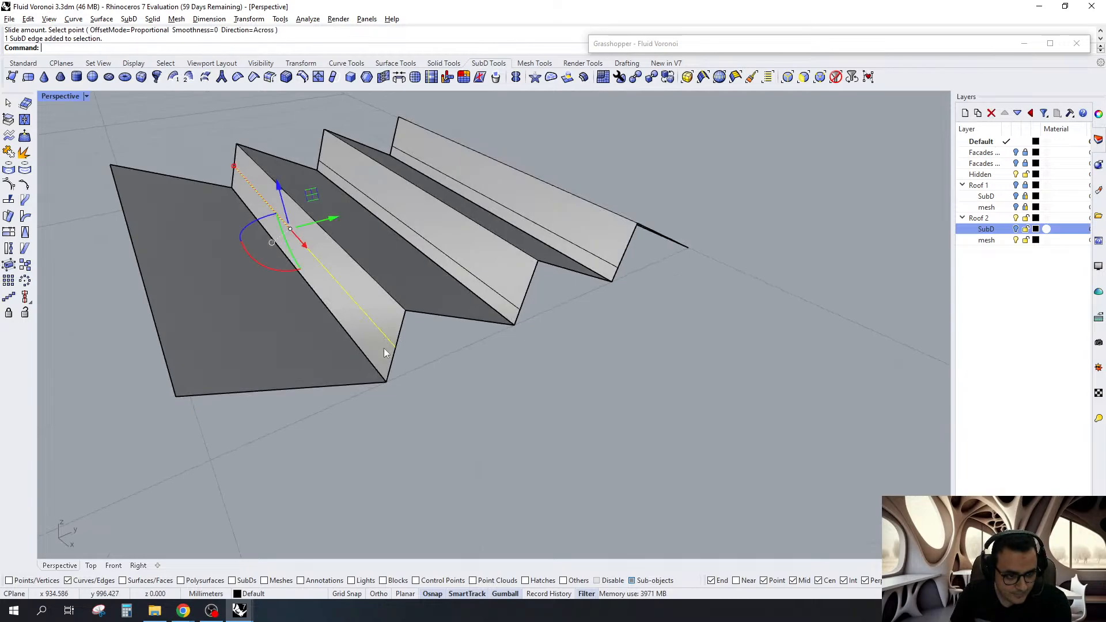
right_click(385, 350)
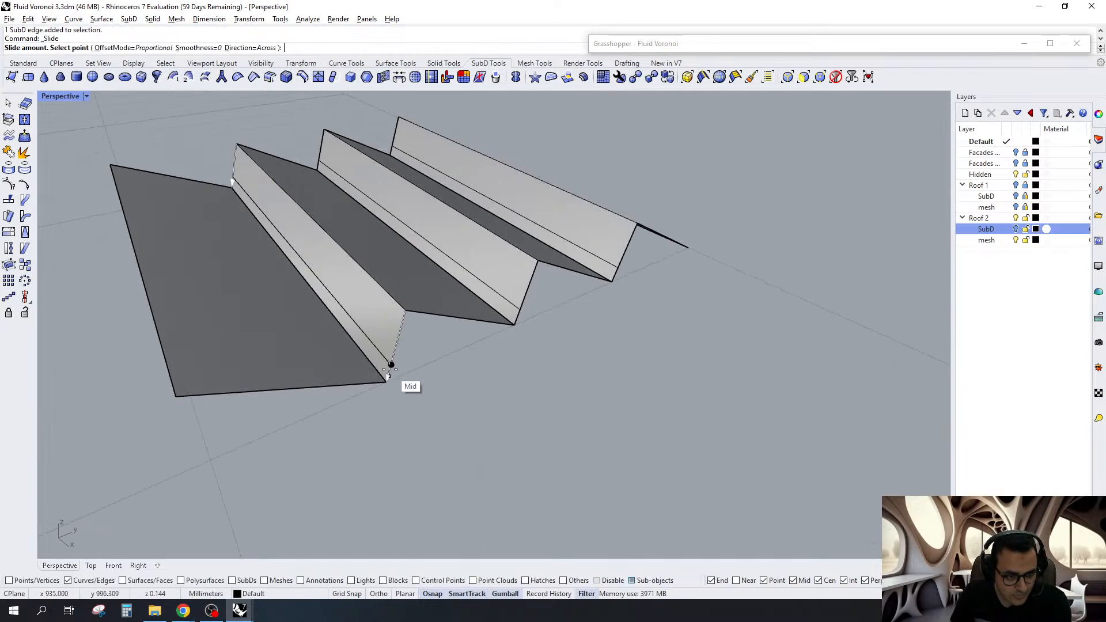
Crease all vertices of the three pleated SubD pieces
left_click_drag(91, 299, 564, 170)
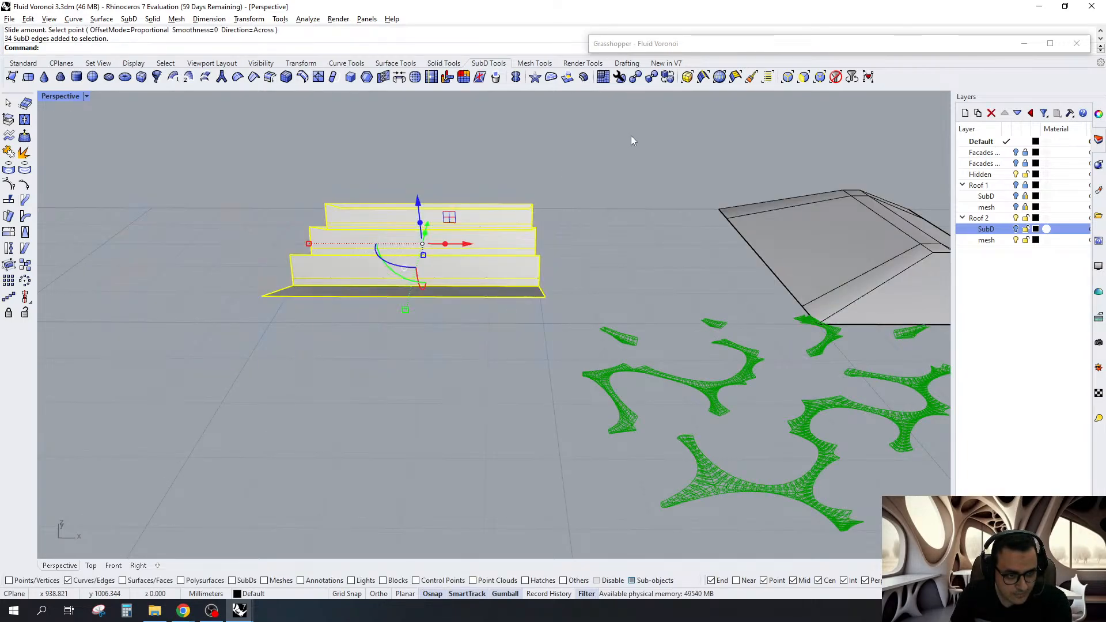
key("Escape")
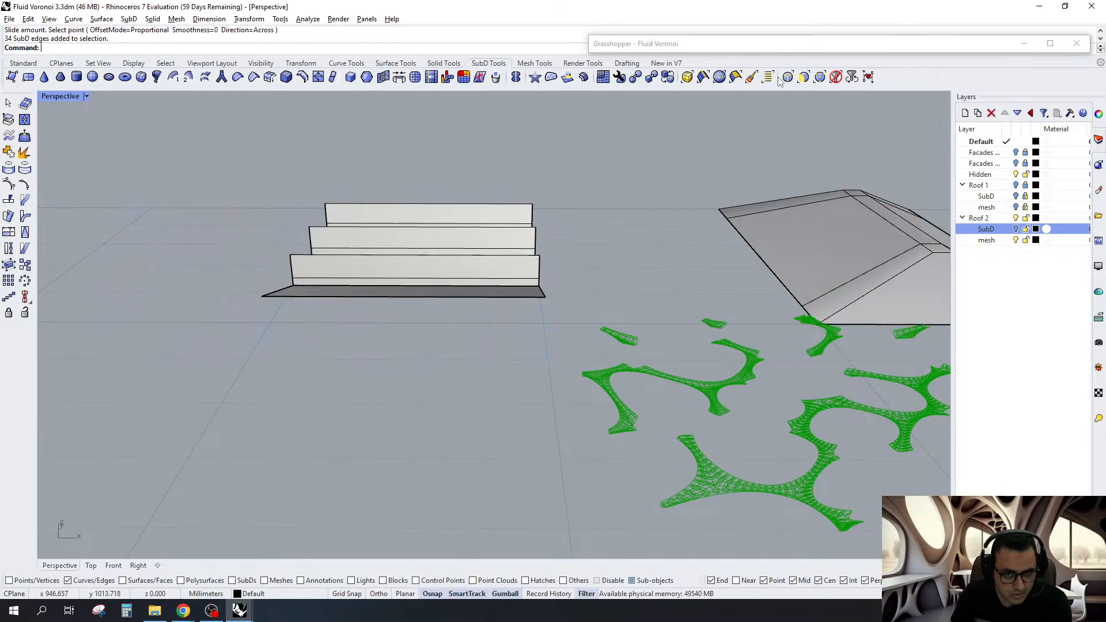
left_click(788, 78)
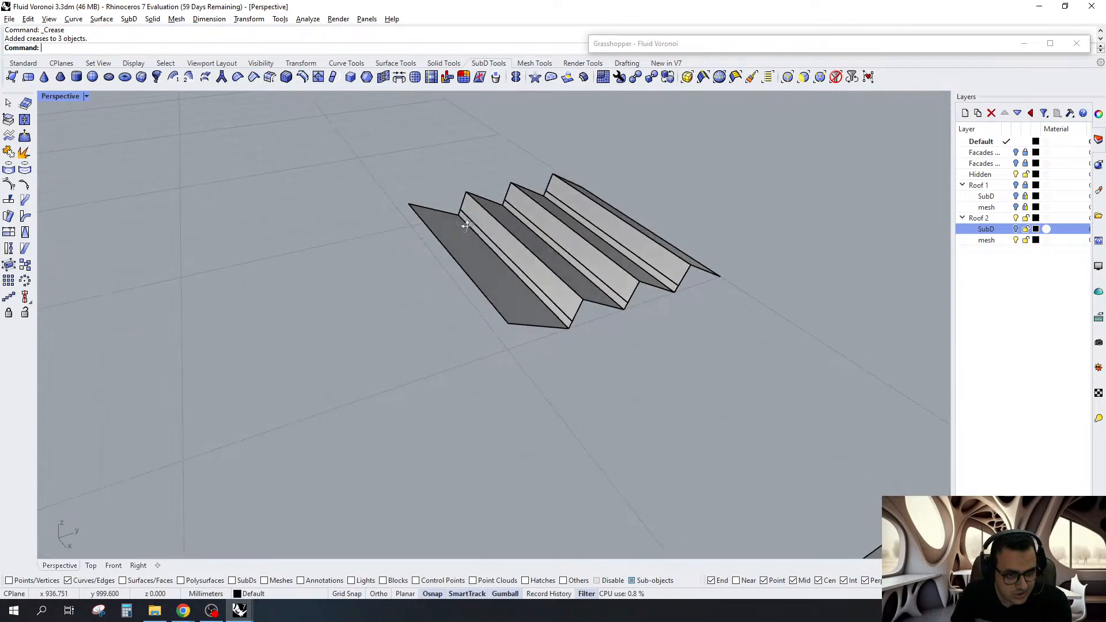
Remove the creases from the three pleat ridge edges and switch the SubD display to smooth
left_click(804, 78)
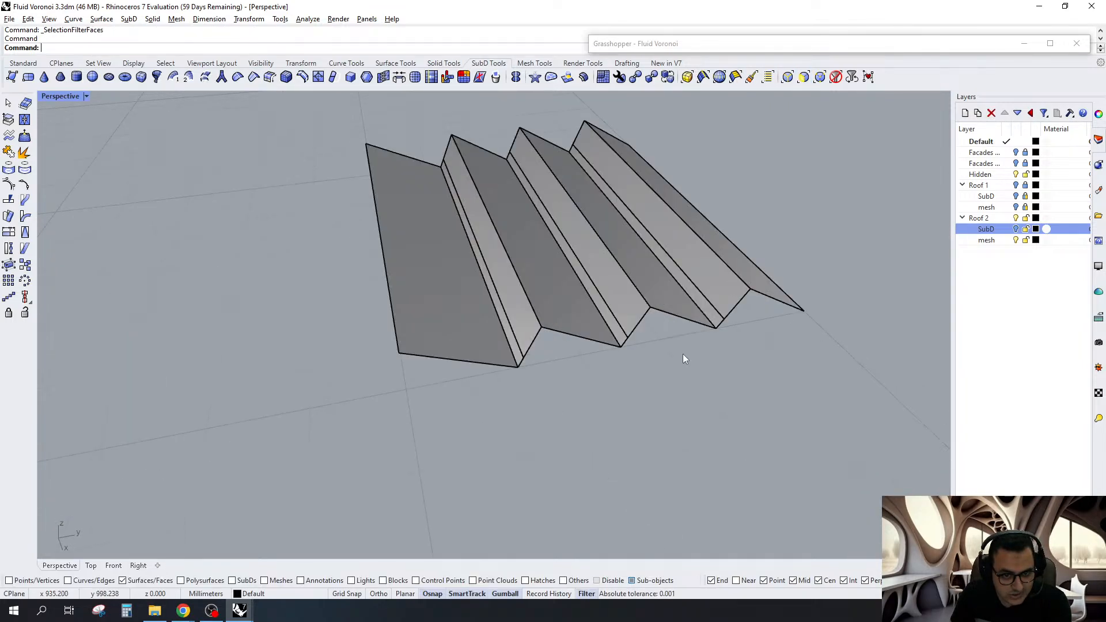
key("ctrl+shift+e")
left_click(726, 261)
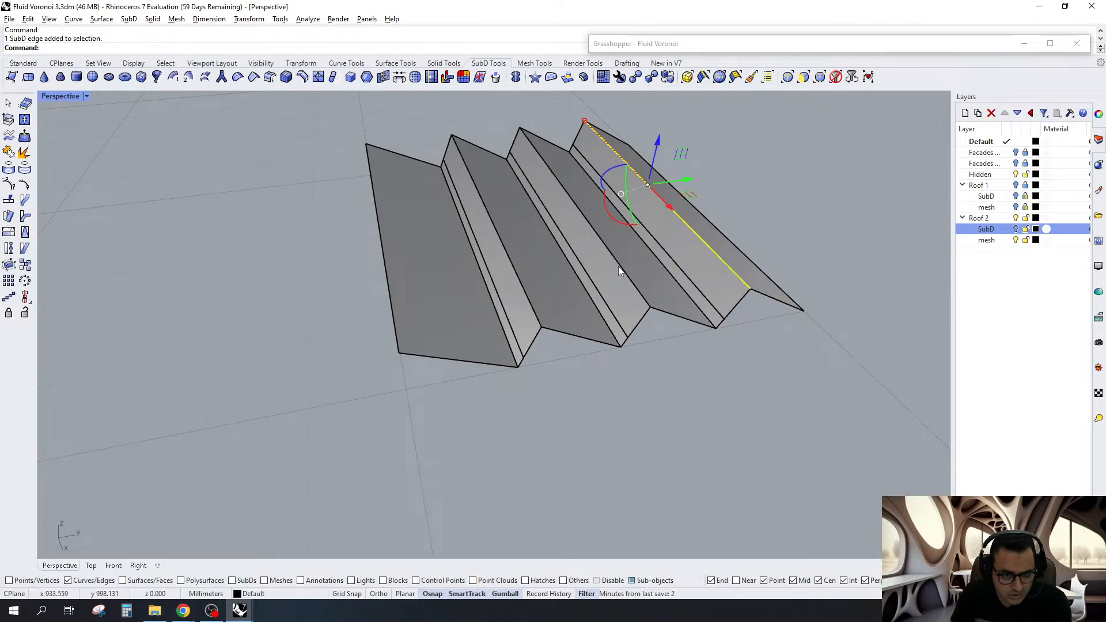
left_click(238, 77)
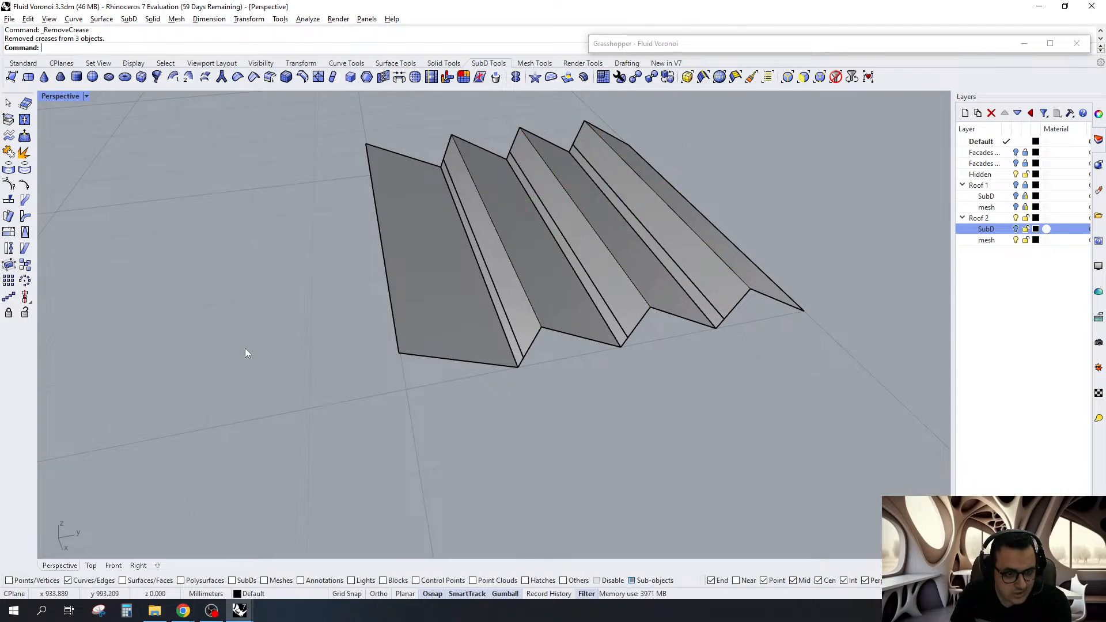
key("Tab")
Extract the three narrow faces along the bottom of the steep pleat sides as separate SubDs
right_click_drag(559, 307, 648, 273)
key("ctrl+shift+f")
left_click(663, 267)
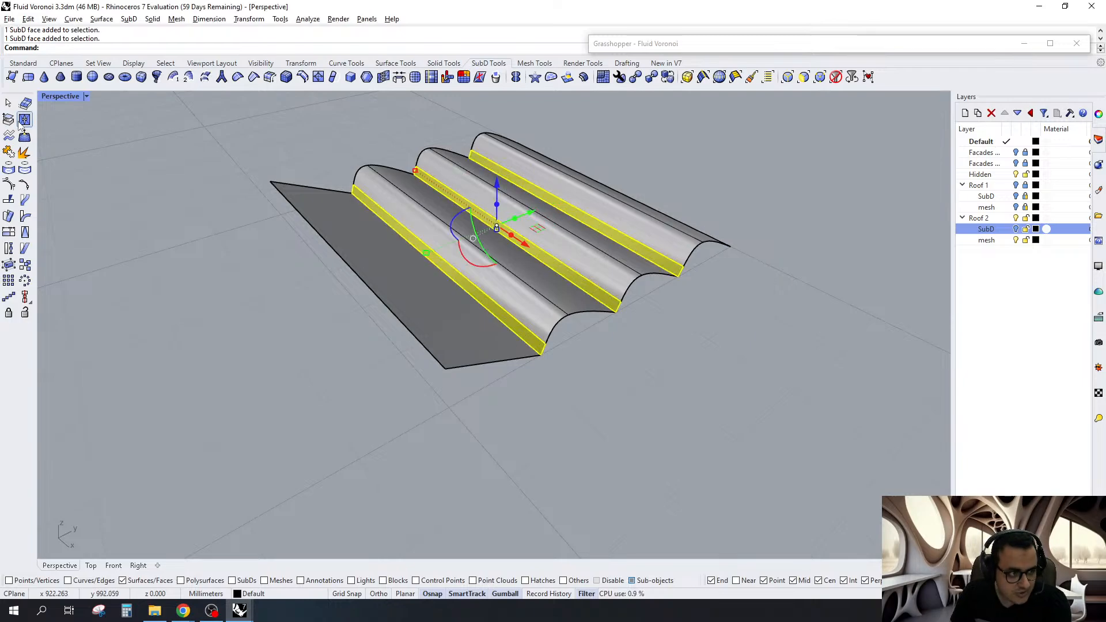
left_click(9, 120)
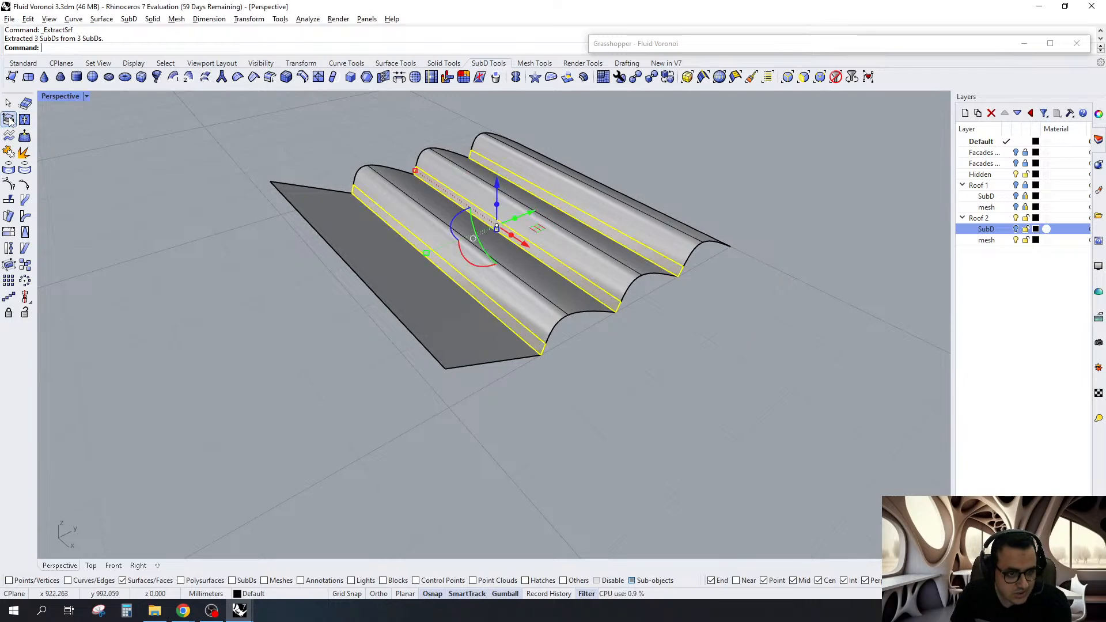
right_click_drag(701, 254, 534, 240)
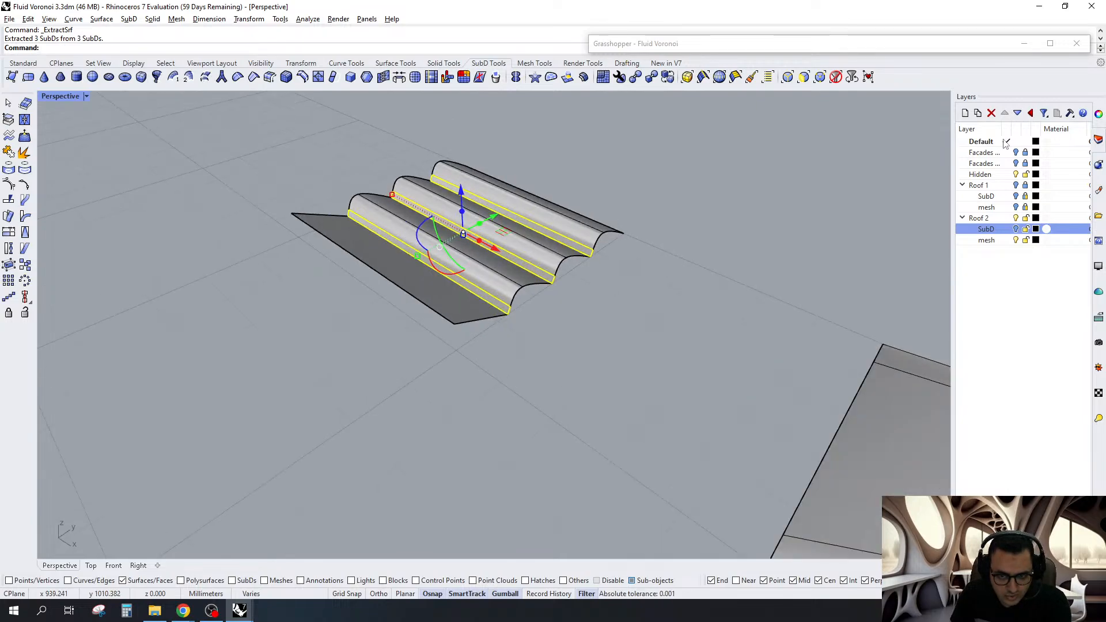
Assign the Emission material to the three narrow strips and match the four remaining pleat pieces' material to the neighbouring roof panel
left_click(1099, 113)
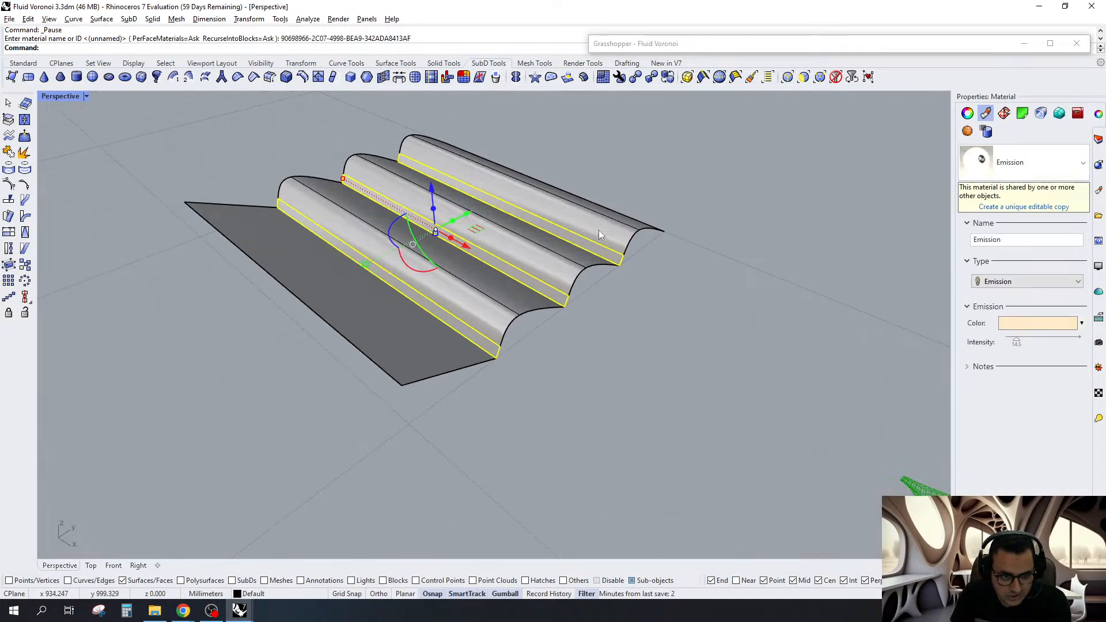
key("Escape")
left_click(612, 217)
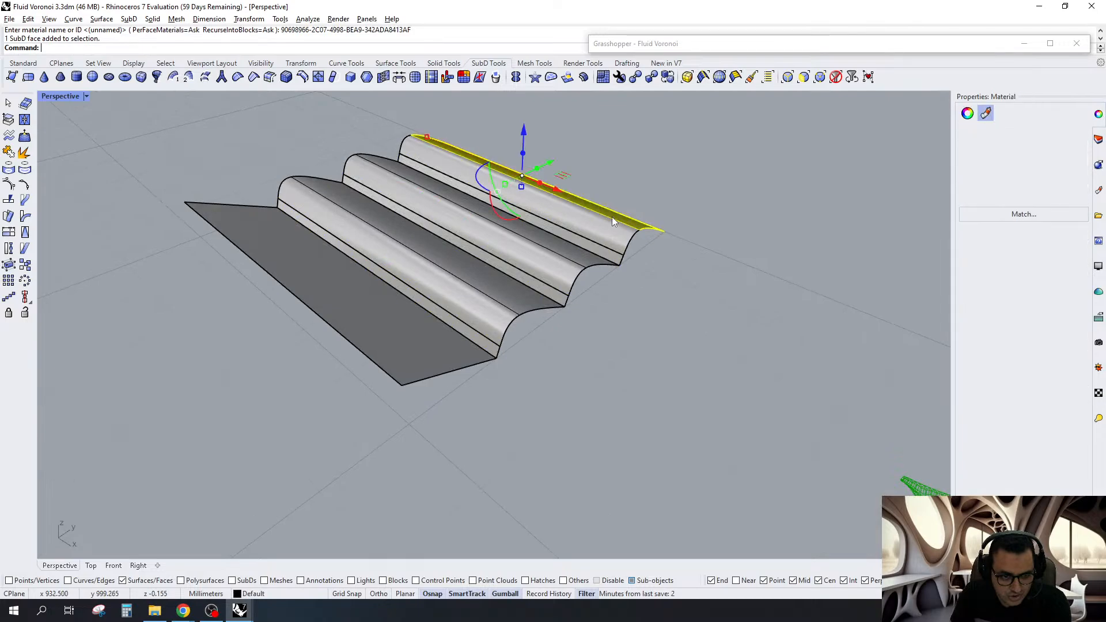
left_click(612, 217)
left_click(566, 248, "shift")
left_click(501, 285, "shift")
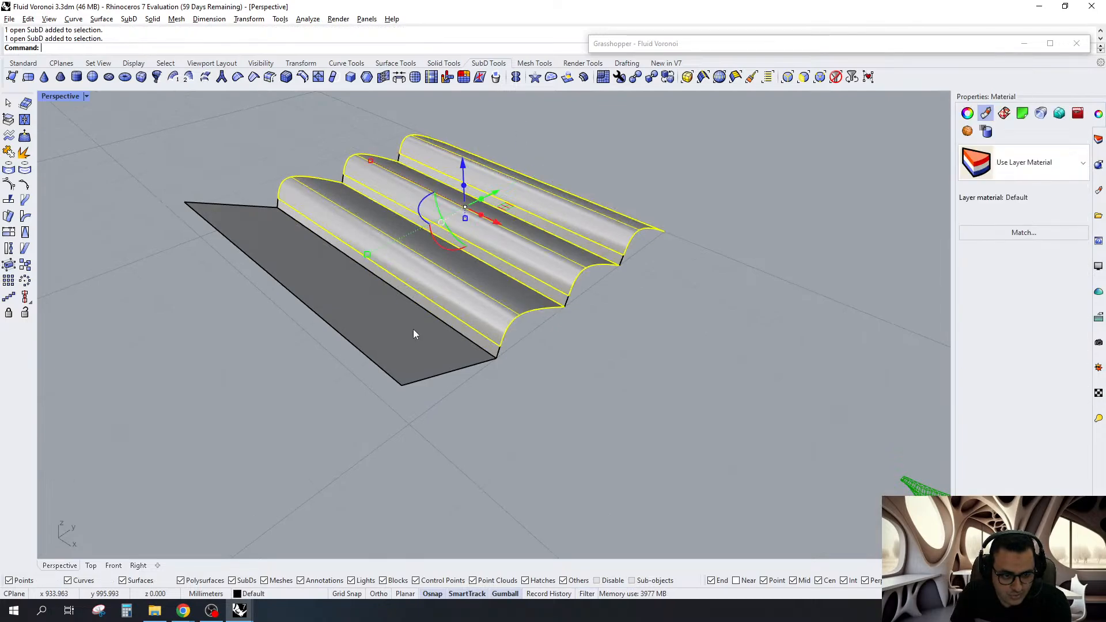
left_click(412, 330, "shift")
scroll(408, 281, "down", 3)
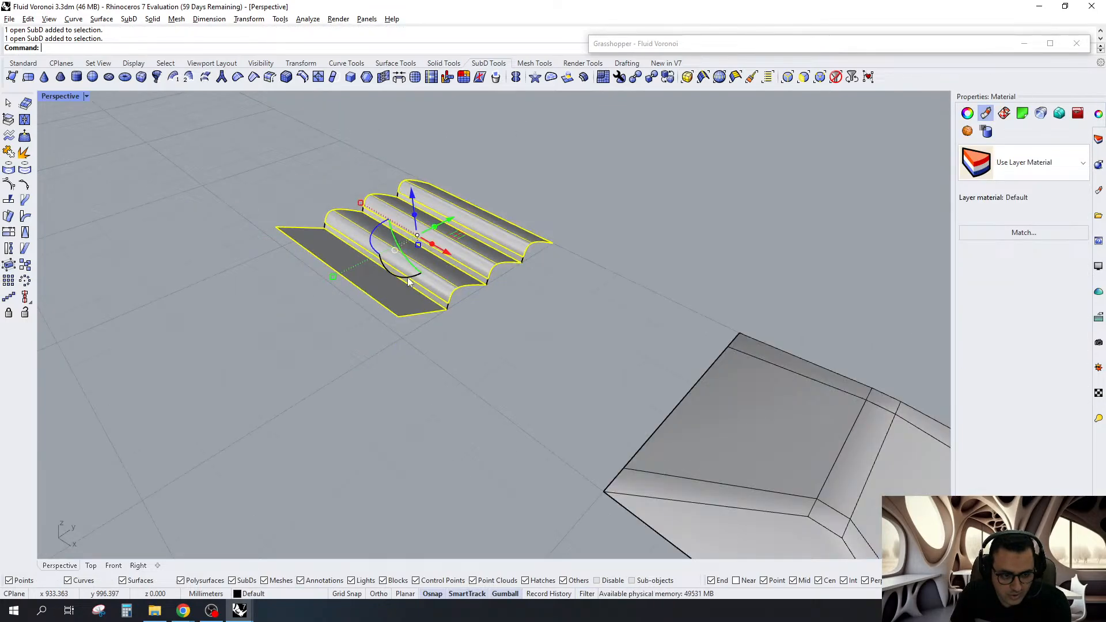
left_click(1024, 232)
left_click(729, 423)
key("Return")
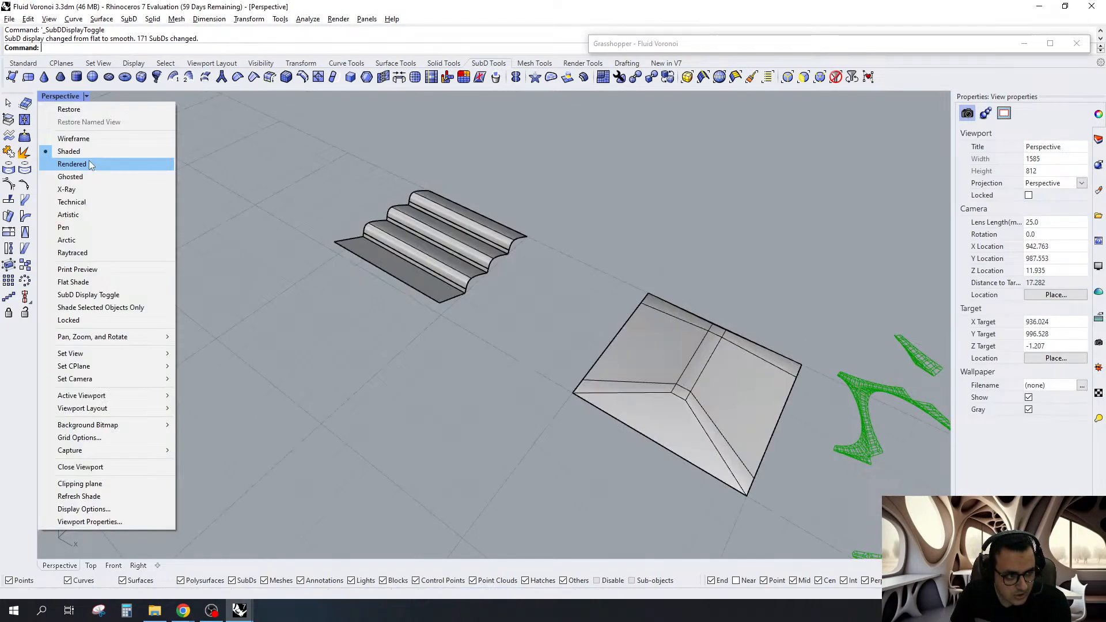
Preview the pleated module's materials in Rendered display mode, and return to Shaded display mode
left_click(89, 161)
right_click_drag(617, 254, 582, 249)
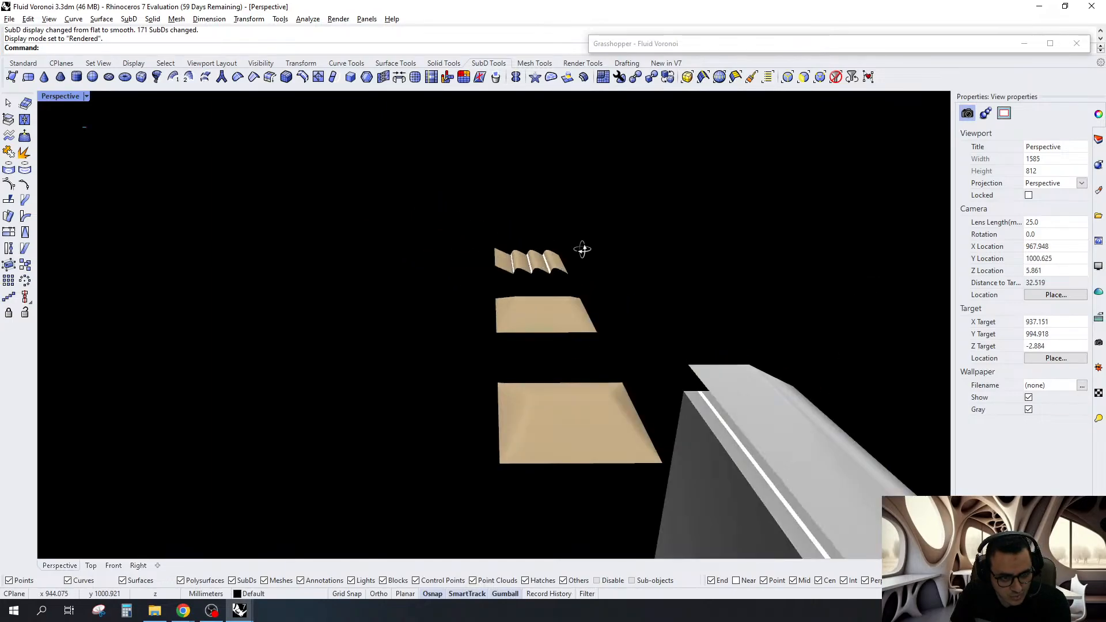
scroll(527, 250, "up", 12)
mouse_move(518, 235)
right_mouse_down()
mouse_move(507, 212)
mouse_move(588, 240)
mouse_move(622, 272)
mouse_move(579, 244)
right_mouse_up()
scroll(622, 278, "down", 5)
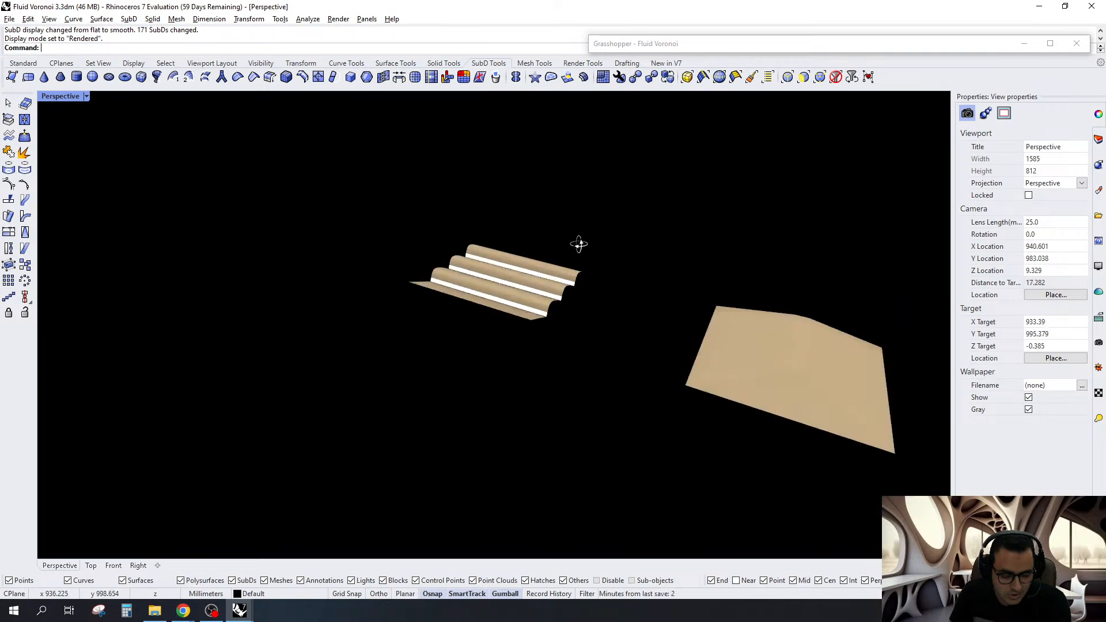
scroll(579, 244, "down", 3)
left_click(86, 96)
left_click(85, 151)
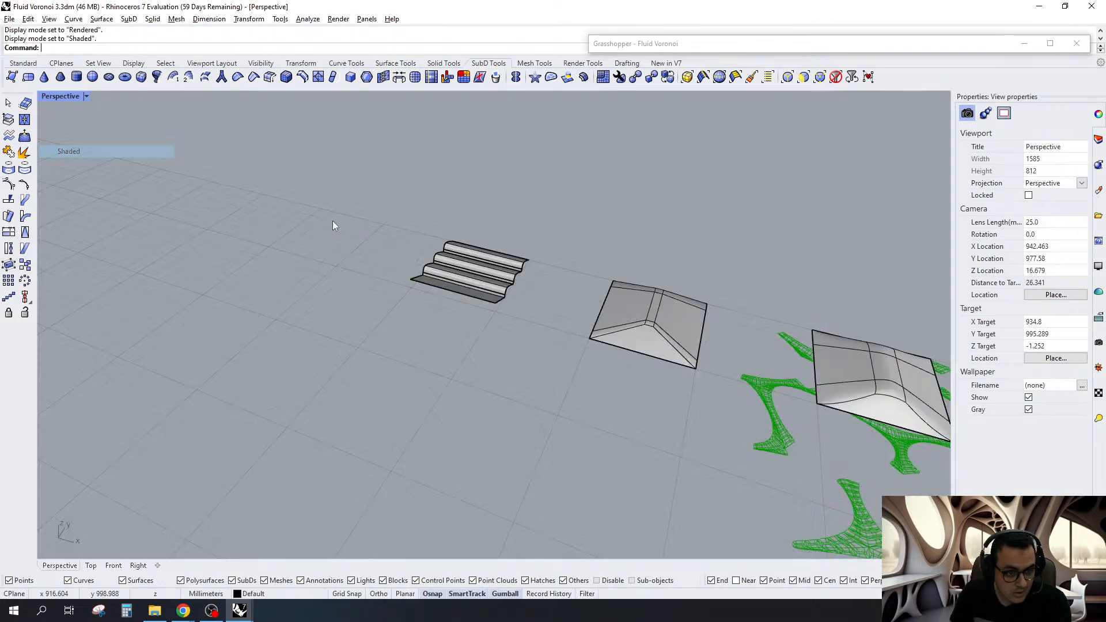
Try to mirror all seven pleat pieces about the module's outer flat edge and join the two adjoining end faces smoothly
scroll(454, 271, "up", 5)
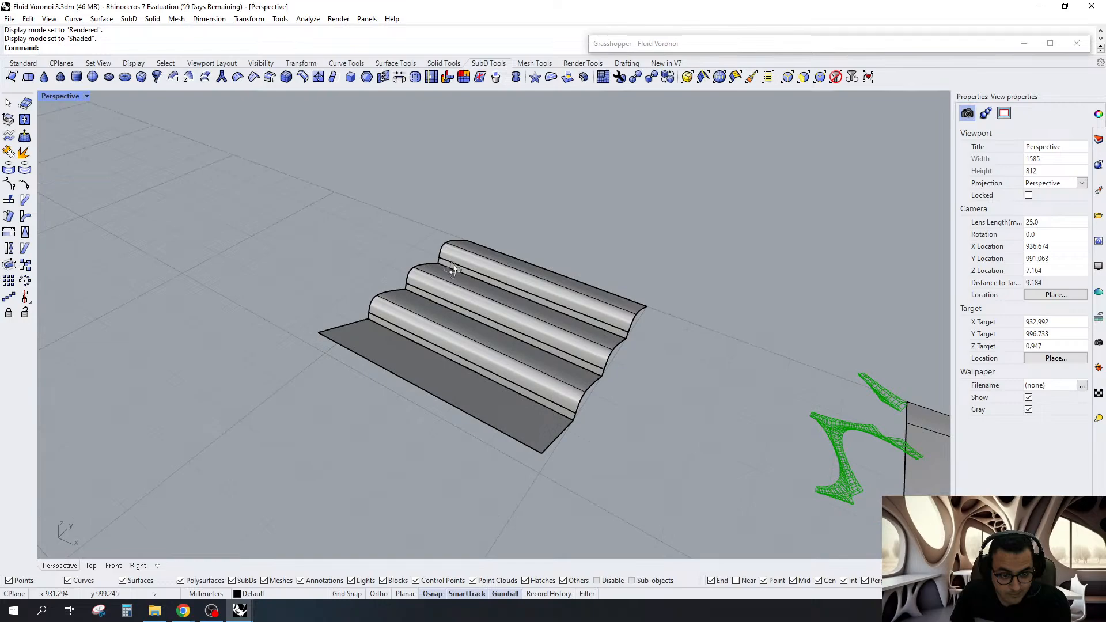
scroll(454, 271, "down", 2)
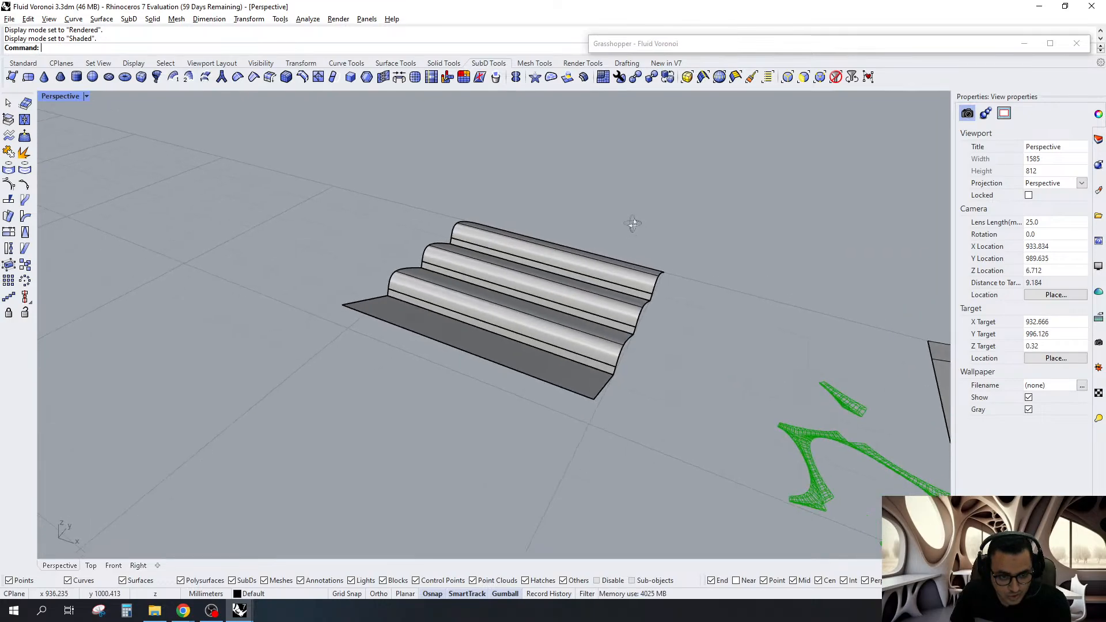
left_click(556, 367)
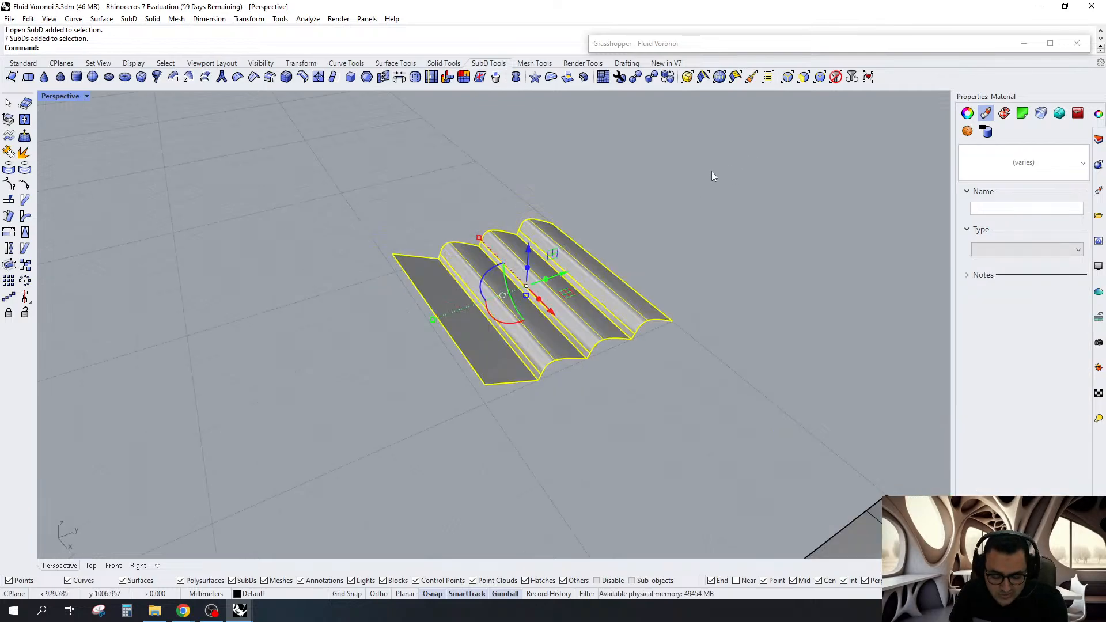
type("mirror")
key("Return")
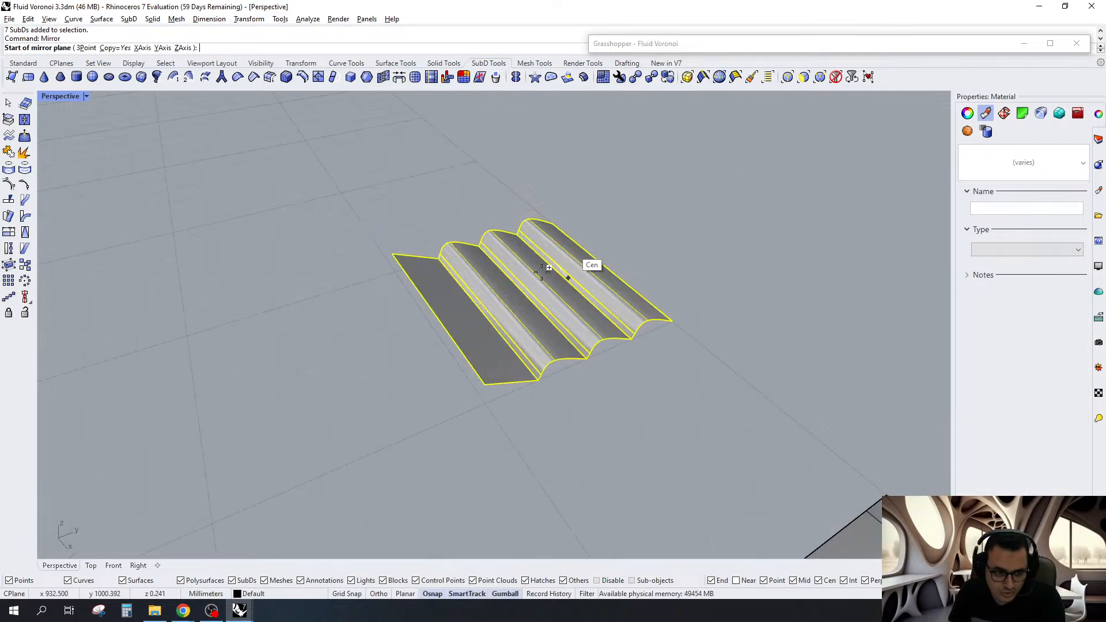
left_click(485, 385)
left_click(393, 254)
left_click(439, 294)
left_click(414, 325, "shift")
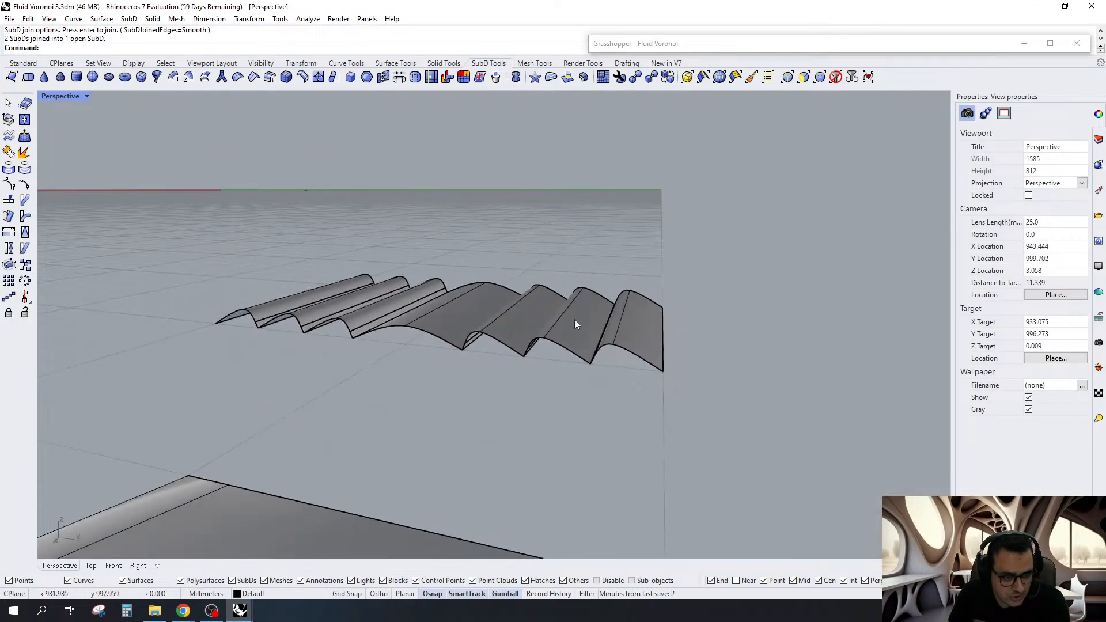
key("Tab")
key("Tab")
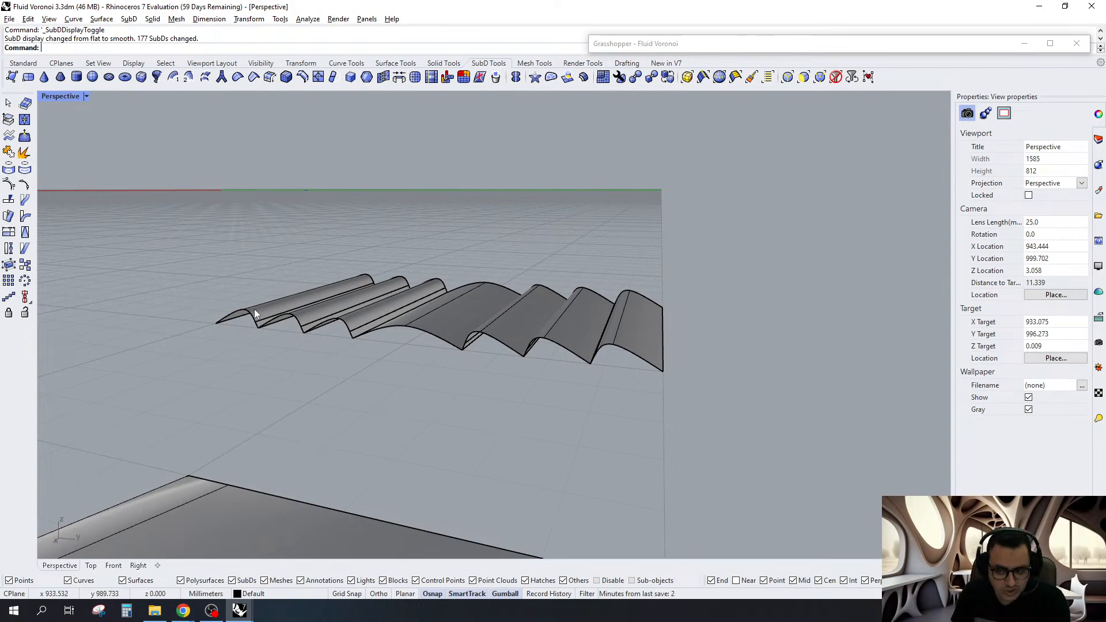
Undo the join and the mirror of the pleat pieces
key("ctrl+z")
key("ctrl+z")
right_click_drag(254, 310, 636, 318)
key("Escape")
Extract the control polygons of all seven pleat SubDs as meshes and place them beside the originals
left_click_drag(641, 321, 418, 245)
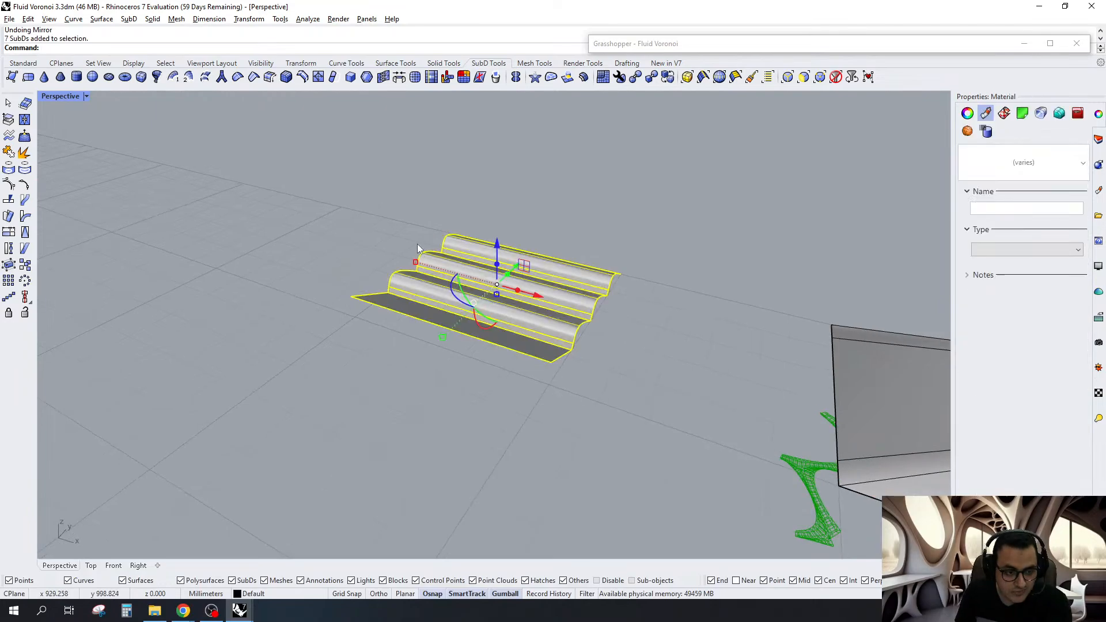
left_click(25, 103)
key("Escape")
right_click_drag(437, 244, 545, 340)
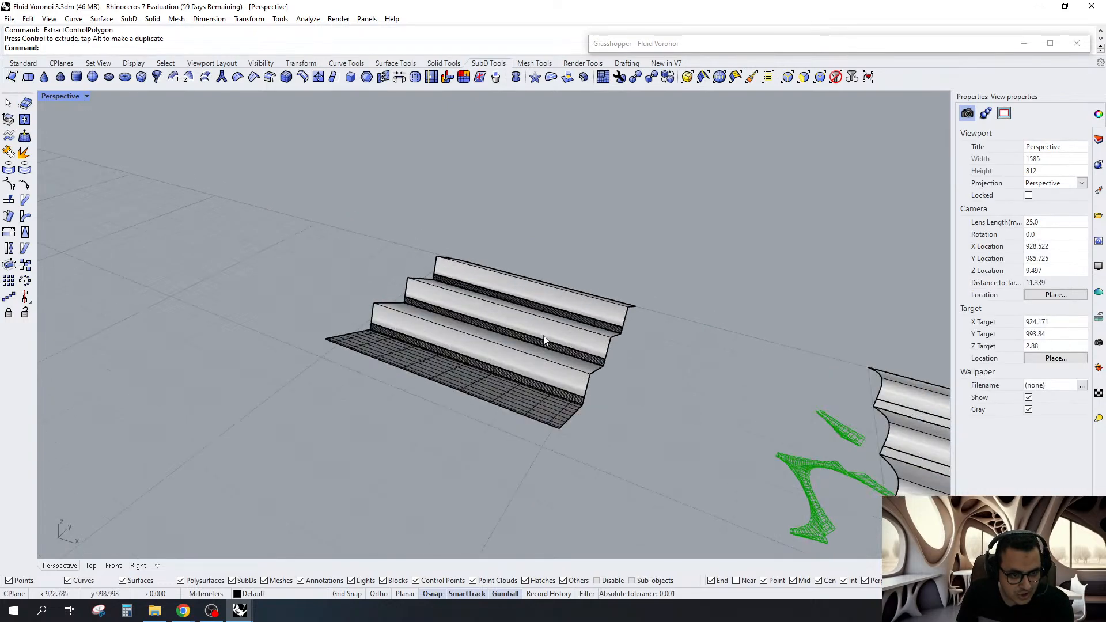
scroll(597, 333, "up", 5)
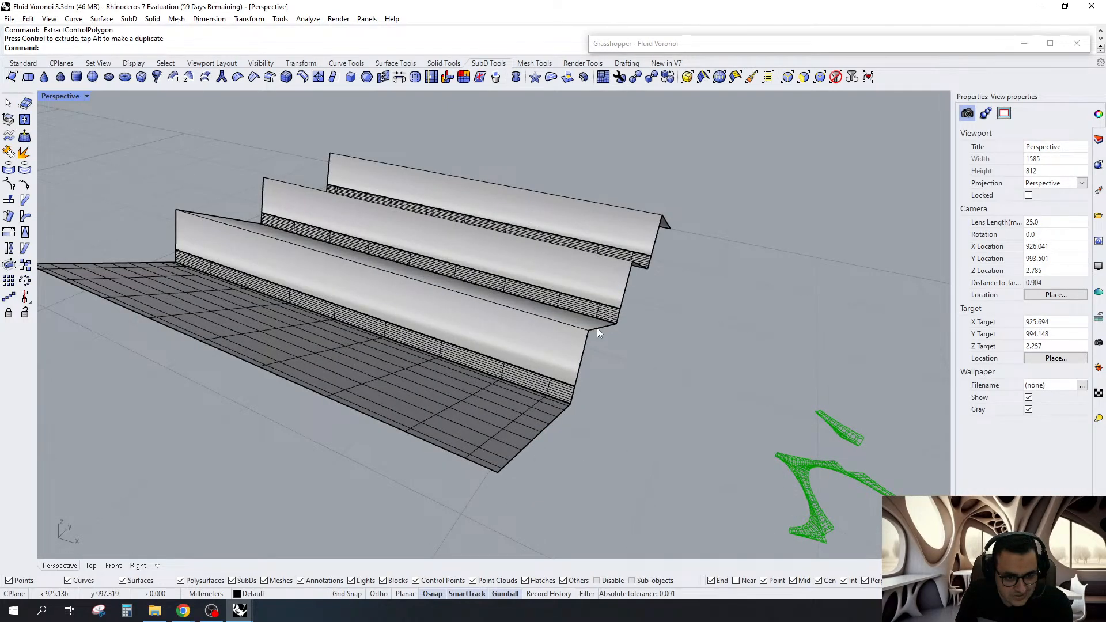
Compare the narrow riser strip in the curved SubD steps with the matching strip in the extracted control-polygon meshes
left_click(759, 435)
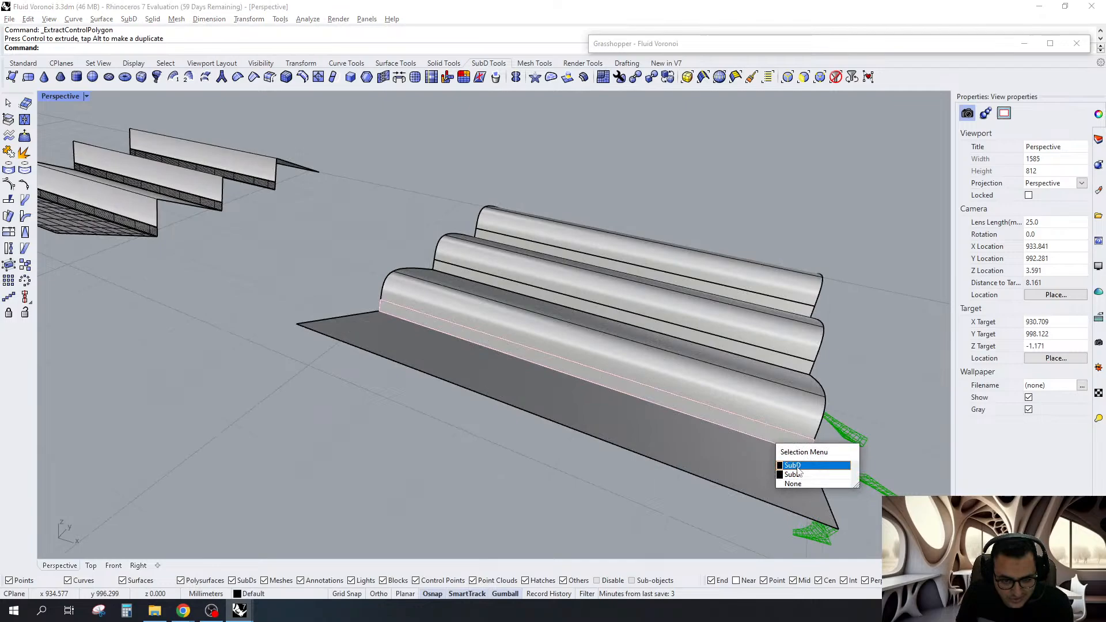
left_click(798, 468)
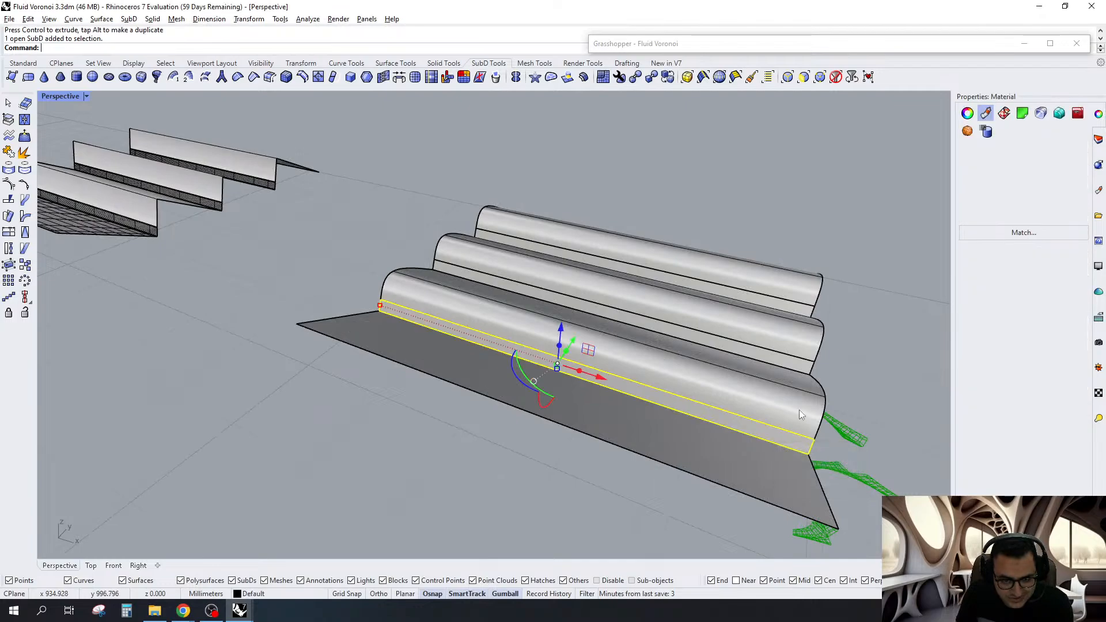
scroll(797, 406, "down", 8)
key("Escape")
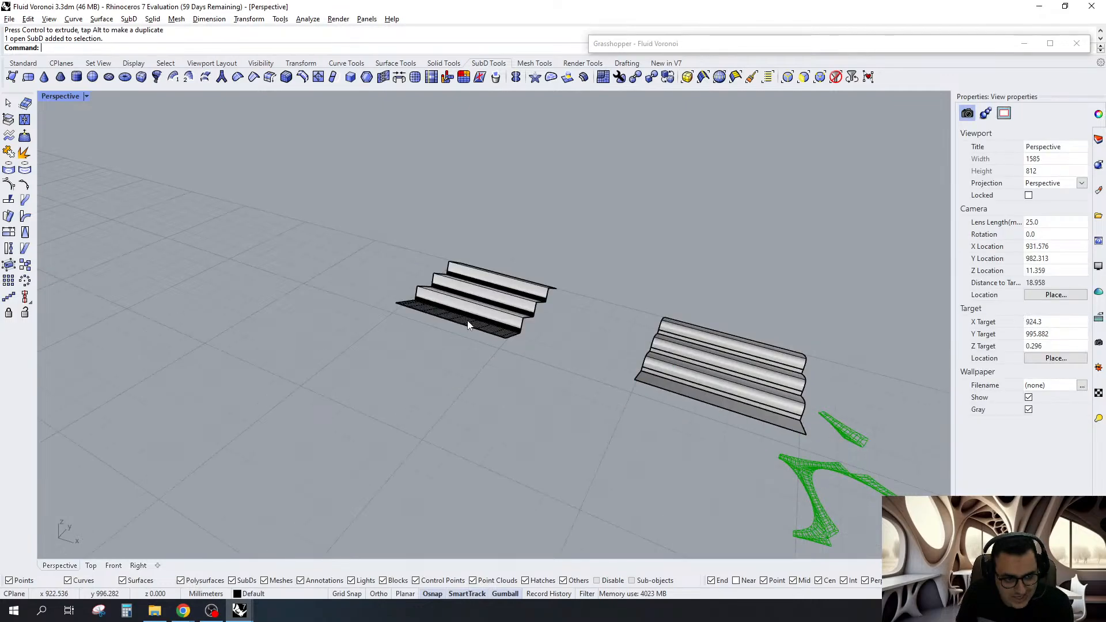
scroll(574, 326, "up", 8)
left_click(574, 325)
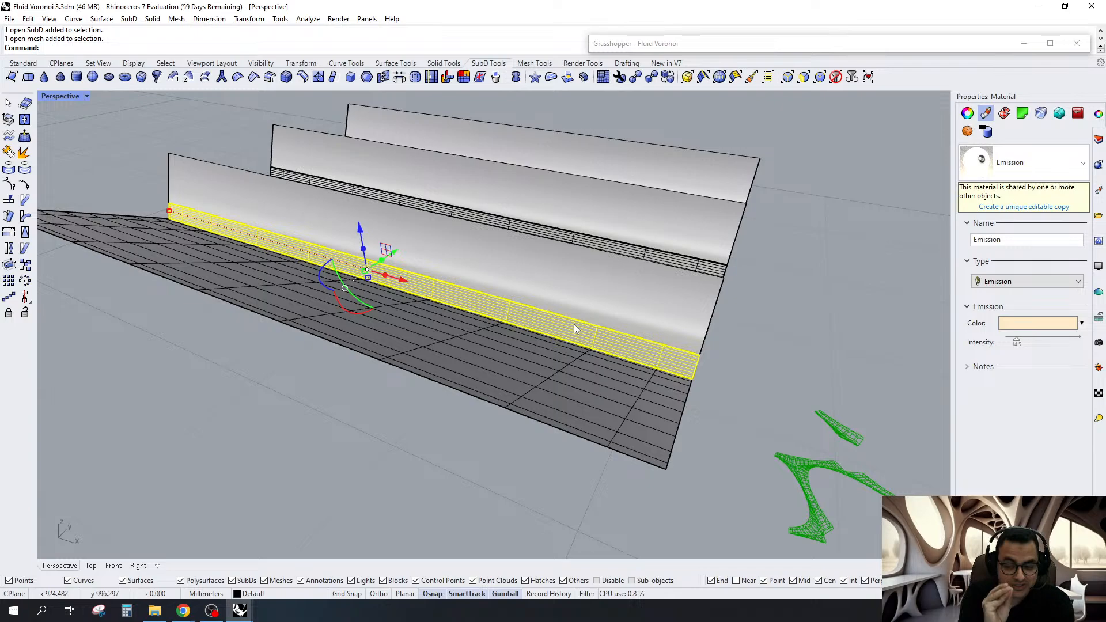
scroll(405, 310, "down", 3)
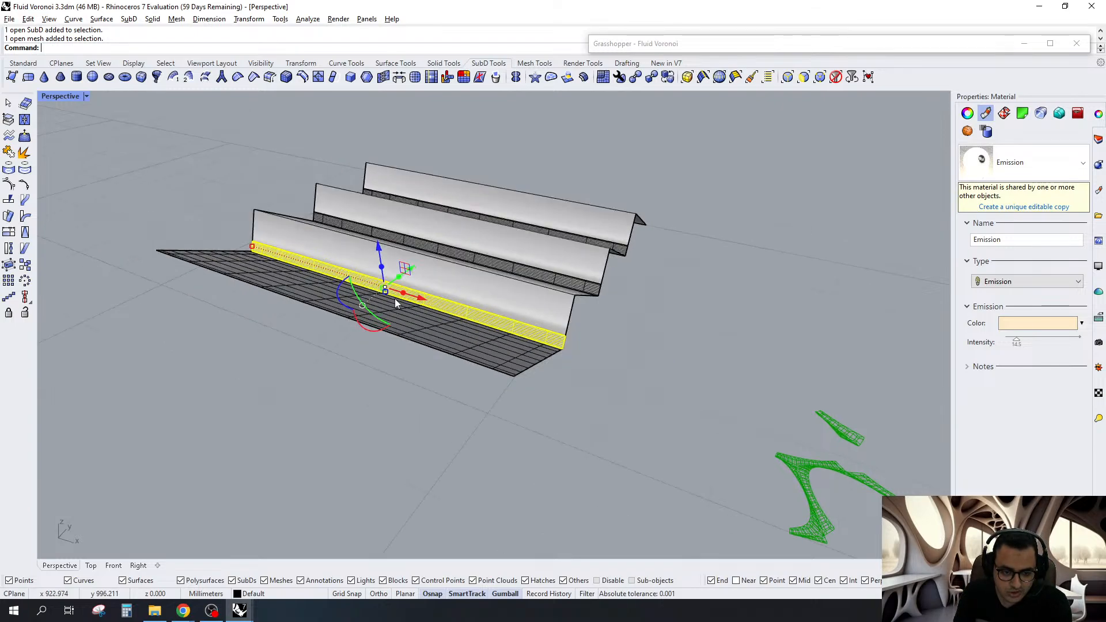
scroll(395, 298, "down", 1)
scroll(483, 312, "down", 2)
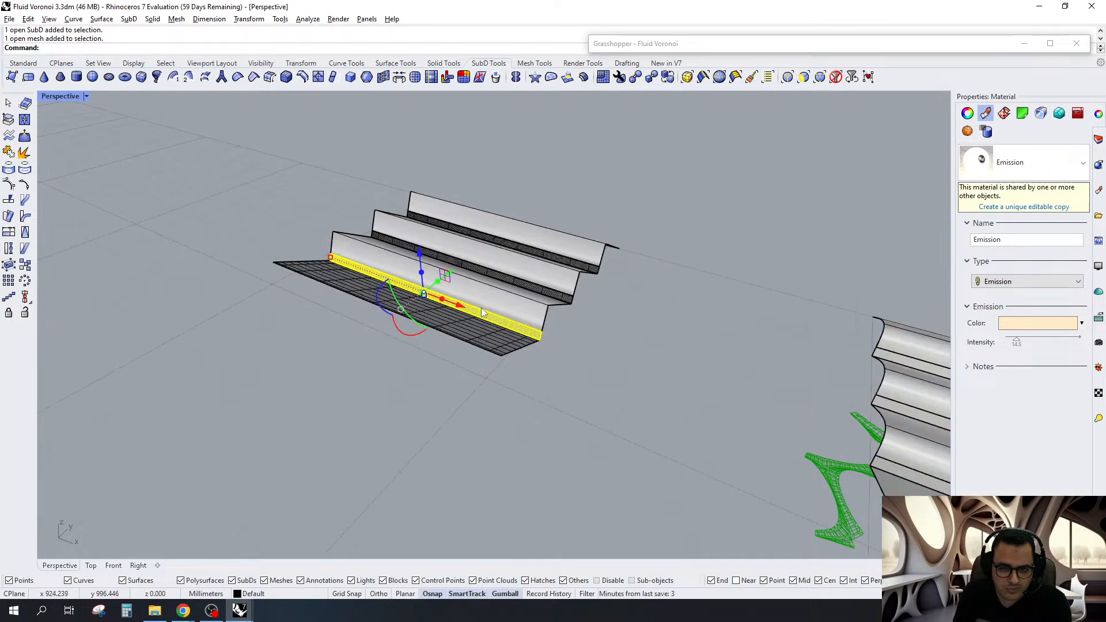
scroll(481, 307, "down", 3)
Delete all seven extracted control-polygon meshes beside the curved SubD steps
key("Escape")
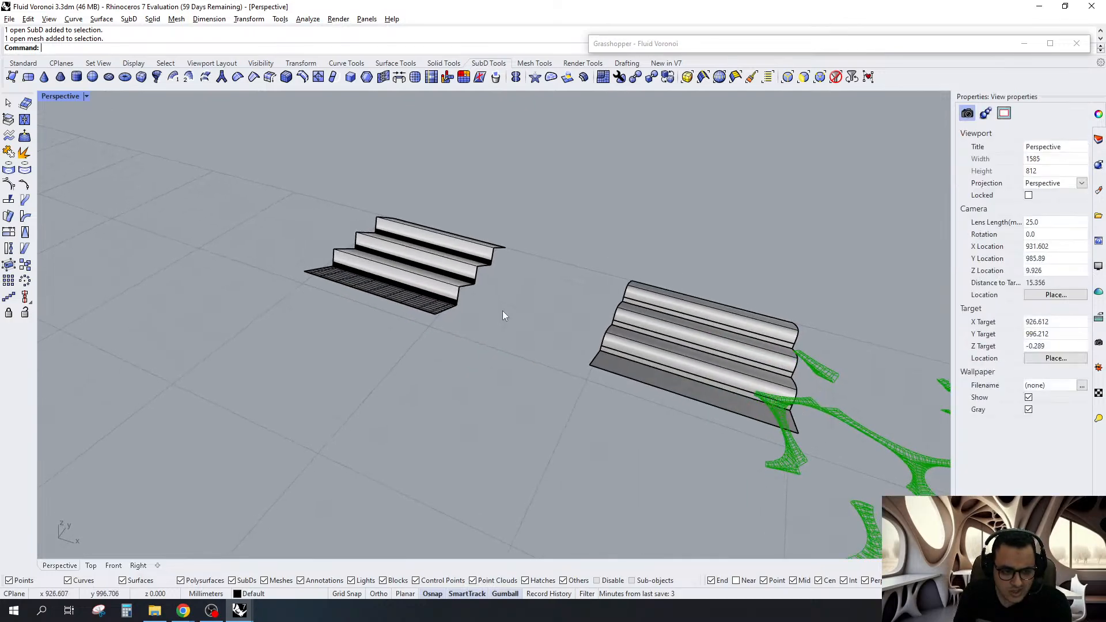
key("Delete")
right_click_drag(495, 307, 793, 151)
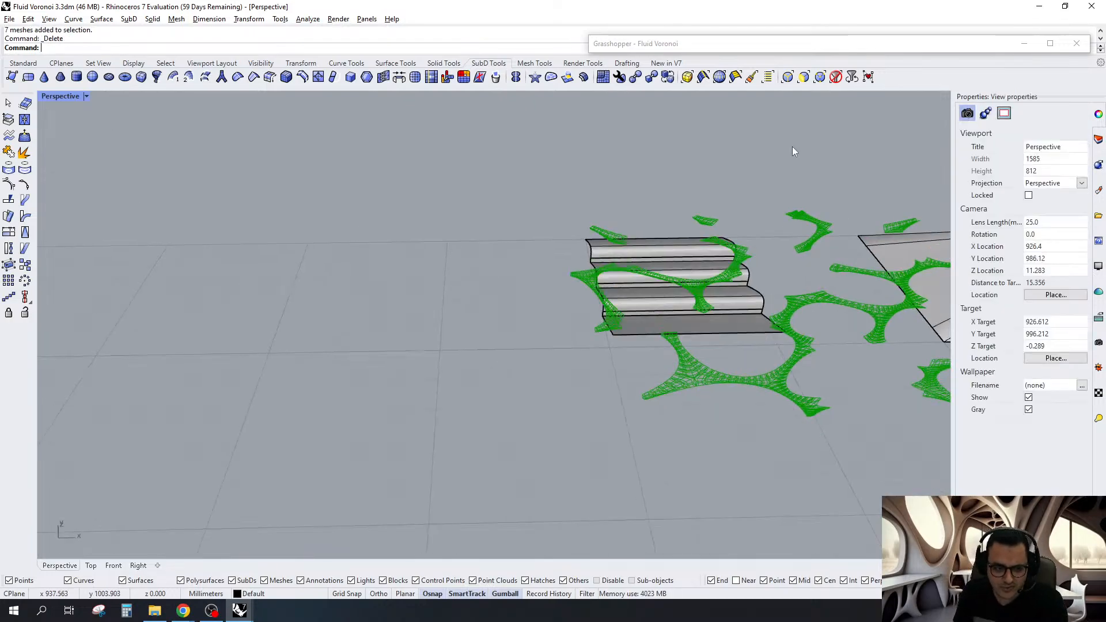
Extrude the ten SubD edges along one end of the curved steps outward along the X axis
left_click(801, 80)
left_click_drag(513, 201, 676, 481)
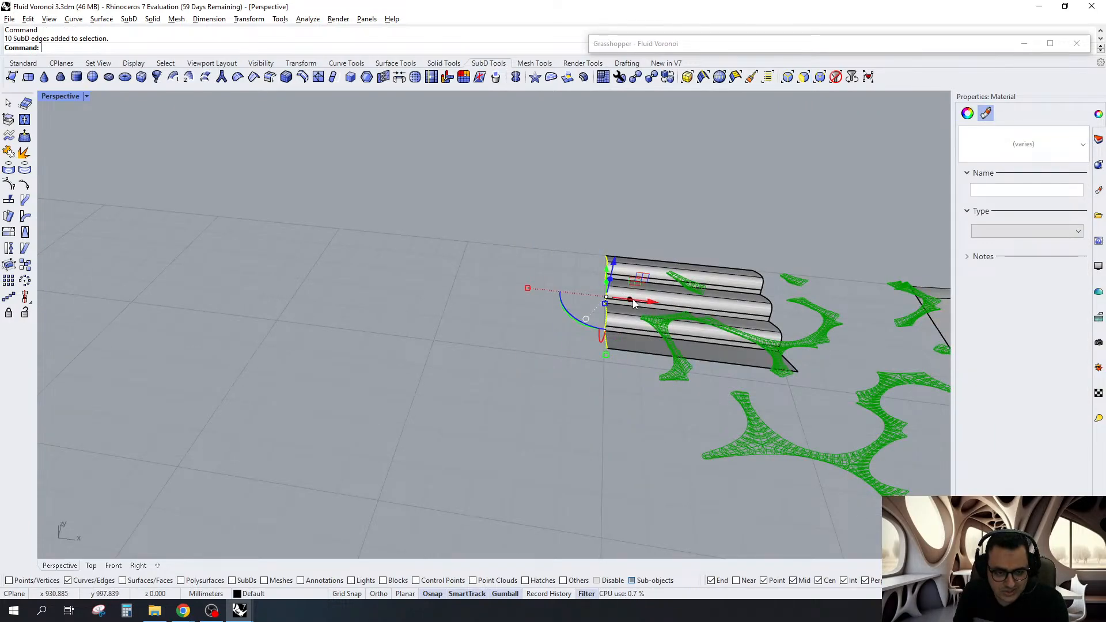
left_click_drag(633, 303, 539, 297)
key("Escape")
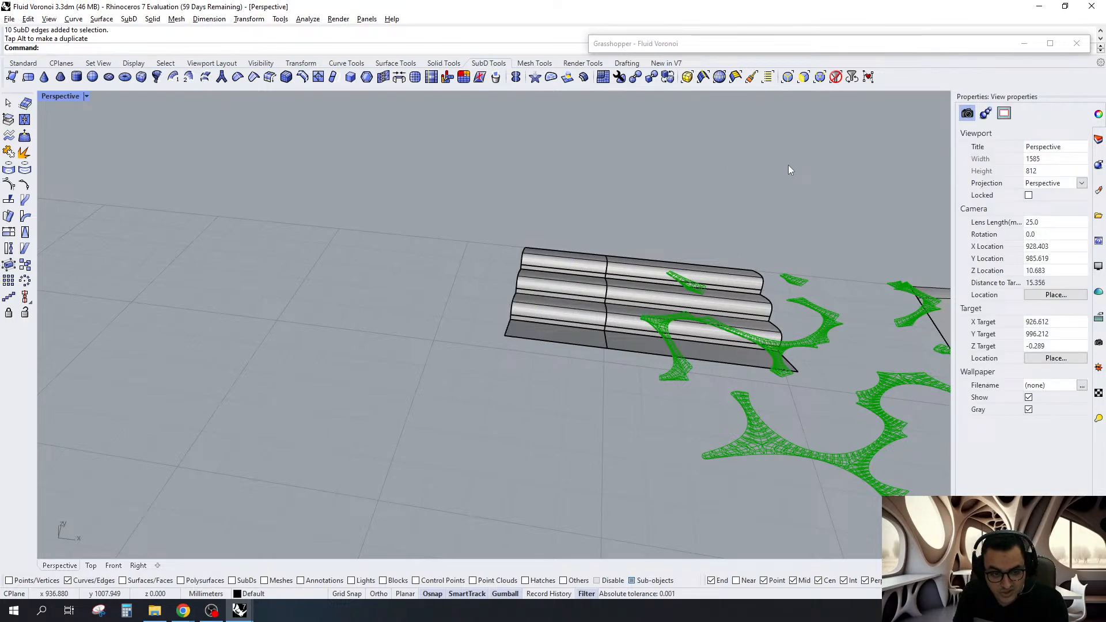
Extract the control polygons of the seven step SubDs and move the resulting meshes -10 mm along X
left_click_drag(789, 165, 408, 436)
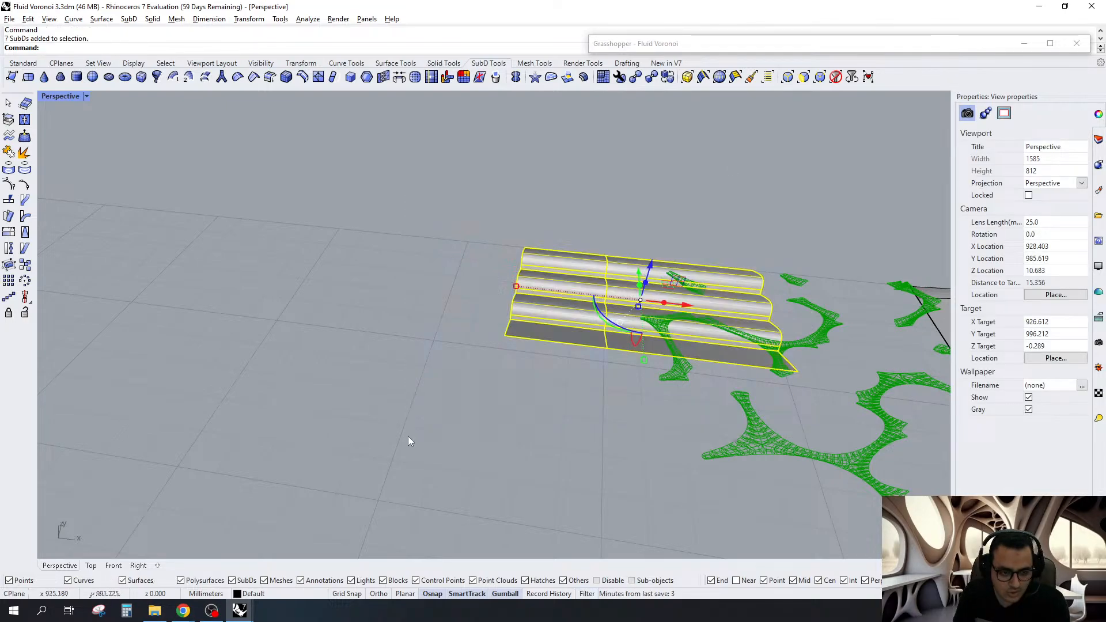
left_click(25, 104)
left_click_drag(668, 302, 366, 288)
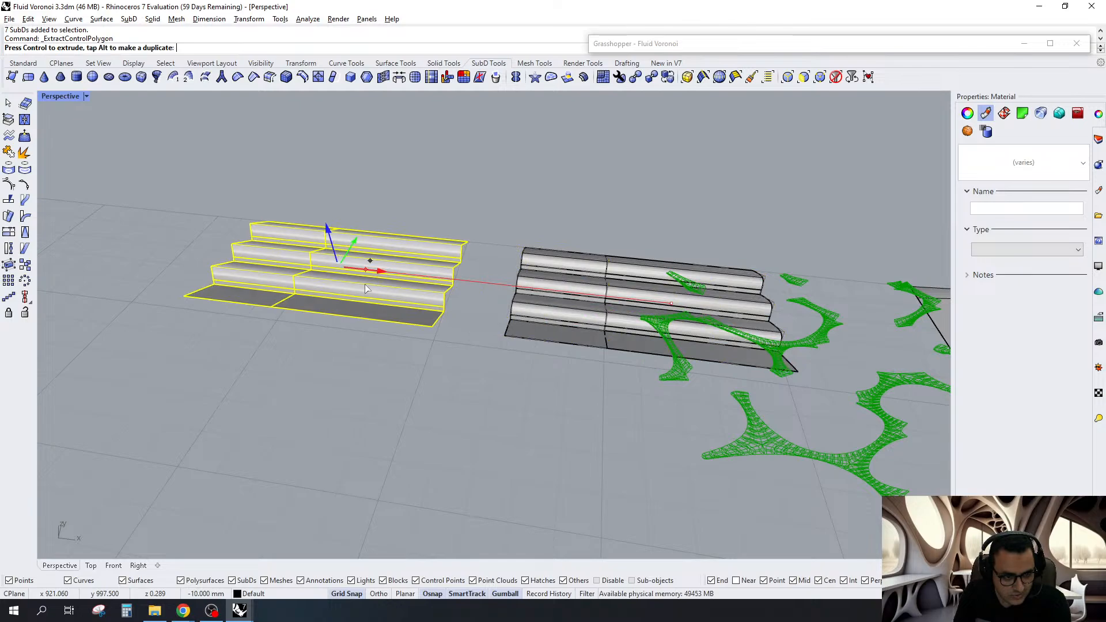
Delete the extruded end faces from both the SubD steps and the mesh steps, and set the SubD display to smooth
left_click_drag(540, 203, 528, 333)
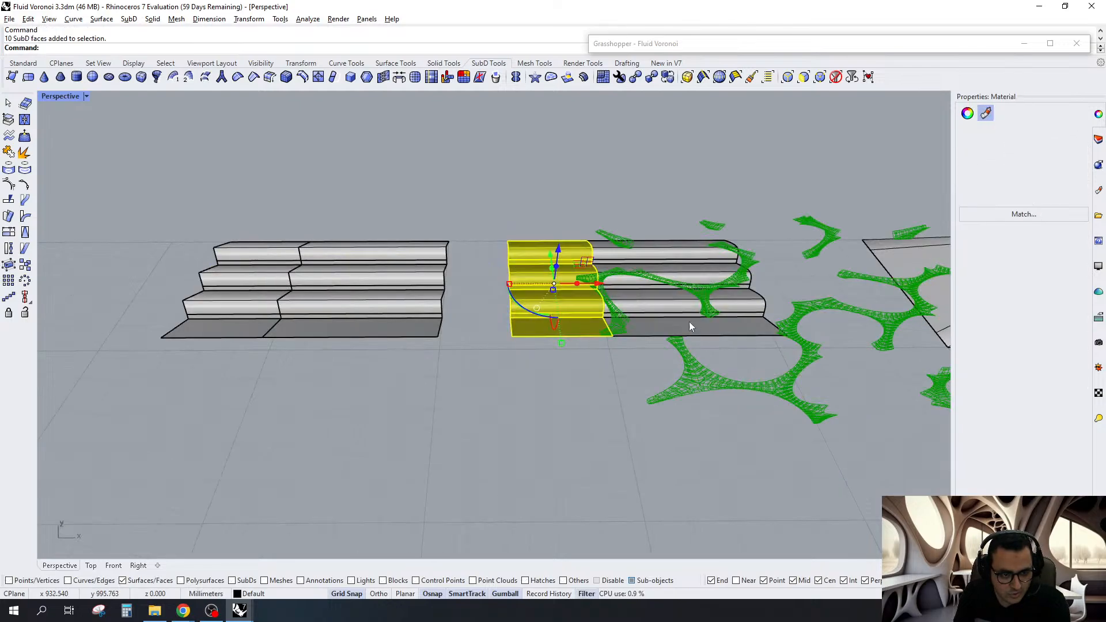
scroll(690, 319, "down", 7)
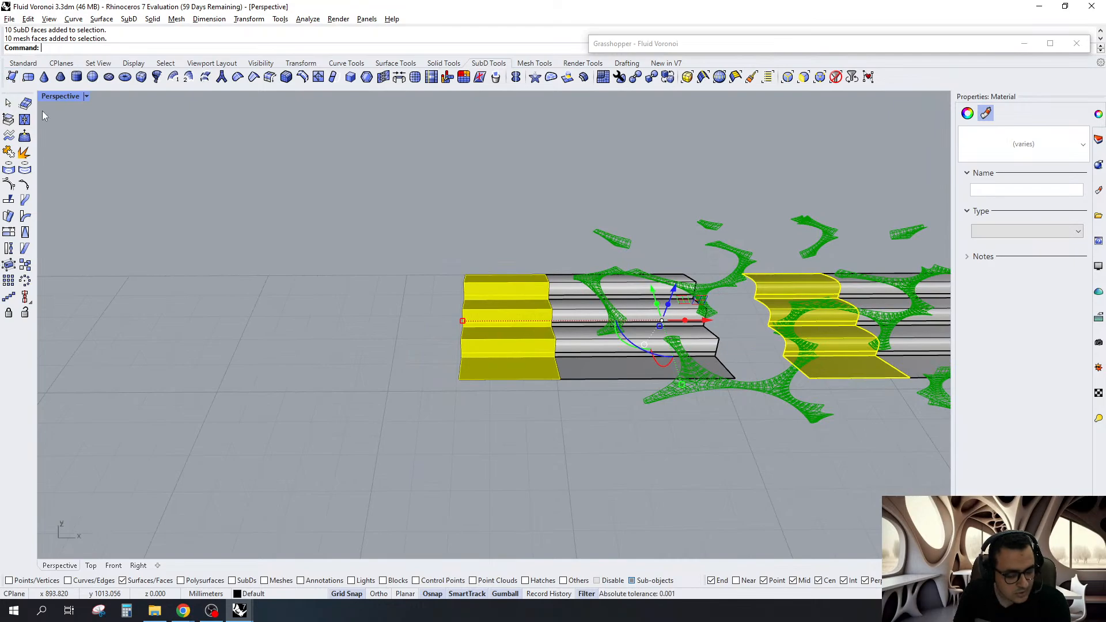
key("Delete")
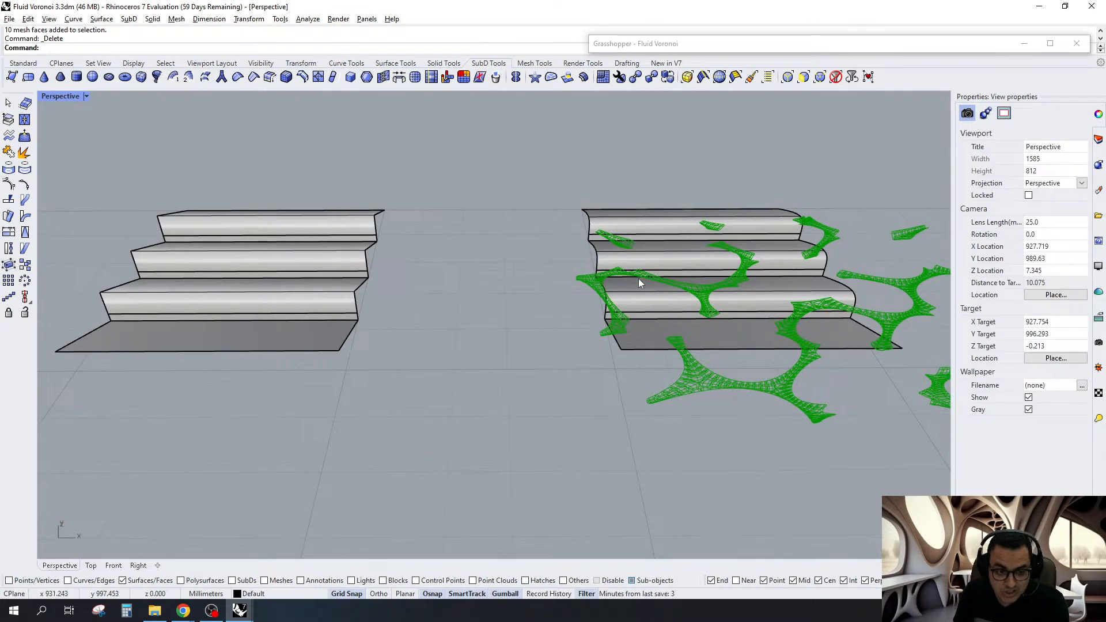
key("Tab")
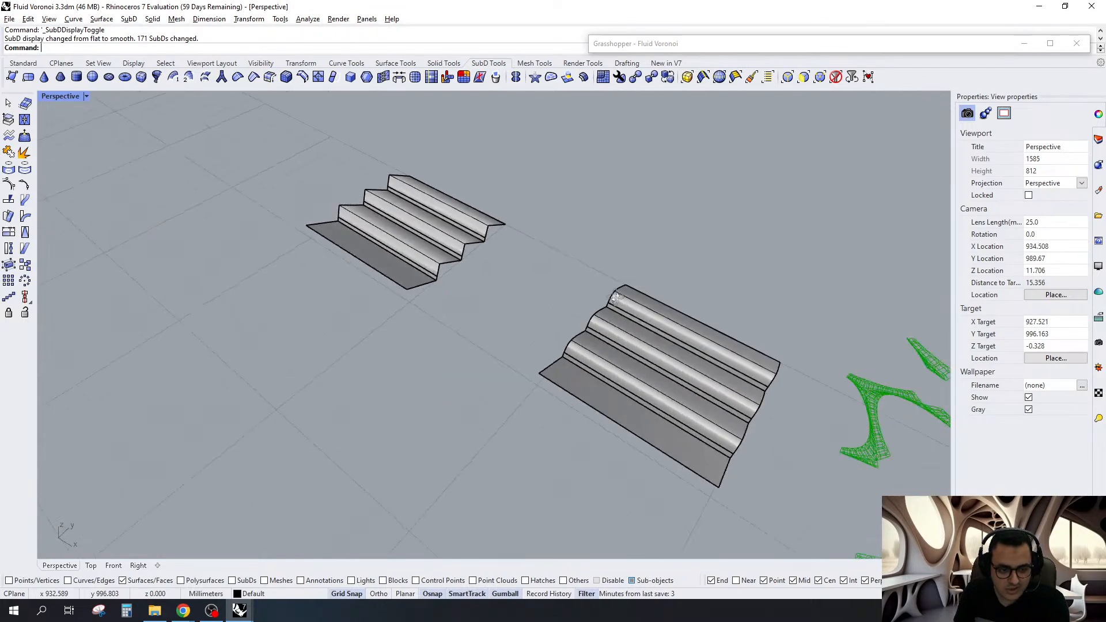
Clear the sub-object selection filter and group the four wide step meshes
right_click_drag(576, 317, 642, 294)
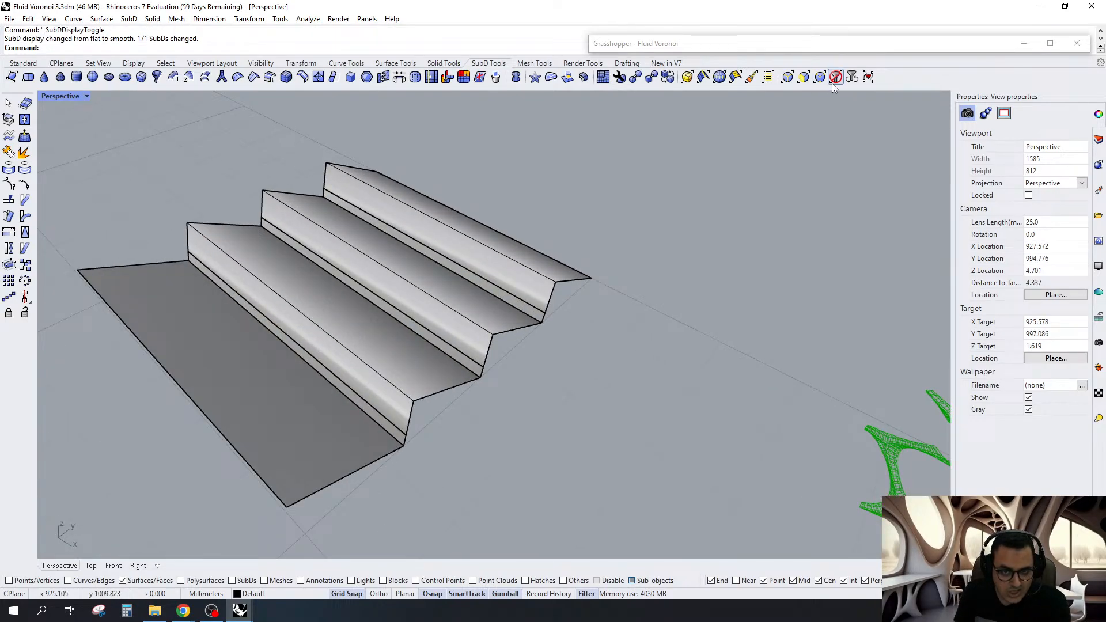
key("Escape")
key("Escape")
left_click(502, 291)
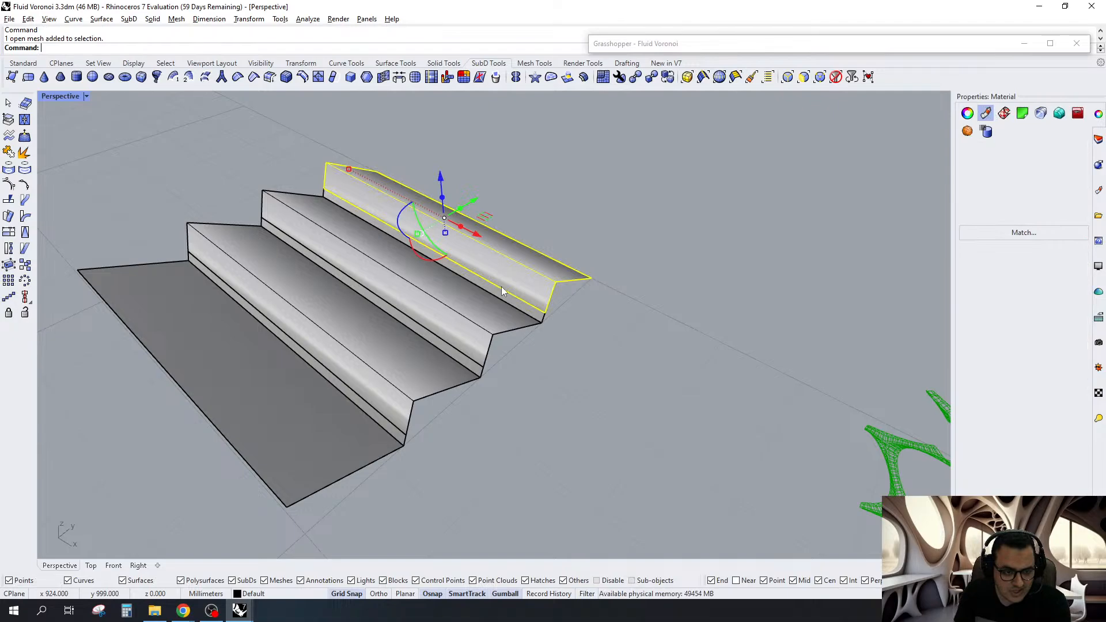
left_click(449, 328, "shift")
left_click(375, 388, "shift")
left_click(295, 451, "shift")
key("ctrl+g")
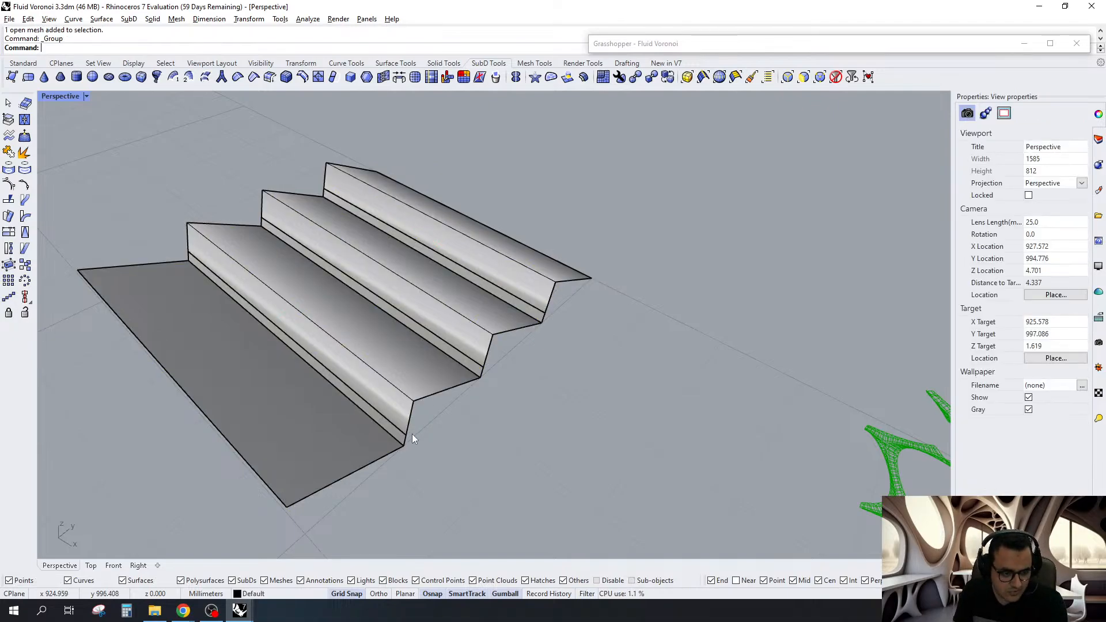
Group the three narrow riser strip meshes that carry the Emission material
left_click(406, 436)
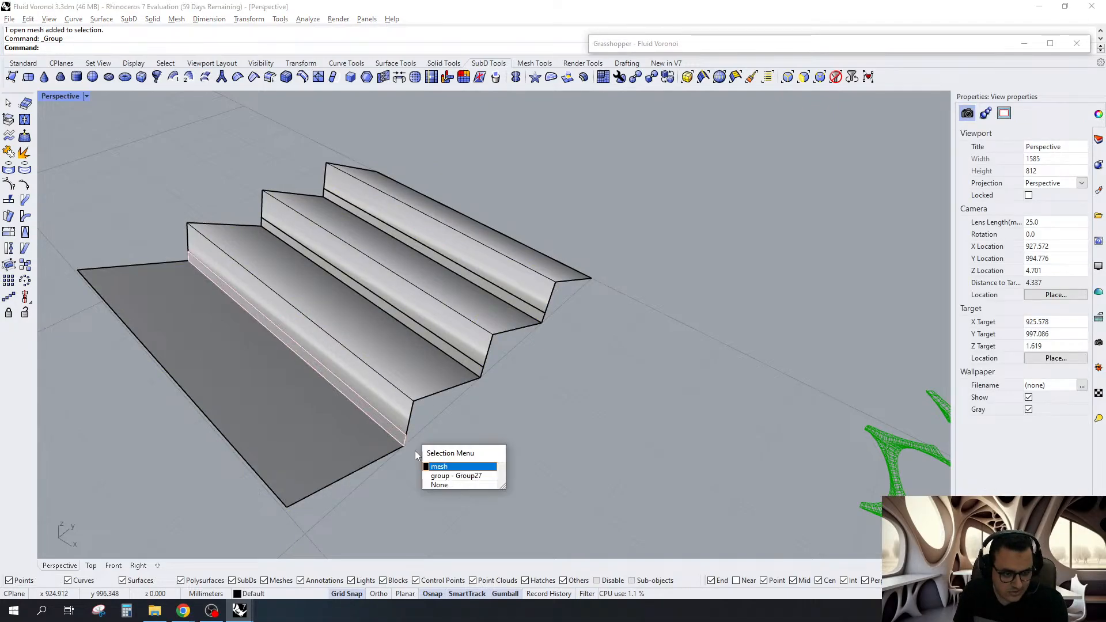
left_click(414, 451, "ctrl+shift")
left_click(485, 377, "ctrl+shift")
left_click(488, 379, "ctrl+shift")
left_click(541, 320, "ctrl+shift")
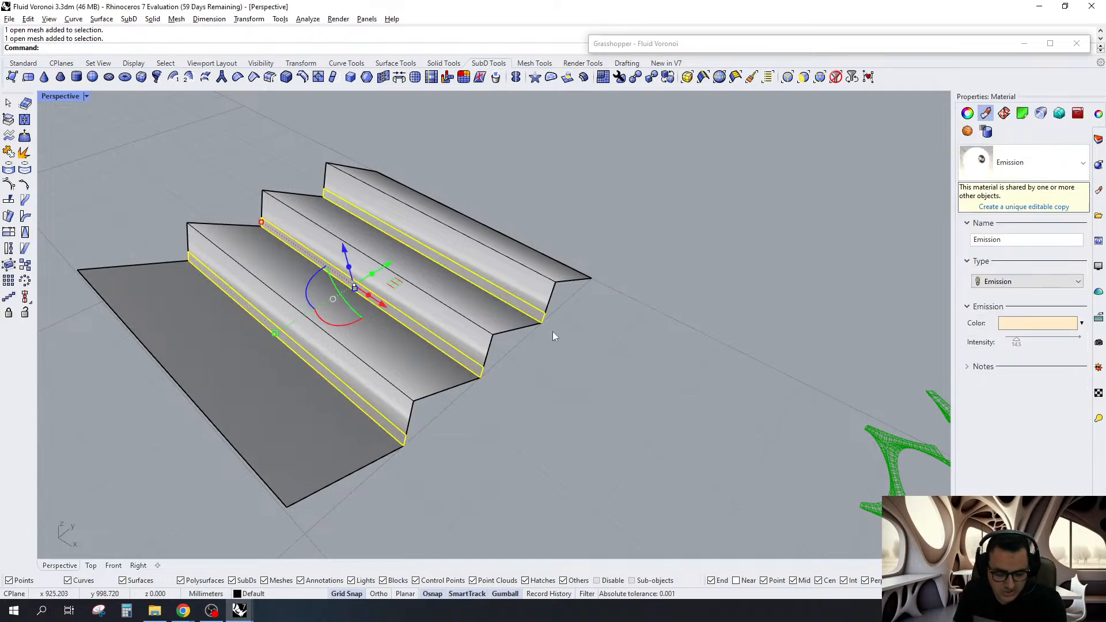
key("ctrl+g")
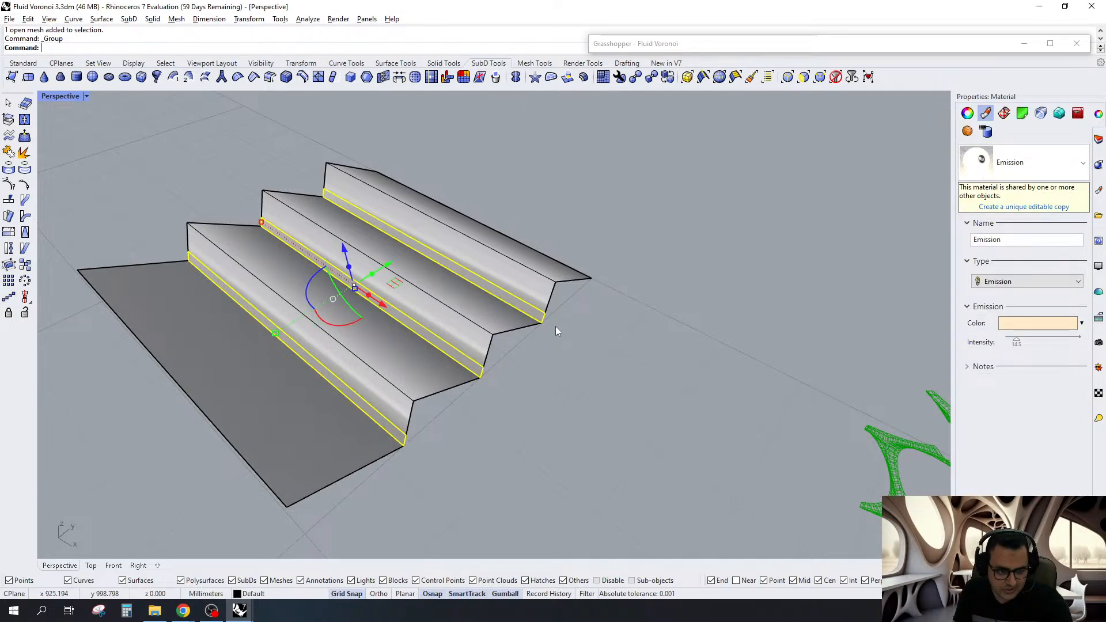
Select the group of four wide step meshes and reference them in Grasshopper's Mesh parameter feeding Morph To Twisted Box
right_click_drag(556, 327, 608, 309)
left_click(600, 307)
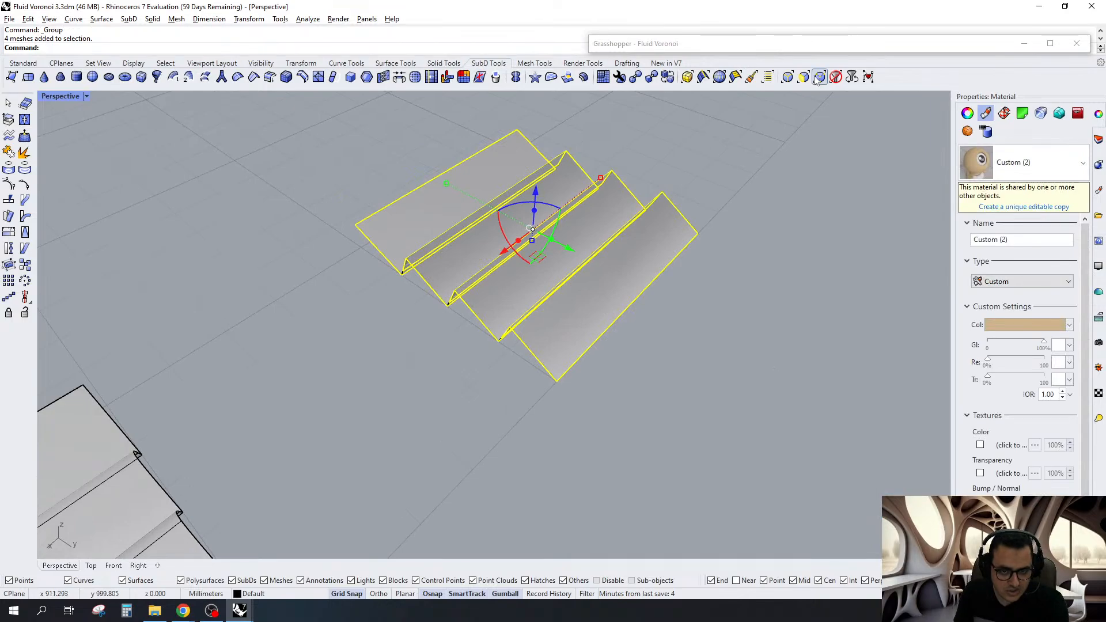
double_click(805, 44)
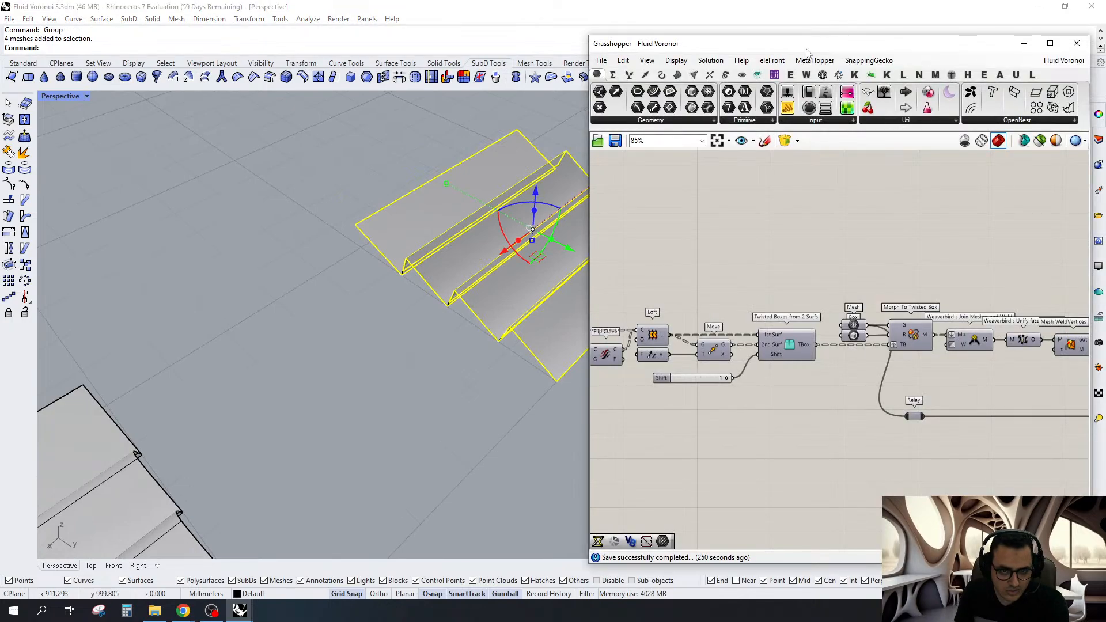
scroll(837, 297, "down", 1)
right_click_drag(987, 329, 837, 297)
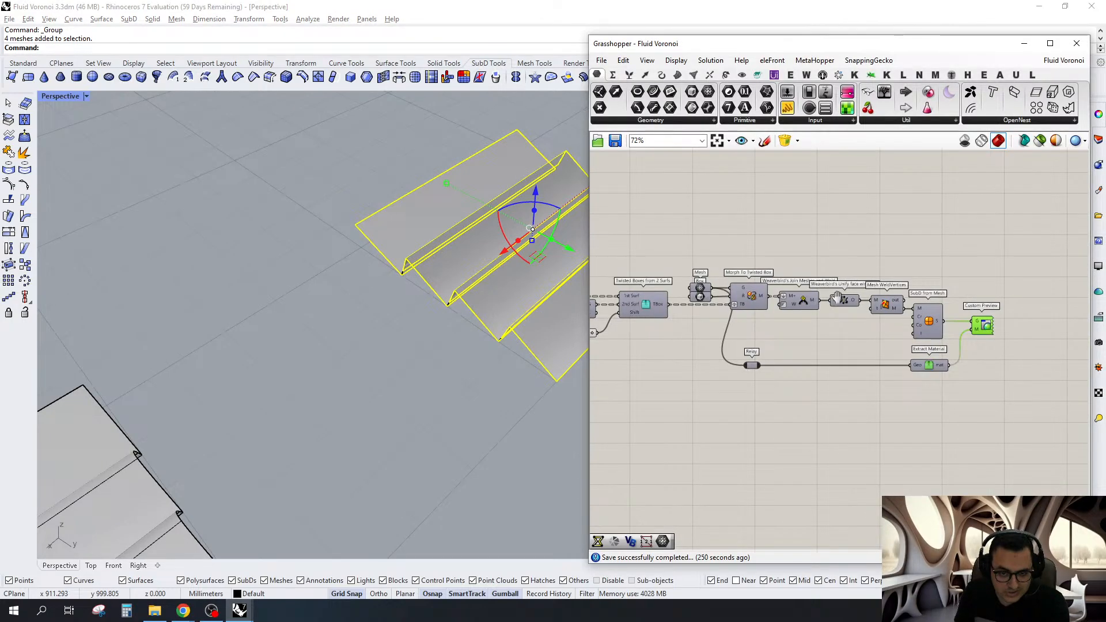
scroll(630, 313, "up", 5)
left_click(776, 282)
scroll(776, 283, "down", 5)
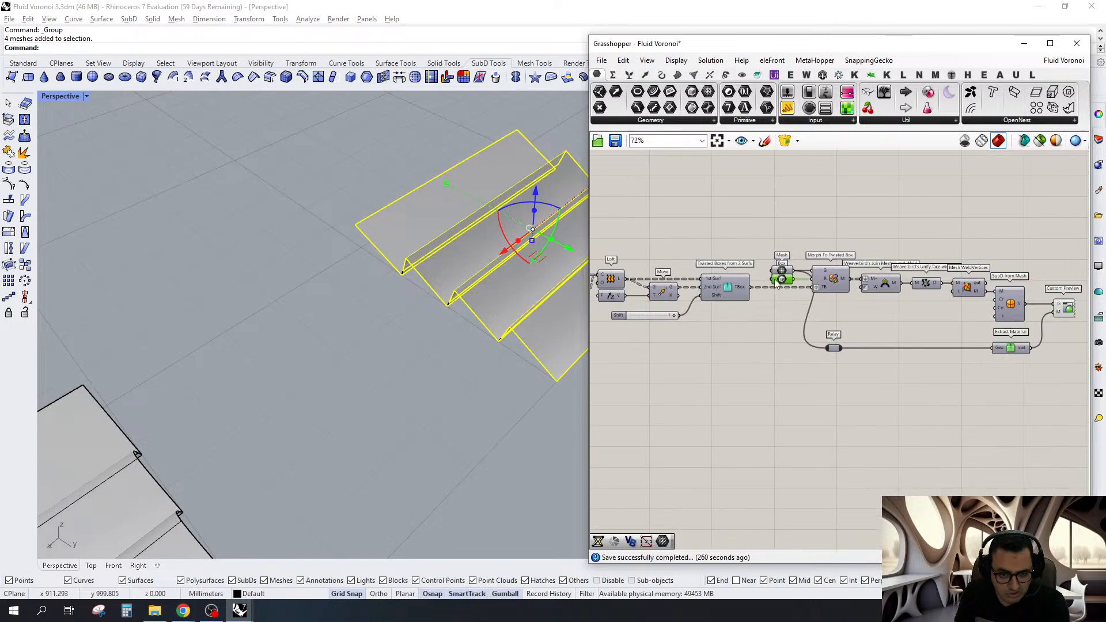
scroll(420, 328, "down", 3)
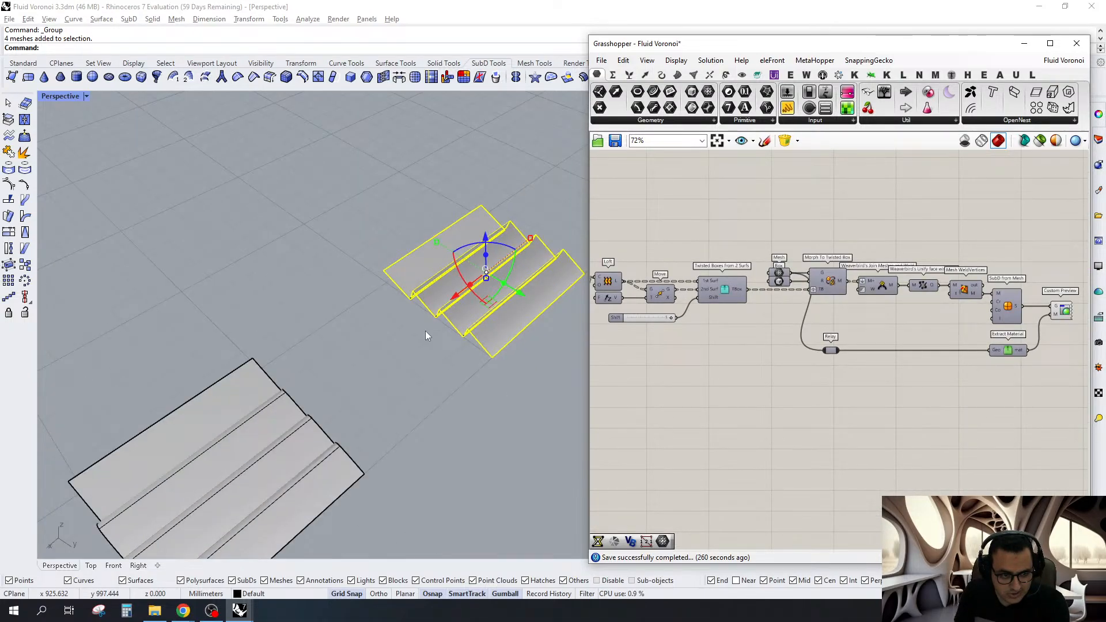
scroll(425, 334, "up", 1)
scroll(775, 272, "up", 2)
right_click(775, 271)
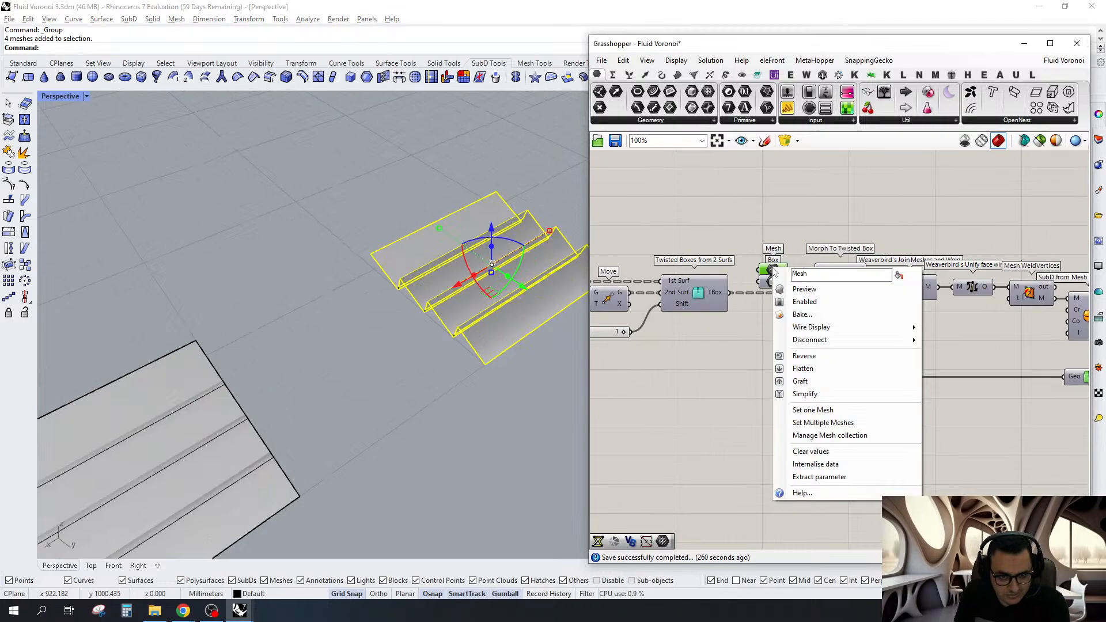
Set the Box parameter to one new box enclosing the mesh steps, snapped to their base corners and top vertex
left_click(771, 283)
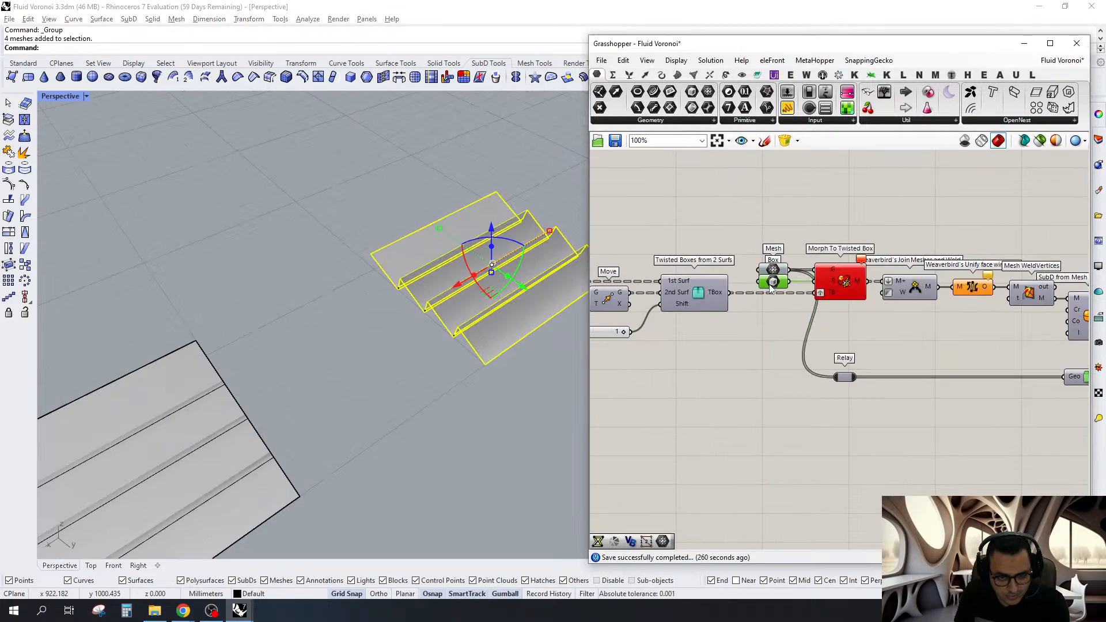
right_click(770, 288)
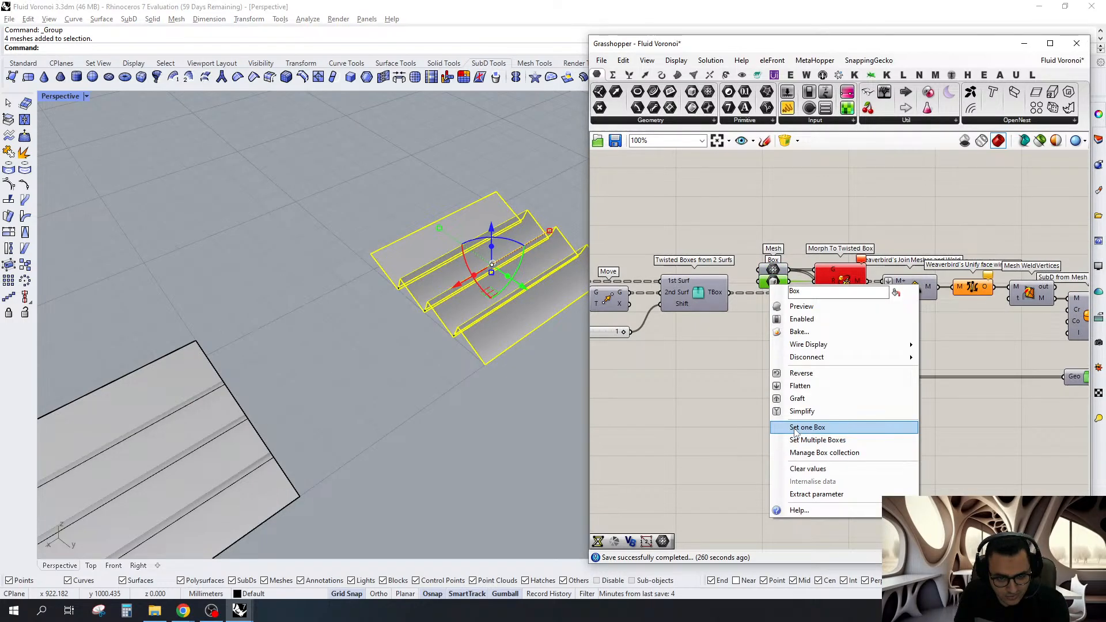
left_click(795, 432)
left_click(496, 191)
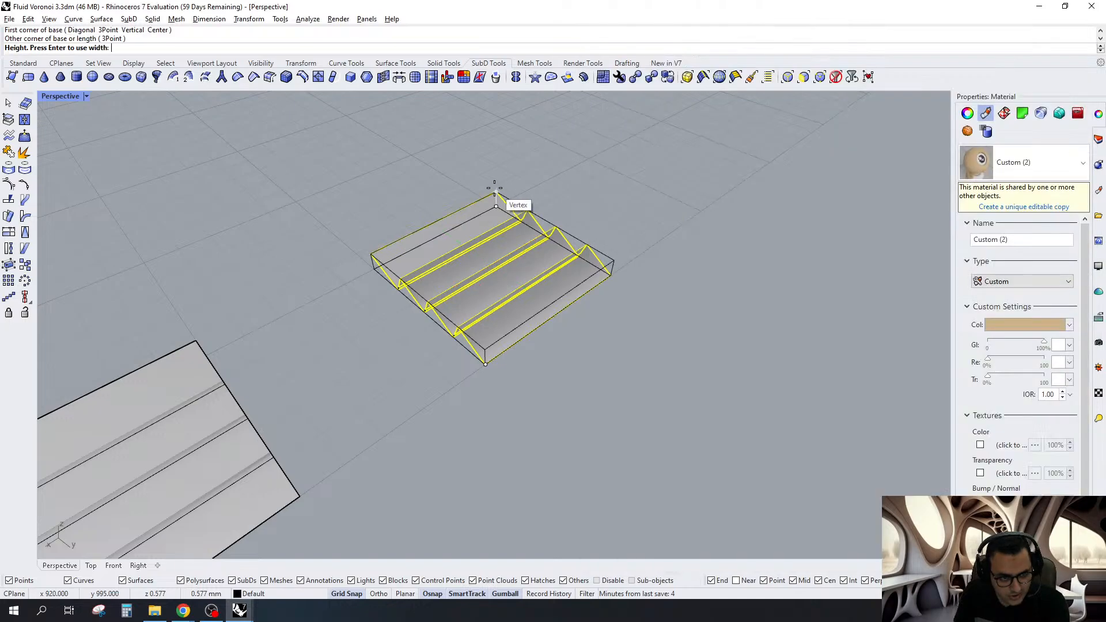
left_click(495, 189)
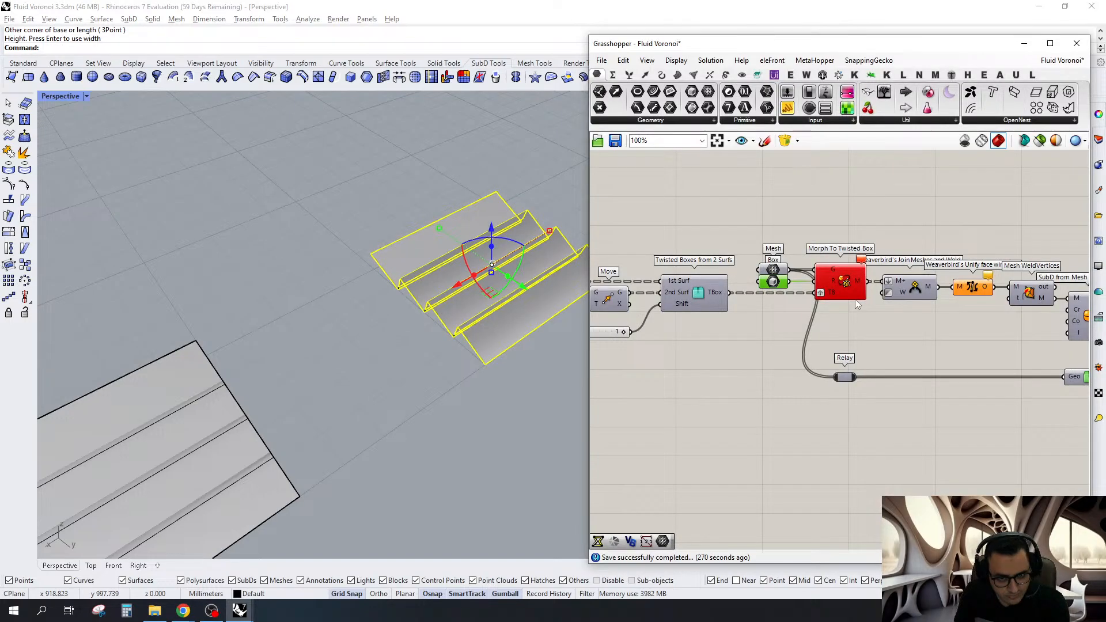
Add a Group component above the Mesh parameter and connect the Mesh output to its Objects input
scroll(807, 300, "up", 3)
double_click(780, 220)
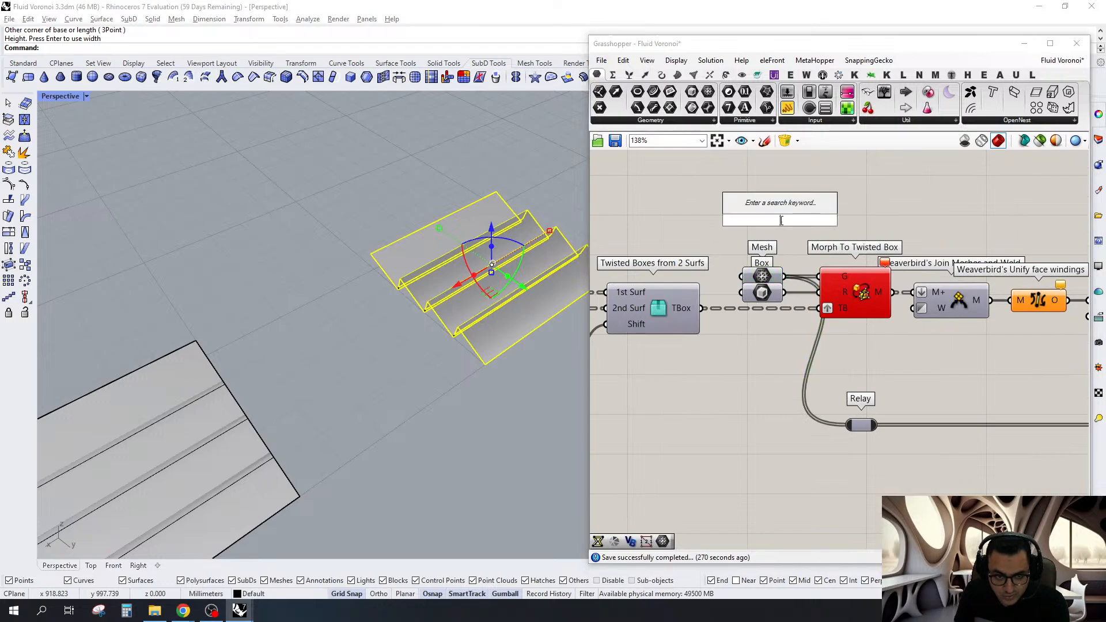
type("g")
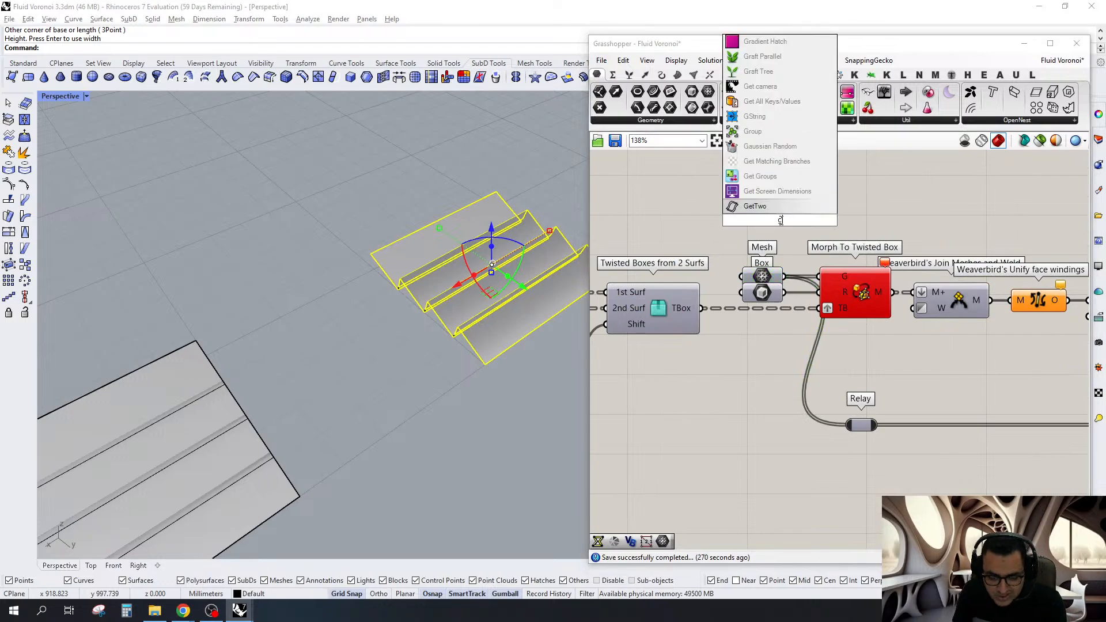
type("roup")
key("Return")
left_click_drag(752, 220, 783, 277)
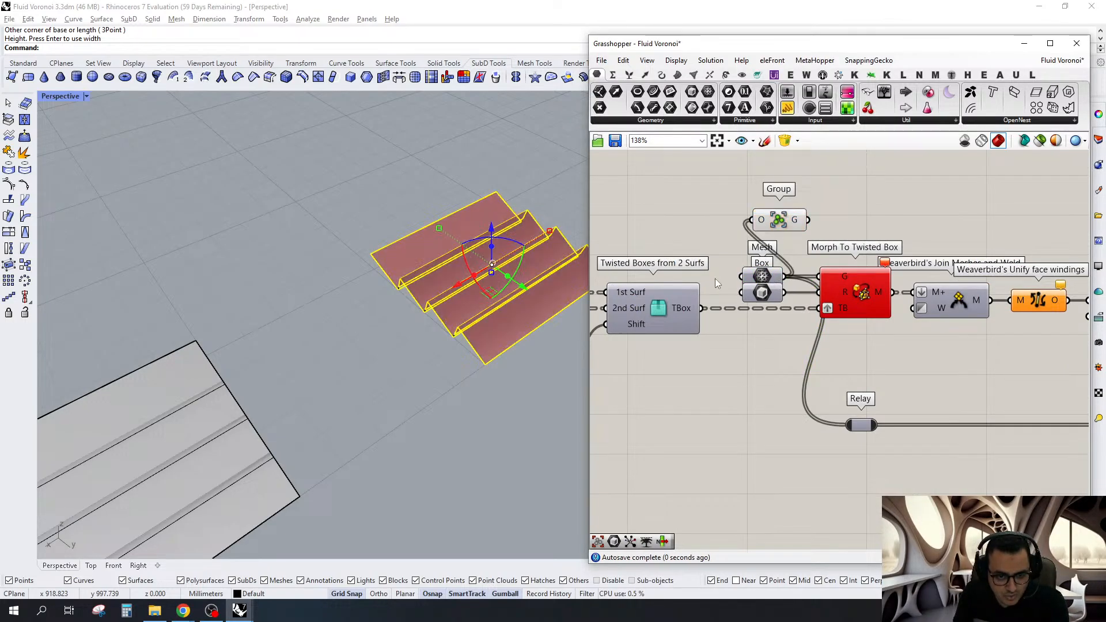
Move the downstream components aside and place Group inline between the Mesh parameter and the G input of Morph To Twisted Box
scroll(701, 284, "down", 2)
scroll(701, 283, "down", 2)
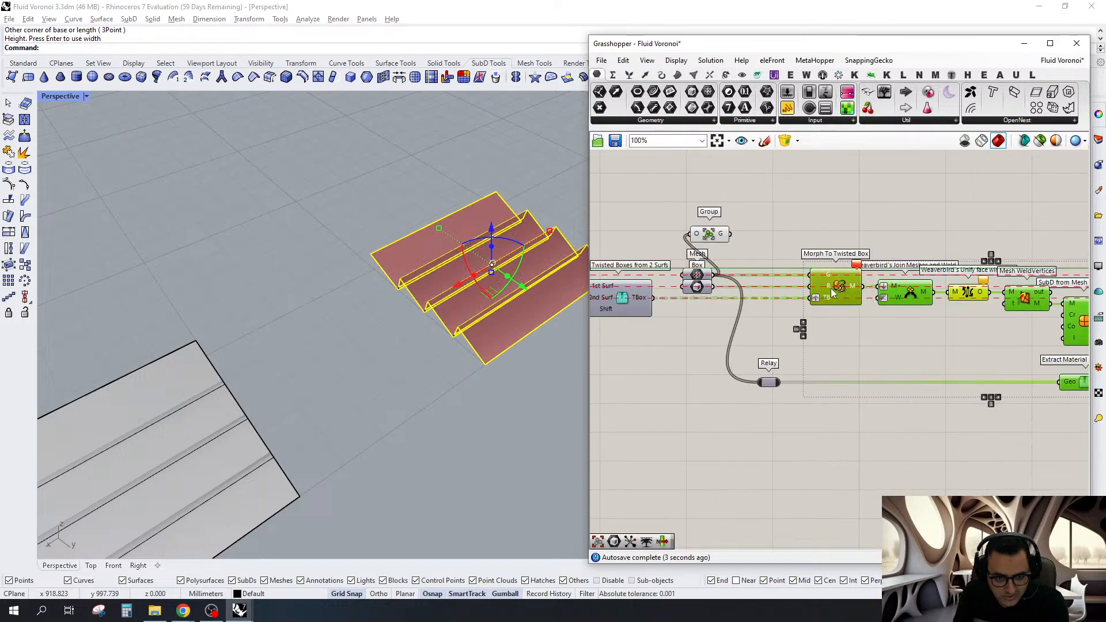
left_click_drag(831, 288, 809, 287)
scroll(752, 257, "up", 4)
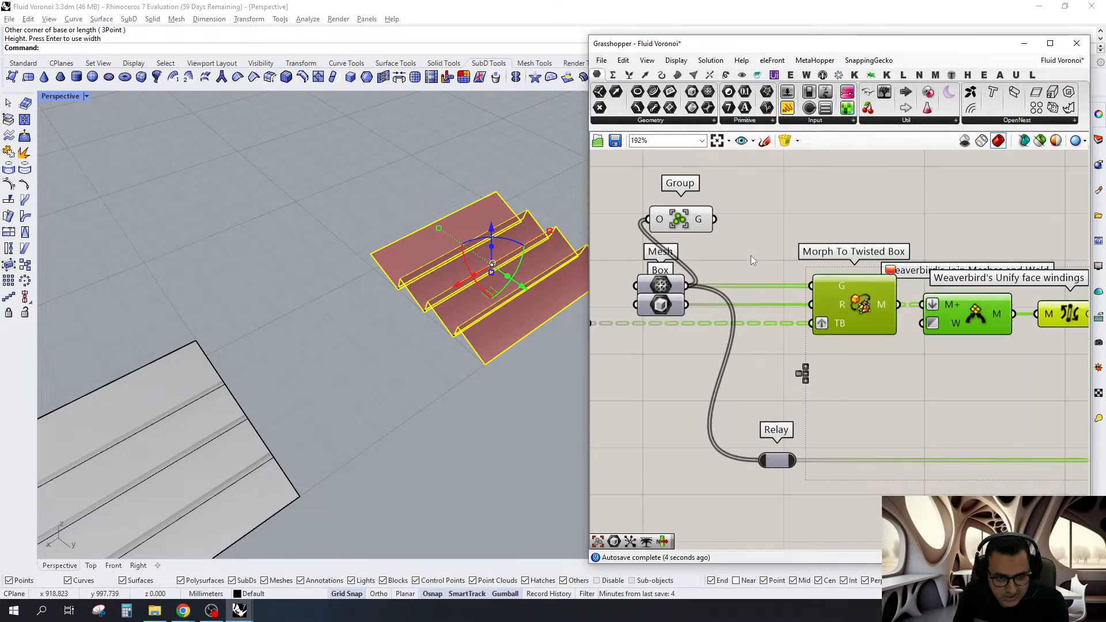
left_click_drag(690, 210, 758, 295)
left_click(869, 319)
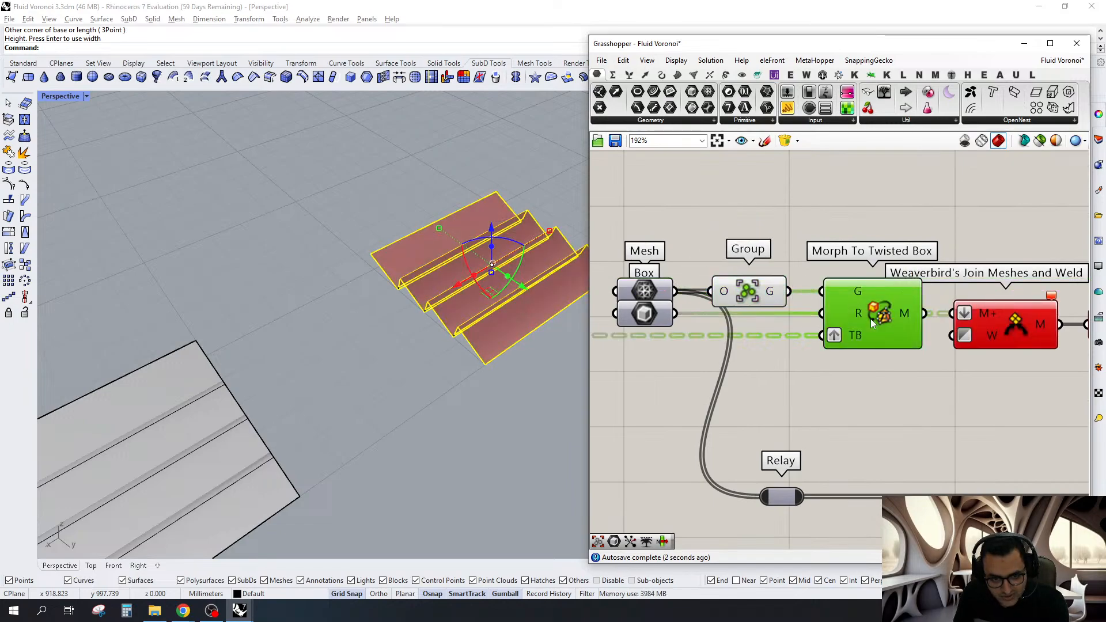
left_click_drag(868, 319, 864, 315)
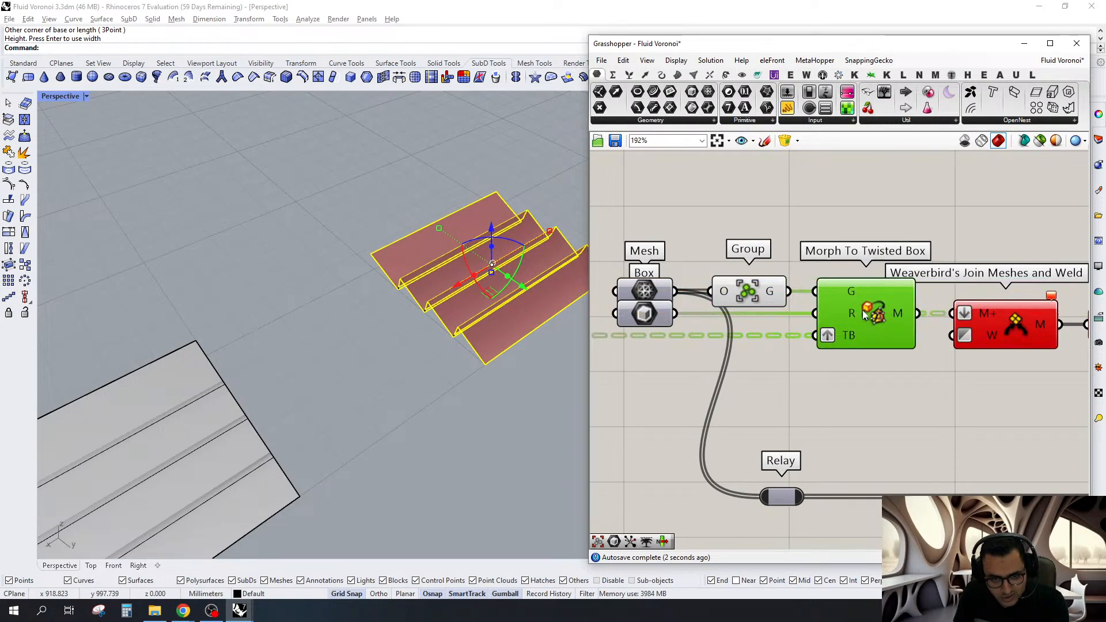
Make room after Morph To Twisted Box and insert an Ungroup component between its output and Weaverbird's Join Meshes and Weld
left_click_drag(837, 331, 864, 331)
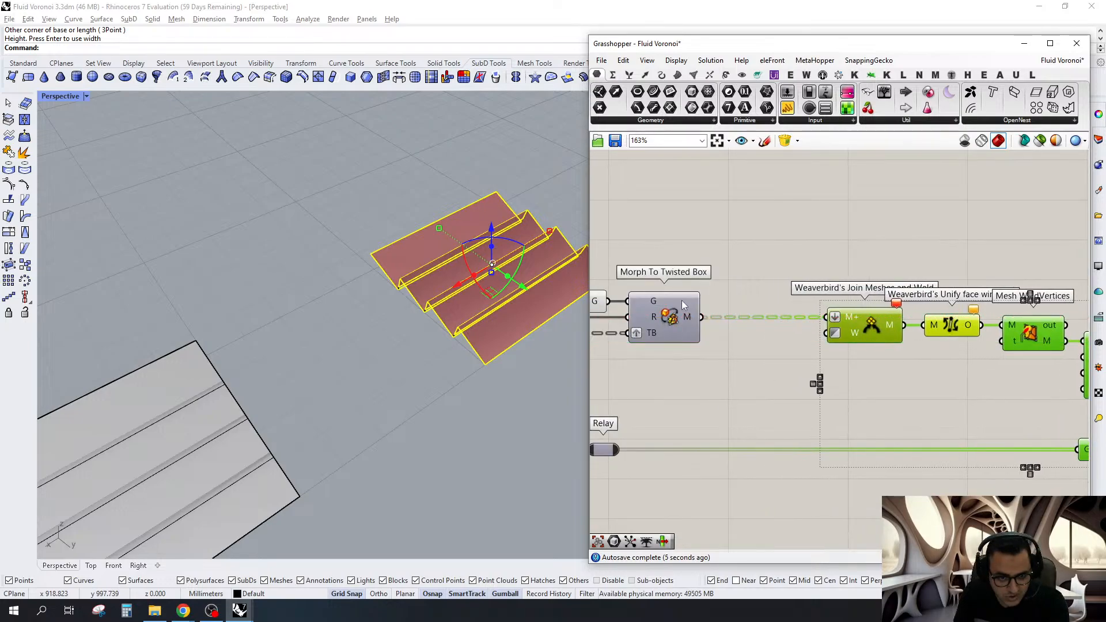
scroll(682, 299, "up", 2)
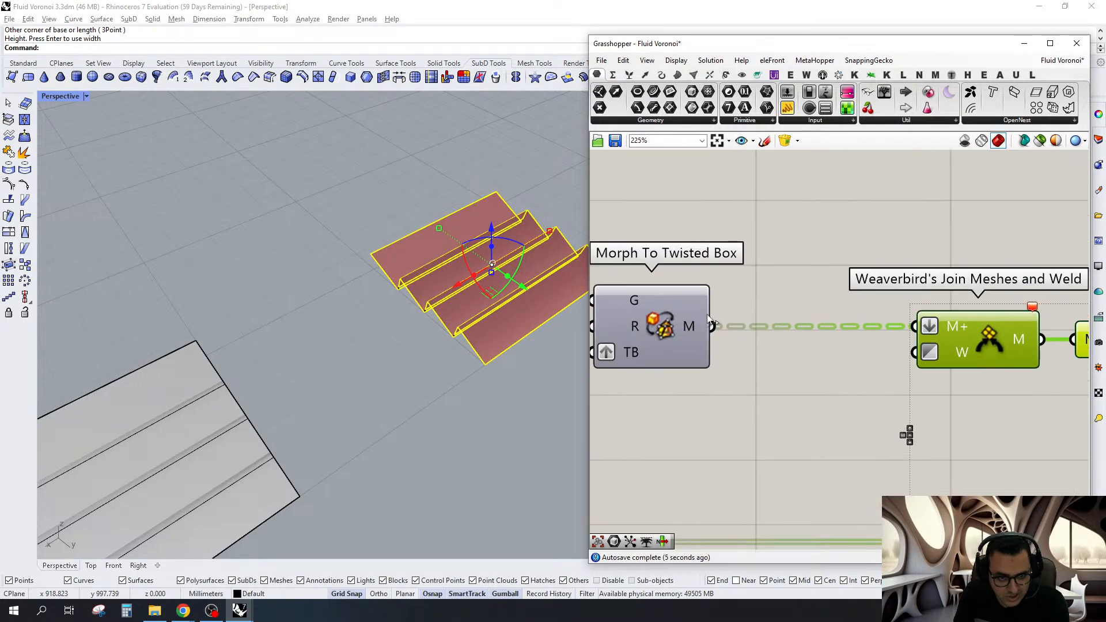
double_click(749, 343)
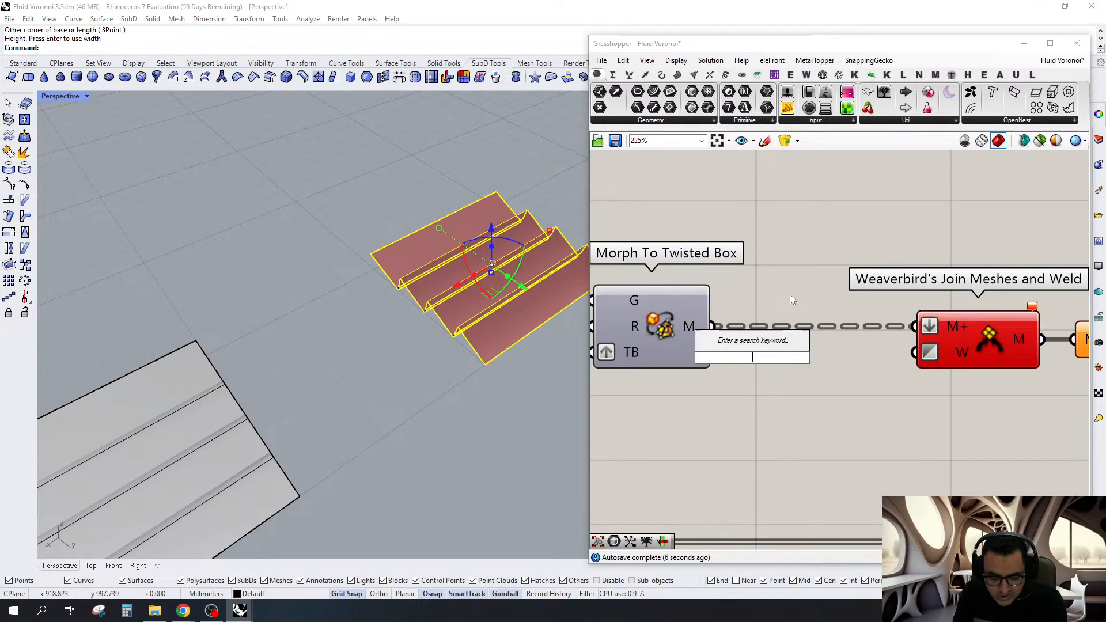
type("un")
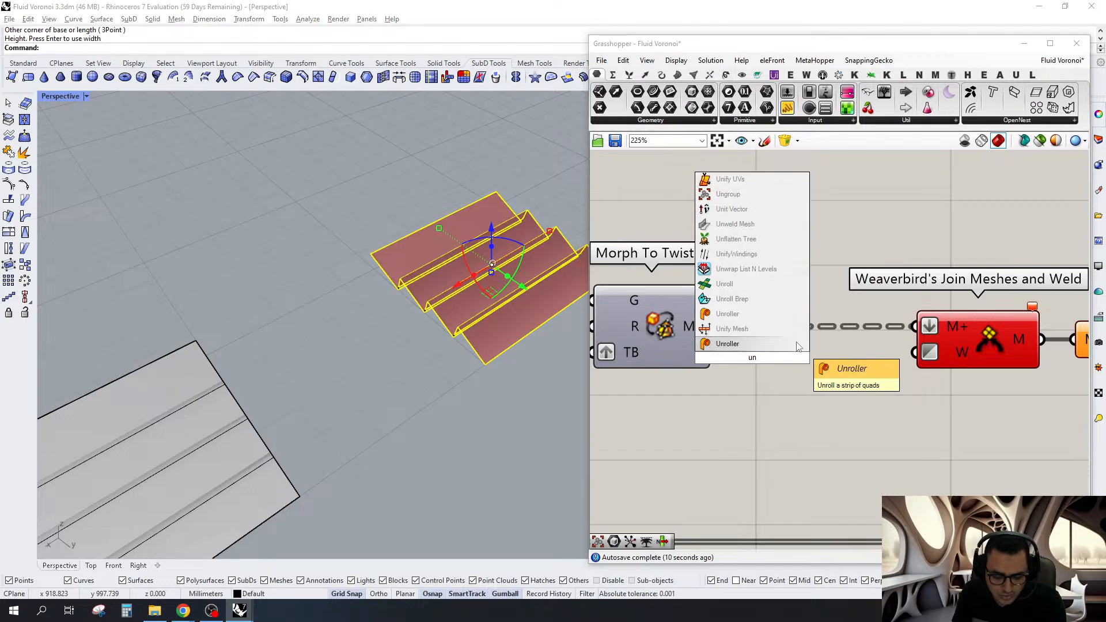
type("g")
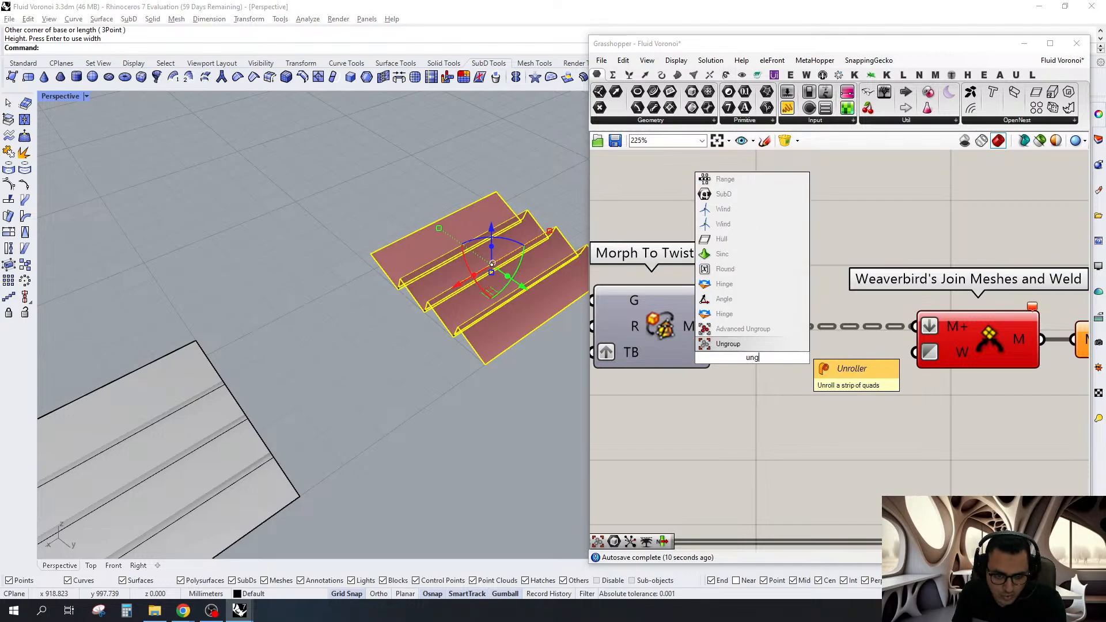
left_click(758, 347)
left_click_drag(774, 343, 834, 326)
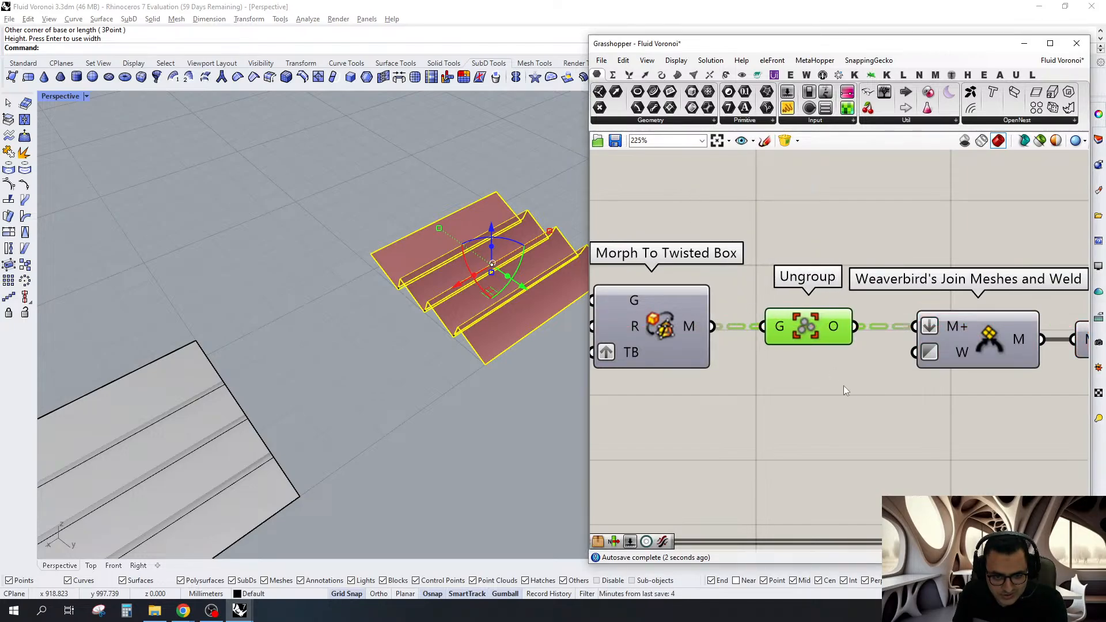
left_click(841, 383)
left_click_drag(841, 383, 696, 222)
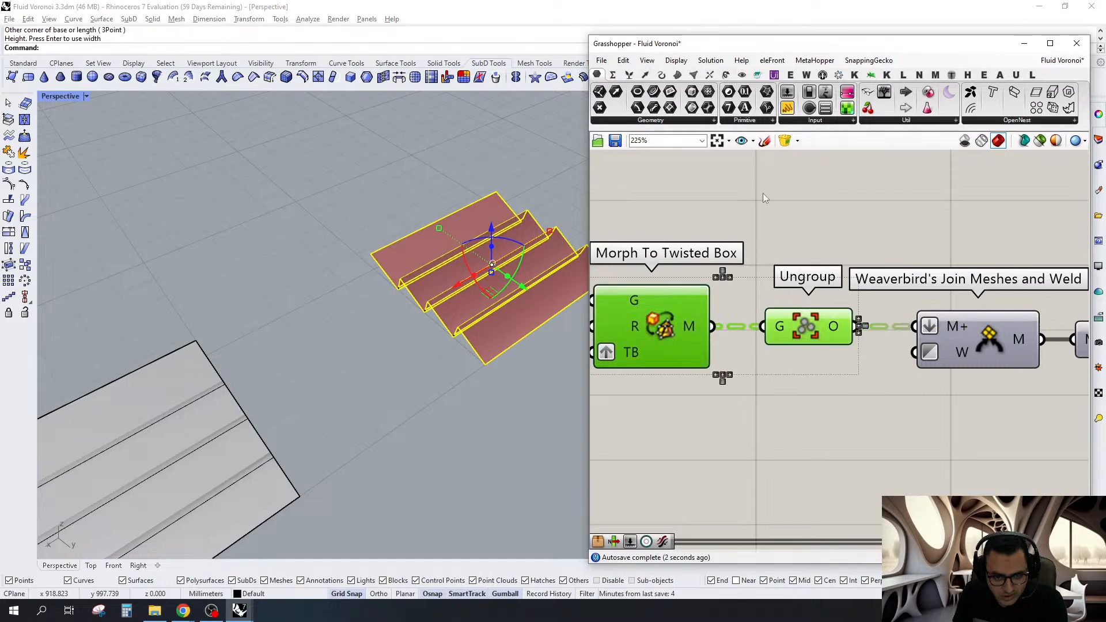
left_click(763, 194)
Zoom the Perspective view to the Custom Preview geometry and inspect the morphed panels on the branches
scroll(763, 194, "down", 5)
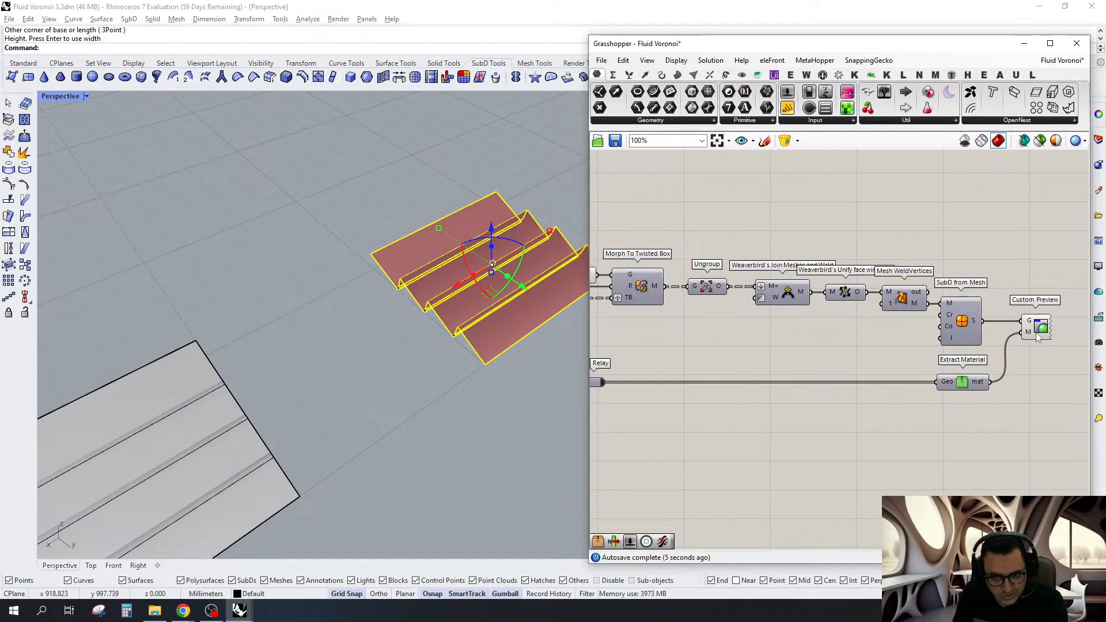
right_click(1009, 331)
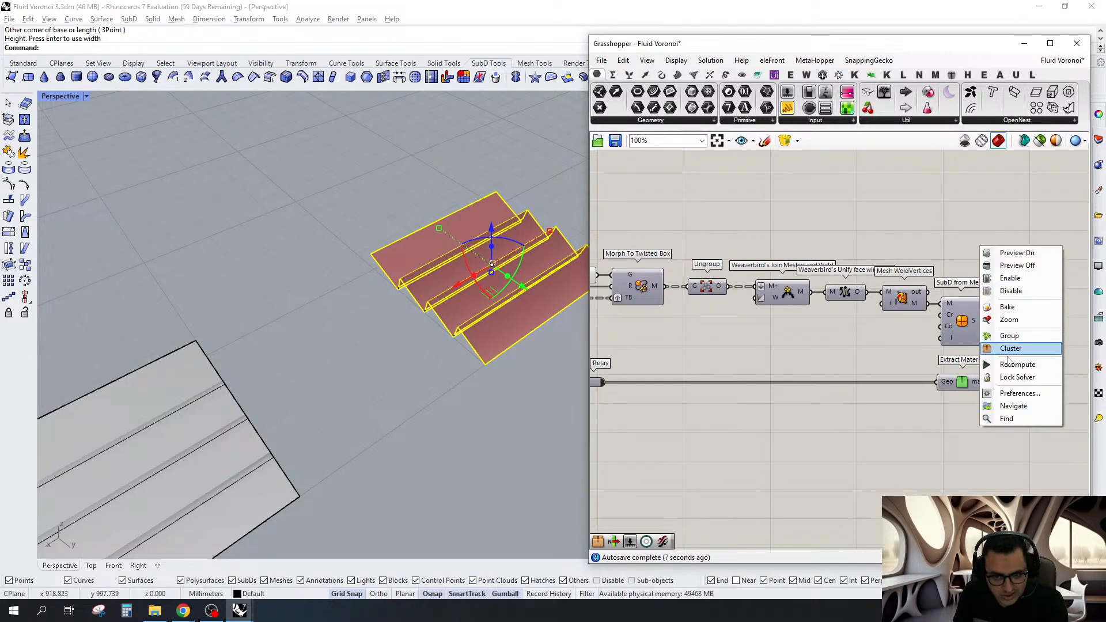
left_click(1009, 320)
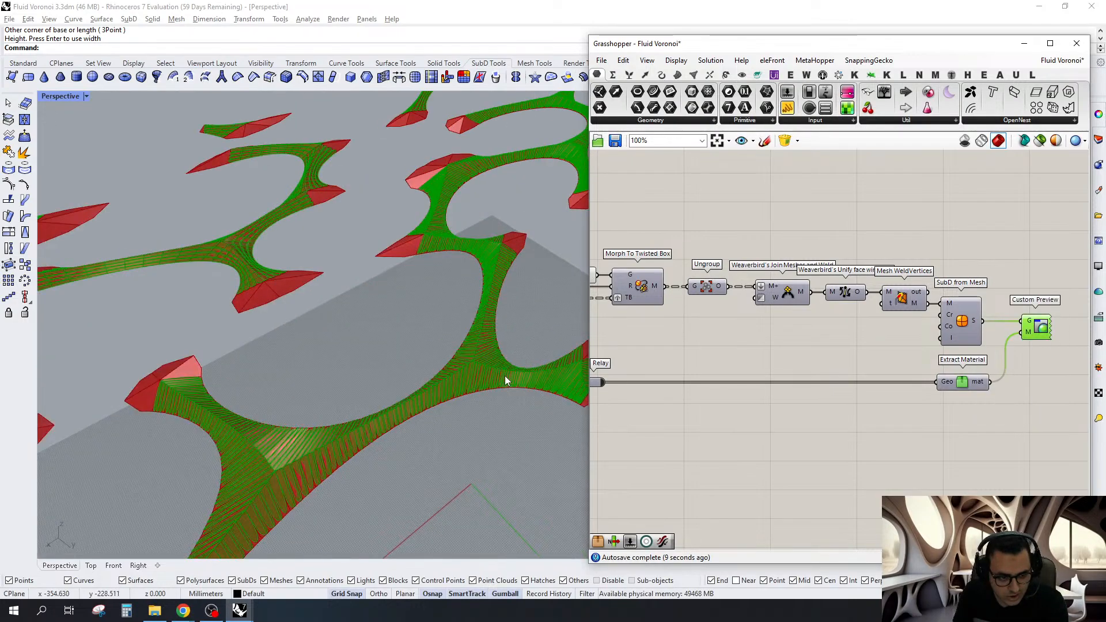
right_click_drag(505, 375, 440, 375)
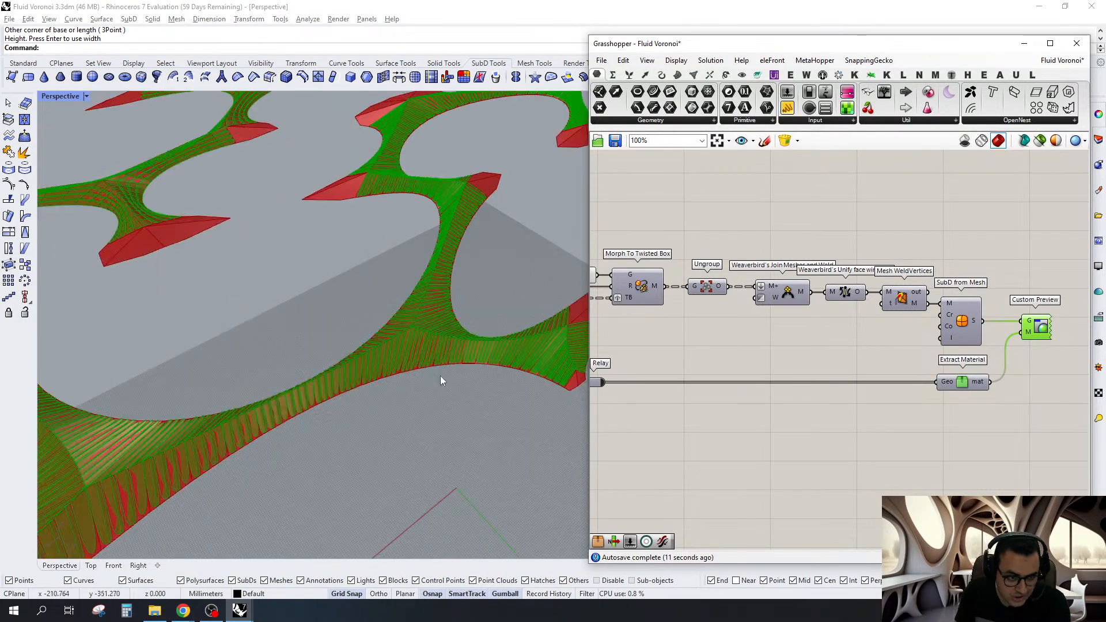
scroll(440, 376, "up", 7)
Set the Shift slider feeding Twisted Boxes from 2 Surfs to 0
right_click_drag(640, 369, 1045, 352)
scroll(780, 333, "up", 4)
left_click(779, 333)
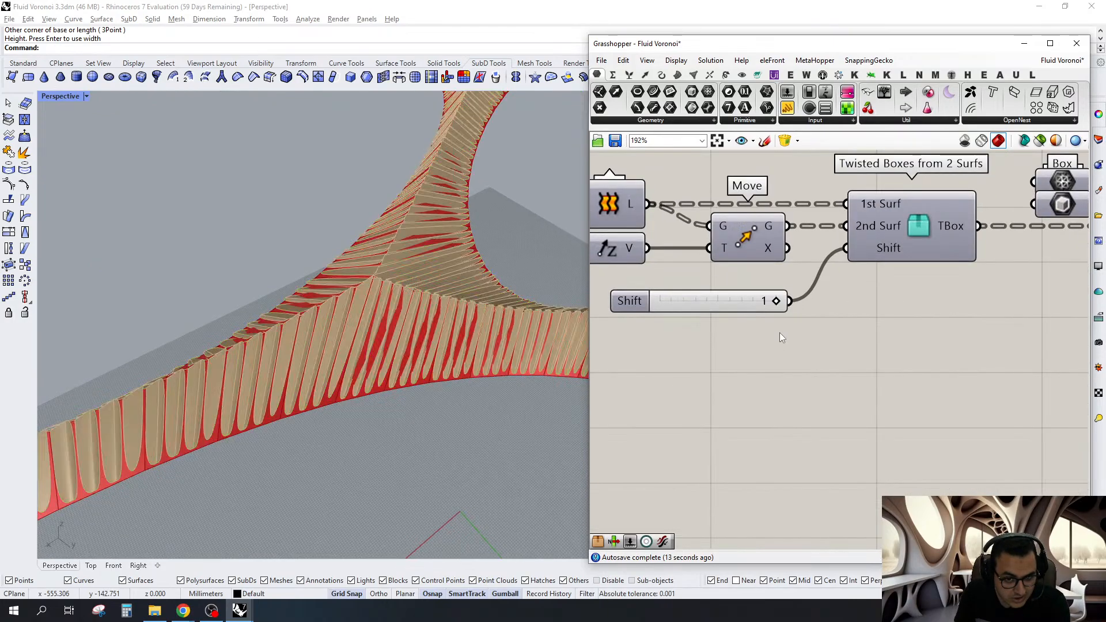
double_click(780, 333)
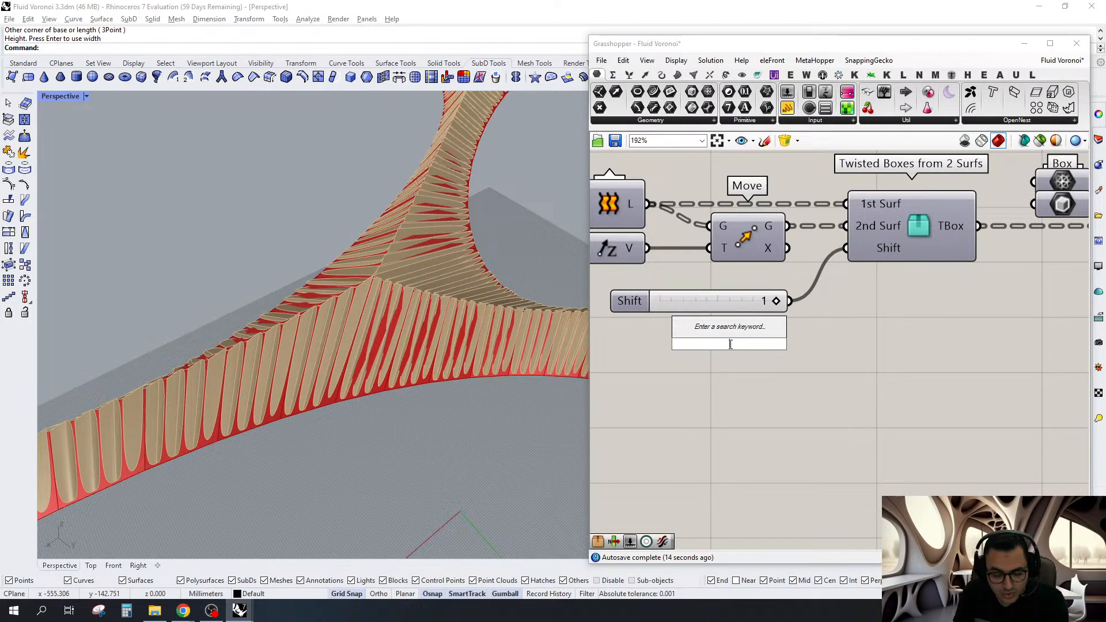
key("Escape")
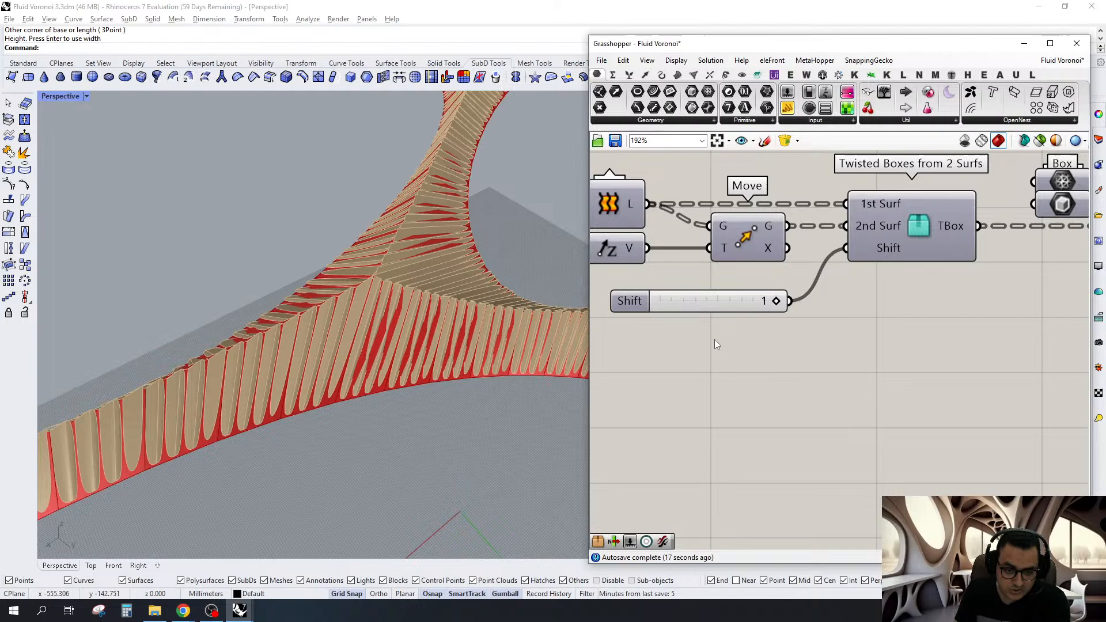
left_click(741, 305)
right_click_drag(699, 338, 731, 342)
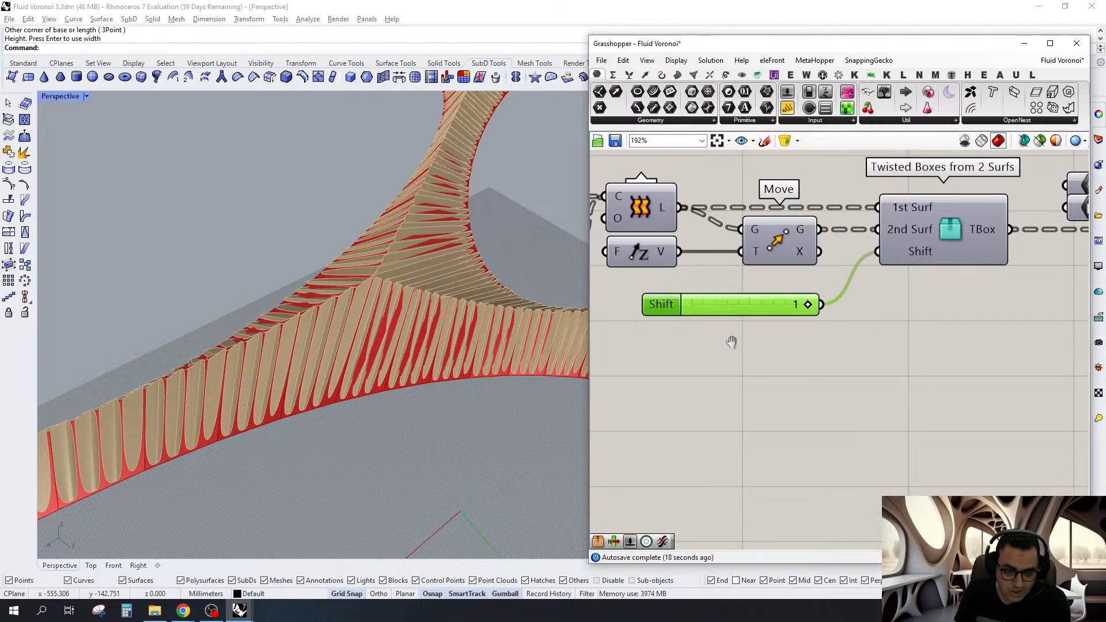
double_click(731, 343)
key("Escape")
left_click_drag(812, 308, 643, 314)
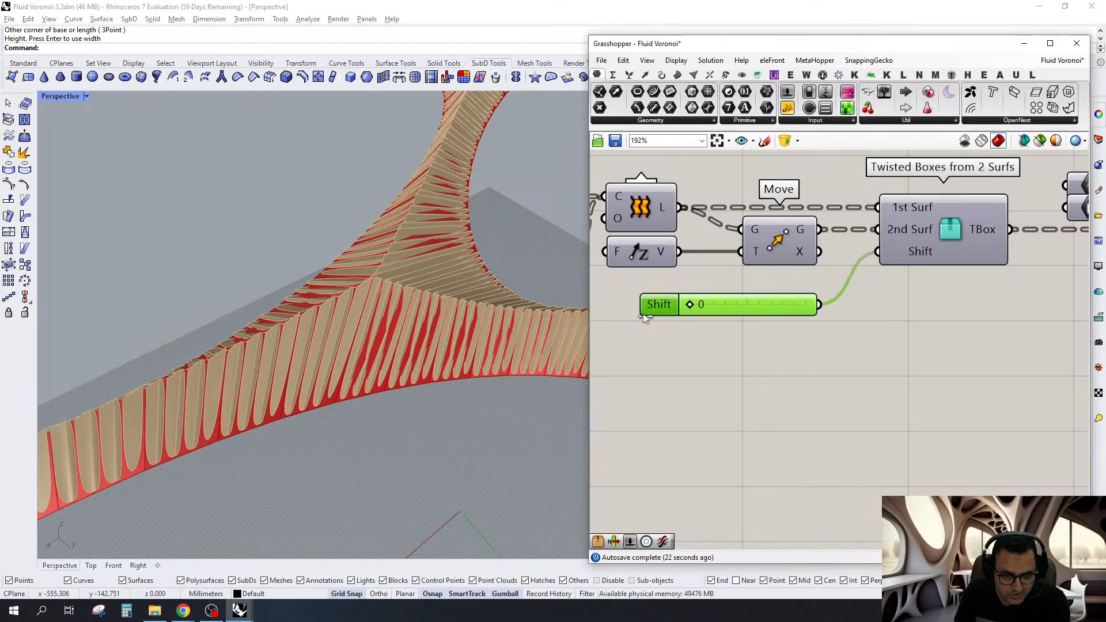
Examine the direction and gaps of the morphed panels close up and across several branches
scroll(378, 200, "up", 10)
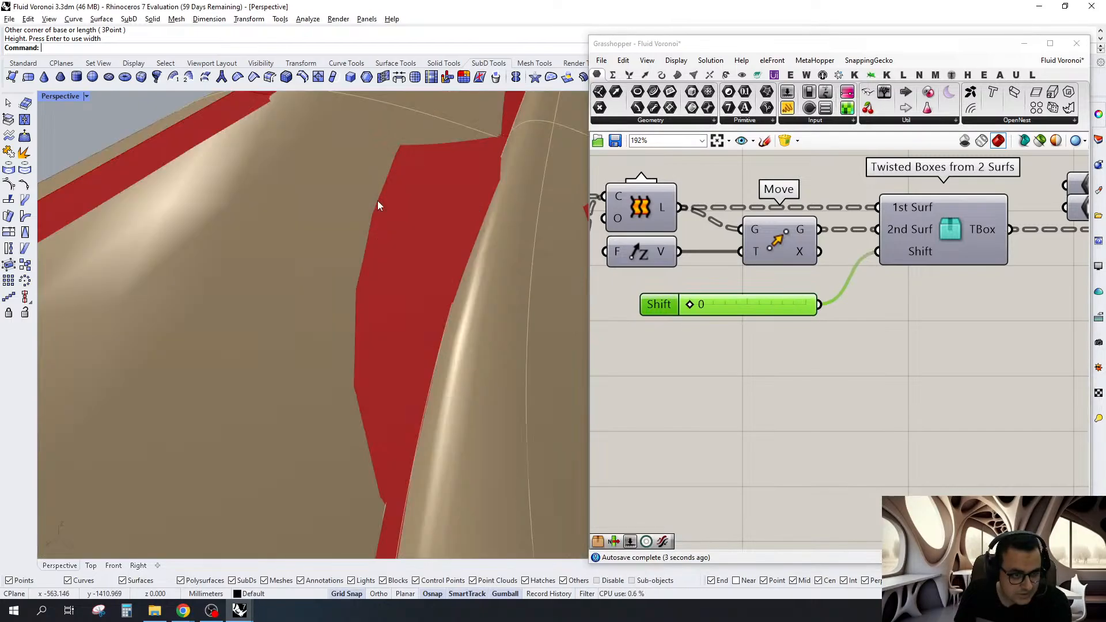
scroll(380, 206, "down", 10)
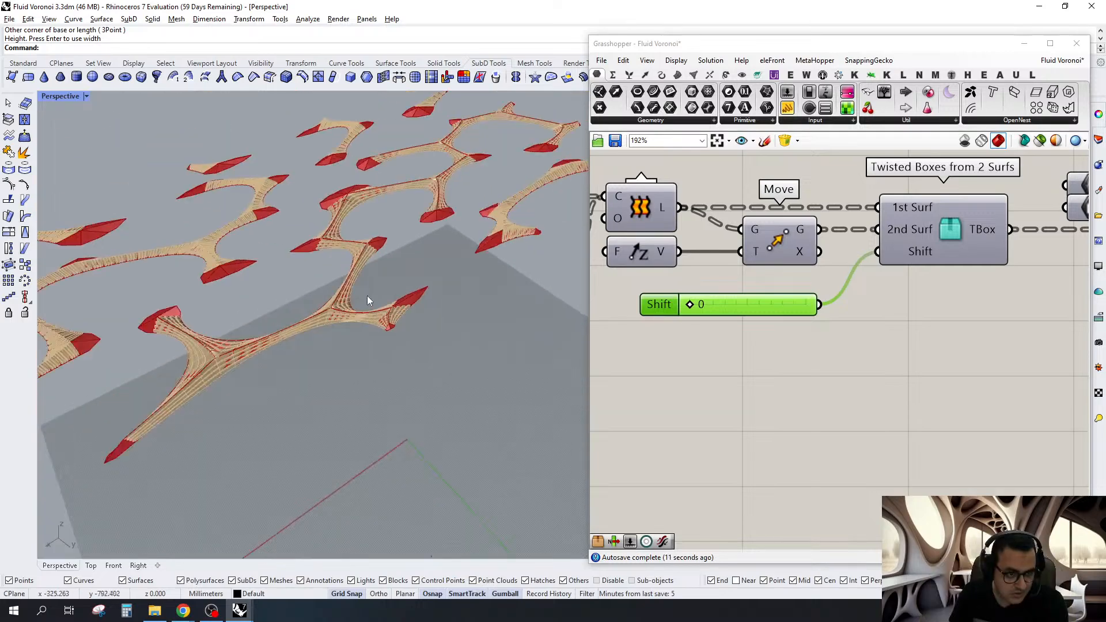
right_click_drag(367, 295, 499, 193)
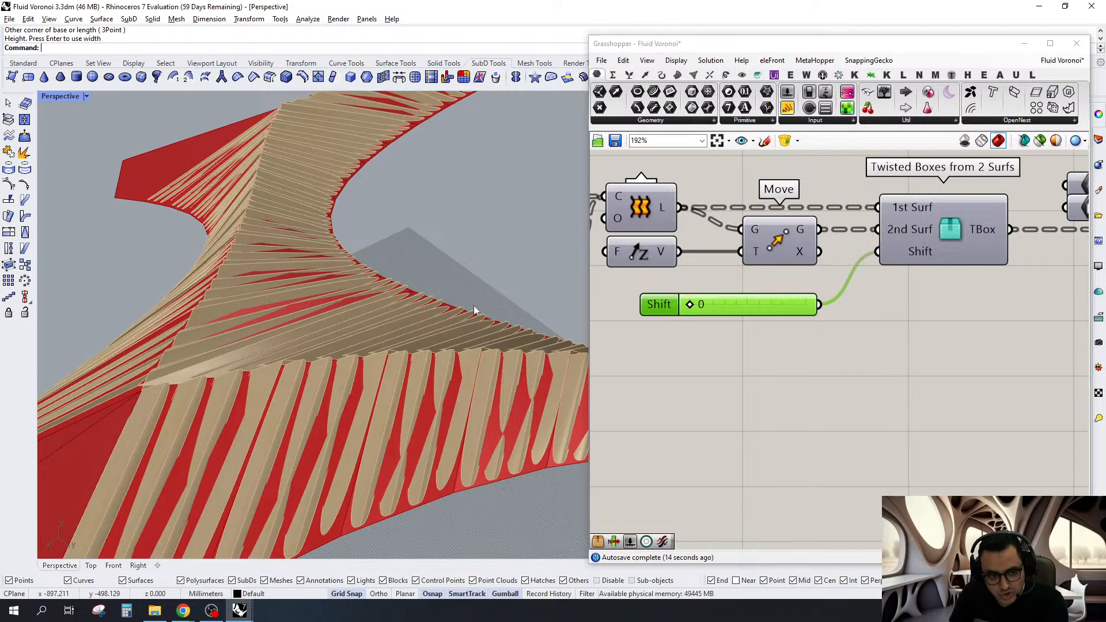
scroll(474, 305, "down", 10)
scroll(286, 265, "up", 6)
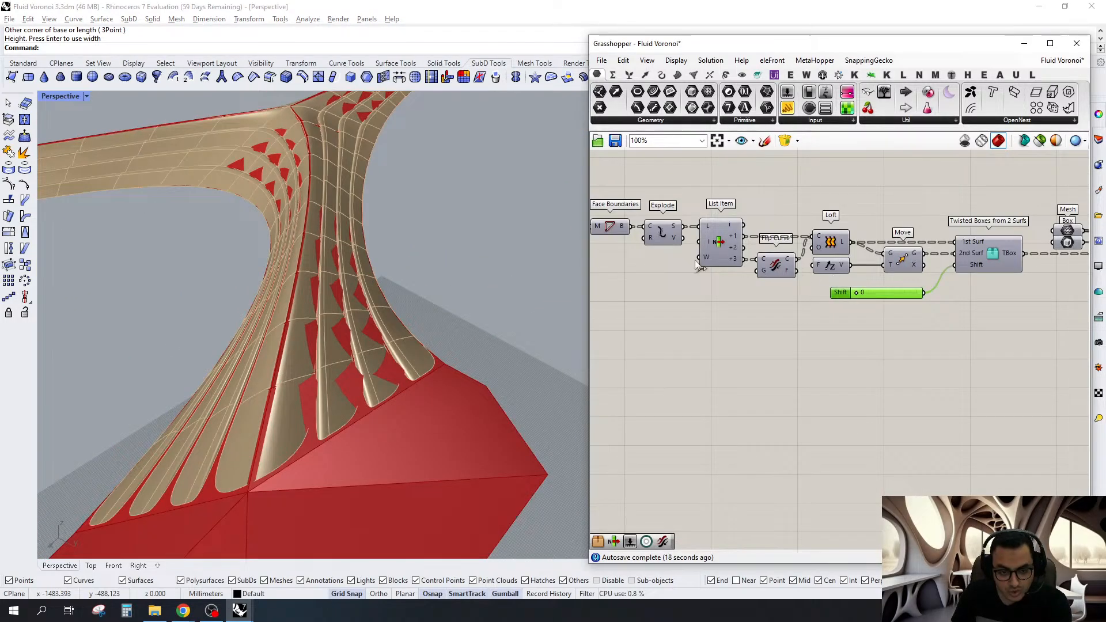
Move all components from the first Mesh through Explode away from List Item, leaving a wide gap between Explode and List Item
right_click_drag(737, 280, 772, 281)
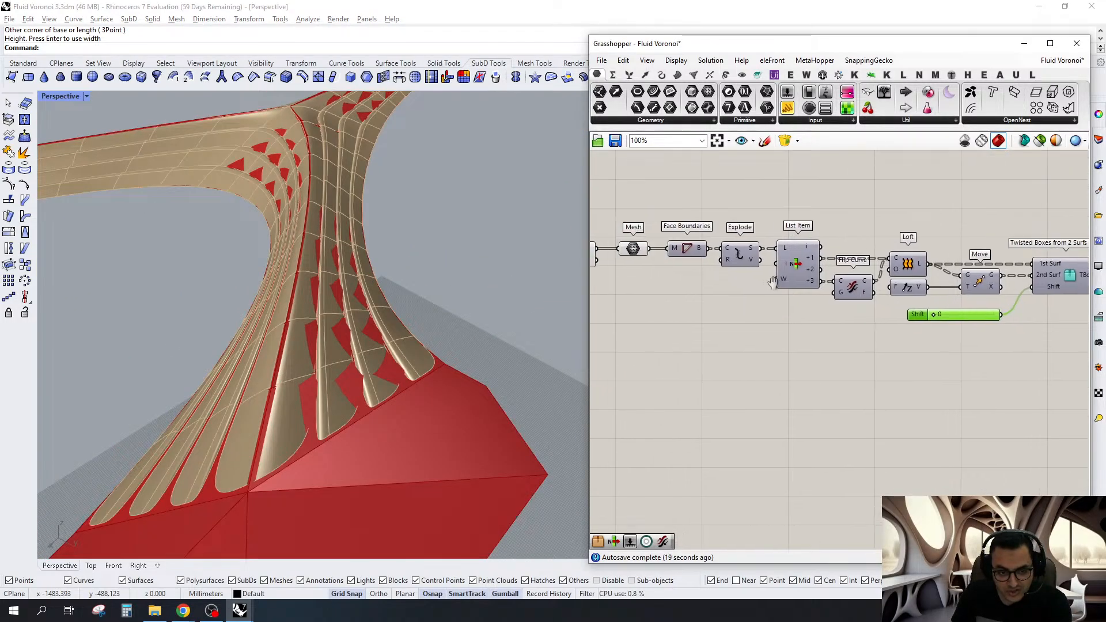
scroll(922, 300, "down", 3)
left_click_drag(967, 236, 721, 366)
scroll(981, 278, "up", 1)
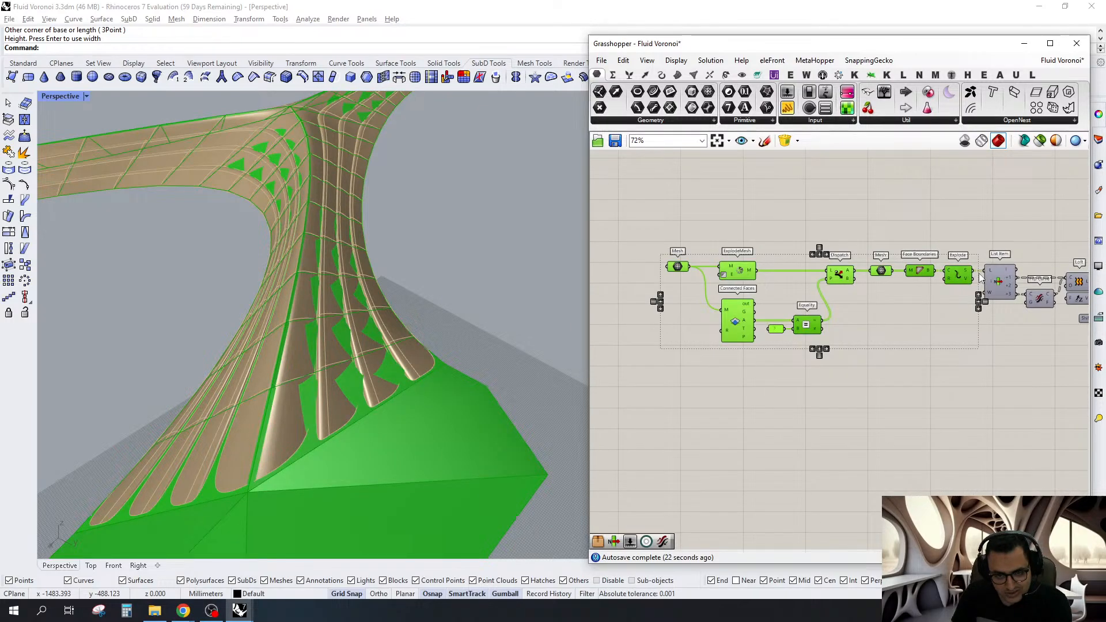
scroll(980, 277, "up", 3)
right_click_drag(980, 278, 651, 340)
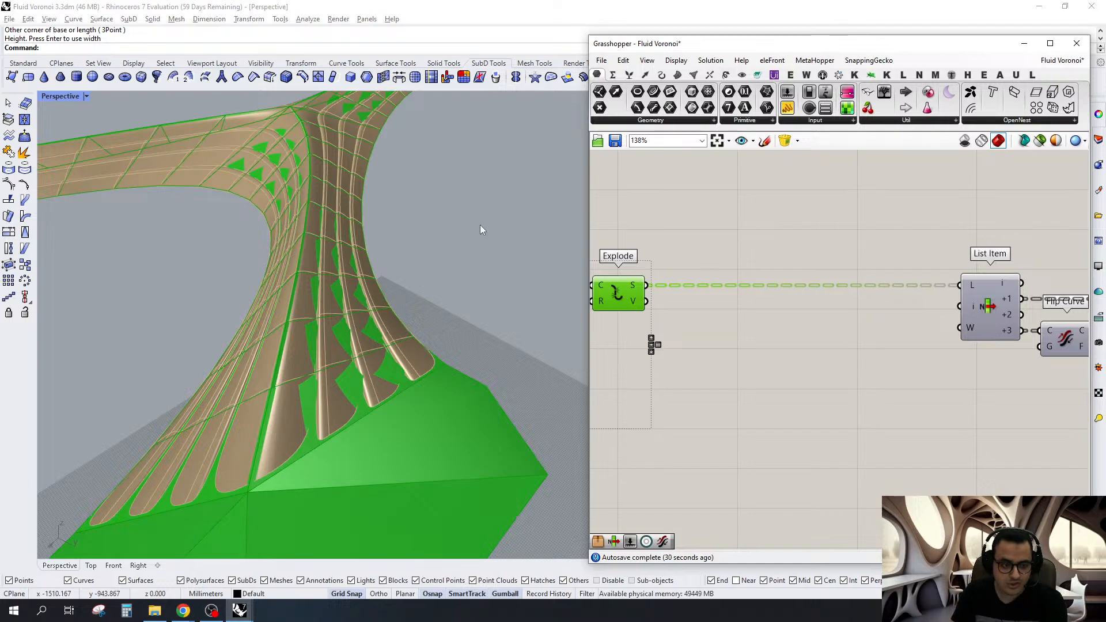
Add a Curve parameter above Flip Curve, fed by List Item's +1 and +3 outputs, and select it to highlight its curves
right_click_drag(1086, 265, 935, 270)
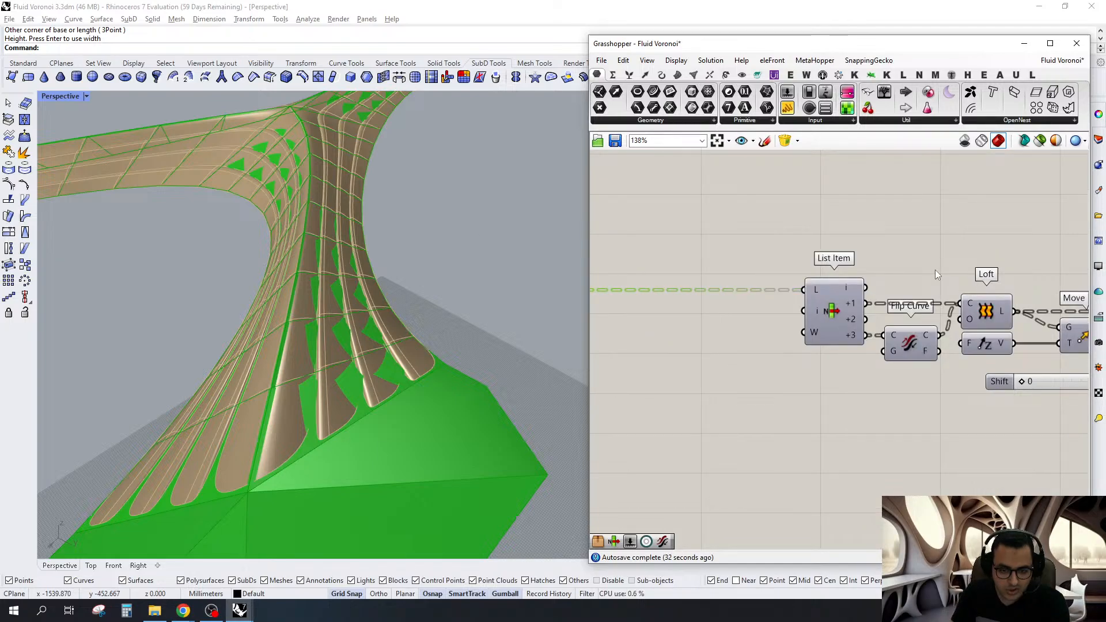
mouse_move(928, 210)
left_mouse_down()
mouse_move(866, 304)
mouse_move(939, 240)
mouse_move(929, 211)
left_mouse_up()
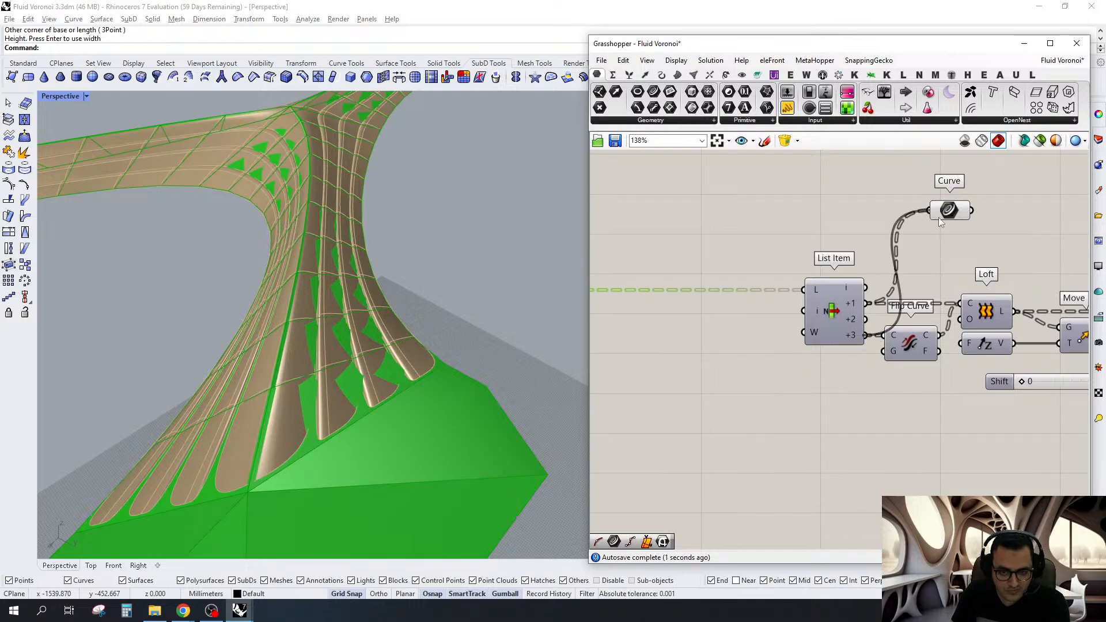
left_click(945, 214)
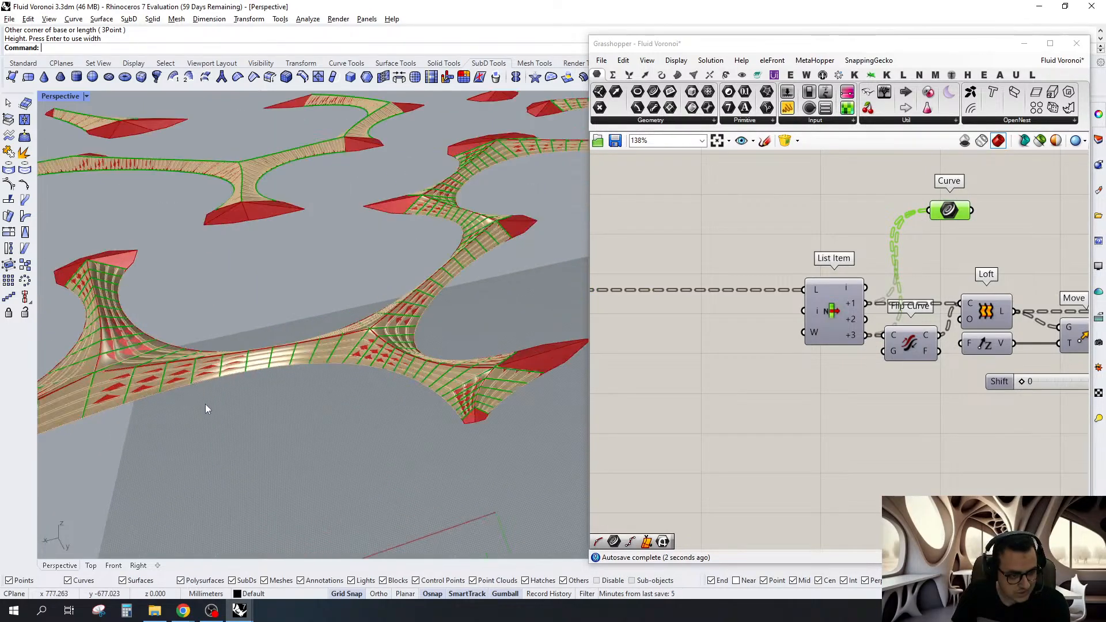
Compare the highlighted curves with the panel direction on different branches, with the Shift slider at 0 and at 1
scroll(207, 407, "up", 2)
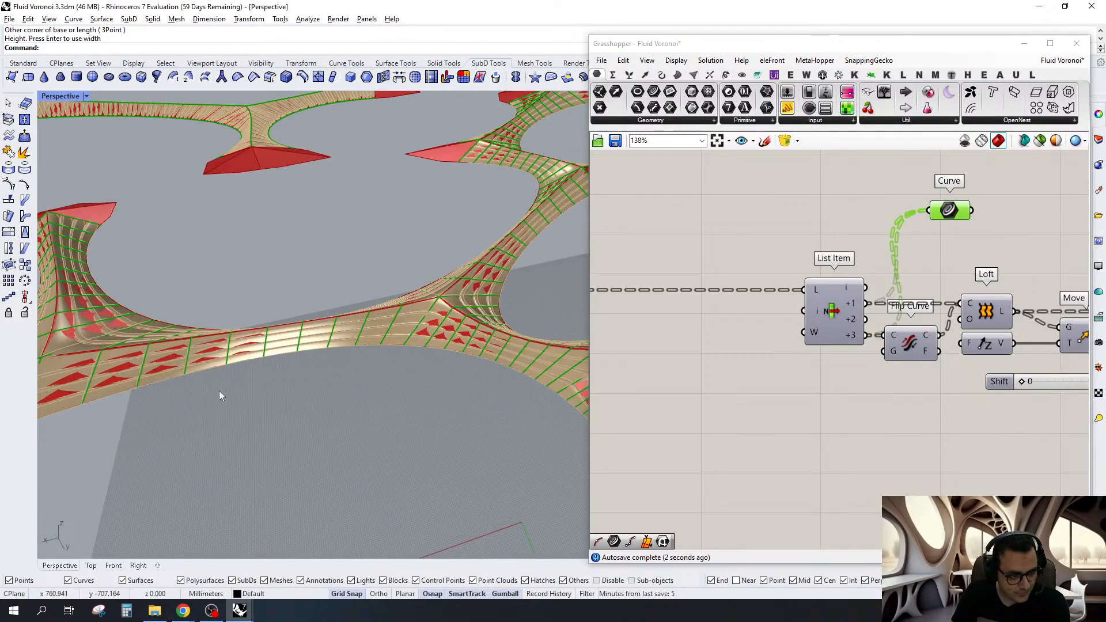
scroll(219, 391, "up", 5)
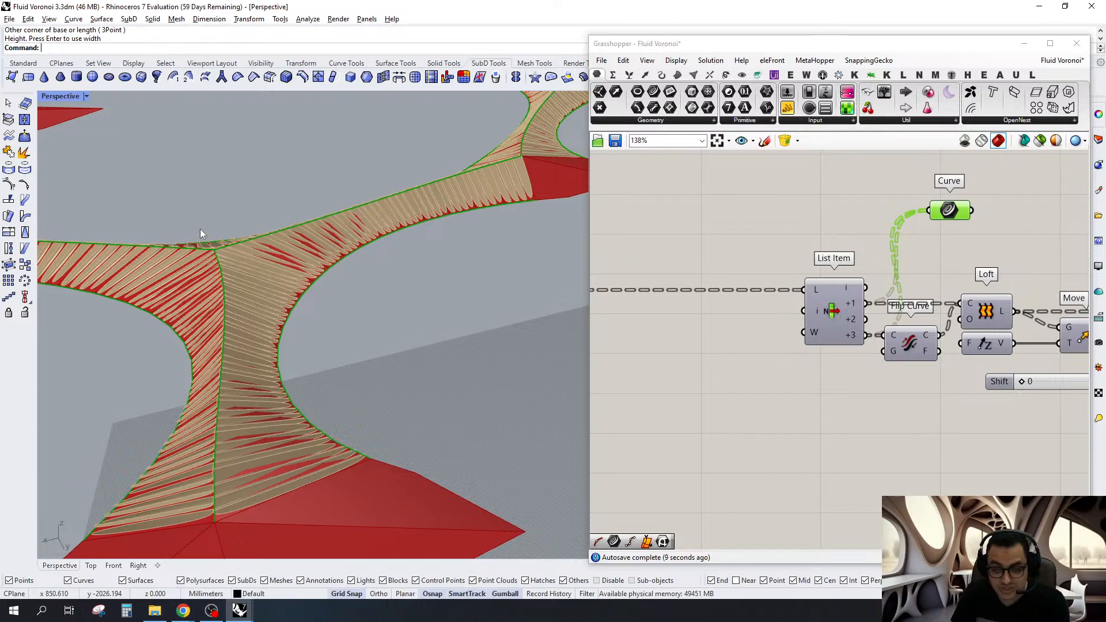
scroll(200, 229, "down", 5)
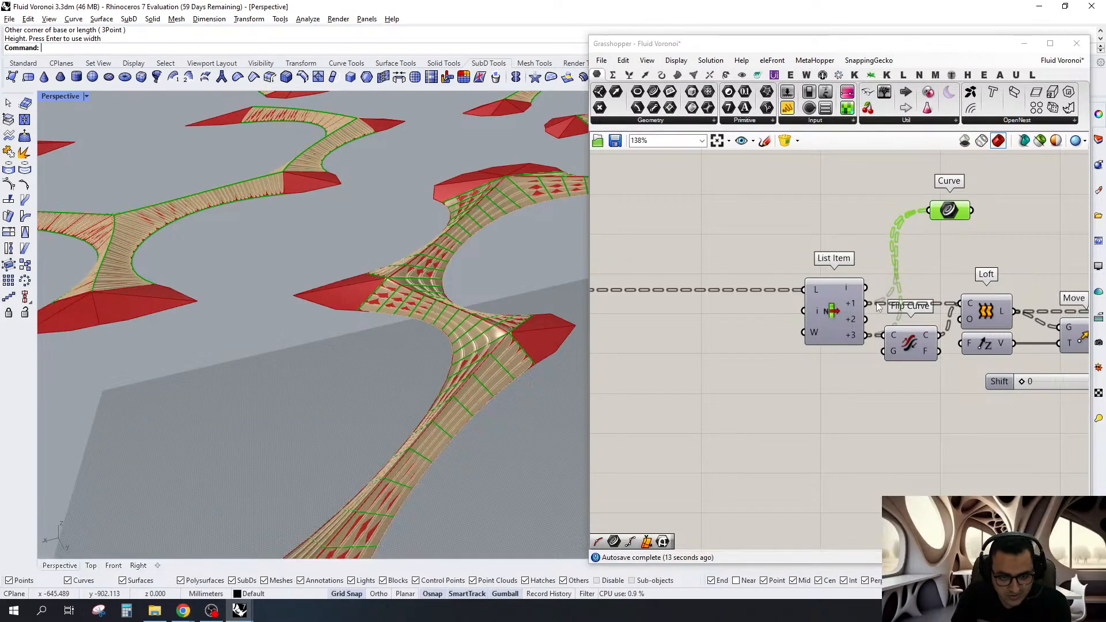
scroll(876, 302, "down", 2)
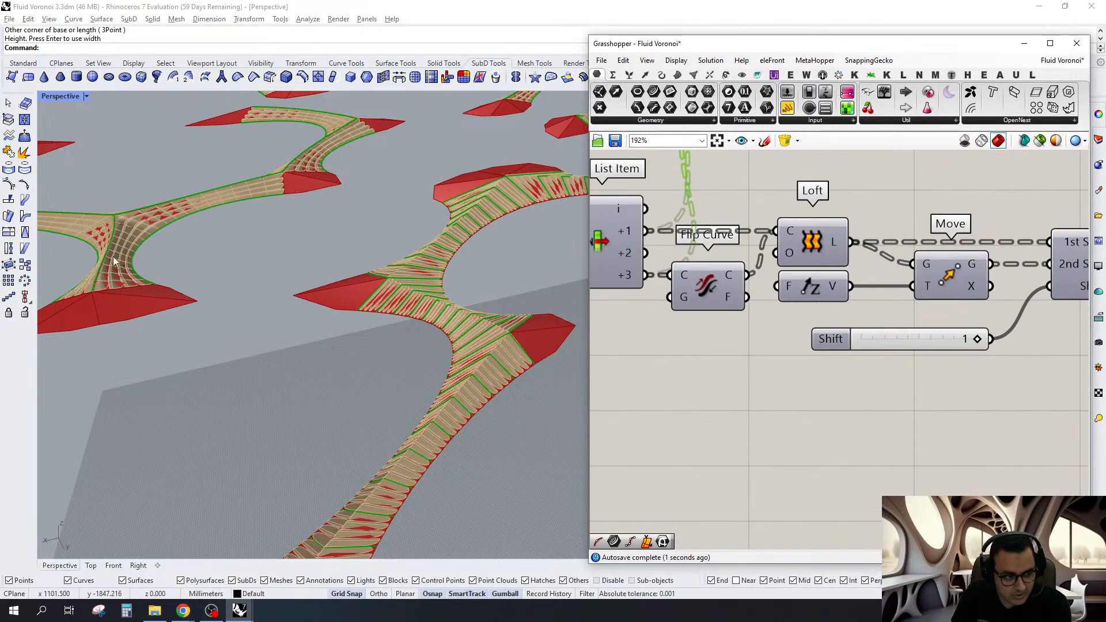
scroll(116, 257, "up", 5)
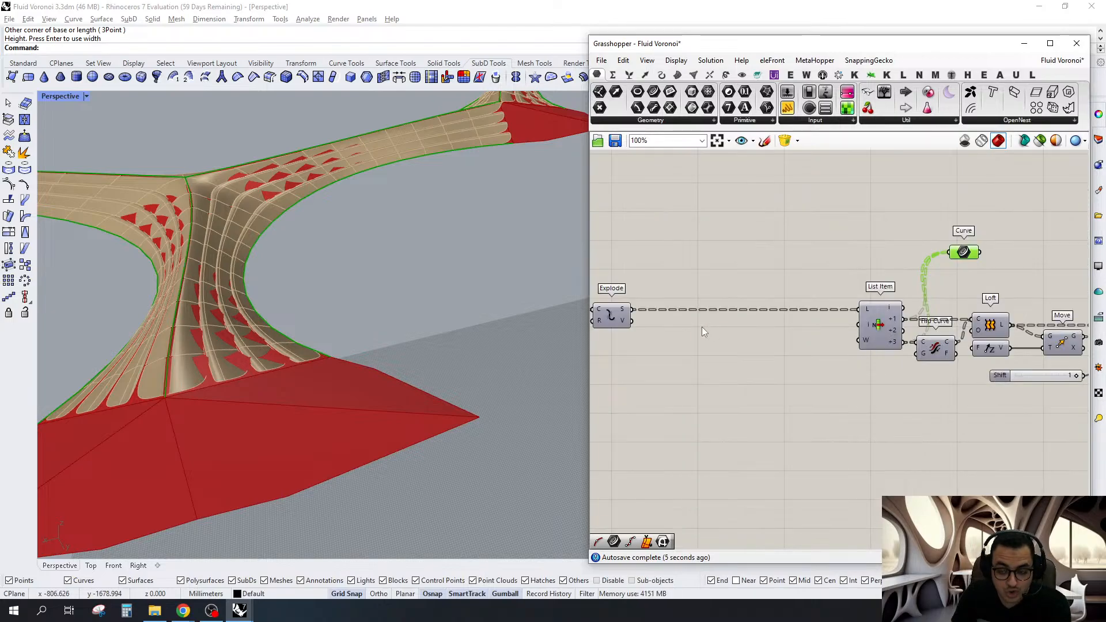
Add a Sort List between Explode and List Item, with Explode's segments wired to its A input
right_click_drag(702, 326, 769, 323)
double_click(769, 323)
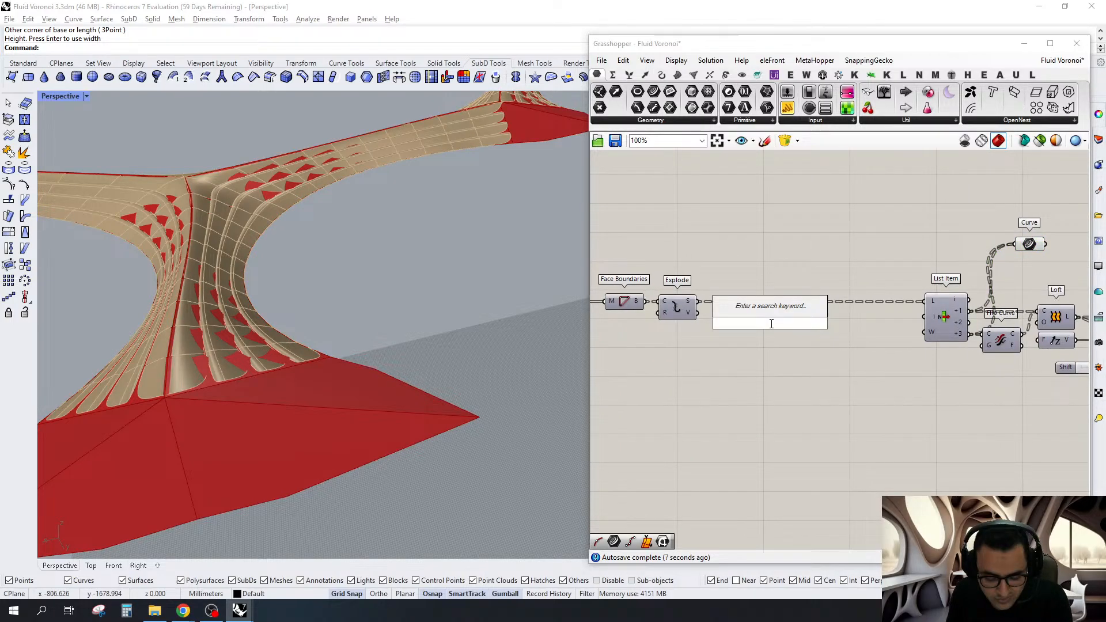
type("sort")
key("Return")
left_click_drag(751, 329, 700, 300)
left_click_drag(773, 334, 856, 297)
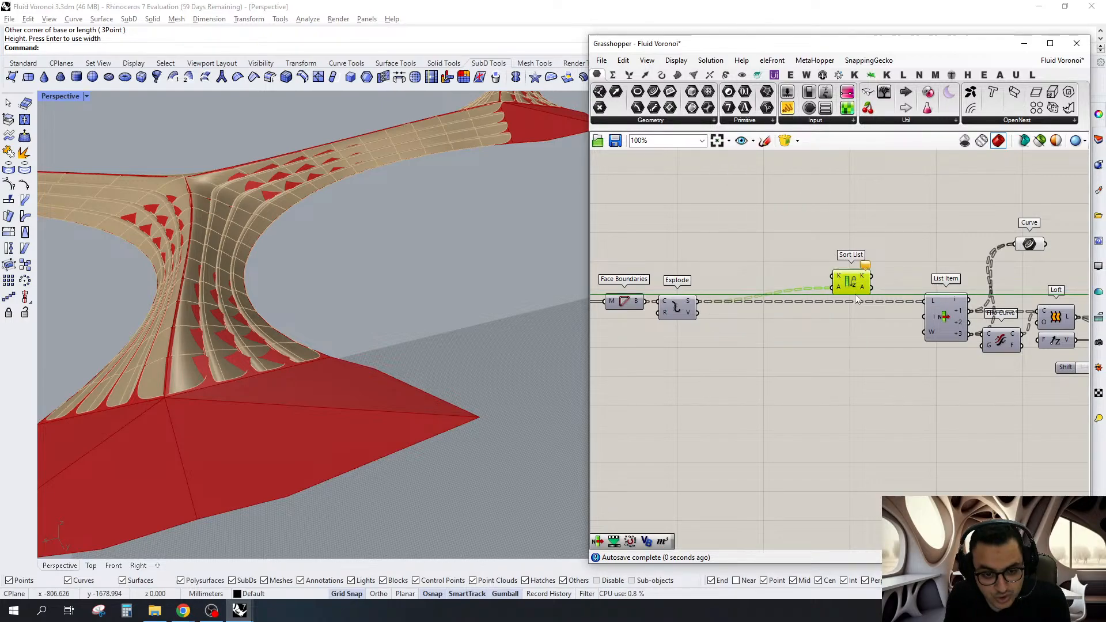
Add Curve Middle and Deconstruct after Explode so the segments' midpoint Z coordinates feed the K input of Sort List
scroll(750, 273, "up", 2)
double_click(751, 273)
type("mi")
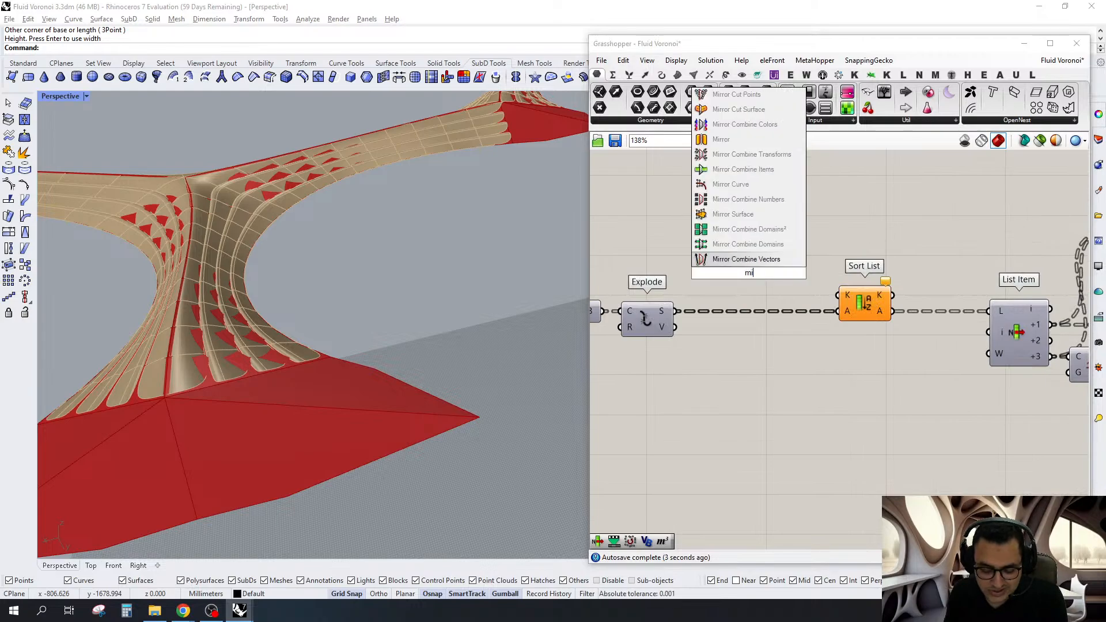
type("d")
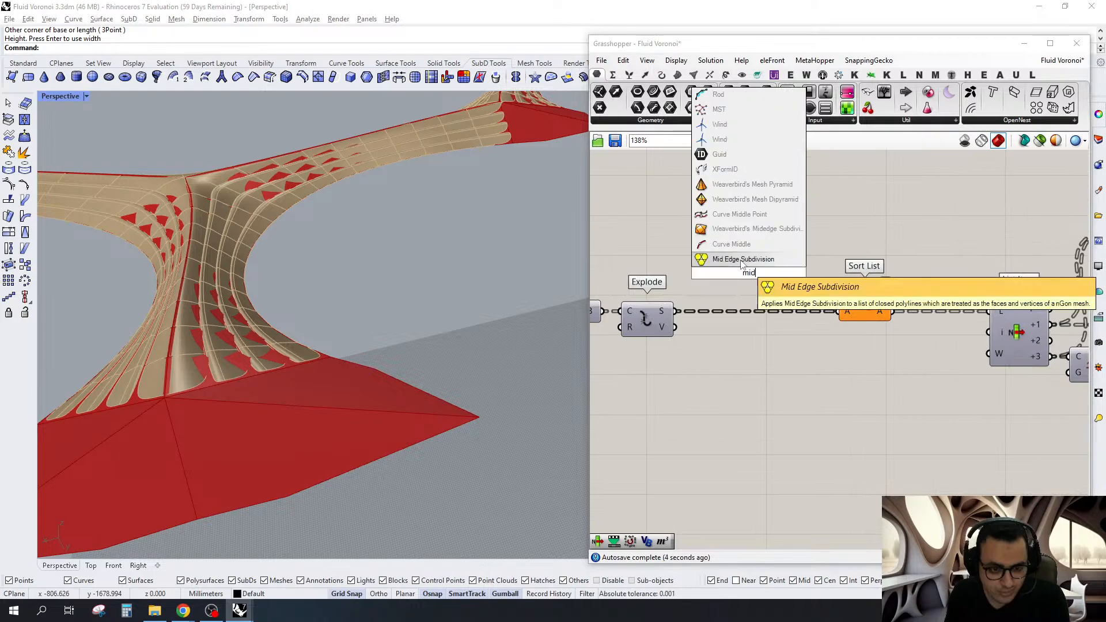
left_click(732, 244)
double_click(777, 269)
type("d")
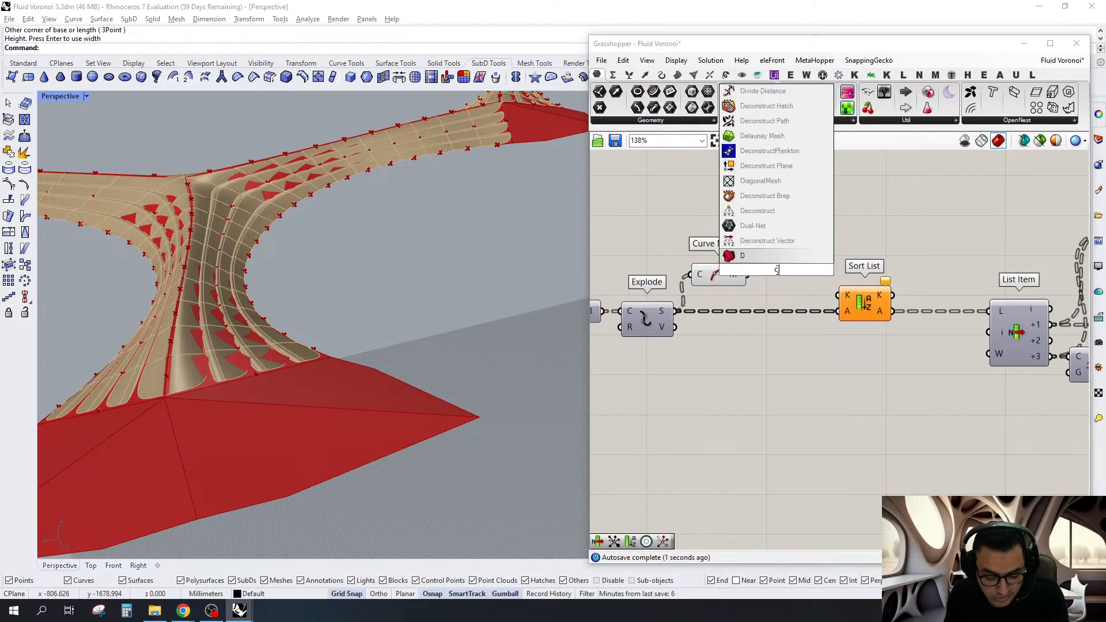
type("e")
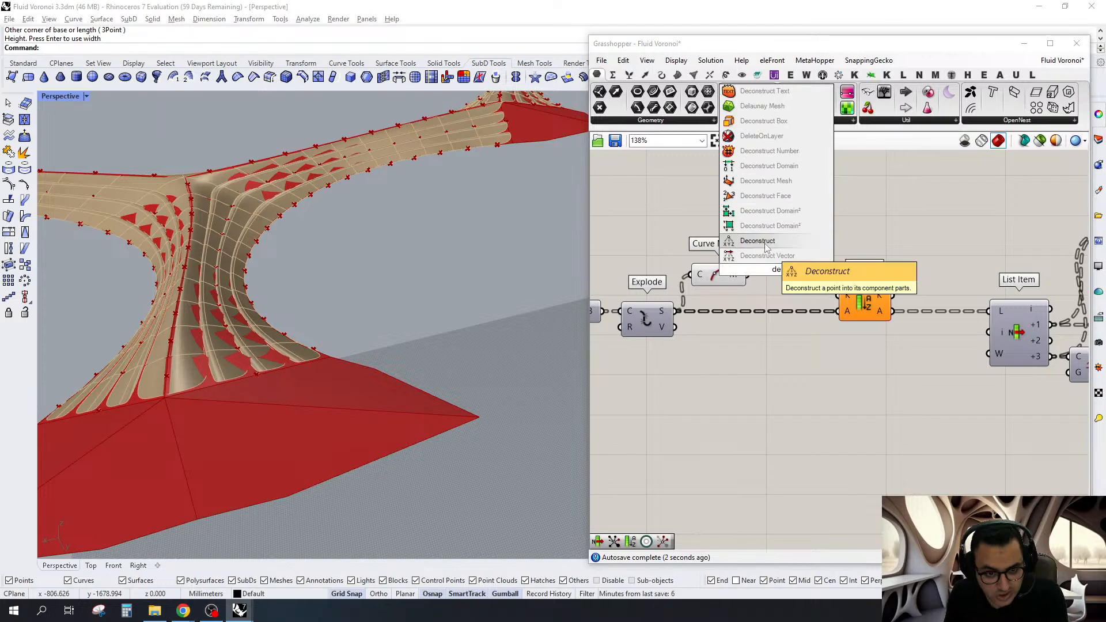
left_click(759, 241)
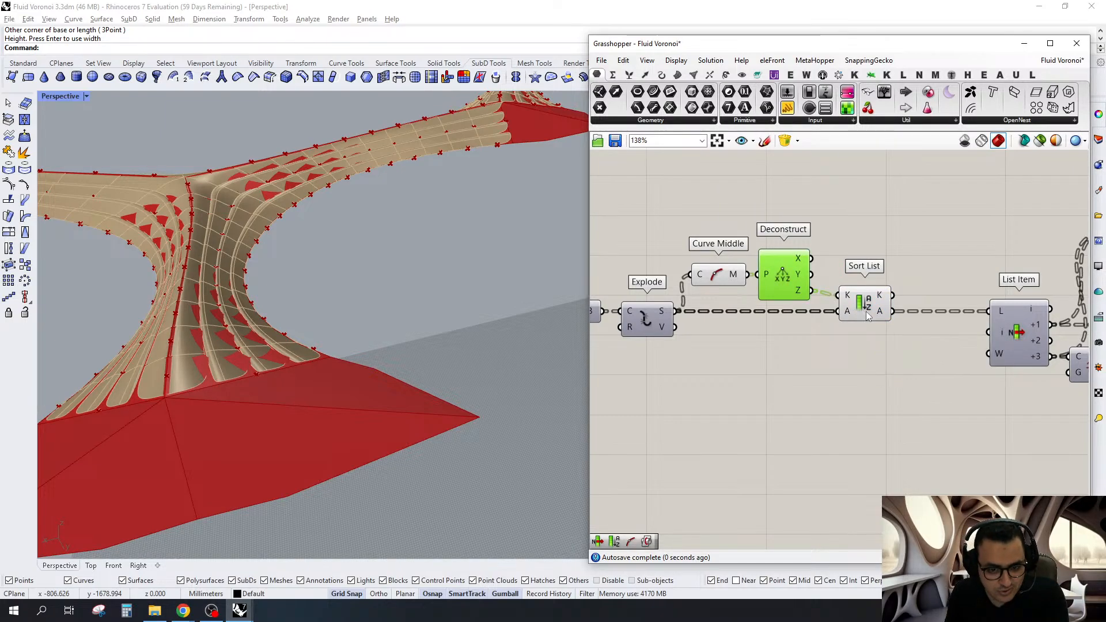
Replace the old List Item with a new one fed by Sort List's A output
right_click_drag(922, 325, 813, 323)
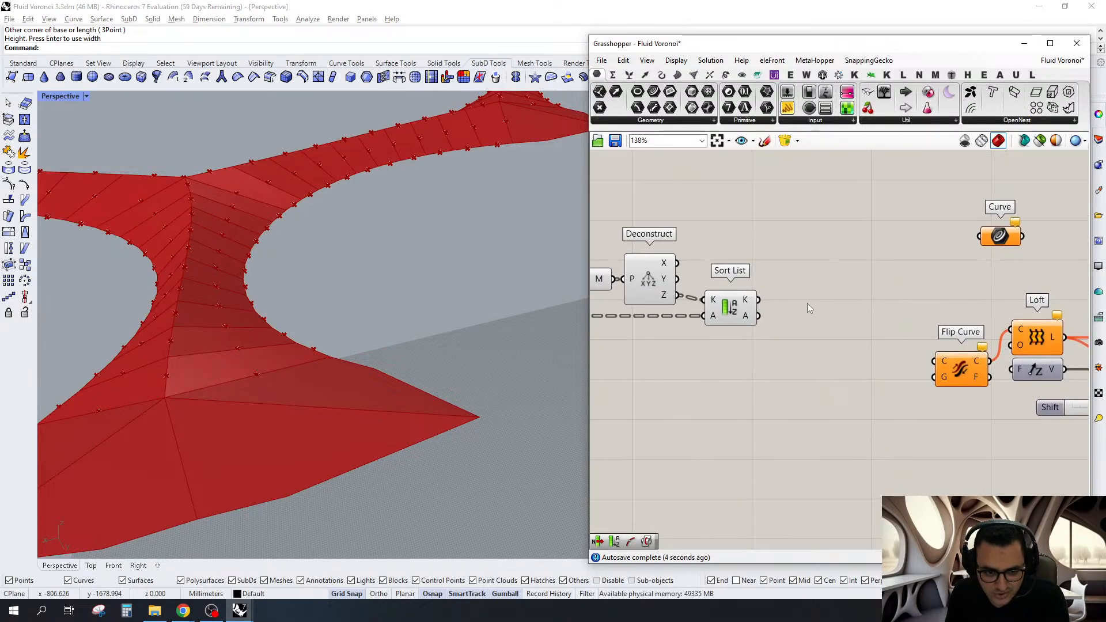
double_click(808, 304)
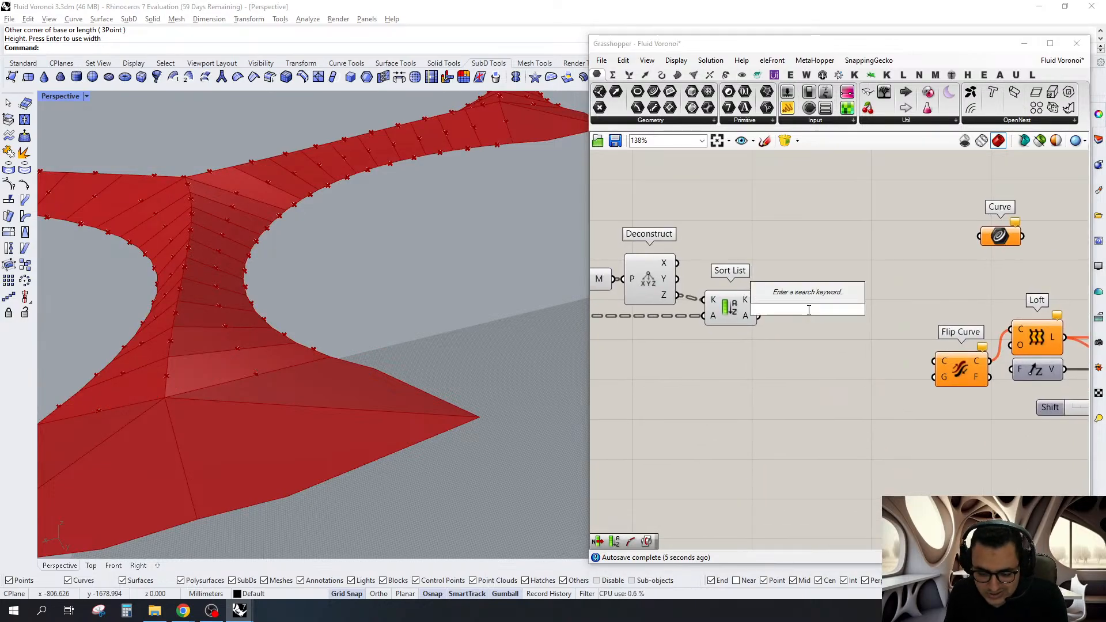
type("li")
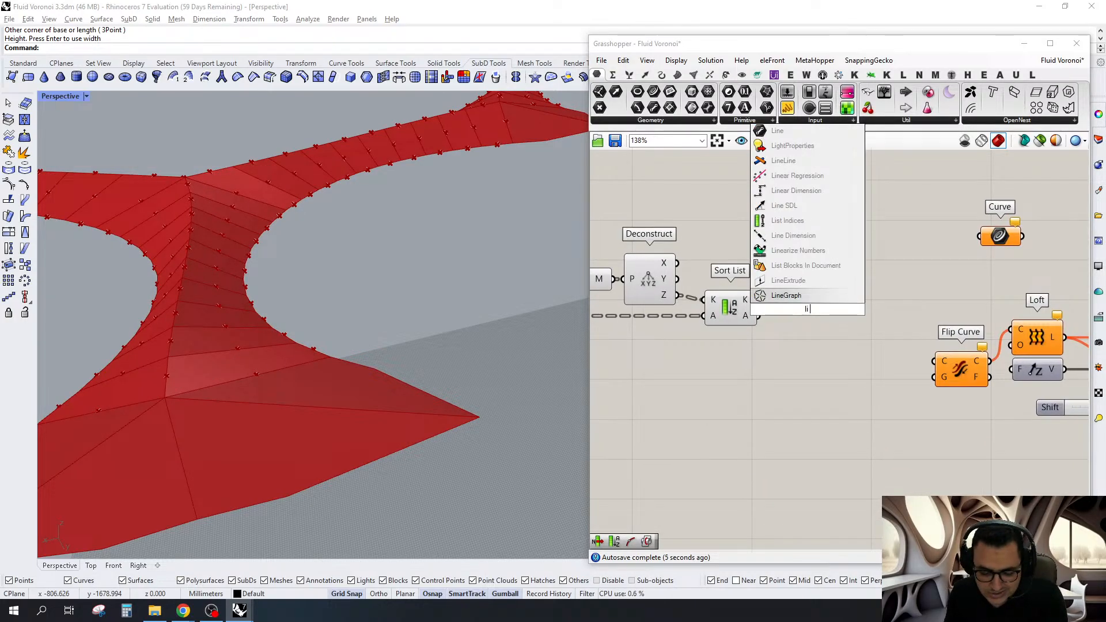
type(" i")
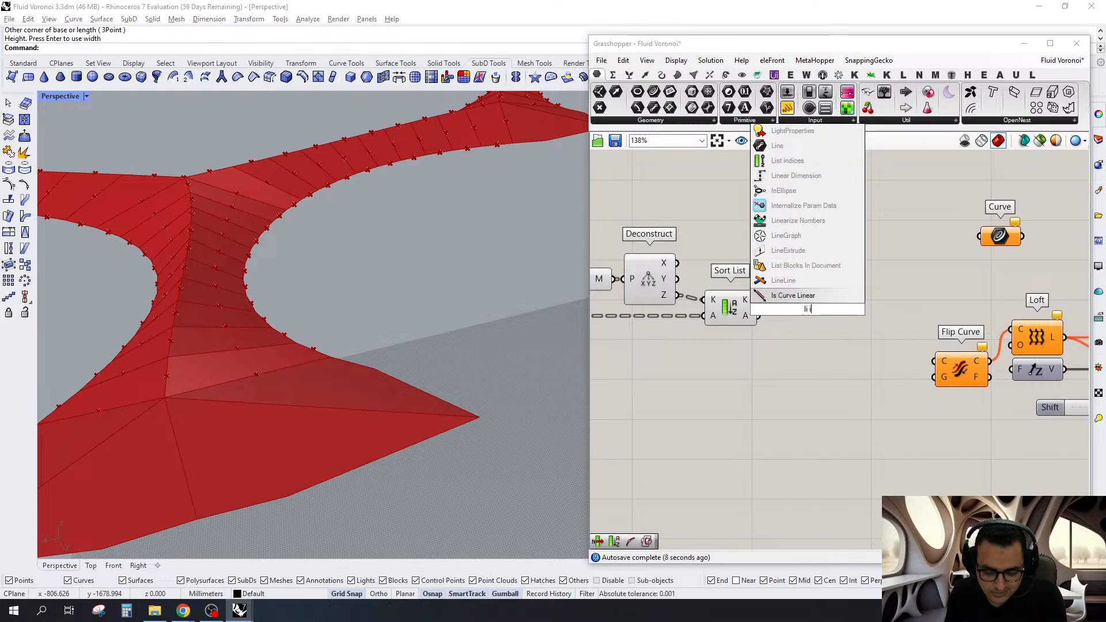
type("t")
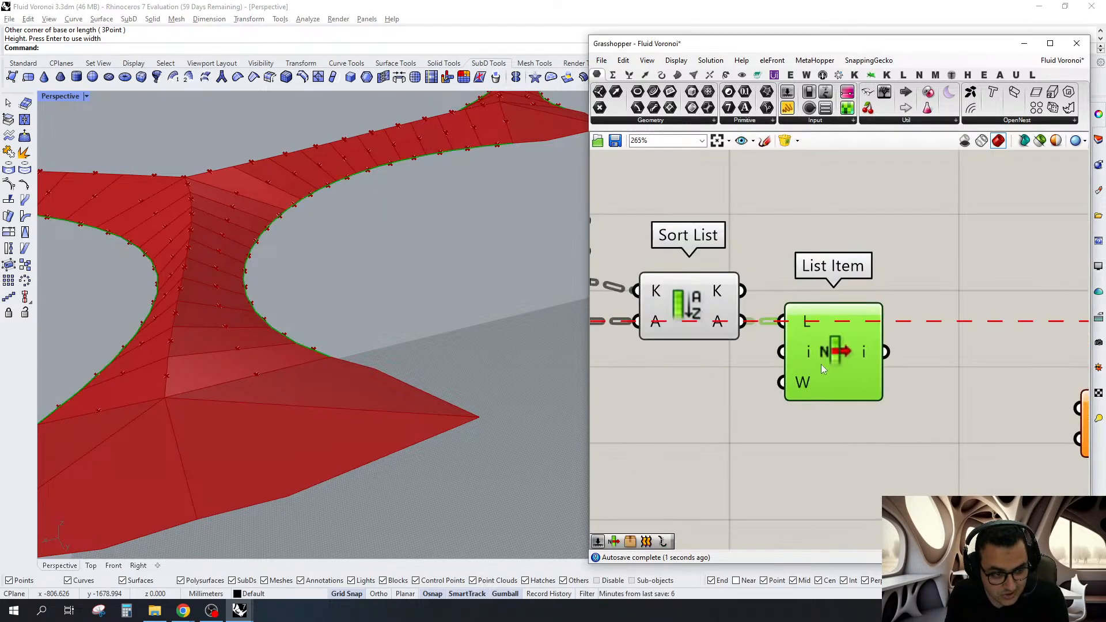
Add a -1 output to the new List Item, then wire -1 to Loft's C and i to Flip Curve's C
scroll(402, 309, "down", 5)
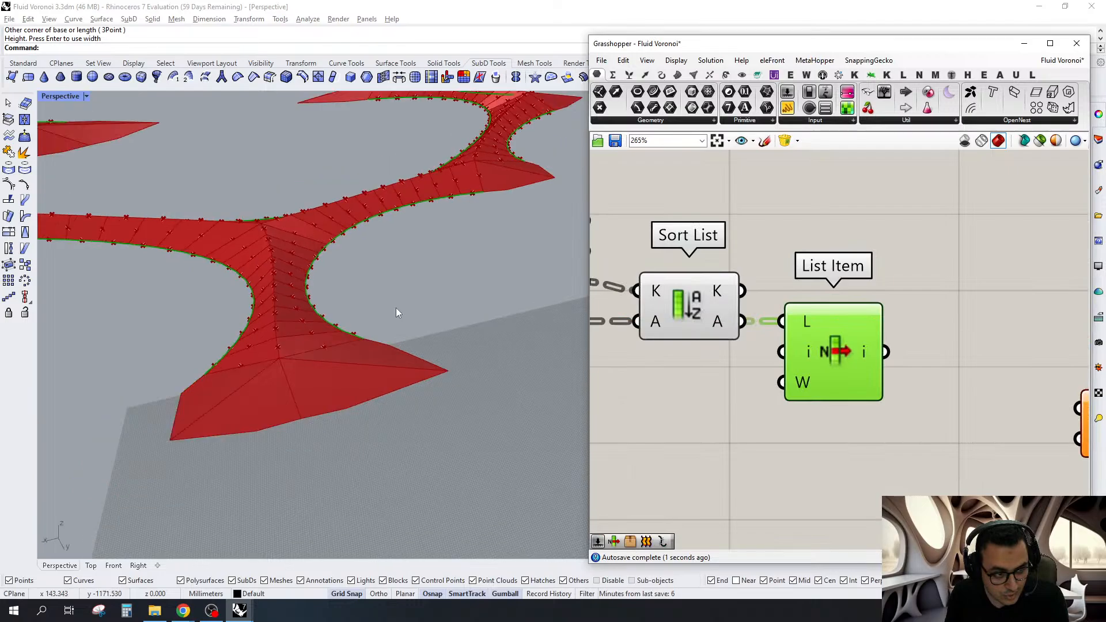
scroll(354, 303, "up", 5)
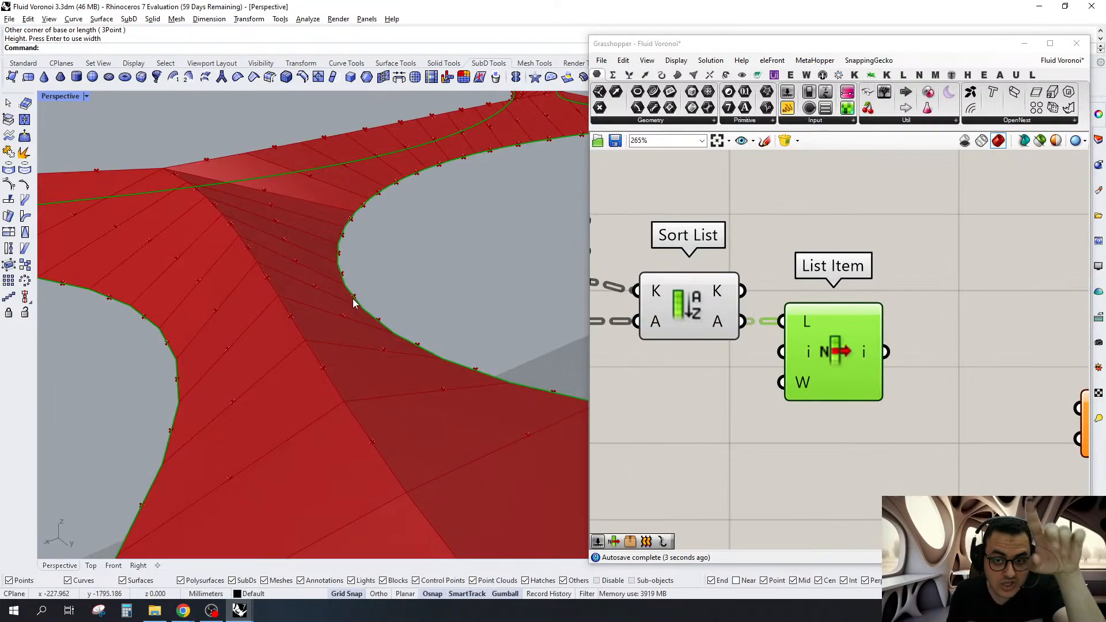
scroll(312, 311, "down", 4)
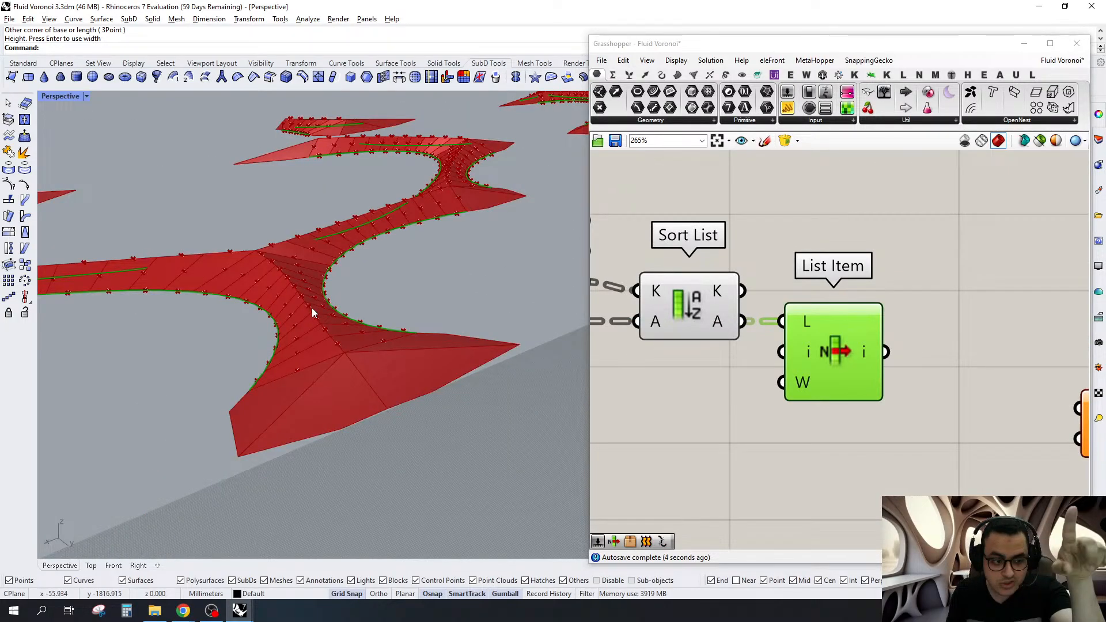
scroll(313, 312, "down", 4)
scroll(853, 305, "up", 3)
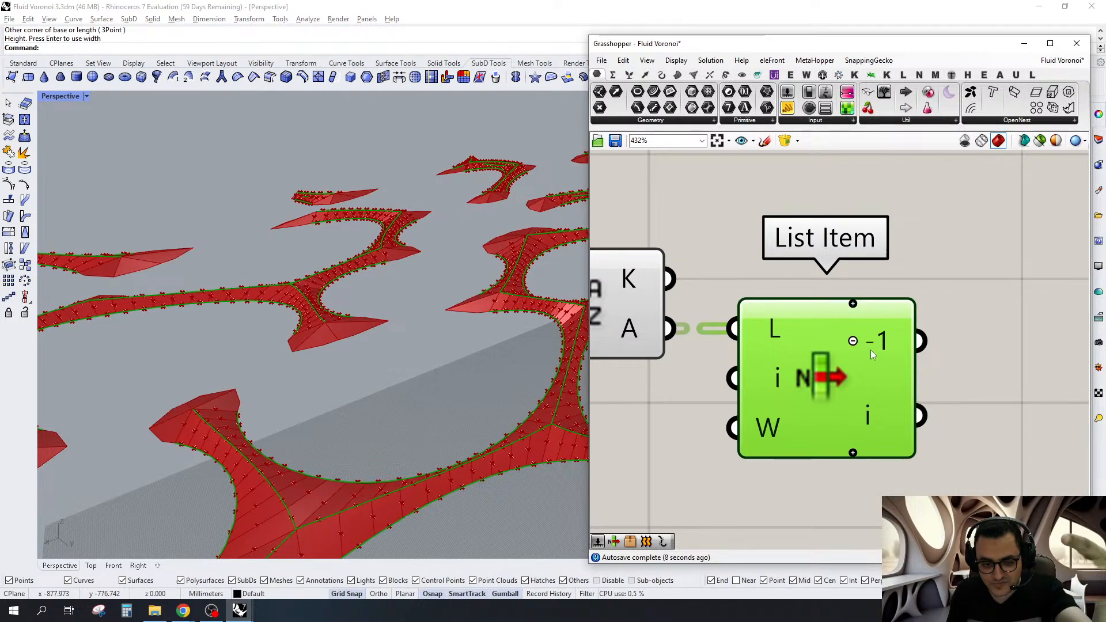
mouse_move(873, 338)
scroll(358, 364, "down", 3)
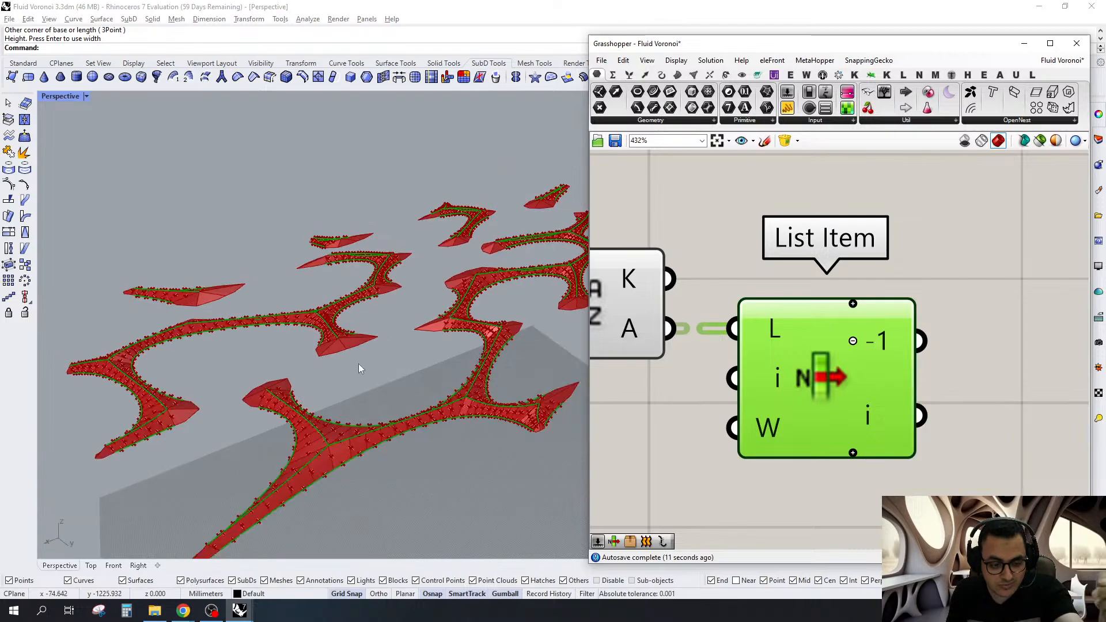
right_click_drag(358, 365, 499, 341)
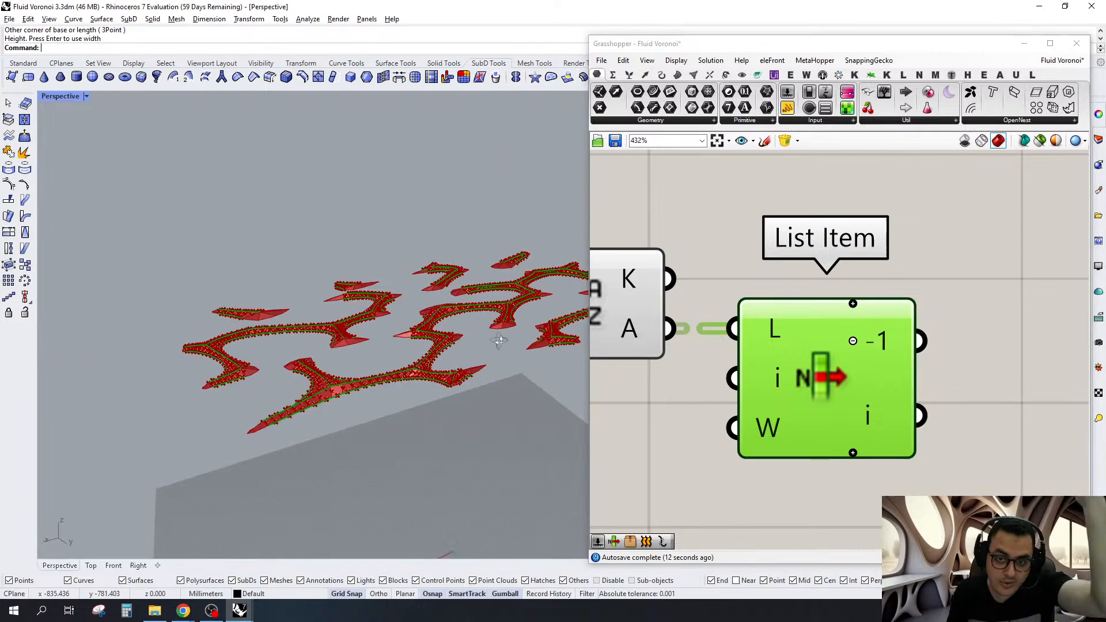
scroll(727, 330, "down", 3)
left_click_drag(707, 322, 1034, 341)
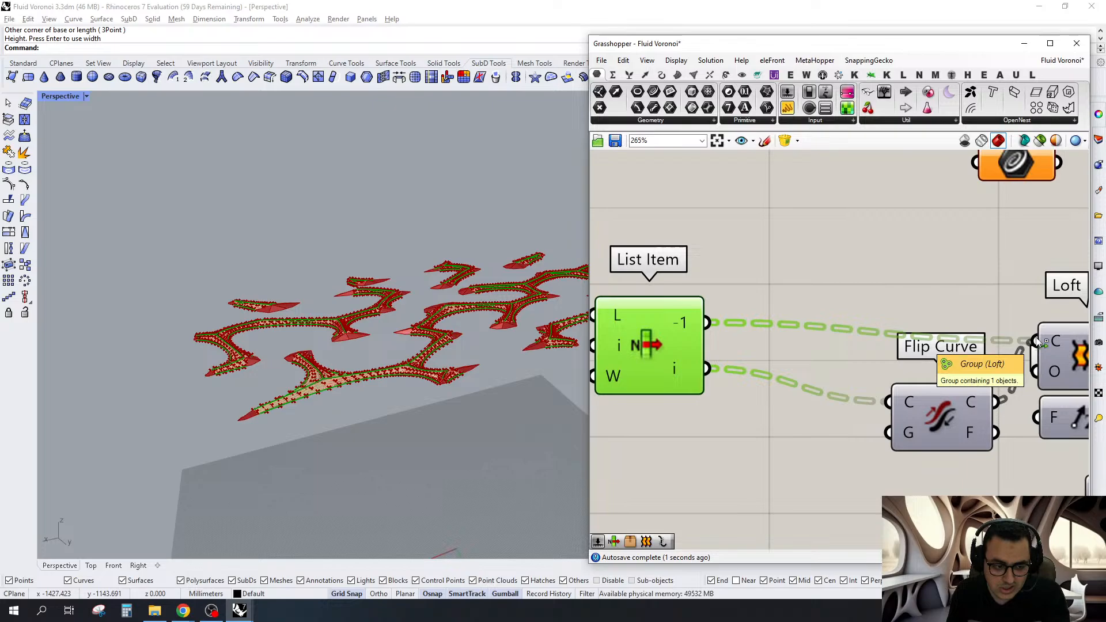
Replace the Shift slider of Twisted Boxes from 2 Surfs with the spare slider set to 3, and place it below Move
scroll(461, 395, "up", 10)
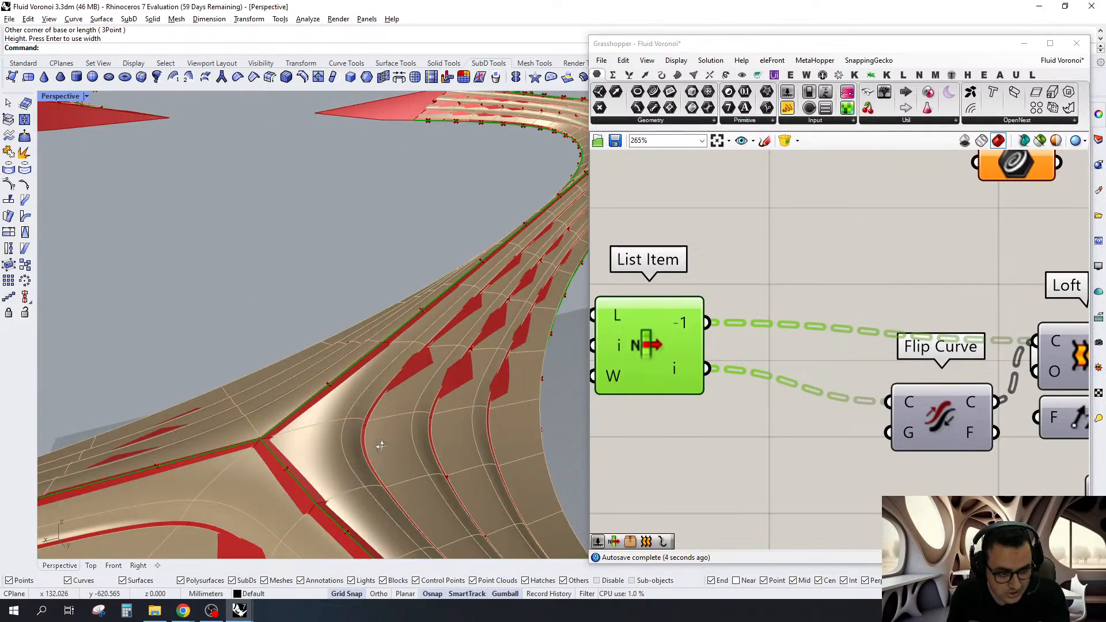
right_click_drag(378, 442, 339, 443)
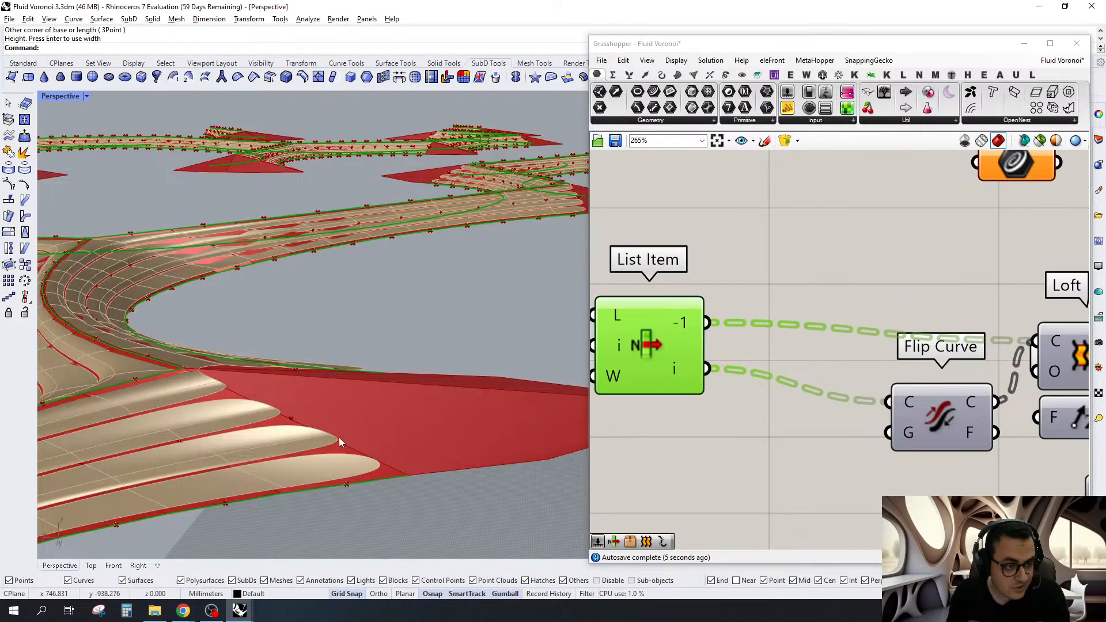
scroll(339, 437, "down", 5)
scroll(873, 311, "down", 3)
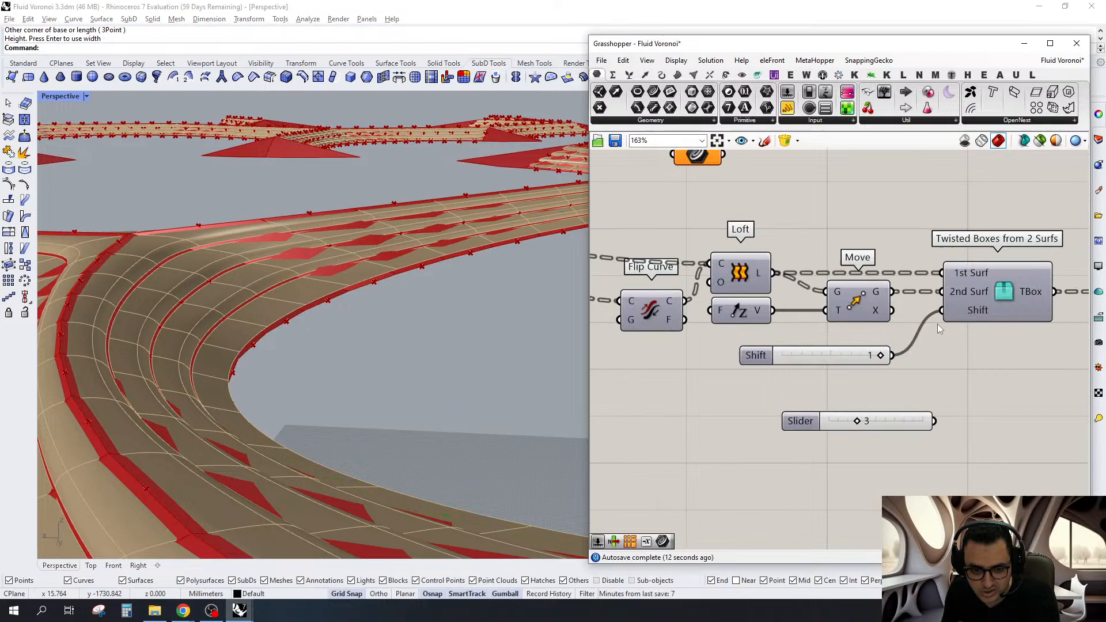
left_click_drag(941, 311, 933, 421, "shift")
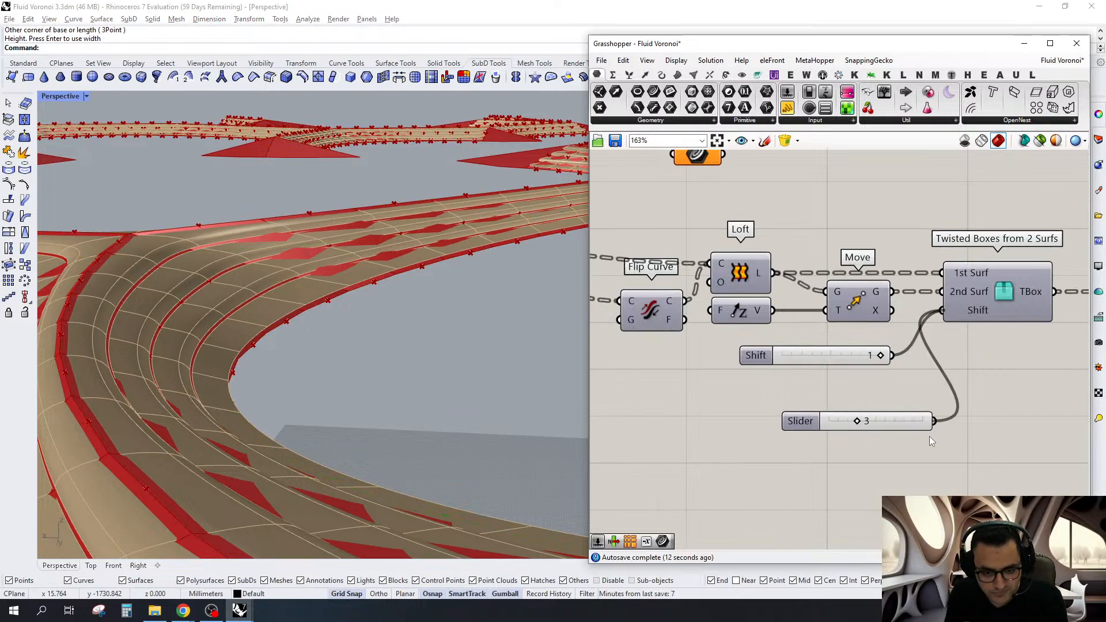
left_click(755, 355)
key("Delete")
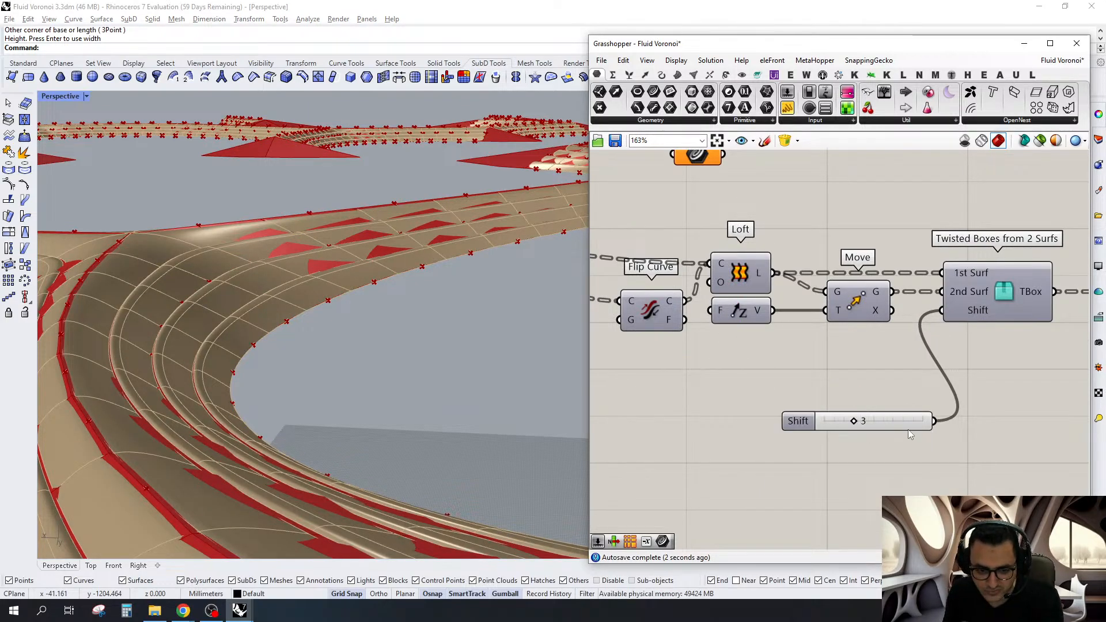
left_click_drag(907, 428, 876, 354)
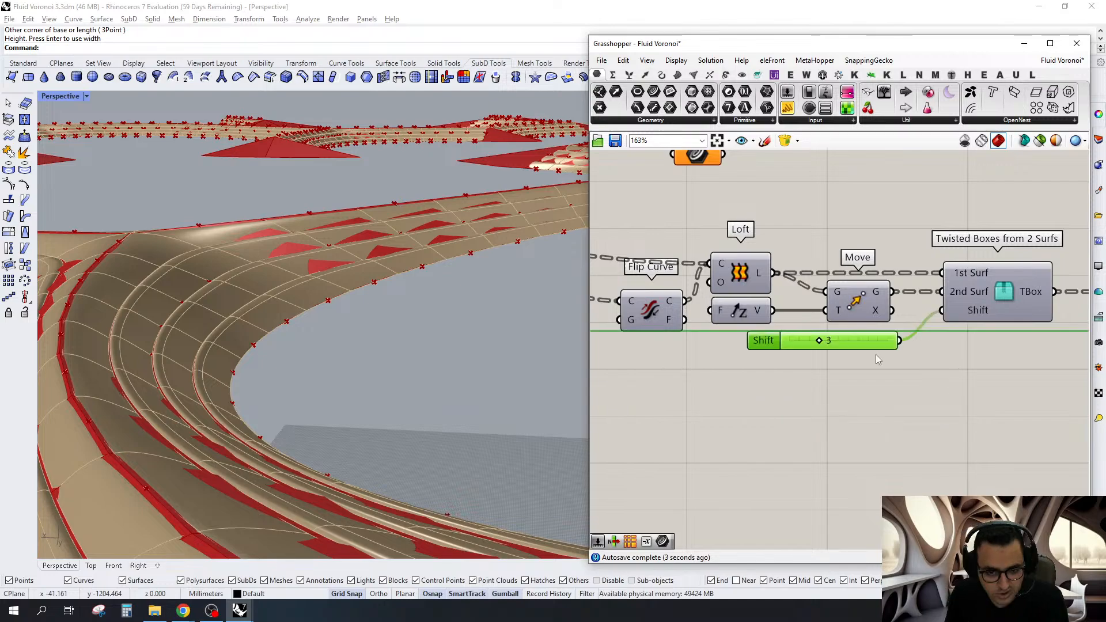
Move the components up to and including List Item closer to Flip Curve to close the gap, and tidy Flip Curve's position
scroll(875, 354, "down", 4)
right_click_drag(772, 312, 917, 313)
scroll(917, 314, "down", 2)
left_click_drag(893, 261, 576, 418)
right_click_drag(771, 354, 609, 364)
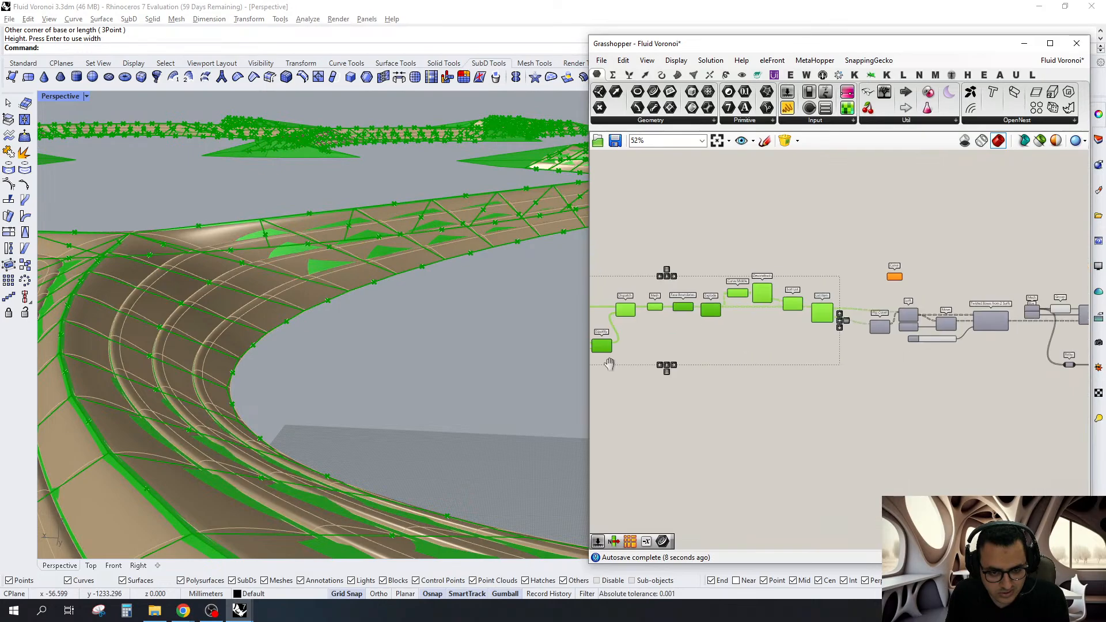
scroll(887, 314, "up", 5)
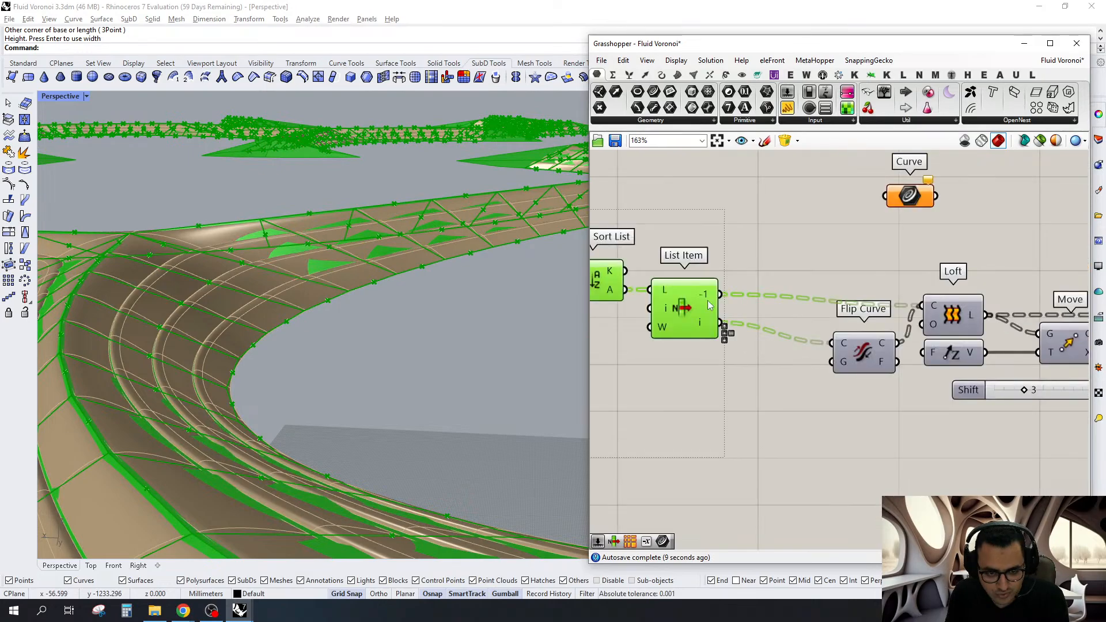
left_click_drag(708, 300, 799, 311)
left_click(873, 399)
left_click_drag(871, 359, 874, 351)
left_click(864, 388)
scroll(864, 388, "down", 5)
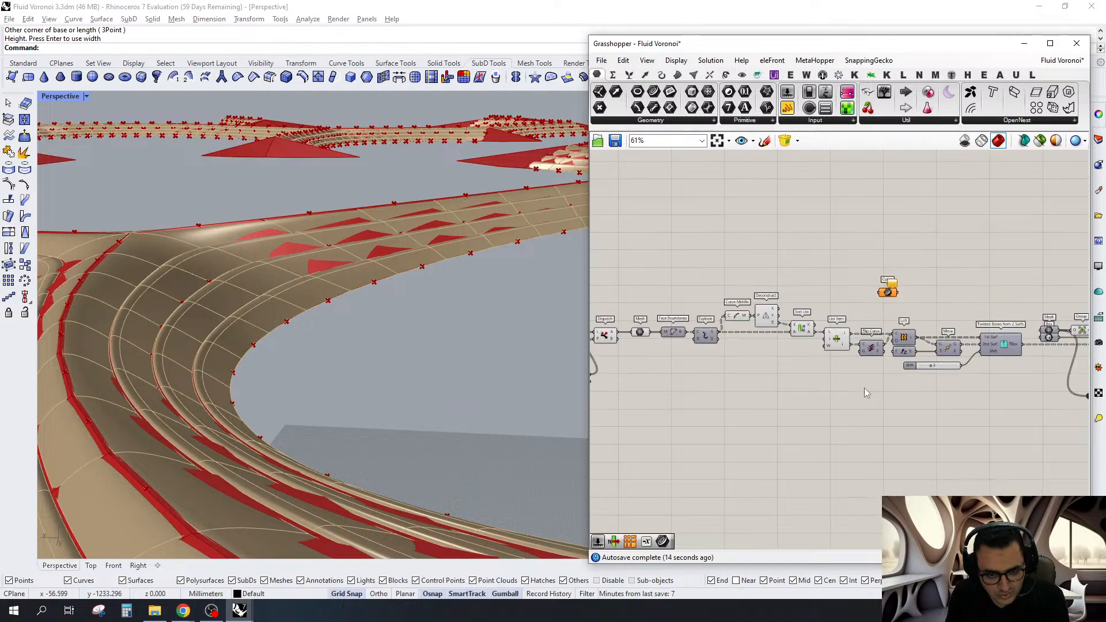
Turn off the preview of all components in the definition
key("ctrl+a")
key("ctrl+q")
left_click(864, 388)
Delete the unused Curve parameter above Flip Curve
right_click_drag(701, 262, 601, 254)
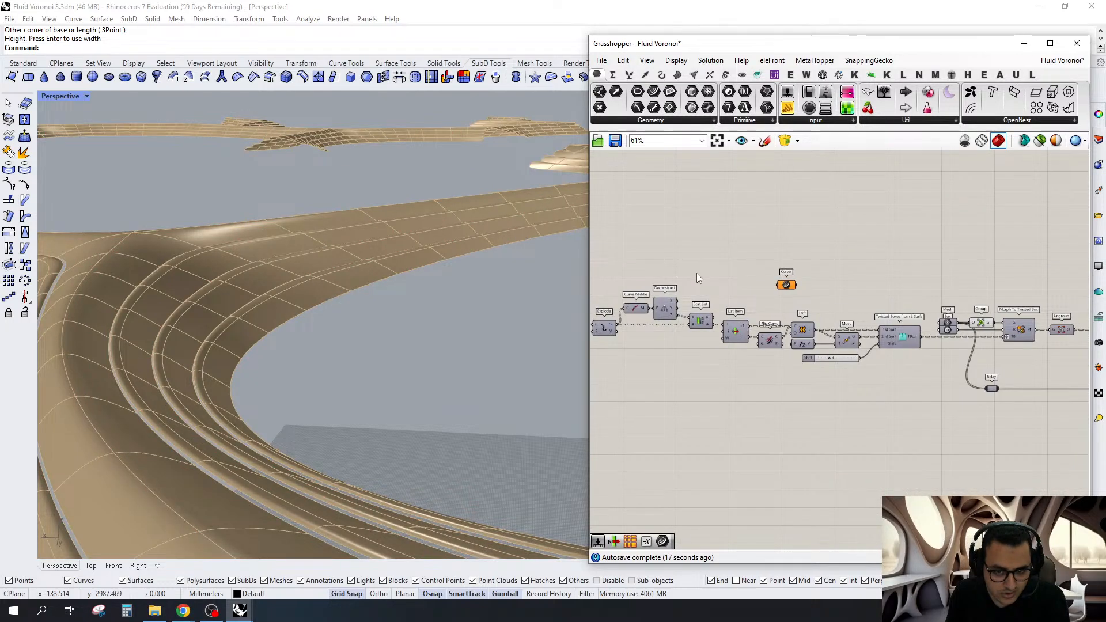
left_click_drag(787, 284, 868, 284)
right_click_drag(893, 275, 694, 234)
key("Delete")
Duplicate the components from Mesh and Box through Custom Preview, including Relay and Extract Material, and place the copy below the original
right_click_drag(779, 254, 744, 252)
scroll(764, 264, "up", 4)
left_click_drag(798, 351, 727, 208)
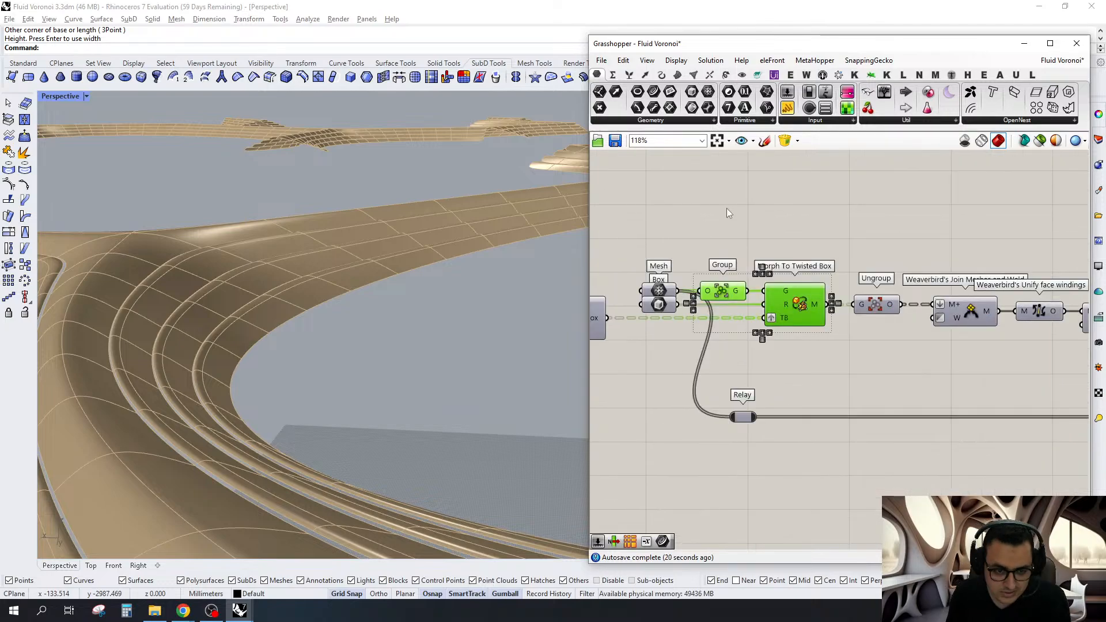
scroll(727, 213, "down", 4)
left_click_drag(1010, 236, 653, 403)
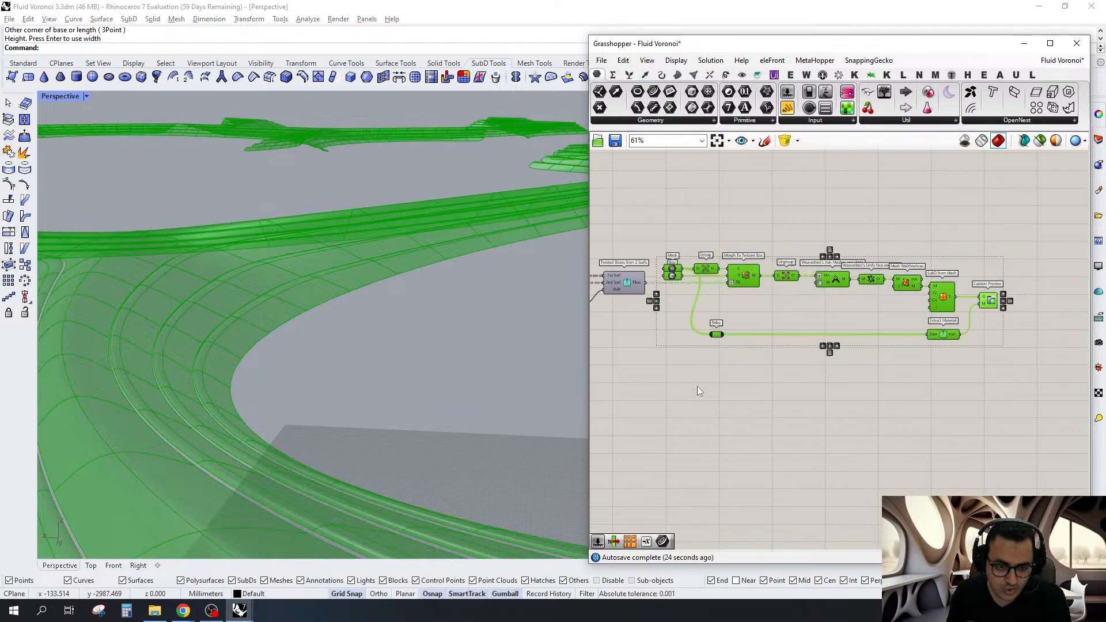
scroll(257, 375, "up", 5)
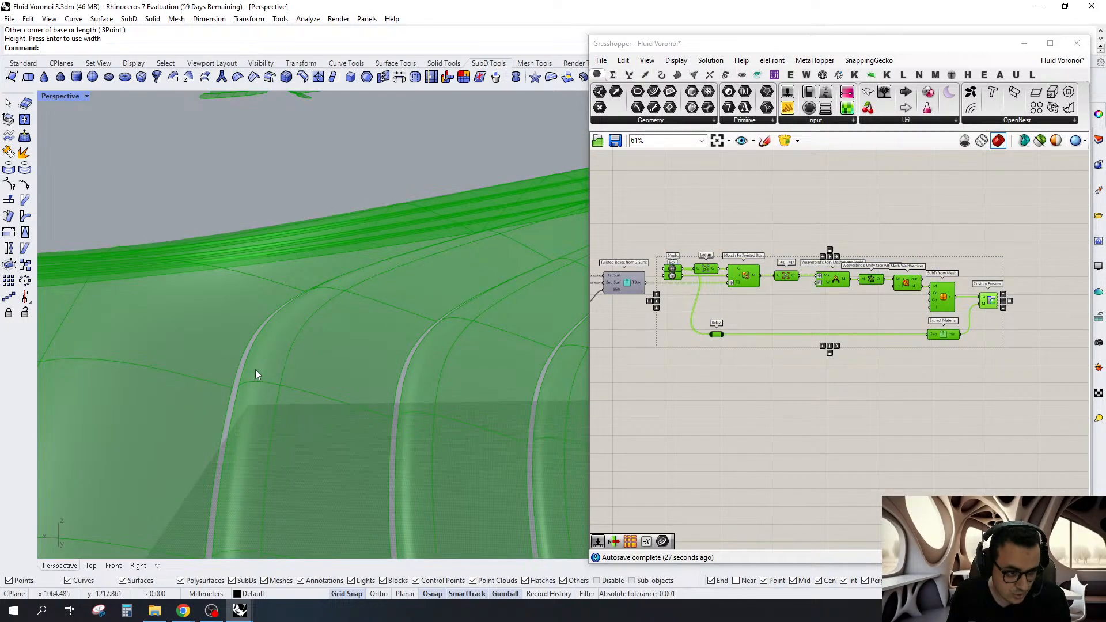
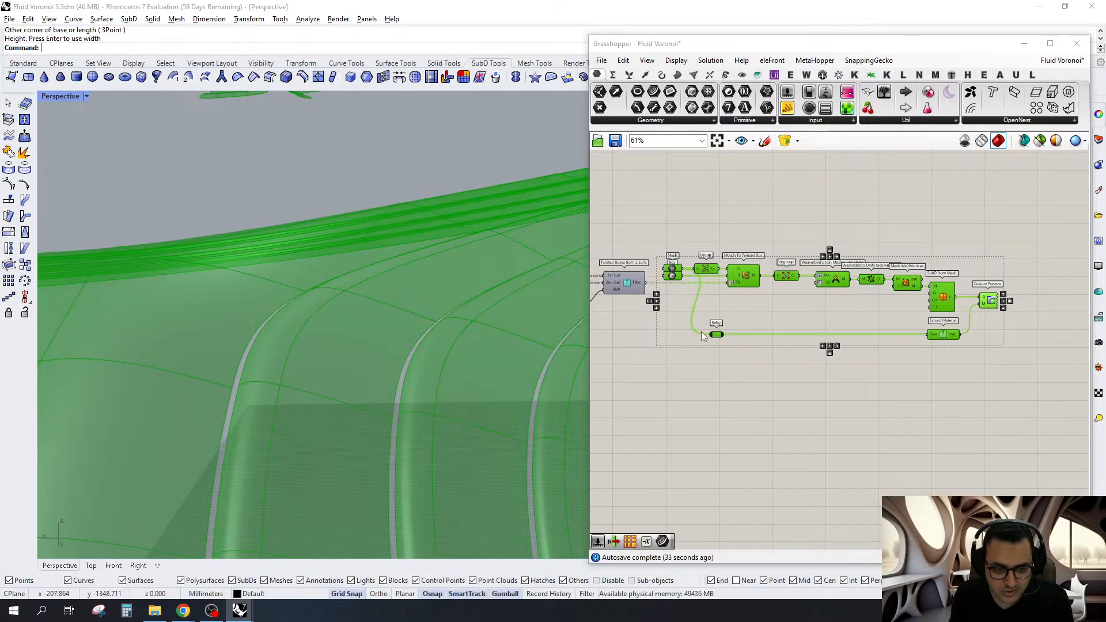
right_click_drag(701, 331, 729, 333)
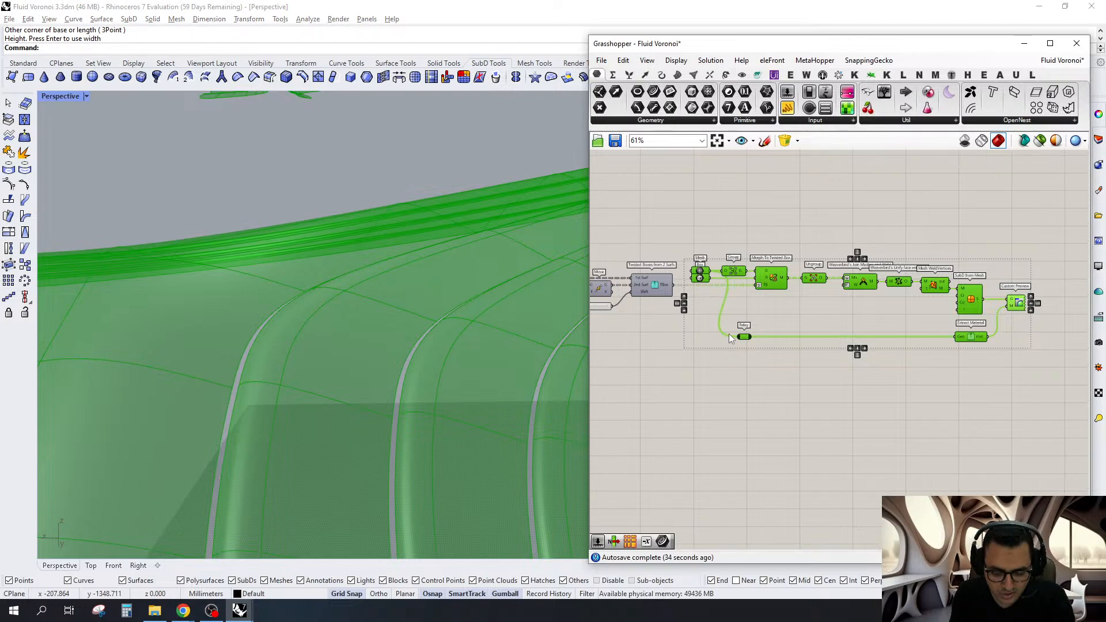
key("ctrl+c")
key("ctrl+v")
left_click_drag(770, 276, 774, 392)
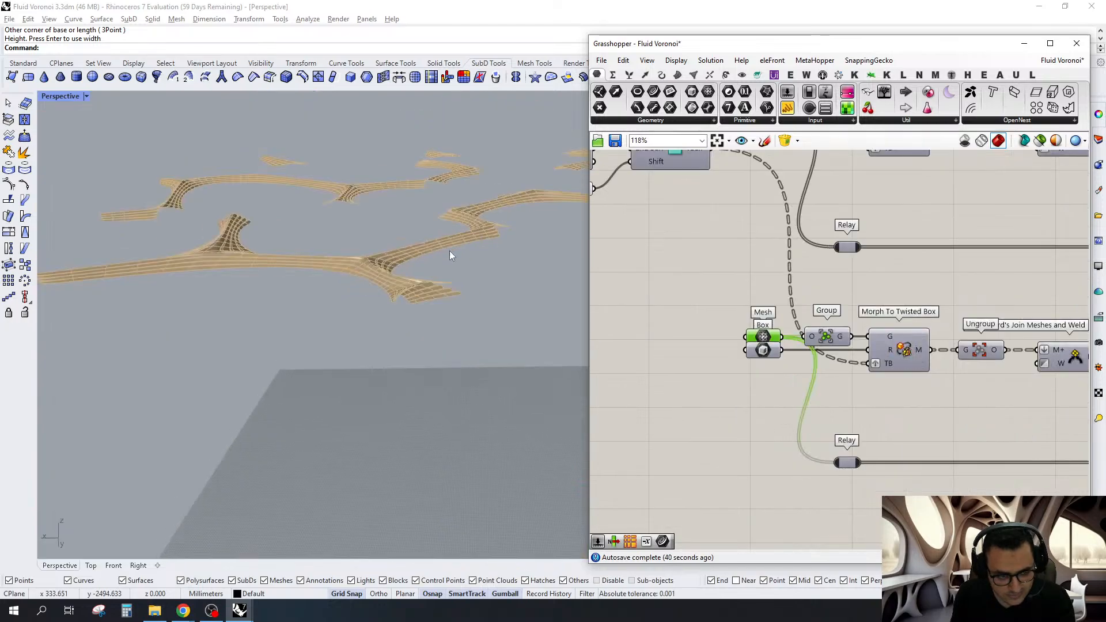
Select the three narrow strip meshes on the stepped module and assign them to the duplicated chain's Mesh parameter
scroll(425, 268, "down", 3)
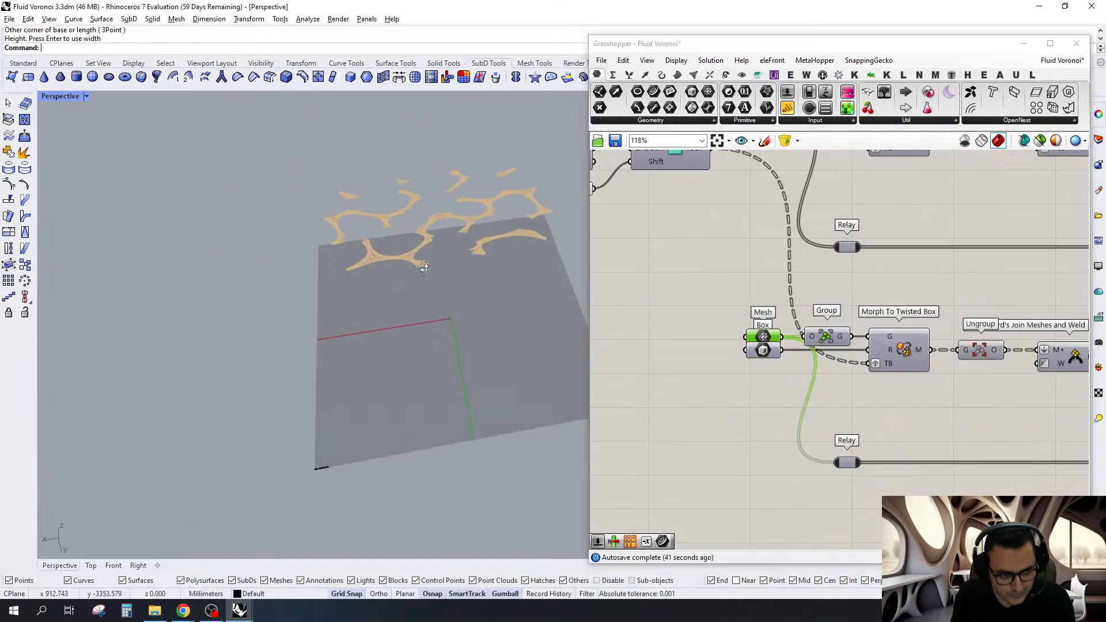
right_click(705, 278)
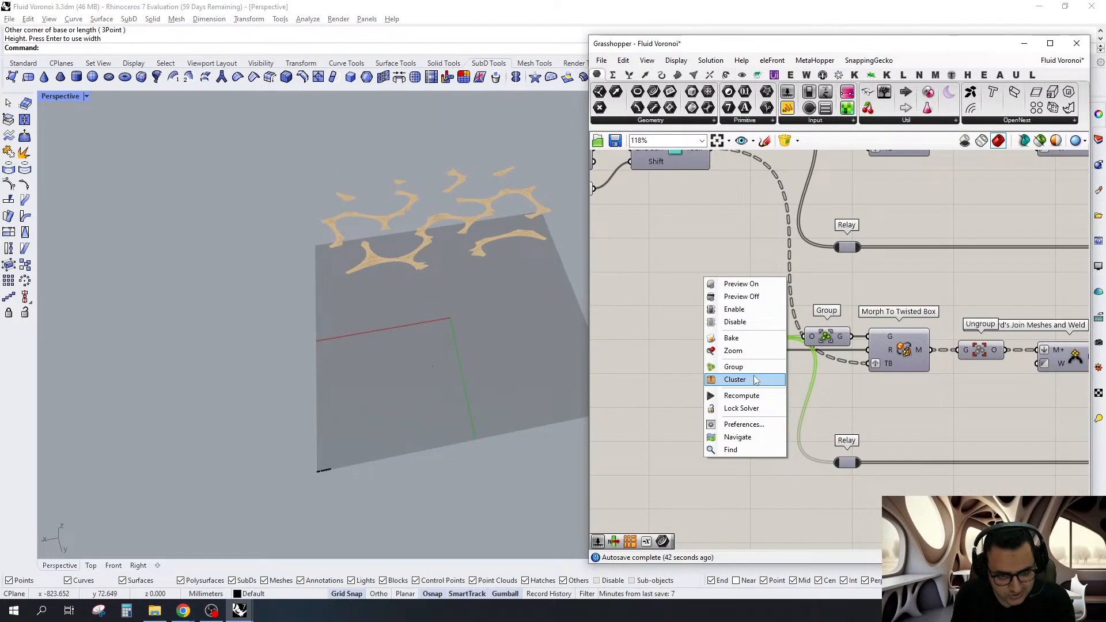
scroll(445, 306, "up", 10)
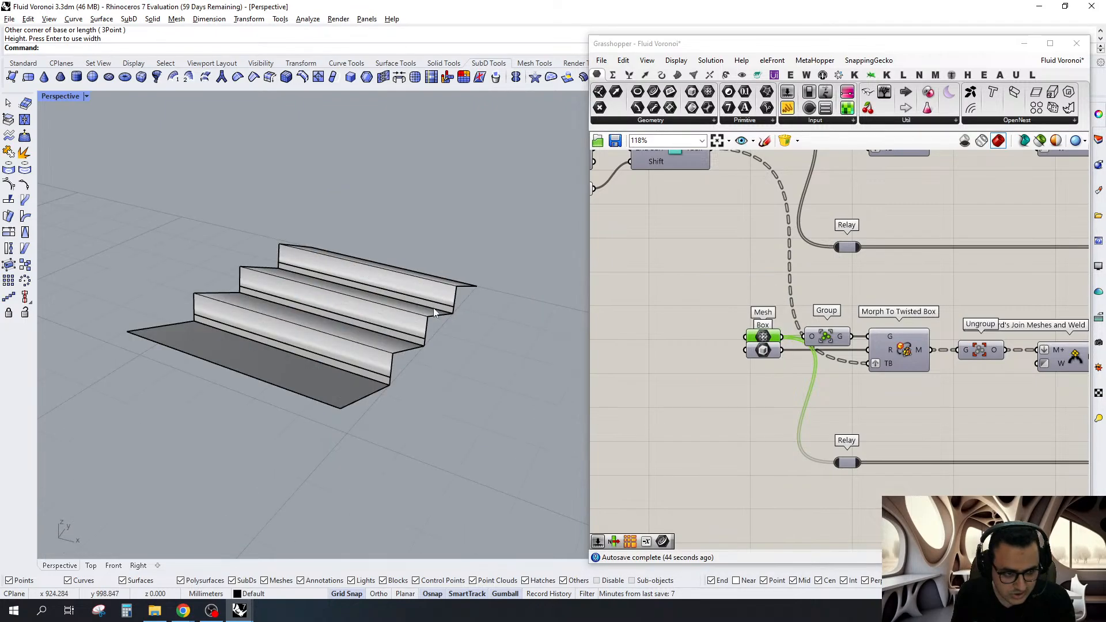
left_click(433, 296)
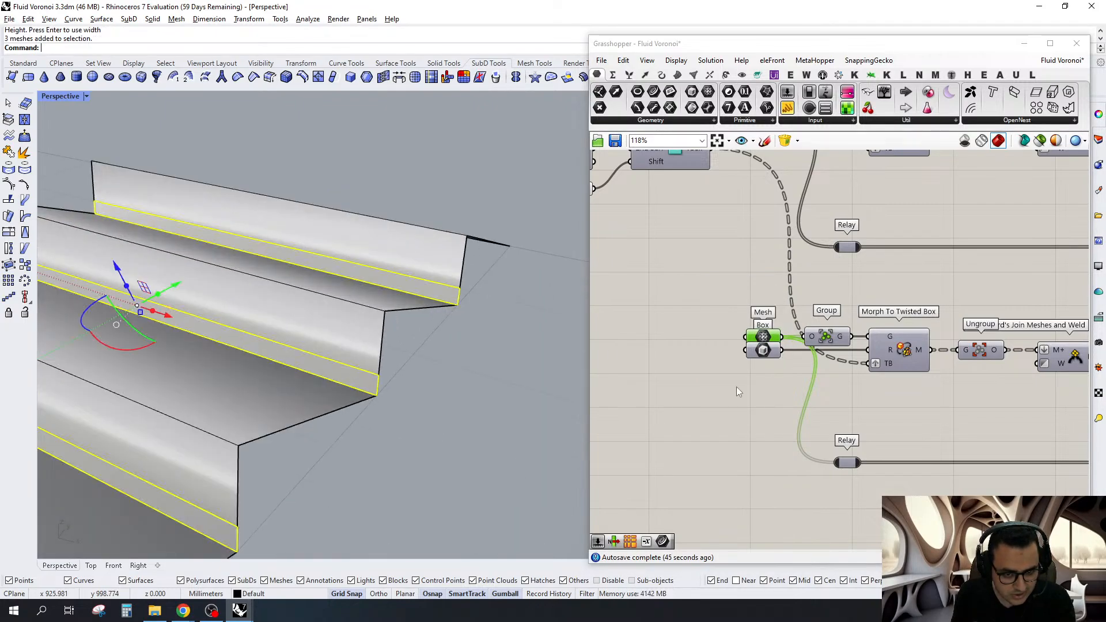
left_click(765, 339)
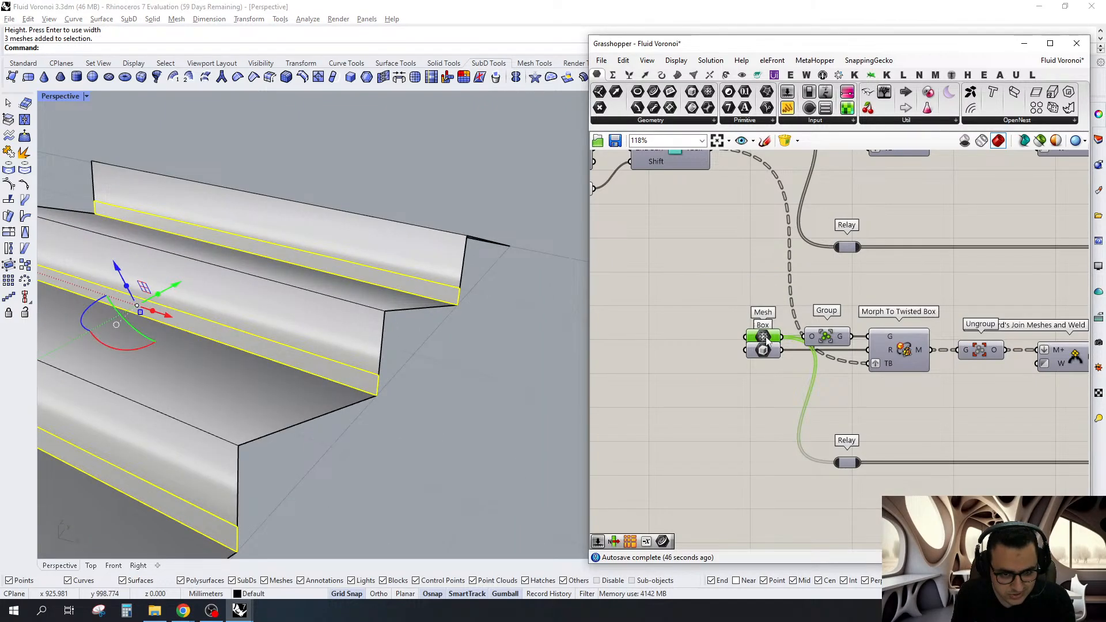
Zoom the Perspective viewport to the geometry of the two Custom Preview components for a close view
scroll(694, 396, "down", 3)
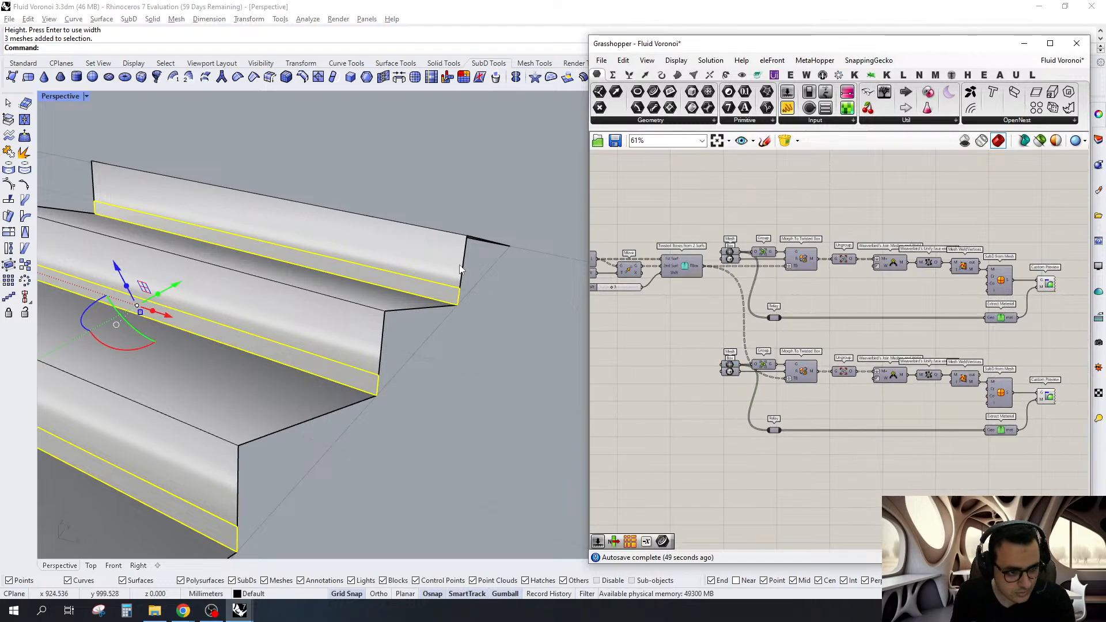
scroll(463, 274, "down", 3)
scroll(461, 274, "down", 9)
left_click(497, 291)
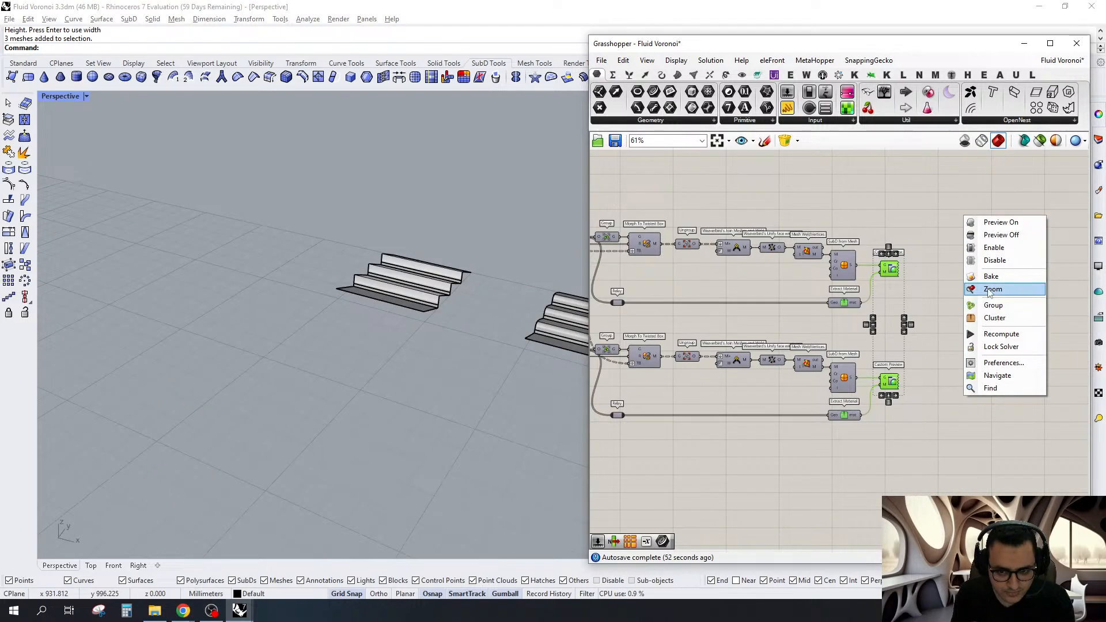
left_click(997, 291)
right_click_drag(459, 295, 509, 322)
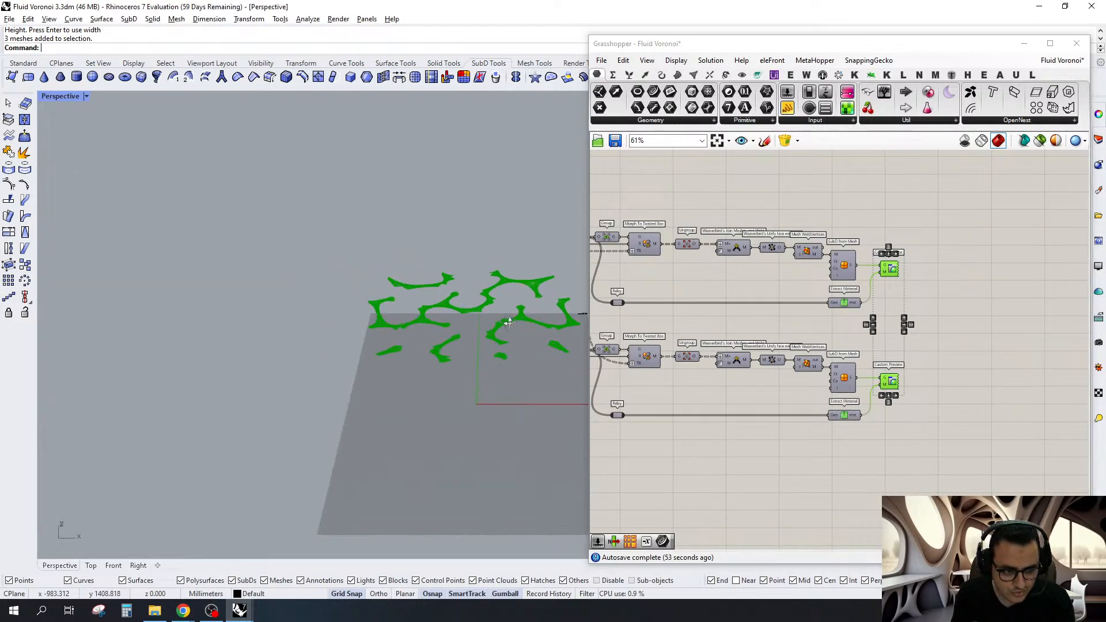
scroll(456, 315, "up", 5)
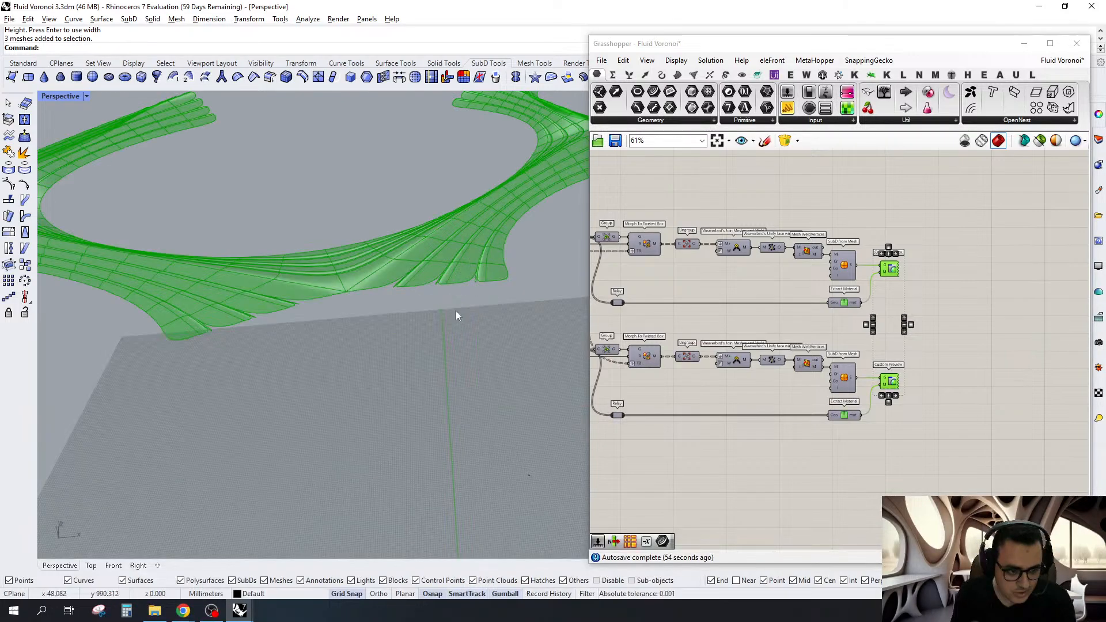
scroll(455, 315, "up", 3)
Set the Perspective viewport's display mode to Rendered and inspect the panels and strips along the branches
left_click(86, 96)
left_click(95, 164)
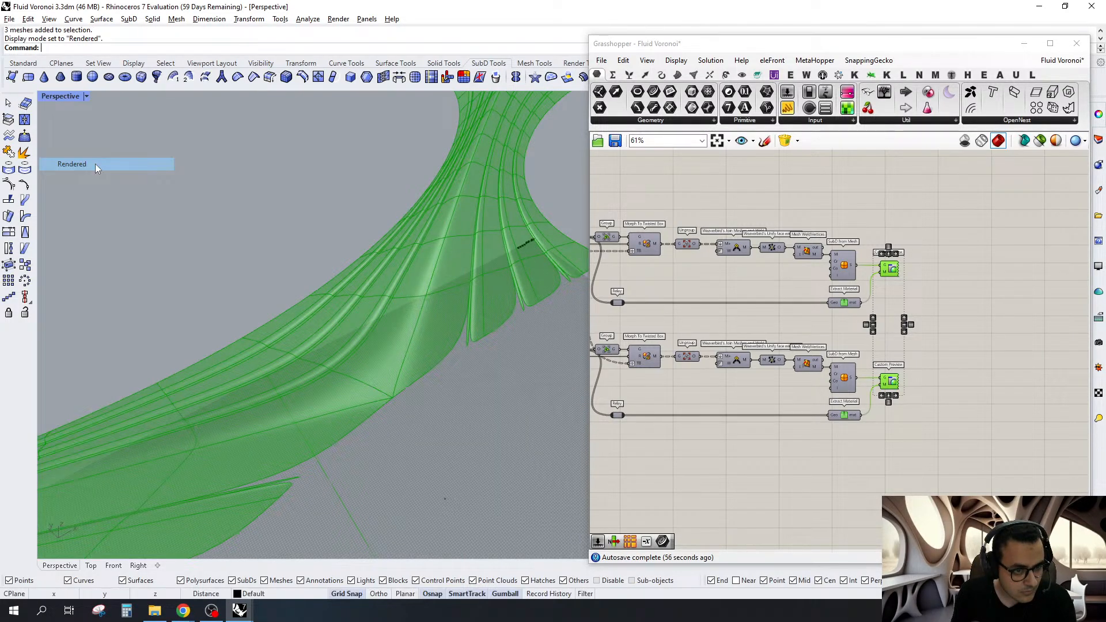
right_click_drag(95, 164, 448, 276)
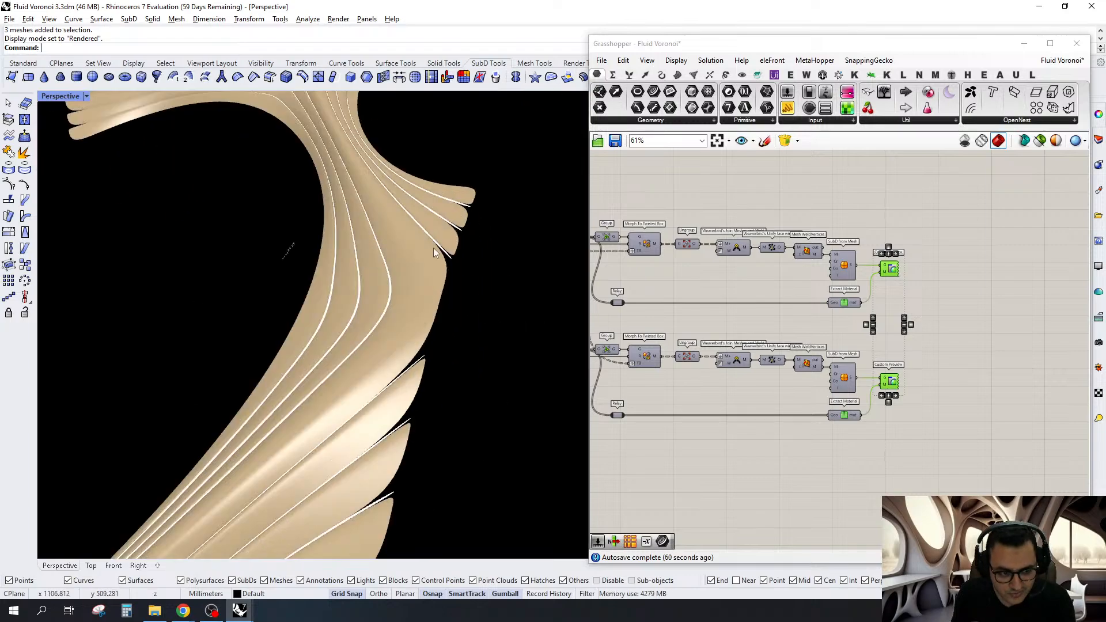
scroll(424, 246, "down", 2)
scroll(424, 245, "down", 3)
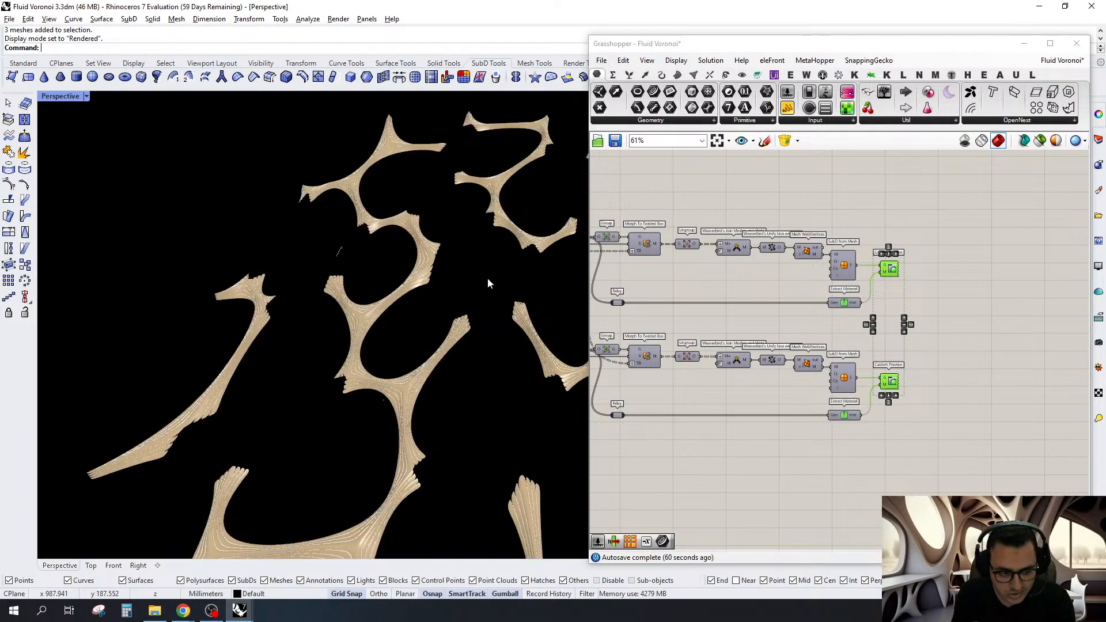
right_click_drag(487, 278, 416, 310)
left_click(923, 304)
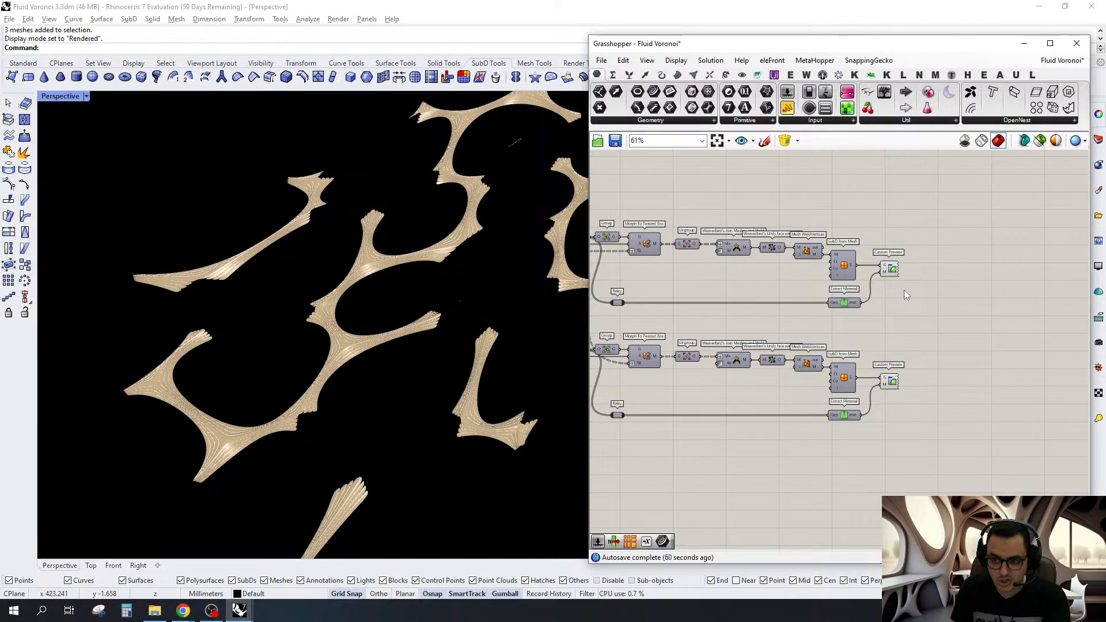
right_click_drag(503, 292, 470, 389)
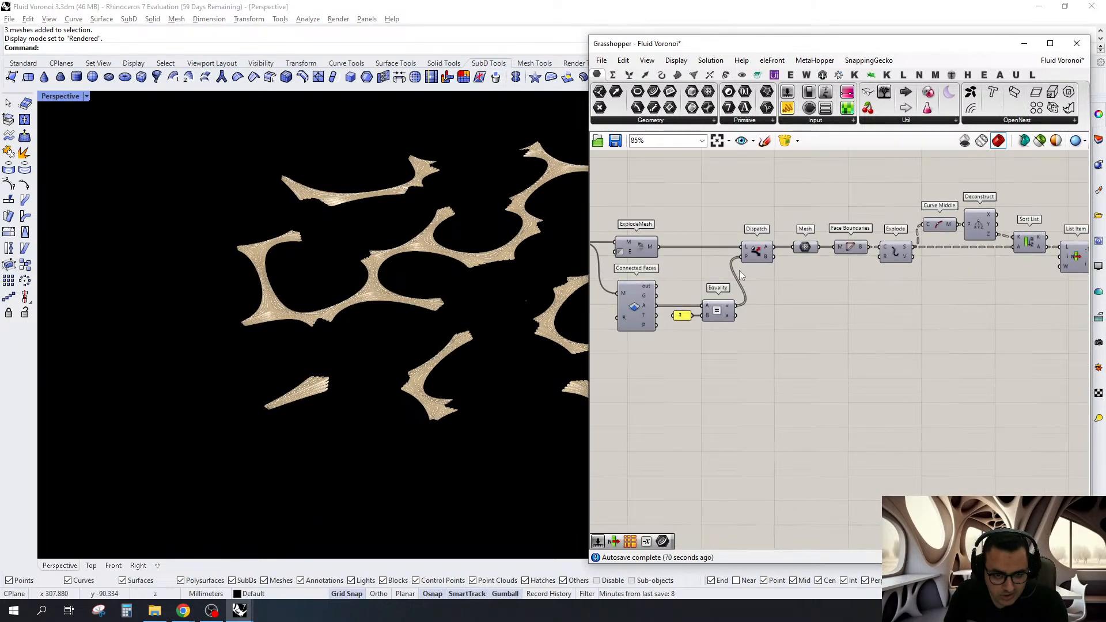
Feed Face Boundaries directly from Dispatch output A, and place the Mesh parameter below the chain wired to Dispatch output B
scroll(809, 251, "up", 3)
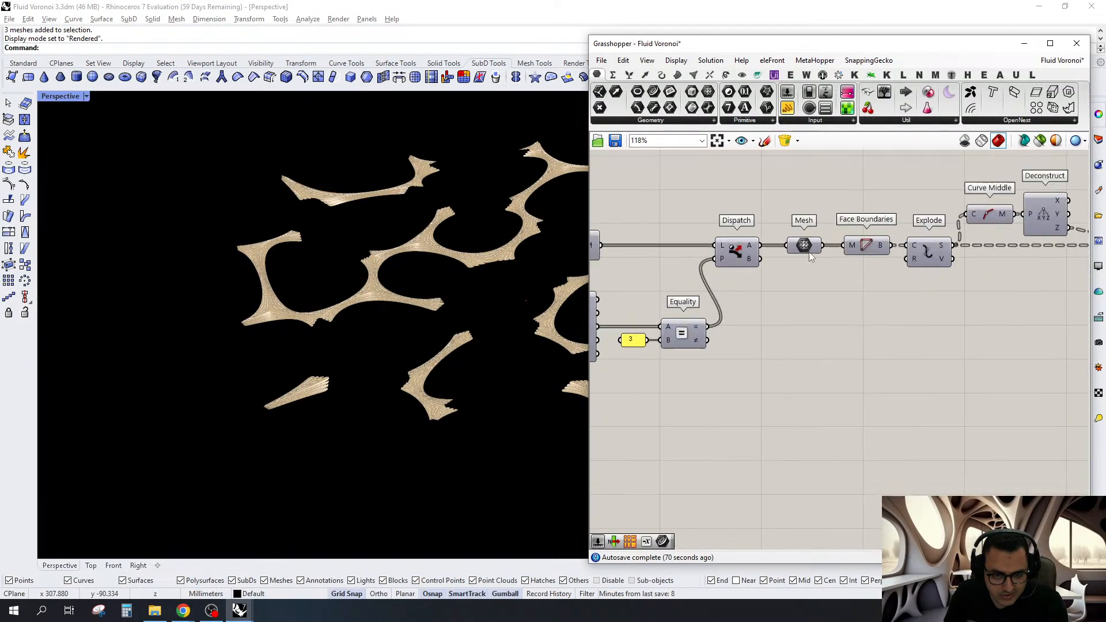
left_click(804, 247)
left_click_drag(805, 247, 804, 354)
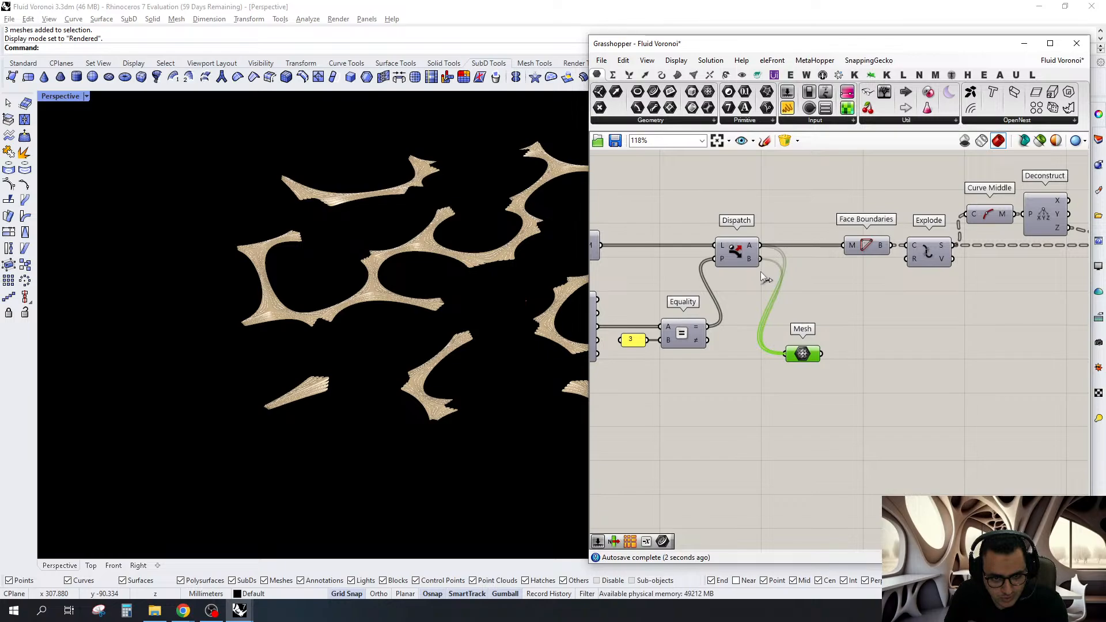
scroll(779, 288, "down", 3)
left_click_drag(791, 324, 789, 422)
Examine the end faces from Dispatch output B where they meet the paneled branches
scroll(353, 371, "up", 5)
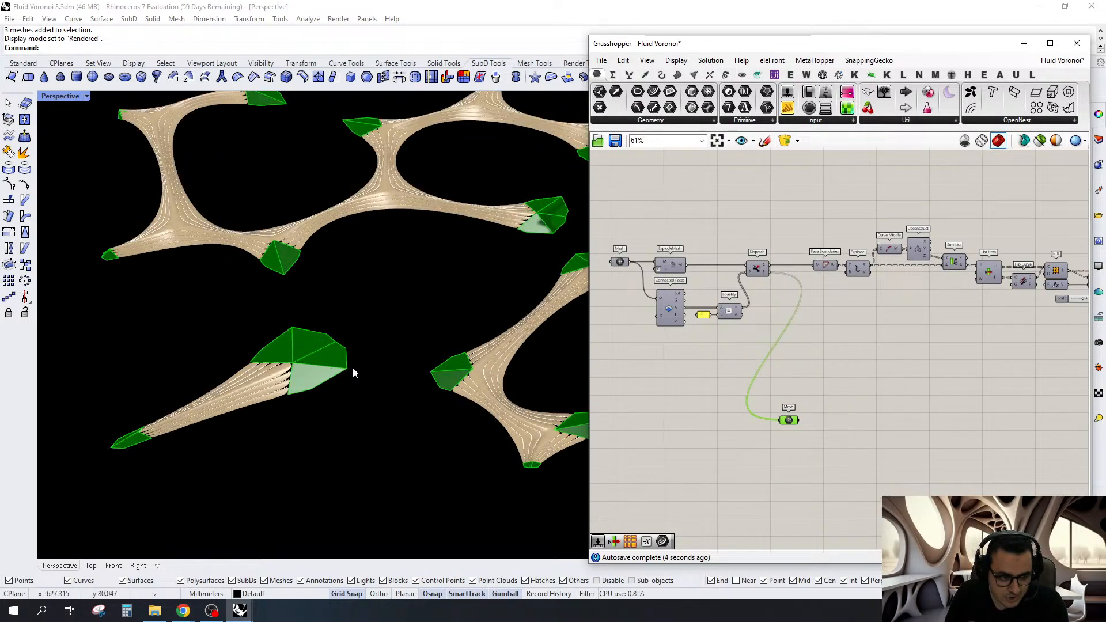
scroll(352, 367, "up", 3)
scroll(832, 382, "up", 2)
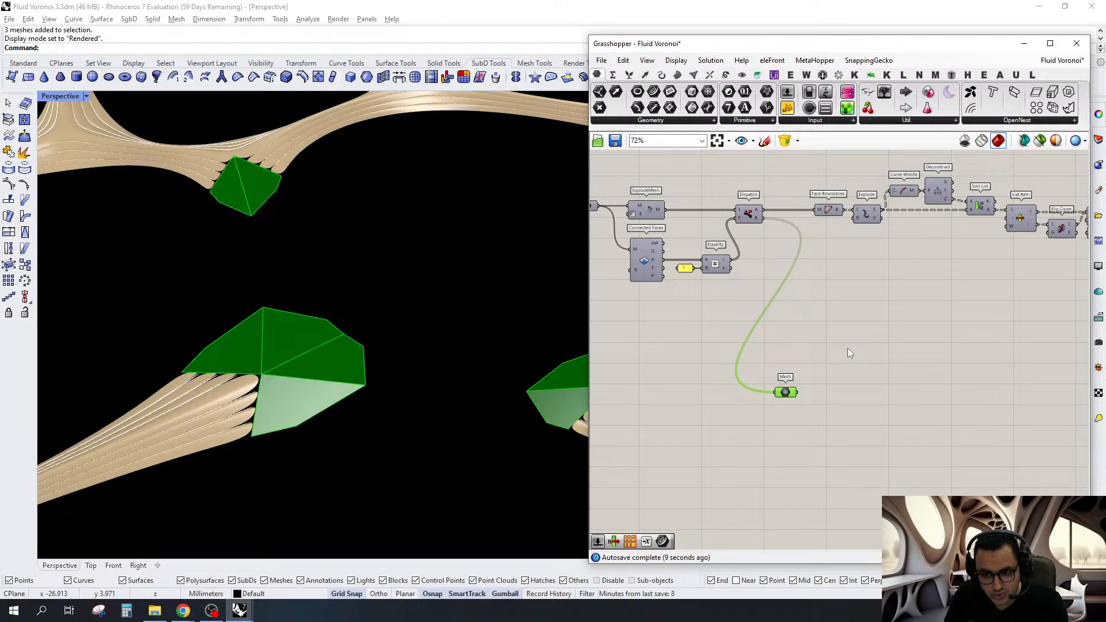
scroll(450, 351, "down", 3)
scroll(334, 371, "up", 6)
right_click_drag(360, 355, 370, 264)
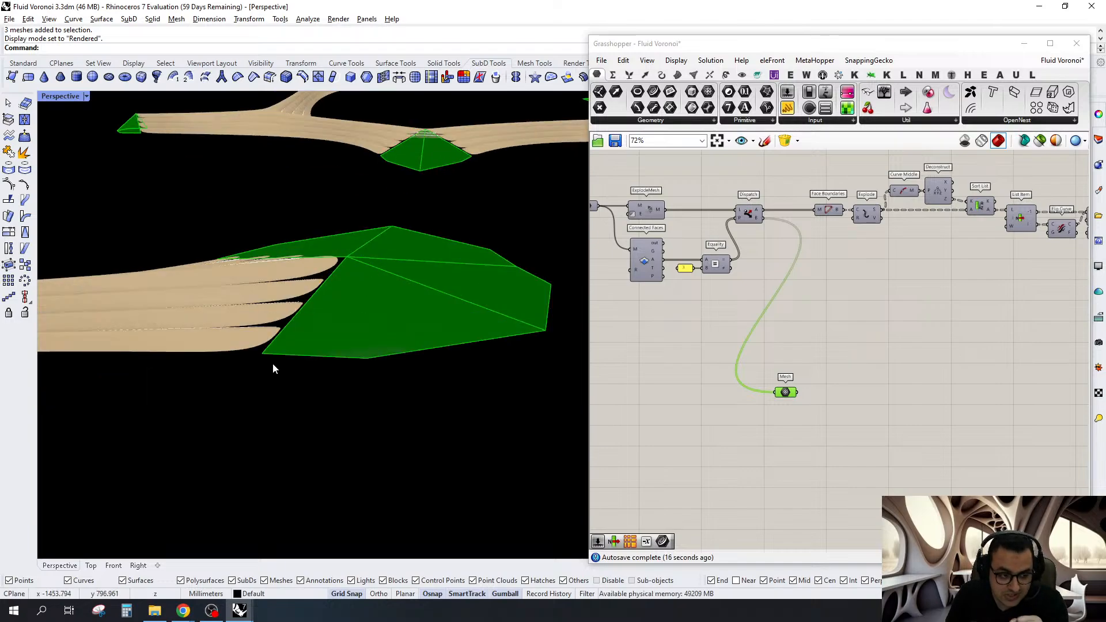
right_click_drag(273, 367, 445, 338)
Capture a rectangular snip of the end faces with Snipping Tool
left_click(99, 611)
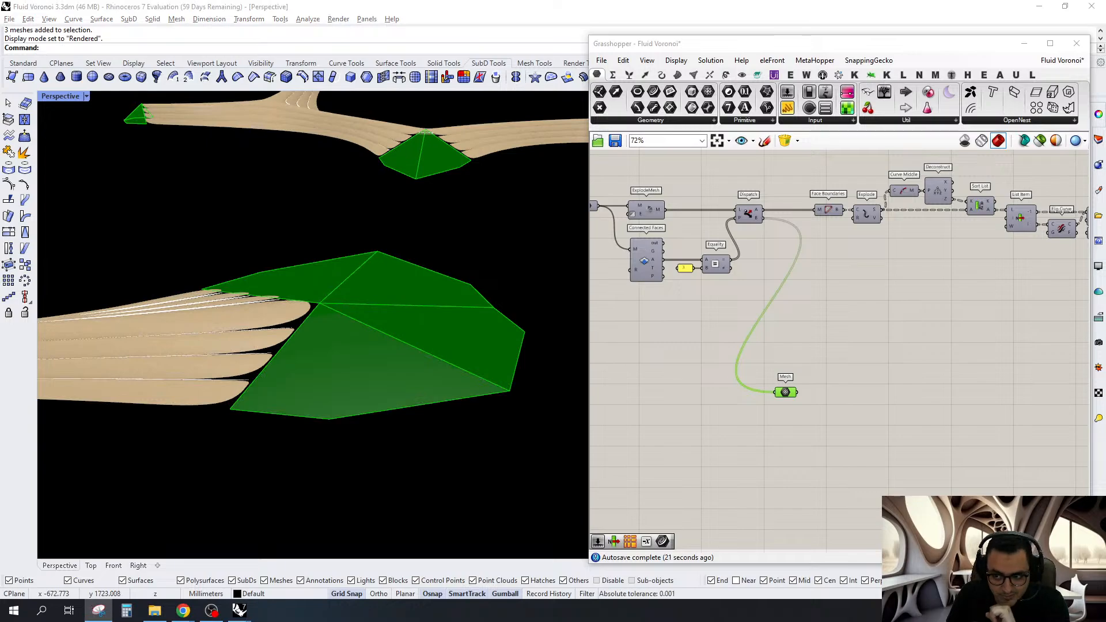
left_click(341, 439)
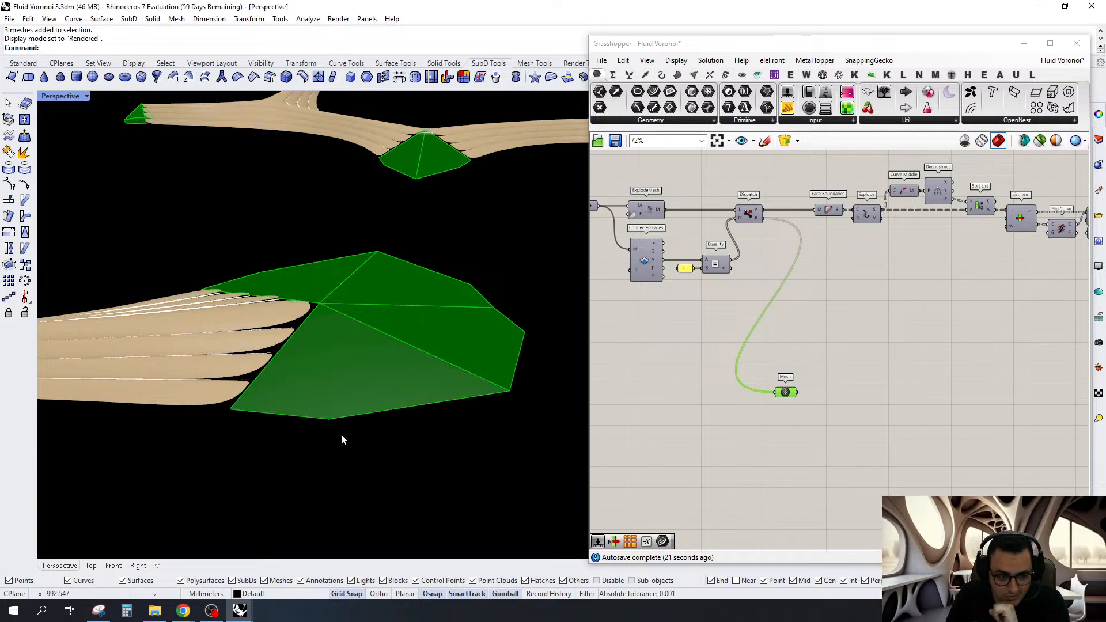
left_click_drag(170, 173, 582, 503)
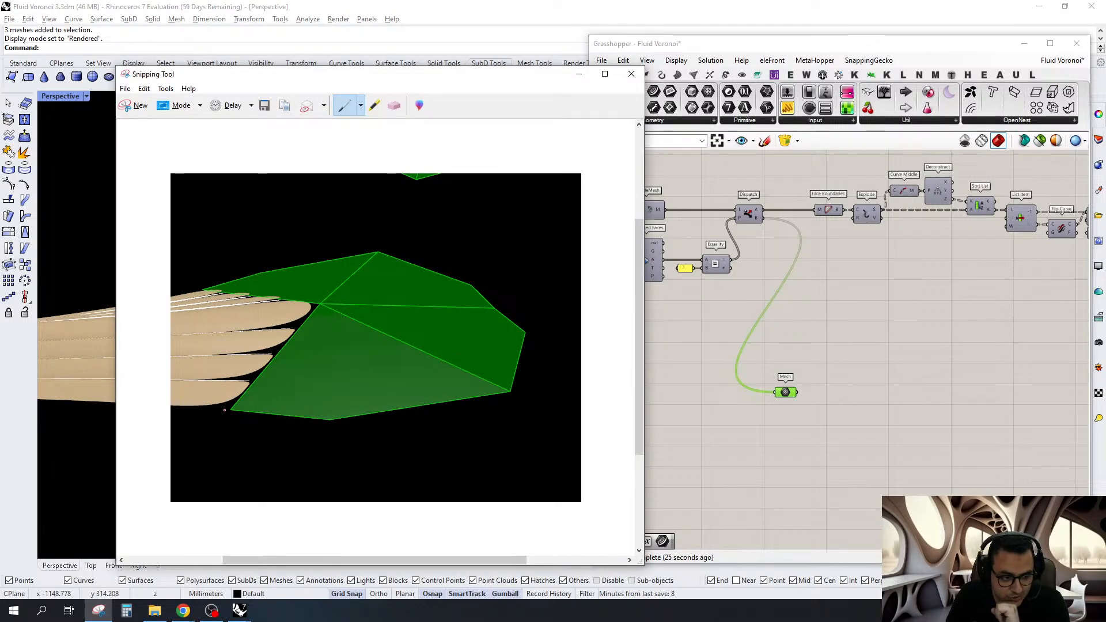
Number the outer corners of two adjacent end faces in red on the snip, mark their shared vertex, and close the snip
left_click_drag(225, 410, 224, 428)
left_click_drag(325, 430, 358, 445)
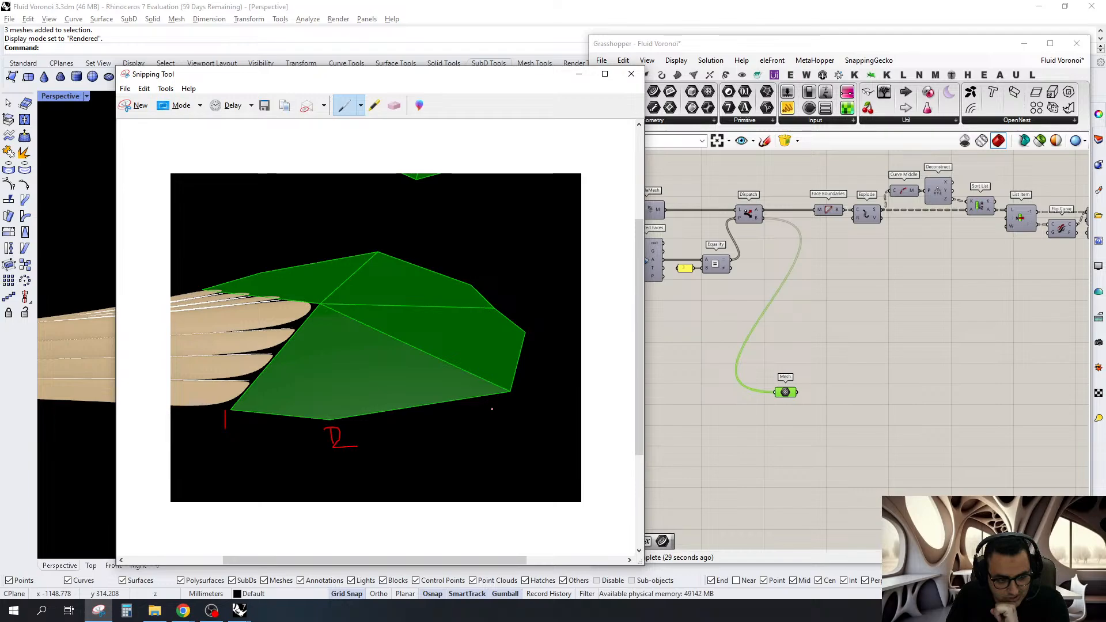
left_click_drag(508, 401, 519, 428)
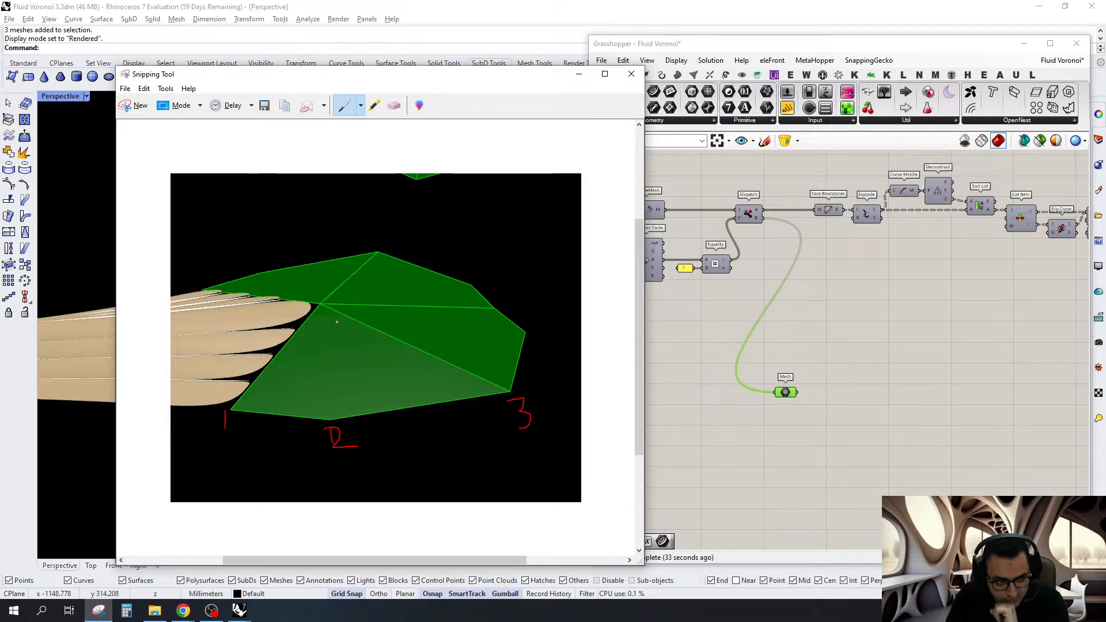
left_click_drag(320, 301, 325, 306)
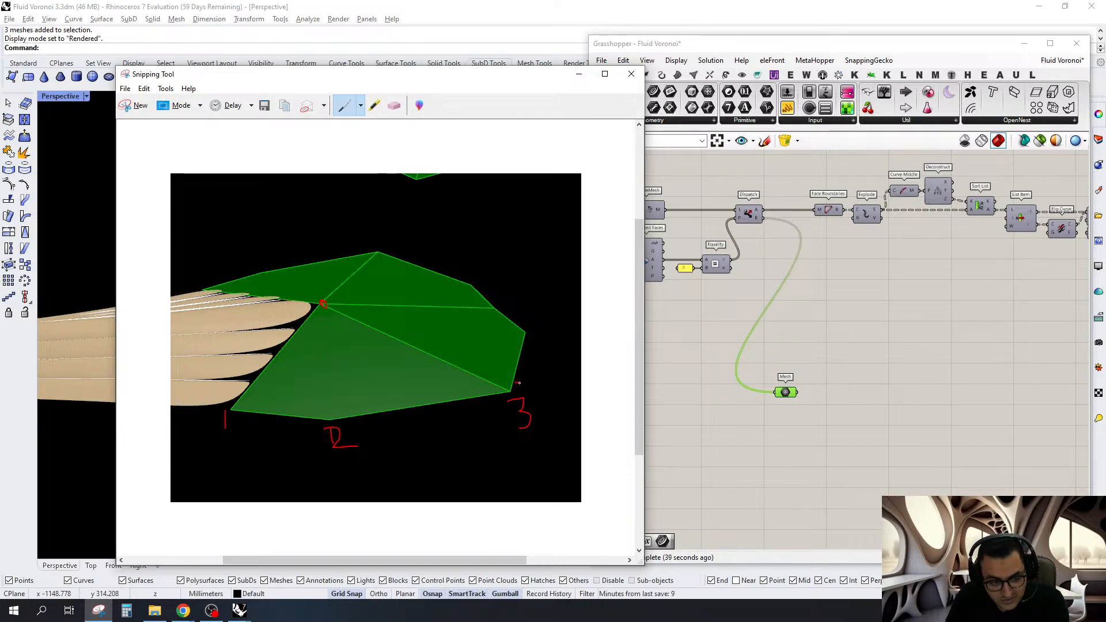
left_click_drag(514, 382, 536, 393)
left_click_drag(535, 329, 549, 342)
left_click_drag(506, 302, 507, 319)
left_click_drag(337, 293, 333, 305)
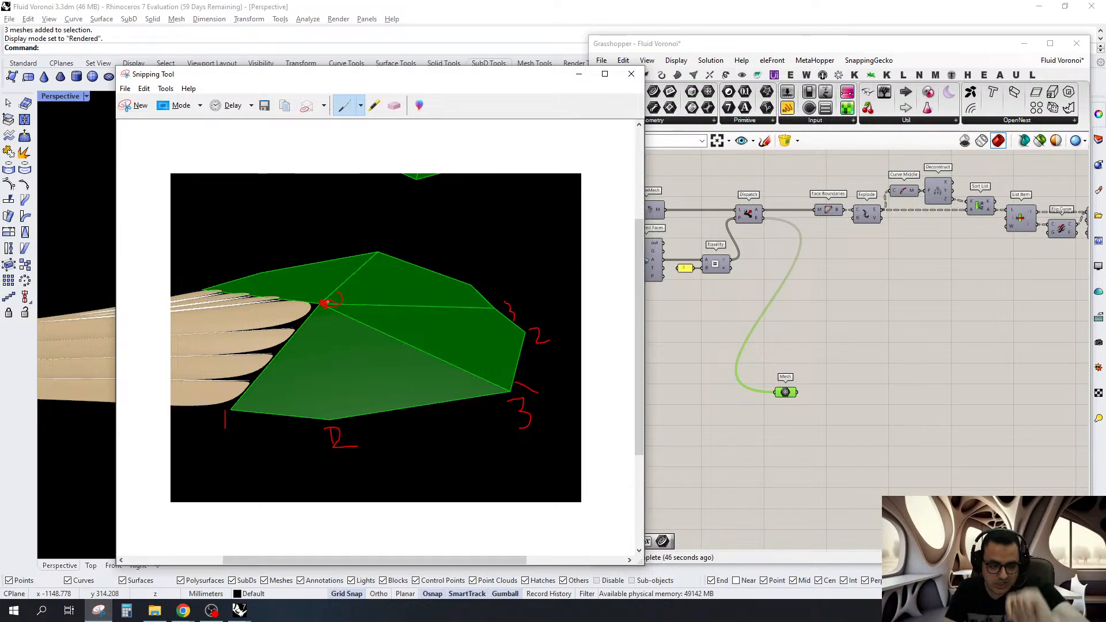
left_click(630, 75)
Duplicate Face Boundaries, Explode, Curve Middle, Deconstruct and Sort List for the Mesh parameter wired to Dispatch output B
right_click_drag(765, 328, 783, 330)
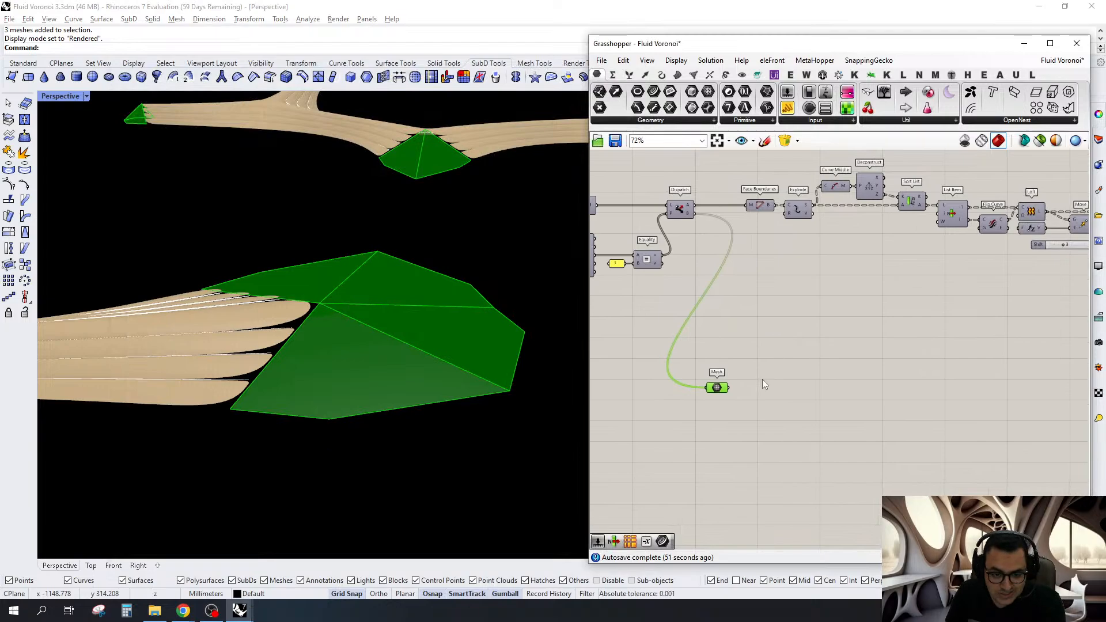
right_click_drag(763, 385, 770, 424)
left_click_drag(730, 310, 940, 189)
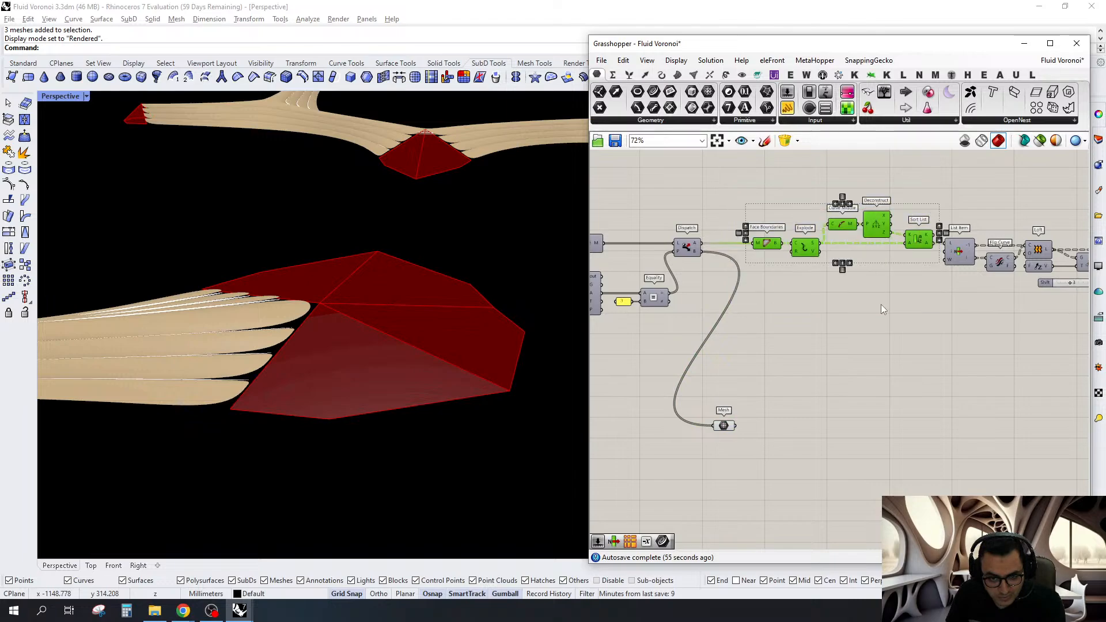
key("ctrl+c")
key("ctrl+v")
right_click_drag(880, 304, 891, 280)
Wire the Mesh parameter into the copied Face Boundaries in place of the Dispatch connection and align the copies beside it
scroll(755, 381, "up", 3)
left_click_drag(789, 354, 743, 413)
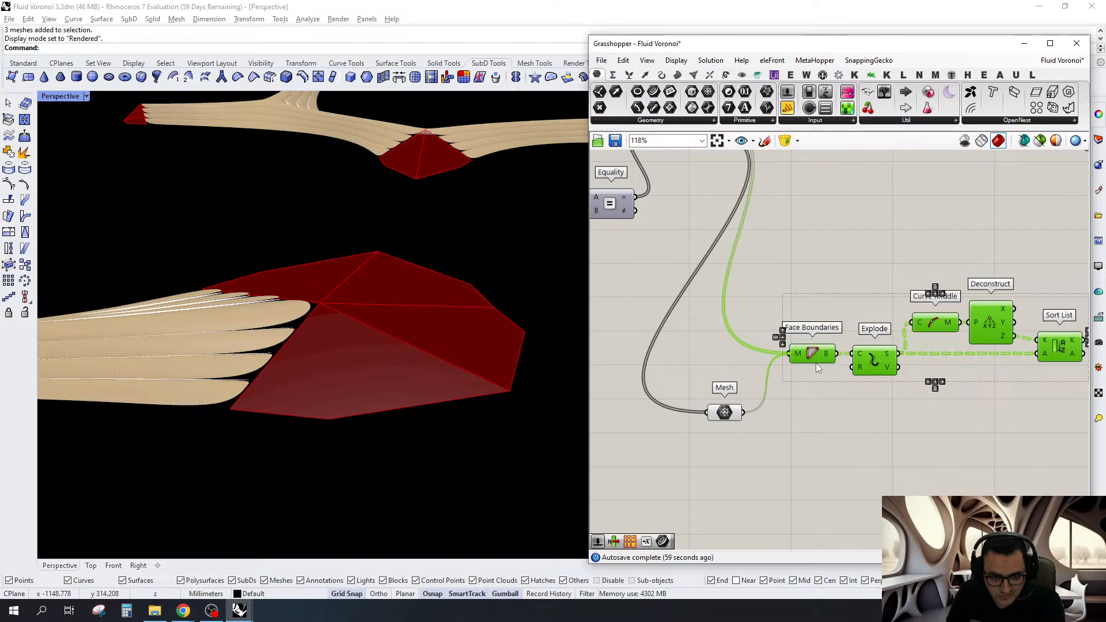
left_click_drag(782, 422, 783, 425)
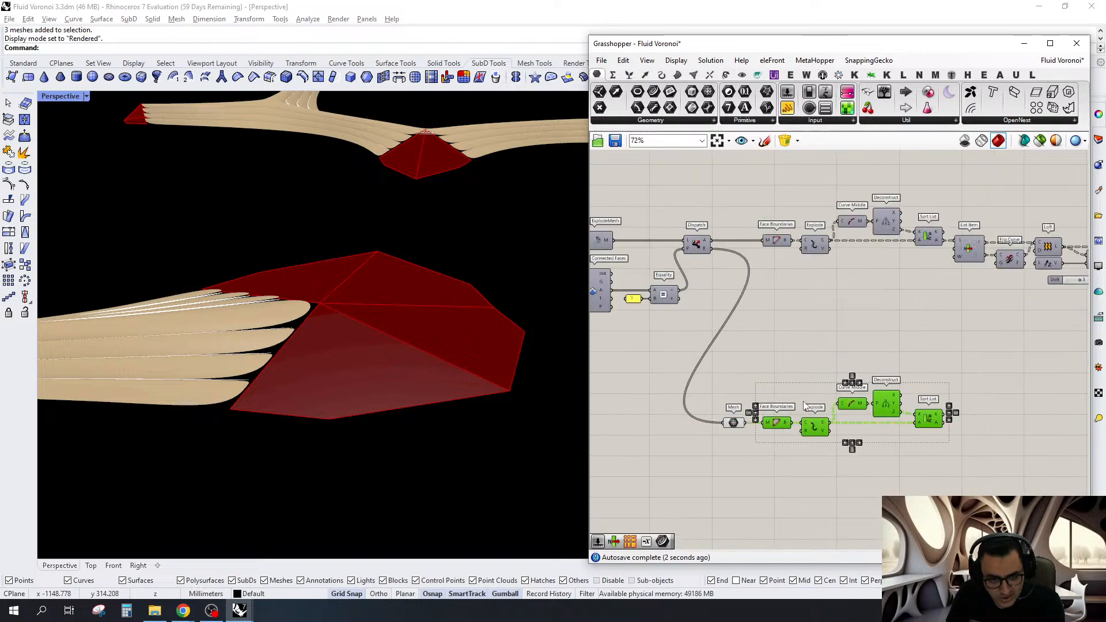
left_click(1020, 398)
Add a List Item component after the copied Sort List, feed it the sorted A output, and give it a +1 output
right_click_drag(1021, 398, 921, 395)
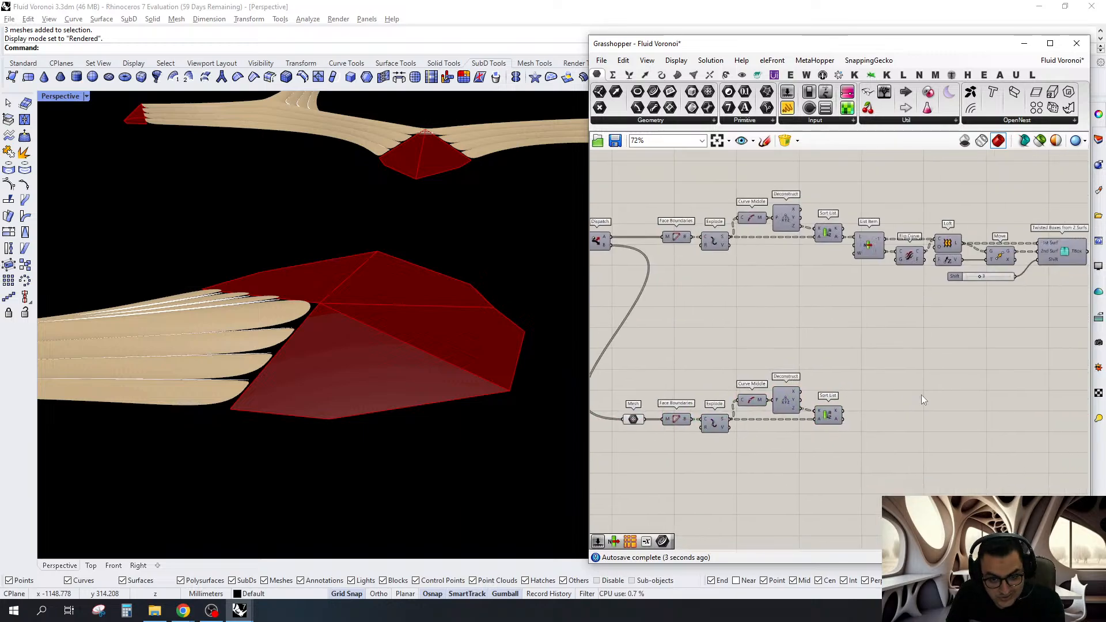
scroll(838, 411, "up", 3)
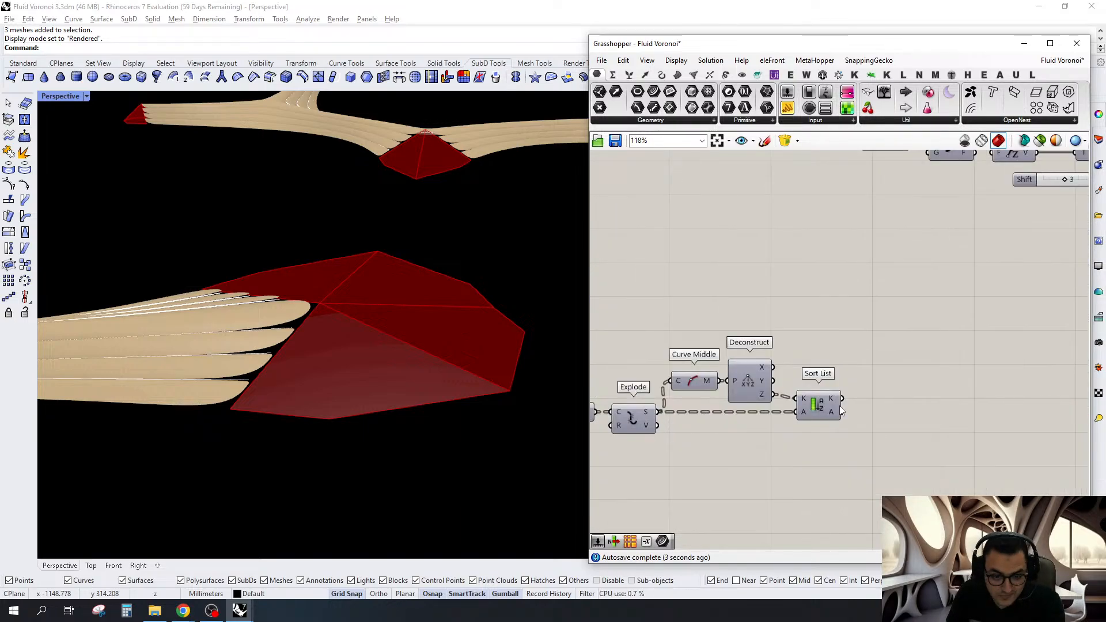
double_click(908, 400)
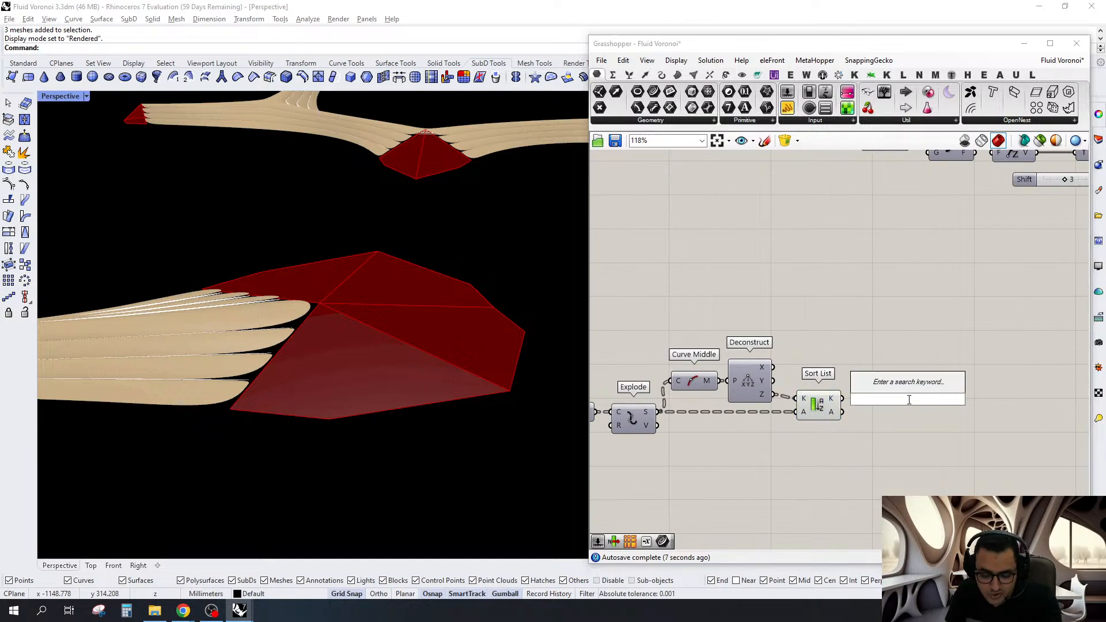
type("li")
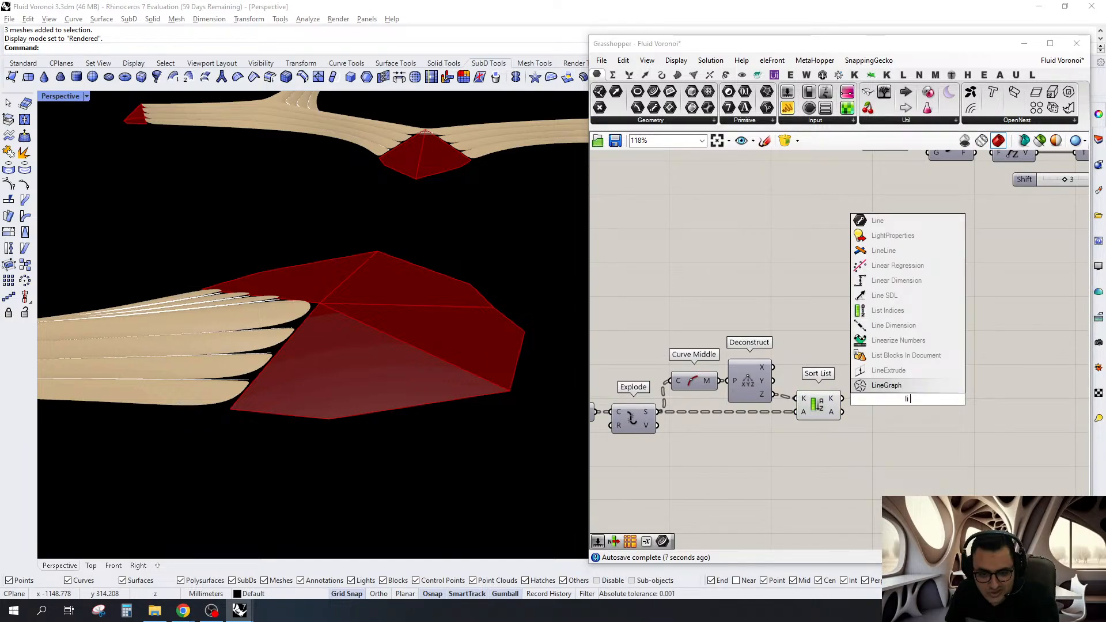
type(" it")
key("Return")
left_click_drag(886, 385, 838, 416)
left_click_drag(906, 397, 892, 425)
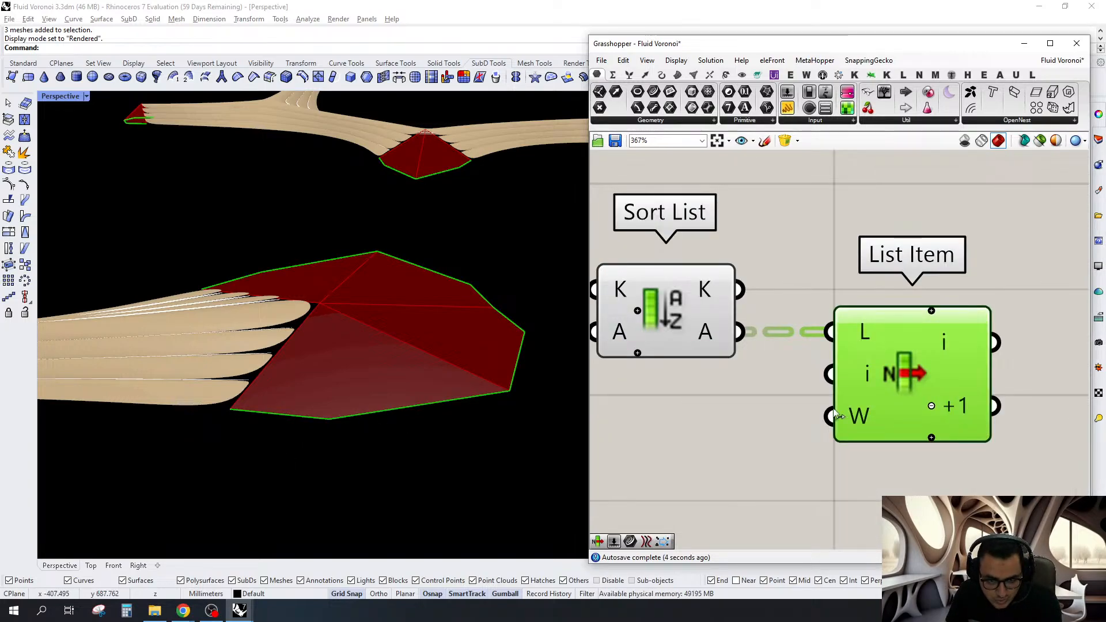
Add a Join Curves component after the List Item and feed both the i and +1 outputs into its C input
left_click_drag(892, 378, 856, 378)
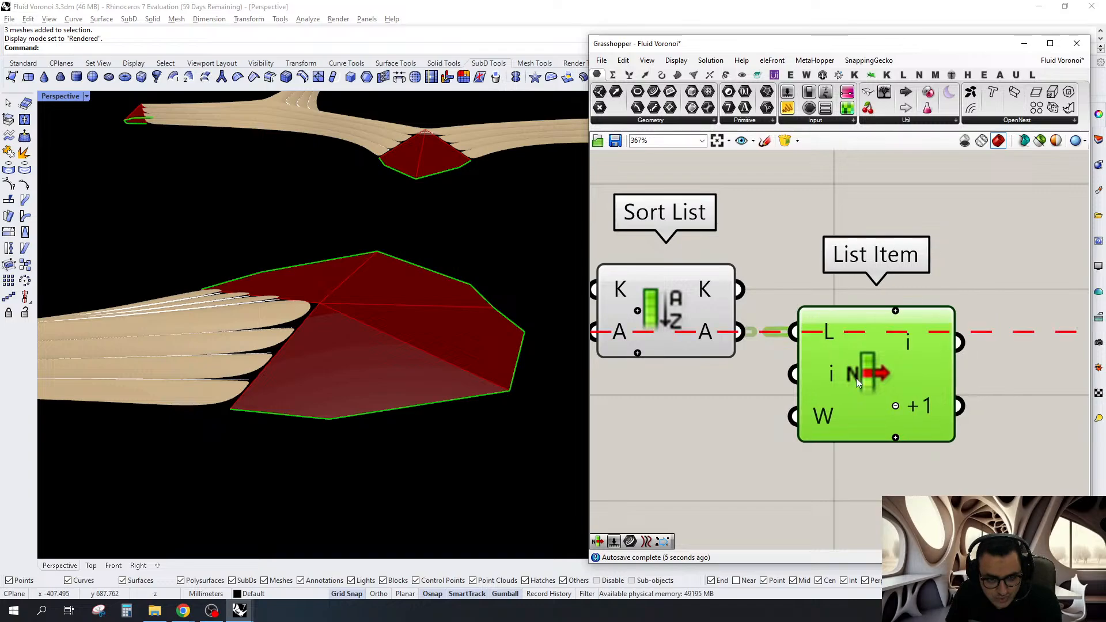
scroll(856, 378, "down", 2)
double_click(851, 369)
type("jo")
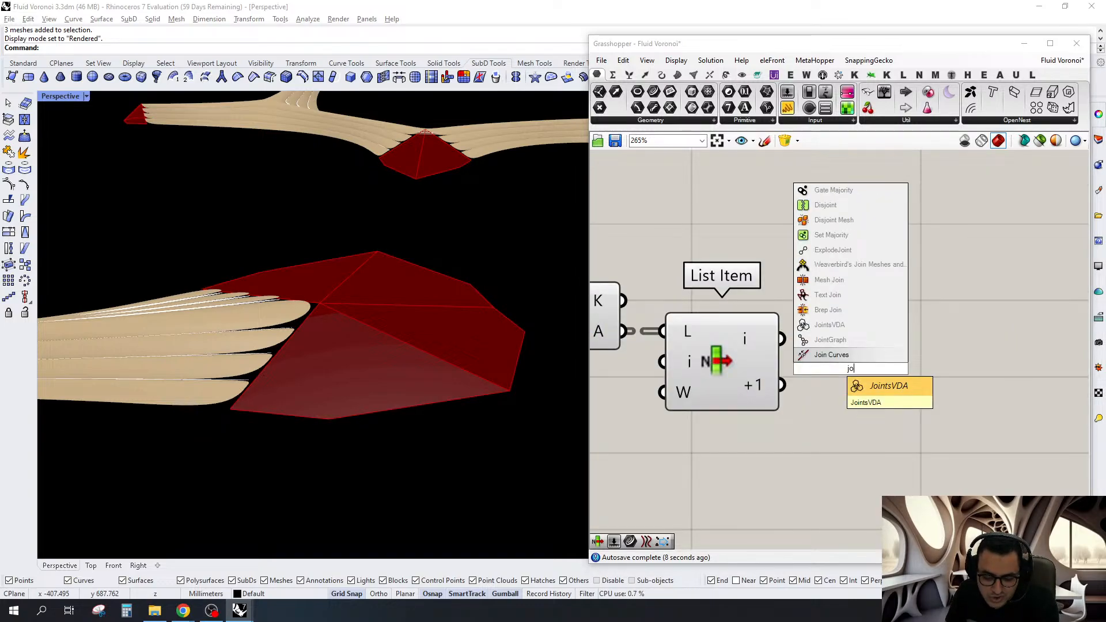
key("Return")
left_click_drag(838, 363, 872, 355)
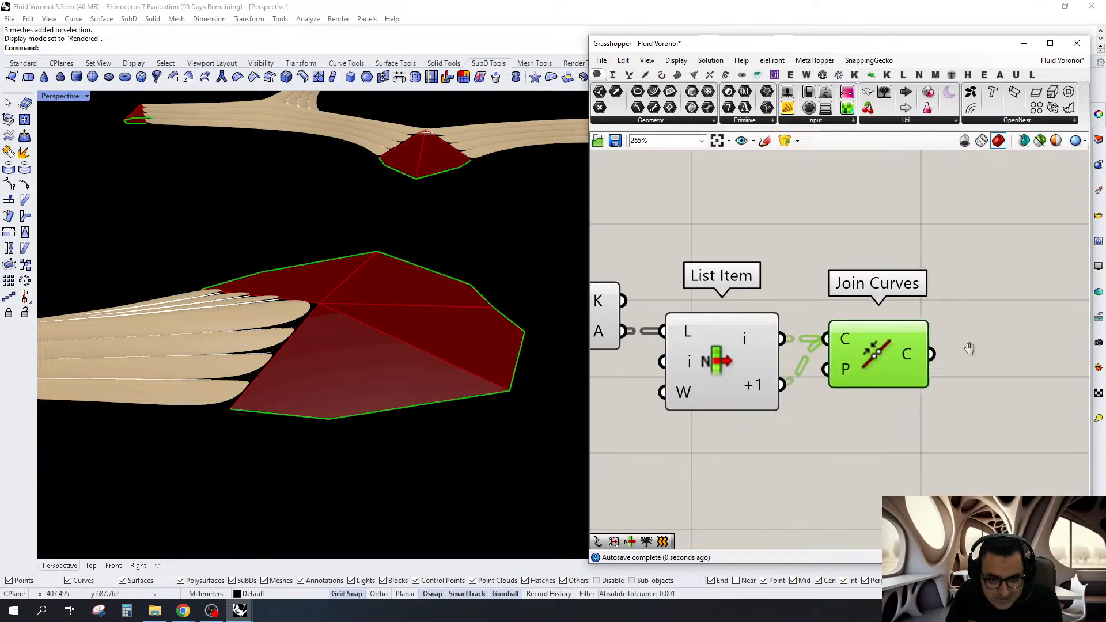
Add another List Item after Join Curves and connect the joined curves to its L input
right_click_drag(970, 348, 848, 342)
double_click(916, 346)
type("li it")
left_click(904, 333)
left_click_drag(865, 326, 809, 348)
left_click_drag(914, 352, 911, 368)
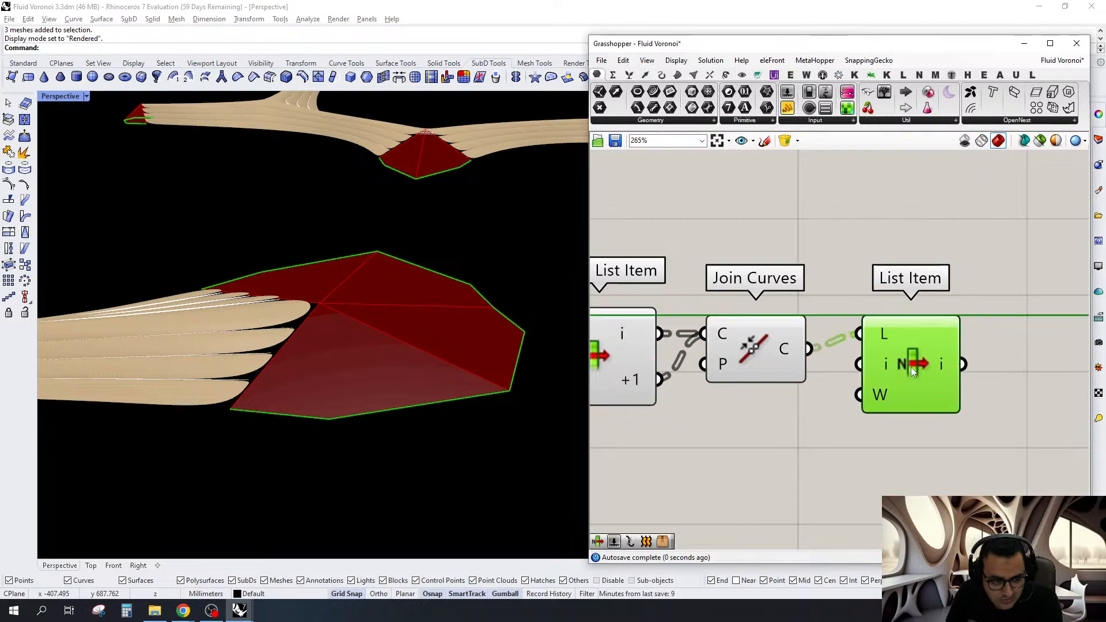
Insert a curve Explode between Join Curves and the last List Item, feeding its V vertices into L, and align both components
scroll(911, 368, "down", 2)
double_click(853, 419)
type("explo")
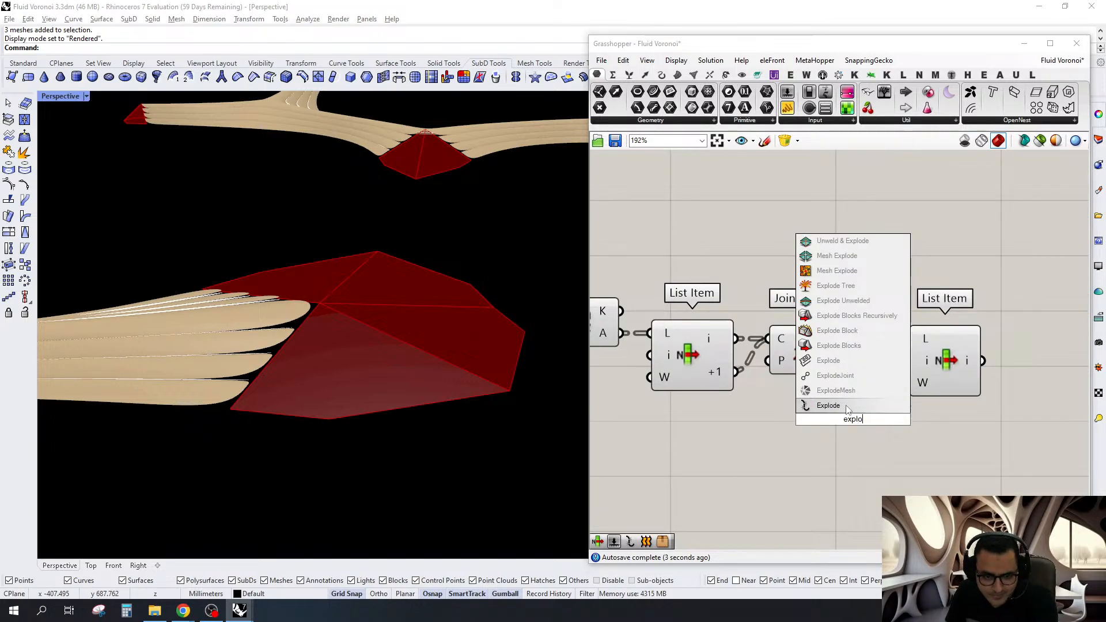
left_click(843, 406)
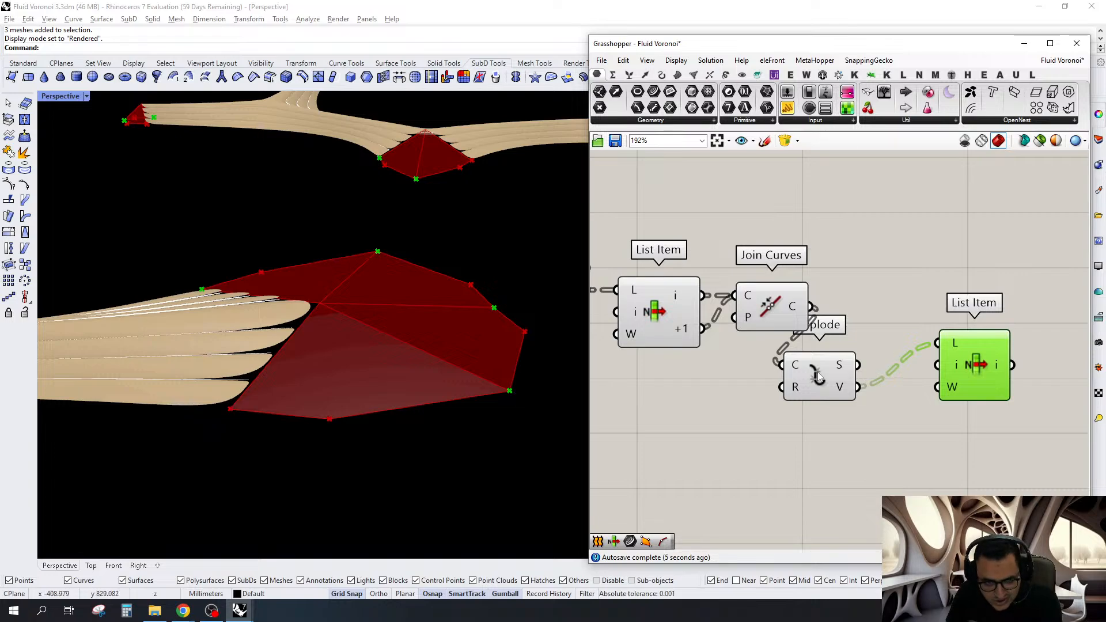
left_click_drag(818, 376, 863, 317)
left_click_drag(993, 374, 986, 360)
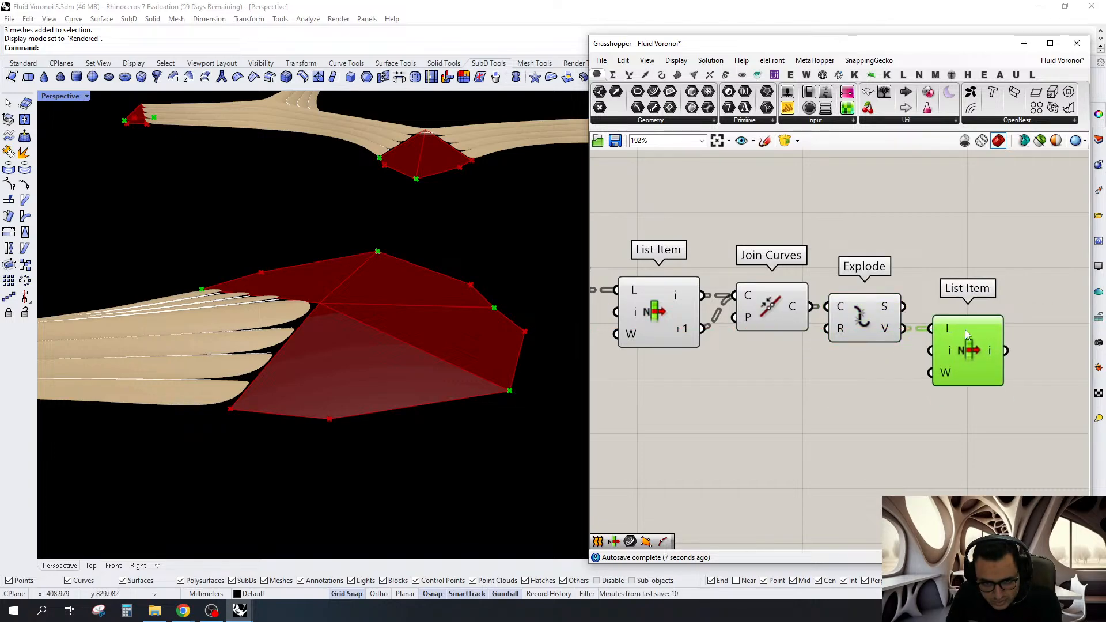
Try reversing the L input of the List Item that receives the exploded vertices
right_click_drag(948, 331, 867, 345)
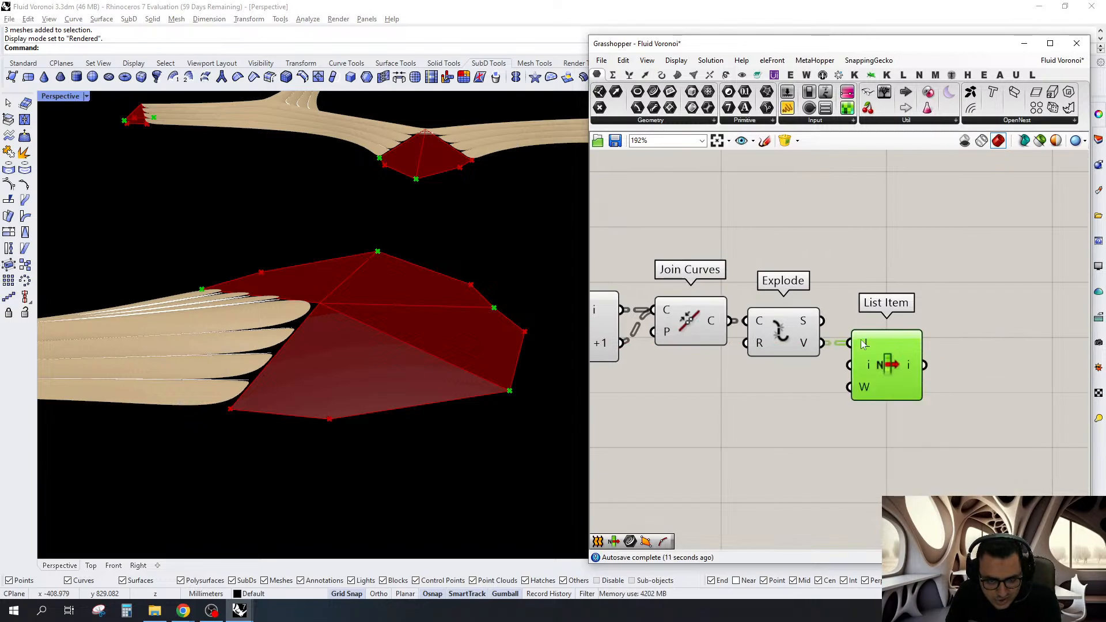
right_click(863, 344)
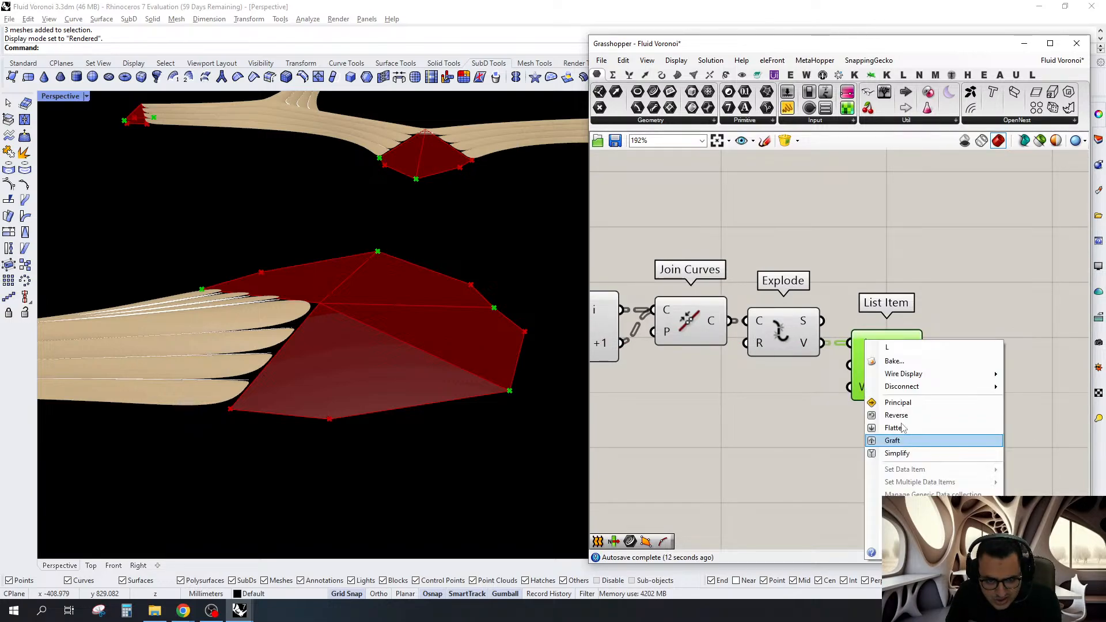
left_click(893, 441)
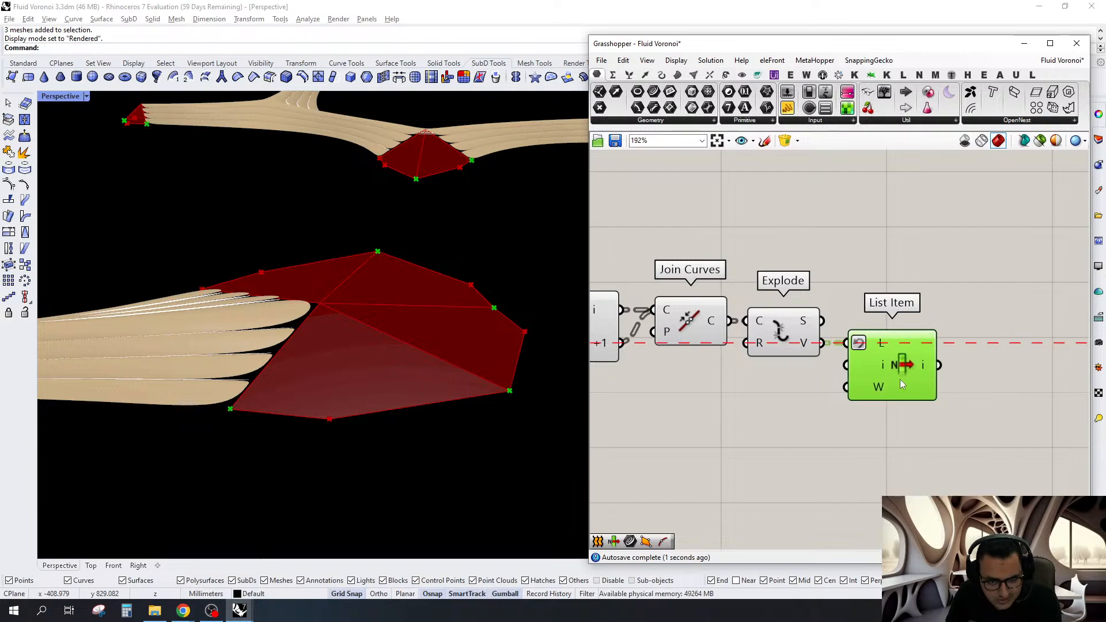
right_click(858, 344)
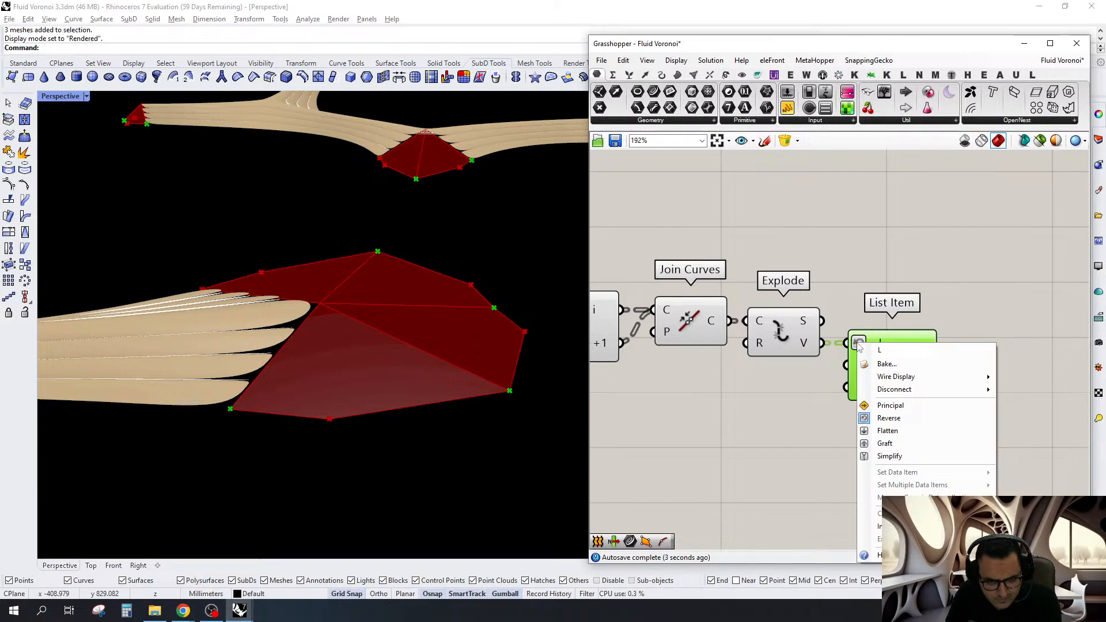
Insert a removeDuplicatePts component between the Explode V output and the last List Item's L input
double_click(837, 406)
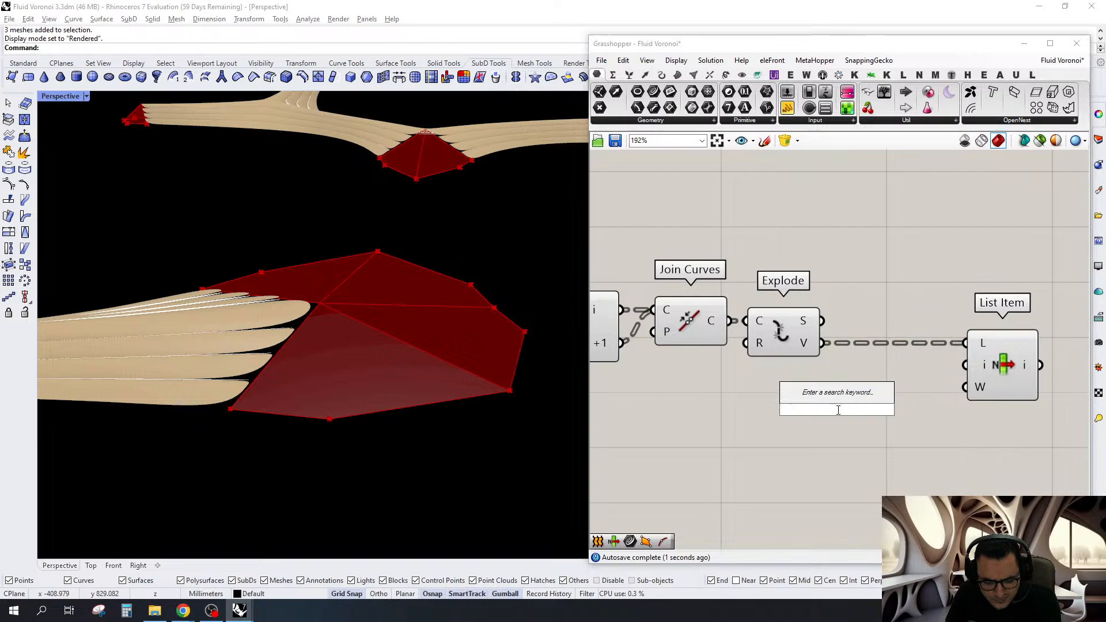
type("re")
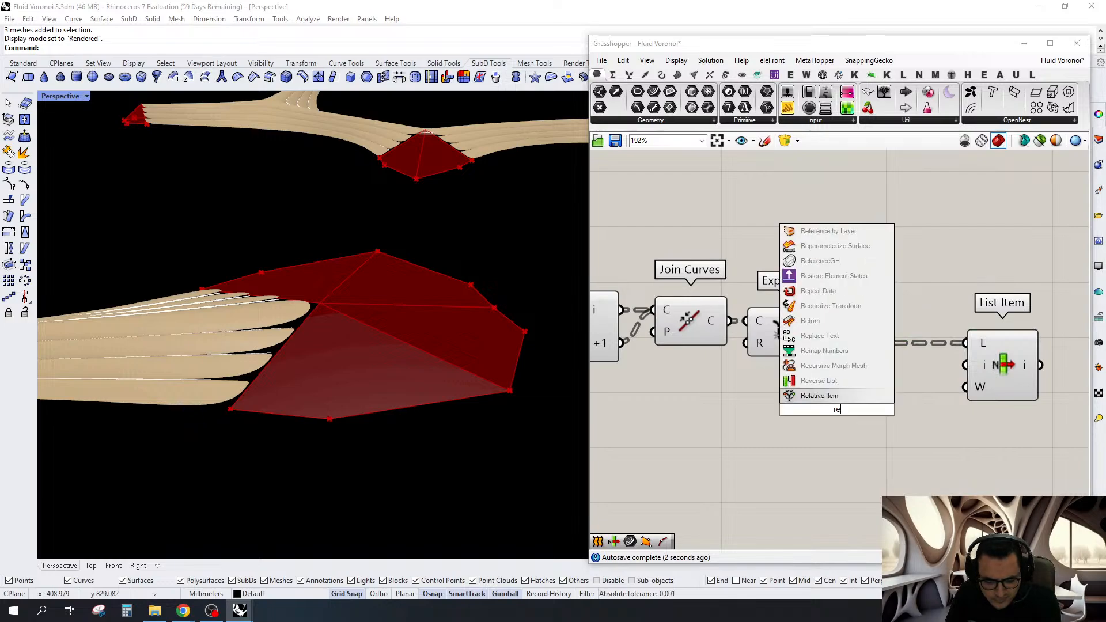
type("mo")
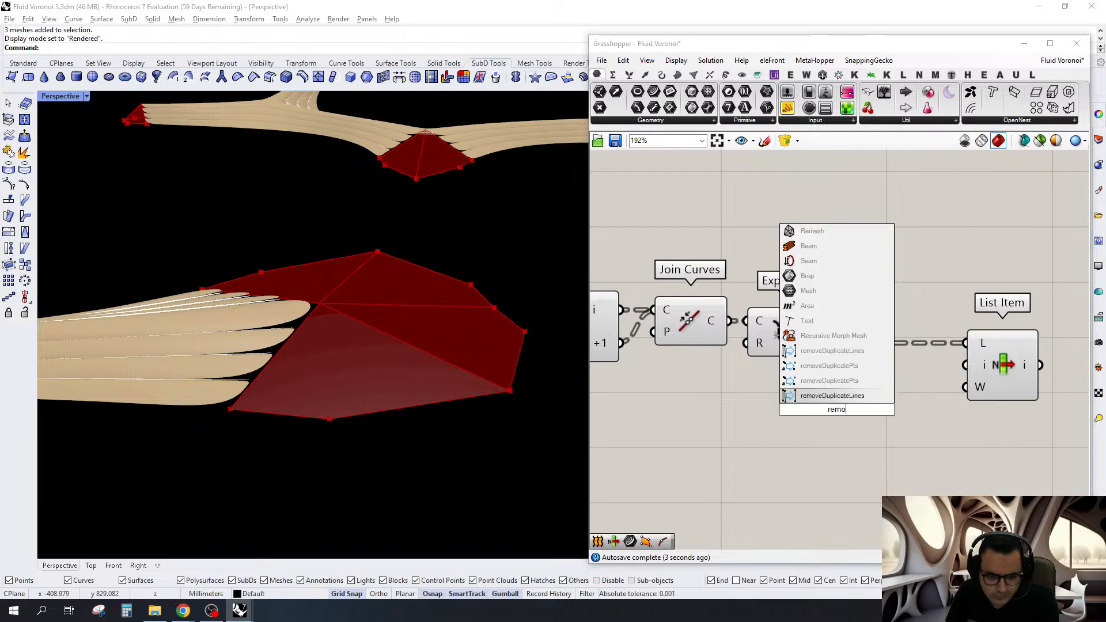
left_click(829, 366)
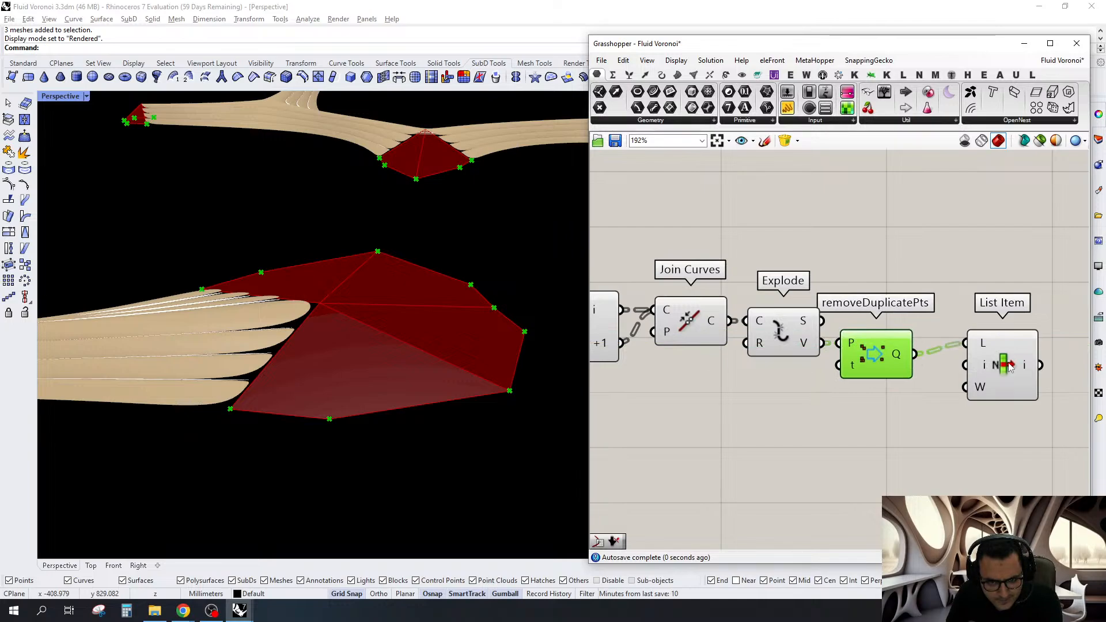
Try reversing the L input of the List Item fed by removeDuplicatePts
right_click(845, 318)
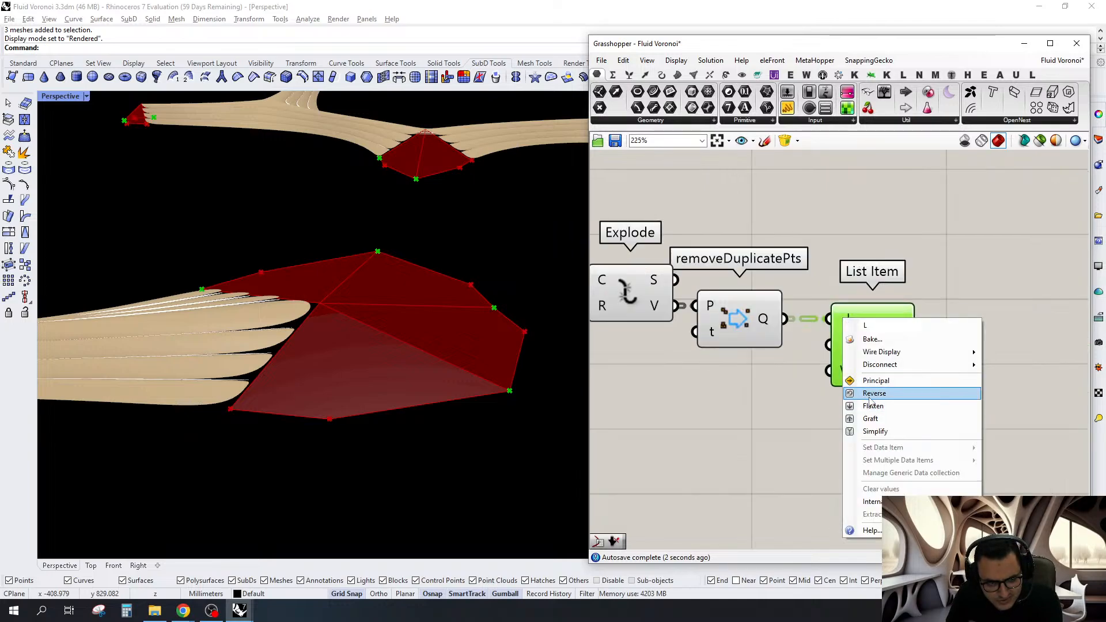
left_click(869, 396)
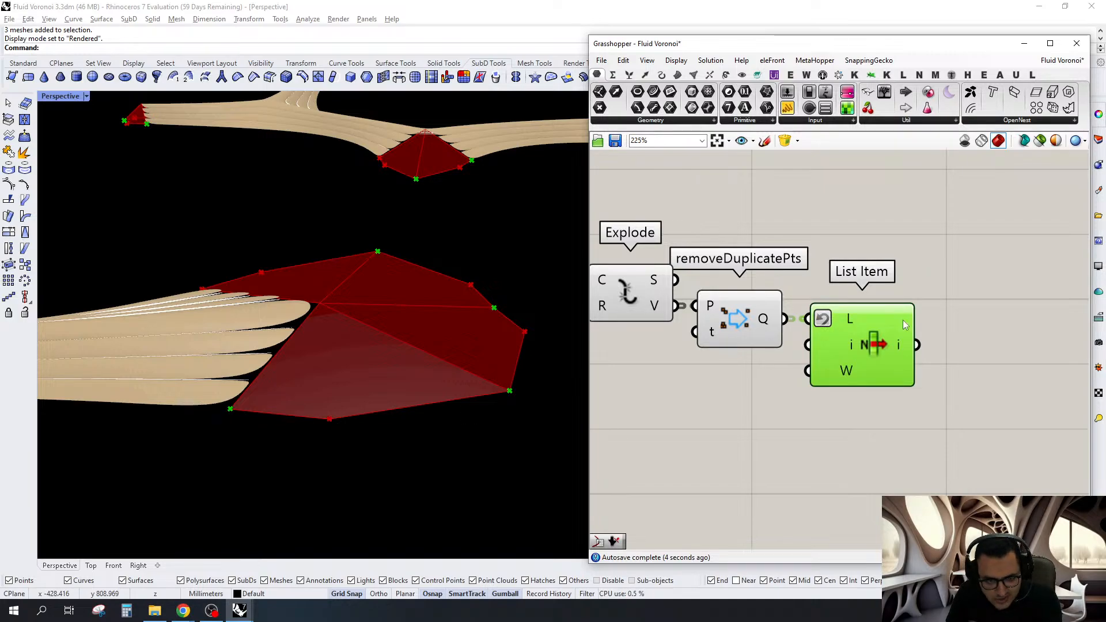
scroll(903, 321, "down", 3)
mouse_move(866, 388)
right_mouse_down()
mouse_move(887, 405)
mouse_move(869, 402)
right_mouse_up()
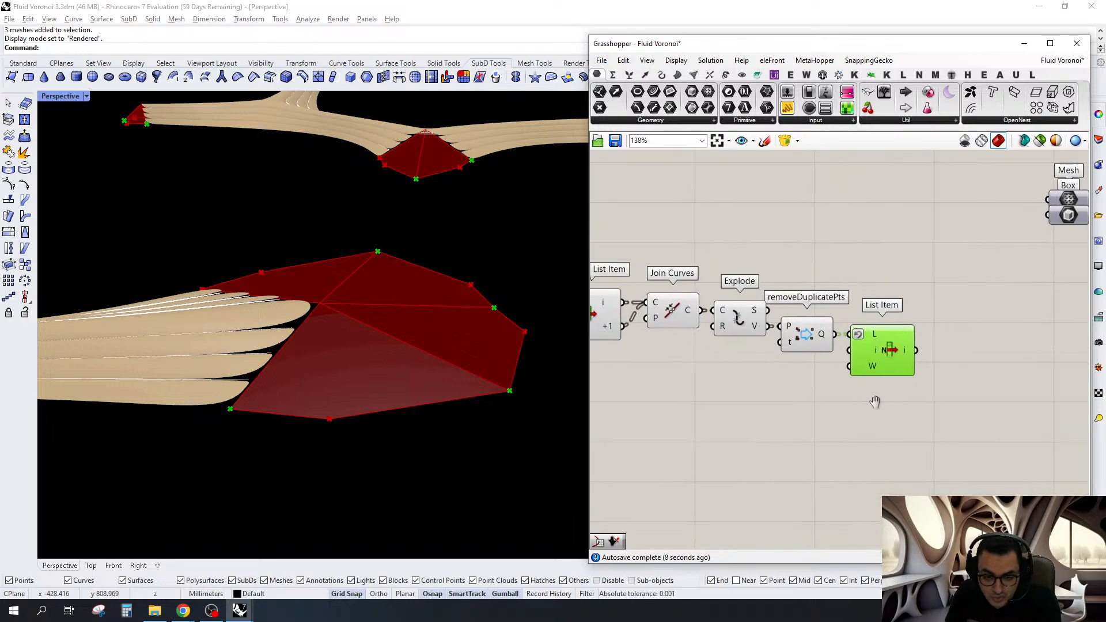
left_click(854, 331)
left_click_drag(885, 361, 871, 362)
Add +1 and +2 outputs to the List Item fed by removeDuplicatePts
scroll(903, 366, "down", 3)
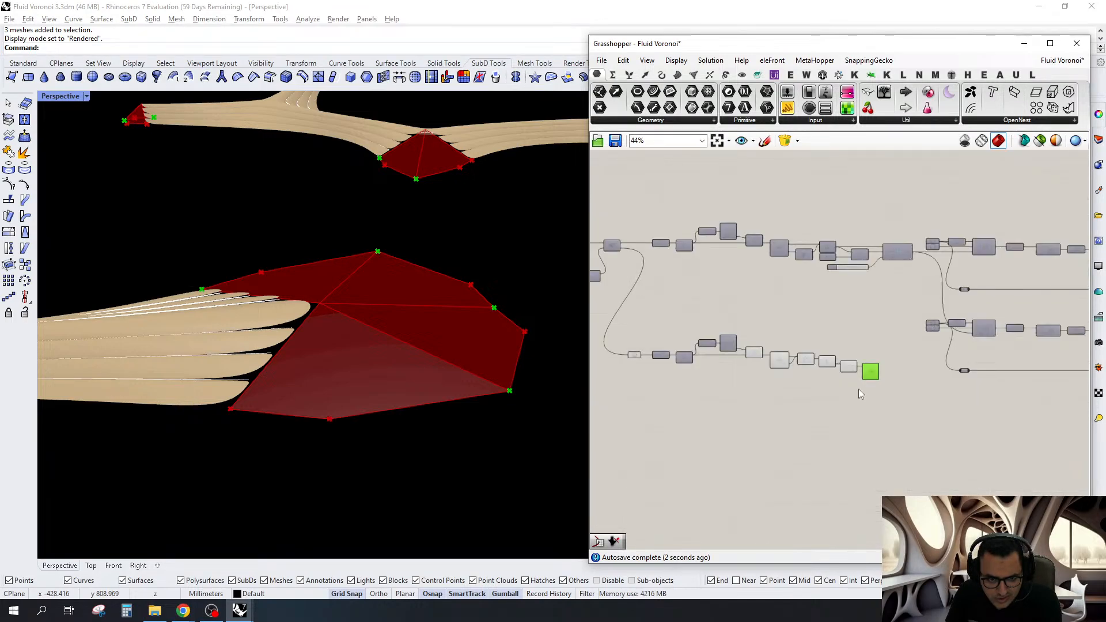
scroll(859, 389, "up", 5)
double_click(879, 378)
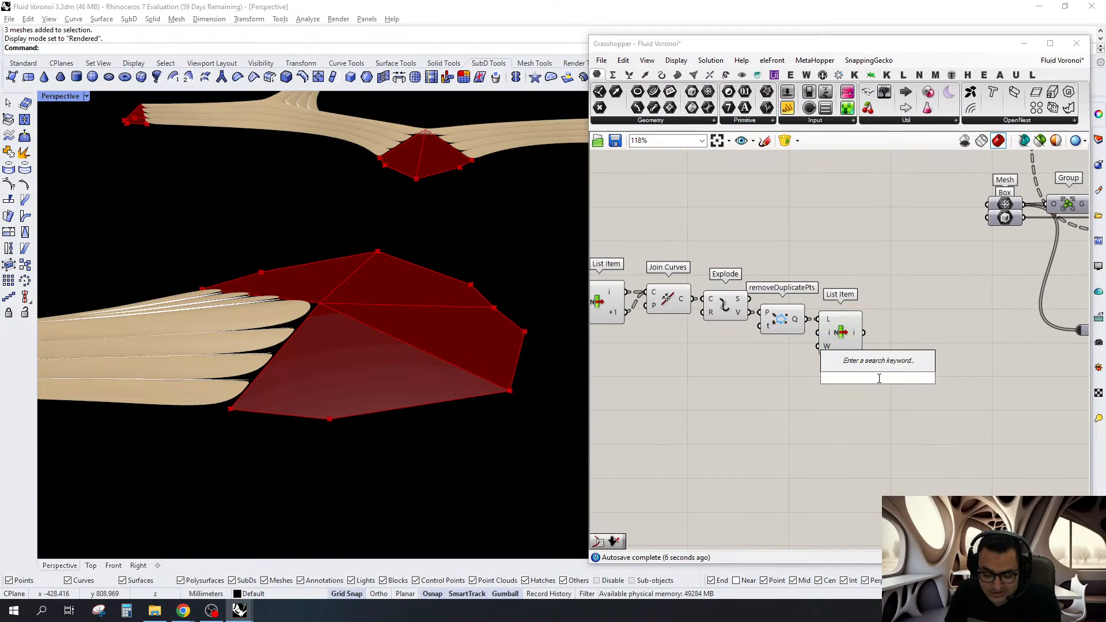
scroll(806, 372, "up", 8)
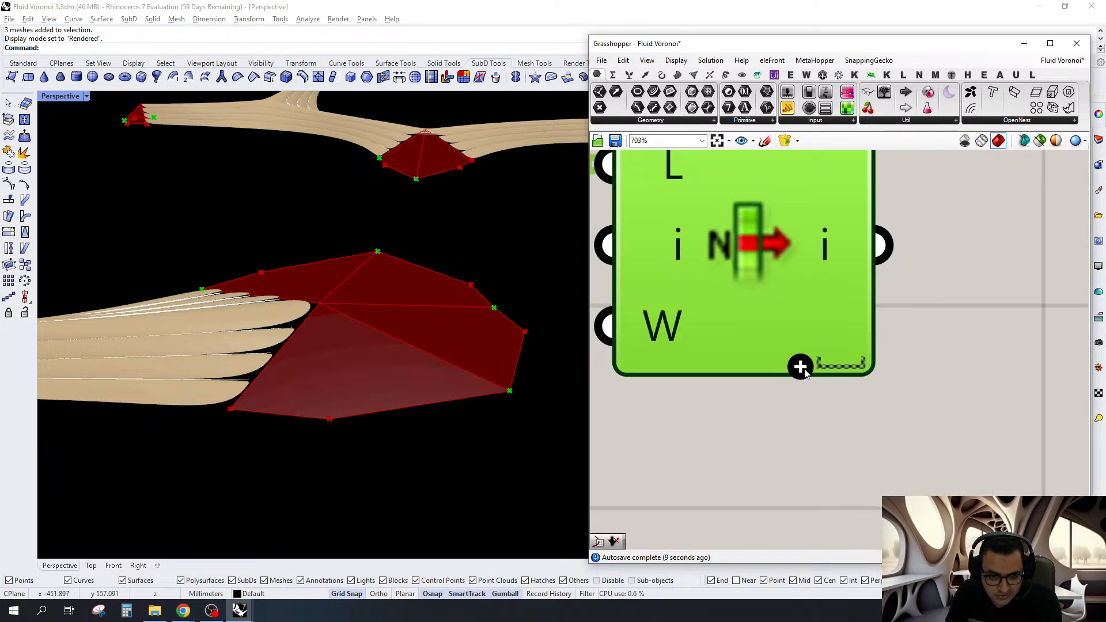
left_click(801, 367)
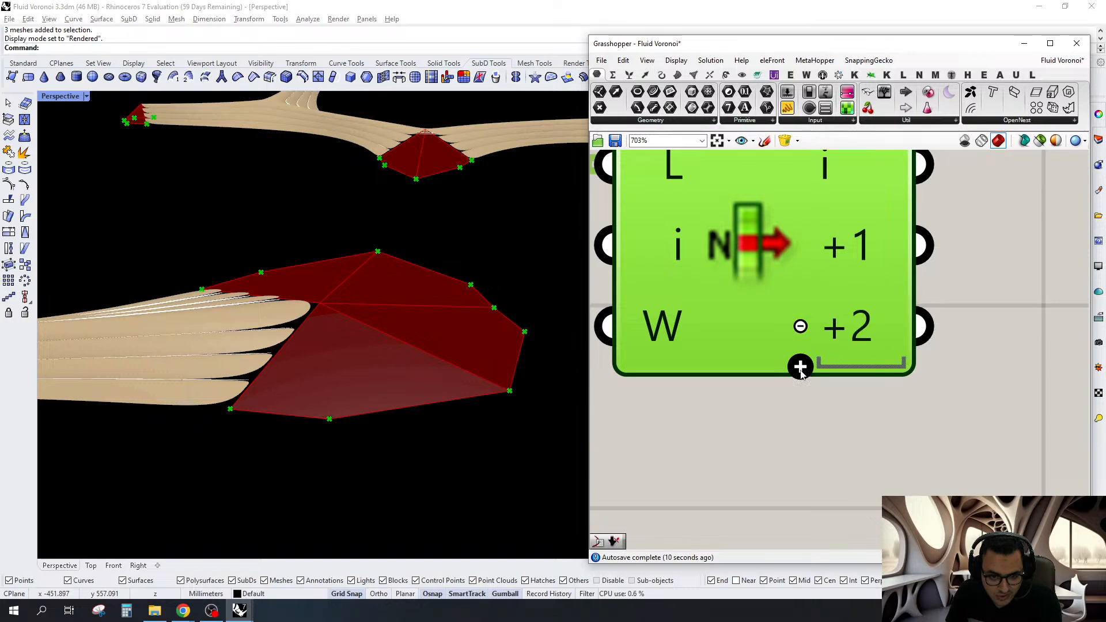
scroll(803, 369, "down", 10)
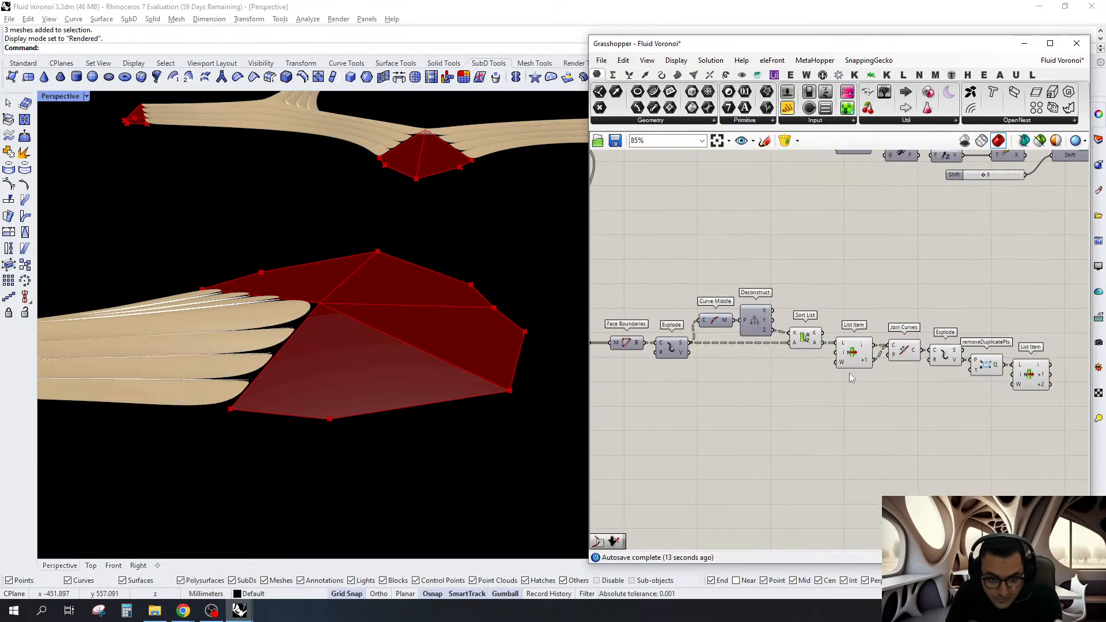
right_click_drag(817, 364, 812, 362)
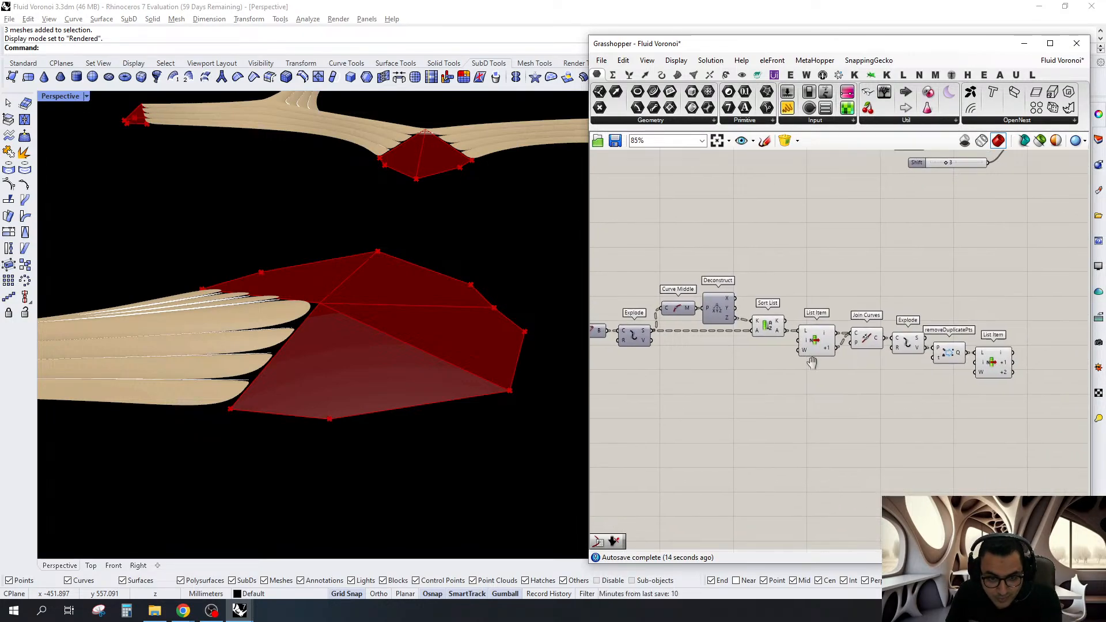
mouse_move(777, 328)
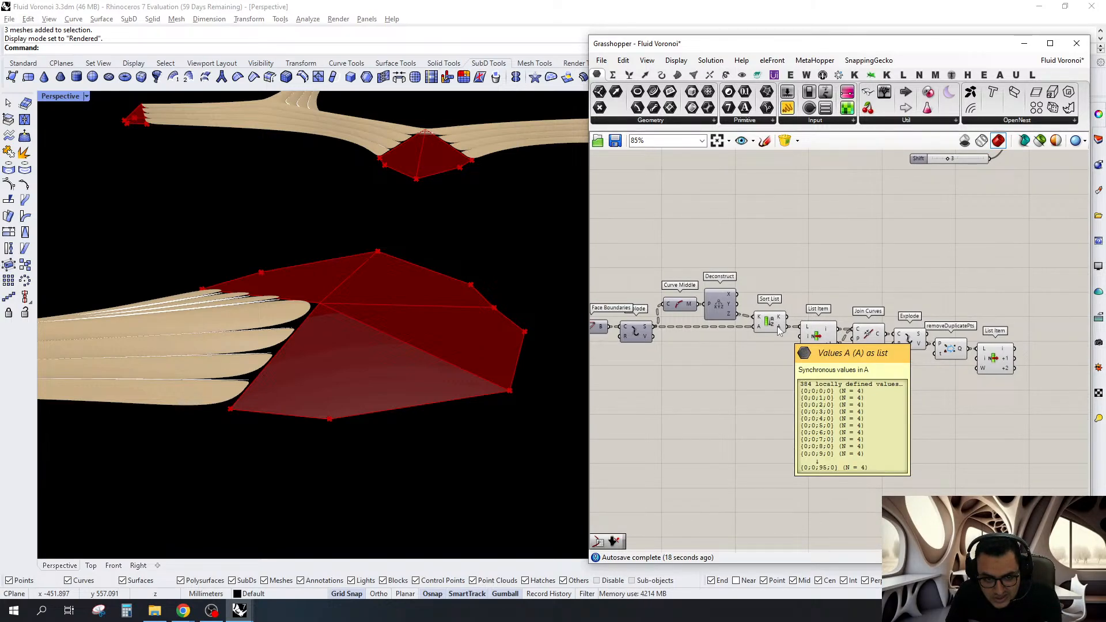
double_click(794, 404)
type("l")
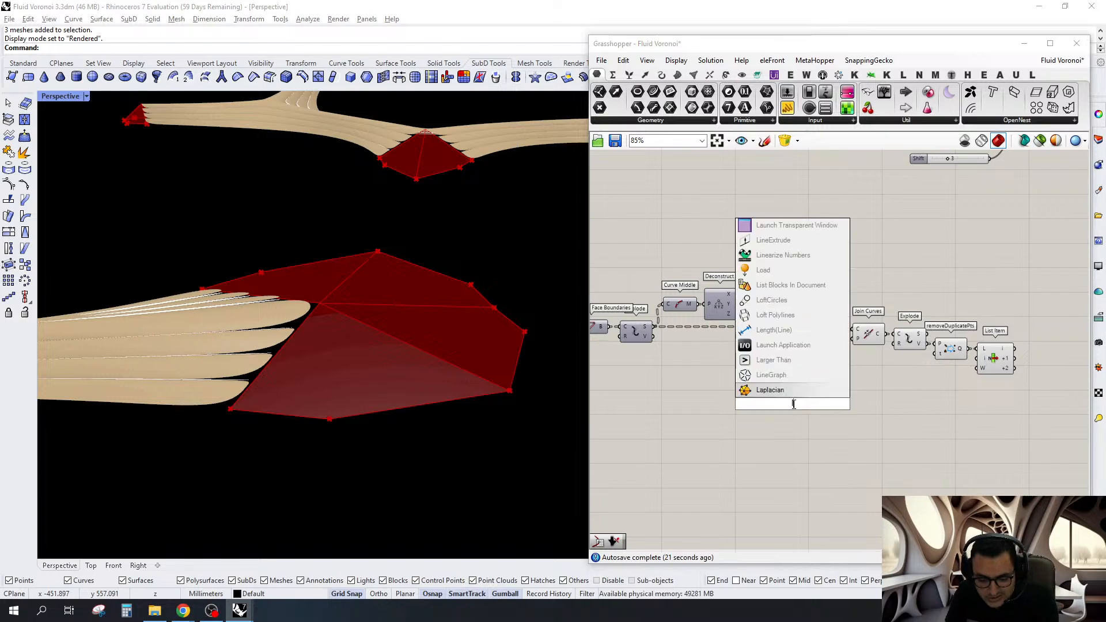
type("i")
key("Return")
scroll(763, 388, "up", 3)
left_click_drag(784, 399, 792, 290)
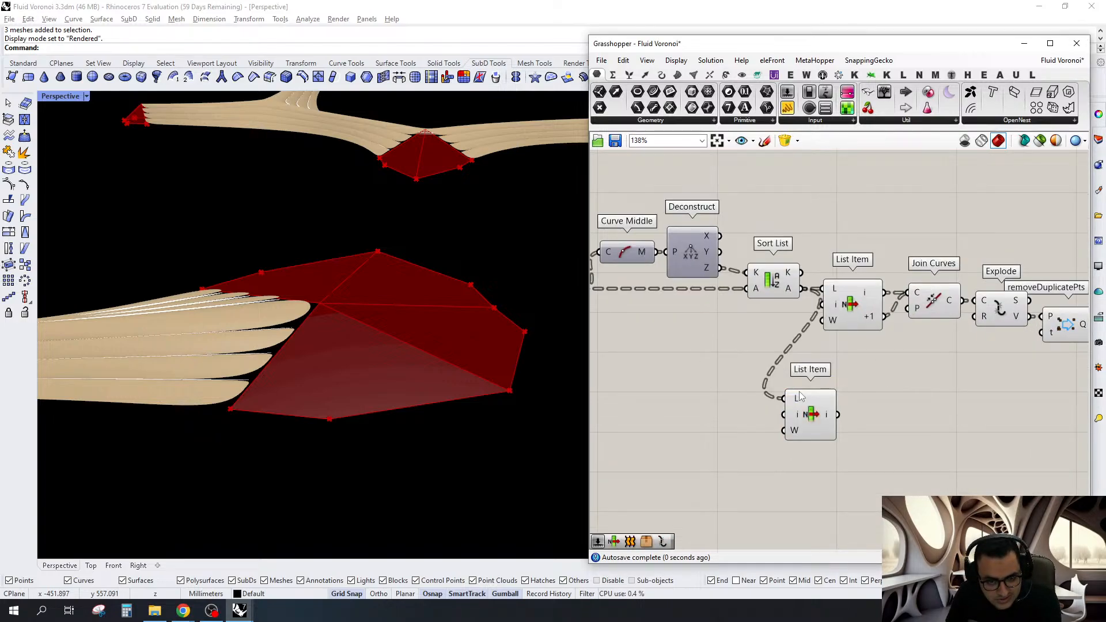
left_click_drag(800, 392, 840, 420)
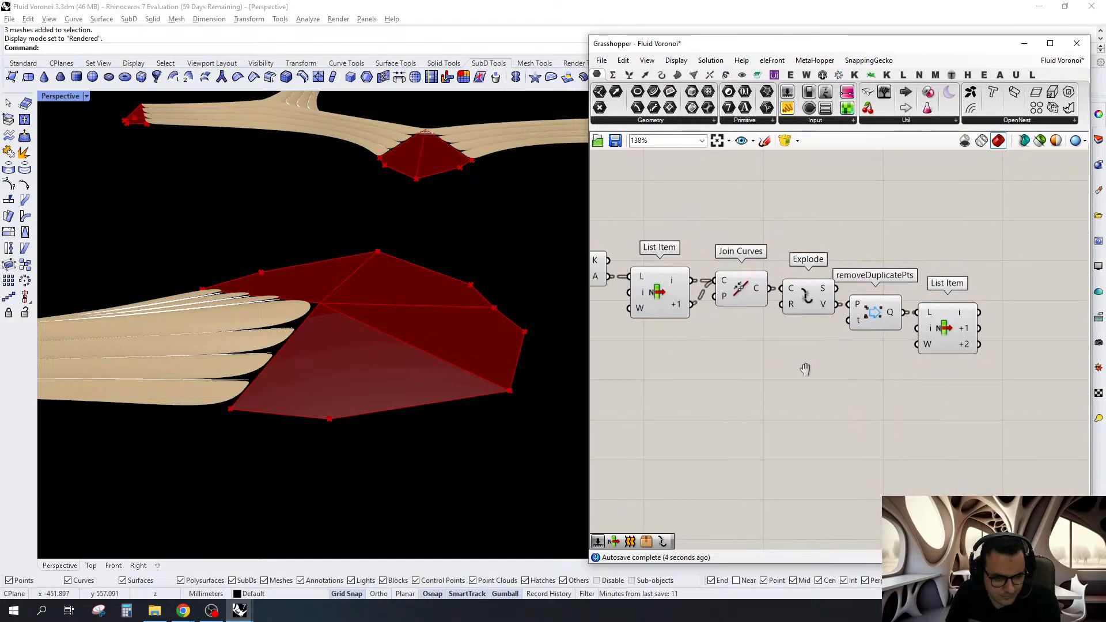
Add a Sort List component below the List Item fed by removeDuplicatePts, following the layout of the earlier 4Point Surface chain
right_click_drag(802, 365, 856, 374)
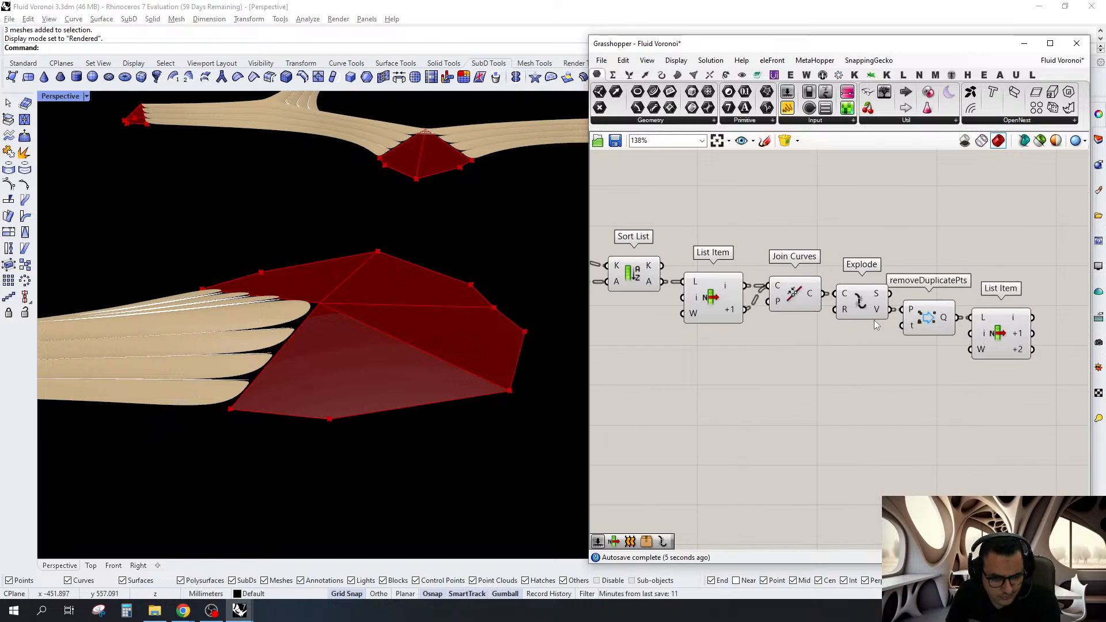
left_click(864, 302)
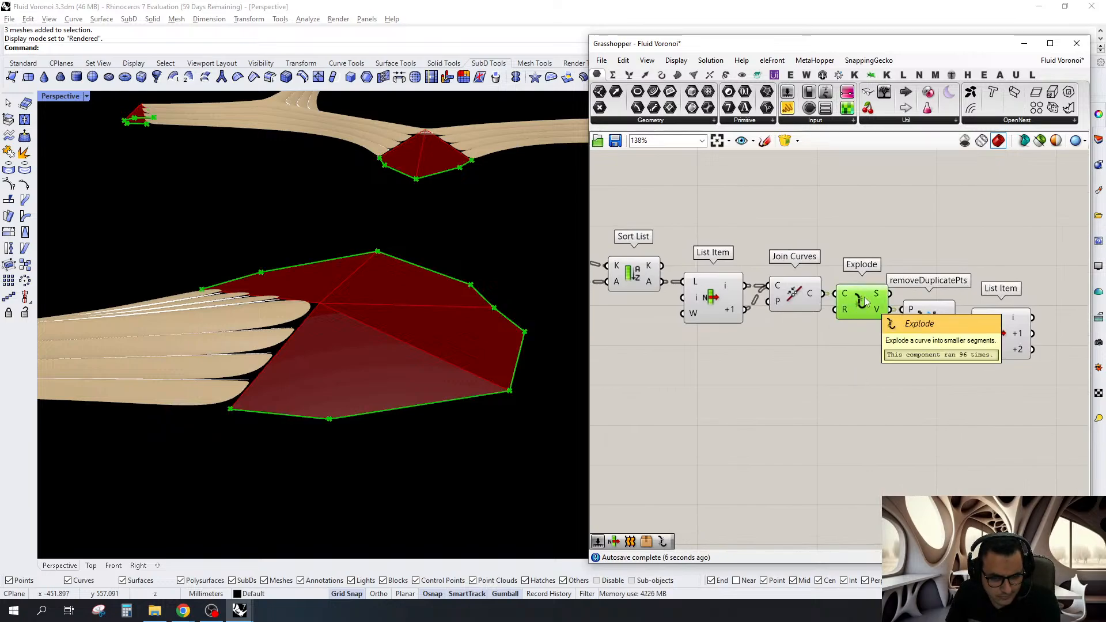
scroll(887, 384, "down", 8)
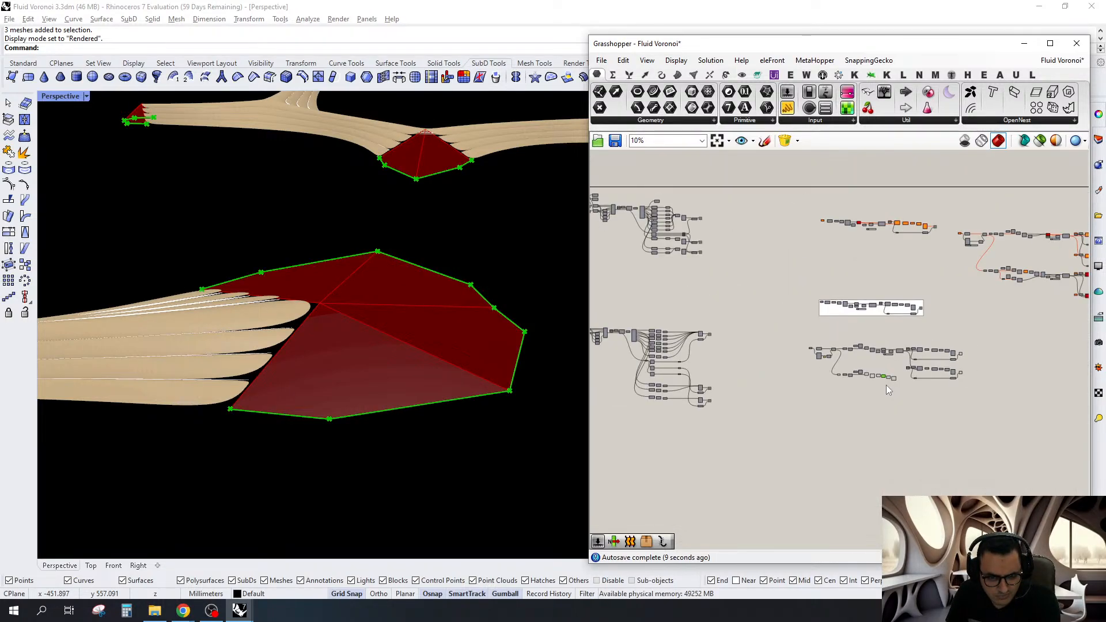
scroll(886, 385, "up", 7)
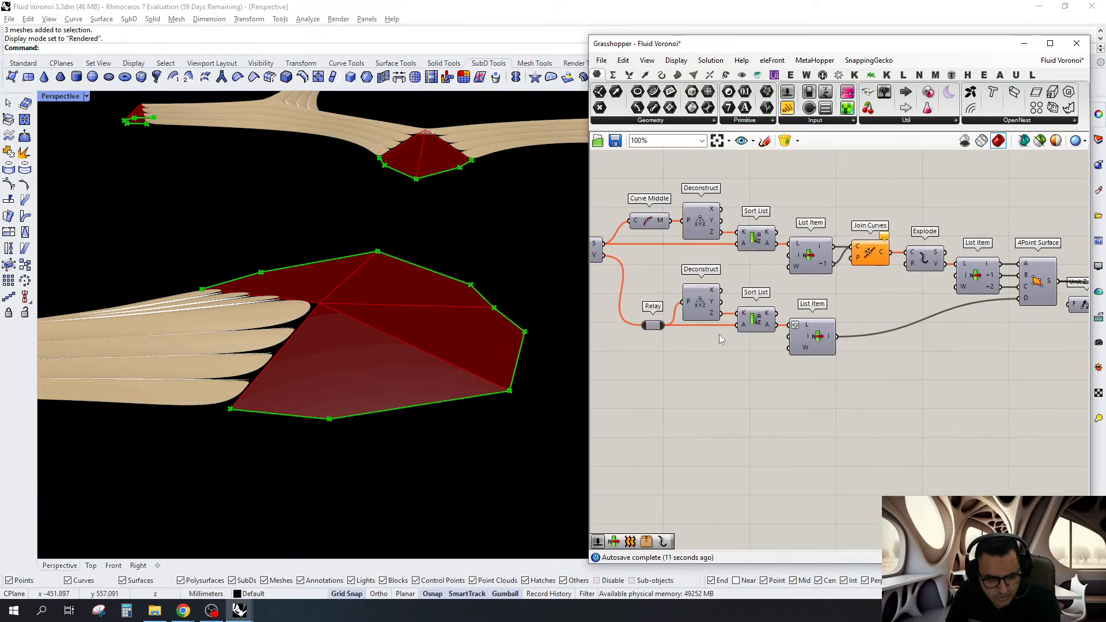
right_click_drag(765, 276, 831, 410)
scroll(830, 381, "up", 1)
double_click(829, 380)
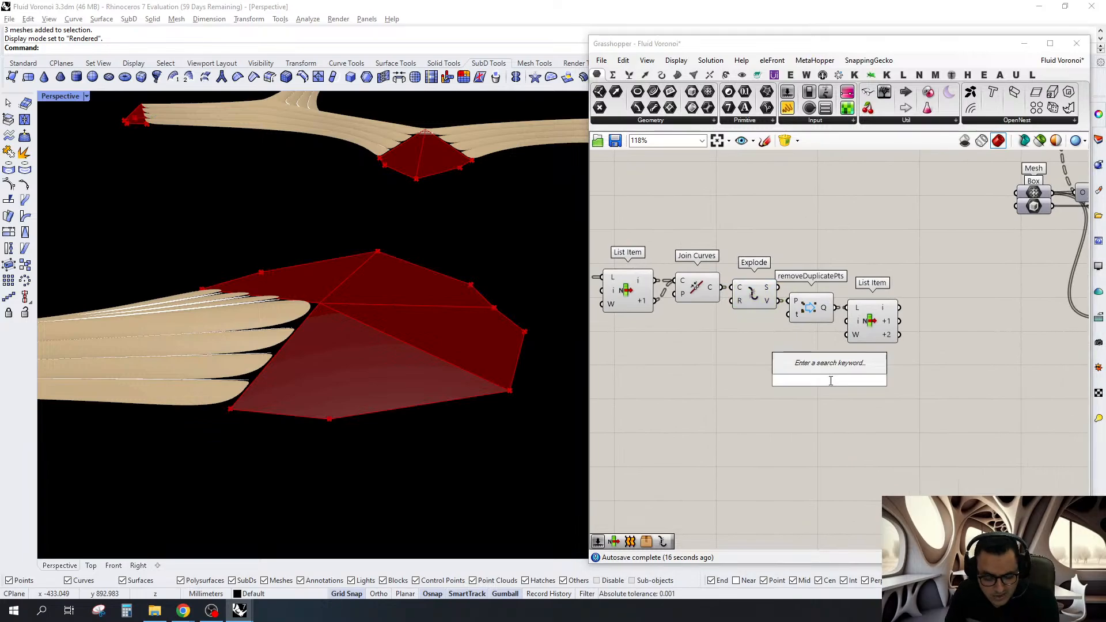
type("sort")
key("Return")
scroll(820, 384, "up", 2)
right_click_drag(820, 385, 807, 411)
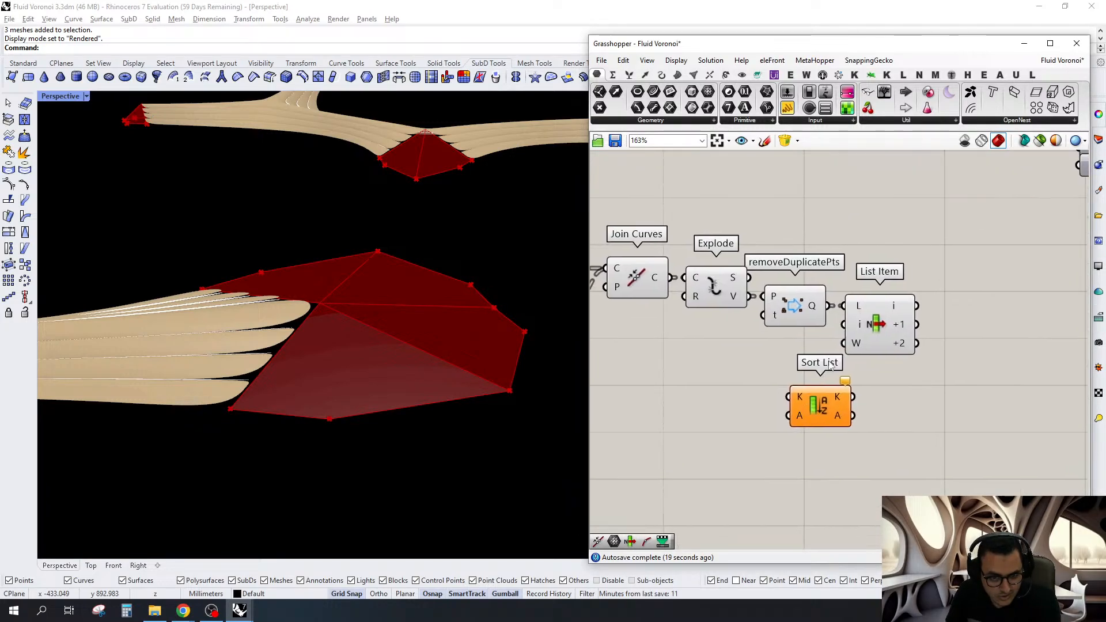
Space out the List Item and Sort List, and wire removeDuplicatePts' Q output through a relay into the Sort List's A input
left_click_drag(880, 323, 939, 323)
left_click_drag(837, 410, 957, 413)
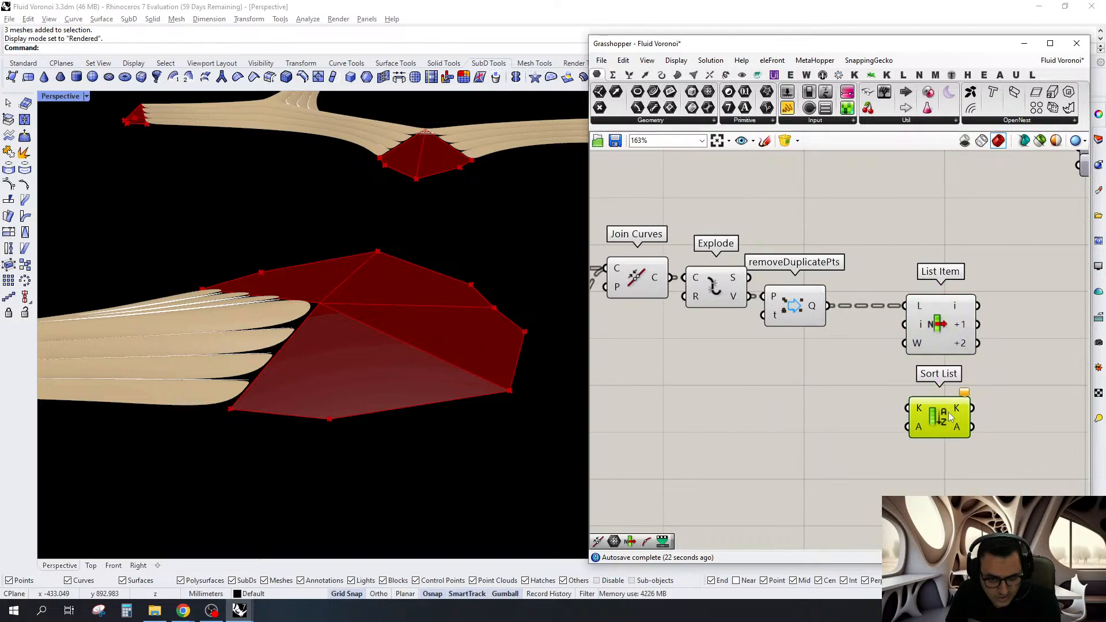
left_click_drag(828, 305, 872, 408)
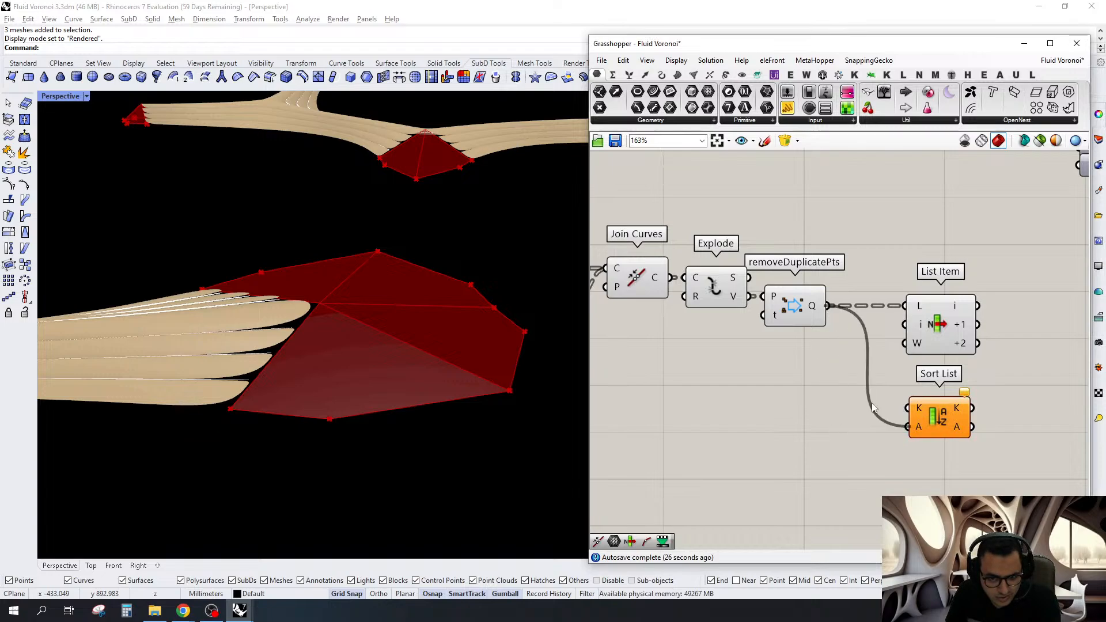
double_click(873, 407)
left_click_drag(873, 408, 817, 426)
scroll(795, 413, "down", 3)
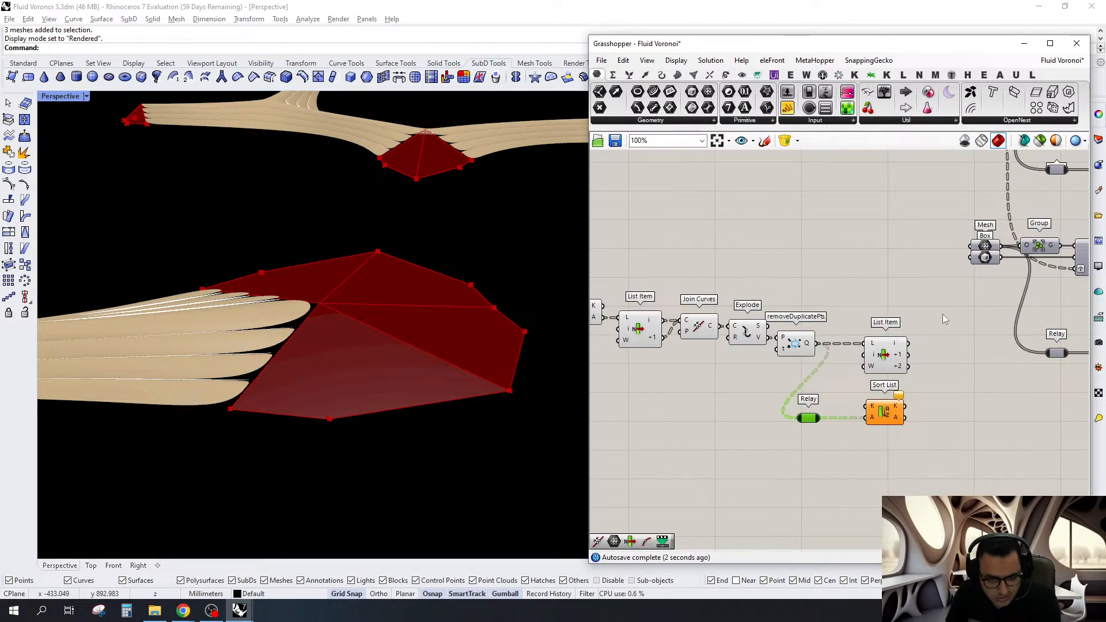
Move the whole new chain lower on the canvas and shift its last List Item and Sort List farther from the relay
left_click_drag(962, 291, 872, 425)
scroll(888, 398, "down", 3)
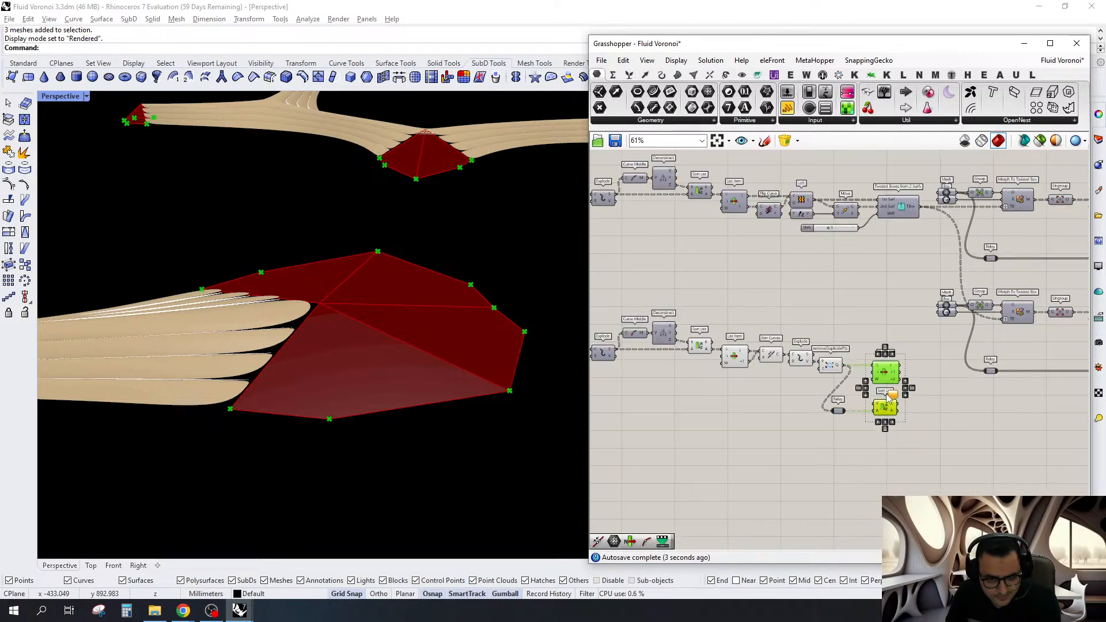
scroll(890, 396, "down", 3)
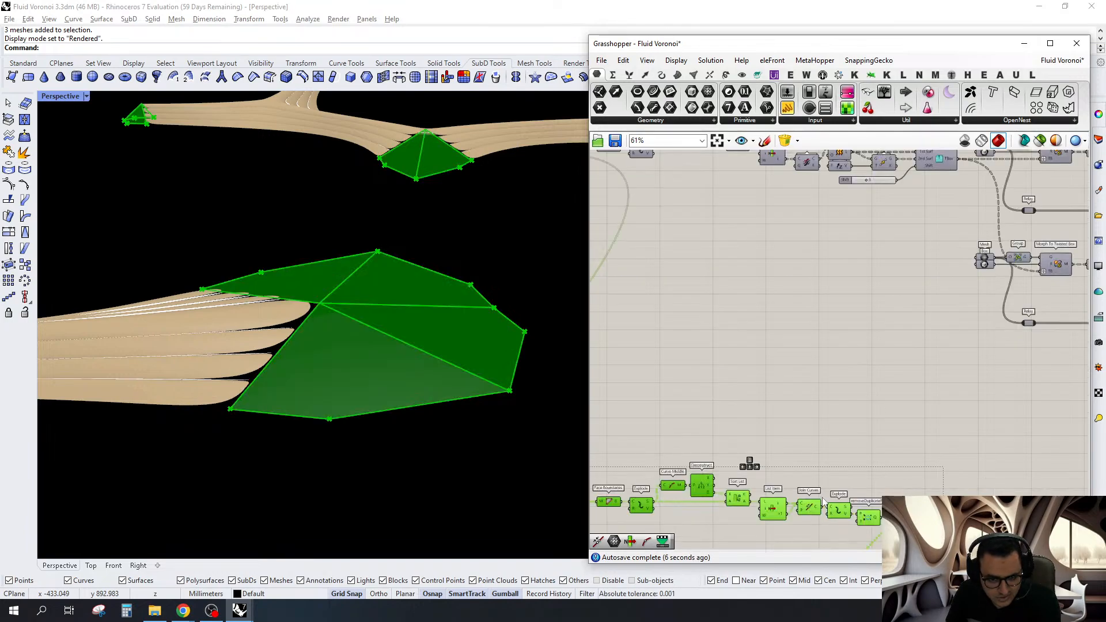
right_click_drag(846, 412, 779, 256)
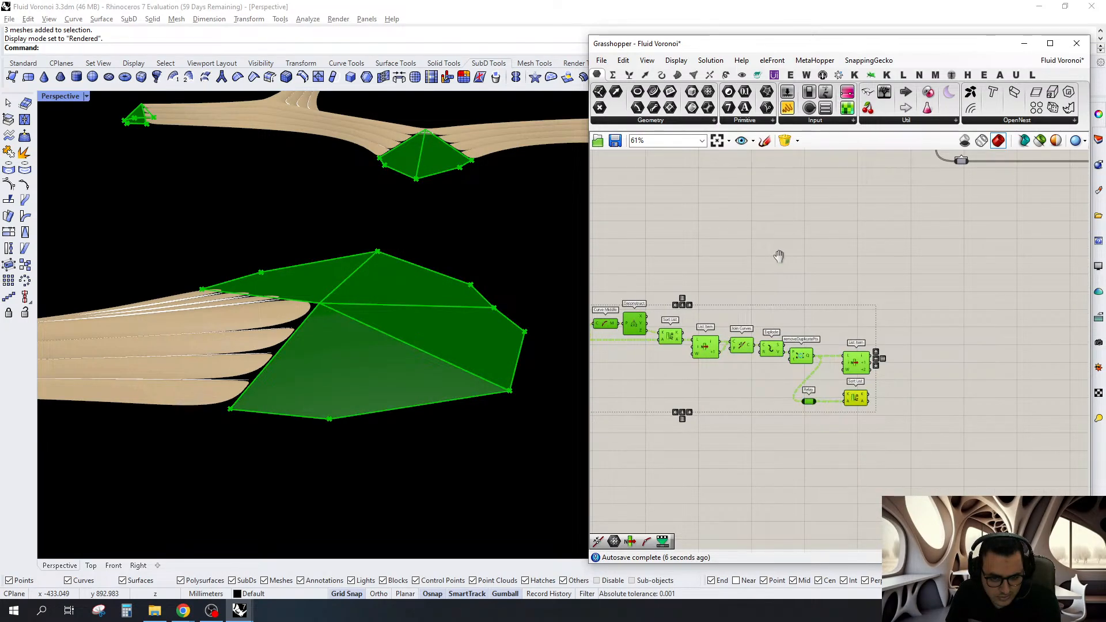
left_click_drag(855, 352, 929, 349)
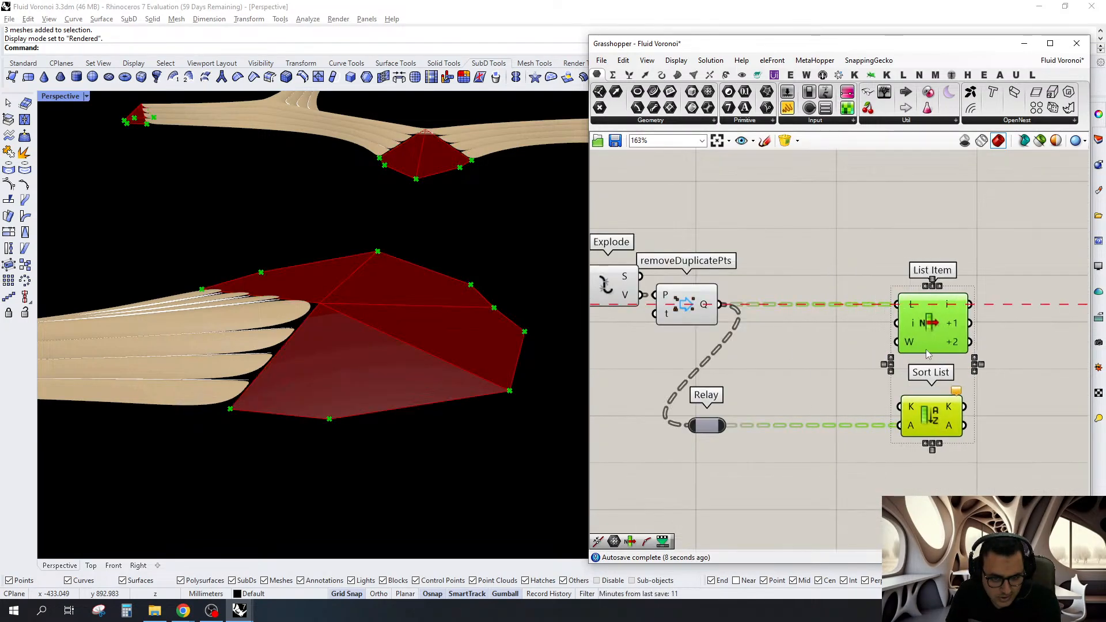
left_click(805, 371)
right_click_drag(797, 400, 845, 397)
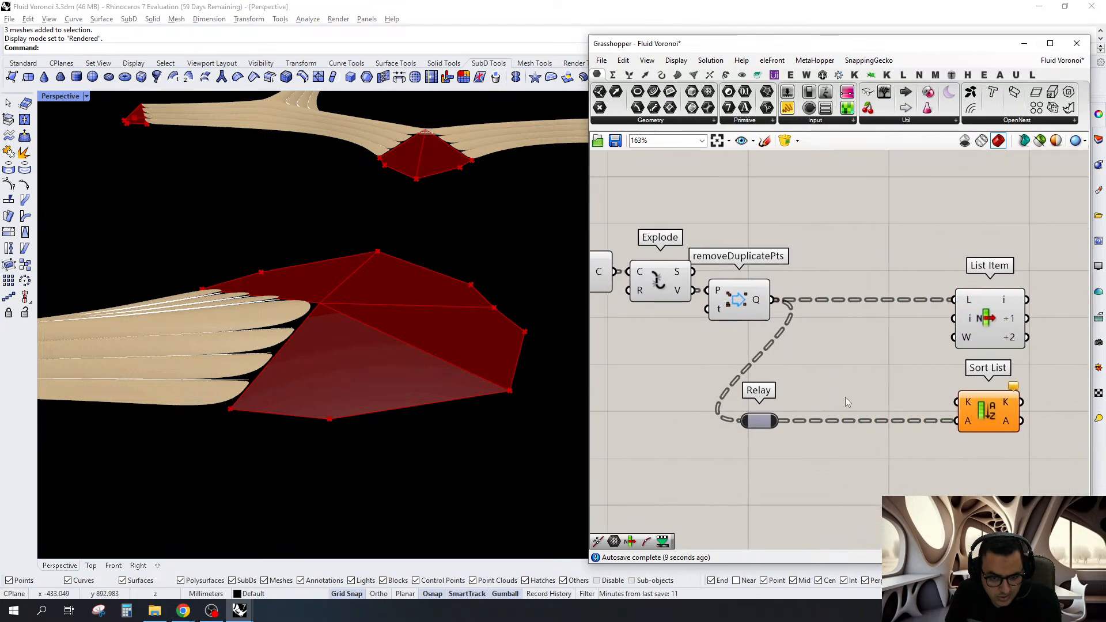
Add a Deconstruct point component fed by the relay and connect its Z output to the Sort List's K input
scroll(807, 409, "up", 1)
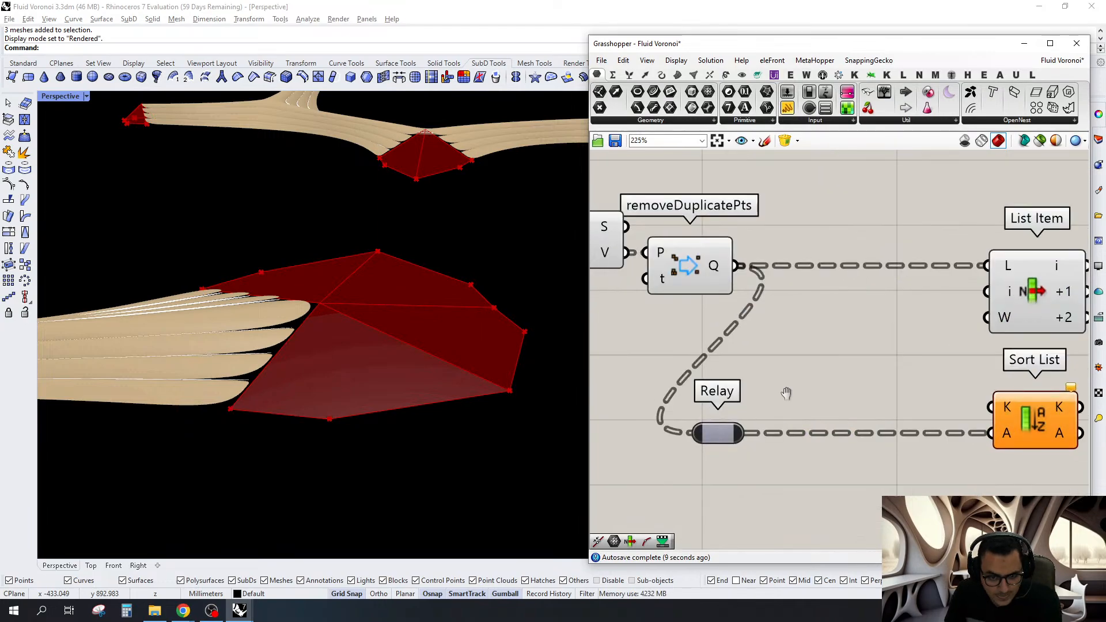
double_click(786, 393)
type("de")
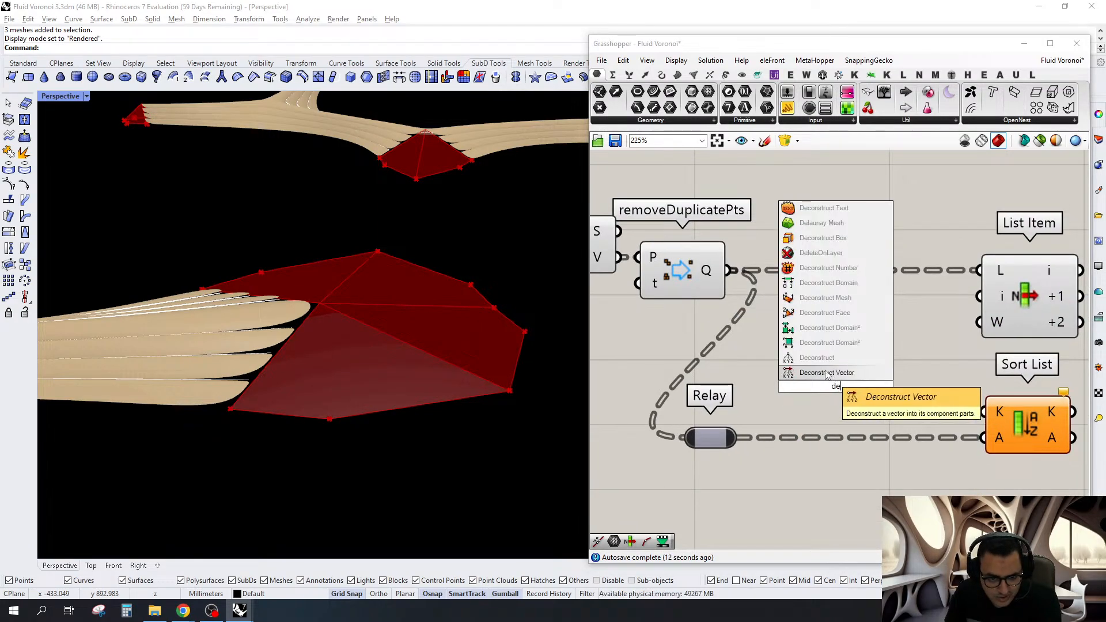
left_click(817, 358)
left_click_drag(791, 386, 739, 438)
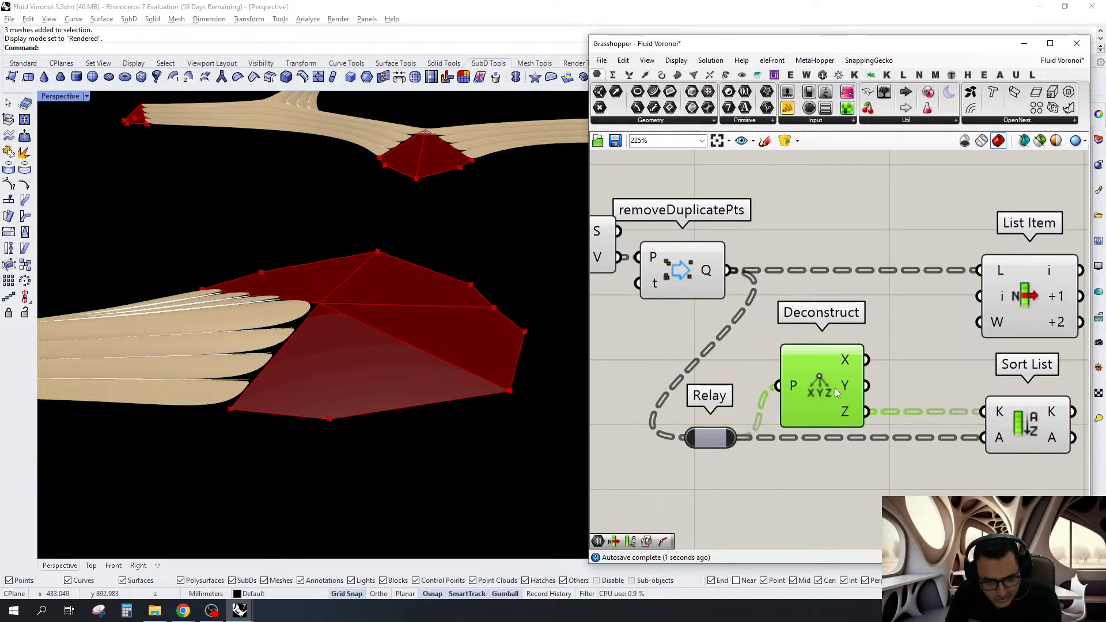
scroll(834, 388, "down", 2)
scroll(803, 385, "down", 1)
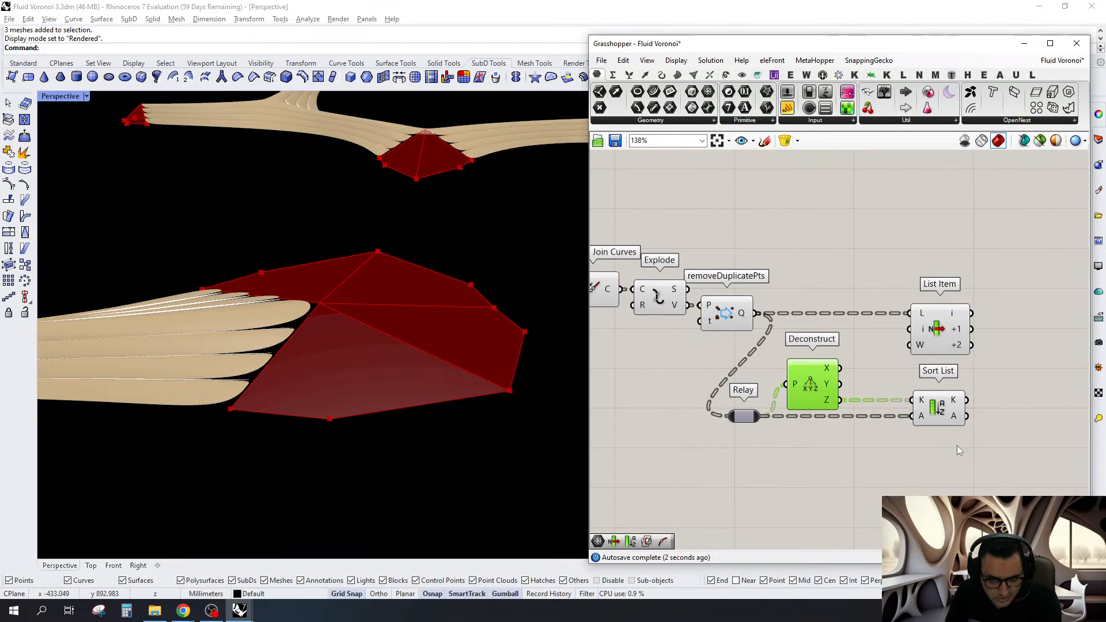
Add a List Item after the Sort List, connect the sorted A output to its L input, and reverse that input
left_click_drag(939, 409, 885, 409)
double_click(956, 417)
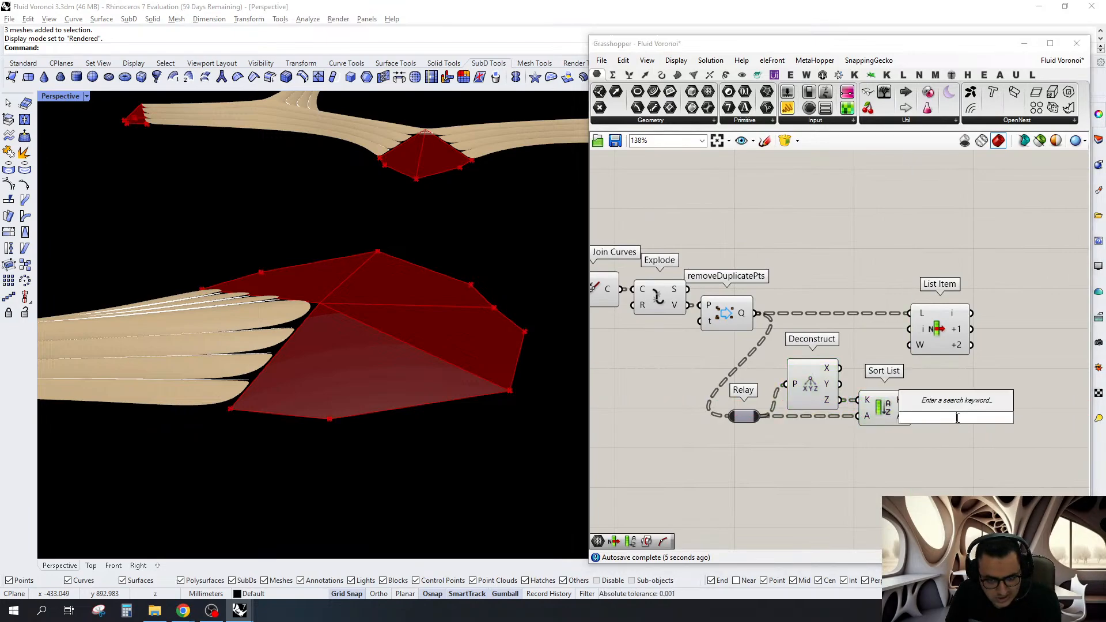
type("list item")
left_click(916, 411)
scroll(923, 406, "up", 2)
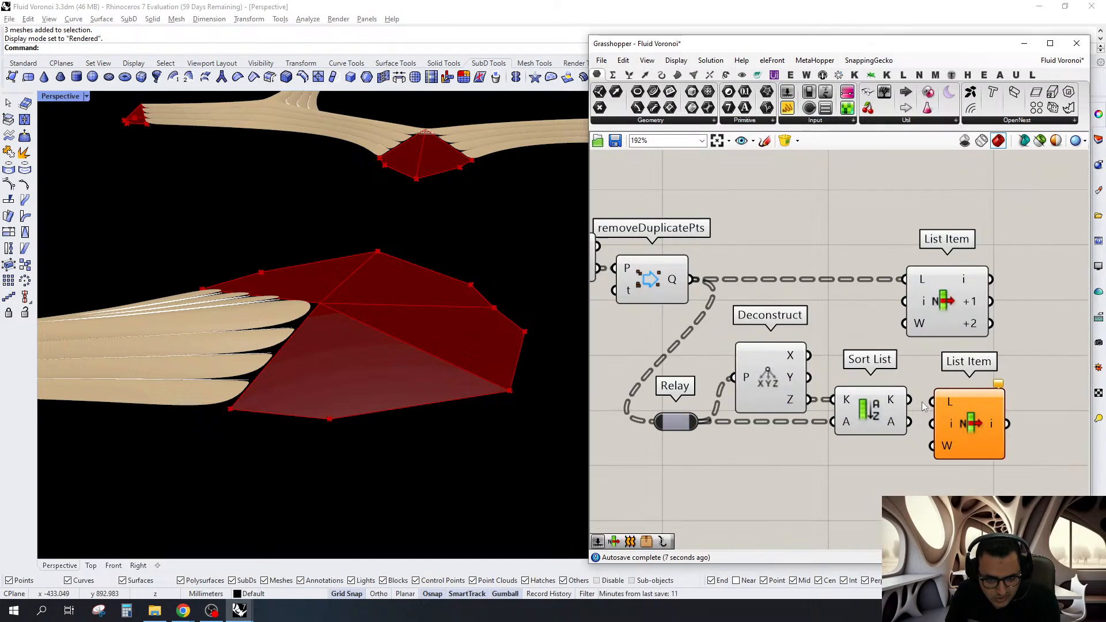
left_click_drag(907, 425, 939, 429)
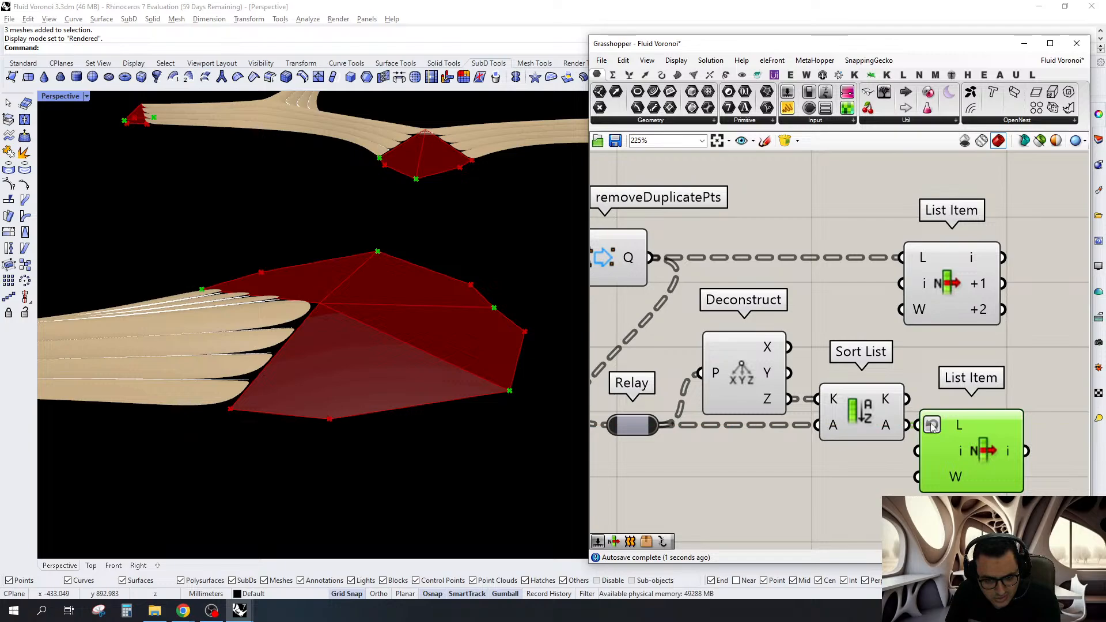
scroll(932, 426, "down", 3)
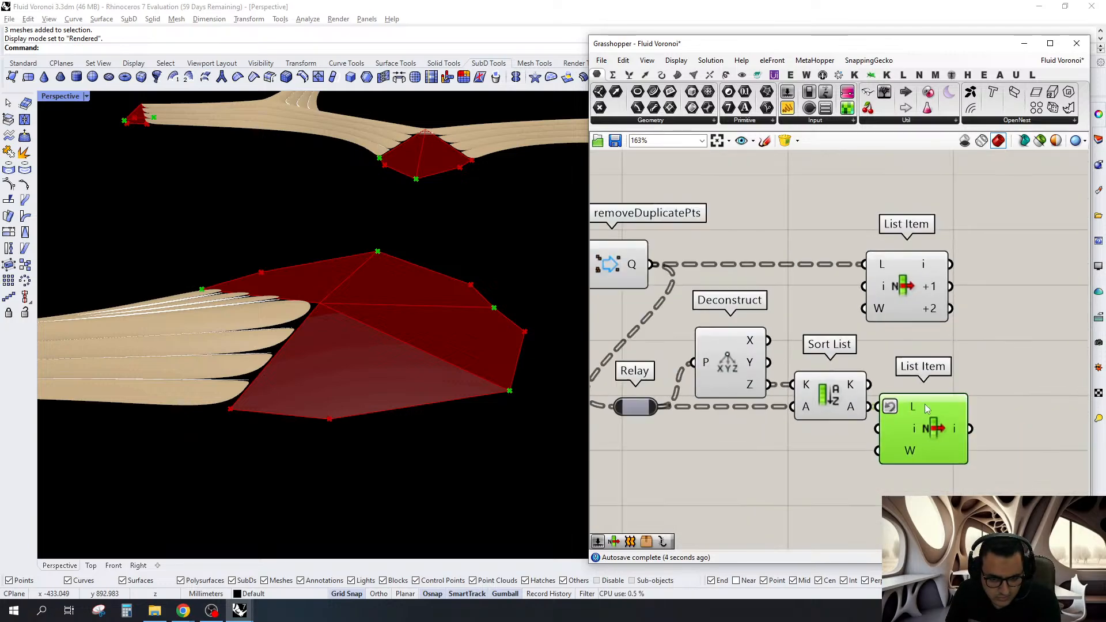
Feed the relay from the V output of the chain's first Explode component instead of removeDuplicatePts
scroll(899, 415, "down", 2)
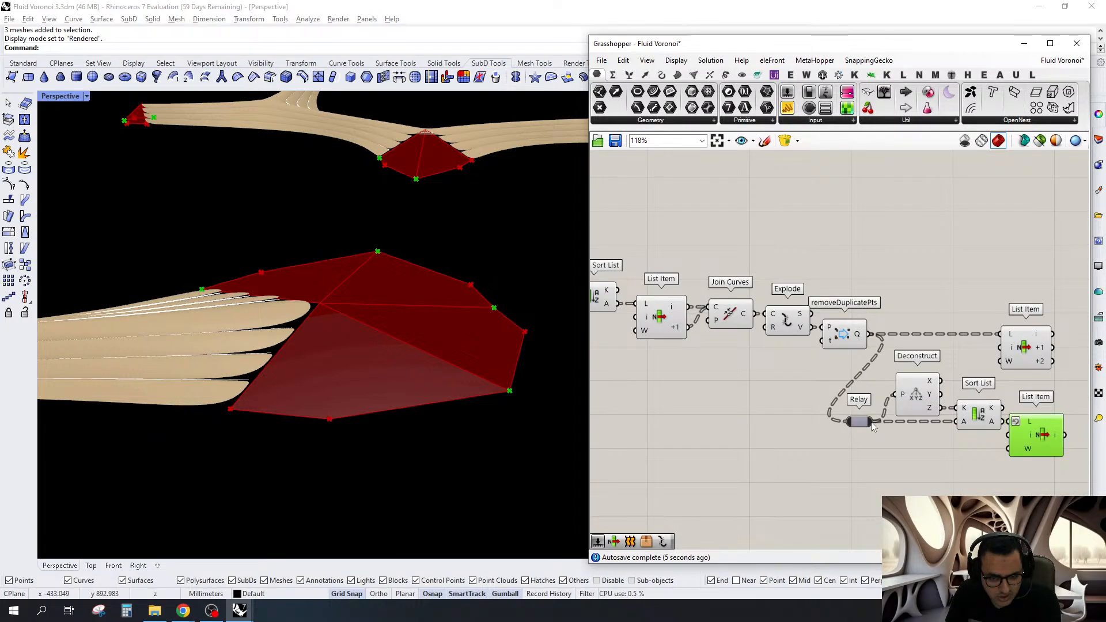
left_click_drag(871, 422, 709, 317)
right_click_drag(902, 405, 695, 345)
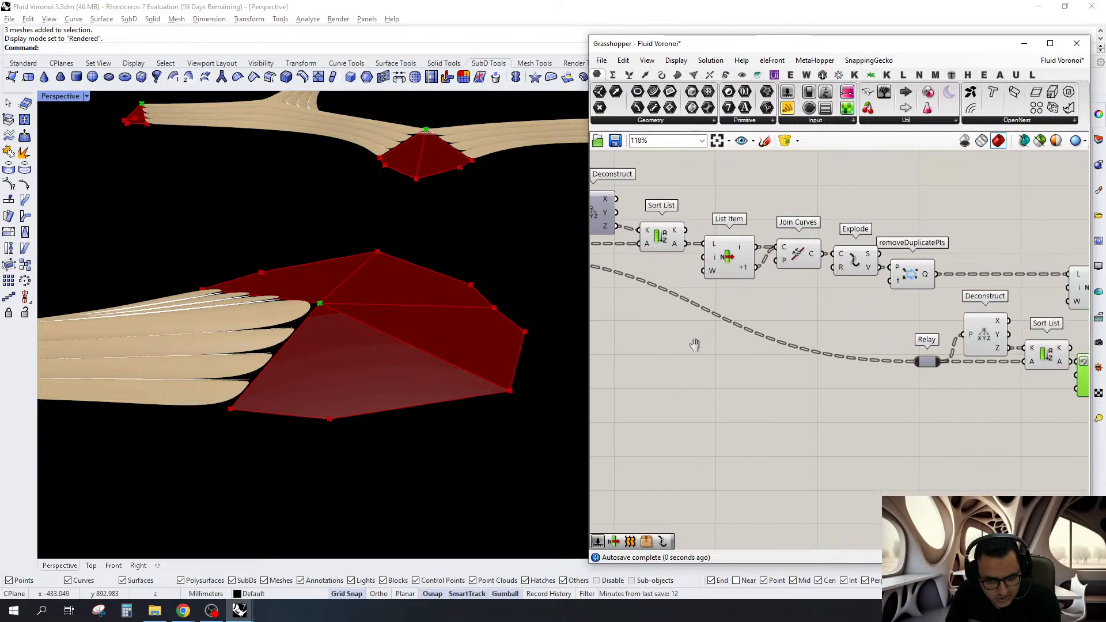
Shift the relay, Deconstruct and Sort List away from the lower List Item, and align the two List Items vertically
scroll(912, 392, "up", 3)
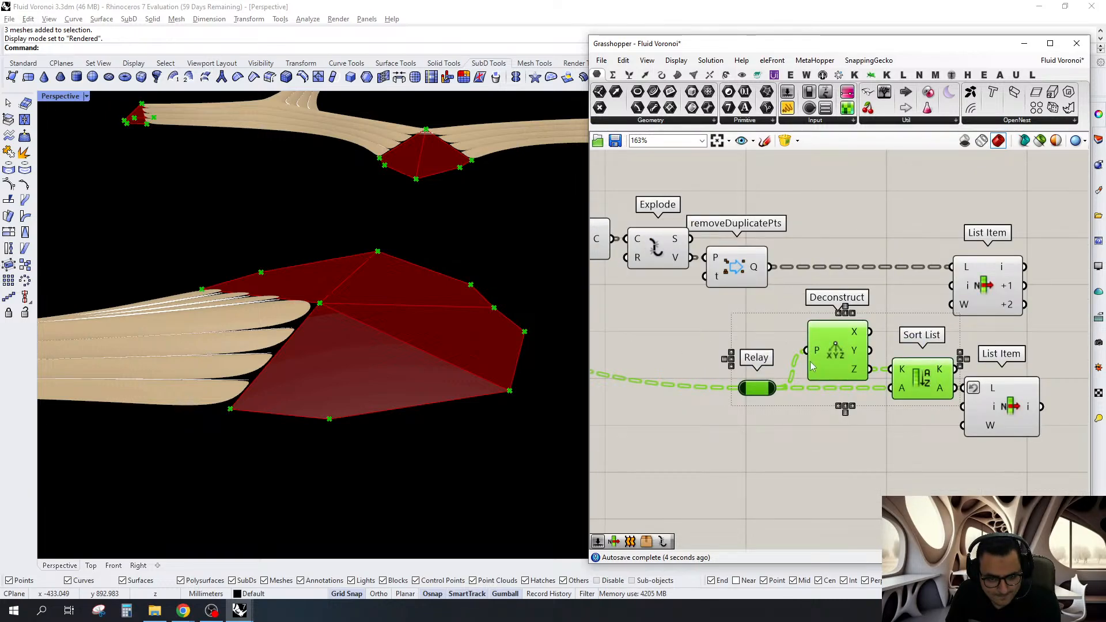
left_click_drag(847, 361, 822, 365)
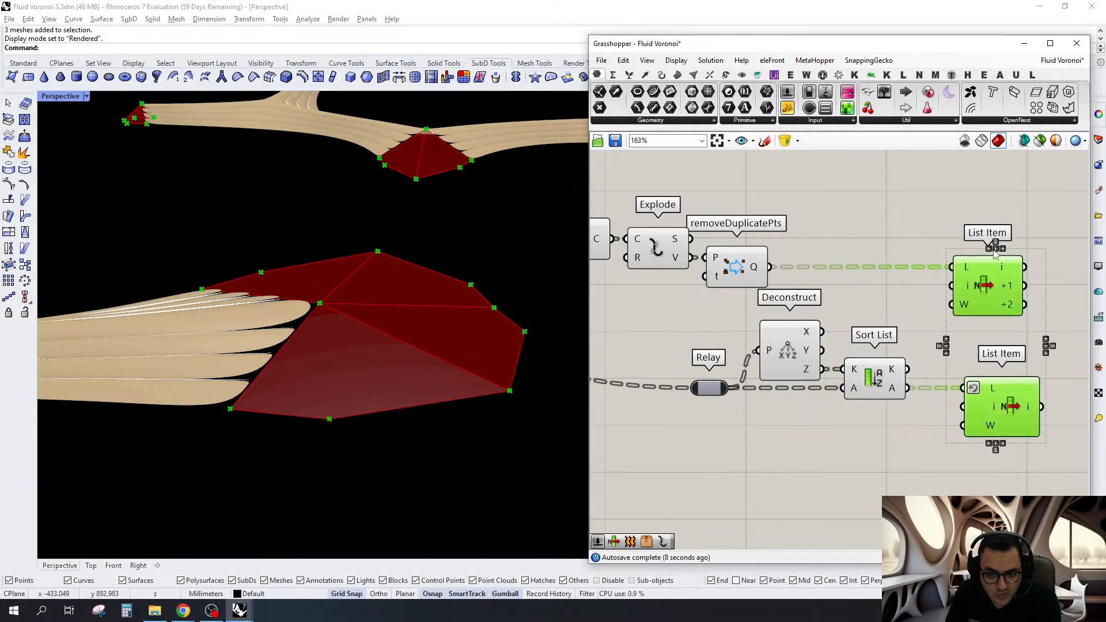
left_click(996, 249)
right_click_drag(1032, 234, 860, 271)
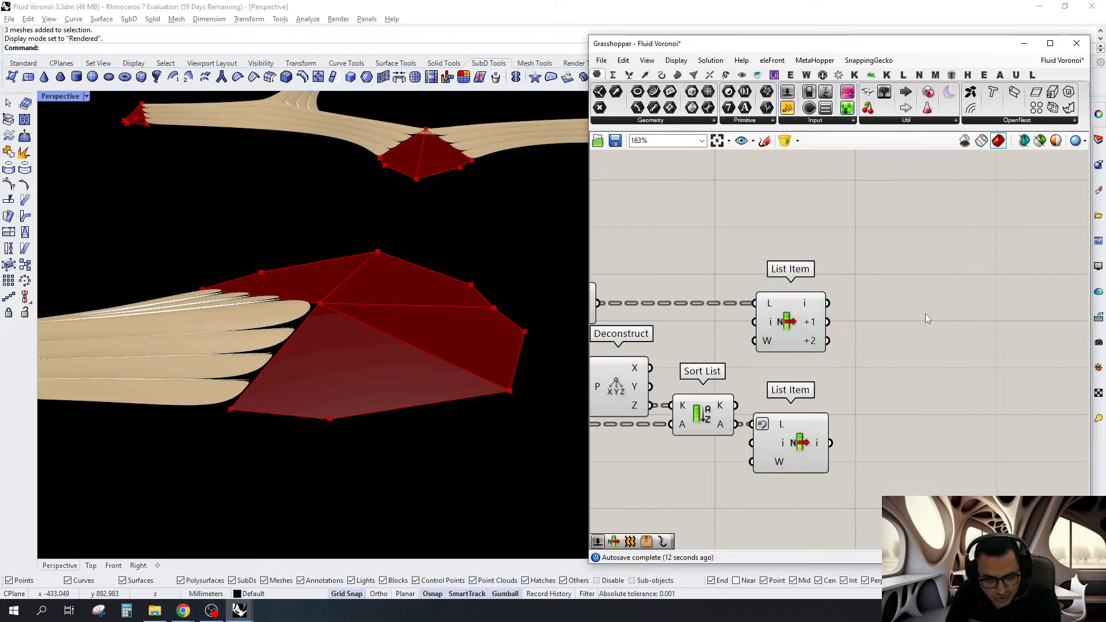
Add a 4Point Surface with A, B, C from the upper List Item's i, +1, +2 and D from the lower List Item, aligned alongside
double_click(925, 314)
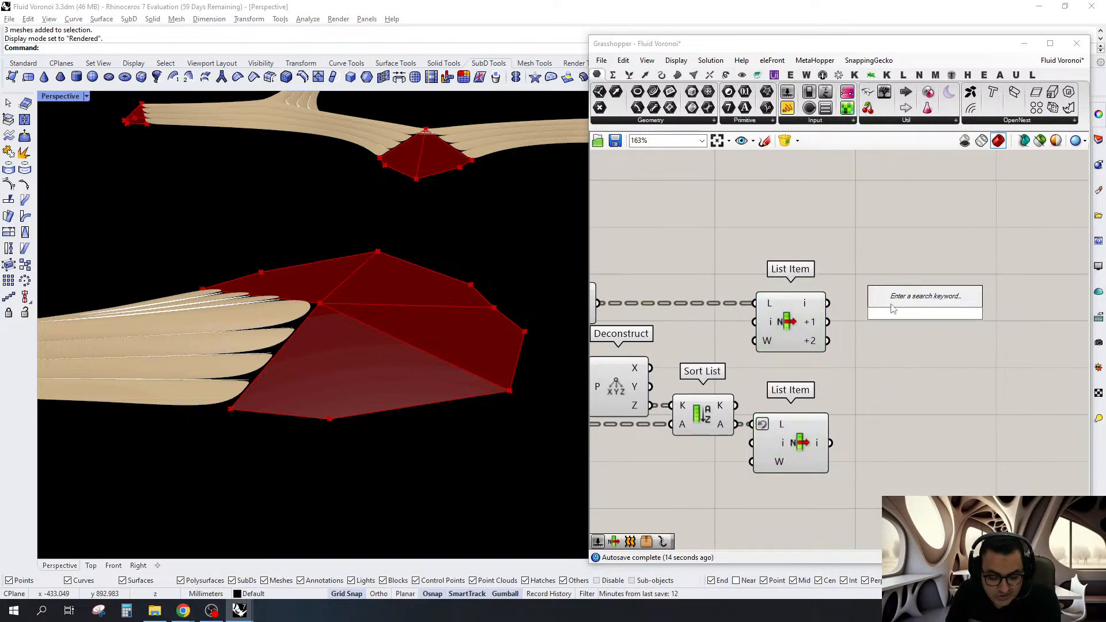
type("4")
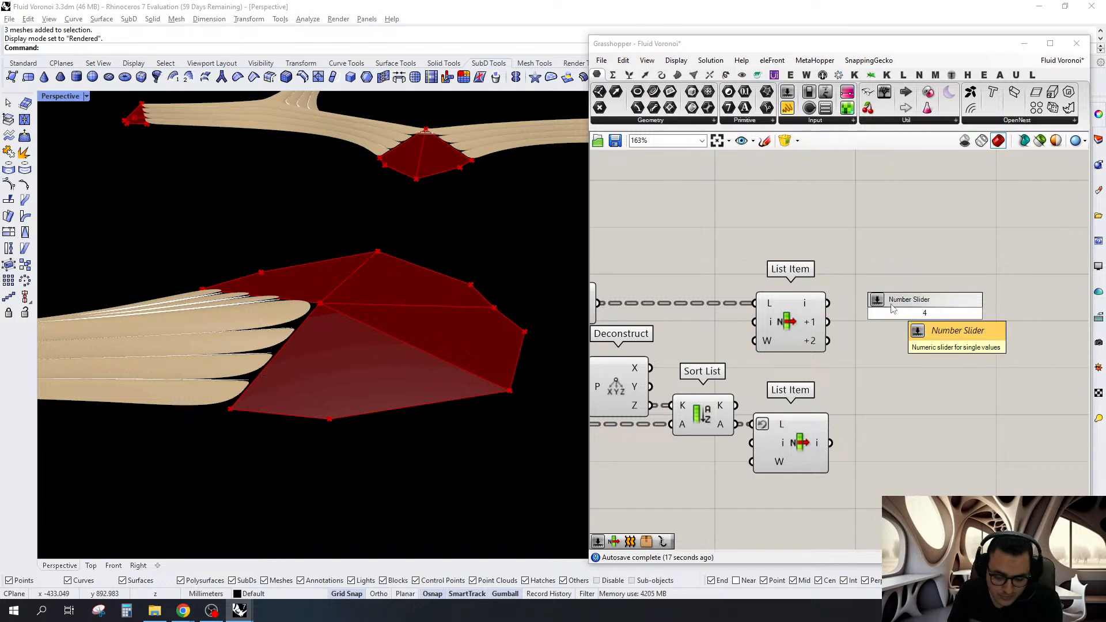
type(" p")
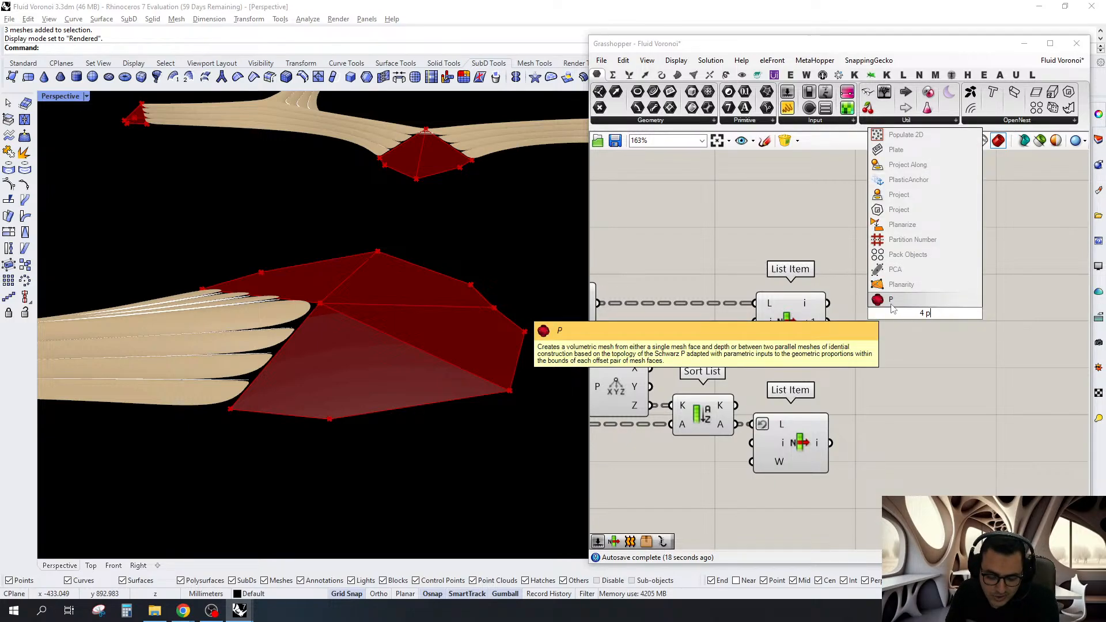
type("ol s")
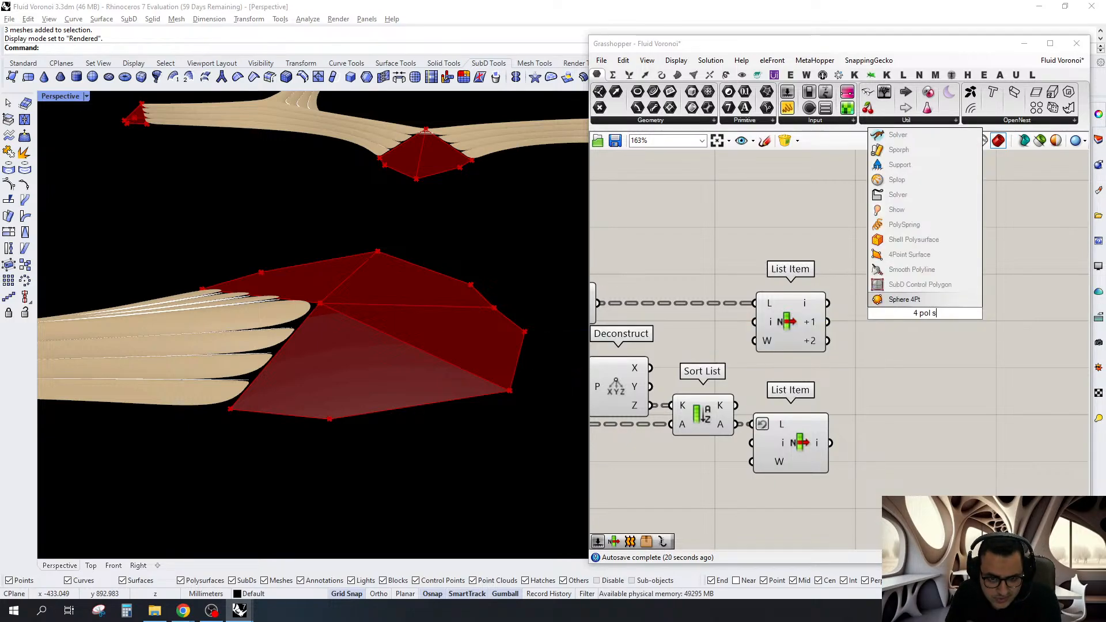
left_click(915, 261)
left_click_drag(892, 285, 845, 295)
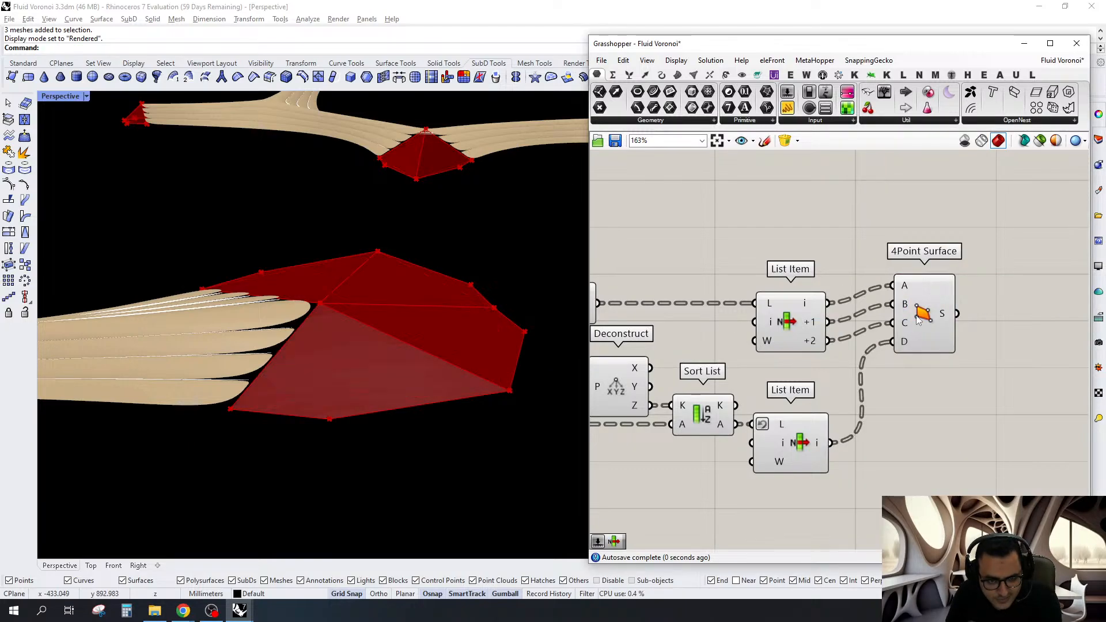
left_click(918, 321)
left_click_drag(917, 320, 903, 340)
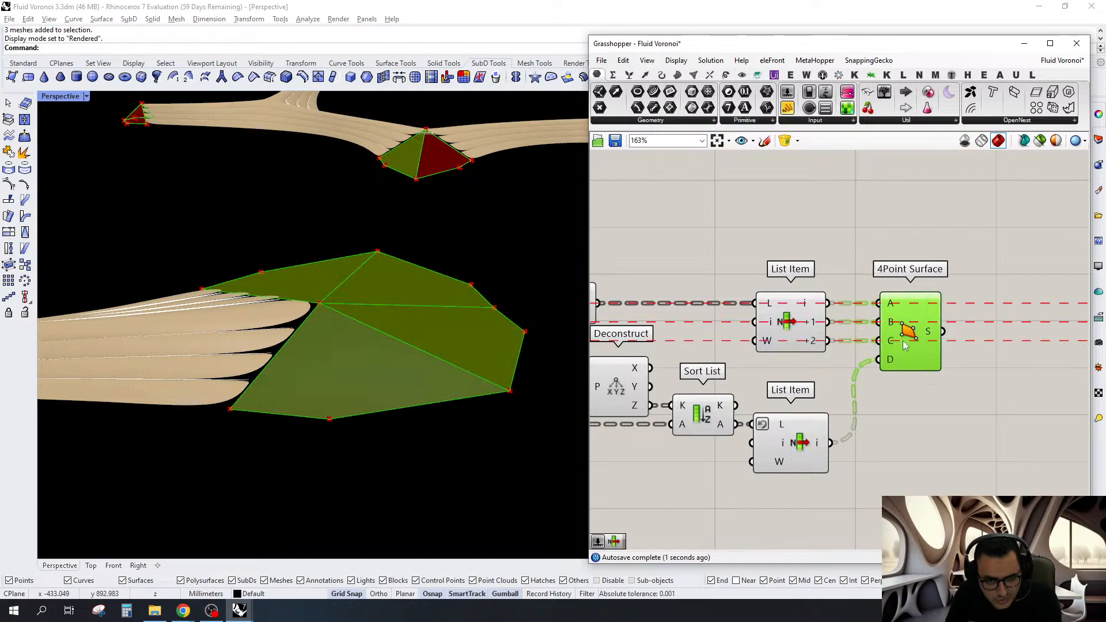
left_click(922, 392)
scroll(916, 372, "down", 5)
right_click_drag(782, 223, 767, 308)
scroll(863, 396, "down", 2)
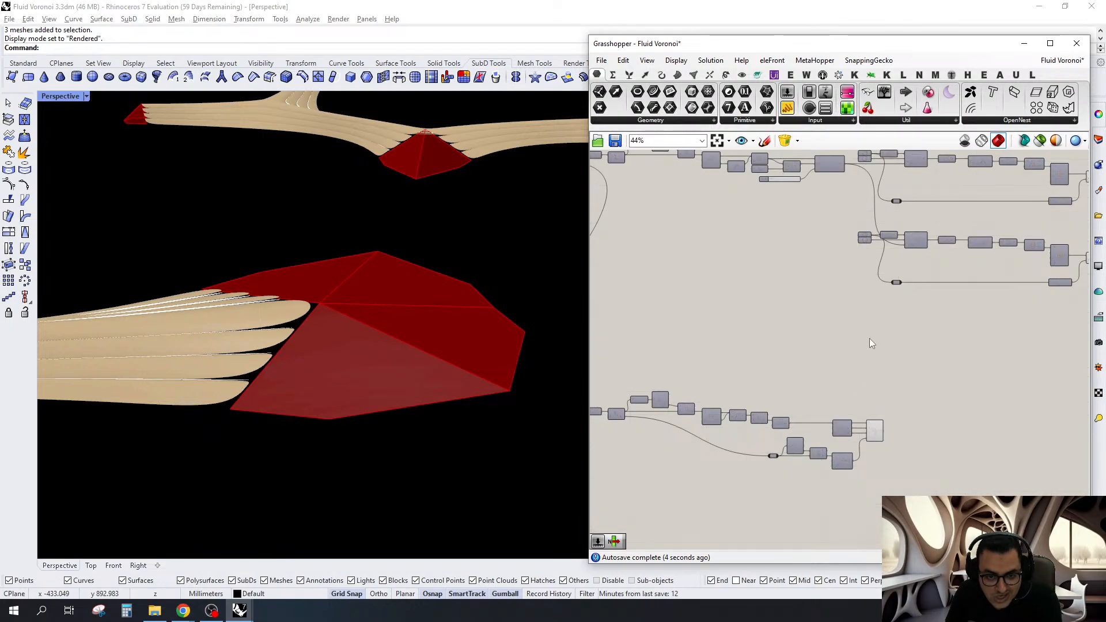
right_click_drag(869, 339, 871, 390)
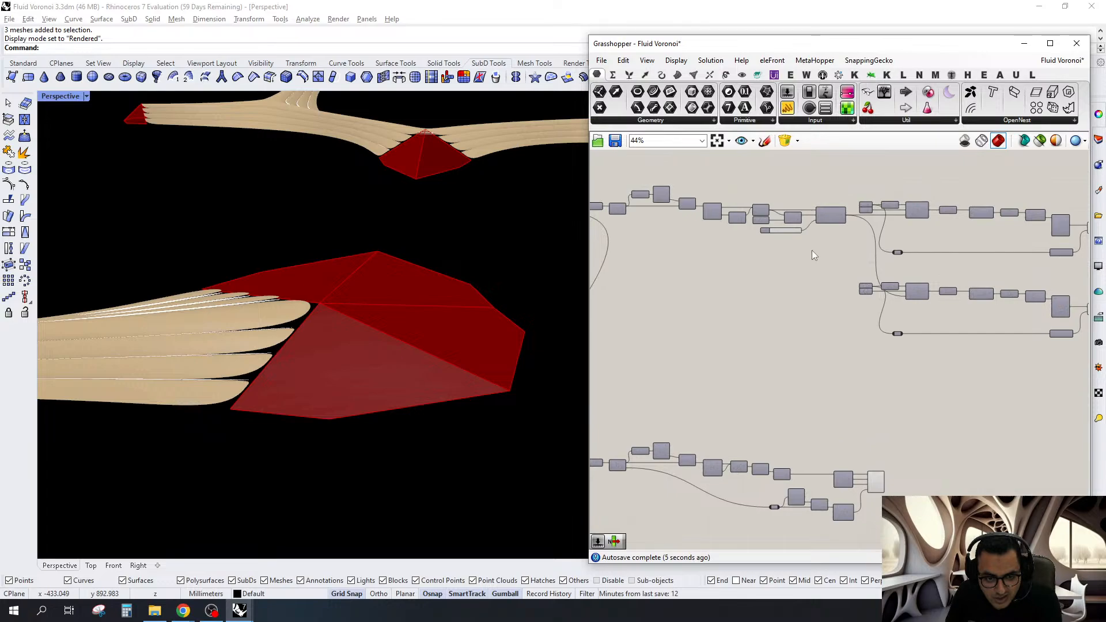
Shift the whole lower 4Point Surface chain to the left on the canvas to free space after it
right_click_drag(813, 255, 942, 223)
left_click_drag(989, 384, 639, 536)
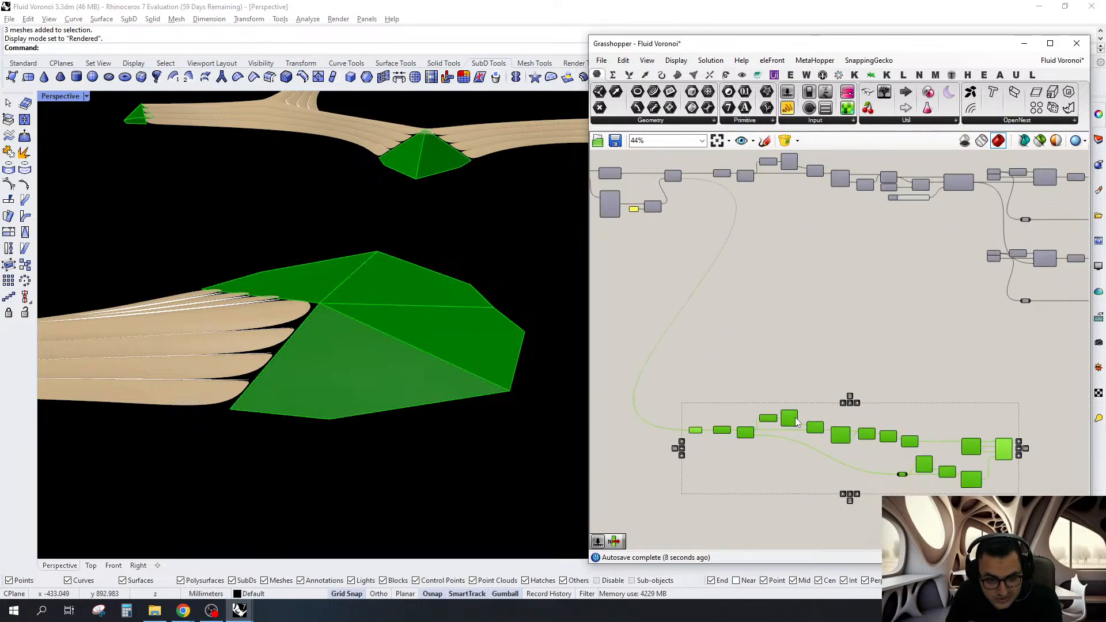
left_click_drag(795, 422, 690, 435)
left_click(894, 302)
right_click_drag(894, 302, 773, 357)
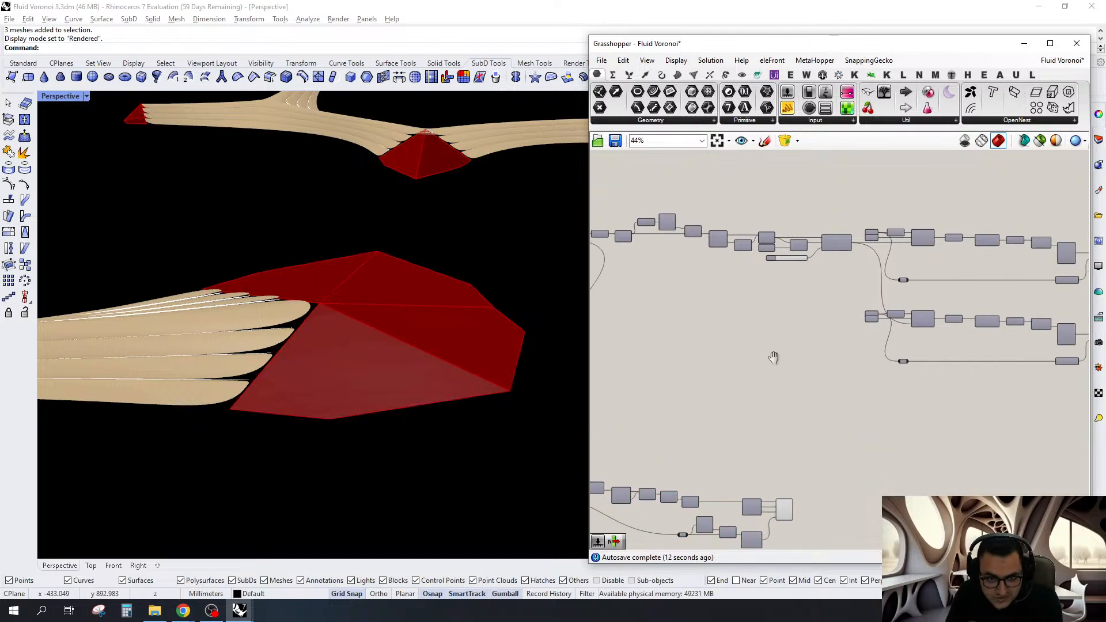
Duplicate the Unit Z, Move, Shift slider, Twisted Boxes and both Morph To Twisted Box branches down beside the lower 4Point Surface
scroll(773, 256, "up", 3)
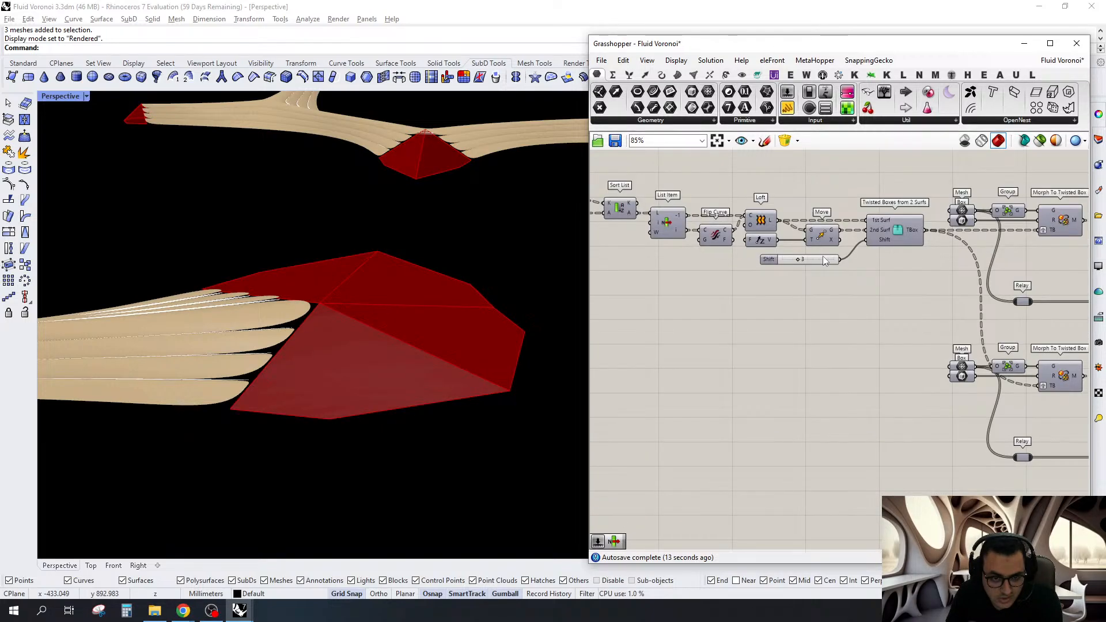
scroll(824, 261, "down", 2)
left_click_drag(934, 369, 795, 260)
scroll(796, 260, "down", 3)
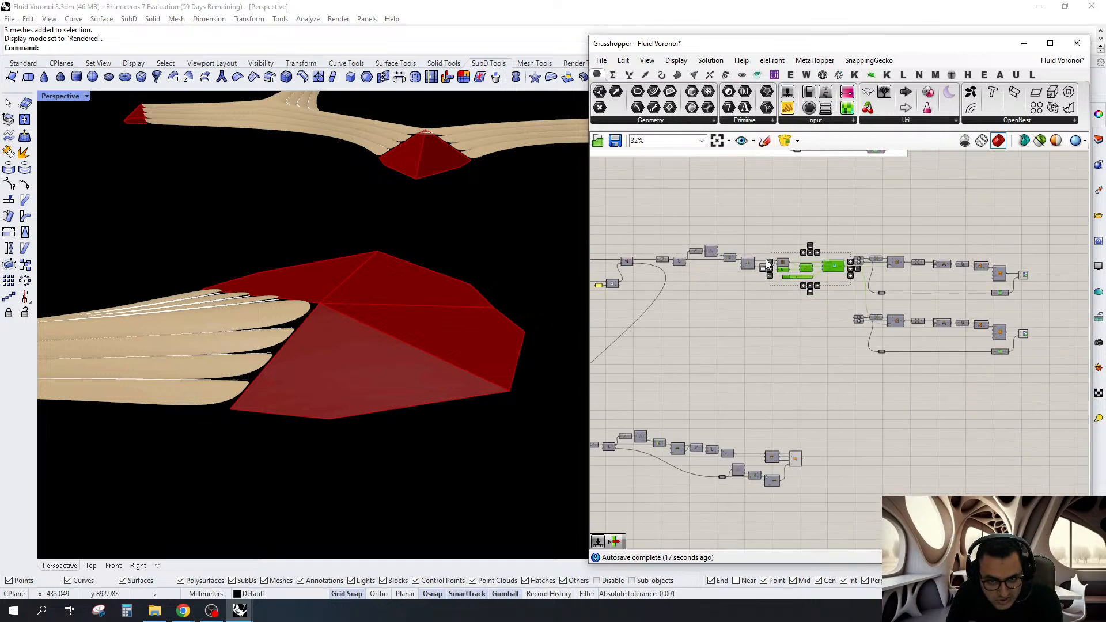
left_click_drag(1050, 374, 845, 245, "shift")
right_click_drag(789, 300, 820, 295)
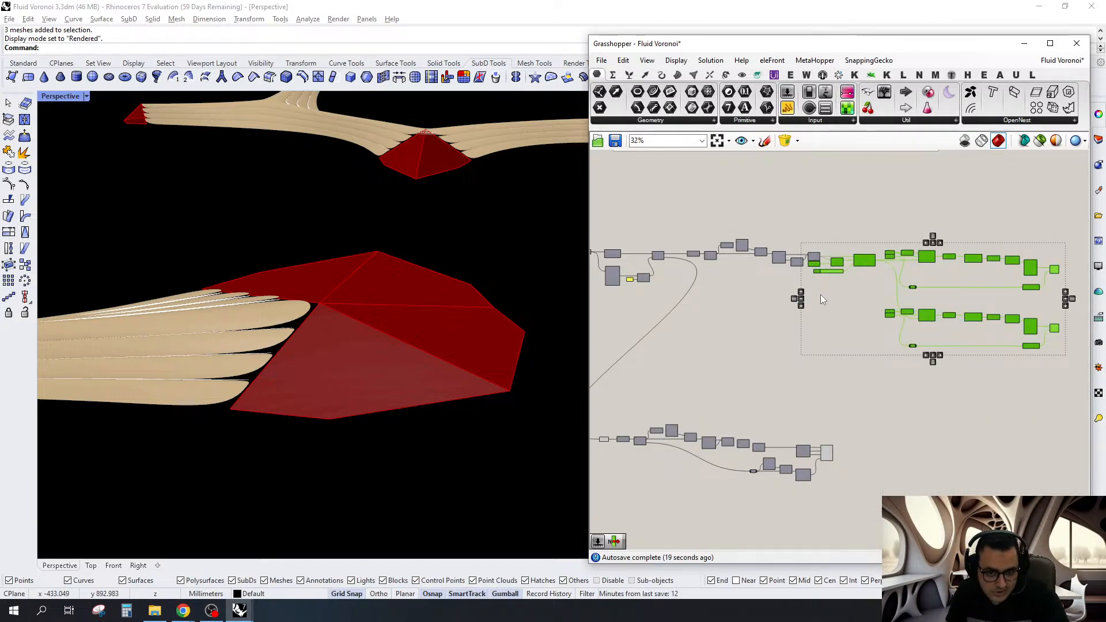
scroll(820, 295, "up", 3)
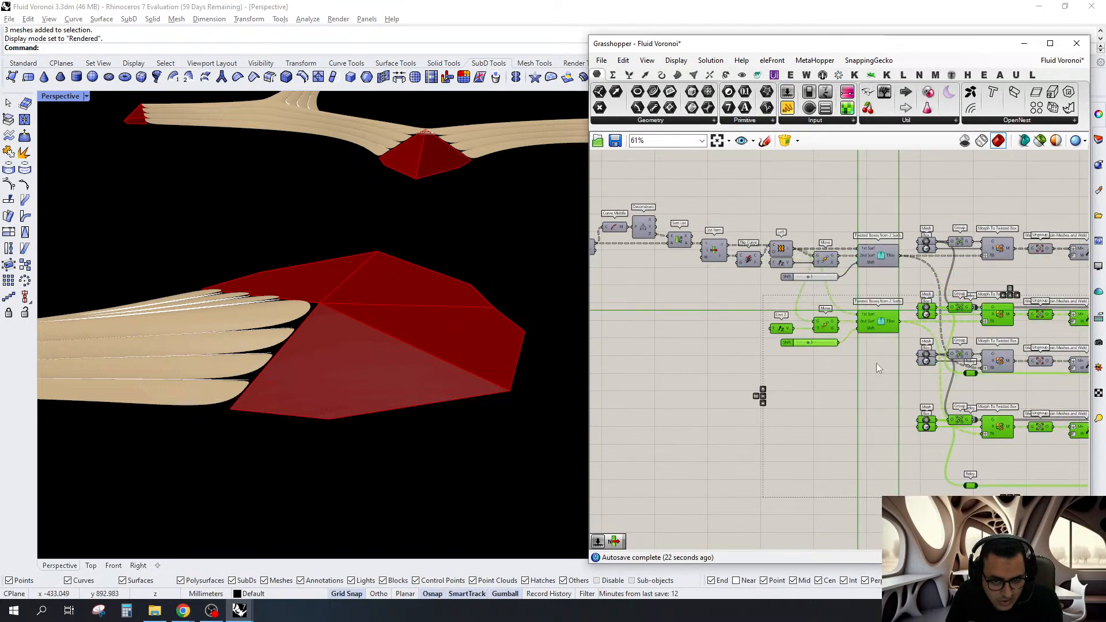
scroll(876, 363, "down", 2)
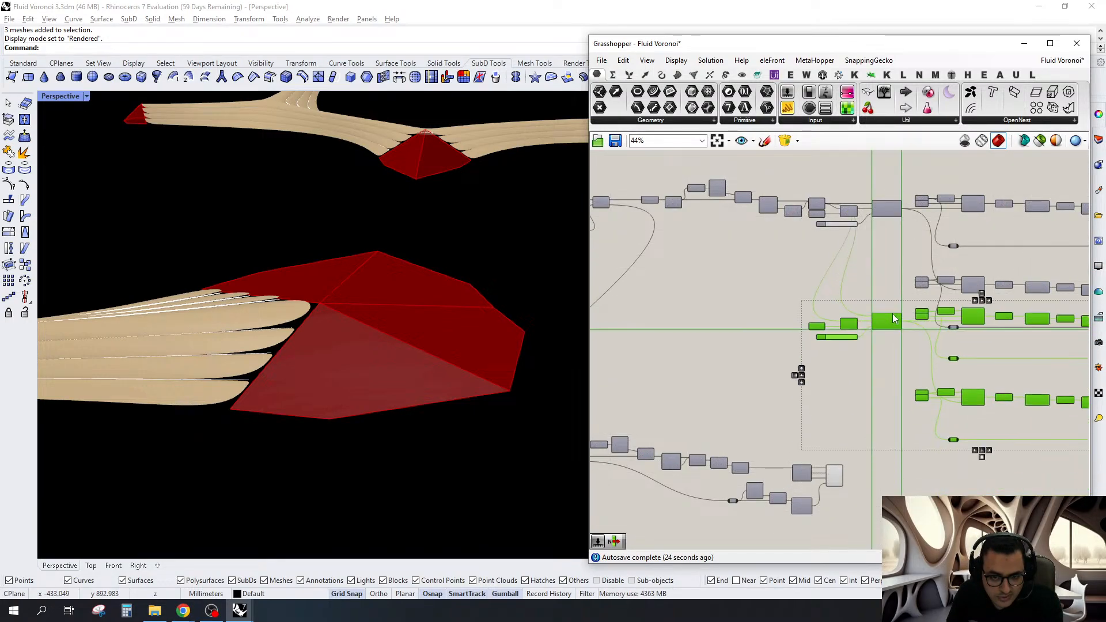
left_click_drag(893, 319, 887, 516)
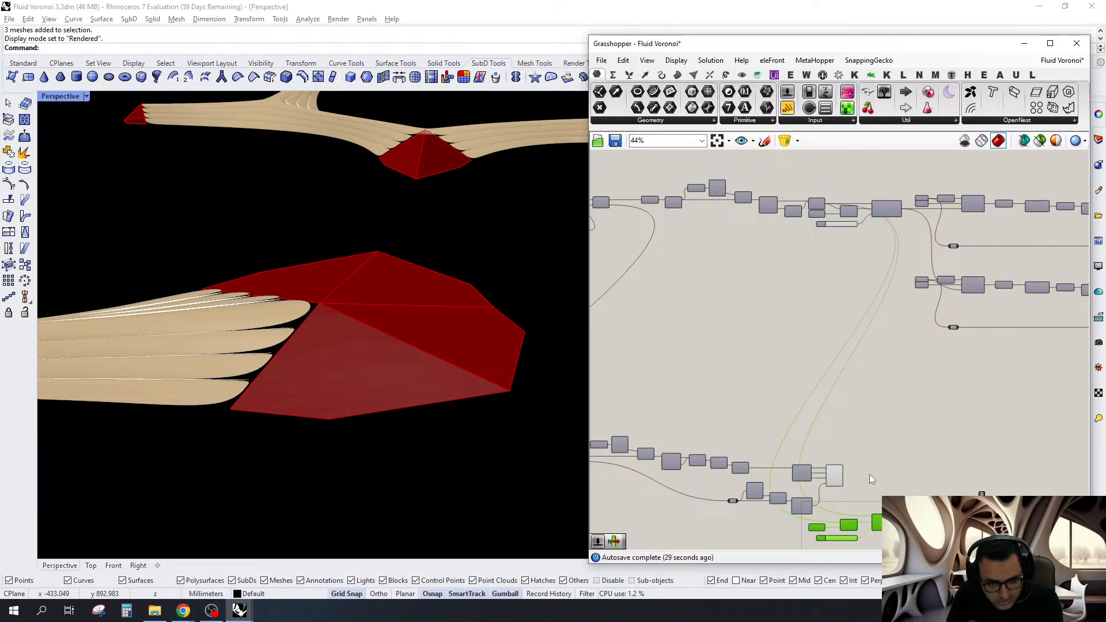
Feed the lower 4Point Surface output into the duplicated Move geometry and Twisted Boxes 1st Surf inputs, and align the chain with them
right_click_drag(869, 475, 1051, 380)
left_click_drag(1037, 299, 646, 411)
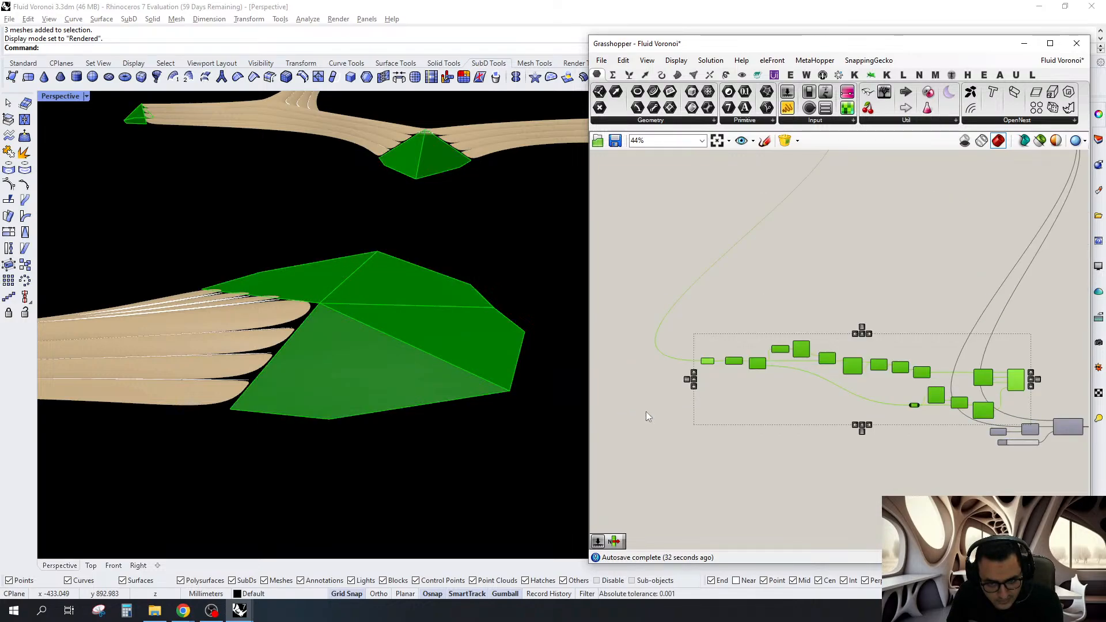
scroll(646, 412, "up", 4)
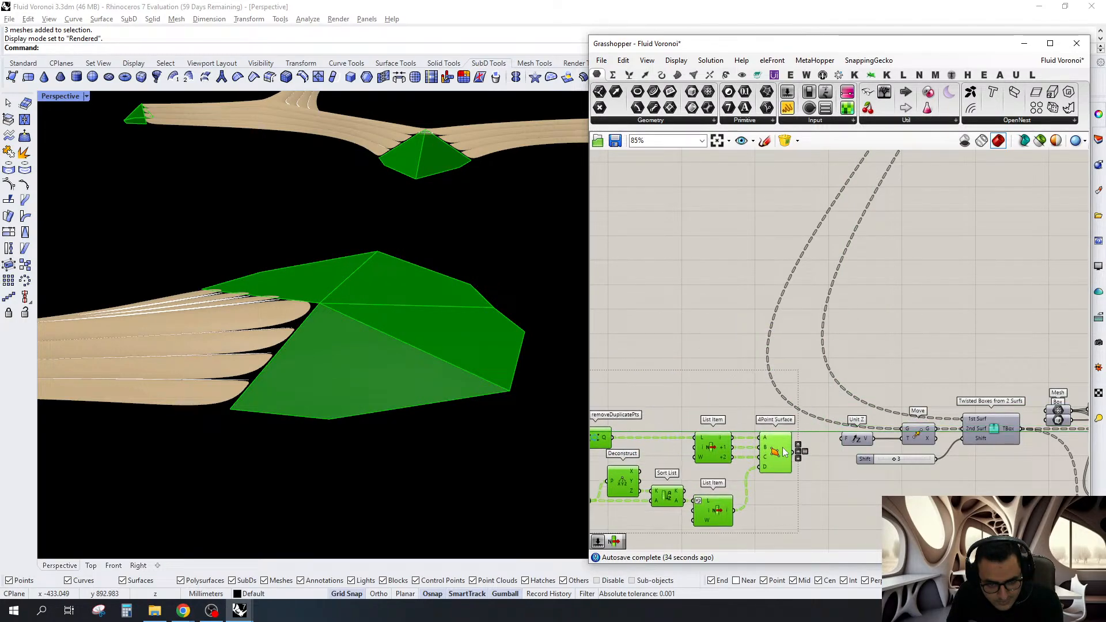
left_click_drag(783, 452, 790, 465)
left_click_drag(799, 465, 963, 418)
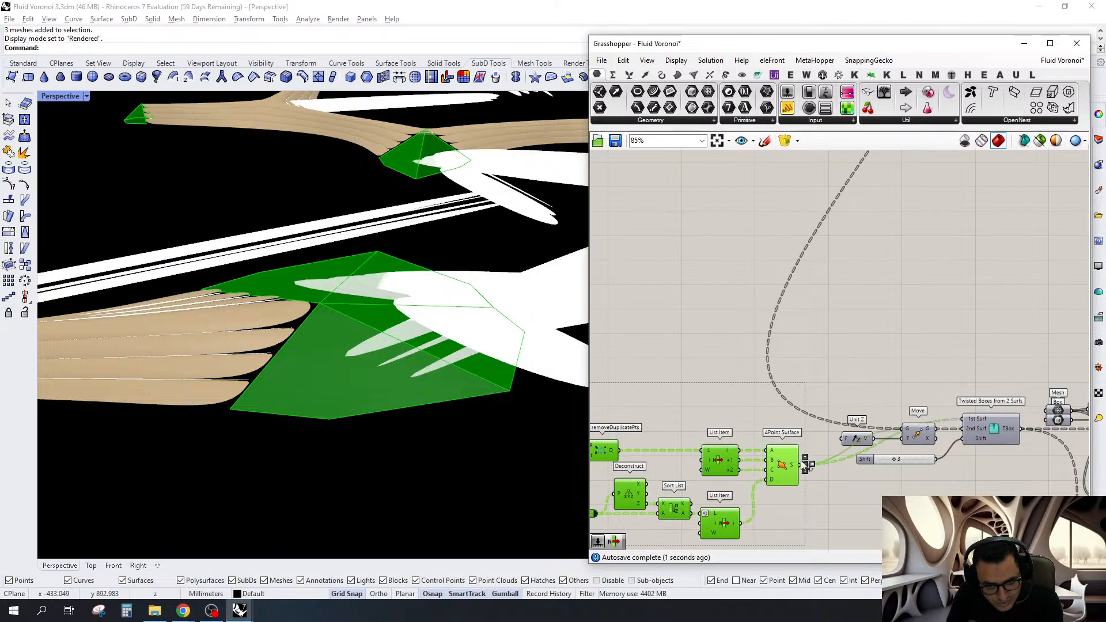
left_click_drag(783, 470, 818, 424)
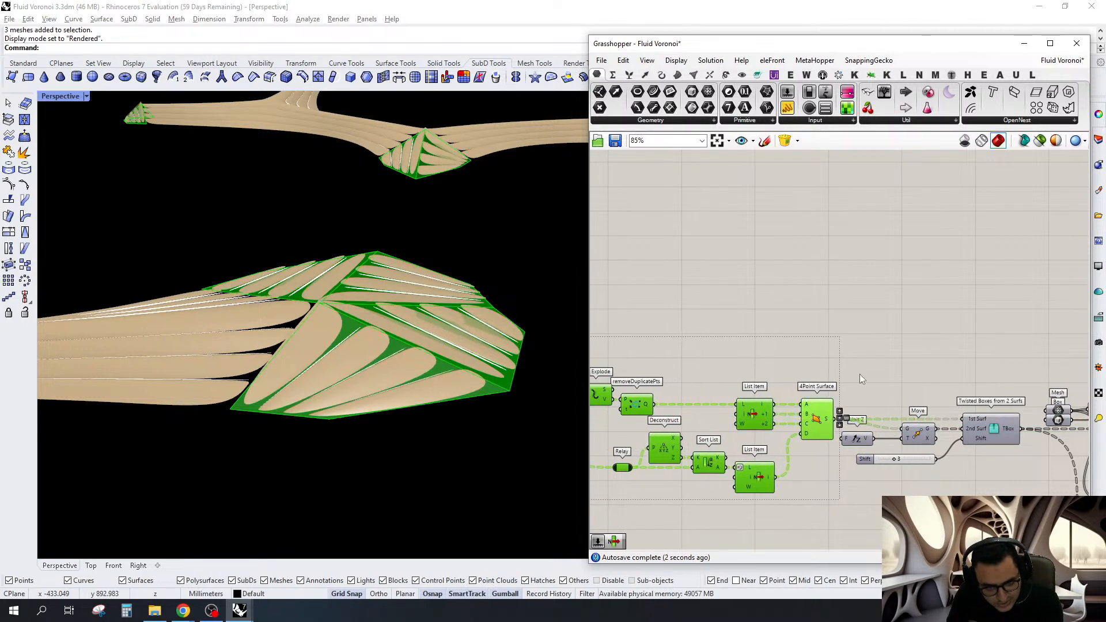
left_click(859, 368)
scroll(852, 395, "down", 4)
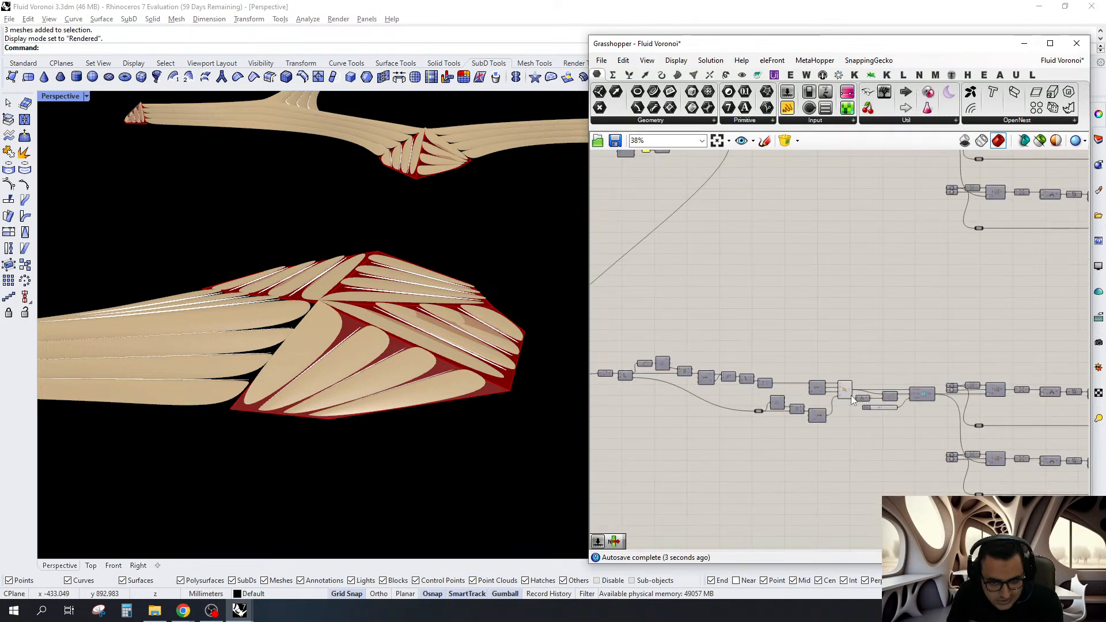
Examine the duplicated morph components and the panels they generate on the branch end faces
right_click_drag(1019, 371, 896, 316)
scroll(755, 310, "up", 3)
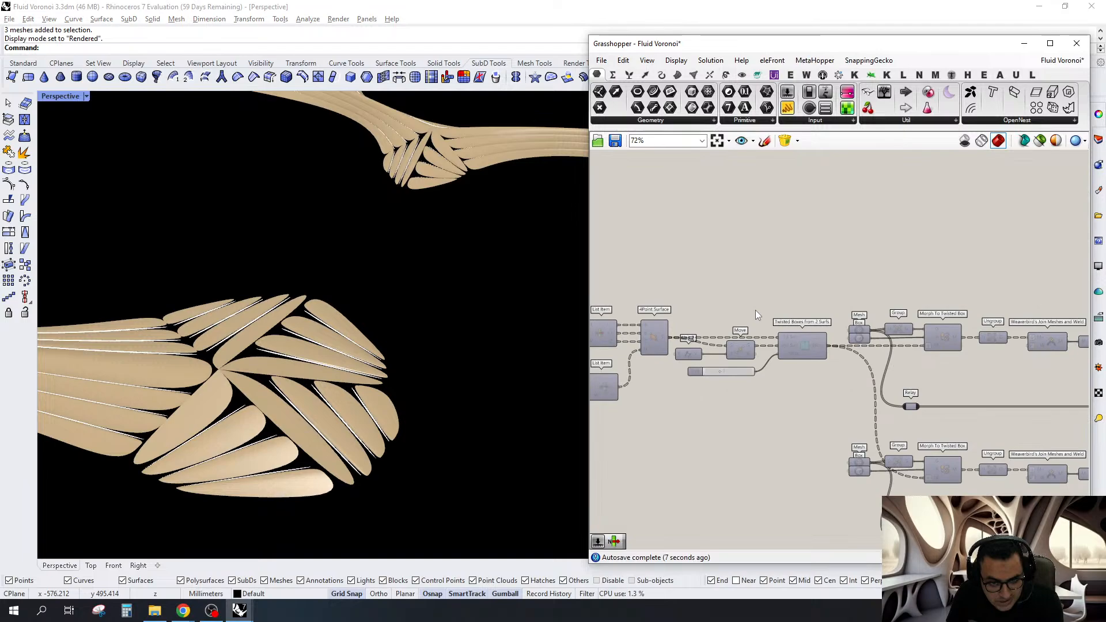
scroll(756, 310, "up", 4)
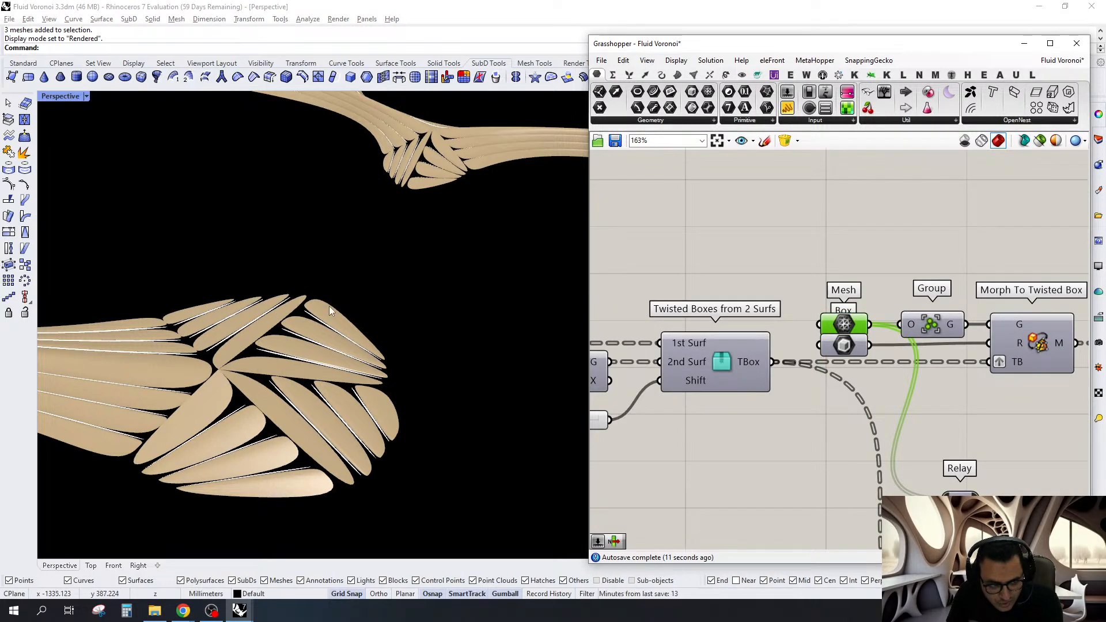
scroll(748, 413, "down", 5)
right_click_drag(748, 412, 796, 363)
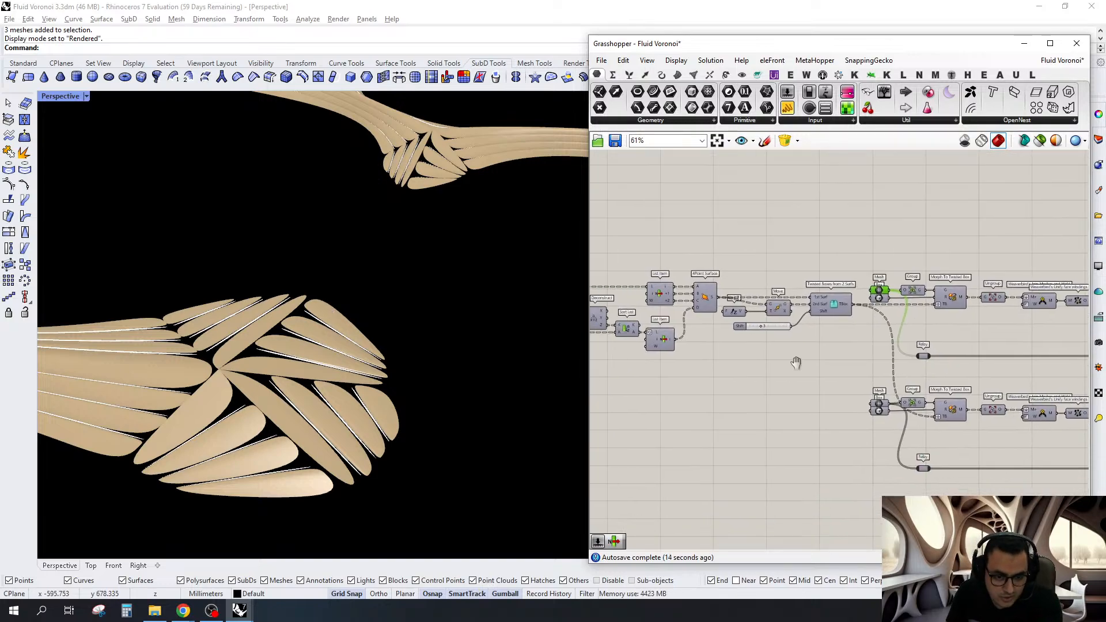
double_click(726, 46)
scroll(612, 275, "down", 15)
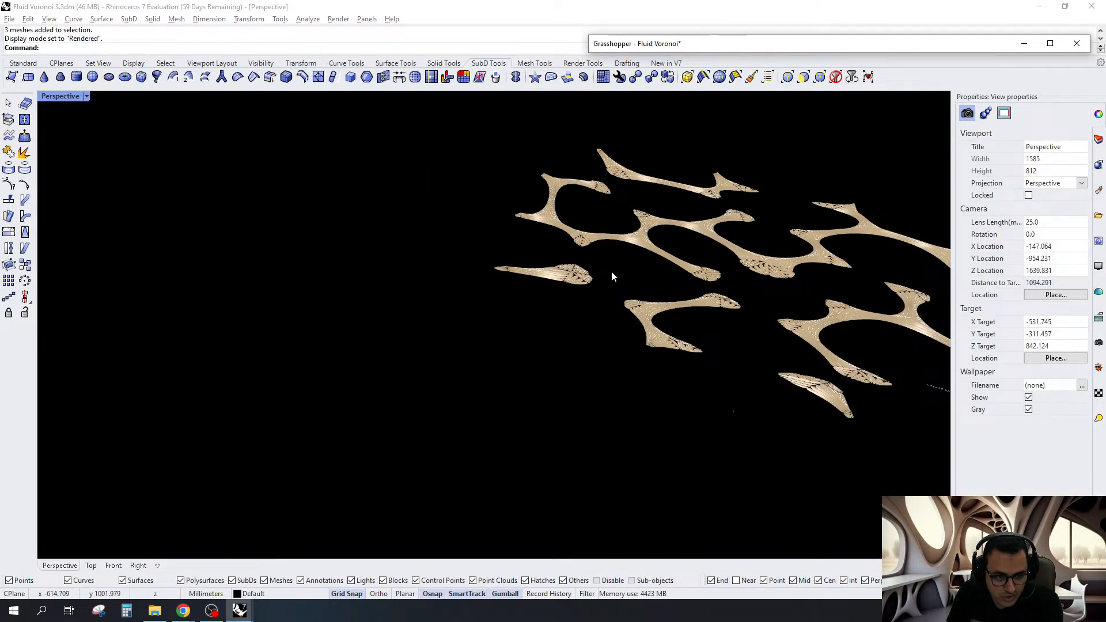
scroll(612, 276, "down", 15)
Select all Rhino objects and zoom the Perspective view to the source module geometry
left_click(771, 178)
key("ctrl+a")
type("Zoom")
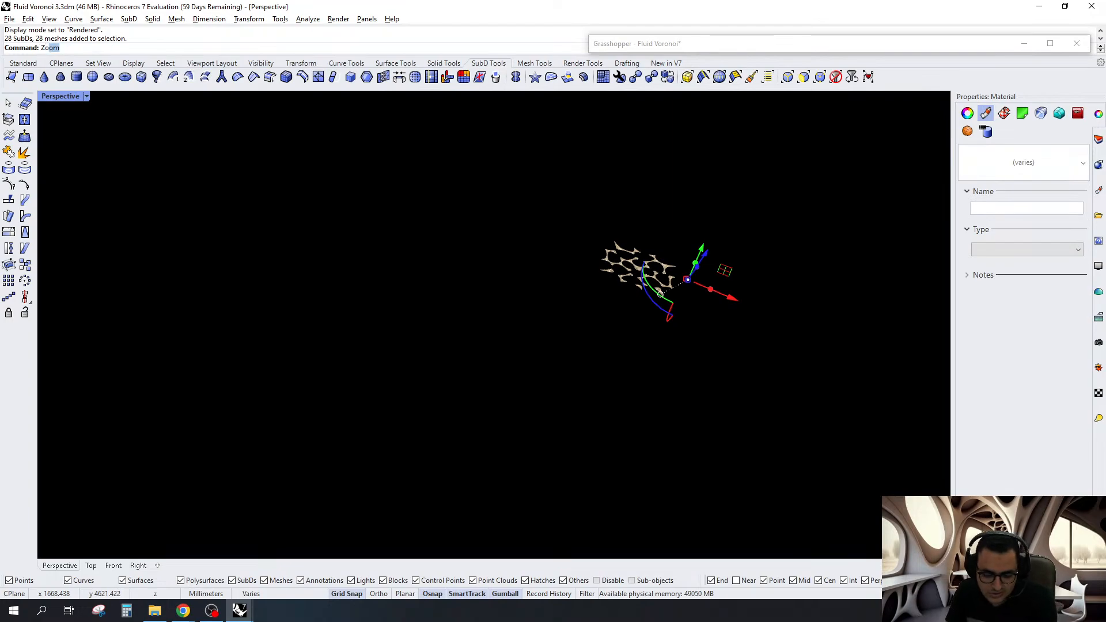
key("Return")
type("s")
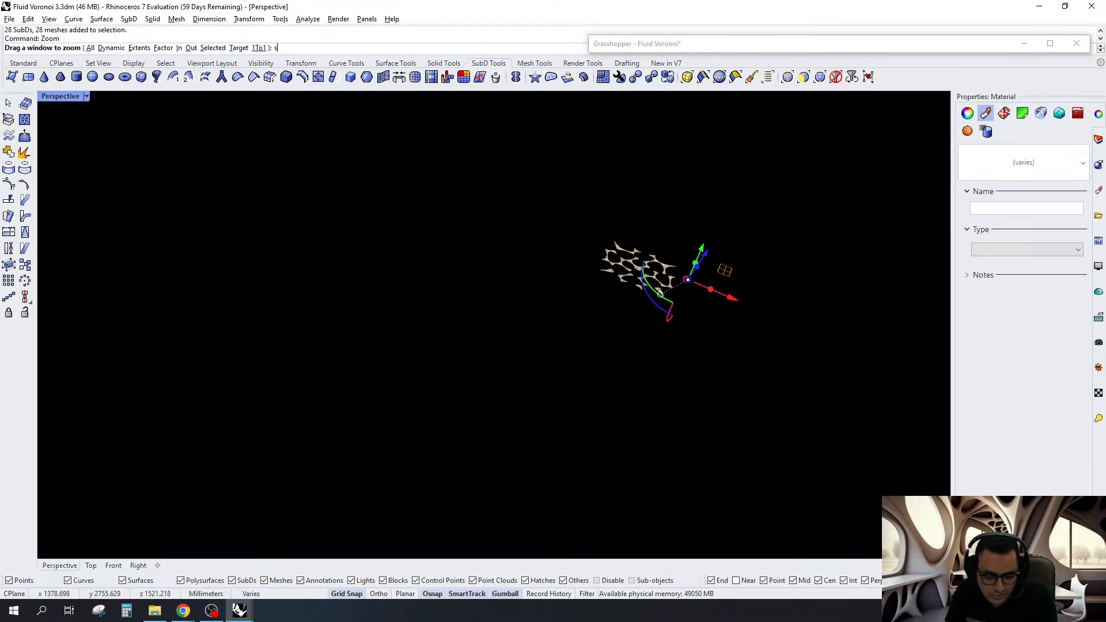
key("Return")
key("Escape")
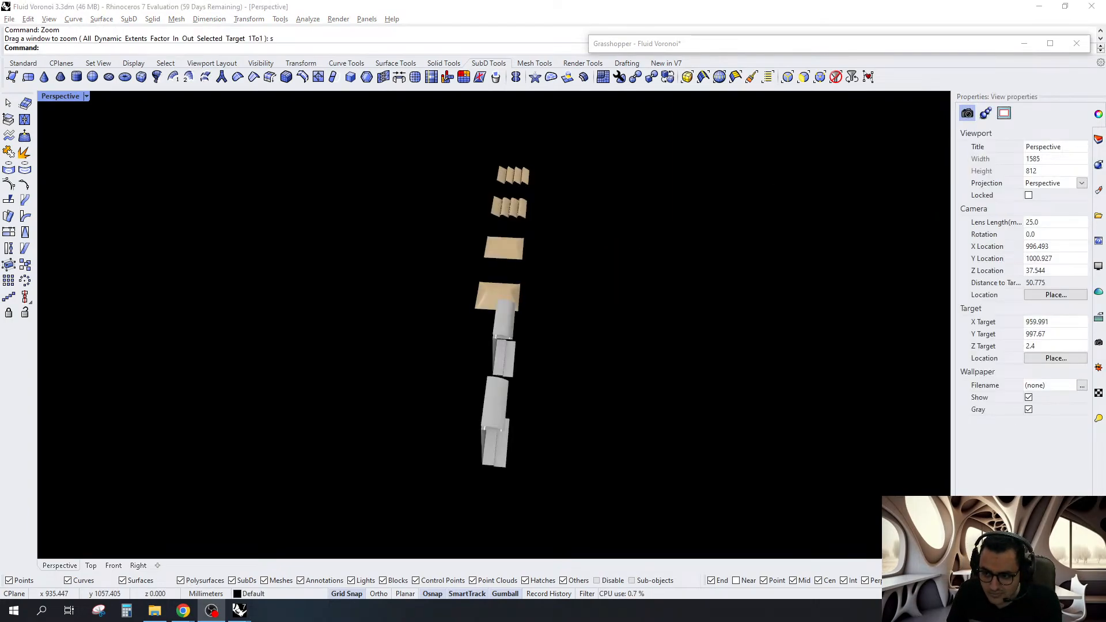
right_click_drag(646, 303, 603, 344)
Toggle the SubD display to flat and set the Perspective viewport to Shaded mode
left_click_drag(574, 397, 385, 179)
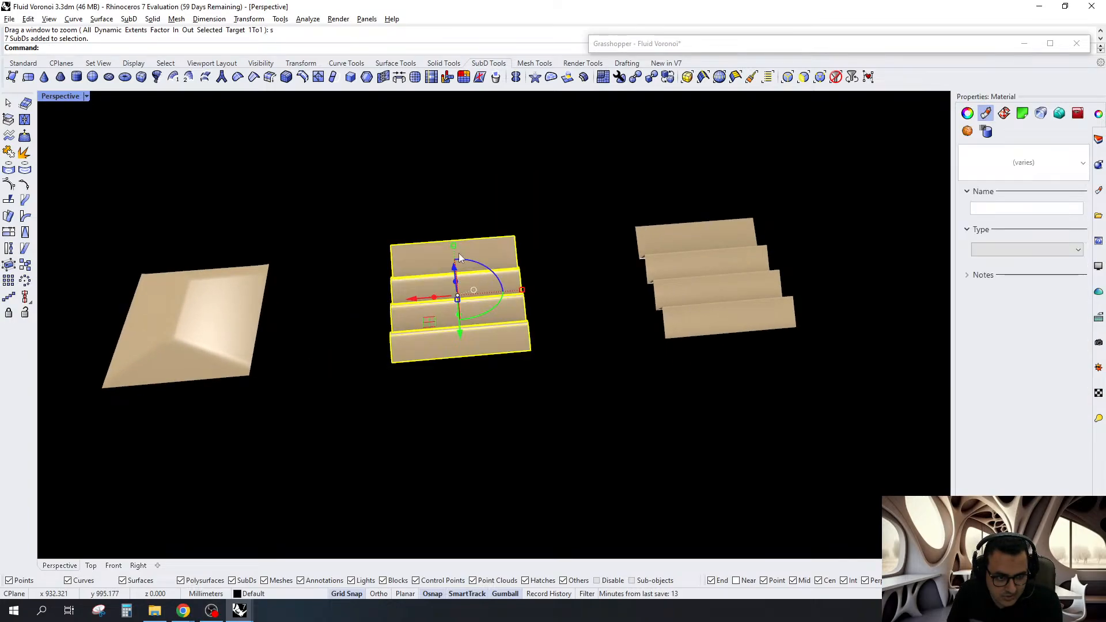
scroll(458, 254, "up", 2)
scroll(460, 255, "up", 1)
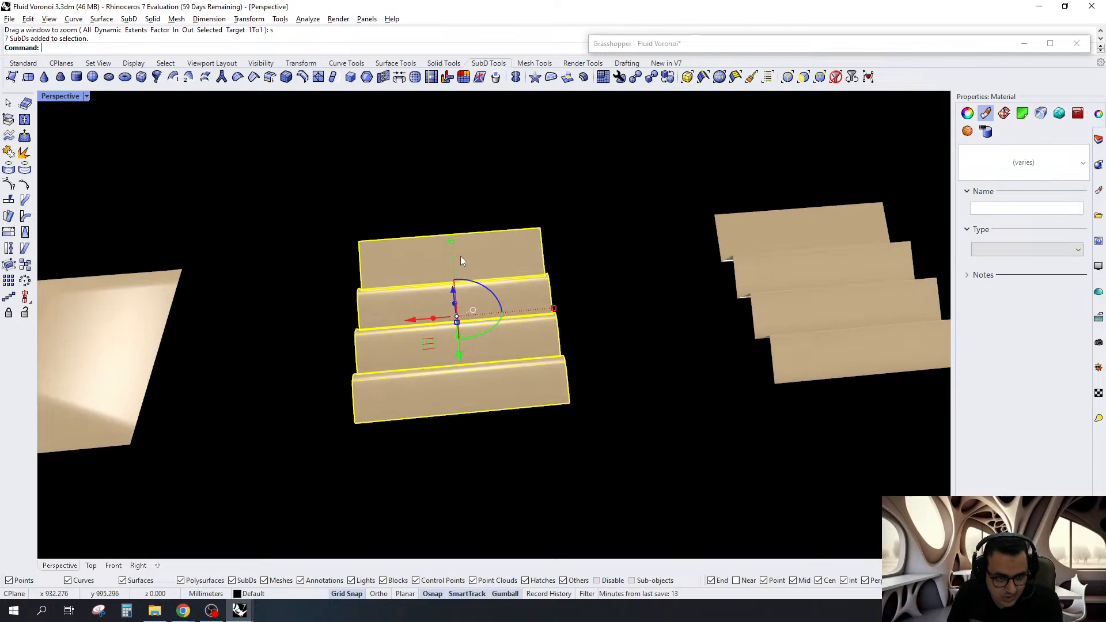
scroll(461, 256, "down", 1)
key("Escape")
key("Tab")
left_click(86, 97)
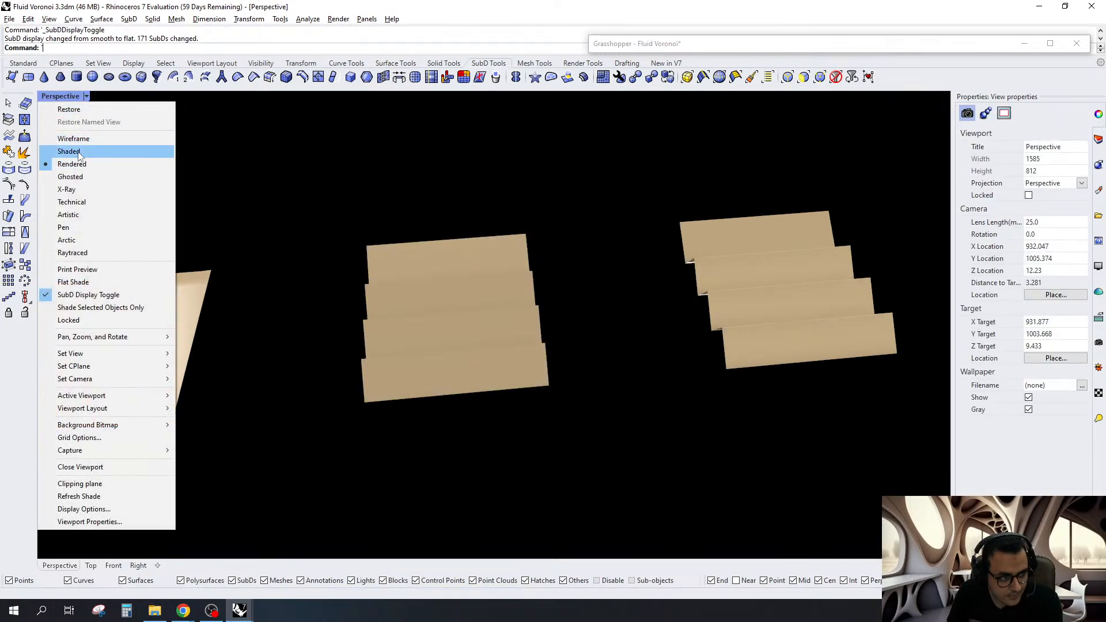
left_click(79, 153)
Copy the two stepped modules by -10 along X, and move the copies by a further -10
scroll(296, 236, "down", 3)
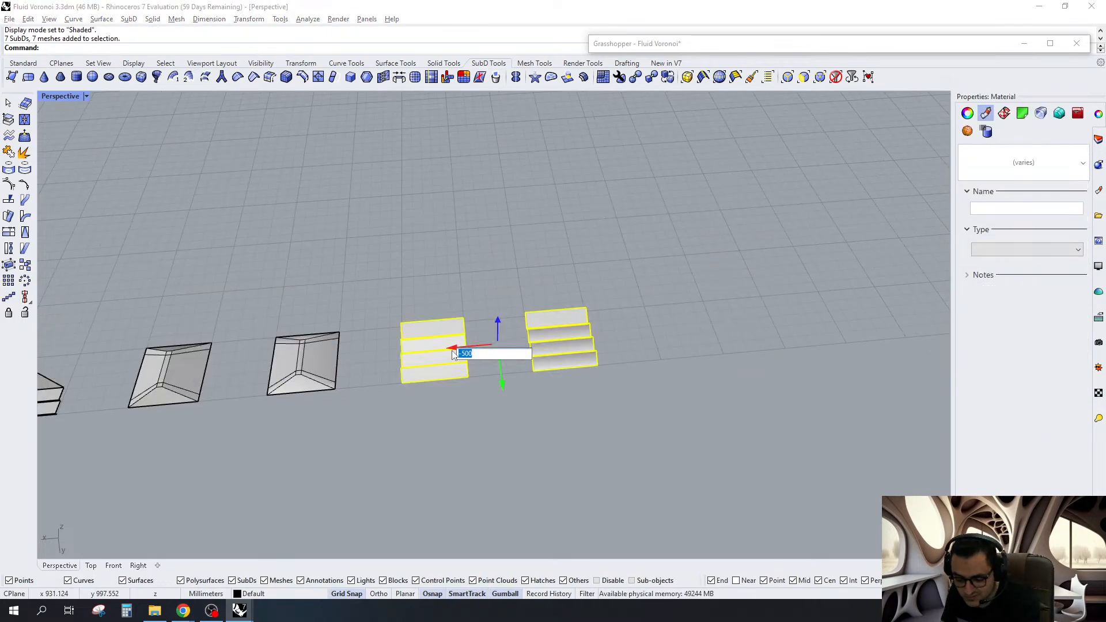
type("-")
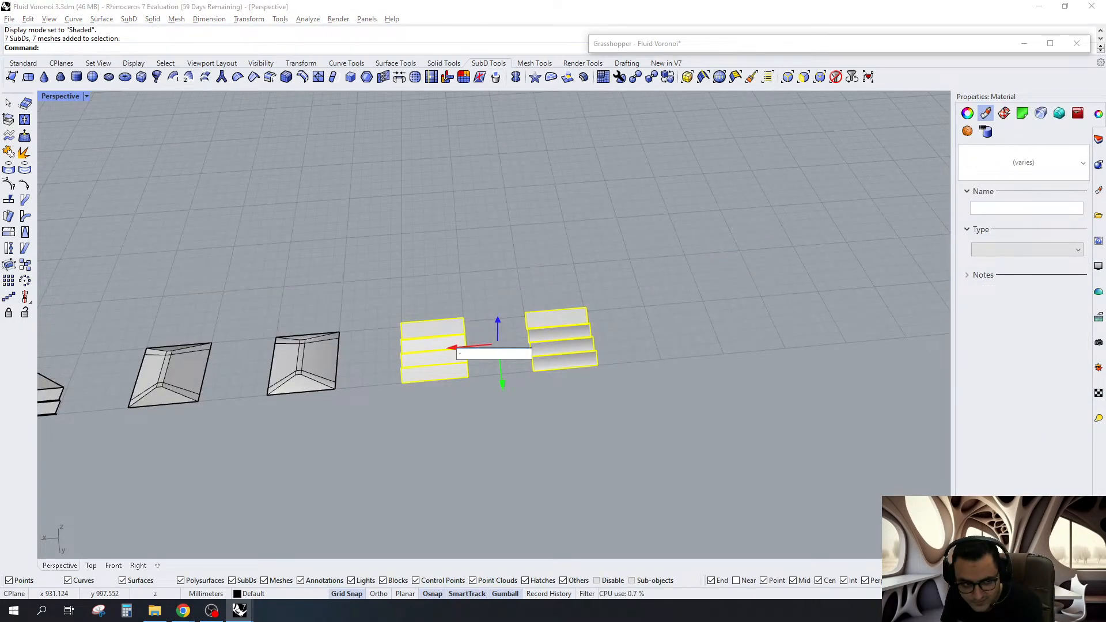
type("10")
key("Return")
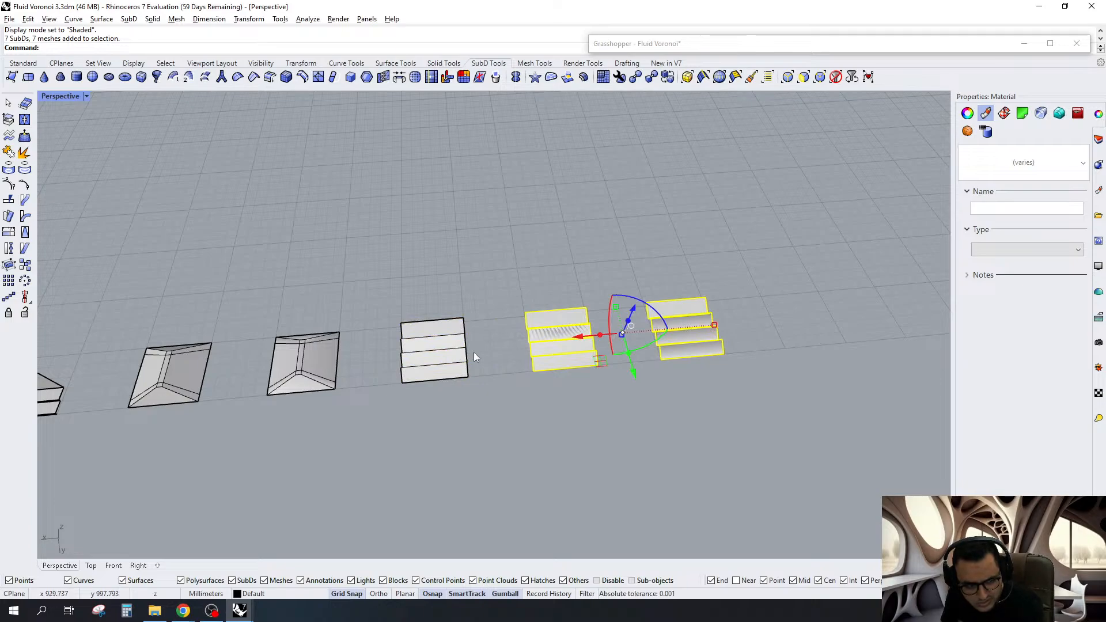
left_click(579, 344)
type("-1")
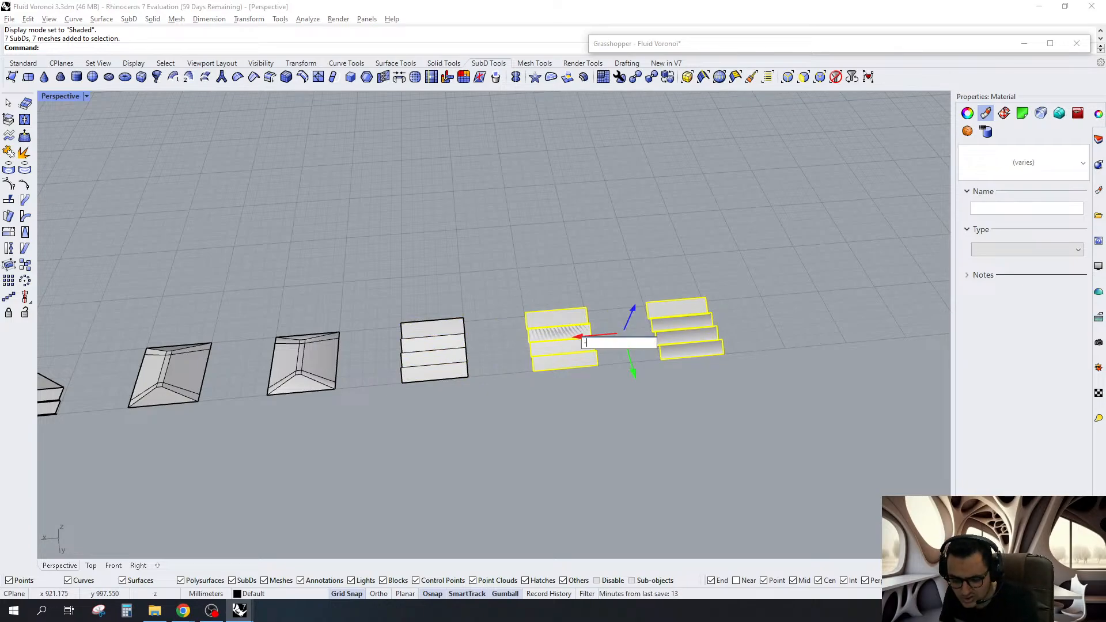
type("0")
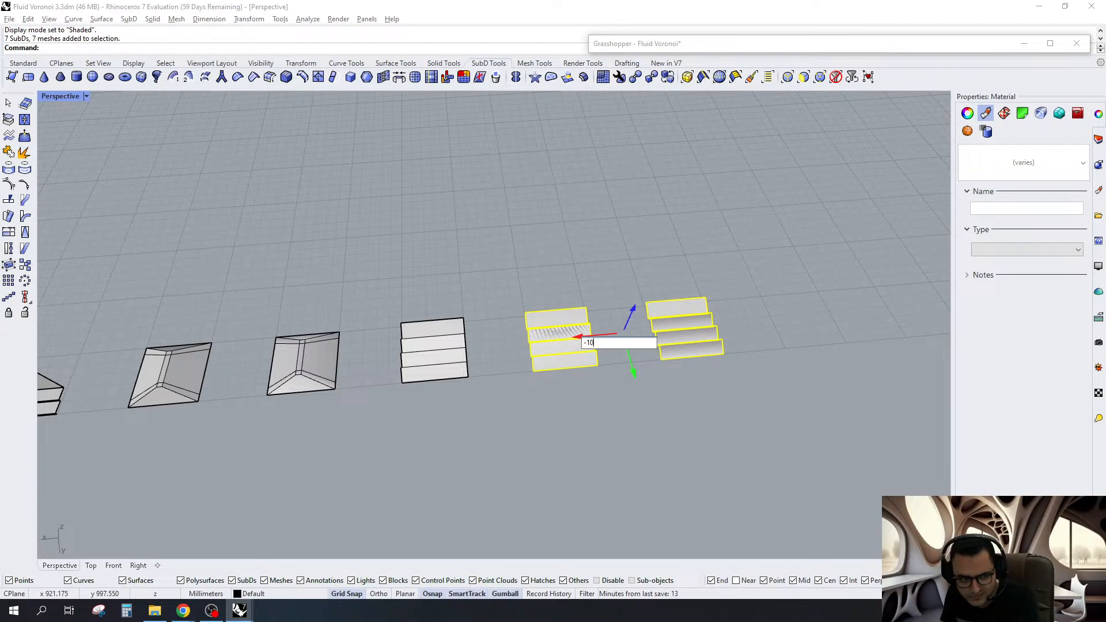
key("Return")
right_click_drag(579, 344, 852, 288)
scroll(366, 389, "up", 6)
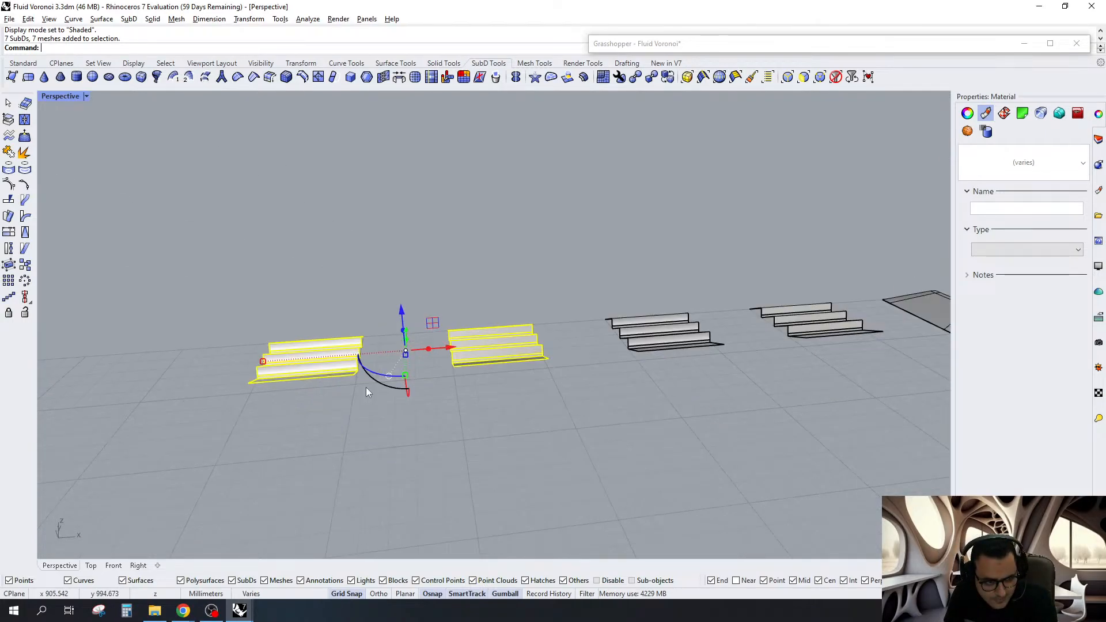
Delete the meshes of the outermost copied stepped module
left_click(367, 389)
right_click_drag(366, 389, 667, 373)
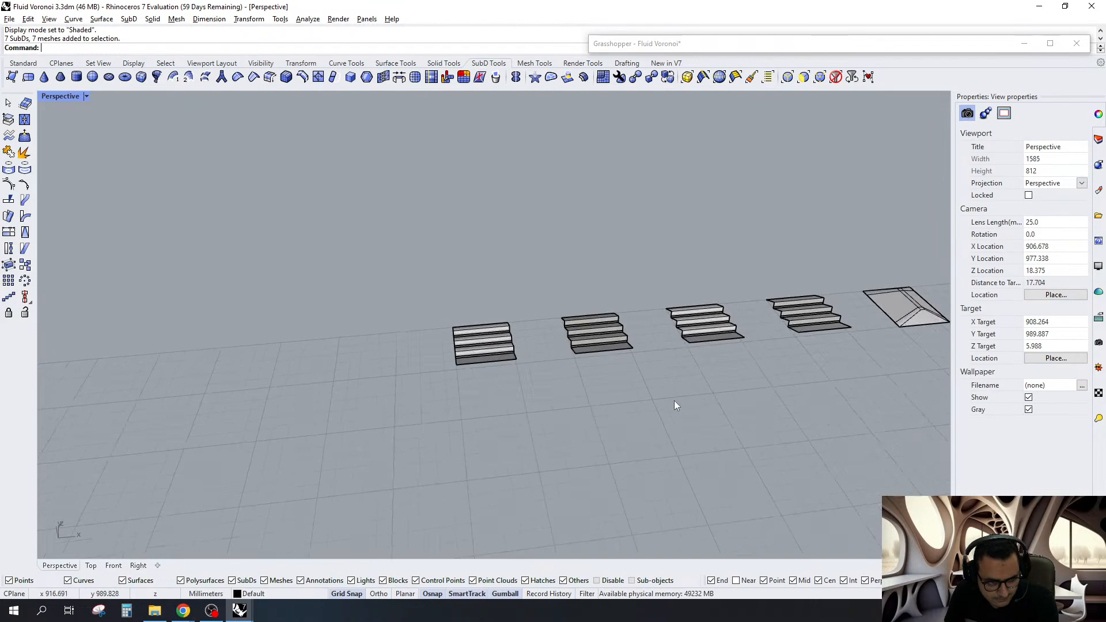
scroll(472, 360, "up", 9)
left_click_drag(634, 407, 324, 199)
key("Delete")
scroll(426, 300, "down", 9)
right_click_drag(584, 299, 622, 332)
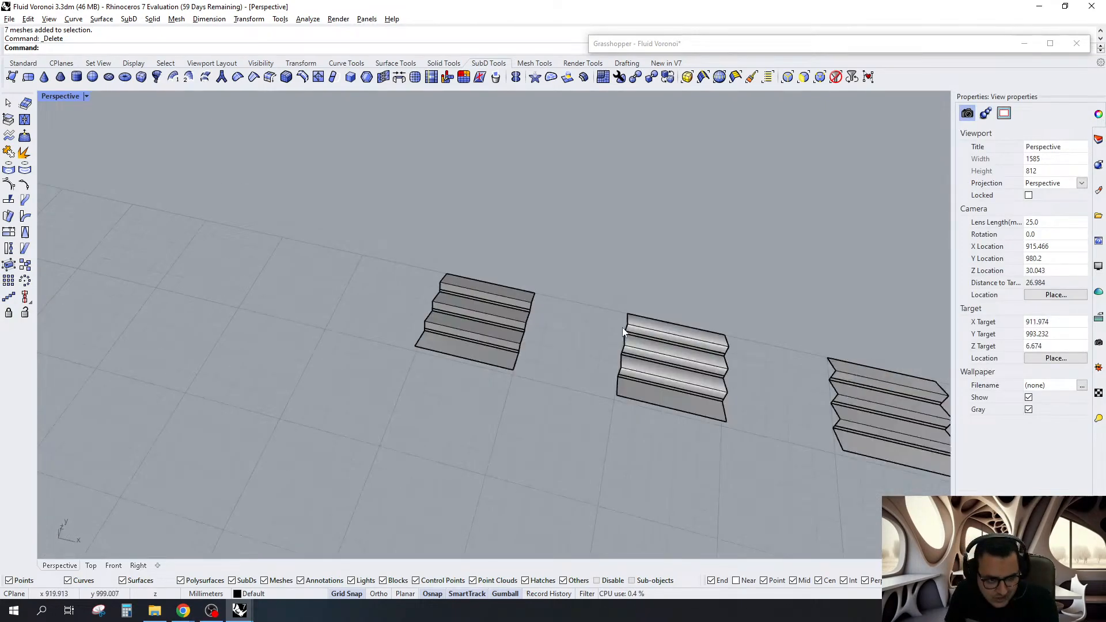
scroll(622, 327, "up", 8)
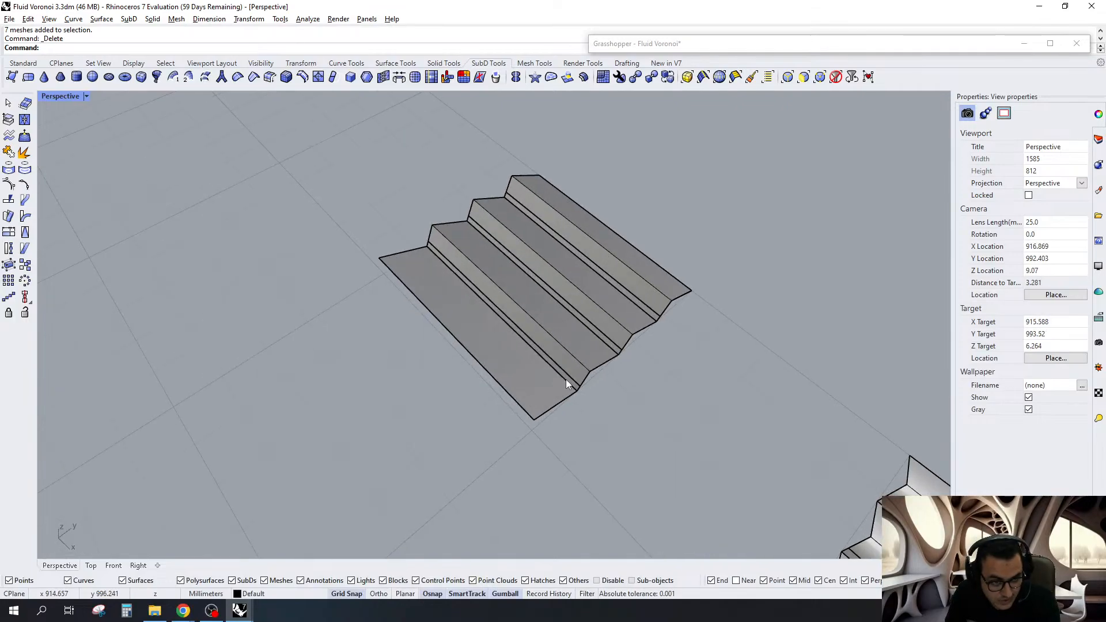
Undo the deletion of the outermost module's meshes and clear the selection
left_click(24, 63)
key("ctrl+z")
scroll(502, 291, "down", 4)
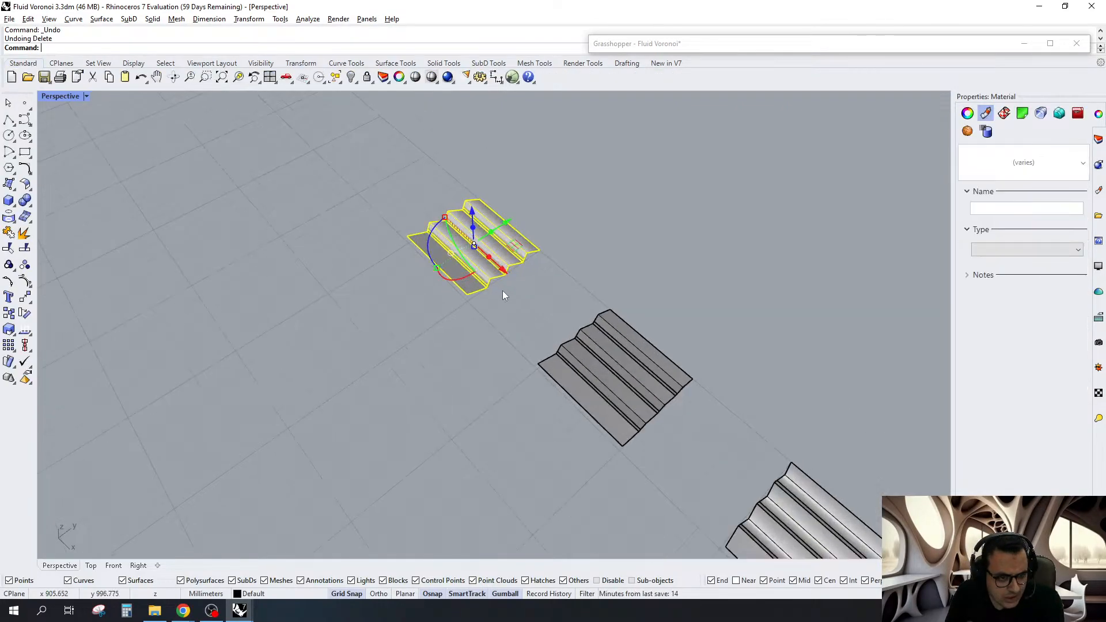
left_click(503, 290)
Draw a diagonal polyline across the outermost stepped module and extrude it upward into a vertical surface
scroll(502, 290, "up", 4)
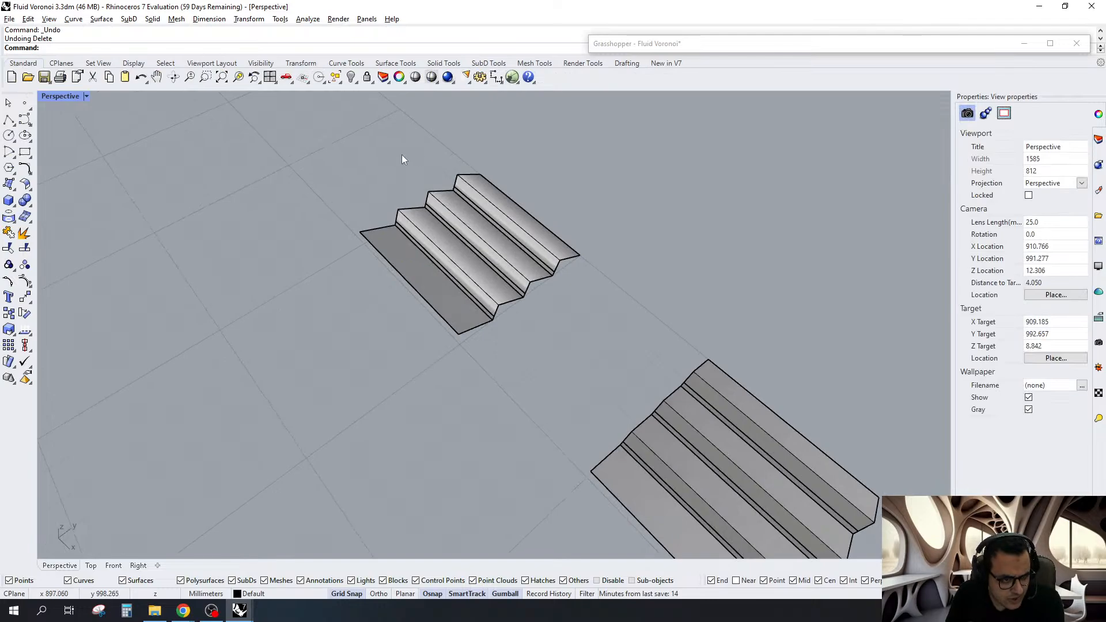
left_click(9, 120)
left_click(465, 341)
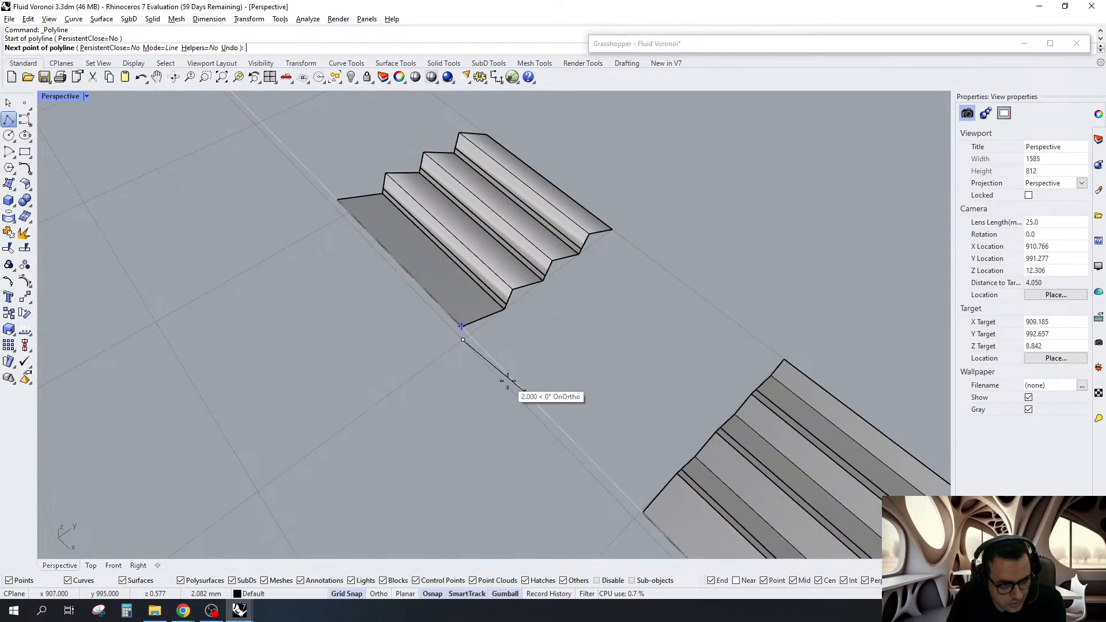
left_click(505, 161)
key("Return")
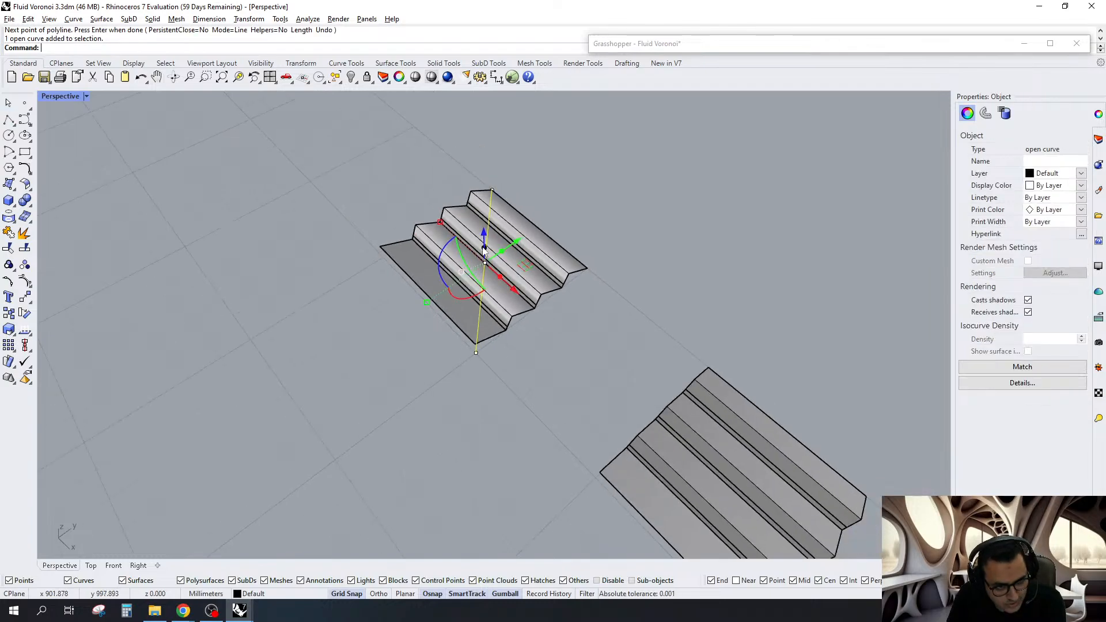
left_click_drag(484, 249, 462, 147)
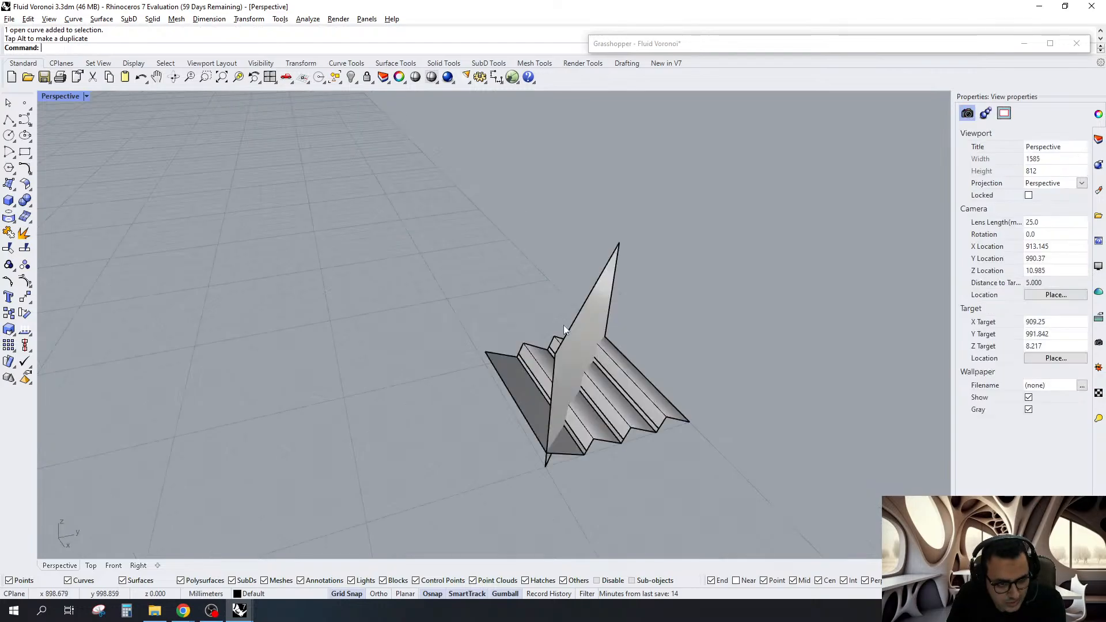
Try to split the extruded diagonal surface using the outermost module's meshes as cutting objects
left_click(594, 335)
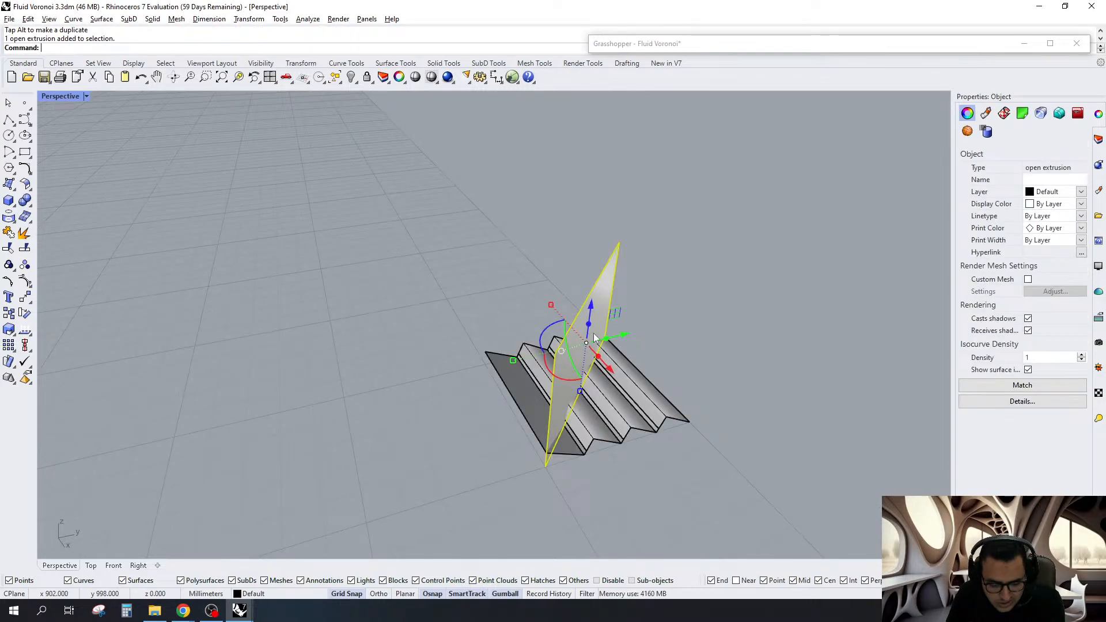
type("split")
key("Return")
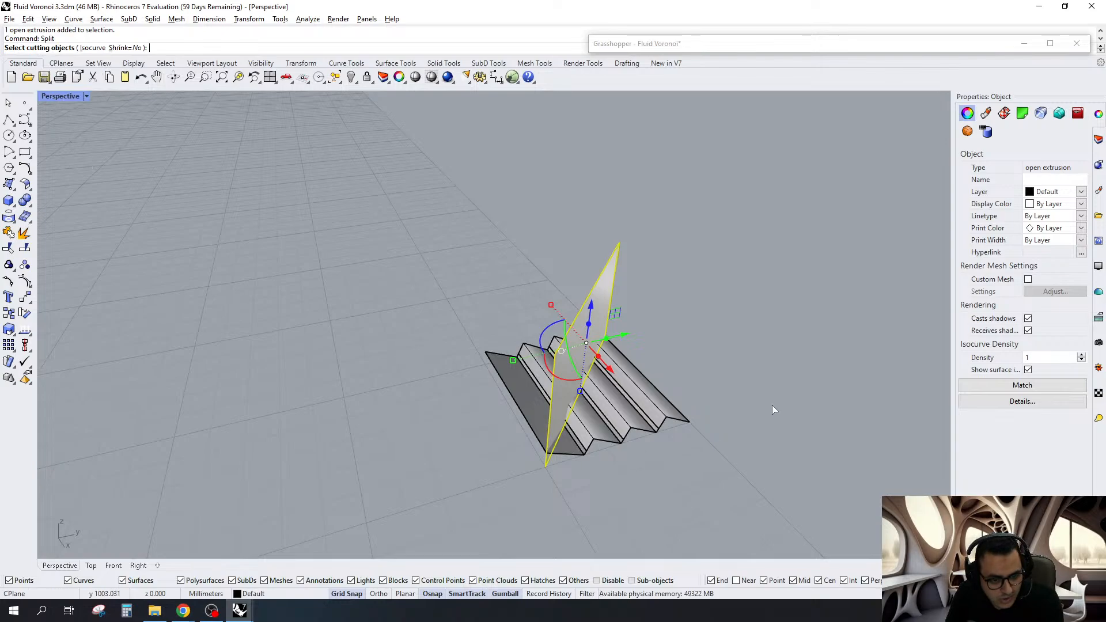
left_click_drag(772, 404, 400, 475)
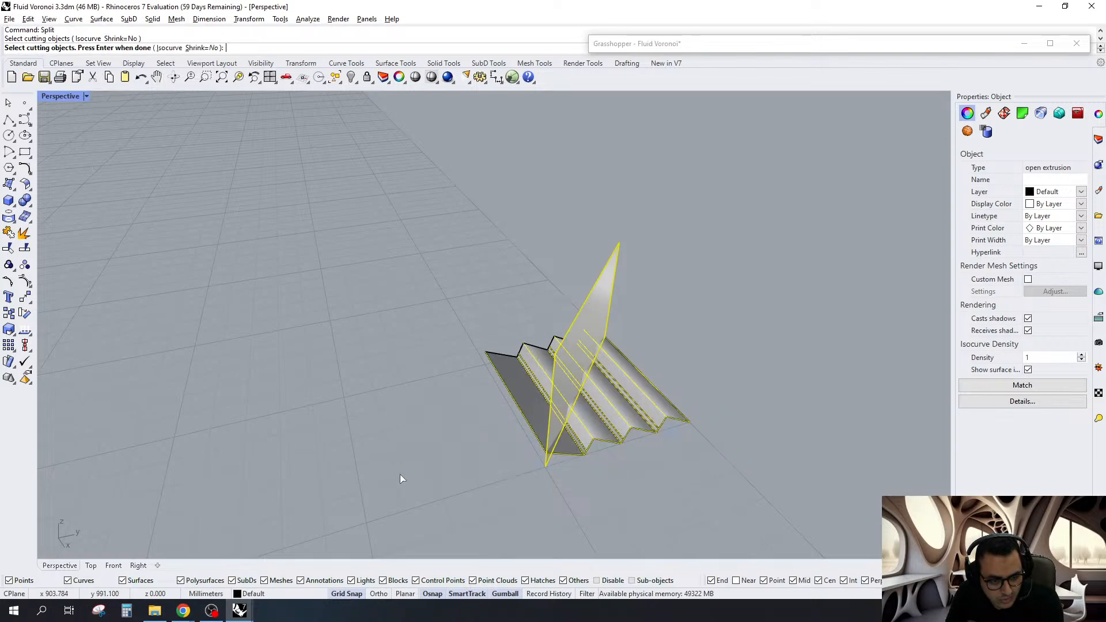
key("Return")
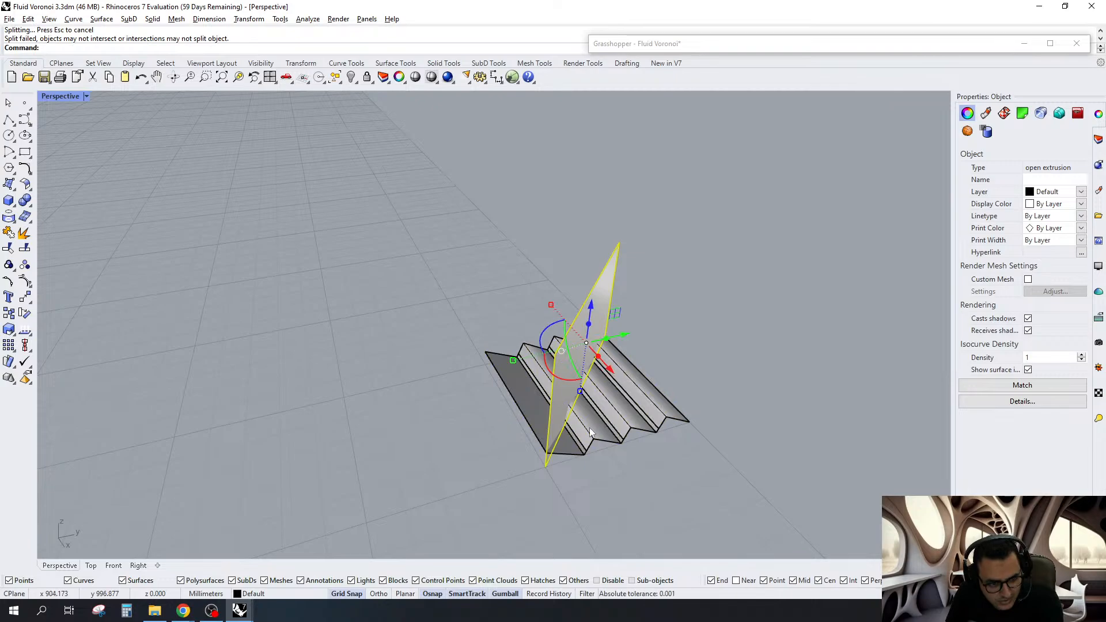
Retry the split of the diagonal extrusion by the mesh module, with the selection filter reset
scroll(591, 432, "up", 2)
type("split")
key("Return")
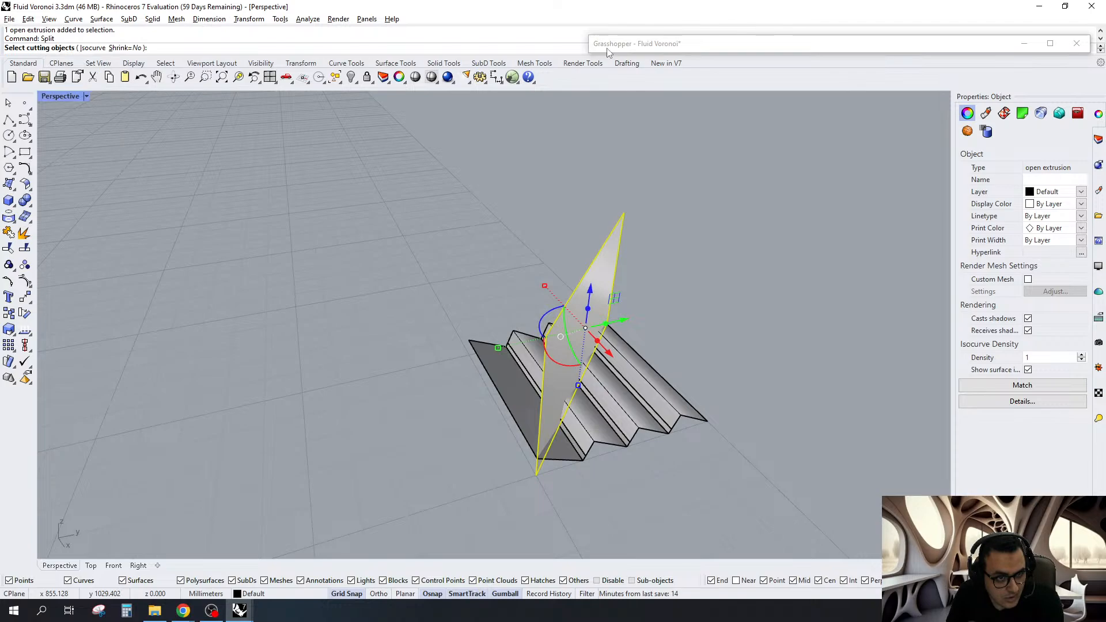
left_click(489, 64)
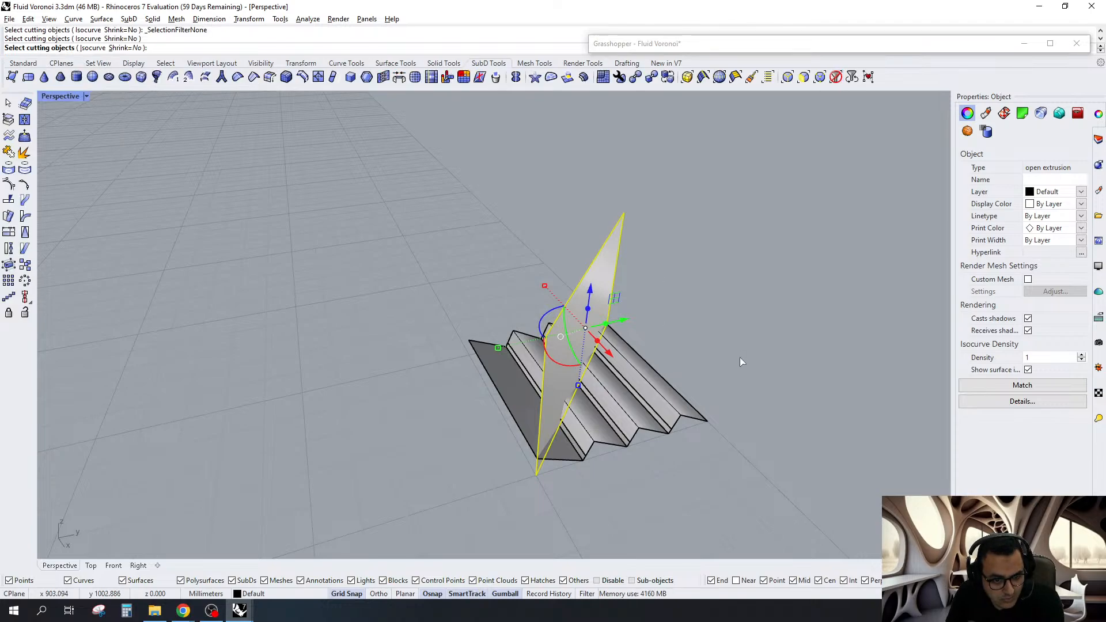
left_click_drag(807, 349, 637, 471)
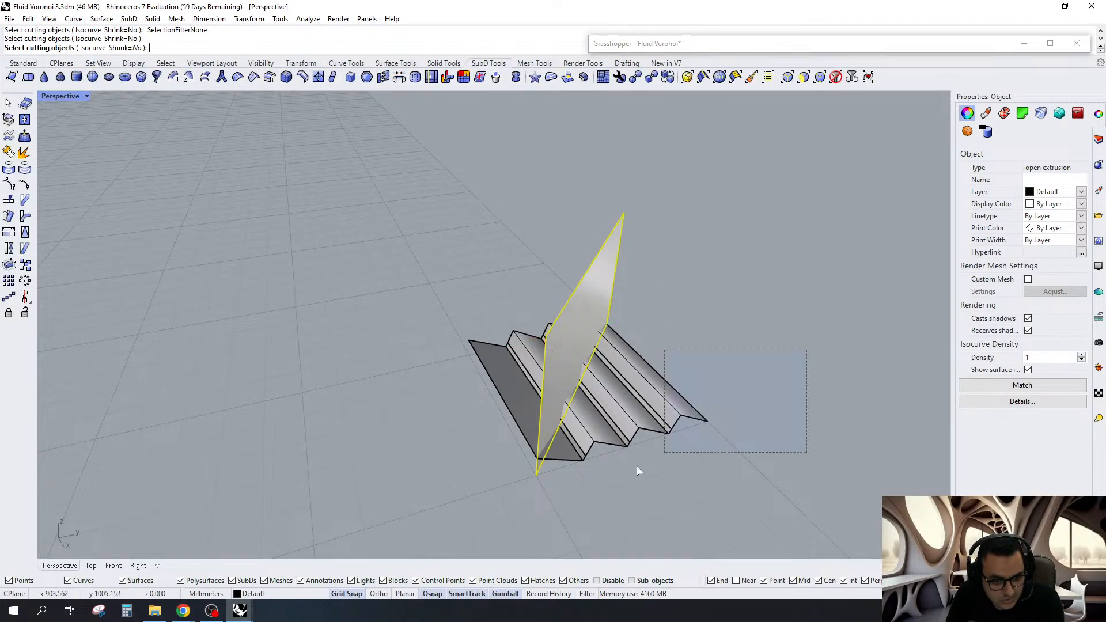
right_click_drag(637, 466, 387, 452)
key("Return")
scroll(537, 233, "down", 2)
scroll(450, 415, "up", 2)
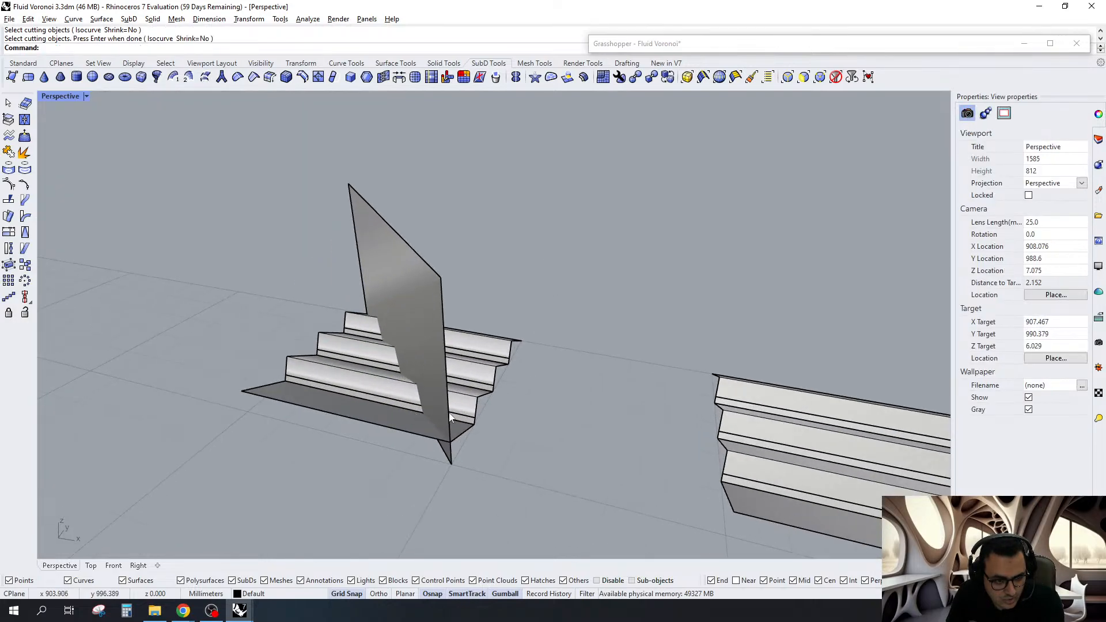
Convert the outermost module's meshes to NURBS with ToNURBS
left_click_drag(511, 455, 468, 307)
scroll(468, 333, "down", 1)
type("ToNURBS")
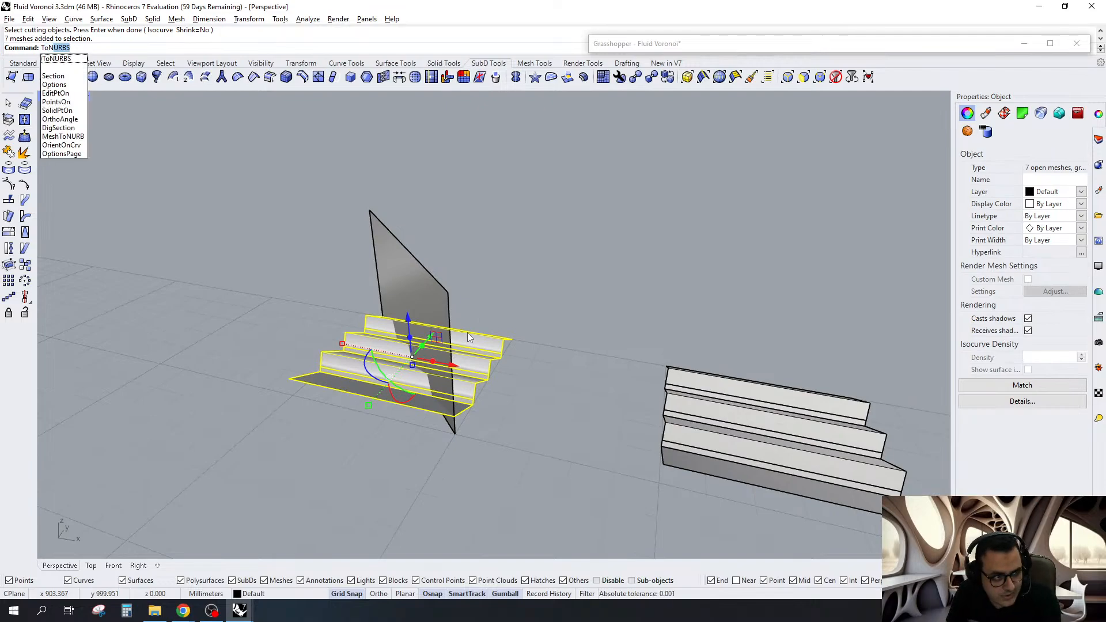
key("Return")
scroll(435, 421, "up", 1)
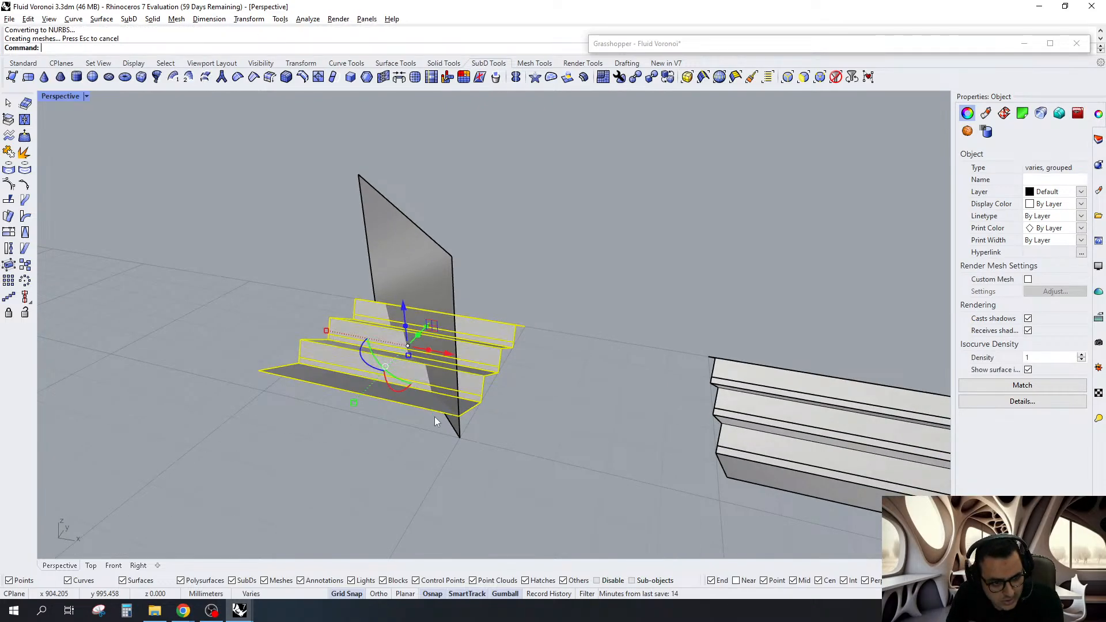
scroll(436, 413, "down", 1)
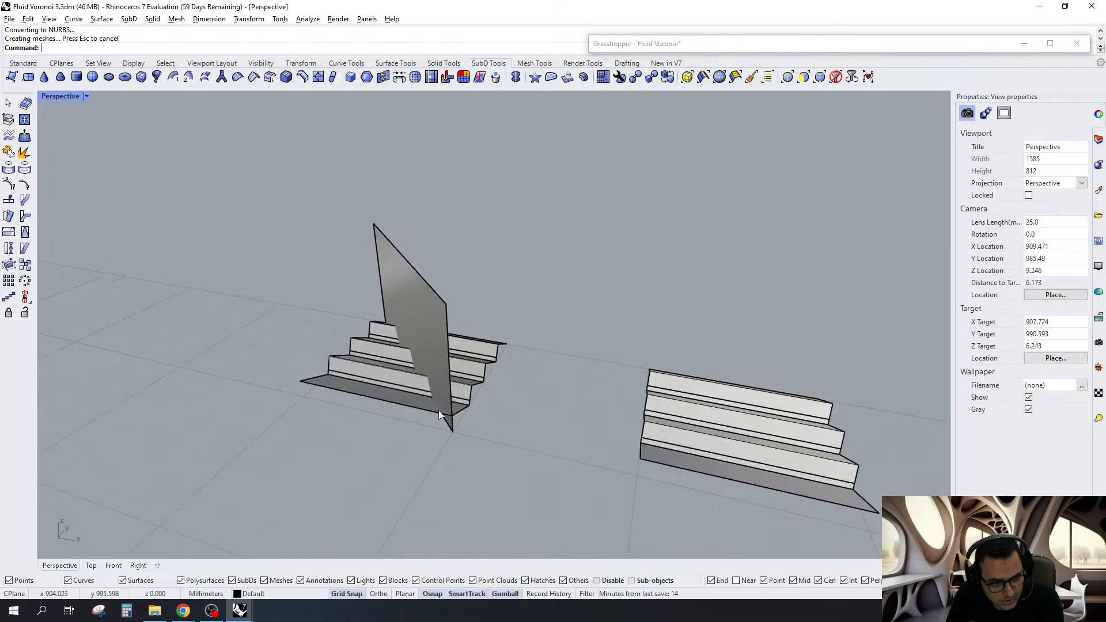
Split the diagonal extrusion with the converted NURBS module as cutting objects
left_click(438, 410)
scroll(438, 411, "up", 1)
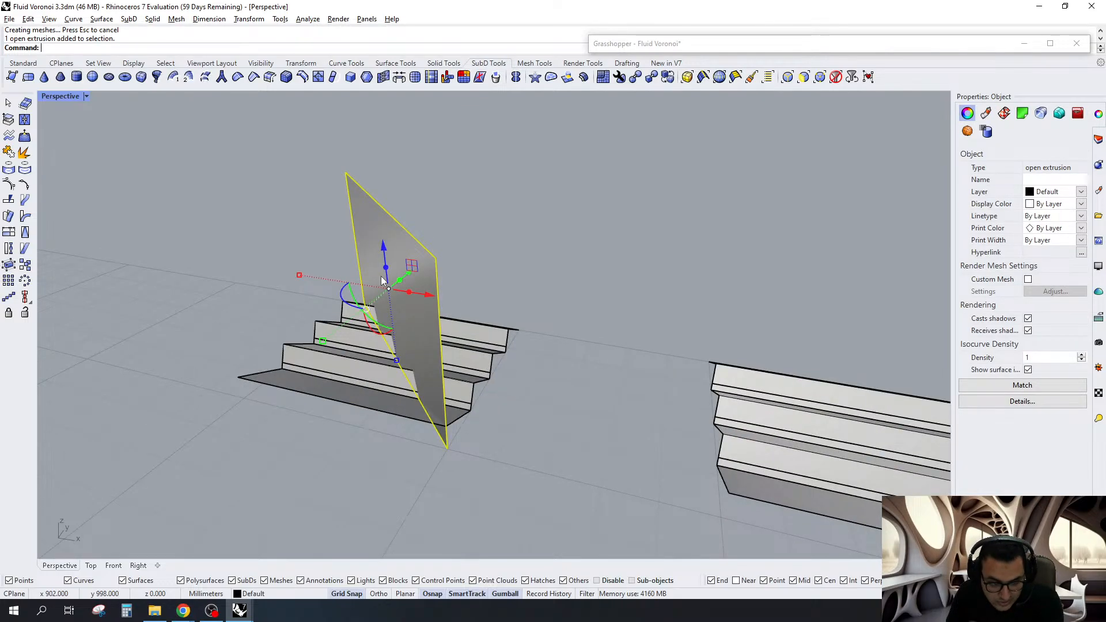
type("S")
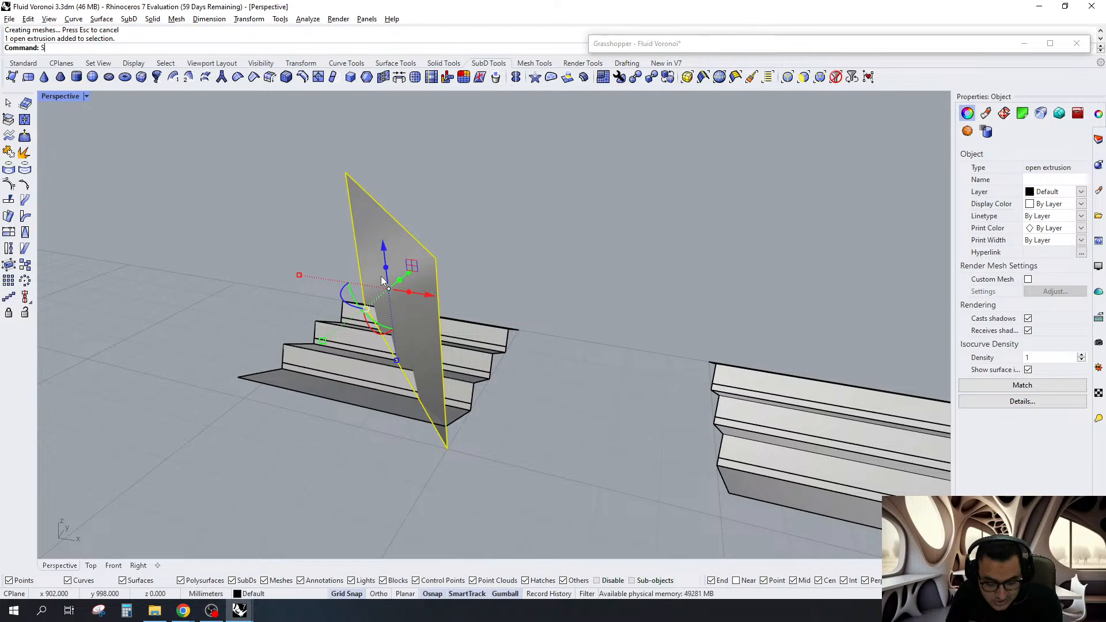
type("plit")
key("Return")
left_click(452, 450)
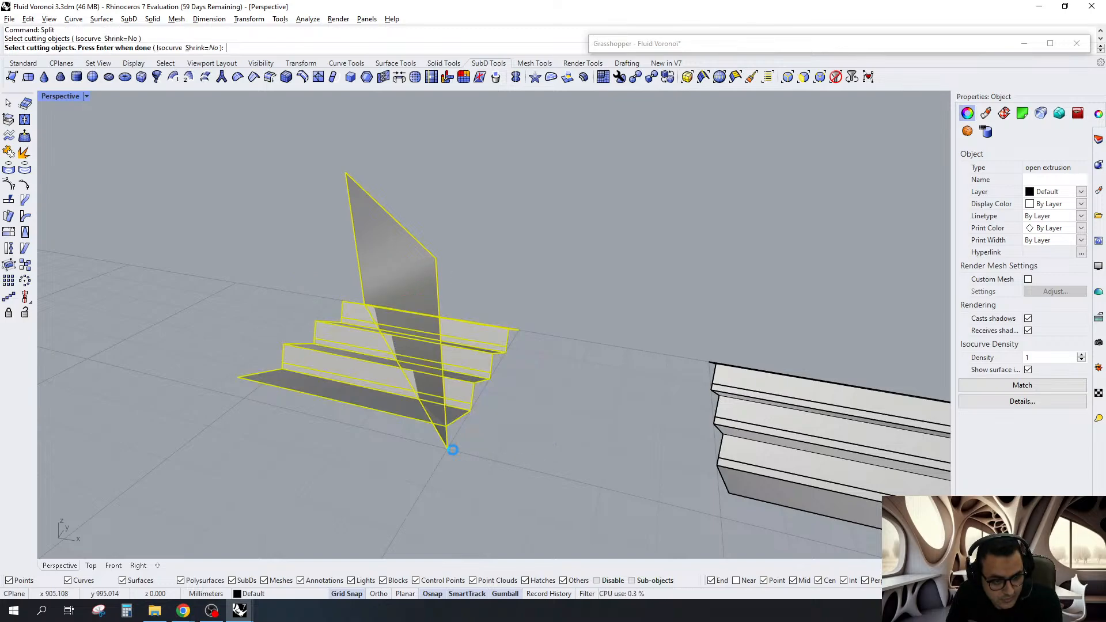
key("Return")
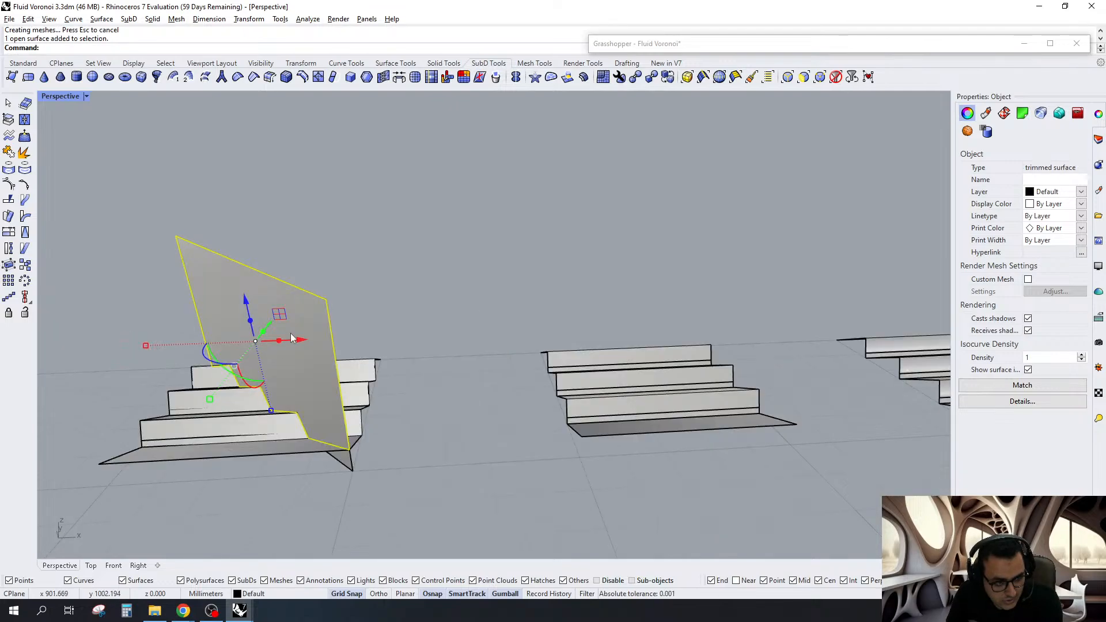
Move the trimmed diagonal surface onto the neighbouring stepped module and delete the NURBS module with its leftover cut pieces and curve
left_click(301, 341)
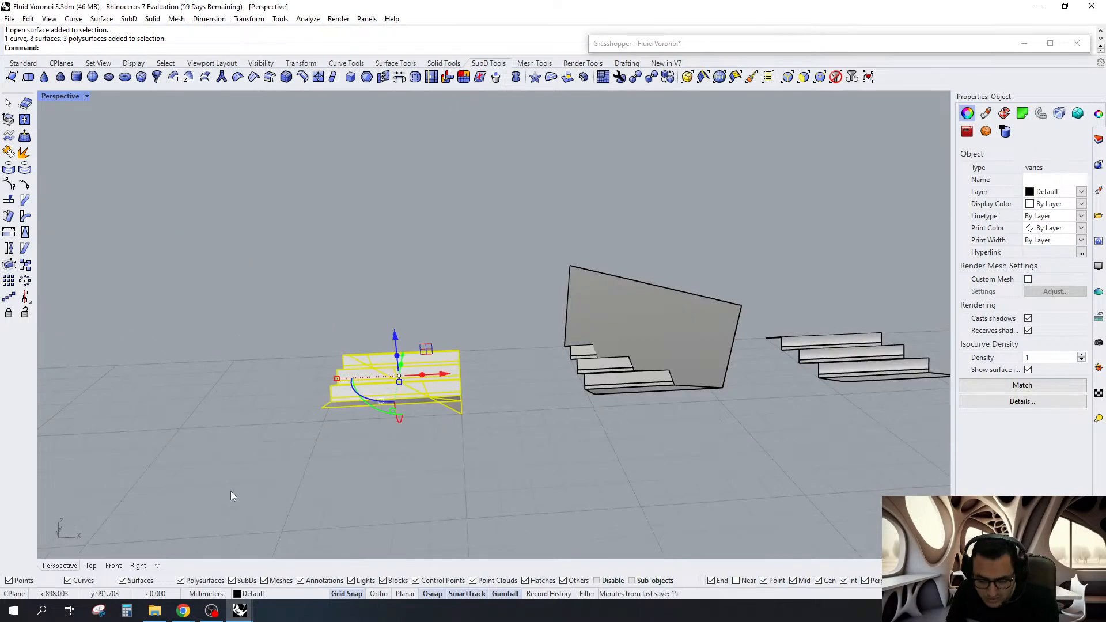
key("Delete")
scroll(735, 407, "up", 4)
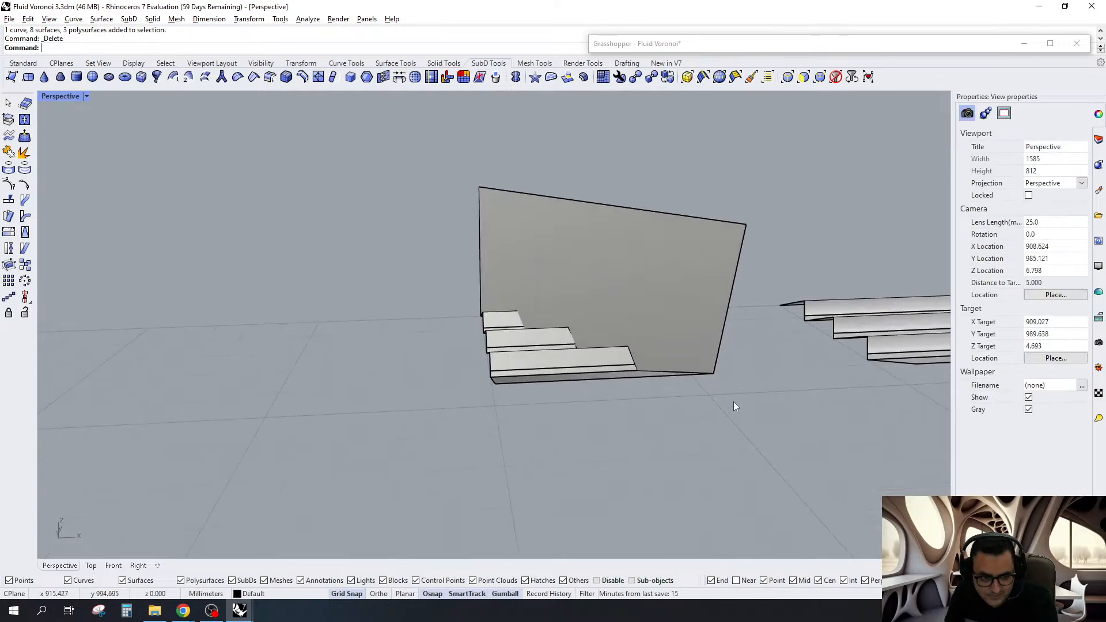
Snap the uppermost riser's top corner and crease SubD vertices to the matching points on the trimmed surface's stepped edge
scroll(461, 330, "up", 5)
right_click_drag(461, 330, 607, 351)
scroll(516, 333, "up", 6)
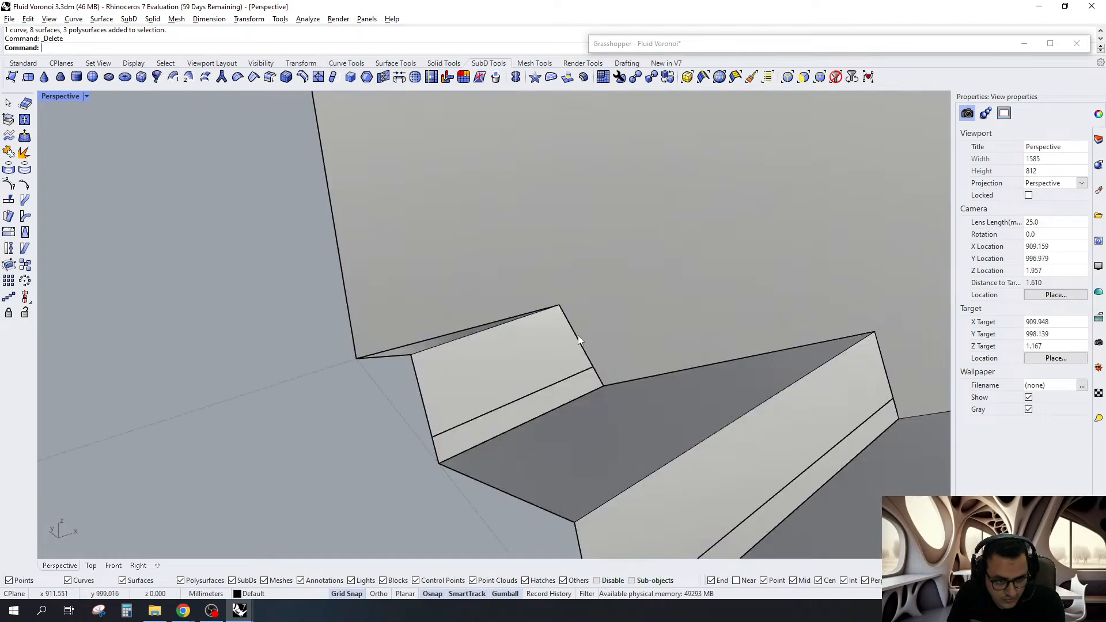
scroll(579, 336, "down", 2)
key("Escape")
scroll(416, 458, "up", 2)
left_click_drag(420, 468, 491, 276)
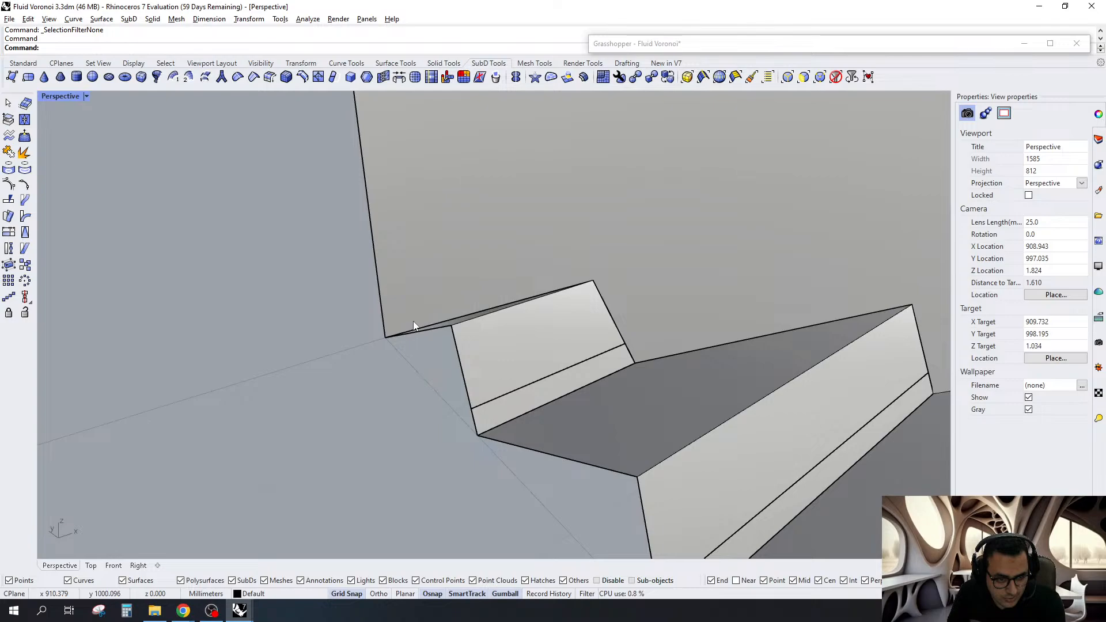
right_click_drag(413, 321, 441, 313)
left_click(432, 323, "ctrl+shift")
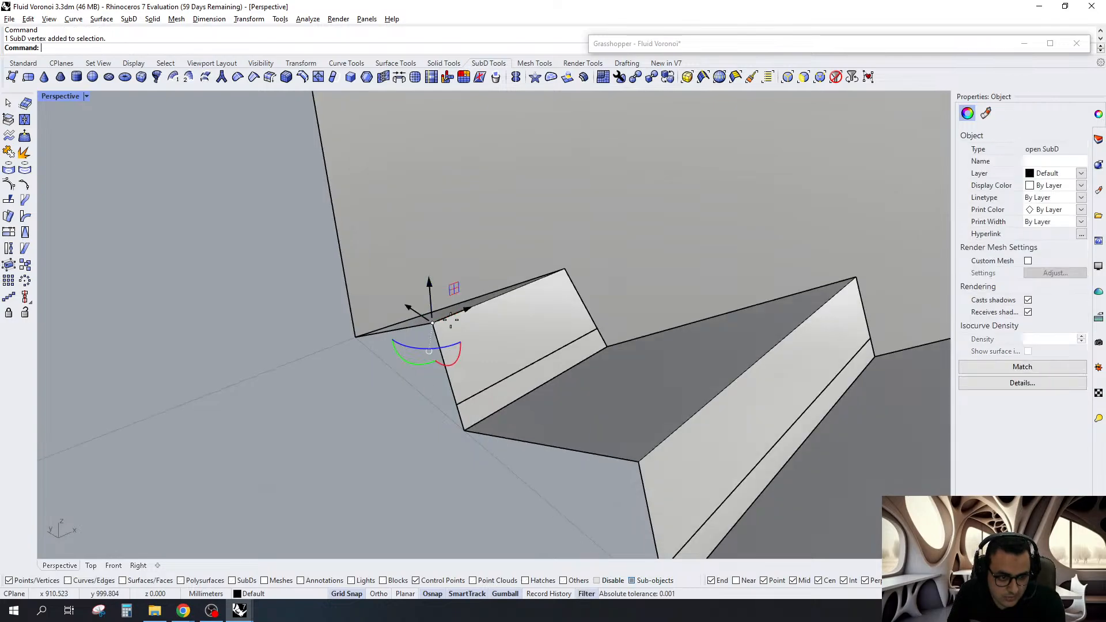
left_click_drag(450, 317, 564, 269)
left_click_drag(438, 384, 597, 328)
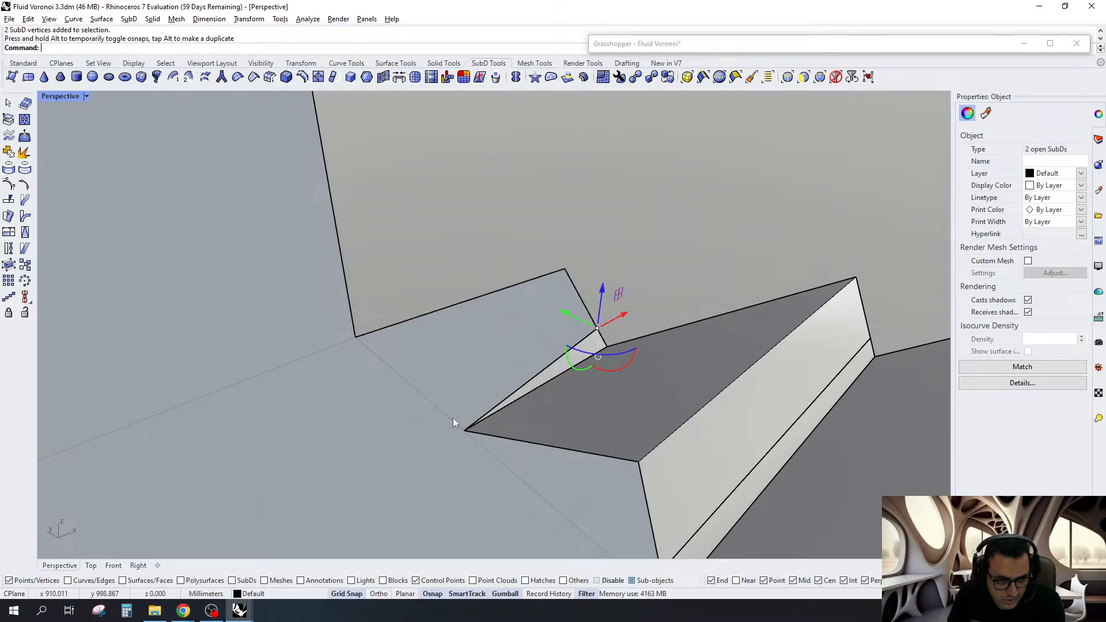
Move the SubD vertices at the base of the uppermost riser to the matching corner of the trimmed surface
left_click_drag(452, 417, 480, 447)
right_click_drag(398, 419, 525, 376)
scroll(613, 327, "down", 4)
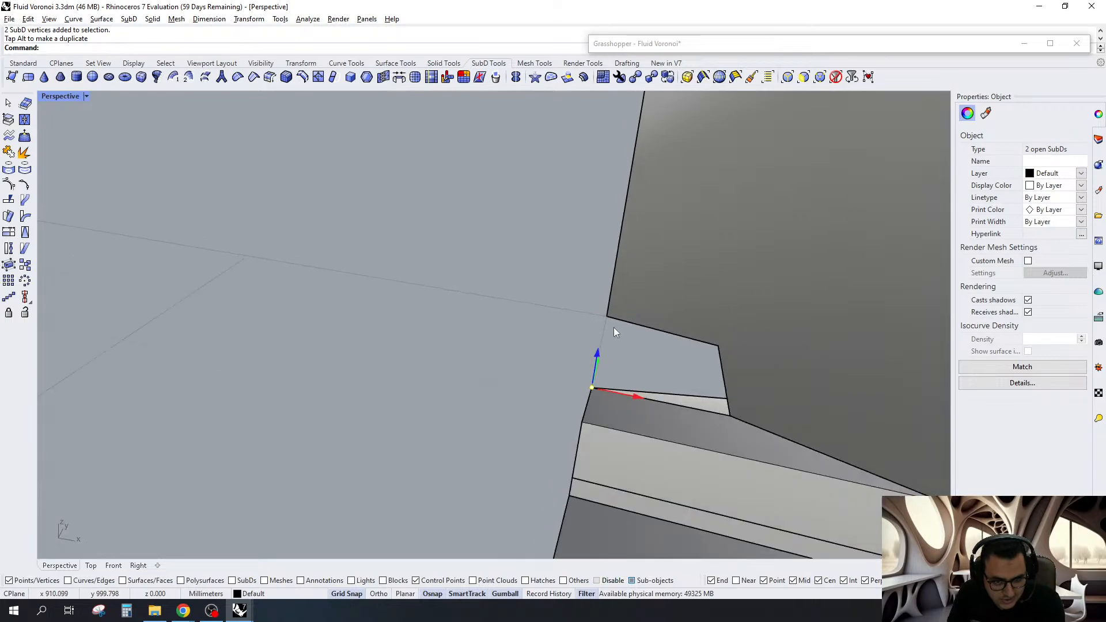
right_click_drag(613, 327, 585, 378)
type("M")
key("Return")
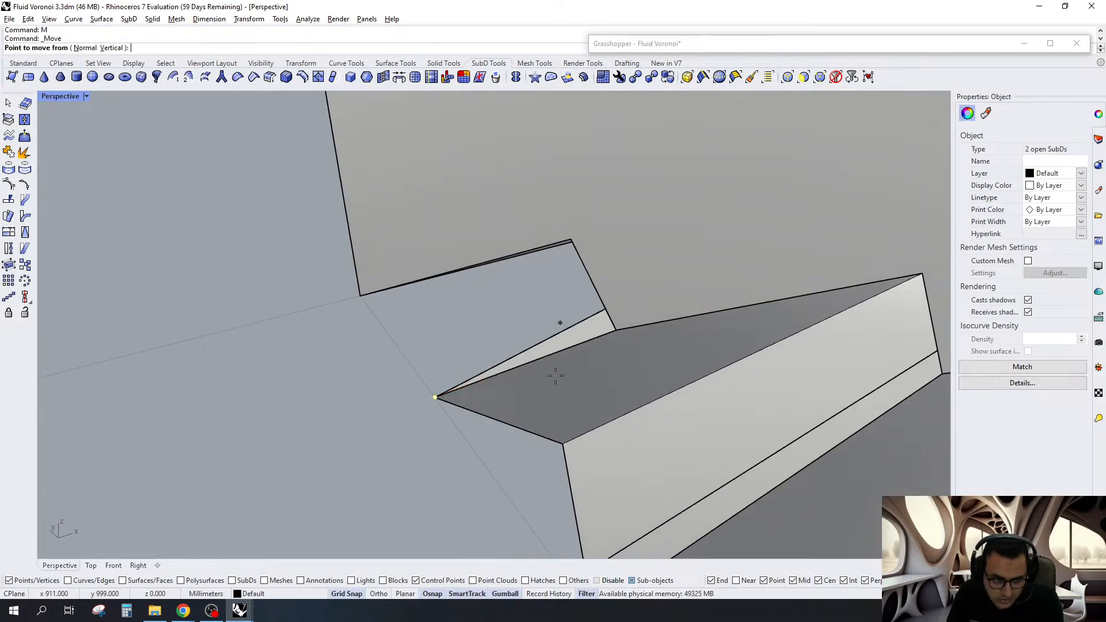
left_click(435, 398)
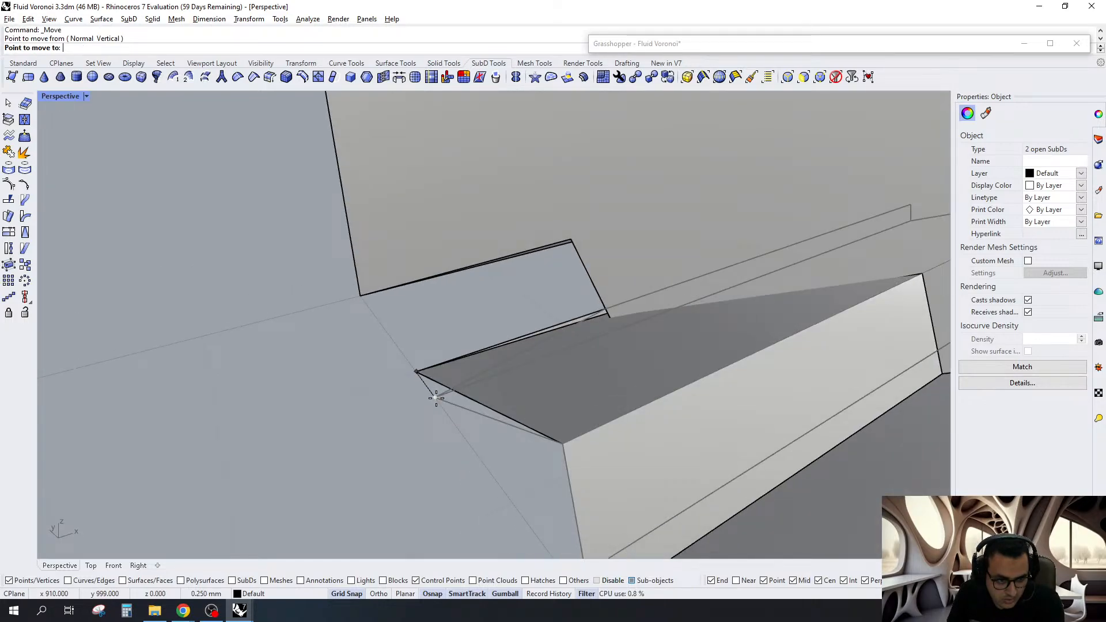
left_click(436, 398)
right_click_drag(436, 398, 473, 358)
Move the second riser's top, crease and base vertices onto the matching points of the trimmed surface's stepped edge
left_click_drag(421, 350, 490, 483)
scroll(427, 378, "up", 4)
type("M")
key("Return")
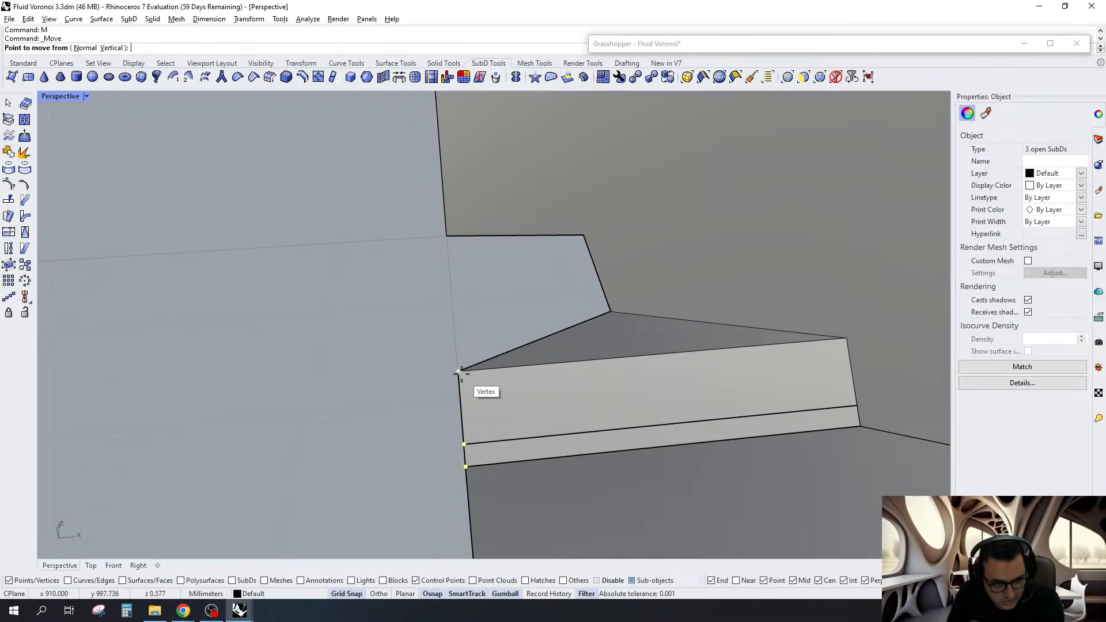
mouse_move(459, 373)
right_mouse_down()
mouse_move(693, 423)
mouse_move(472, 359)
right_mouse_up()
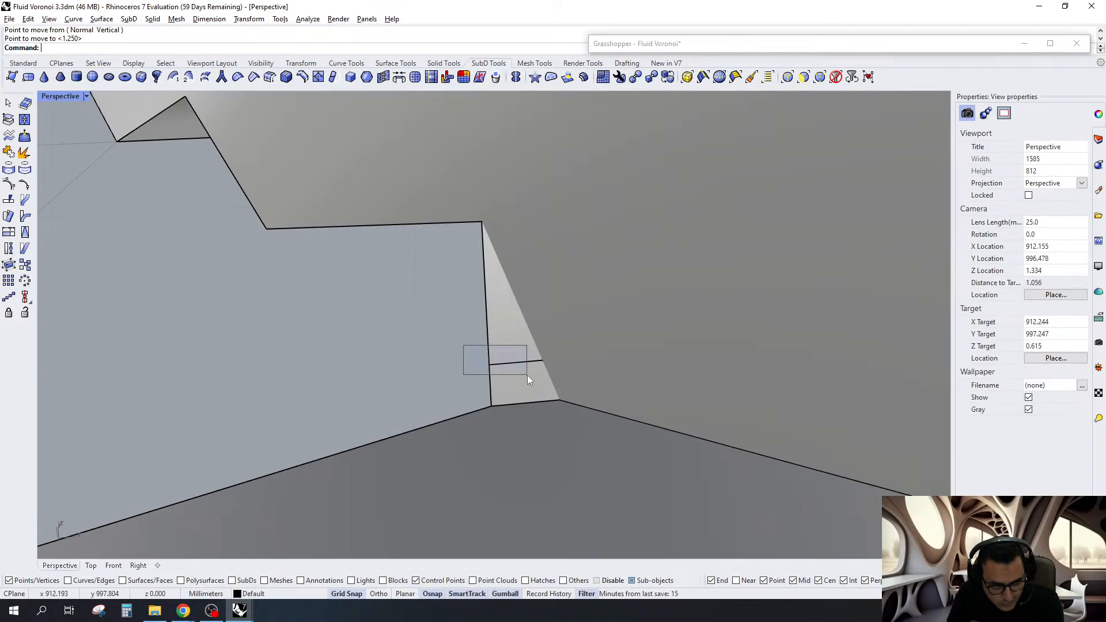
left_click(487, 364)
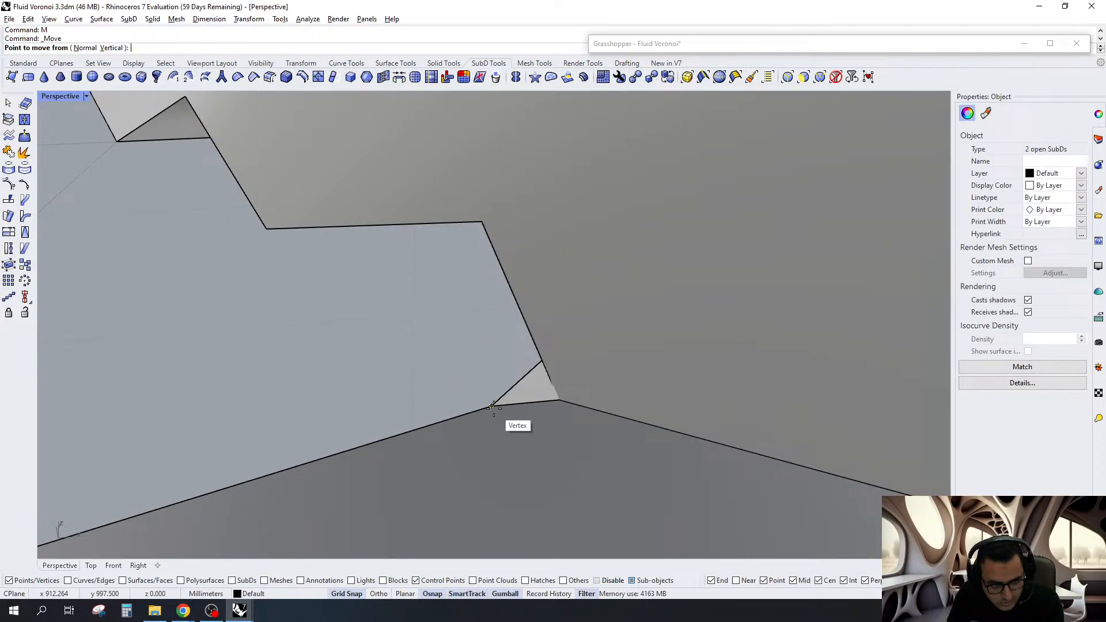
left_click(559, 399)
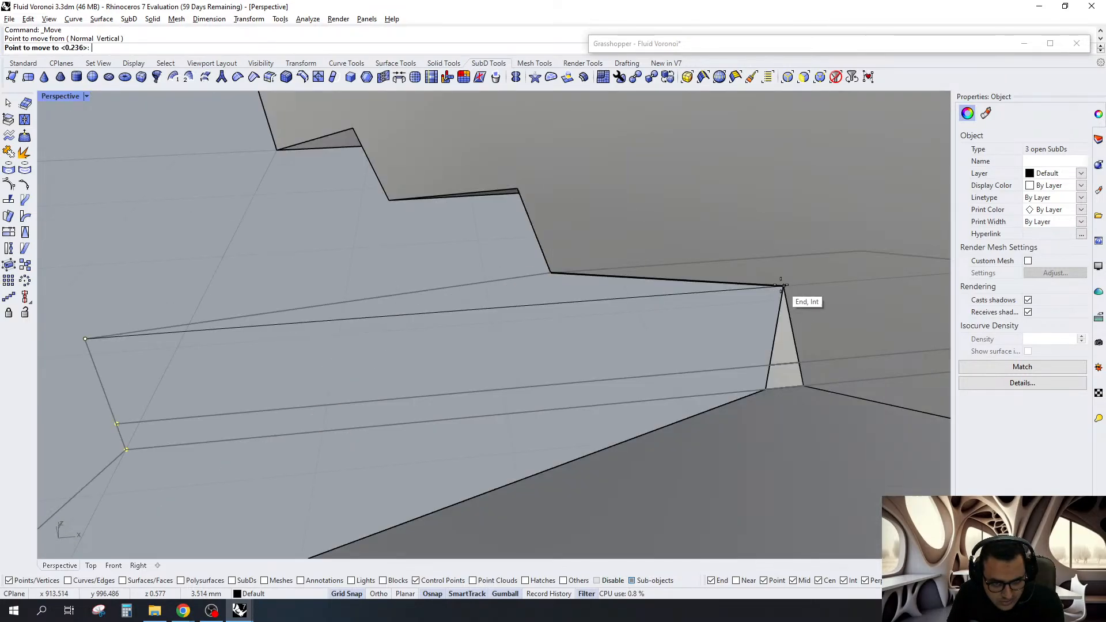
Move the lowest riser's top, crease and base SubD vertices onto the matching points of the trimmed surface's stepped edge
left_click(783, 286)
right_click_drag(783, 296, 691, 361)
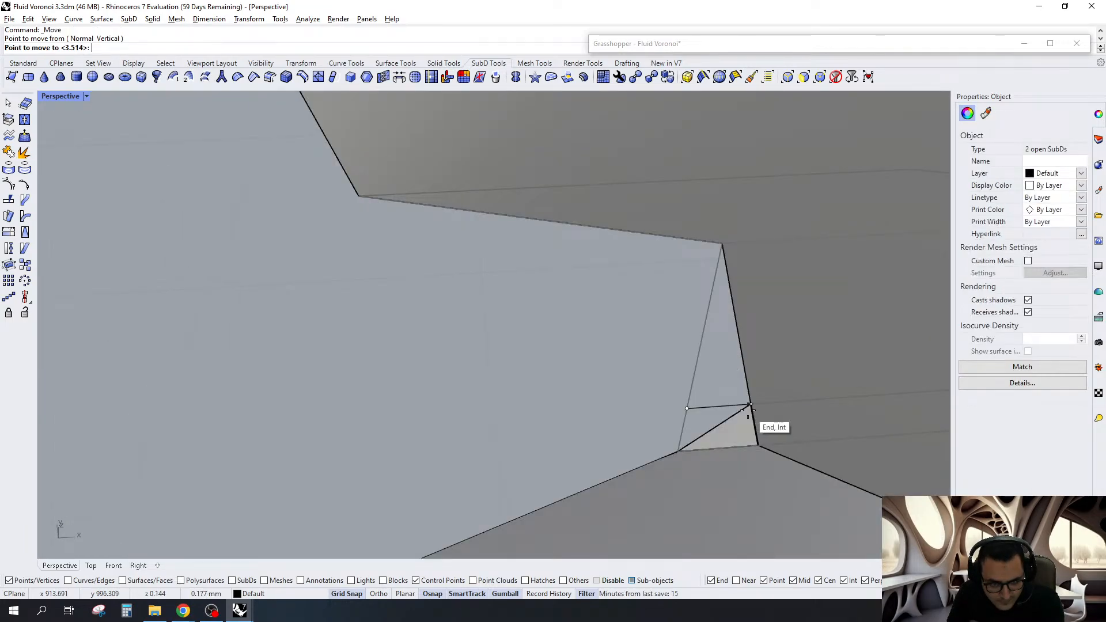
left_click(749, 410)
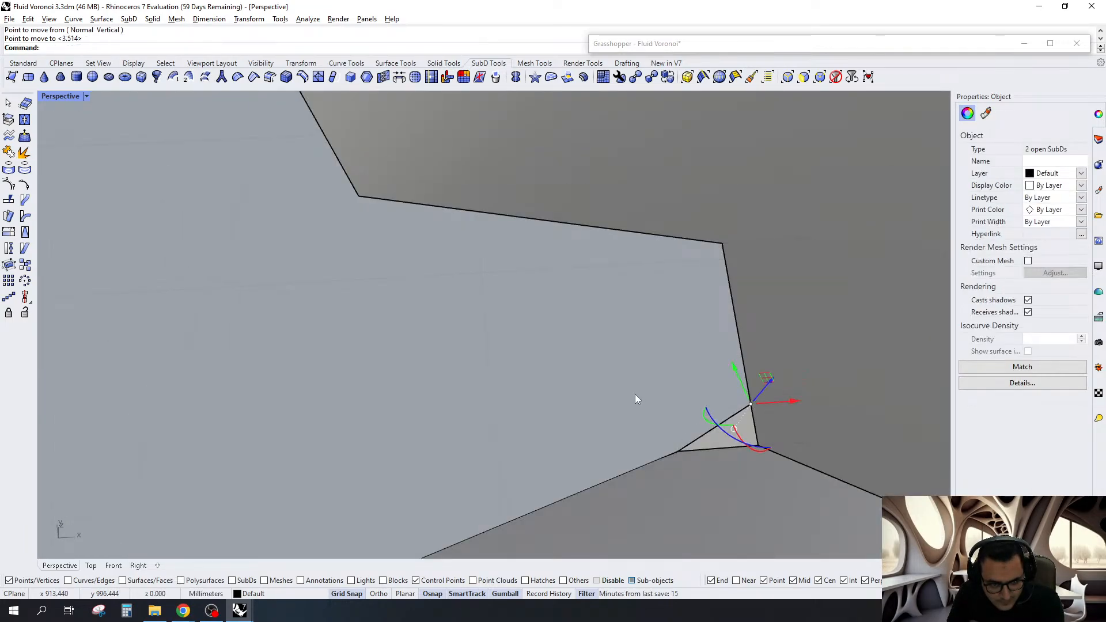
left_click(677, 450)
type("M")
key("Return")
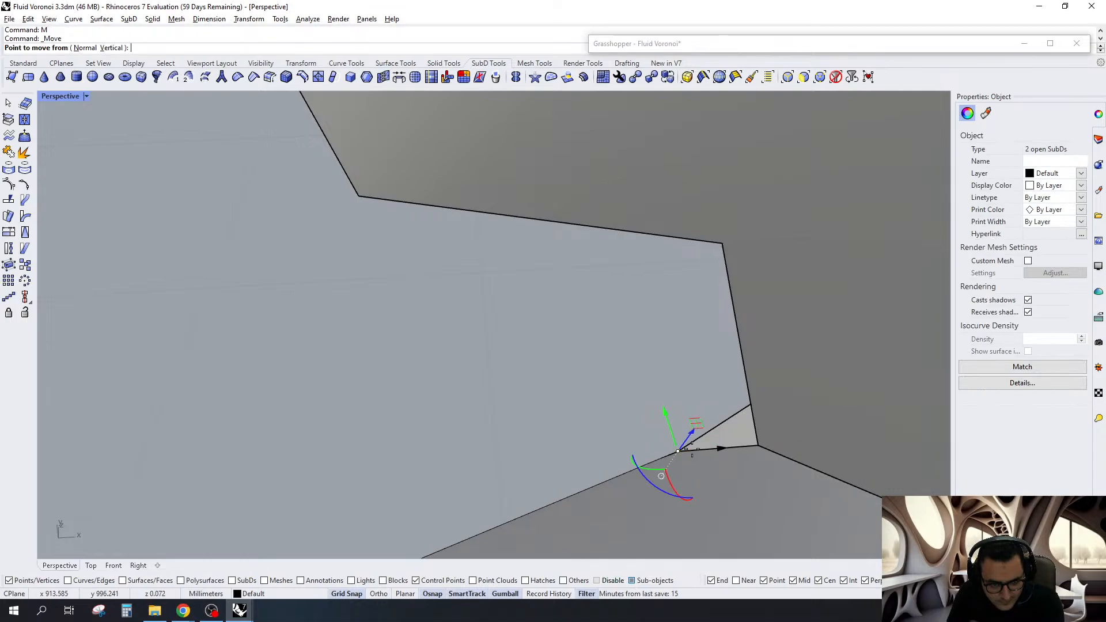
left_click(678, 451)
left_click(758, 446)
scroll(564, 352, "down", 10)
left_click(563, 352)
right_click_drag(676, 376, 468, 327)
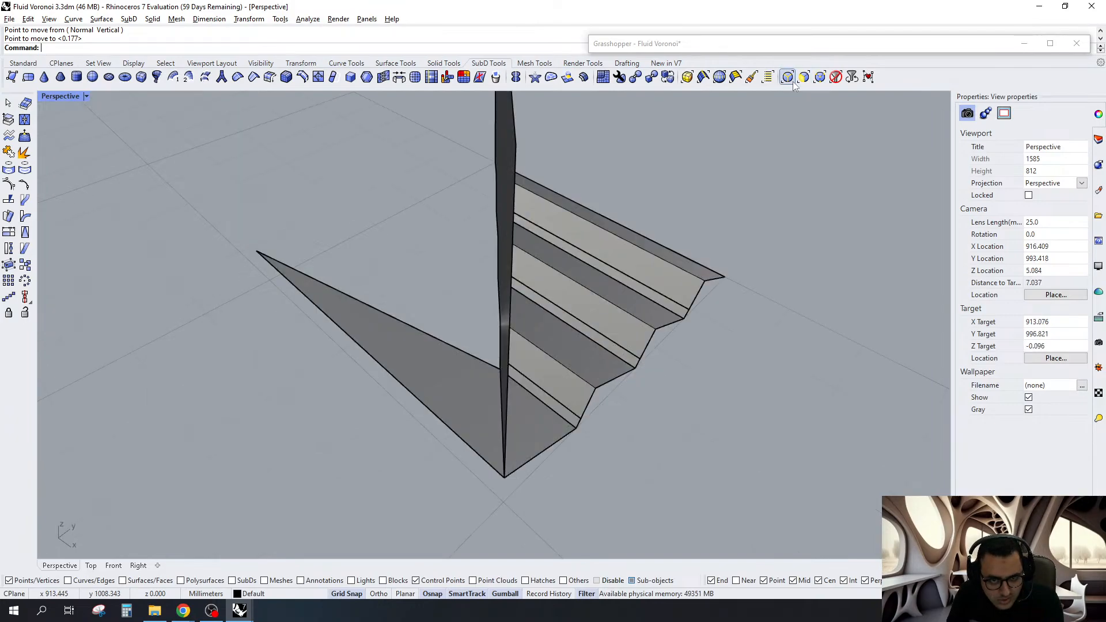
Relocate the gumball to the end of the base SubD's free diagonal edge and scale that edge to 0 to straighten it
left_click(462, 354)
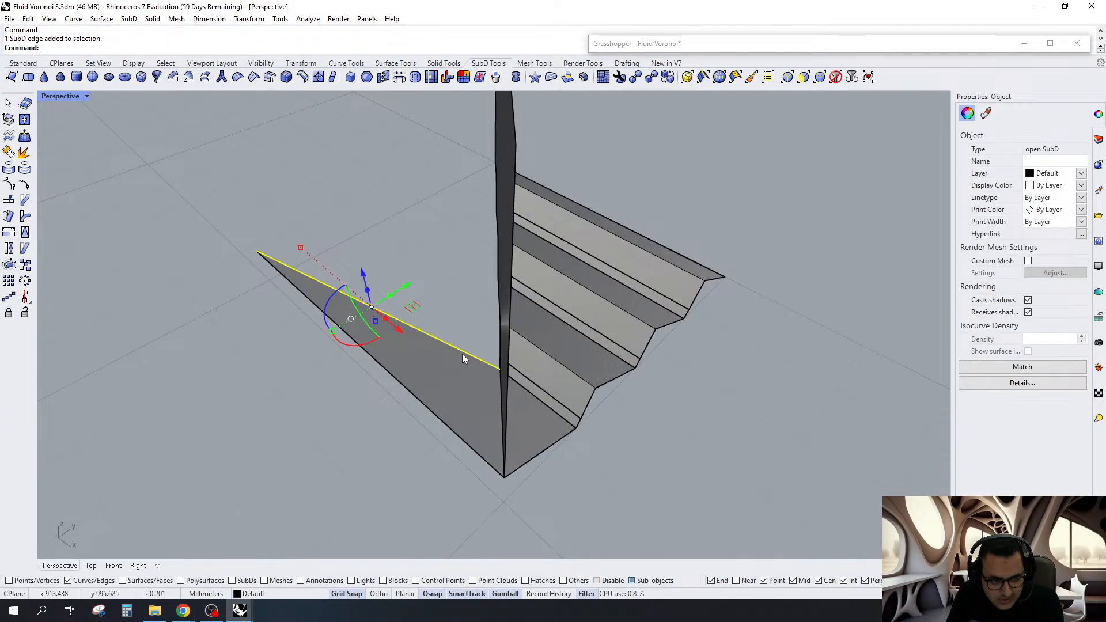
right_click_drag(462, 354, 669, 362)
type("GumballRelocate")
key("Return")
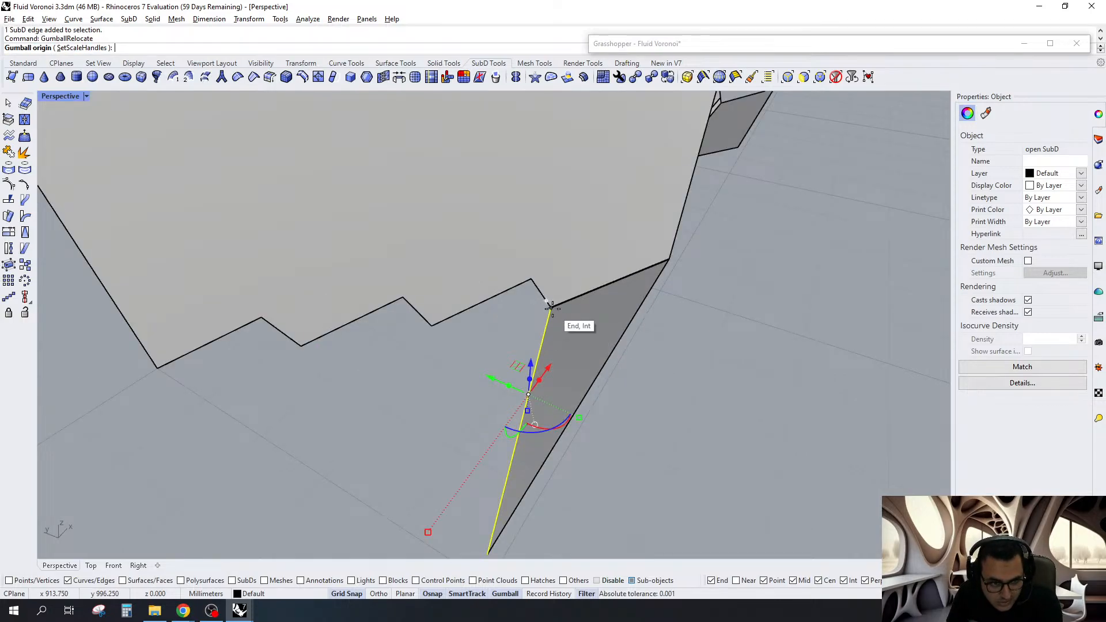
left_click(551, 308)
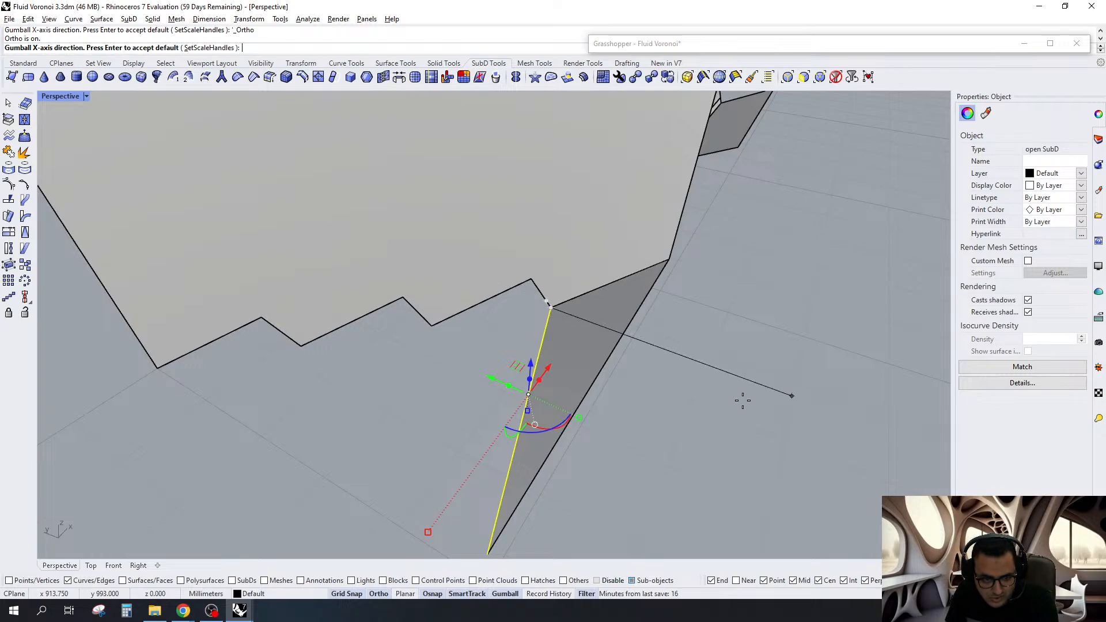
key("F8")
left_click(742, 400)
key("Return")
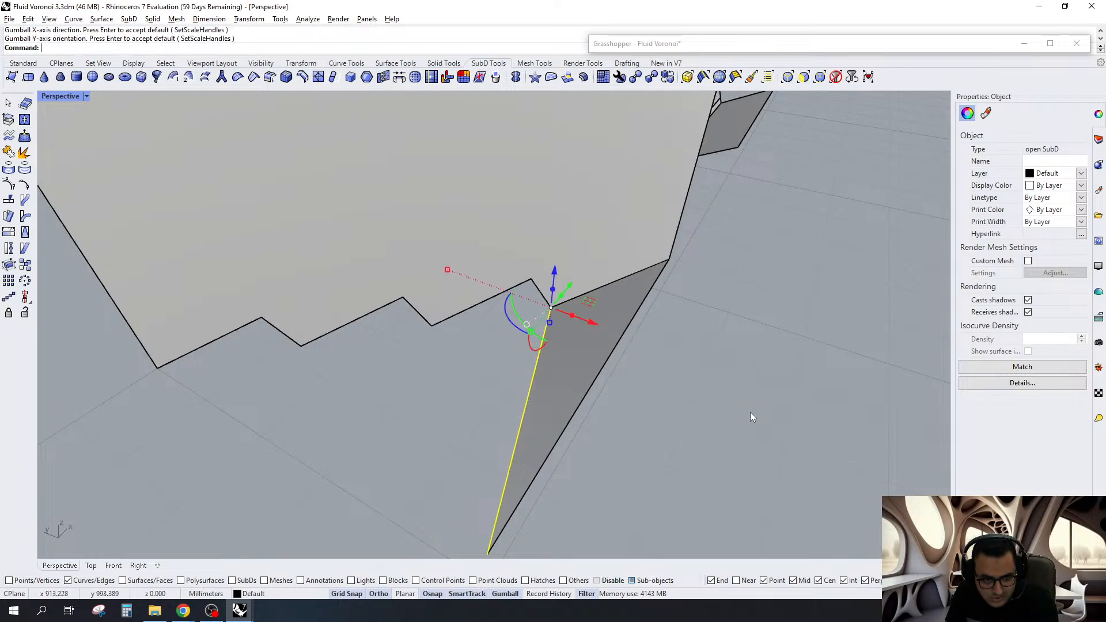
left_click(530, 332)
type("0")
key("Return")
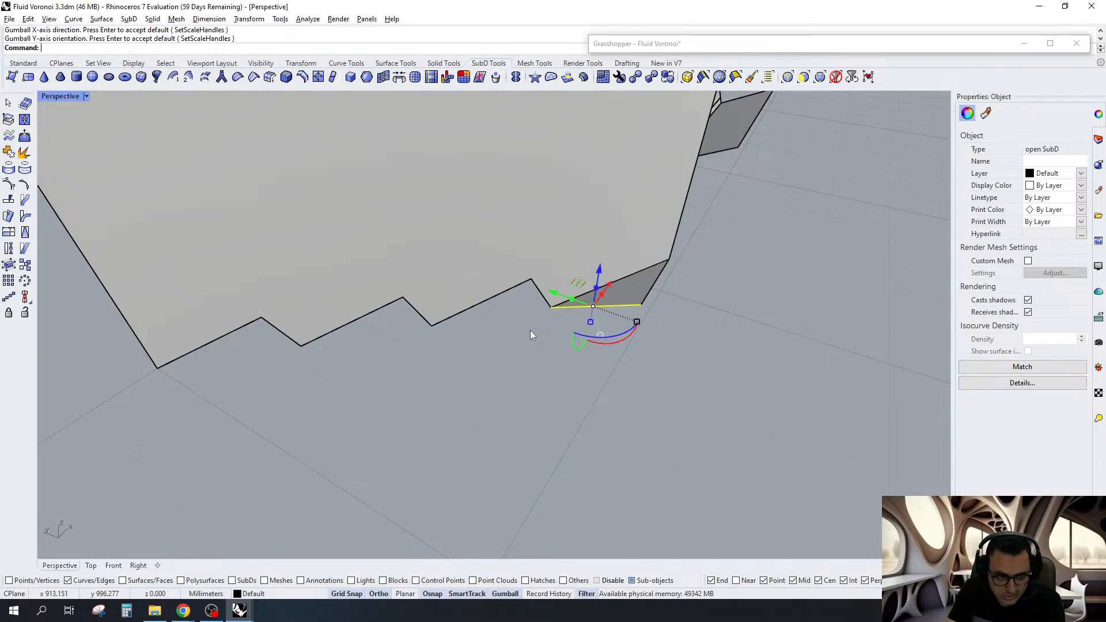
key("Escape")
Delete the trimmed diagonal surface and reset the selection filter to allow whole objects
right_click_drag(530, 333, 691, 225)
left_click(412, 285)
key("Delete")
left_click(836, 77)
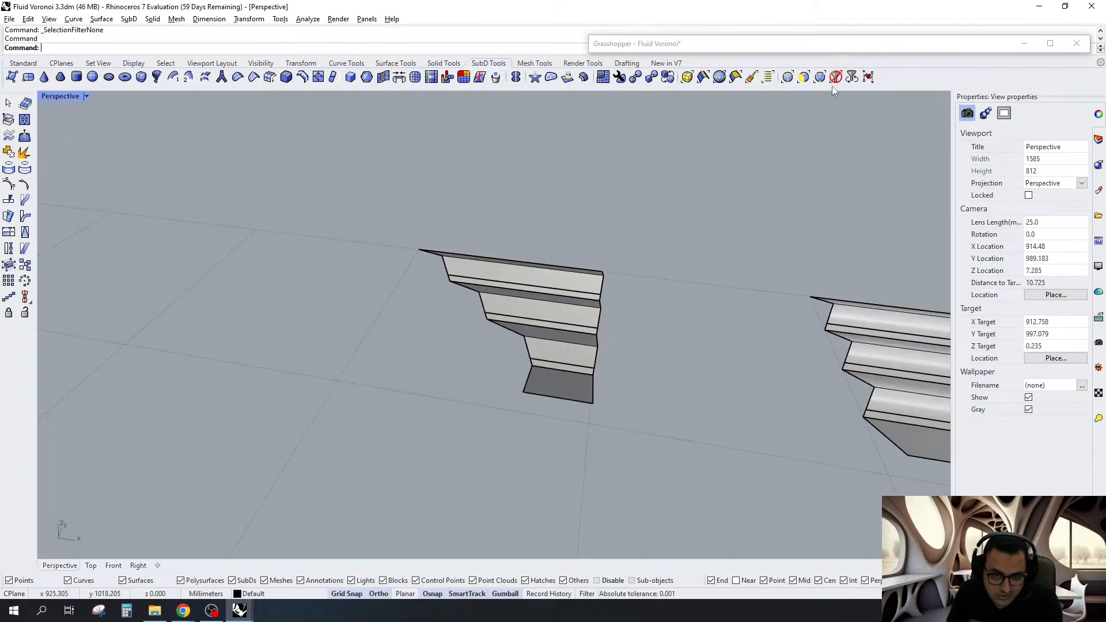
Mirror the six stepped SubDs, keeping the originals, across the diagonal from the module's outer corner through its cut edge
scroll(630, 271, "up", 3)
scroll(607, 282, "up", 2)
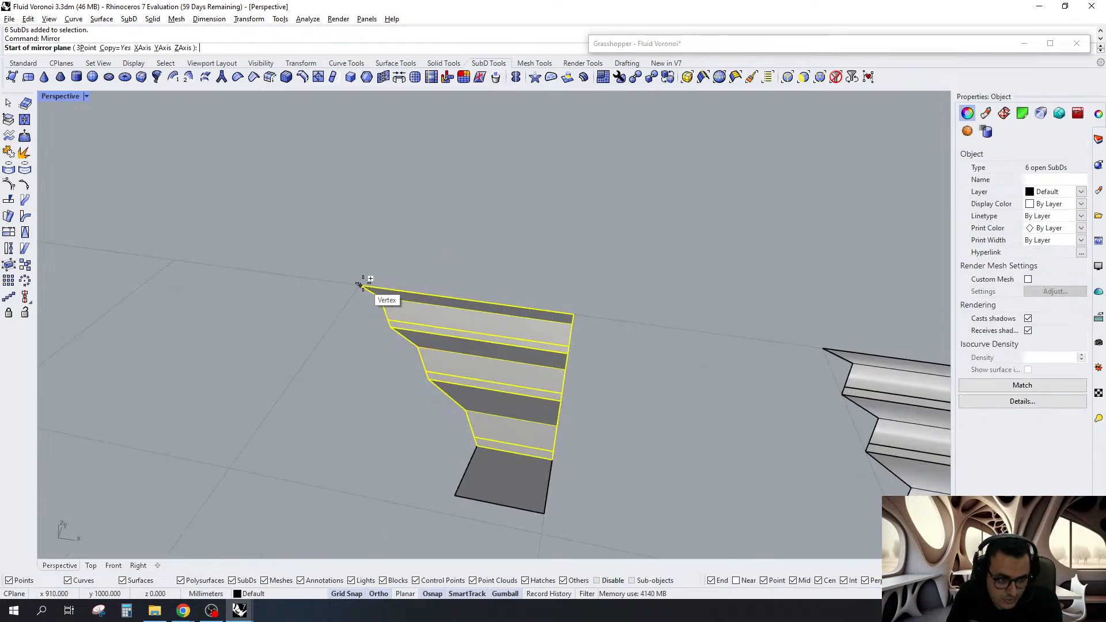
left_click(359, 285)
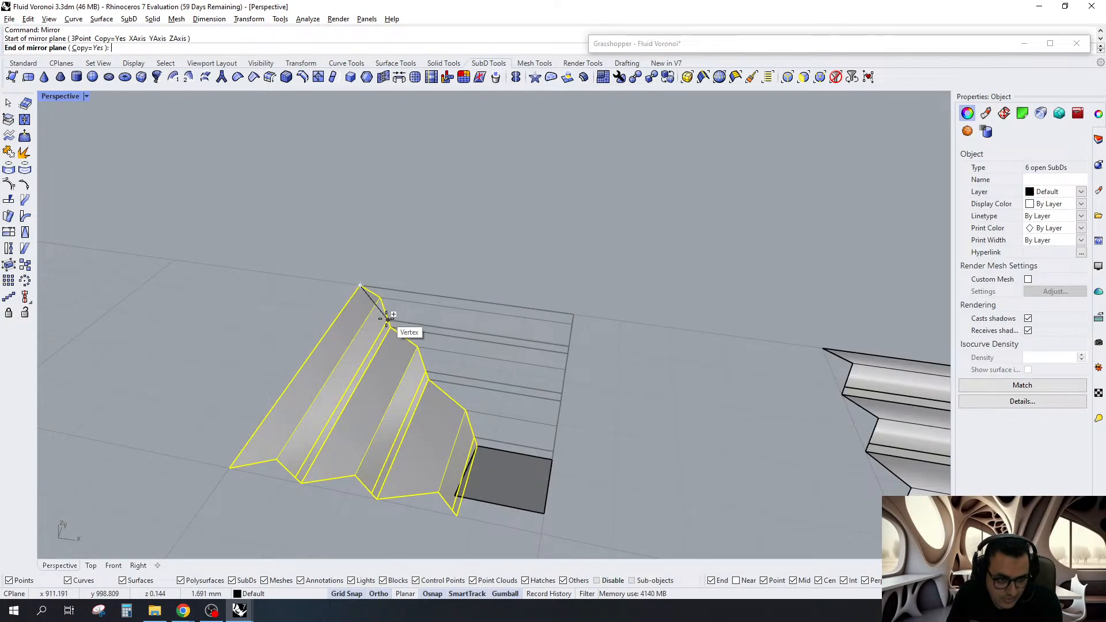
left_click(389, 317)
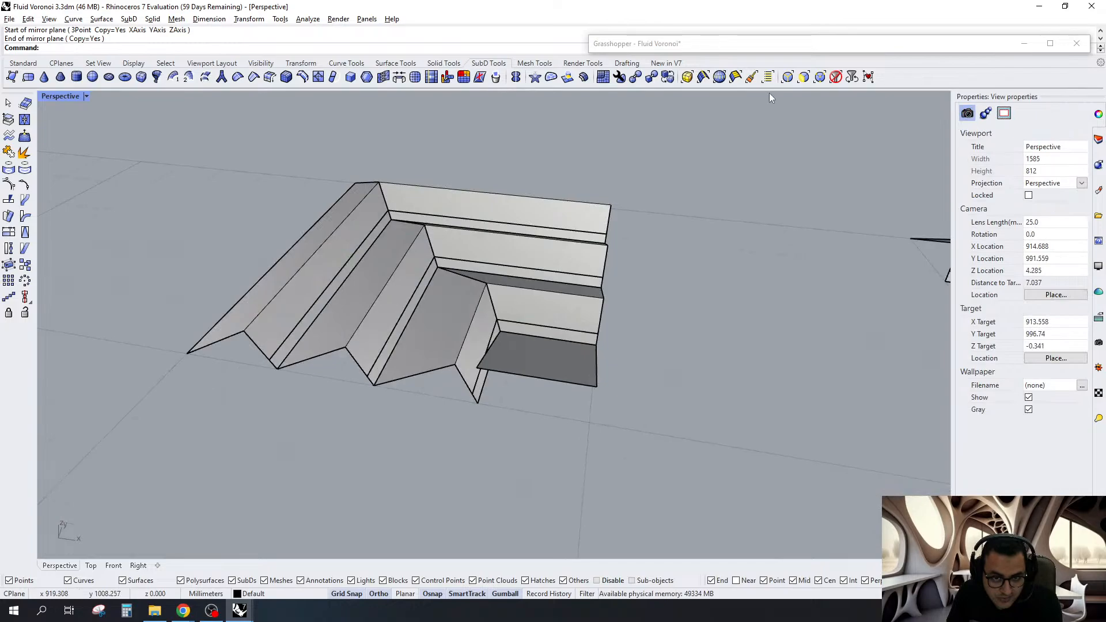
Move the base SubD's loose corner vertex onto the matching bottom corner of the mirrored strips
left_click(820, 78)
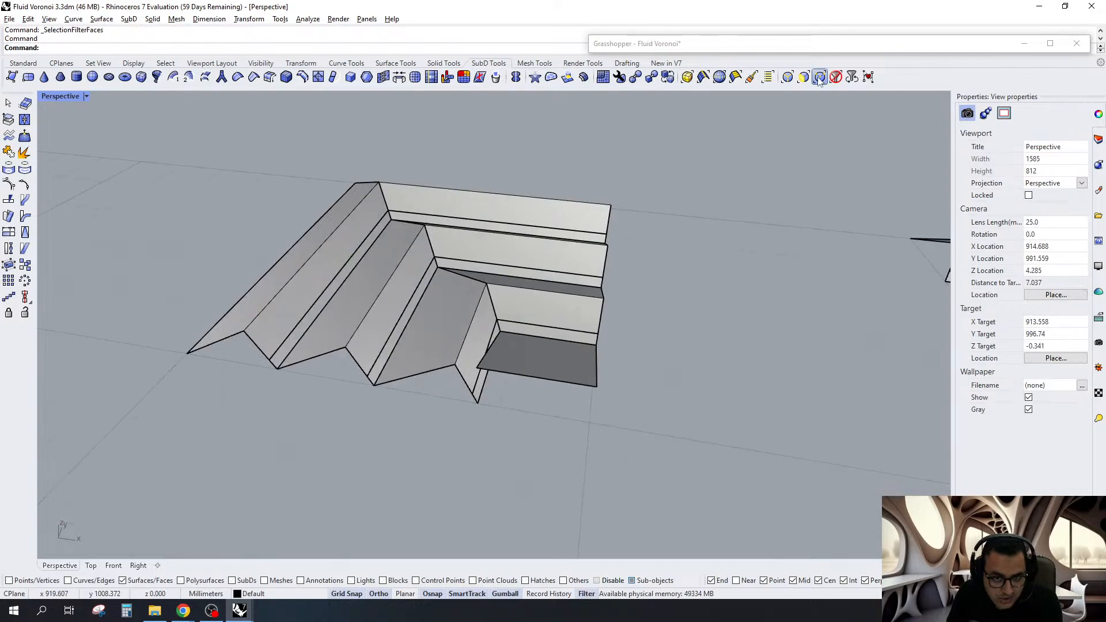
left_click(820, 80)
left_click_drag(477, 369, 483, 410)
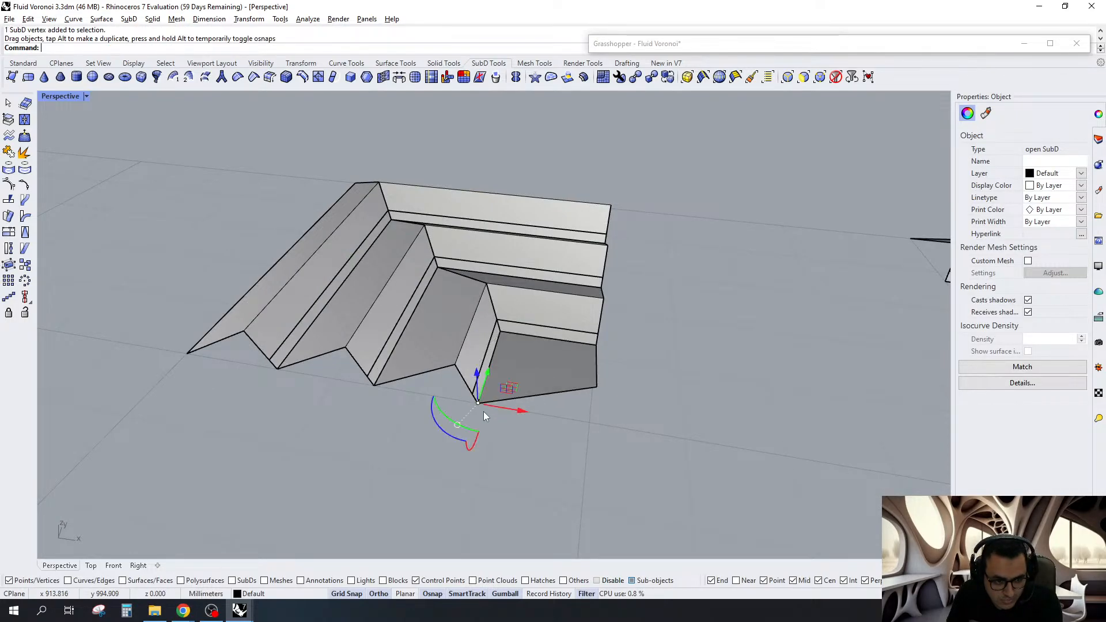
left_click(676, 339)
right_click_drag(678, 338, 632, 331)
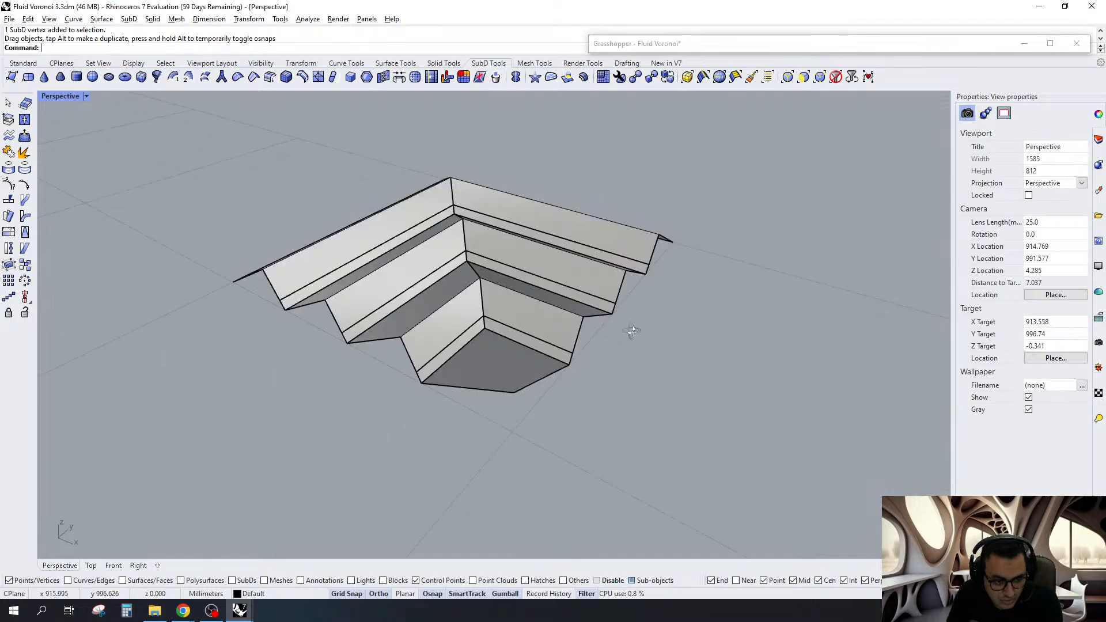
Remove the creases from the SubD vertices along the diagonal seam and return the SubDs to smooth display
key("Tab")
right_click_drag(590, 362, 531, 401)
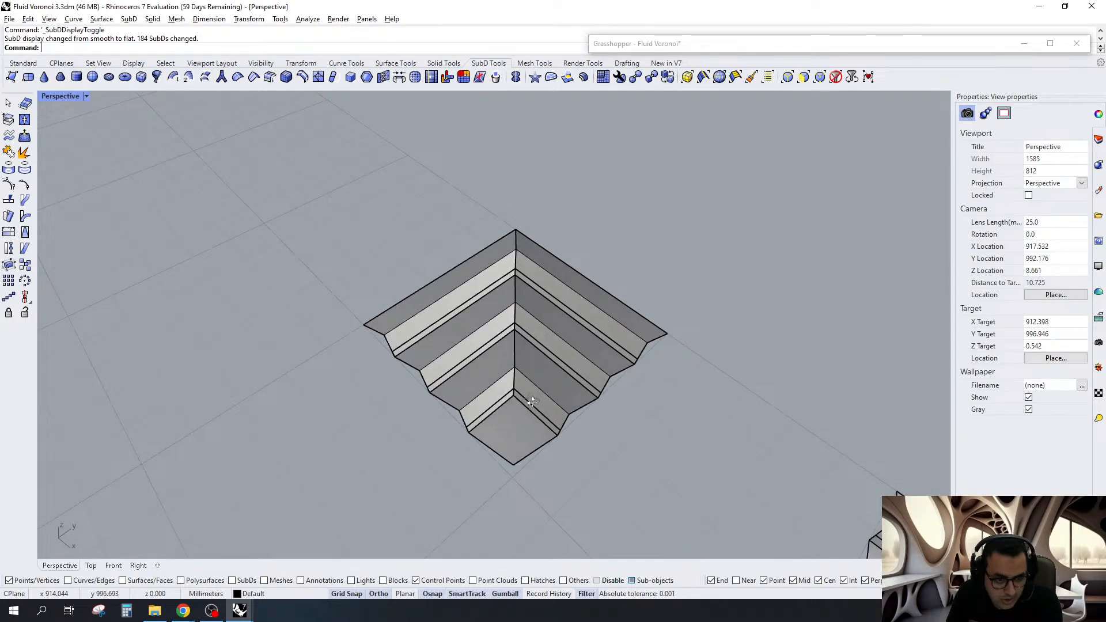
scroll(531, 402, "up", 2)
left_click_drag(475, 169, 542, 476)
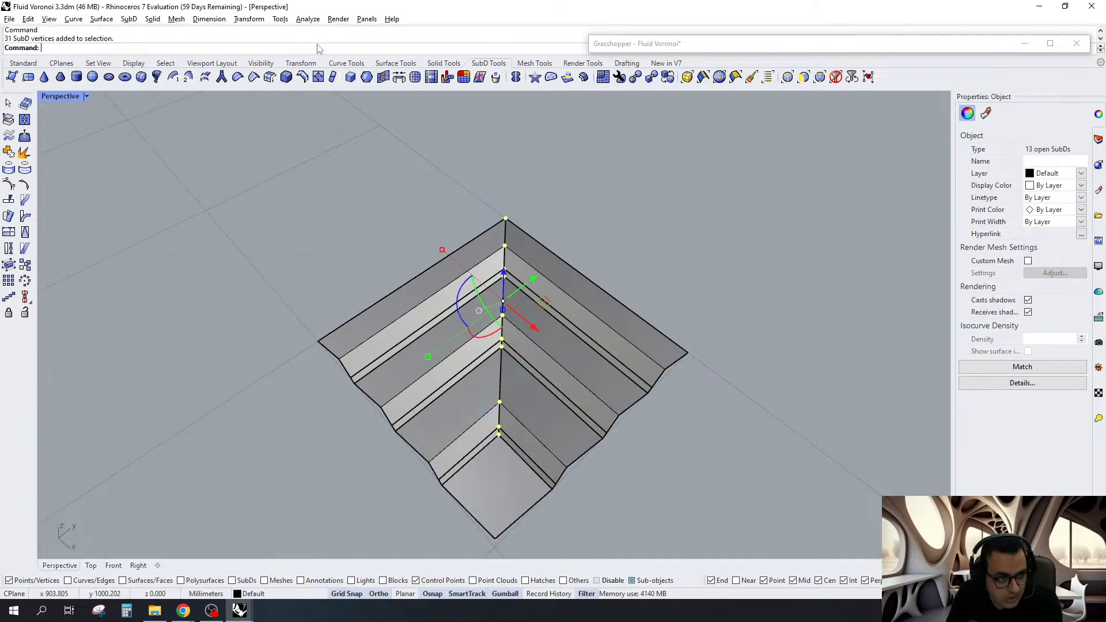
scroll(430, 365, "up", 2)
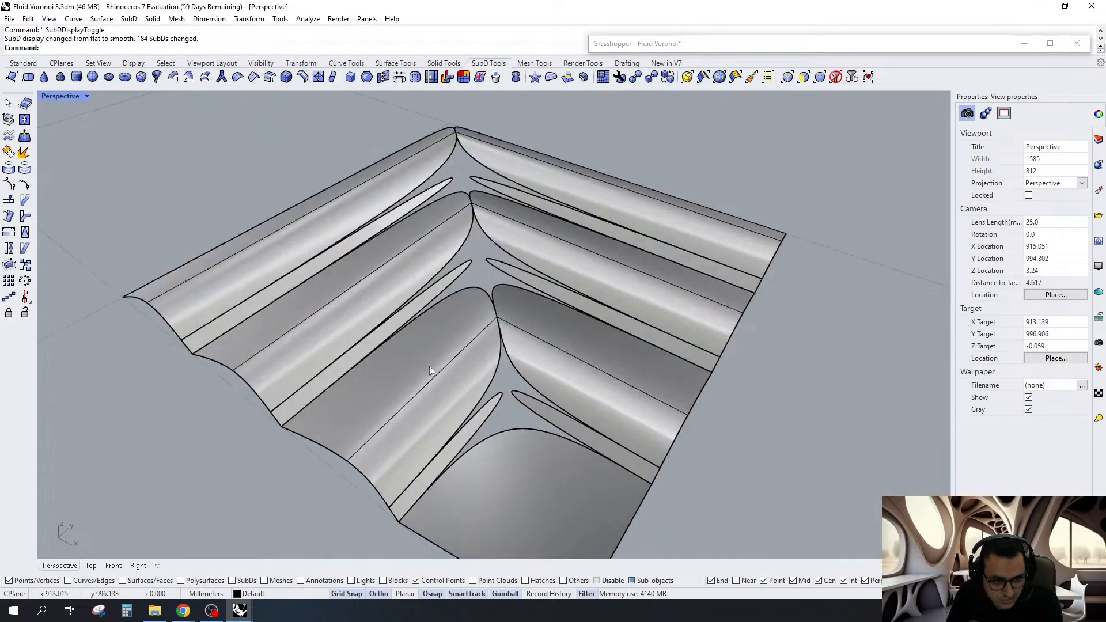
Join each original SubD strip to its mirrored counterpart across the diagonal with smooth joined edges
scroll(430, 366, "down", 4)
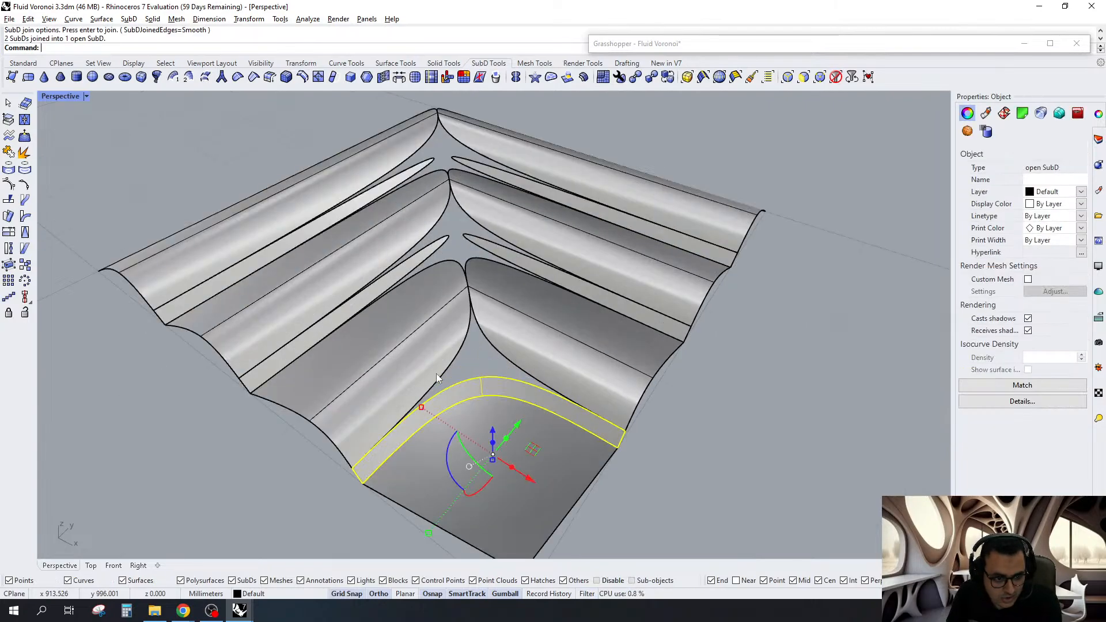
left_click(444, 334)
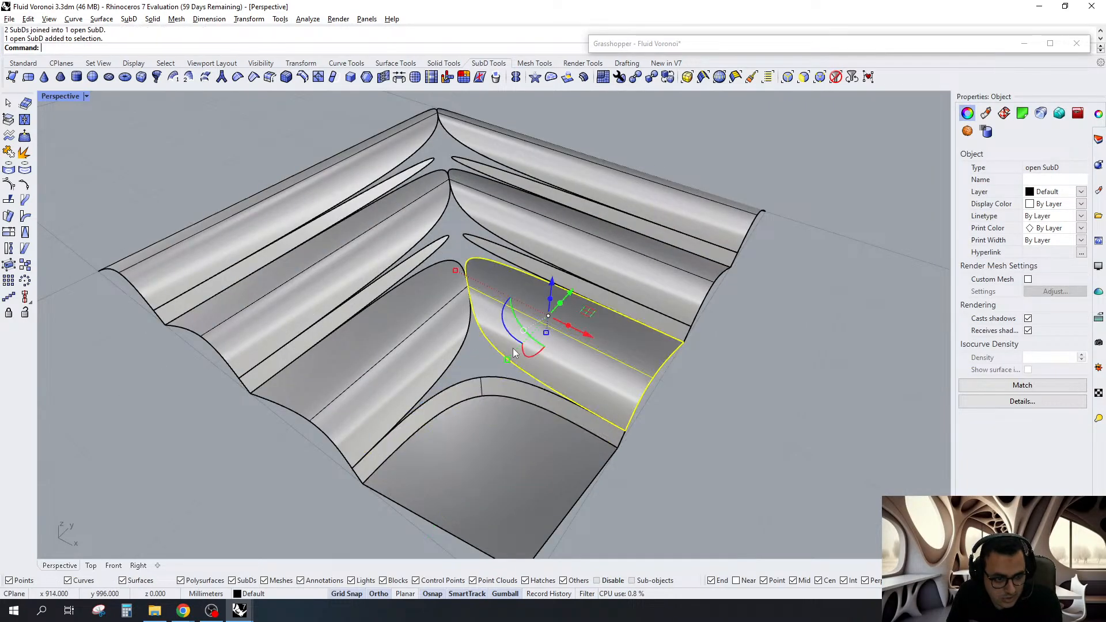
left_click(444, 334, "shift")
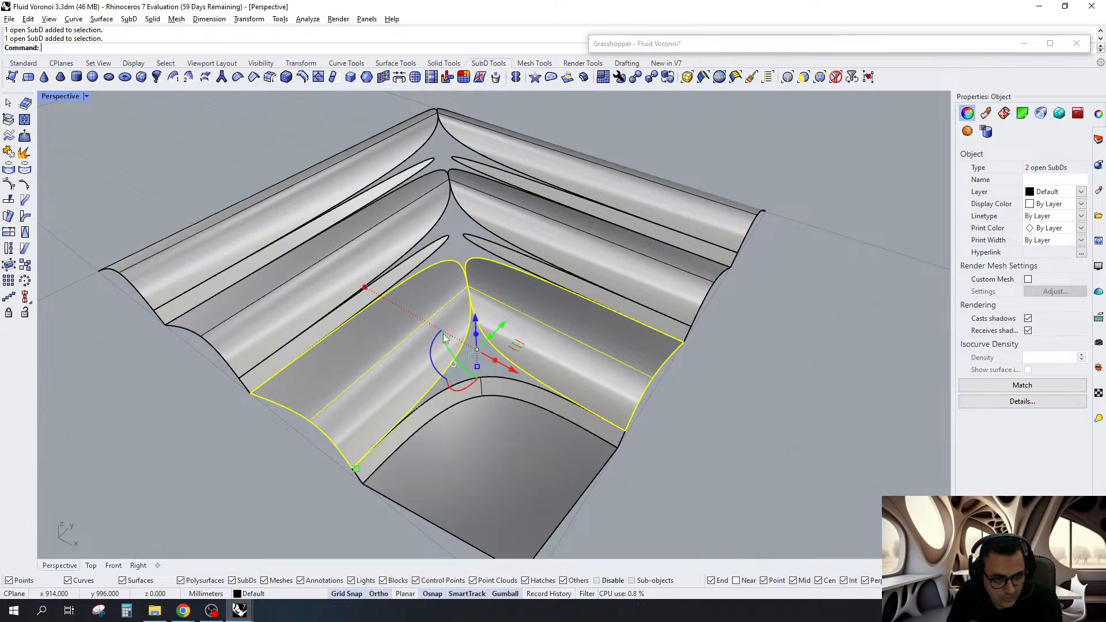
scroll(489, 255, "up", 5)
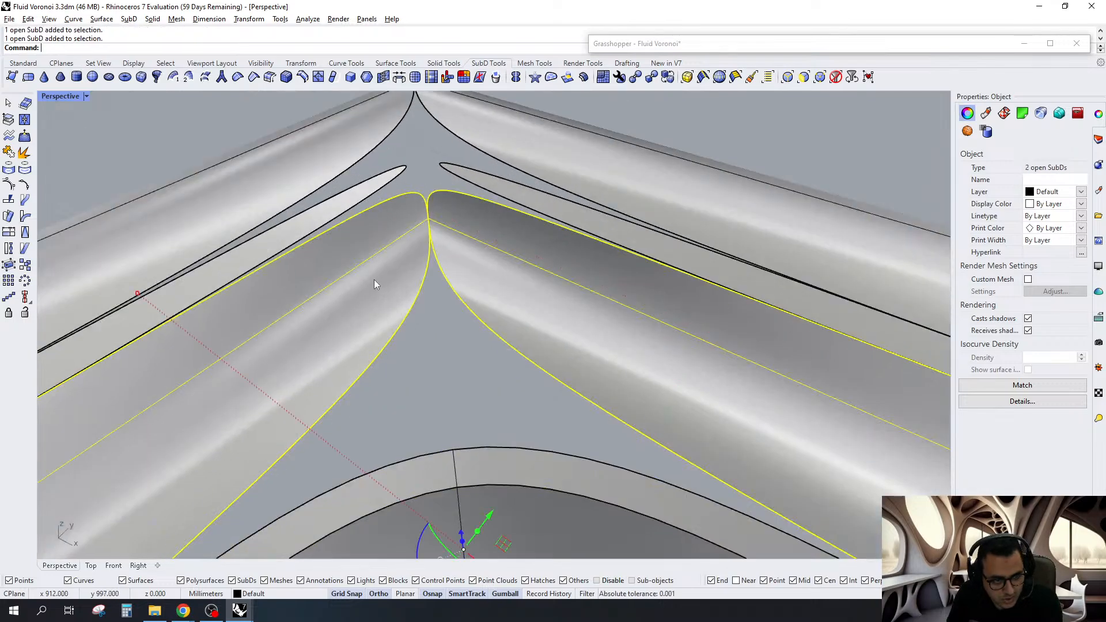
key("ctrl+j")
key("Return")
scroll(485, 238, "down", 2)
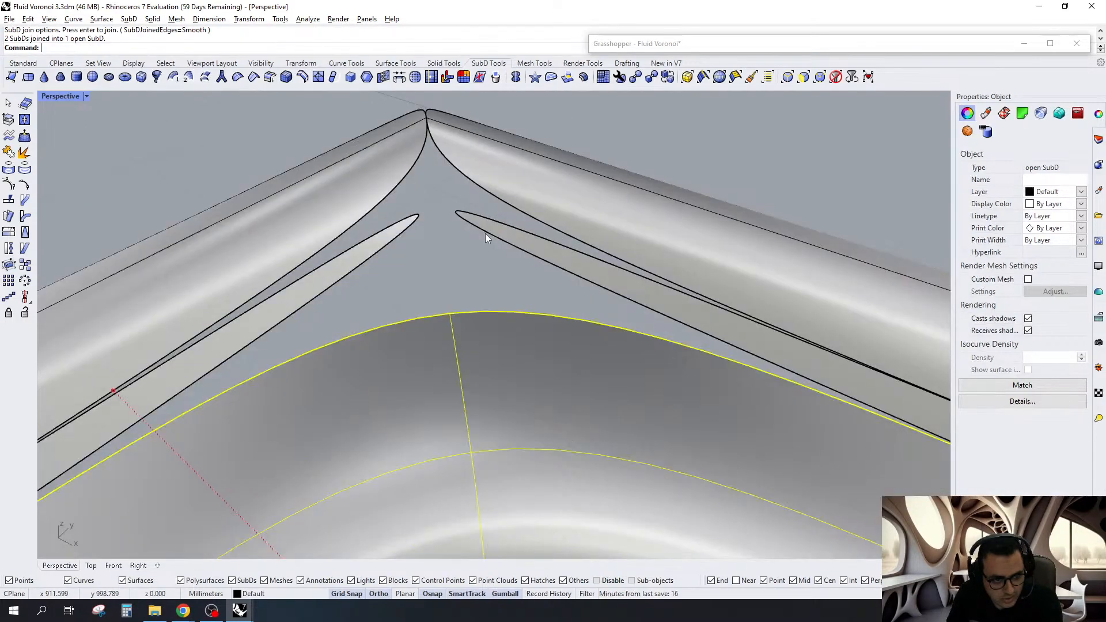
scroll(486, 233, "down", 6)
key("Escape")
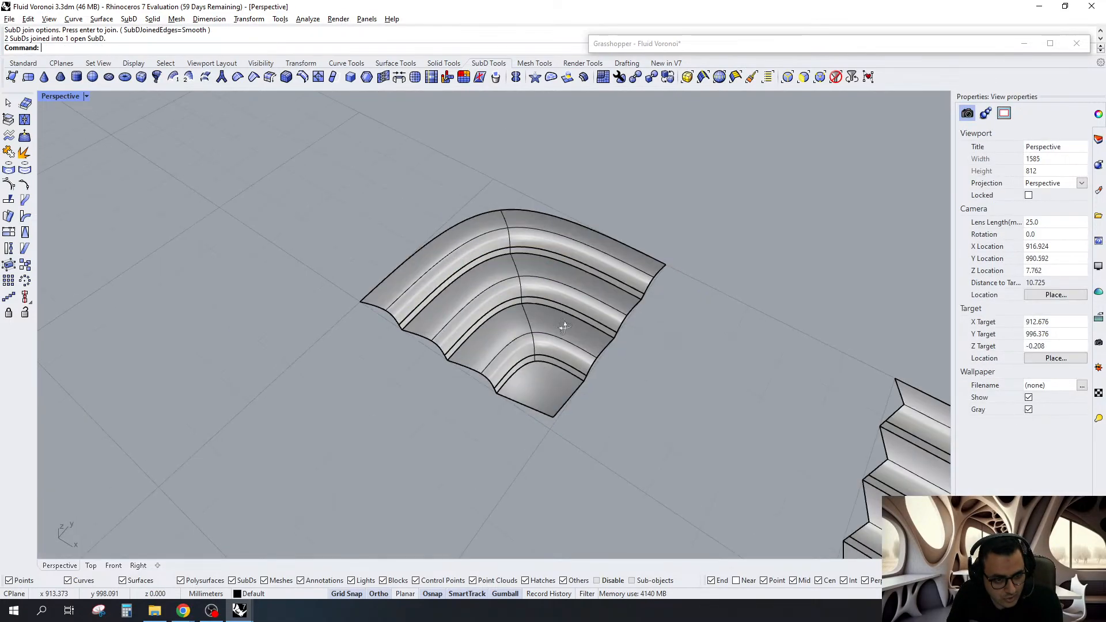
right_click_drag(564, 327, 467, 295)
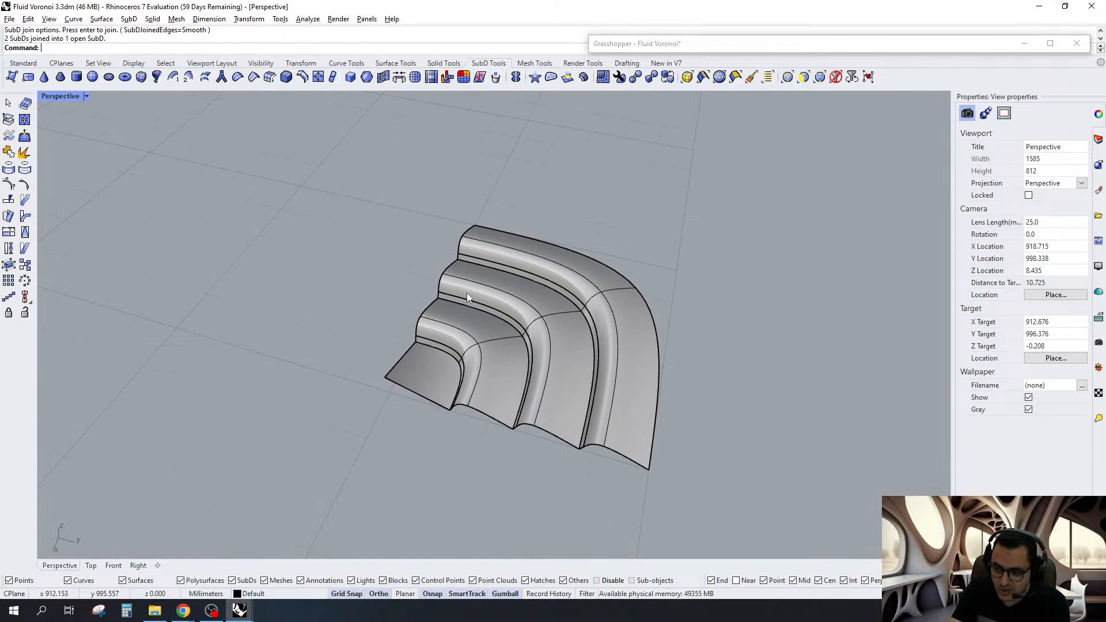
Extrude the edges at one open end of the seven joined SubDs outward along the X direction
scroll(556, 295, "down", 8)
left_click_drag(675, 236, 432, 388)
scroll(543, 301, "up", 6)
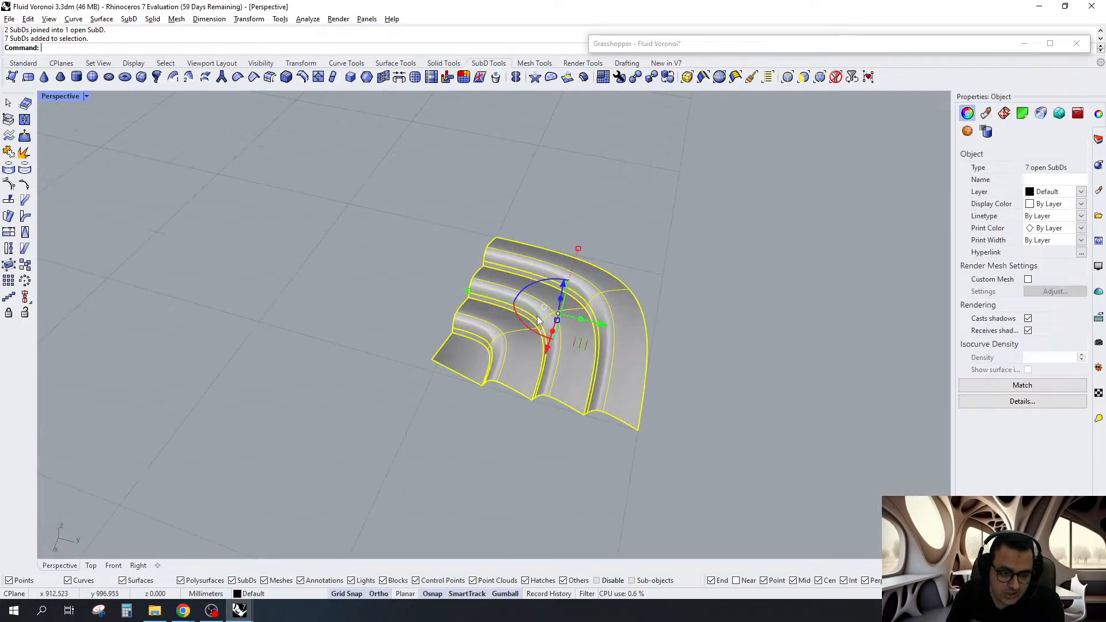
key("Tab")
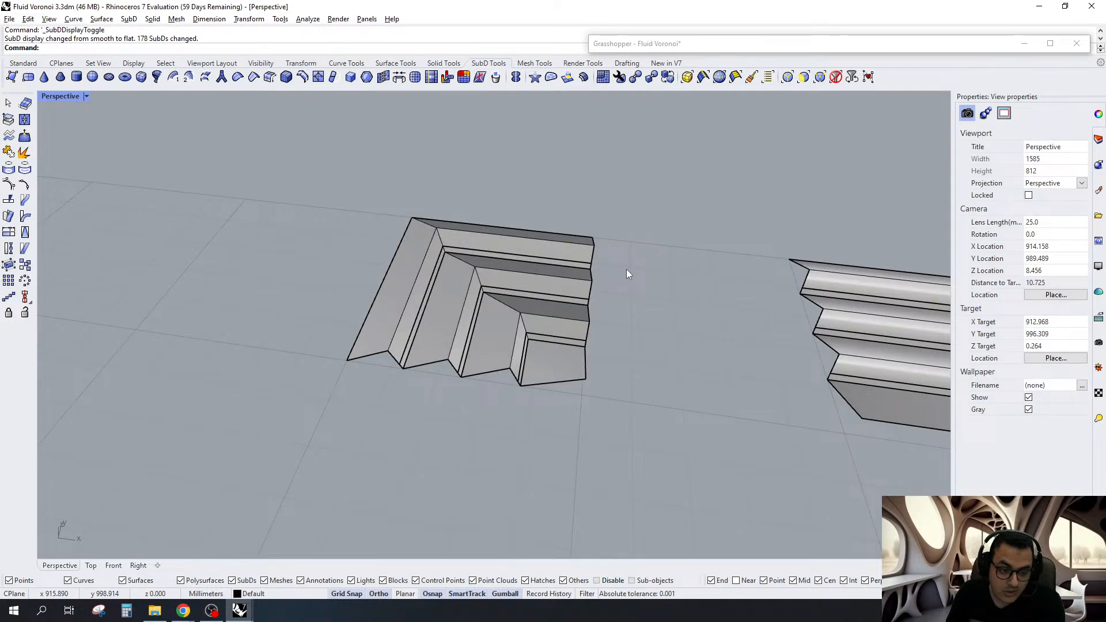
left_click(787, 76)
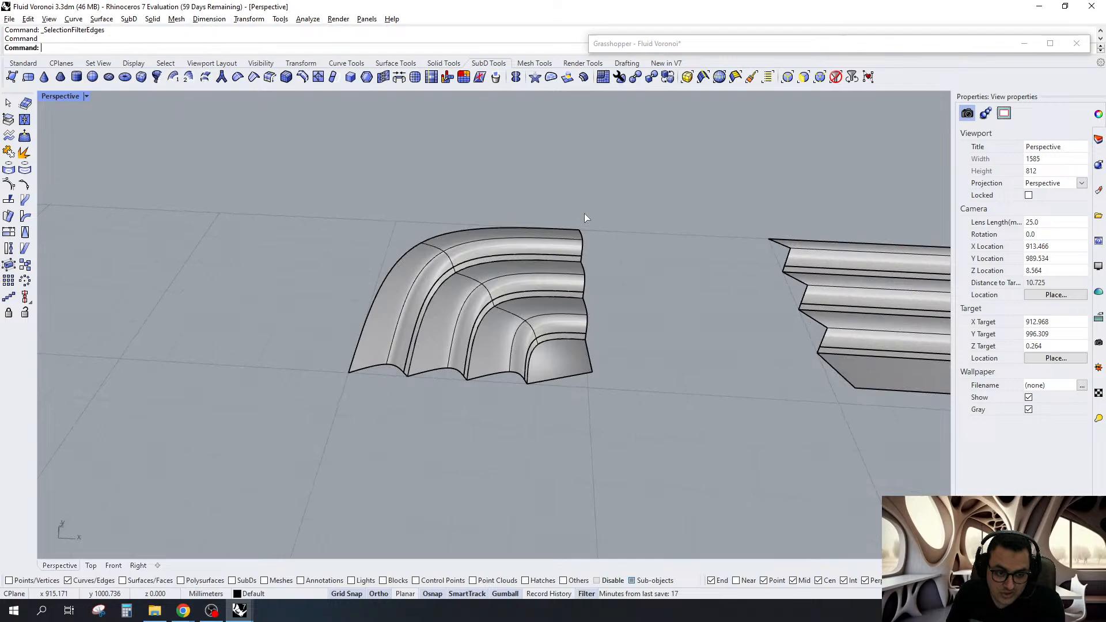
key("Tab")
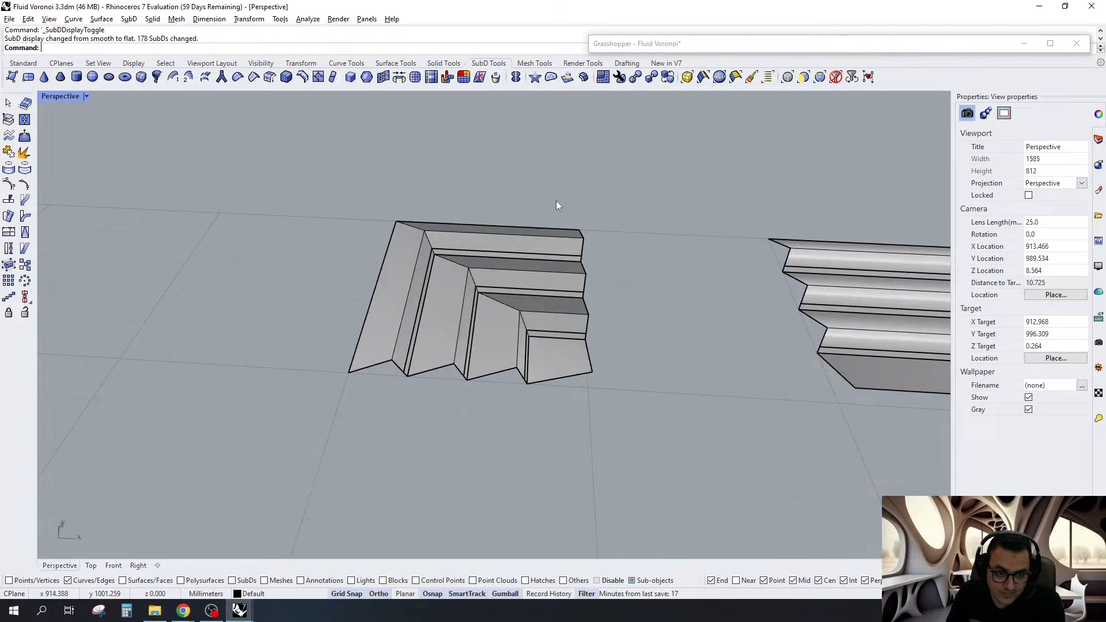
left_click_drag(557, 206, 670, 440)
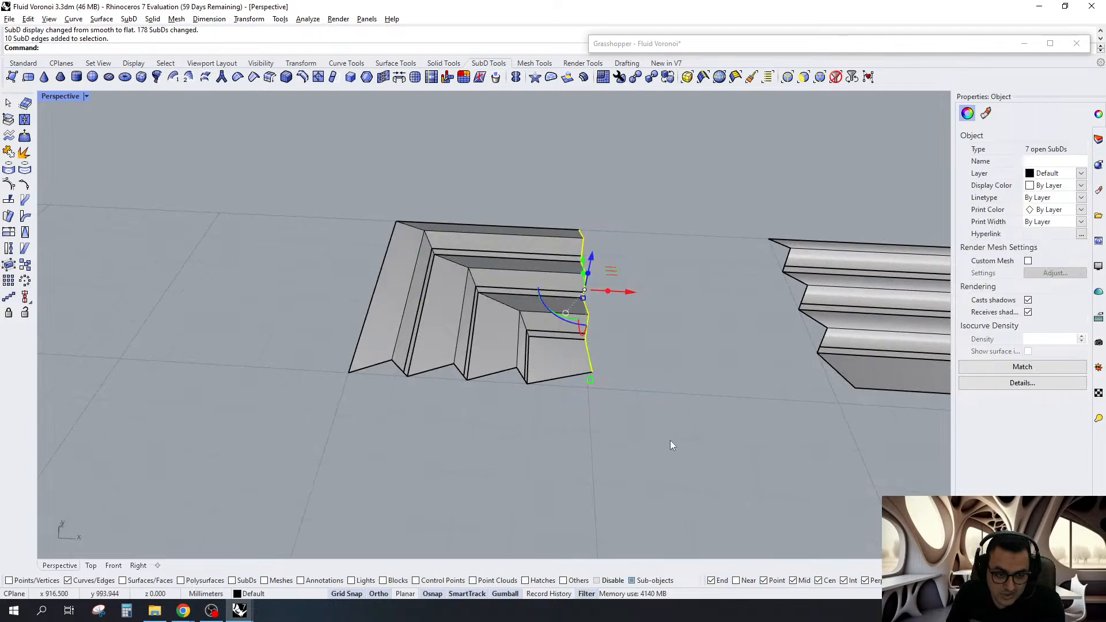
scroll(614, 353, "up", 4)
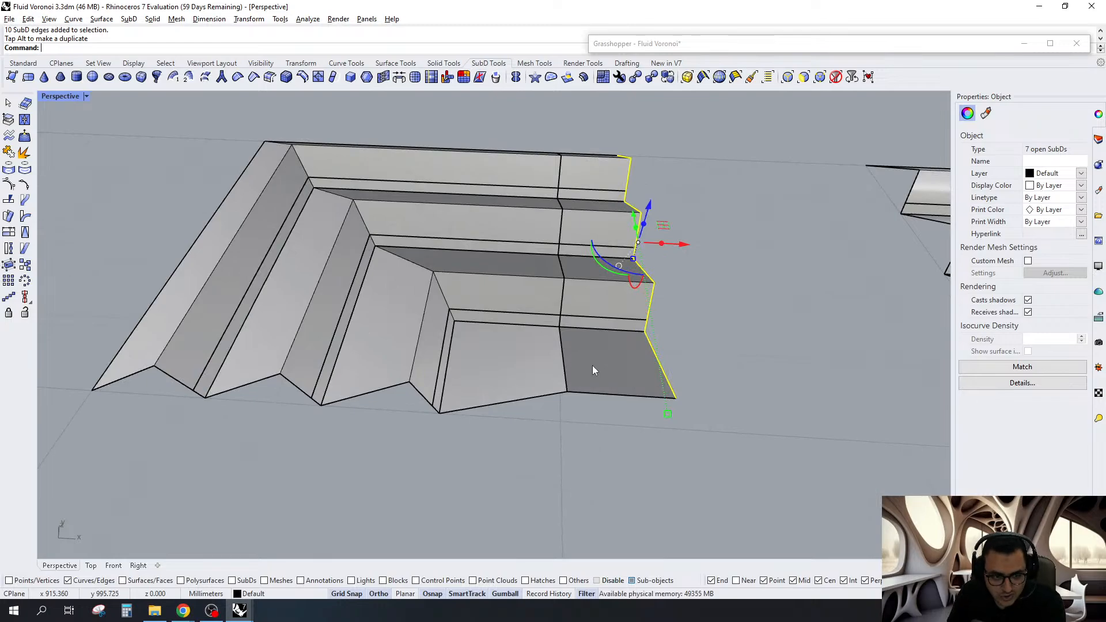
Extract the control polygon meshes from the seven SubDs and move them along X to an empty spot beside the module
scroll(593, 363, "down", 4)
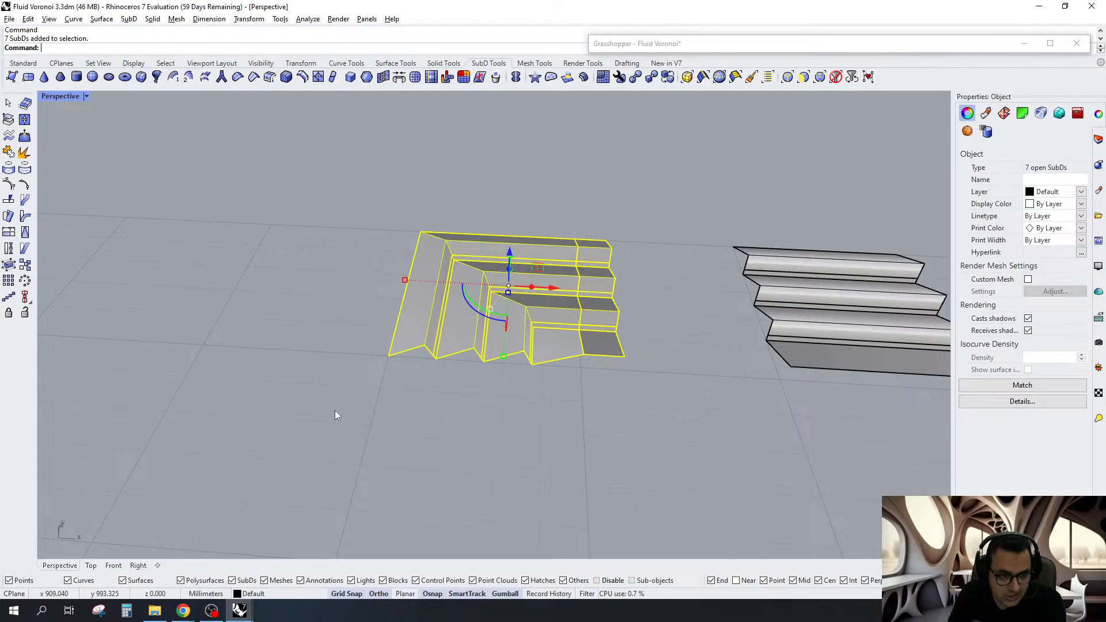
right_click(334, 410)
scroll(536, 285, "down", 5)
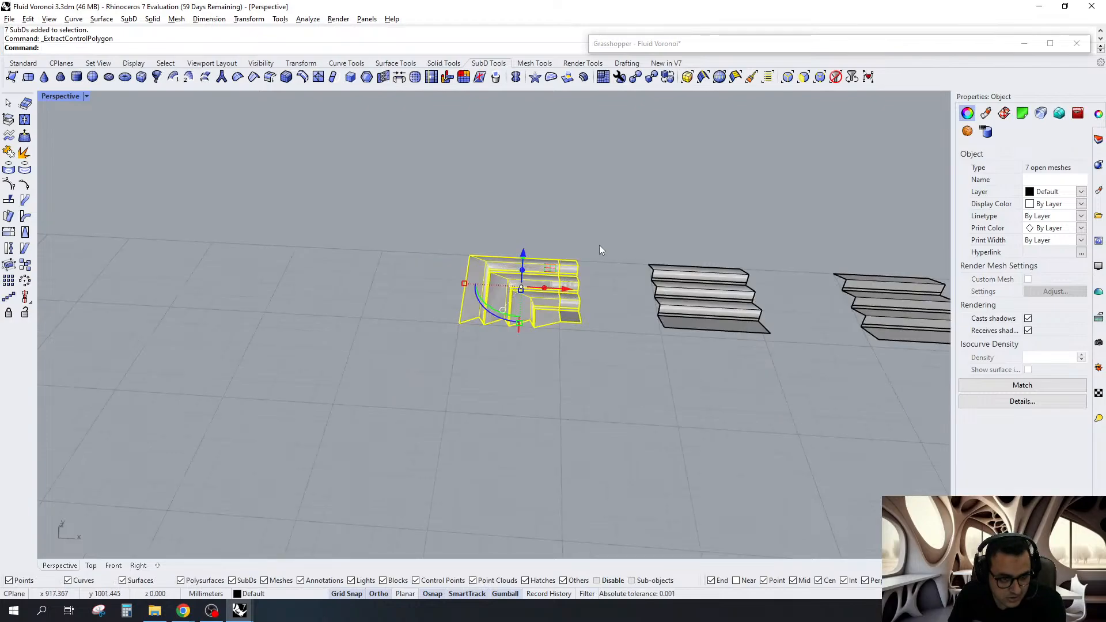
left_click_drag(550, 288, 354, 289)
right_click_drag(354, 290, 403, 286)
scroll(403, 285, "up", 5)
left_click(489, 190)
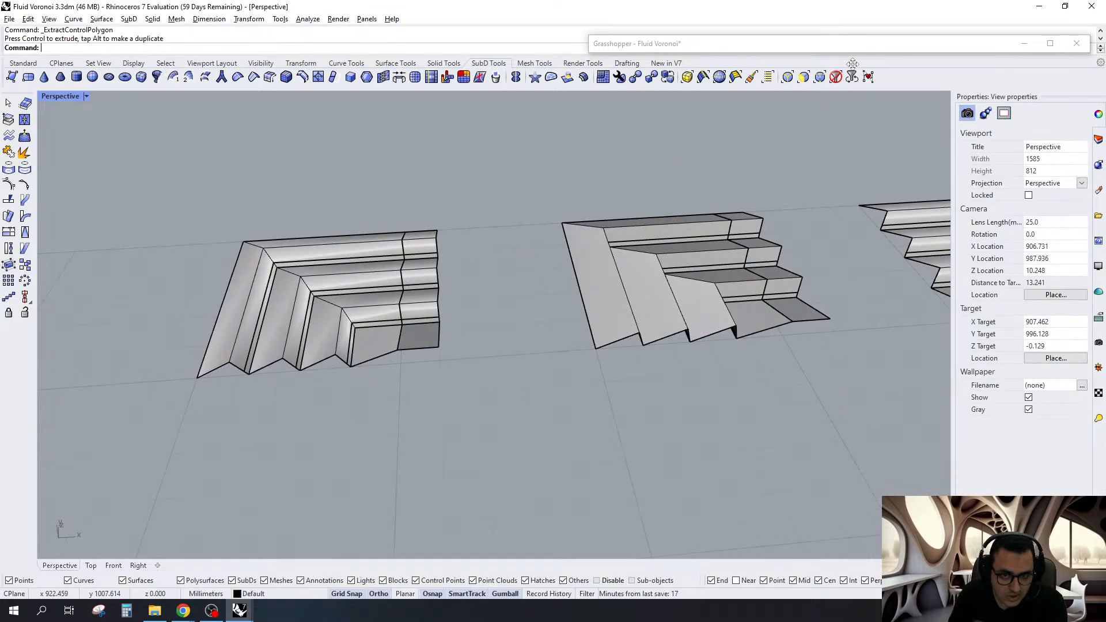
Delete the extruded end faces from both the SubDs and the extracted control polygon meshes
left_click(804, 77)
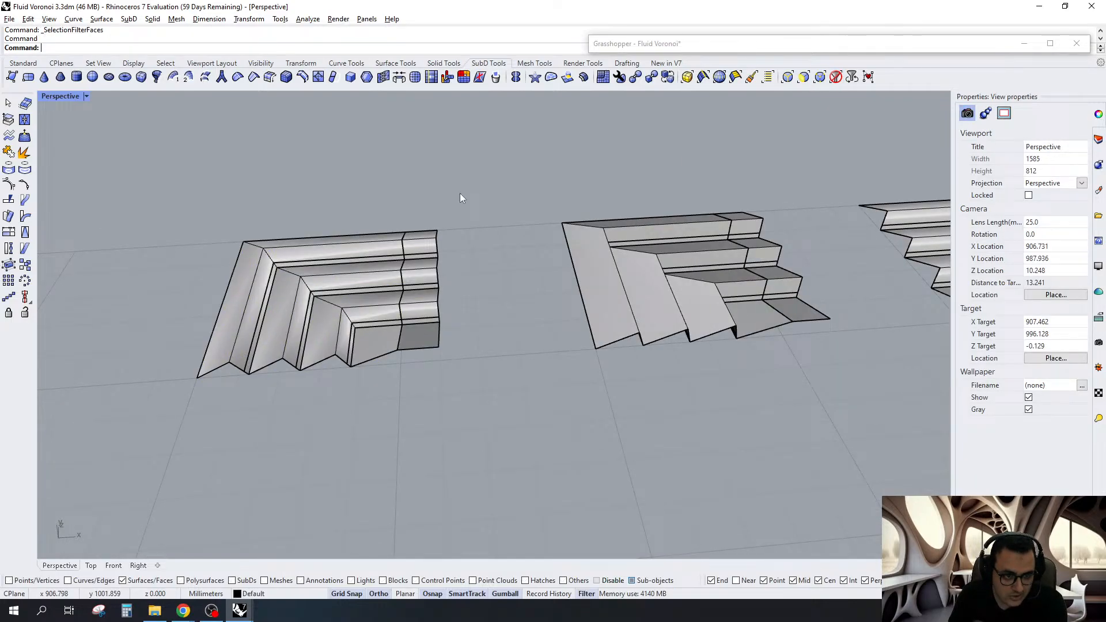
left_click_drag(625, 248, 576, 471, "shift")
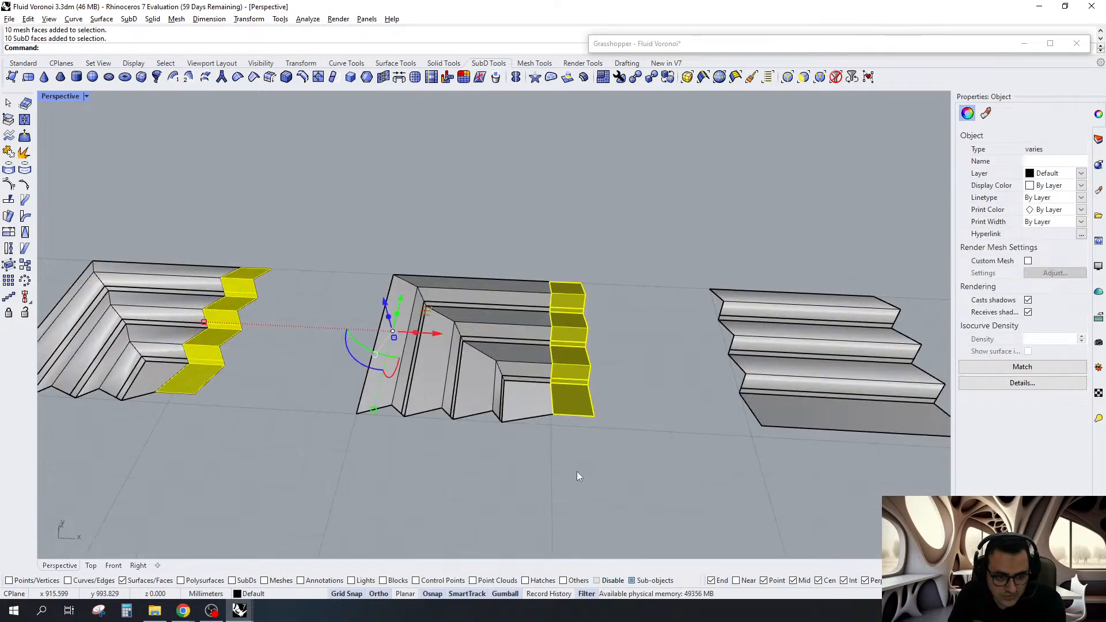
key("Delete")
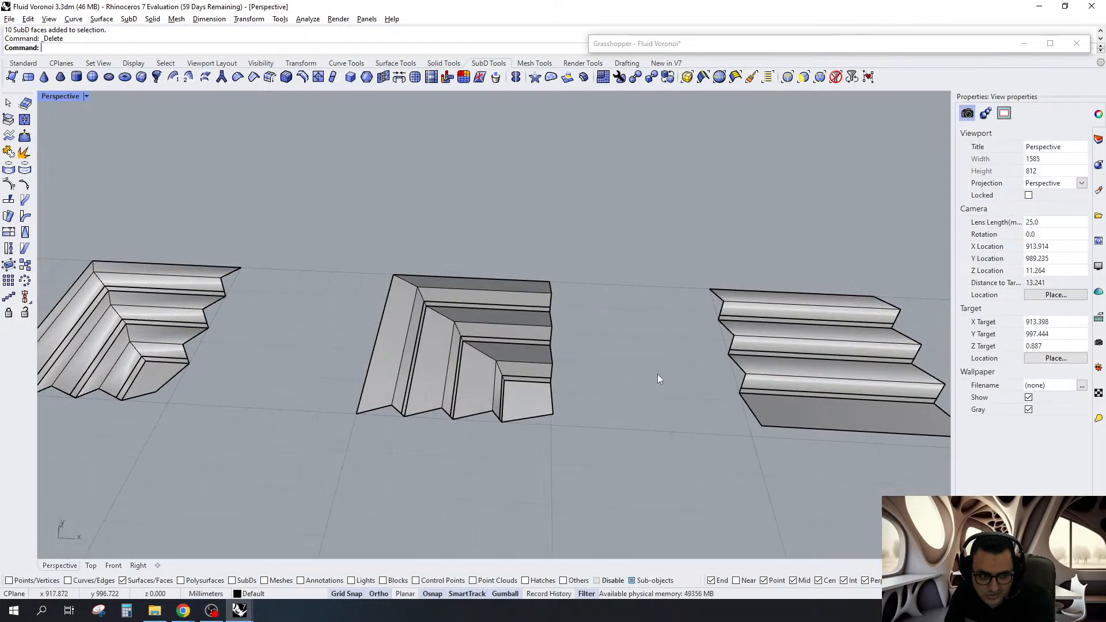
Group the four wide strip meshes of the extracted corner module, and group its three narrow connecting meshes separately
scroll(658, 373, "down", 2)
right_click_drag(658, 372, 574, 360)
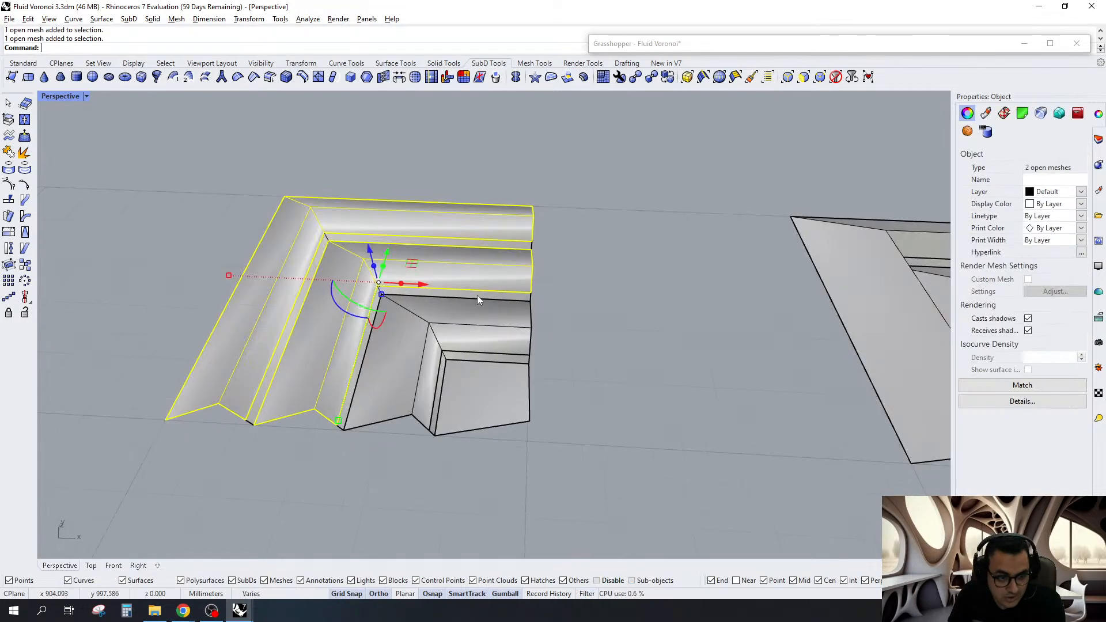
left_click(485, 344, "shift")
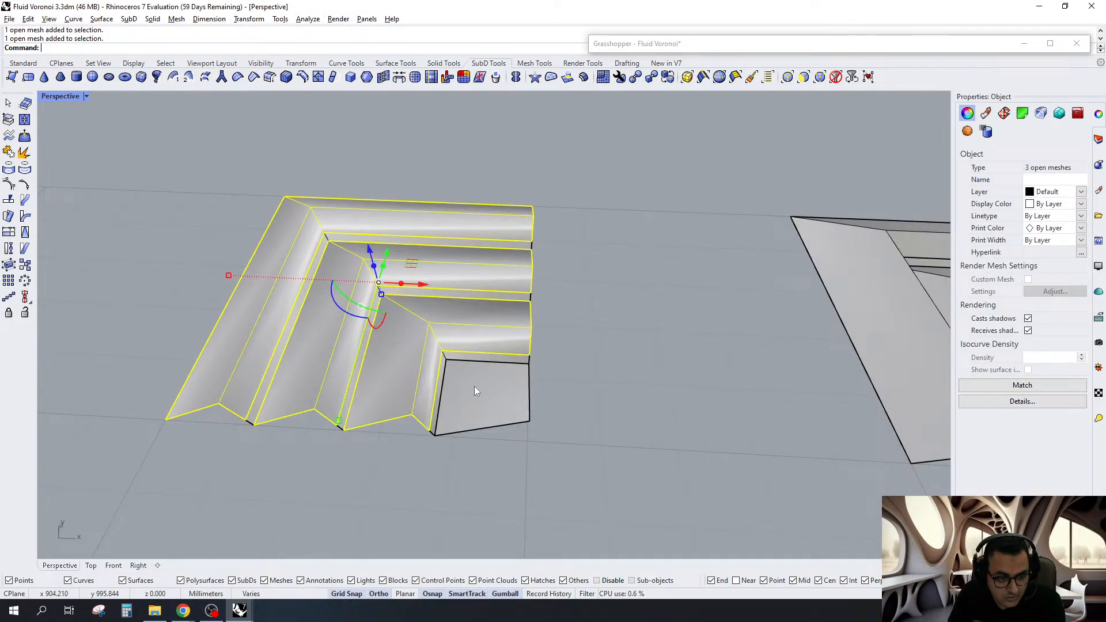
key("ctrl+g")
key("Escape")
right_click_drag(475, 378, 401, 397)
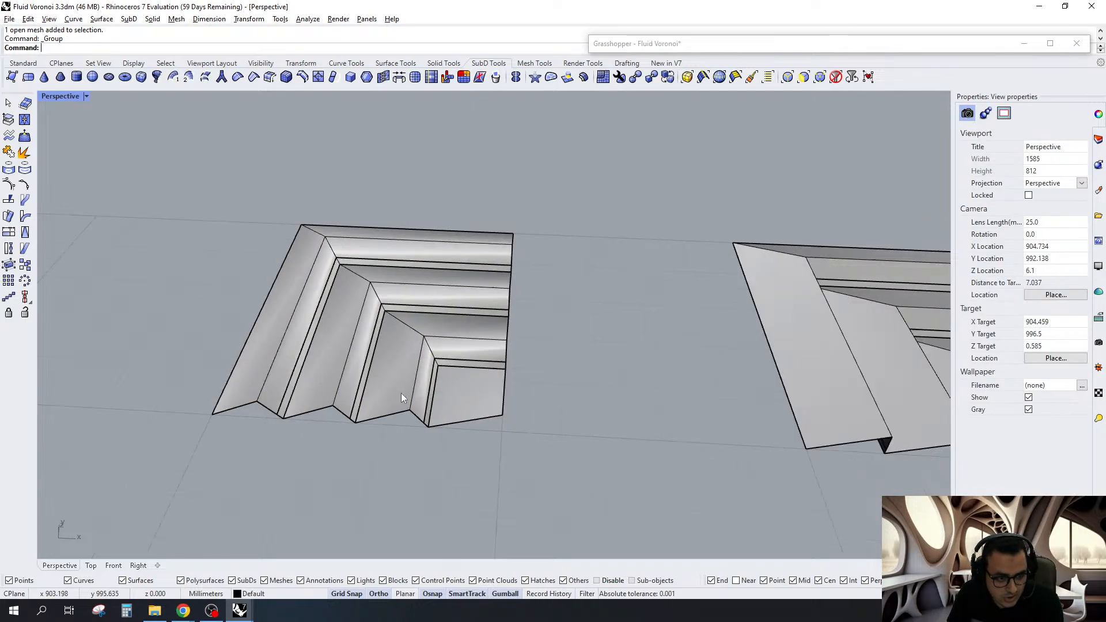
scroll(401, 393, "down", 6)
left_click(431, 374)
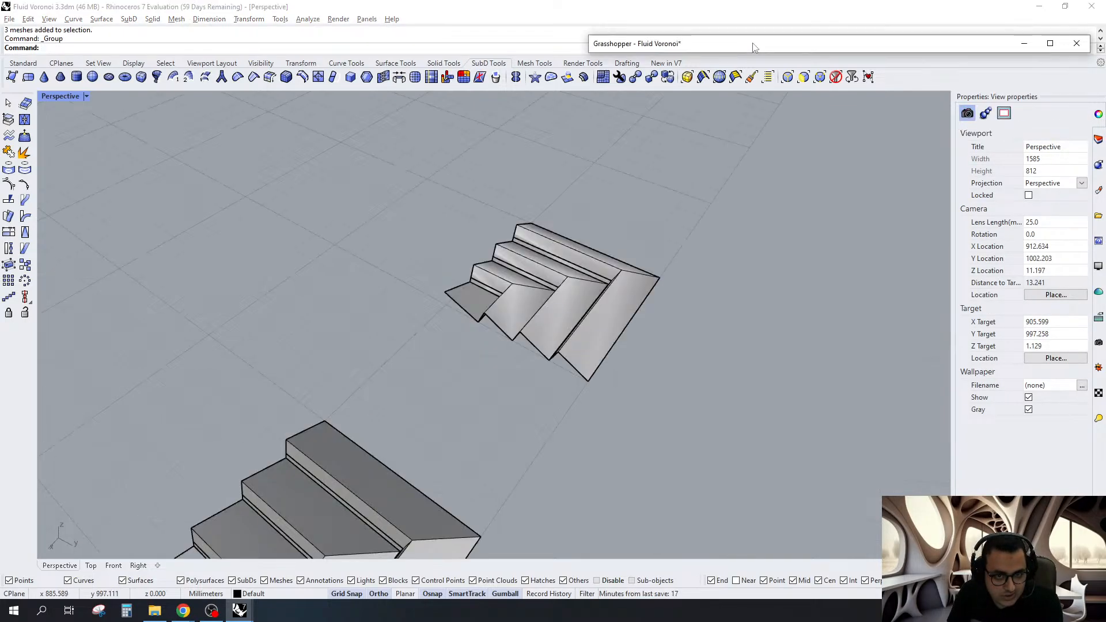
In the first Grasshopper morph chain, feed the lower Morph To Twisted Box reference from the upper Box parameter and delete the lower Box
double_click(753, 44)
right_click_drag(819, 292, 645, 258)
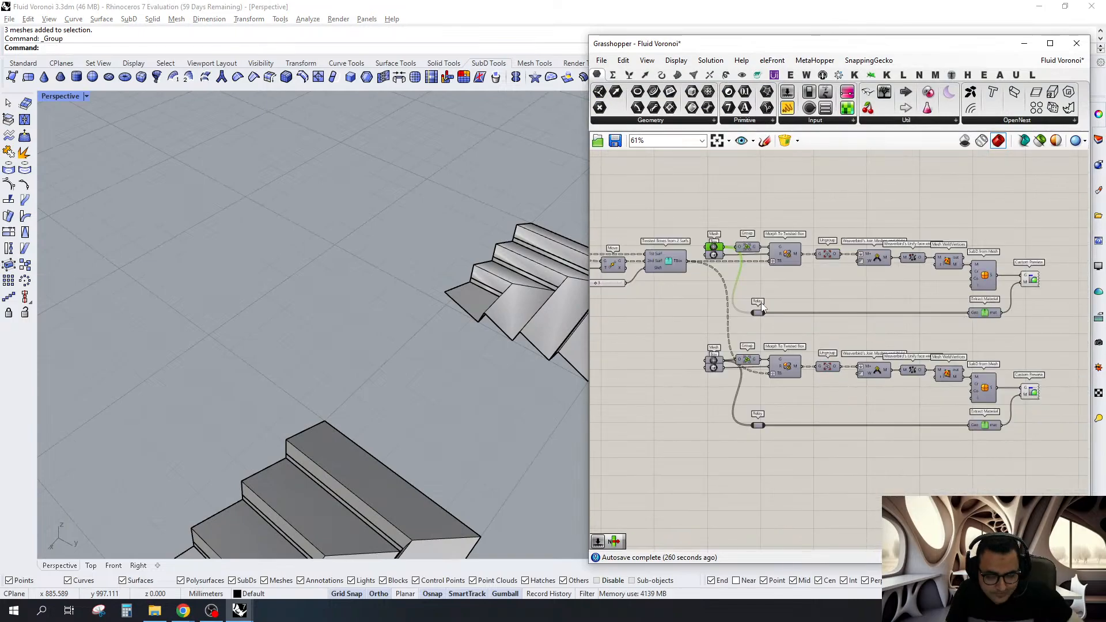
scroll(762, 306, "down", 4)
right_click_drag(762, 305, 810, 390)
scroll(804, 394, "up", 4)
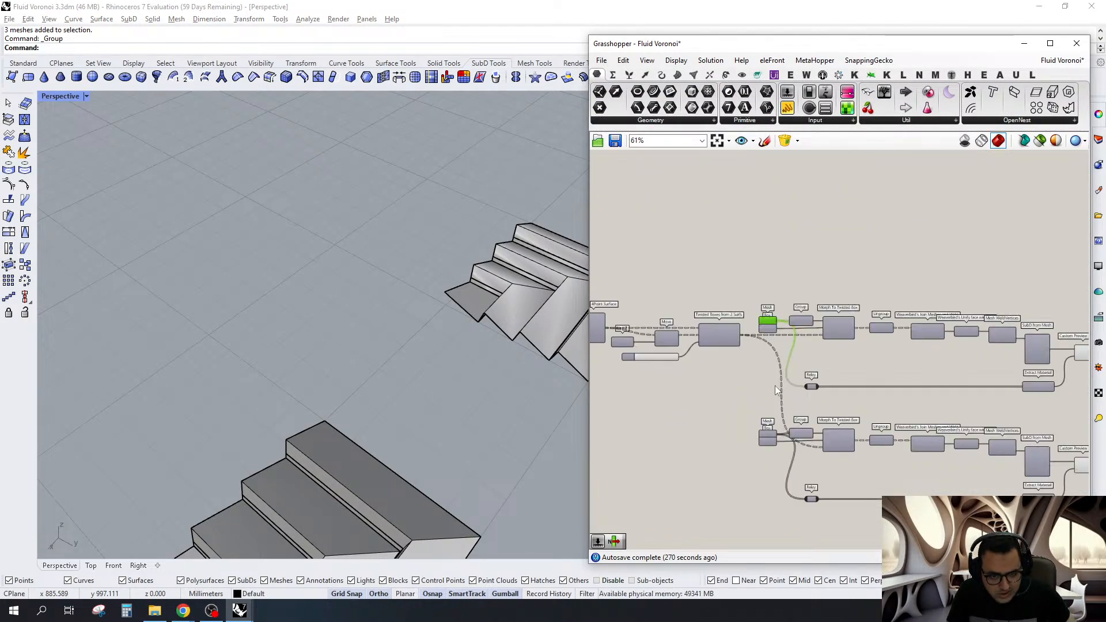
scroll(768, 385, "up", 2)
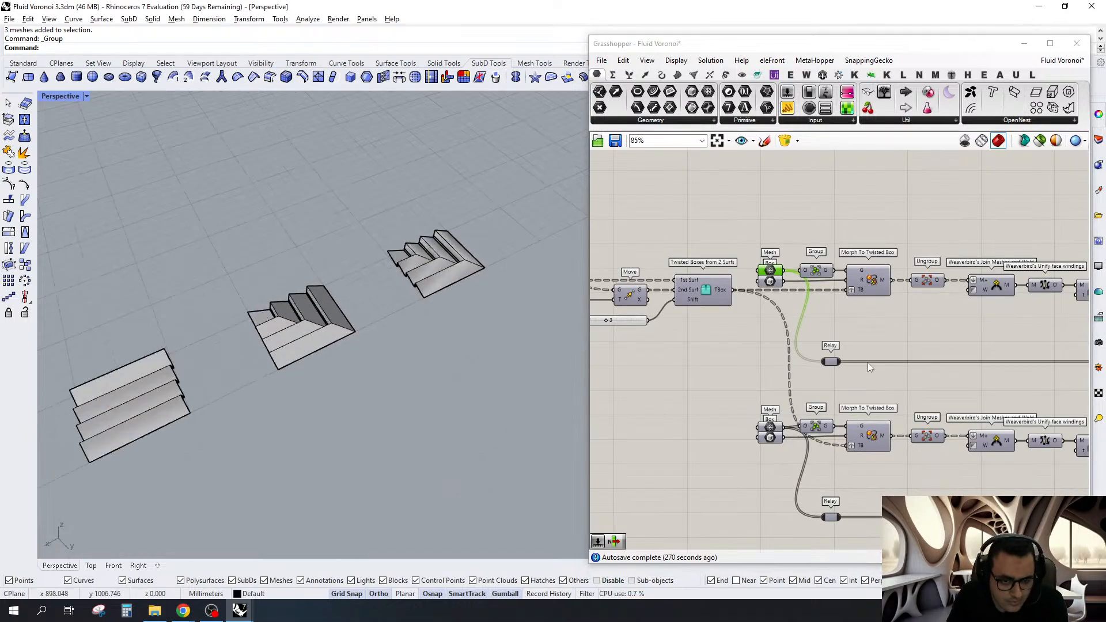
scroll(868, 362, "down", 5)
right_click_drag(927, 234, 883, 354)
scroll(772, 203, "up", 4)
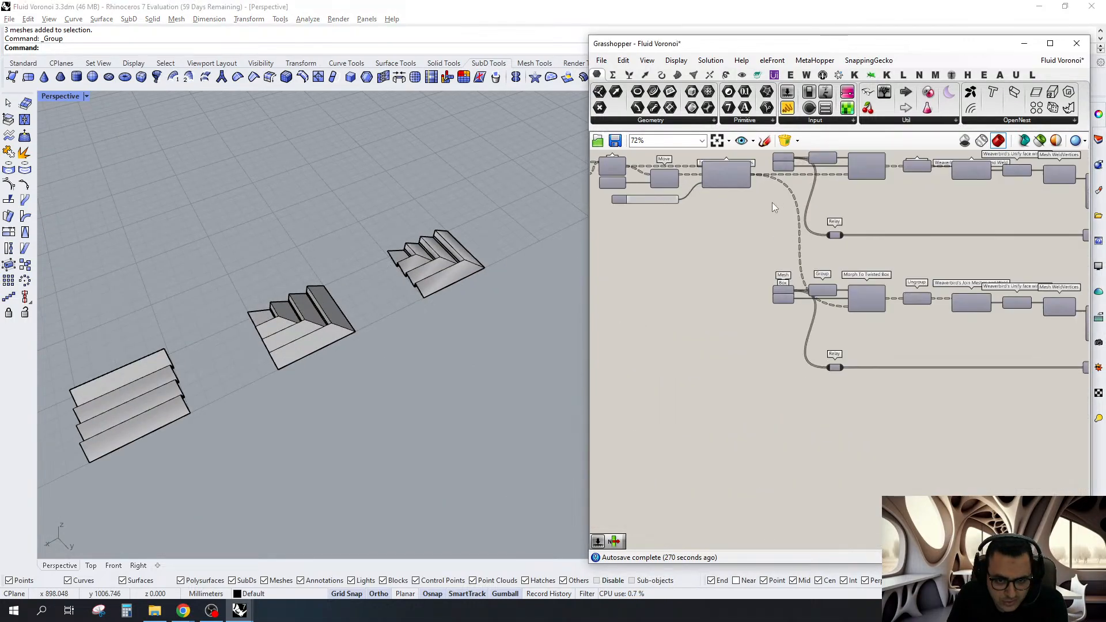
scroll(772, 203, "up", 3)
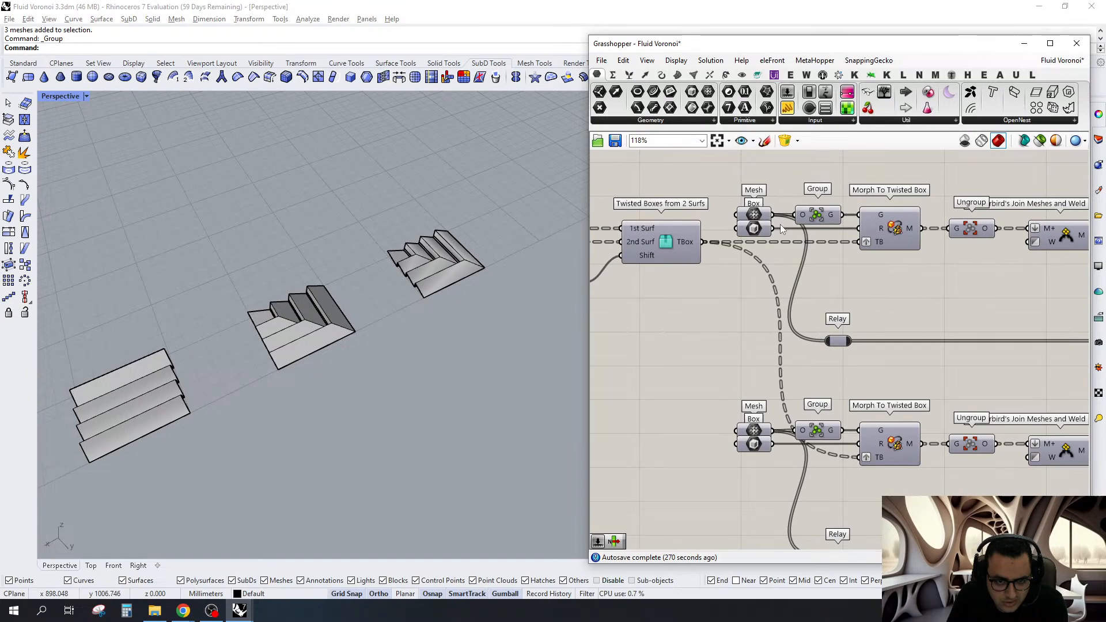
left_click_drag(778, 226, 858, 444)
left_click(754, 444)
right_click_drag(766, 411, 784, 320)
key("Delete")
scroll(785, 317, "down", 3)
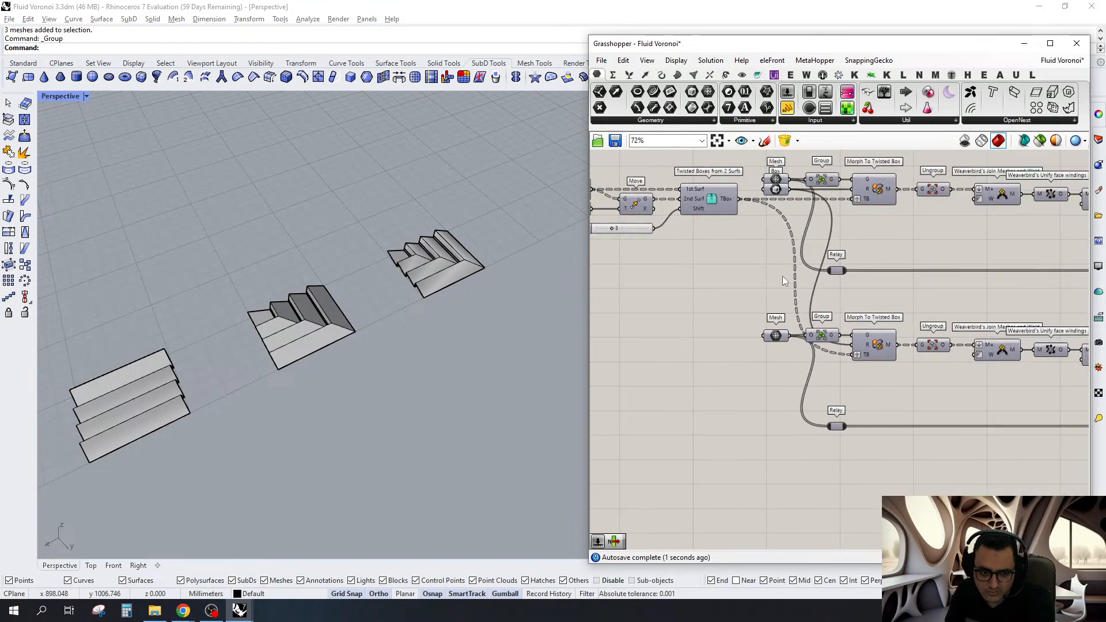
Share the second chain's upper Box parameter with its lower morph and set it to a box enclosing the corner module
scroll(783, 271, "down", 5)
right_click_drag(783, 265, 804, 311)
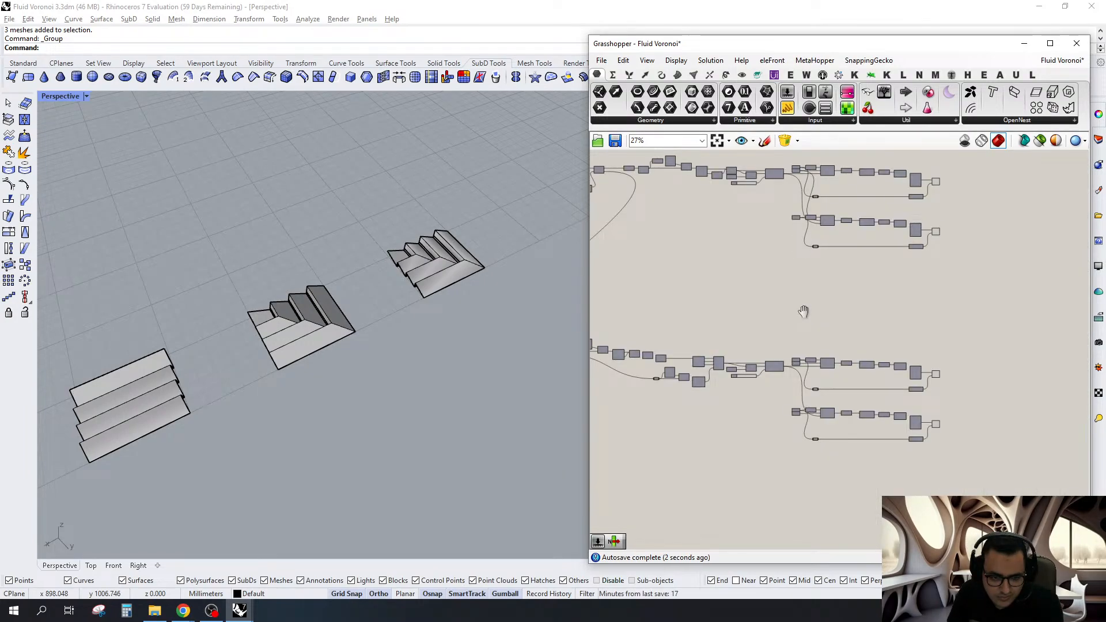
scroll(803, 311, "up", 5)
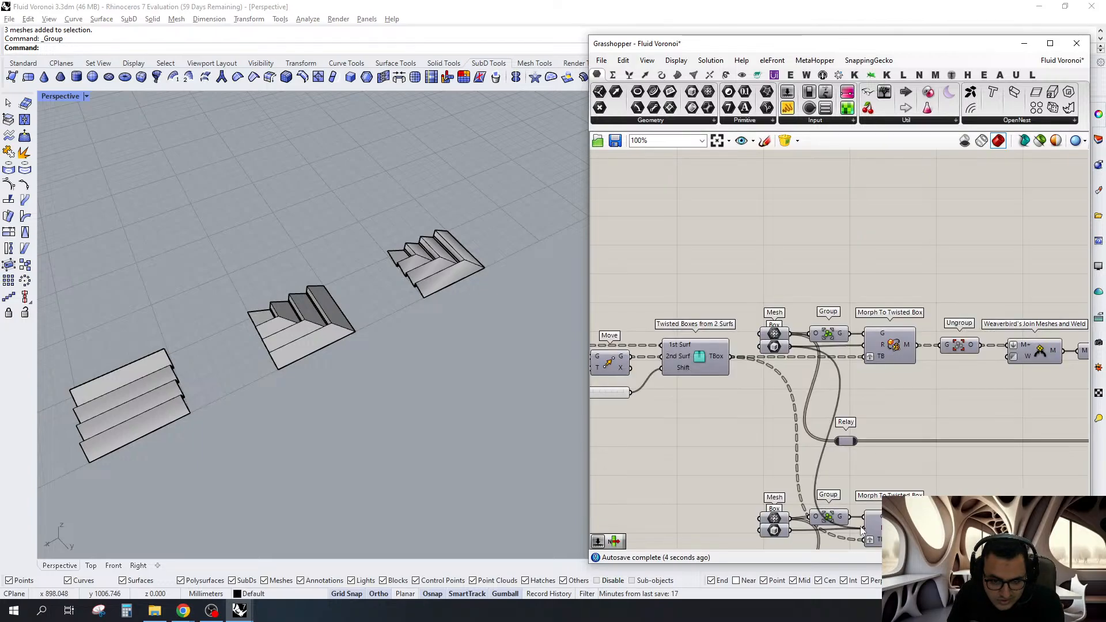
right_click(775, 348)
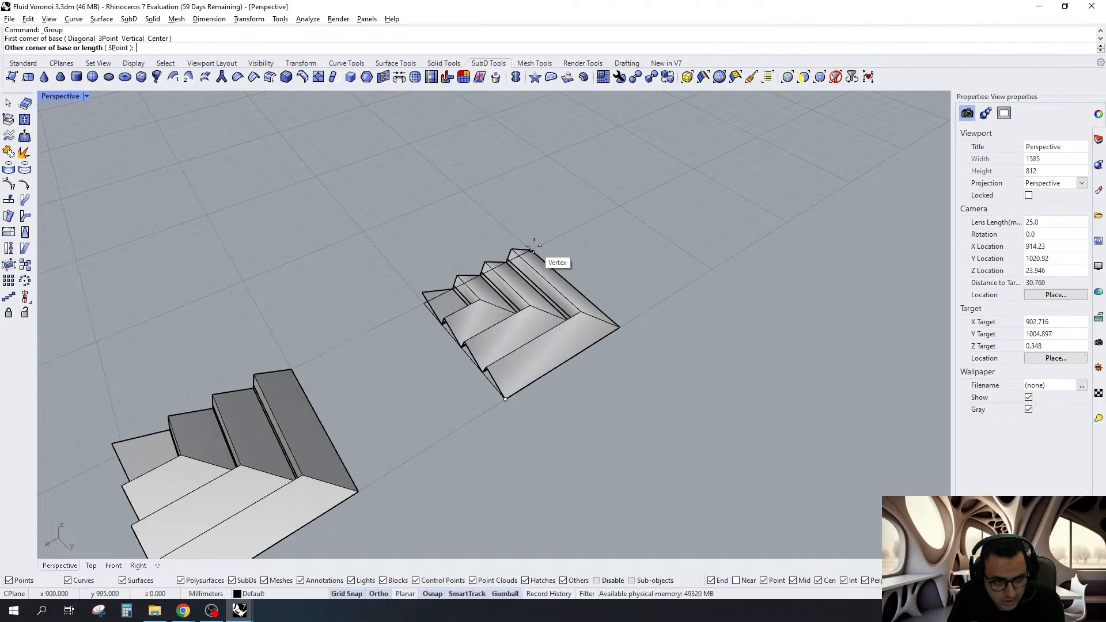
left_click(531, 246)
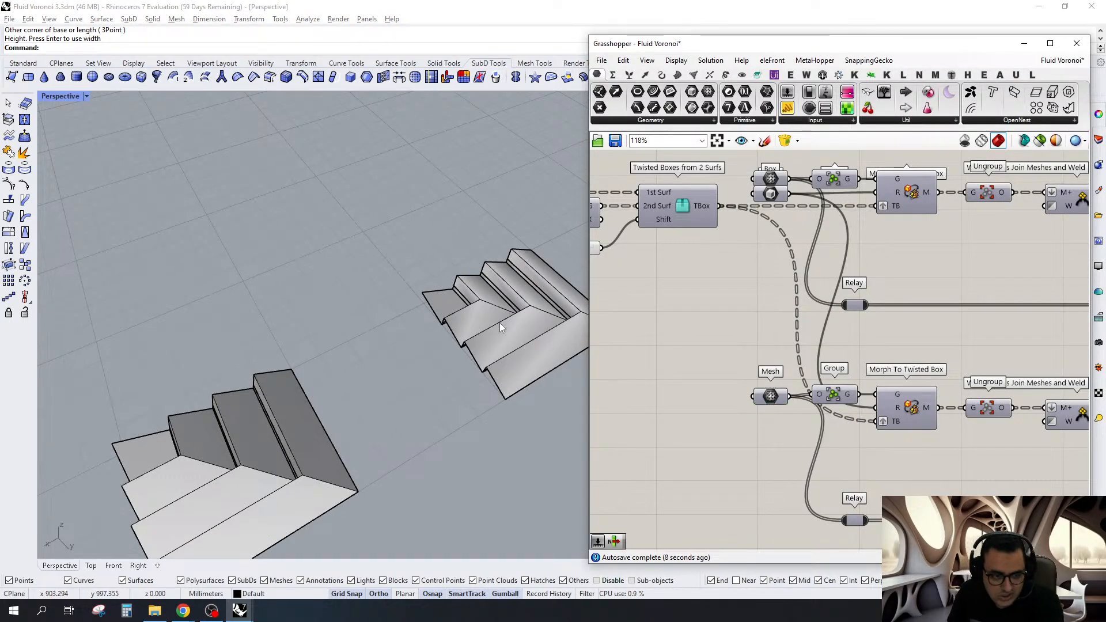
Assign the four strip meshes to the second chain's upper Mesh parameter and the three connecting meshes to its lower one
left_click(500, 324)
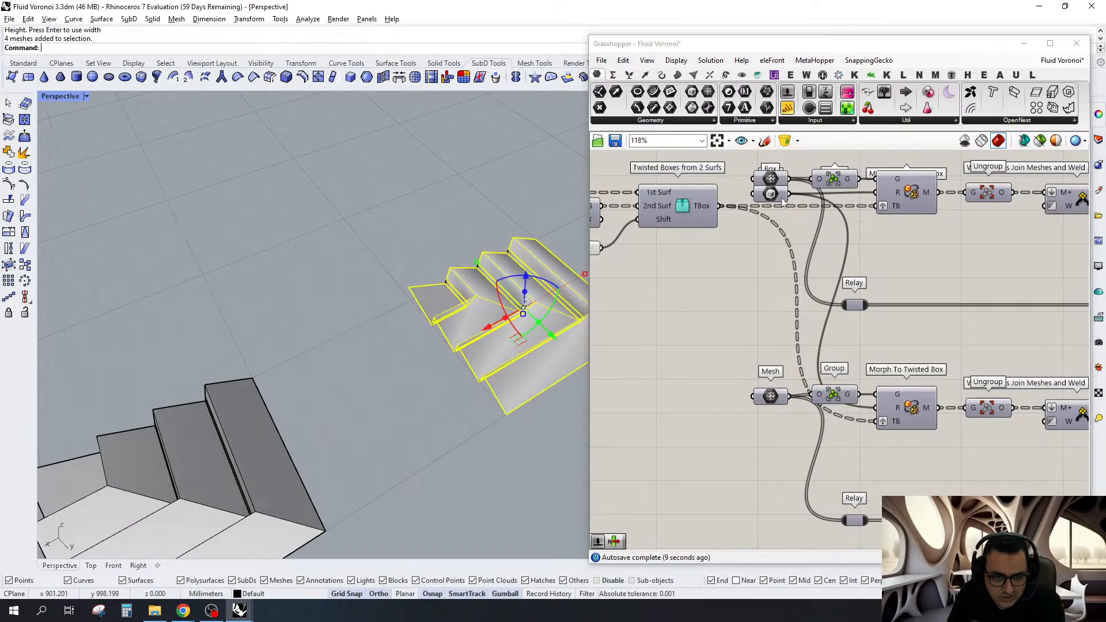
left_click(770, 179)
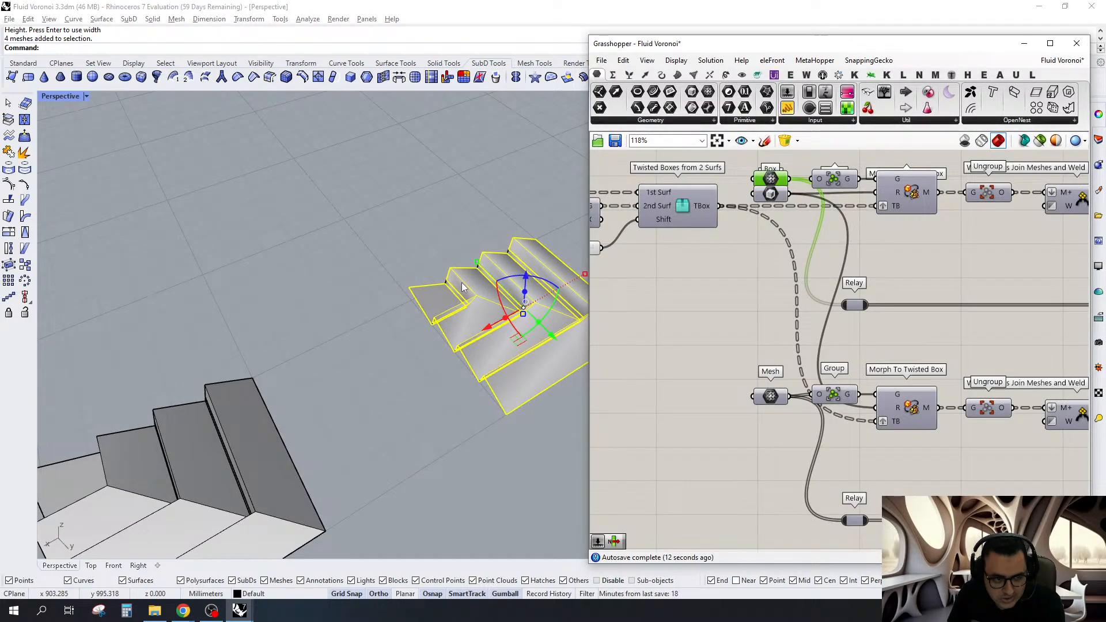
scroll(452, 284, "up", 1)
scroll(452, 284, "up", 1)
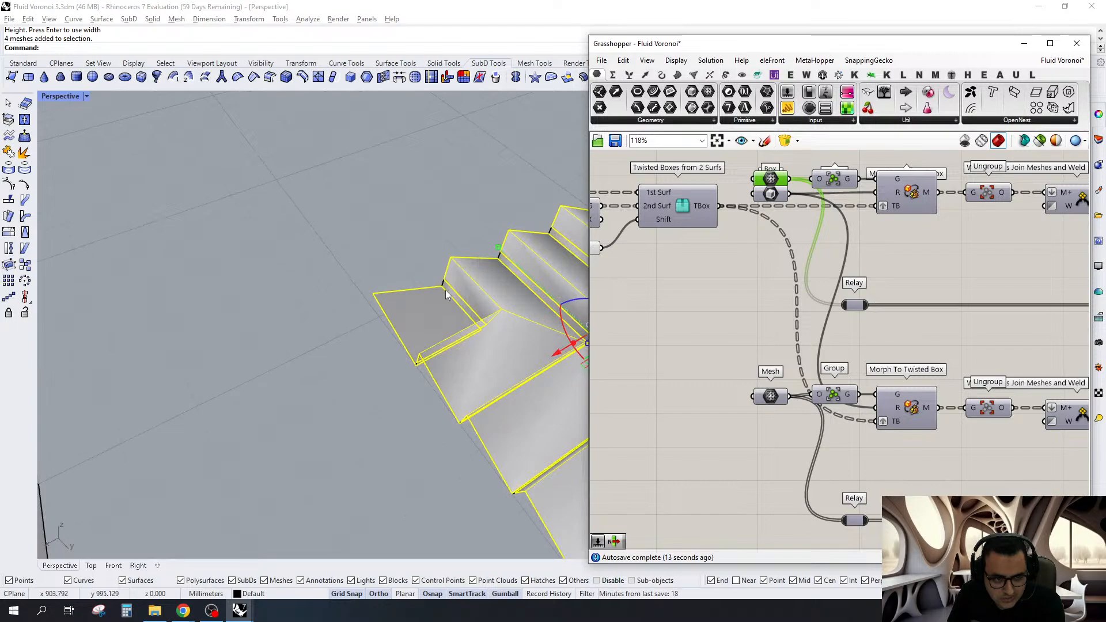
left_click(447, 295)
left_click(770, 397)
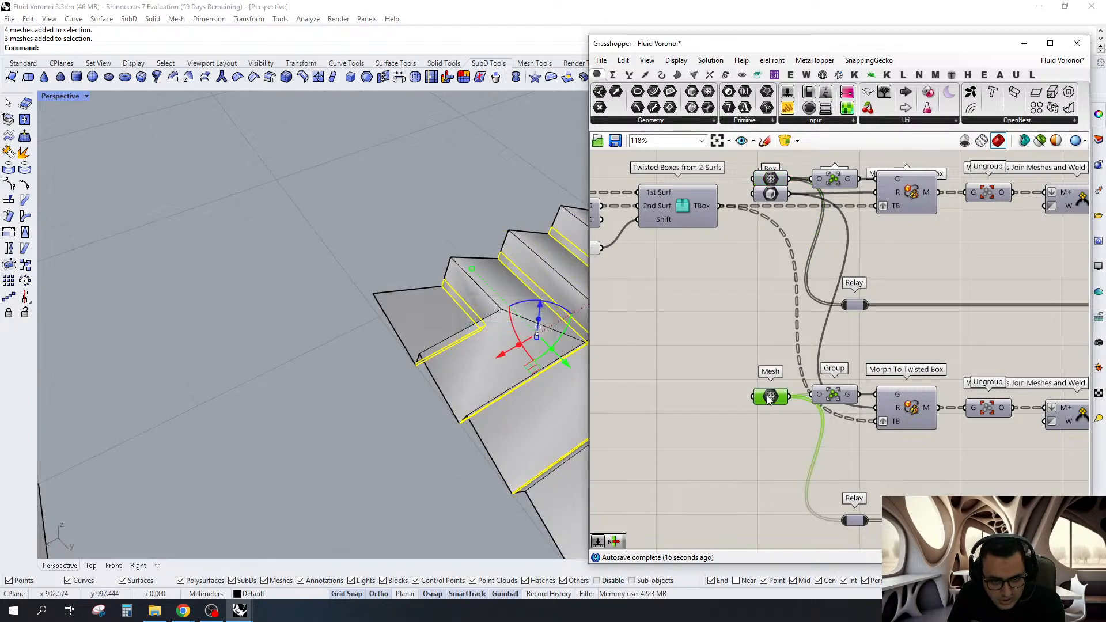
right_click(769, 397)
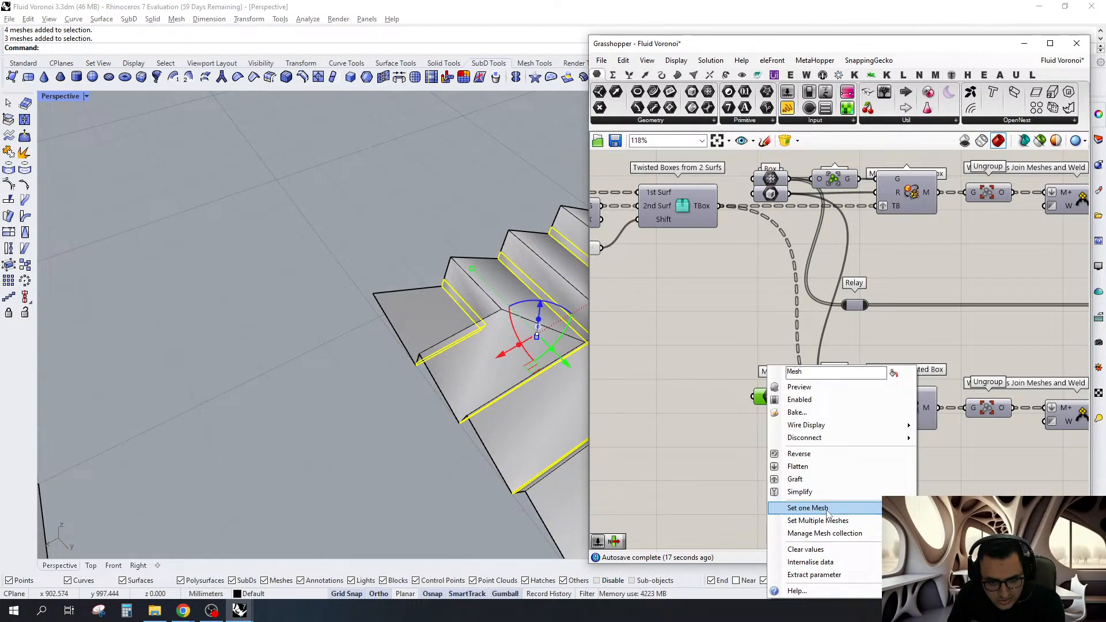
left_click(827, 511)
Zoom to the second chain's two Custom Previews and examine how the end panels meet the neighbouring branch panels
scroll(777, 357, "down", 8)
left_click_drag(959, 279, 914, 425)
right_click(973, 311)
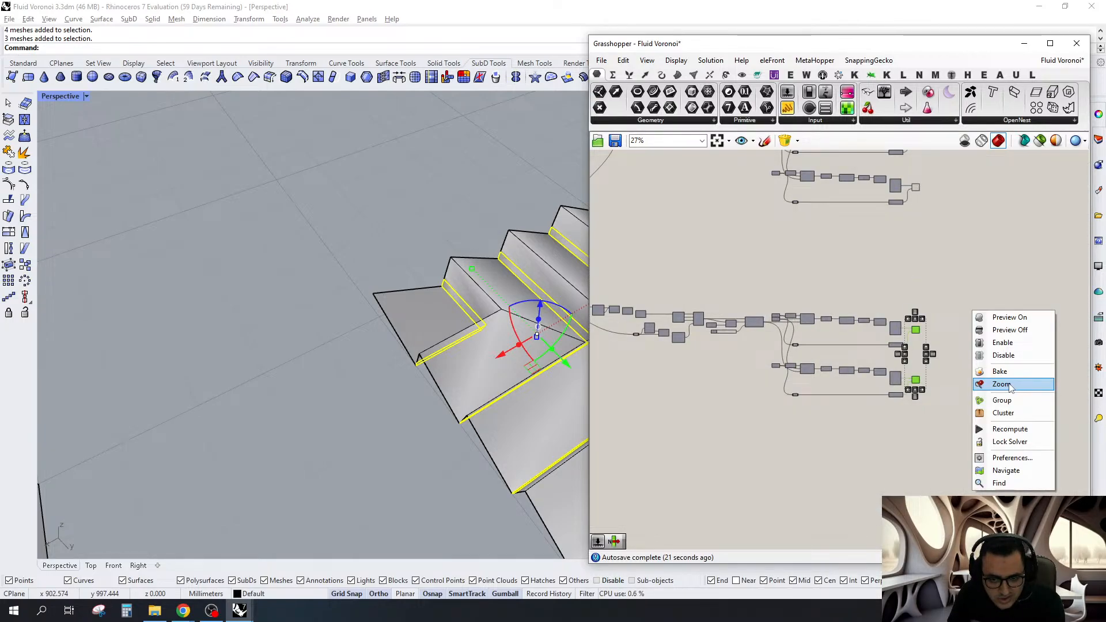
left_click(1002, 385)
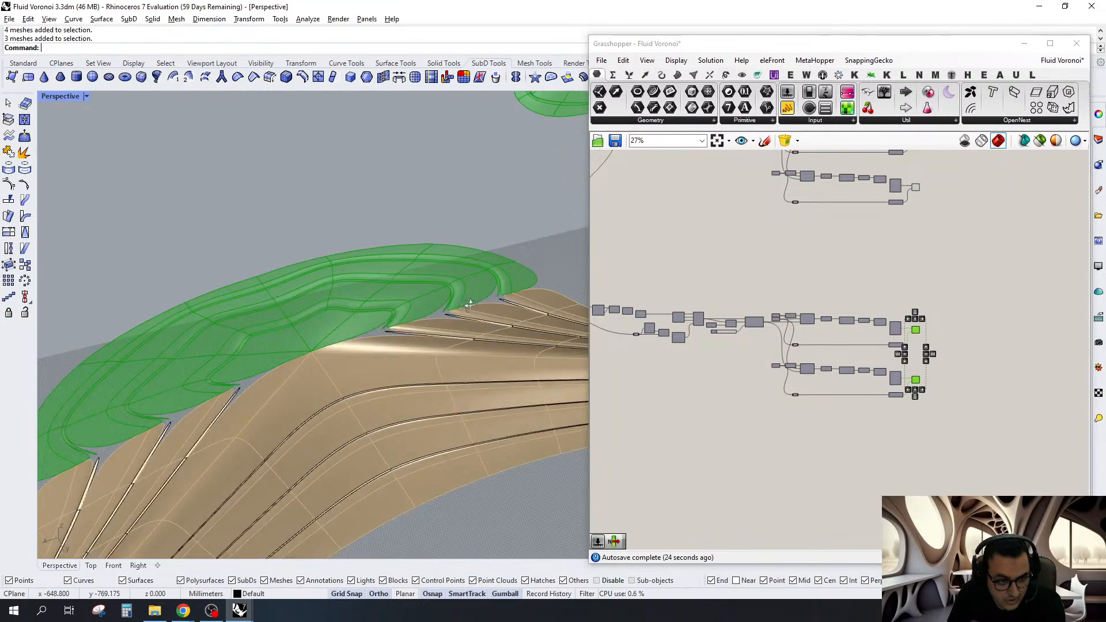
right_click_drag(470, 305, 438, 328)
key("Escape")
scroll(404, 331, "down", 5)
right_click_drag(368, 332, 201, 317)
scroll(527, 304, "up", 6)
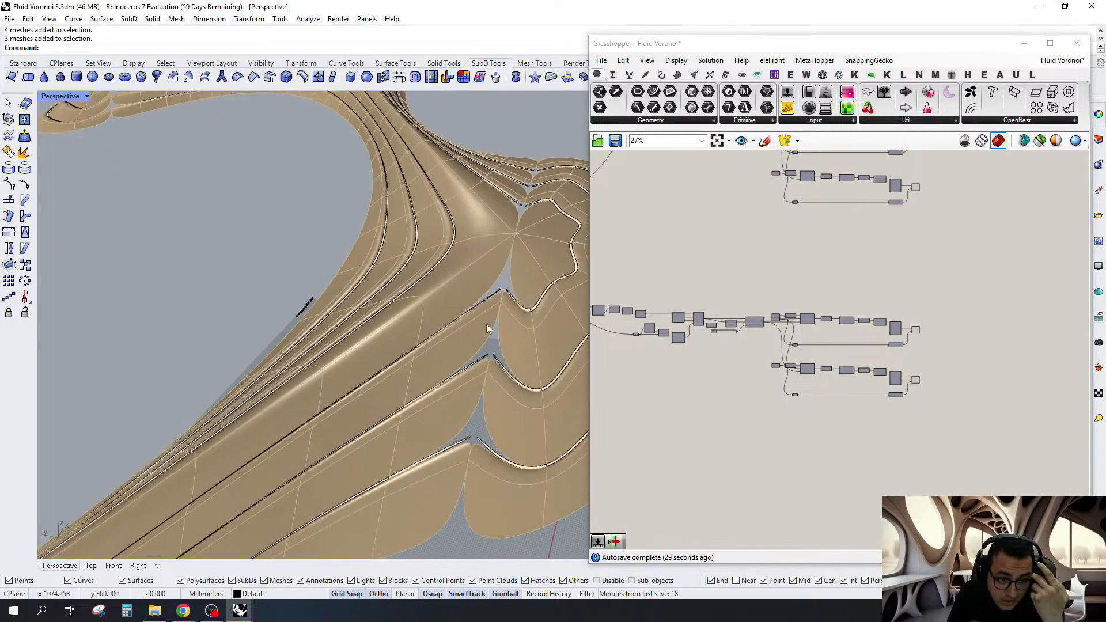
Delete the second chain's relays and all components after both Ungroups, including mesh joining, welding, SubD conversion, material extraction and previews
scroll(902, 367, "up", 2)
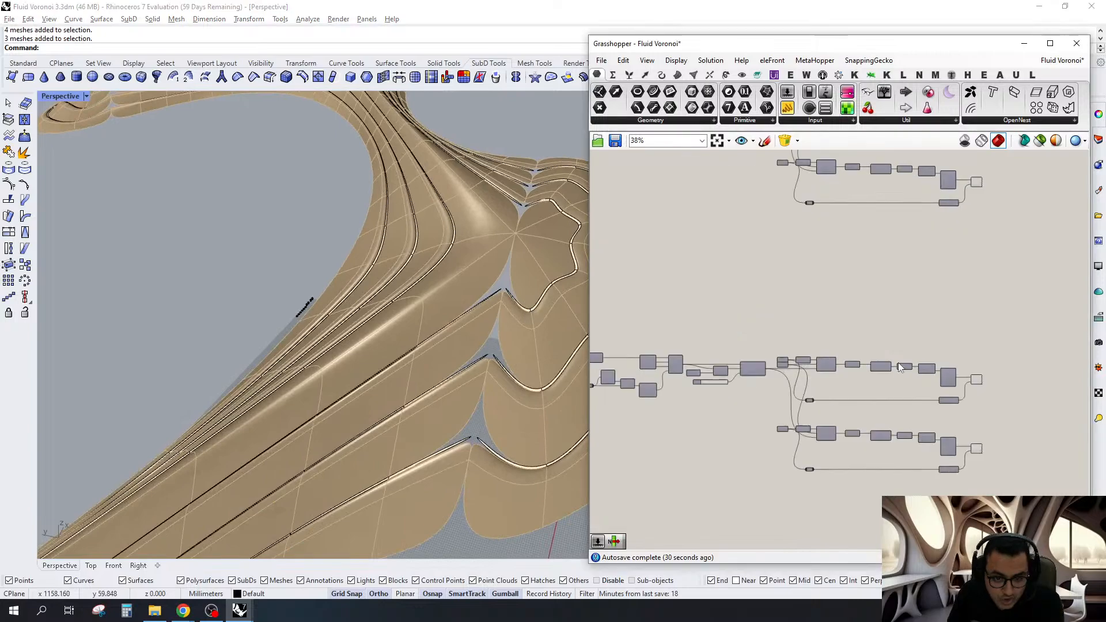
scroll(900, 367, "up", 1)
right_click_drag(901, 367, 848, 332)
left_click_drag(972, 285, 806, 502)
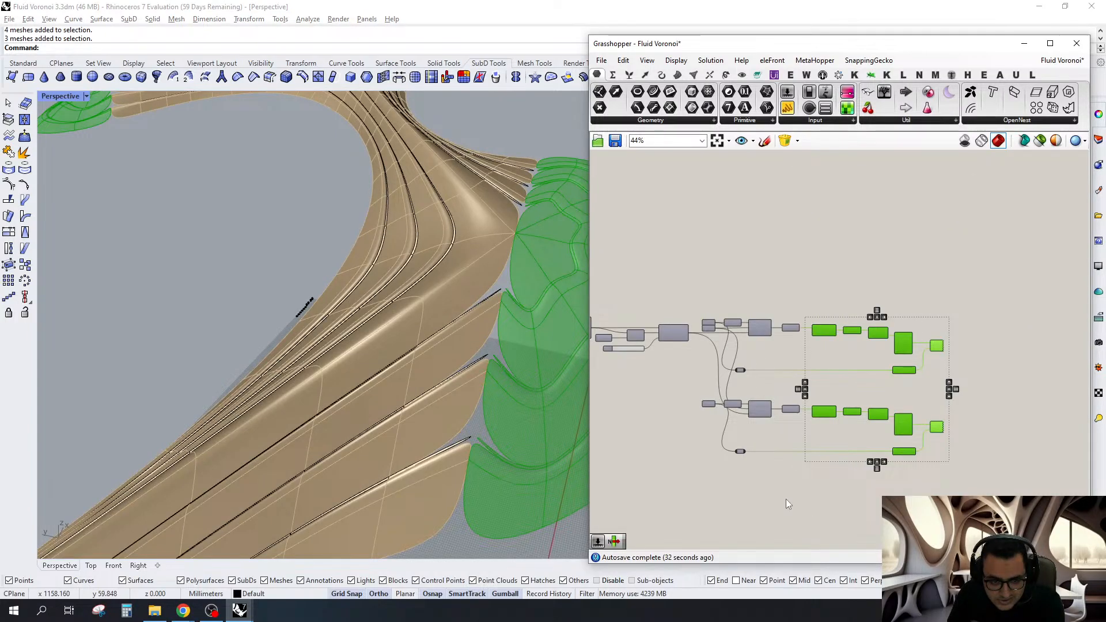
left_click_drag(714, 472, 764, 437, "shift")
left_click_drag(713, 398, 764, 356, "shift")
right_click_drag(789, 361, 805, 396)
key("Delete")
Add the second chain's two Ungroup outputs to the matching Join Meshes and Weld inputs of the first chain
scroll(862, 395, "down", 3)
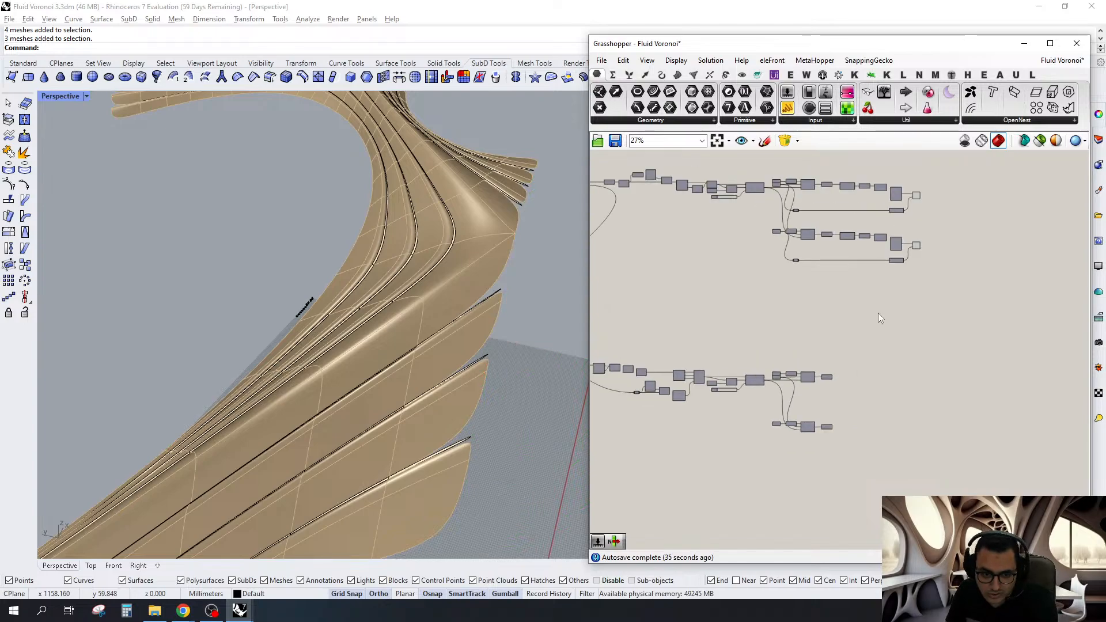
scroll(854, 212, "up", 2)
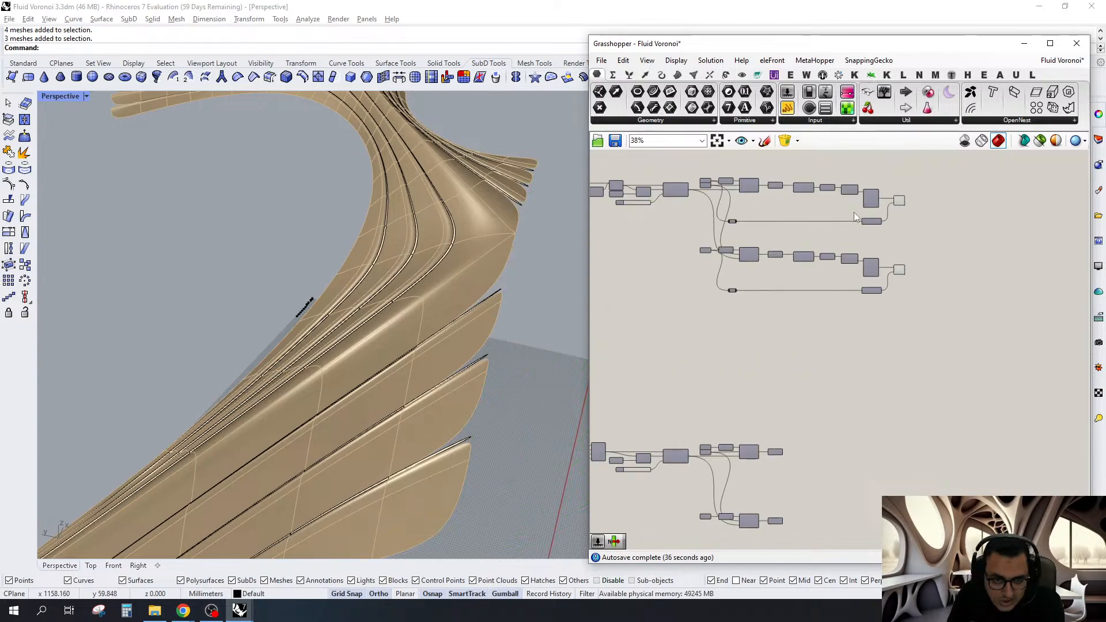
scroll(855, 217, "up", 3)
left_click_drag(782, 442, 800, 171)
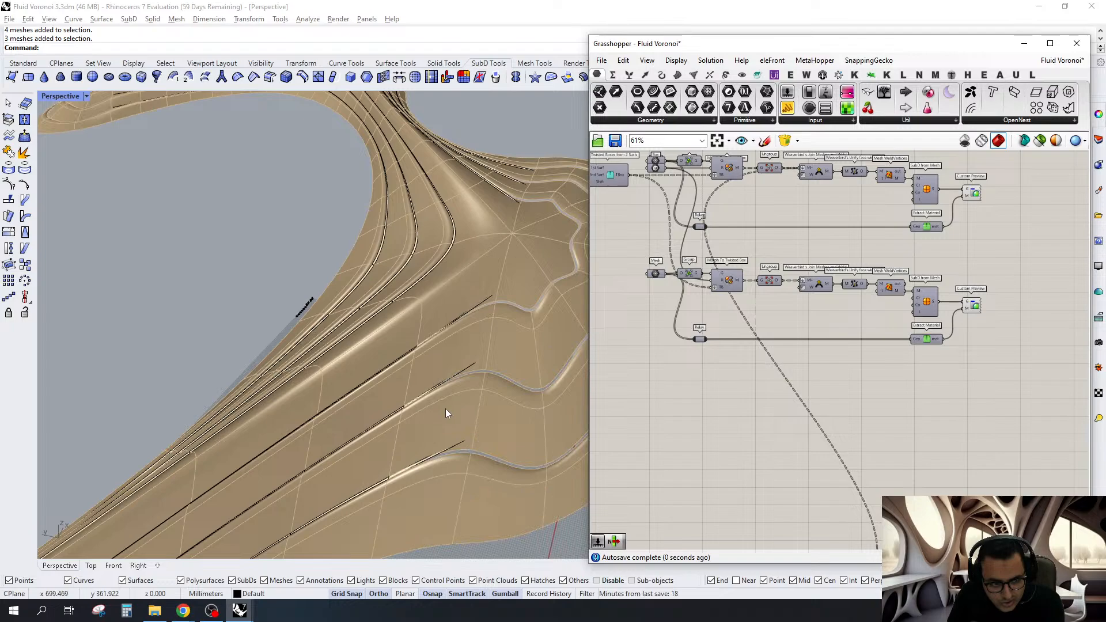
left_click(805, 449)
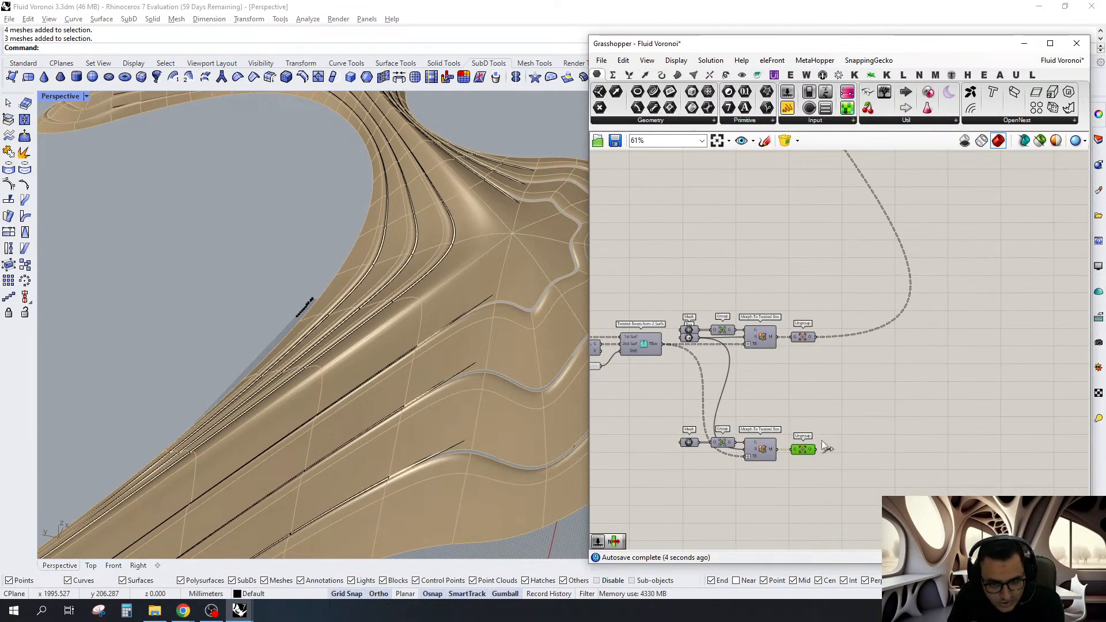
left_click_drag(823, 443, 836, 286)
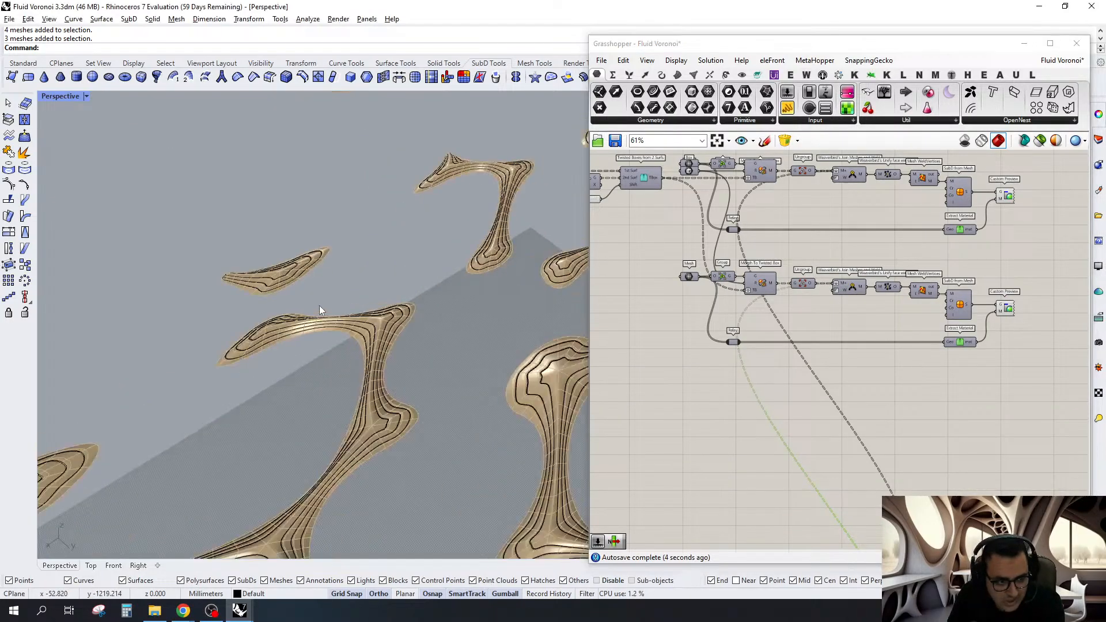
Bake both Custom Previews, the upper and the lower one, to the Roof 2 layer
scroll(319, 305, "up", 4)
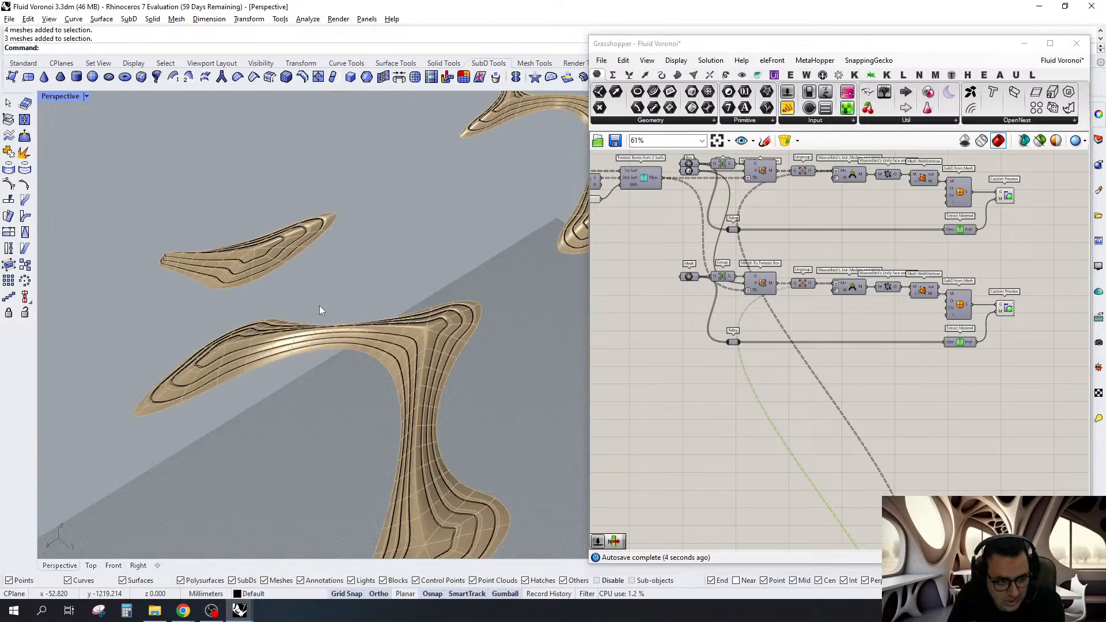
scroll(319, 305, "down", 5)
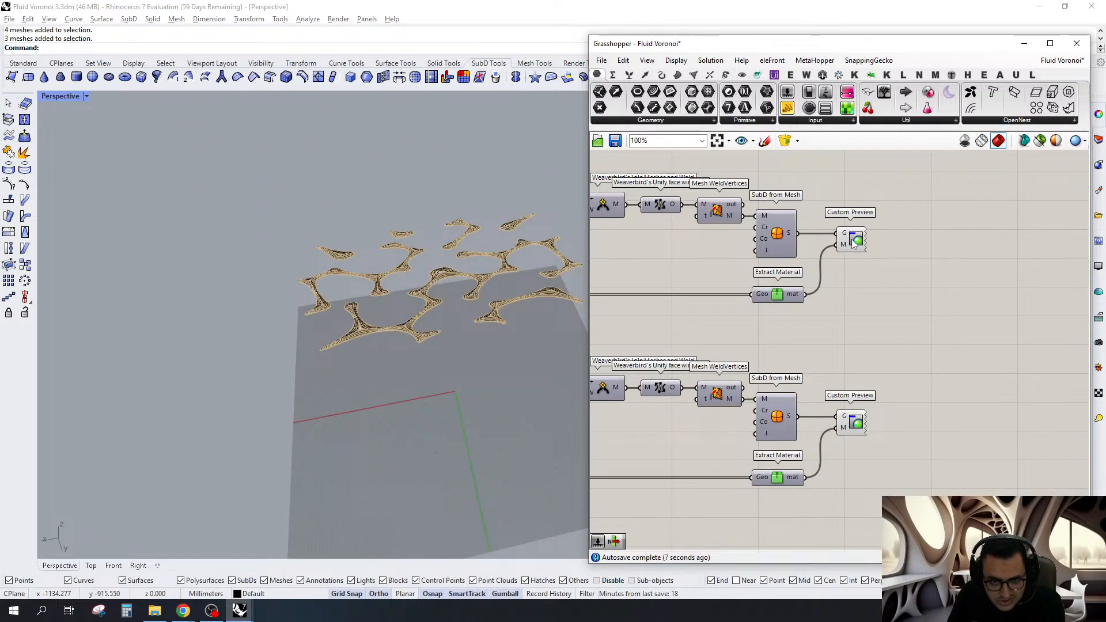
right_click(852, 238)
left_click(853, 236)
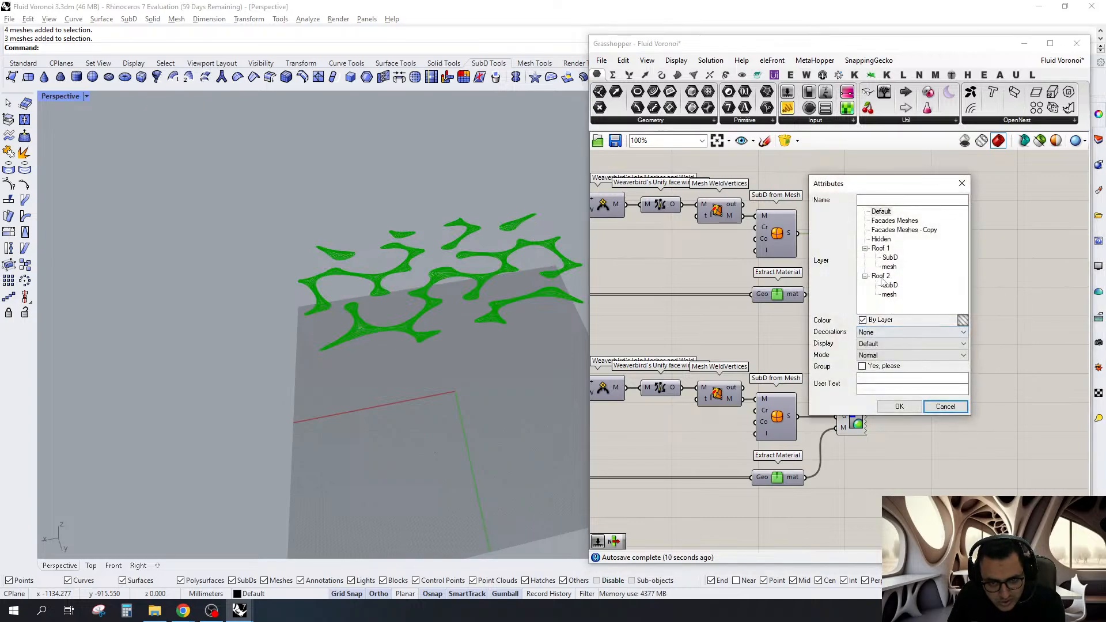
left_click(882, 277)
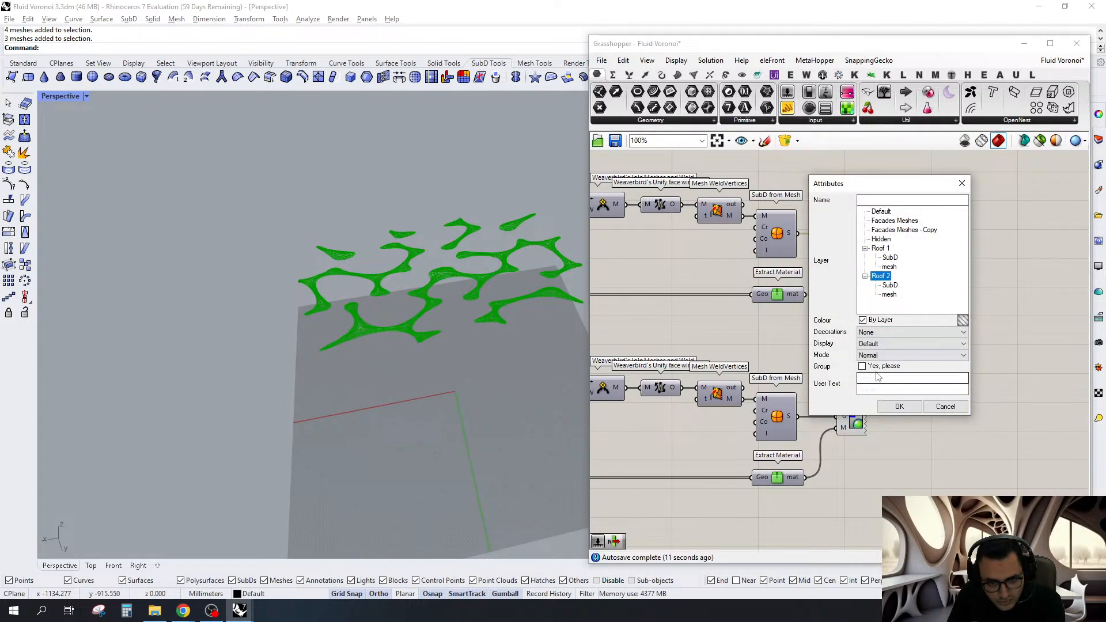
left_click(899, 407)
right_click(852, 422)
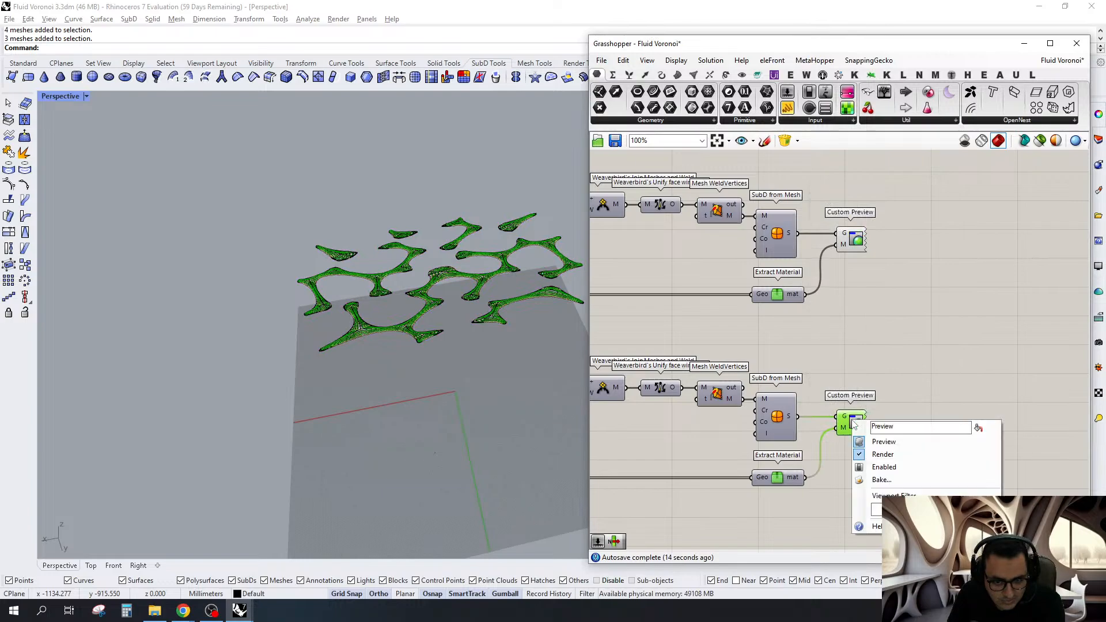
left_click(880, 480)
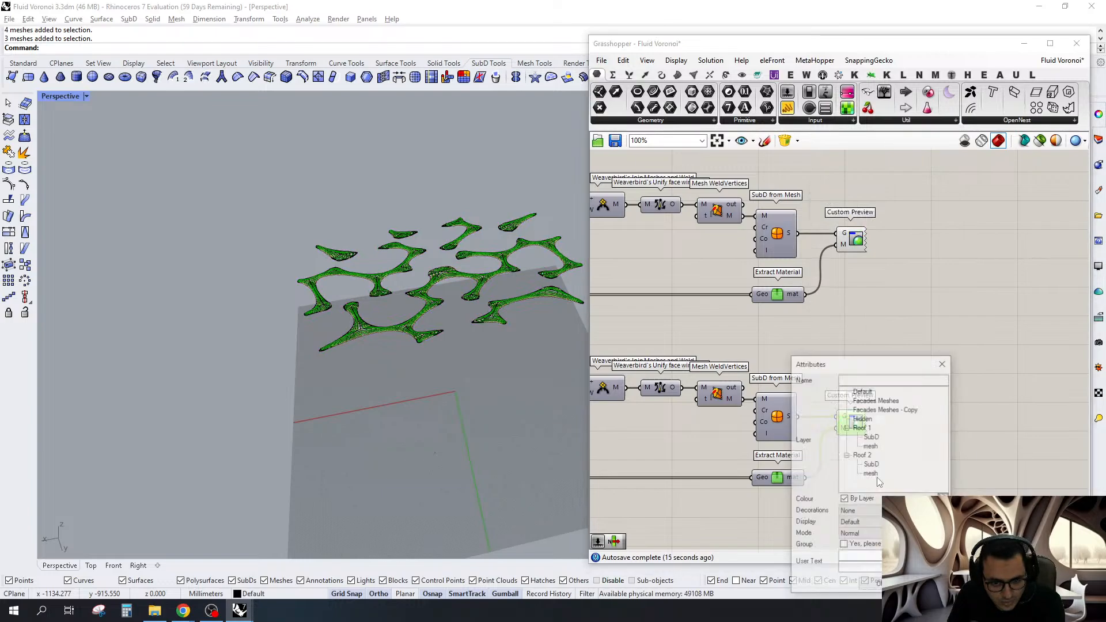
left_click(873, 585)
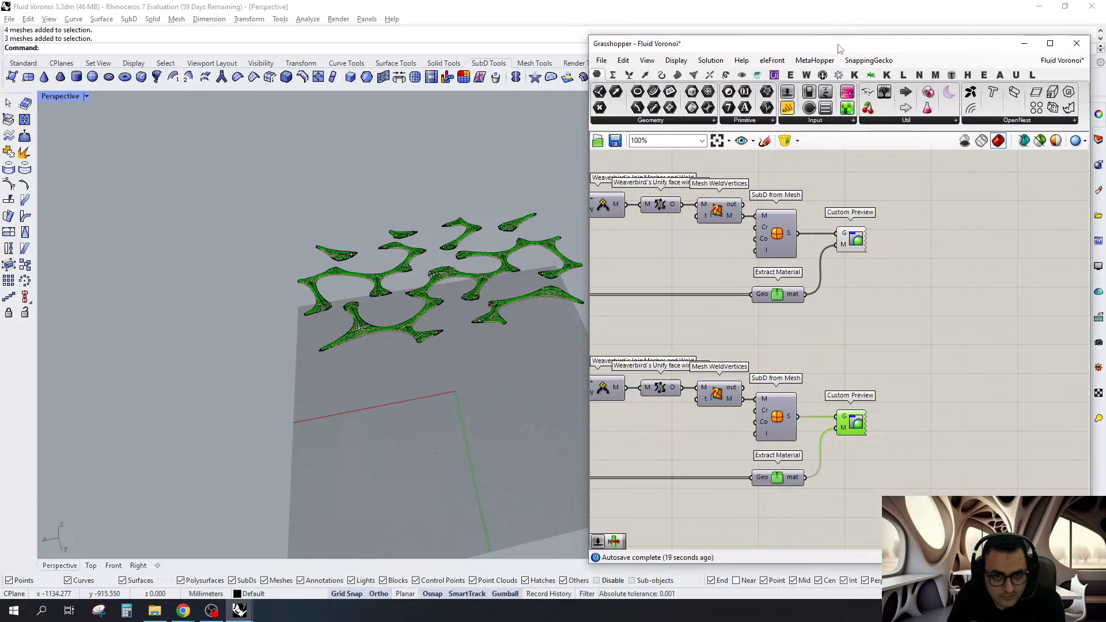
Disable both Custom Preview components at the end of the two branch chains
scroll(906, 239, "down", 4)
left_click_drag(943, 240, 902, 417)
right_click(982, 243)
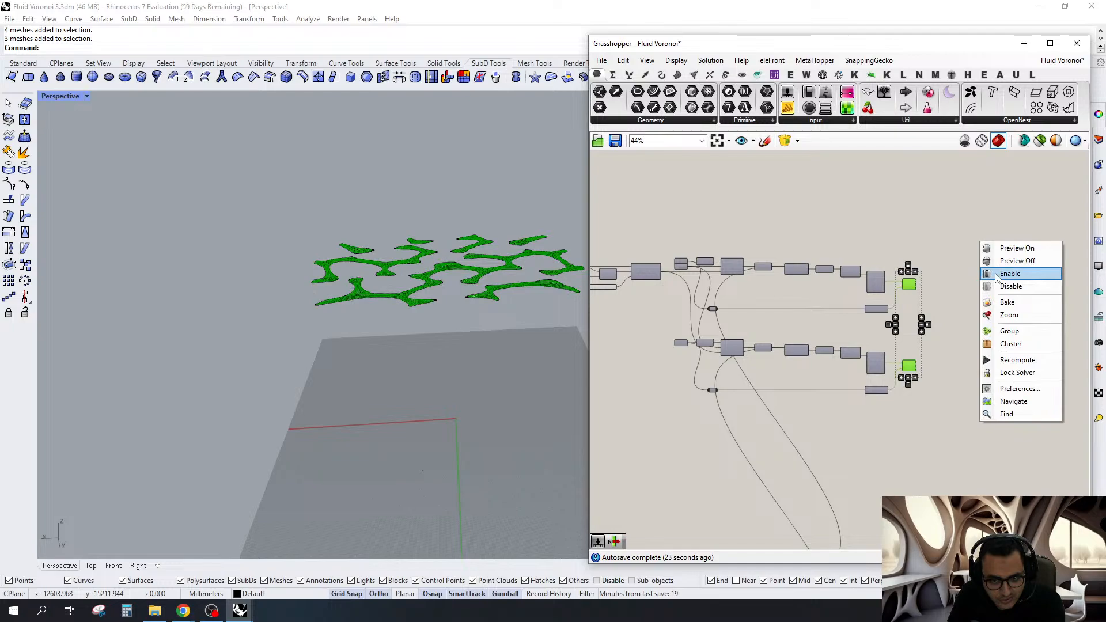
left_click(1001, 286)
Move the end-face chain up towards the branch chains and shift the definition's first five components further left
scroll(1068, 252, "down", 4)
left_click_drag(995, 360, 674, 491)
scroll(772, 399, "up", 2)
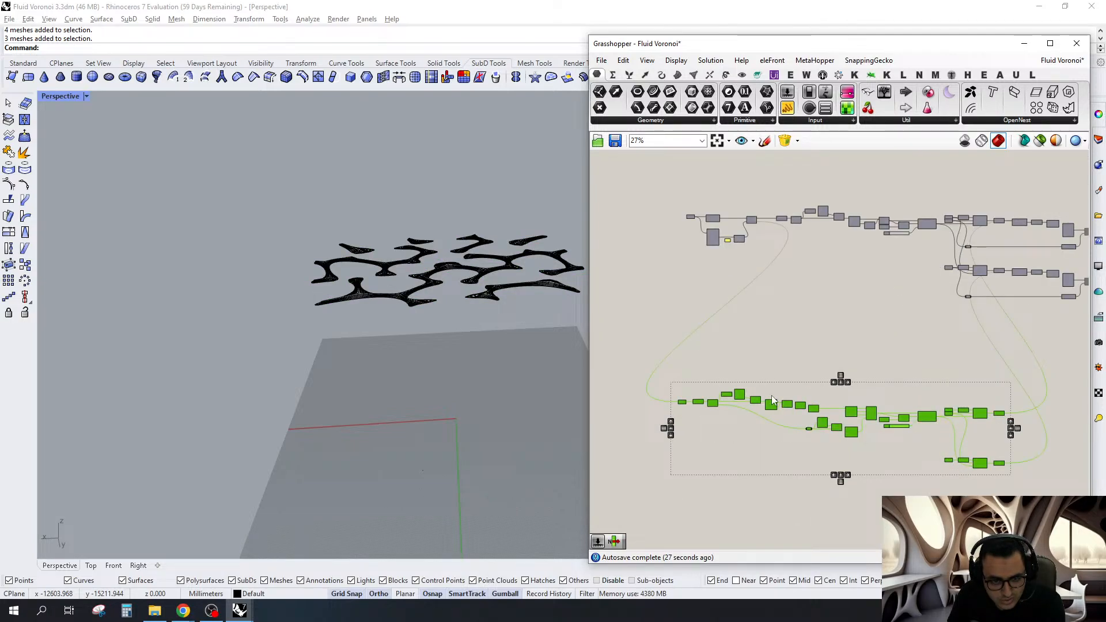
left_click_drag(772, 400, 772, 302)
left_click(739, 228)
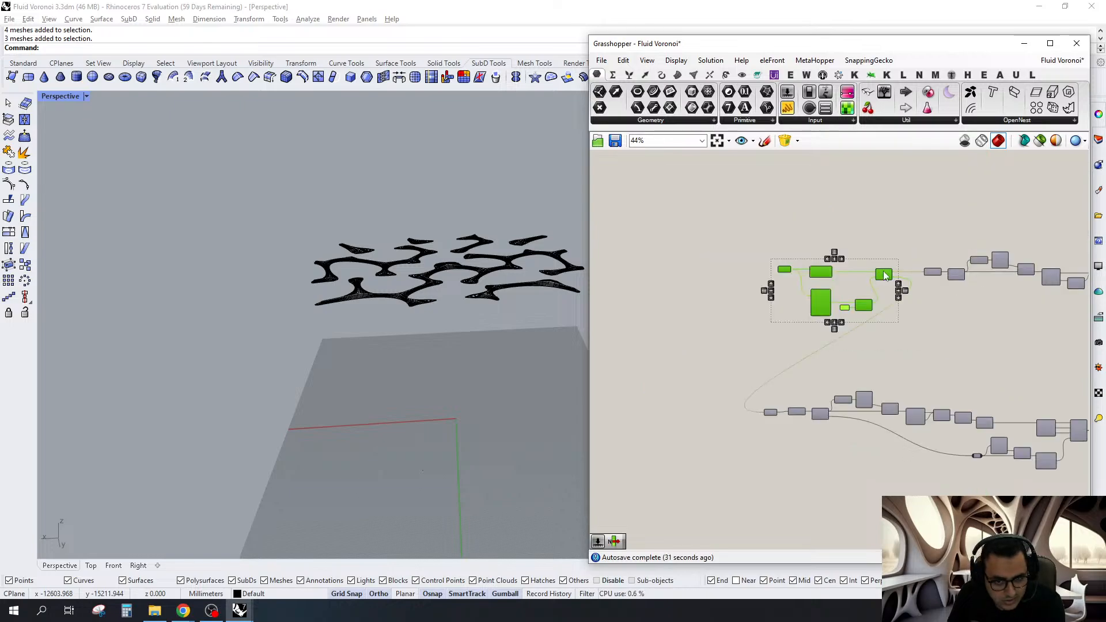
left_click_drag(882, 271, 730, 271)
left_click(758, 248)
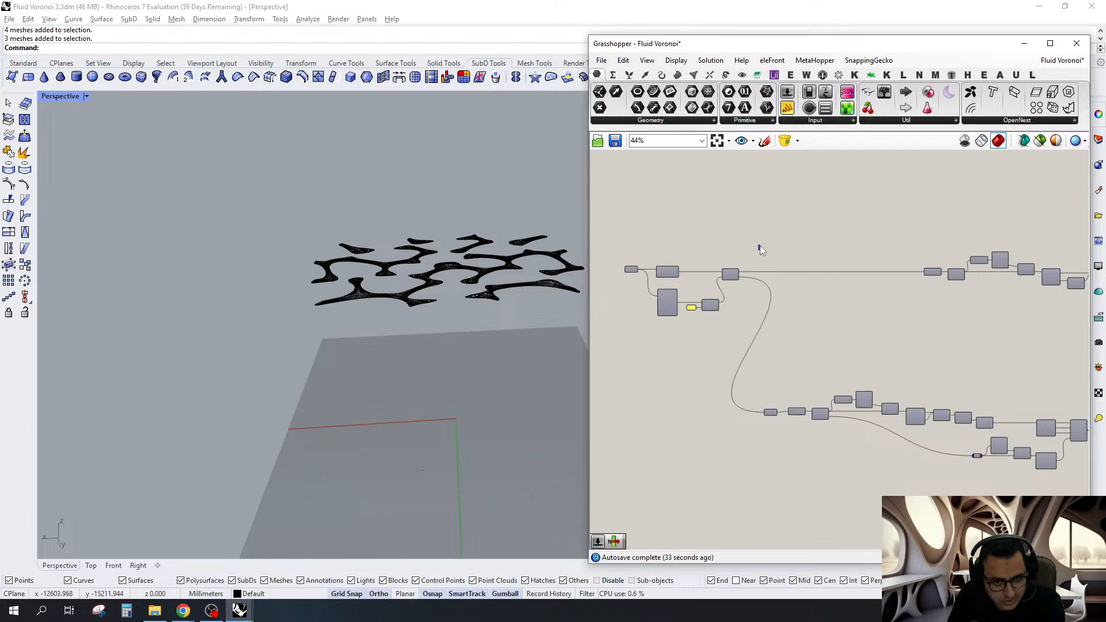
Group all components of the branch and end-face paneling definition
scroll(759, 248, "down", 5)
right_click_drag(894, 319, 825, 352)
left_click_drag(1041, 228, 847, 365)
key("Delete")
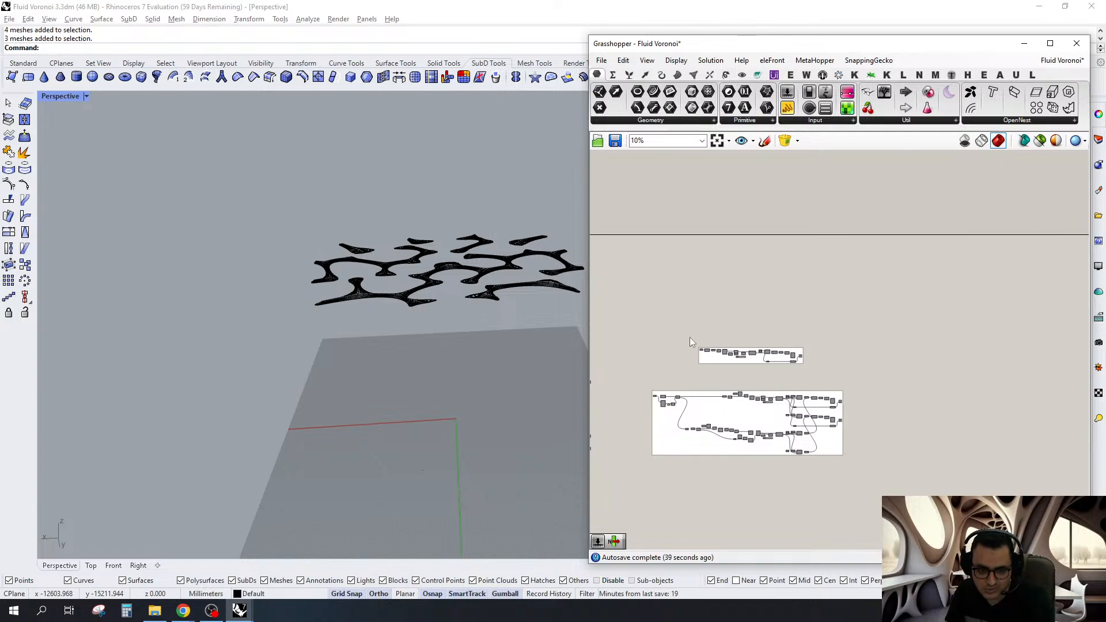
Move both grouped definitions together further up the canvas
right_click_drag(715, 367, 786, 338)
scroll(786, 338, "up", 2)
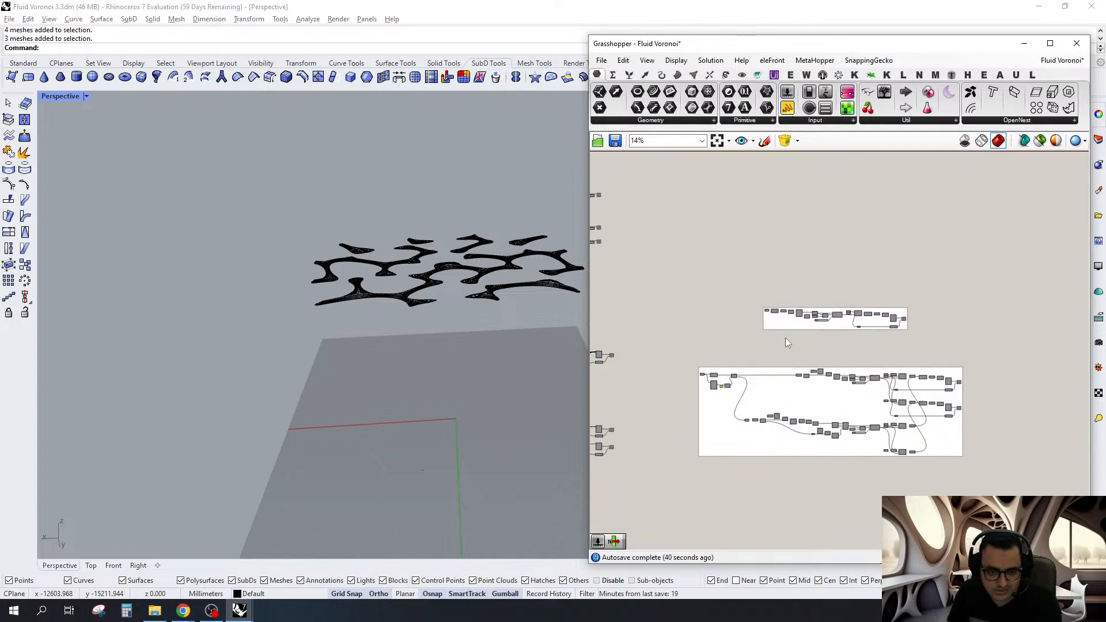
left_click_drag(795, 297, 773, 470)
scroll(773, 470, "down", 2)
scroll(779, 392, "up", 2)
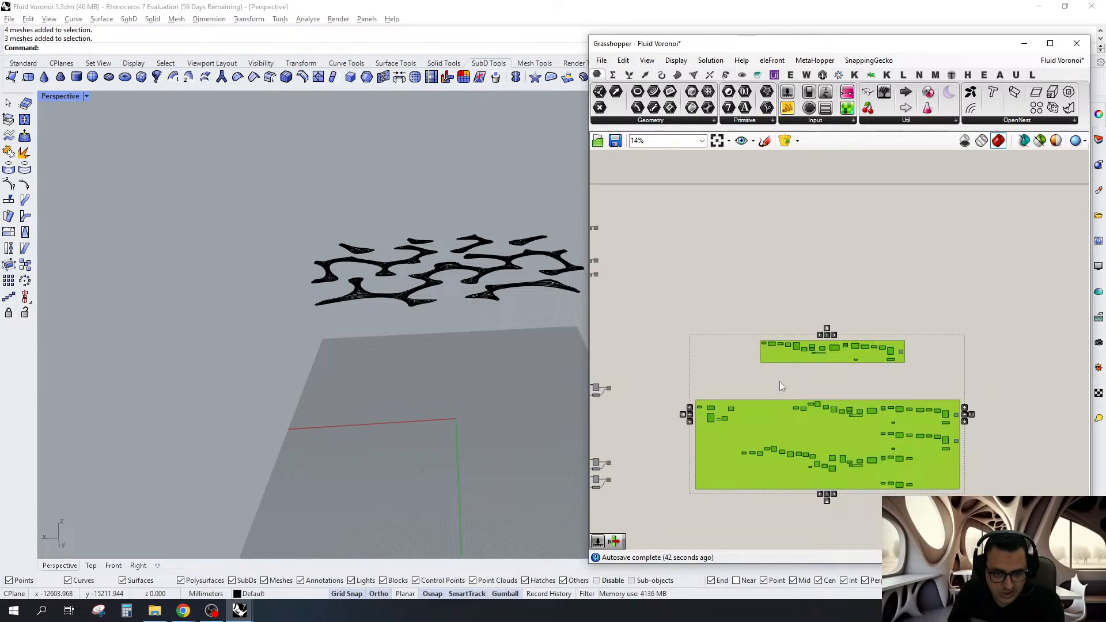
right_click_drag(780, 381, 766, 247)
left_click(728, 258)
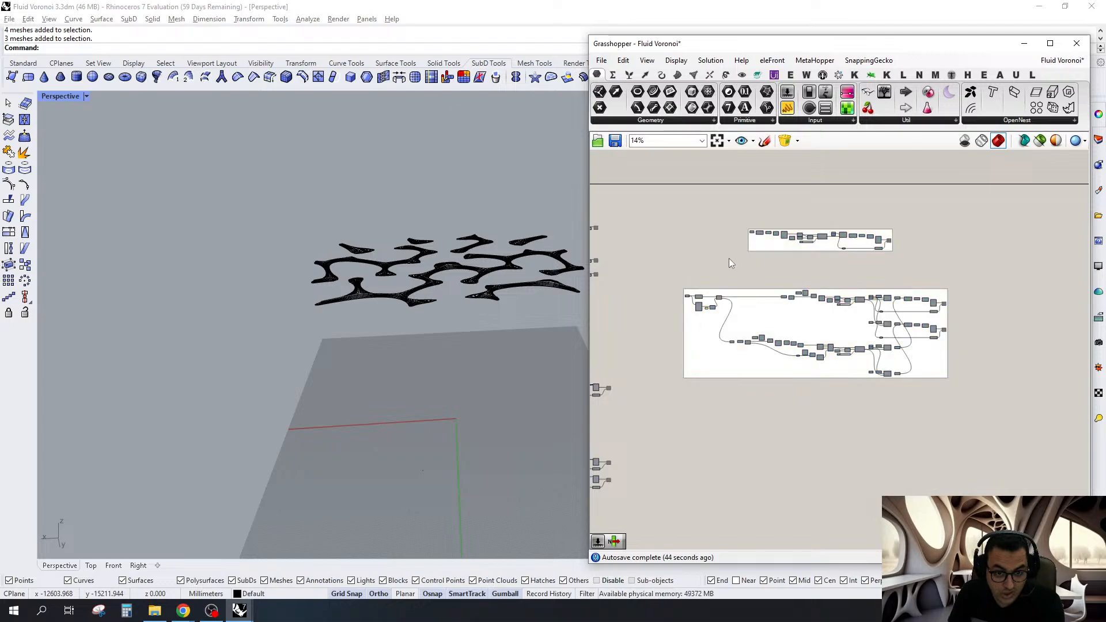
Select the baked branch SubDs in the Perspective view and group them
left_click(506, 269)
scroll(506, 266, "up", 8)
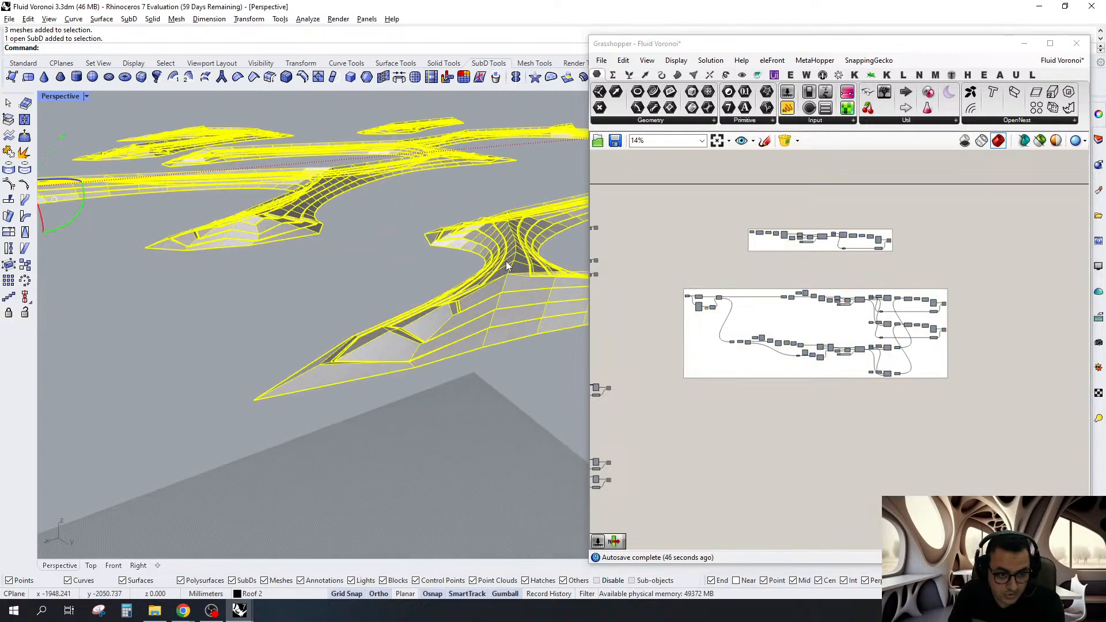
scroll(507, 262, "down", 8)
left_click_drag(563, 395, 167, 174)
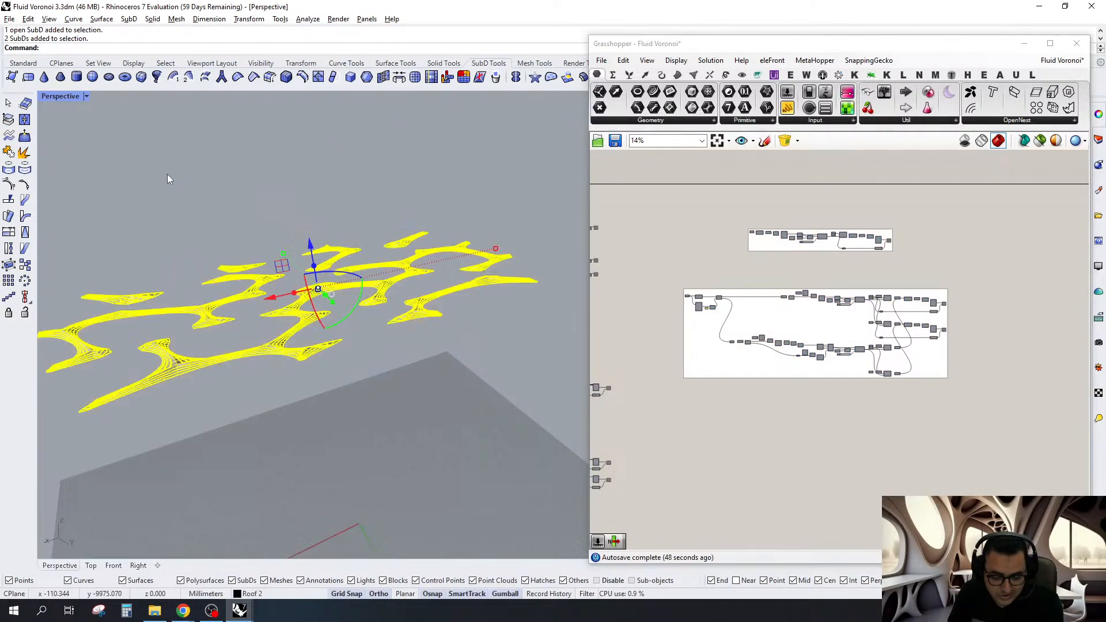
key("ctrl+g")
Collapse the Grasshopper window and move the grouped SubDs vertically by -1000 mm
double_click(790, 43)
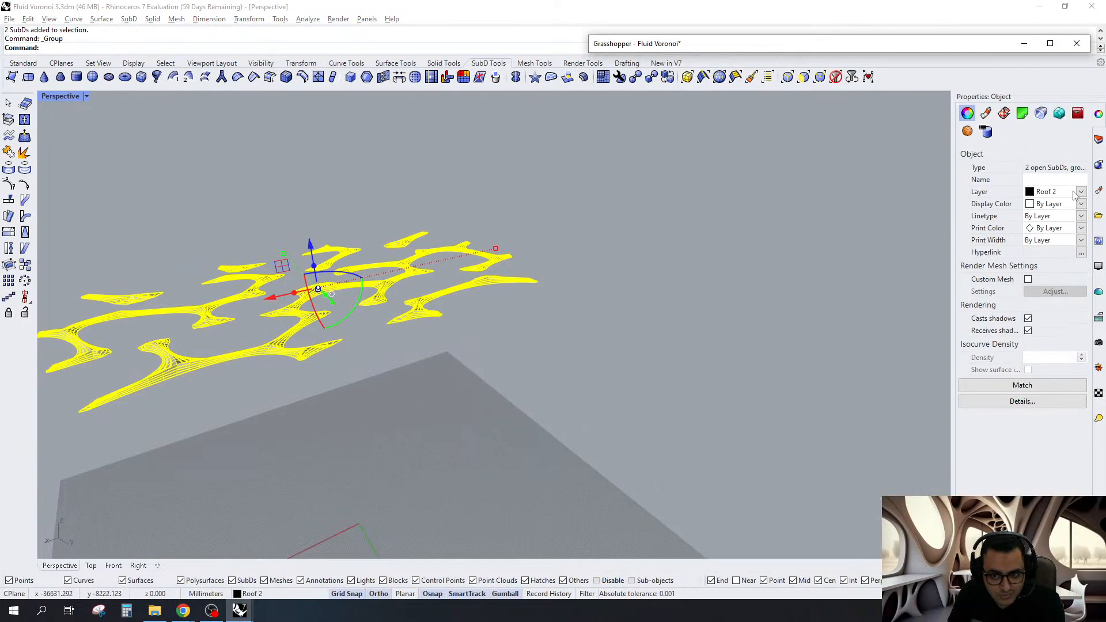
left_click(307, 245)
type("-1000")
key("Return")
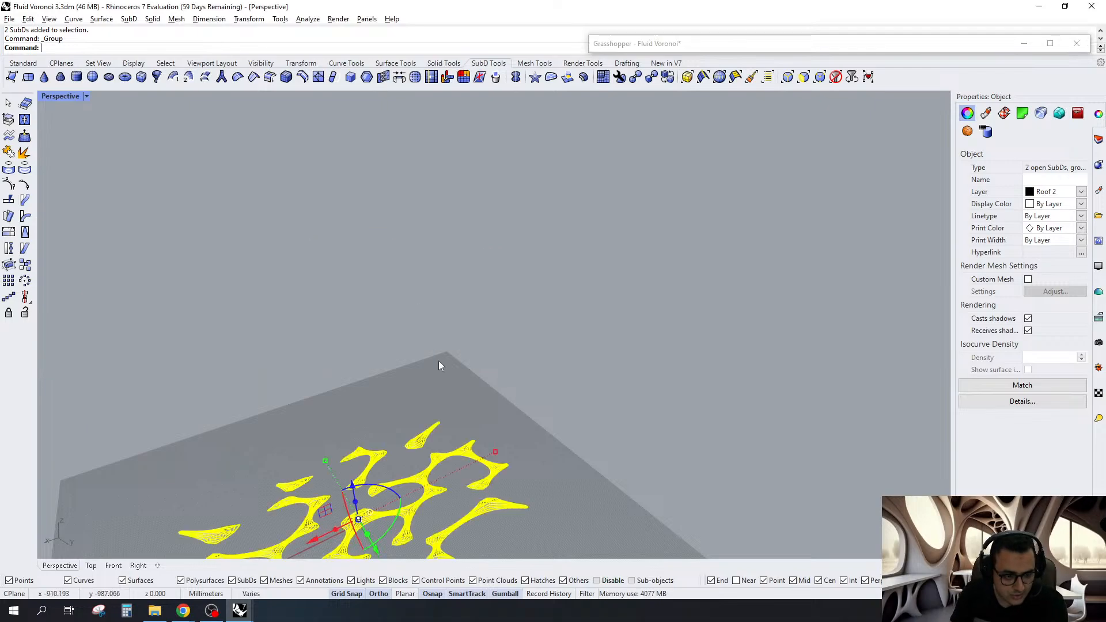
Show all hidden objects and assign the small set of SubDs and meshes beside the roof to the Hidden layer
type("Show")
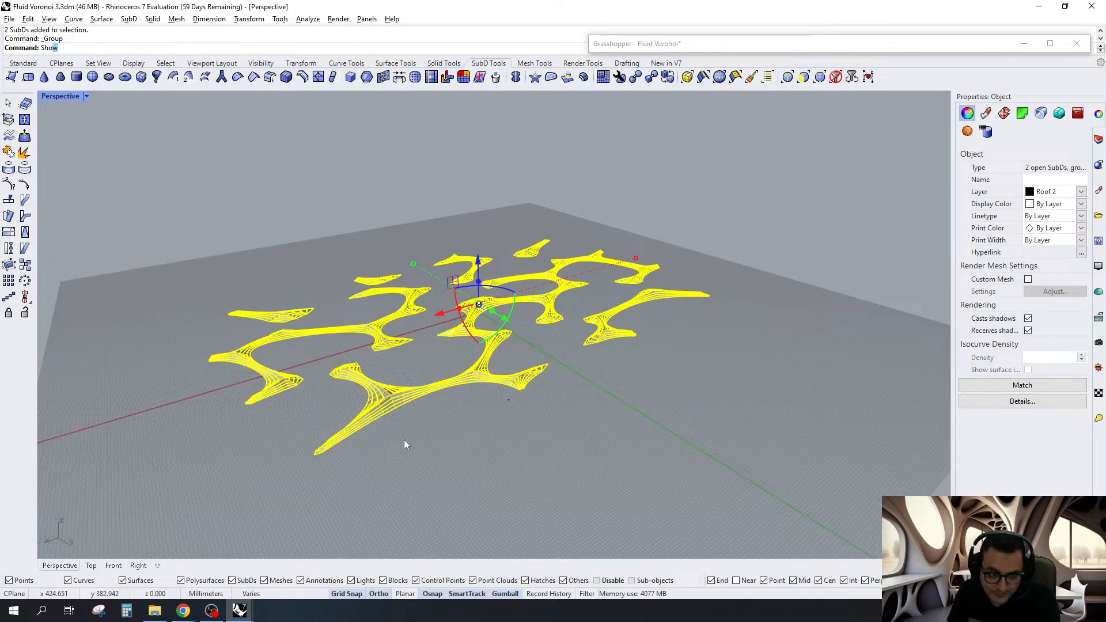
key("Return")
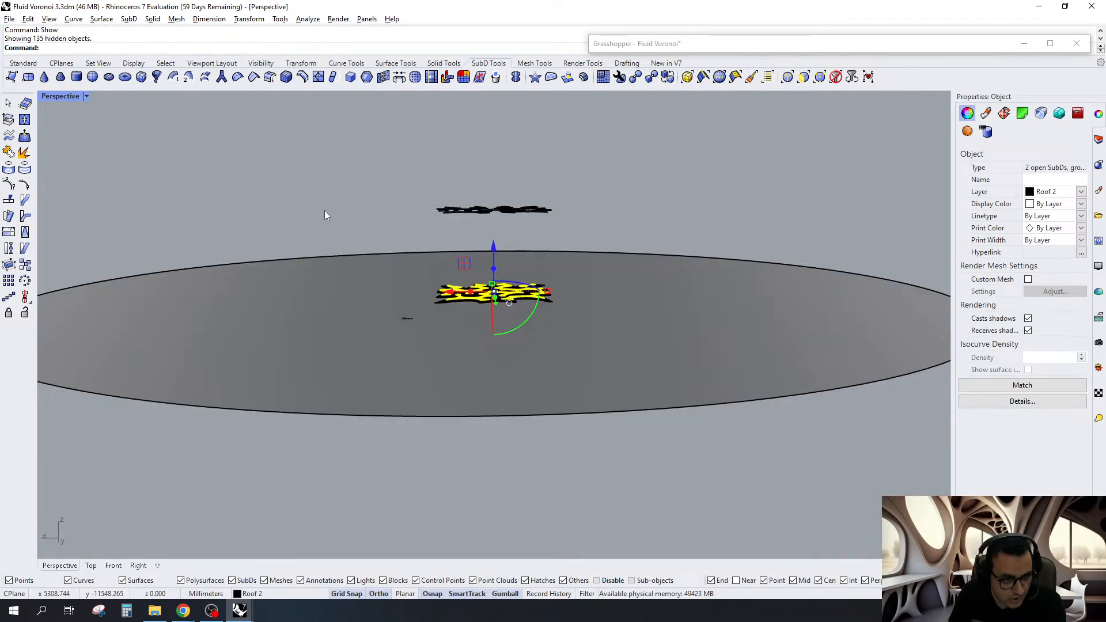
left_click_drag(324, 211, 429, 400)
scroll(422, 330, "up", 2)
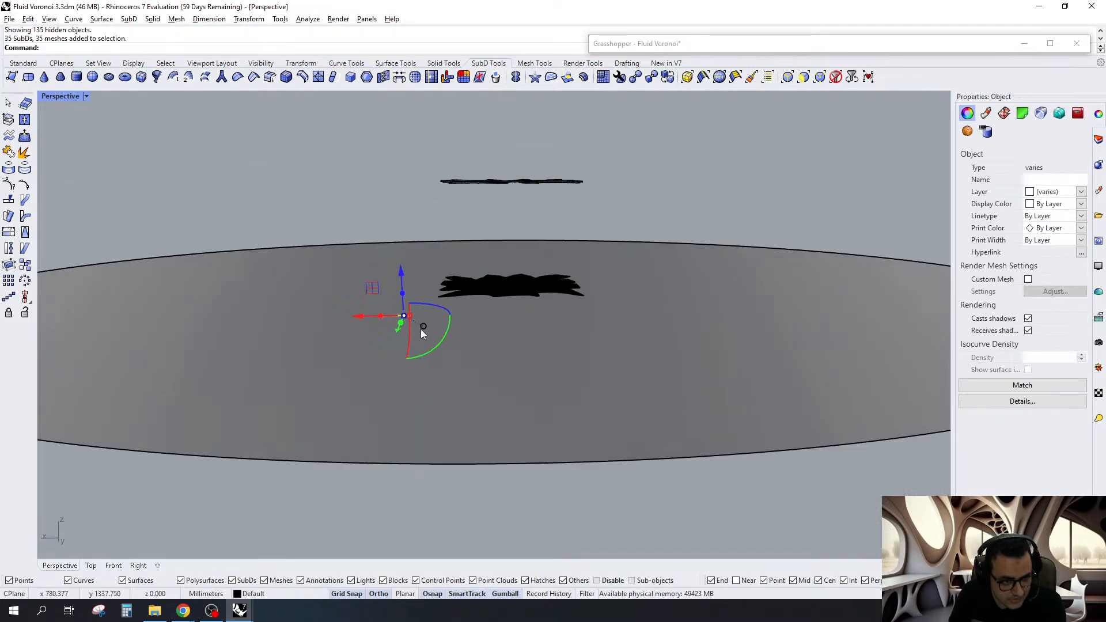
scroll(421, 330, "up", 3)
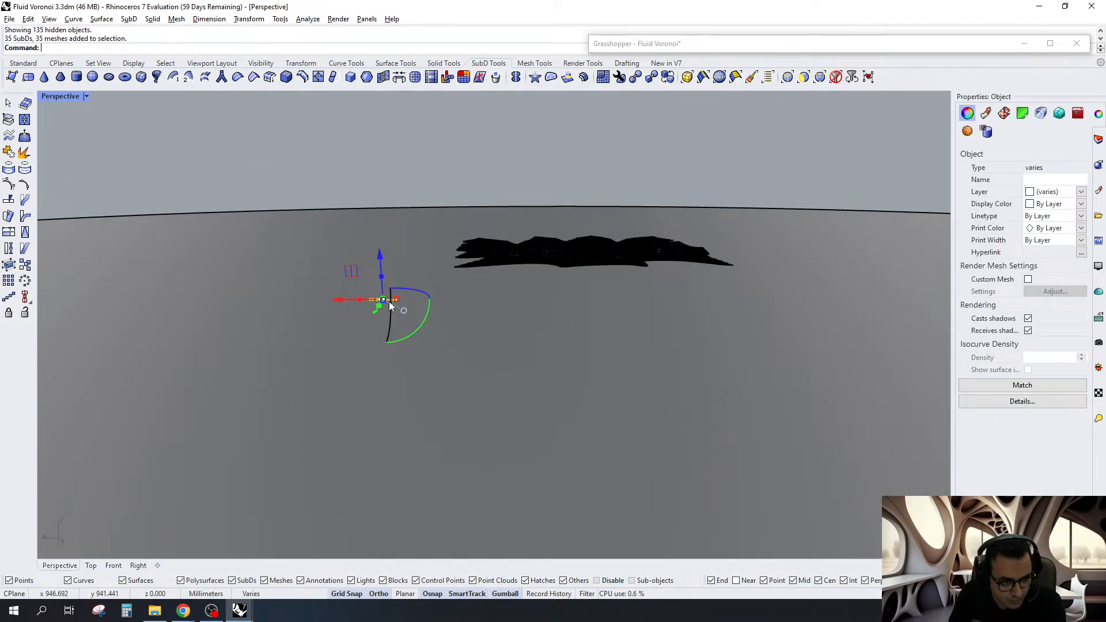
left_click(1071, 192)
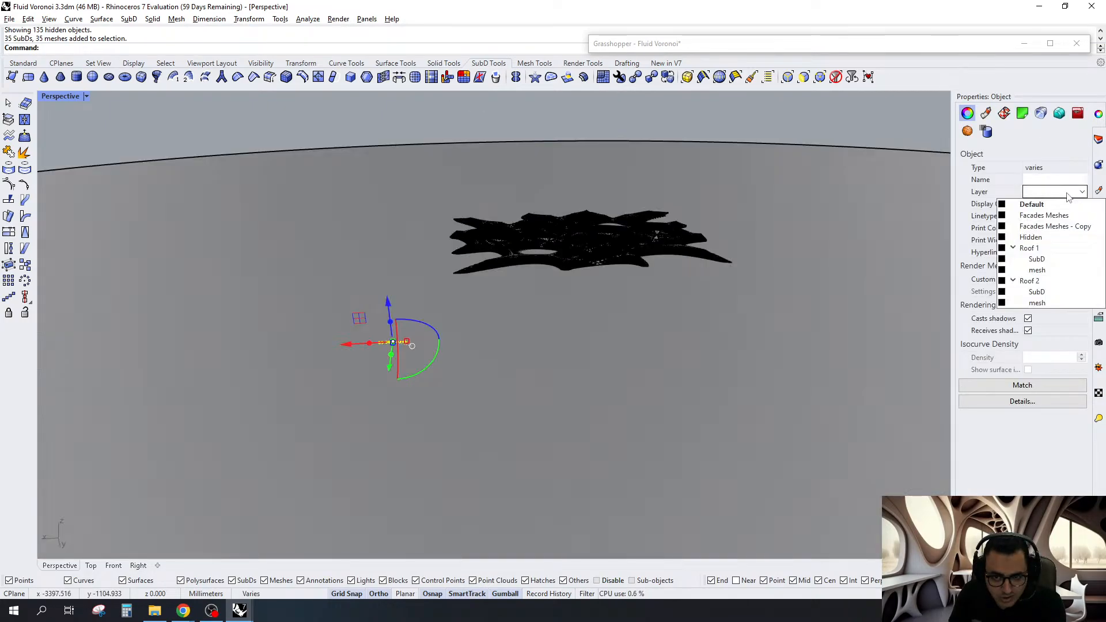
left_click(1031, 237)
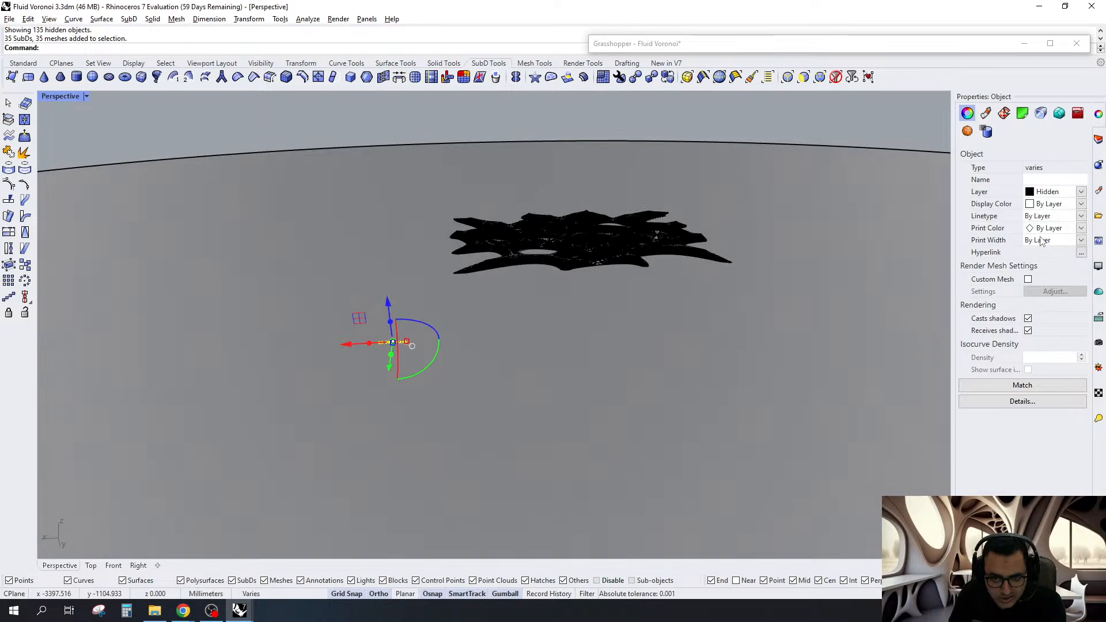
Turn off and lock the Hidden layer, and lock the Roof 2 layer
left_click(1099, 139)
left_click(1016, 174)
left_click(1025, 175)
right_click_drag(728, 267, 755, 284)
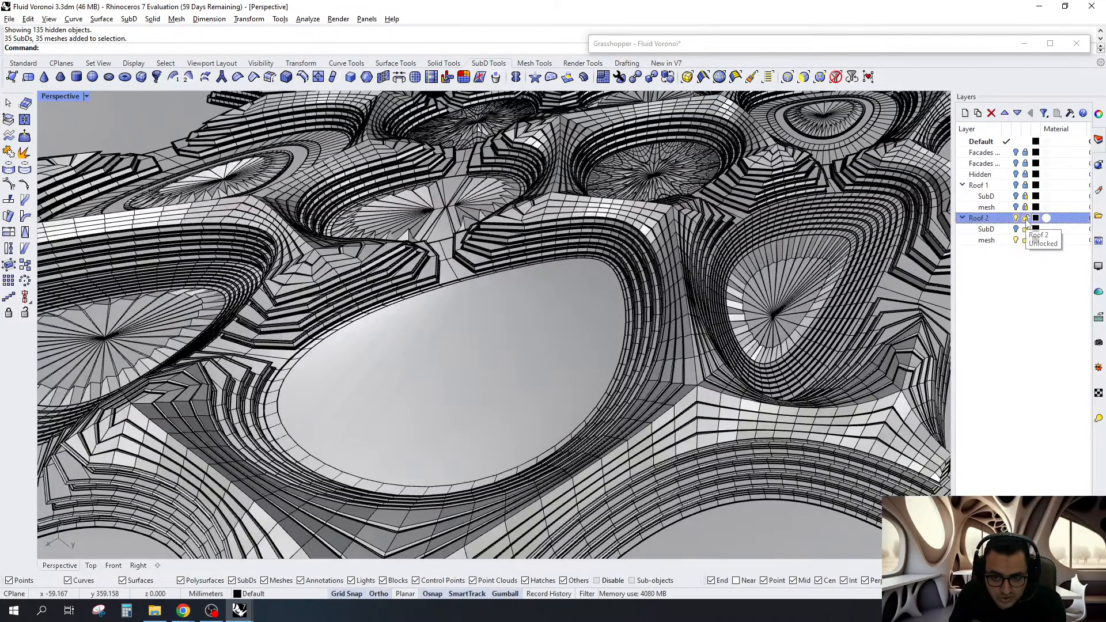
left_click(1026, 218)
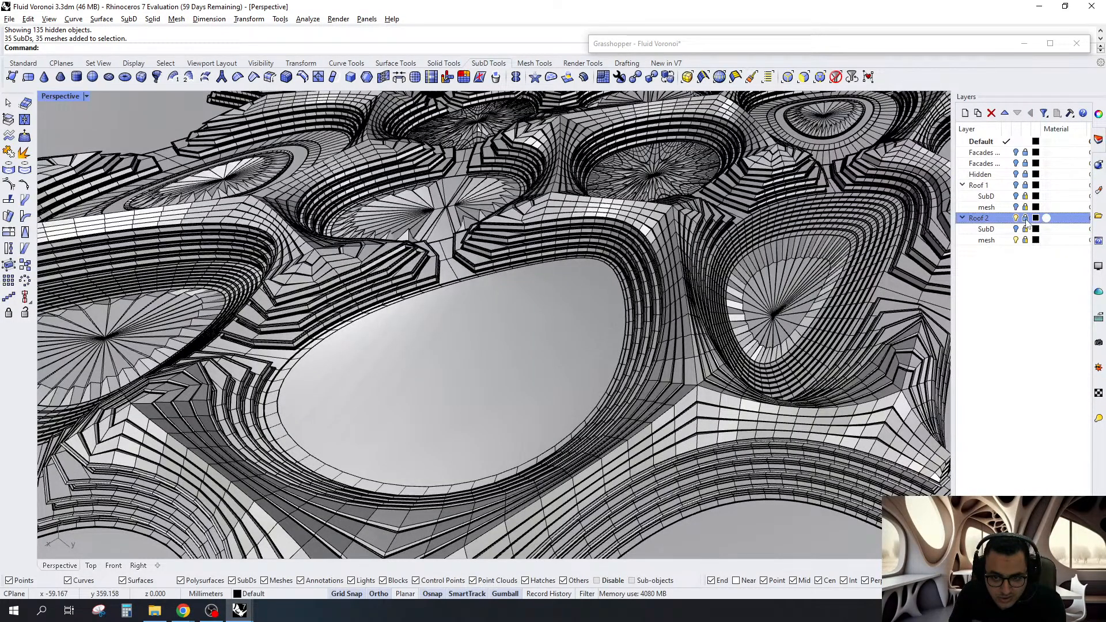
Switch the SubD display from flat to smooth and set the Perspective view to Rendered mode
scroll(546, 386, "down", 2)
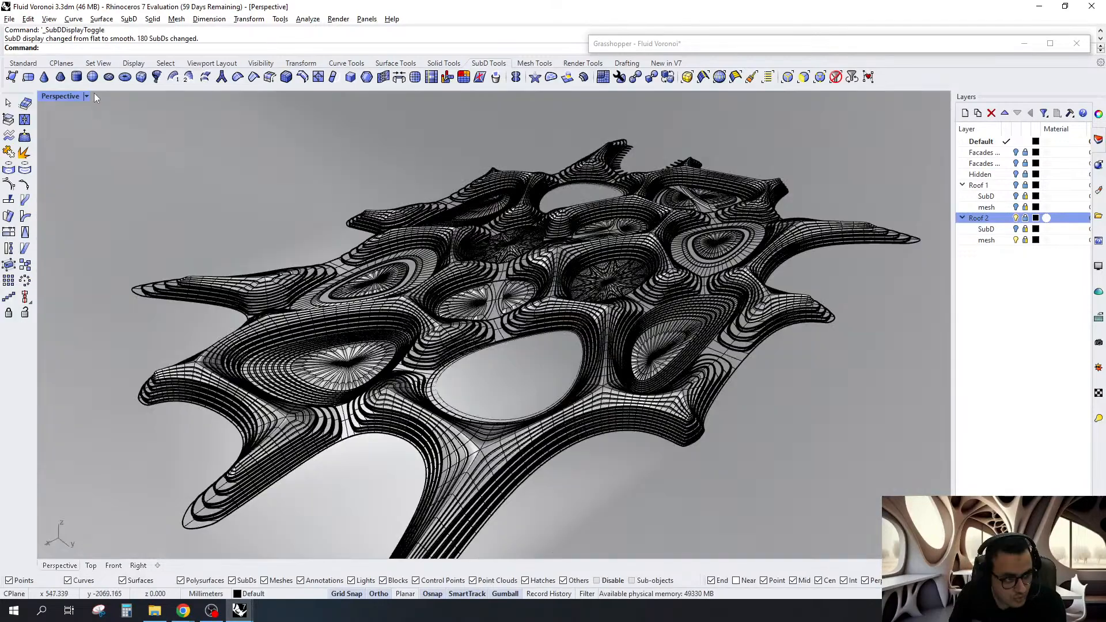
left_click(85, 96)
left_click(102, 164)
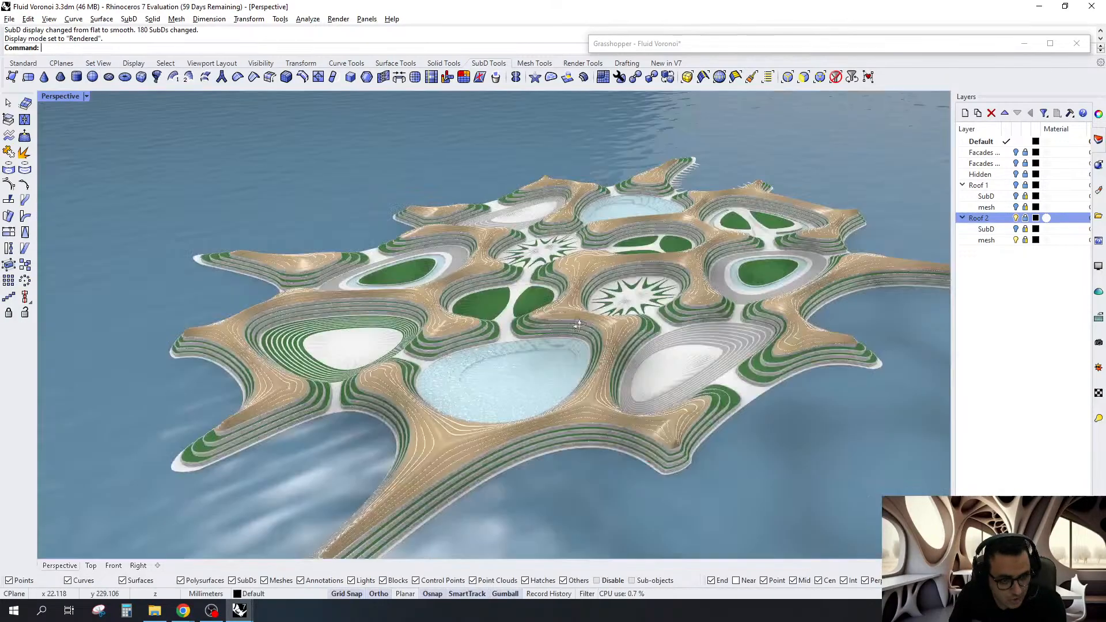
Examine the rendered roof from several angles, including how the new branch panels meet the terraces around the pool
scroll(578, 325, "up", 6)
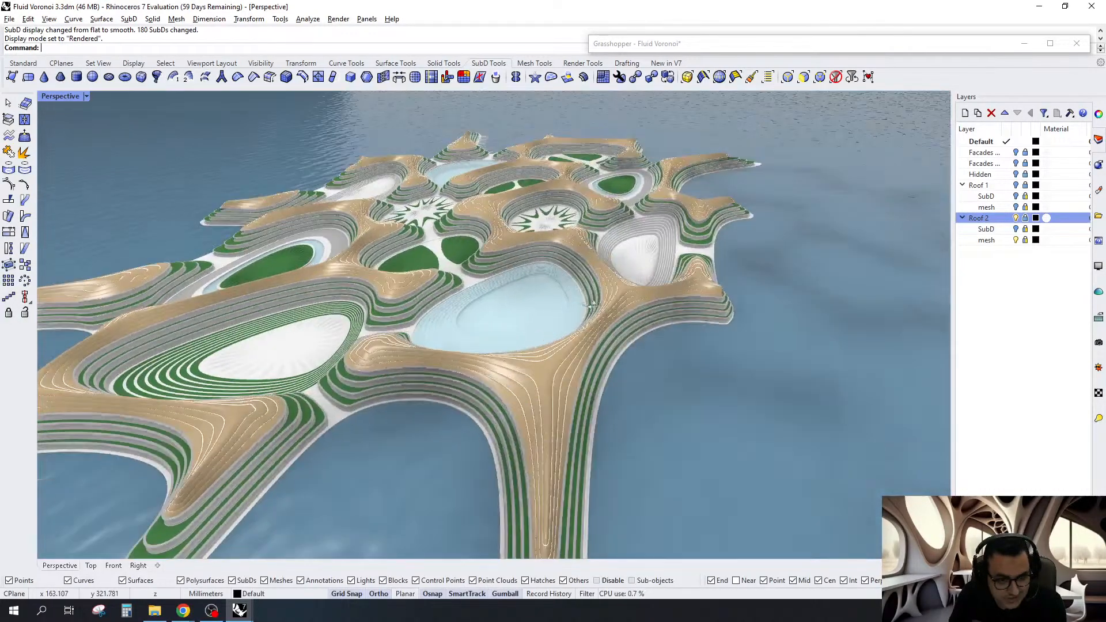
scroll(314, 380, "down", 10)
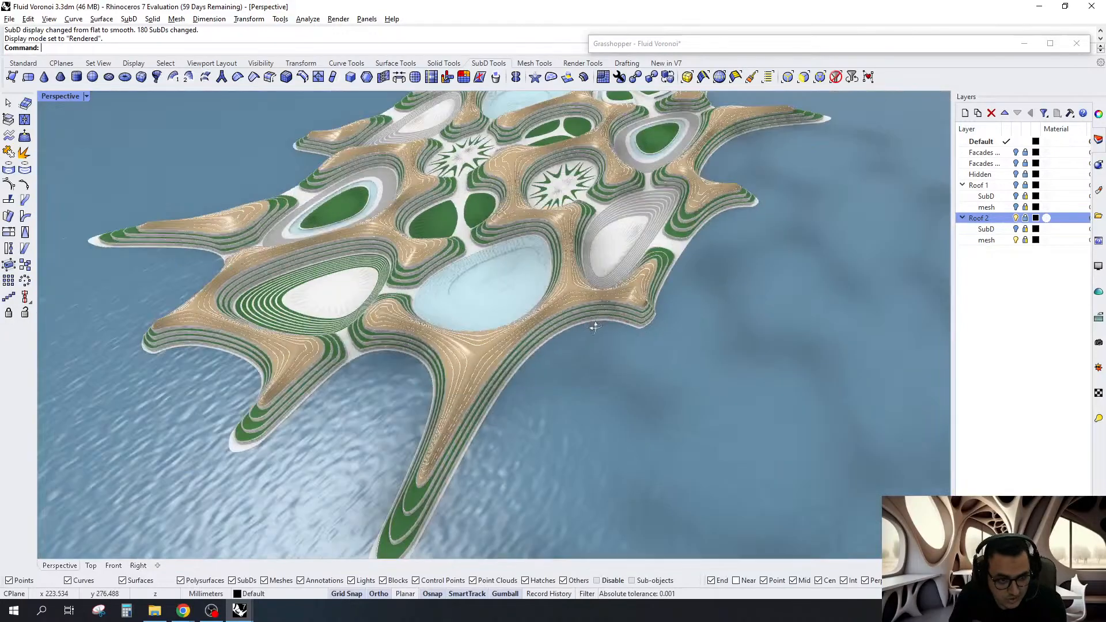
scroll(613, 317, "up", 5)
right_click_drag(612, 312, 718, 273)
scroll(531, 316, "up", 5)
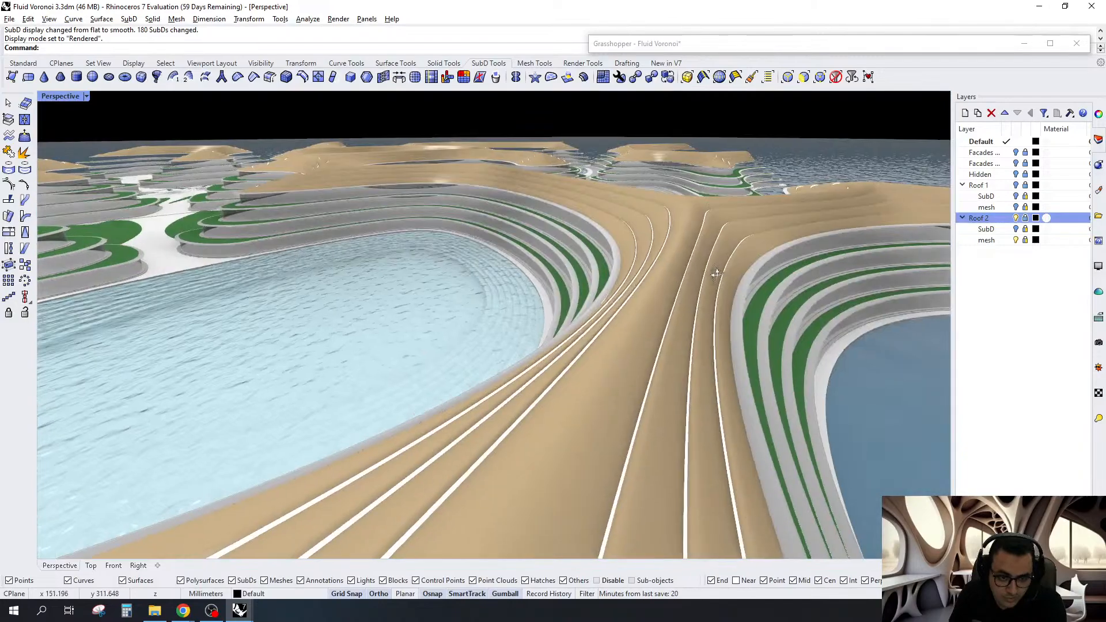
scroll(663, 248, "down", 6)
right_click_drag(662, 247, 616, 262)
scroll(535, 317, "up", 2)
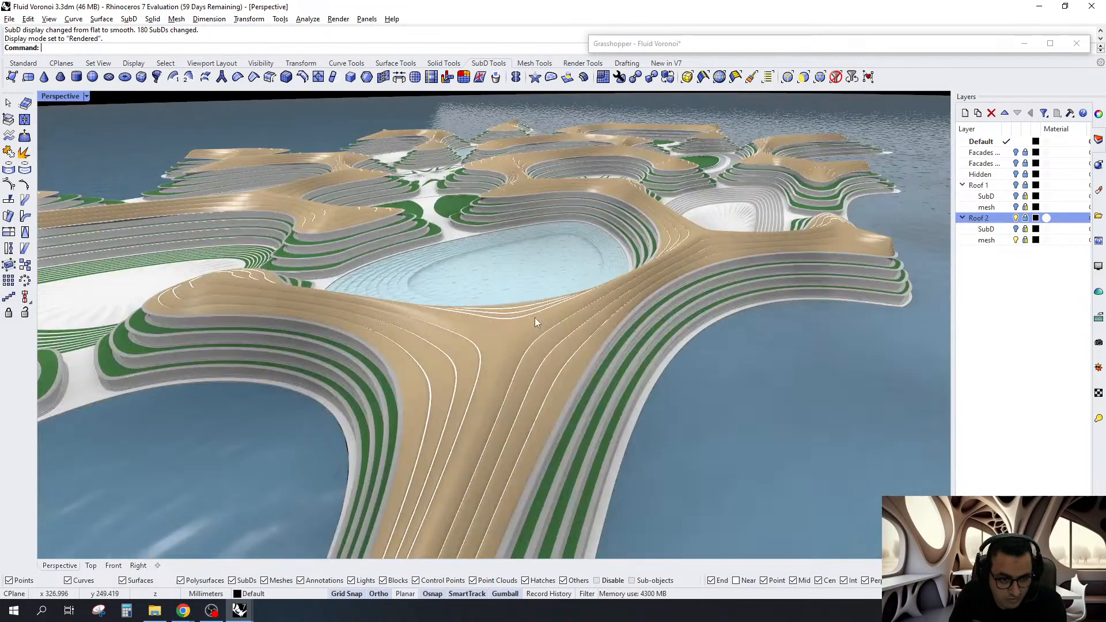
scroll(534, 317, "up", 2)
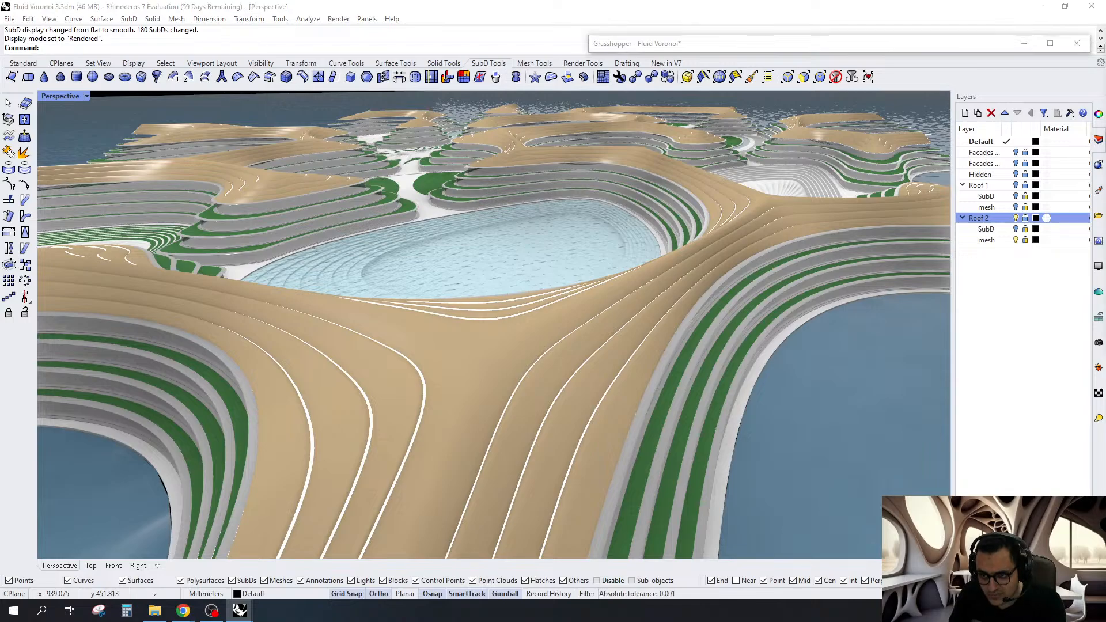
Switch to the Voronoi City model in a maximized window, show all hidden objects and zoom to a stepped roof module
left_click_drag(1105, 57, 479, 118)
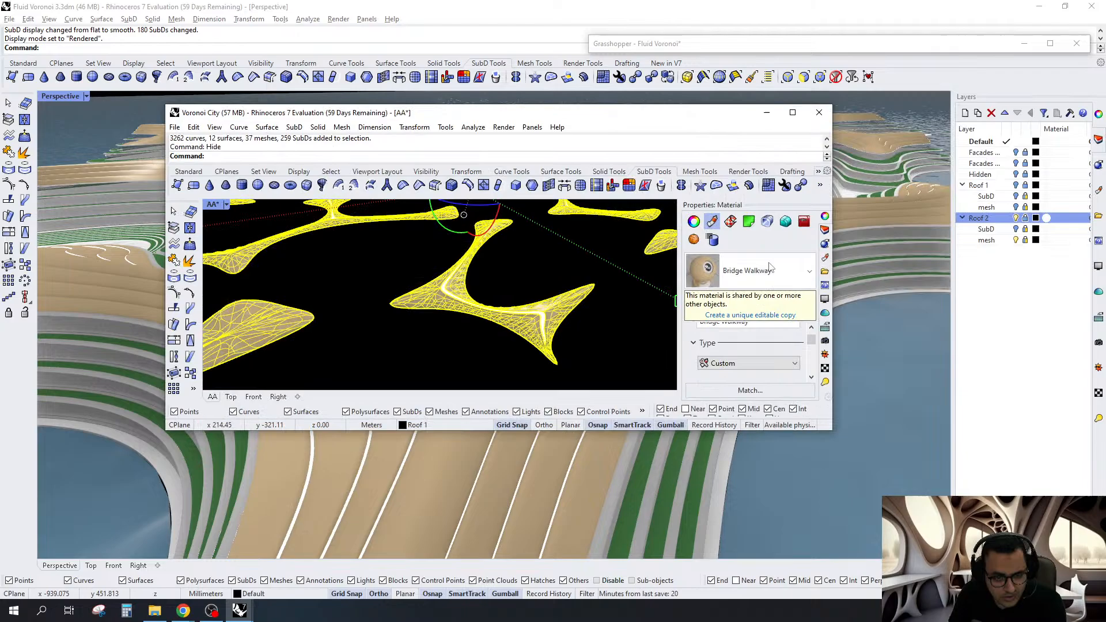
double_click(725, 116)
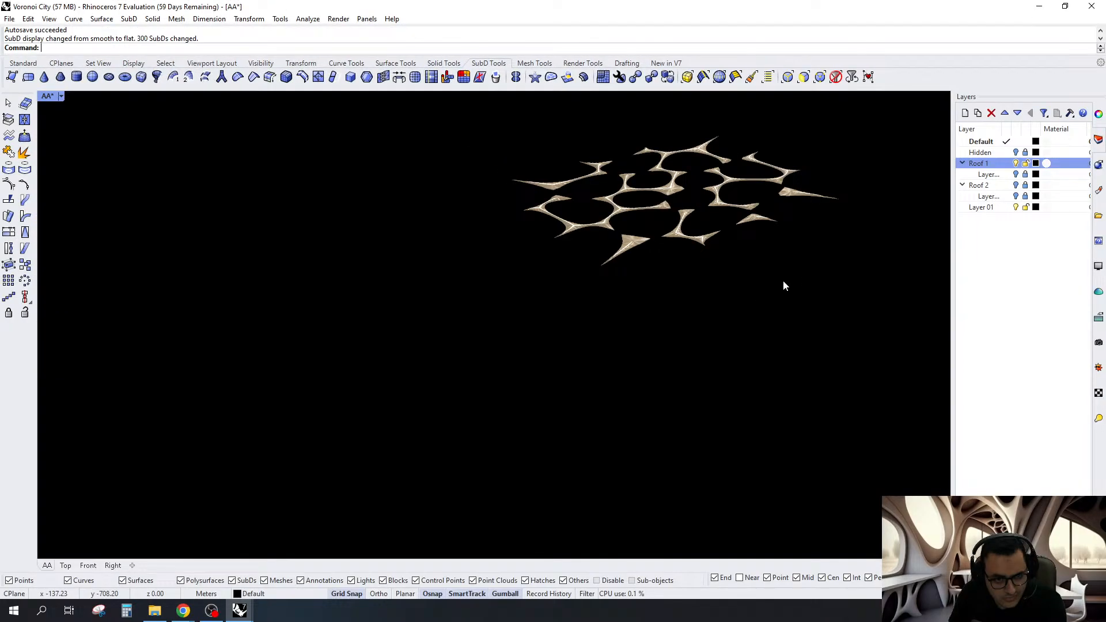
key("Return")
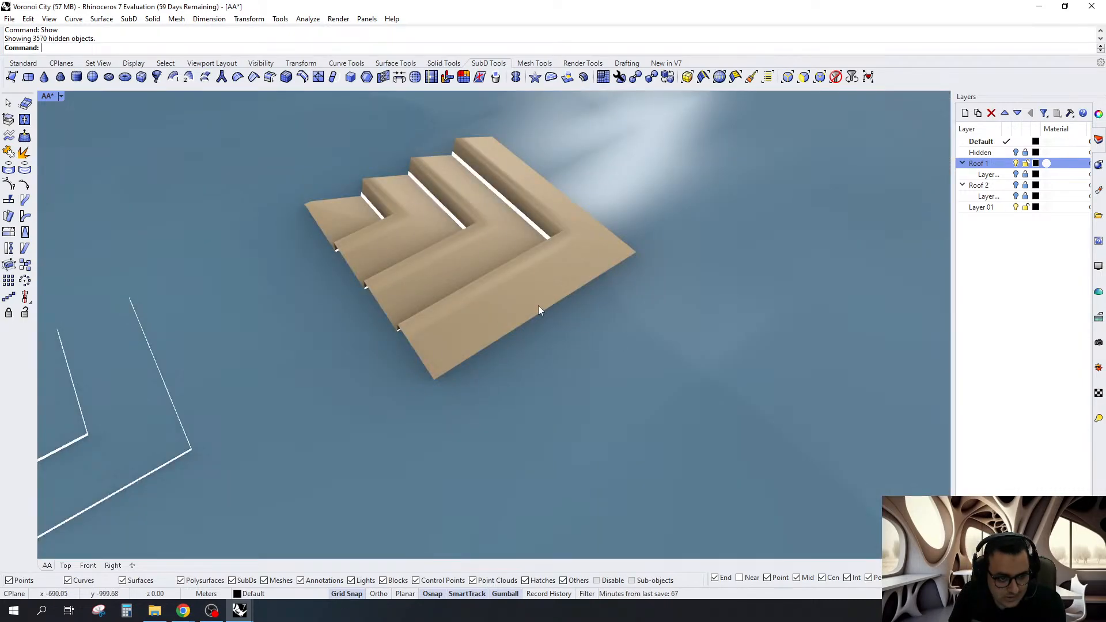
left_click(538, 306)
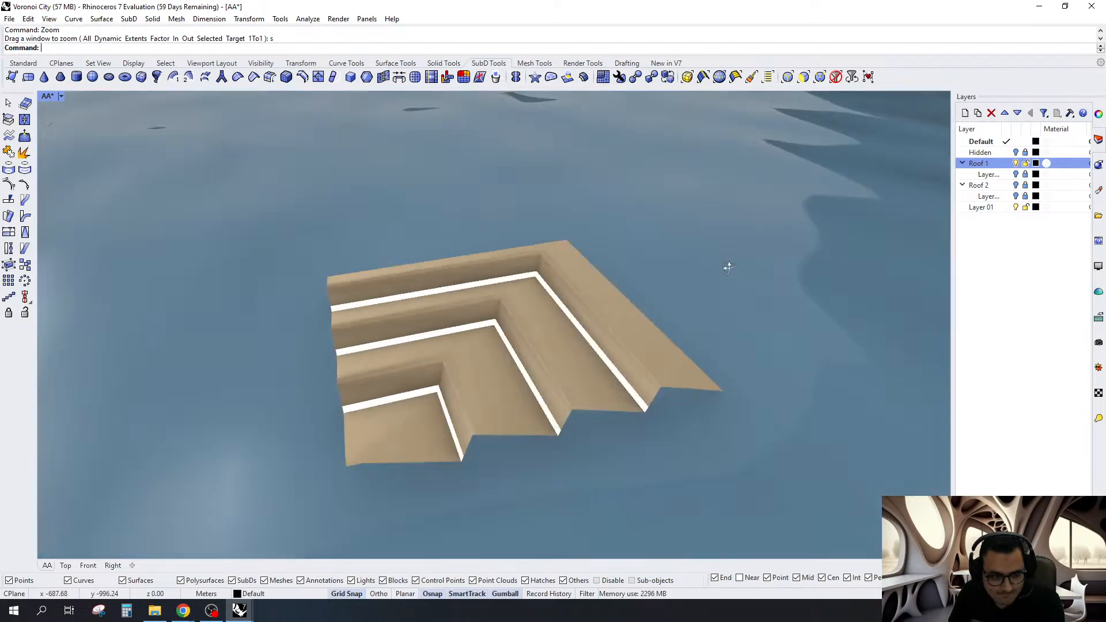
Turn on and unlock the Hidden layer and switch the SubD display from flat to smooth
scroll(658, 239, "down", 5)
right_click_drag(726, 267, 663, 262)
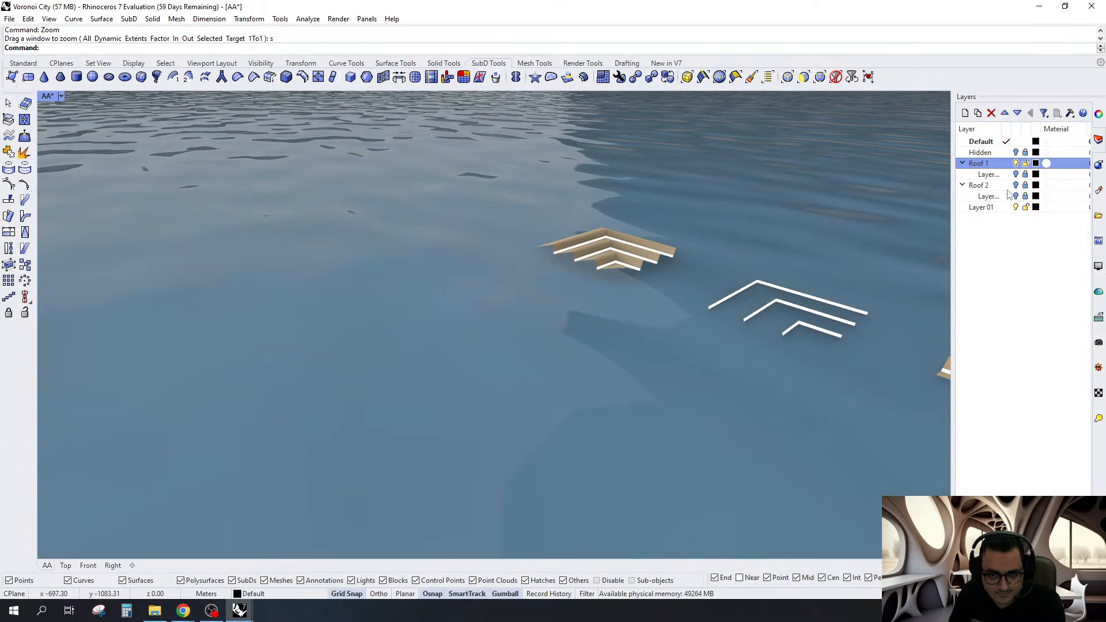
key("Tab")
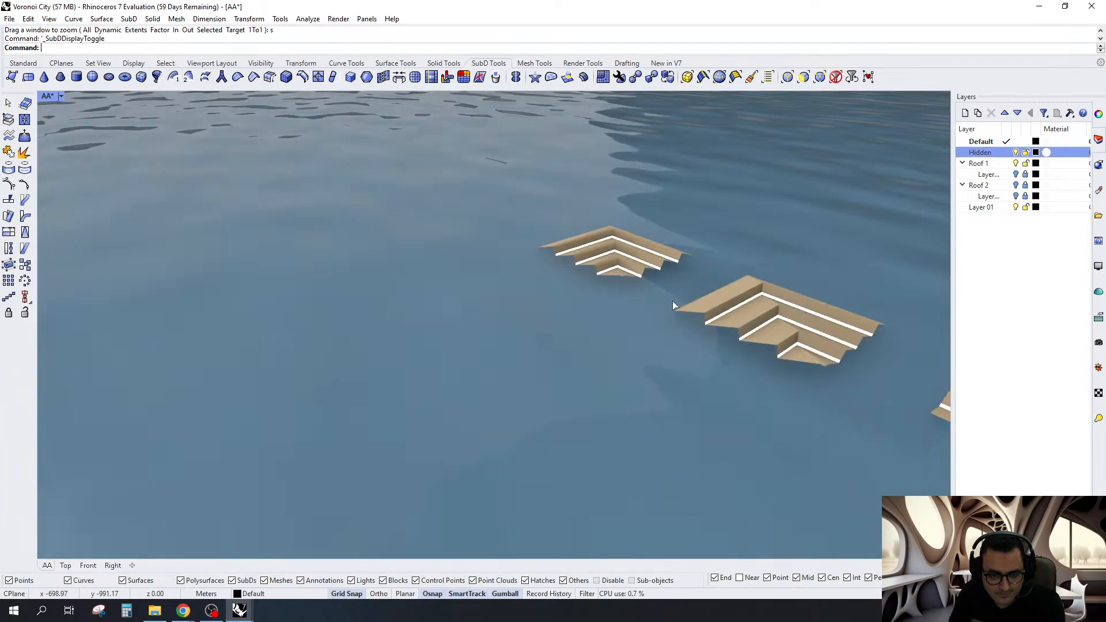
right_click_drag(863, 338, 205, 157)
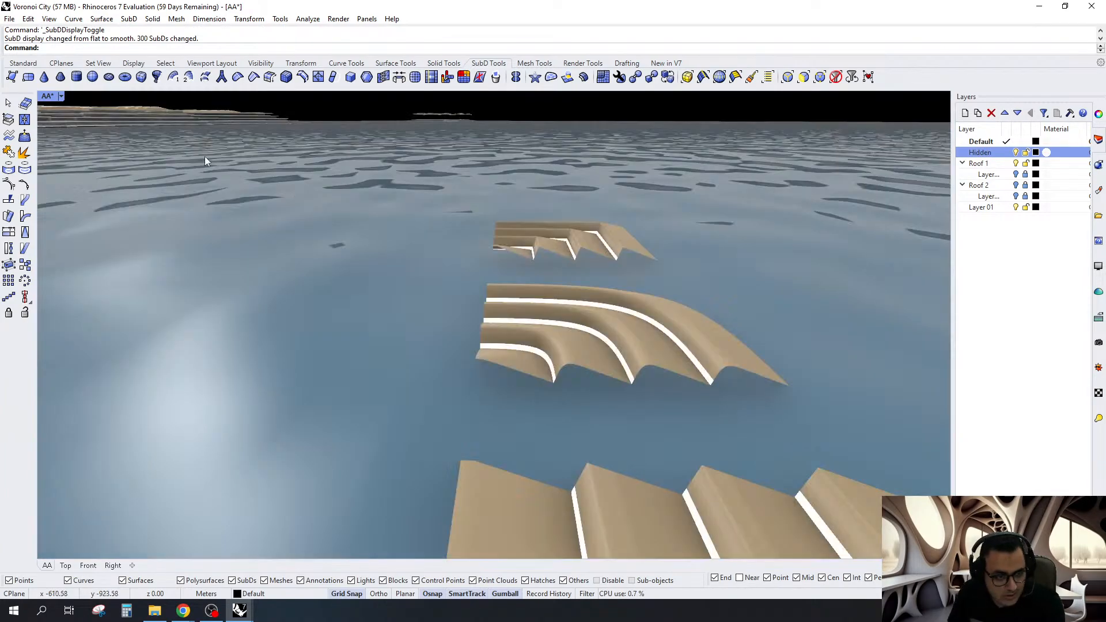
Set the AA view to Shaded mode and examine the row of source modules and the terraced roof of the city
left_click(61, 96)
left_click(106, 151)
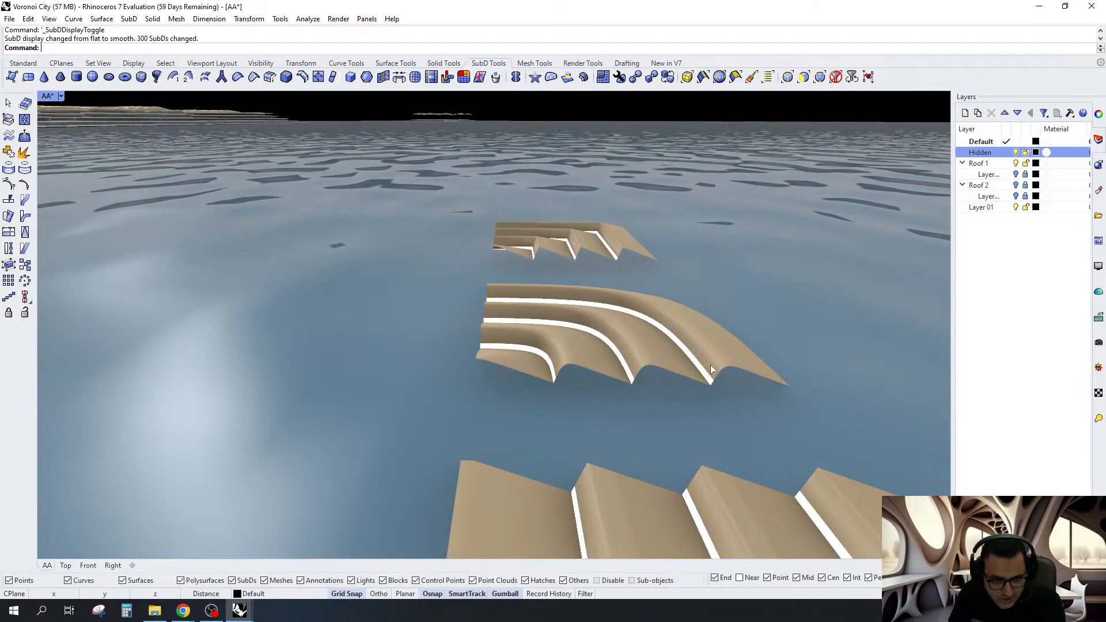
scroll(700, 336, "down", 2)
scroll(700, 335, "down", 1)
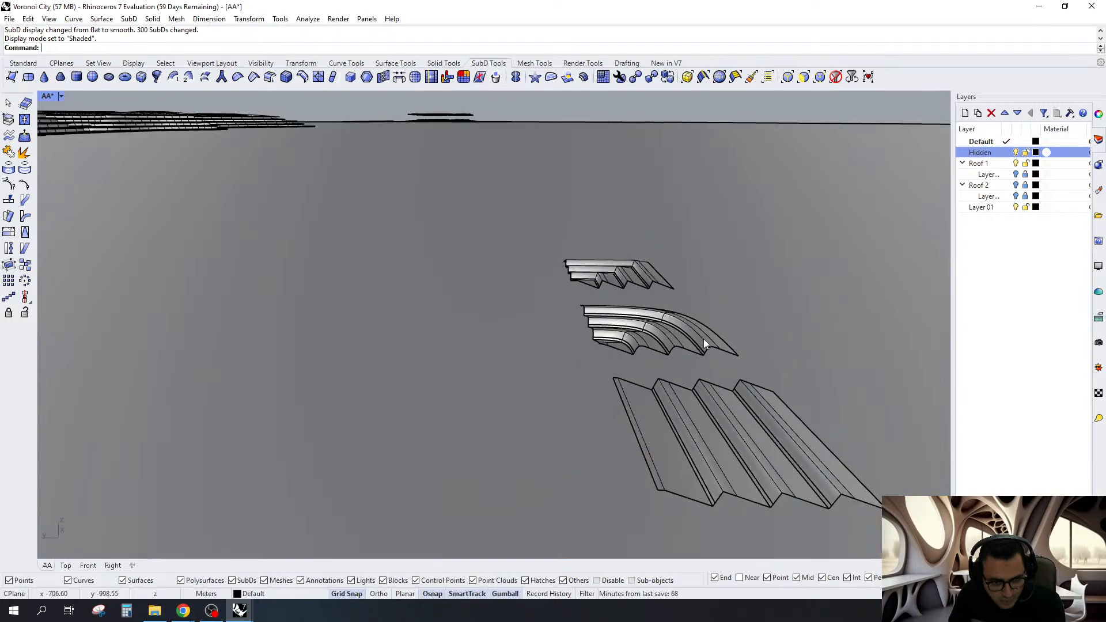
scroll(704, 339, "down", 5)
right_click_drag(704, 339, 705, 345)
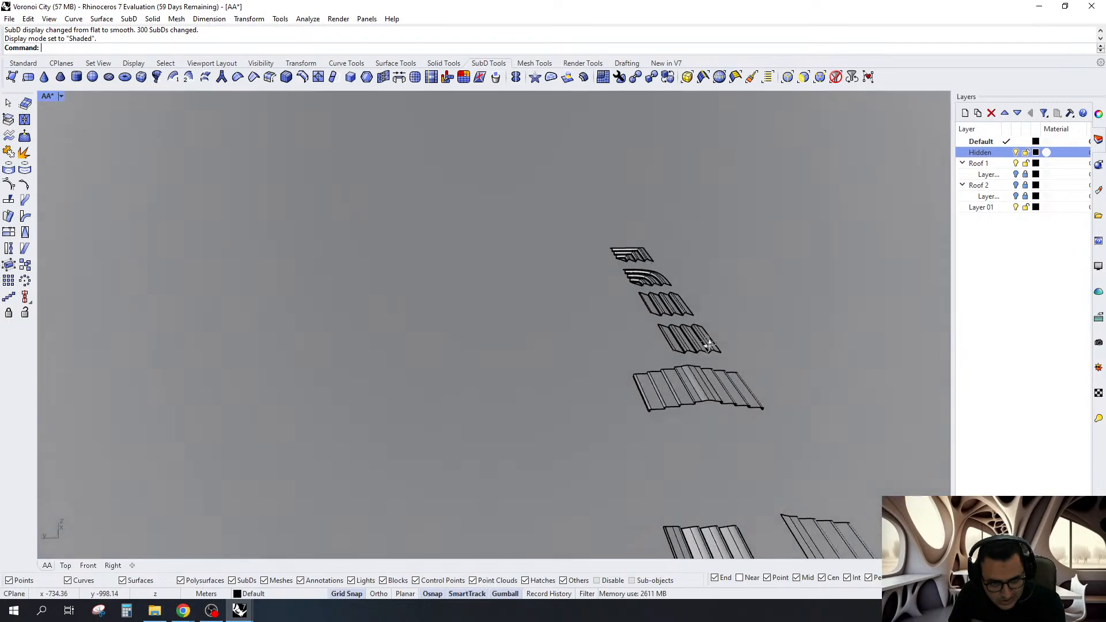
scroll(697, 308, "up", 5)
scroll(820, 413, "down", 10)
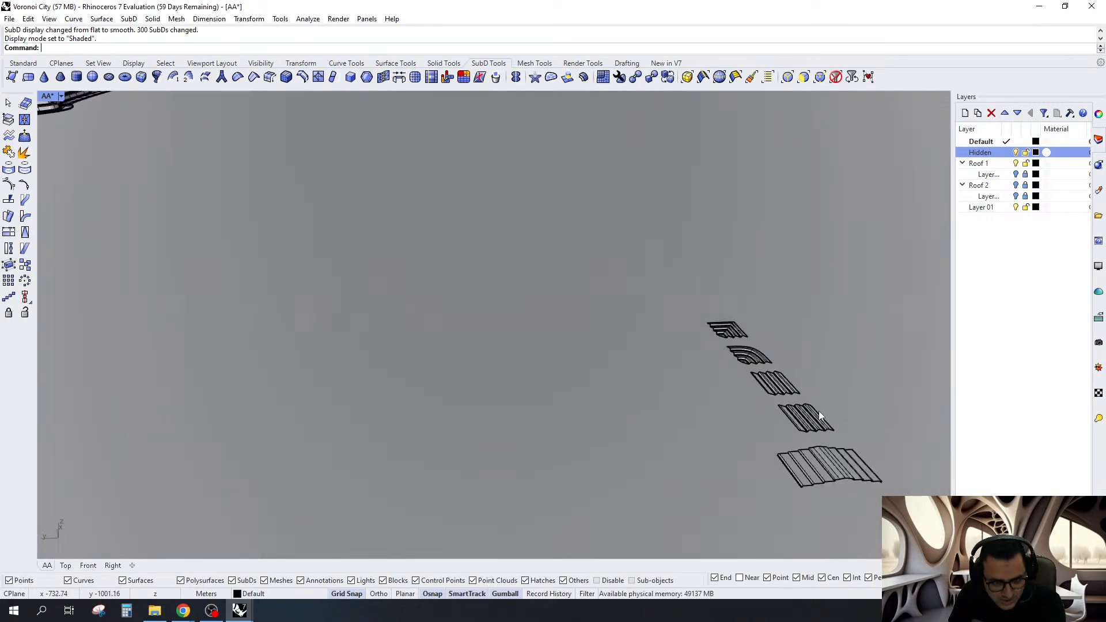
scroll(260, 312, "up", 4)
scroll(260, 312, "up", 3)
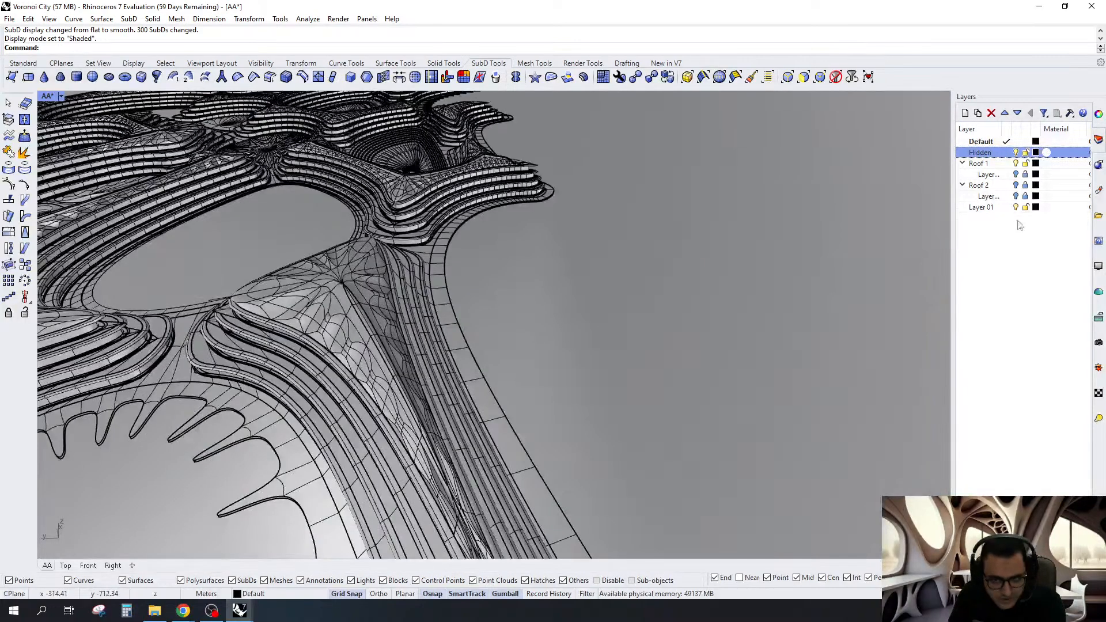
Turn off the Roof 1 layer and turn on the Roof 2 layer to show the alternative roof panelling
left_click(1017, 165)
left_click(1017, 185)
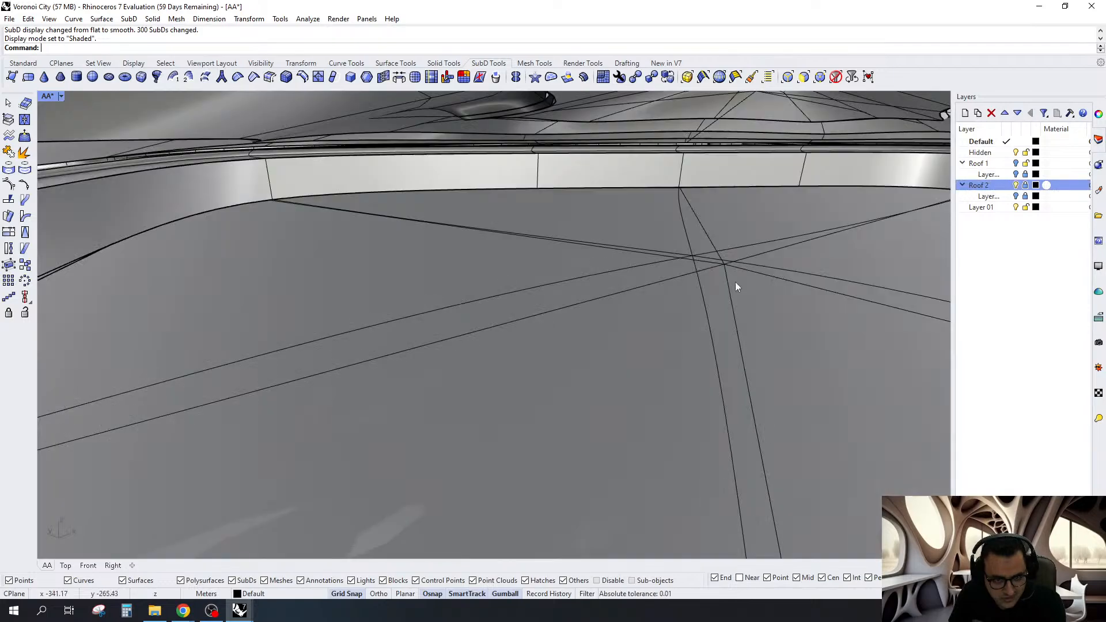
scroll(734, 282, "down", 5)
right_click_drag(734, 282, 742, 292)
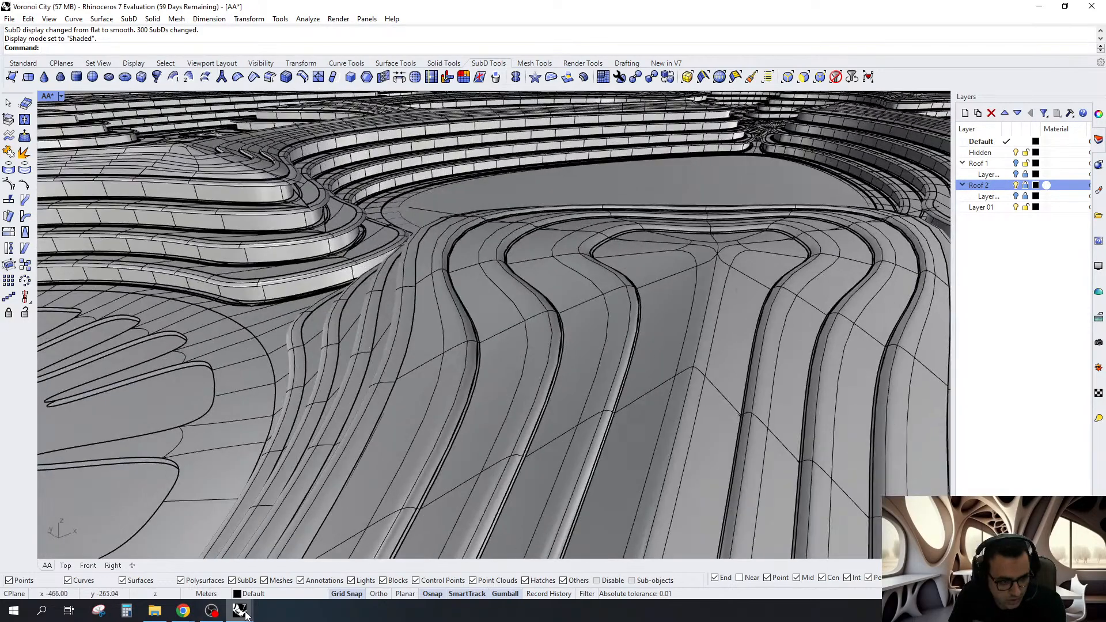
Switch back to the Fluid Voronoi 3 model and examine the rendered city together with the white branch meshes beside it
mouse_move(239, 611)
left_click(184, 573)
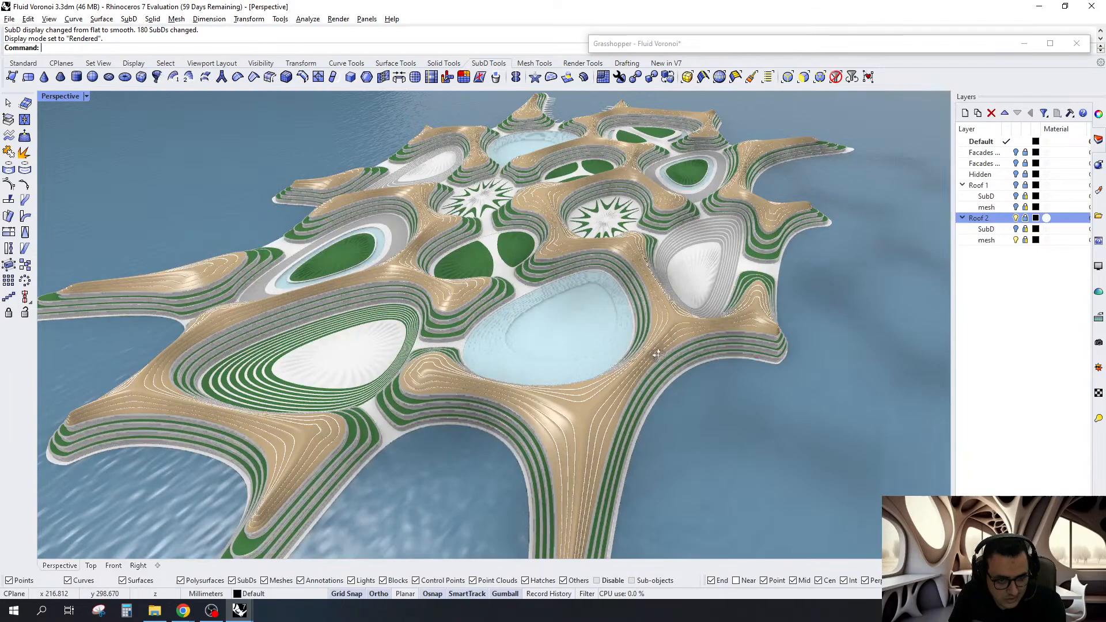
right_click_drag(658, 355, 610, 367)
scroll(524, 430, "down", 10)
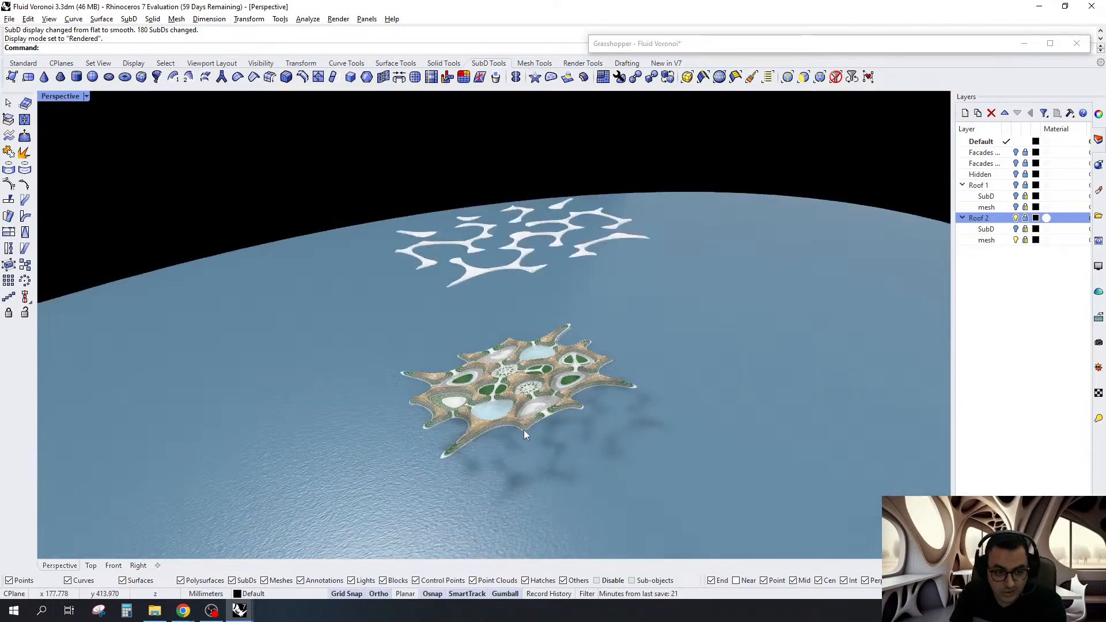
scroll(545, 327, "up", 5)
scroll(498, 293, "up", 3)
left_click(498, 292)
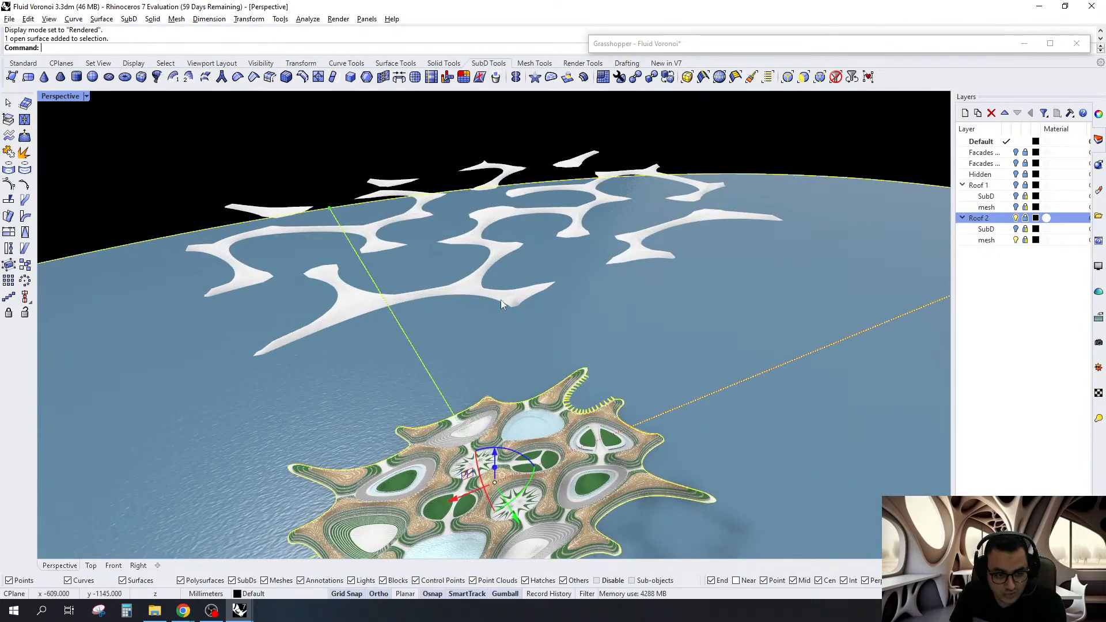
right_click_drag(583, 288, 584, 282)
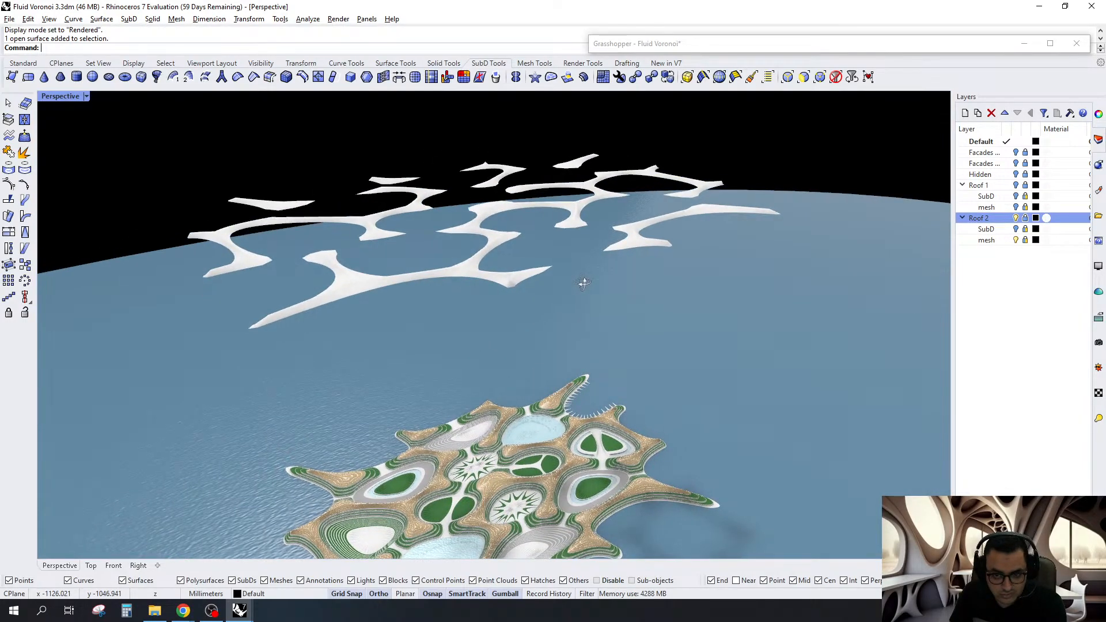
Turn off the mesh sublayer of Roof 2 to hide the white branch meshes
left_click(1016, 240)
scroll(563, 216, "down", 2)
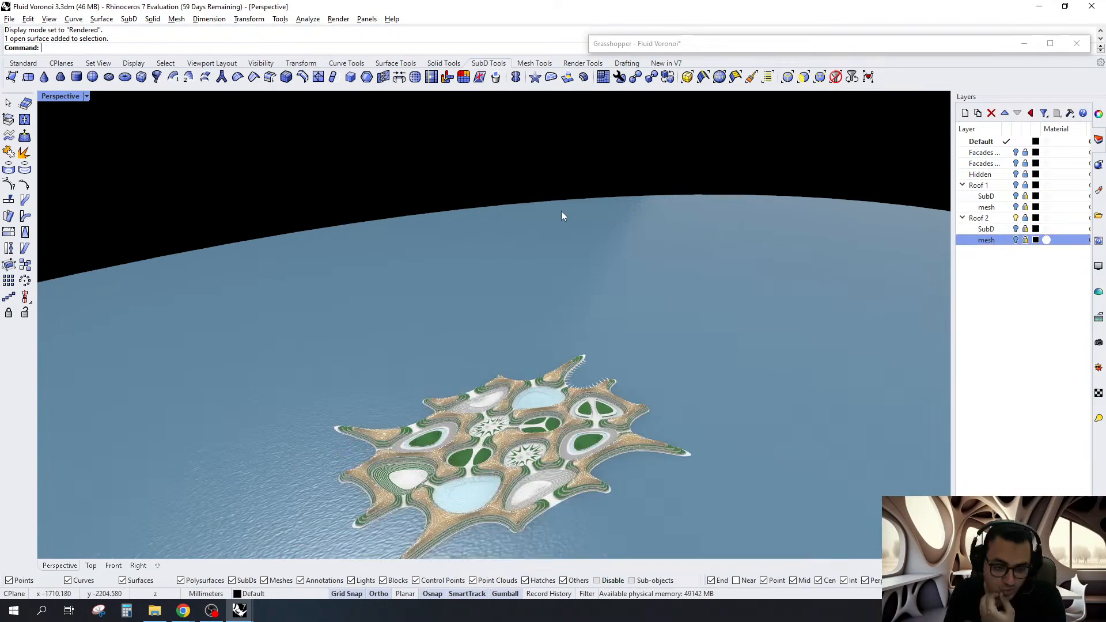
right_click_drag(562, 216, 327, 431)
right_click_drag(436, 428, 482, 422)
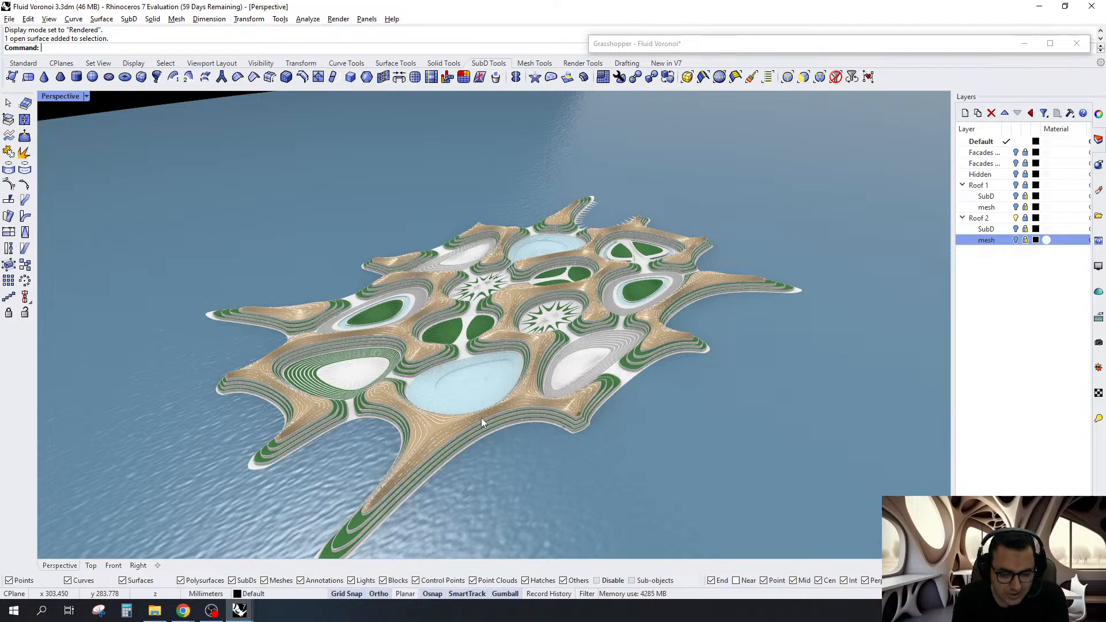
Save the Fluid Voronoi 3 model with the whole rendered city in view
right_click_drag(482, 417, 555, 358)
scroll(542, 351, "down", 5)
scroll(544, 361, "up", 5)
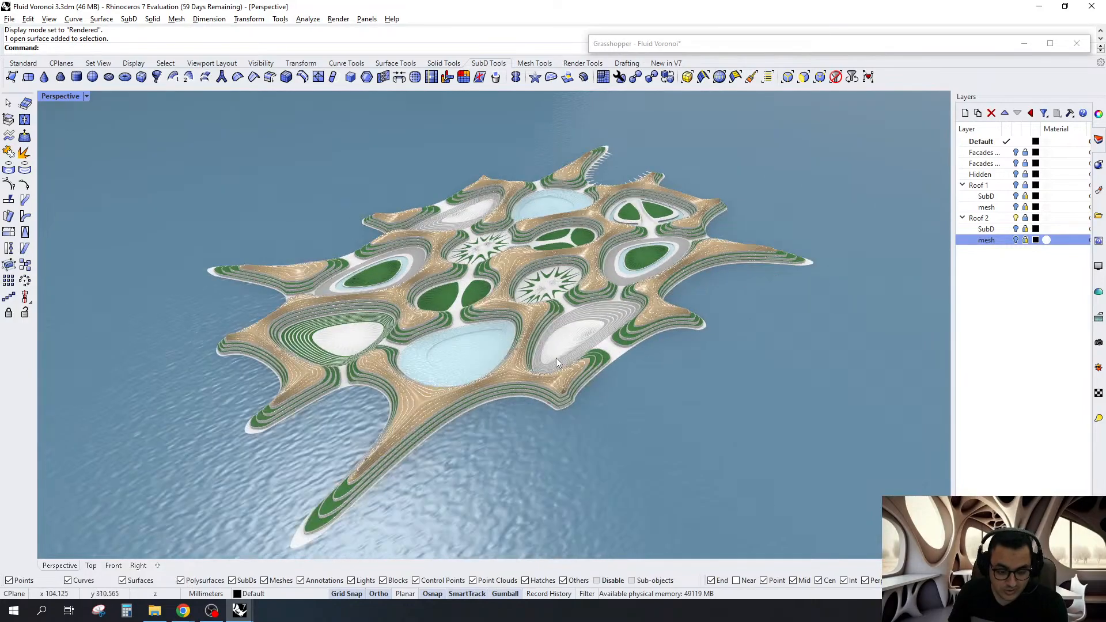
key("ctrl+s")
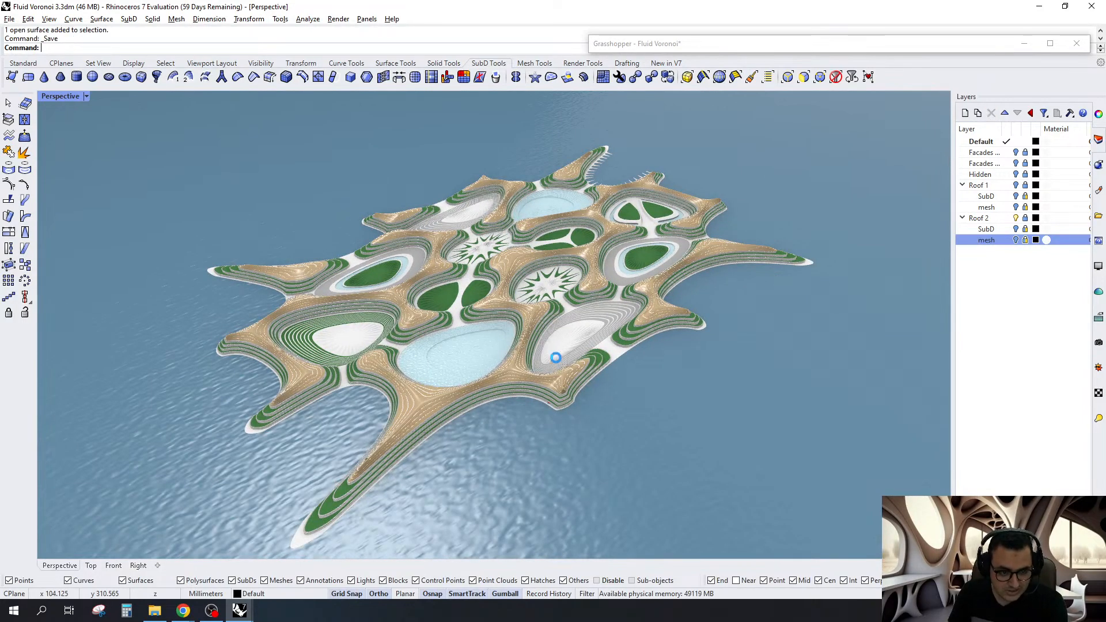